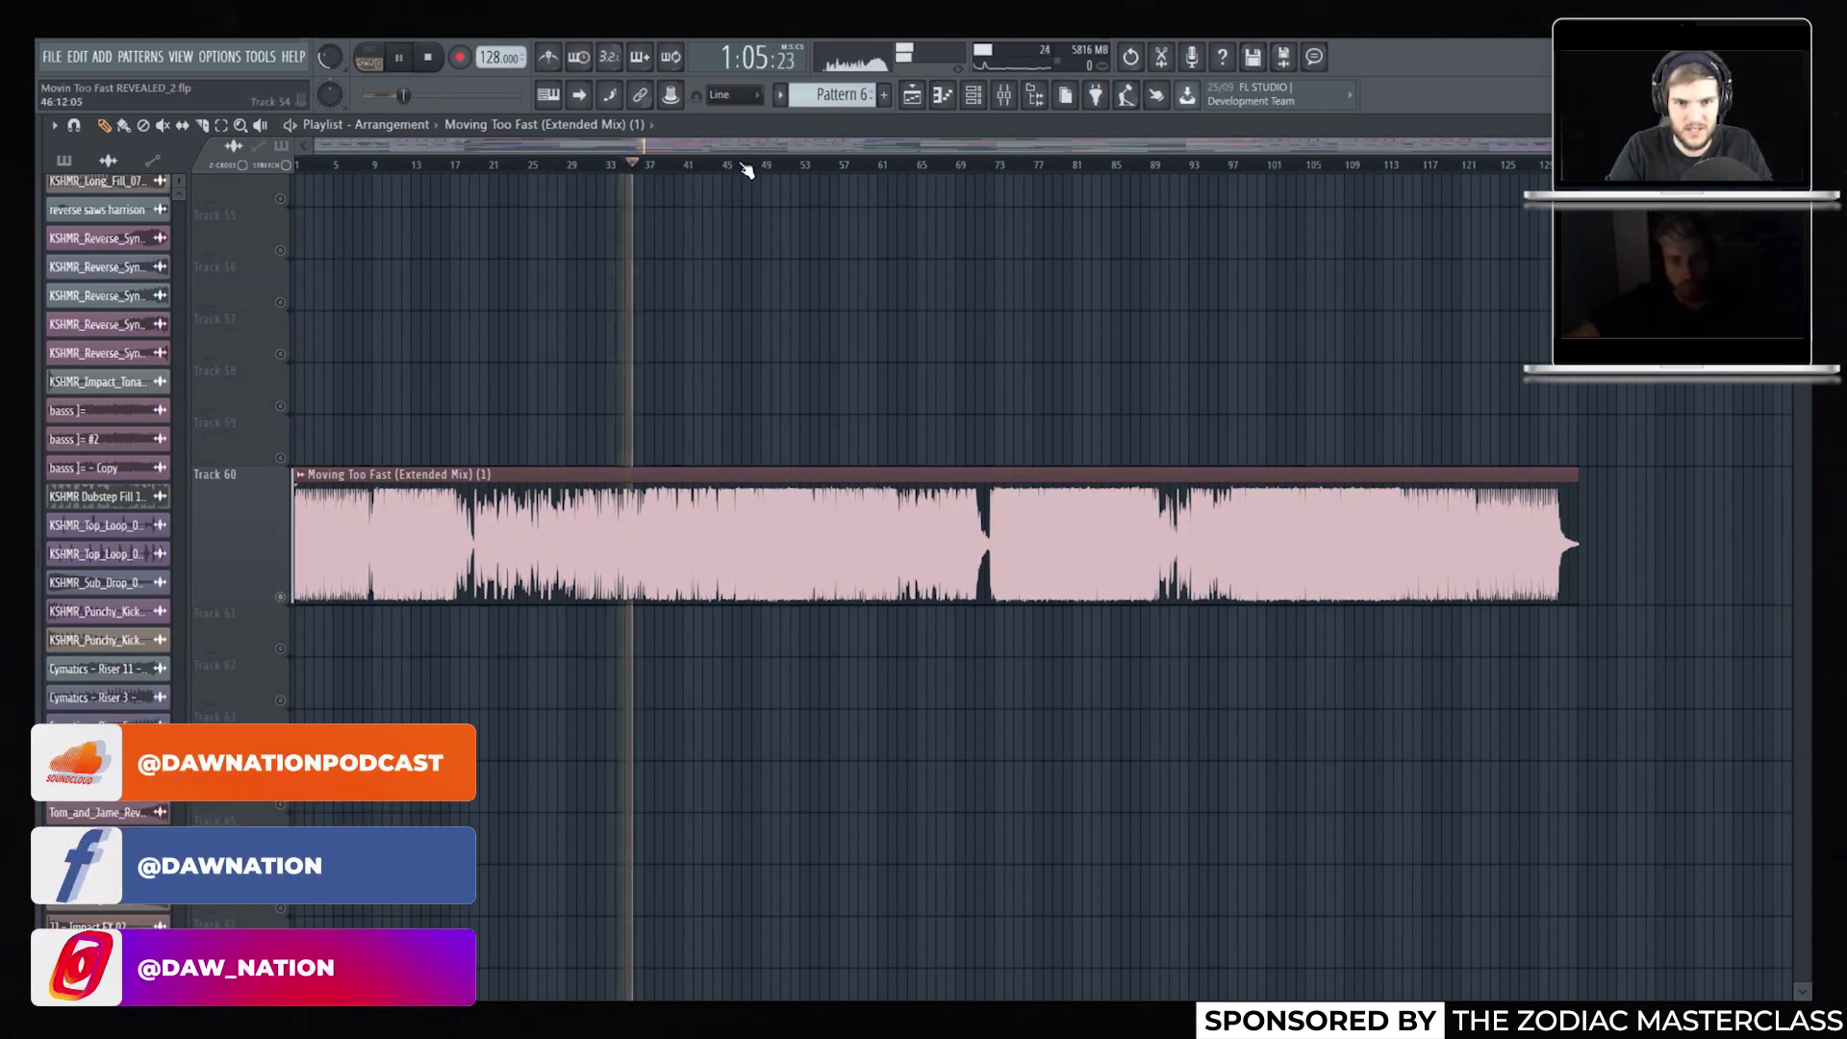
# Play the Moving Too Fast (Extended Mix) clip on Track 60 from about bar 47, stop playback and mute the track
pyautogui.click(748, 167)
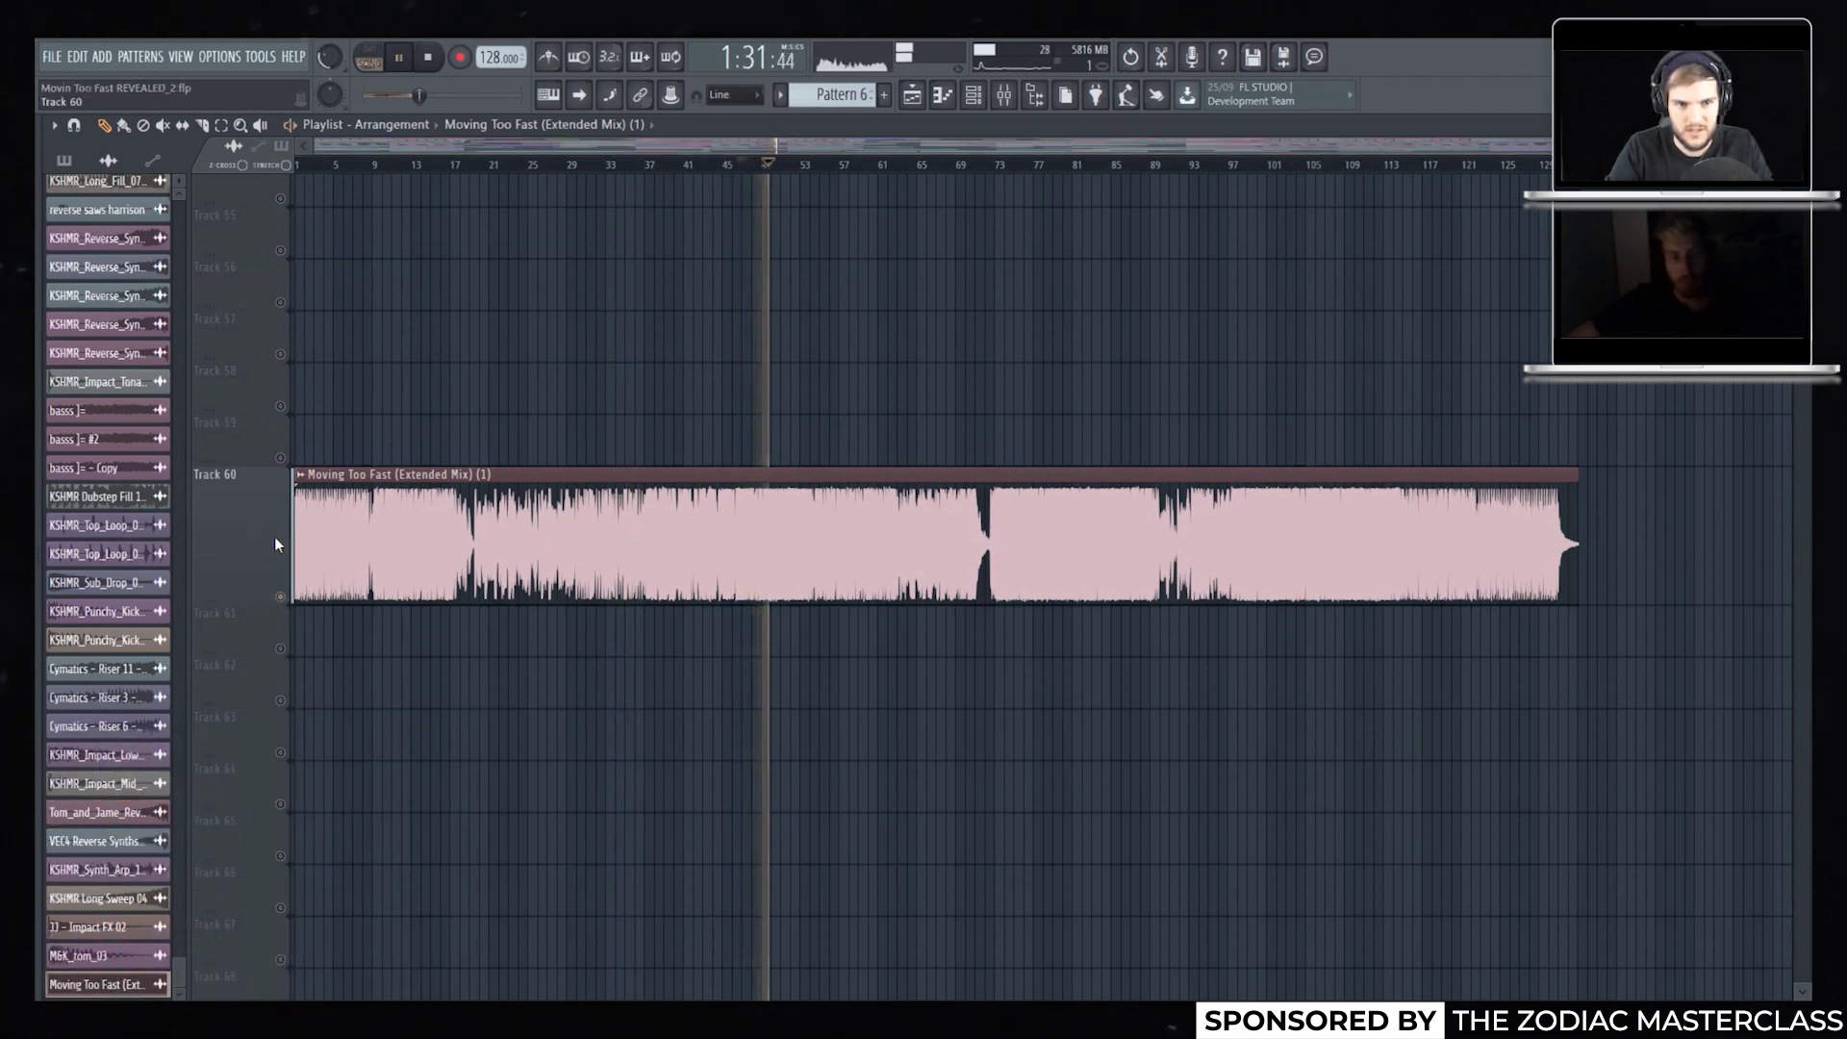
pyautogui.press('space')
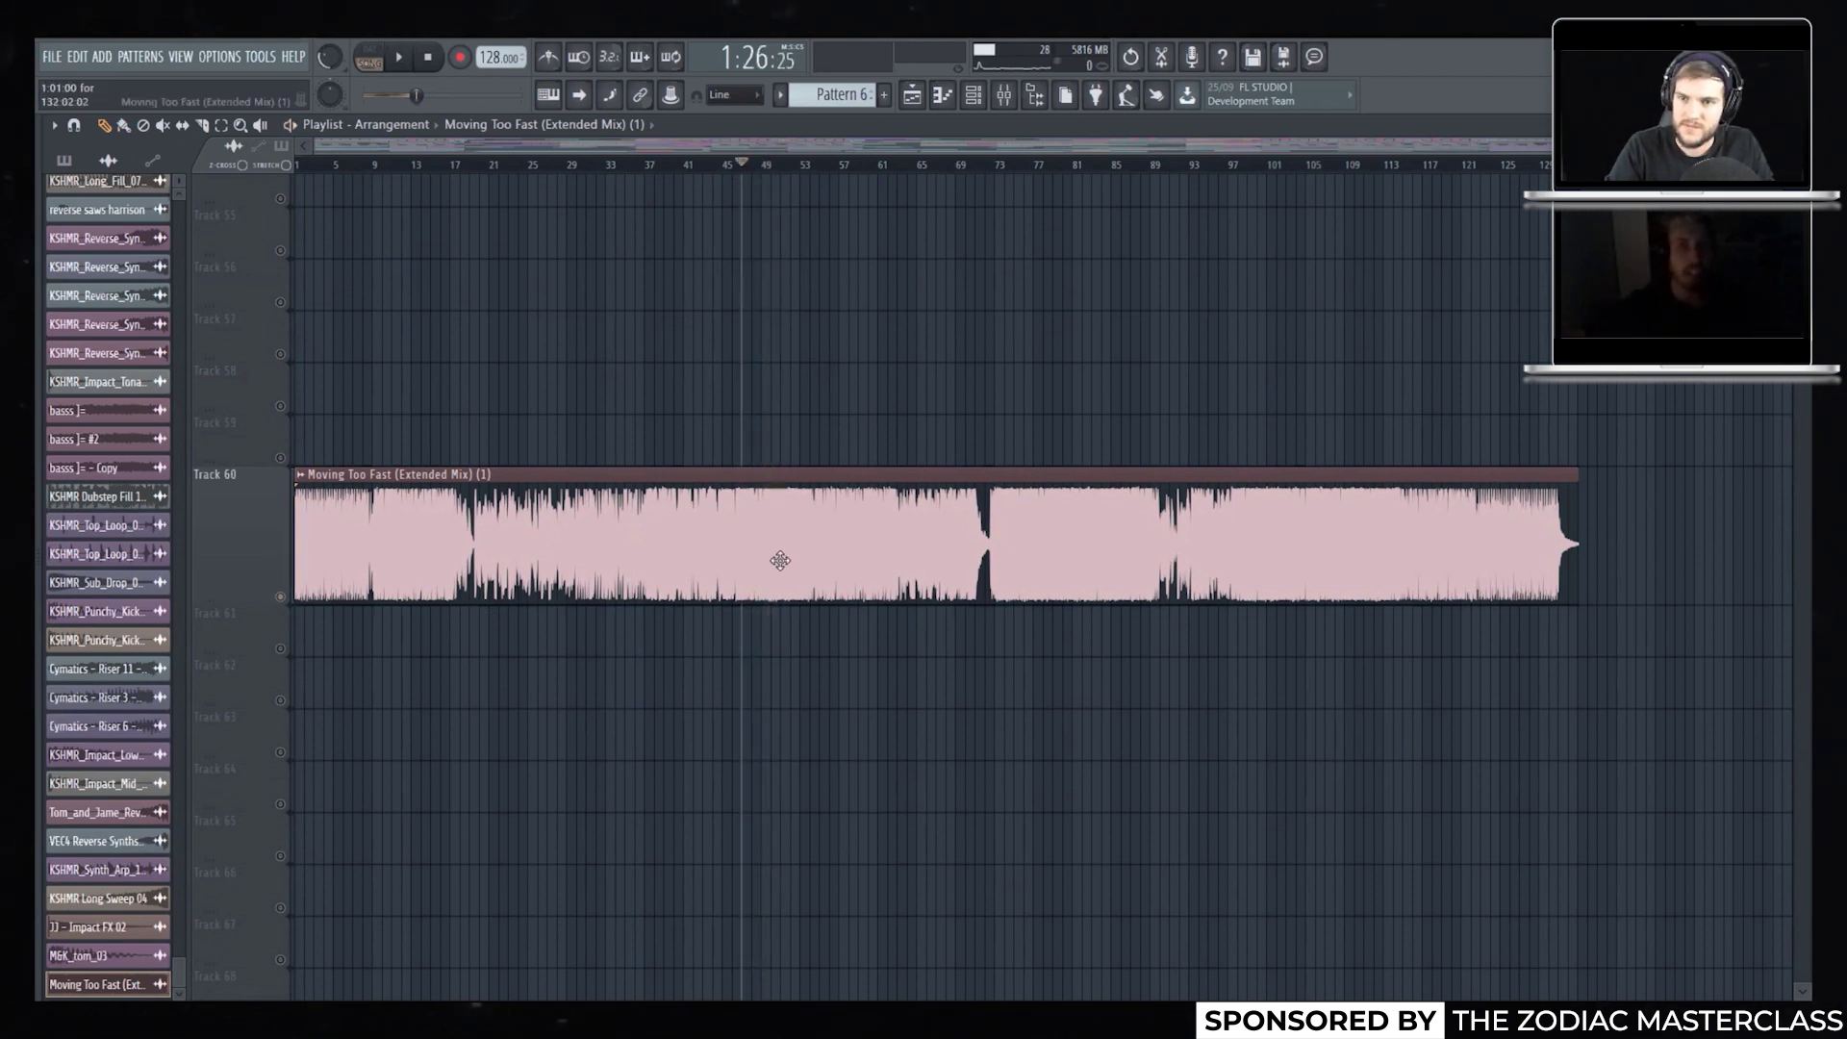
pyautogui.click(280, 597)
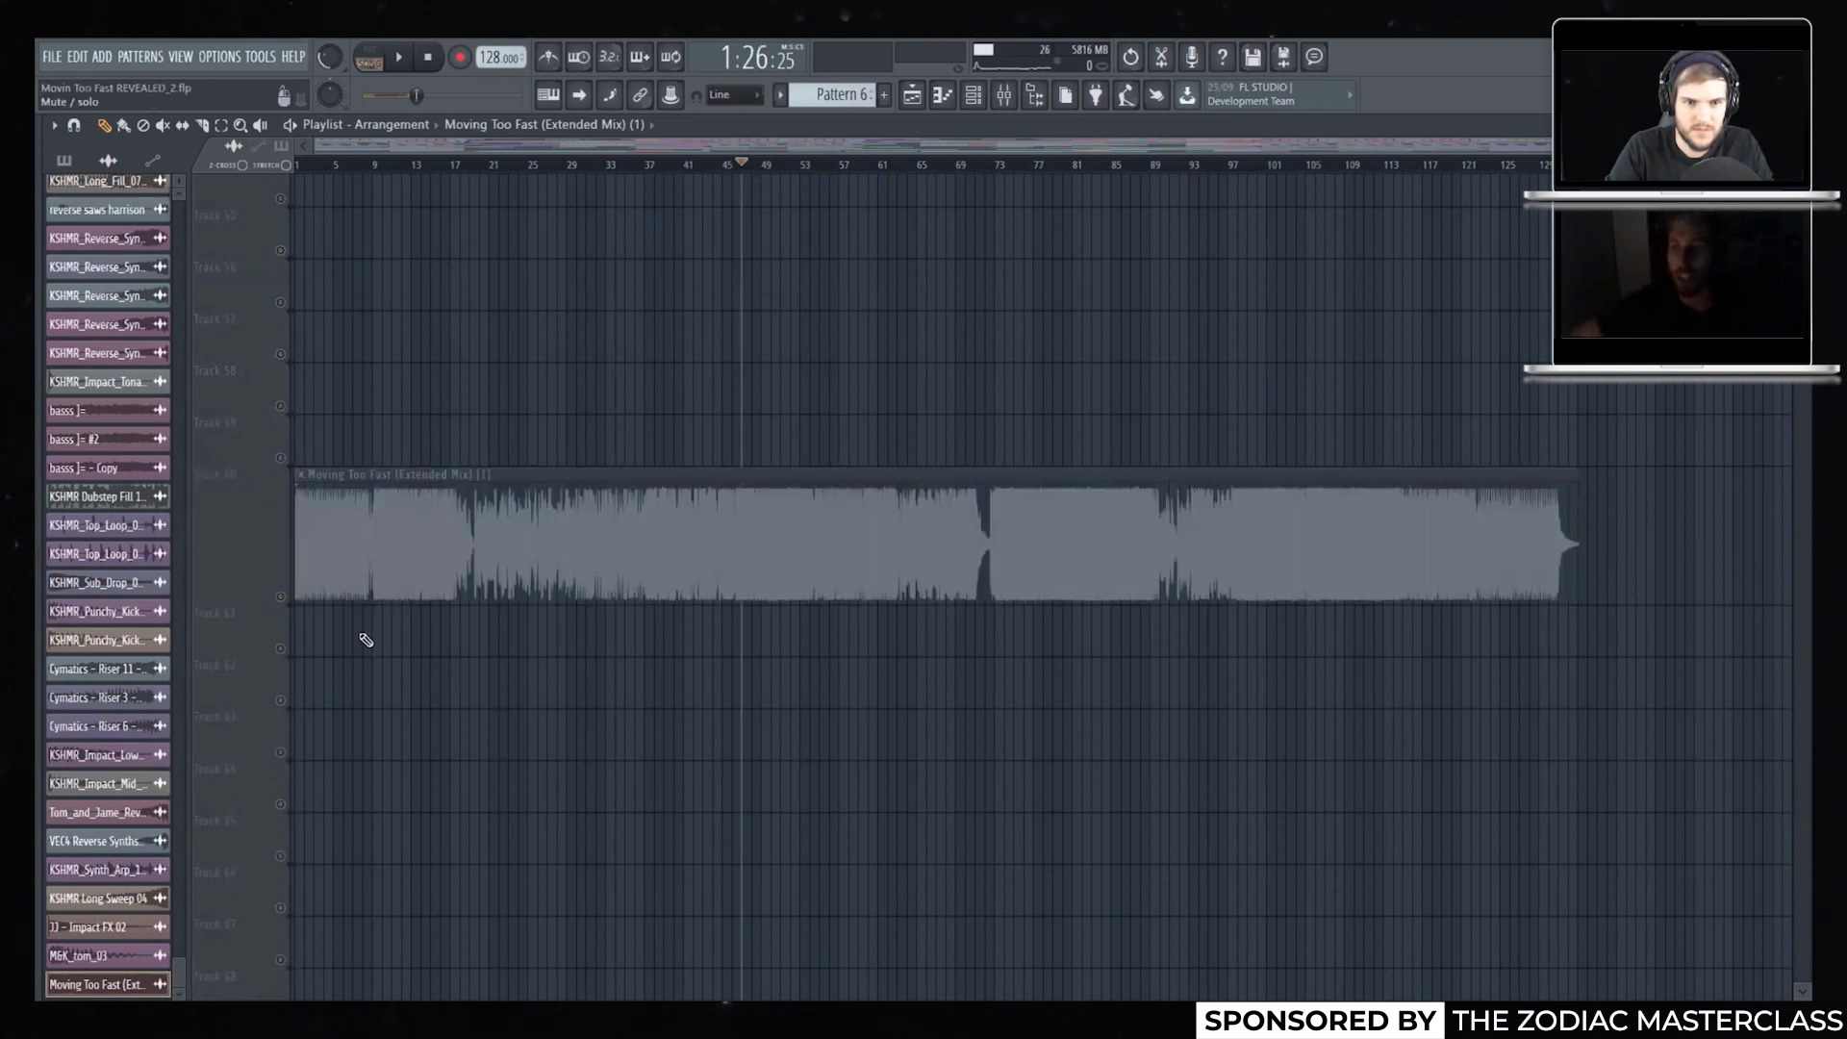
# Use the solo state of Track 2 to make all the arrangement's tracks audible, and run playback of the full arrangement
pyautogui.scroll(5, 647, 619)
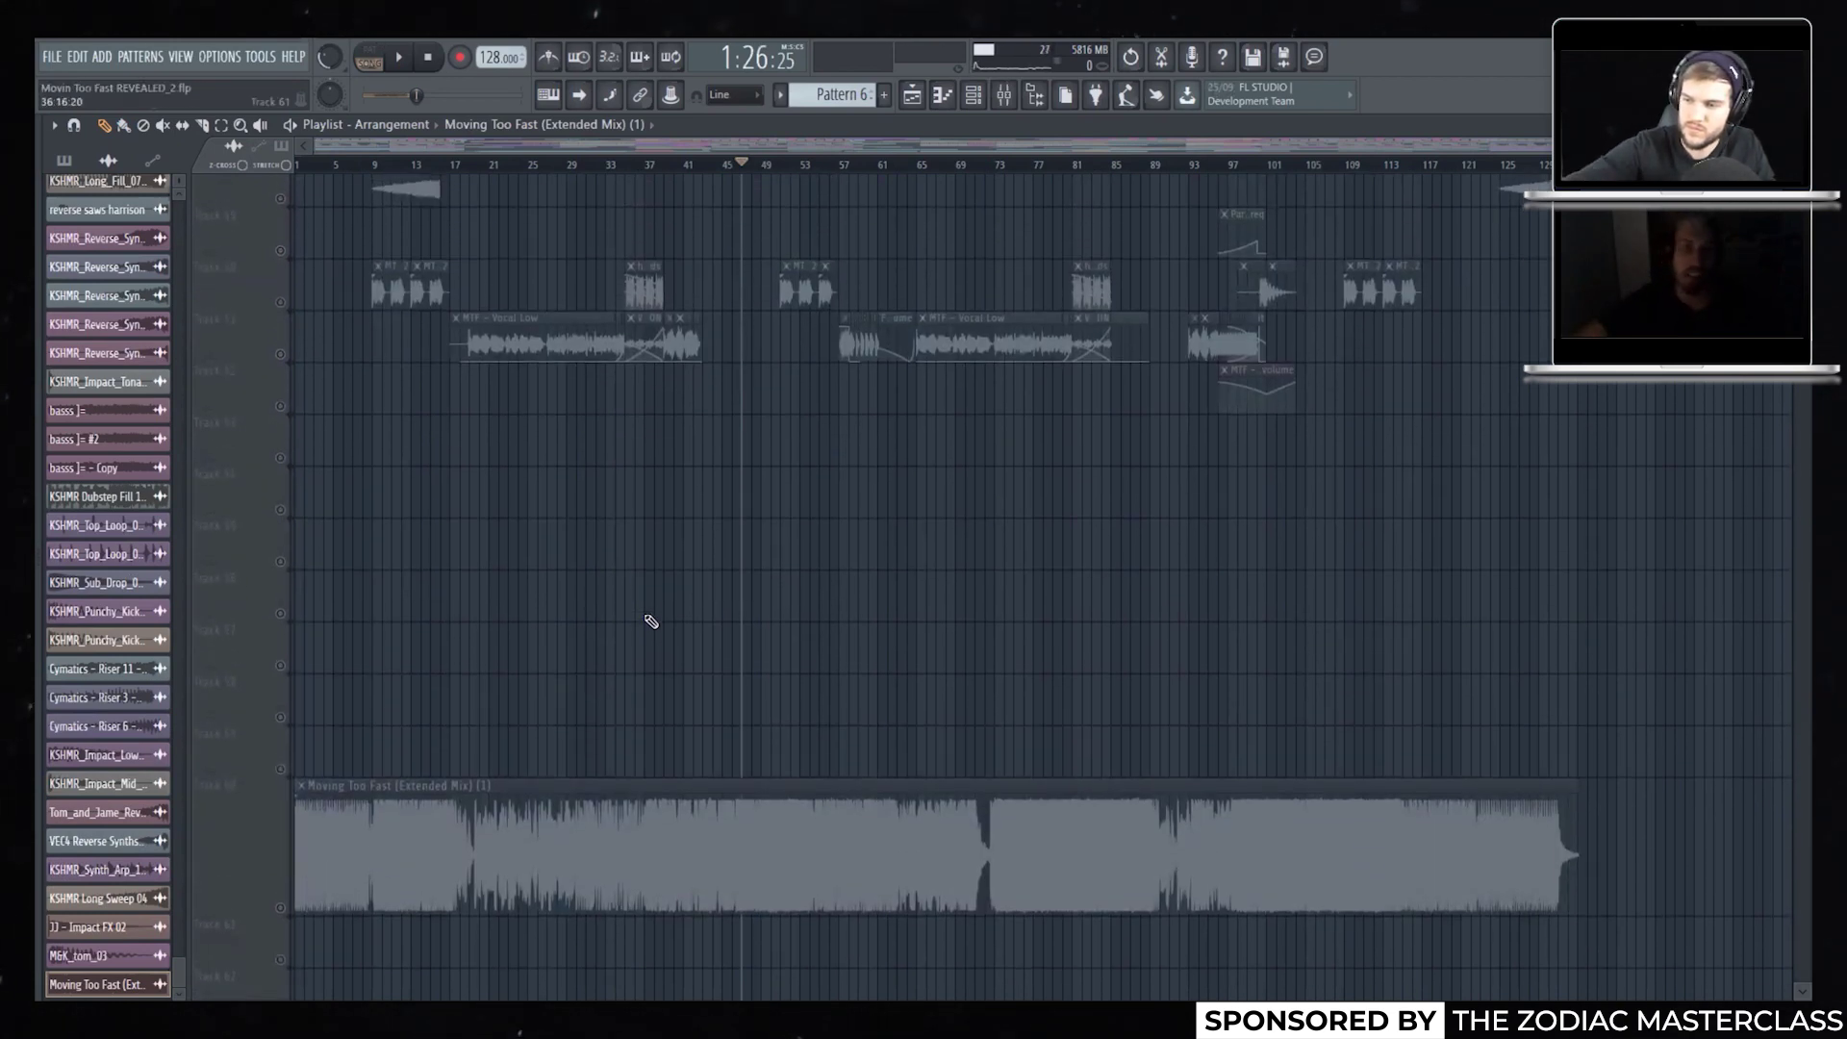
pyautogui.scroll(1, 650, 622)
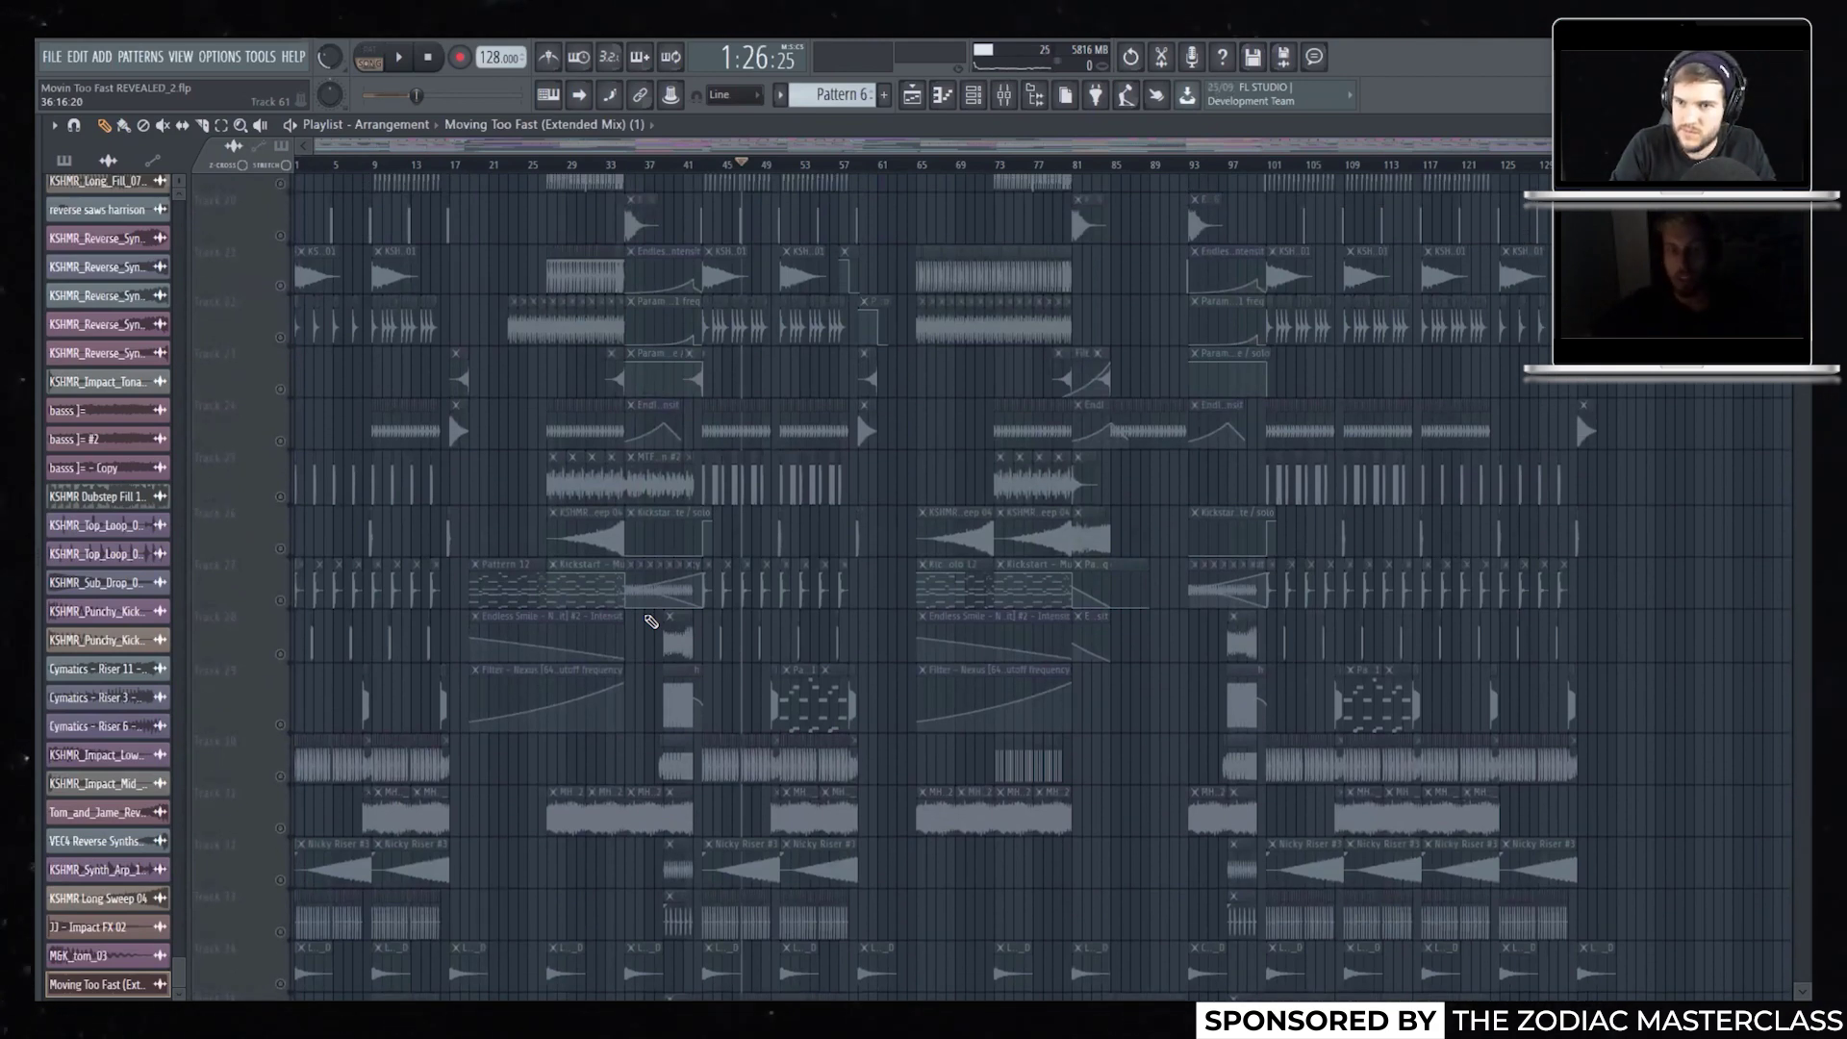
pyautogui.scroll(19, 650, 622)
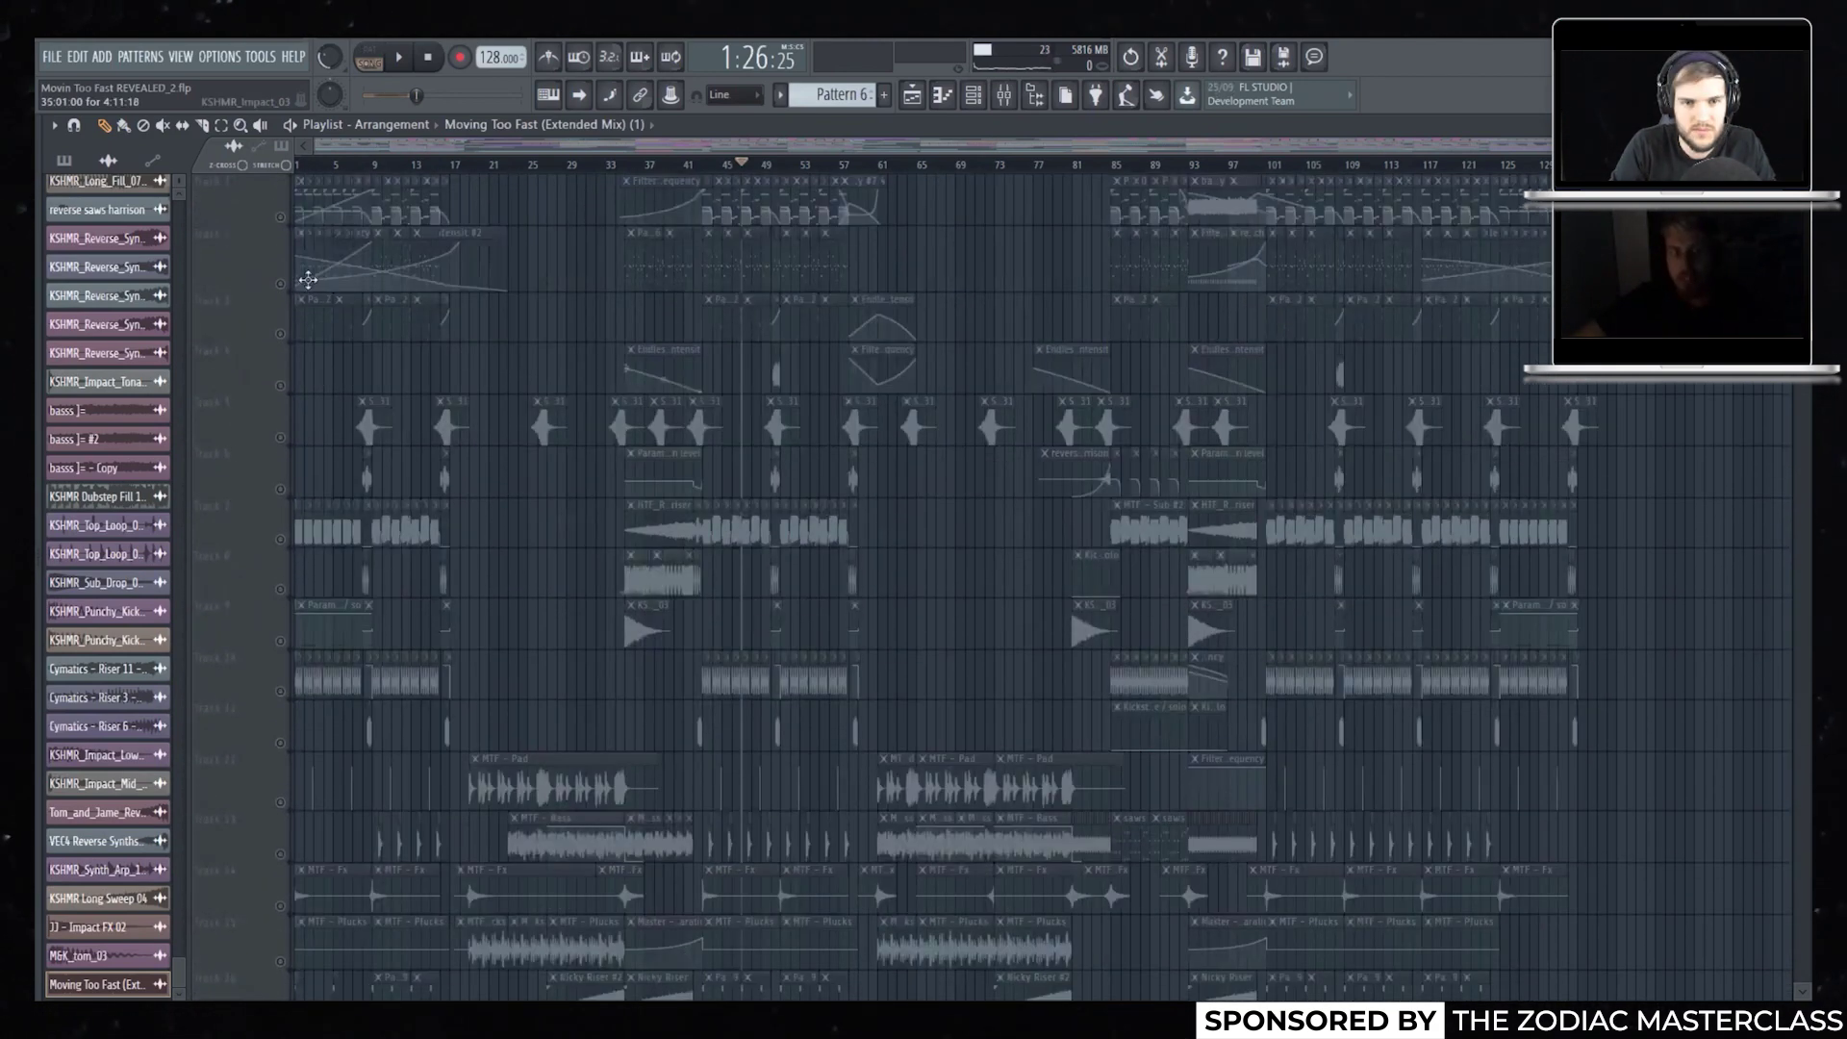
pyautogui.rightClick(280, 284)
pyautogui.rightClick(280, 284)
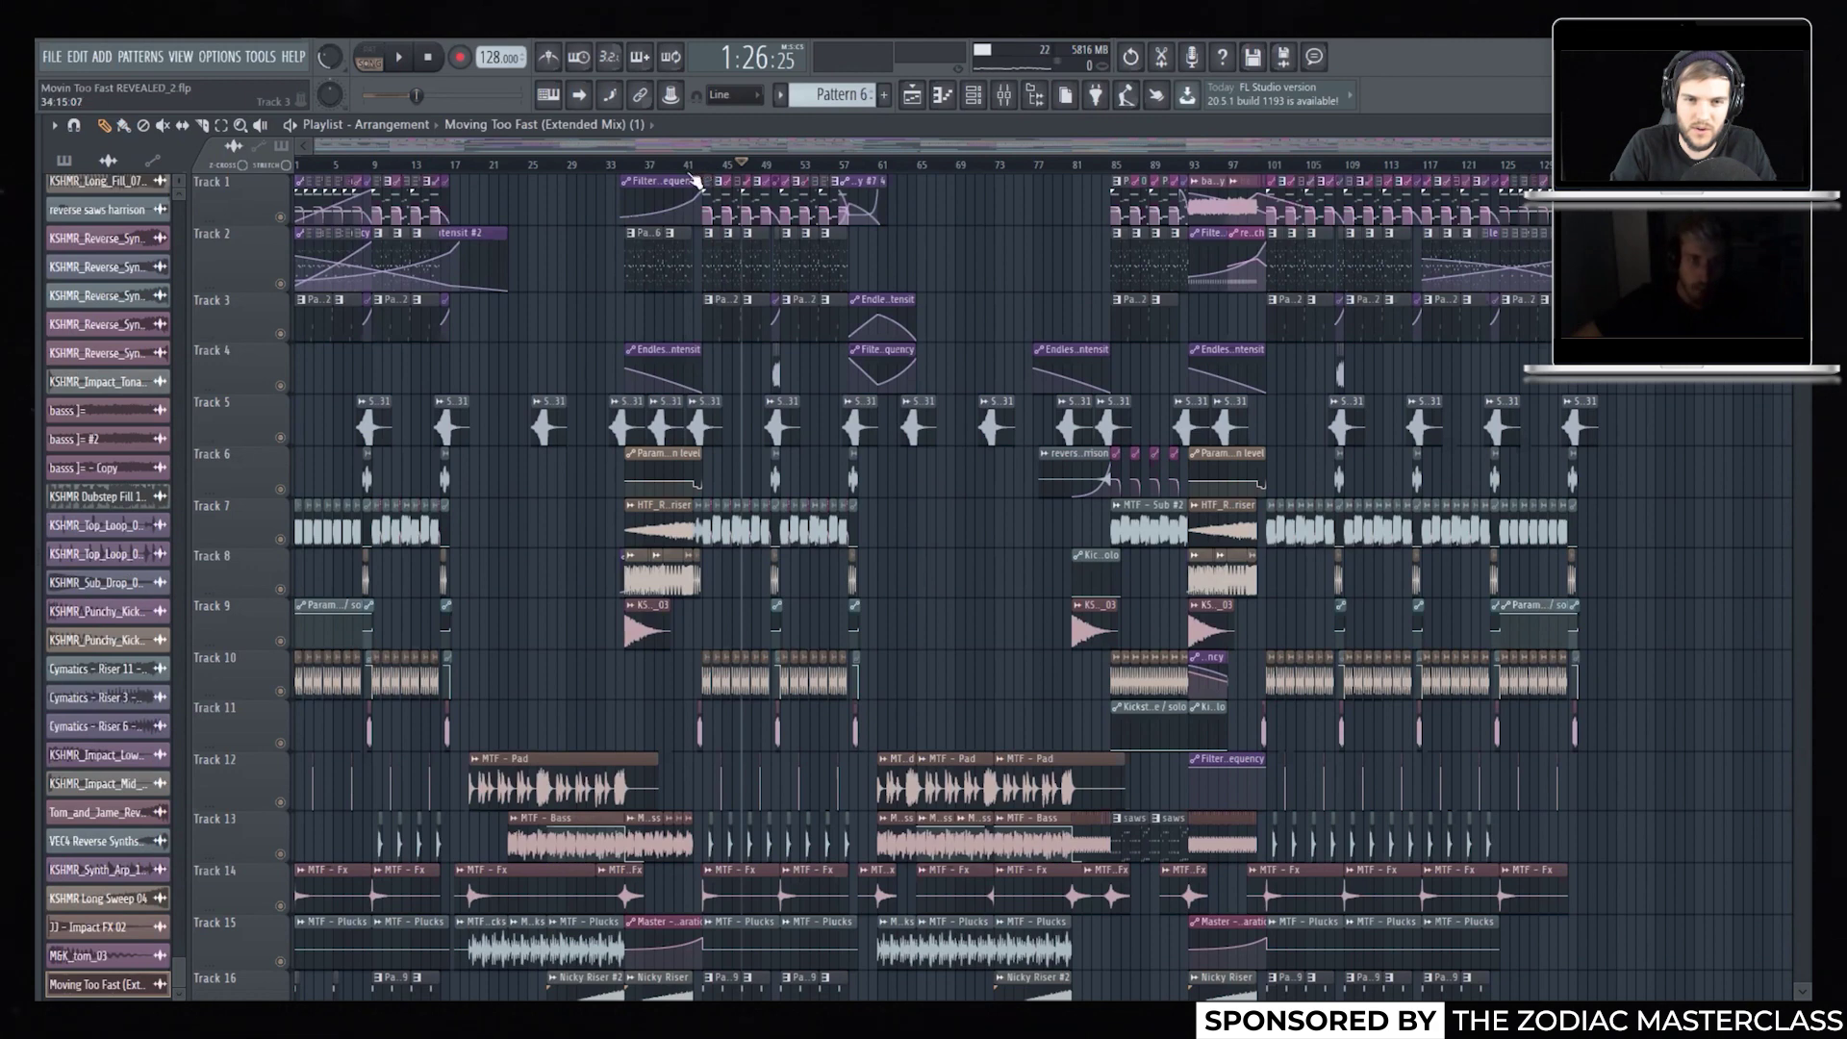
pyautogui.press('space')
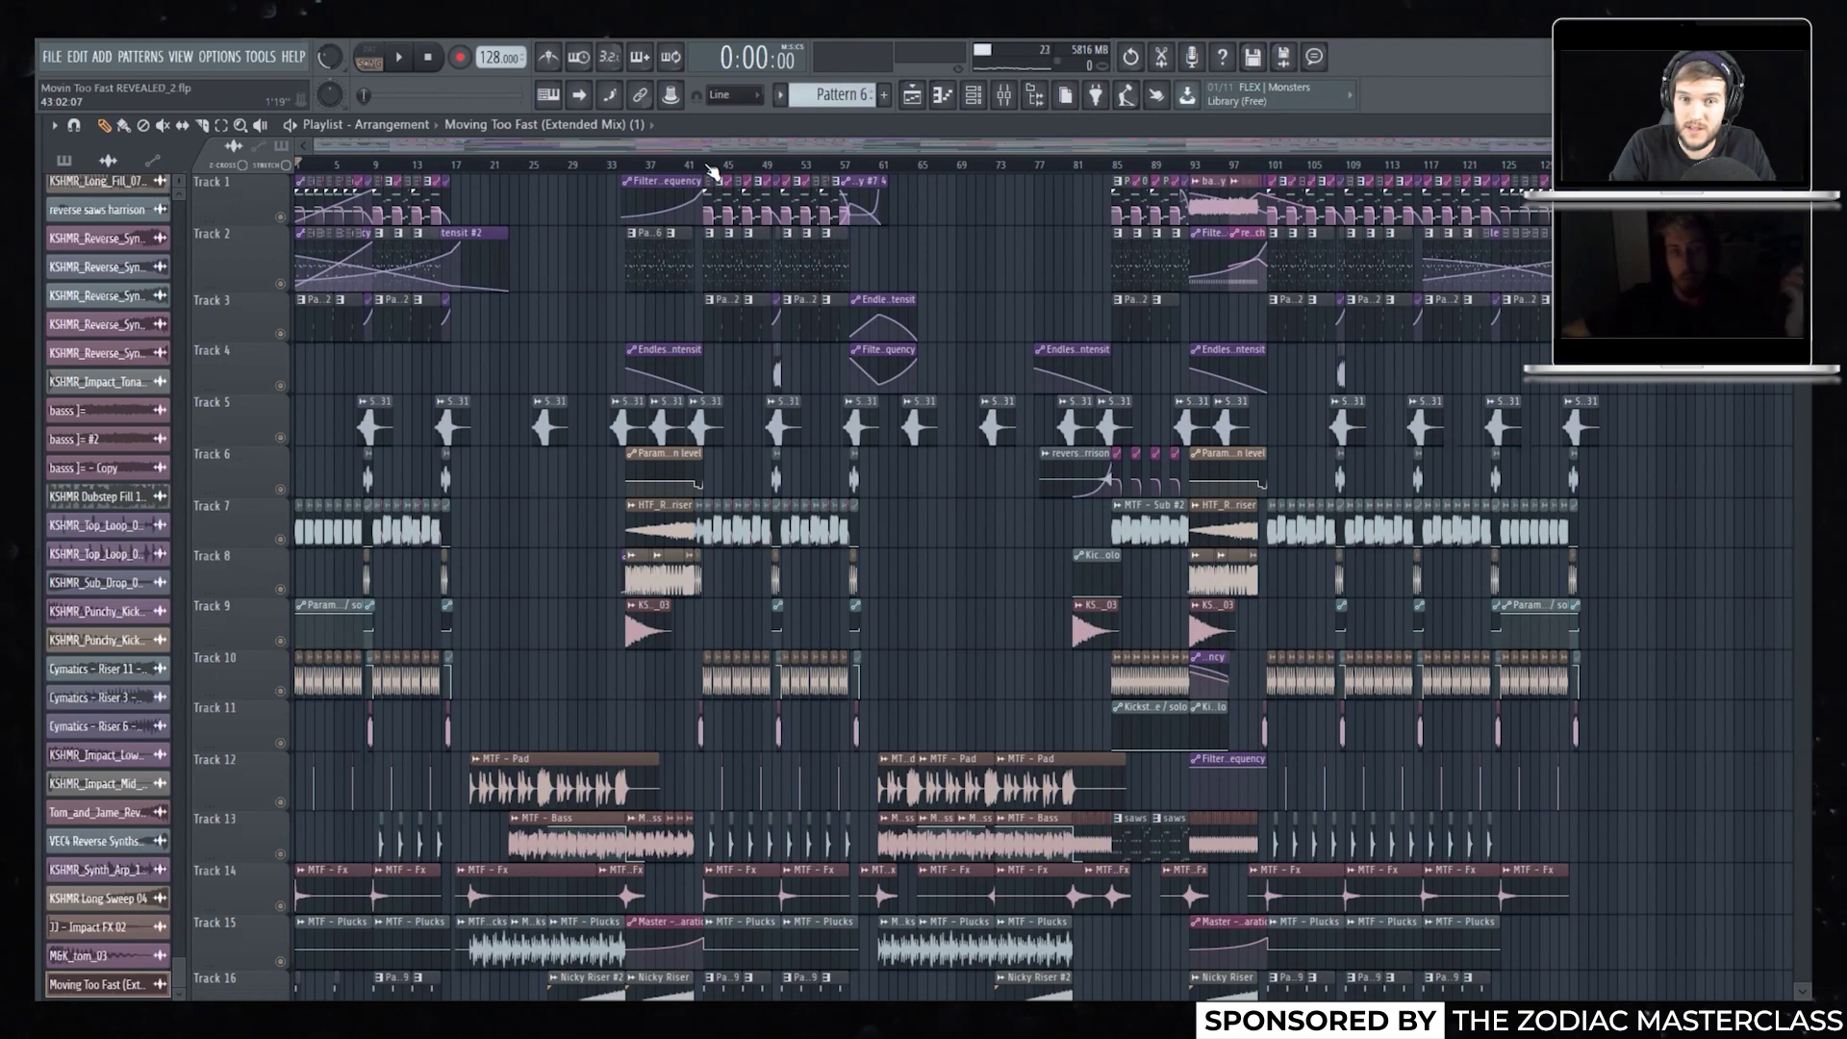
# Look over the arrangement's tracks in the playlist and save the project
pyautogui.scroll(-15, 854, 571)
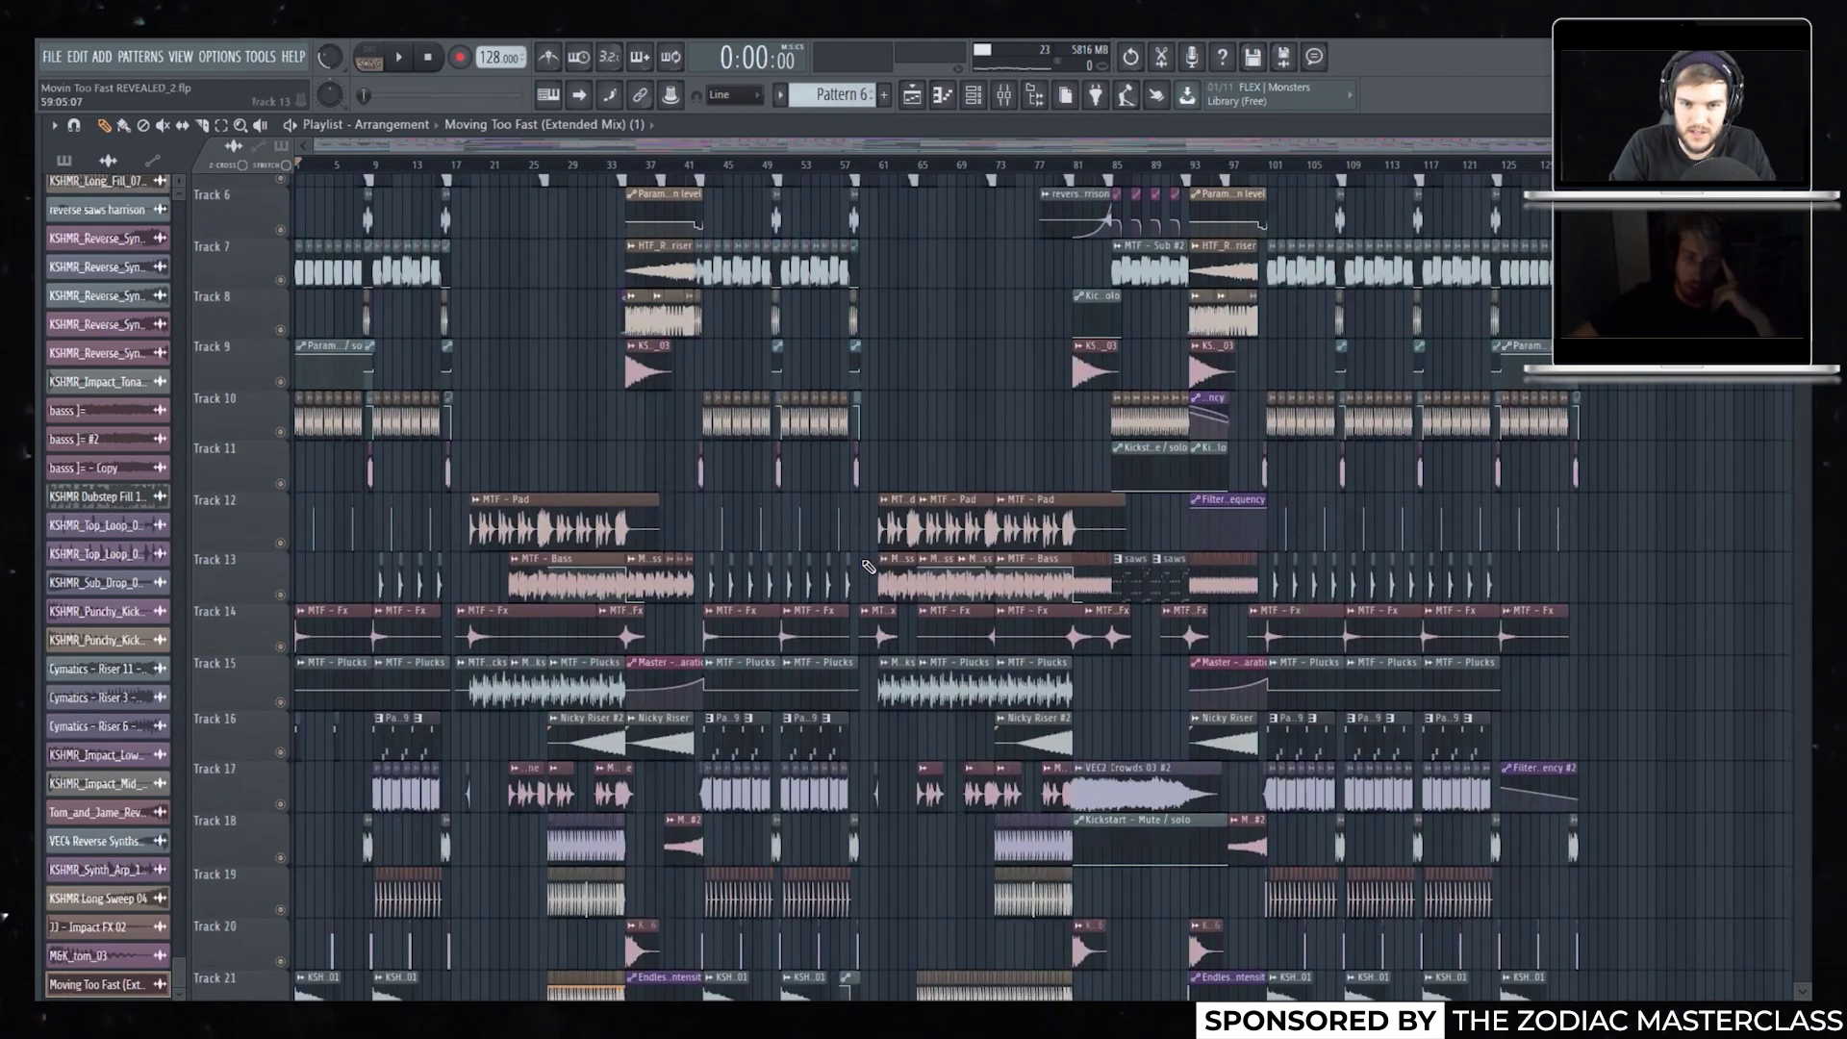
pyautogui.scroll(-8, 797, 577)
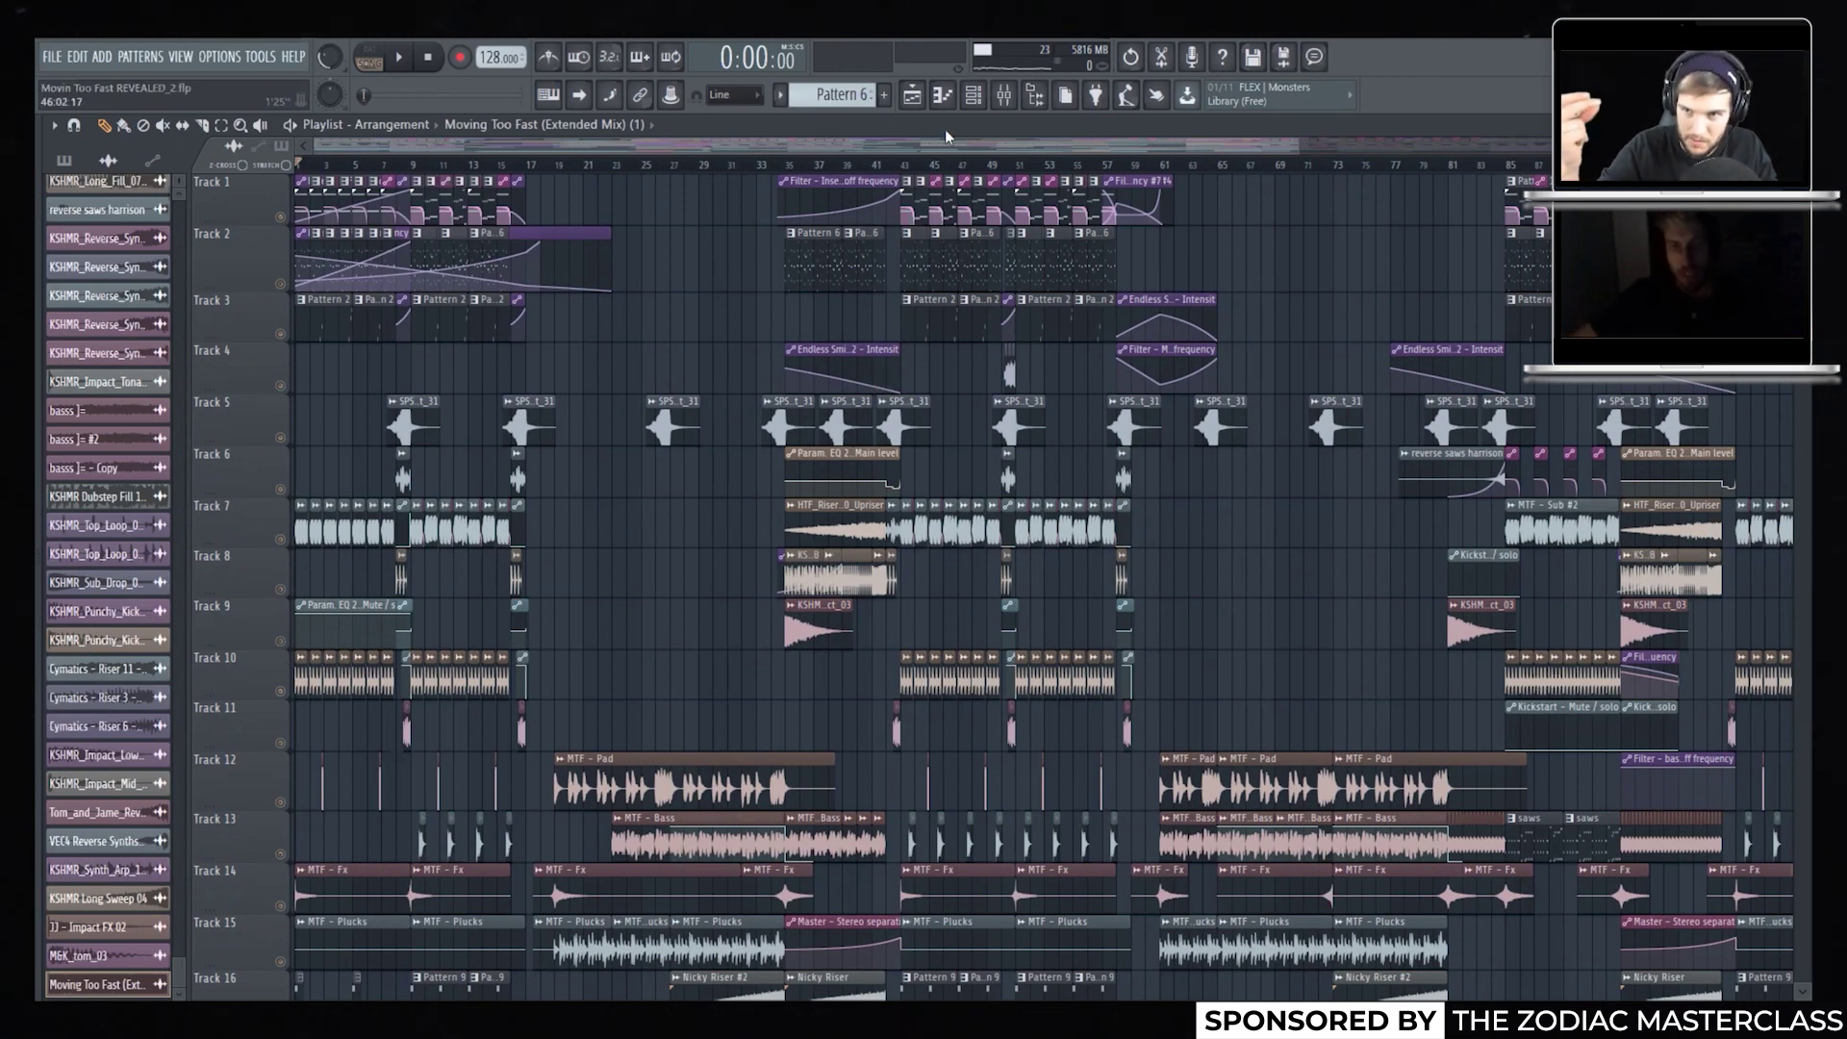
pyautogui.scroll(1, 1200, 143)
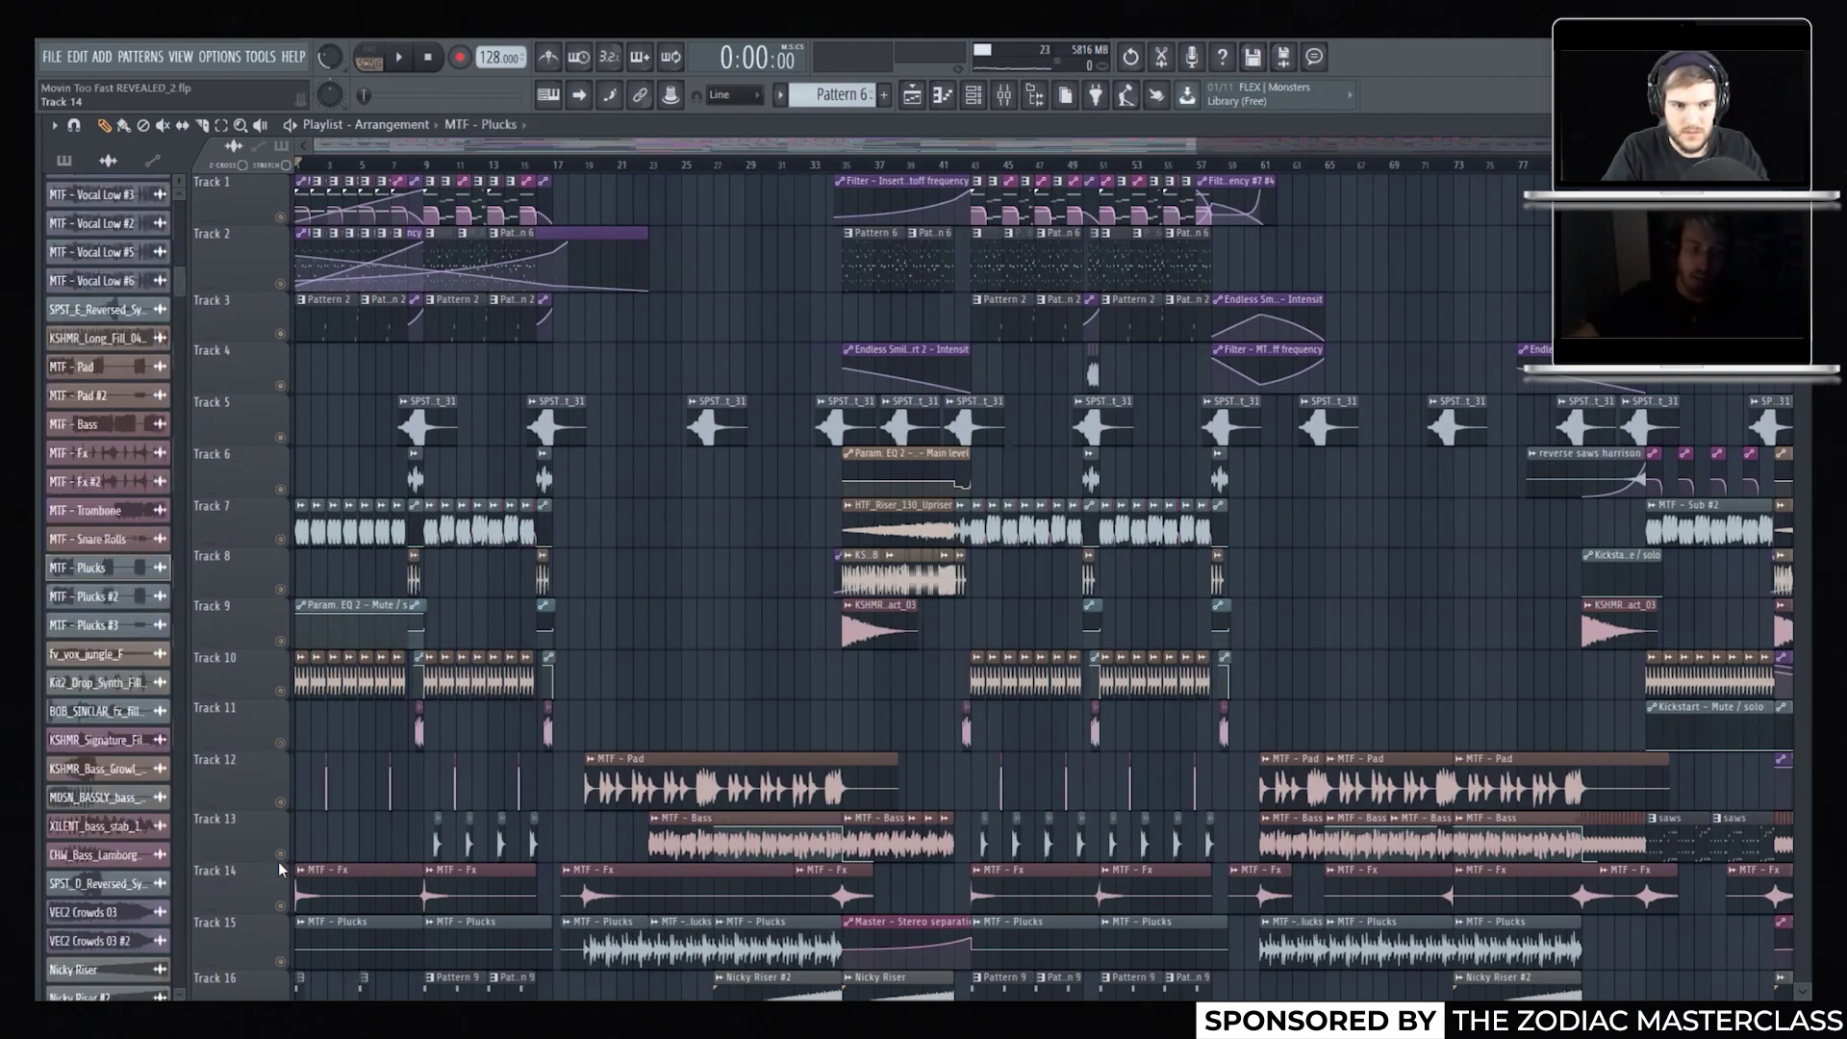
pyautogui.hotkey('ctrl', 's')
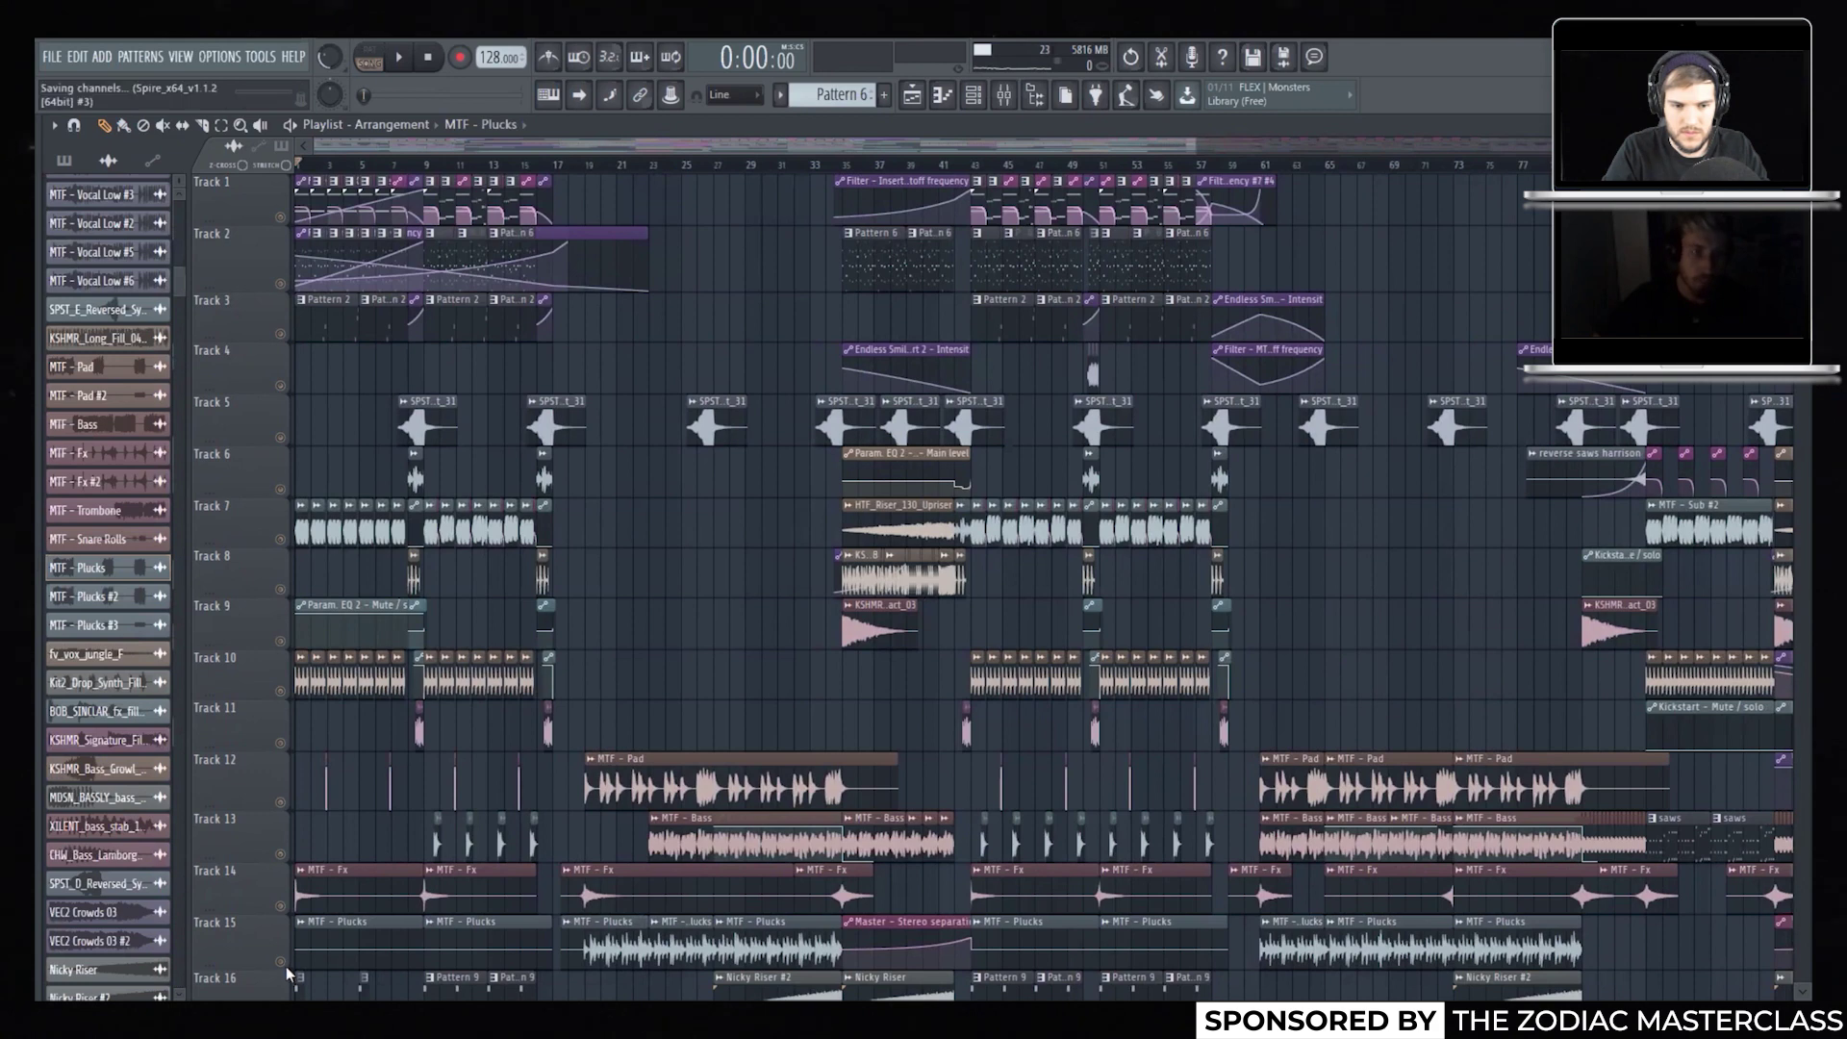
# Solo Track 15, listen to its MTF - Plucks clips from about bar 23, stop playback and turn the solo off
pyautogui.rightClick(282, 963)
pyautogui.click(671, 166)
pyautogui.press('space')
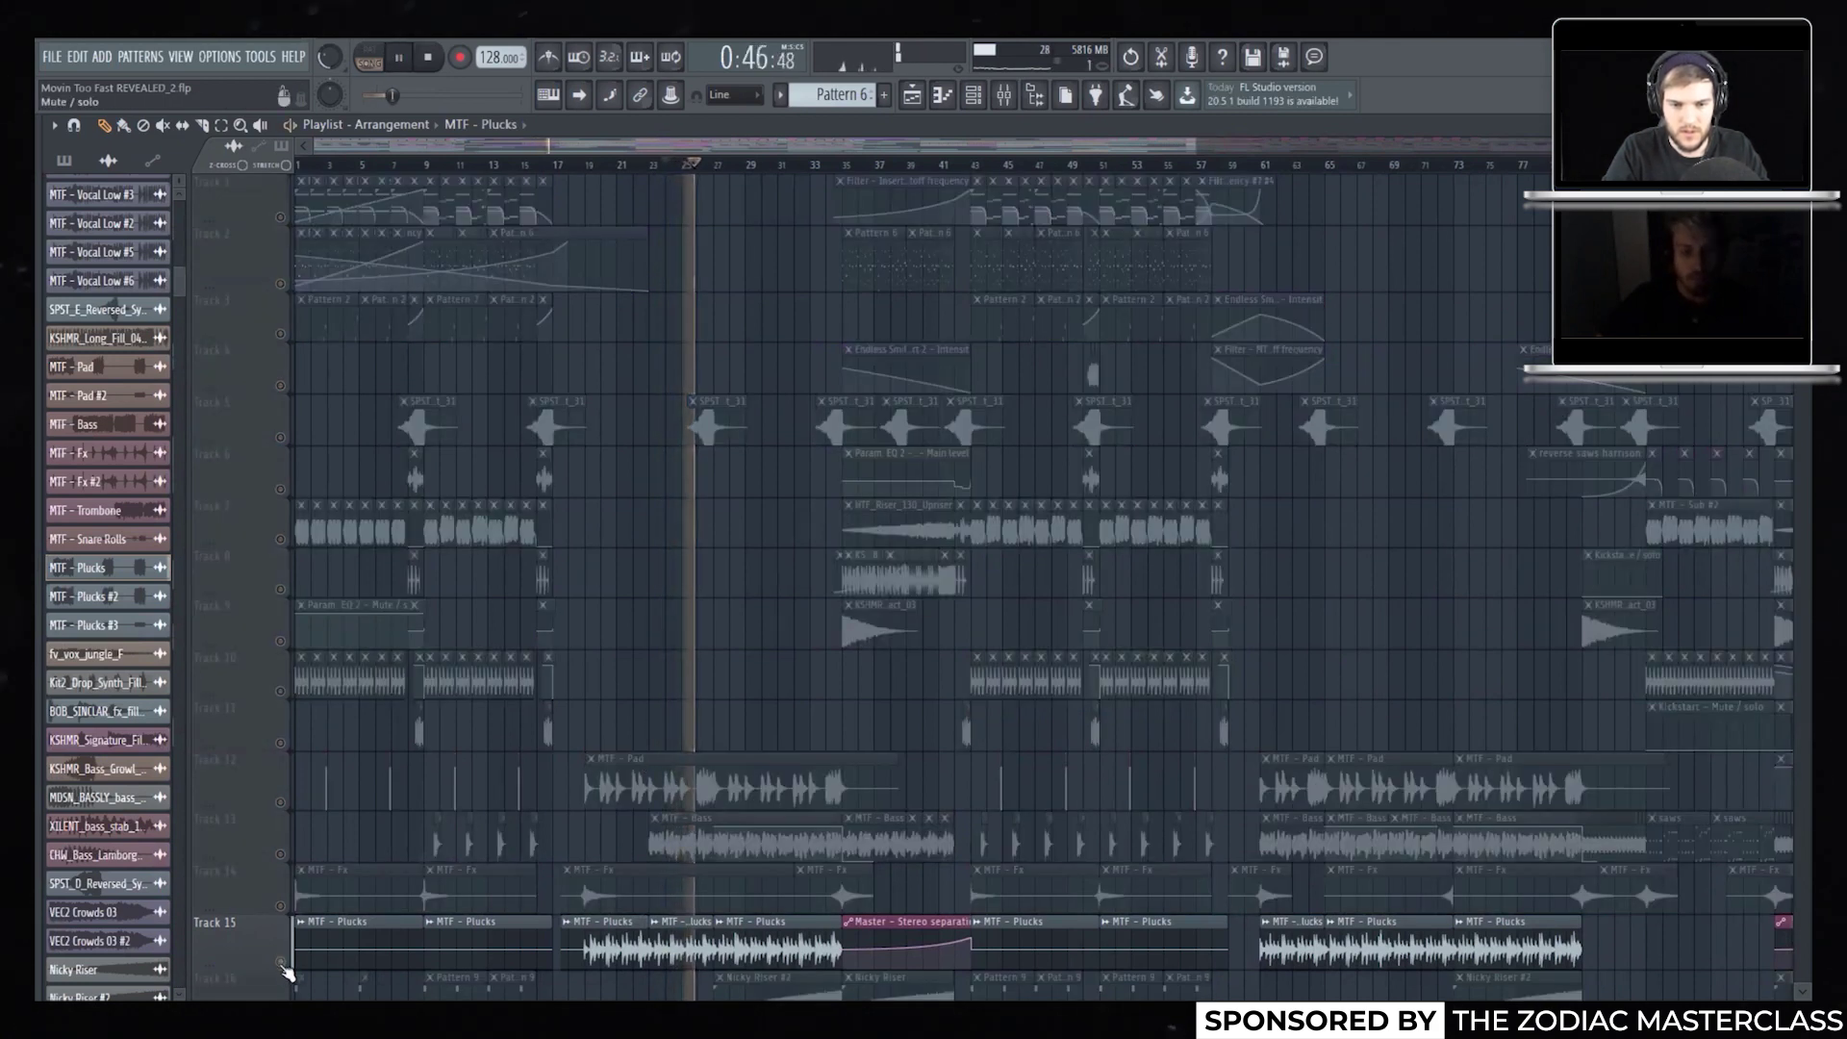
pyautogui.press('space')
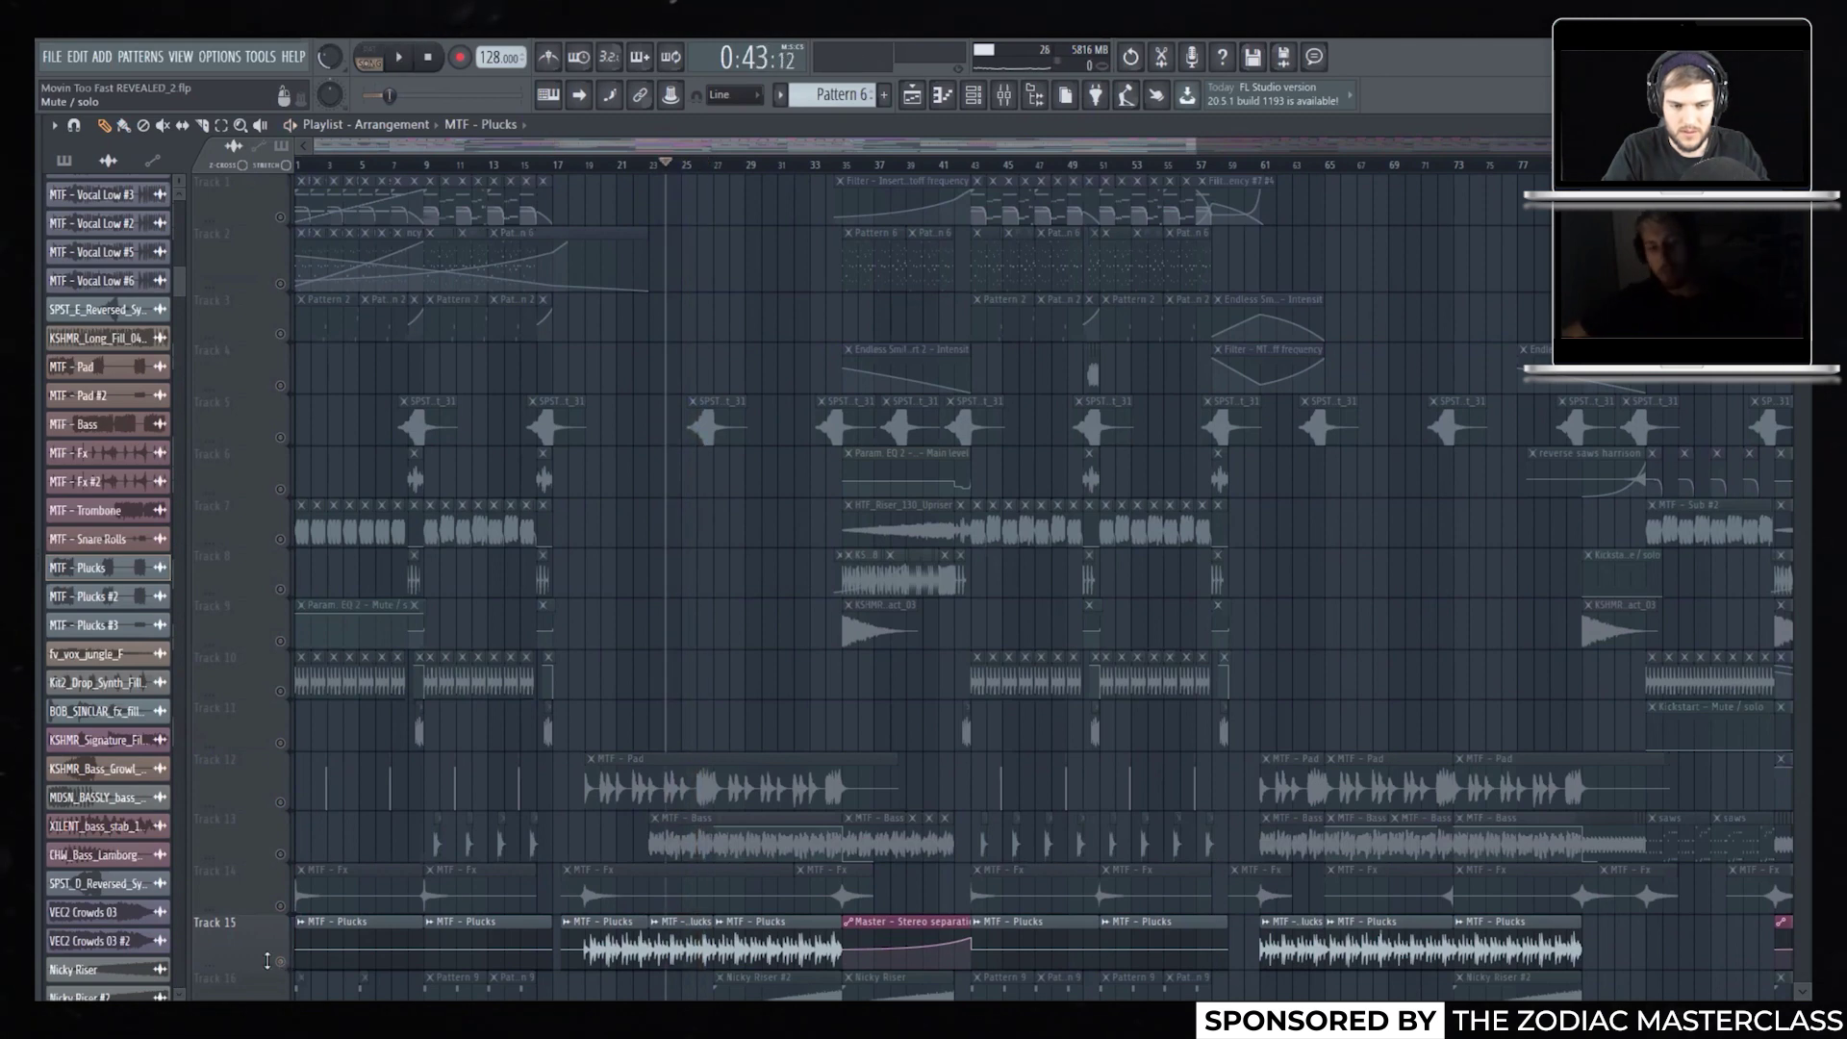
pyautogui.rightClick(268, 961)
pyautogui.click(261, 959)
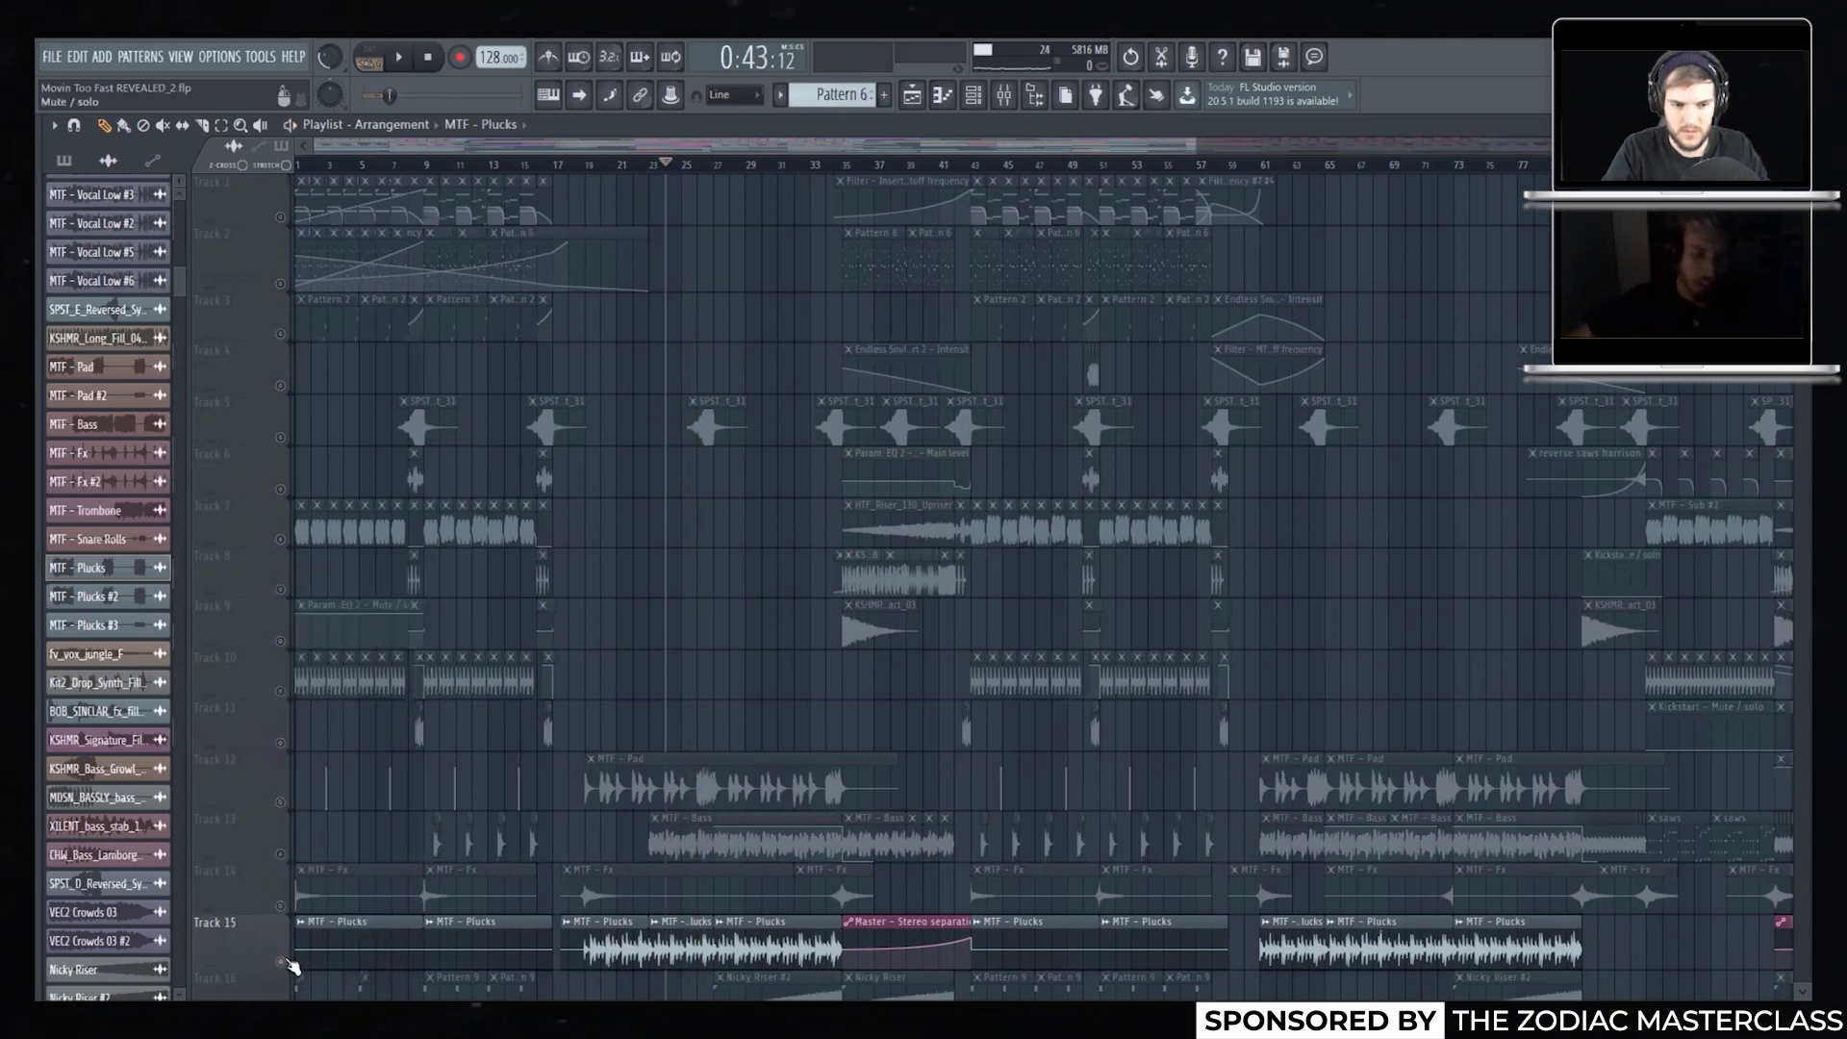
pyautogui.rightClick(281, 961)
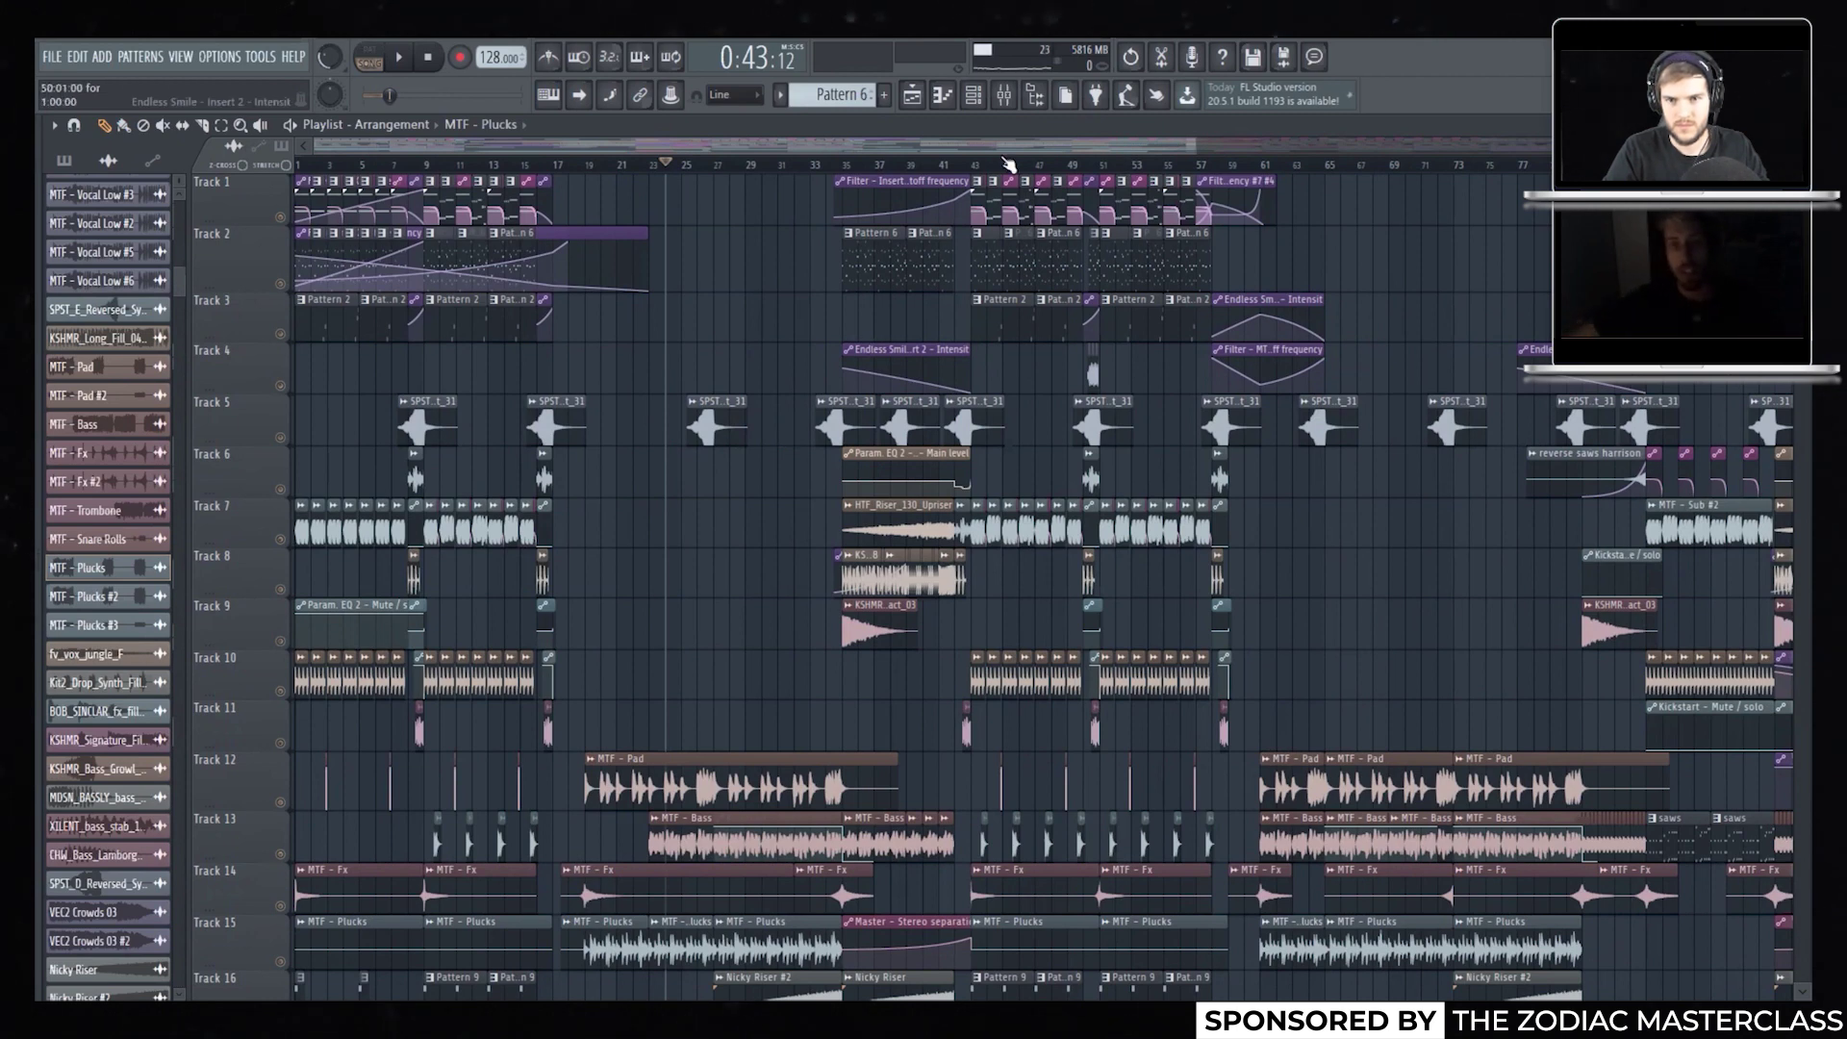
# Solo Track 25 and listen to its MTF - Organ #2 clips from bar 35, stopping after a short passage
pyautogui.click(845, 164)
pyautogui.scroll(-3, 884, 648)
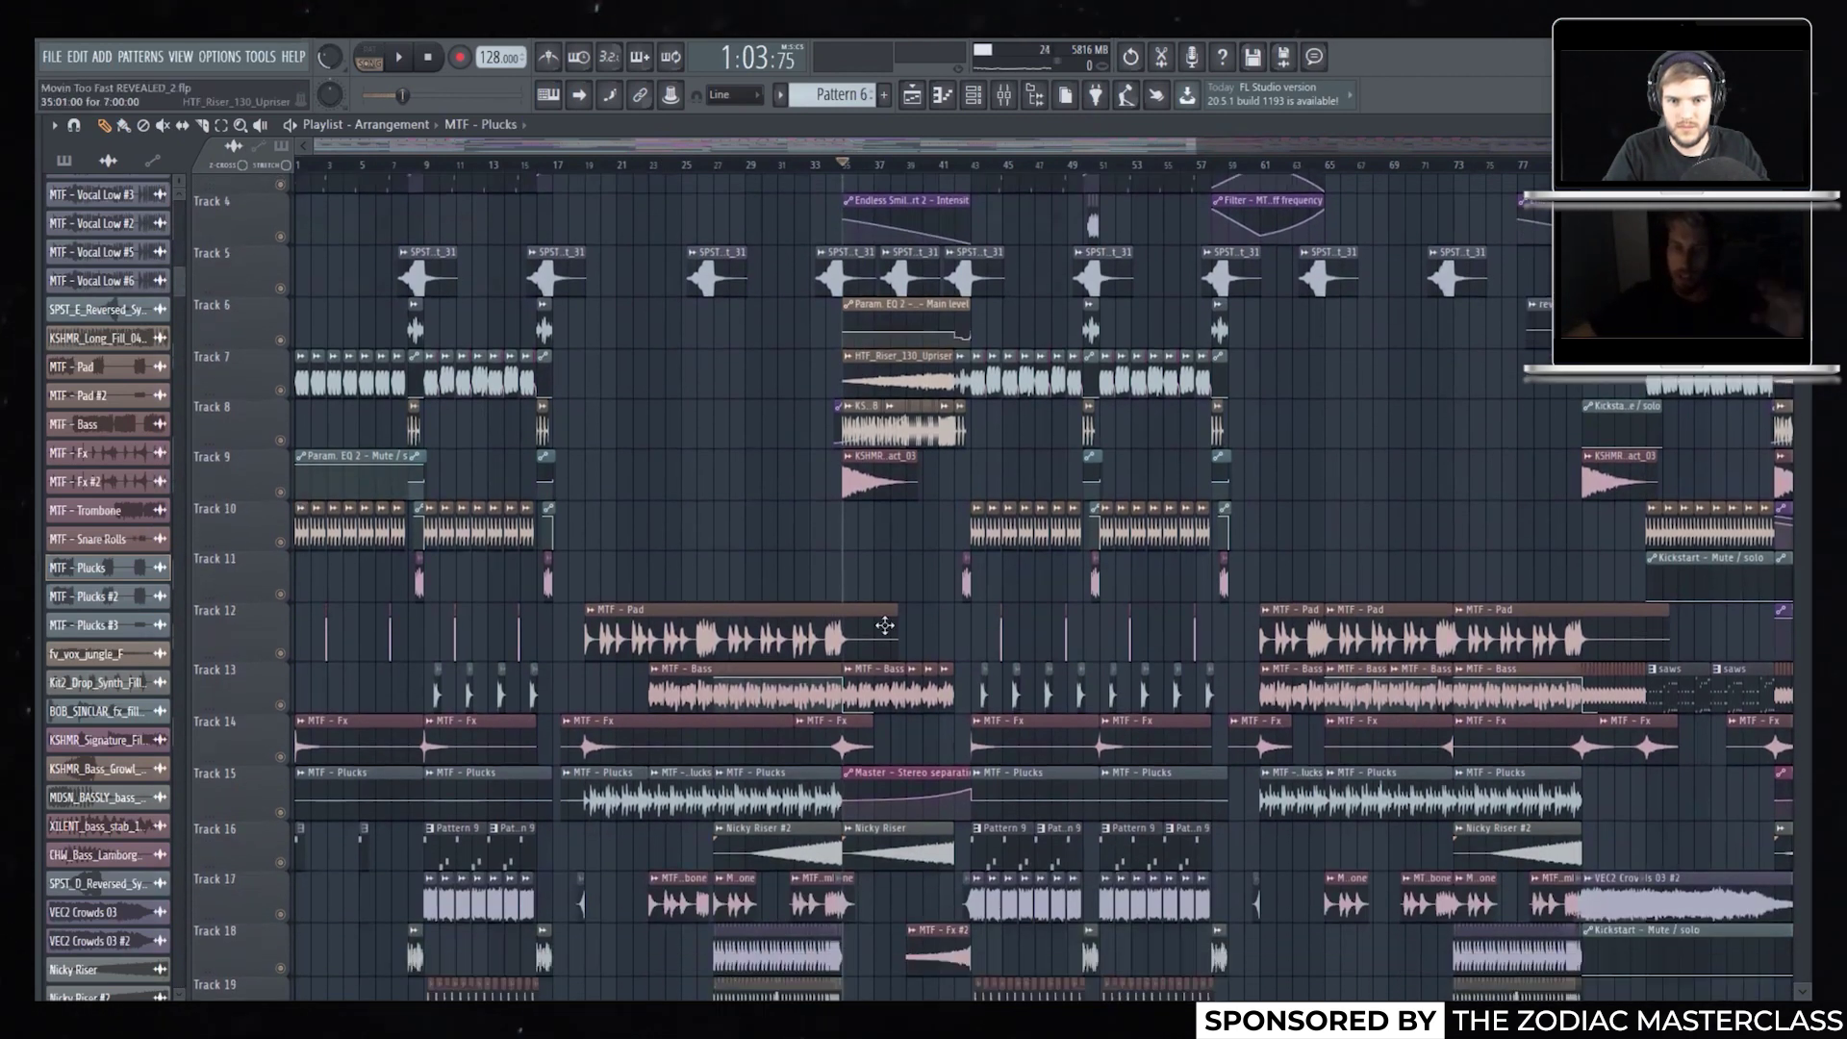
pyautogui.scroll(-10, 883, 648)
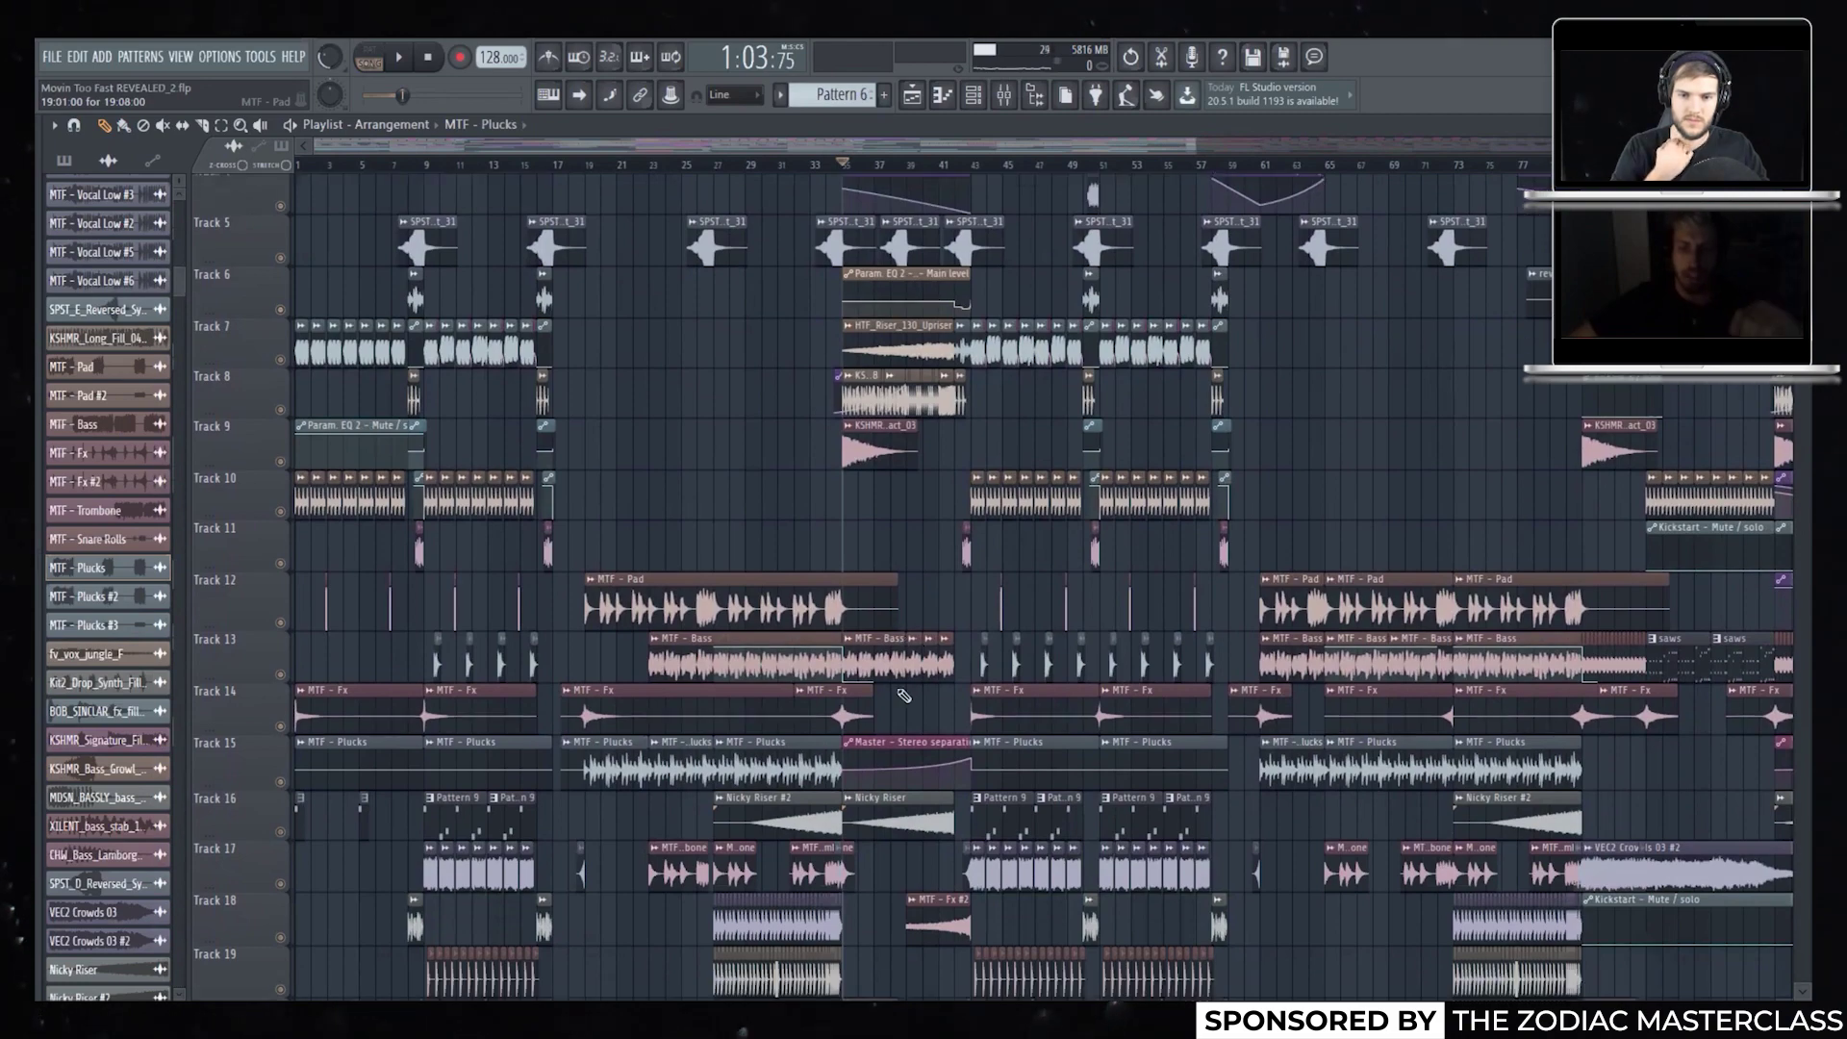
pyautogui.scroll(-3, 902, 734)
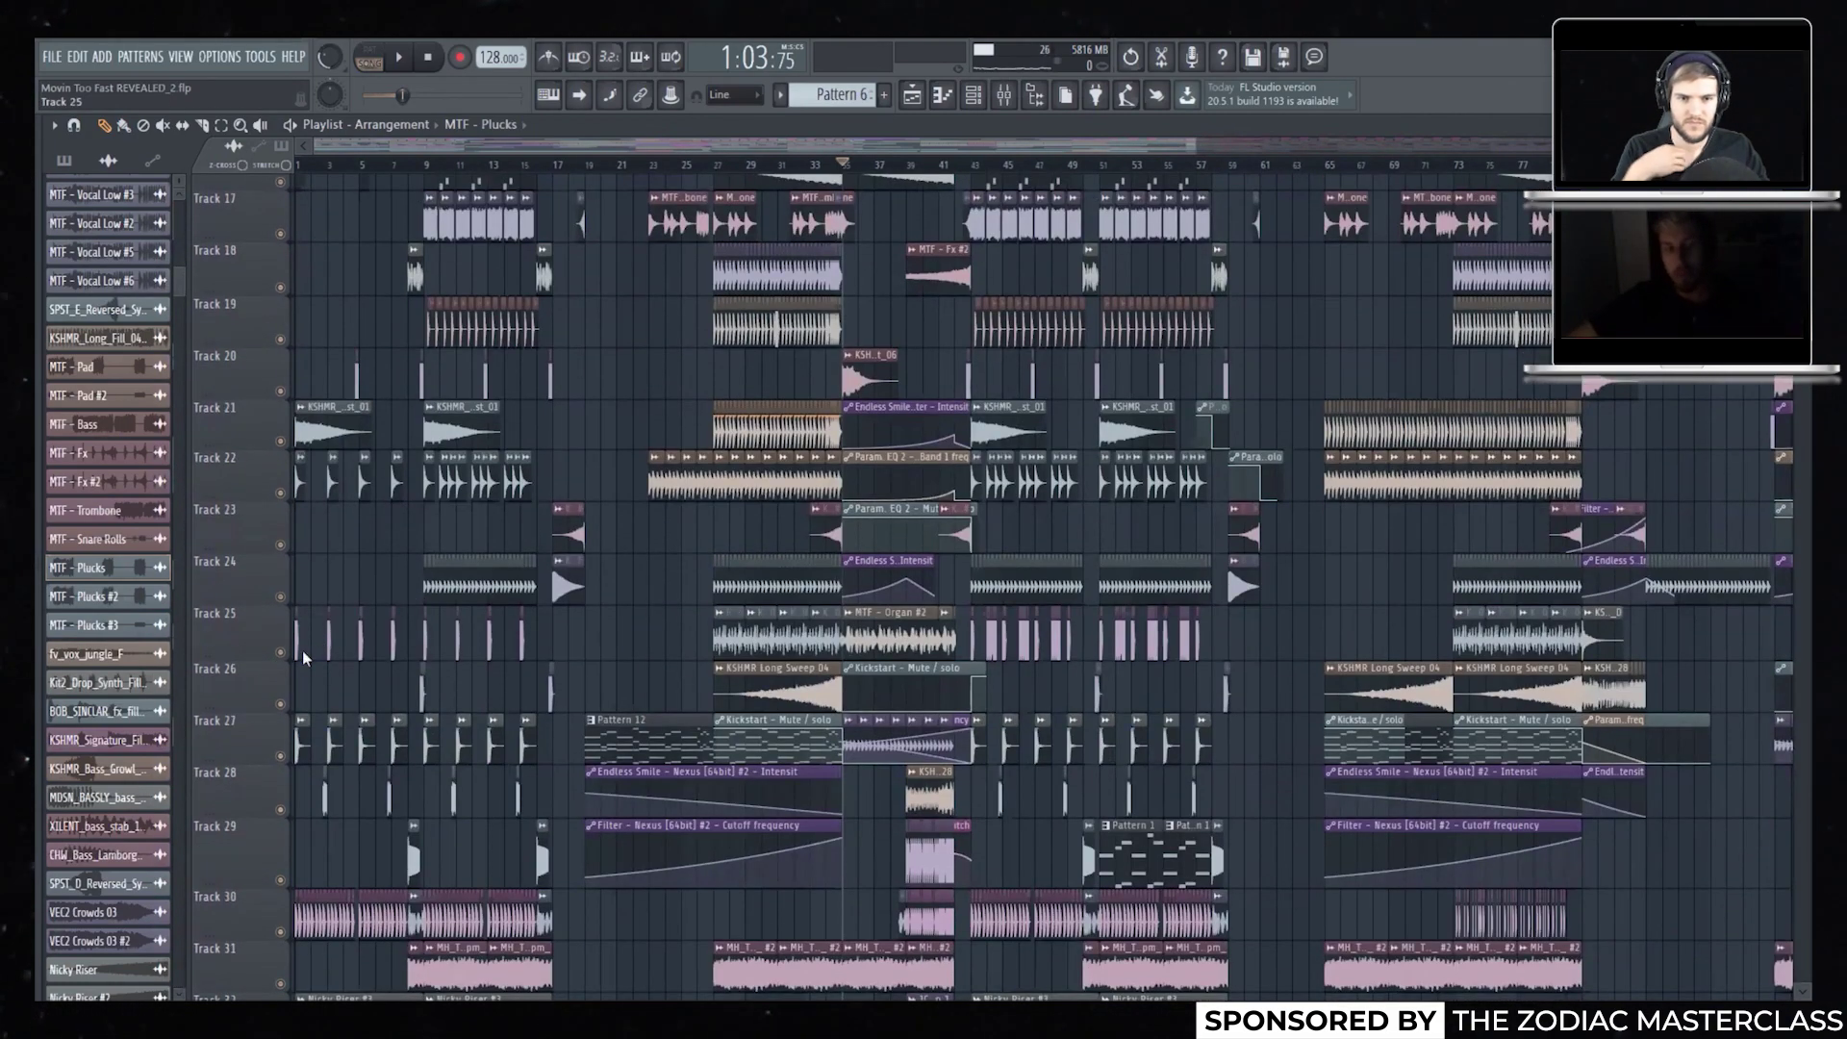
pyautogui.rightClick(283, 655)
pyautogui.press('space')
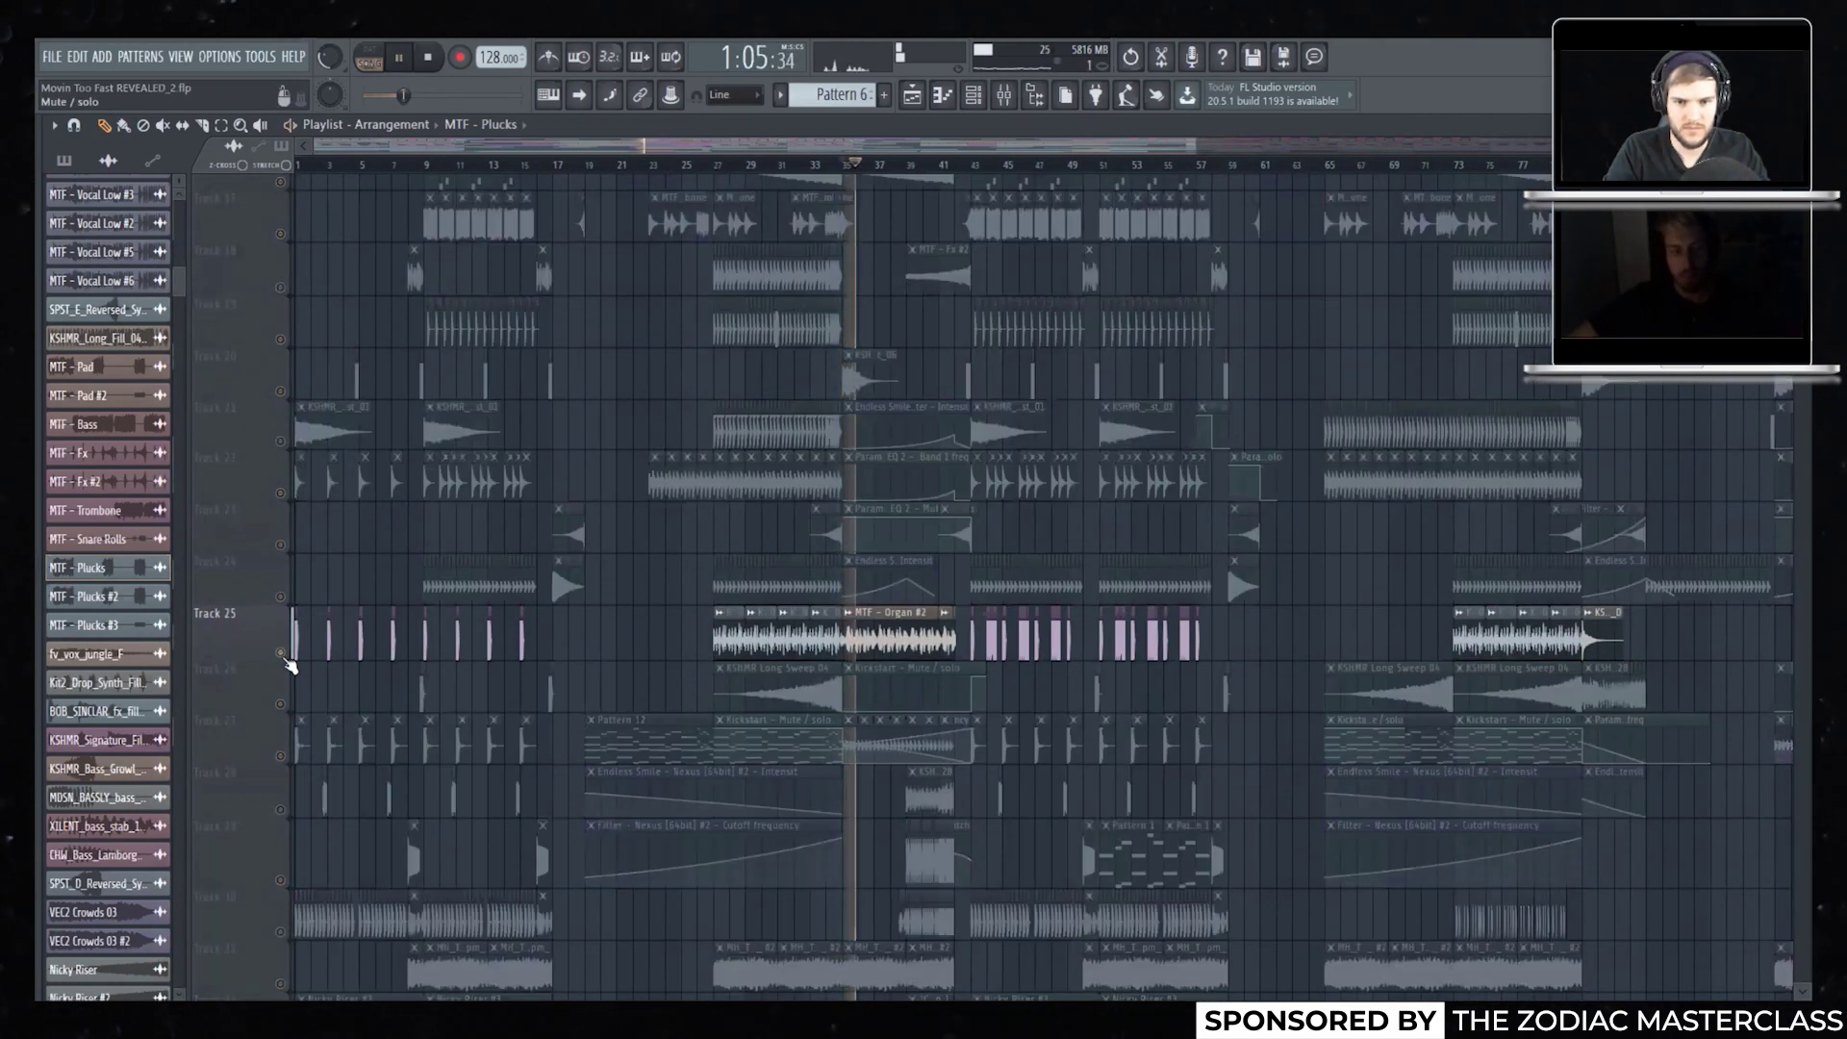
pyautogui.press('space')
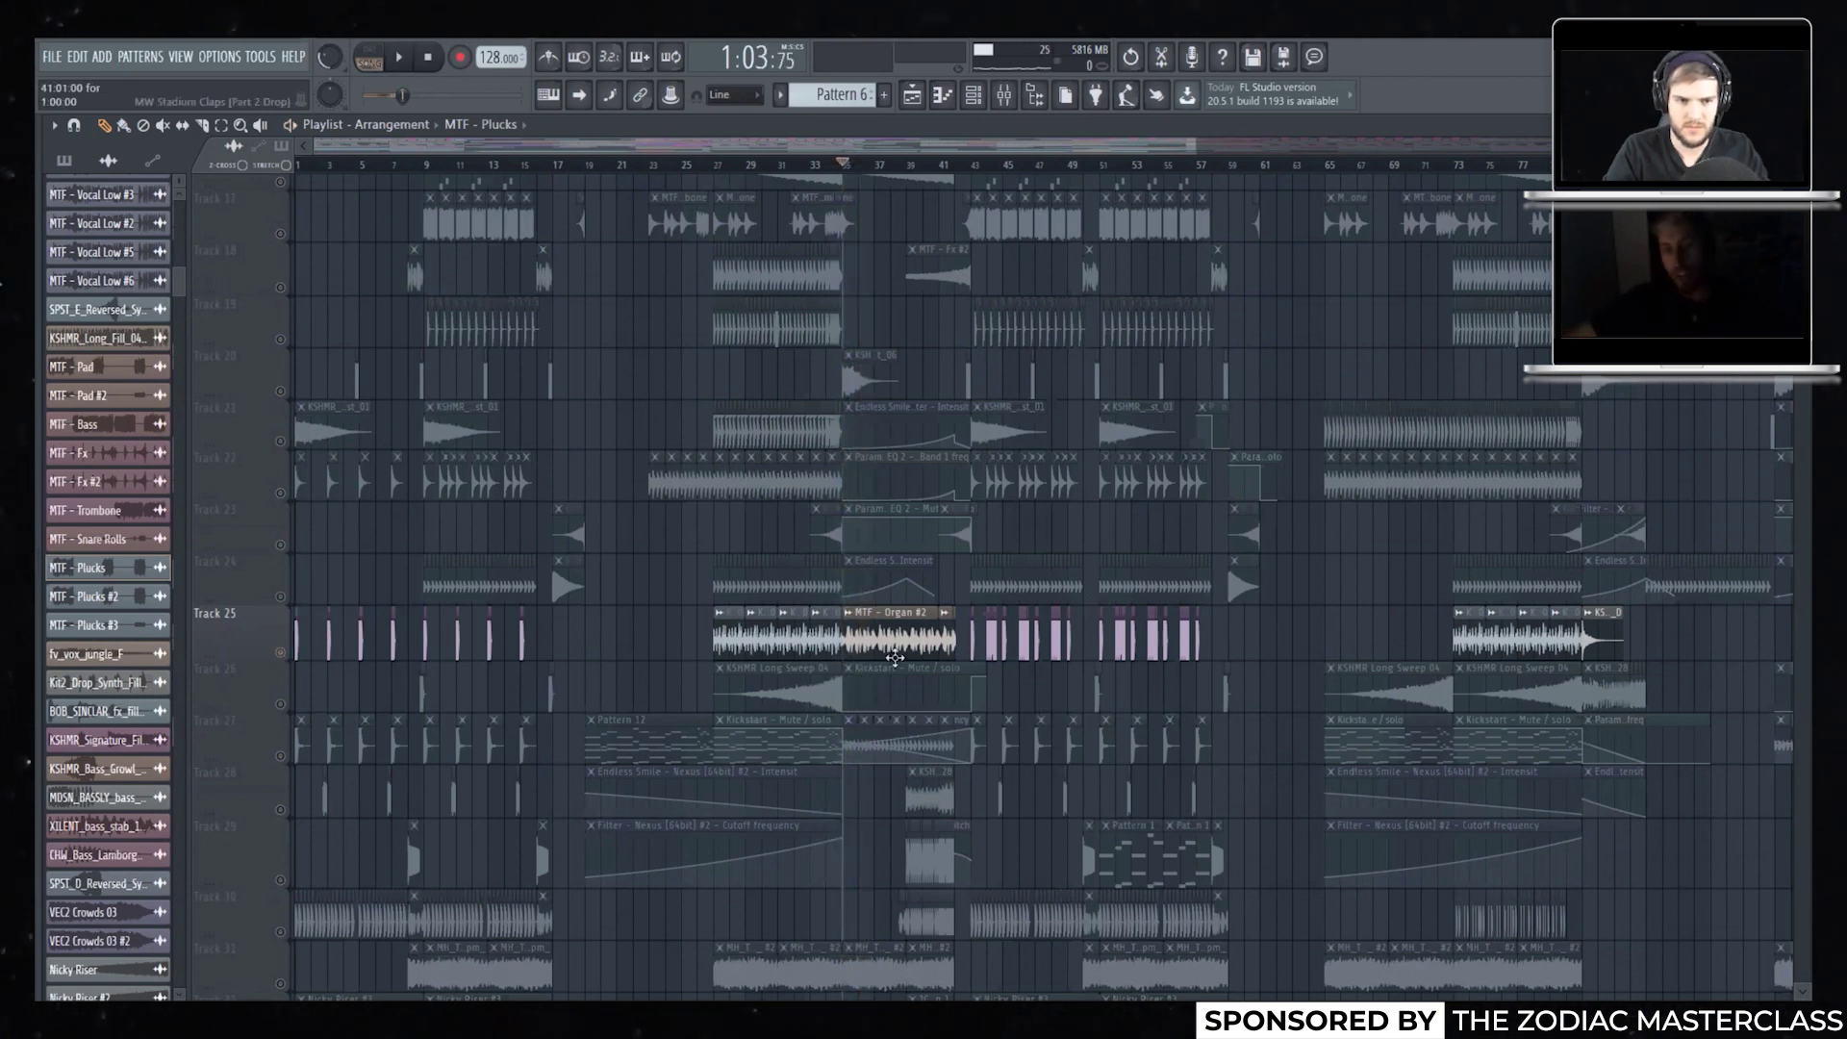
# Open the Pattern 6 clip on Track 2 at bar 43 to view its notes in the piano roll
pyautogui.scroll(4, 917, 632)
pyautogui.scroll(12, 917, 632)
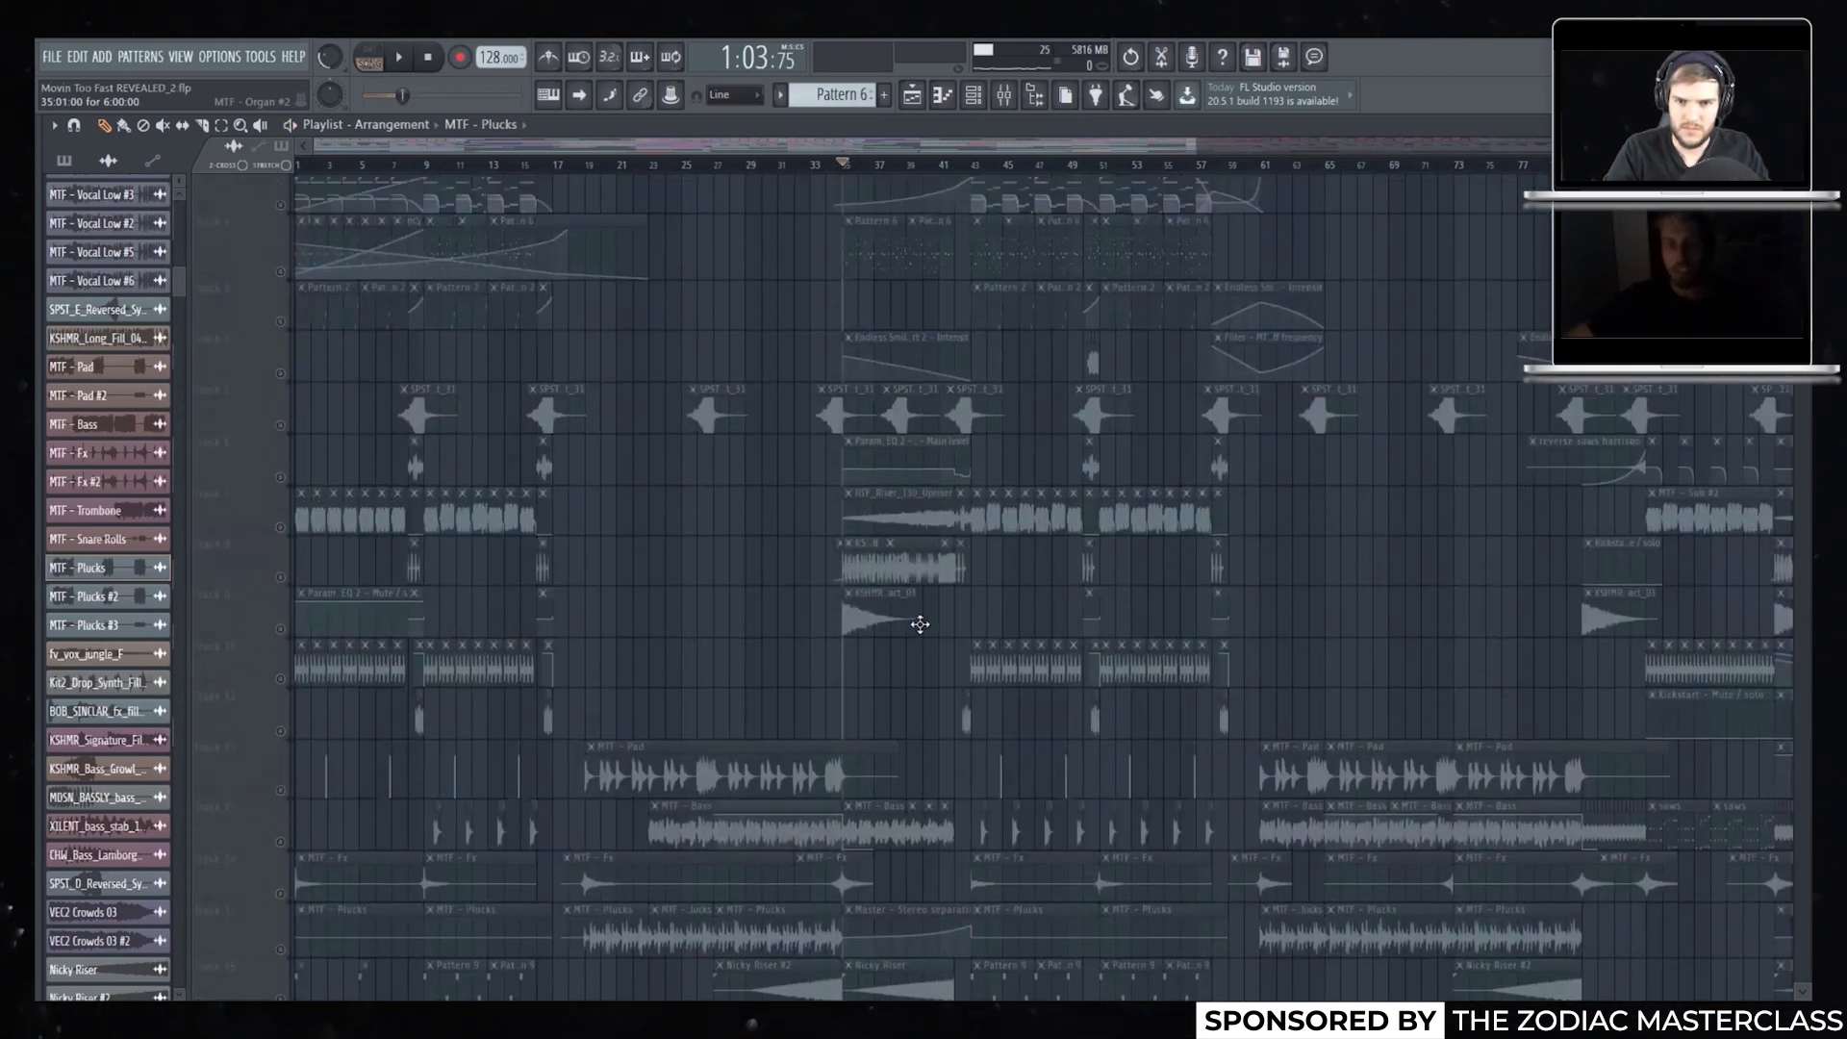
pyautogui.doubleClick(989, 252)
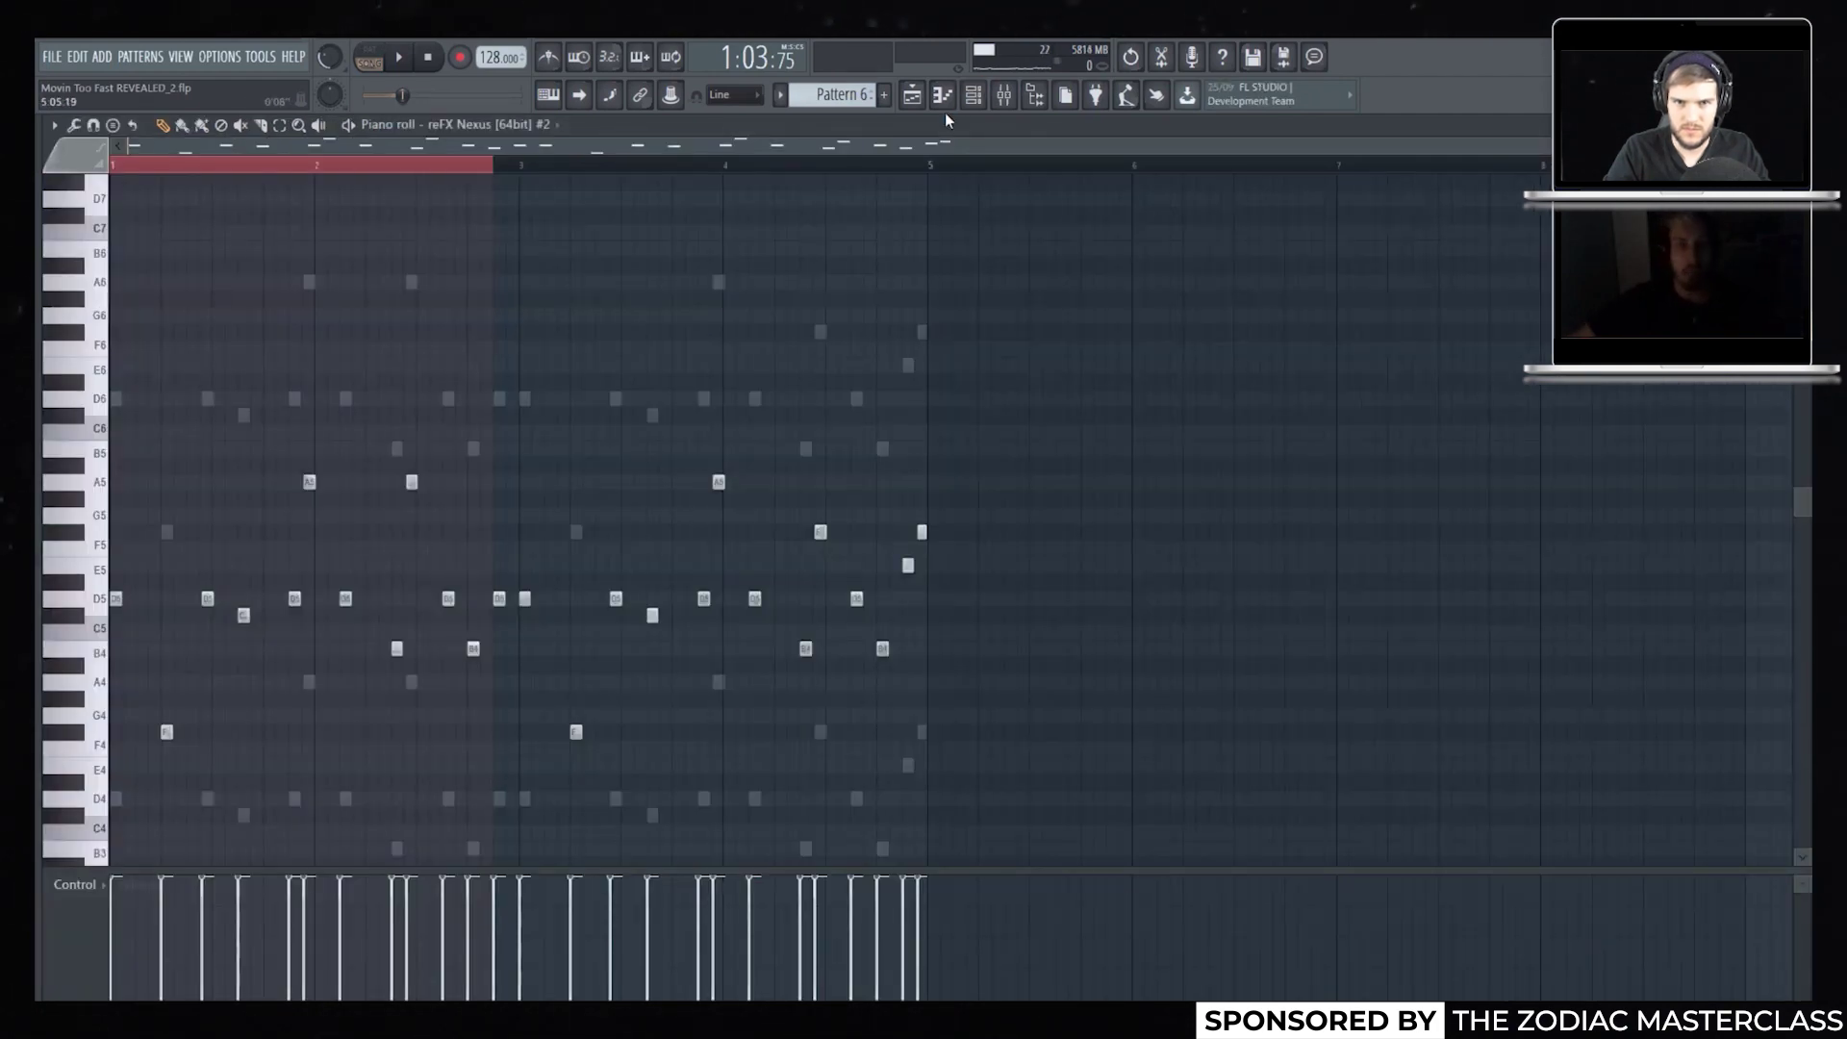
# Close the piano roll and open the reFX Nexus #2 instrument from the channel rack to examine its preset
pyautogui.click(973, 94)
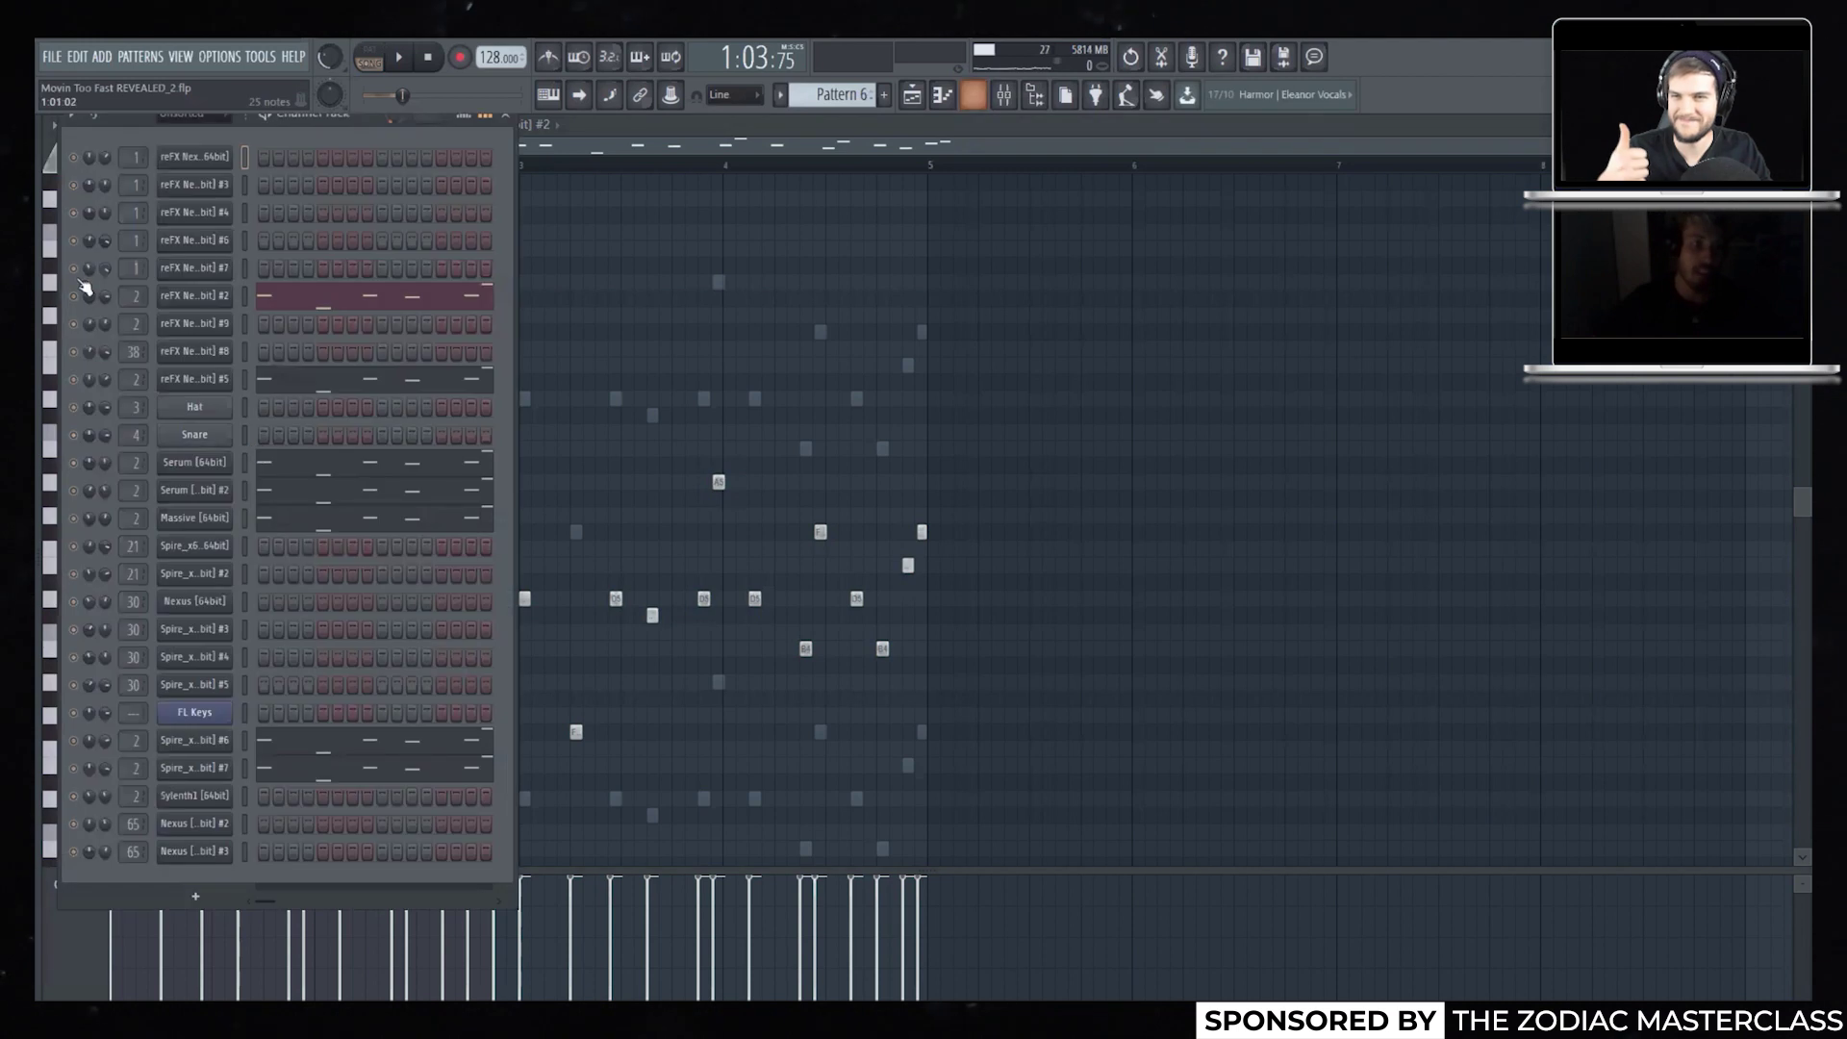
pyautogui.rightClick(230, 289)
pyautogui.click(239, 297)
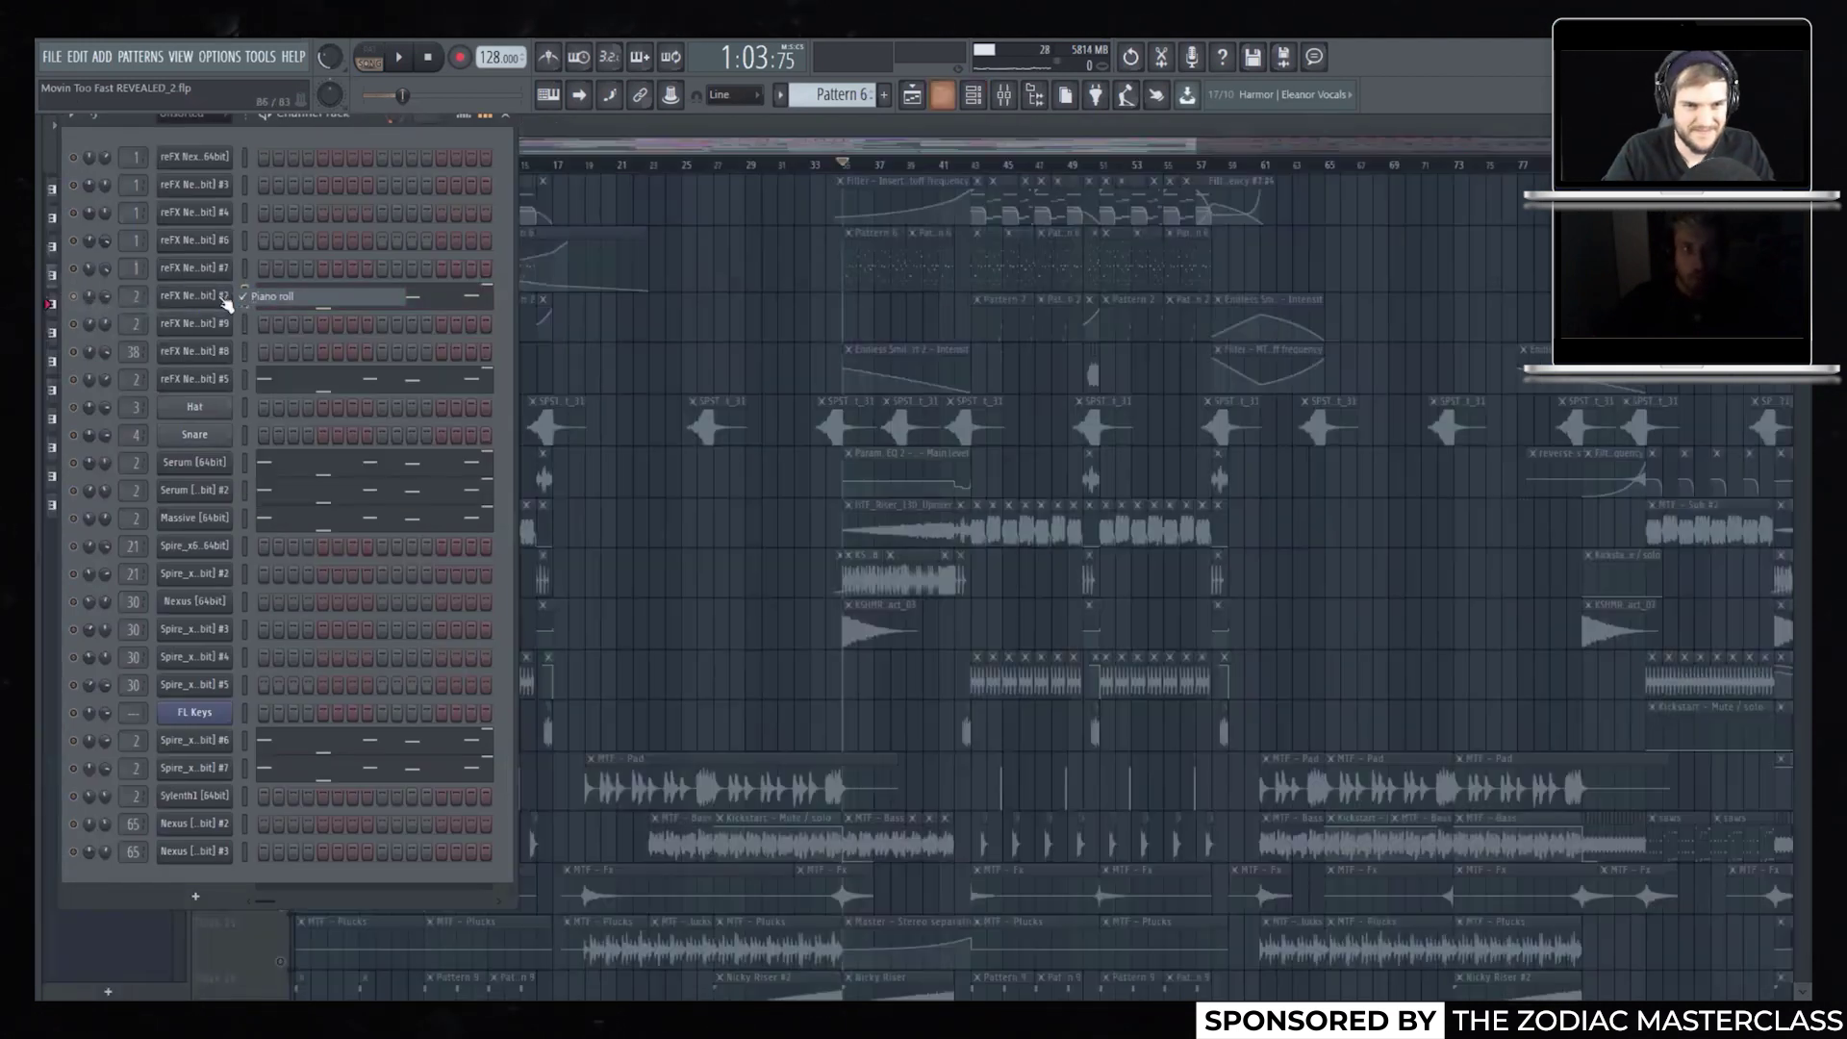
pyautogui.click(204, 291)
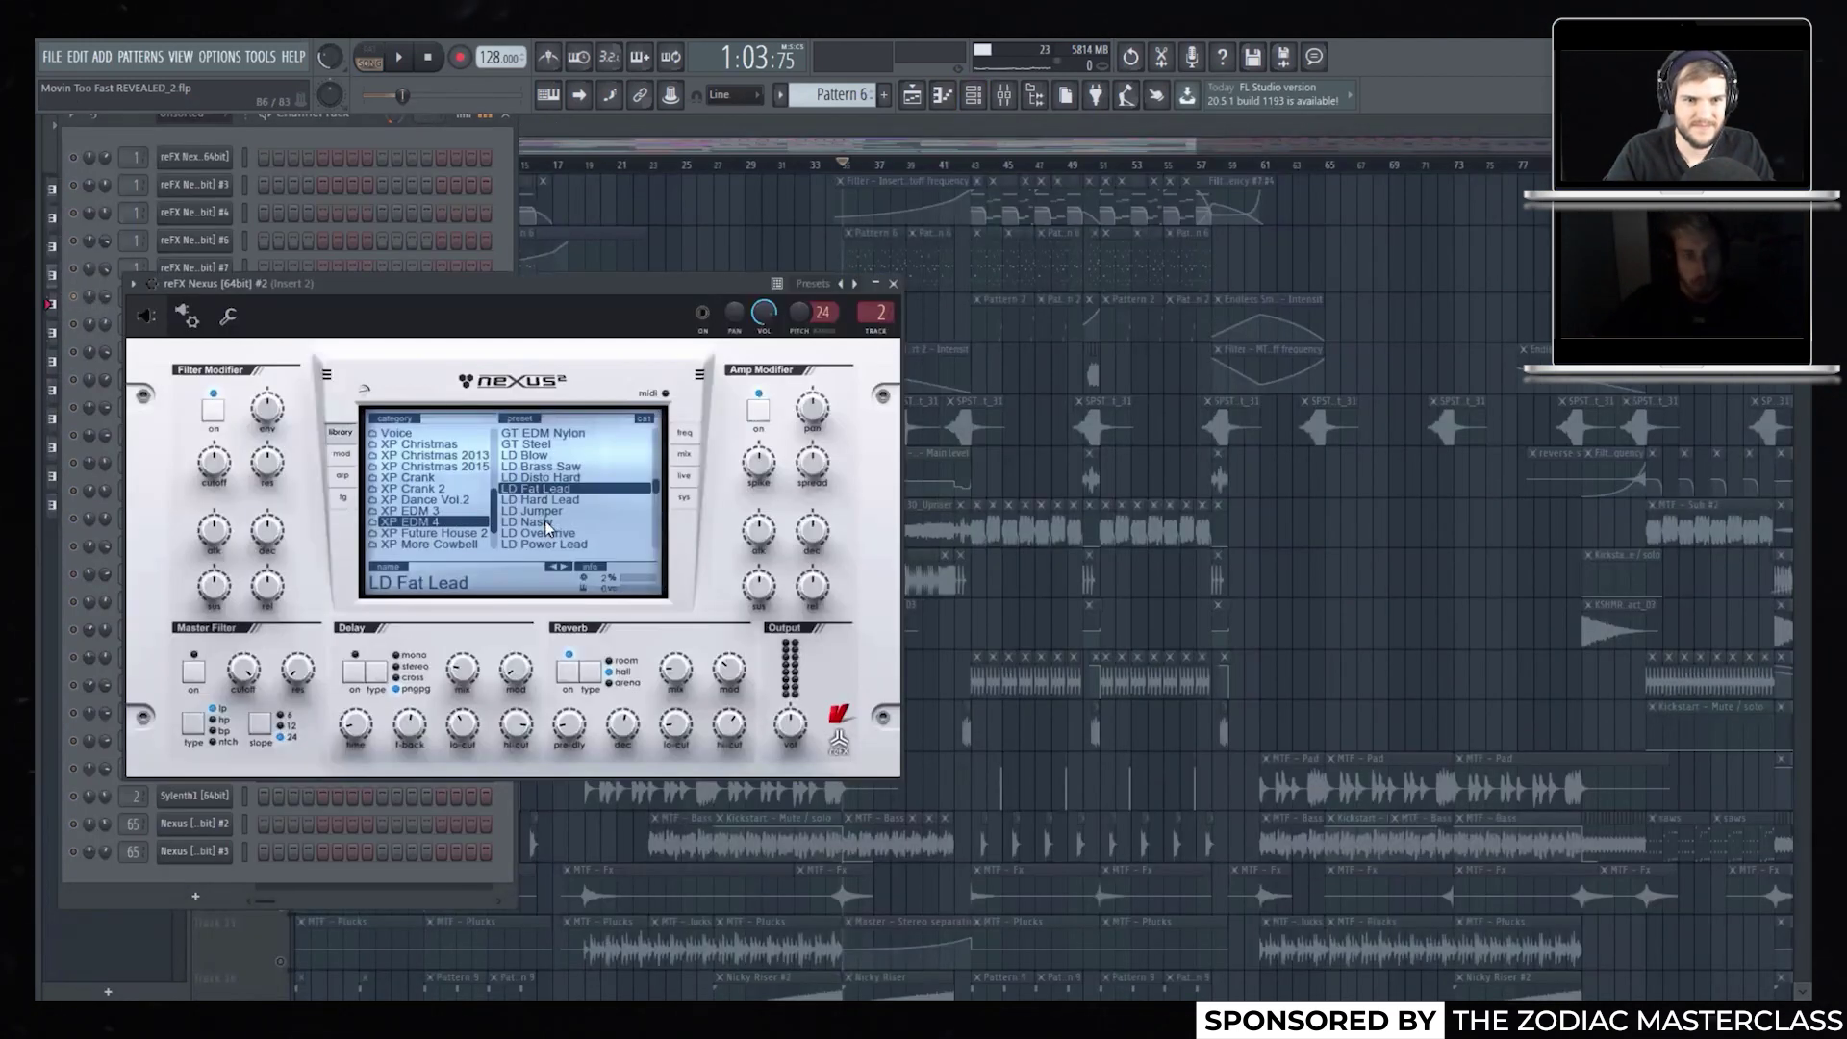
pyautogui.moveTo(425, 285); pyautogui.dragTo(414, 446)
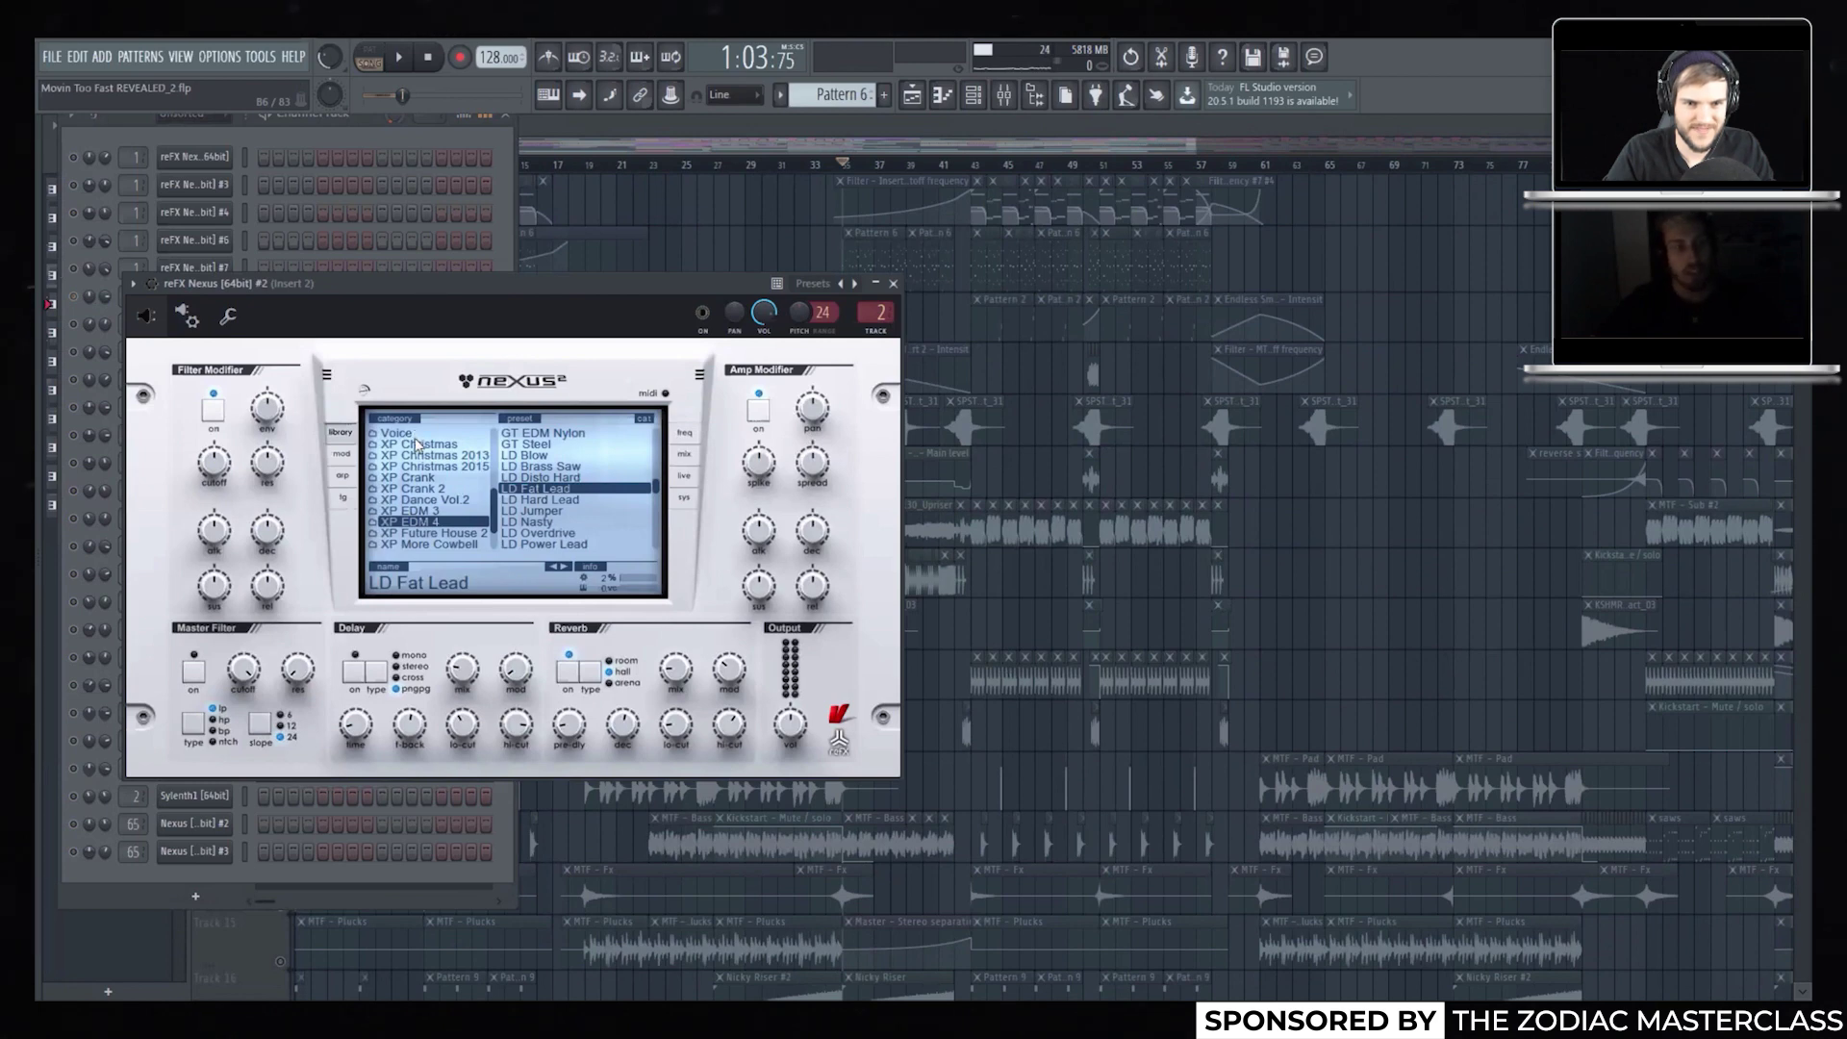
# Reopen the piano roll of reFX Nexus #2, play Pattern 6 on its own and stop it
pyautogui.rightClick(243, 298)
pyautogui.click(255, 306)
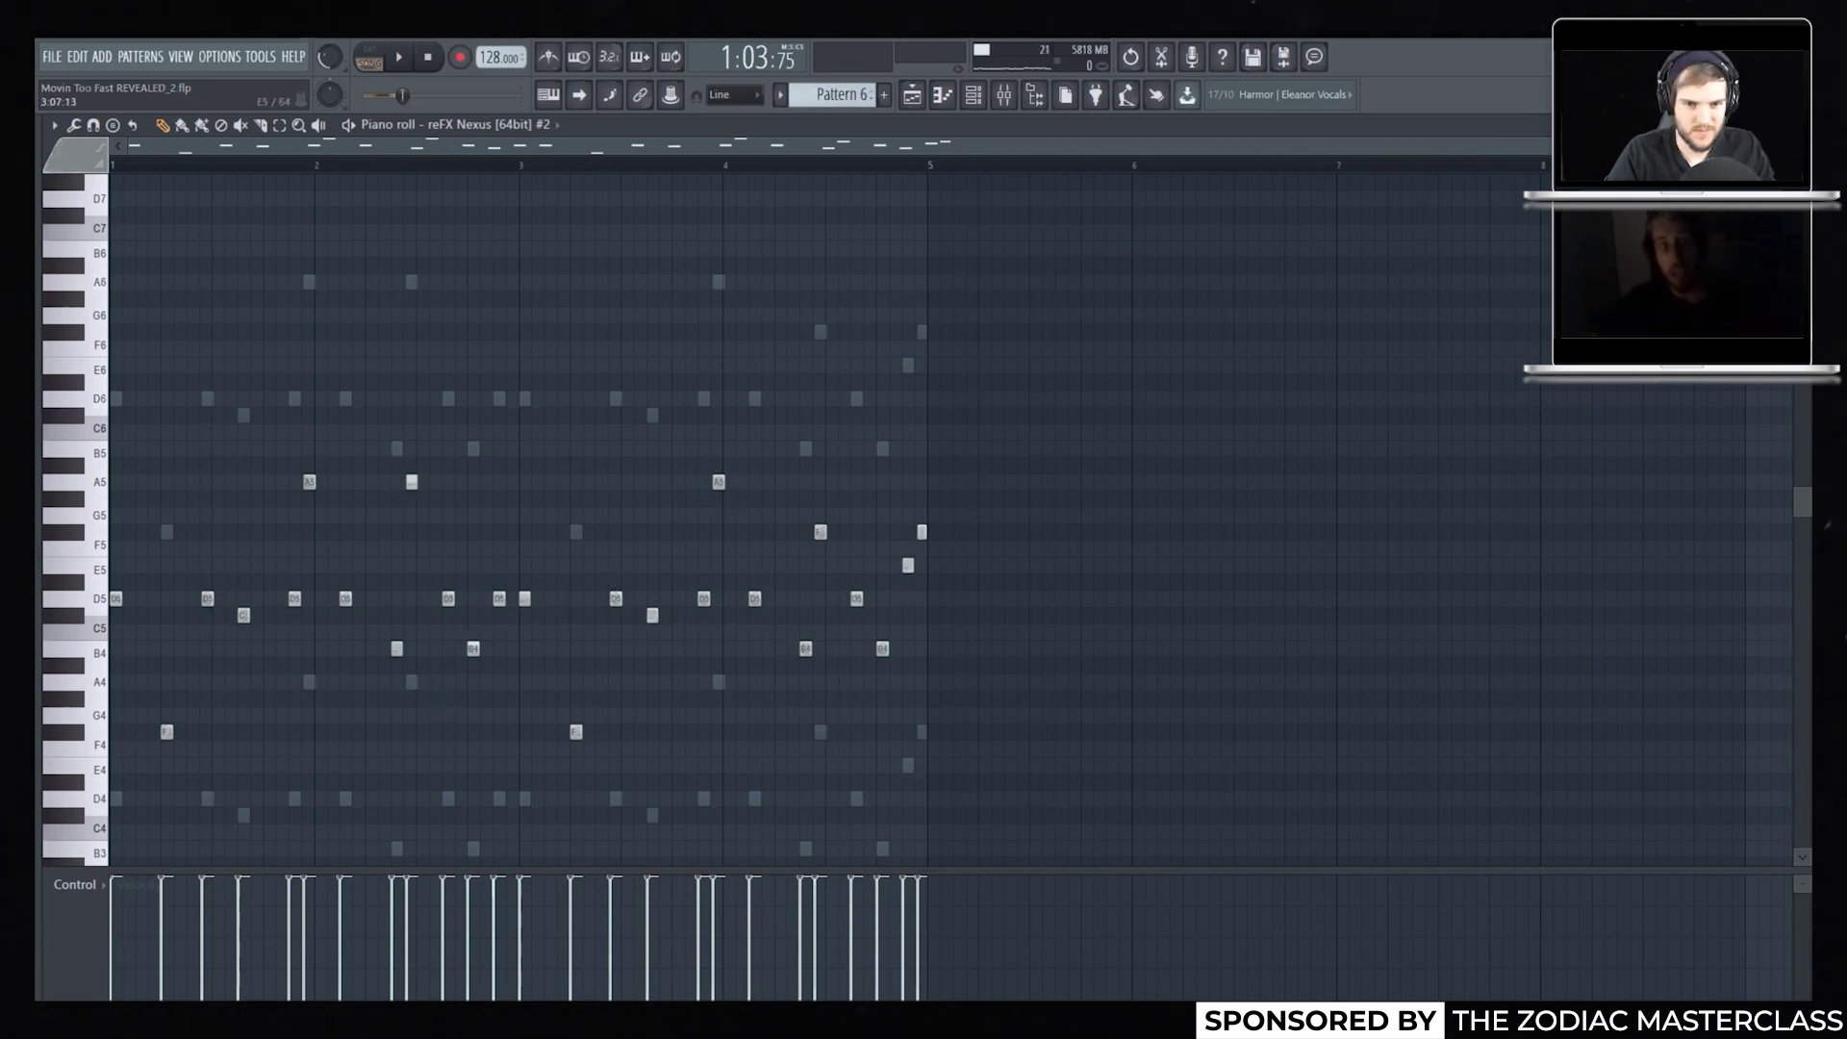
pyautogui.click(397, 60)
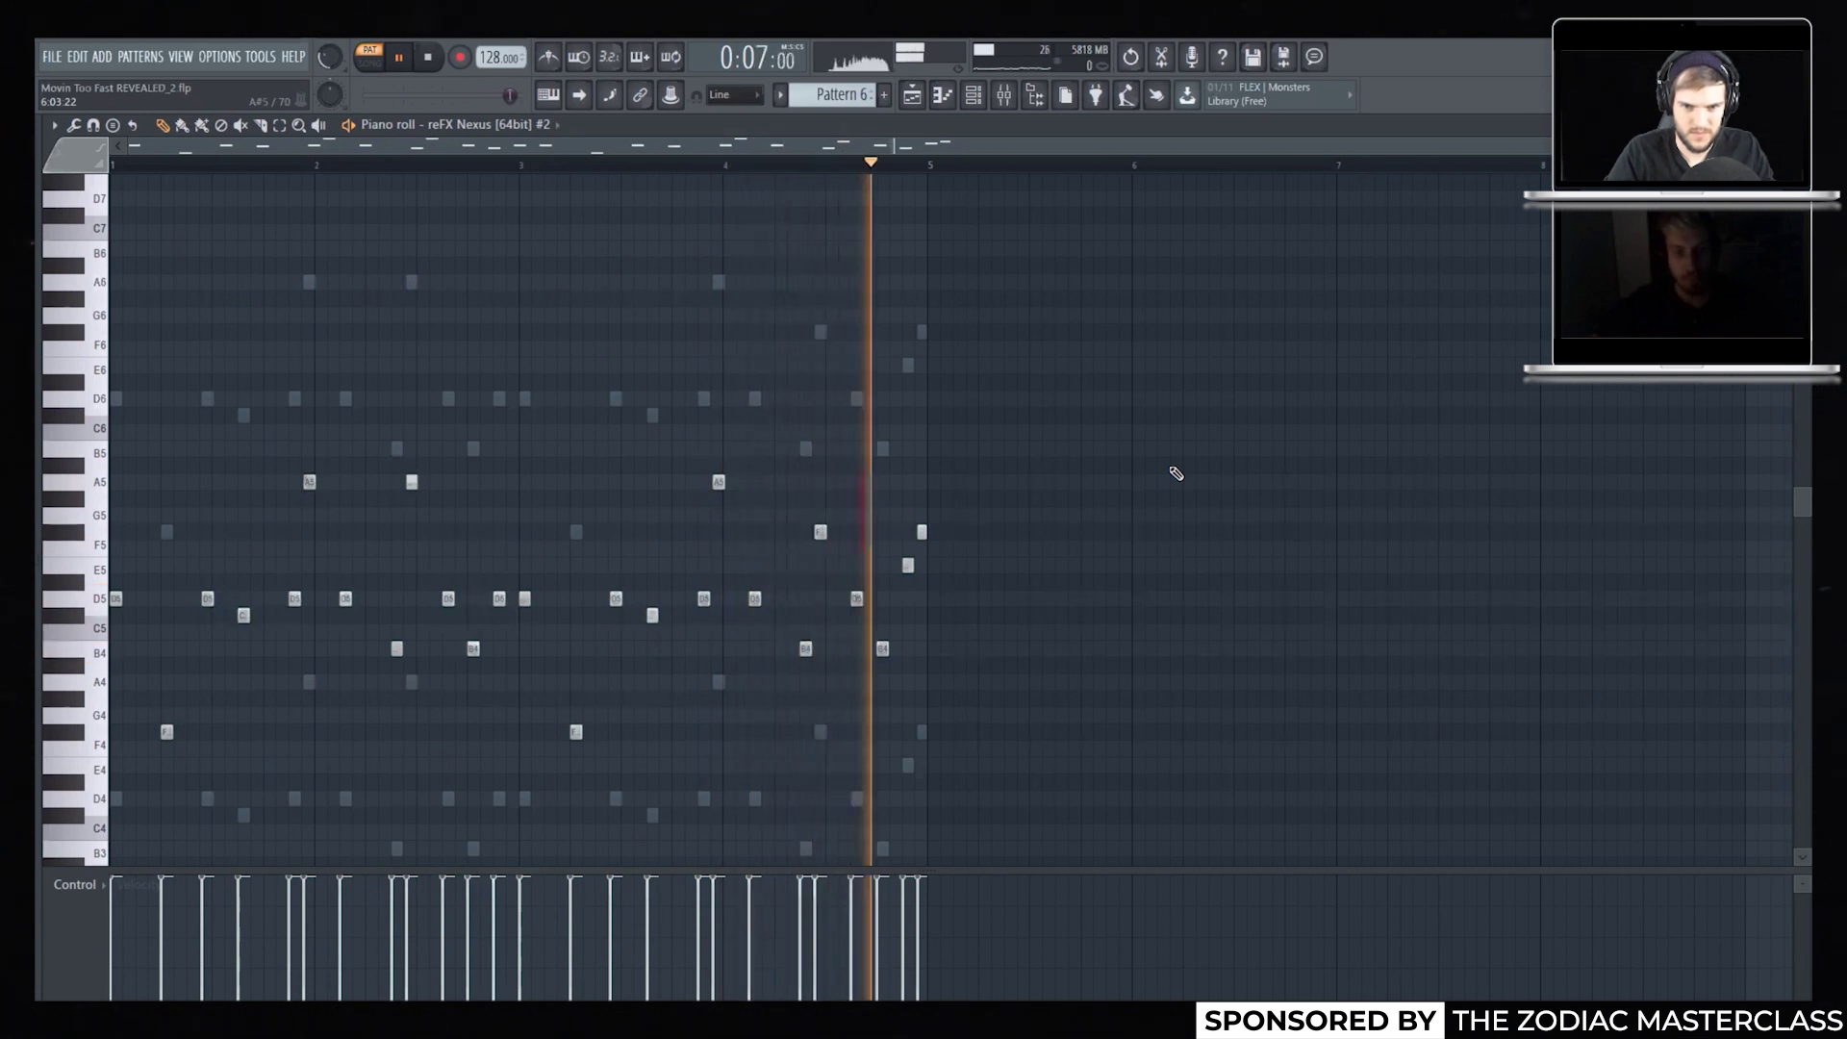
pyautogui.press('space')
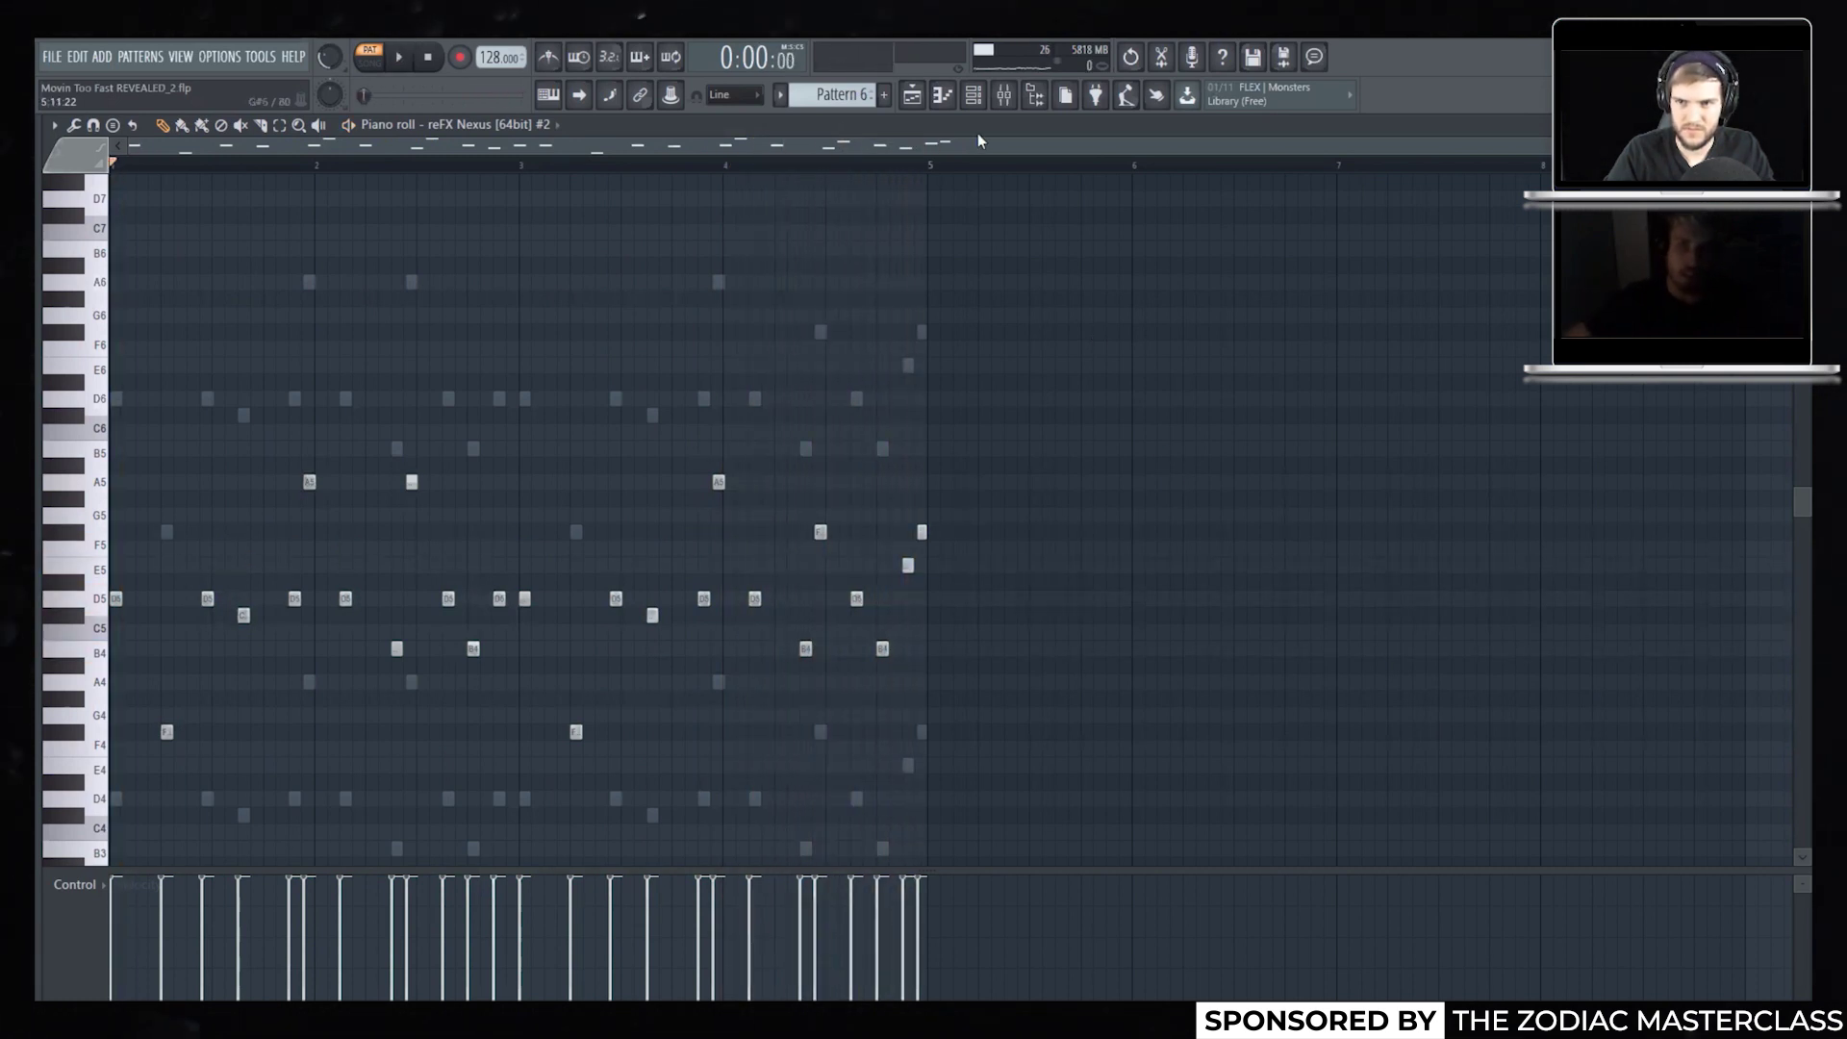
# Return to the playlist, make Track 7 audible and listen to it together with Track 2 from bar 43
pyautogui.click(923, 98)
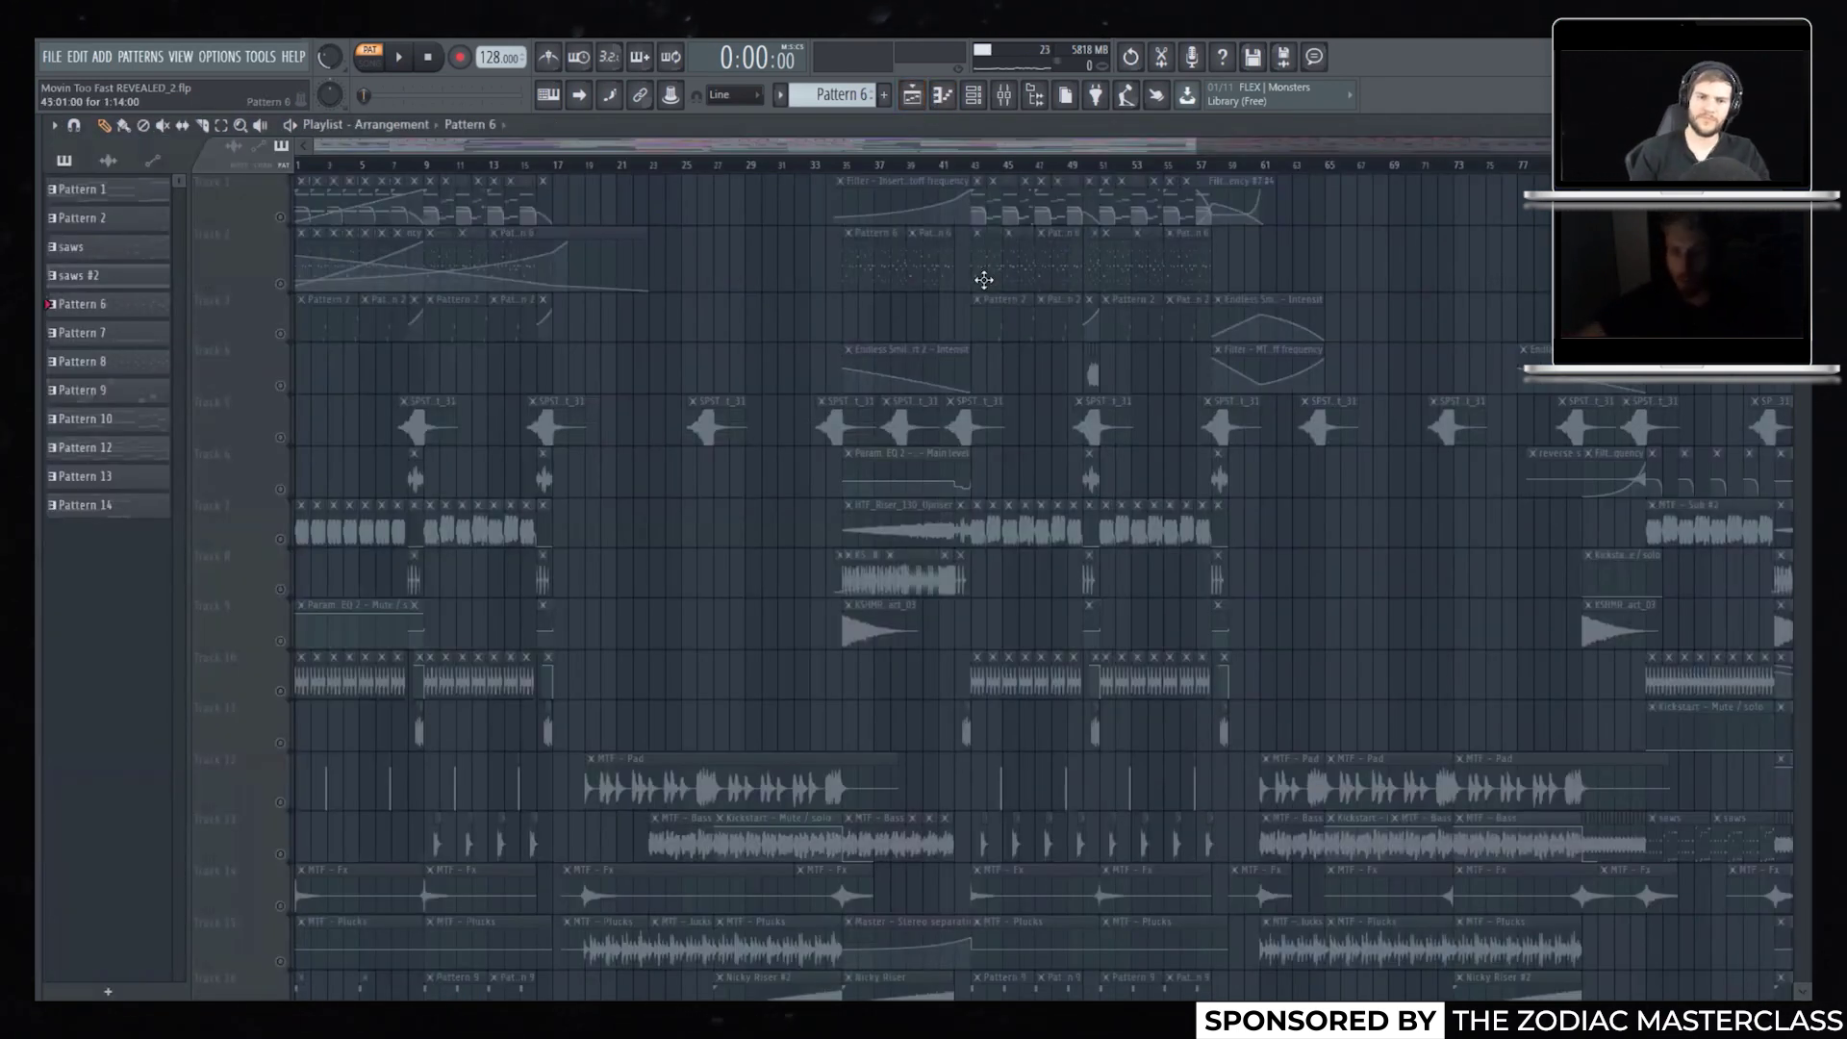
pyautogui.click(280, 541)
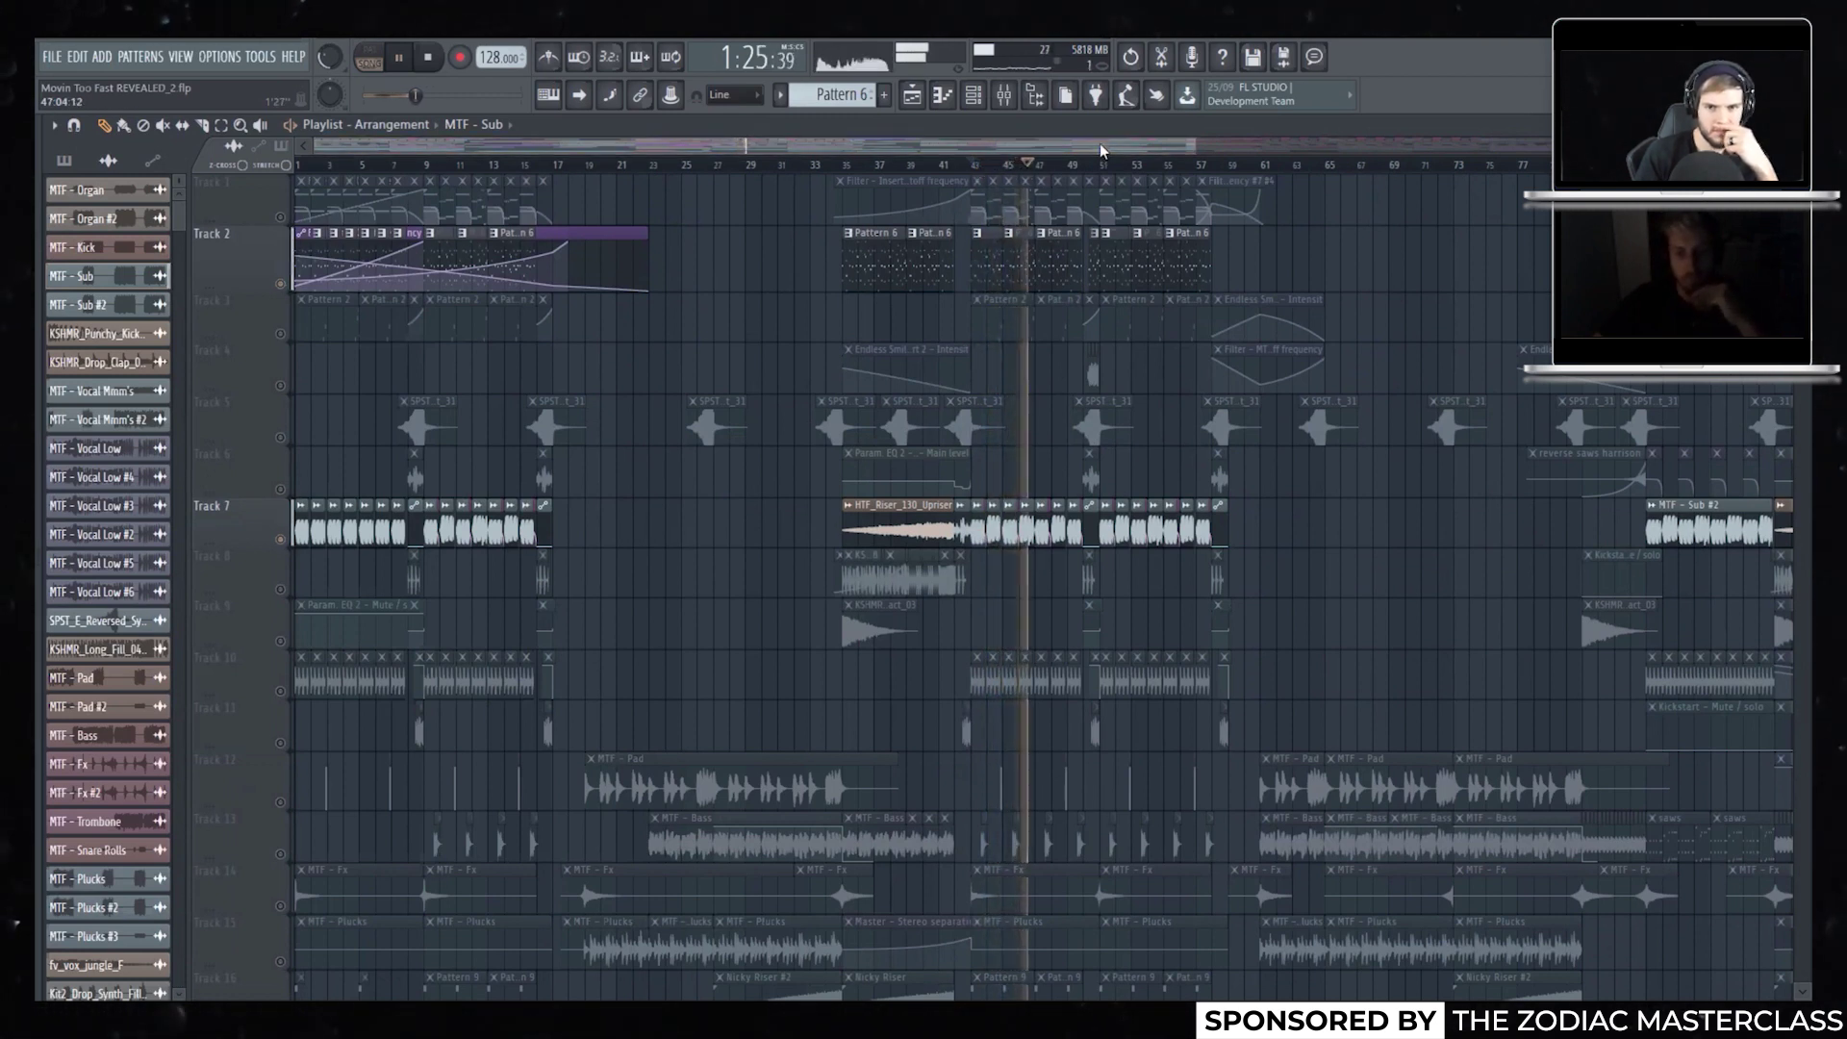
pyautogui.press('space')
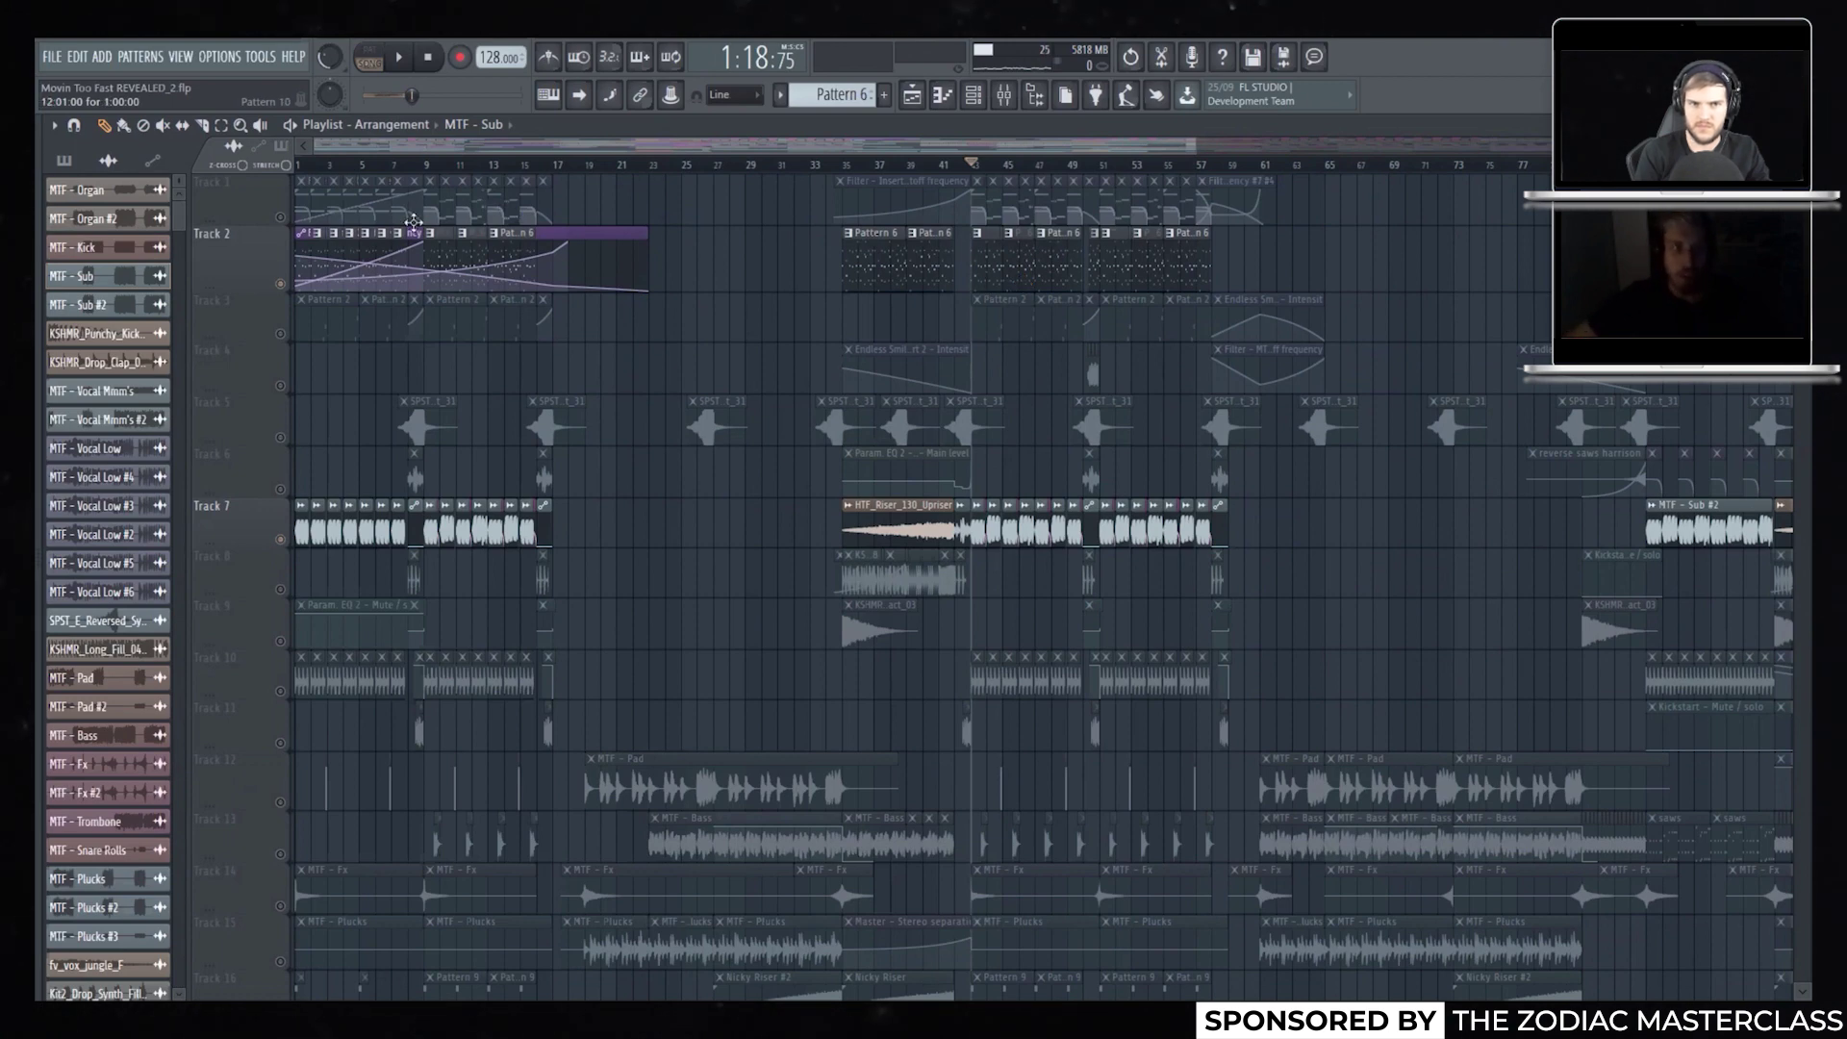
# Open the Pattern 6 clip on Track 2 again and bring up the reFX Nexus #5 instrument from the channel rack
pyautogui.doubleClick(1023, 254)
pyautogui.click(971, 94)
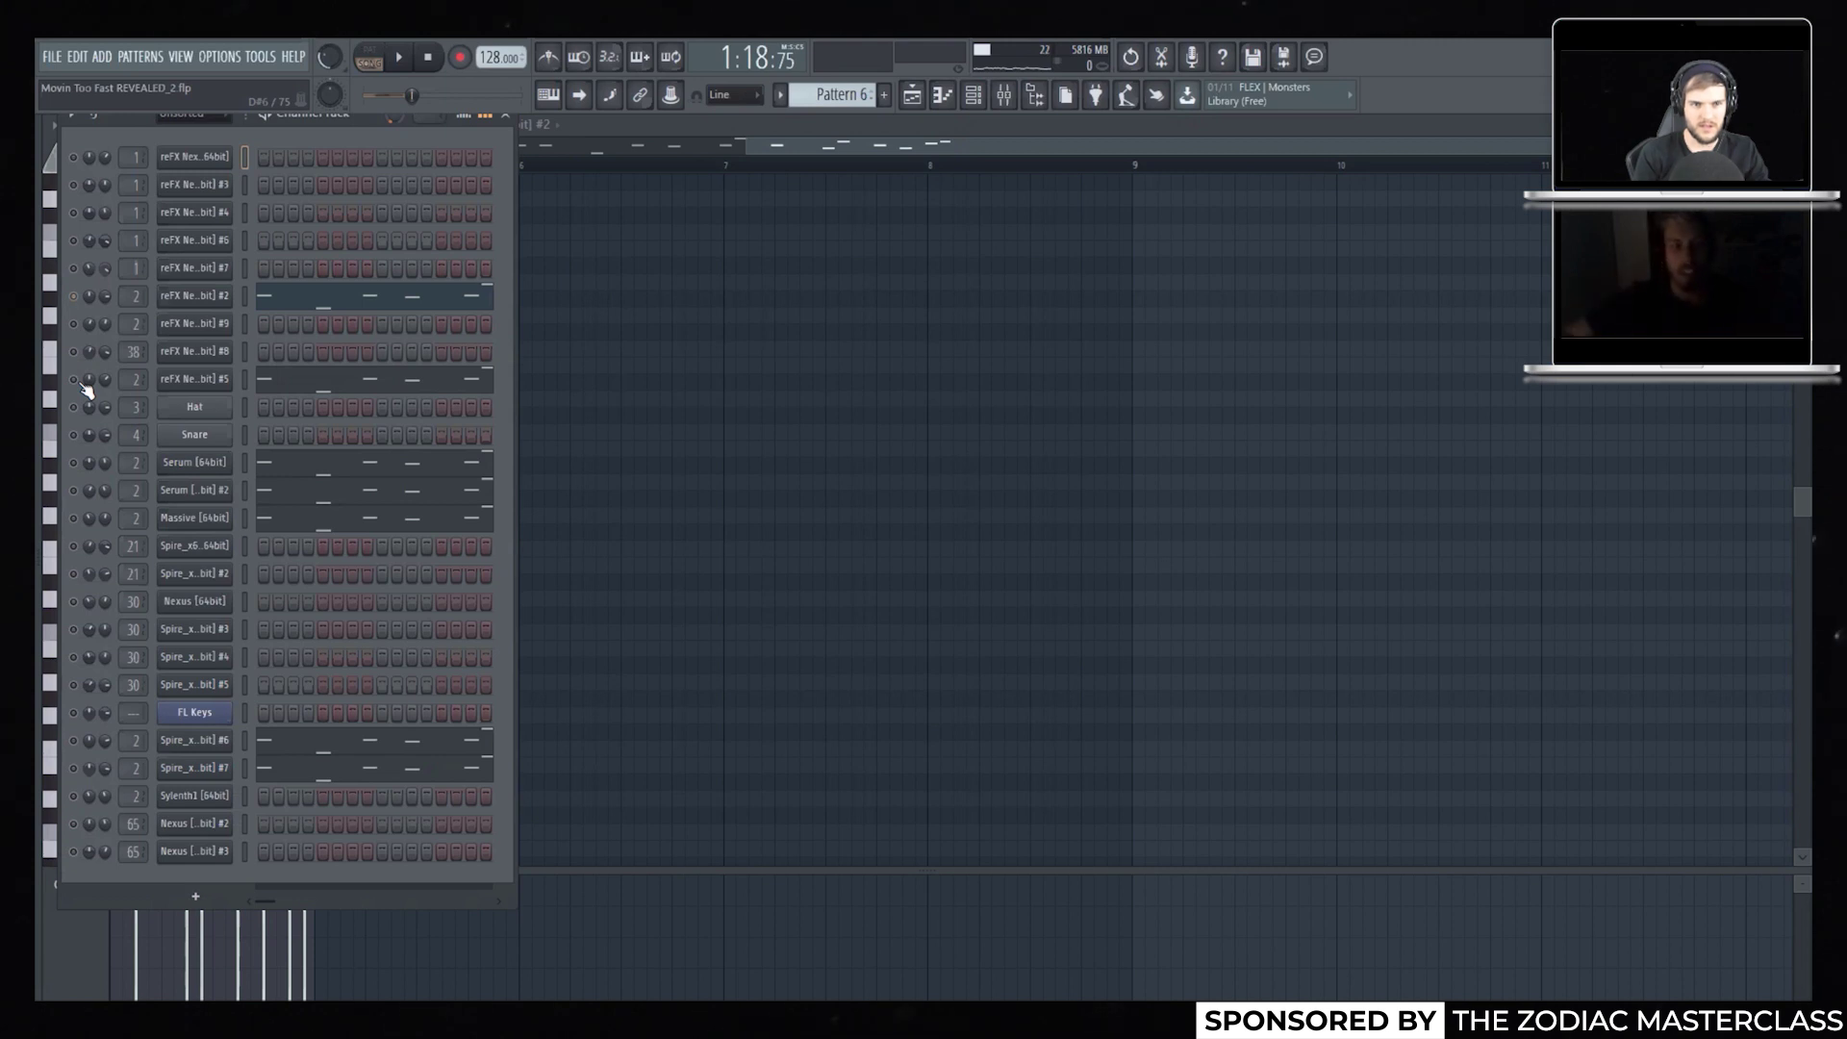
pyautogui.click(225, 379)
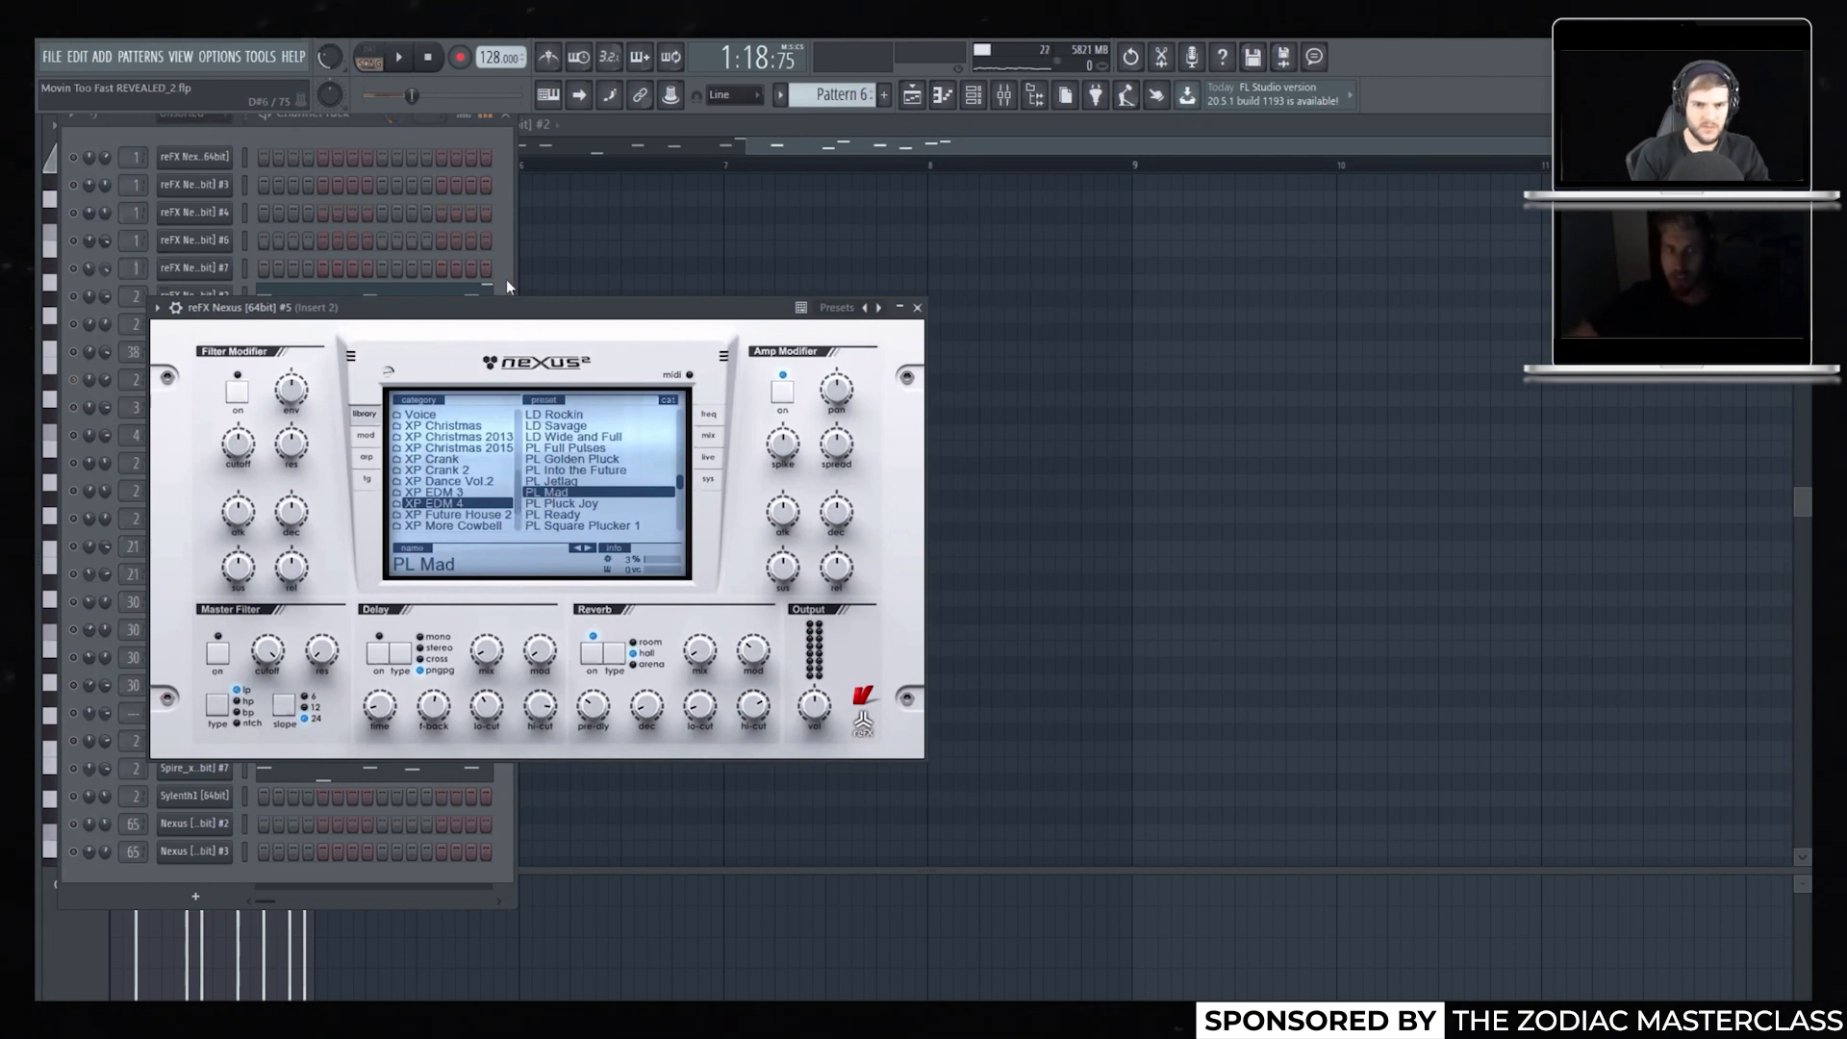
# Switch playback to pattern mode and audition reFX Nexus #5 in Pattern 6, on its own and layered with reFX Nexus #2
pyautogui.click(504, 250)
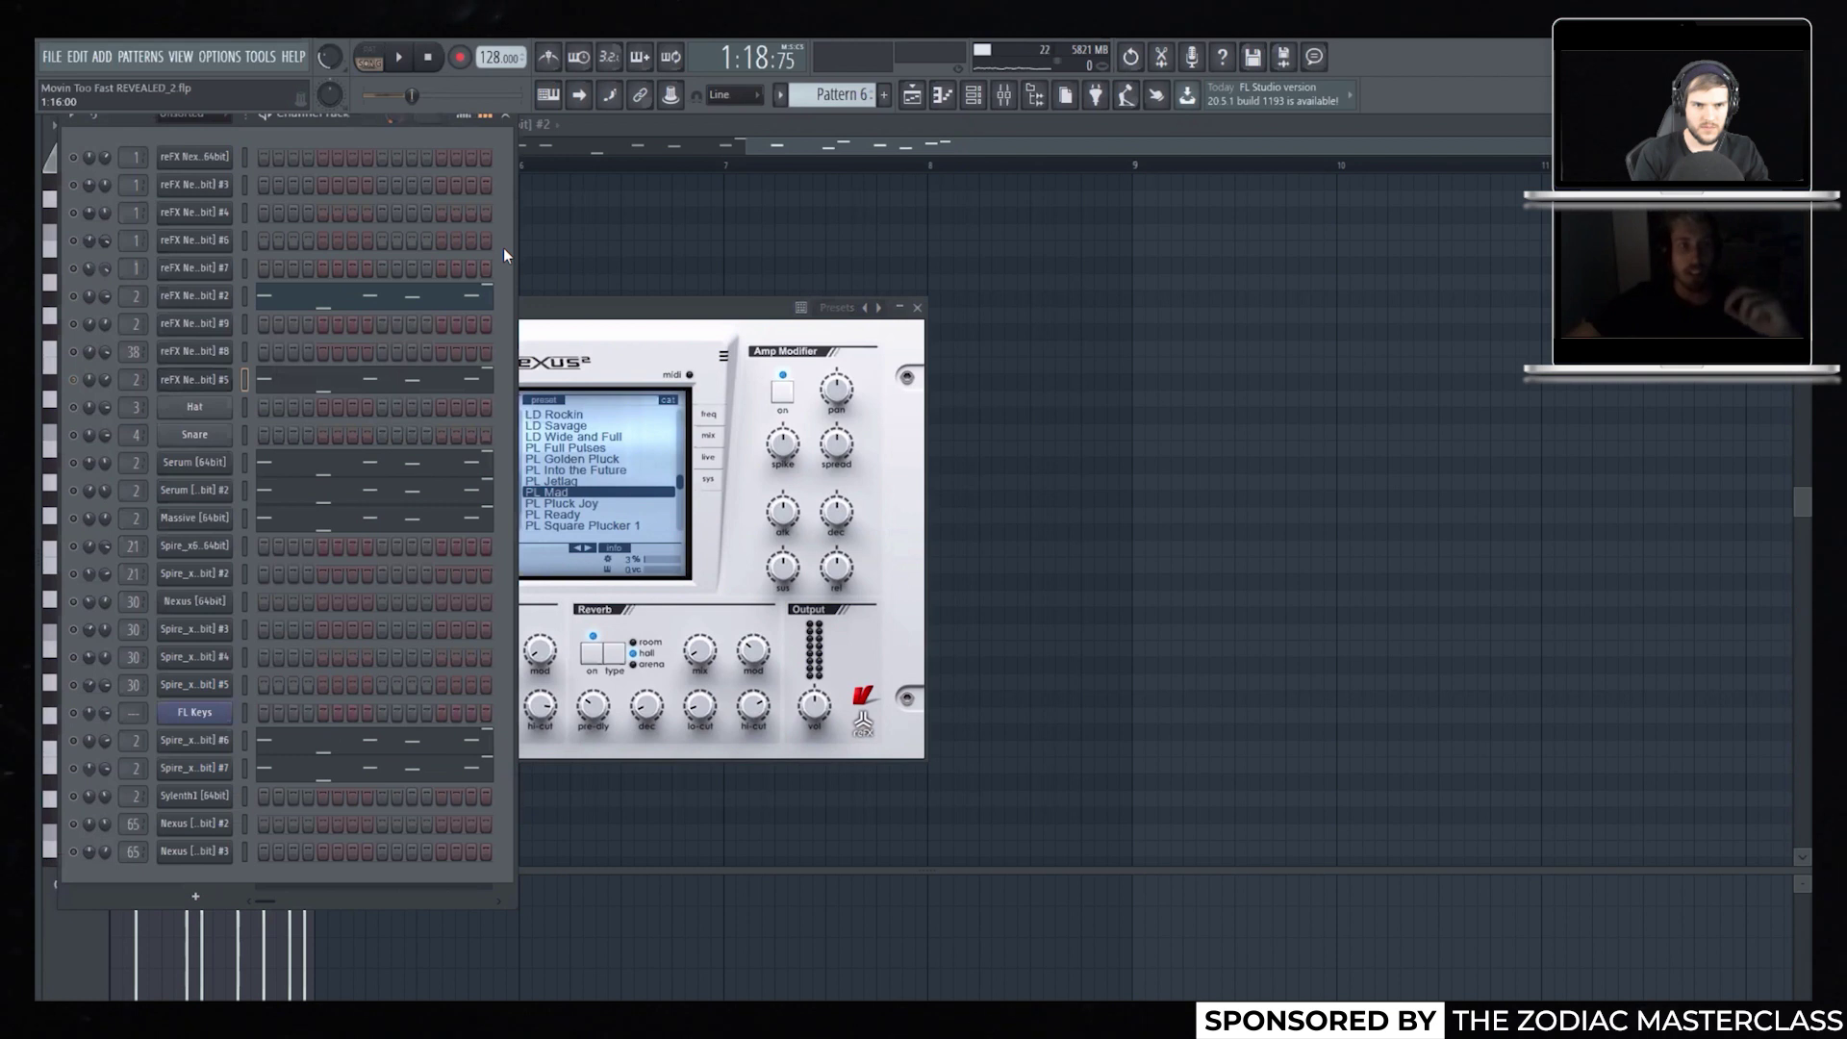
pyautogui.click(370, 58)
pyautogui.click(399, 58)
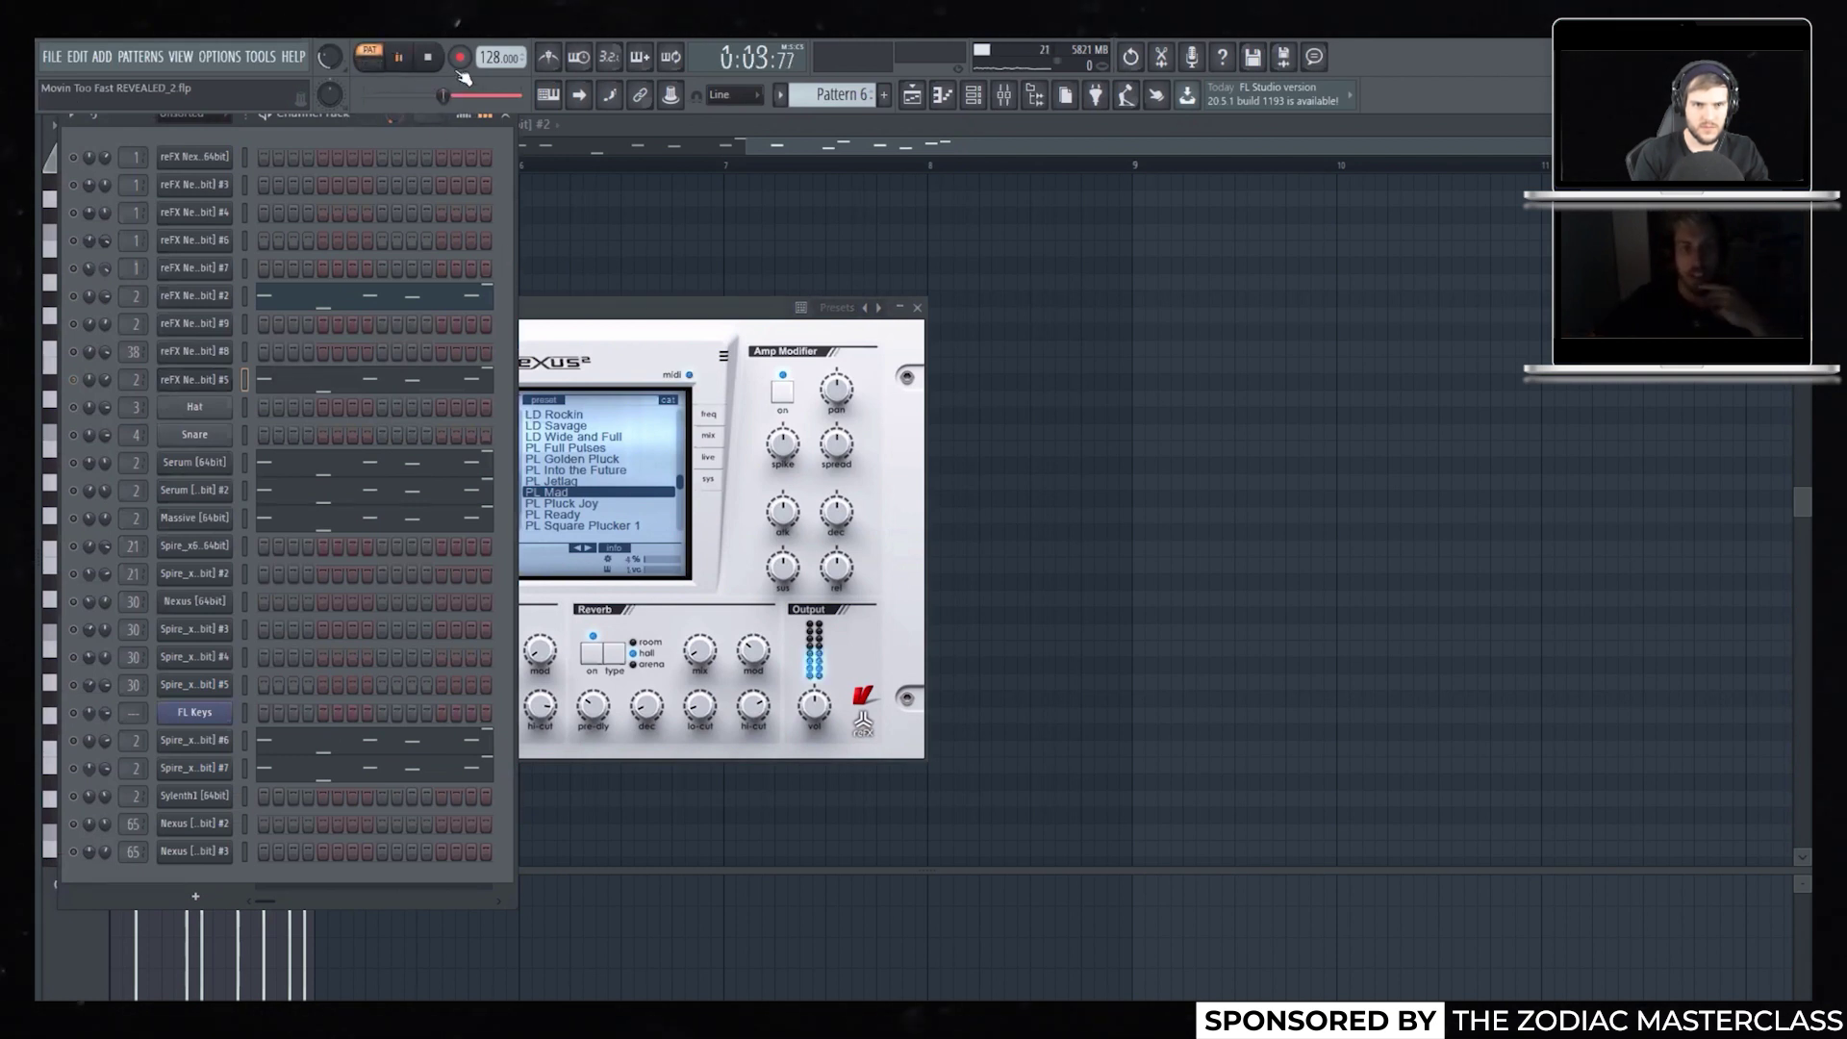
pyautogui.press('space')
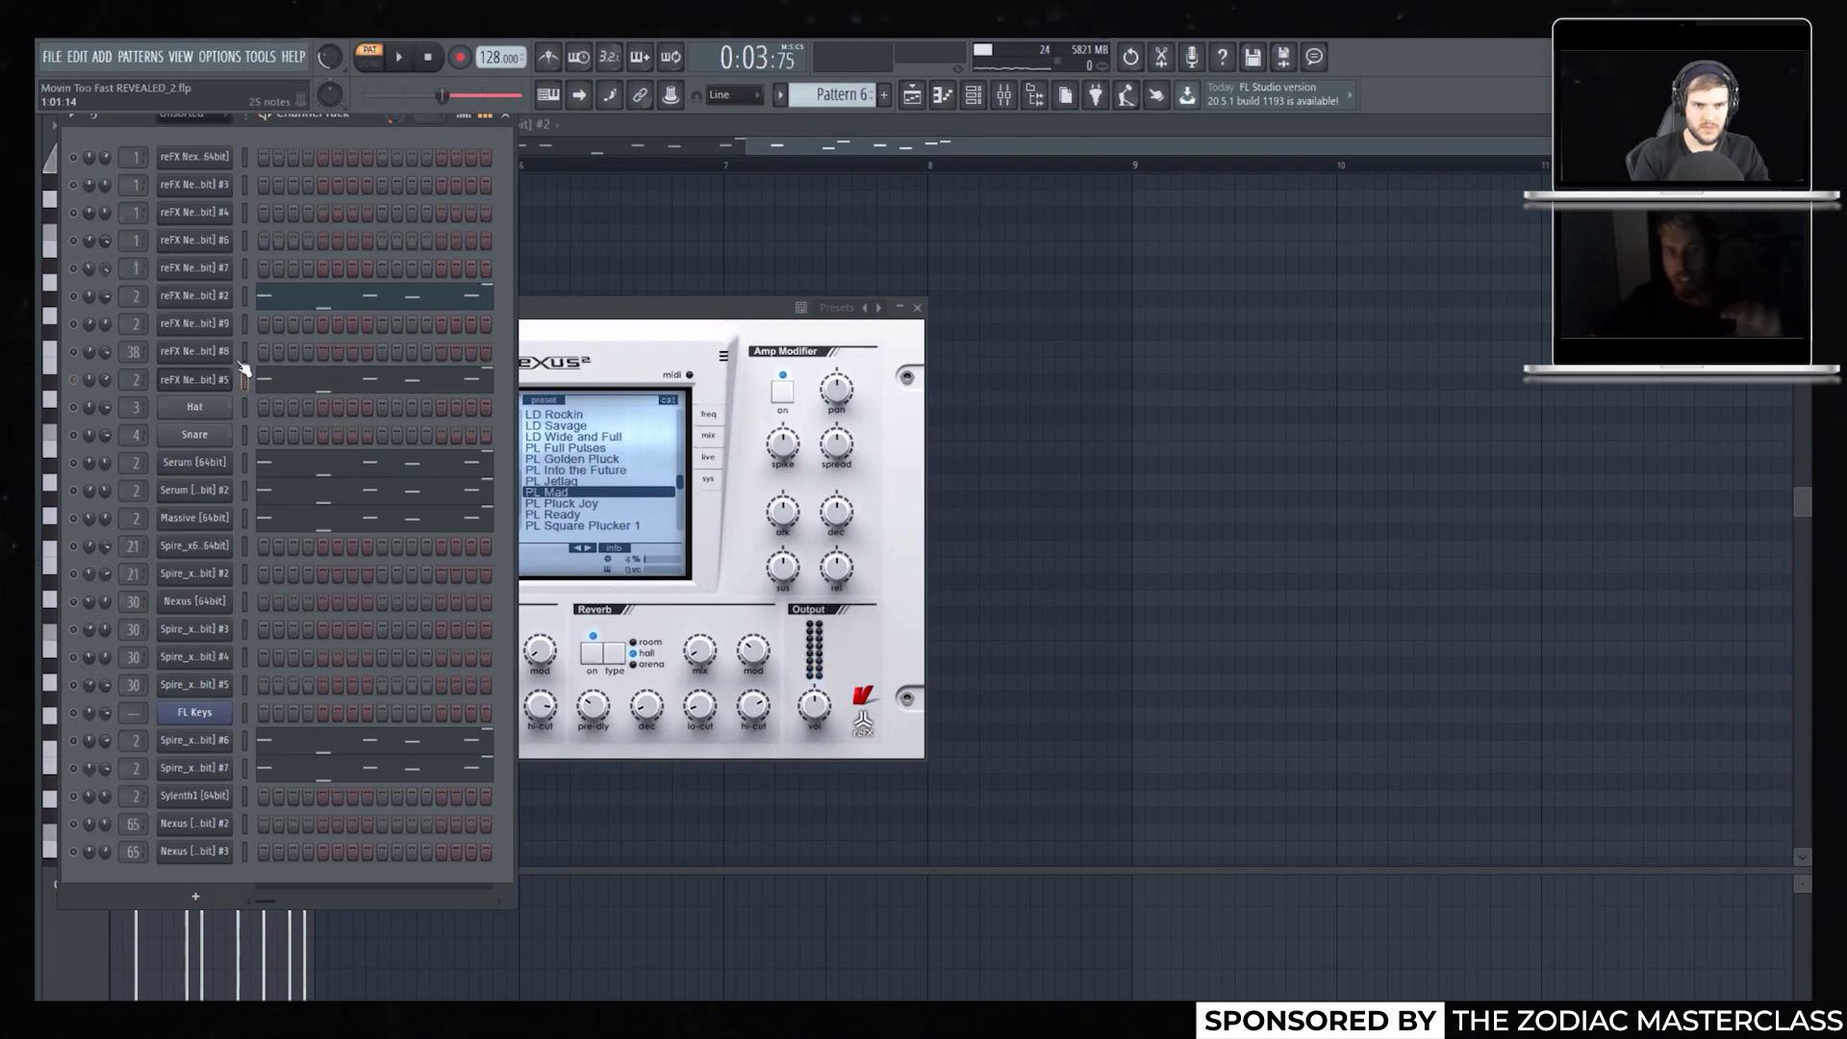
pyautogui.press('space')
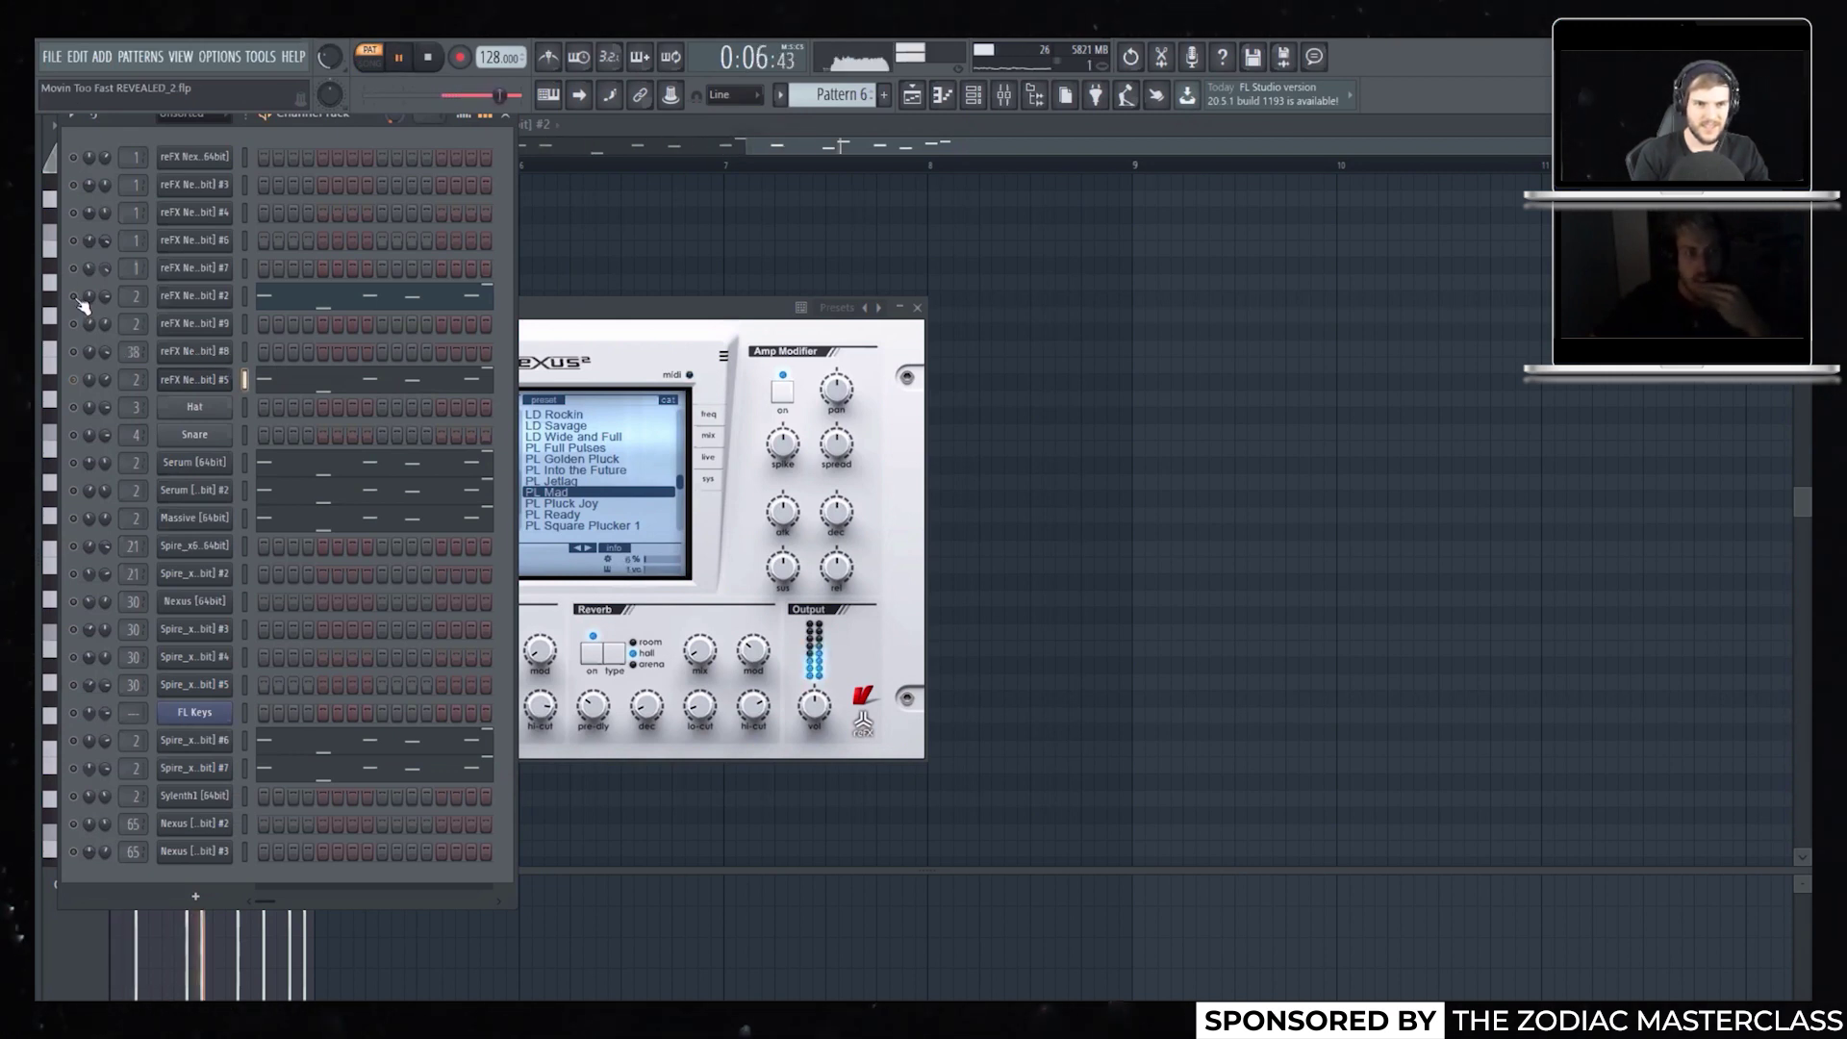
pyautogui.press('space')
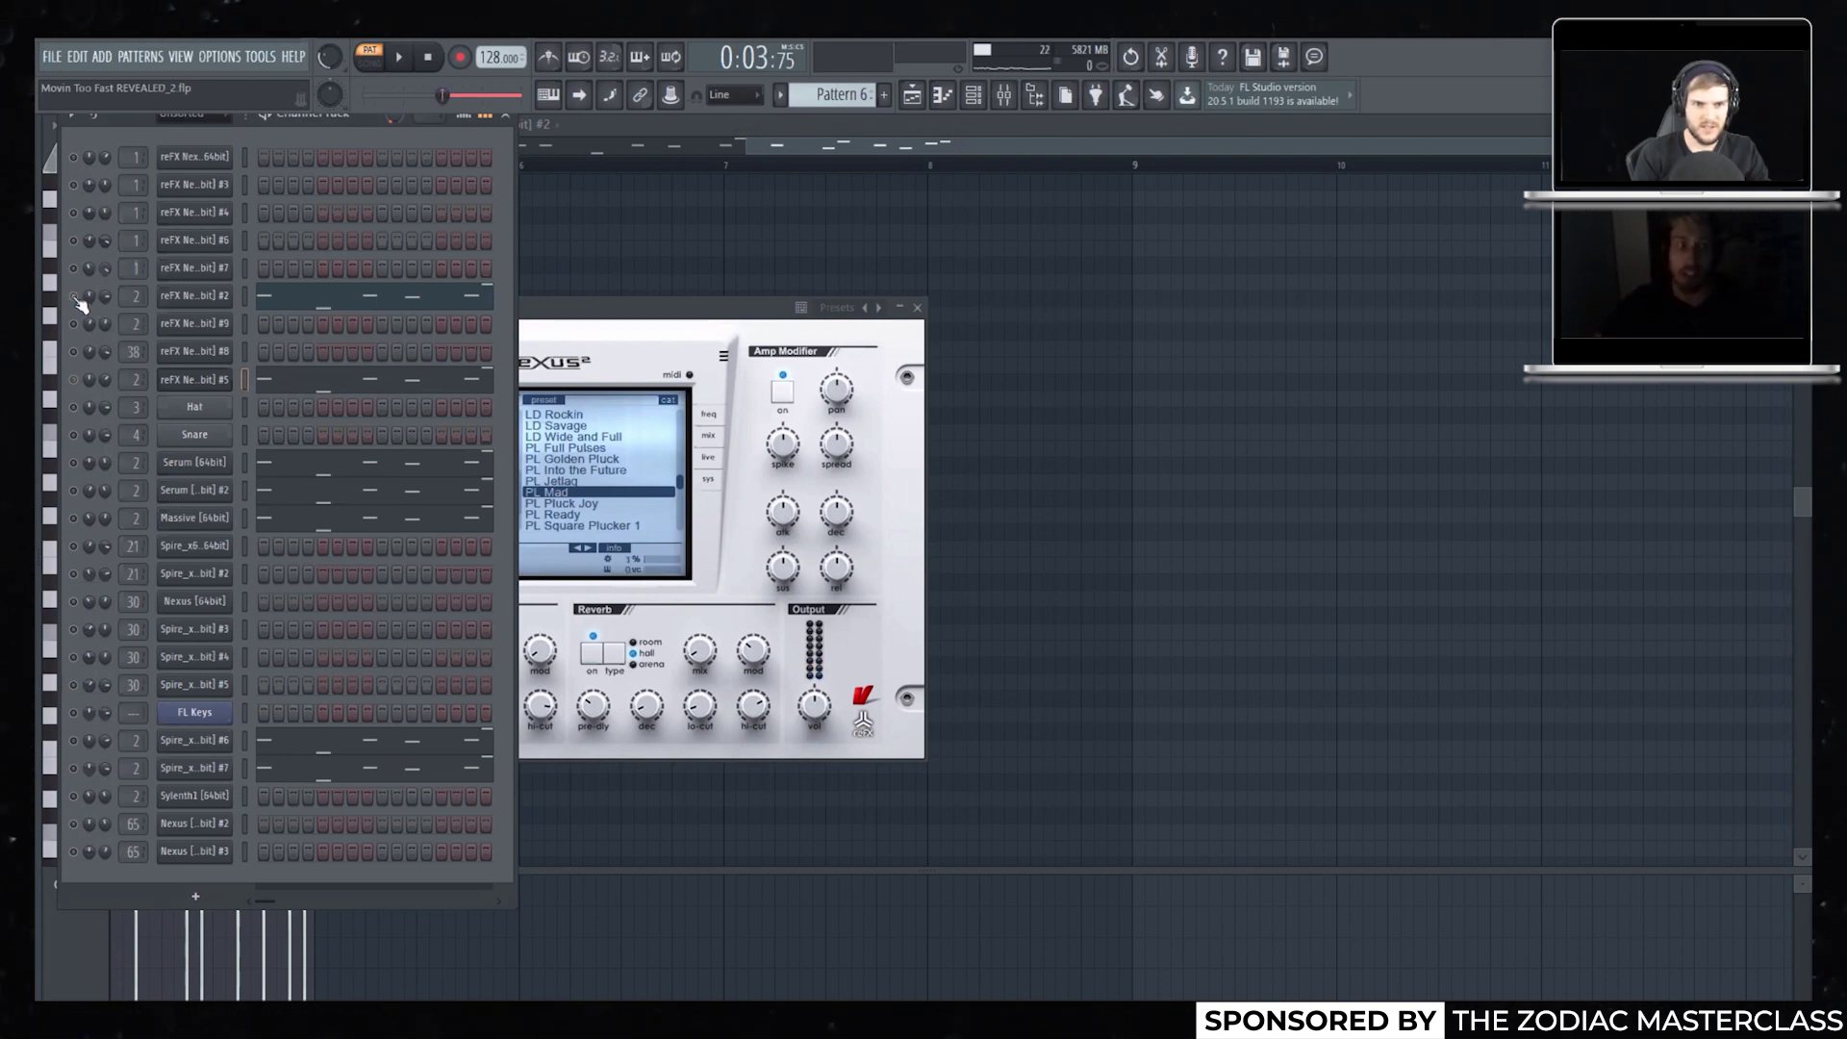
pyautogui.press('space')
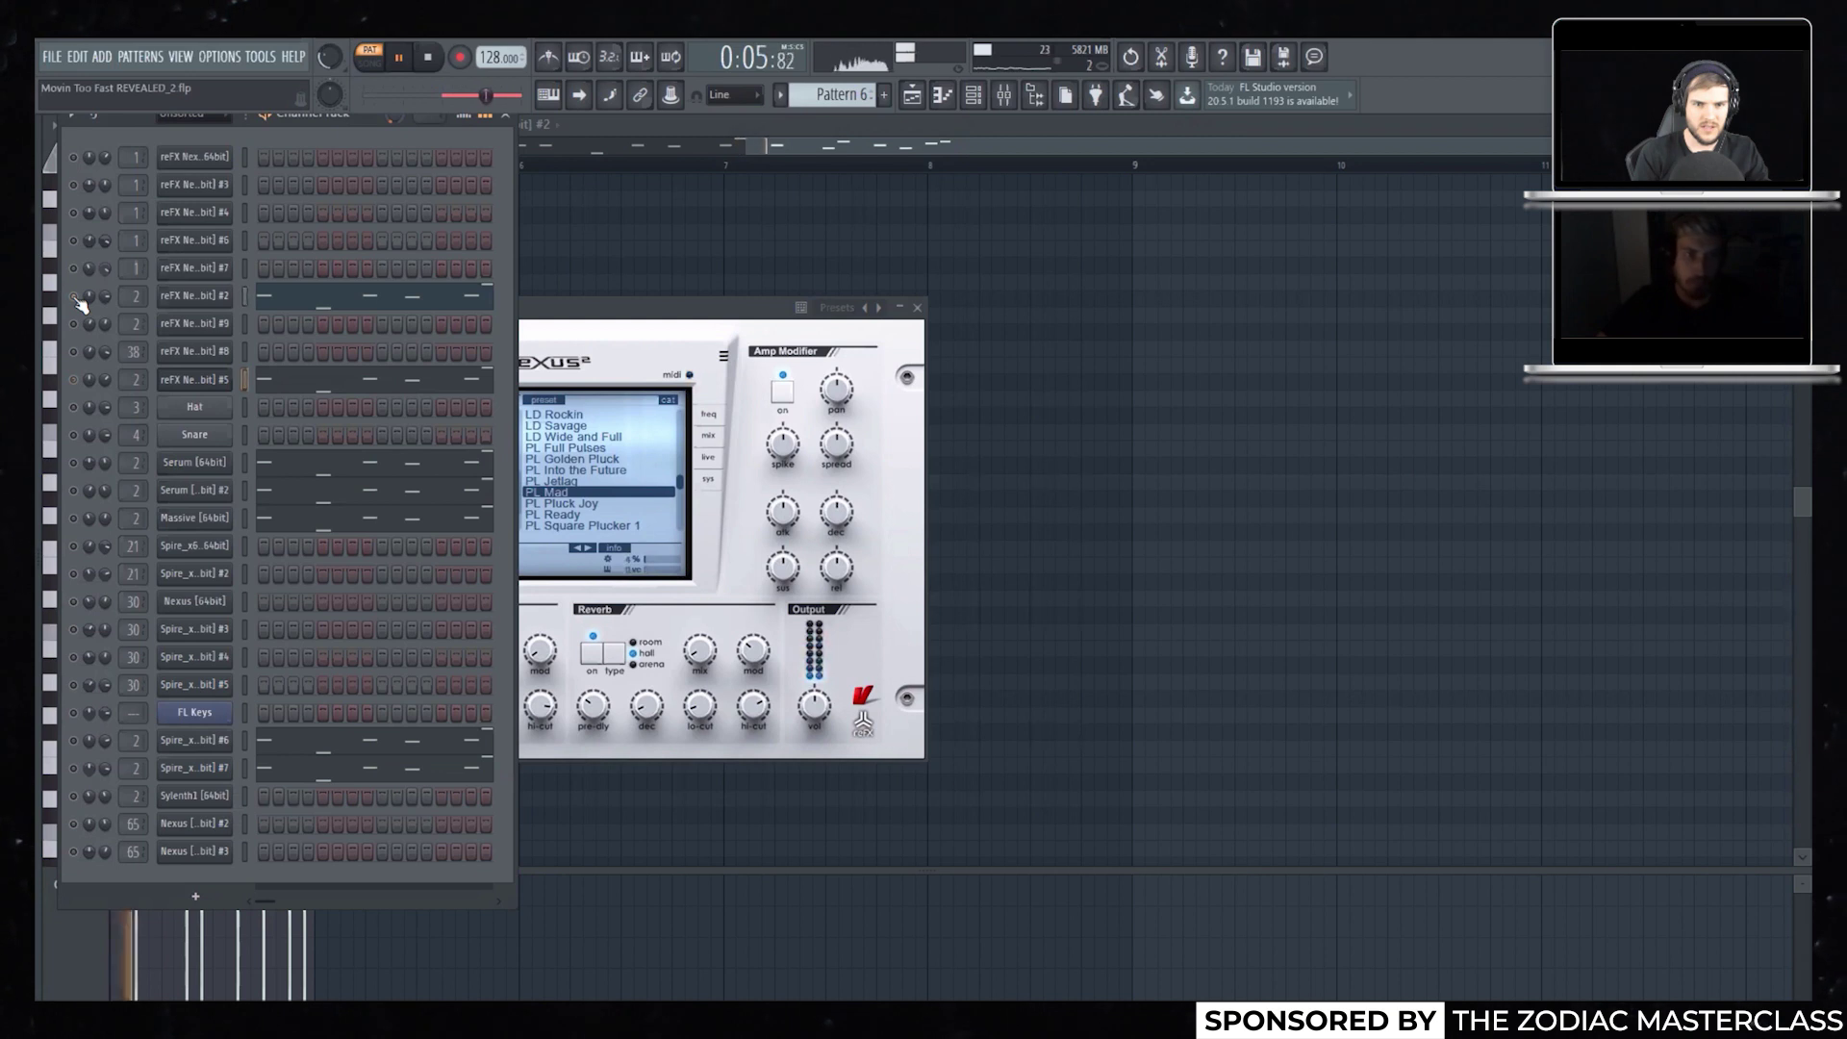
pyautogui.press('space')
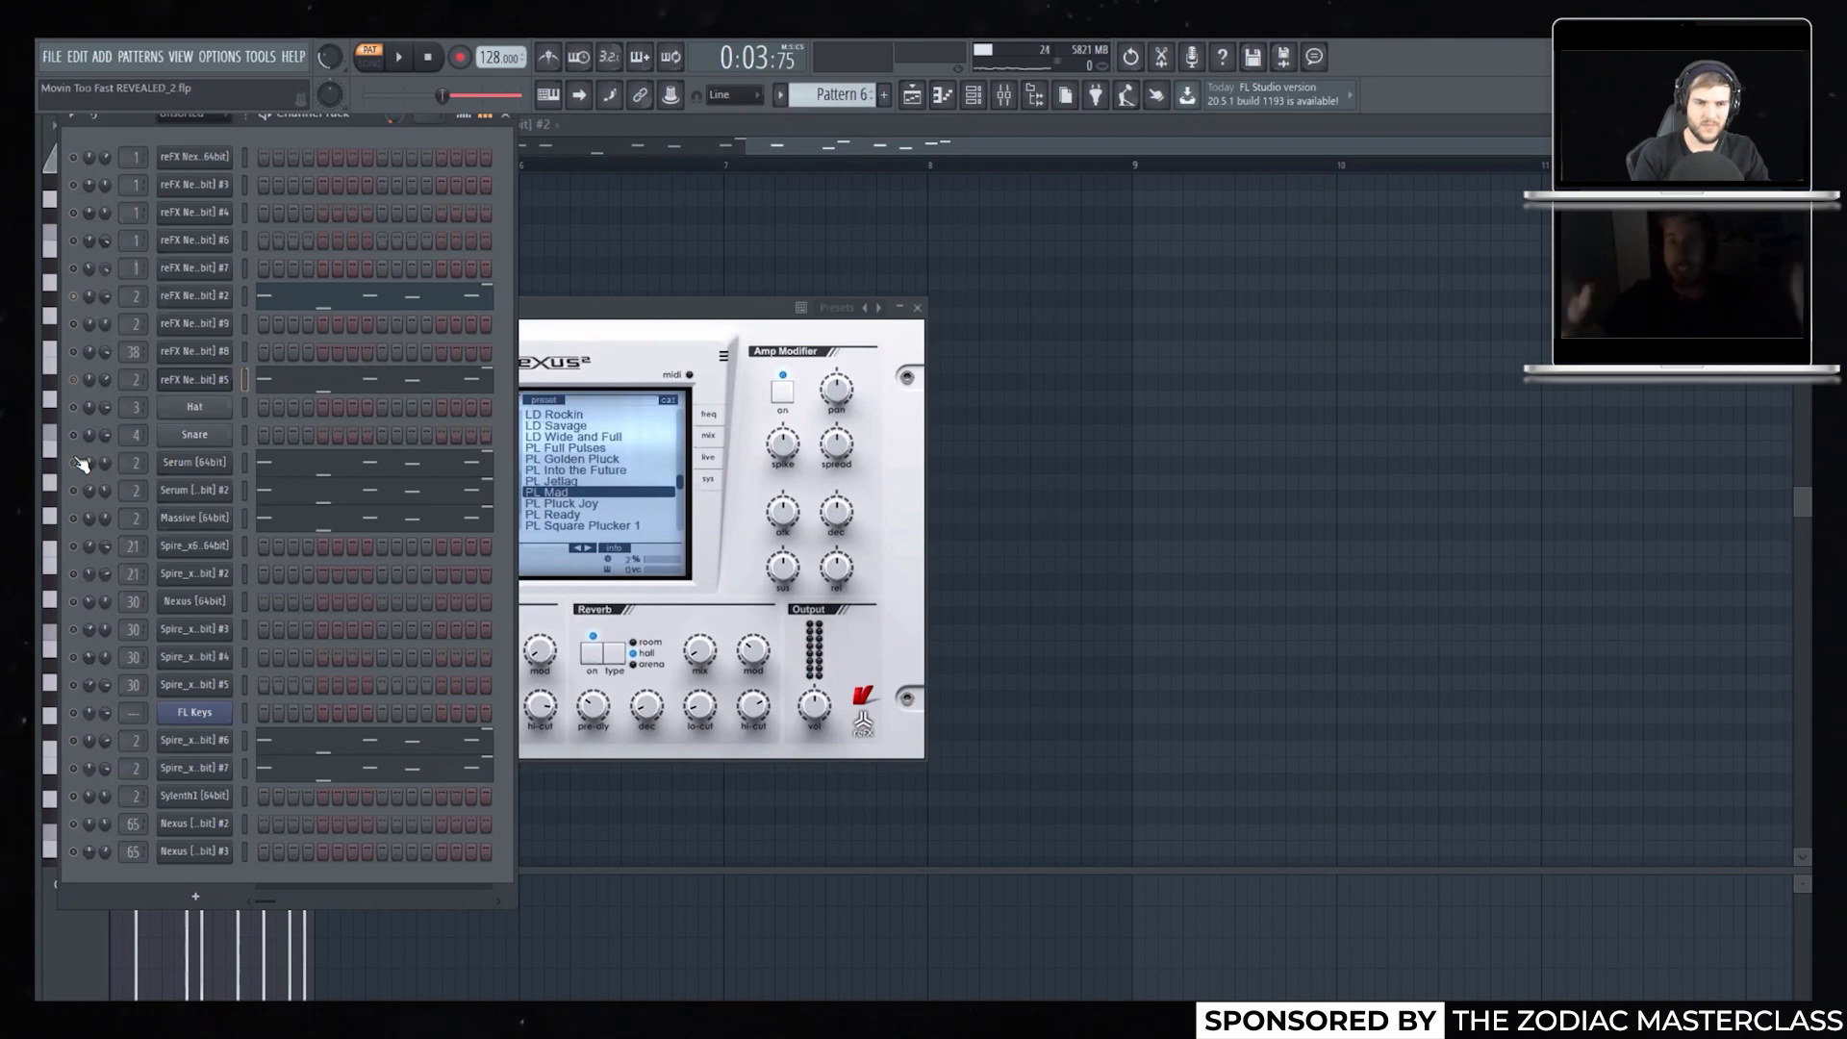
# Open the first Serum instrument to examine its preset and audition it in Pattern 6
pyautogui.click(192, 462)
pyautogui.click(504, 254)
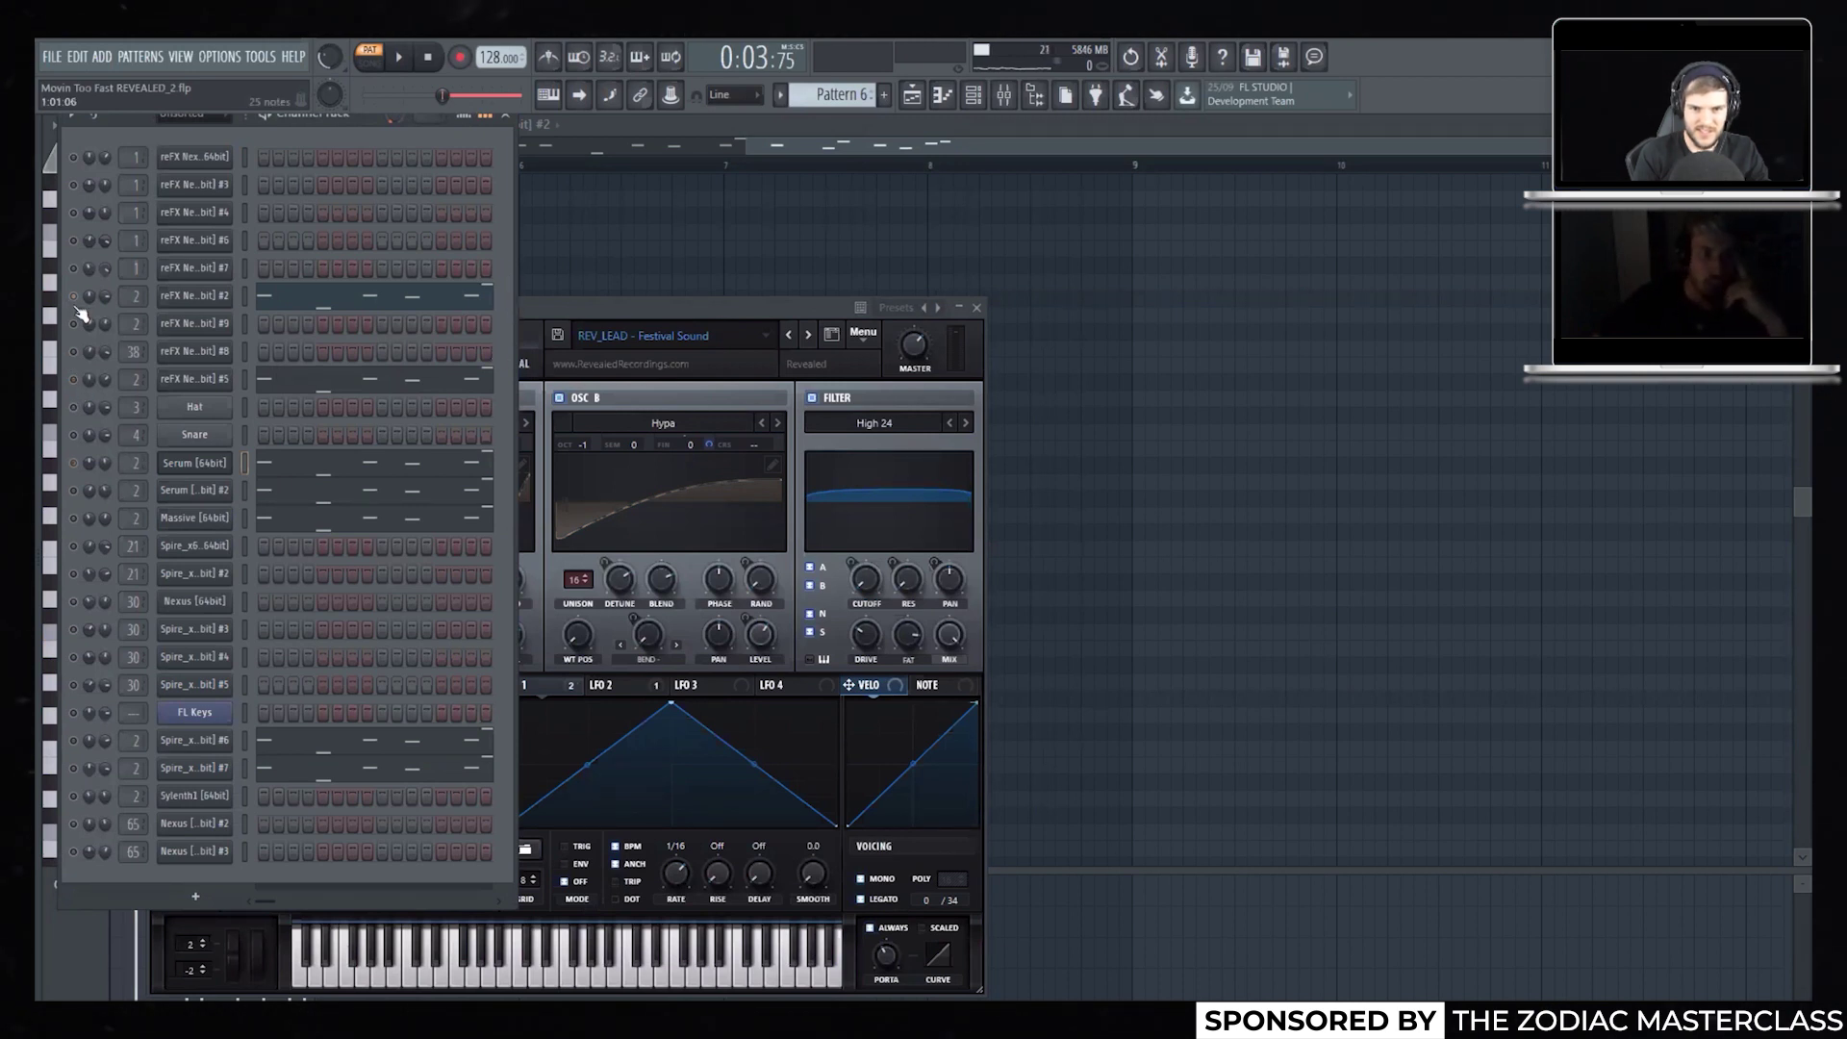
pyautogui.click(402, 58)
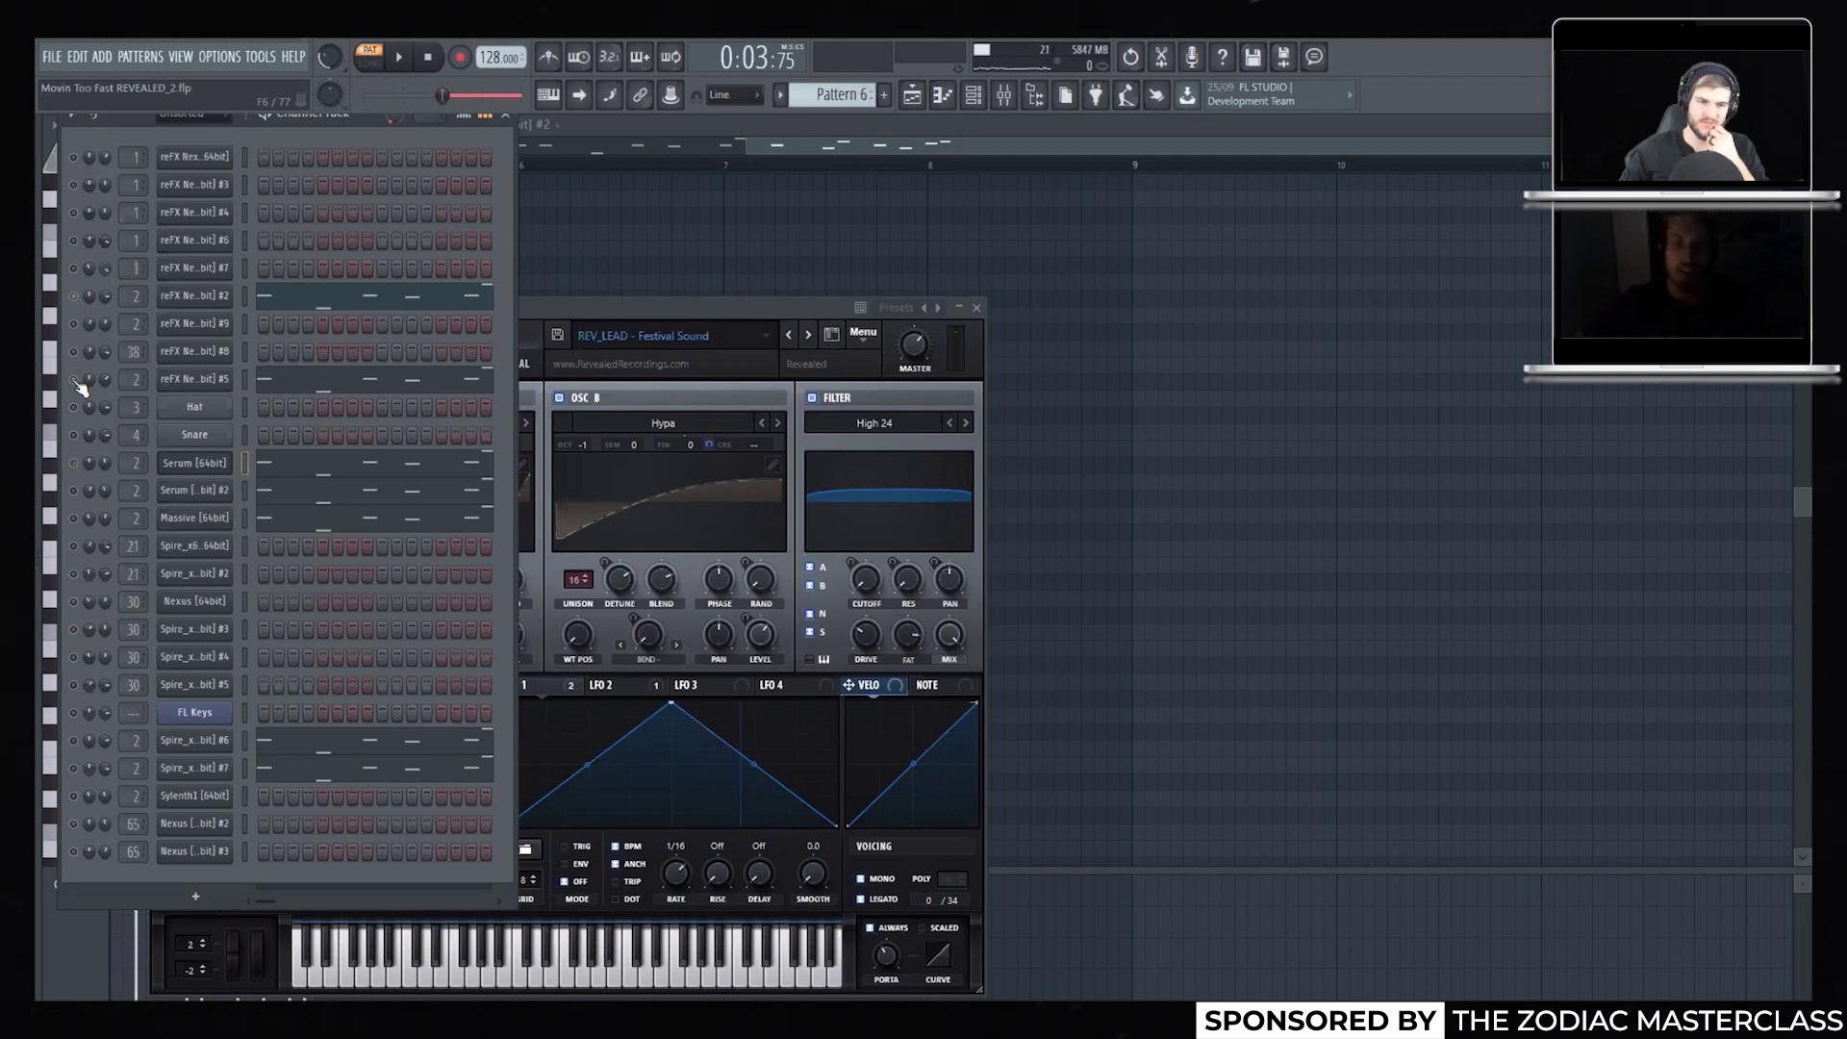
pyautogui.press('space')
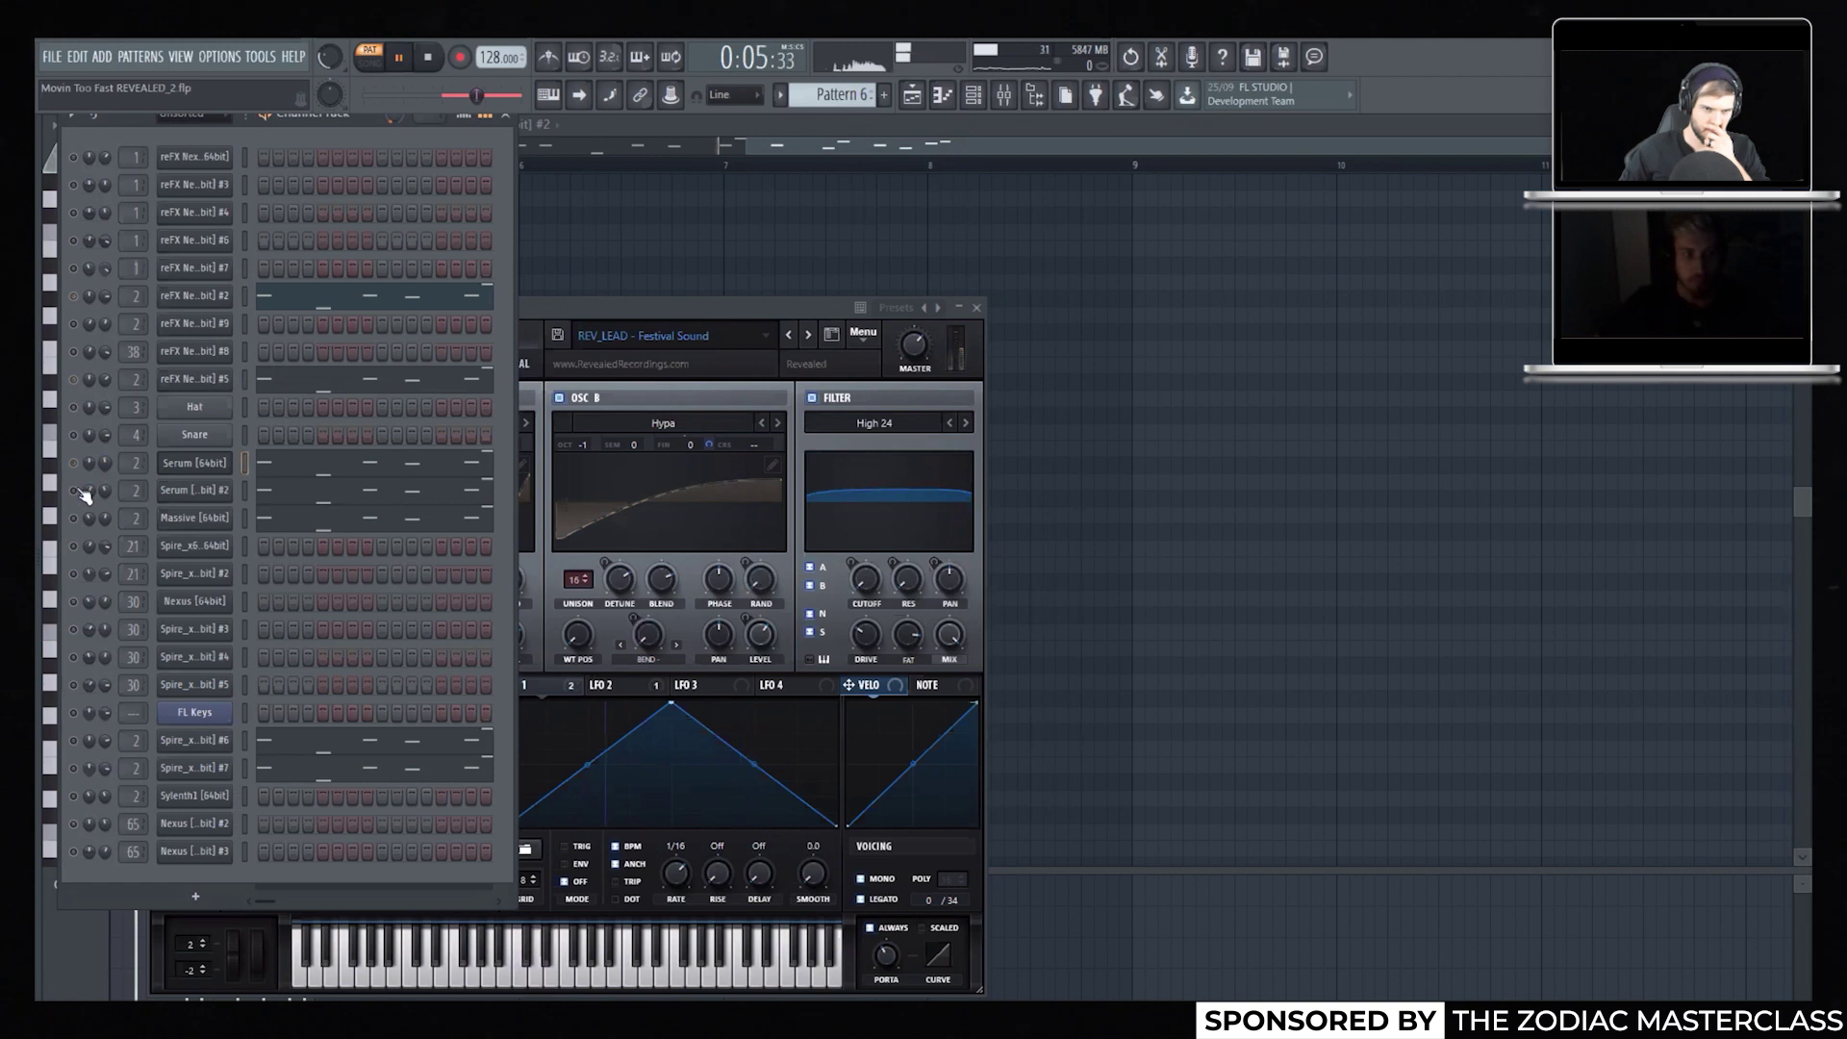
pyautogui.press('space')
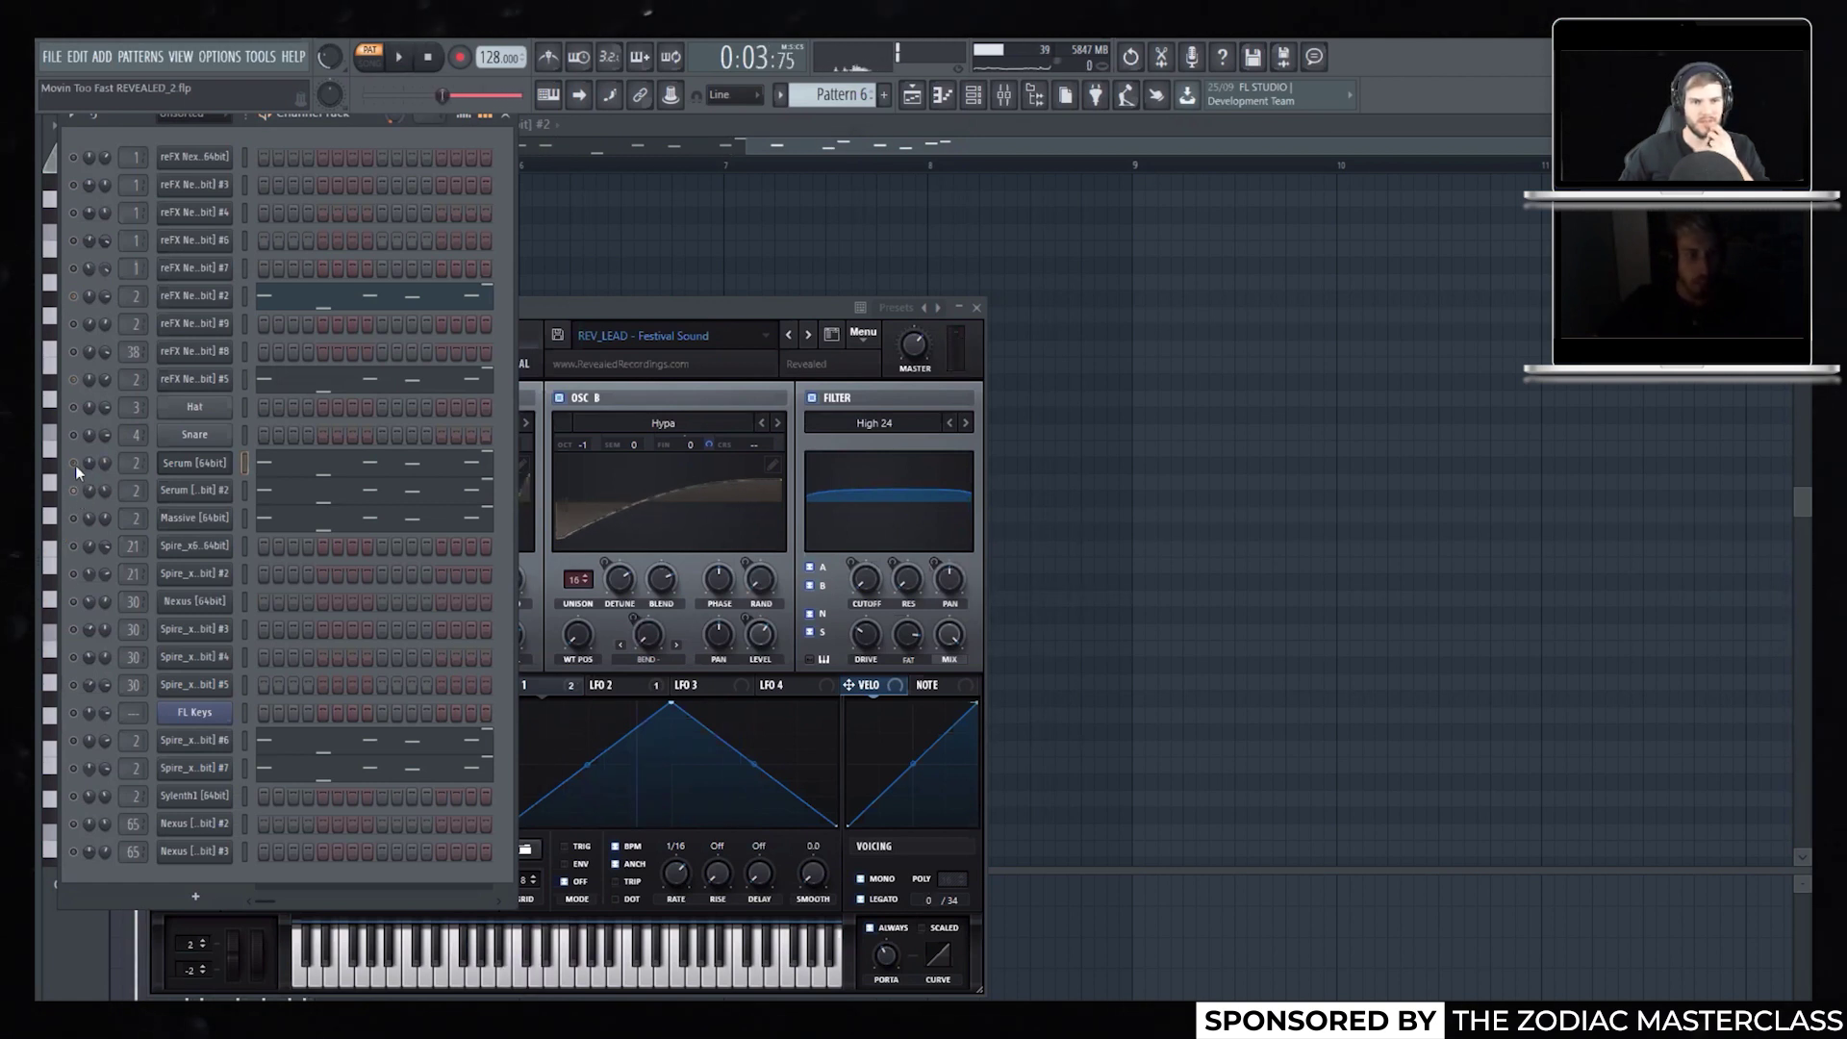
# Open the Serum #2 instrument, play Pattern 6 with it and stop playback
pyautogui.click(194, 493)
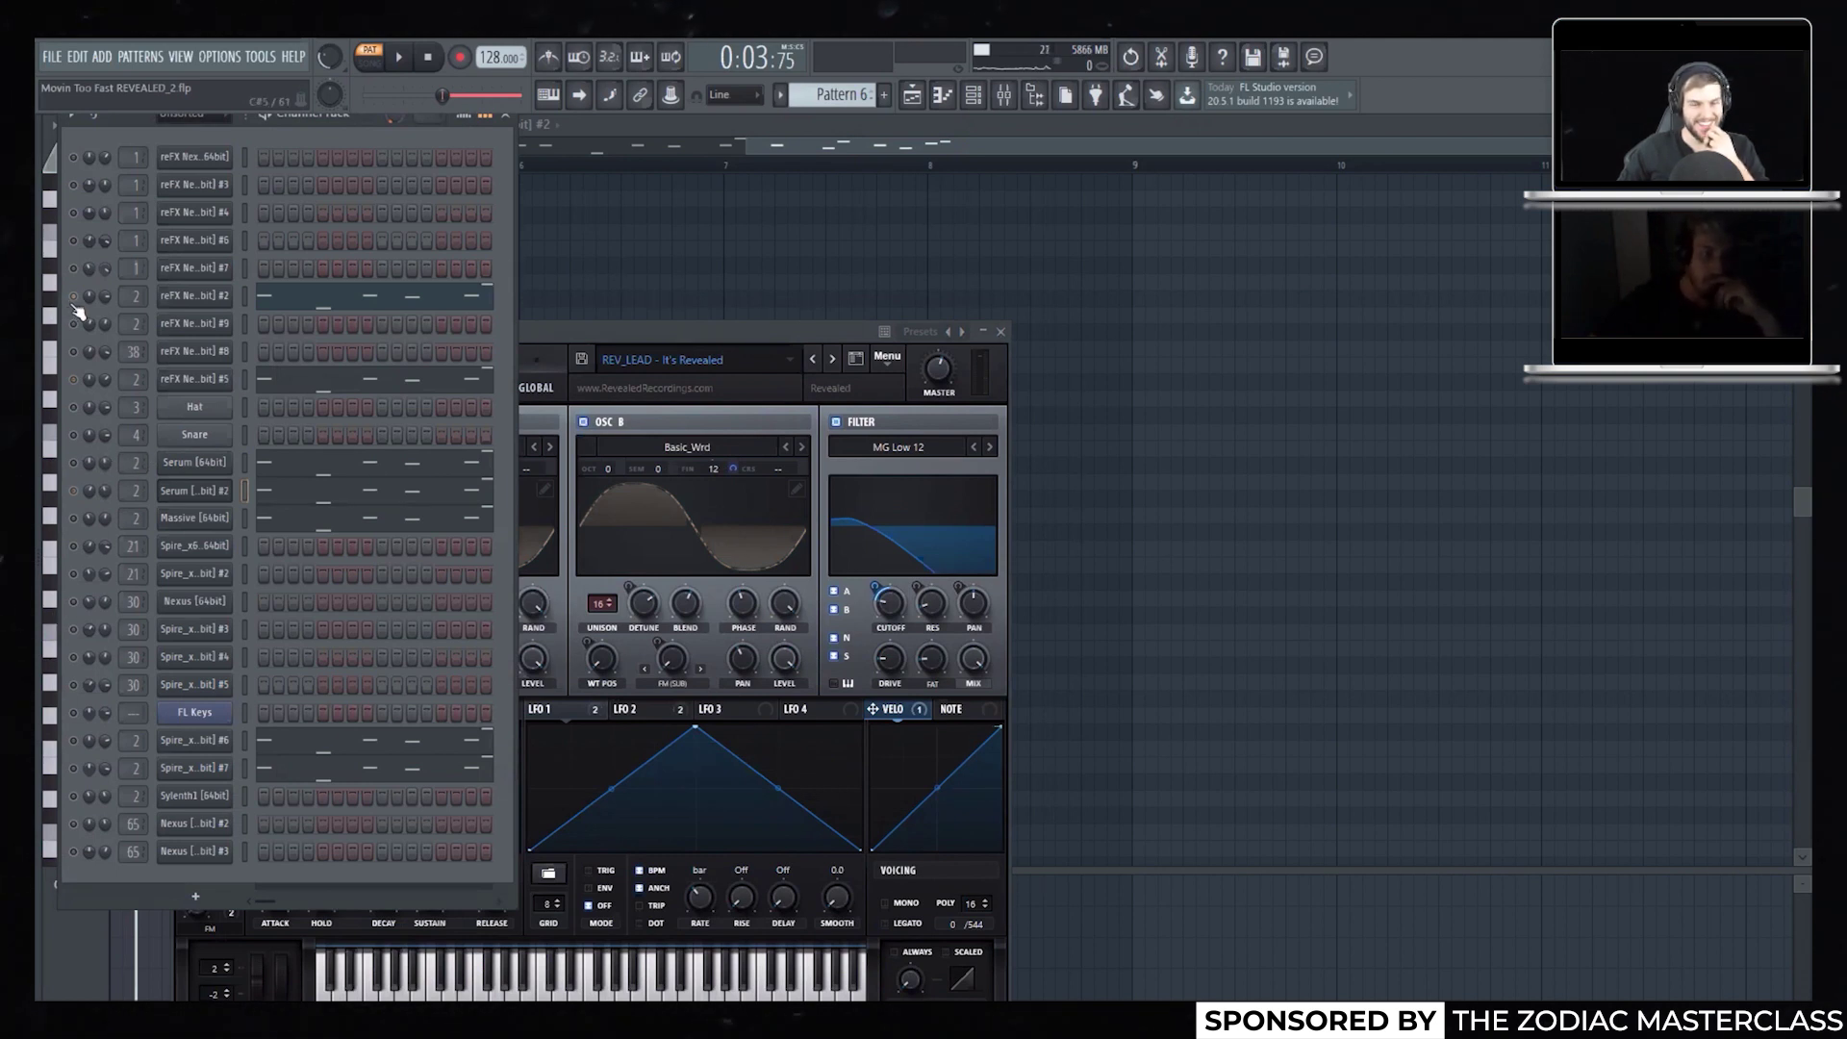
pyautogui.click(401, 58)
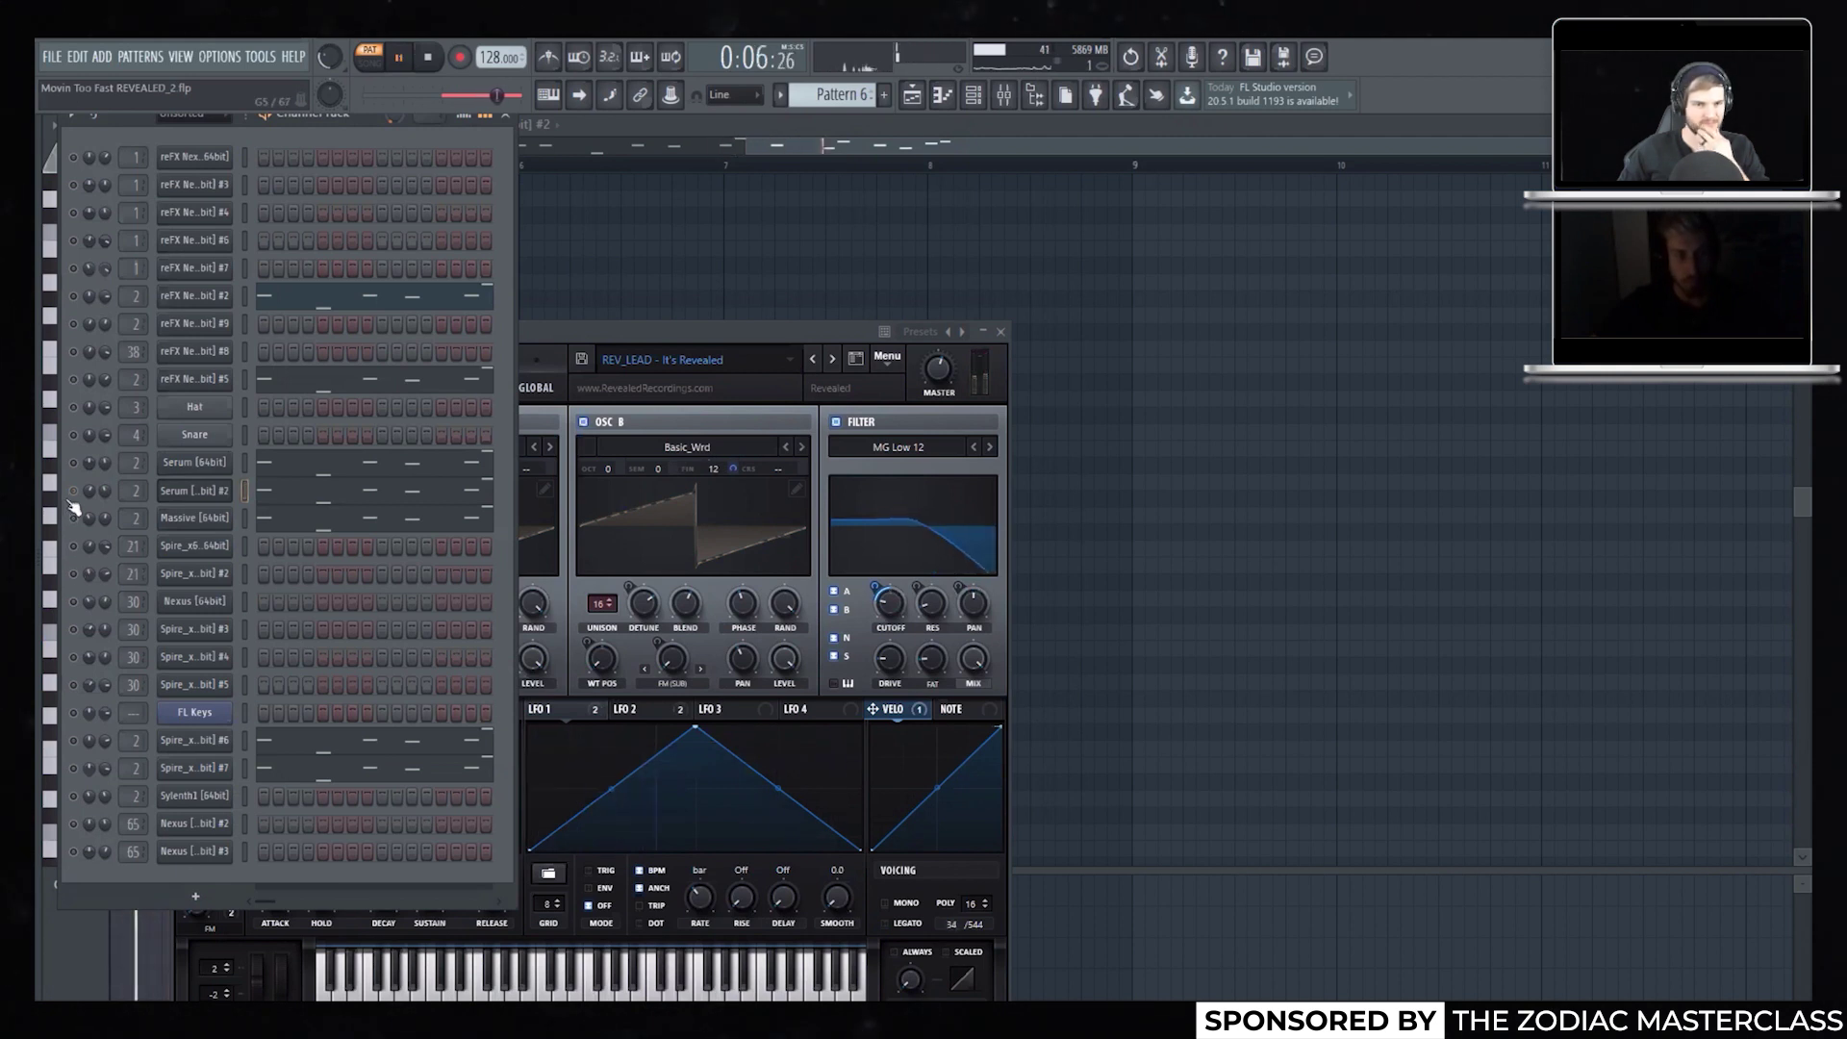
pyautogui.press('space')
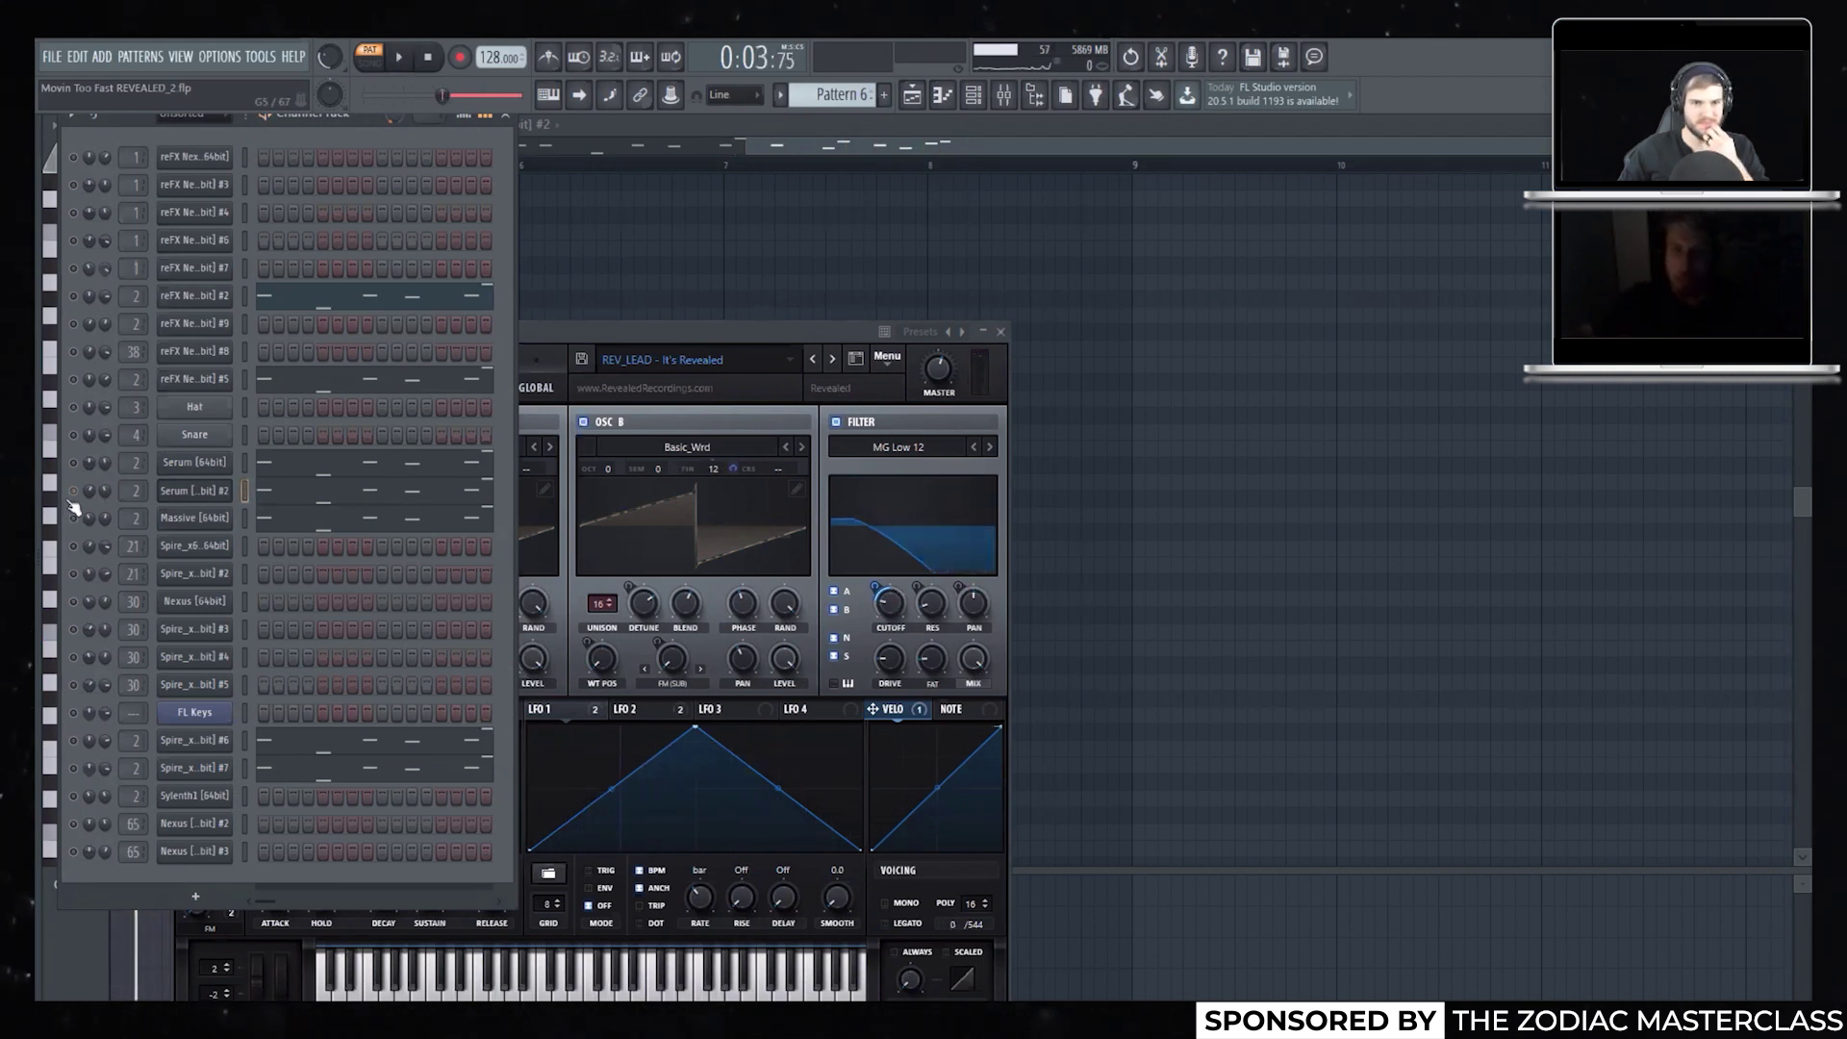
# Audition the Massive layer of Pattern 6 and open its instrument to examine the preset
pyautogui.press('space')
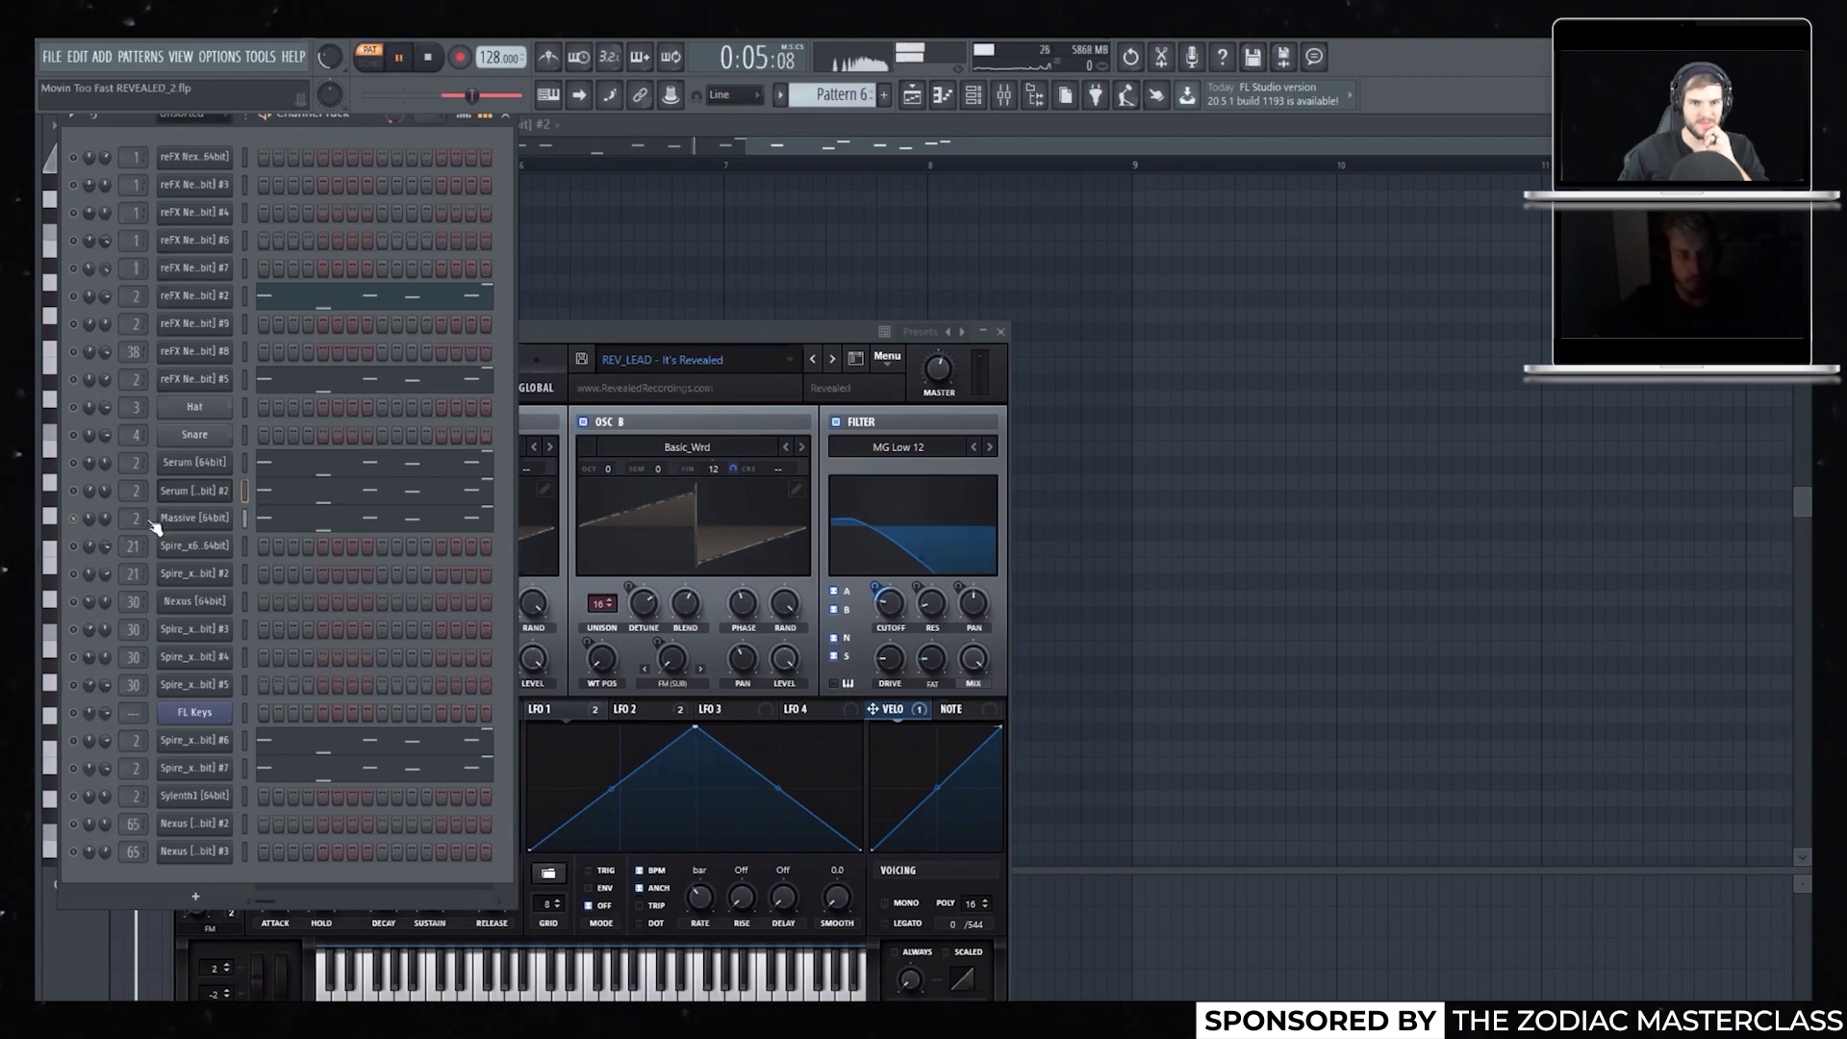
pyautogui.click(210, 519)
pyautogui.press('space')
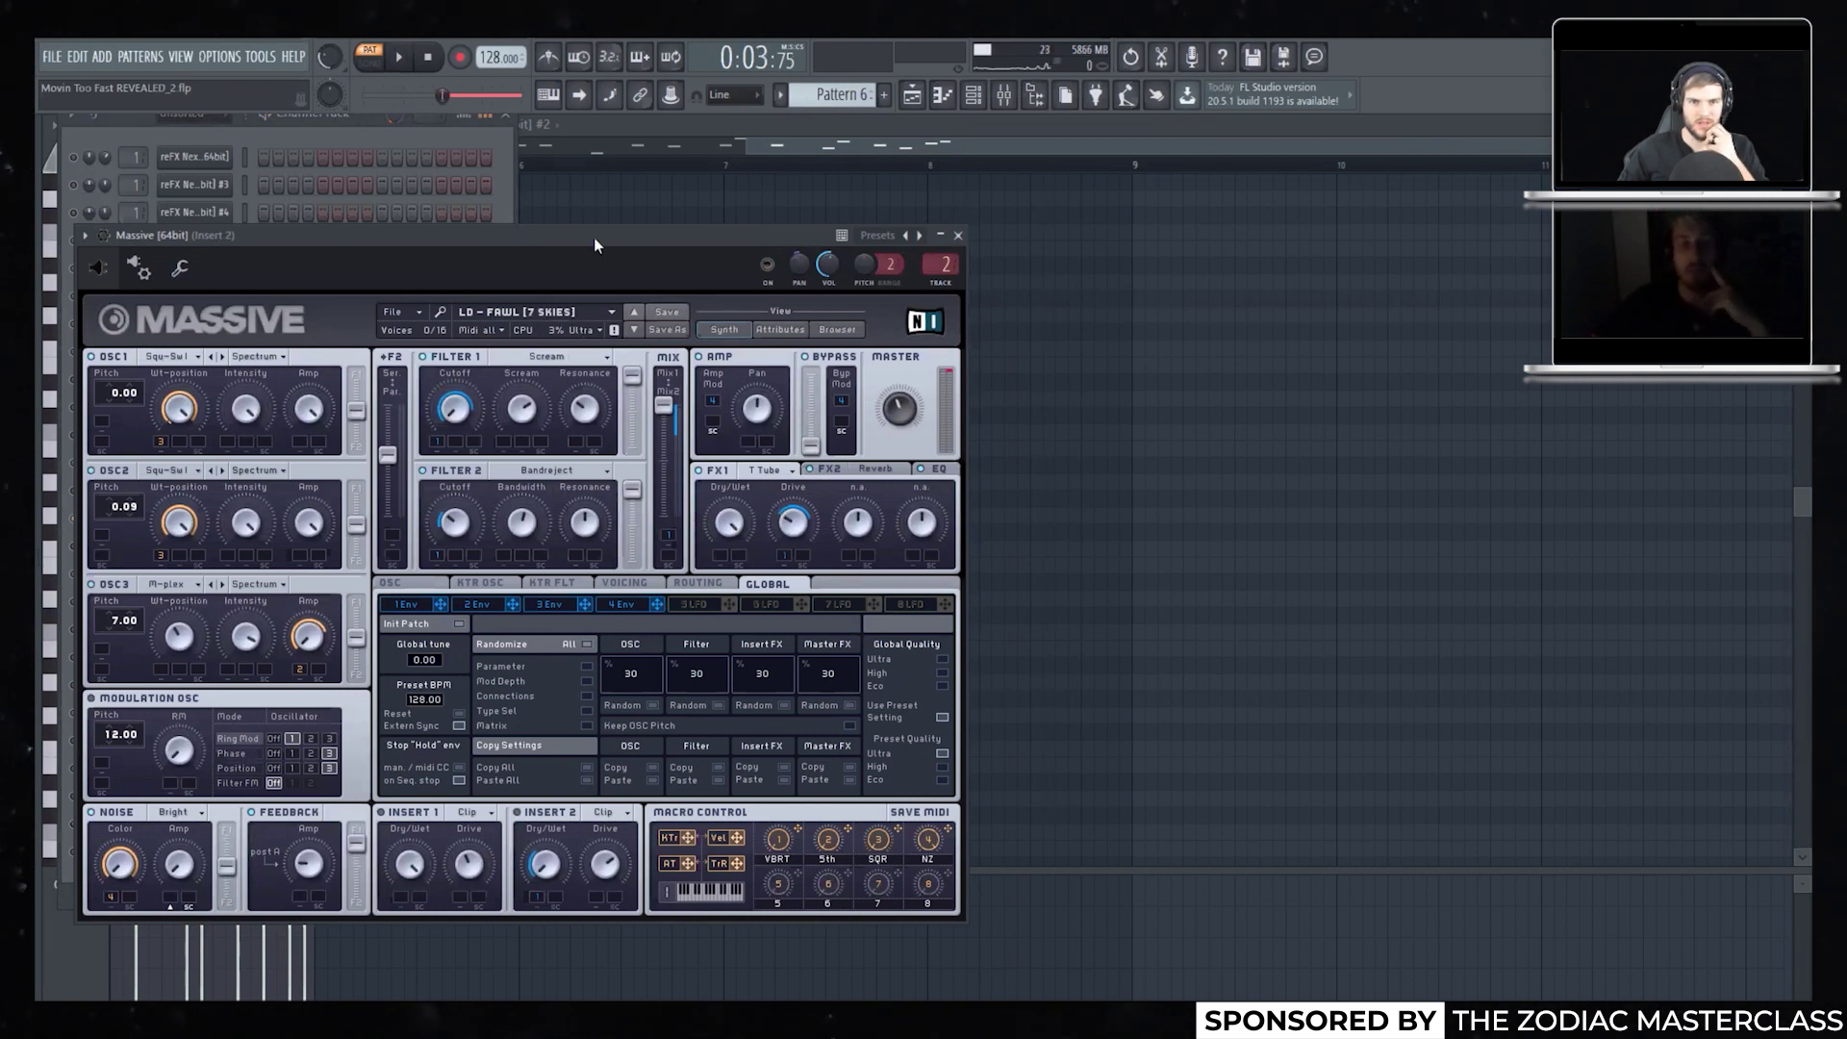
pyautogui.moveTo(593, 242); pyautogui.dragTo(625, 246)
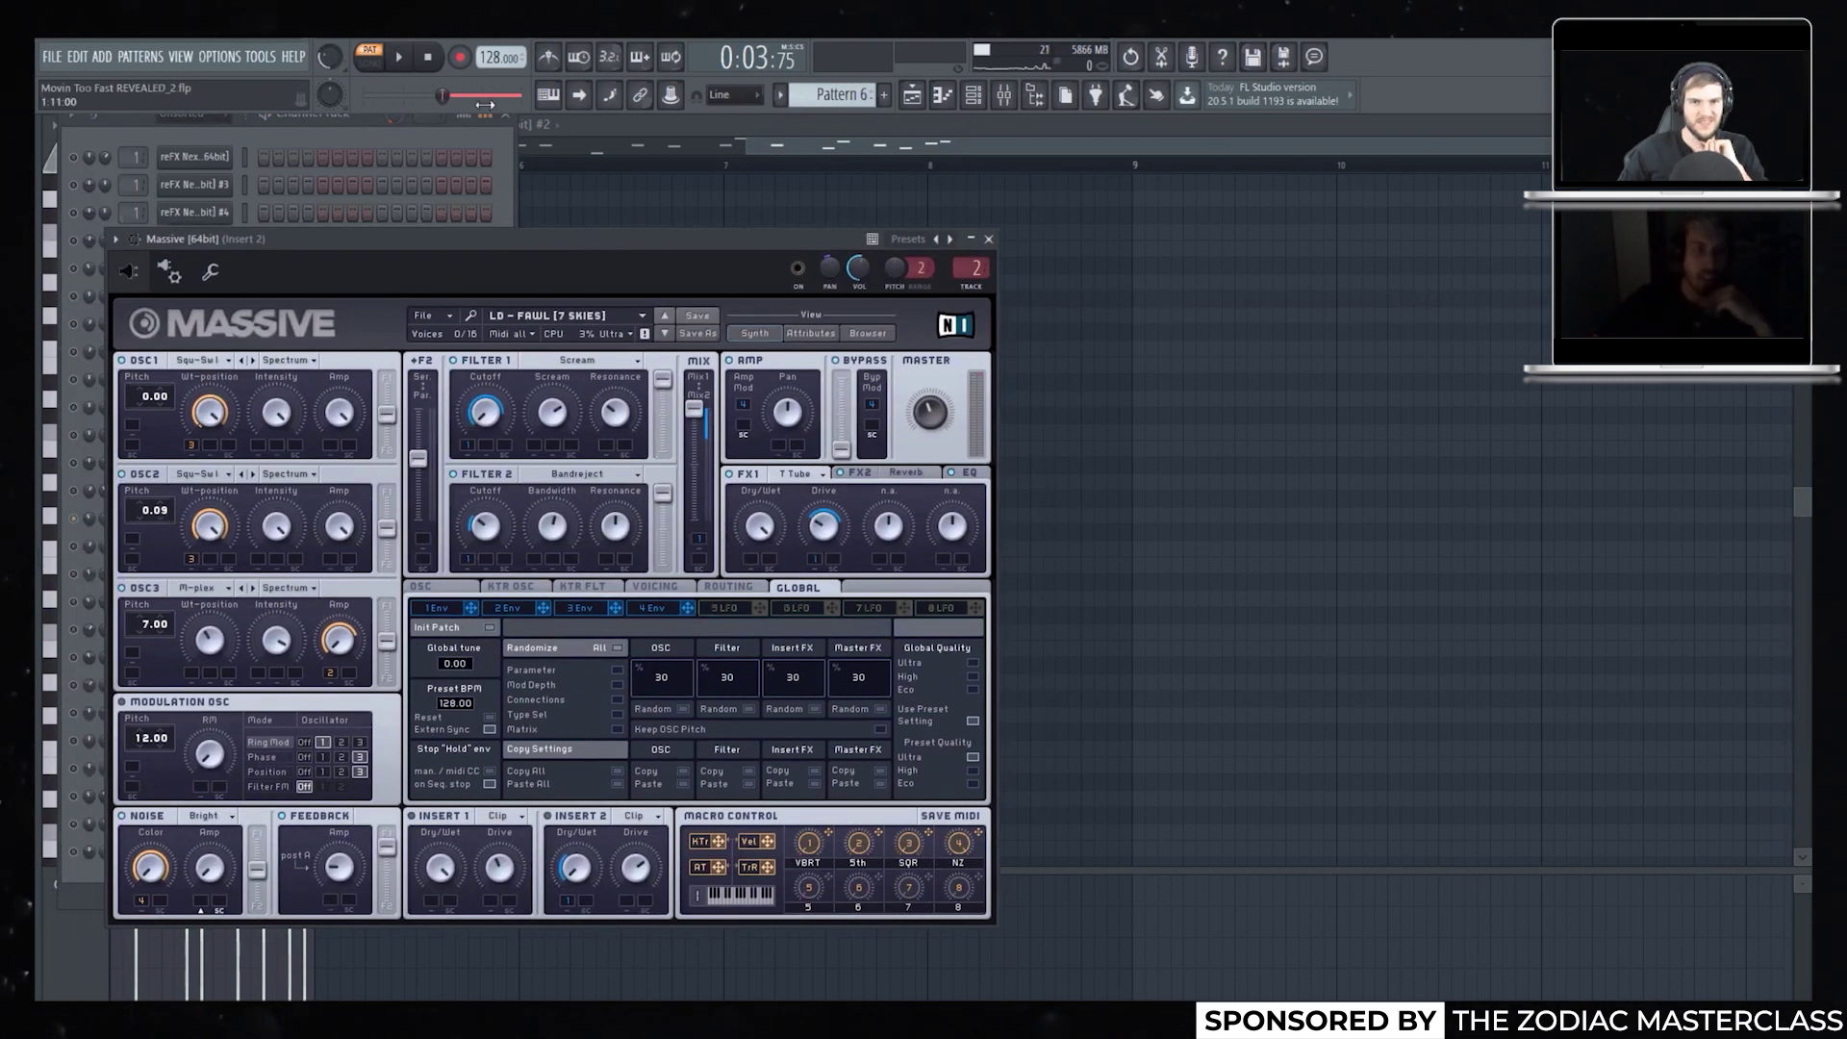
pyautogui.click(108, 332)
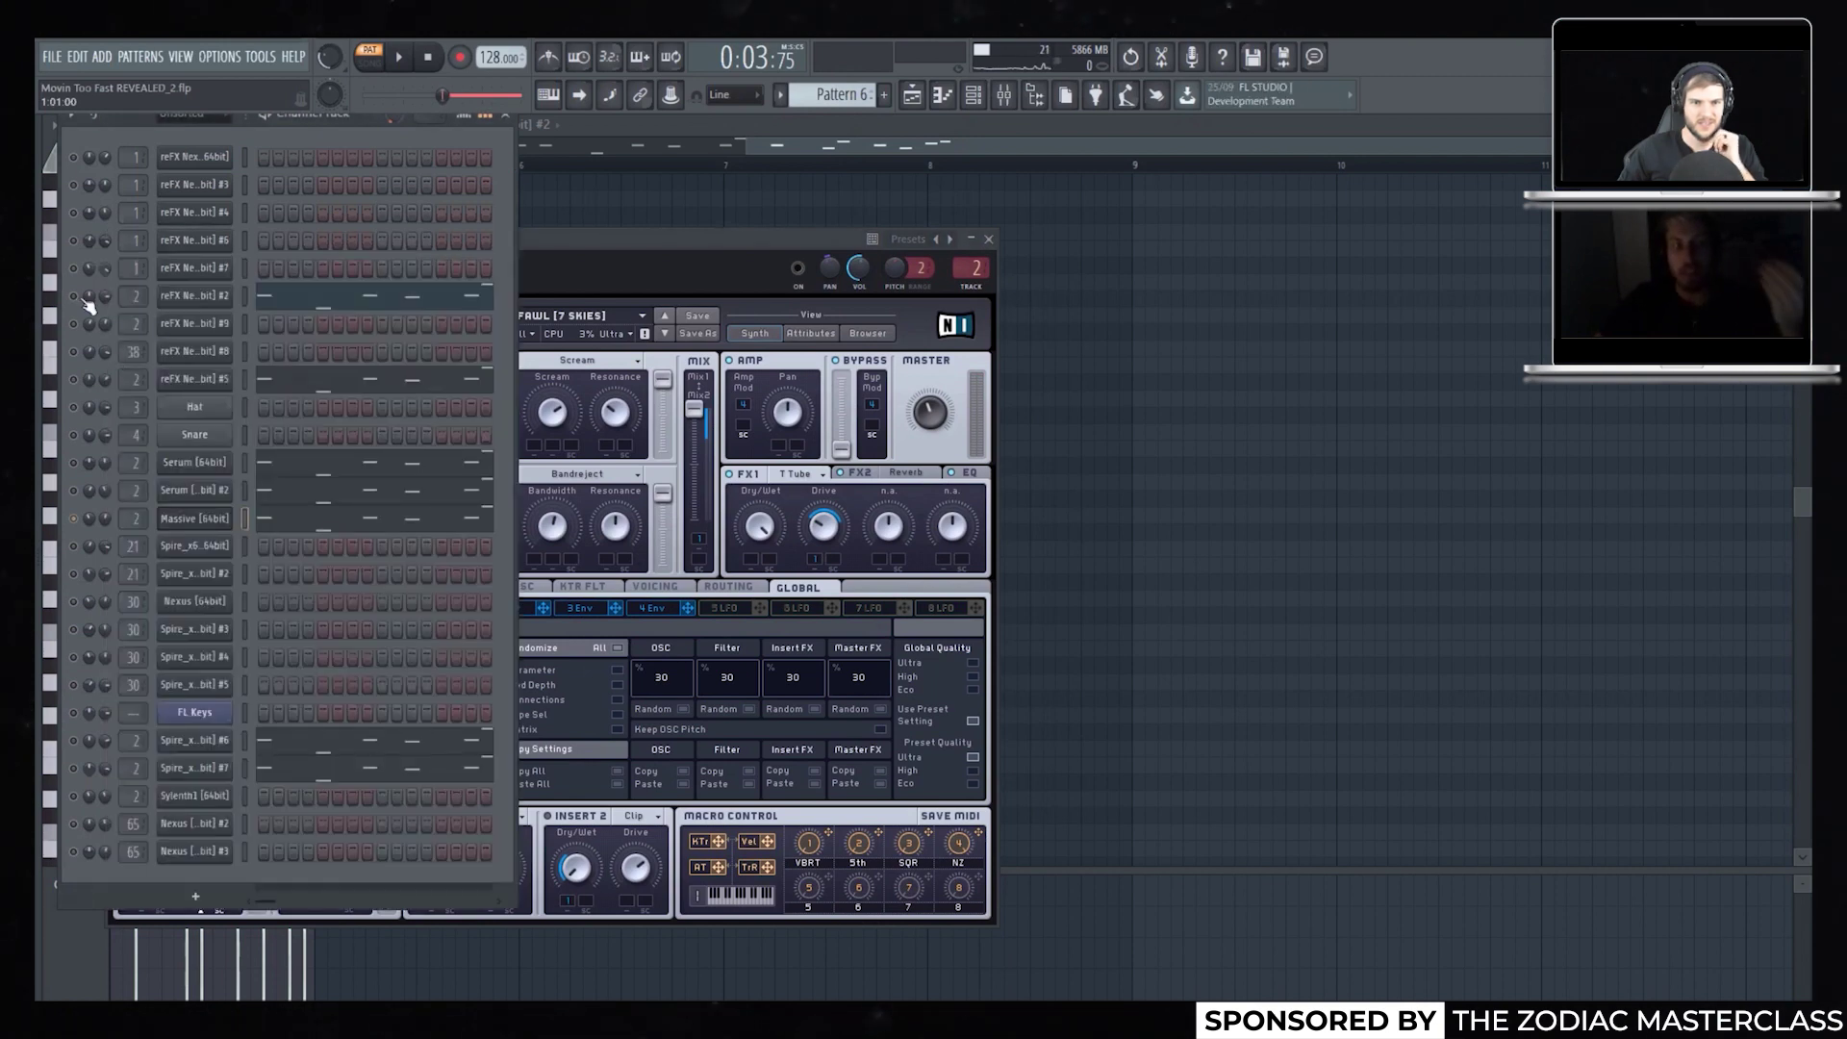
pyautogui.press('space')
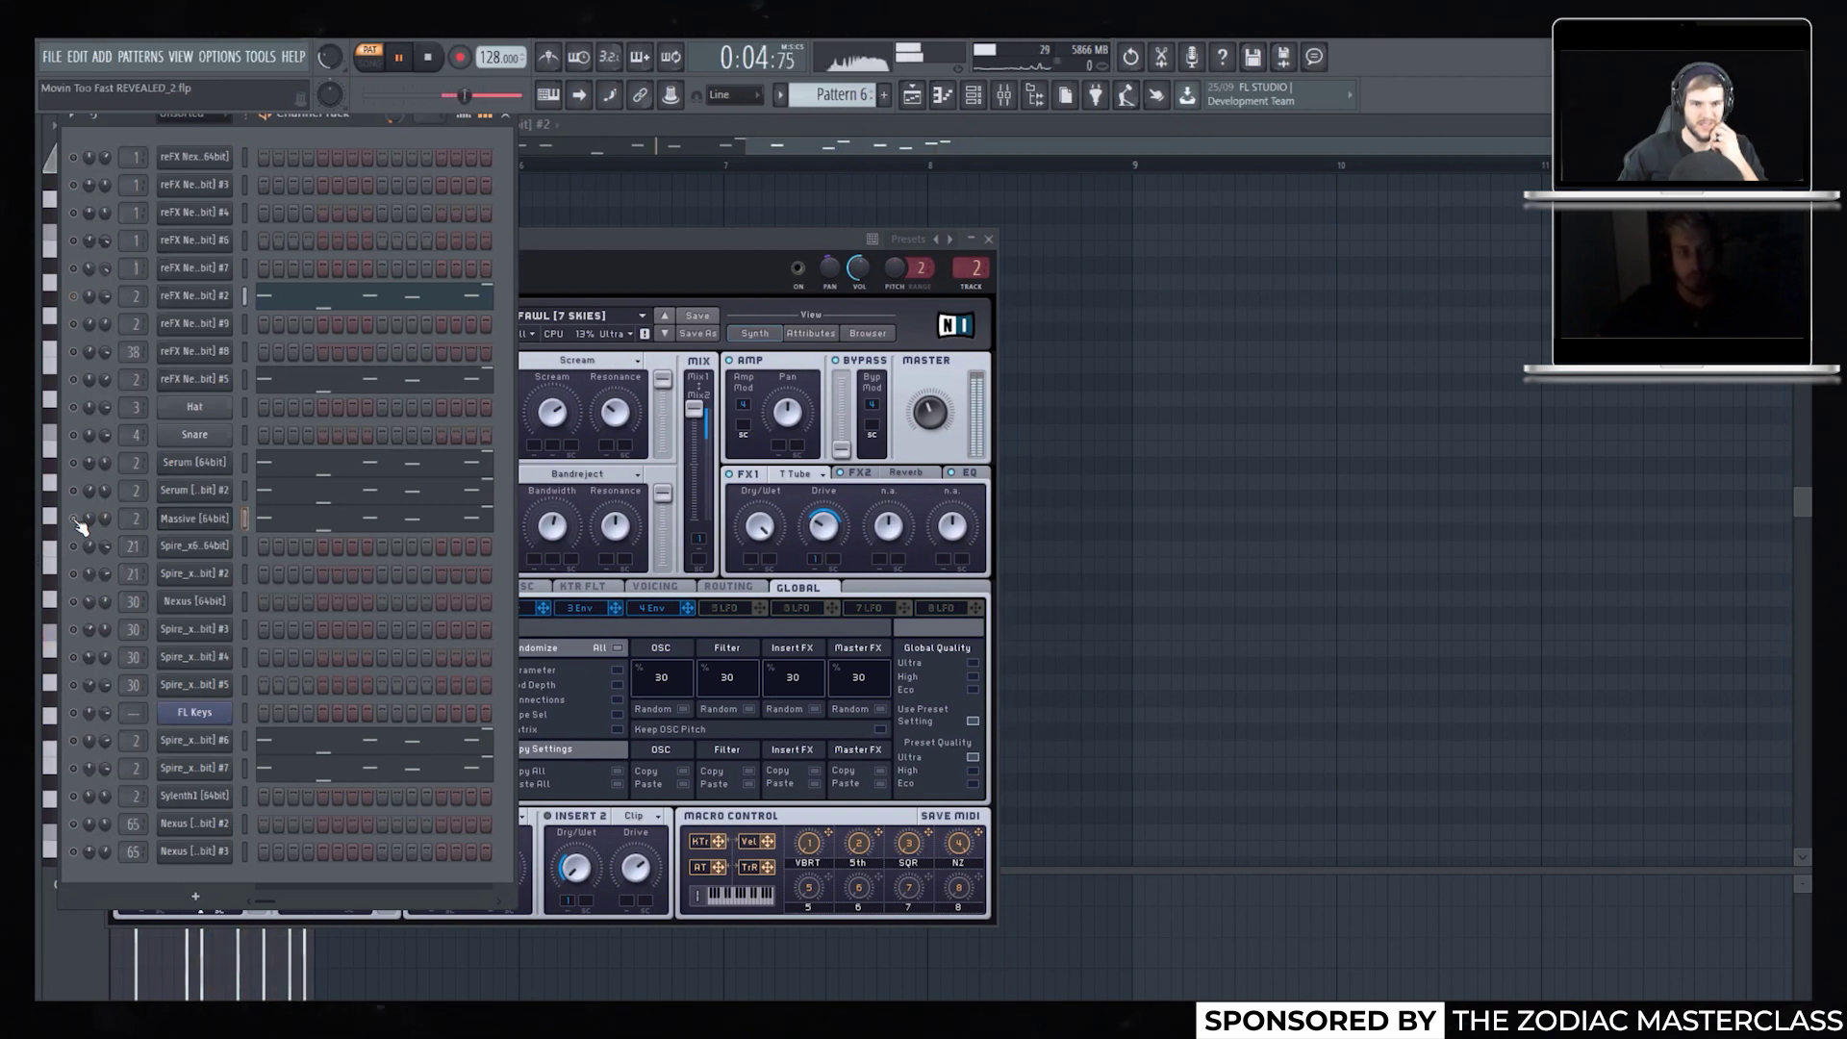
pyautogui.press('space')
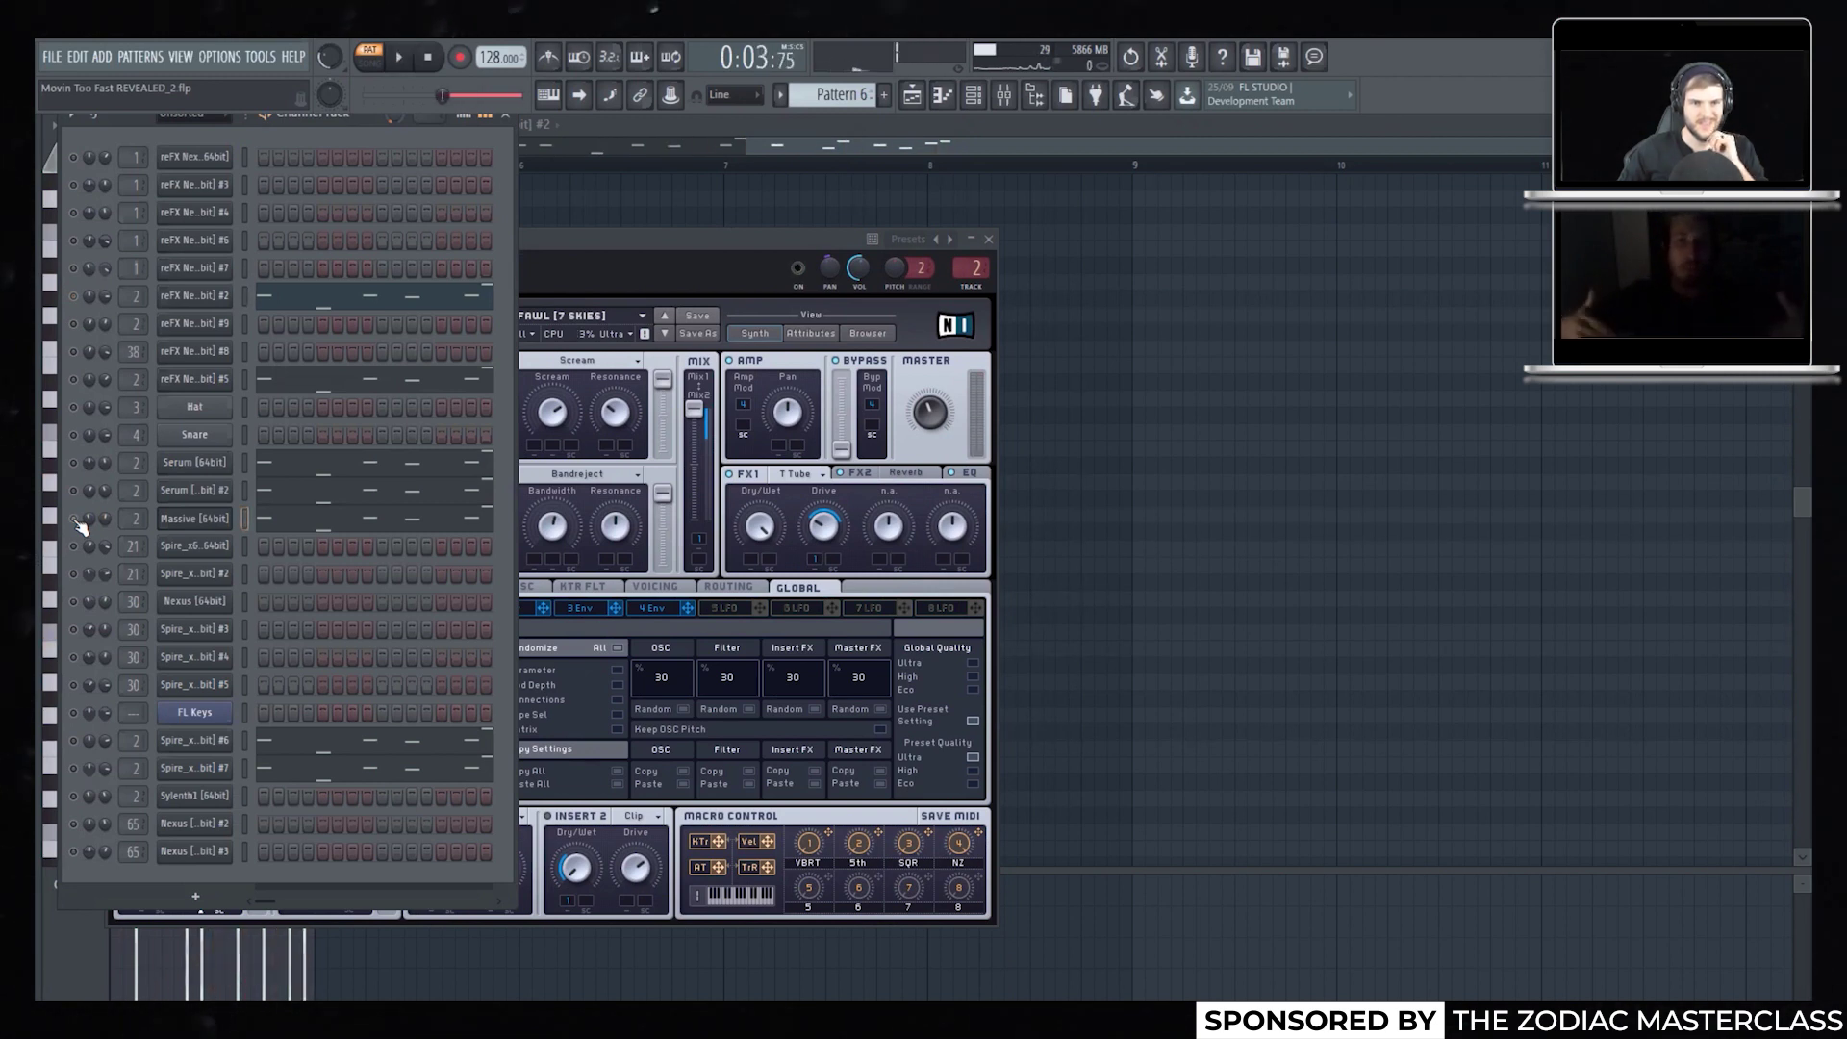
# Unmute the reFX Nexus #5 and both Serum channels and play them together with reFX Nexus #2 and Massive
pyautogui.click(74, 491)
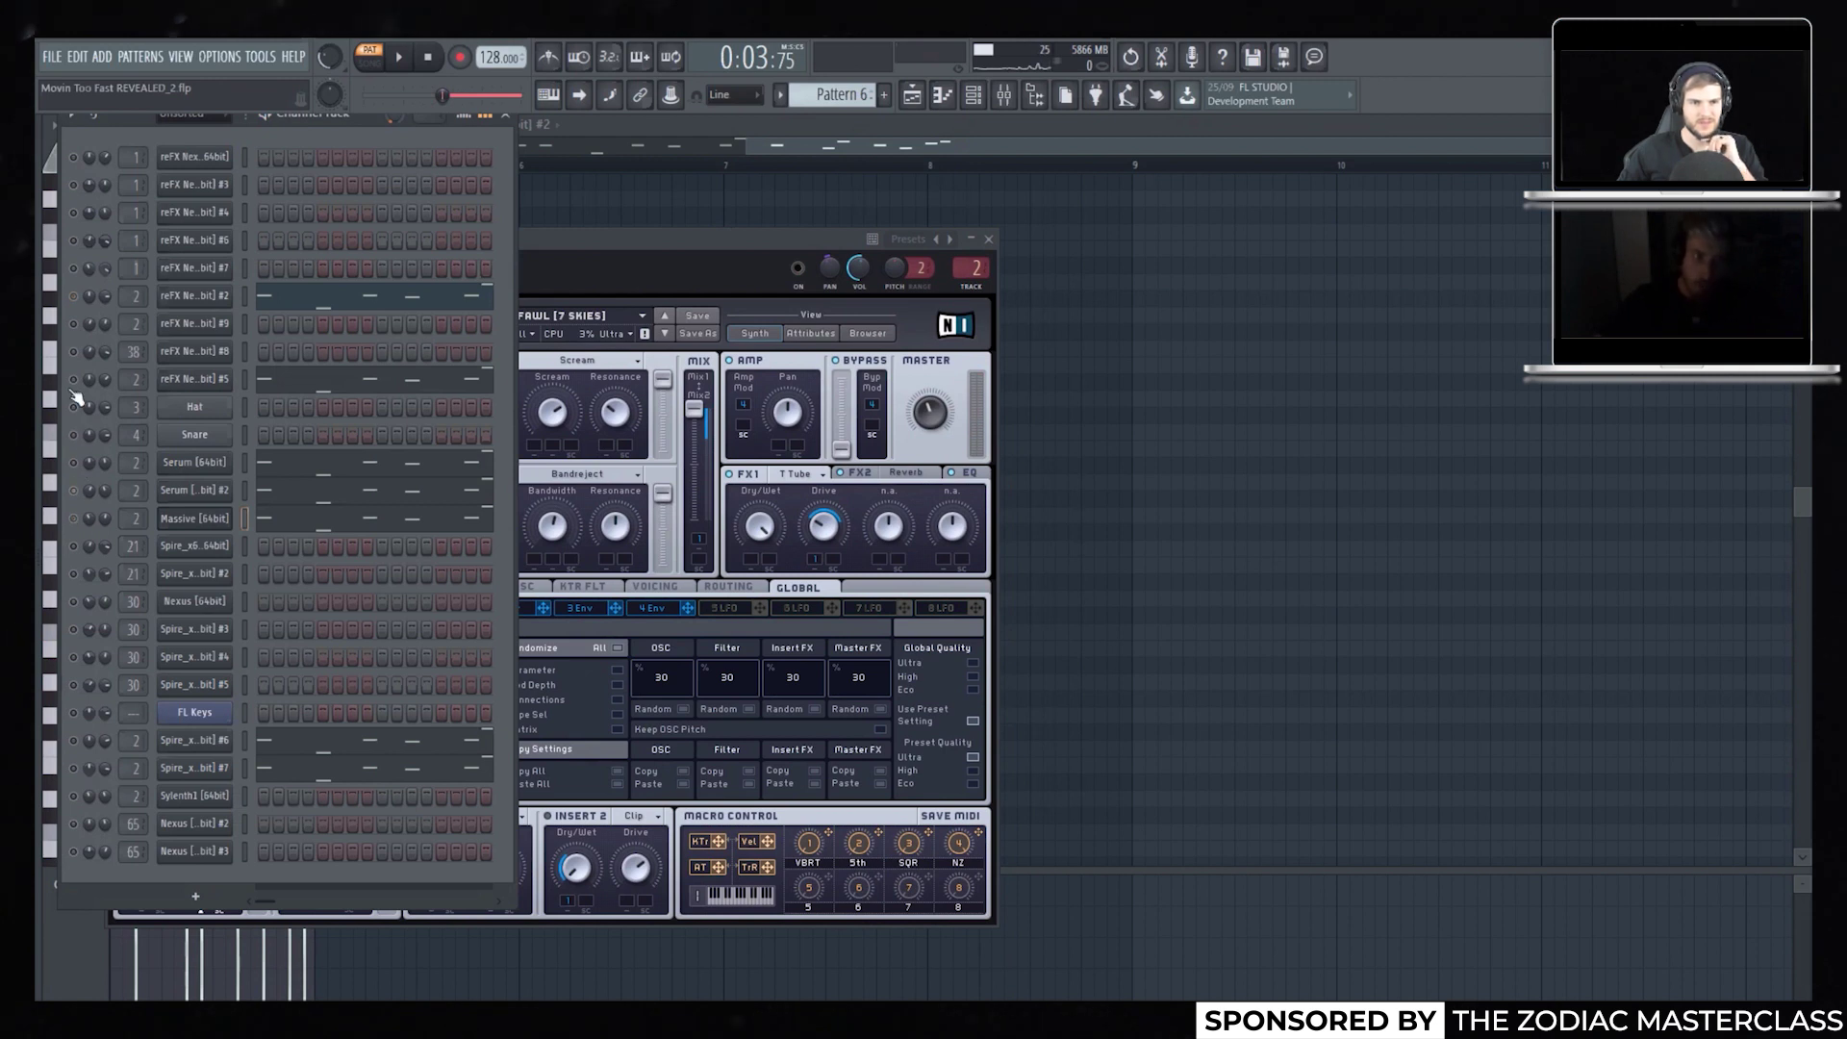
pyautogui.press('space')
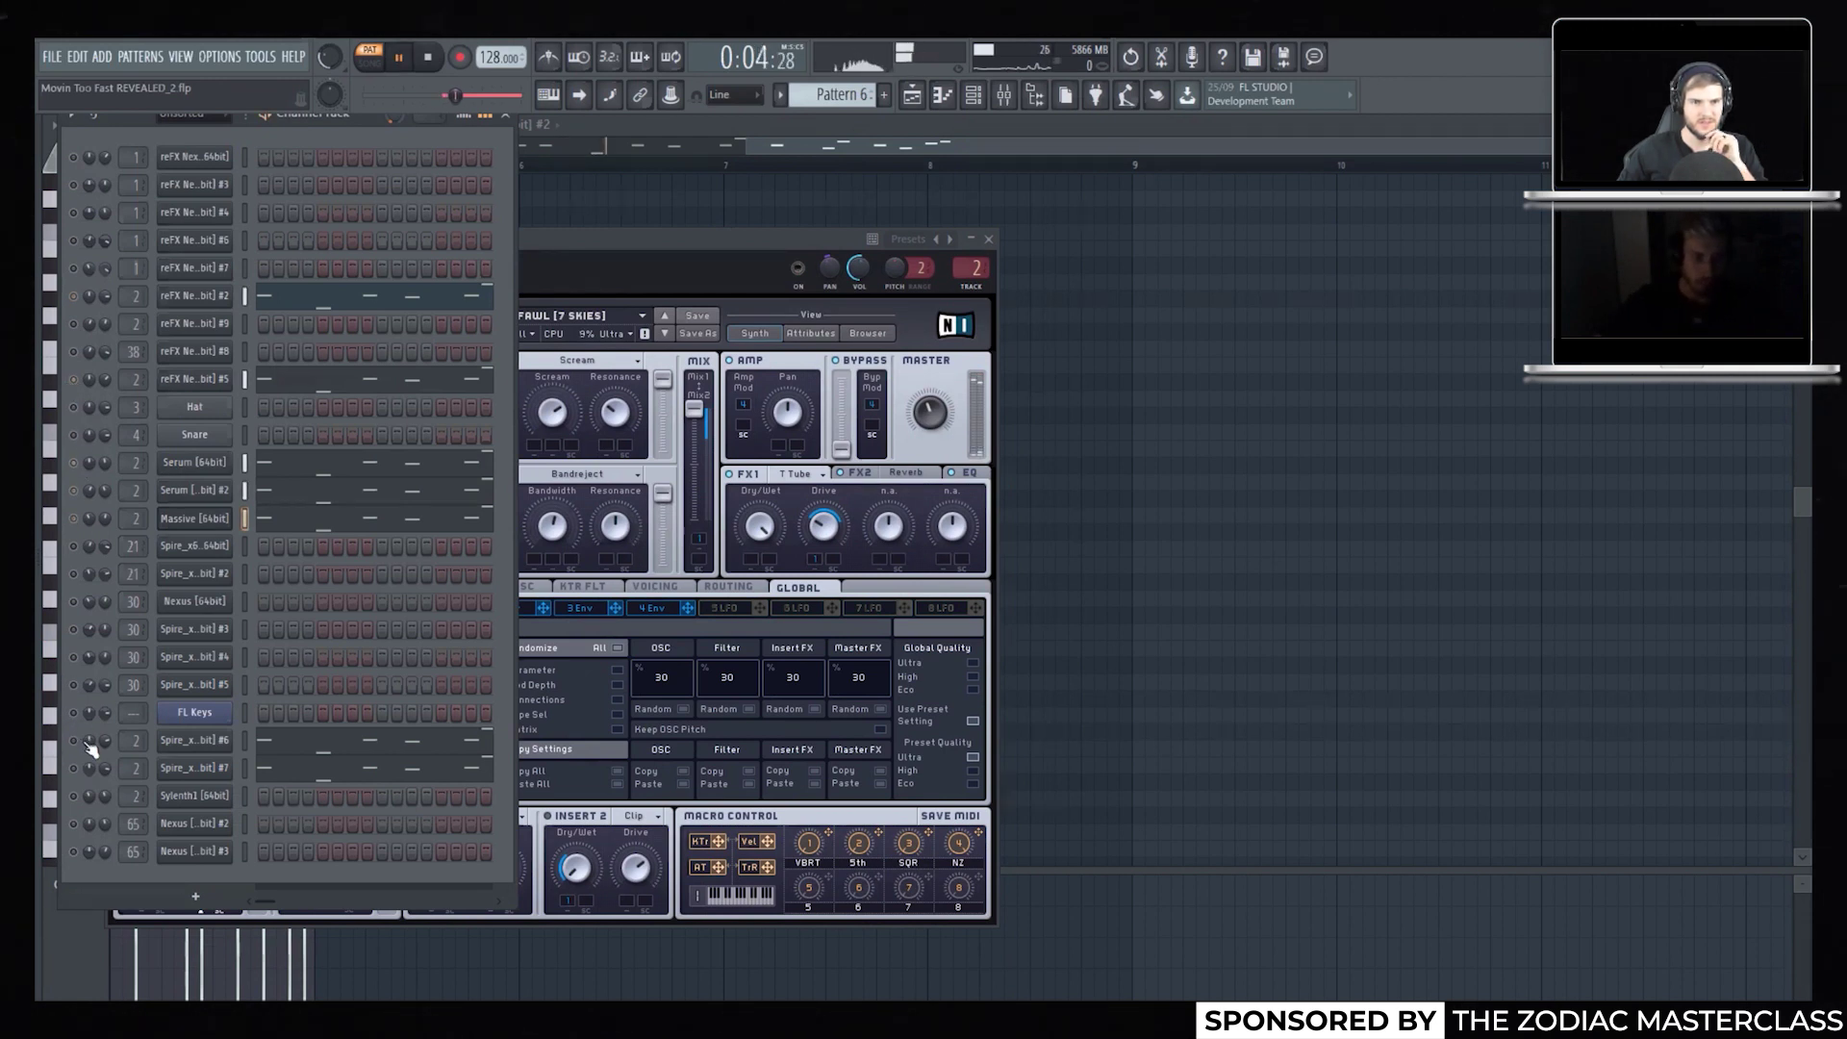
pyautogui.press('space')
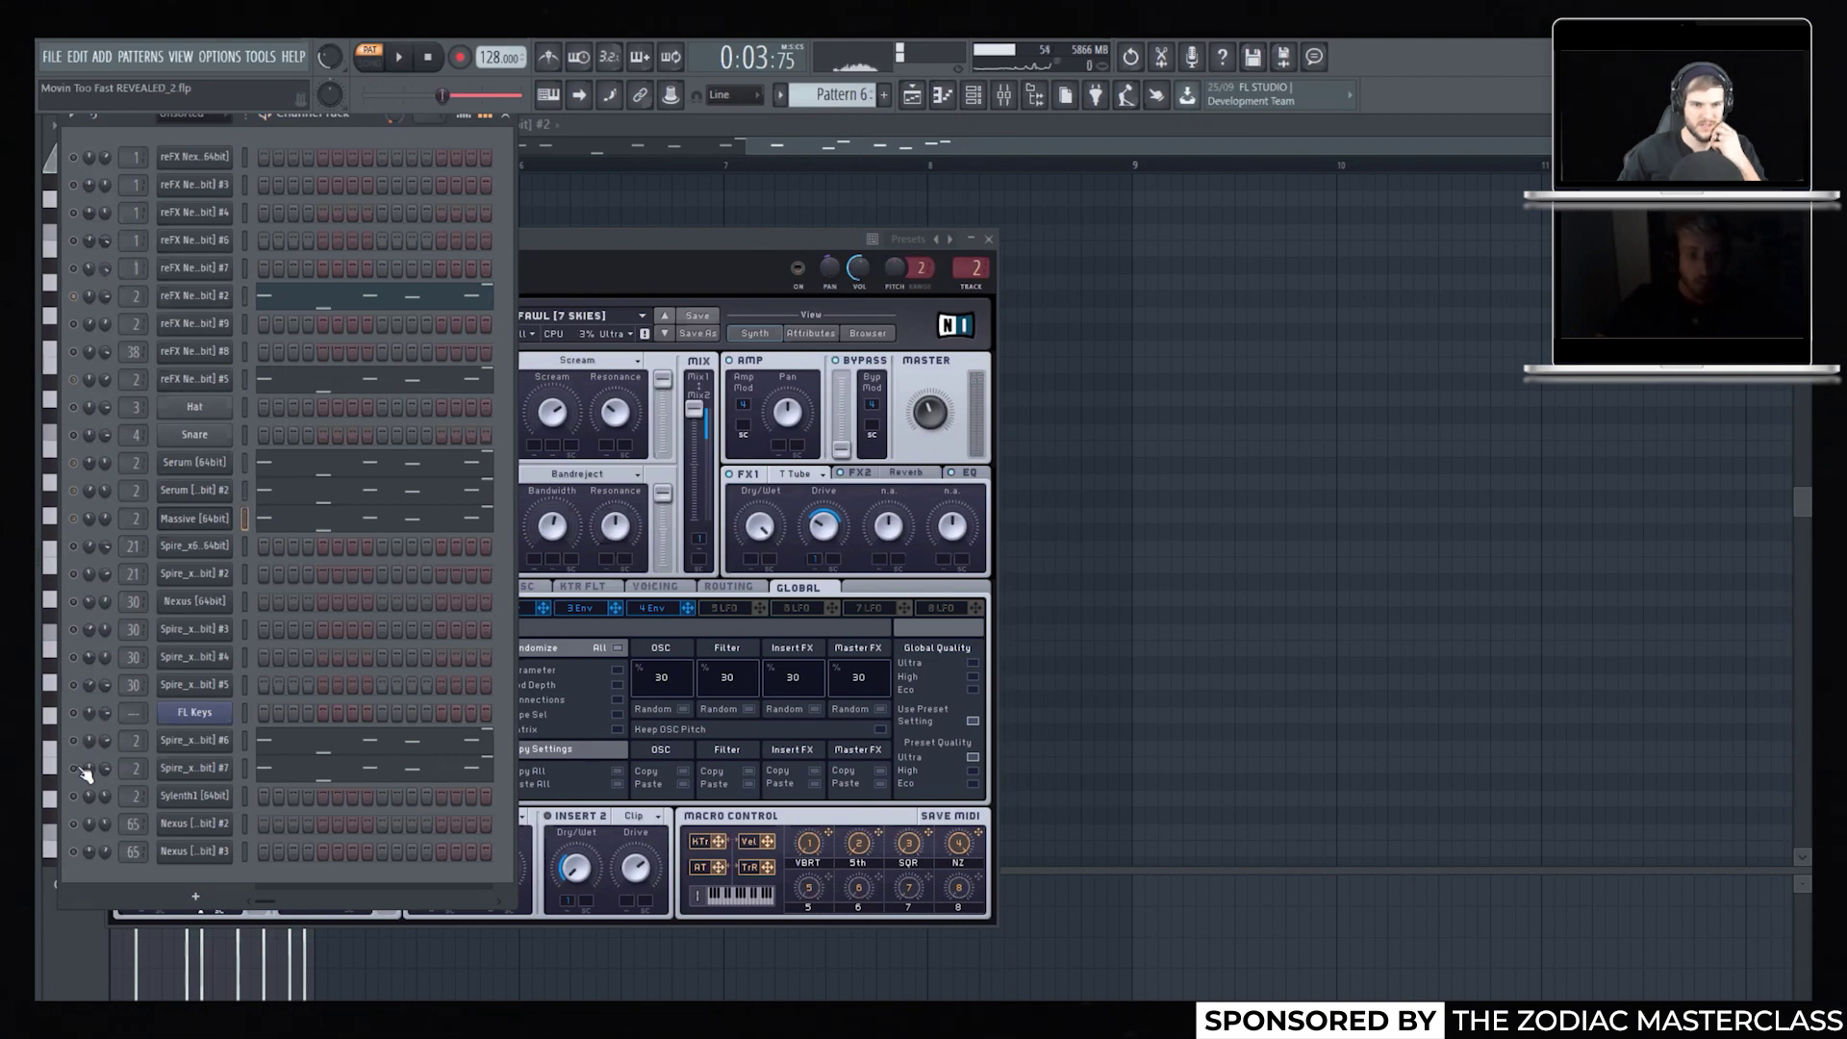
# Open the Spire #6 instrument, listen to the layered Pattern 6 and stop playback
pyautogui.click(197, 739)
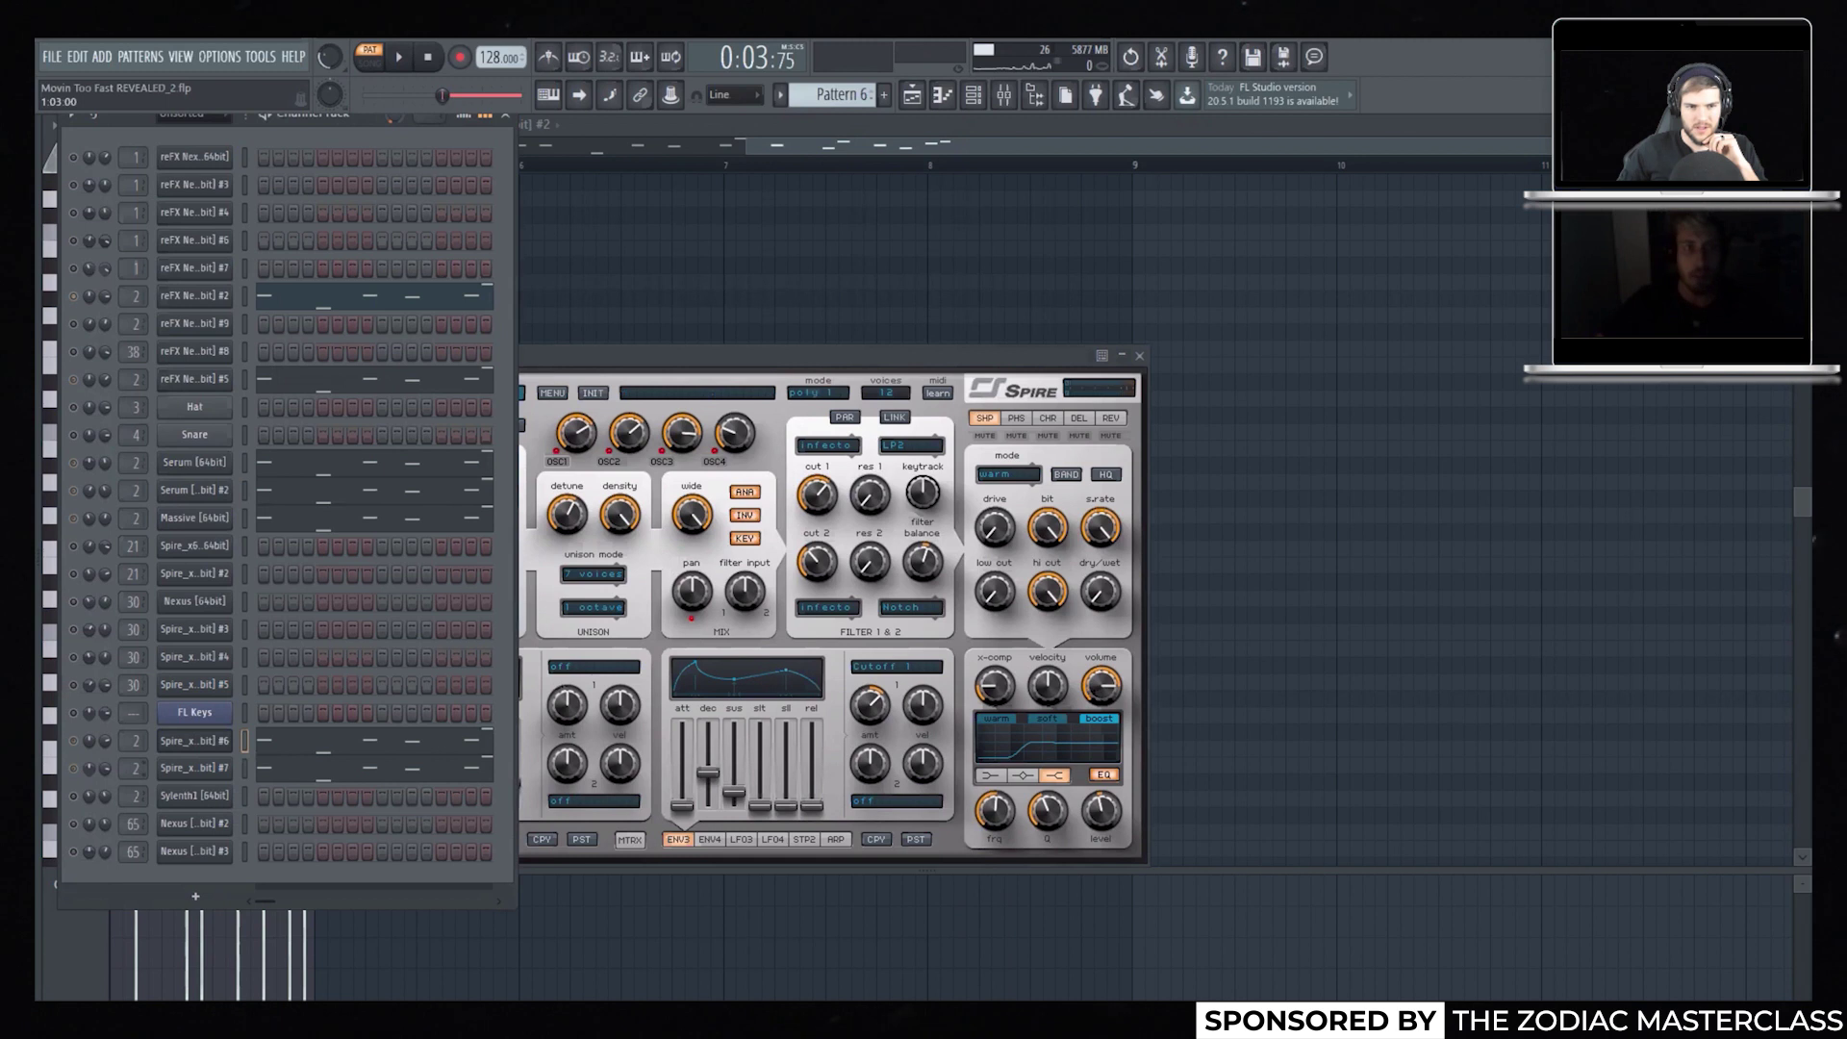
pyautogui.click(412, 57)
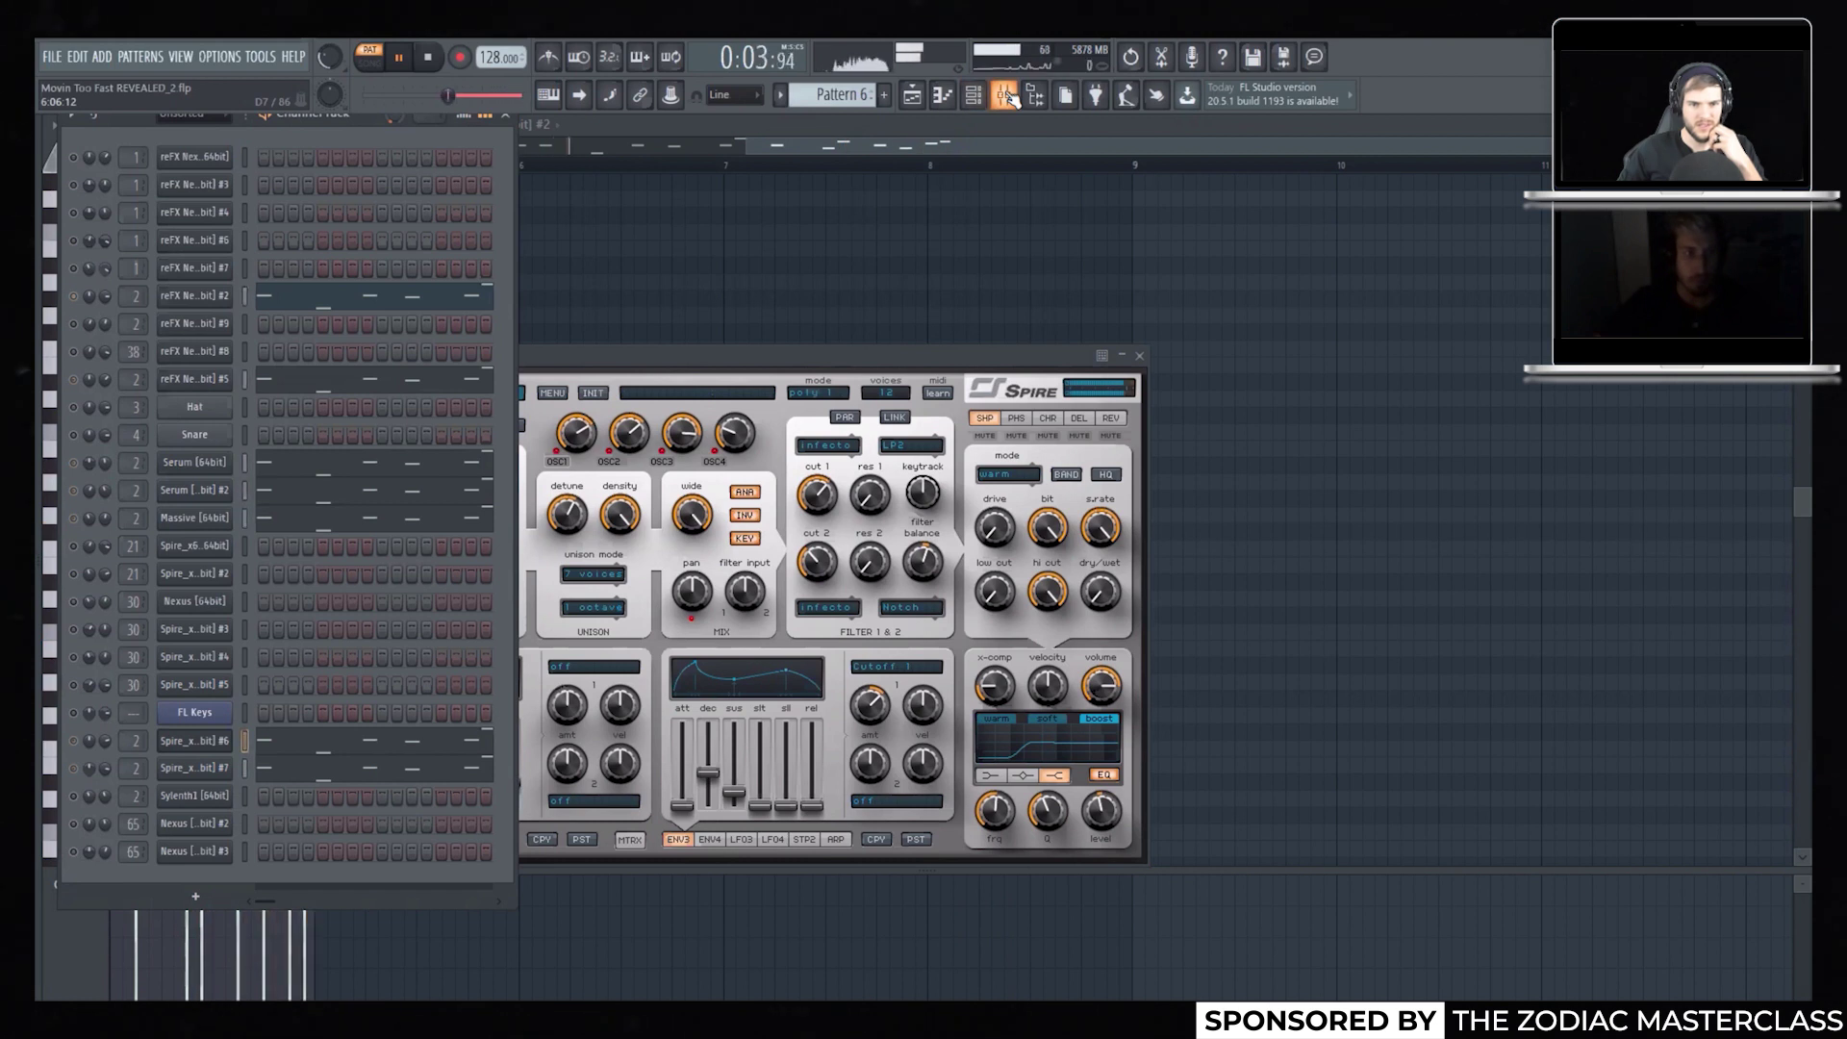
pyautogui.press('space')
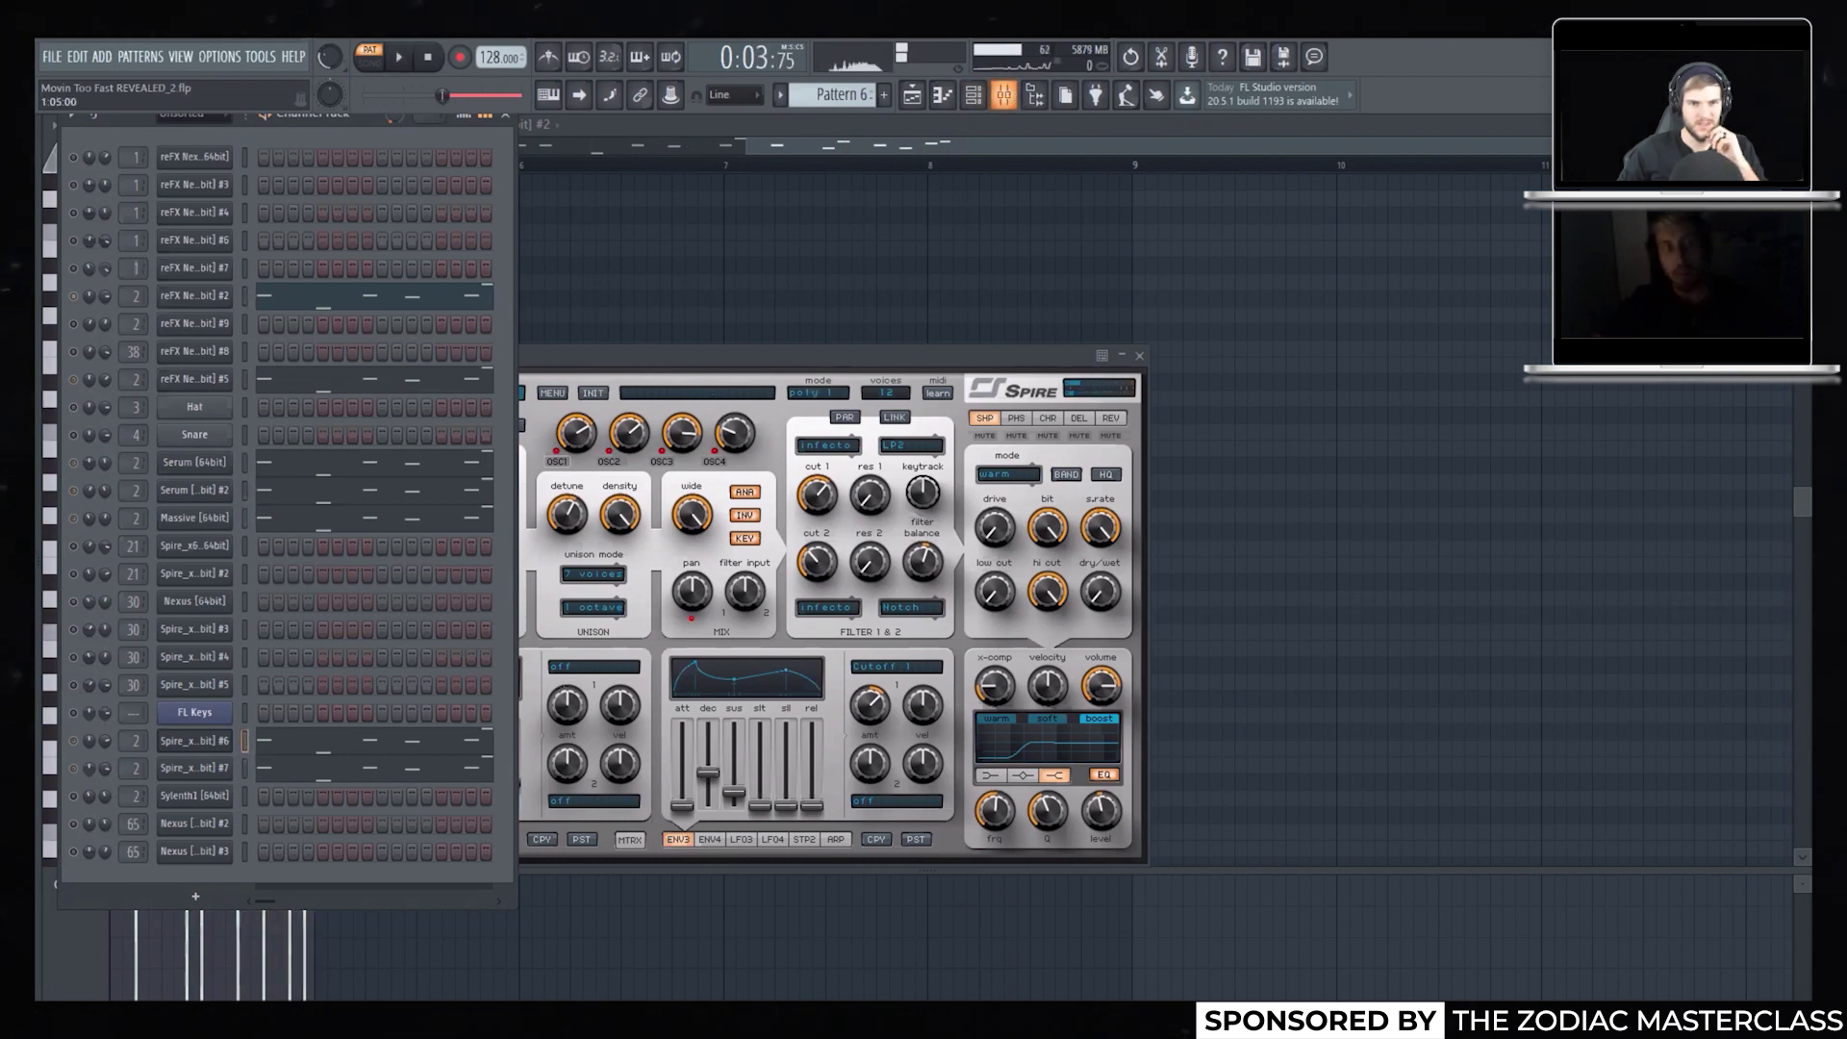
# Solo the reFX Nexus #2 channel in the channel rack and release the solo again
pyautogui.rightClick(75, 299)
pyautogui.click(82, 305)
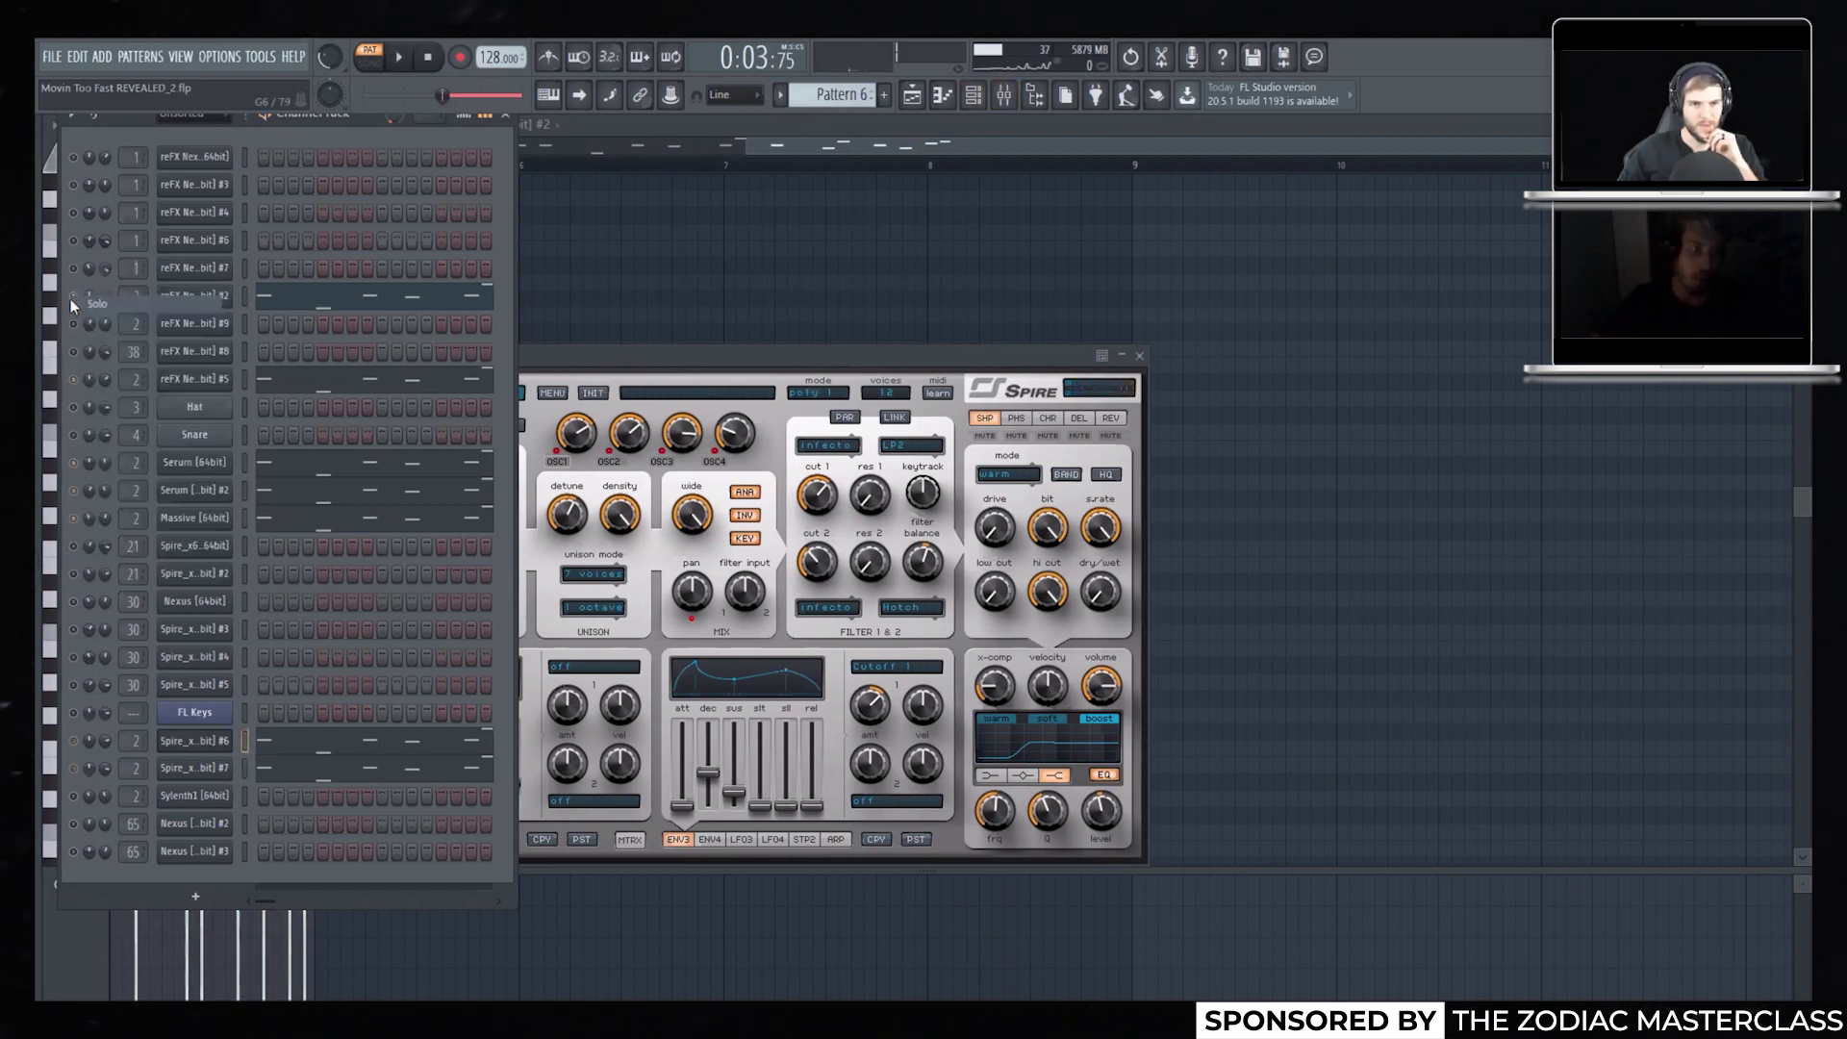
pyautogui.rightClick(74, 297)
pyautogui.click(88, 310)
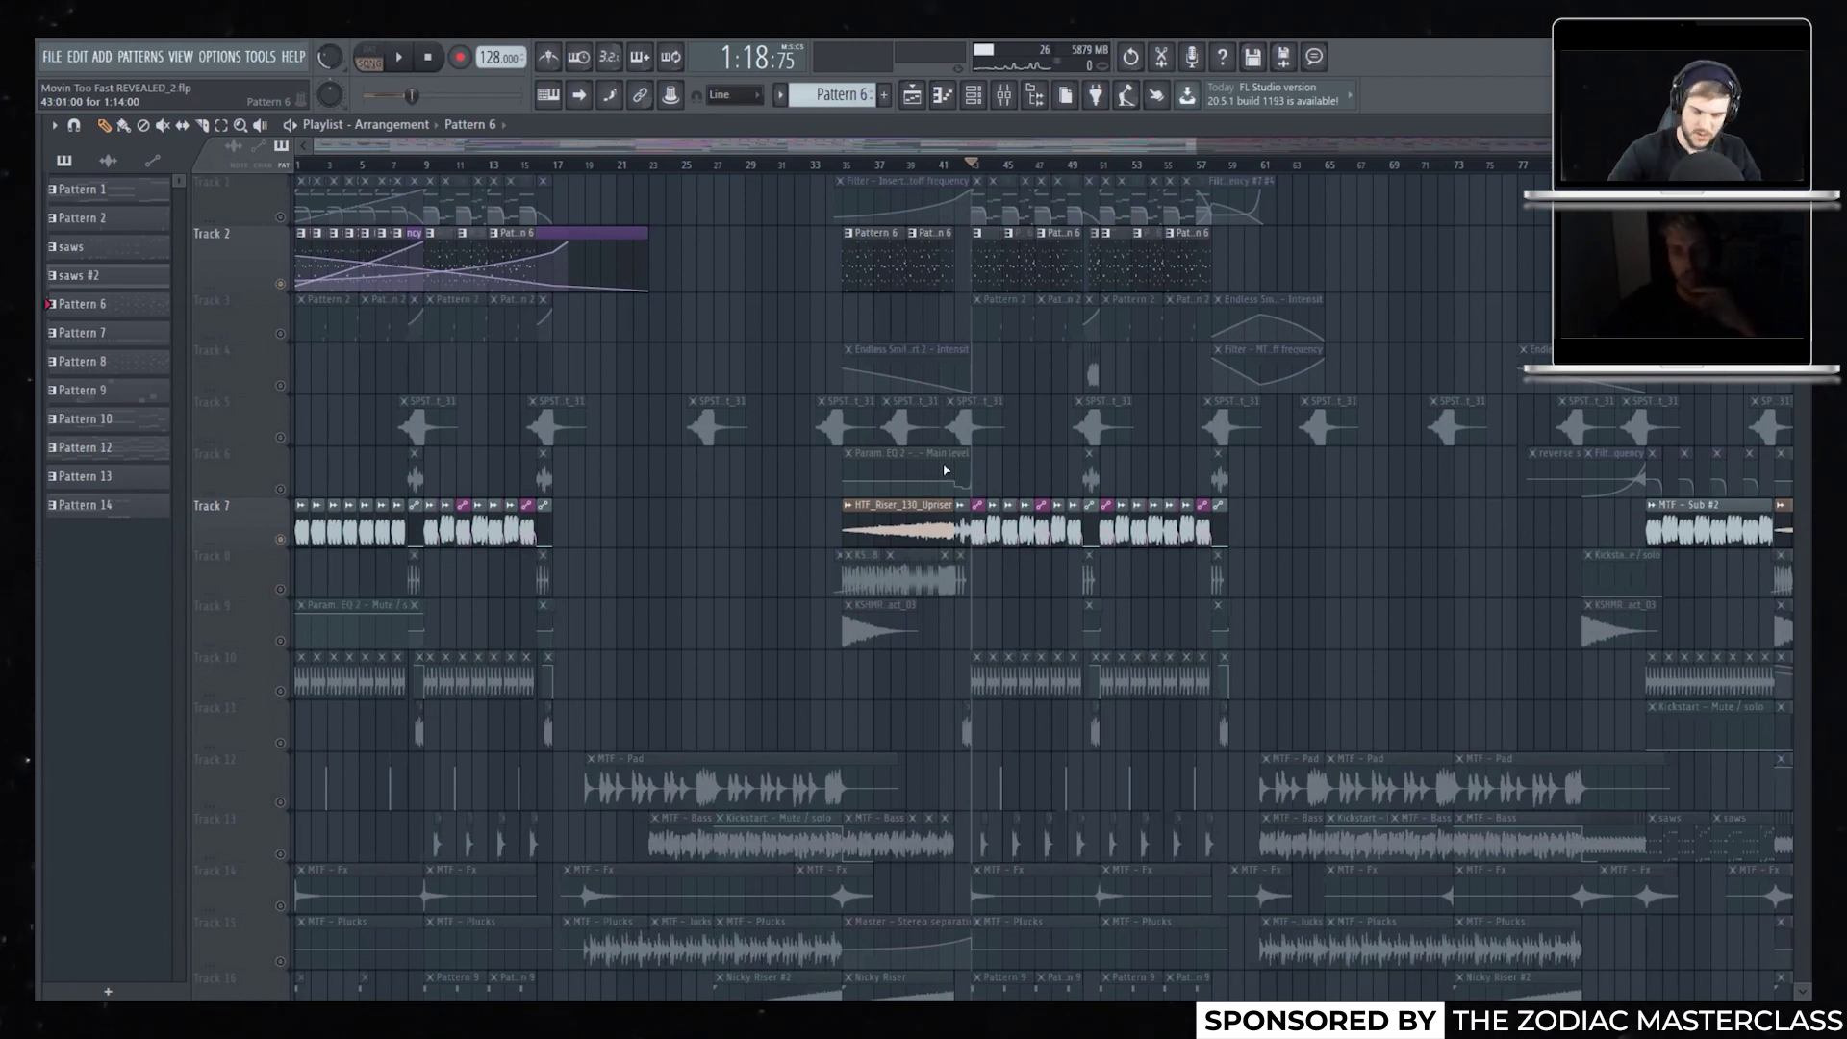
# Solo Track 1 in the playlist and look over the other tracks of the arrangement
pyautogui.rightClick(281, 218)
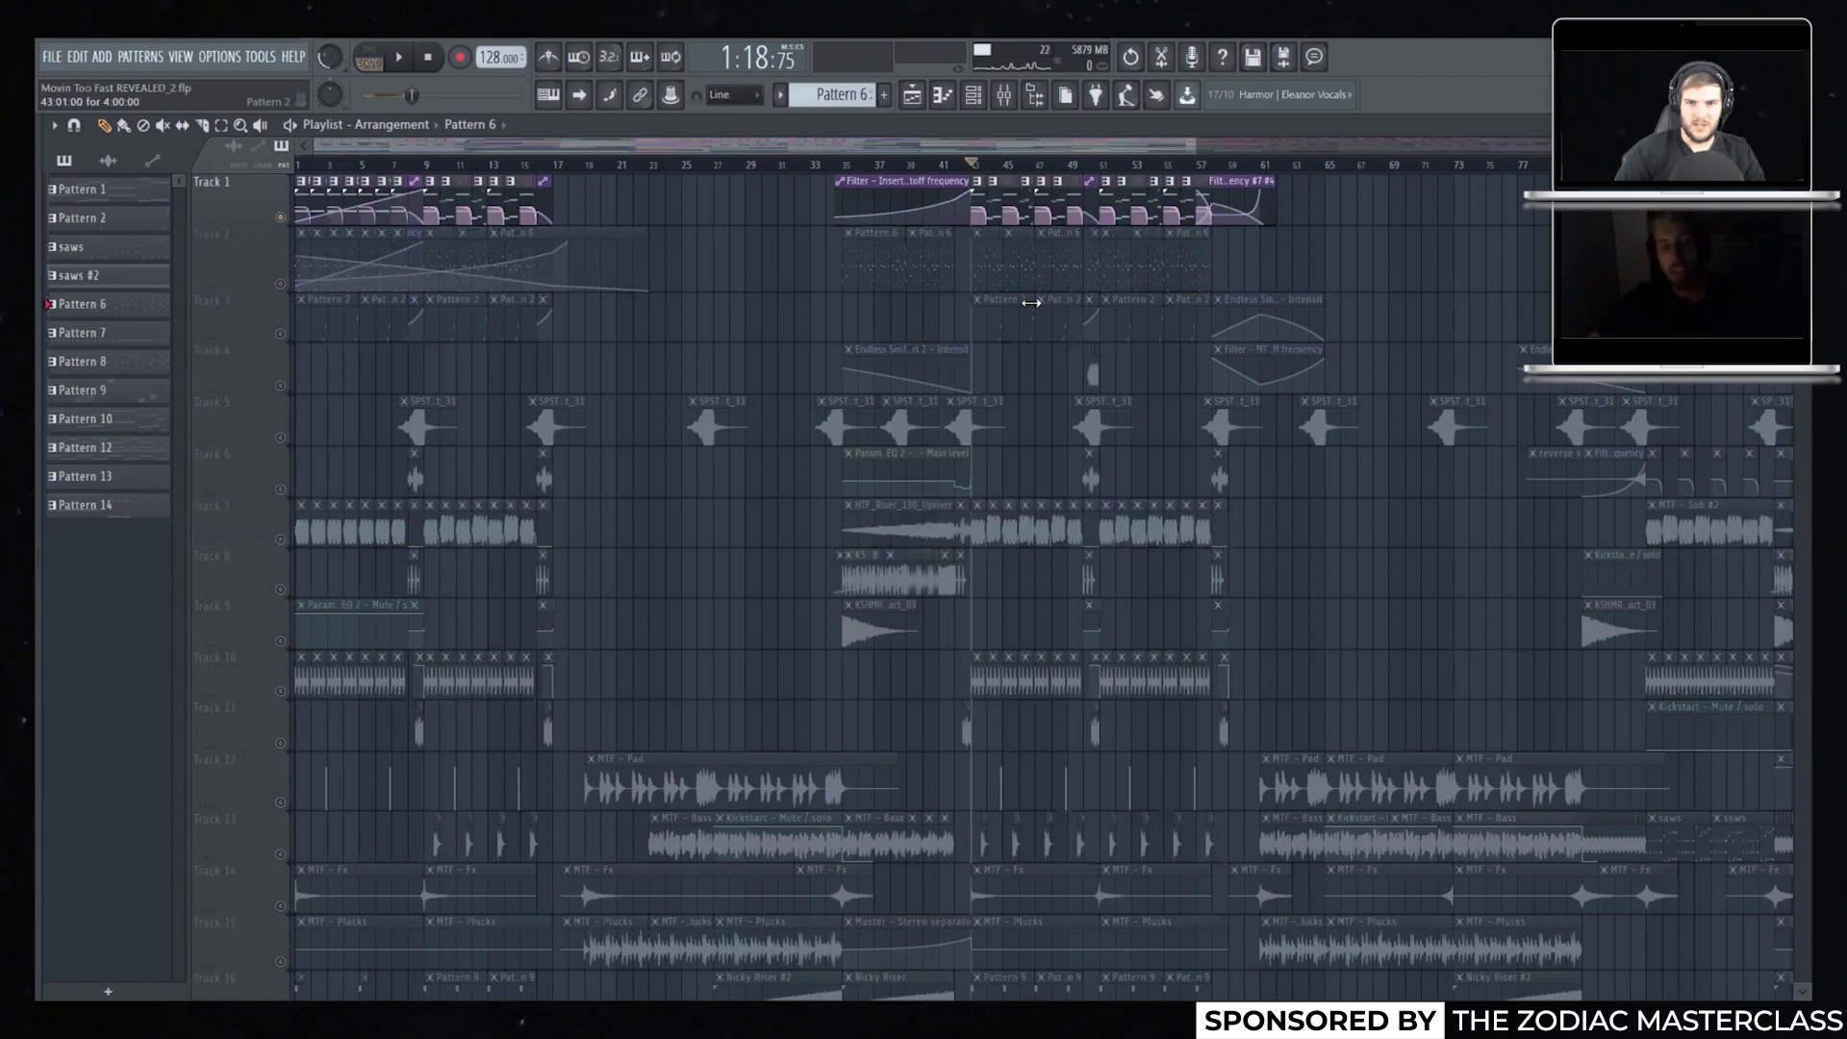
pyautogui.scroll(-5, 987, 649)
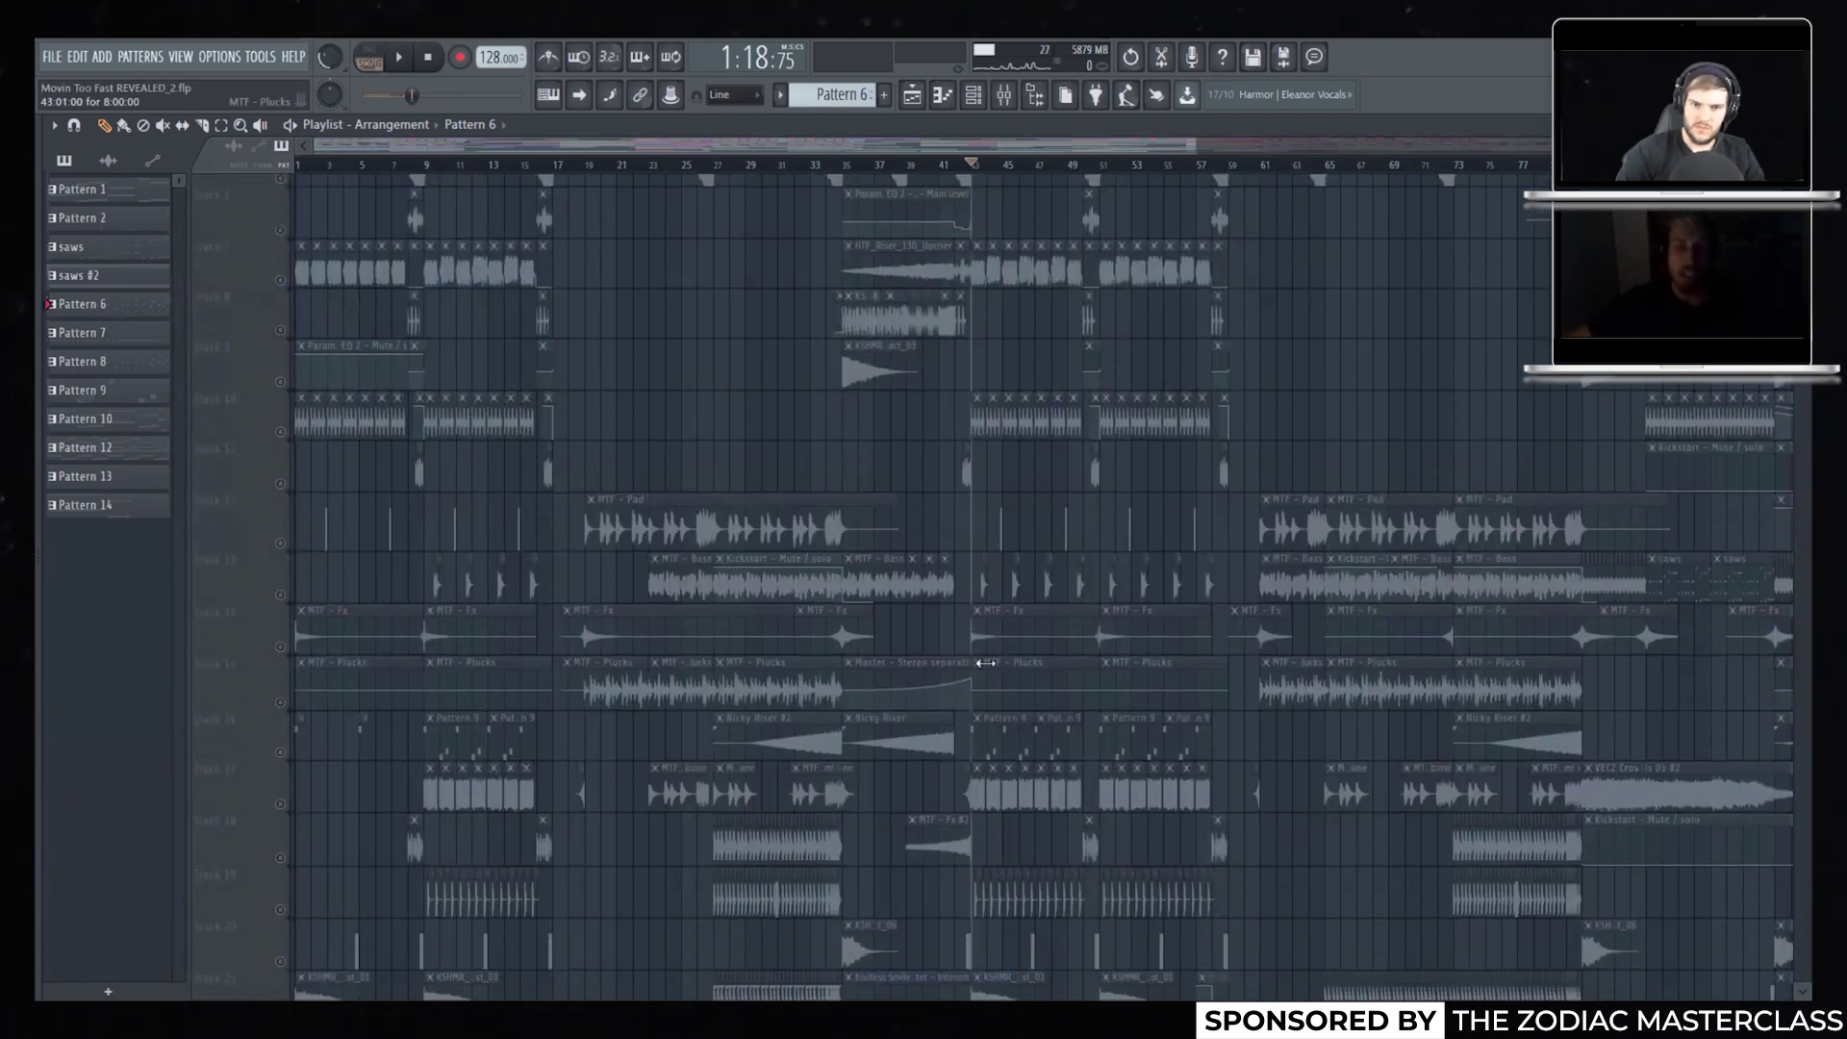
pyautogui.scroll(-14, 1107, 737)
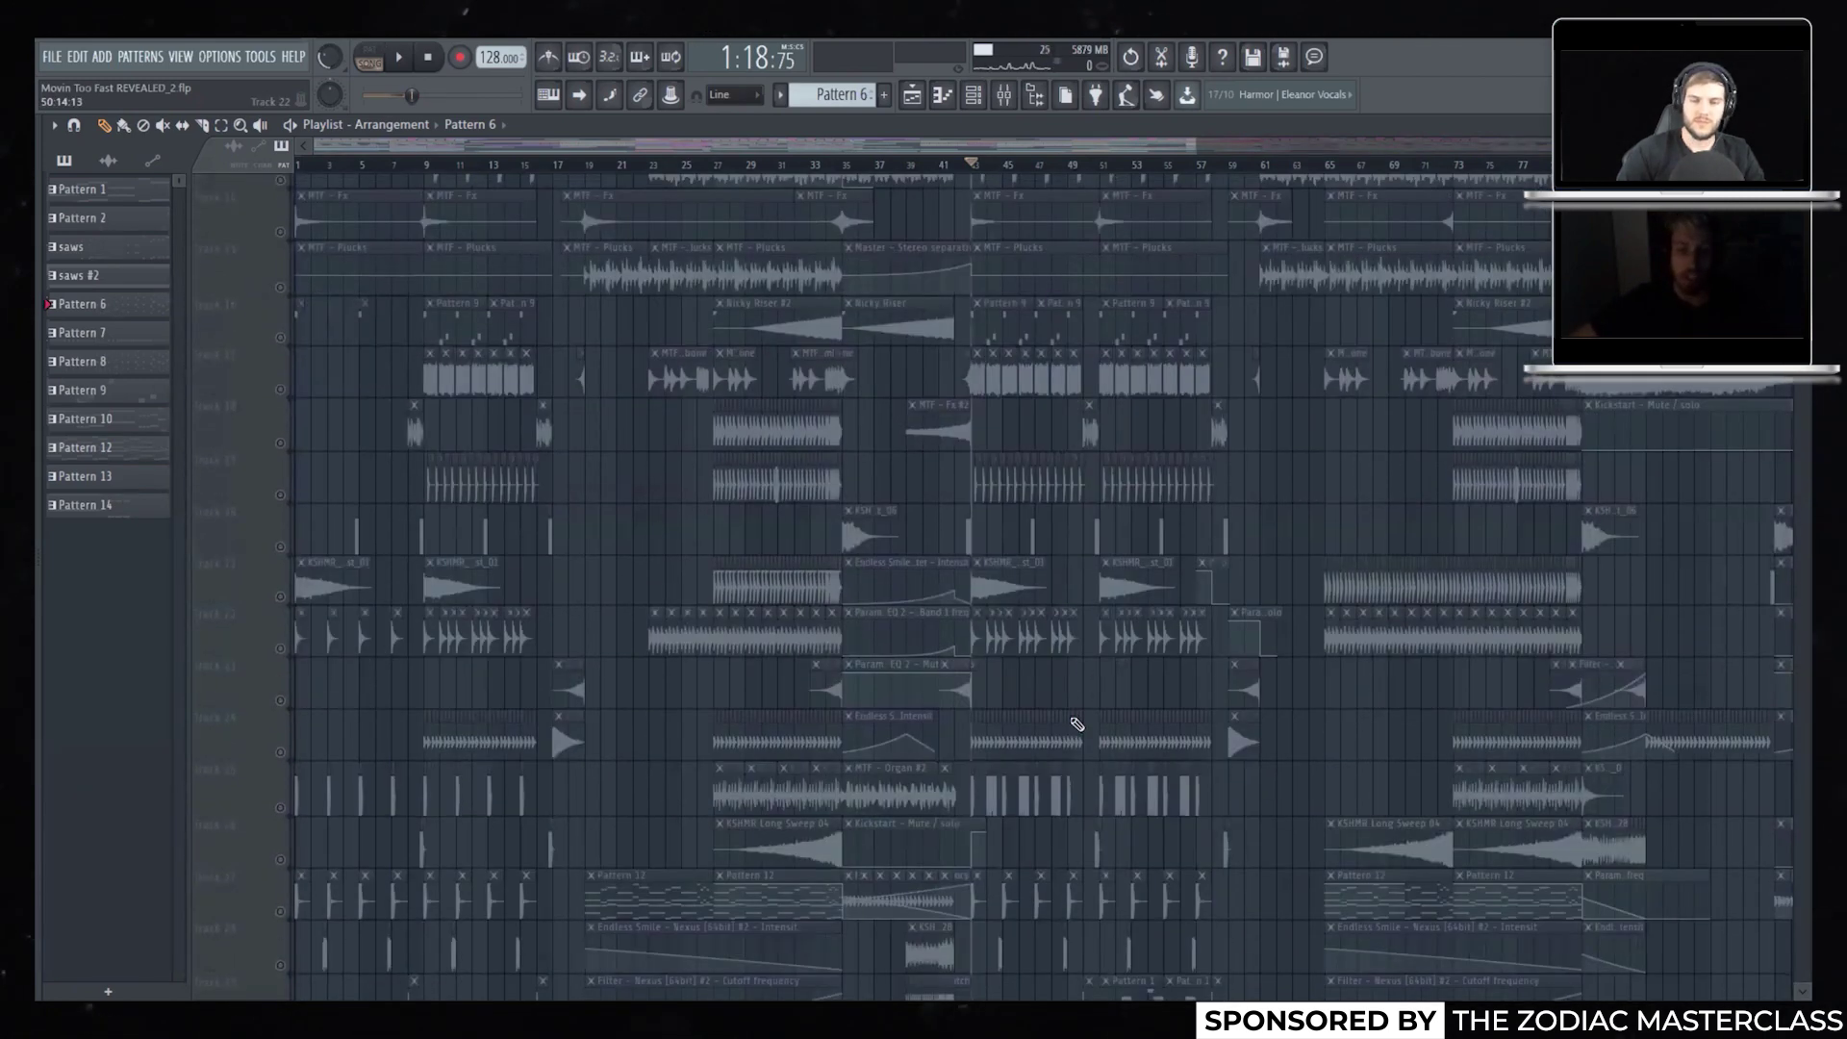
pyautogui.scroll(-8, 1047, 723)
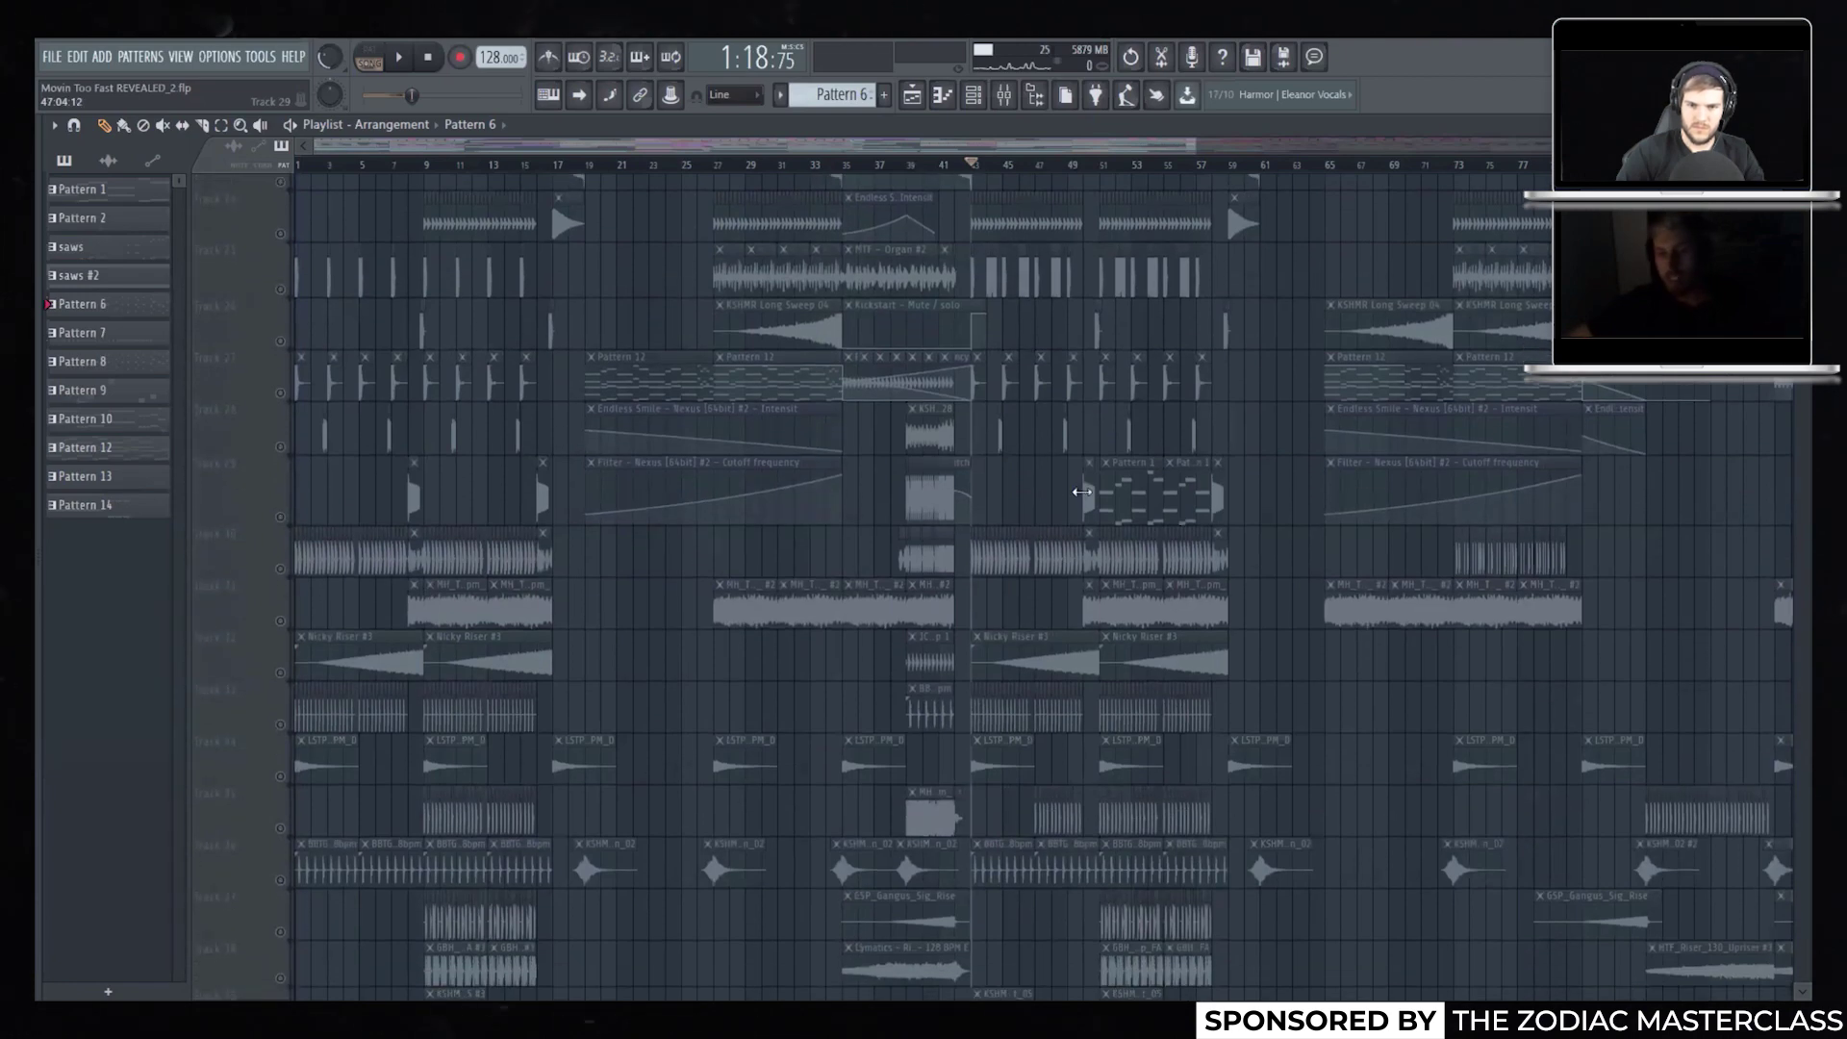
pyautogui.scroll(20, 1082, 492)
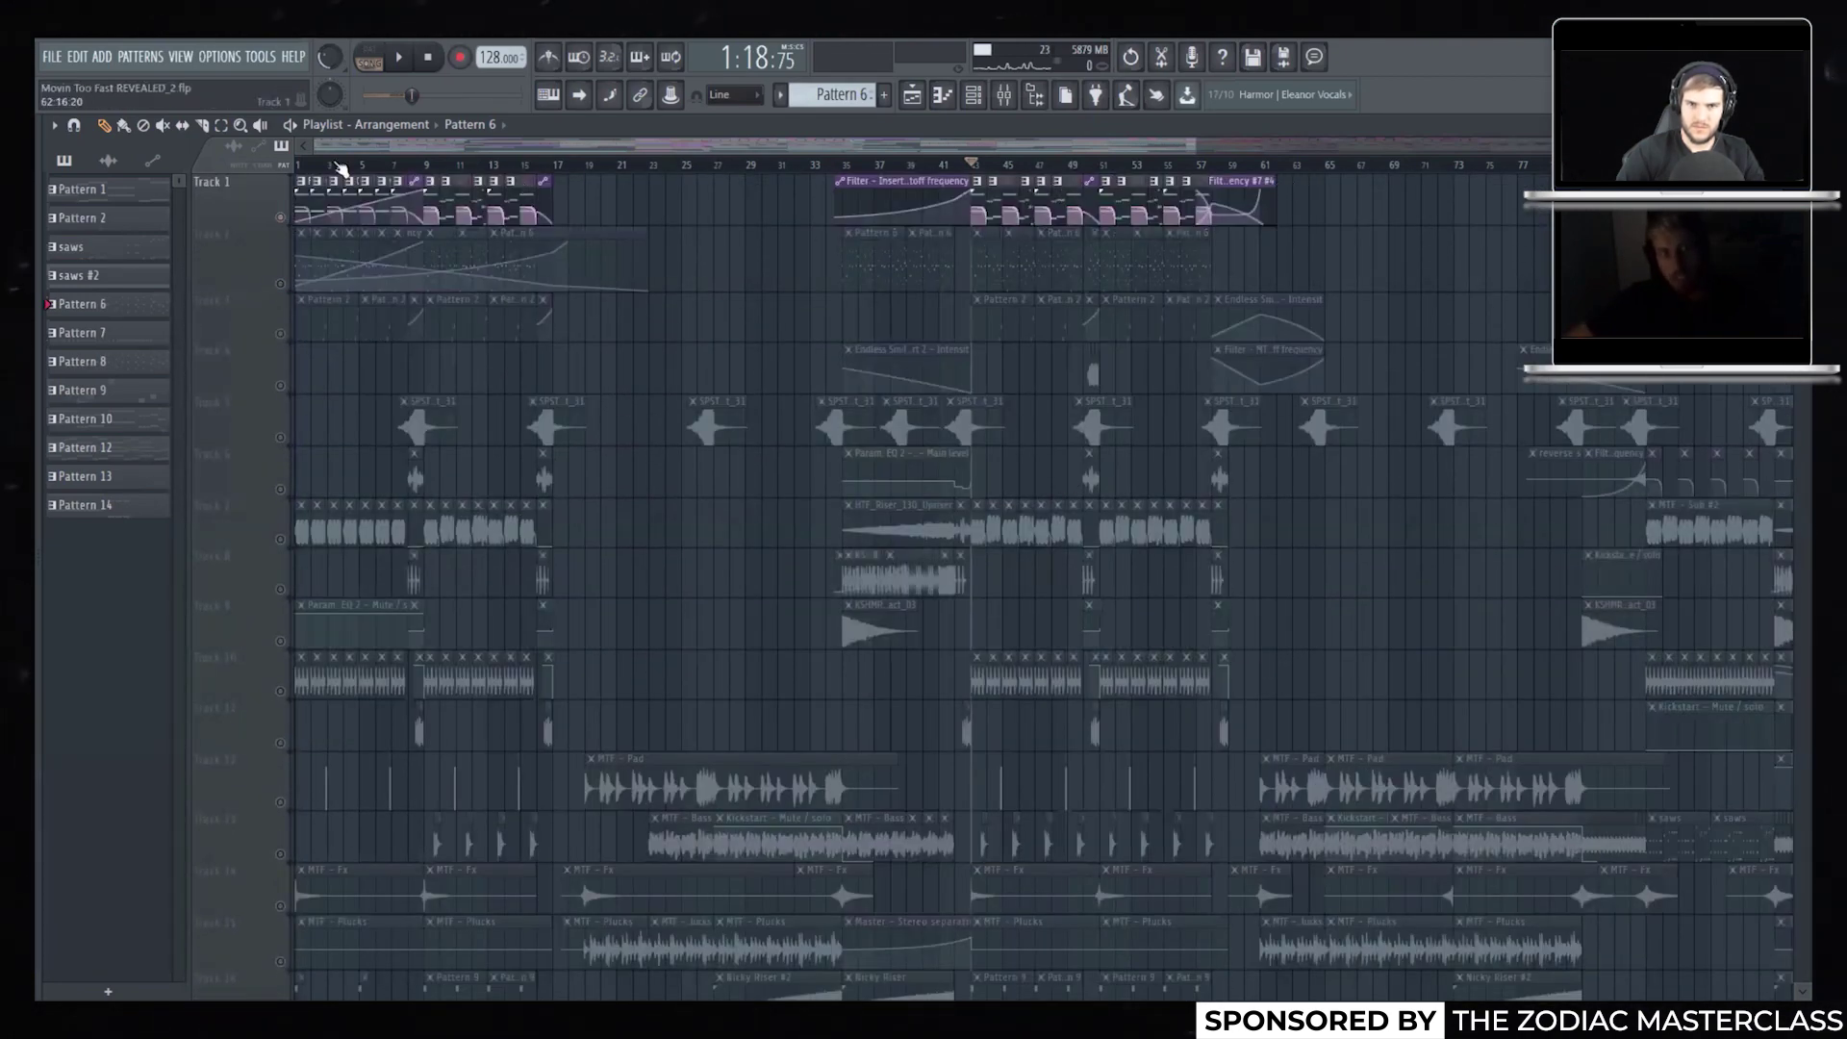
# Select the Pattern 10 clip at bar 44 on Track 1 as the active pattern
pyautogui.moveTo(313, 145); pyautogui.dragTo(879, 213)
pyautogui.moveTo(1196, 147); pyautogui.dragTo(956, 171)
pyautogui.moveTo(613, 149); pyautogui.dragTo(705, 158)
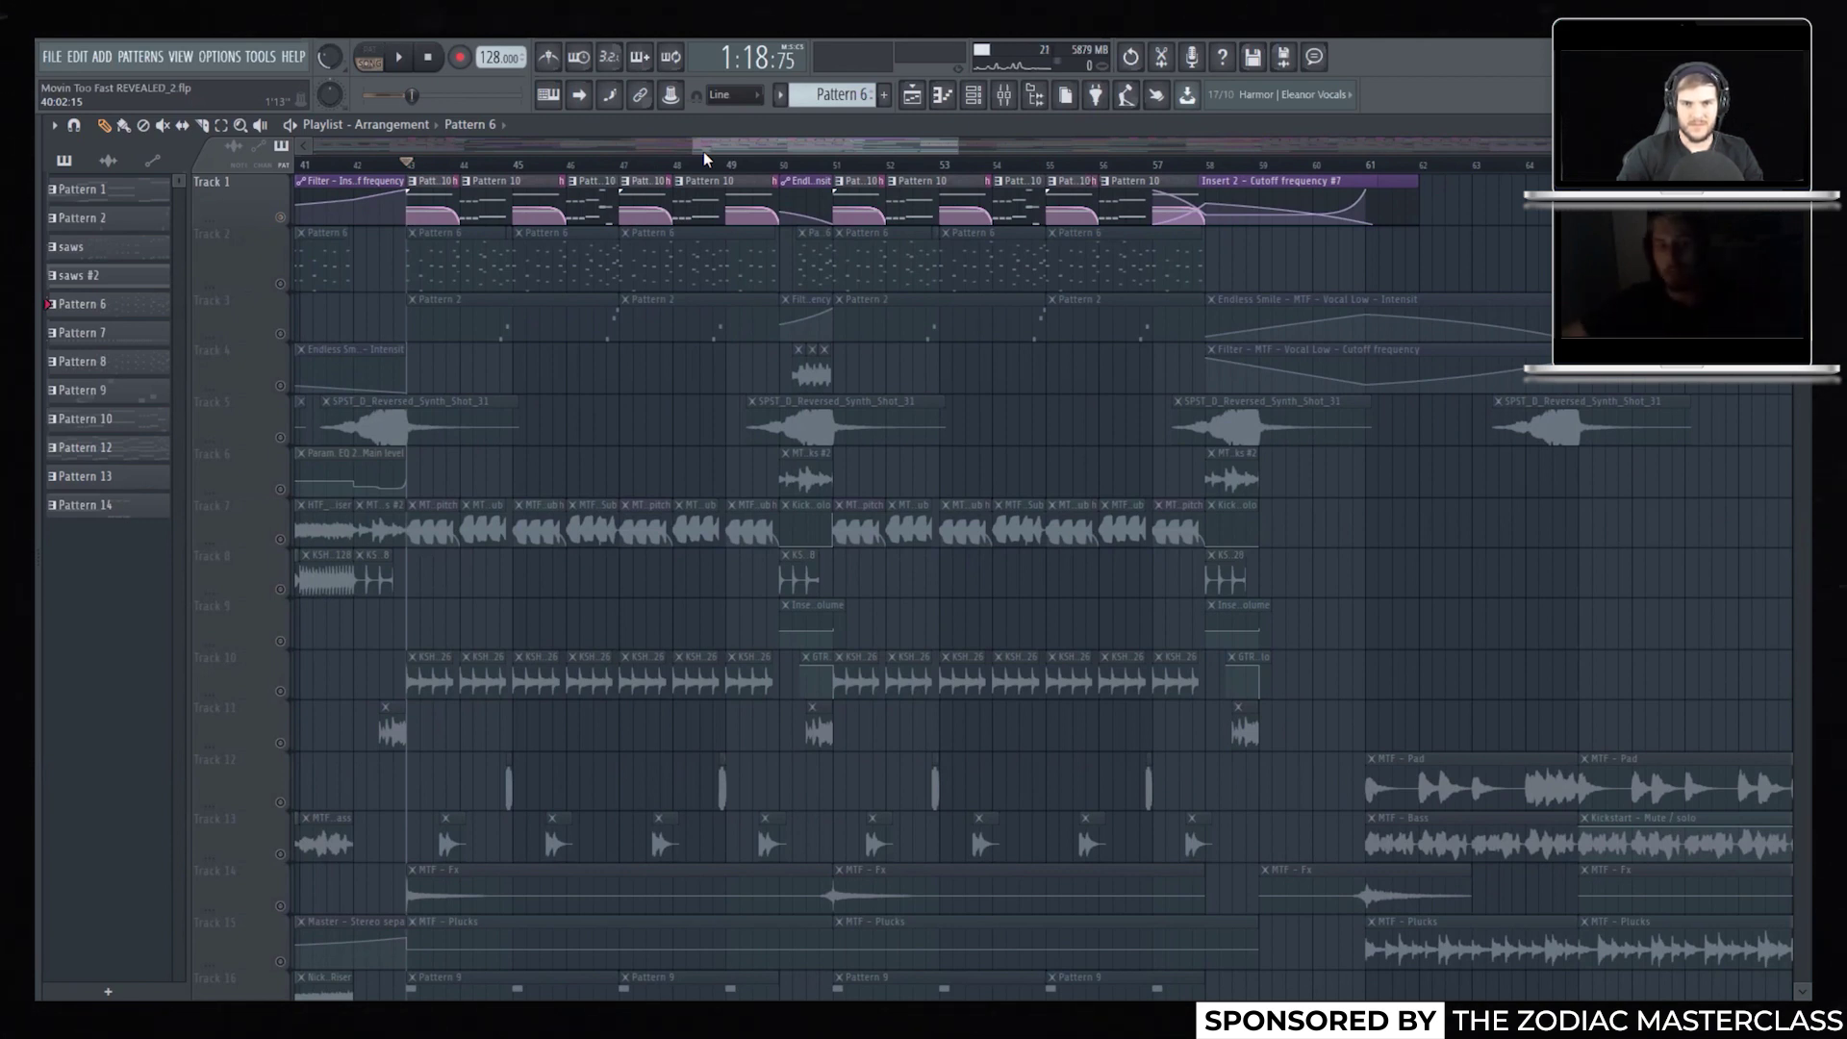
pyautogui.click(483, 221)
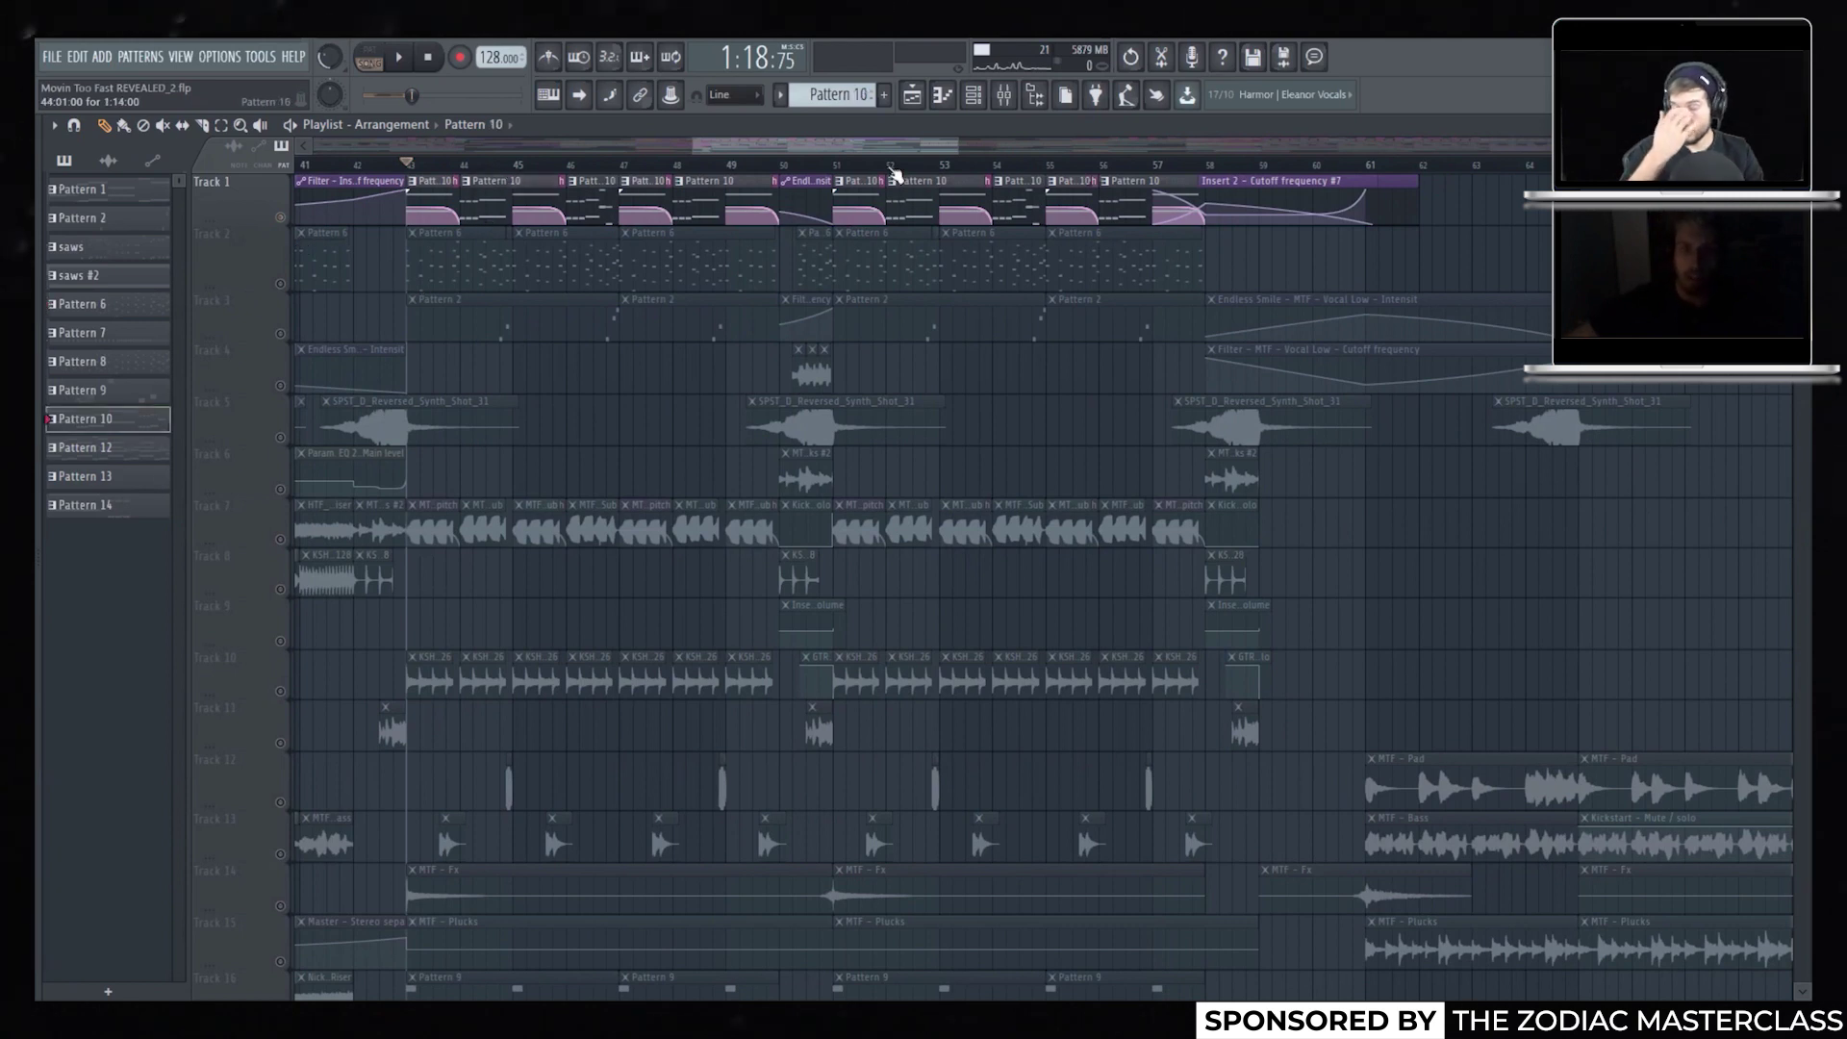
# Open Pattern 10 in the piano roll, listen to its notes with the channel rack shown and stop playback
pyautogui.click(943, 95)
pyautogui.click(975, 96)
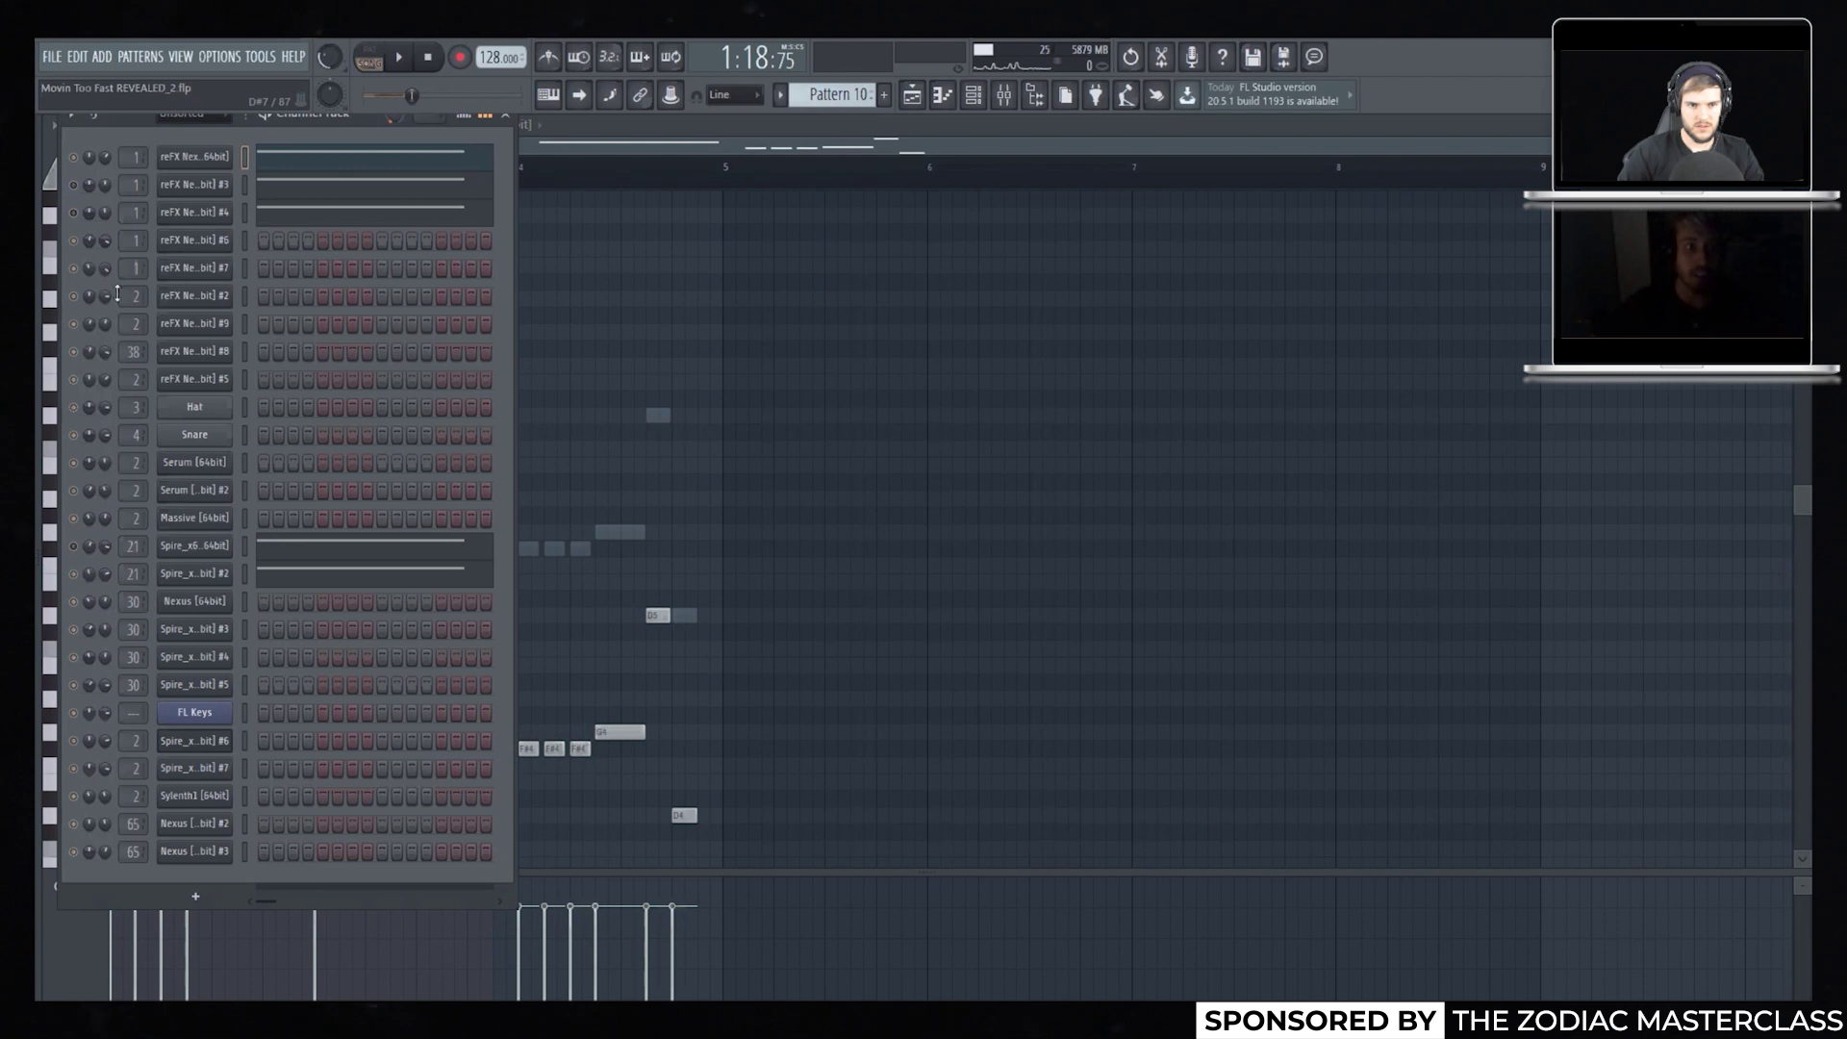
pyautogui.click(399, 56)
pyautogui.click(321, 171)
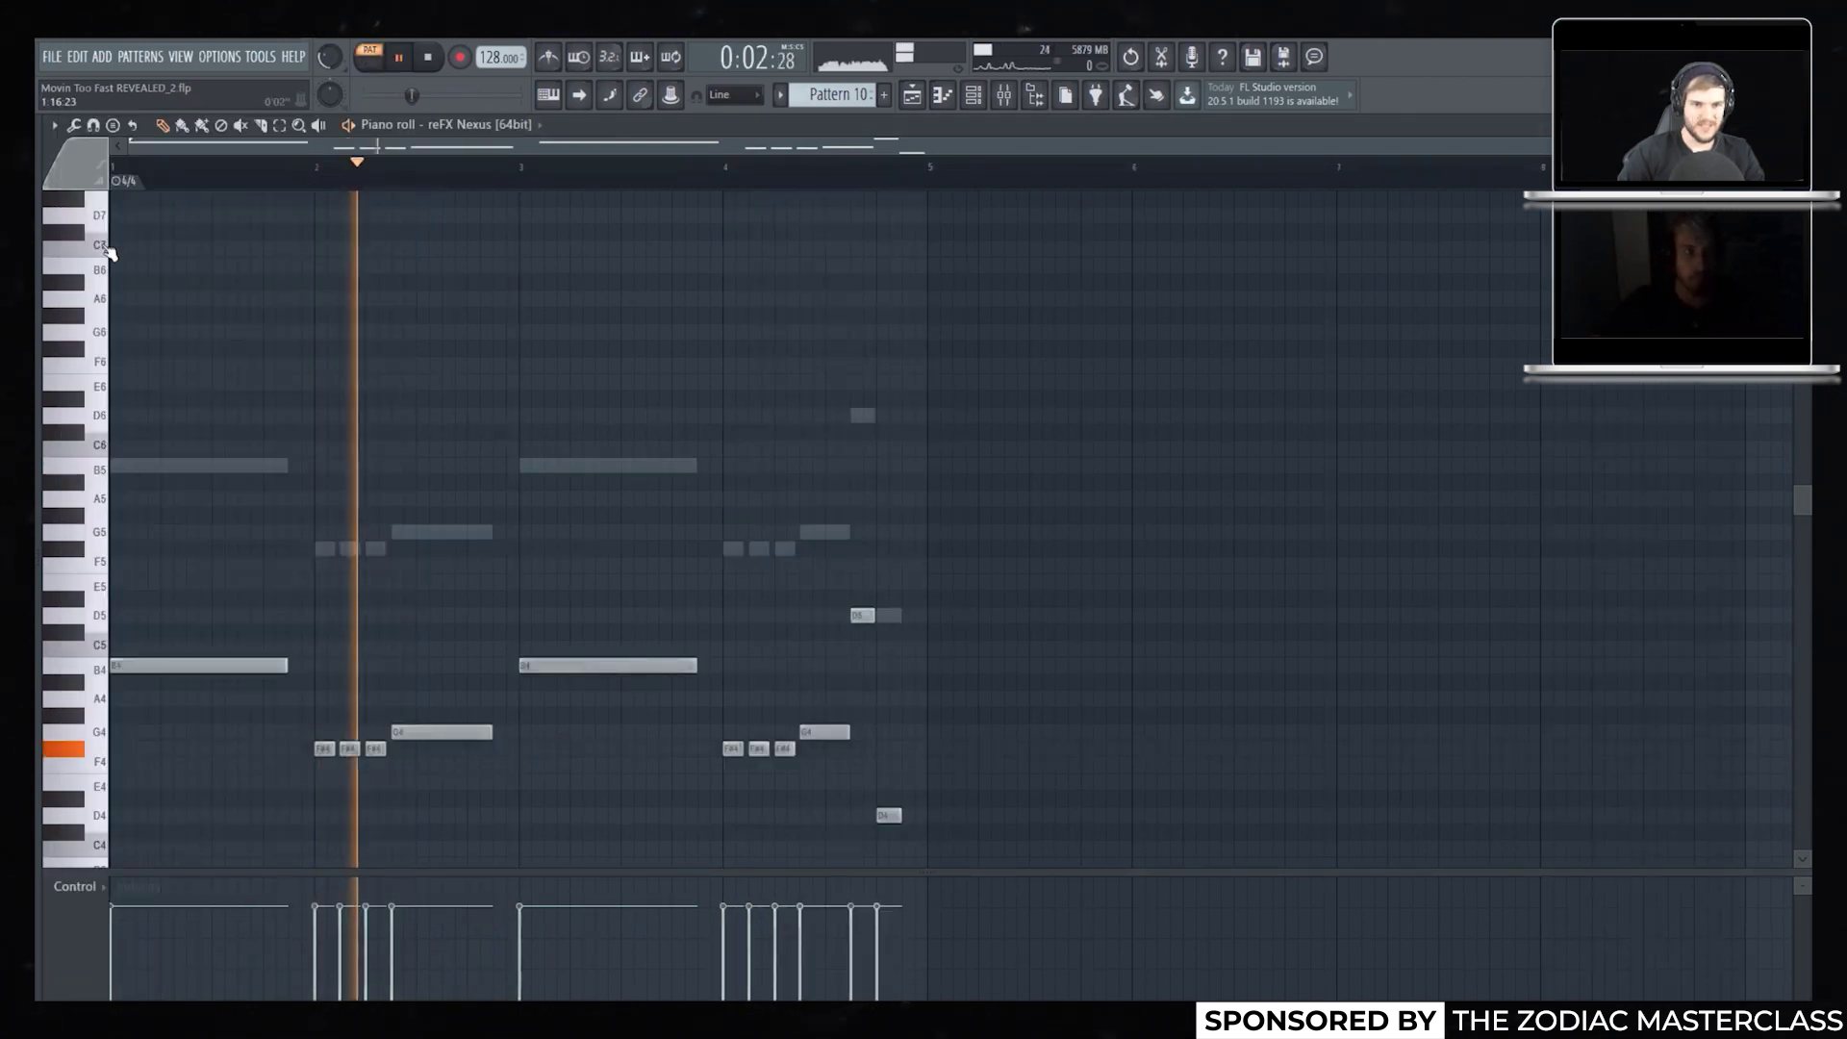
pyautogui.click(186, 167)
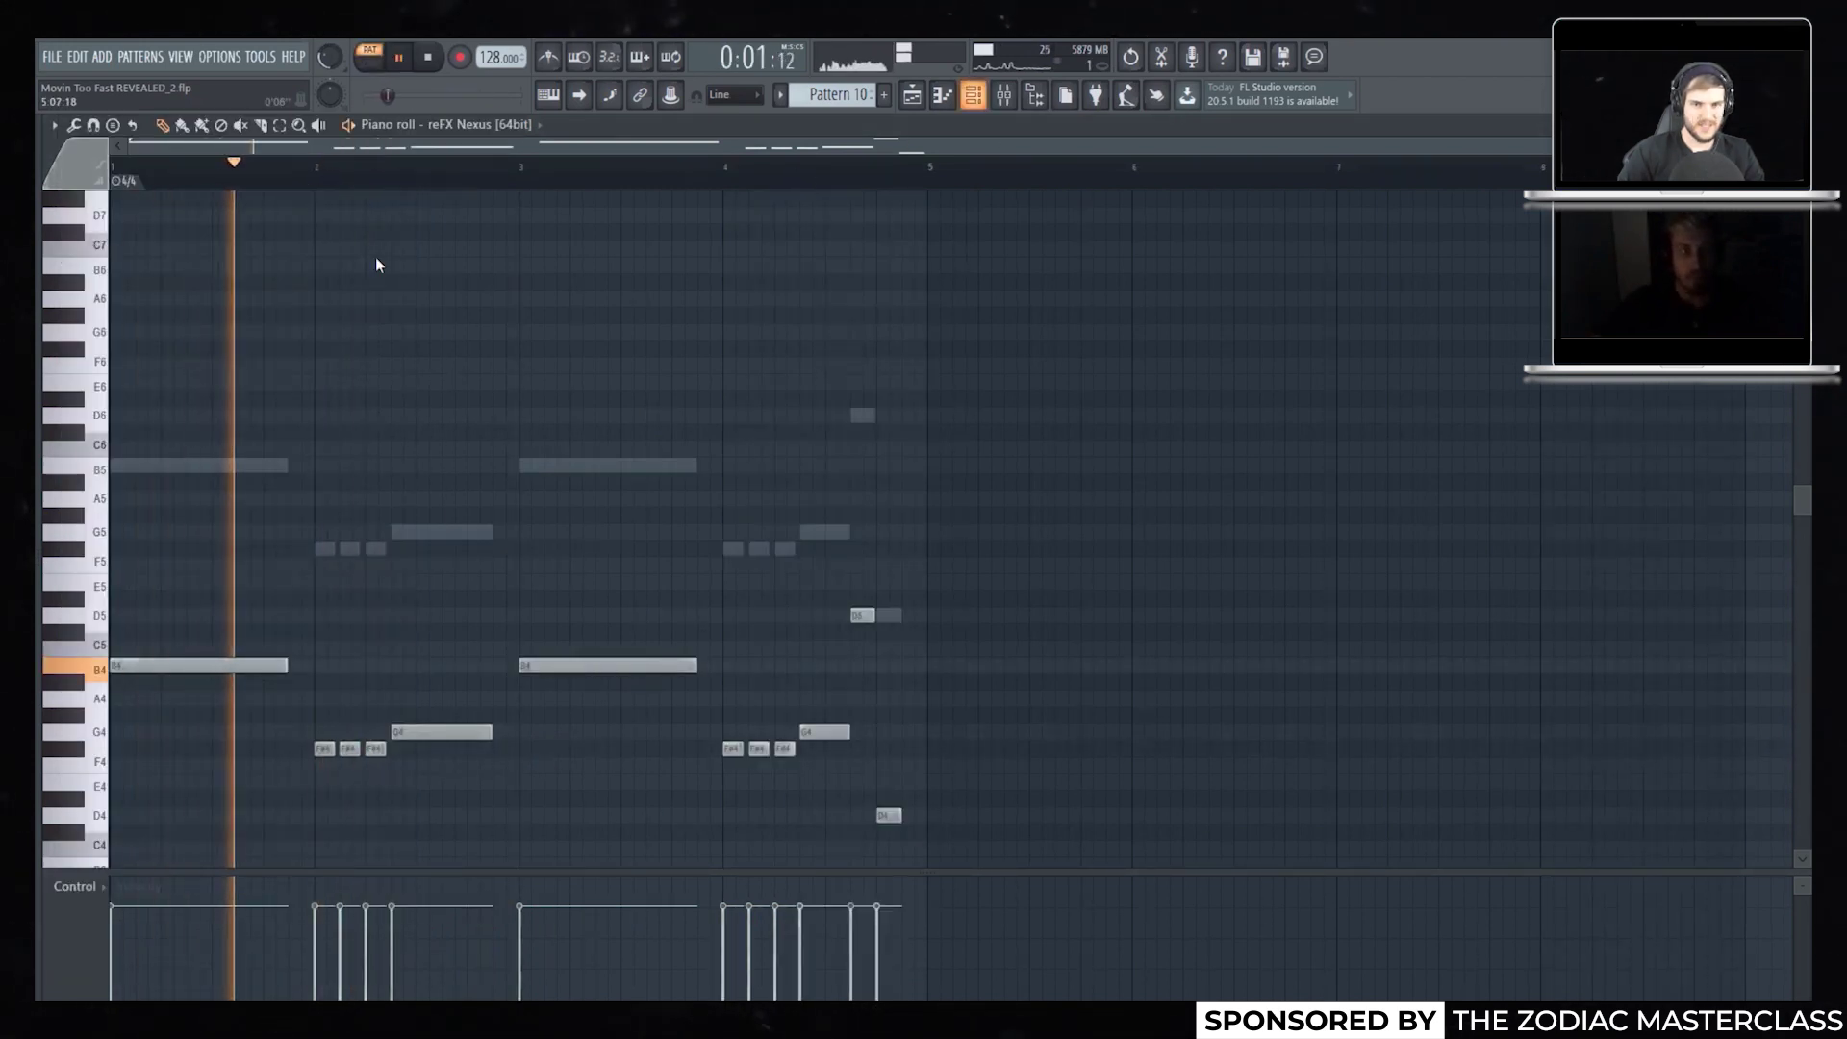
pyautogui.press('F6')
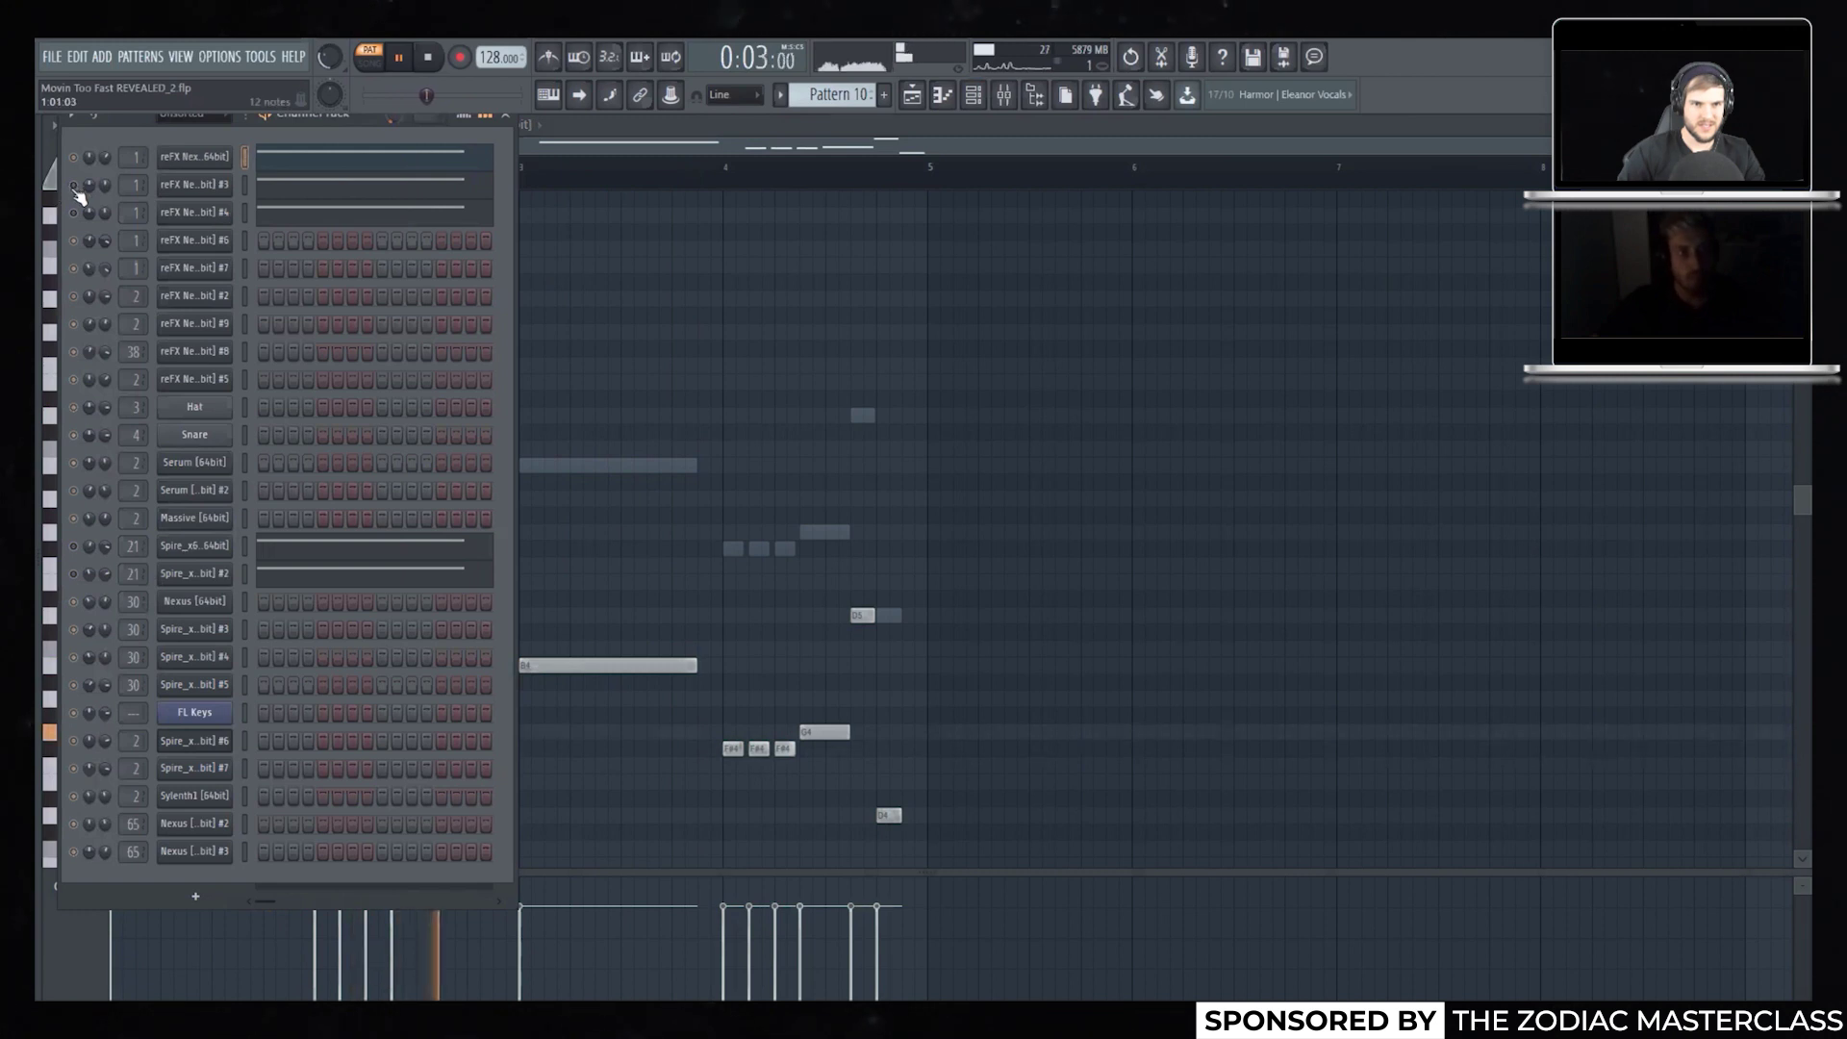
pyautogui.press('space')
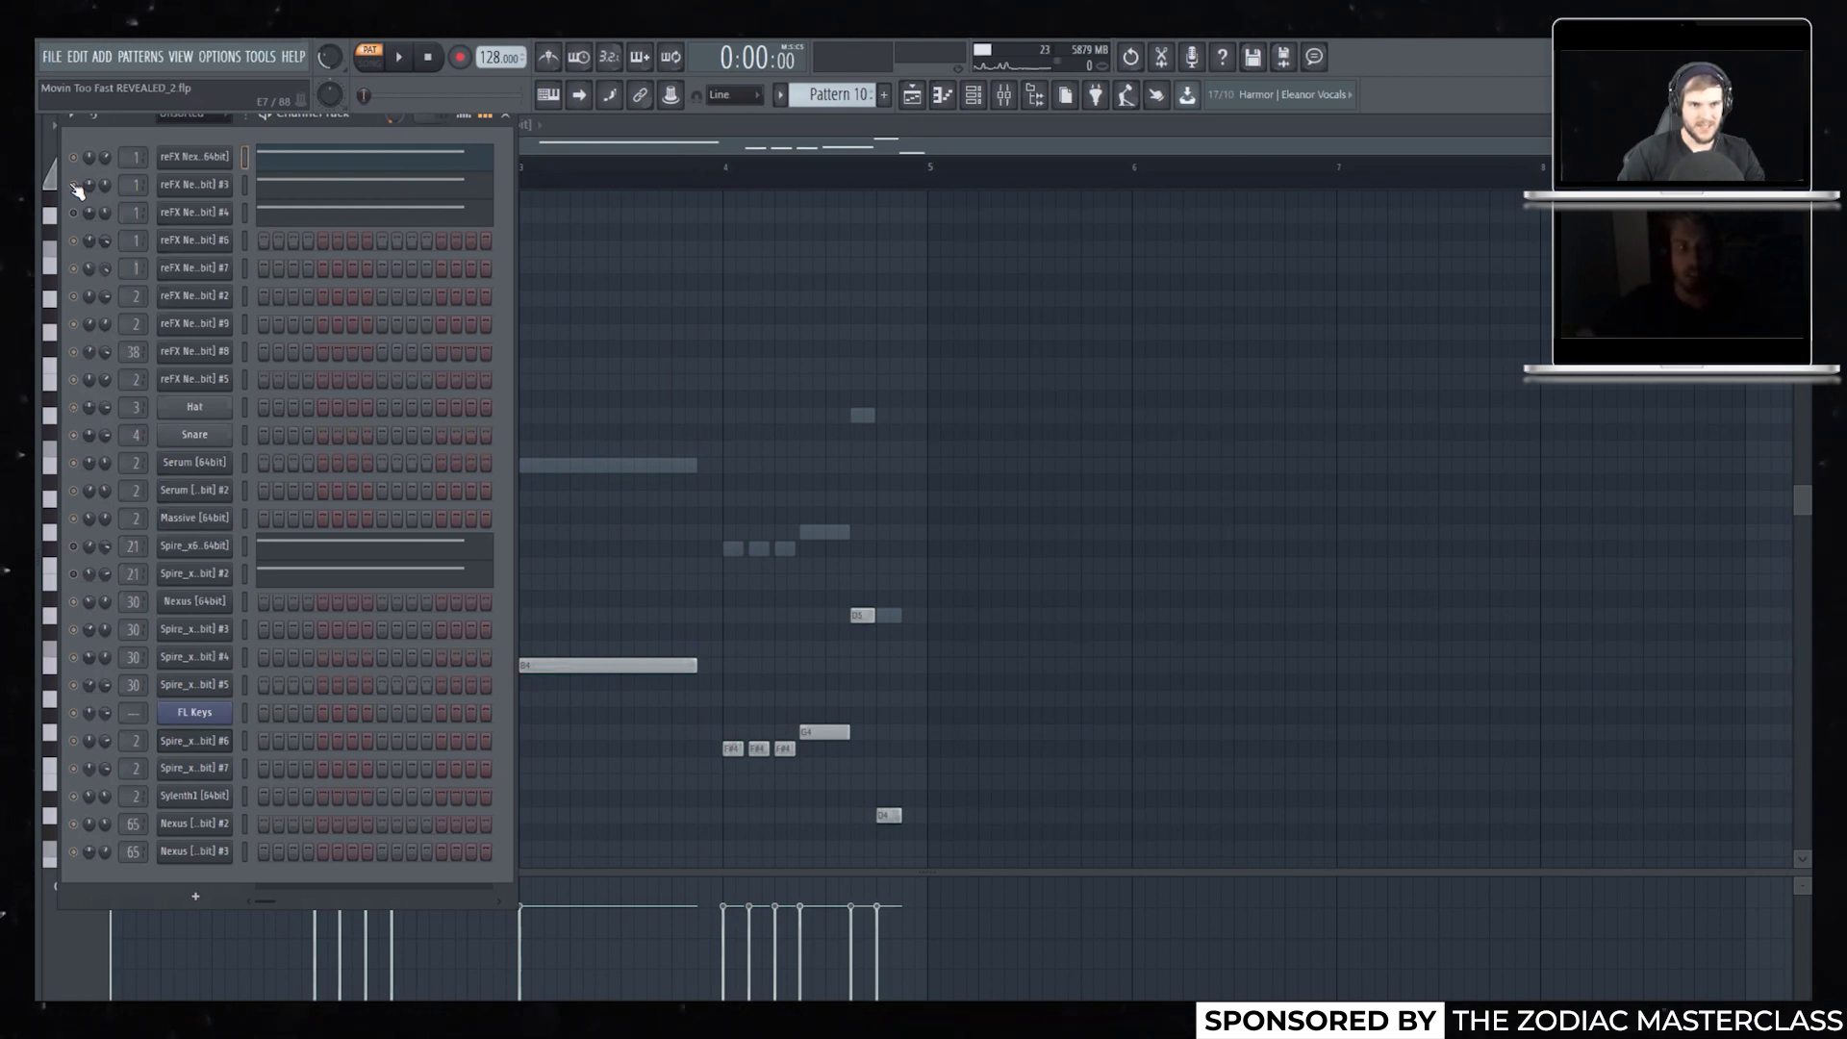
# Play Pattern 10 twice from its start to hear its stacked reFX Nexus and Spire channels
pyautogui.press('space')
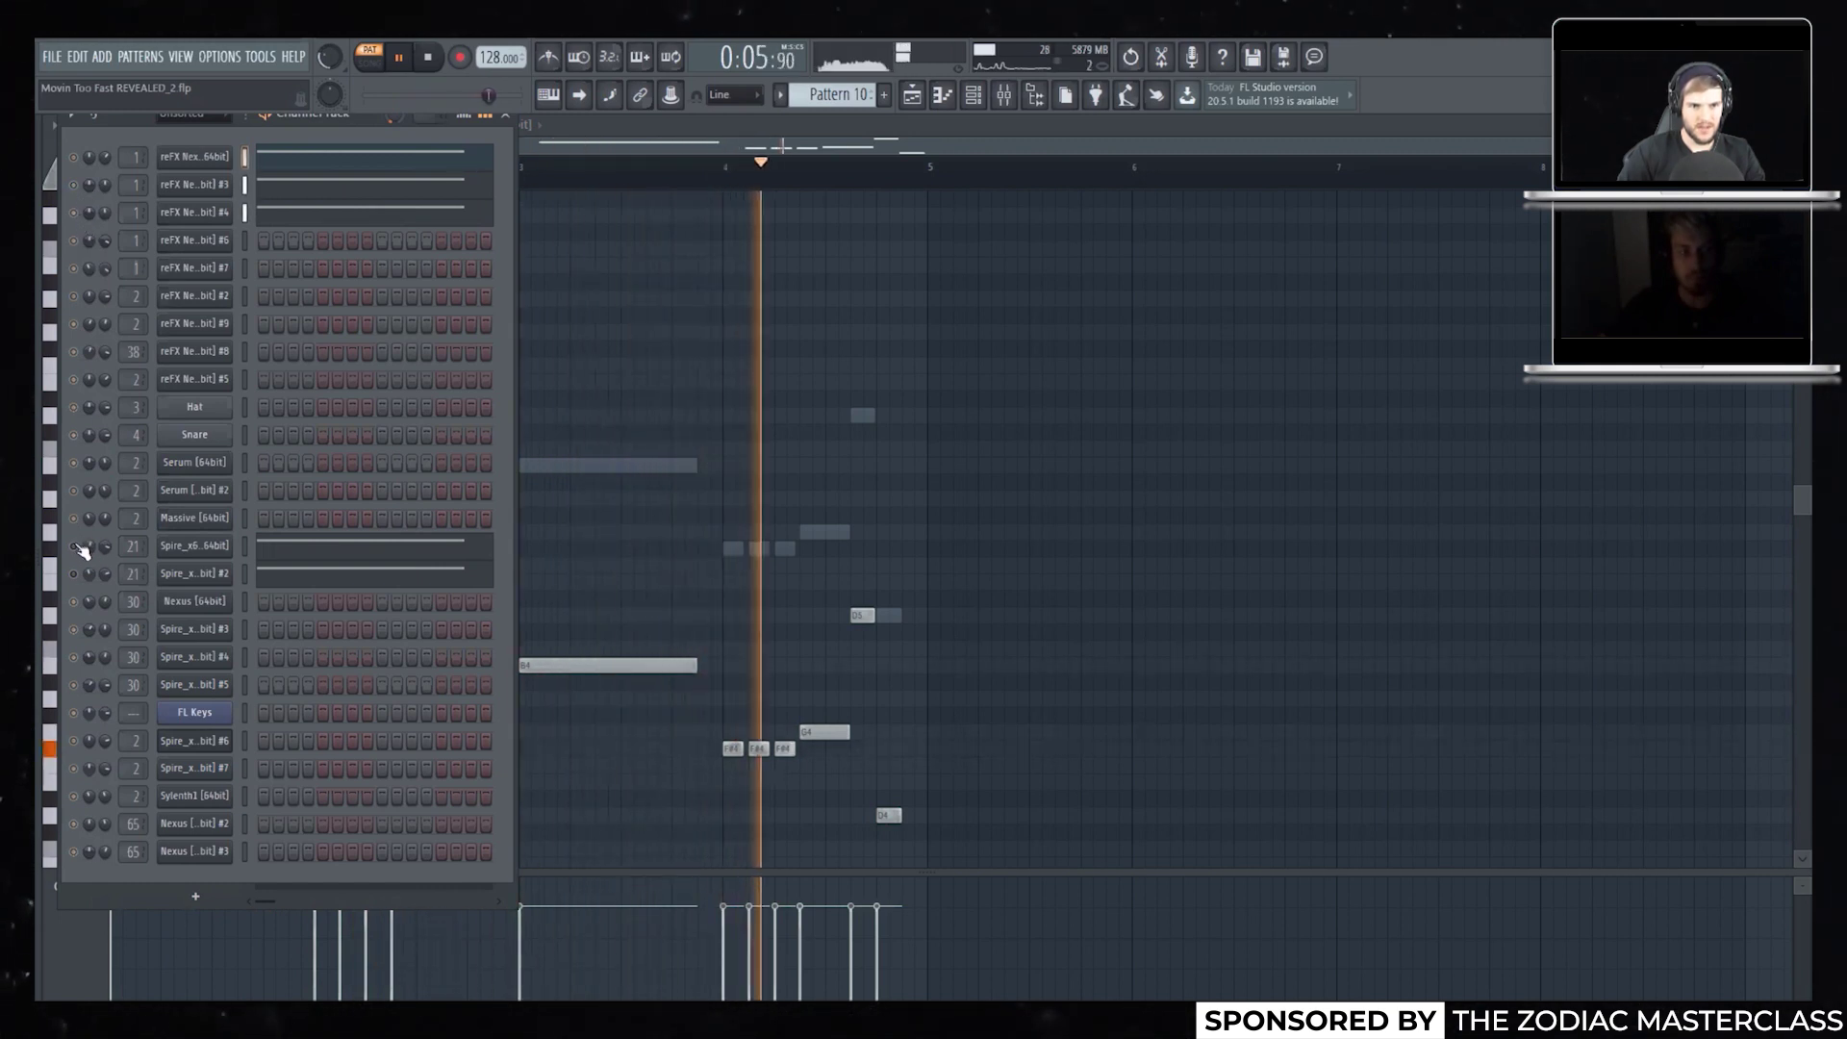
pyautogui.press('space')
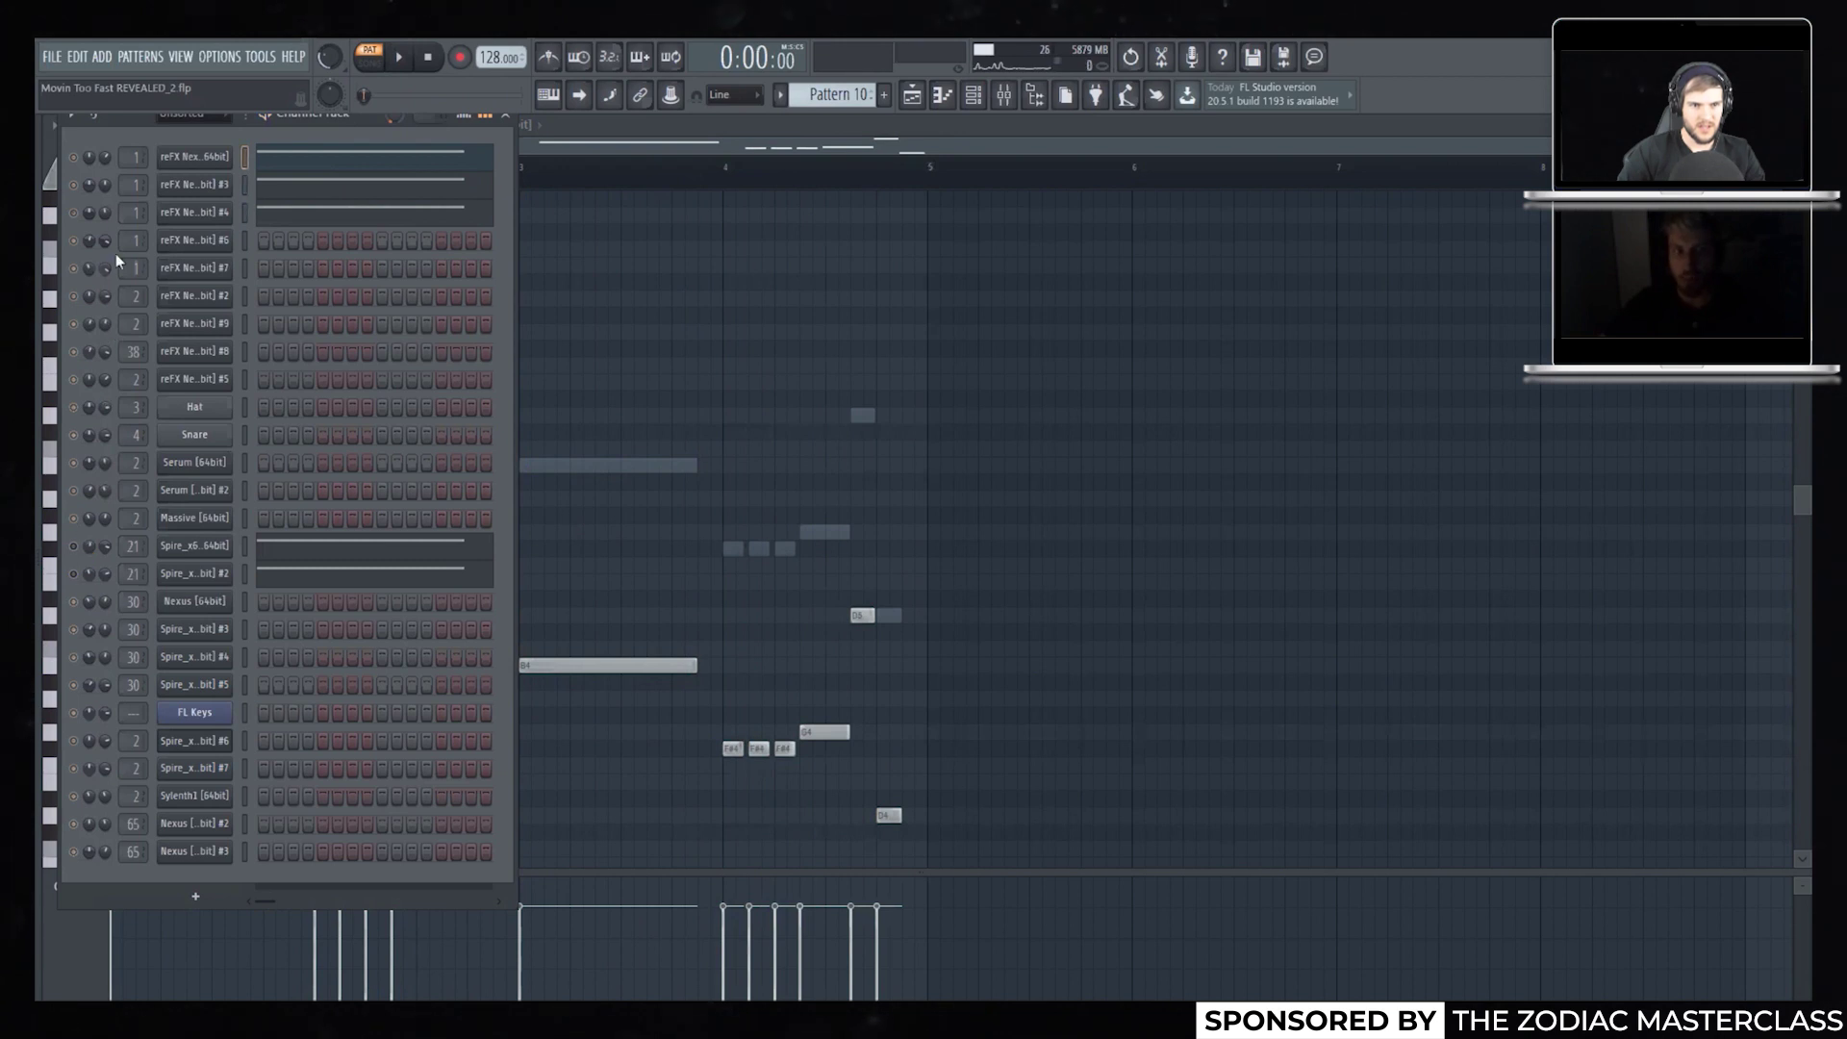
pyautogui.press('space')
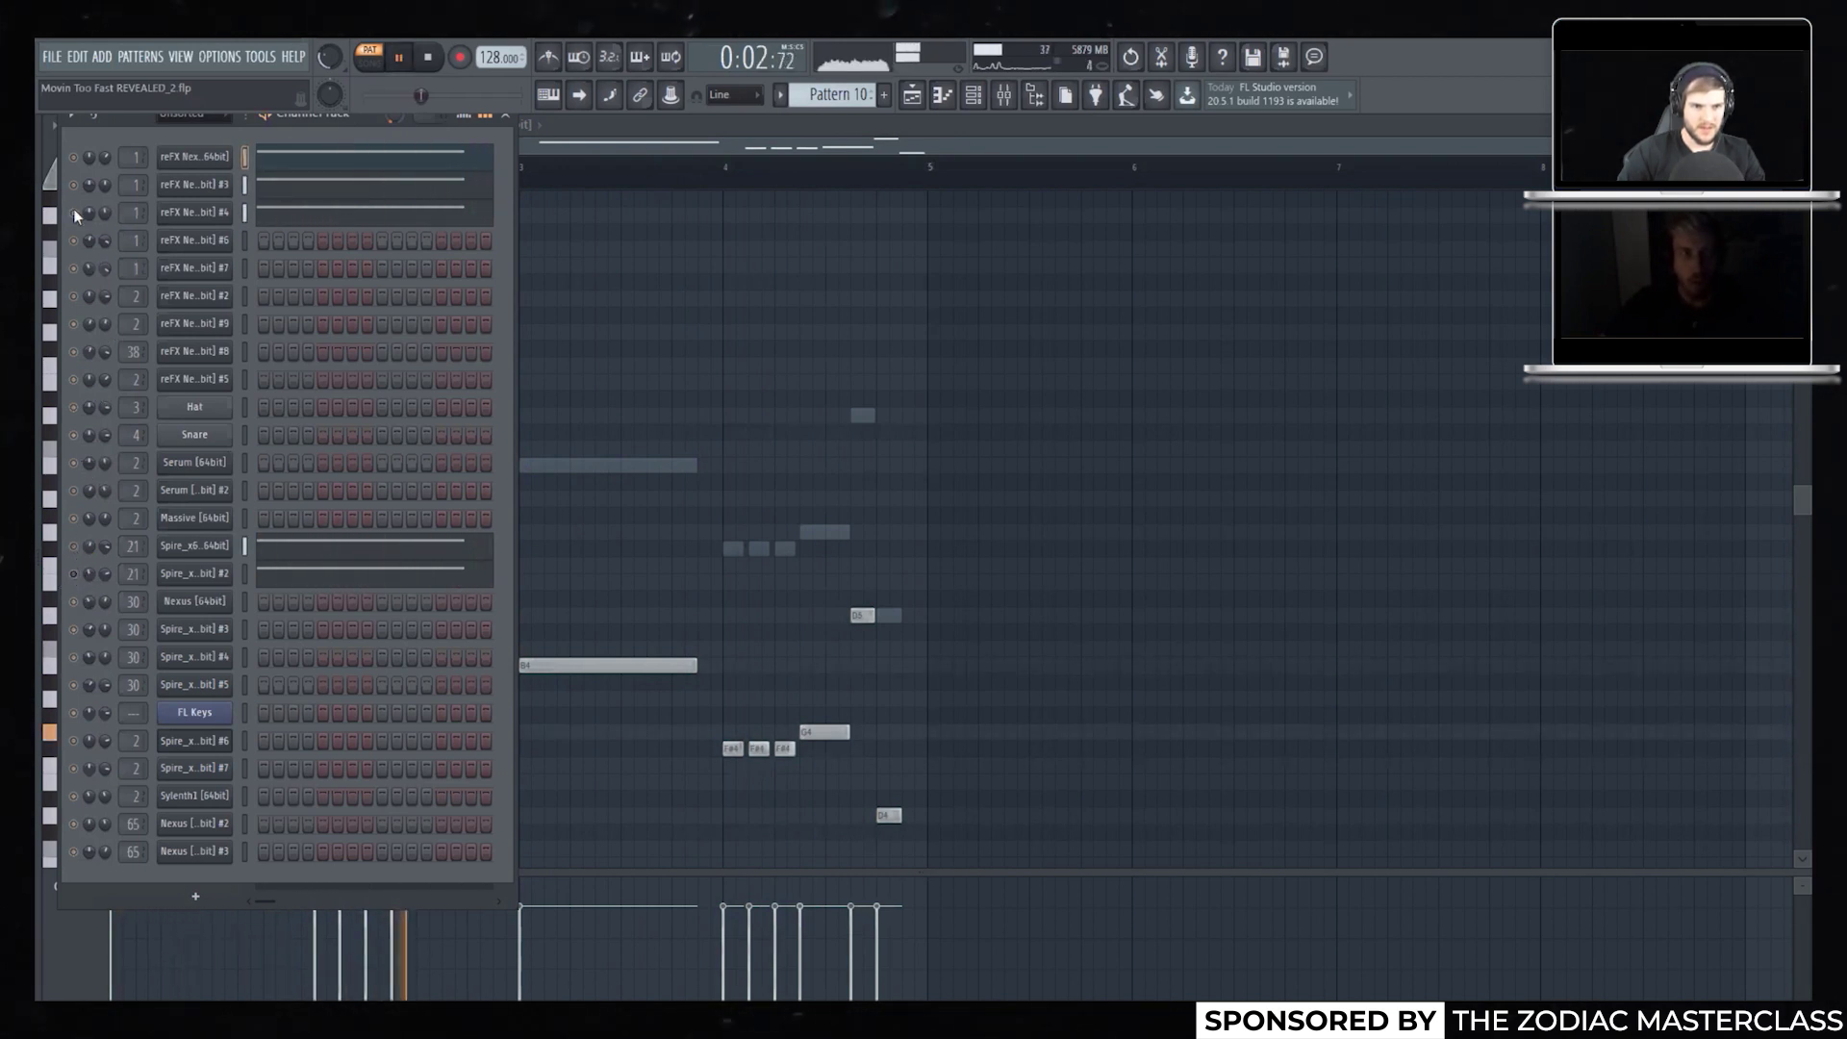
pyautogui.press('space')
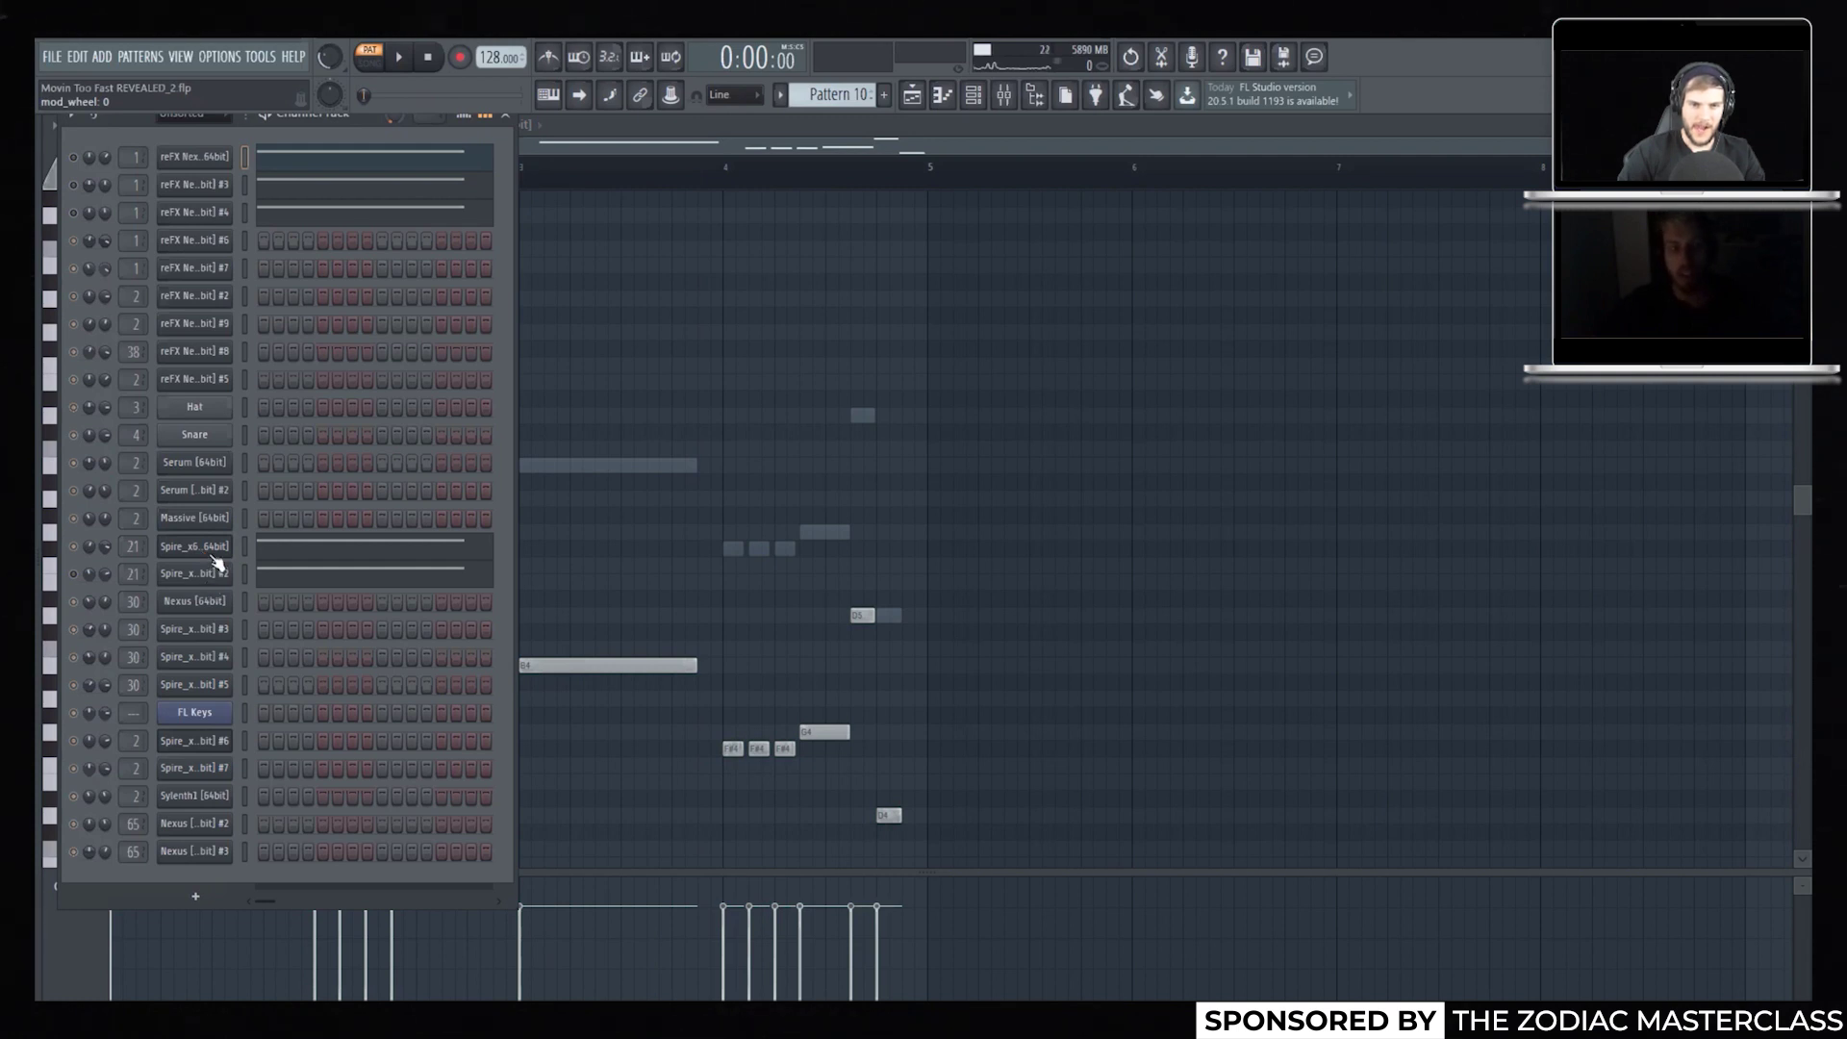
# Open the Spire and Spire #2 instruments and audition them in Pattern 10 together with the Nexus layers
pyautogui.click(74, 574)
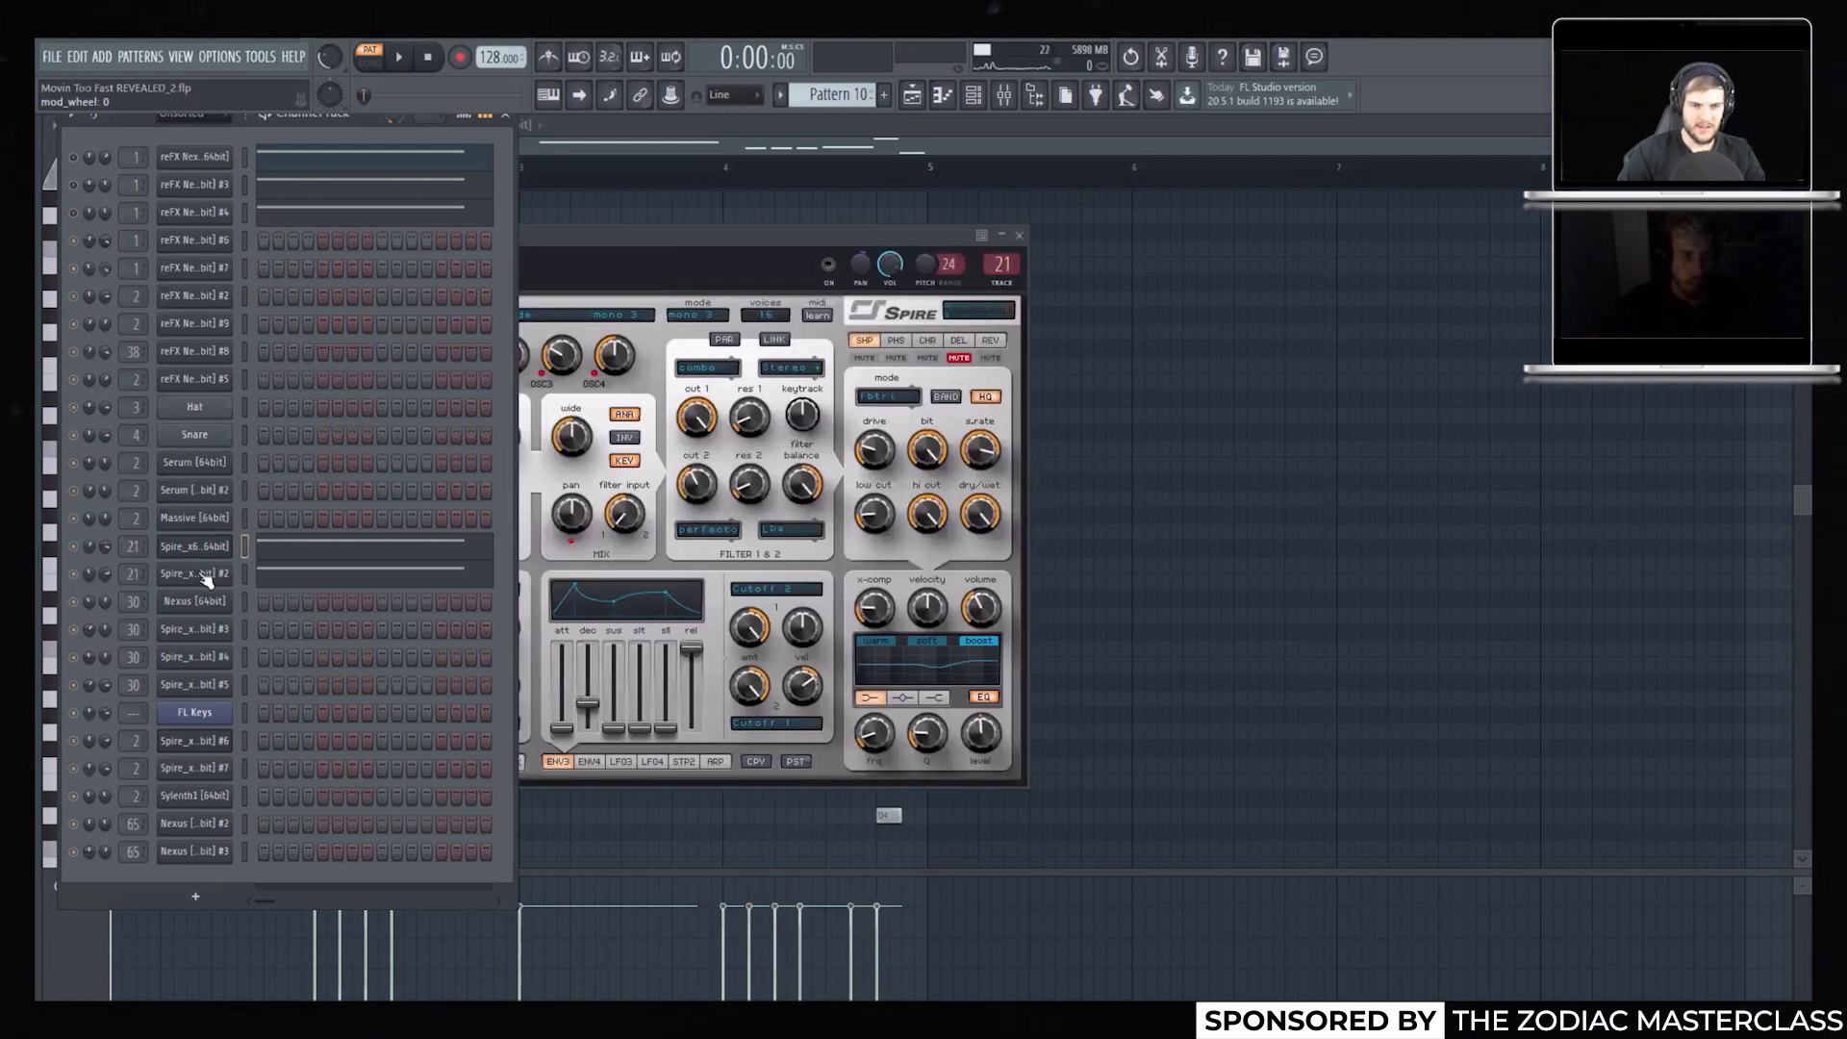
pyautogui.press('space')
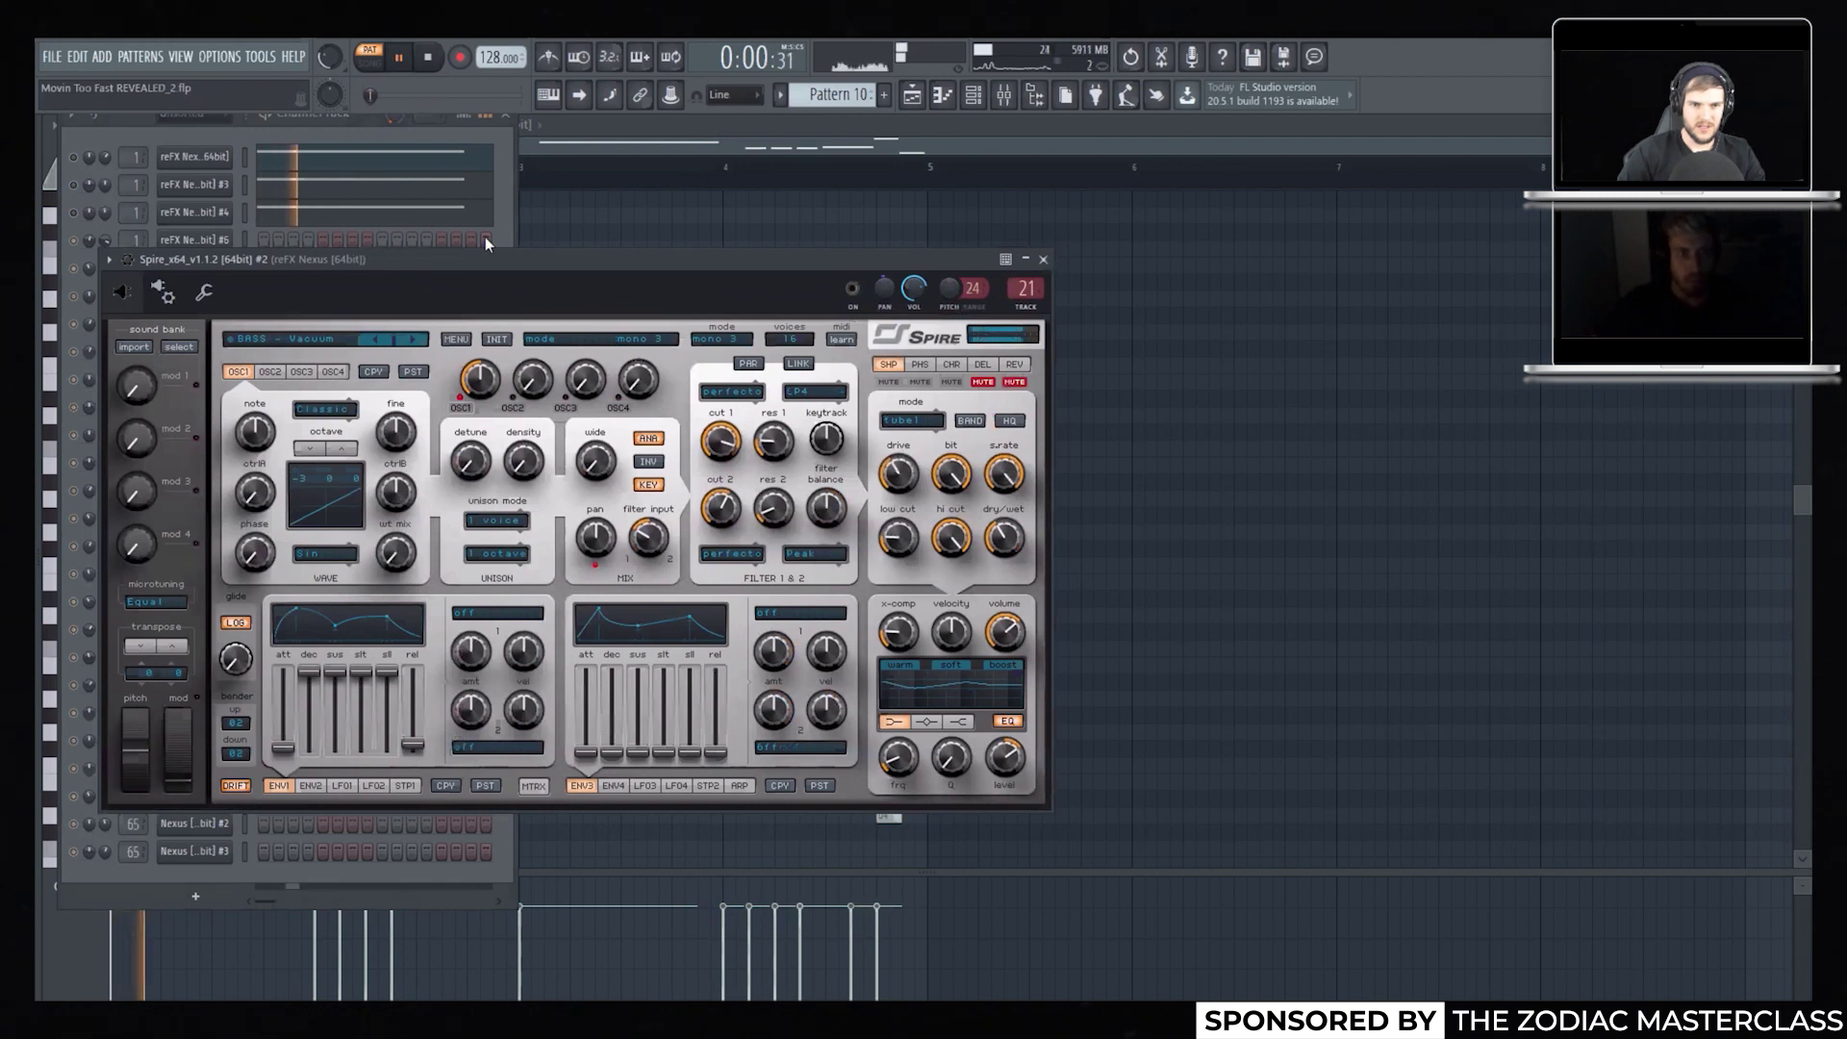
pyautogui.click(504, 204)
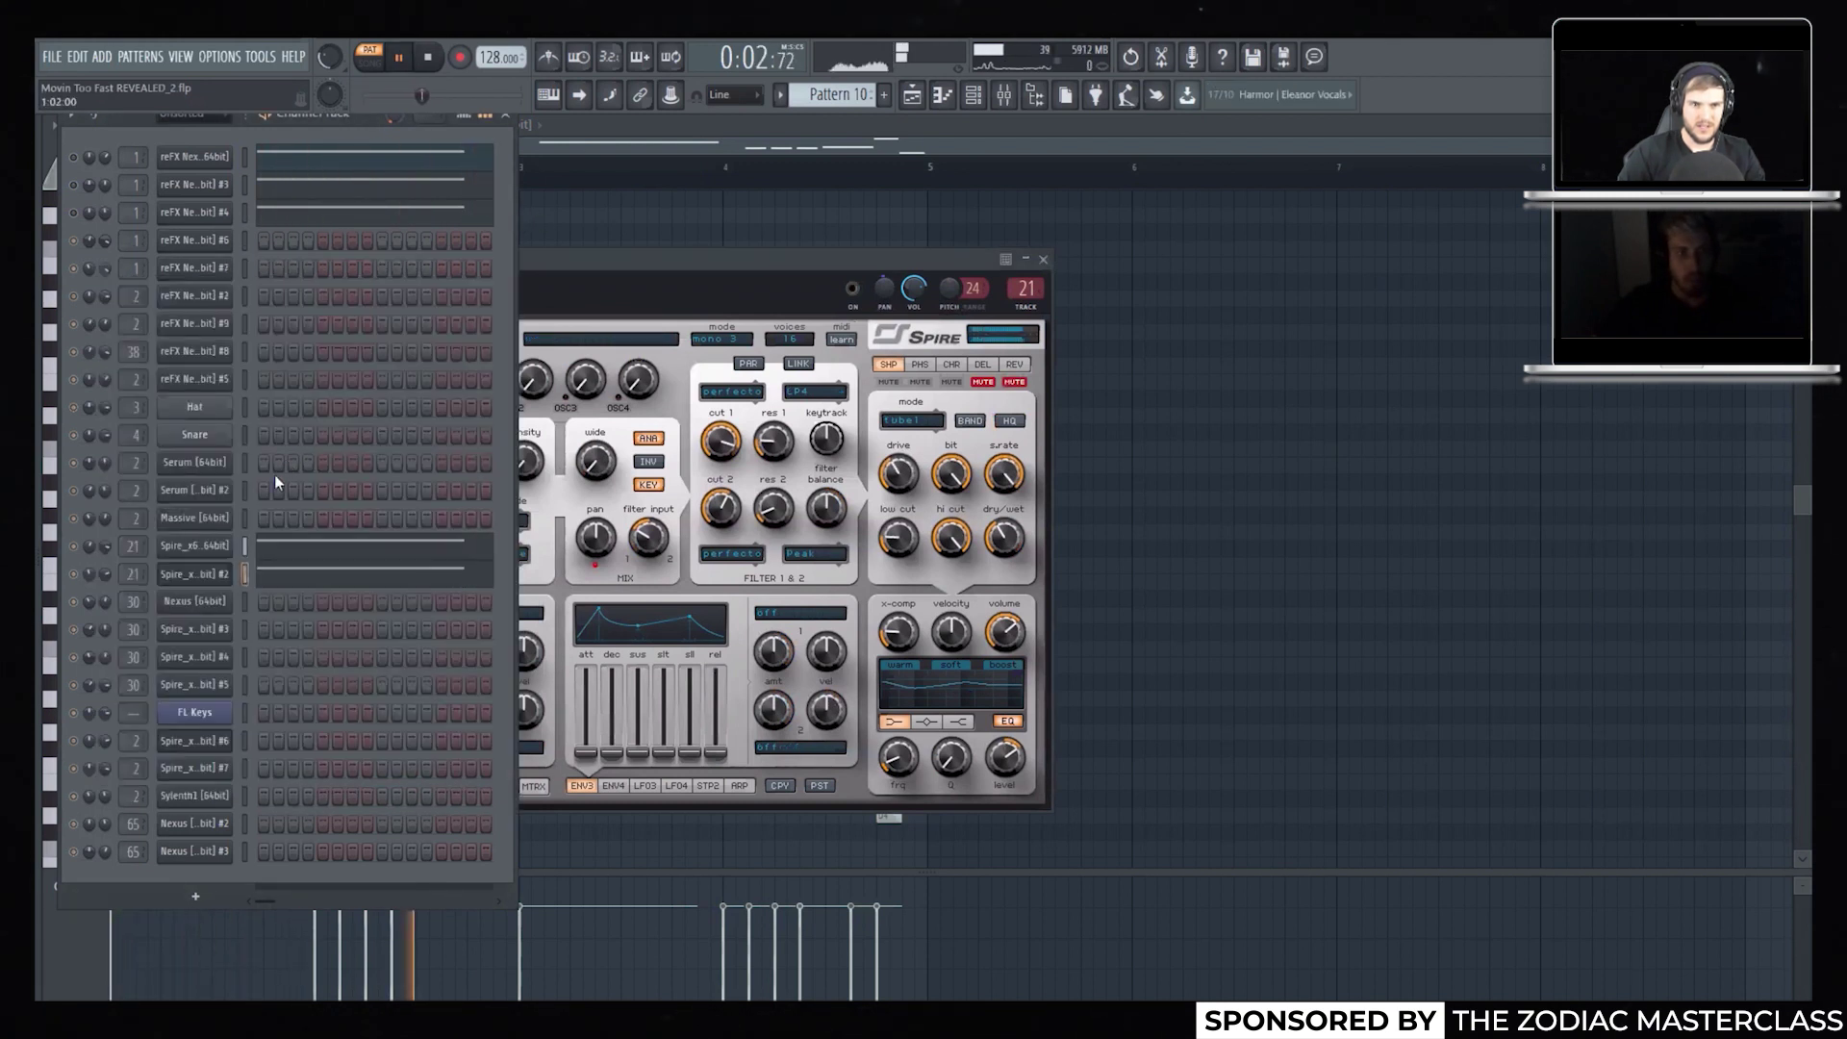
pyautogui.press('space')
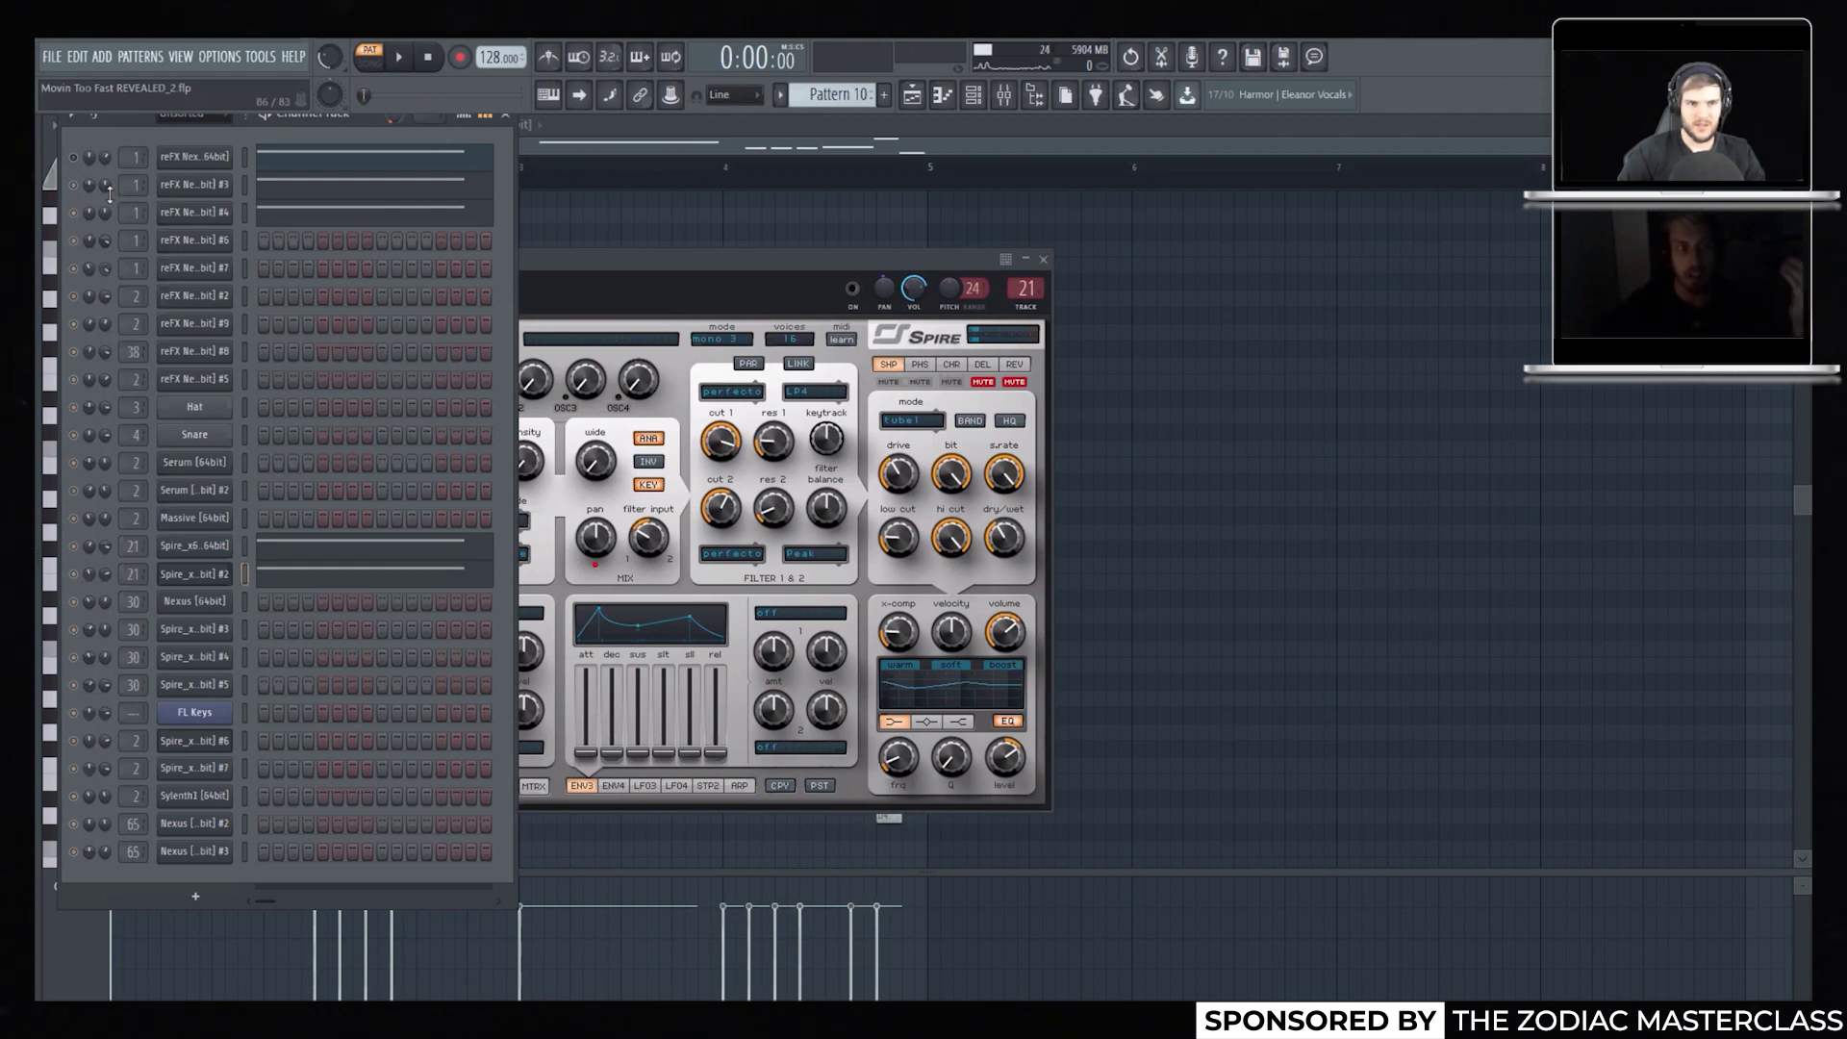
pyautogui.press('space')
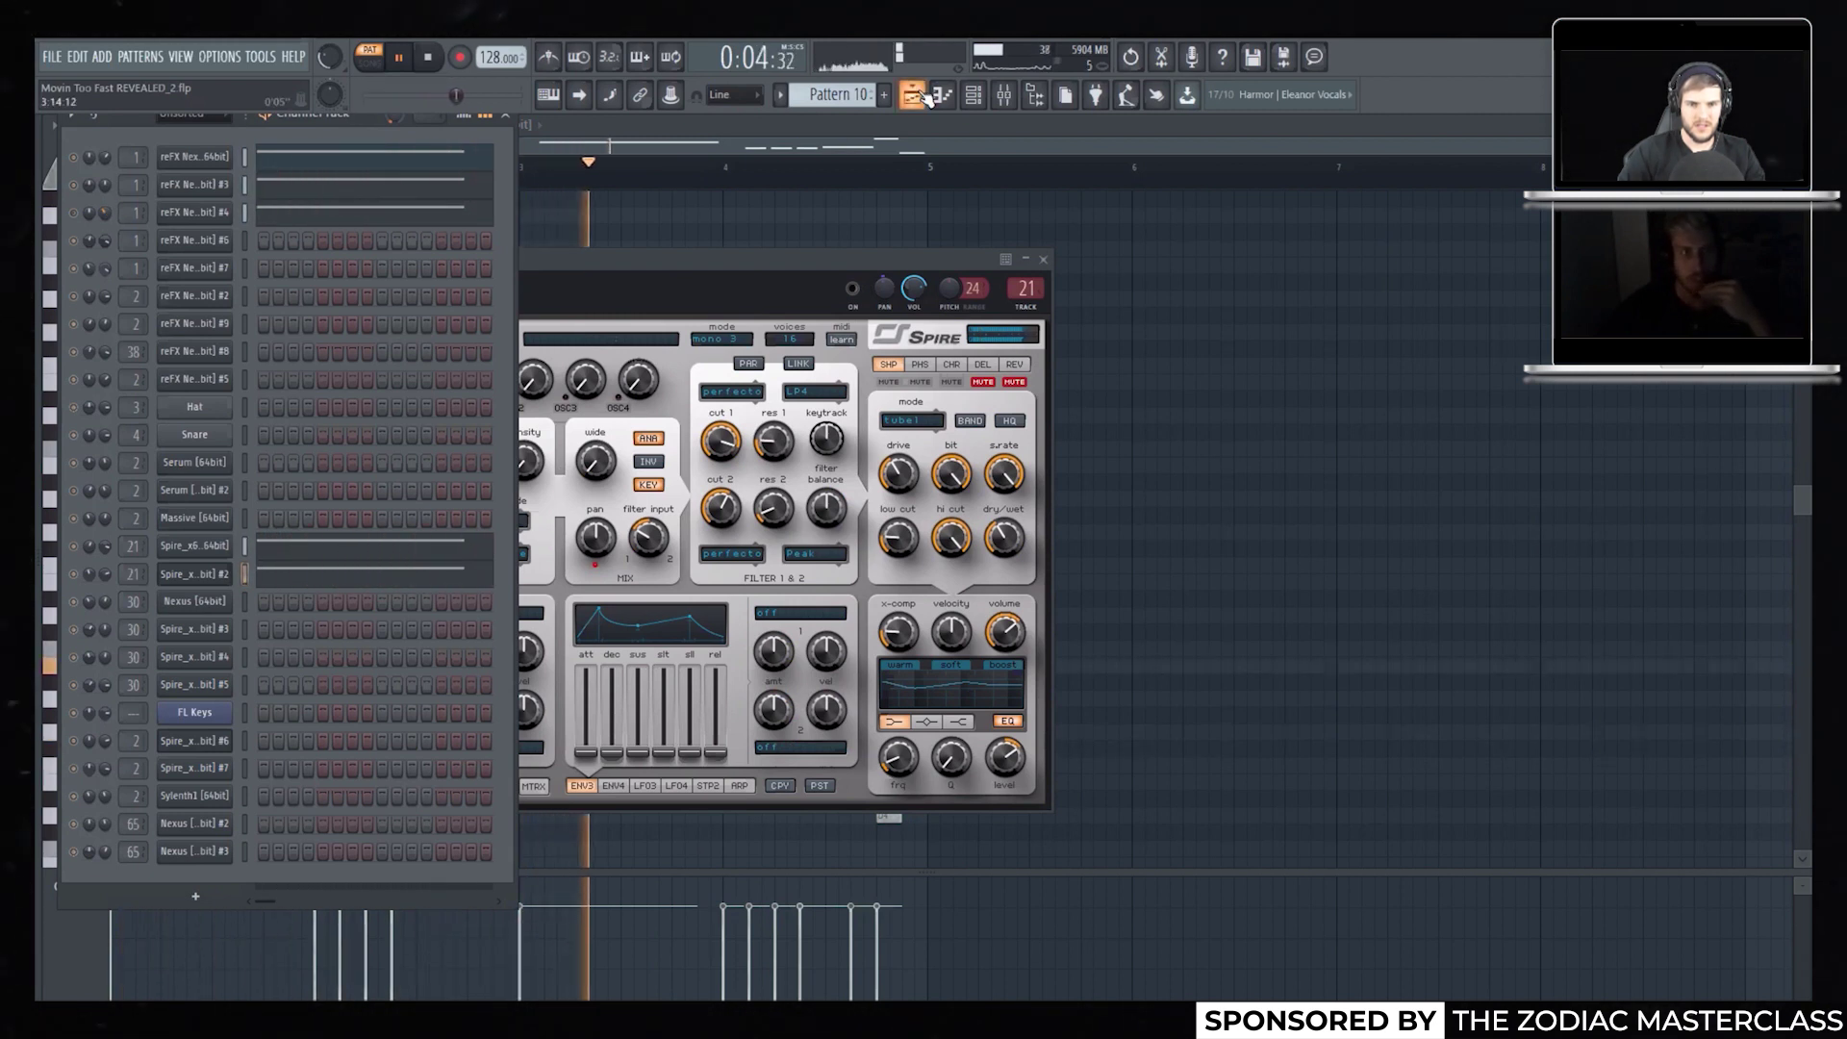
pyautogui.press('space')
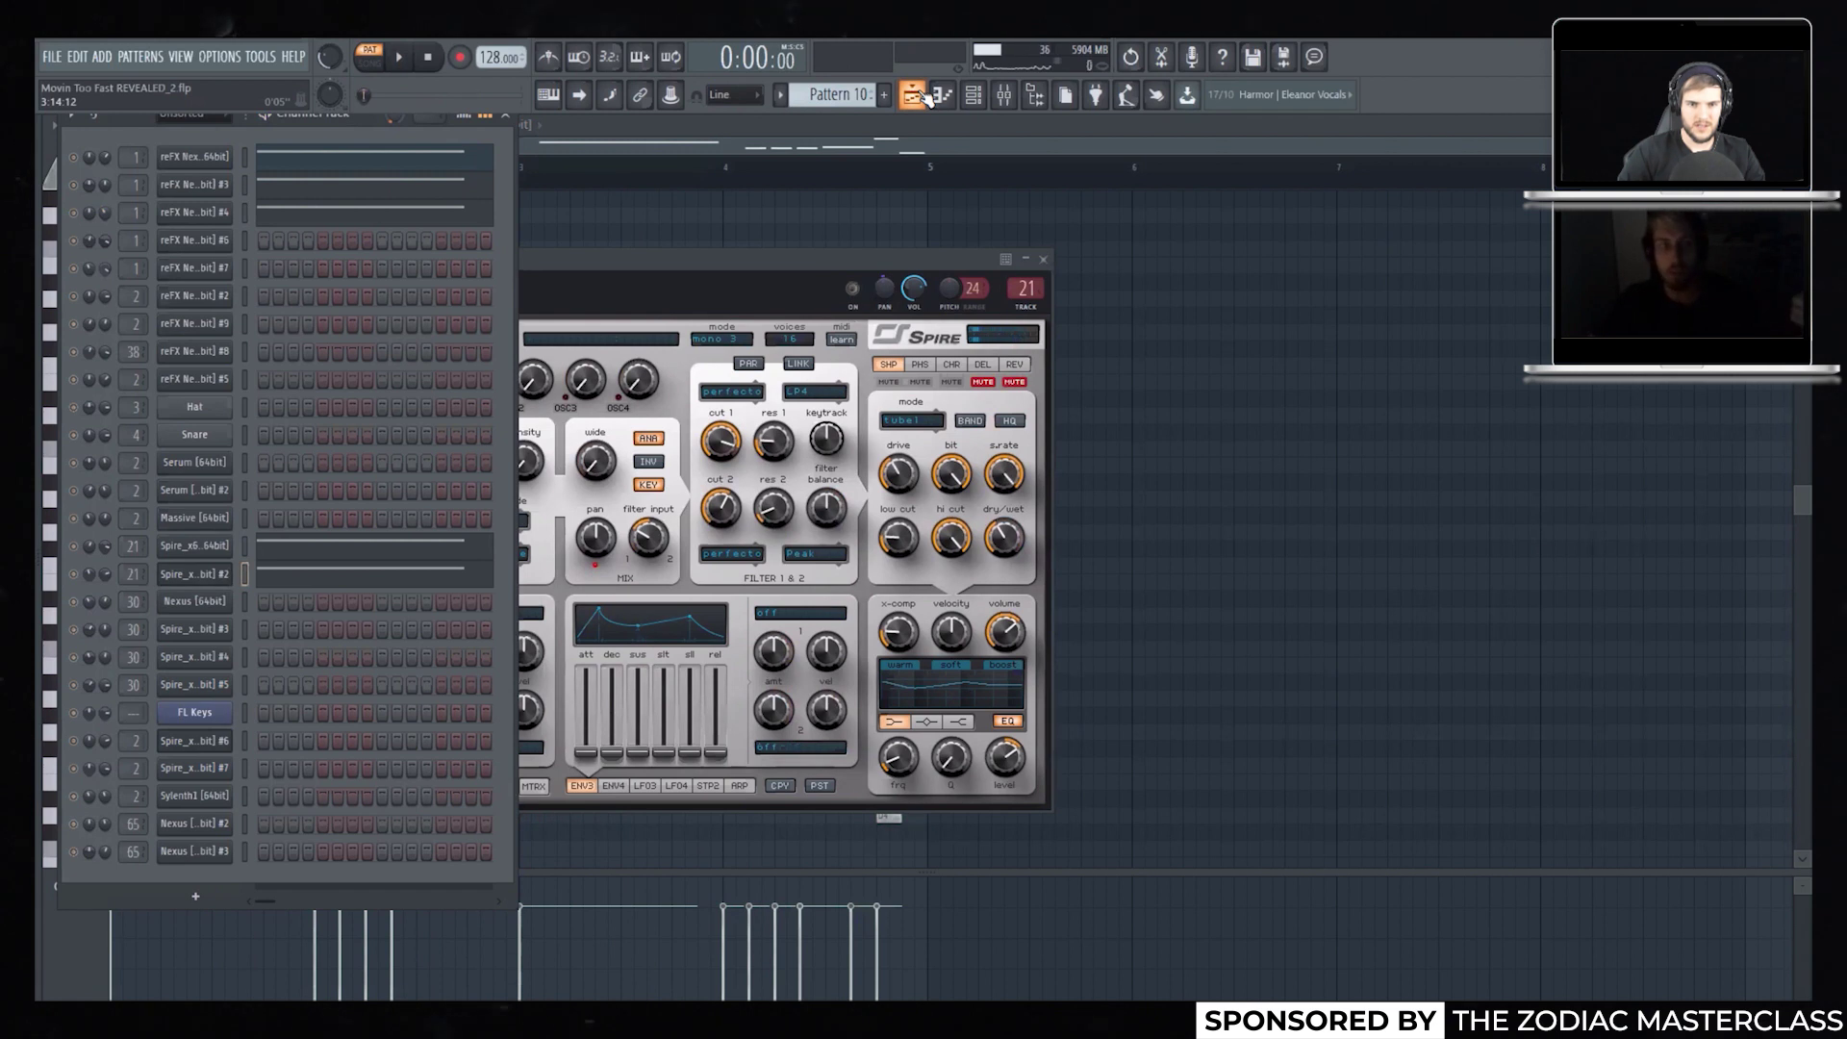
# Return to the playlist arrangement and play the soloed Track 1 from bar 43
pyautogui.click(895, 163)
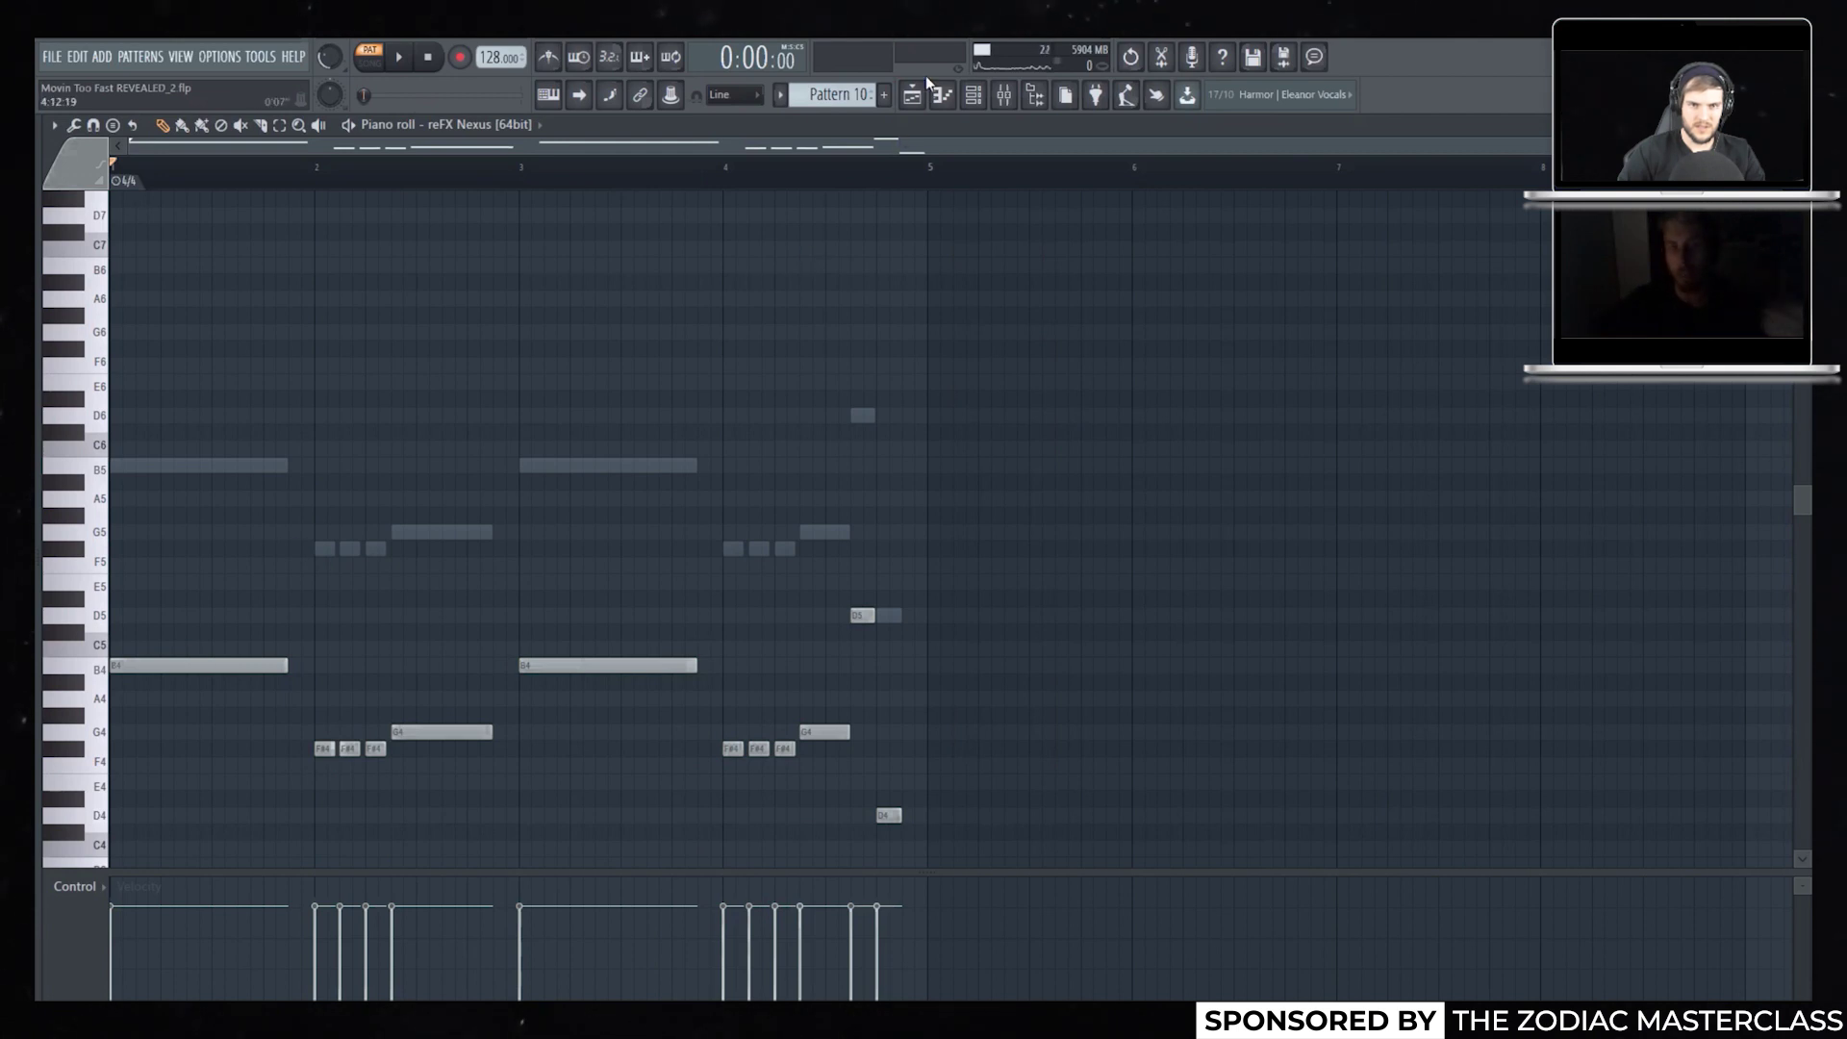
pyautogui.press('F5')
pyautogui.click(408, 167)
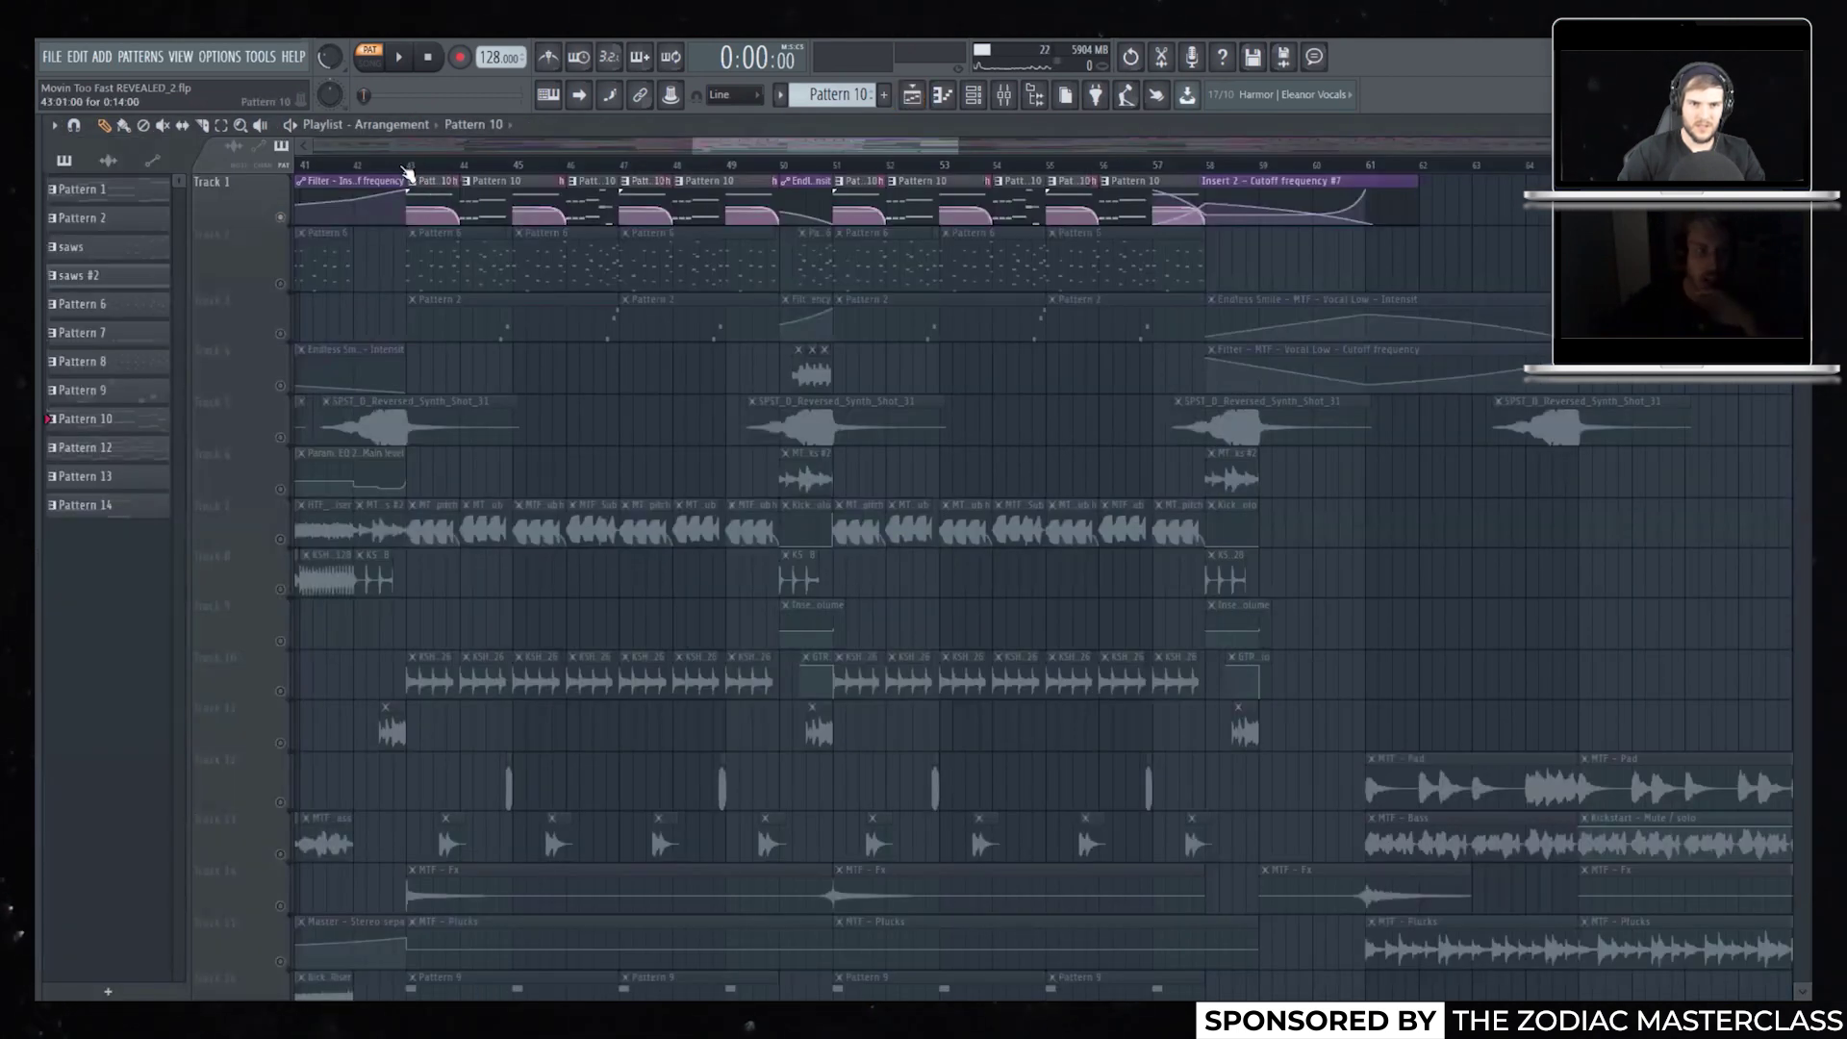
pyautogui.press('space')
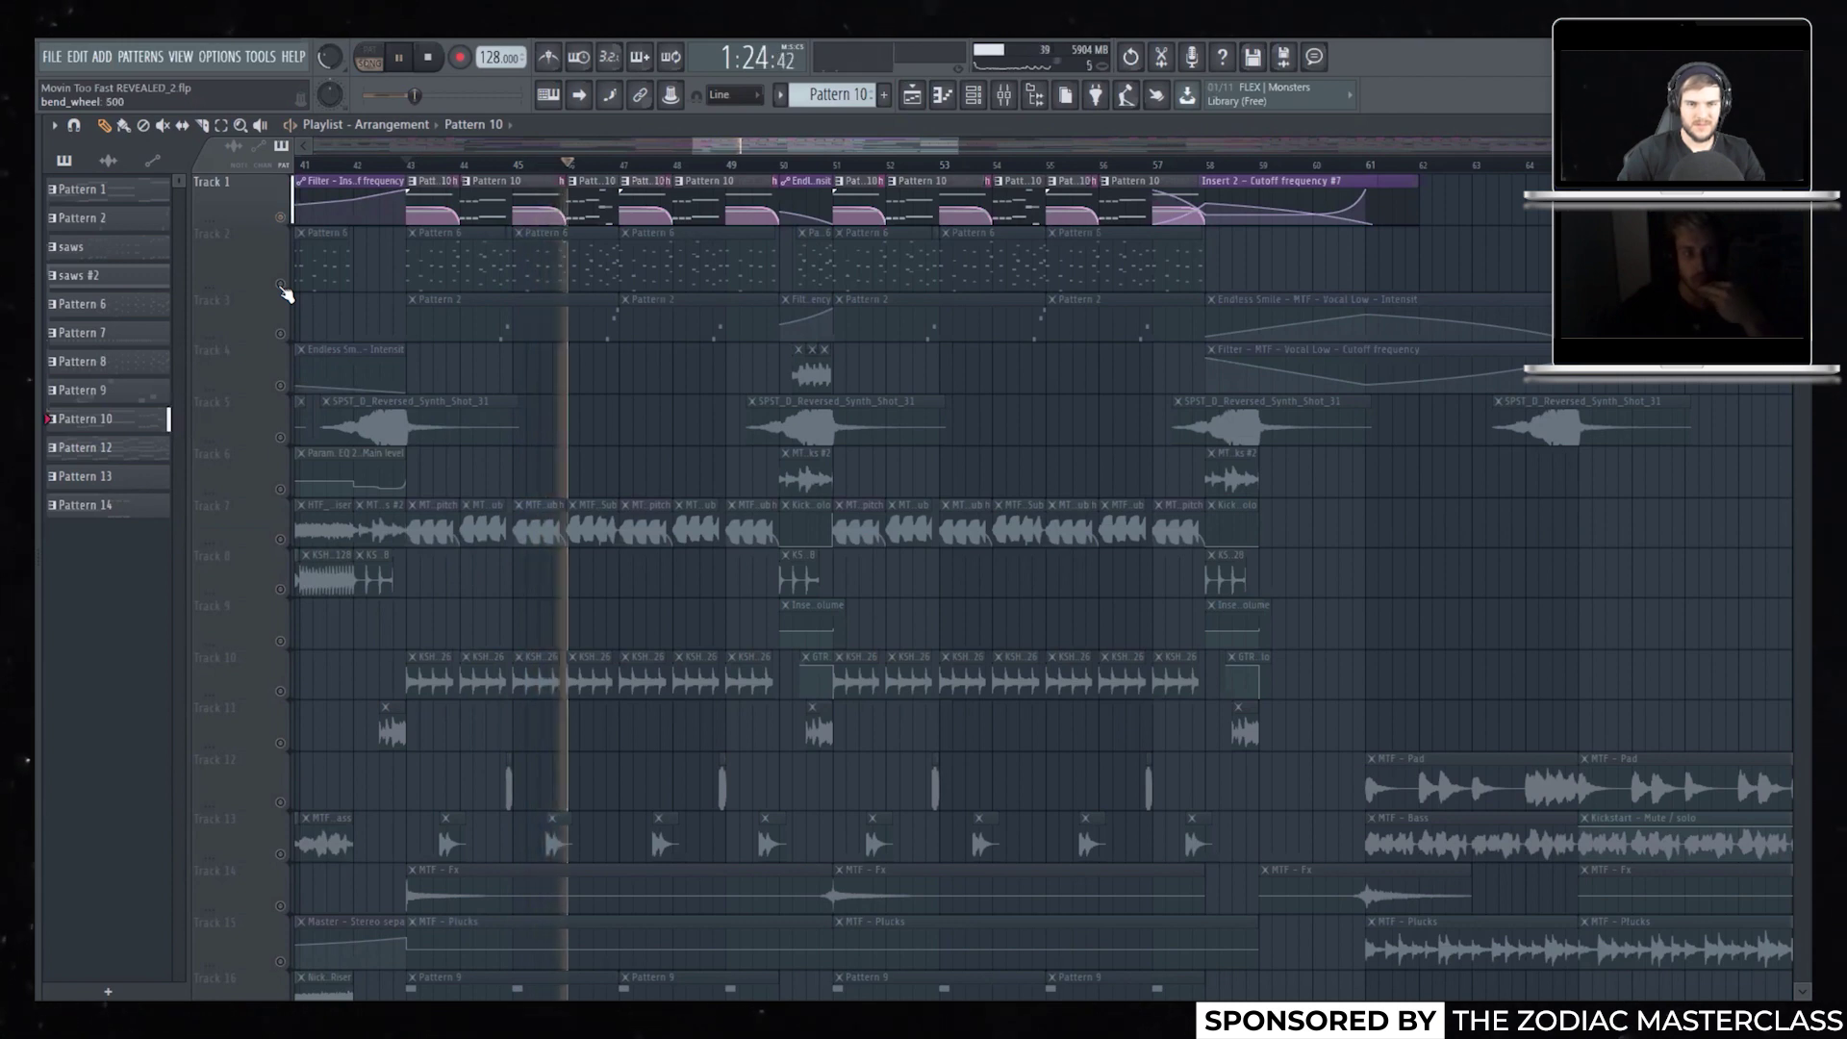
pyautogui.press('space')
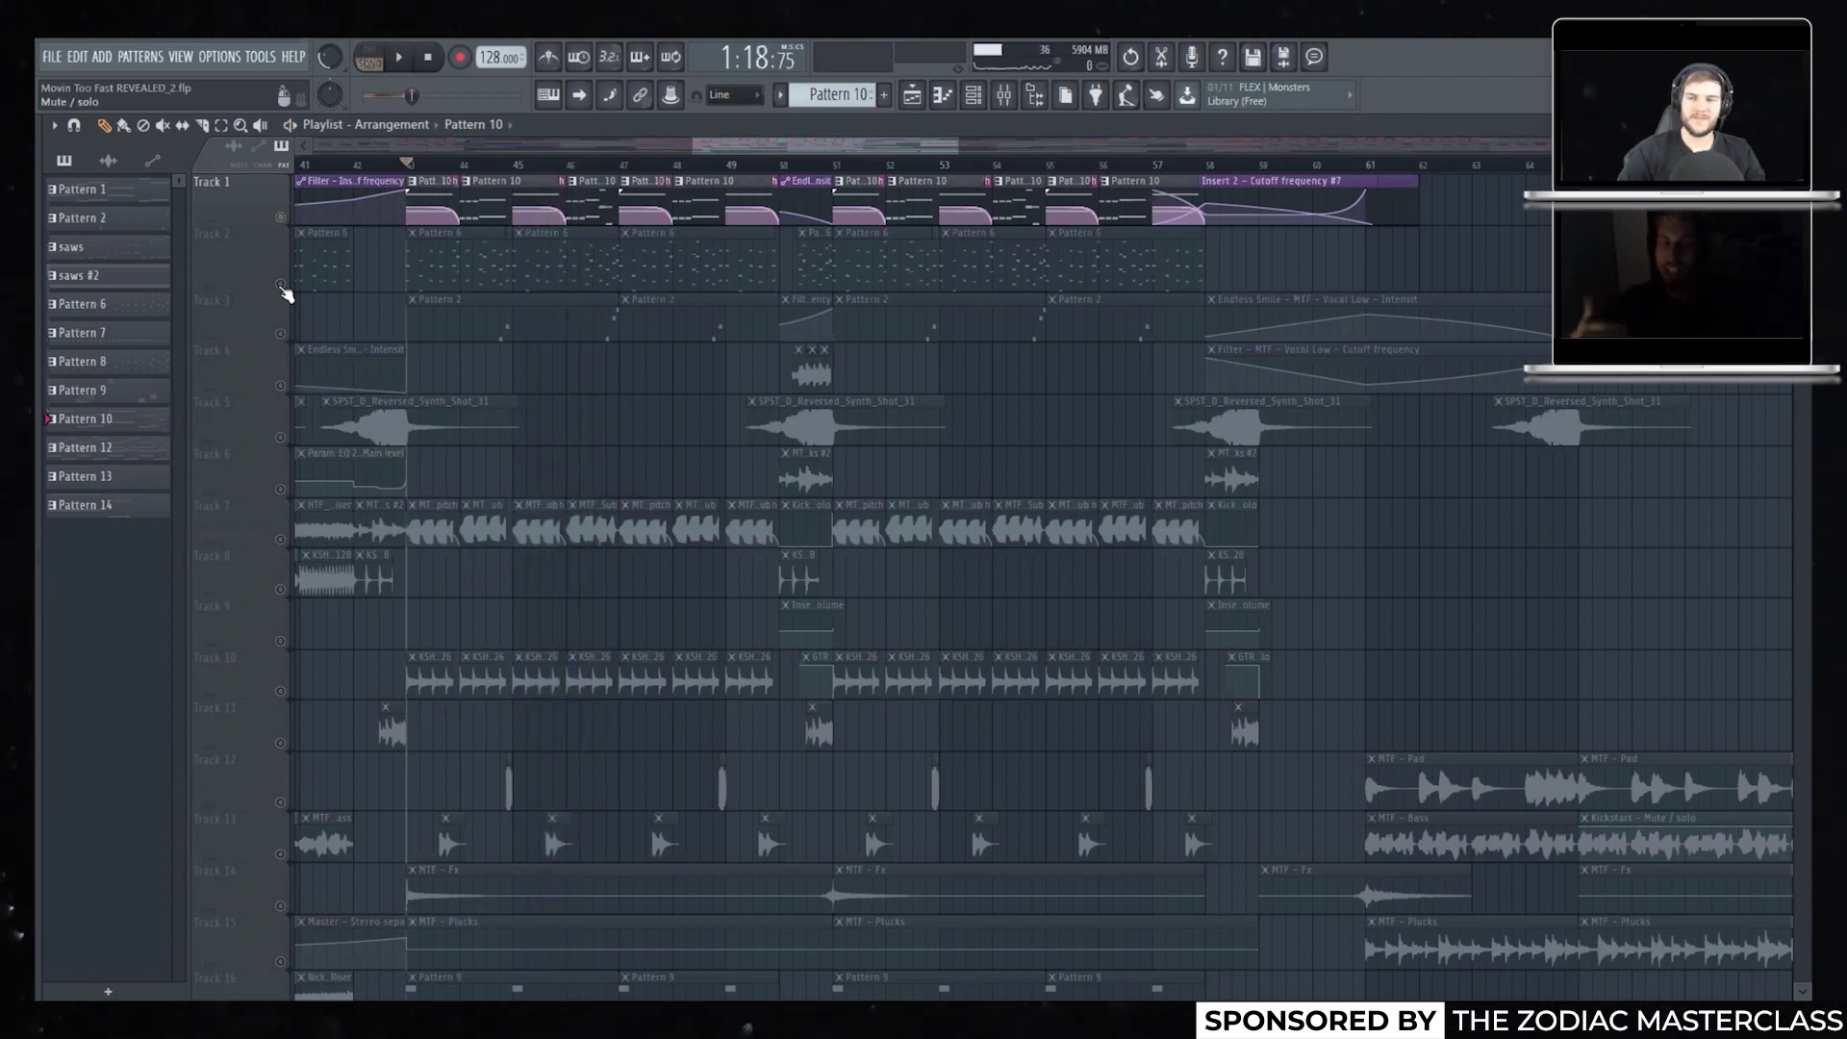
# Unmute Tracks 2 and 7 and listen to them together with Track 1 from bar 43
pyautogui.click(281, 286)
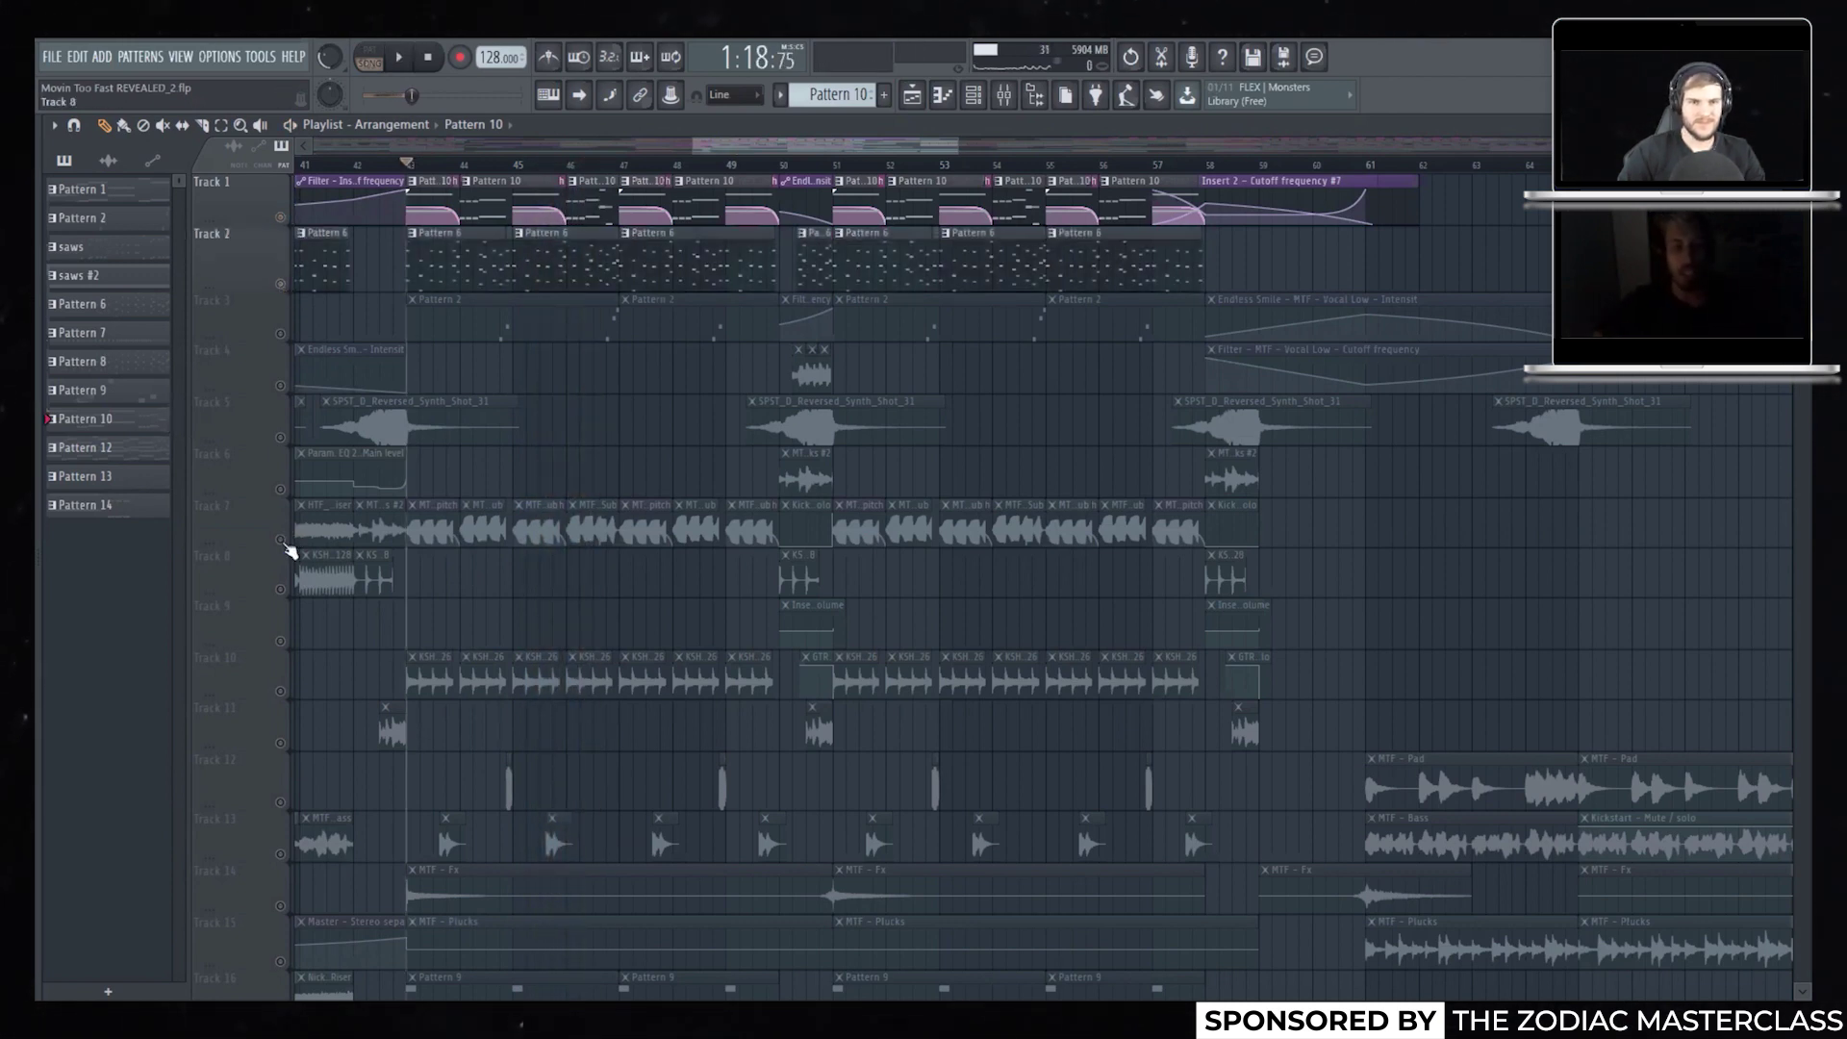
pyautogui.click(281, 539)
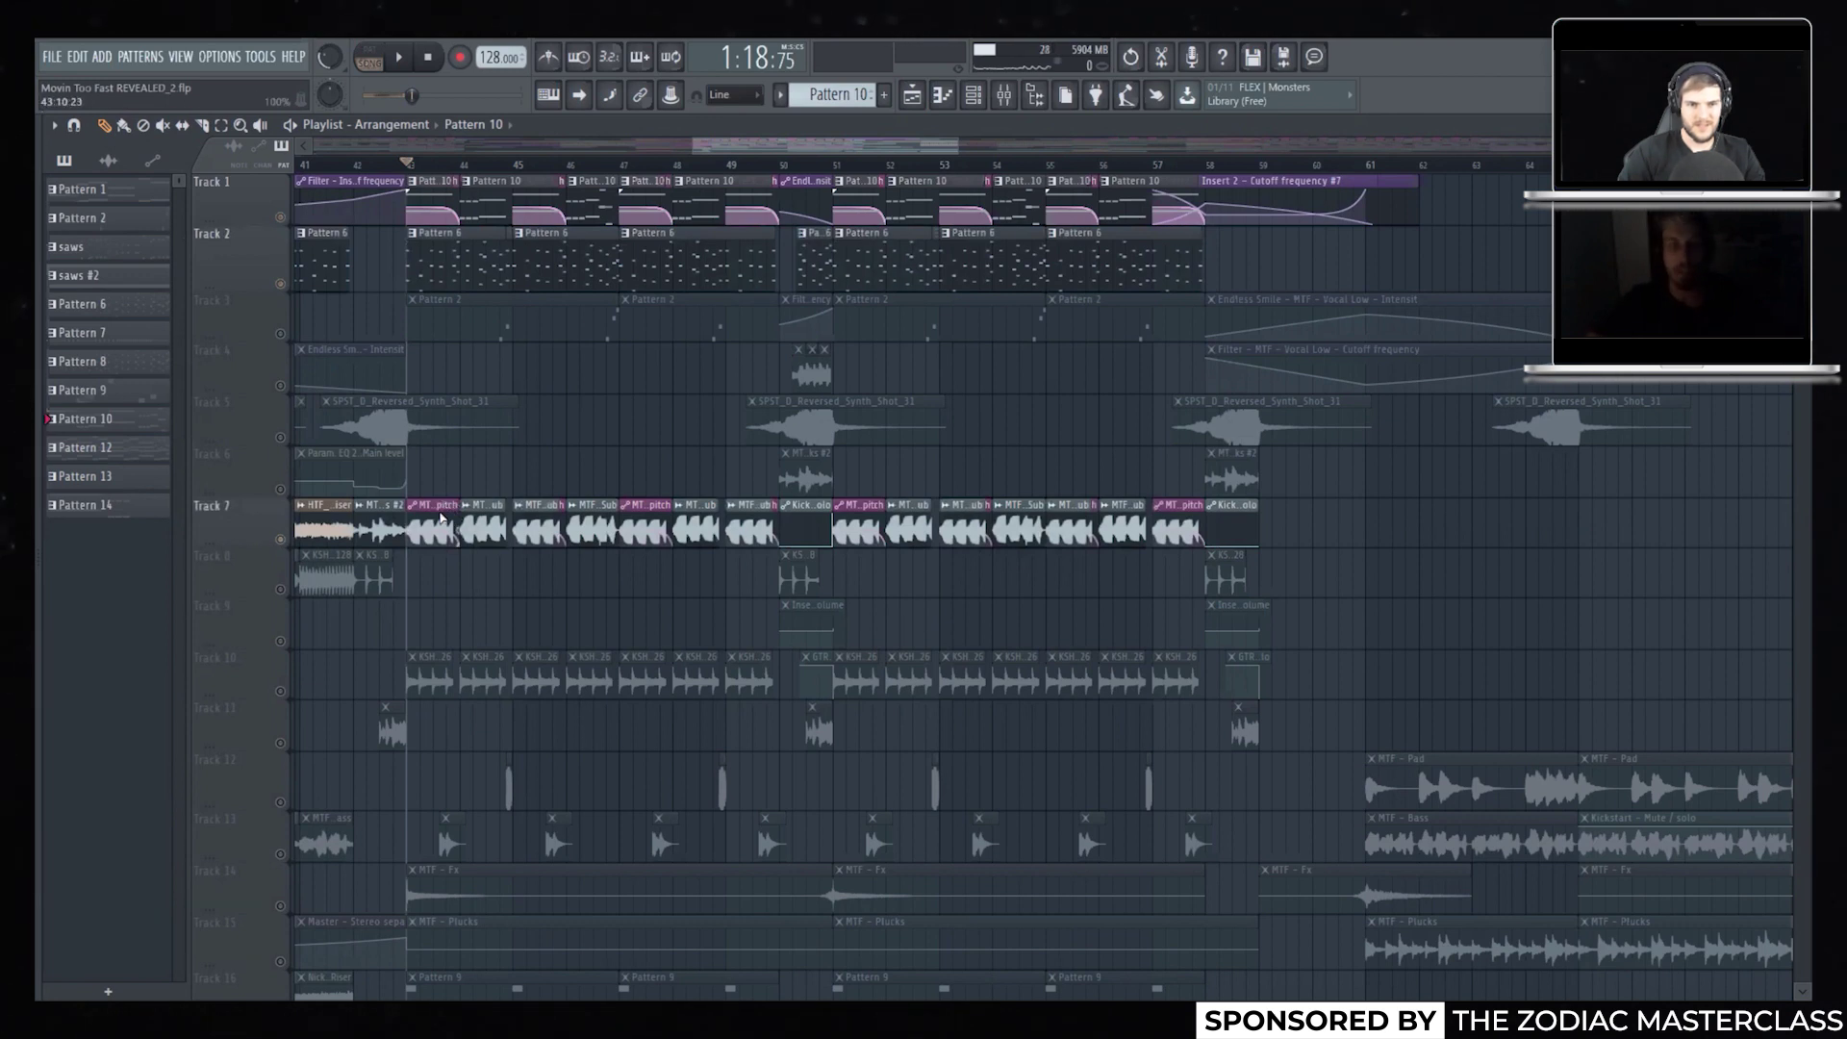
pyautogui.press('space')
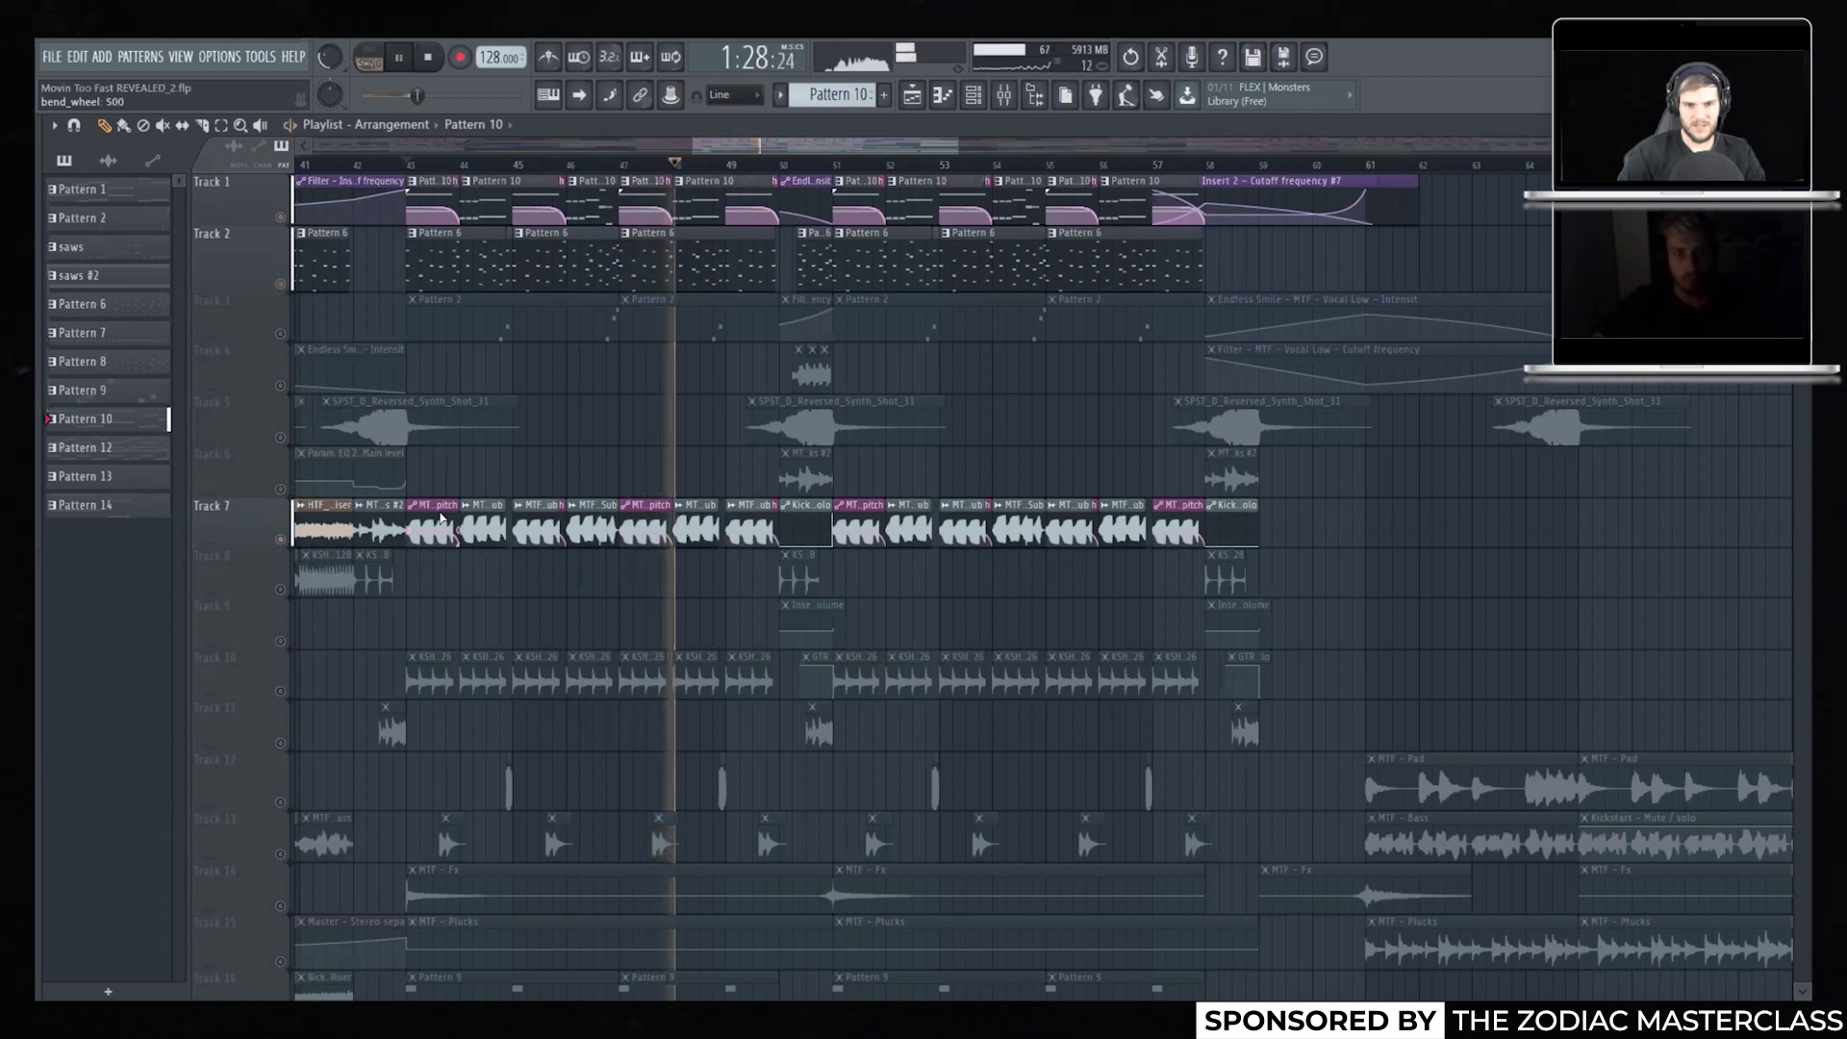
pyautogui.press('space')
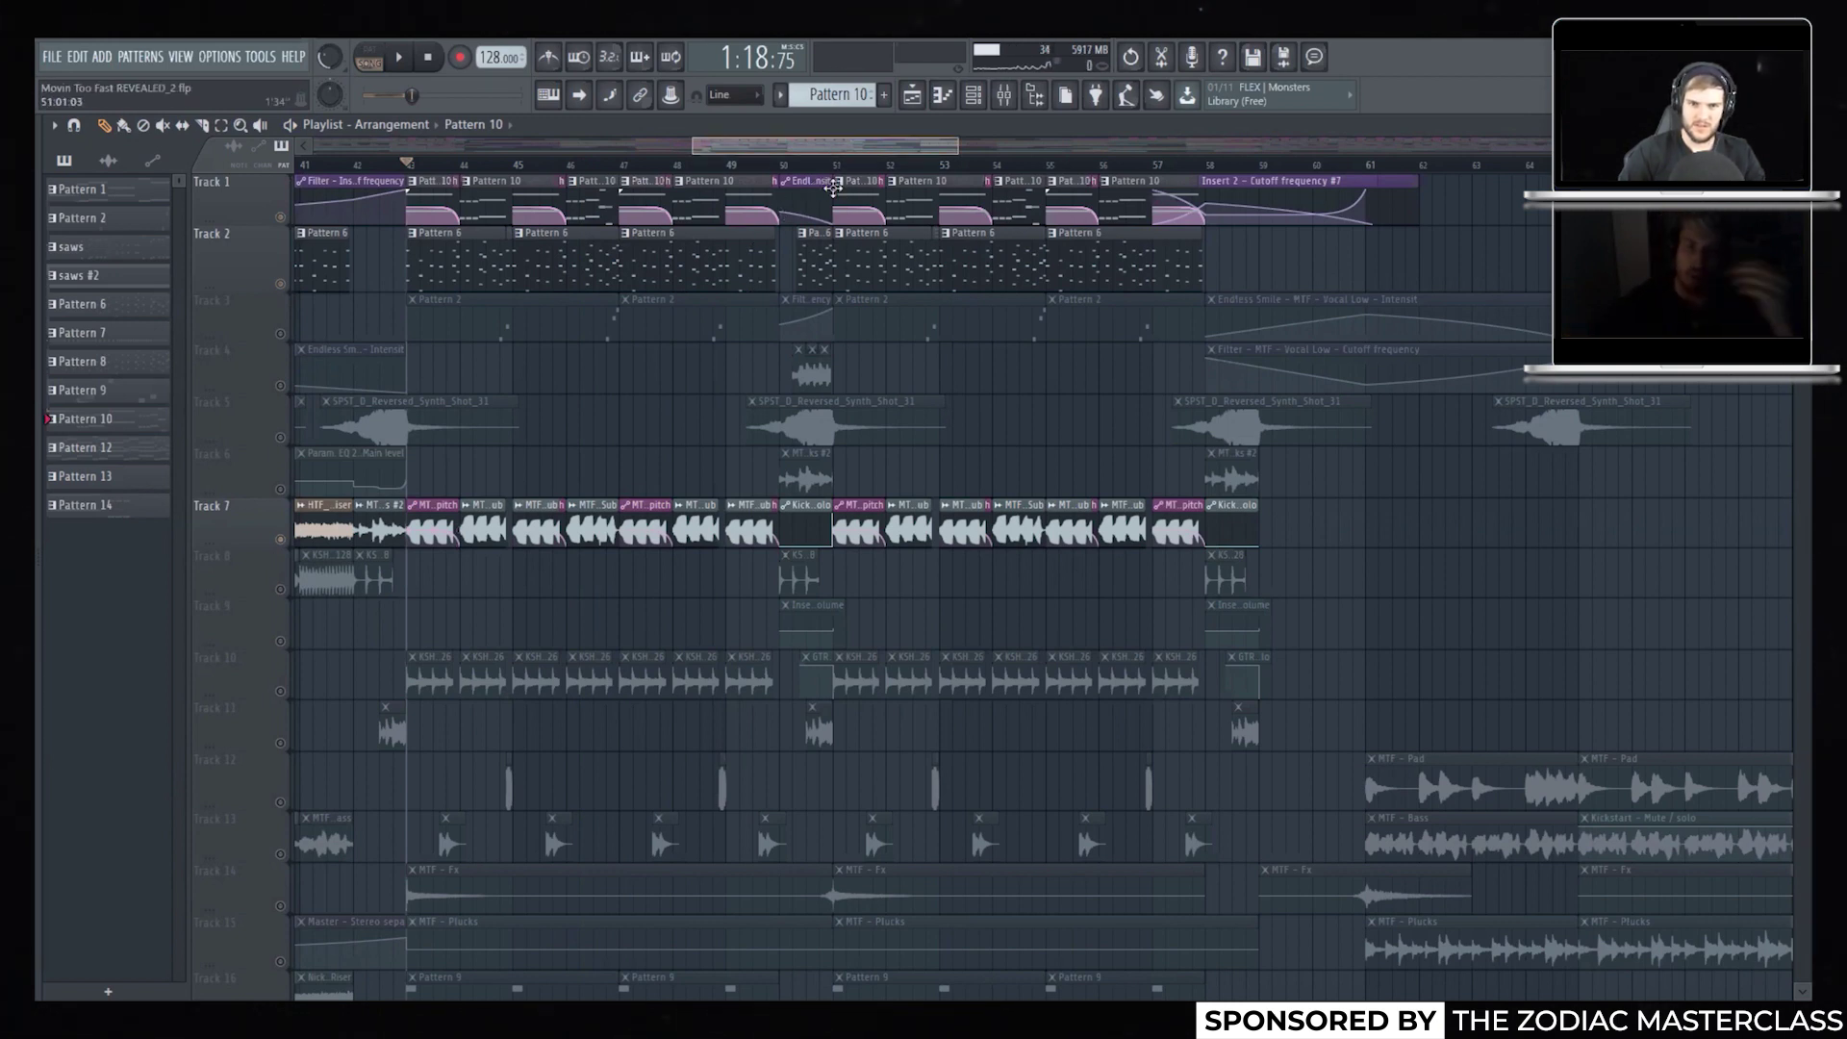
# Unmute the kick clips on Track 30, trying Track 33 as well and muting it again
pyautogui.hscroll(1, 833, 187)
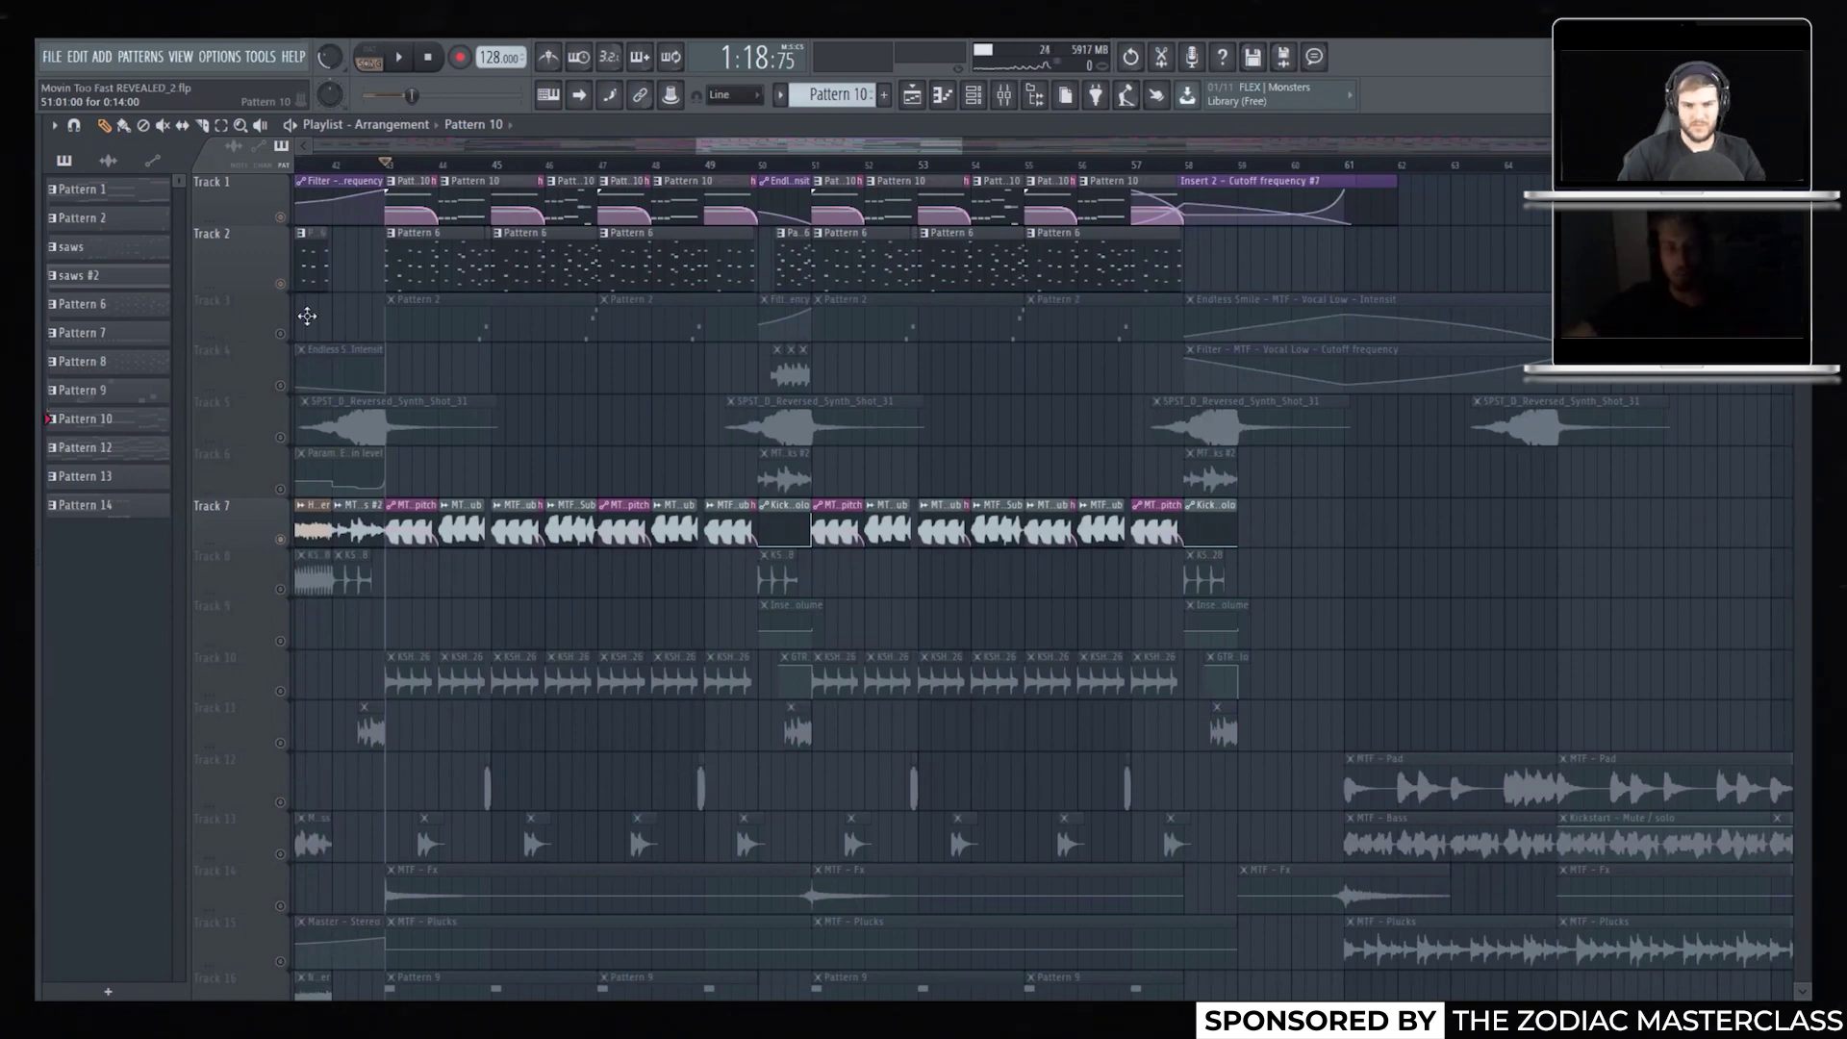
pyautogui.scroll(-15, 586, 486)
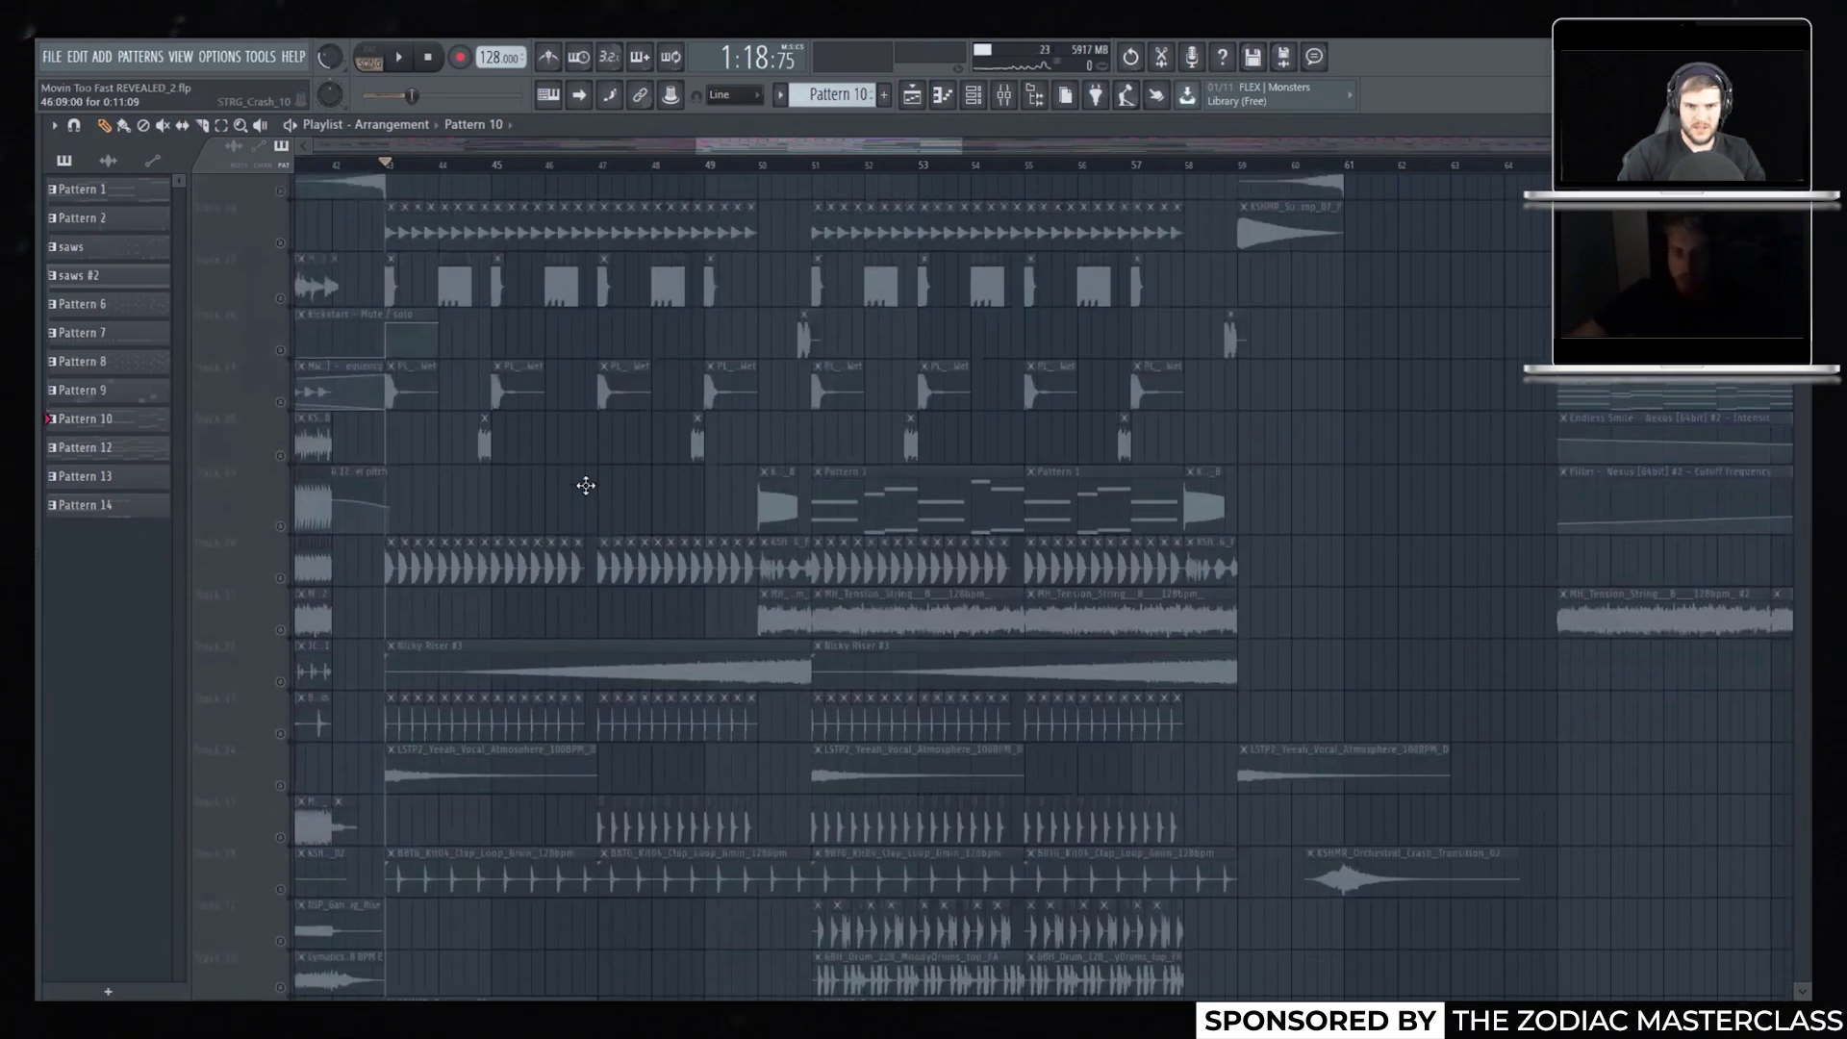
pyautogui.scroll(7, 585, 486)
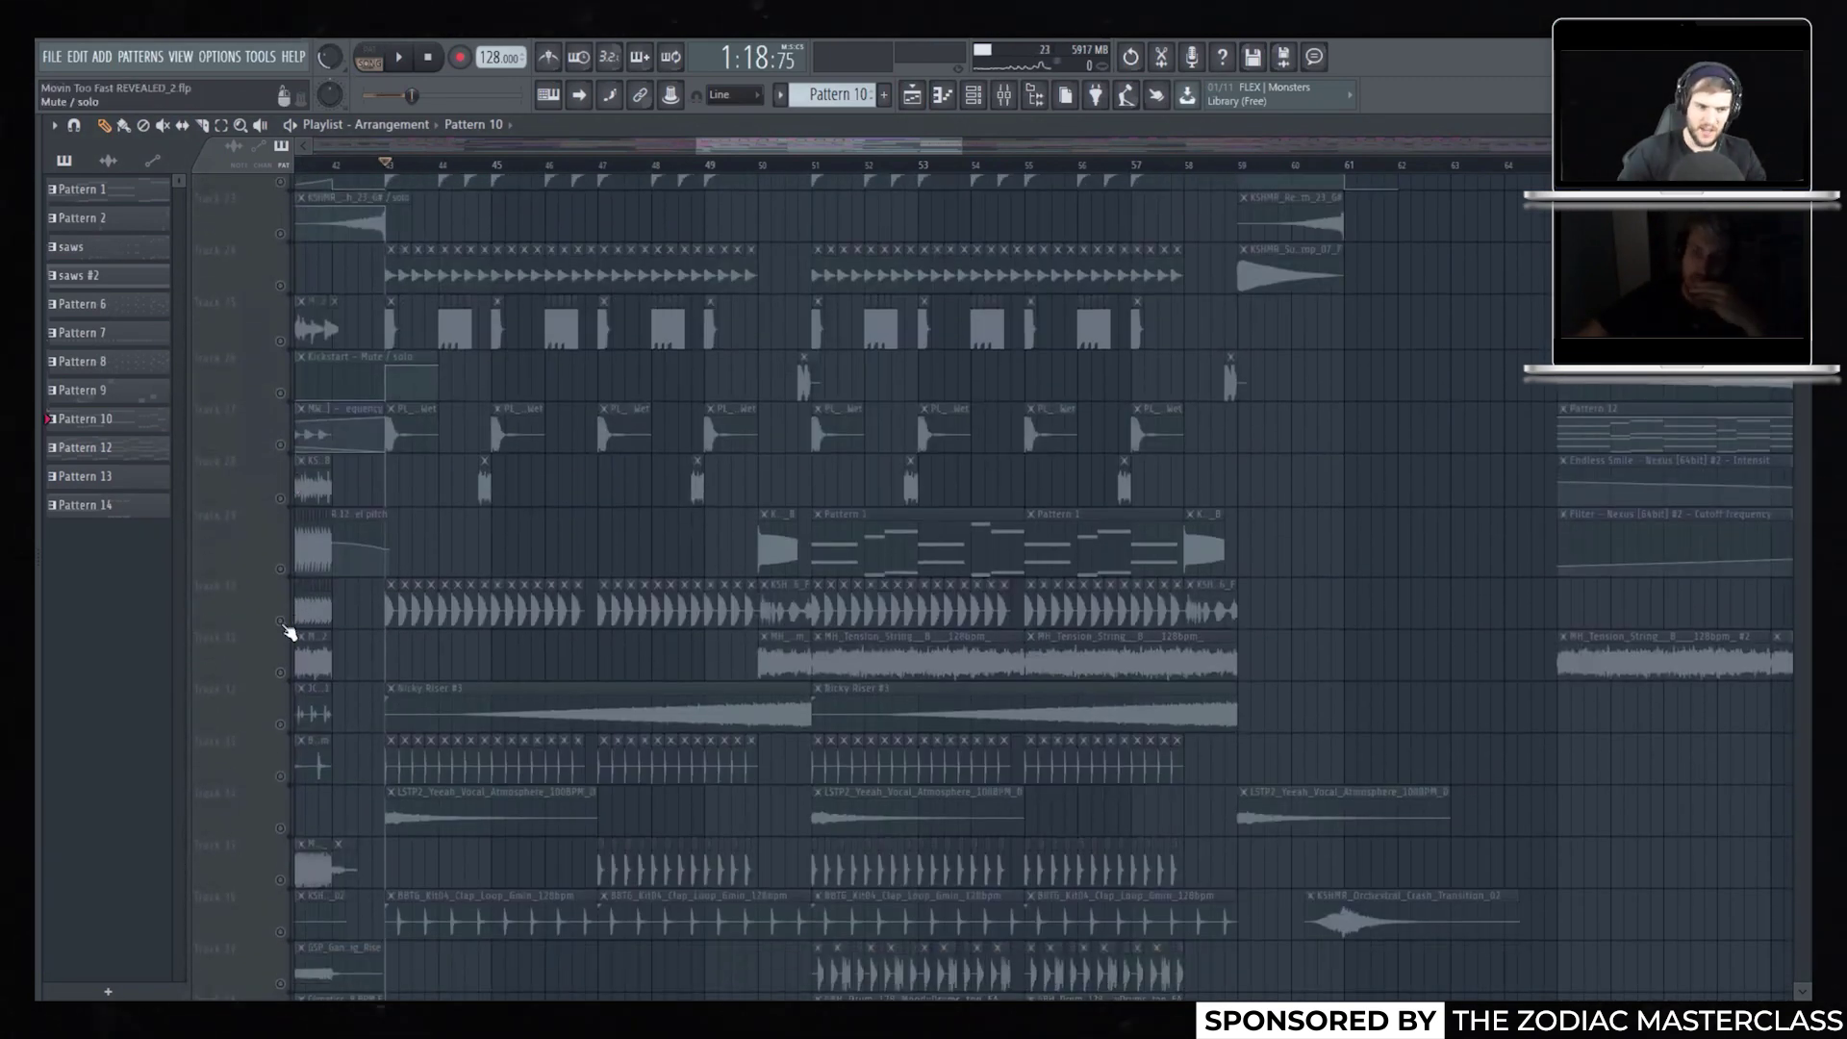
pyautogui.click(286, 621)
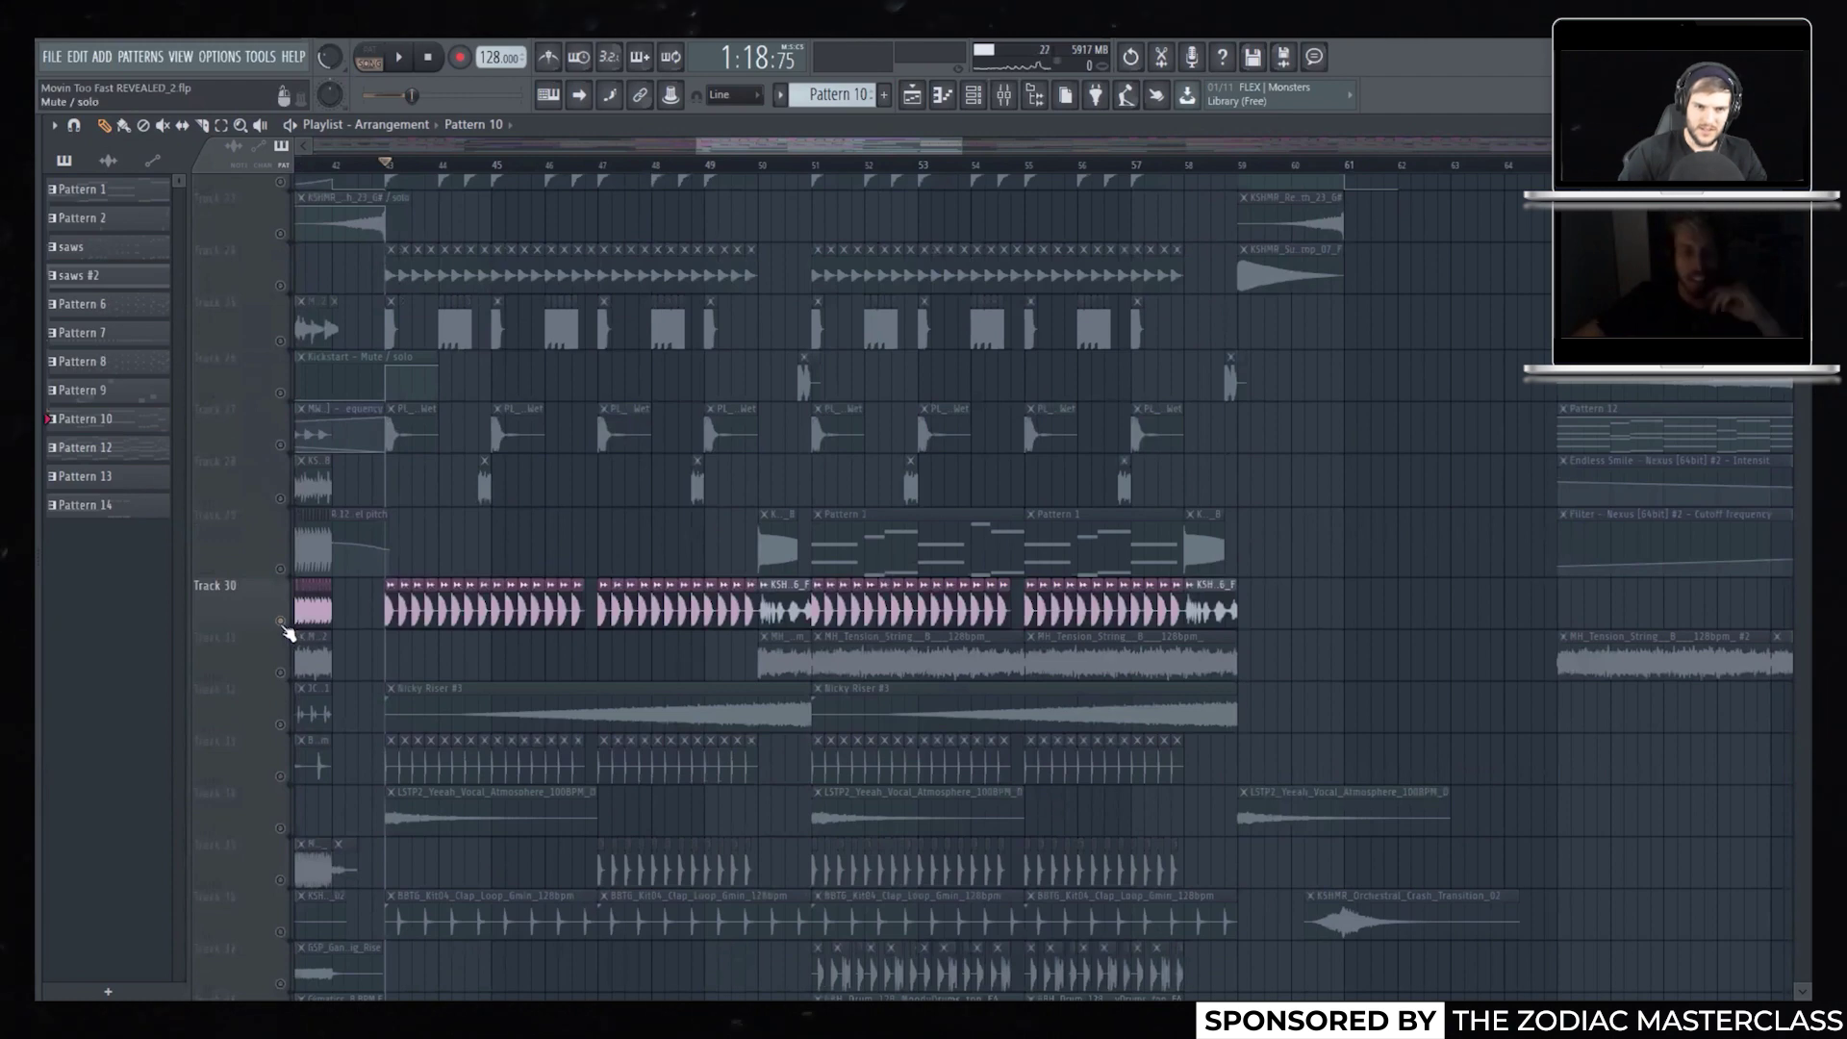
pyautogui.click(286, 770)
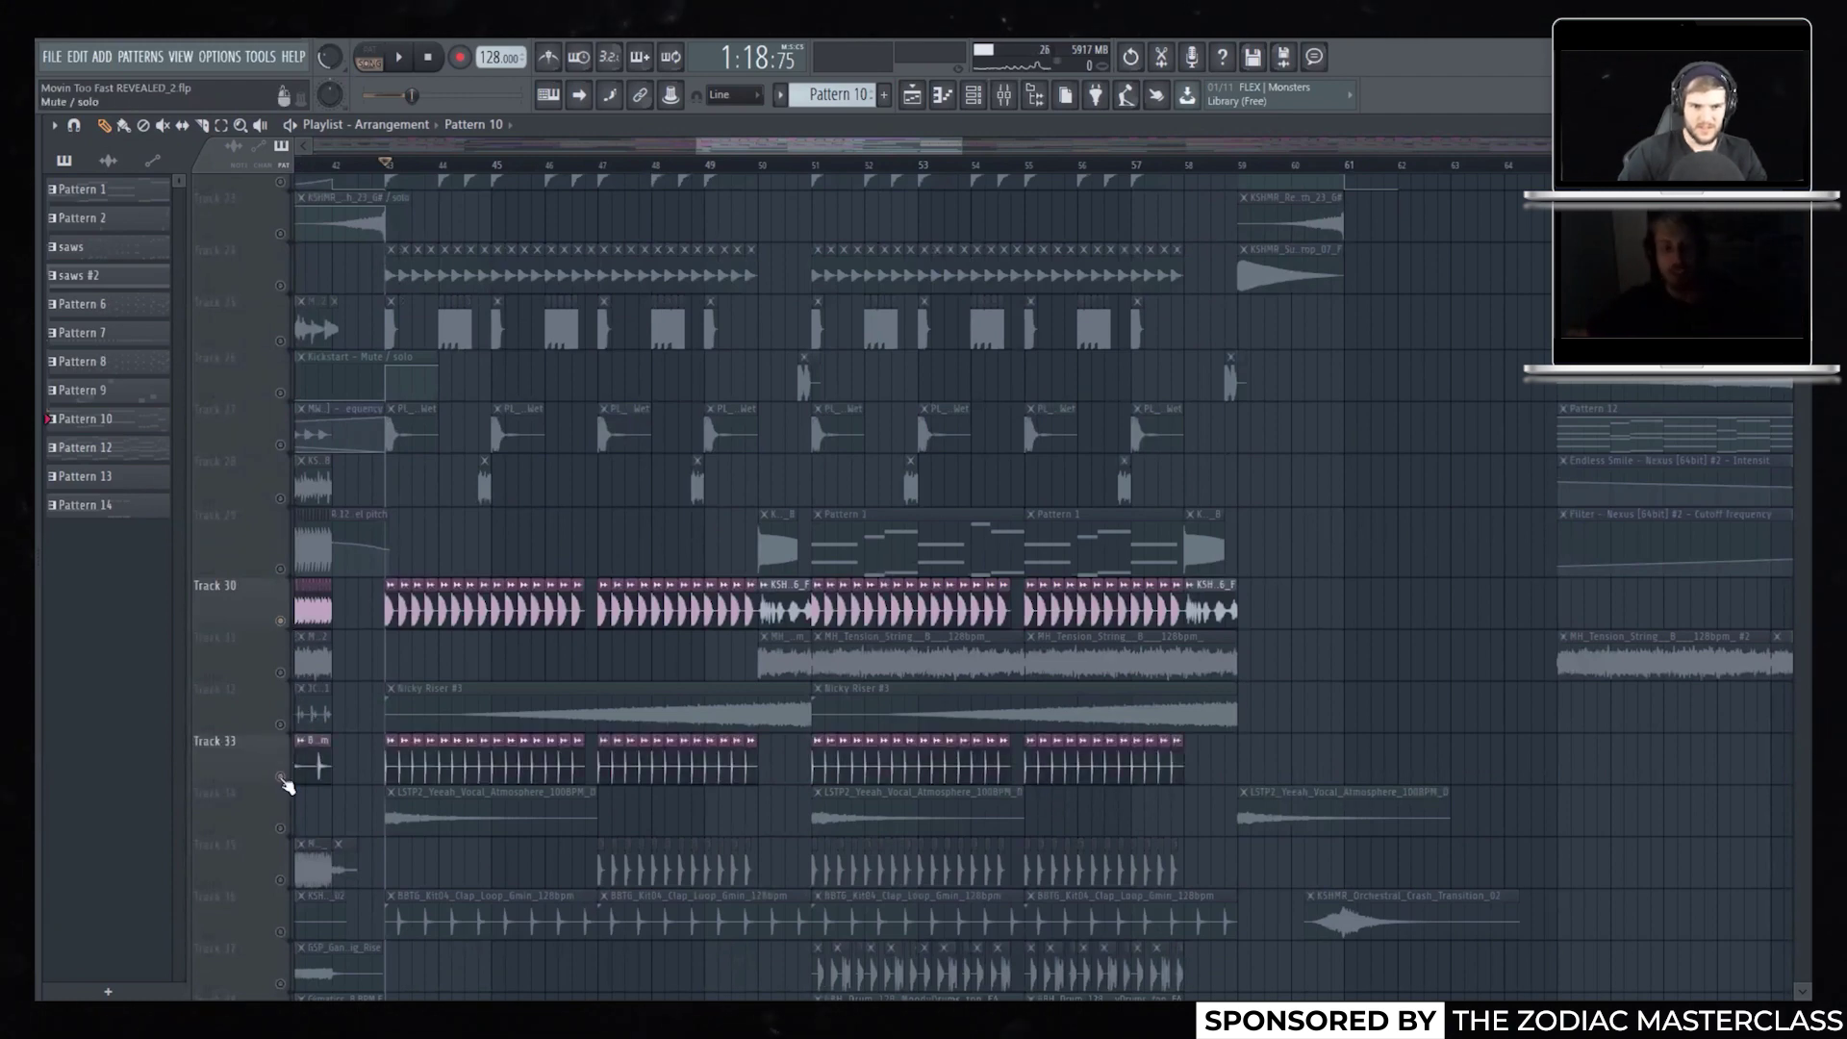
pyautogui.scroll(15, 285, 784)
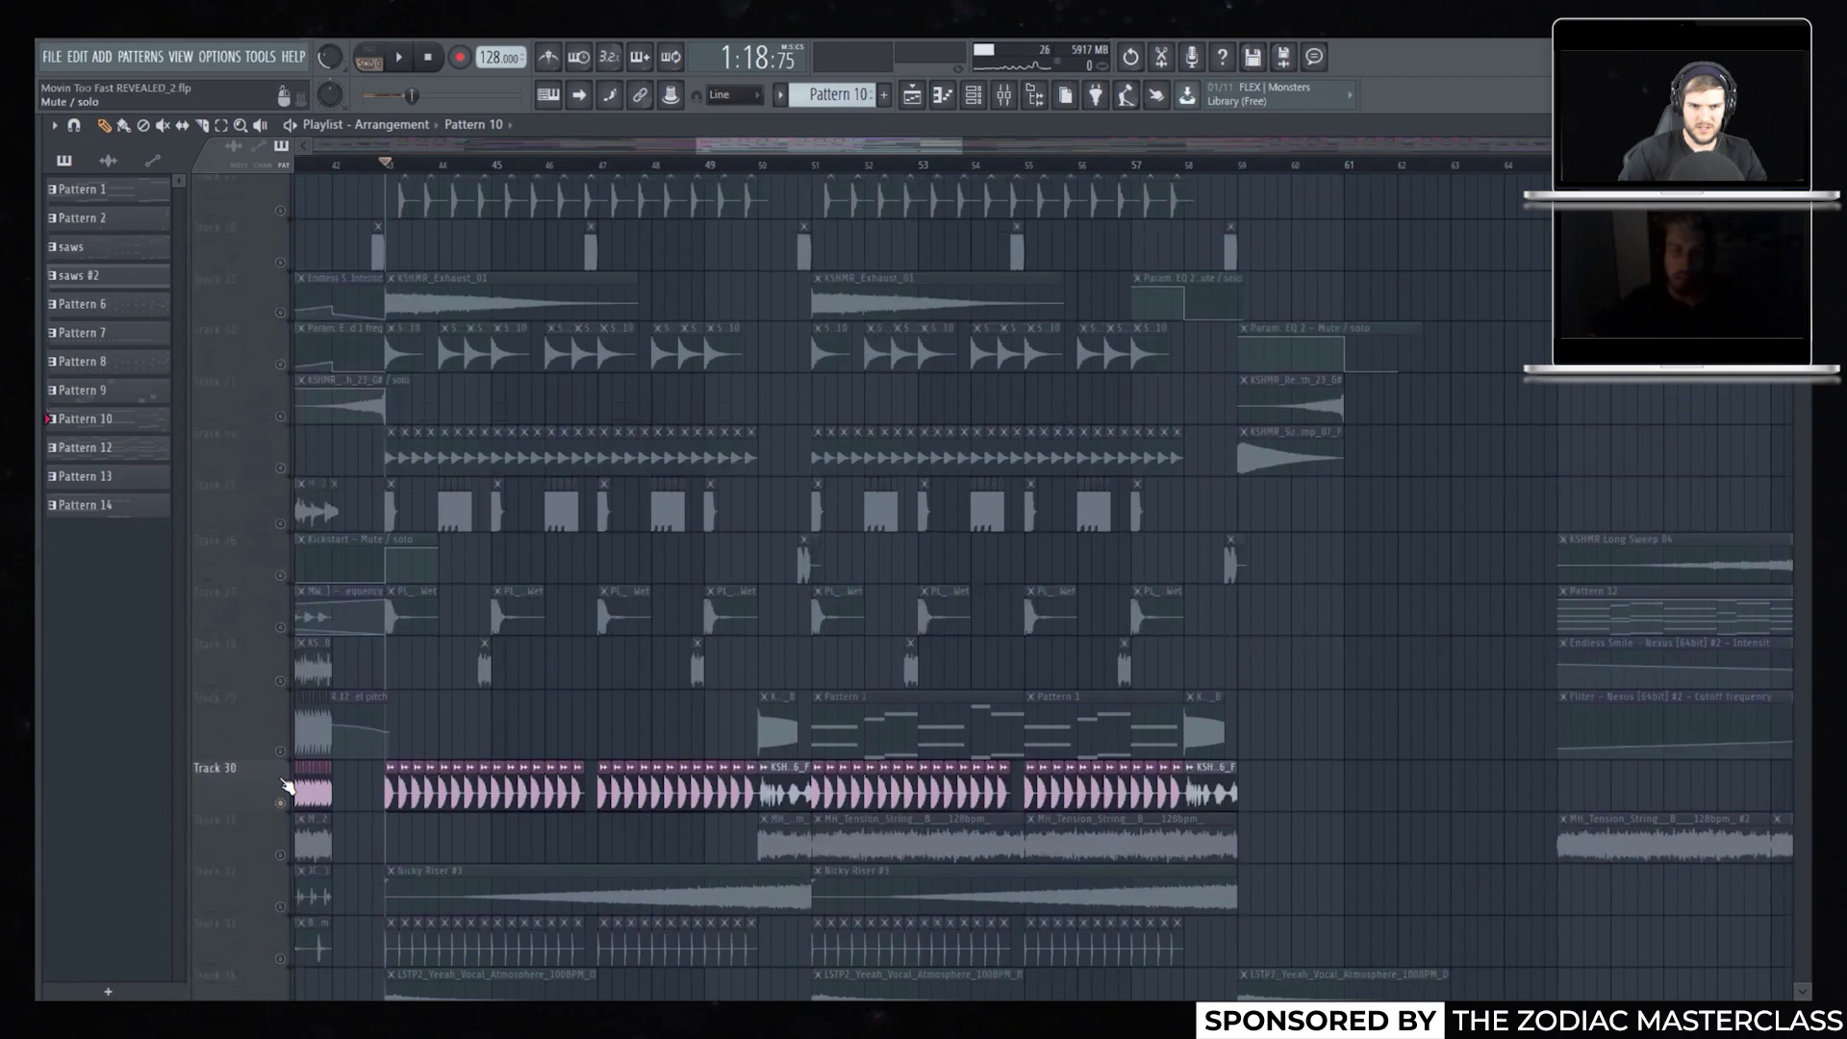
pyautogui.scroll(-18, 286, 784)
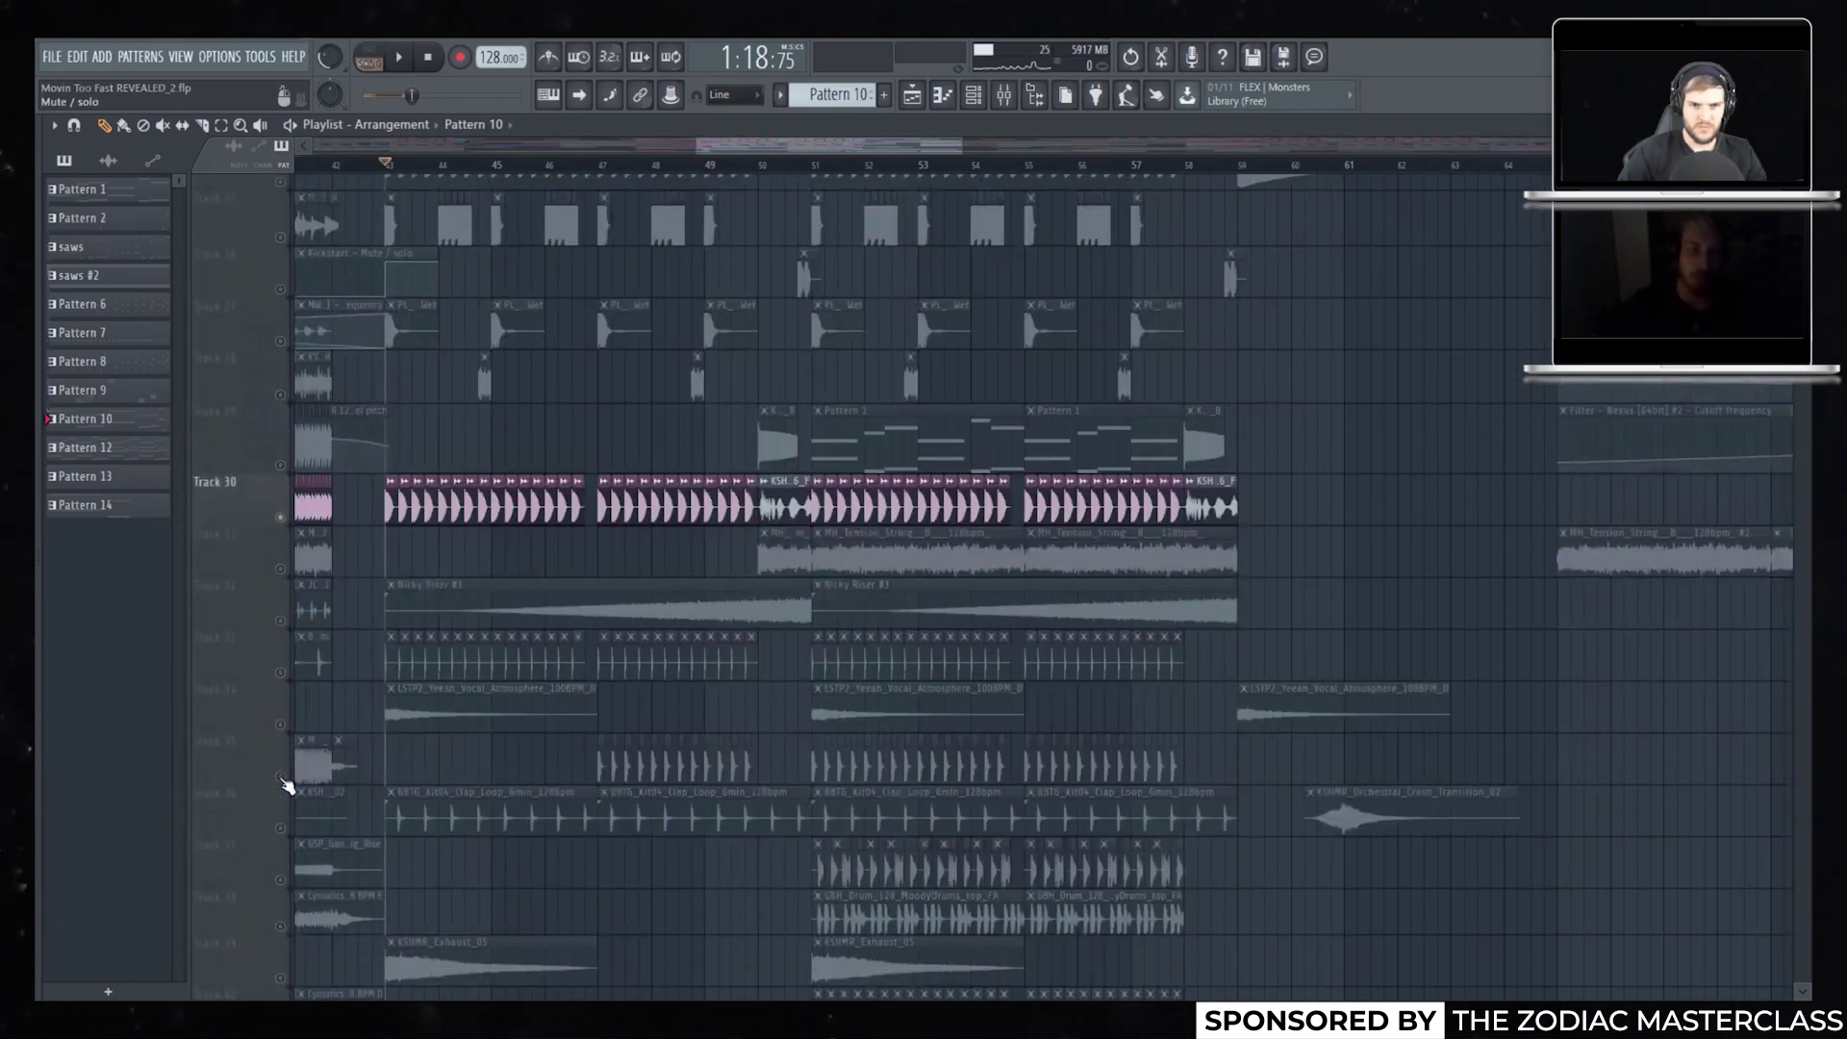
# Inspect the Dazz_Kick_Punch_02 sample settings from Track 30, close them and play the drop with the kick
pyautogui.doubleClick(499, 508)
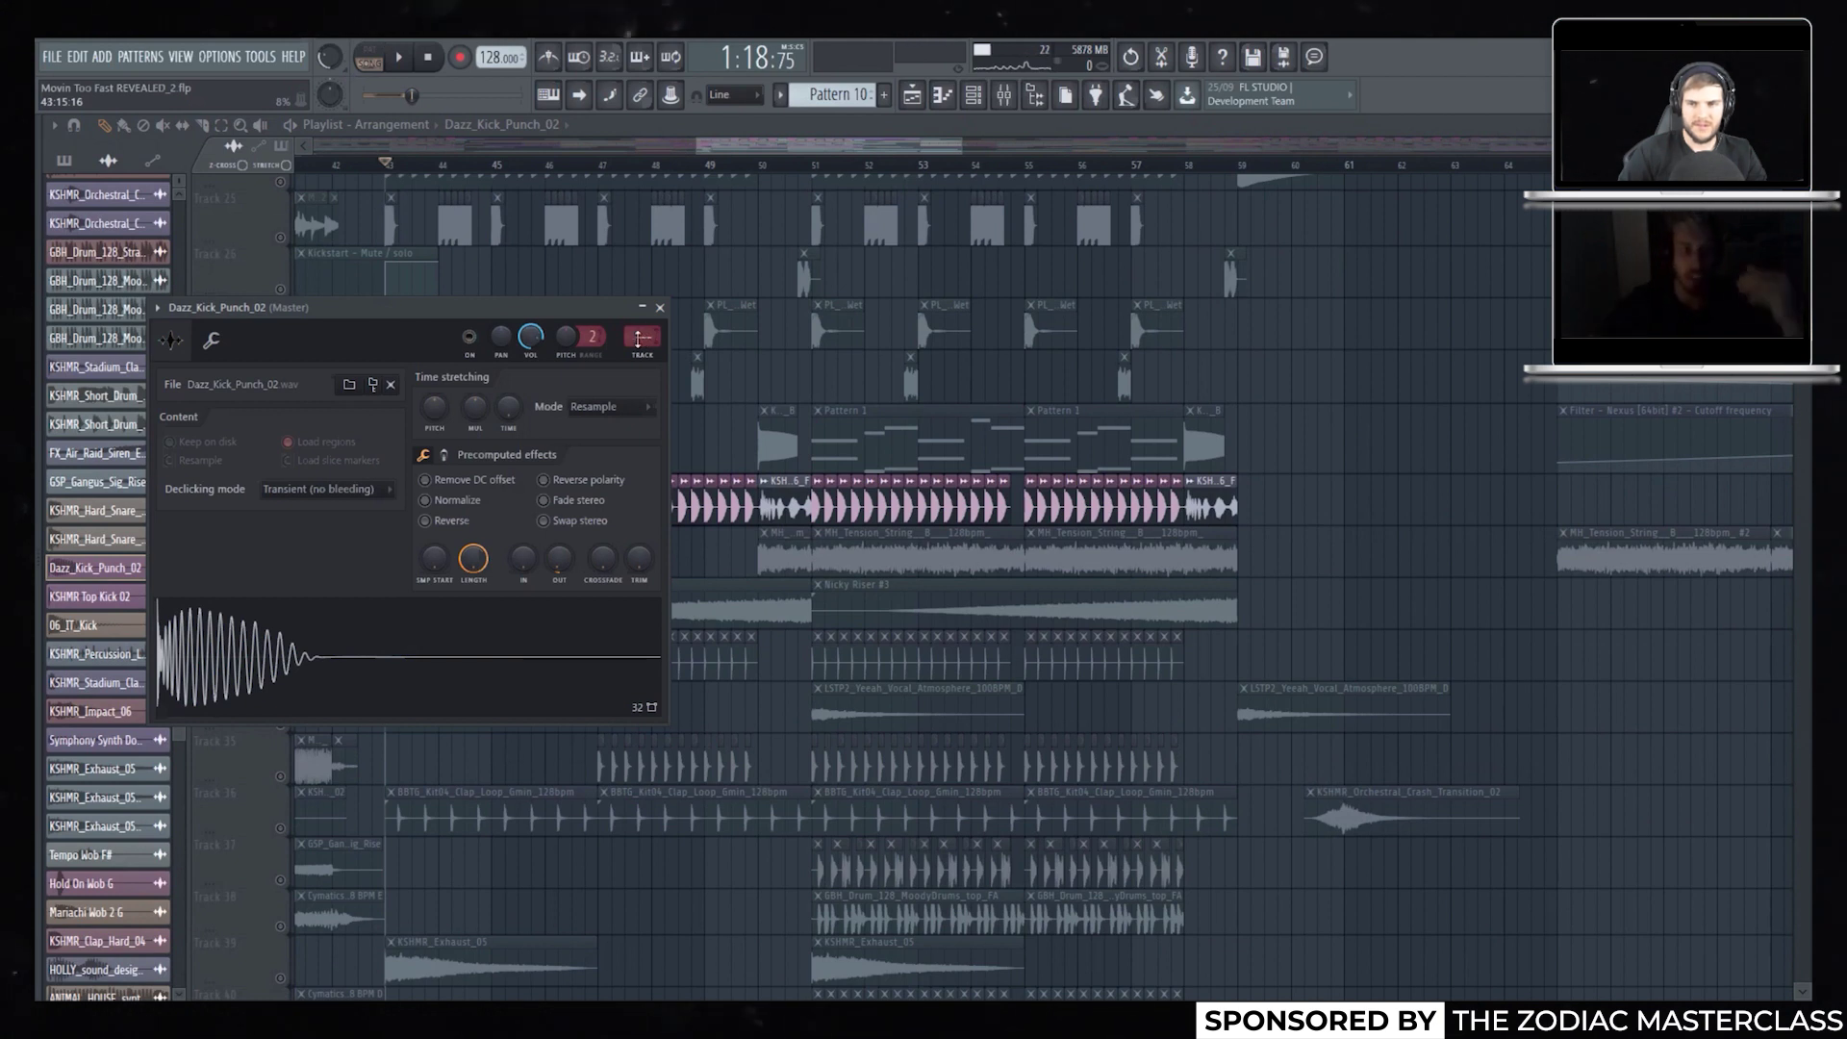
pyautogui.press('Escape')
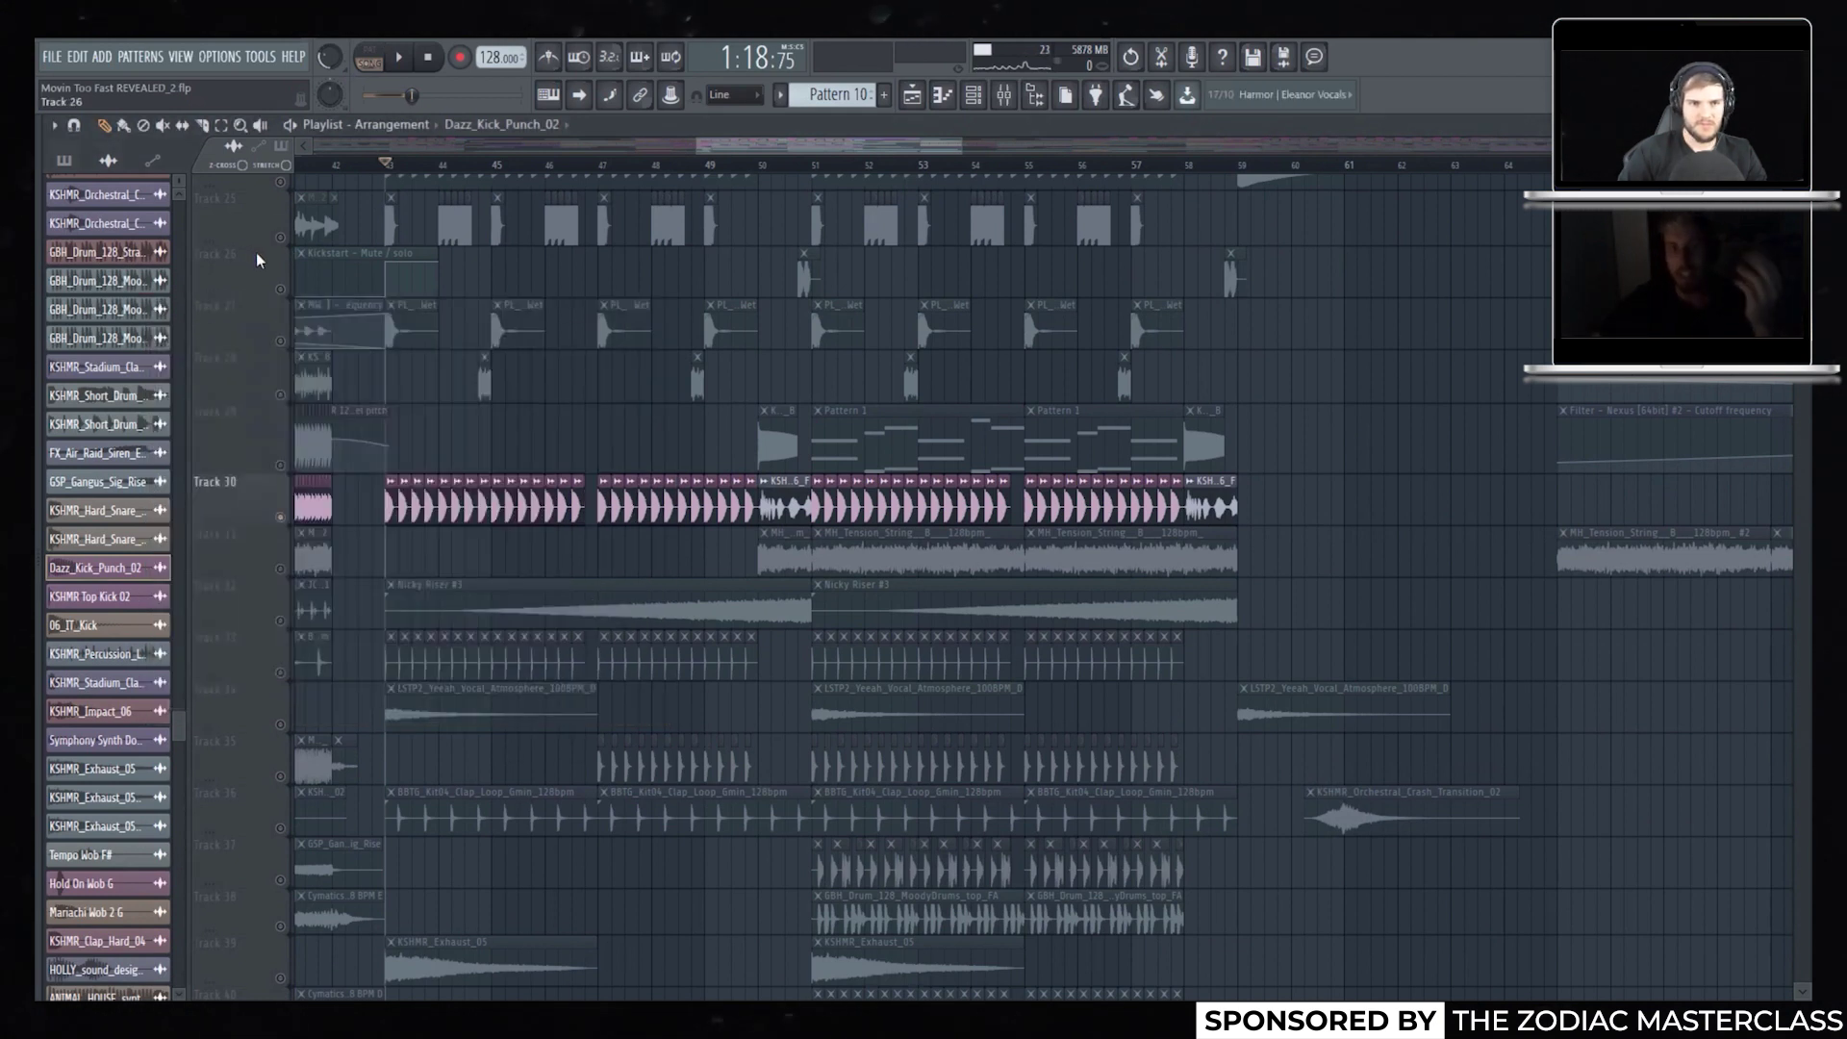
pyautogui.press('space')
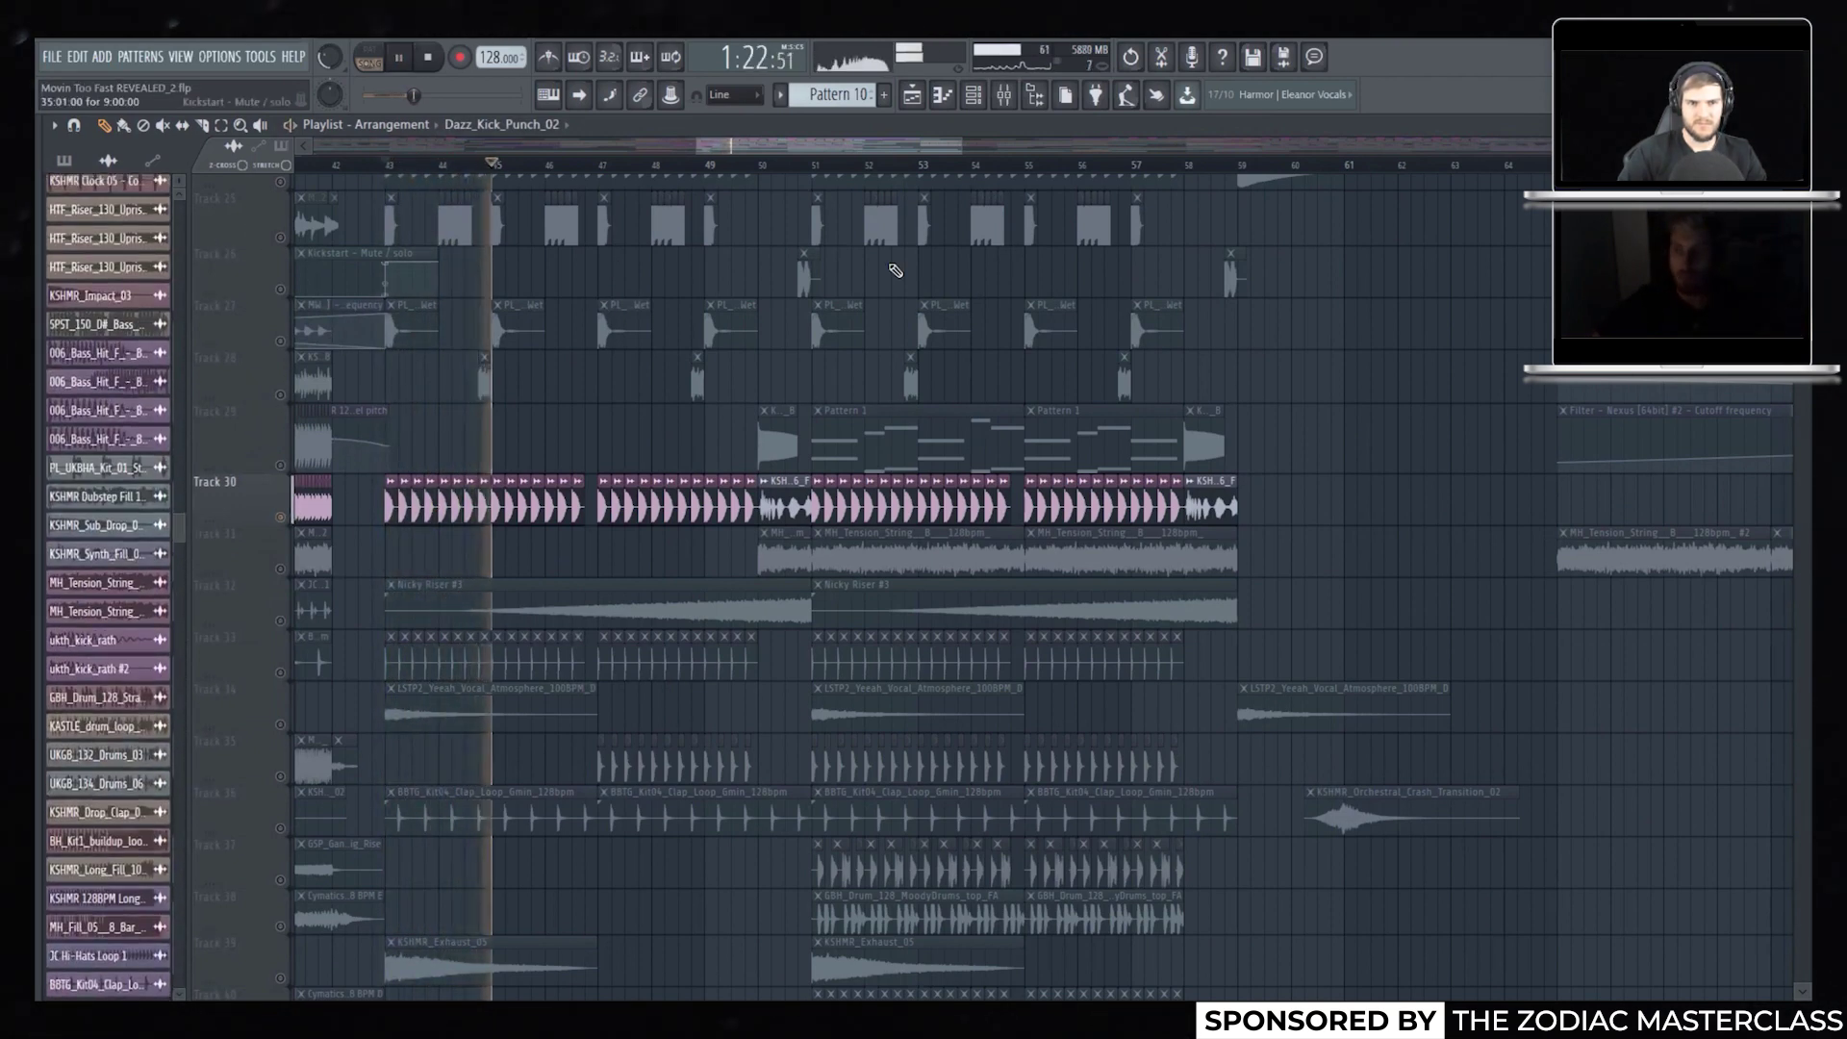
# Mute Track 2 while the drop plays and stop playback
pyautogui.scroll(15, 1043, 586)
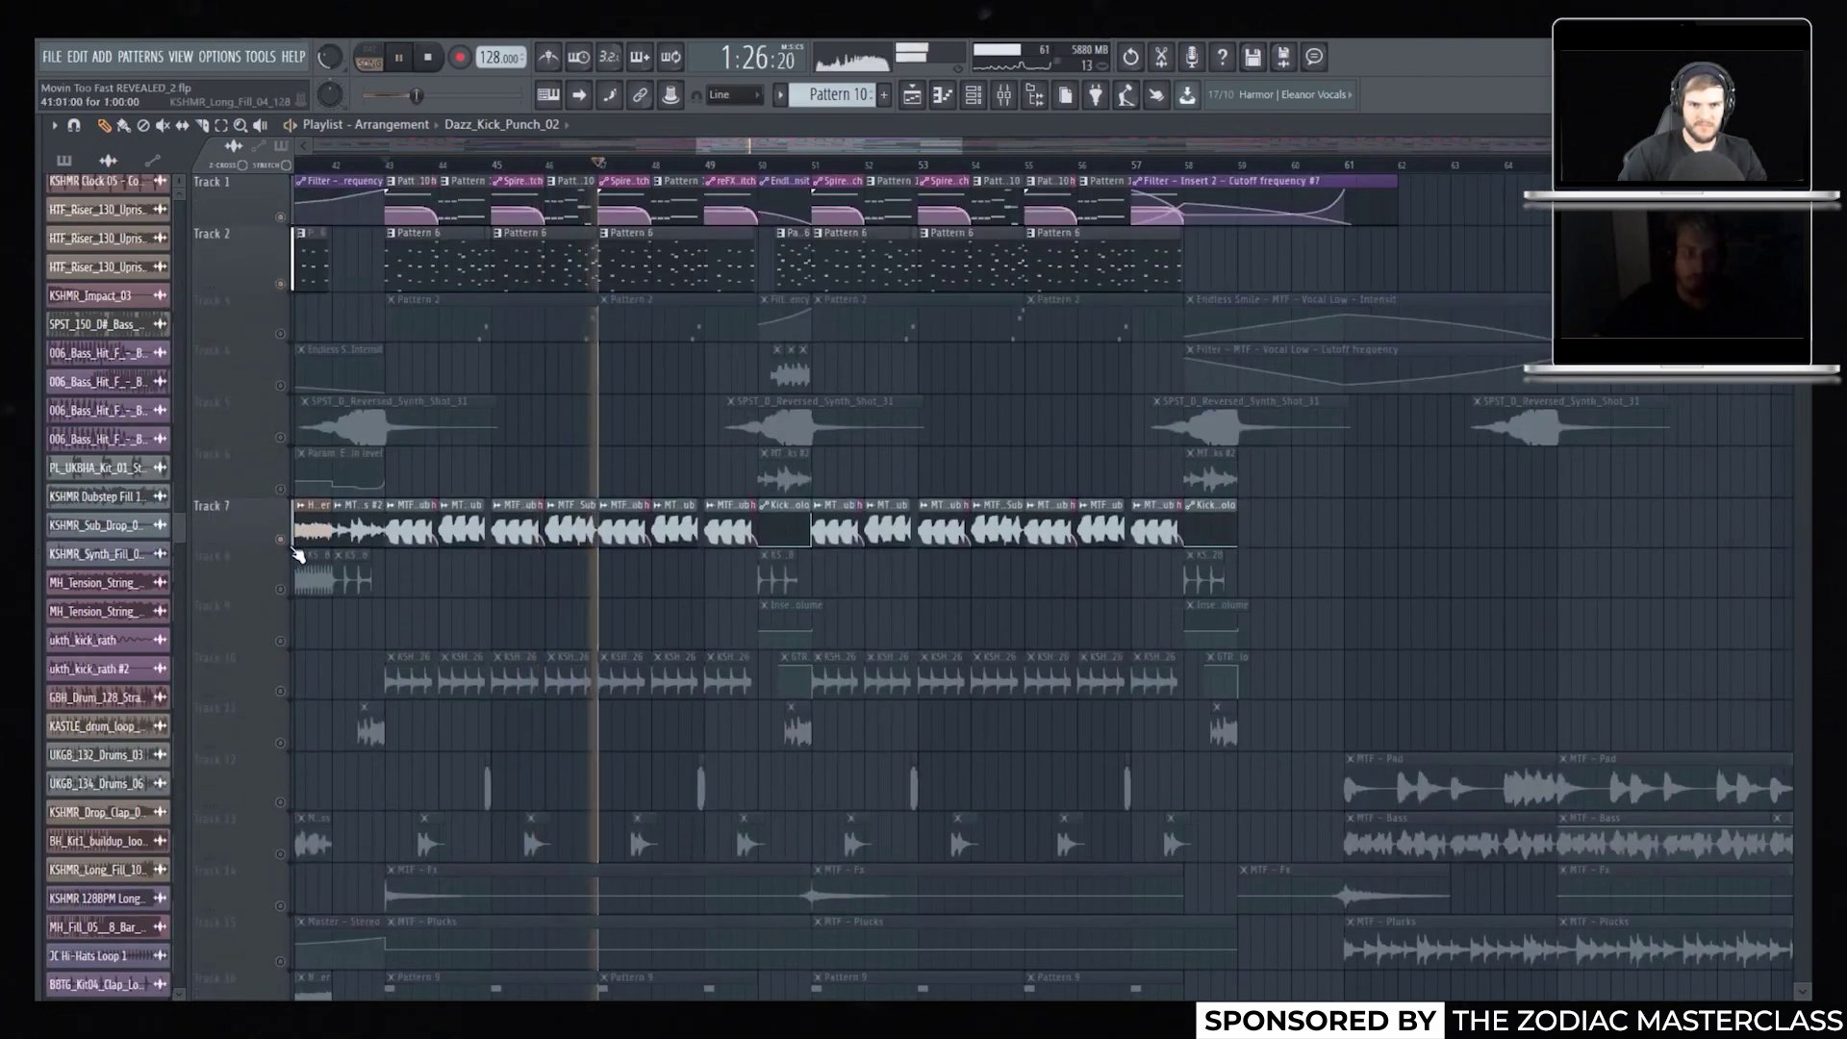
pyautogui.click(279, 284)
pyautogui.press('space')
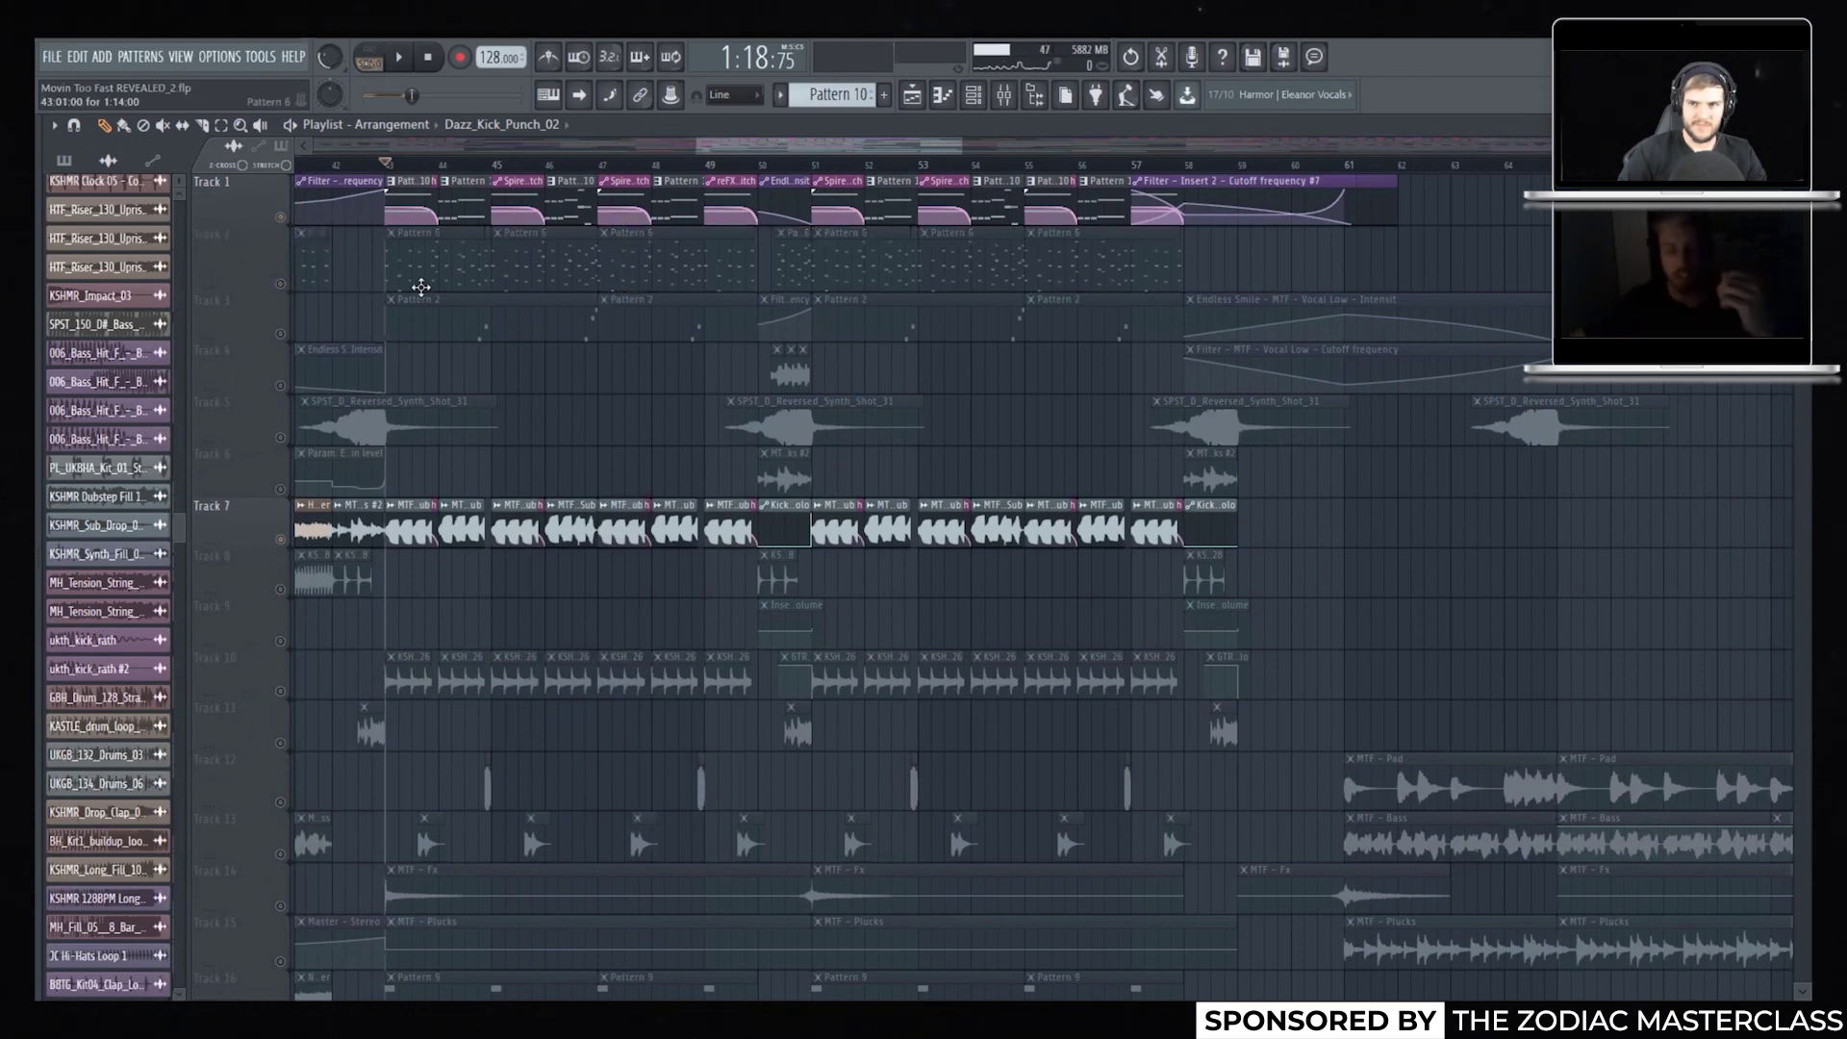
# Open the KSHMR Top Kick 02 sample settings on Track 33 and raise the sample's Out fade
pyautogui.scroll(-2, 421, 287)
pyautogui.scroll(-10, 421, 287)
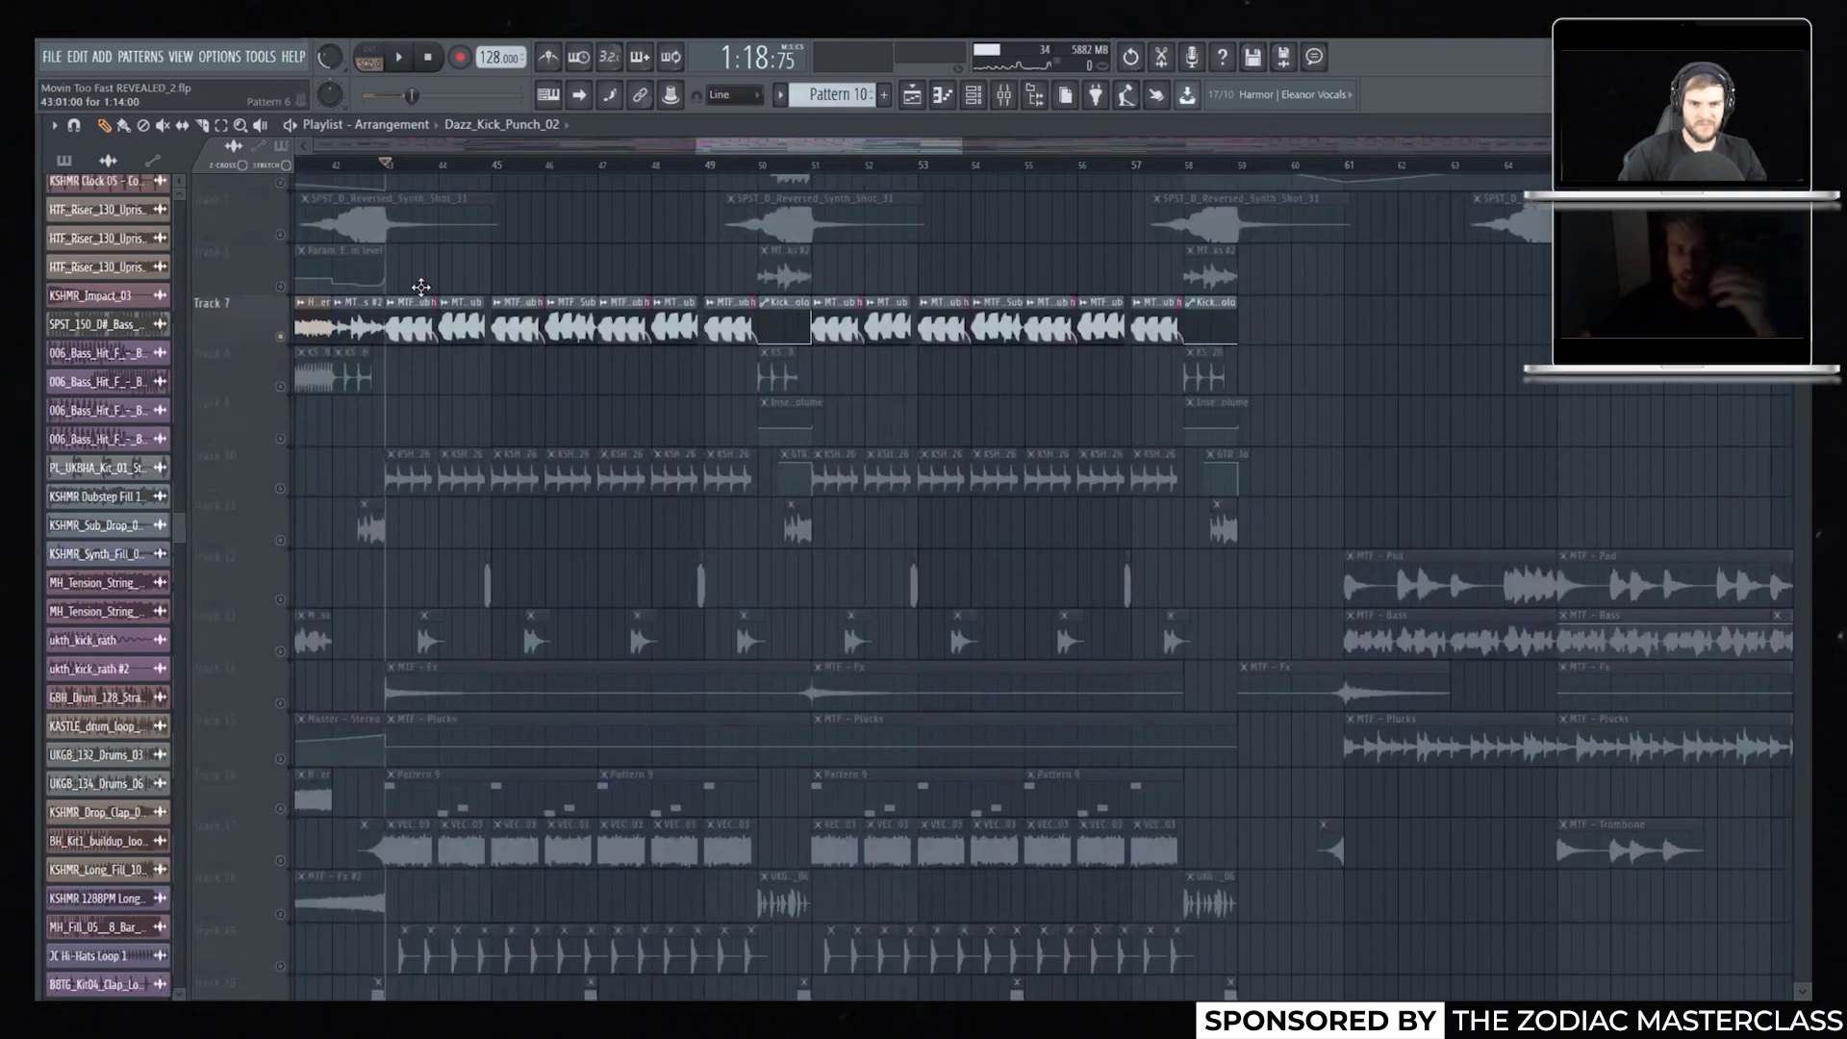
pyautogui.scroll(-9, 421, 287)
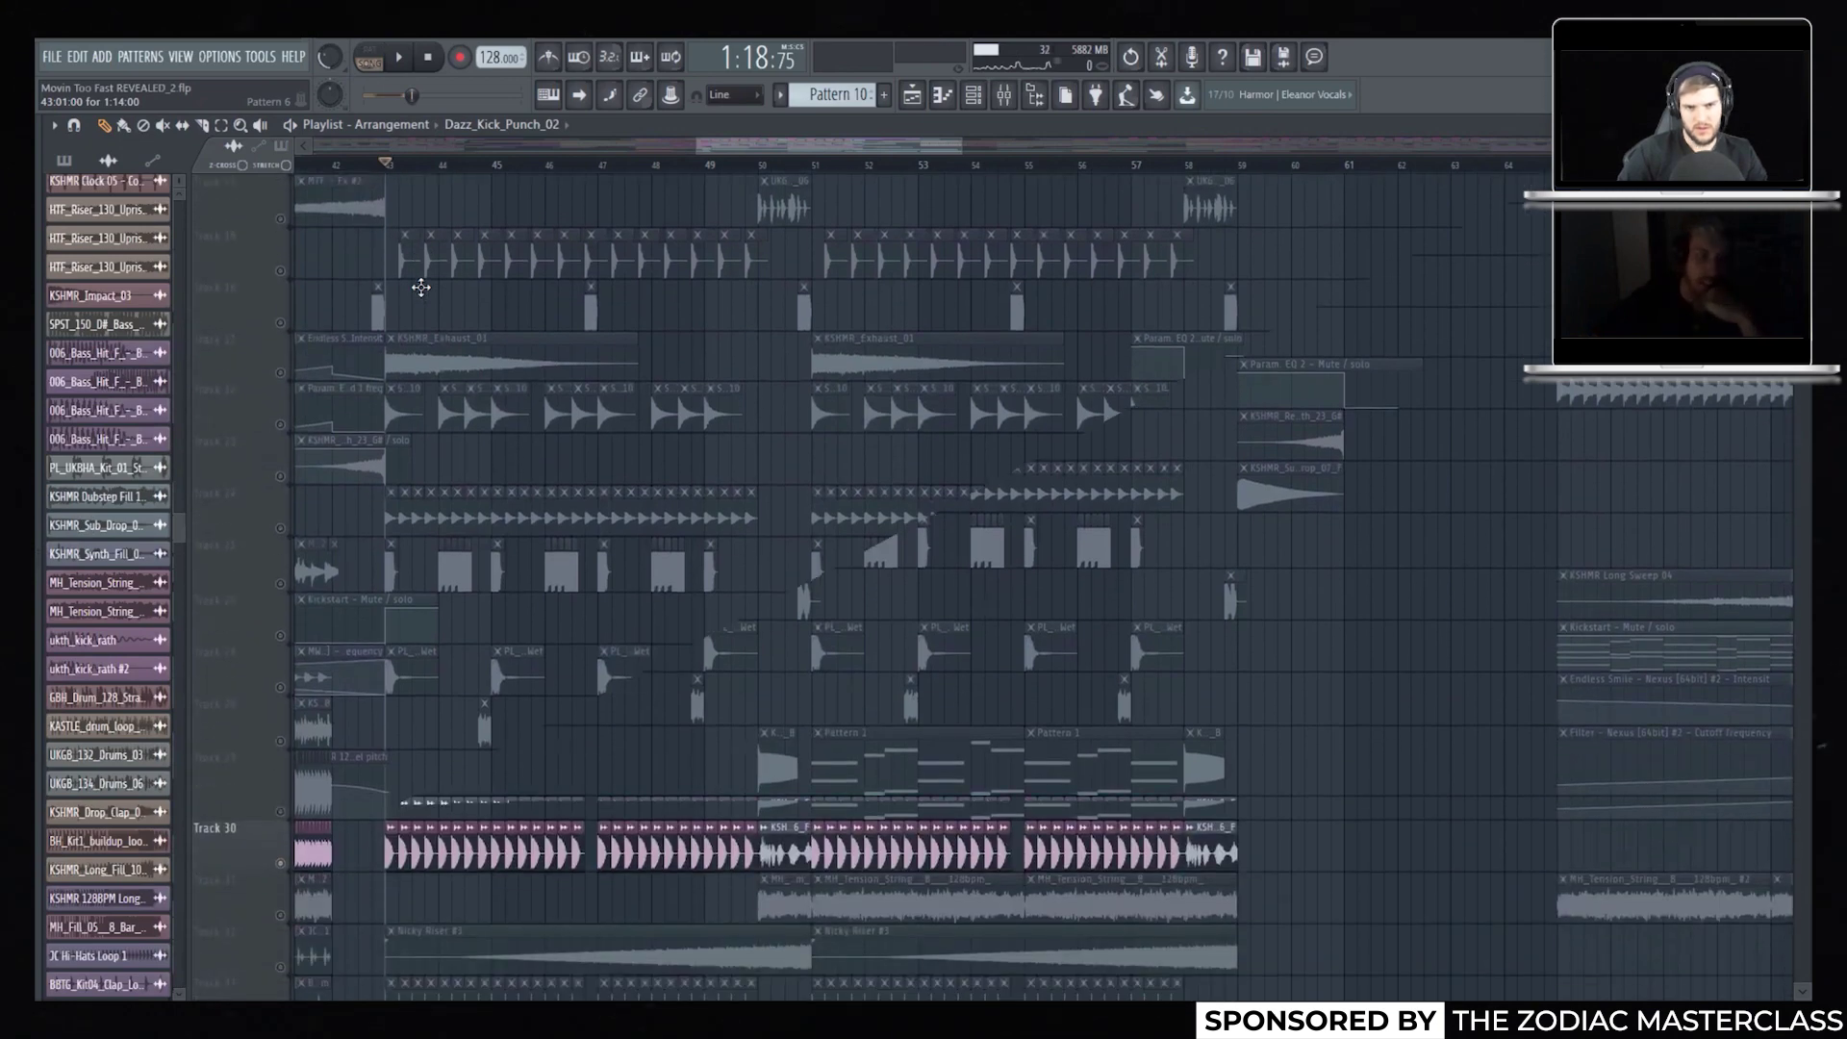
pyautogui.doubleClick(508, 455)
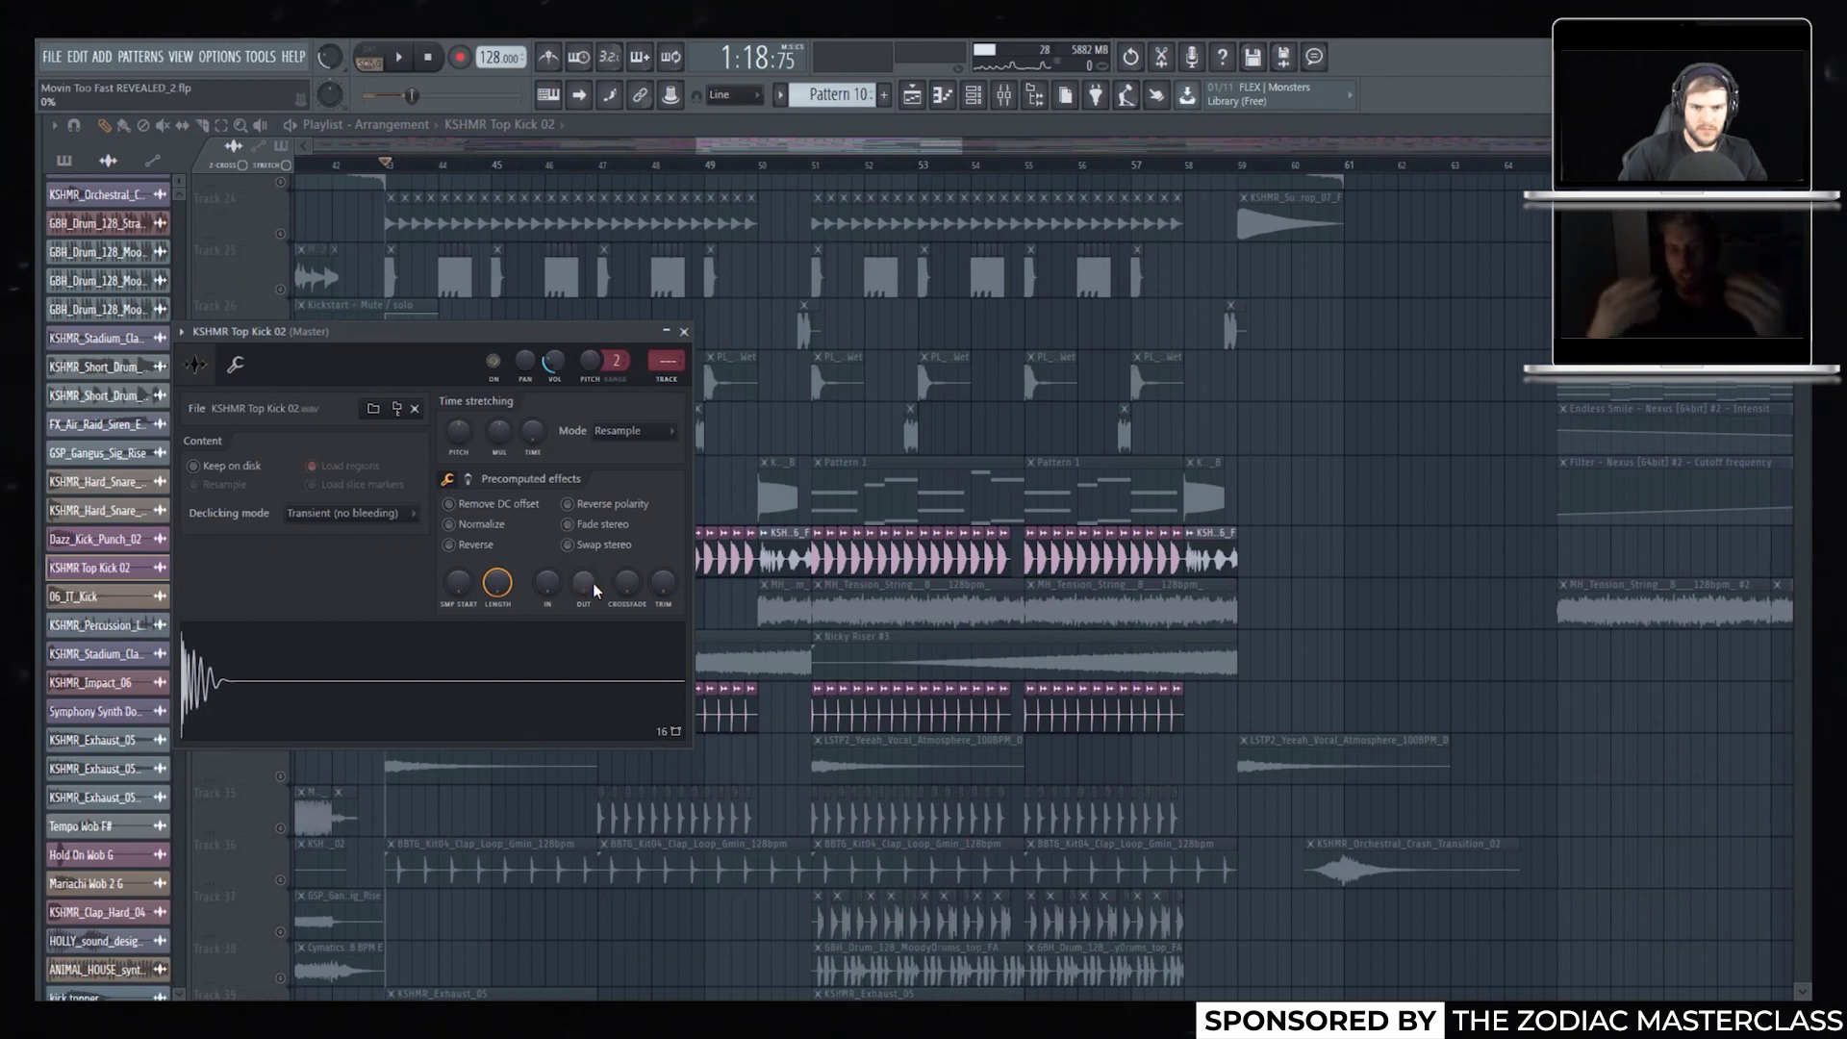
pyautogui.moveTo(592, 584); pyautogui.dragTo(593, 548)
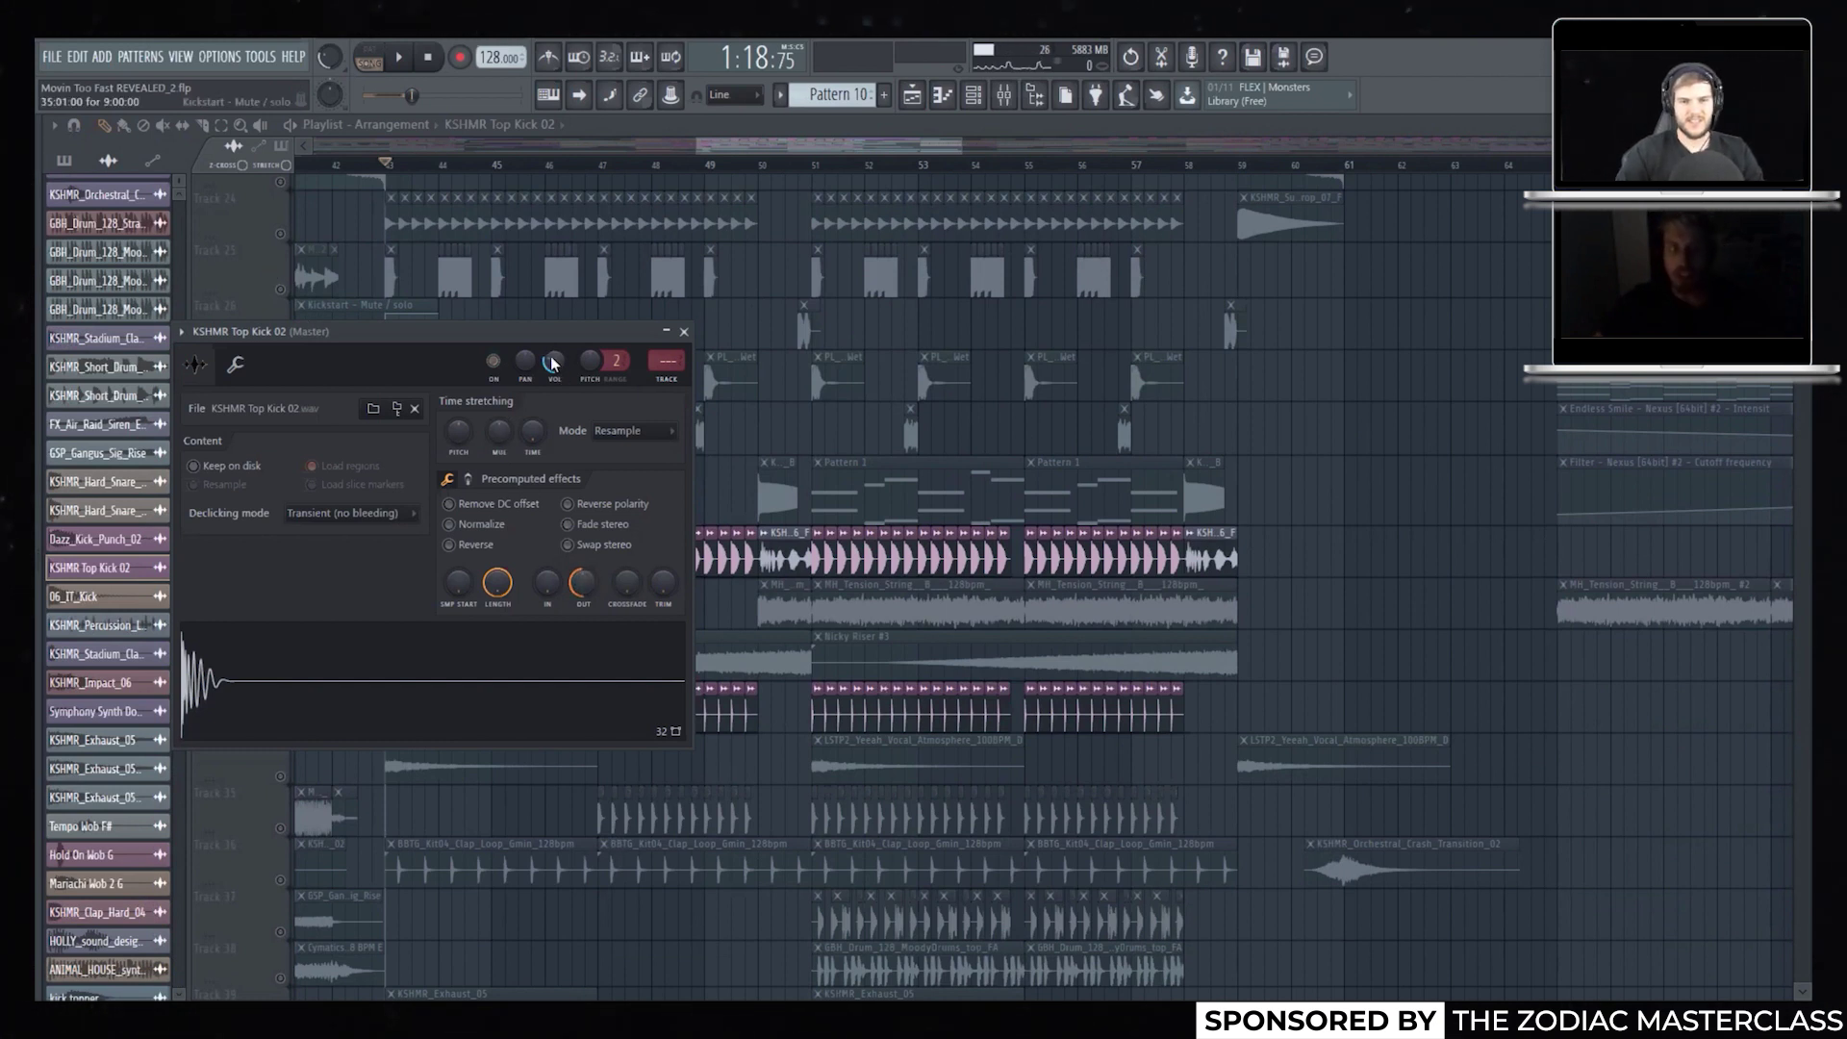
# Play the drop while trying a higher volume for KSHMR Top Kick 02, undo that change and close the sample settings
pyautogui.press('space')
pyautogui.moveTo(553, 364); pyautogui.dragTo(553, 330)
pyautogui.hotkey('ctrl', 'z')
pyautogui.press('space')
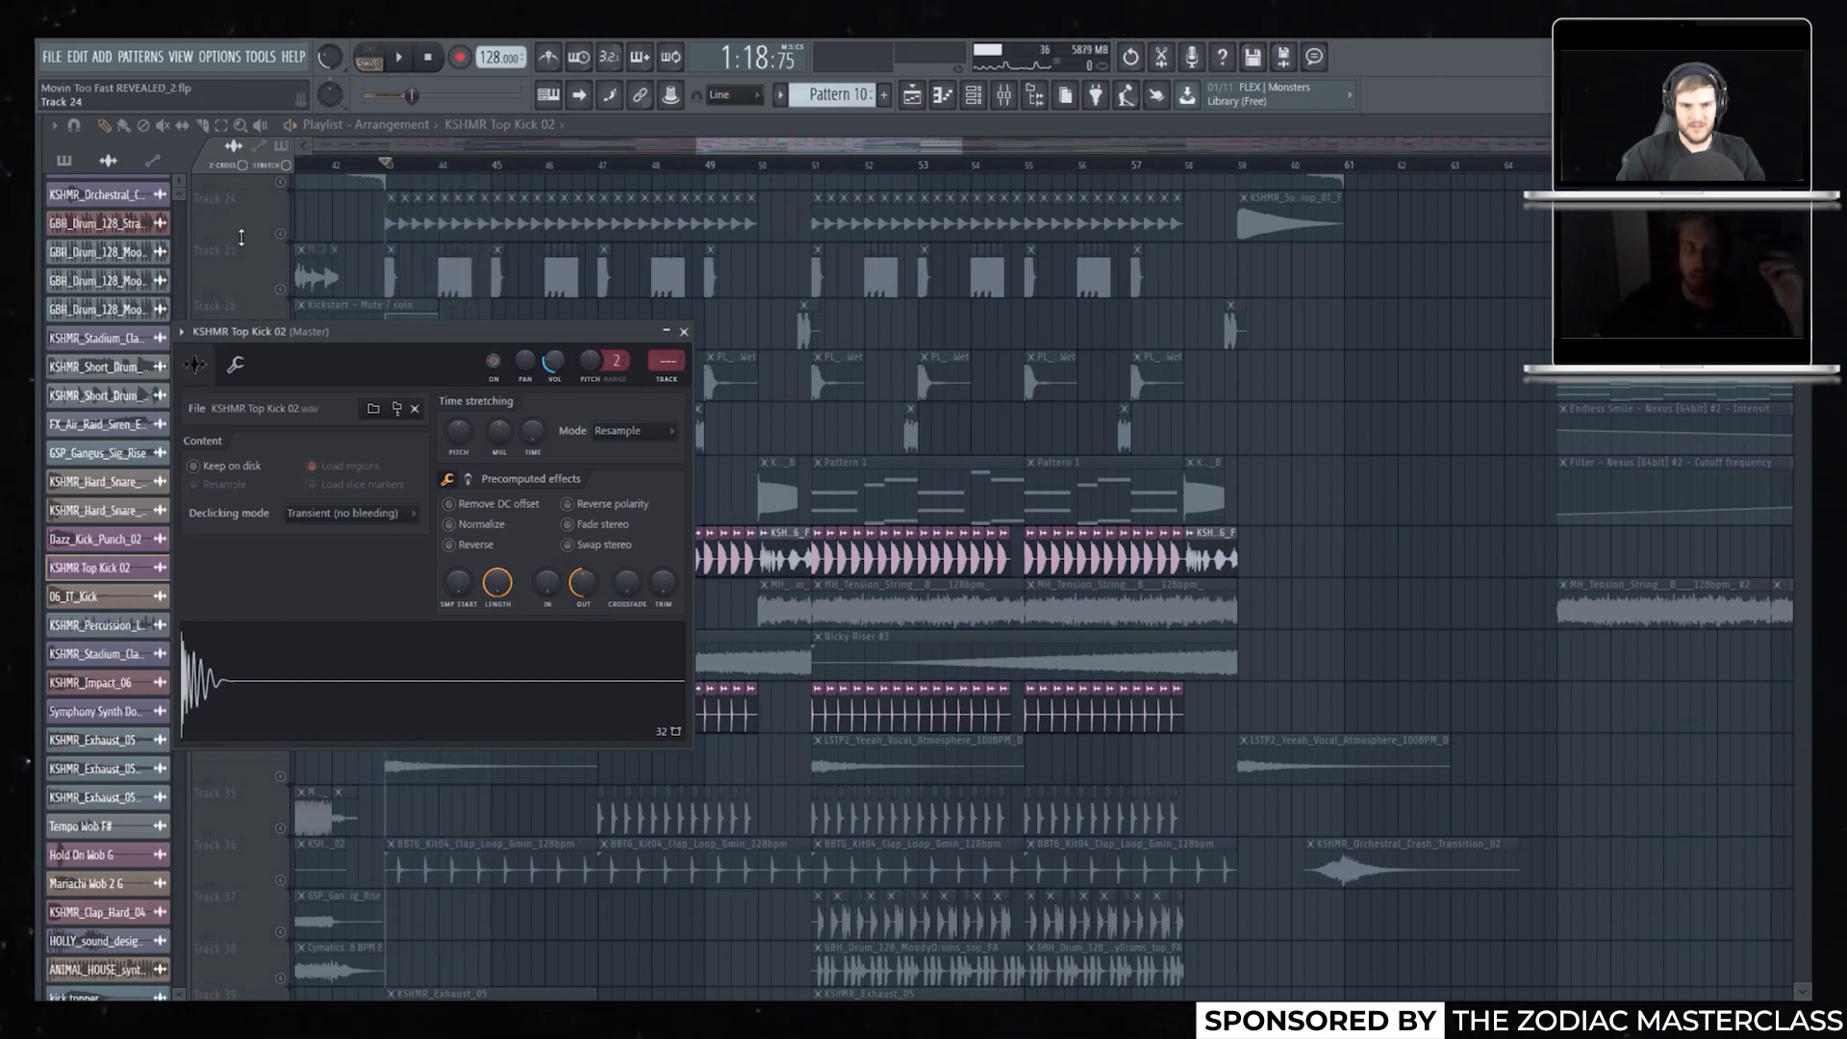
pyautogui.click(248, 242)
pyautogui.click(372, 697)
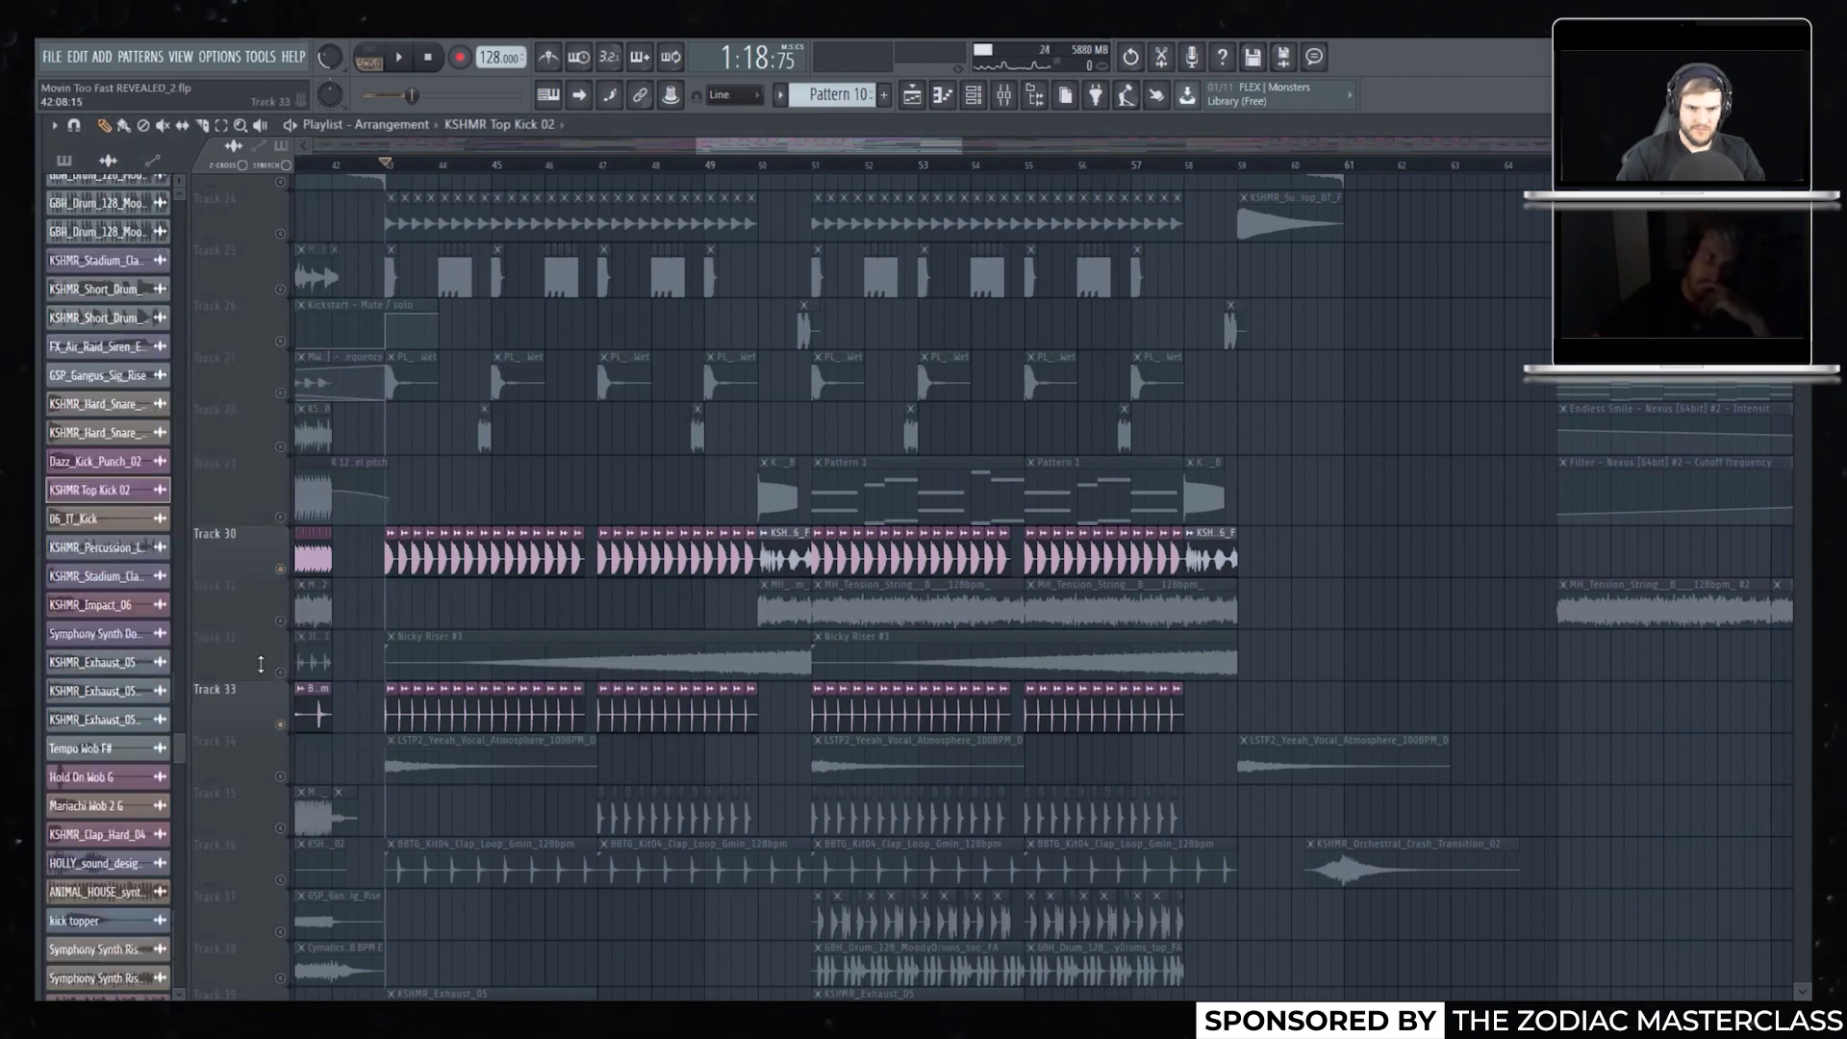
# Unmute the clap loop on Track 36 and play it briefly with the kicks on Tracks 30 and 33
pyautogui.scroll(-1, 226, 619)
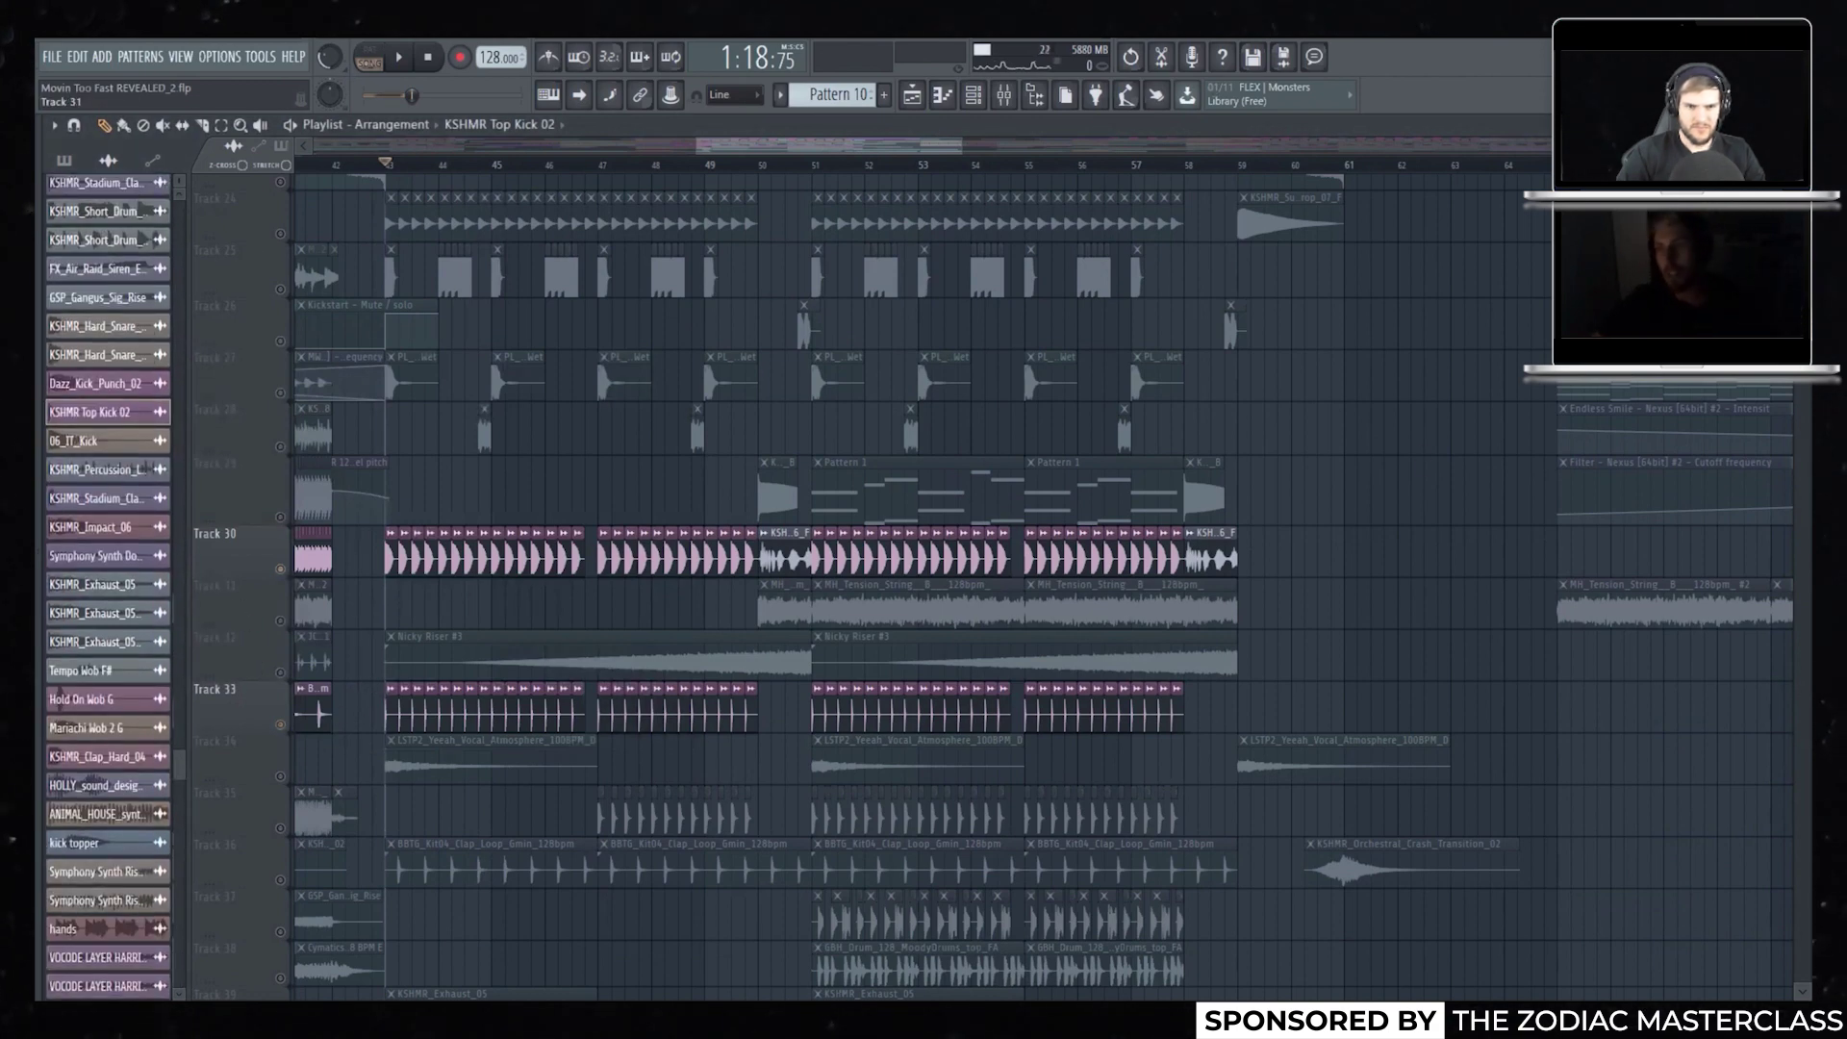
pyautogui.scroll(-5, 1039, 587)
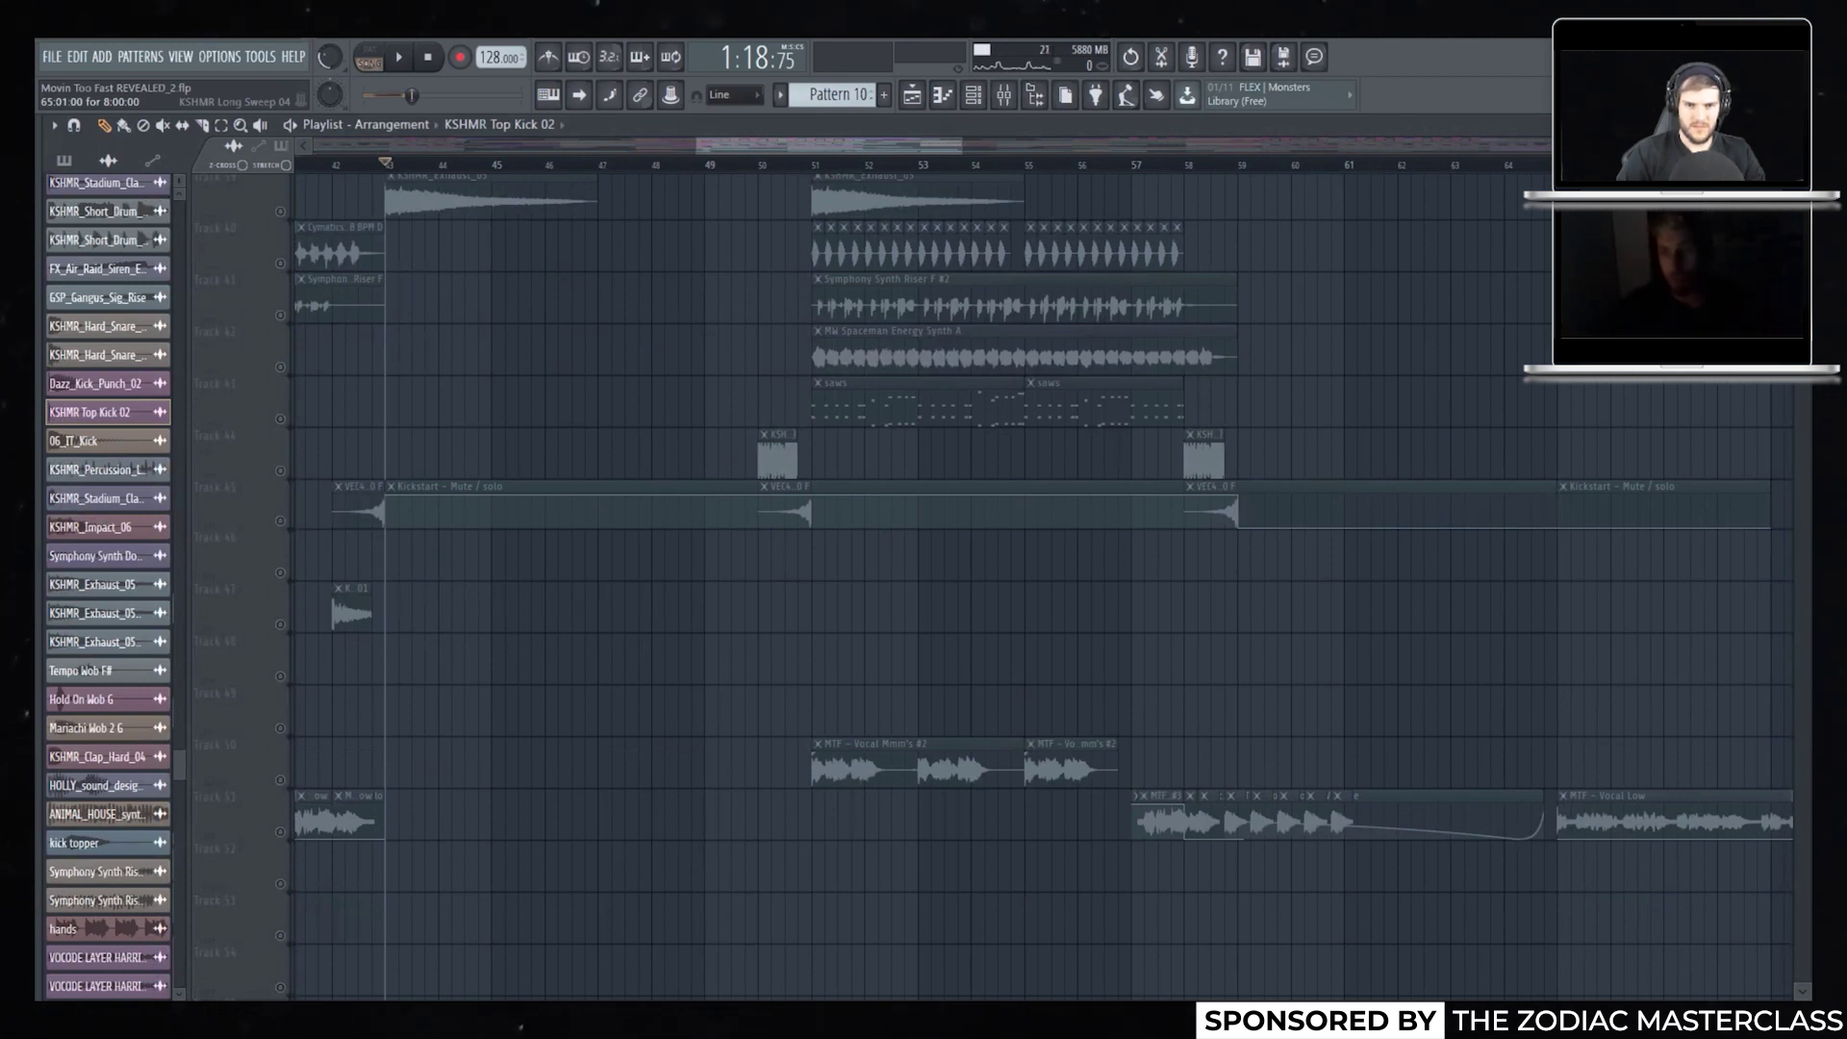
pyautogui.scroll(5, 1039, 587)
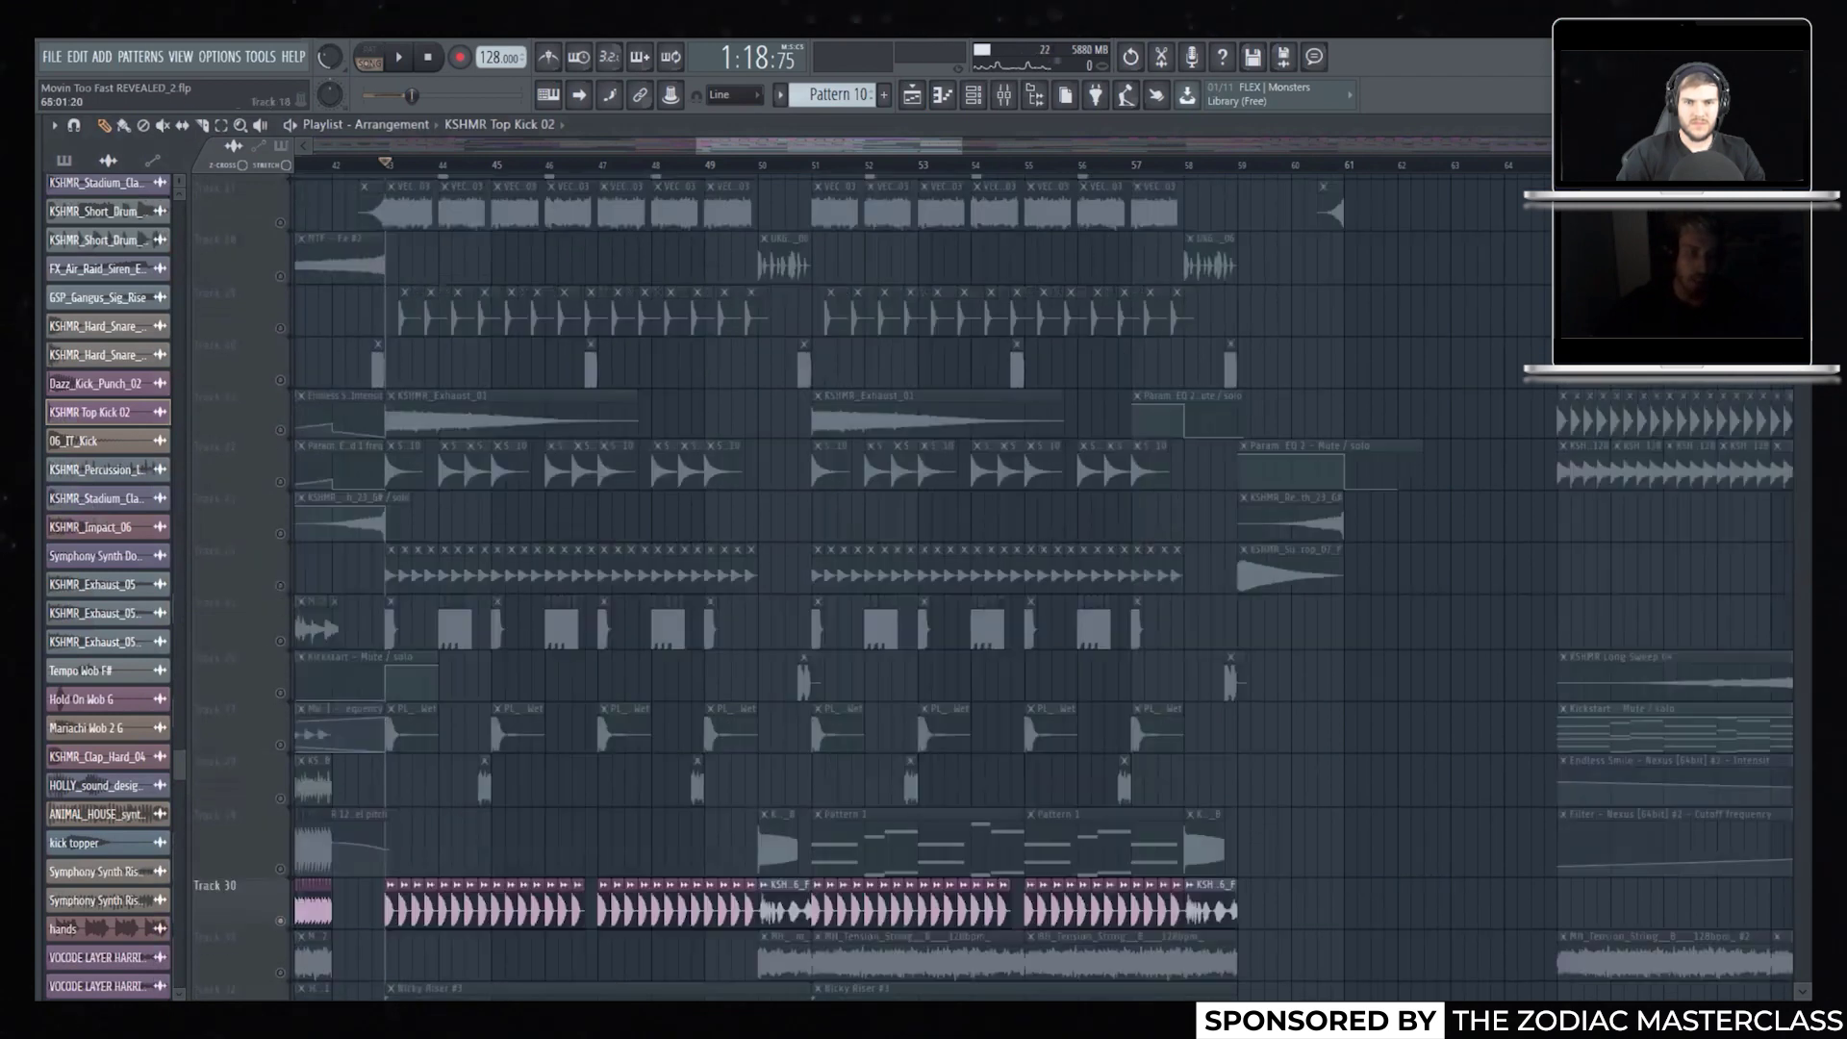
pyautogui.scroll(-3, 289, 816)
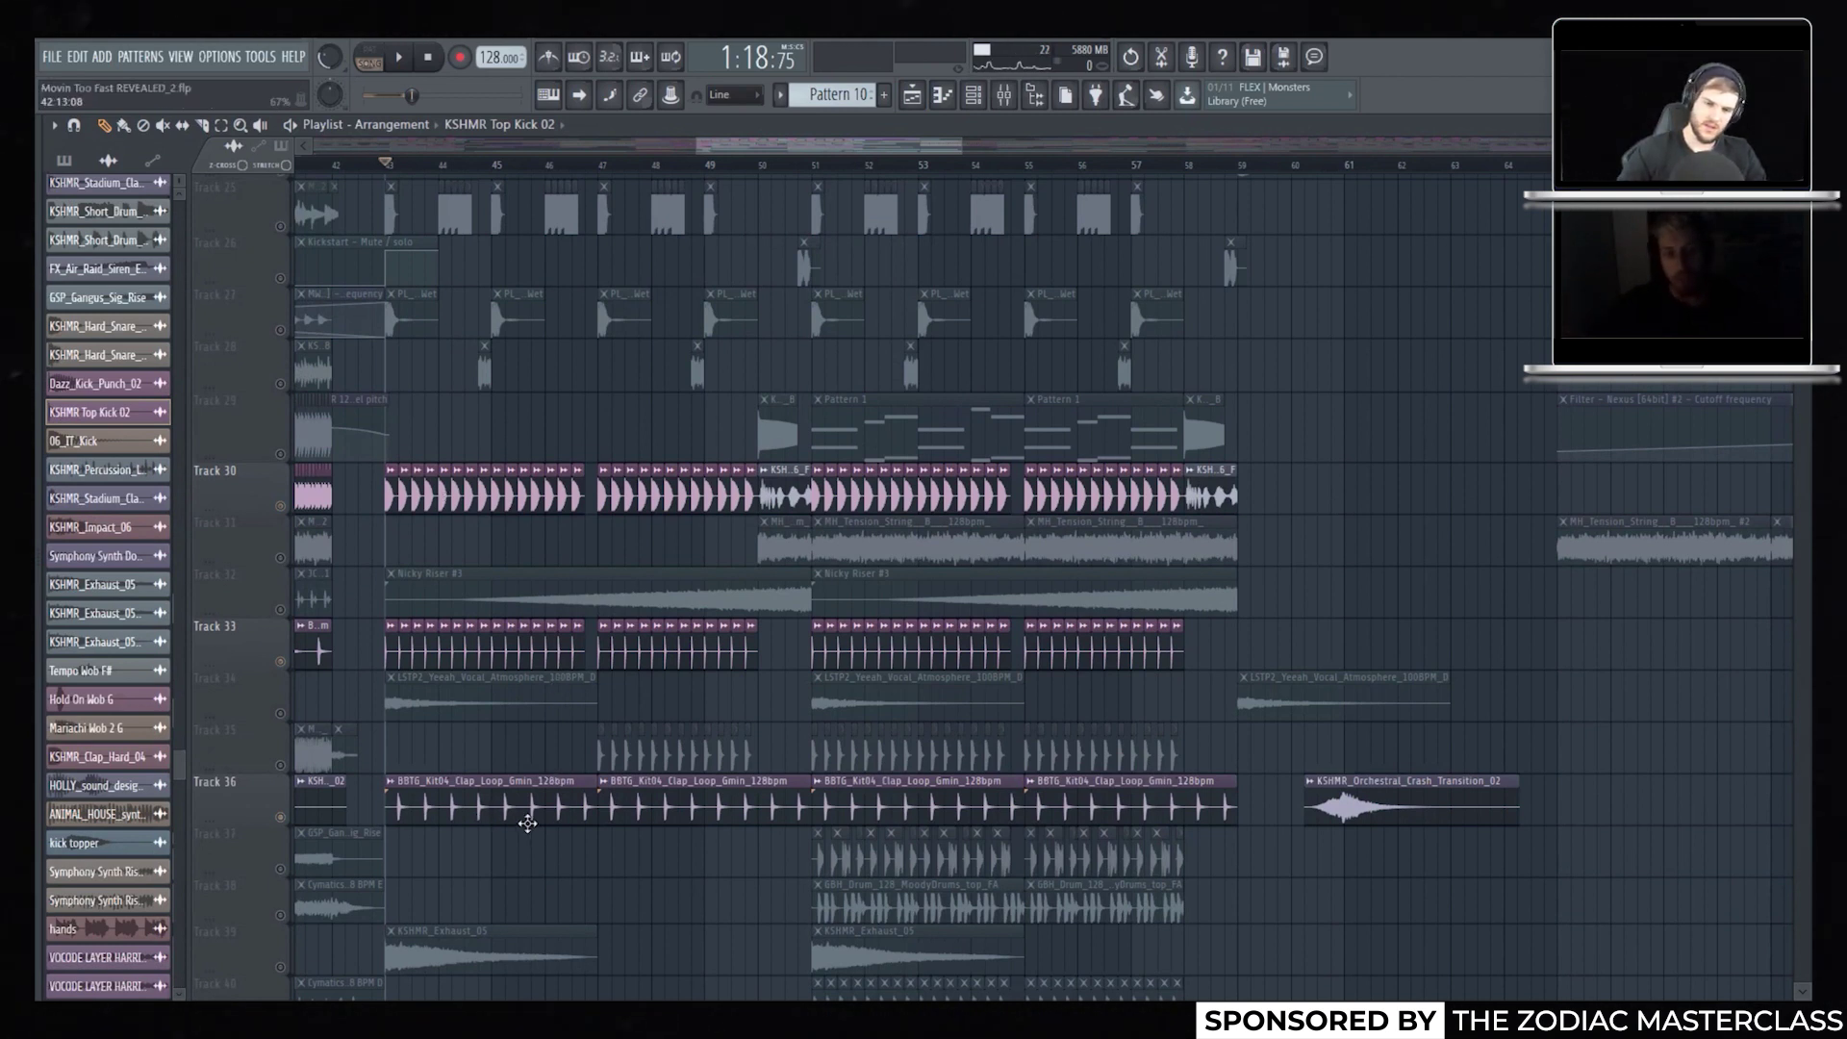
pyautogui.press('space')
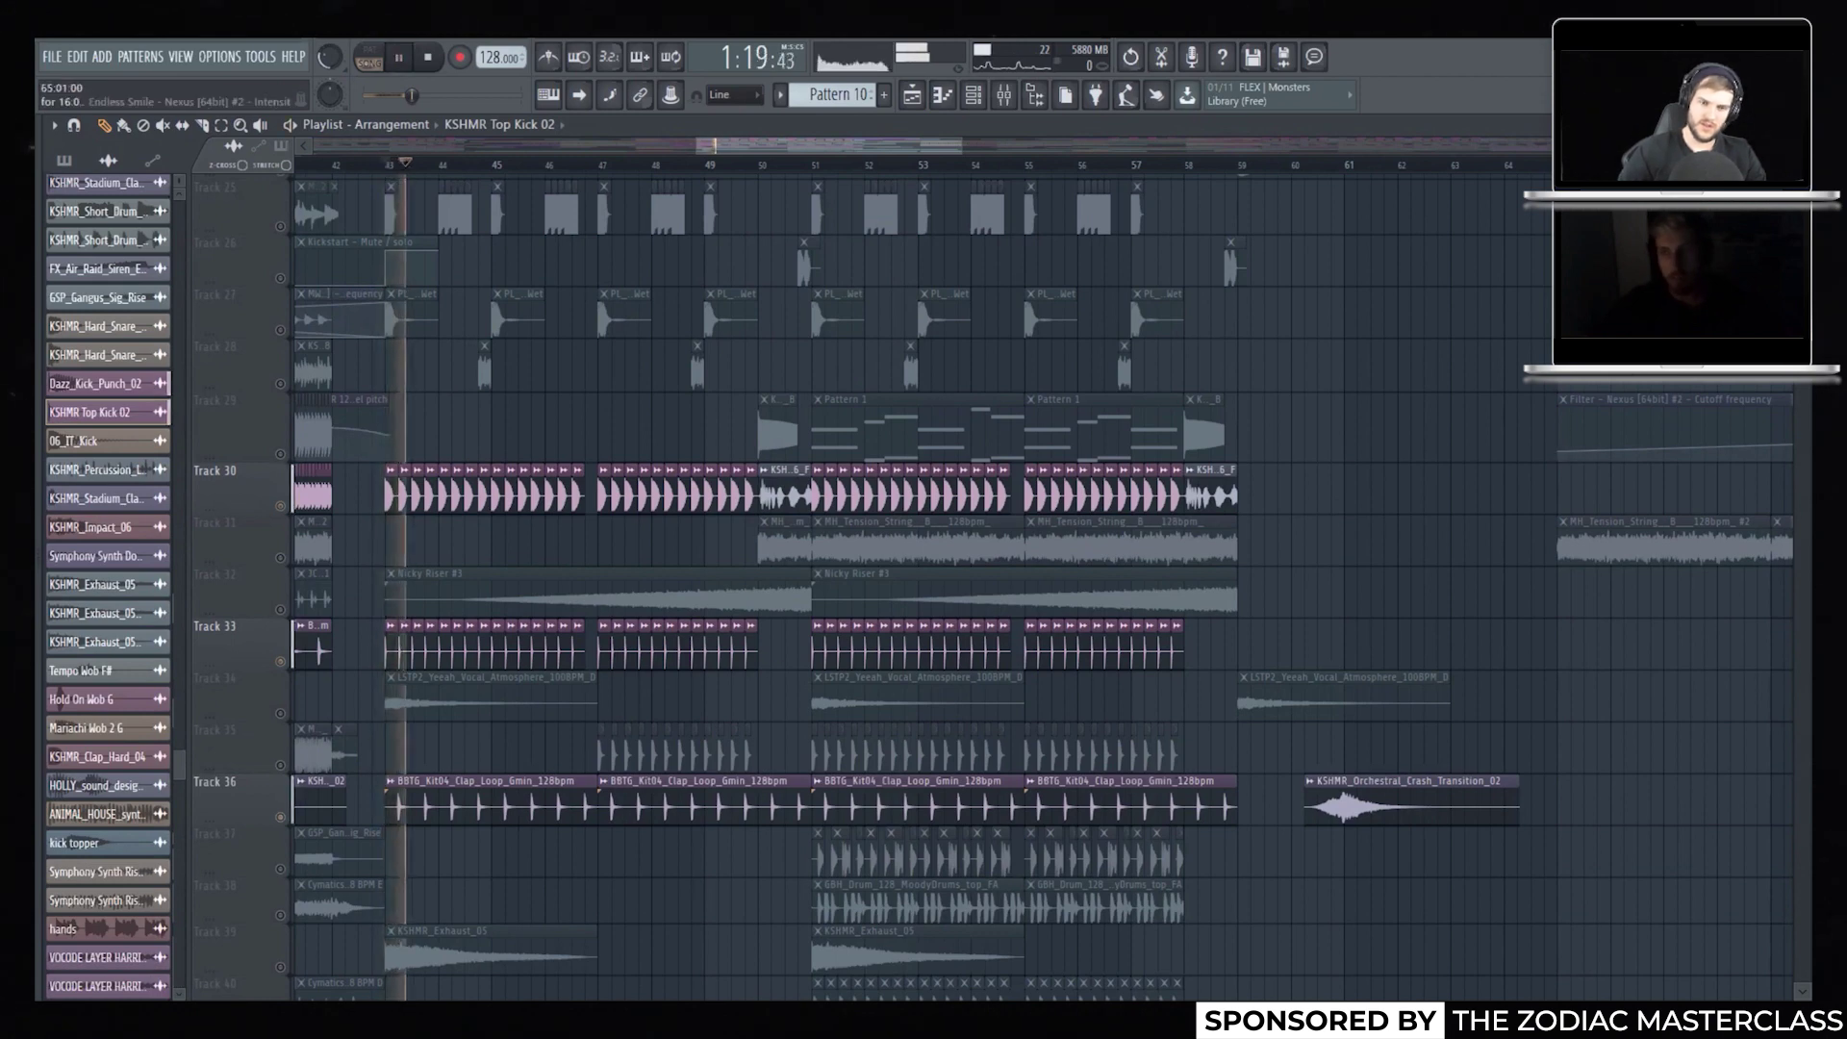
pyautogui.scroll(8, 962, 577)
pyautogui.press('space')
# Unmute the BH_Kit2_clap clips on Track 19 and play the drop from bar 43
pyautogui.scroll(-2, 285, 697)
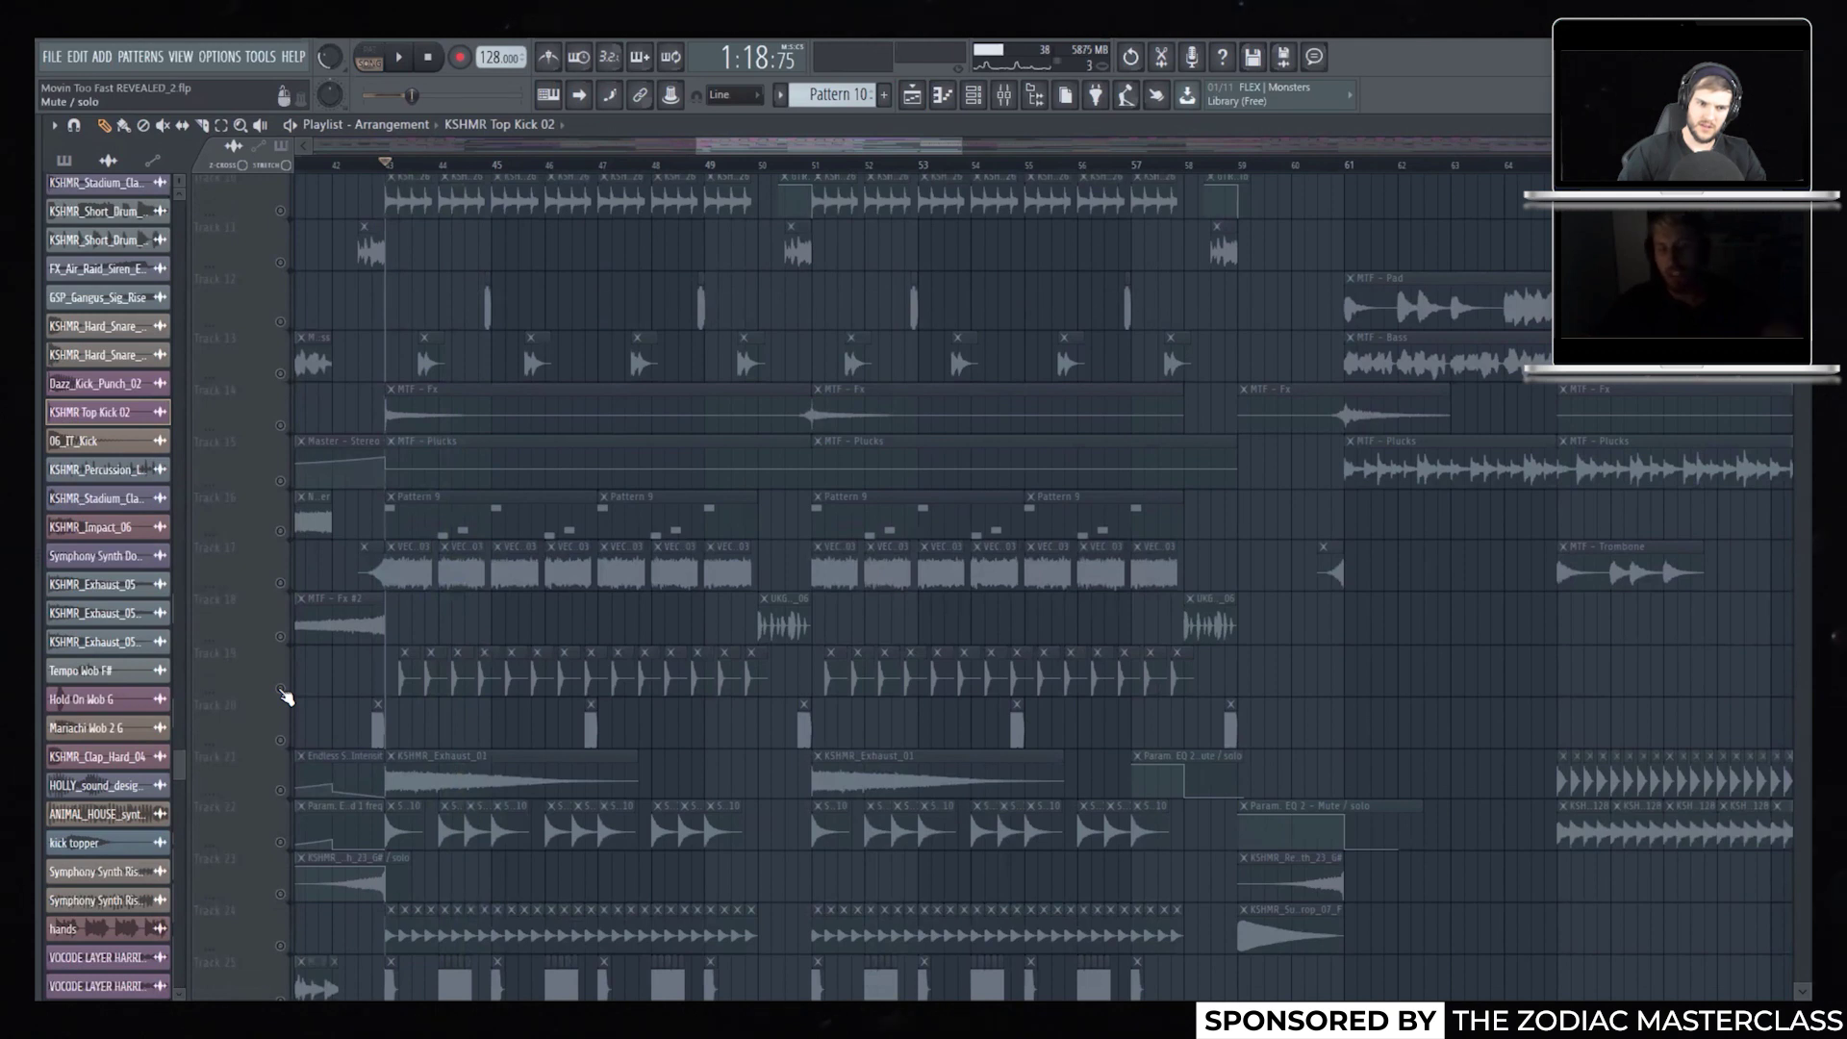
pyautogui.click(284, 693)
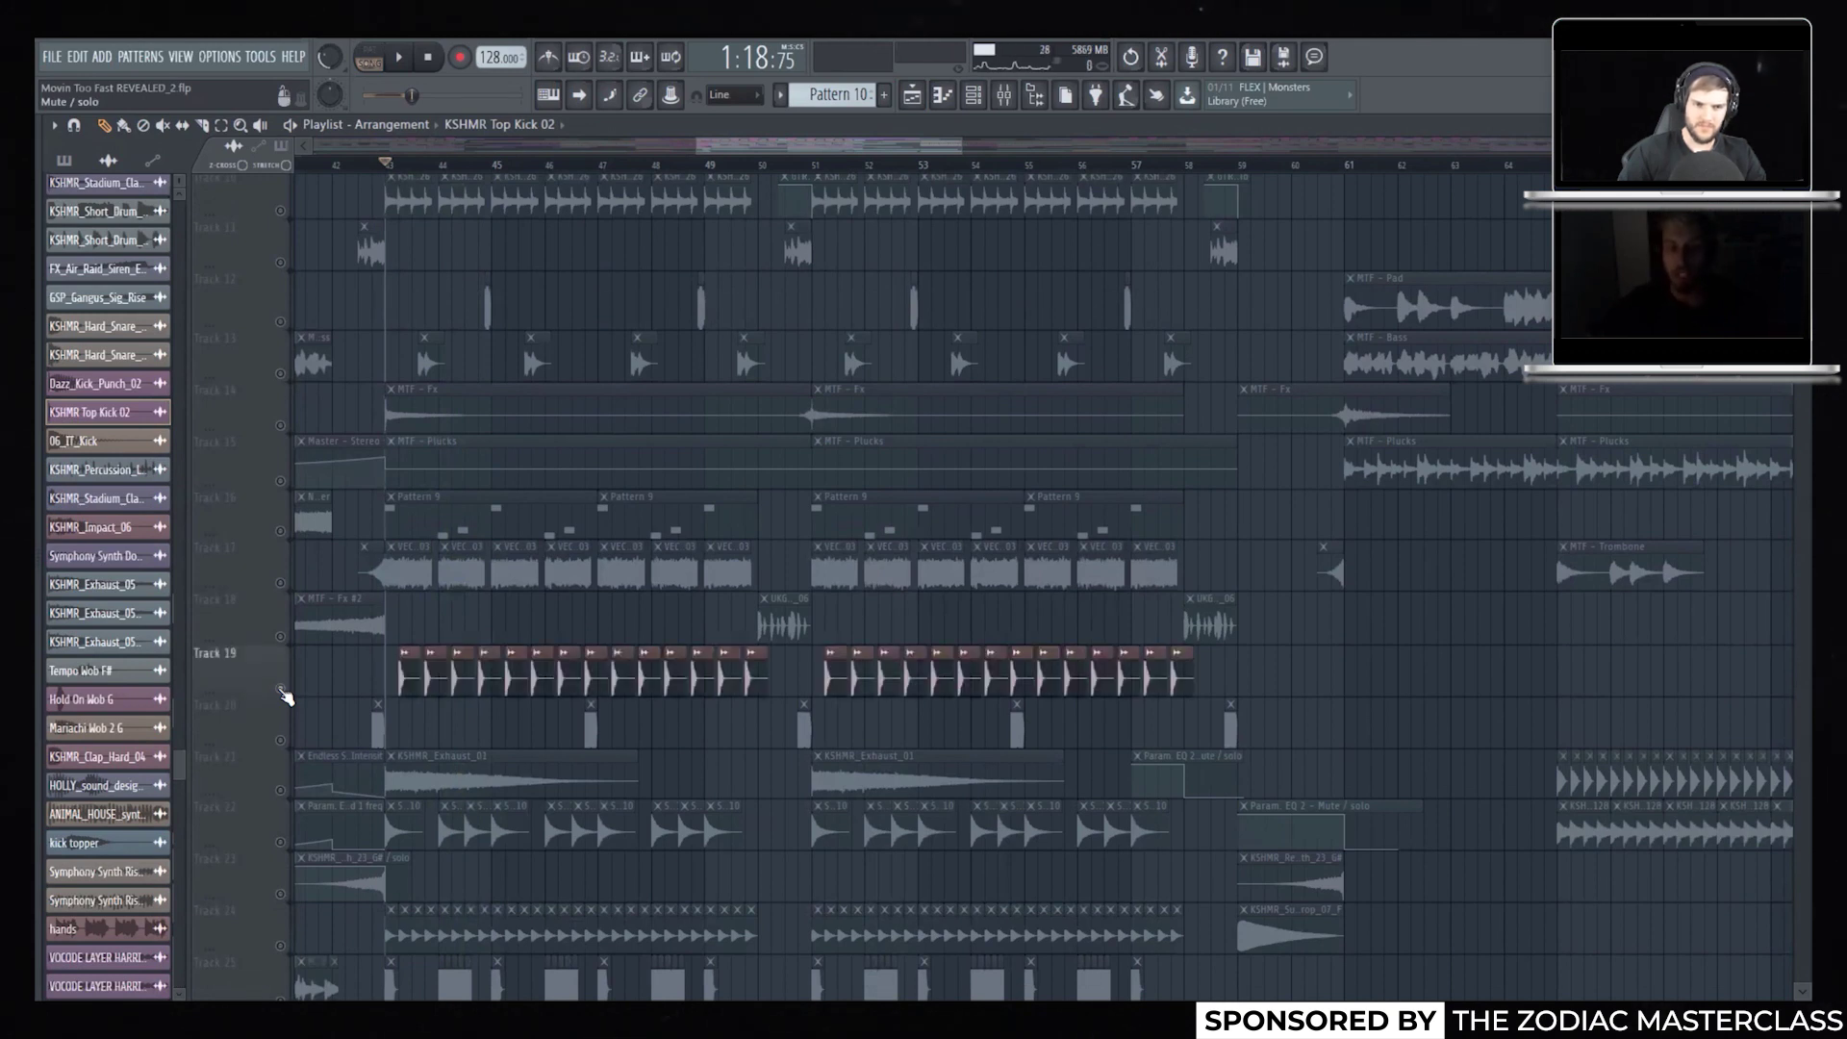
pyautogui.press('space')
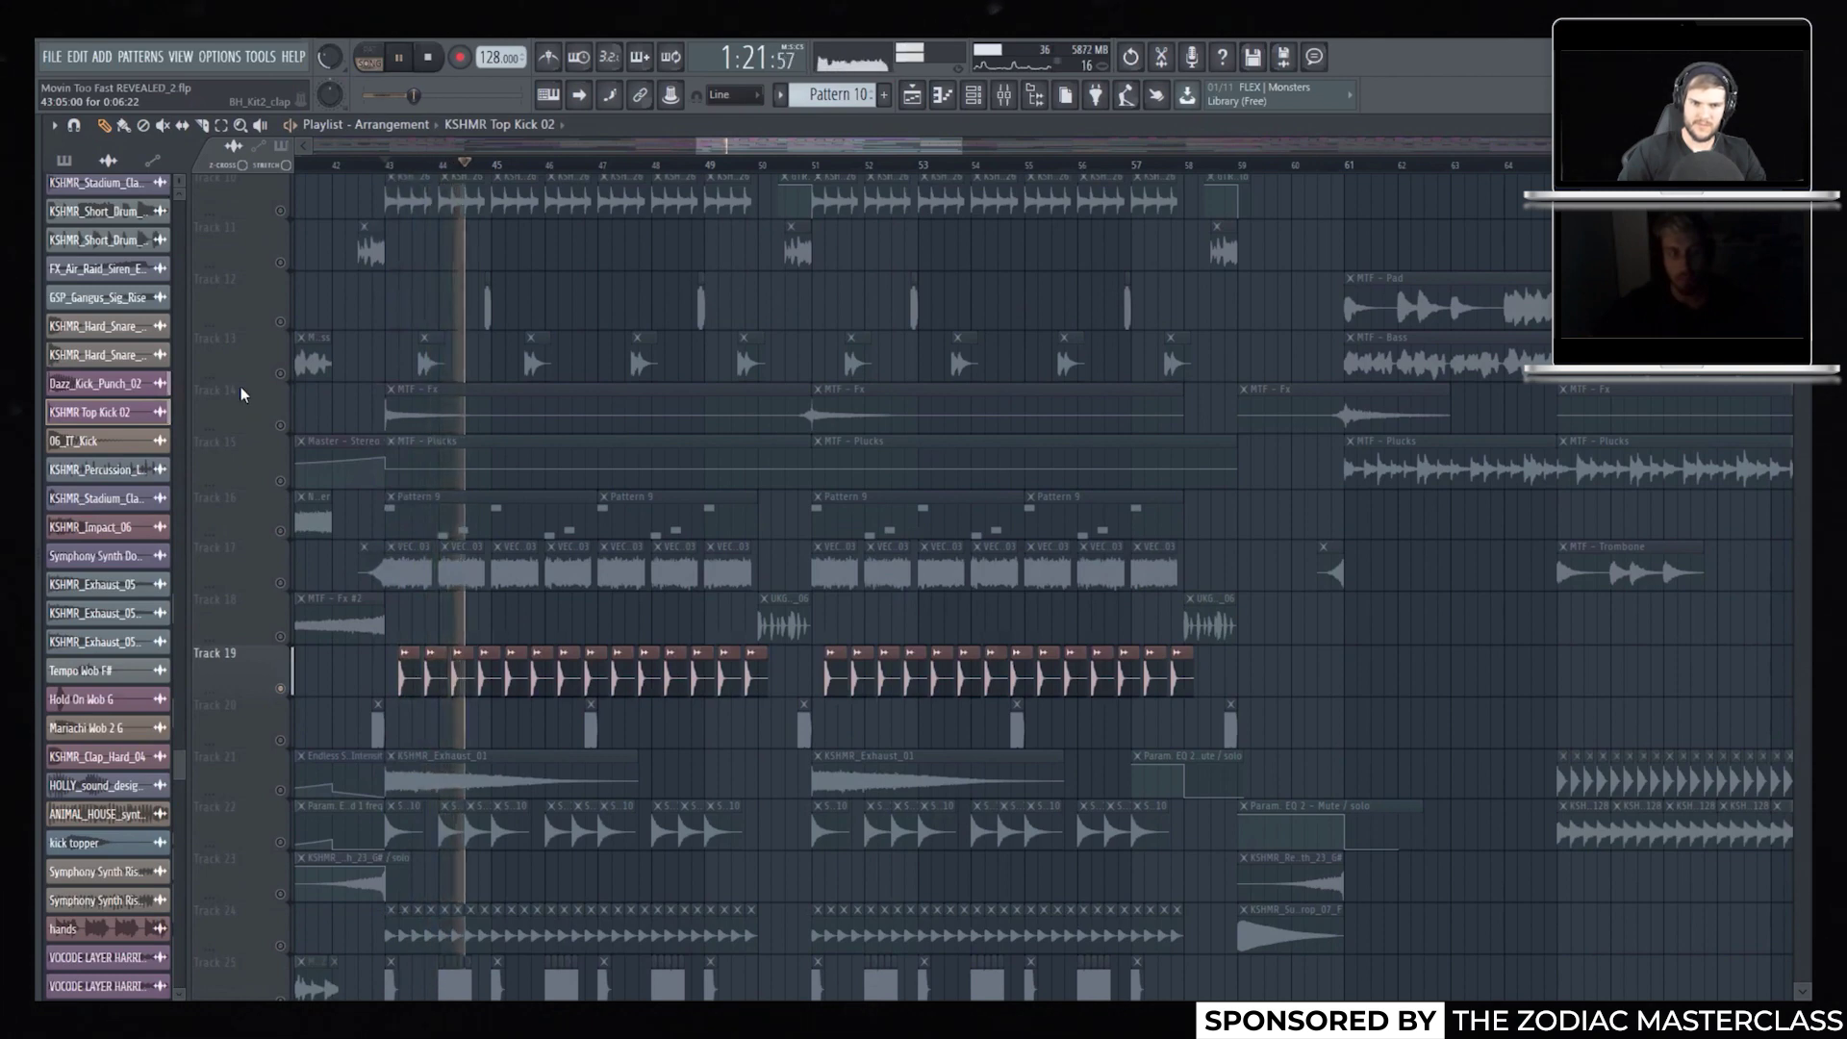
# Mute Tracks 7 and 1 during playback and stop the song
pyautogui.scroll(1, 245, 394)
pyautogui.scroll(9, 244, 394)
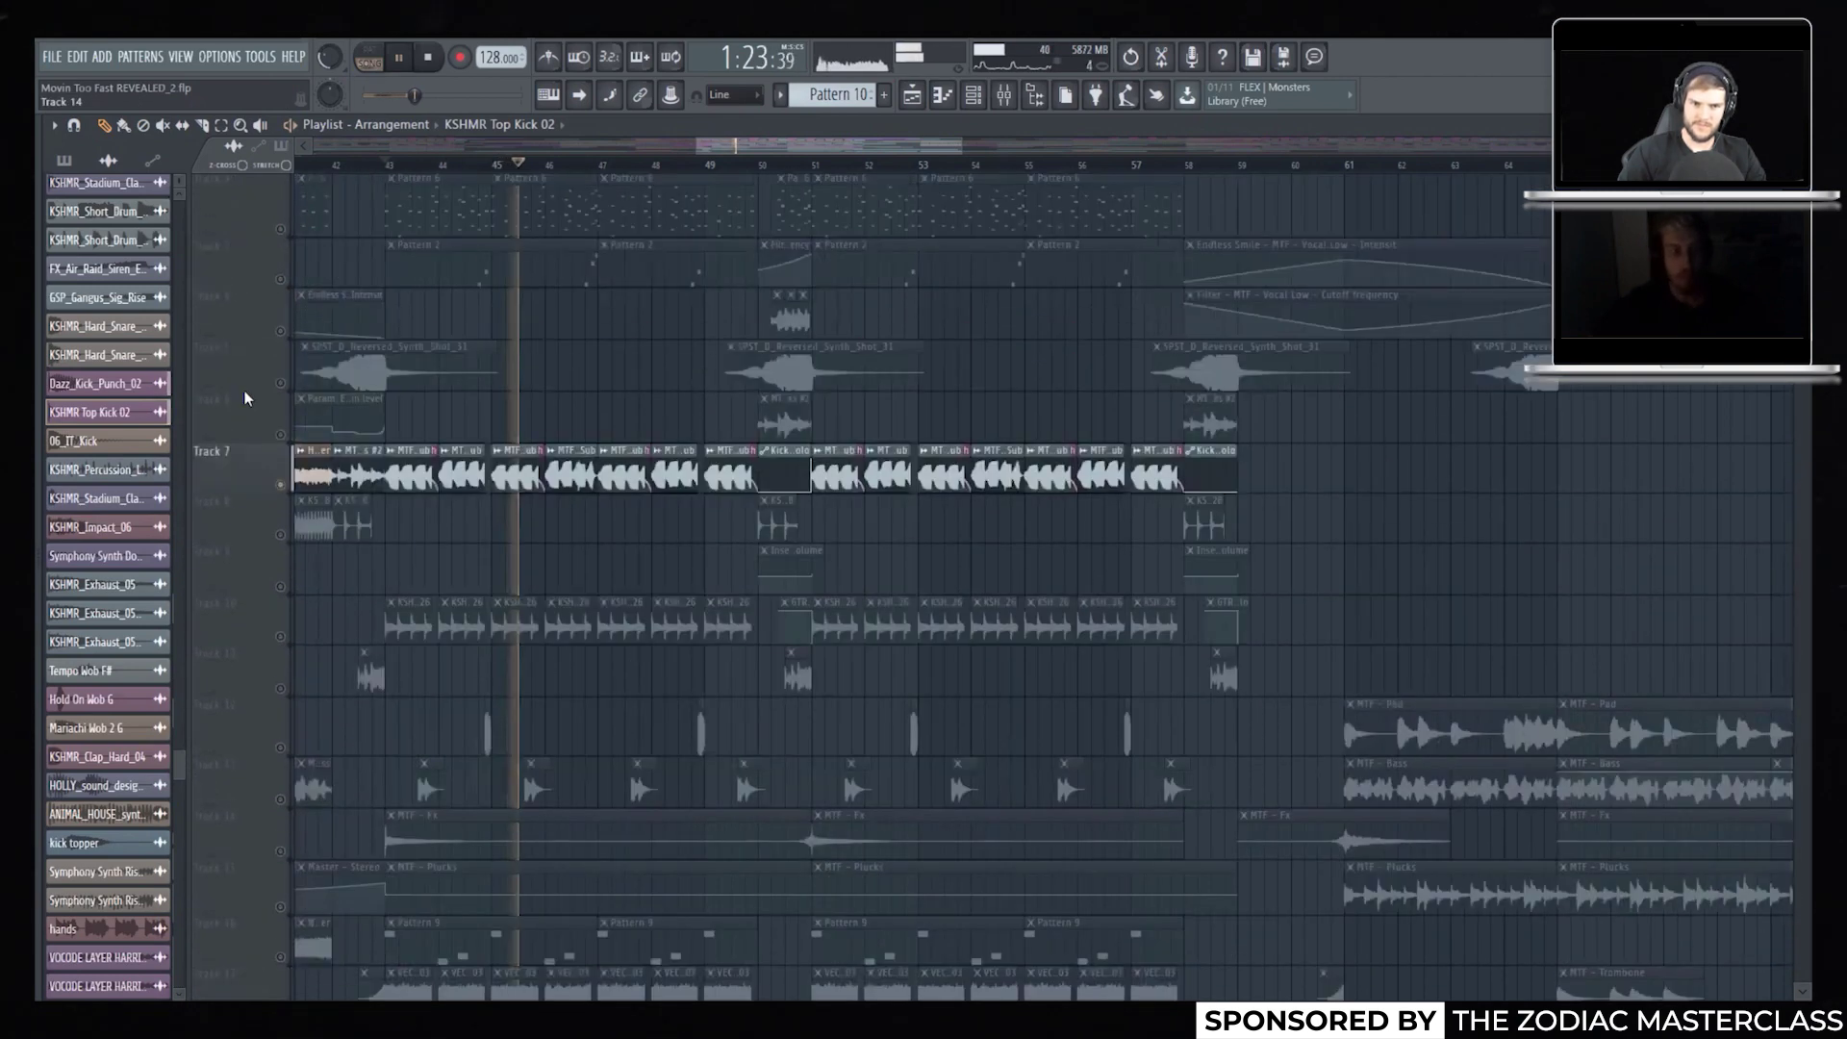
pyautogui.click(281, 540)
pyautogui.click(280, 217)
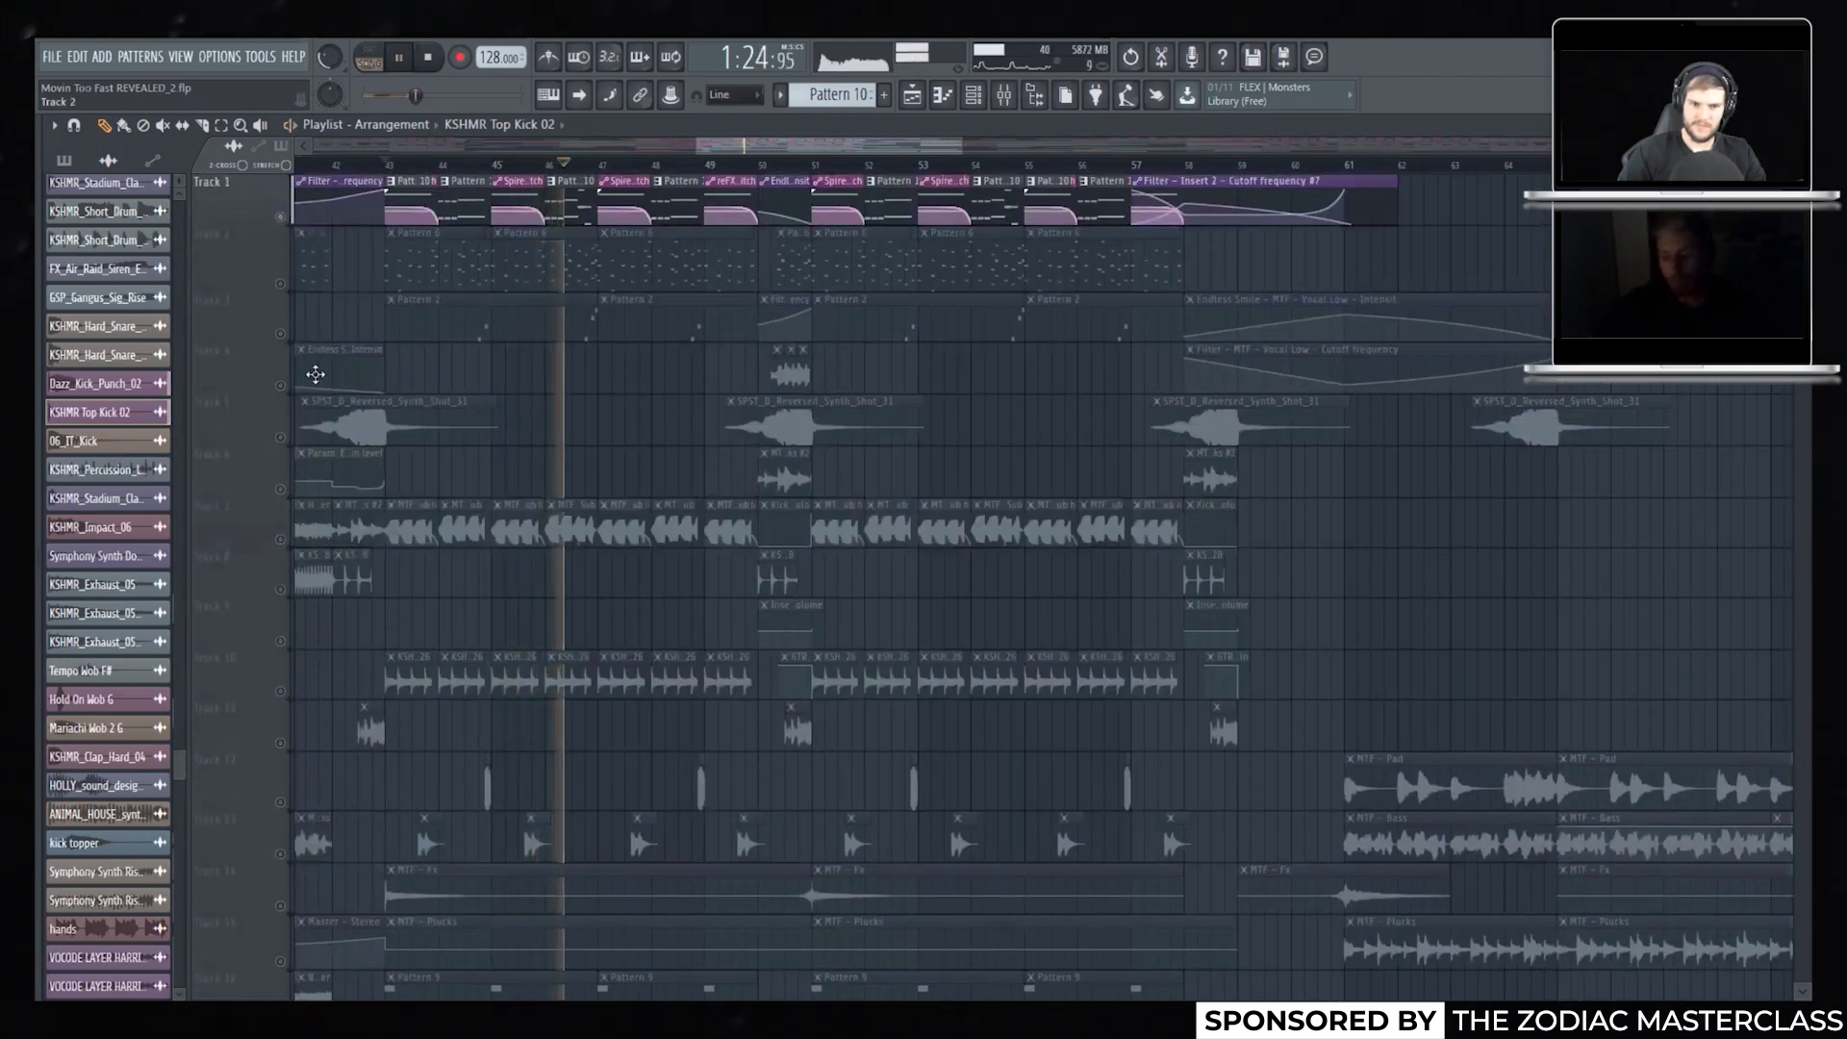
pyautogui.press('space')
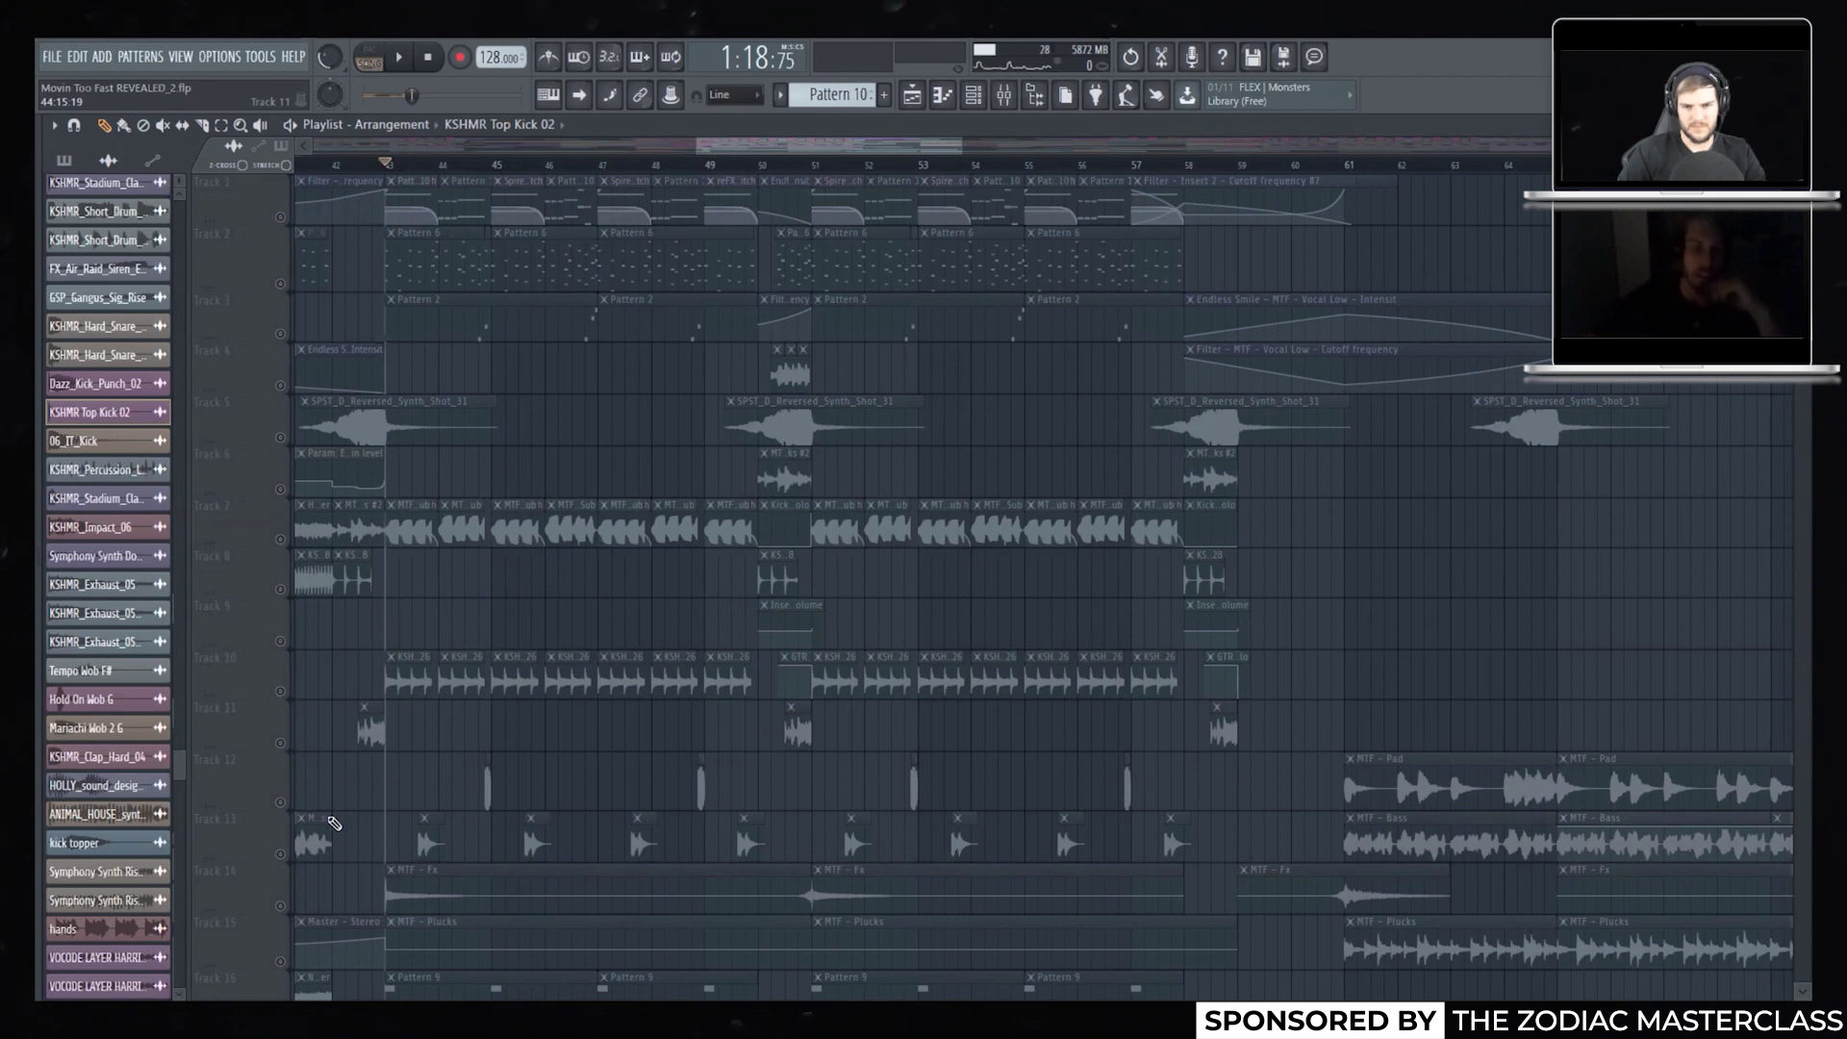
# Unmute Track 10, check the KSHMR_Drop_Clap_01_126 sample settings, and listen to the claps from bar 43
pyautogui.click(279, 695)
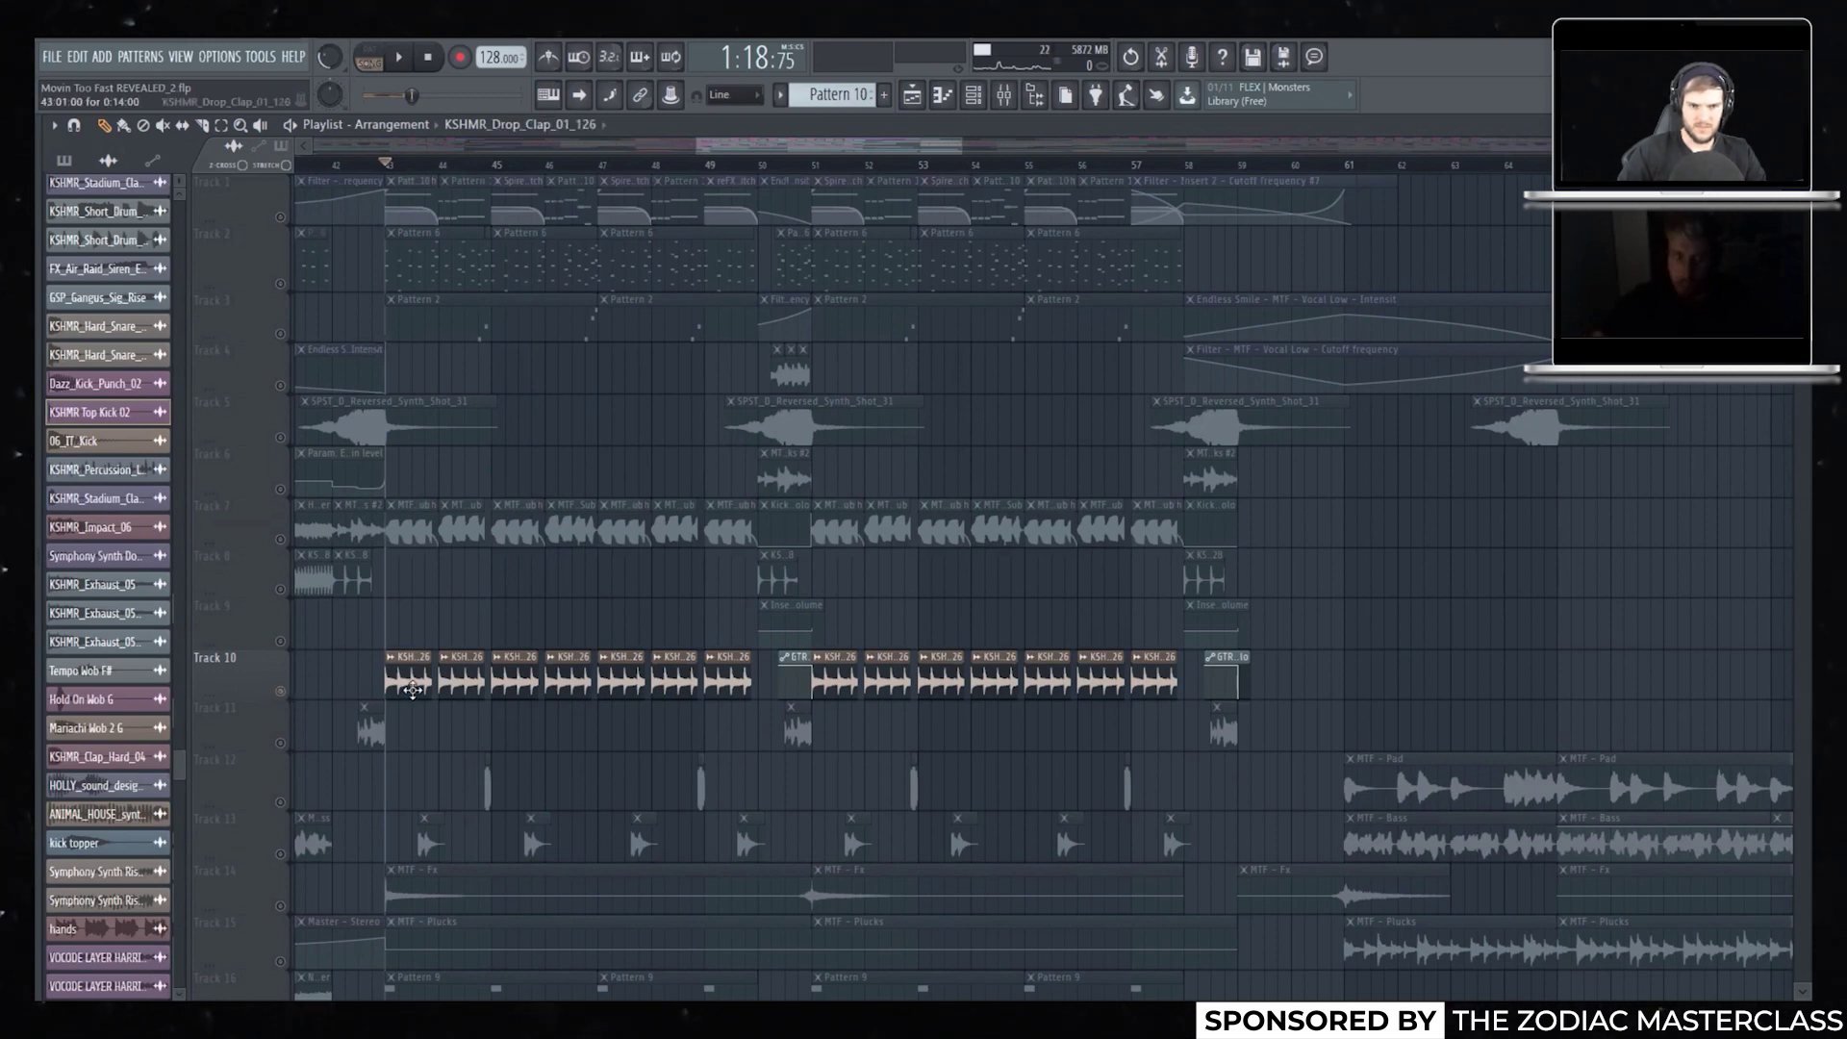
pyautogui.doubleClick(411, 692)
pyautogui.press('Escape')
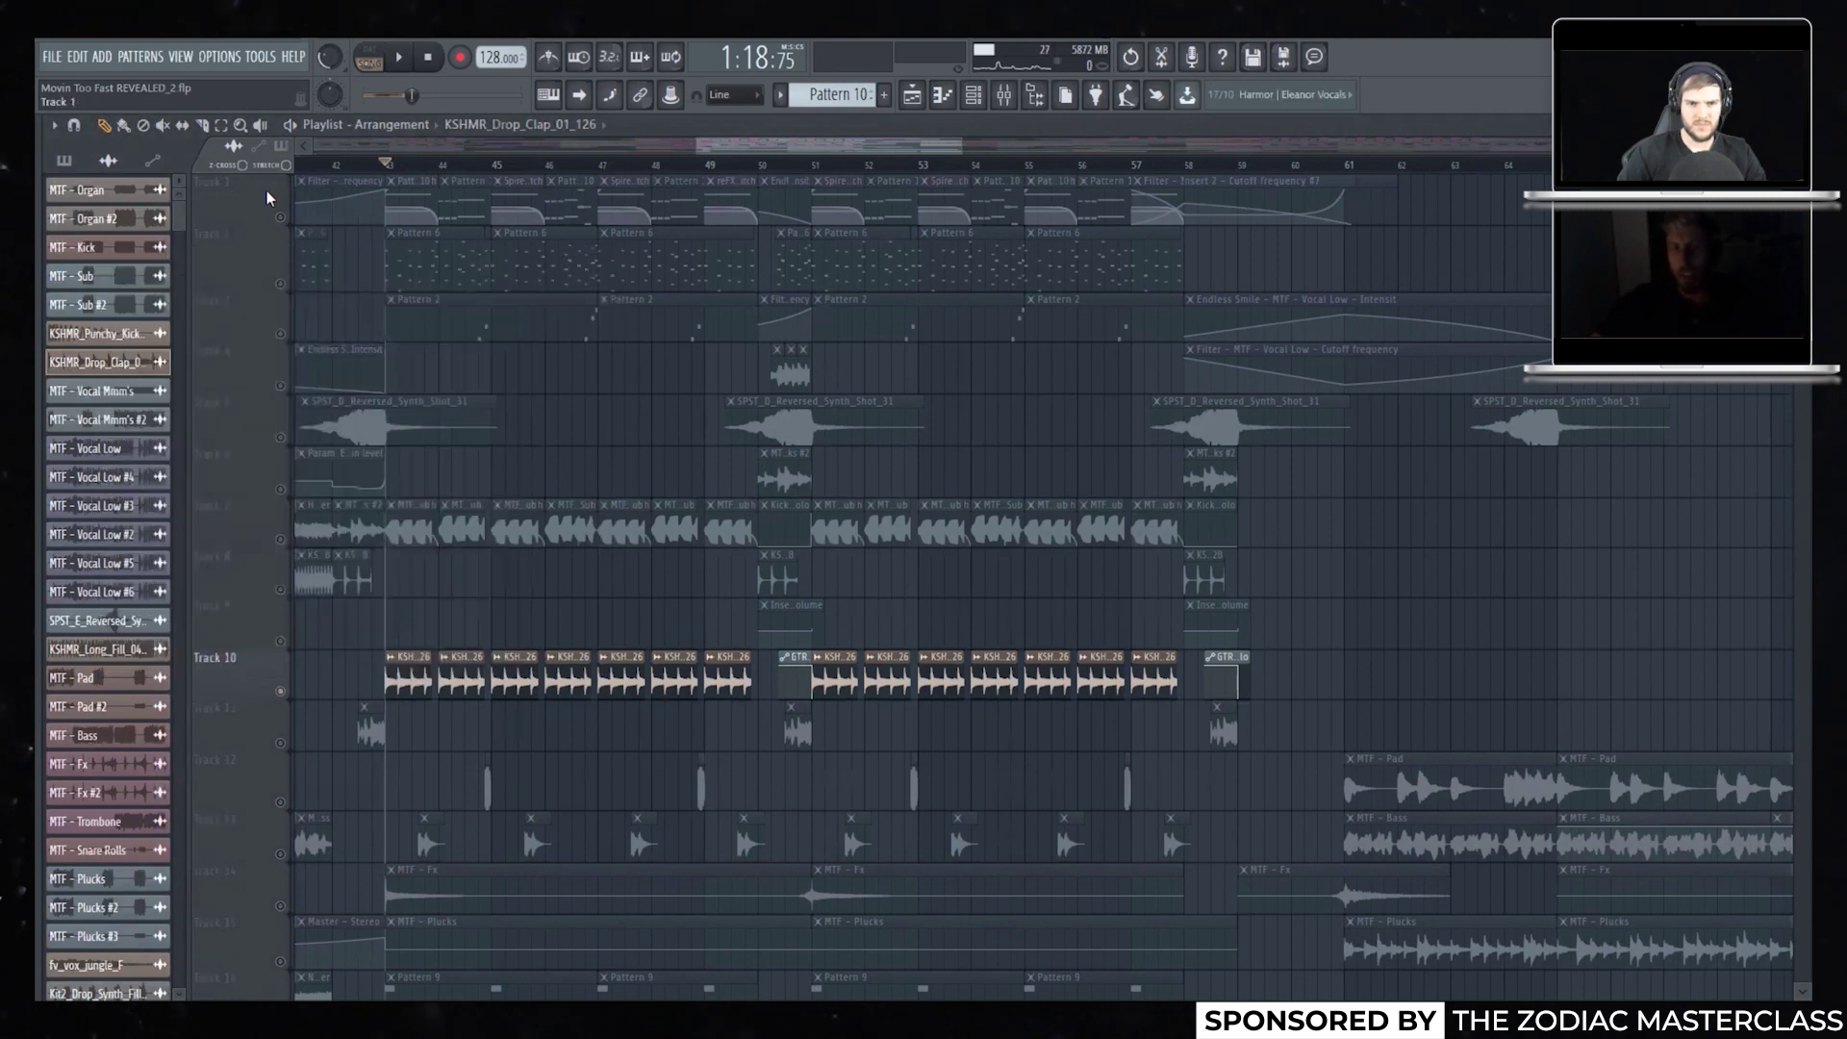
pyautogui.press('space')
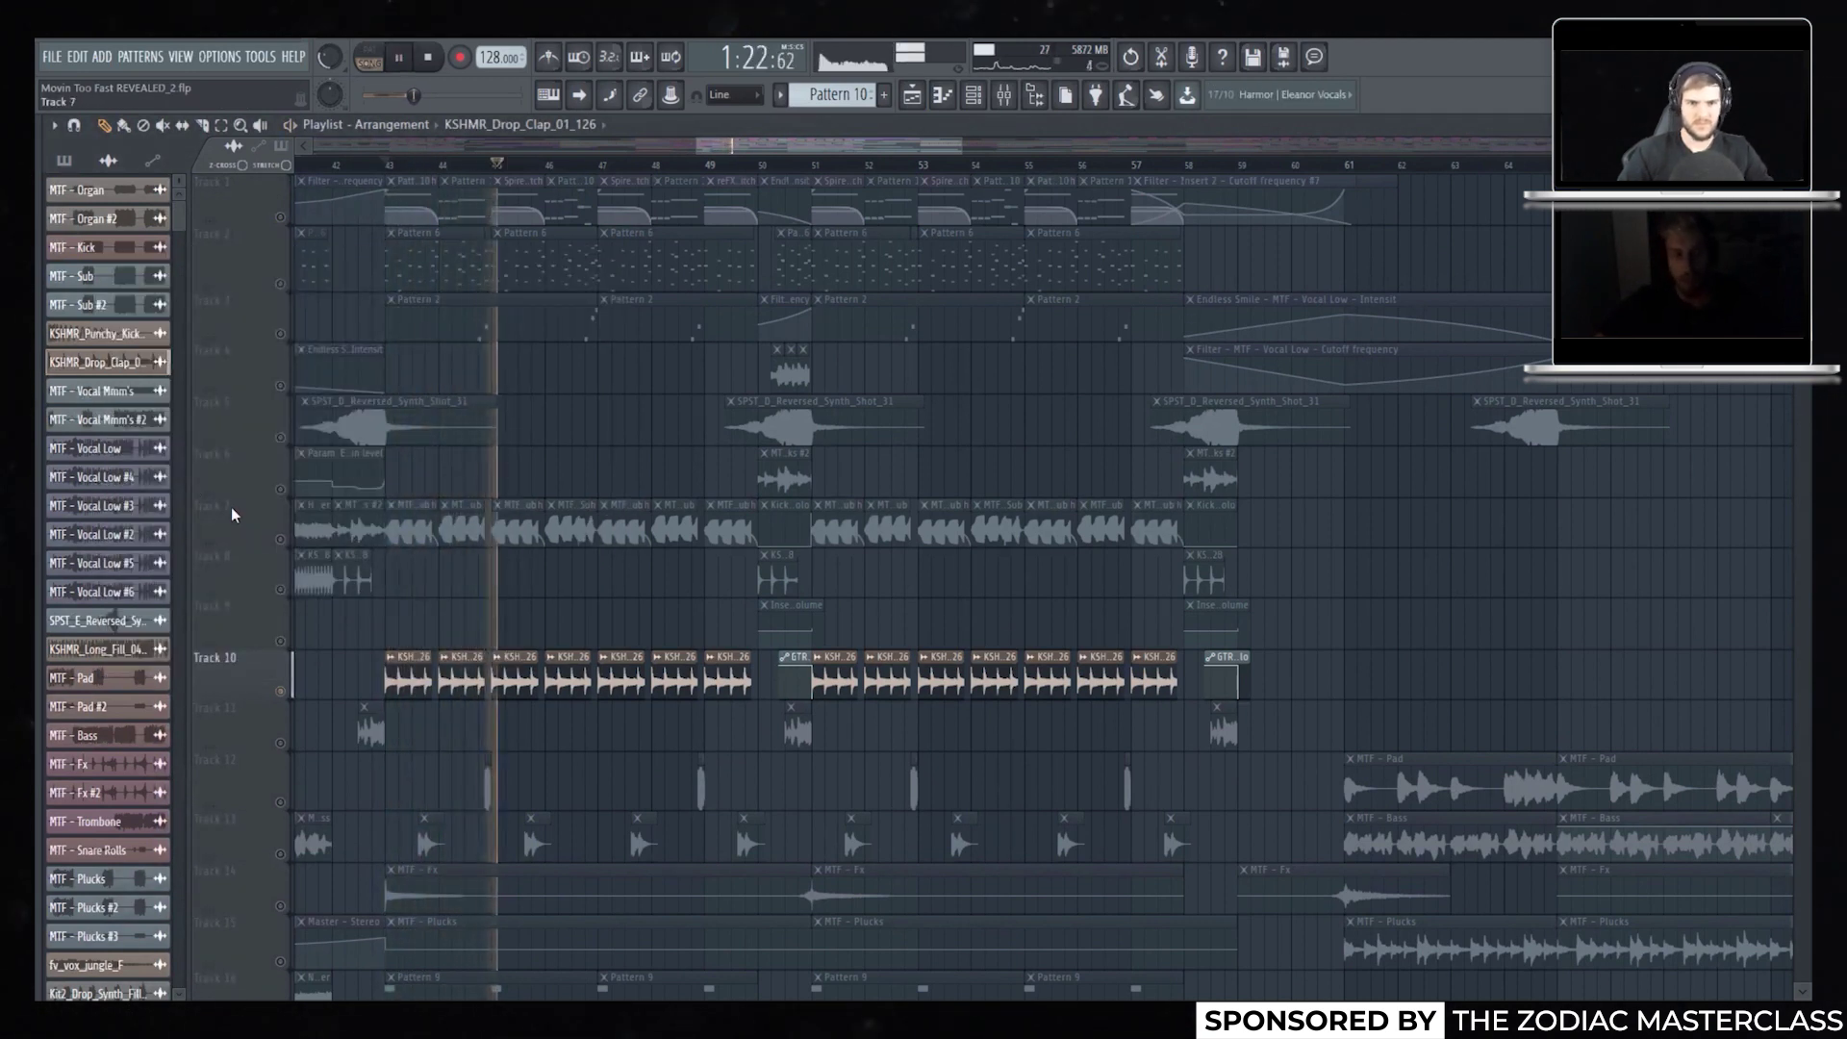
pyautogui.press('space')
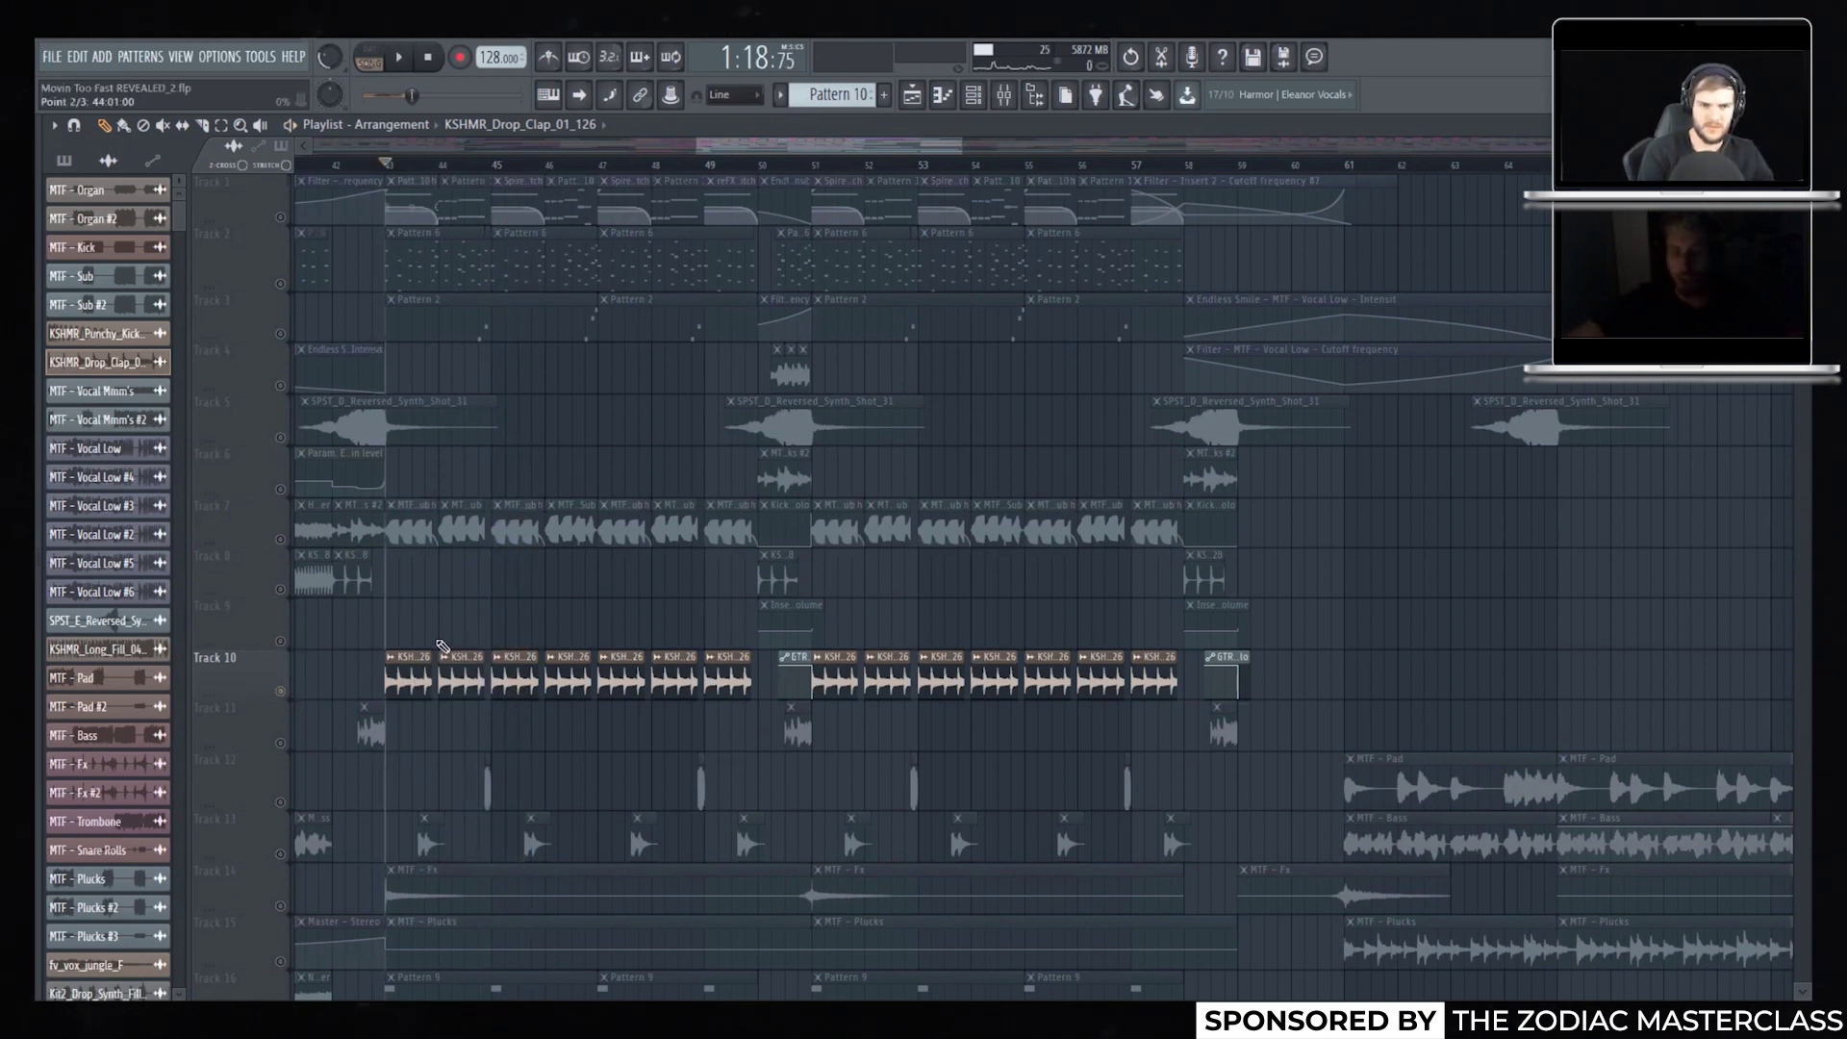
# Unmute the clap reverb clips on Track 13, save the project and play them with Tracks 10 and 19
pyautogui.scroll(-5, 317, 495)
pyautogui.click(280, 491)
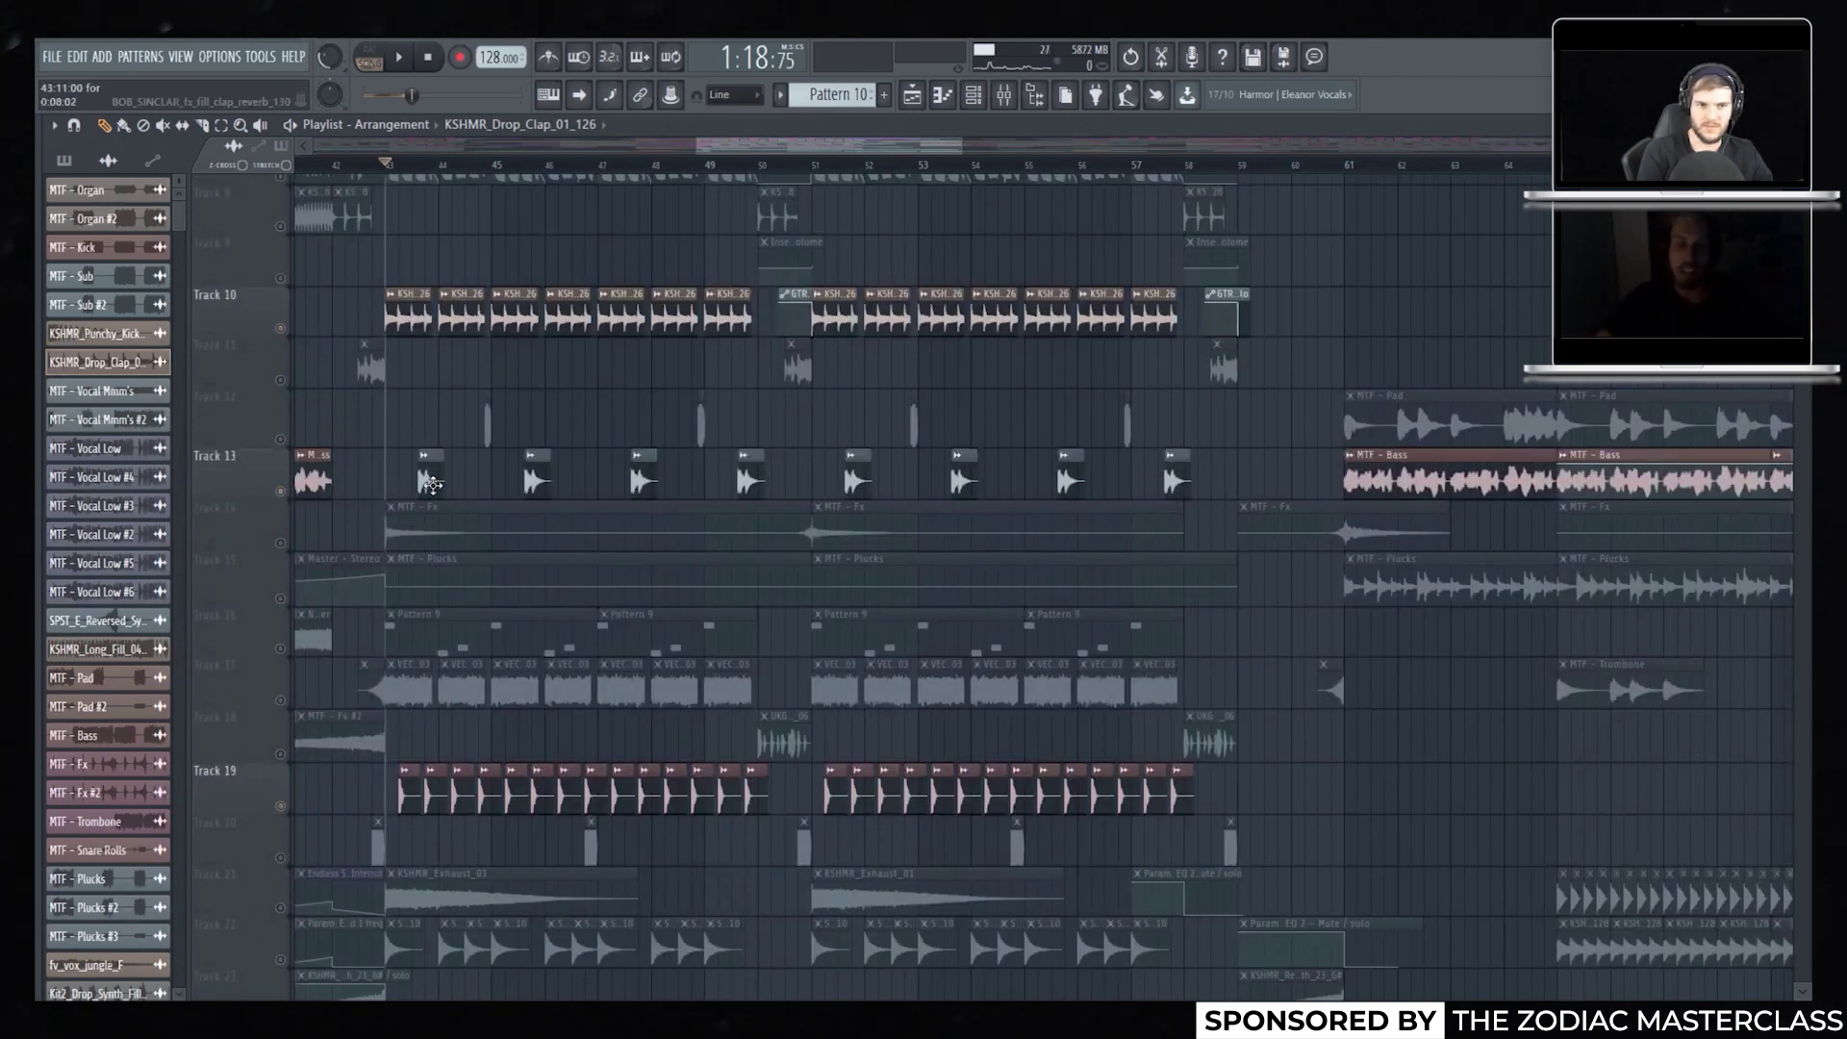
pyautogui.hotkey('ctrl', 's')
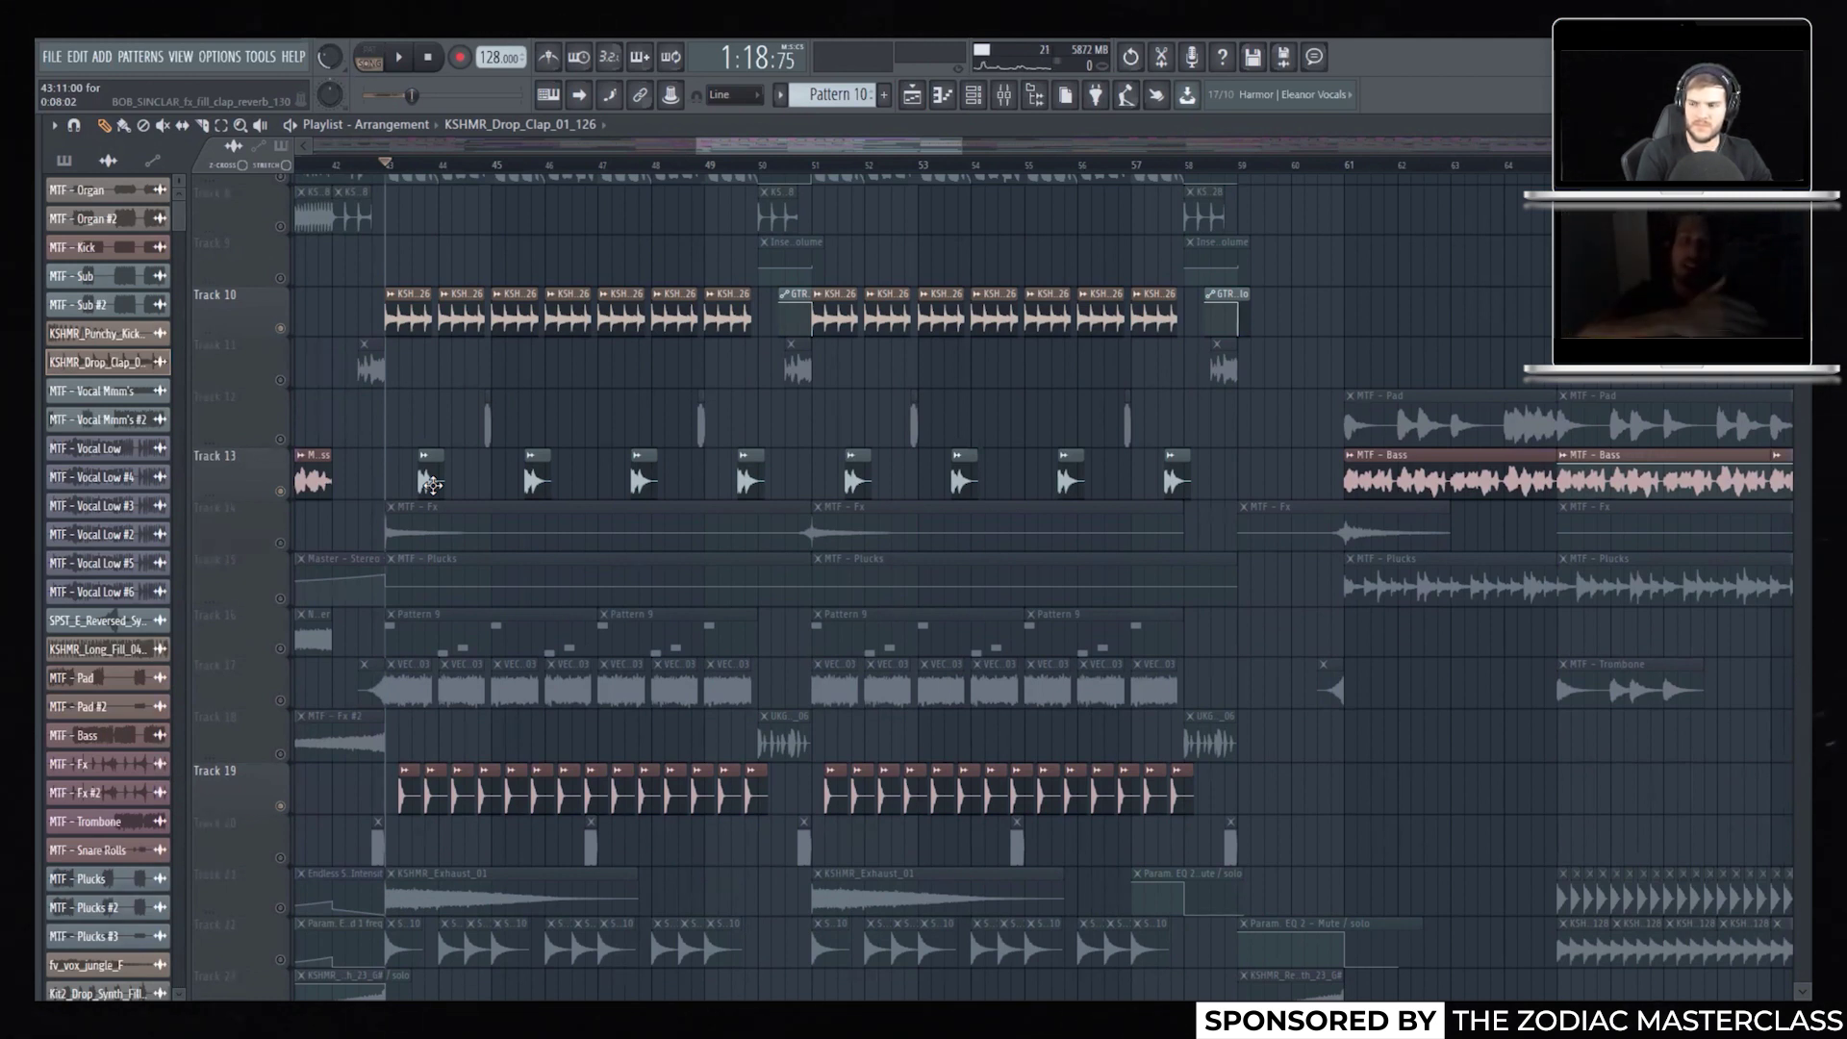
pyautogui.press('space')
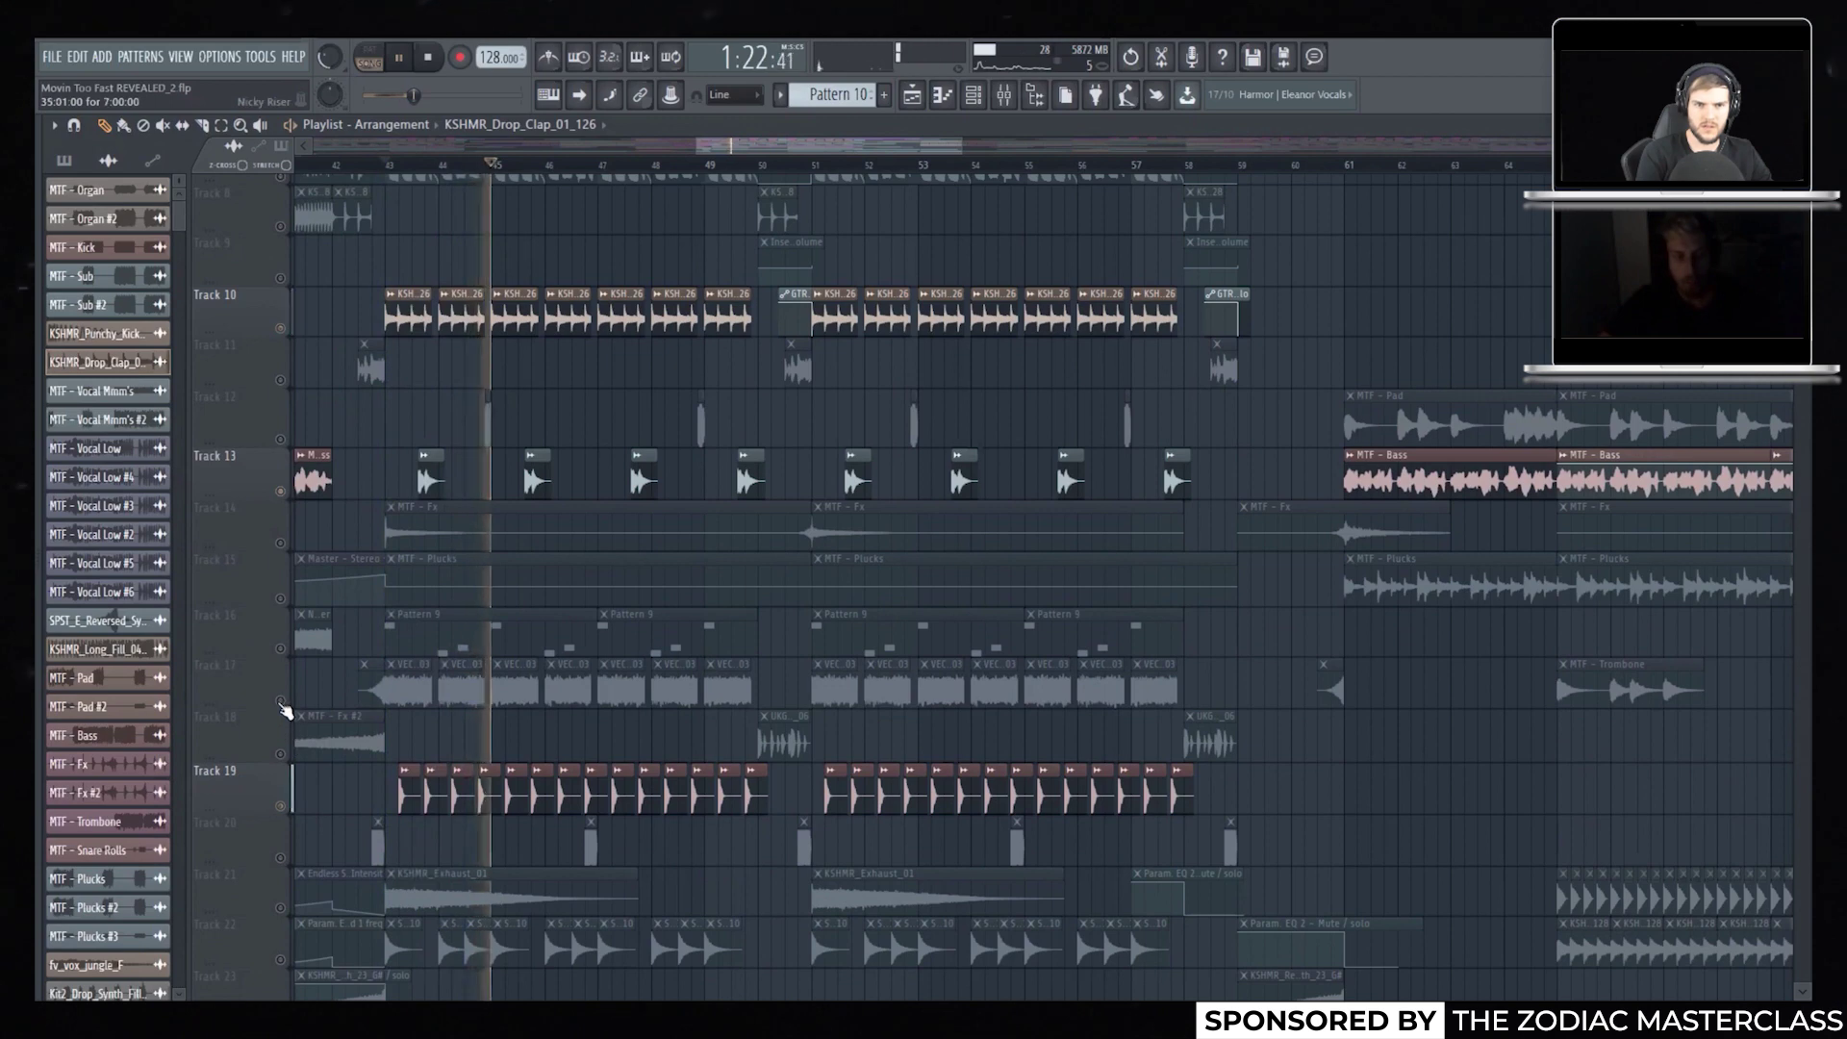
pyautogui.press('space')
# Unmute Track 17, check the VEC2 Crowds 03 sample settings, and play the crowd layer with the claps
pyautogui.click(281, 701)
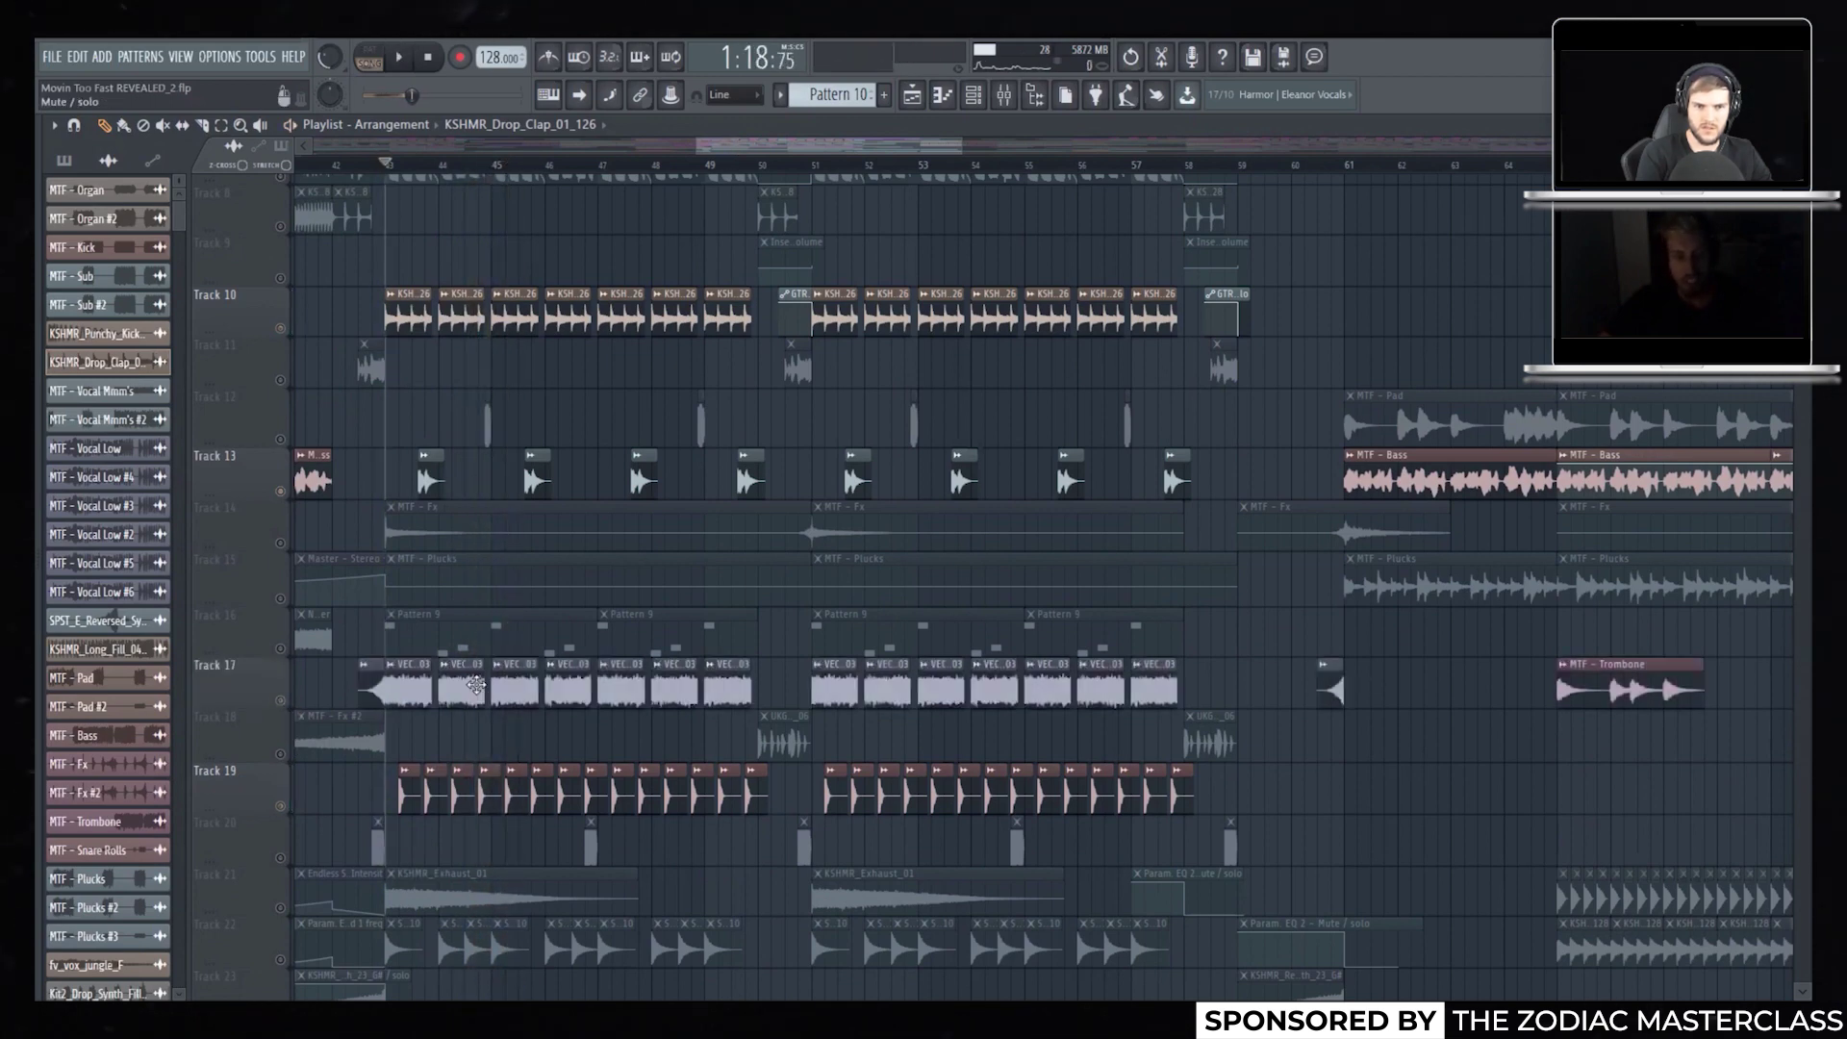
pyautogui.doubleClick(476, 685)
pyautogui.press('space')
pyautogui.press('Escape')
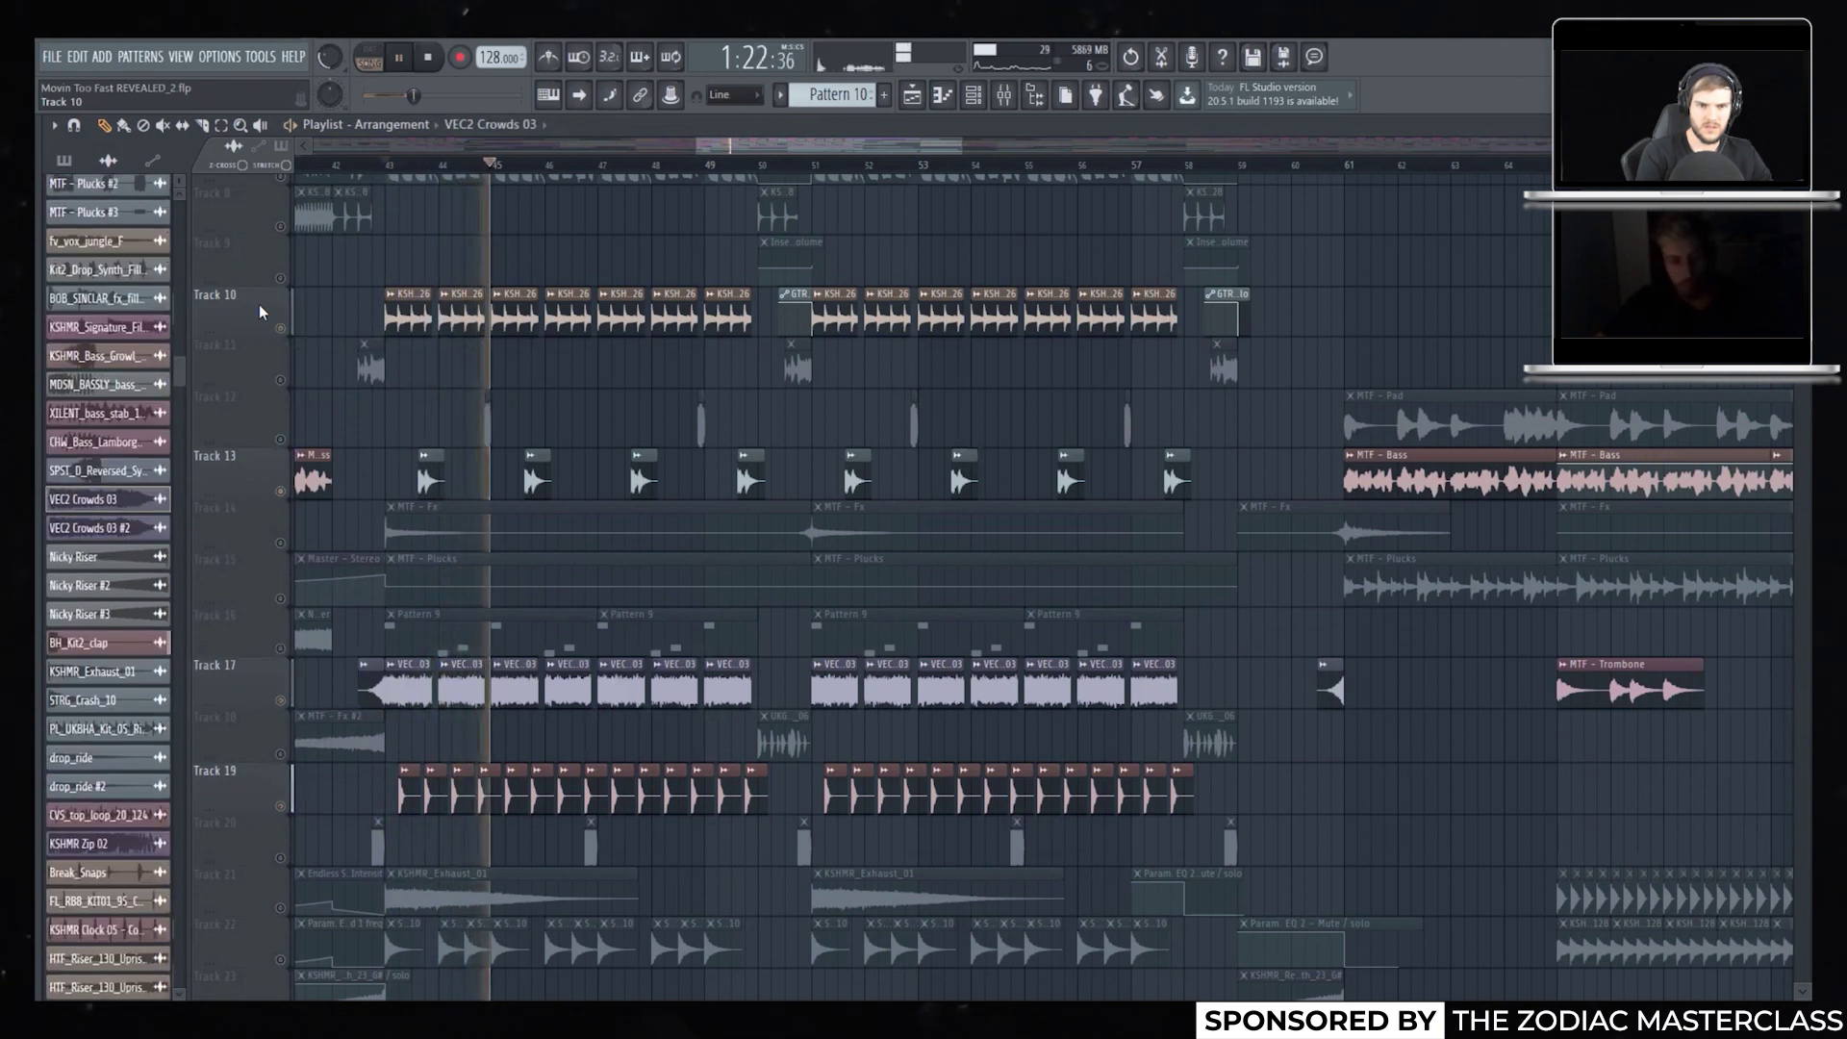
pyautogui.press('space')
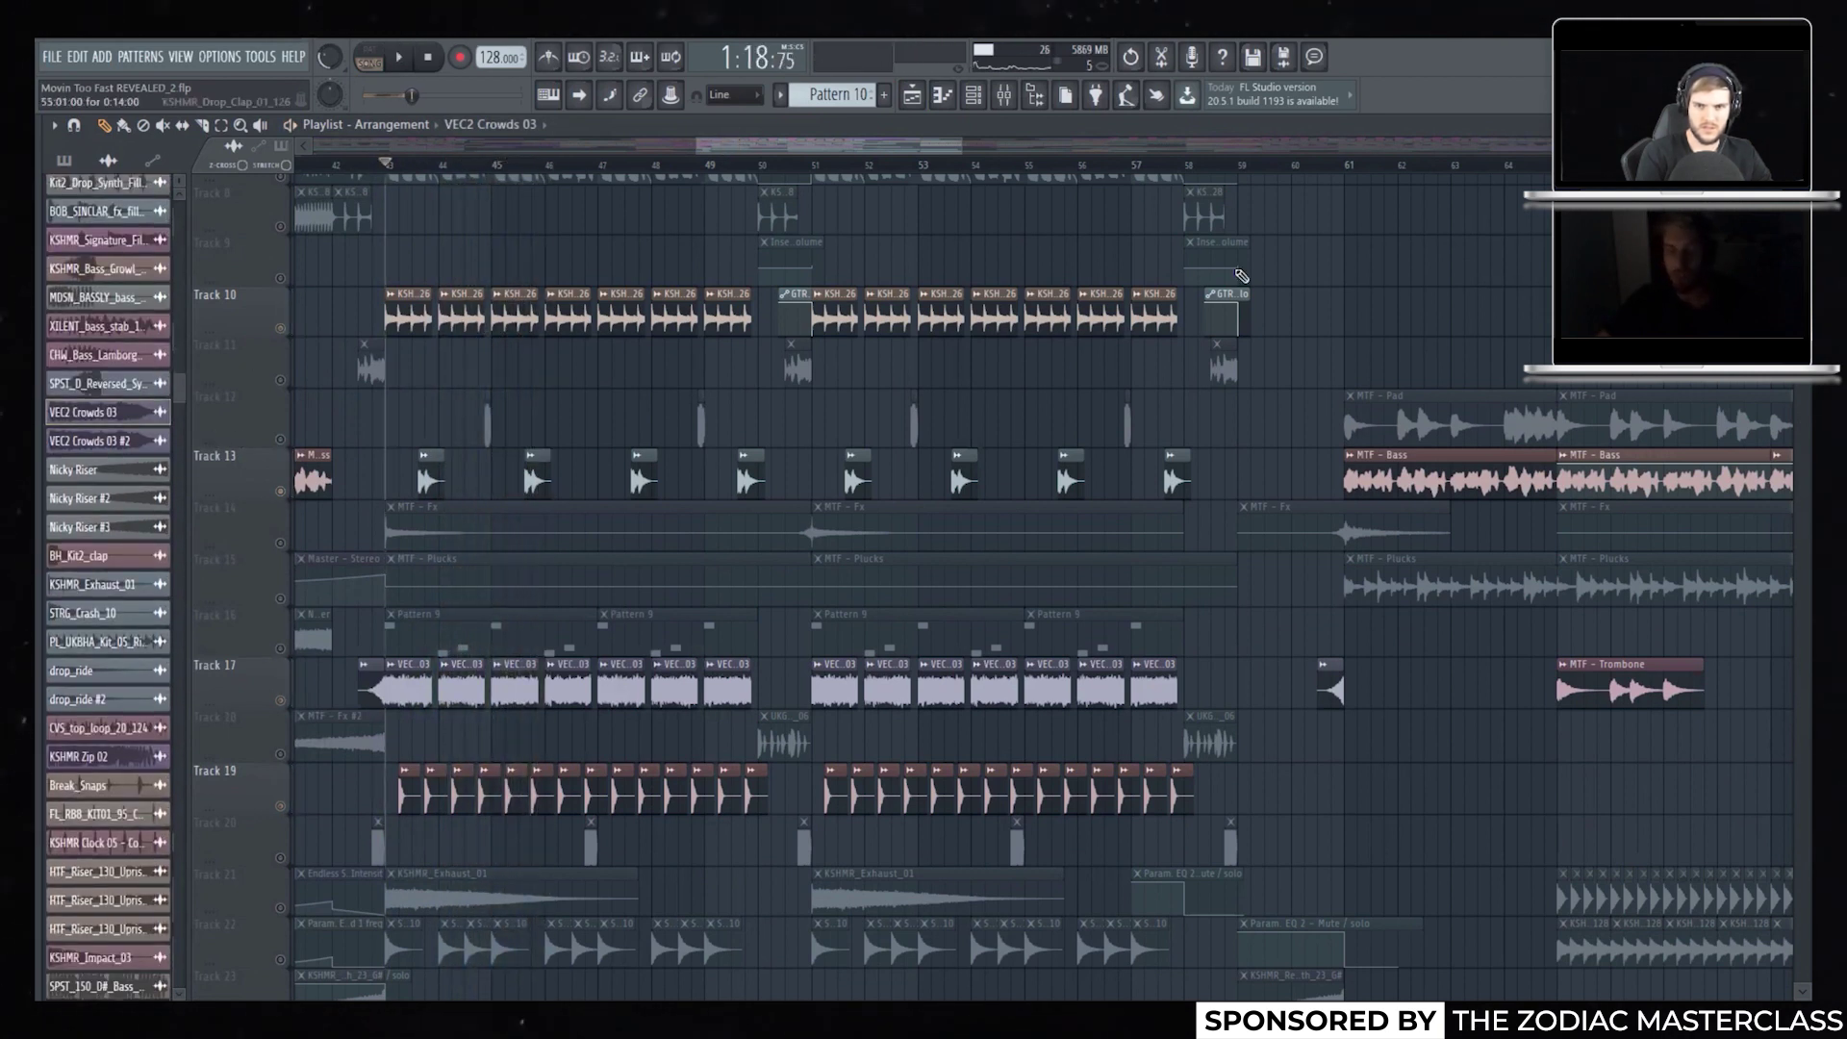
# Solo Track 25, switch the solo to Track 1 and play its synth patterns from bar 43
pyautogui.scroll(-5, 1039, 587)
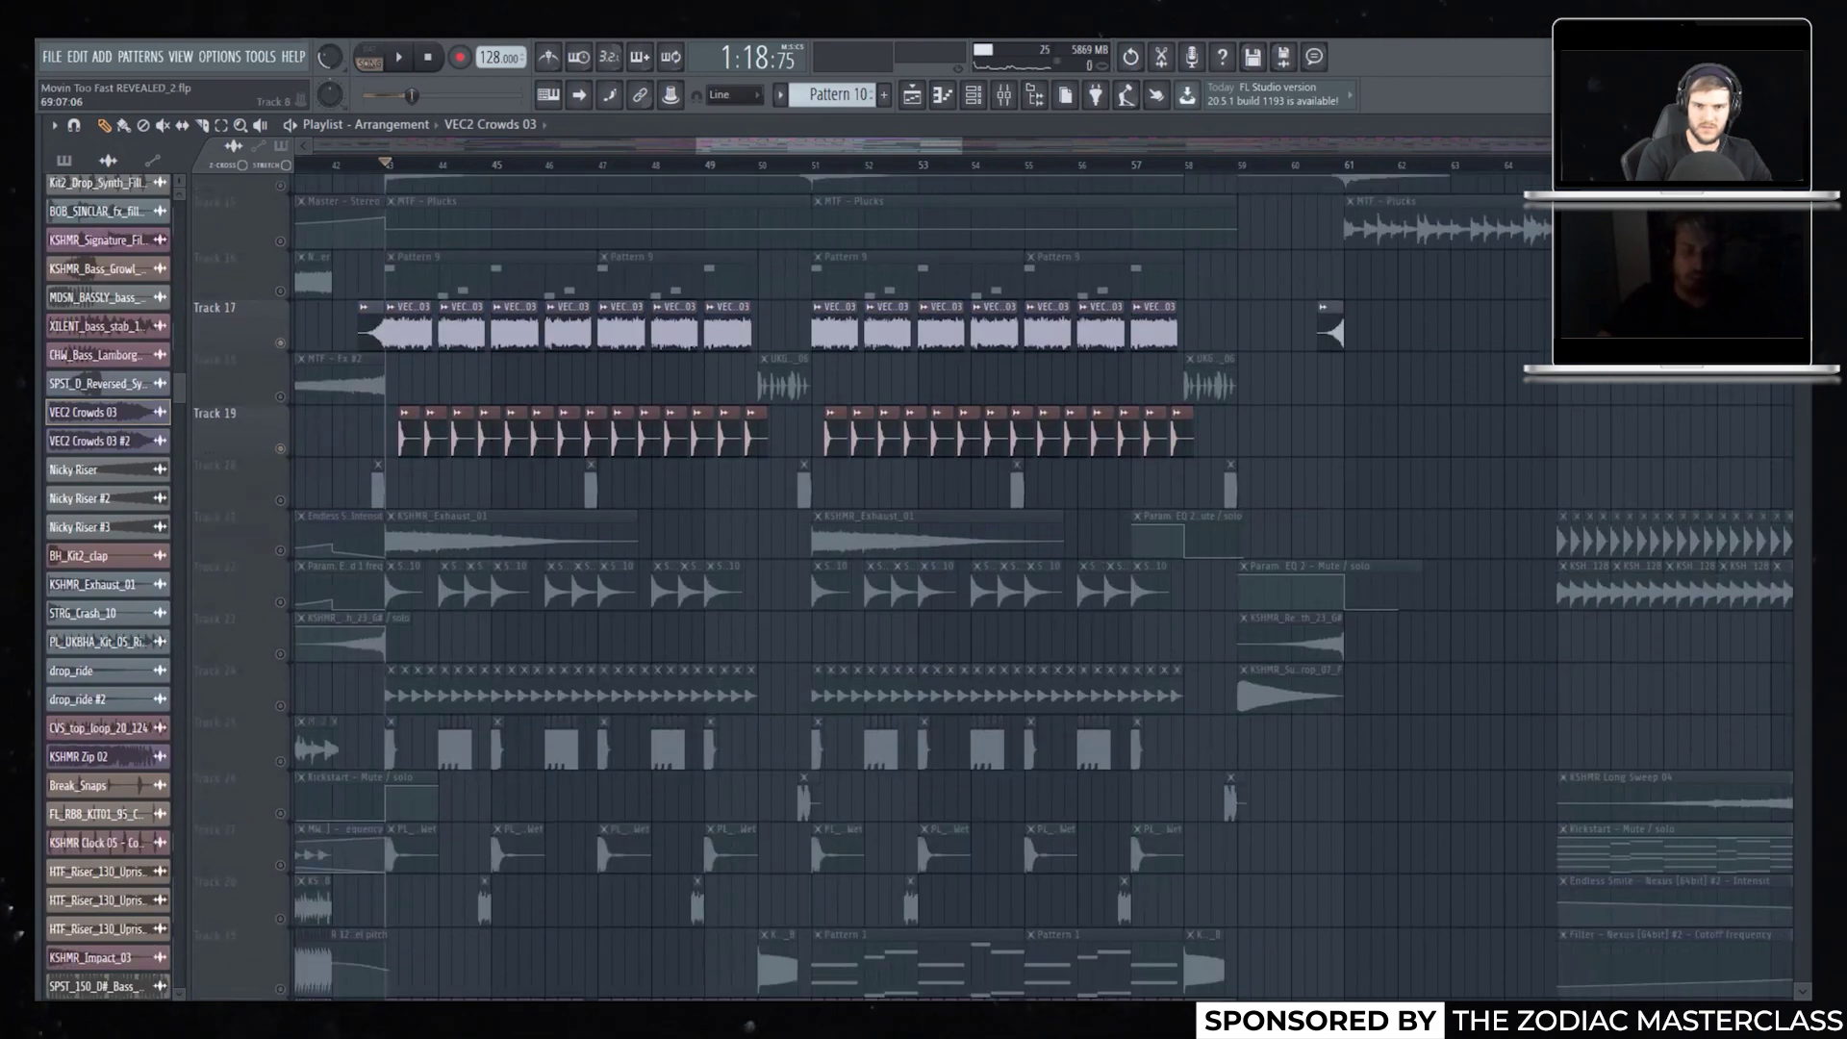
pyautogui.rightClick(285, 761)
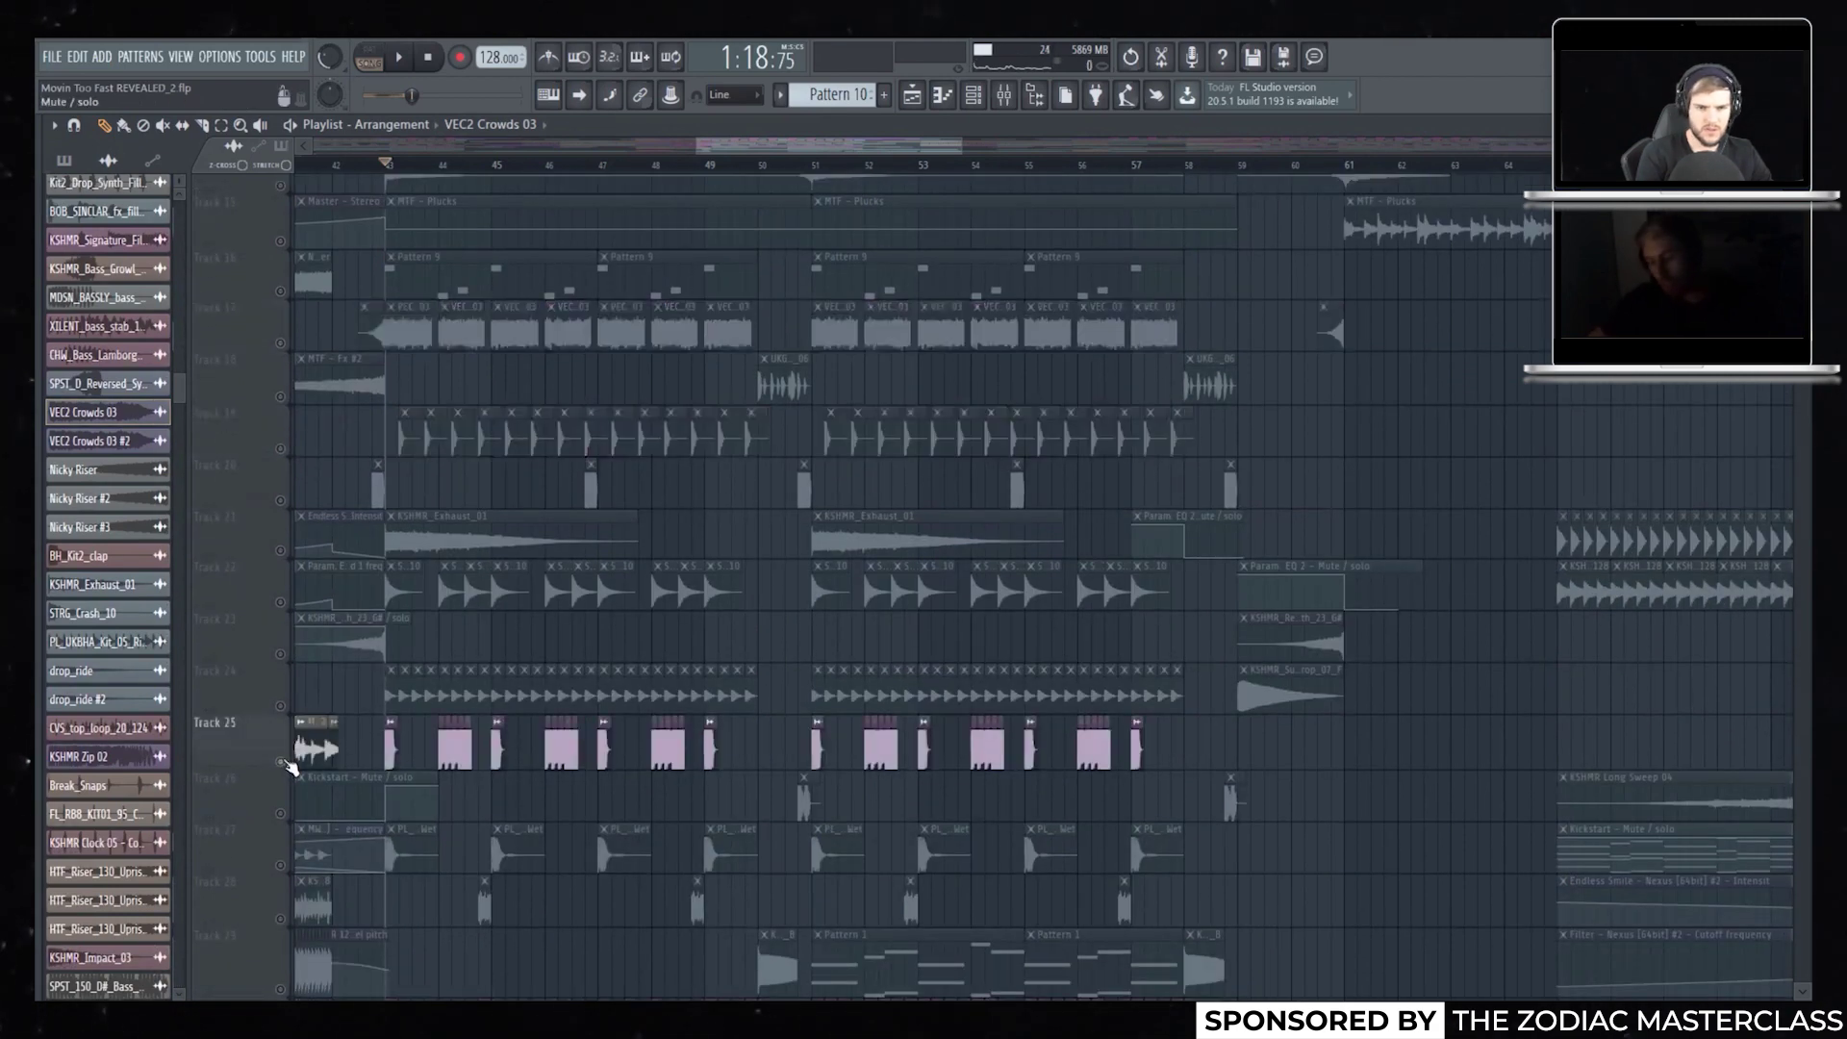
pyautogui.scroll(1, 252, 756)
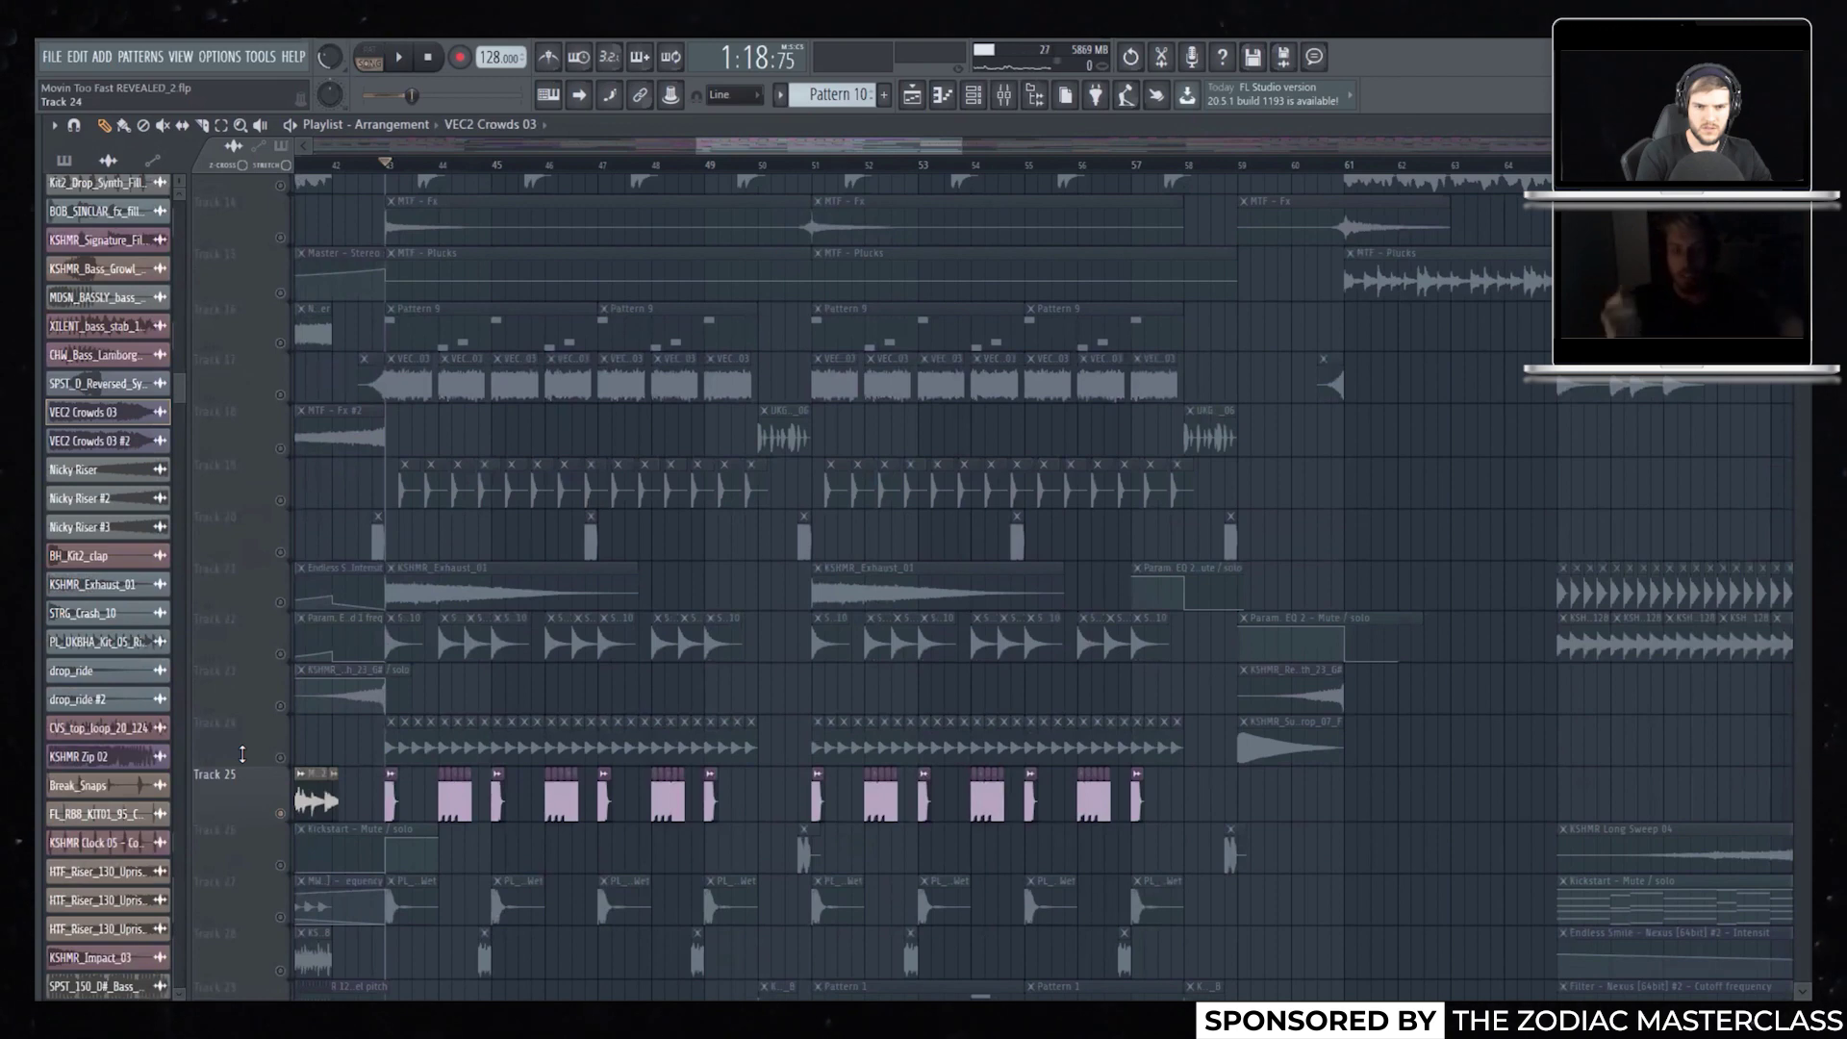
pyautogui.scroll(13, 241, 755)
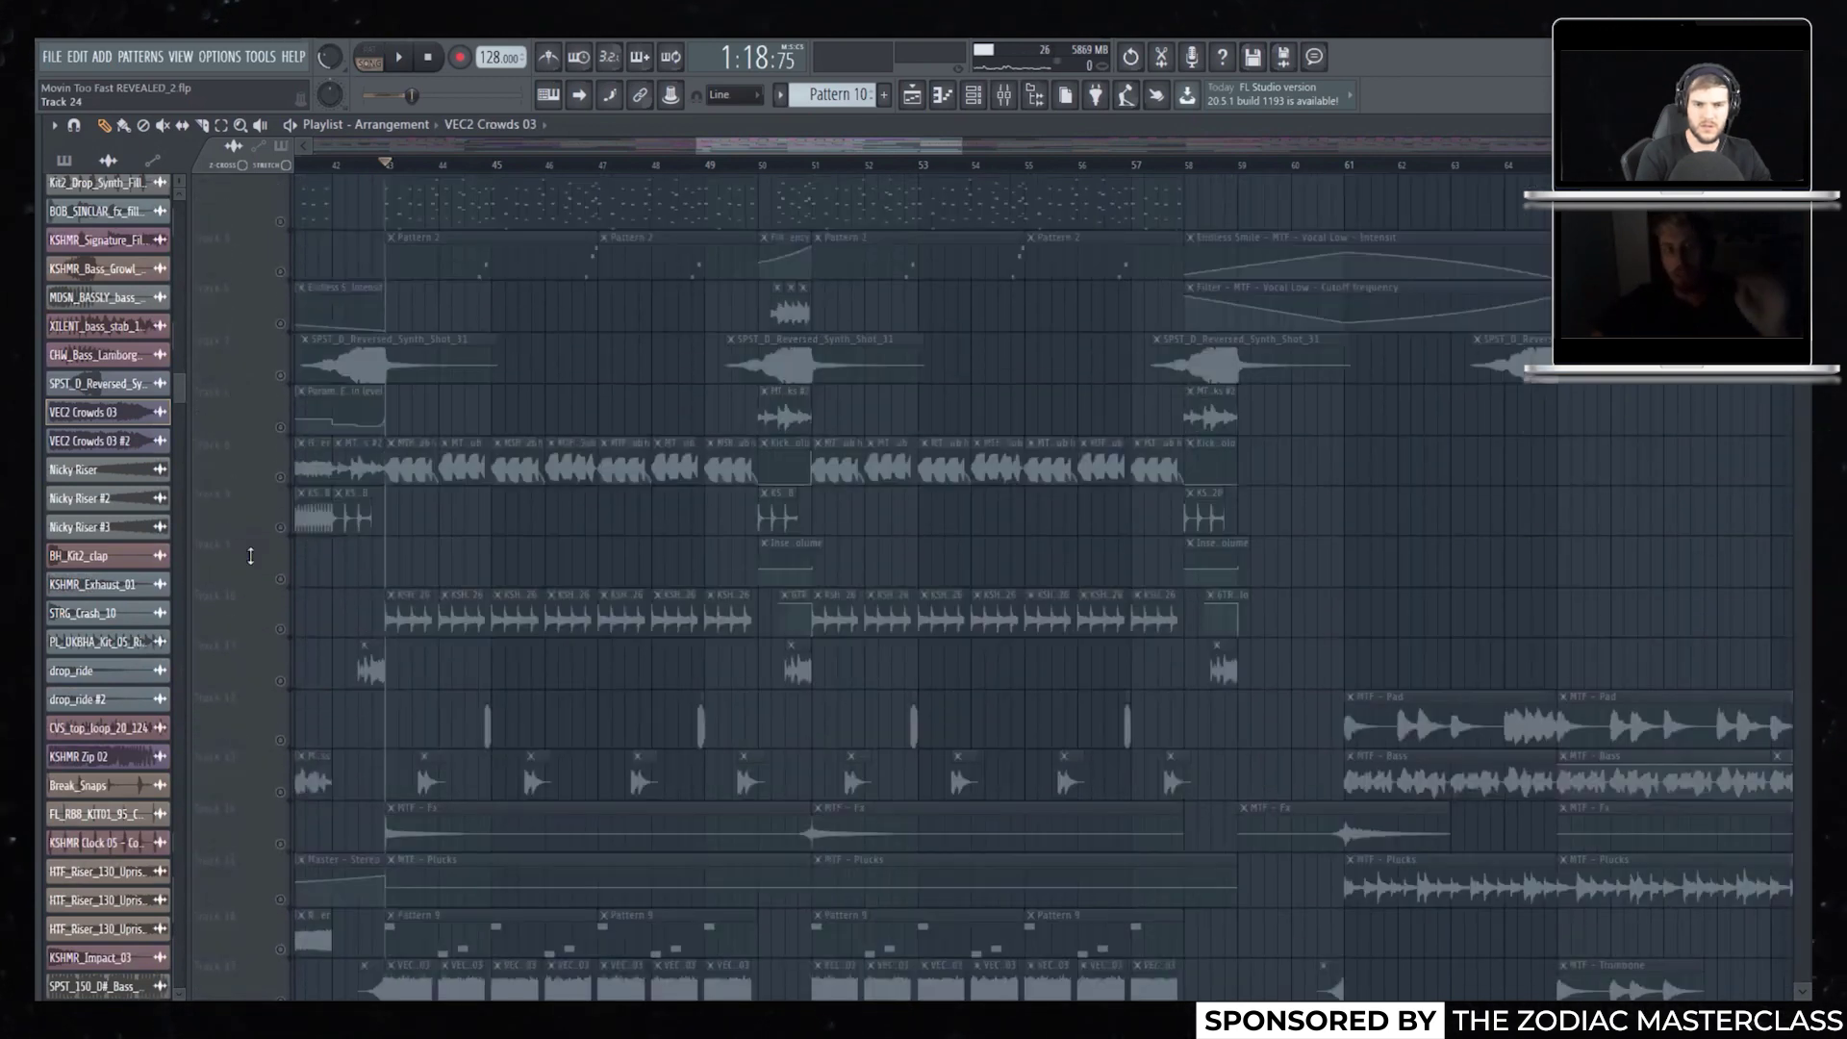
pyautogui.rightClick(281, 217)
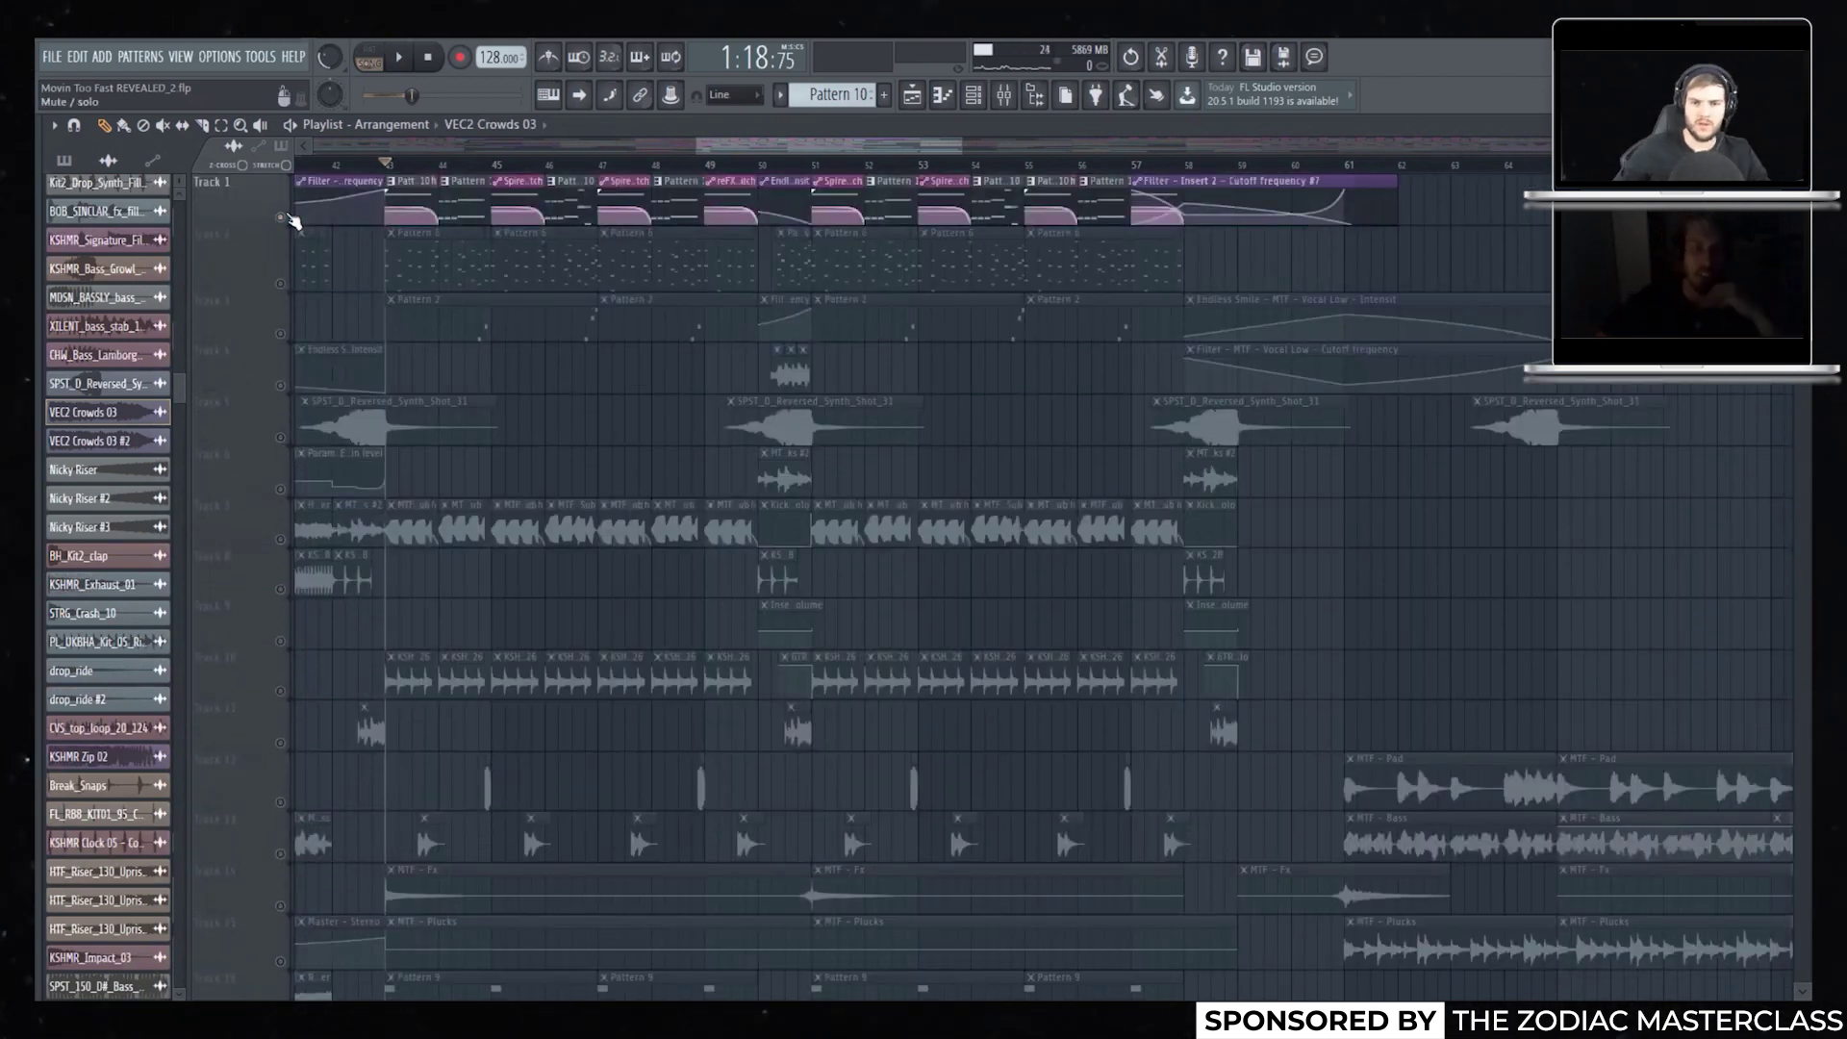
pyautogui.press('space')
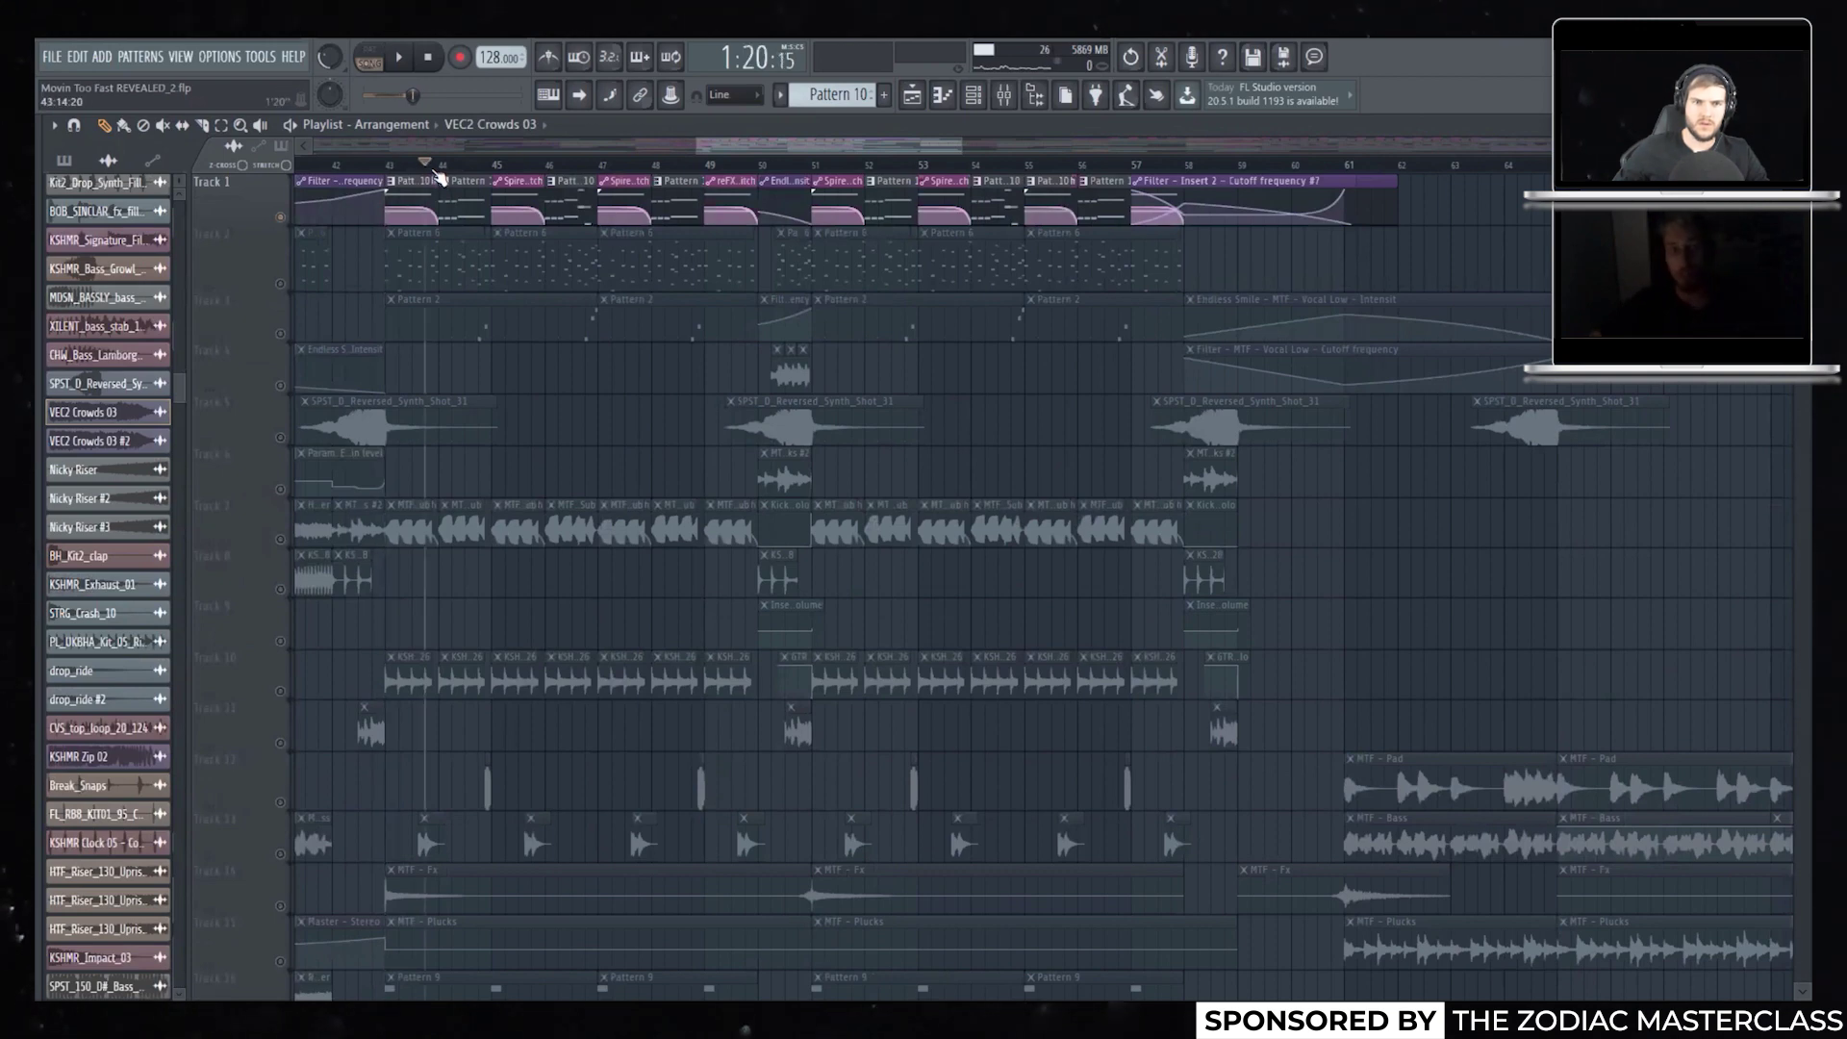
# Solo Track 25 again and listen to its clips through the drop
pyautogui.scroll(-13, 438, 176)
pyautogui.rightClick(281, 806)
pyautogui.click(286, 807)
pyautogui.click(286, 807)
pyautogui.press('space')
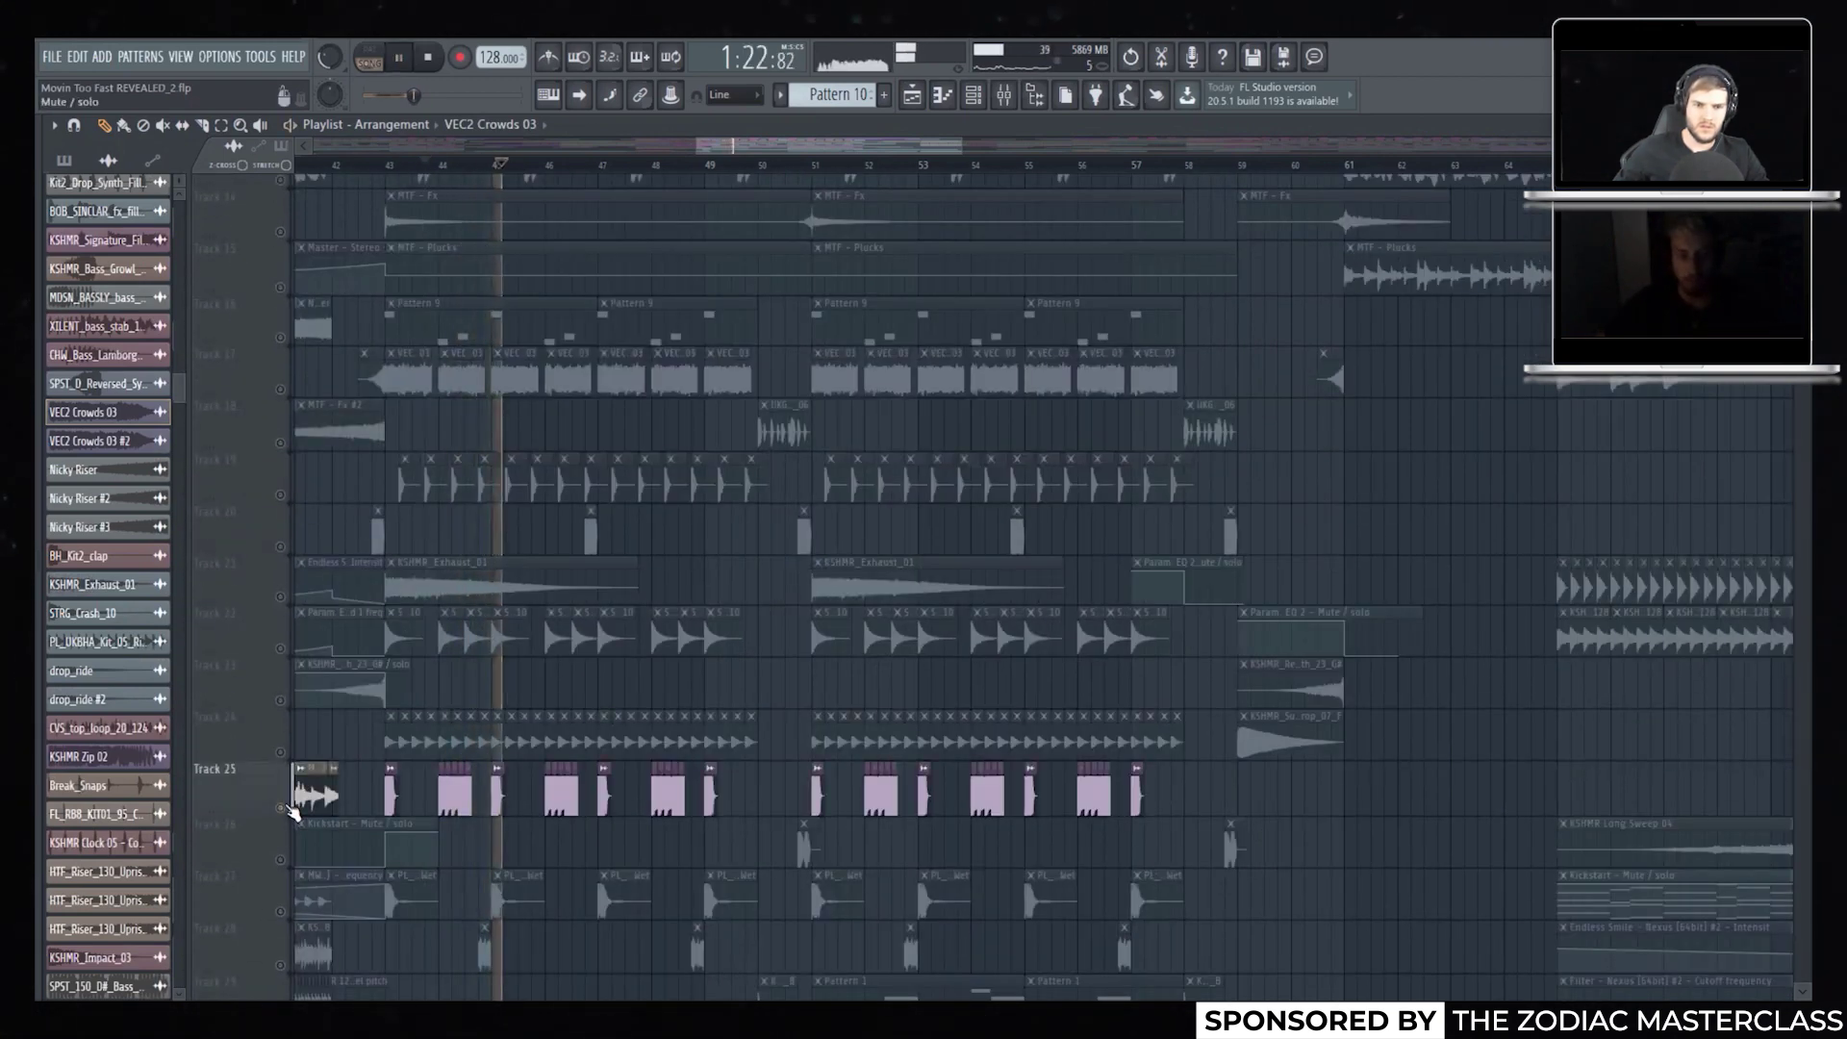
pyautogui.scroll(-2, 288, 811)
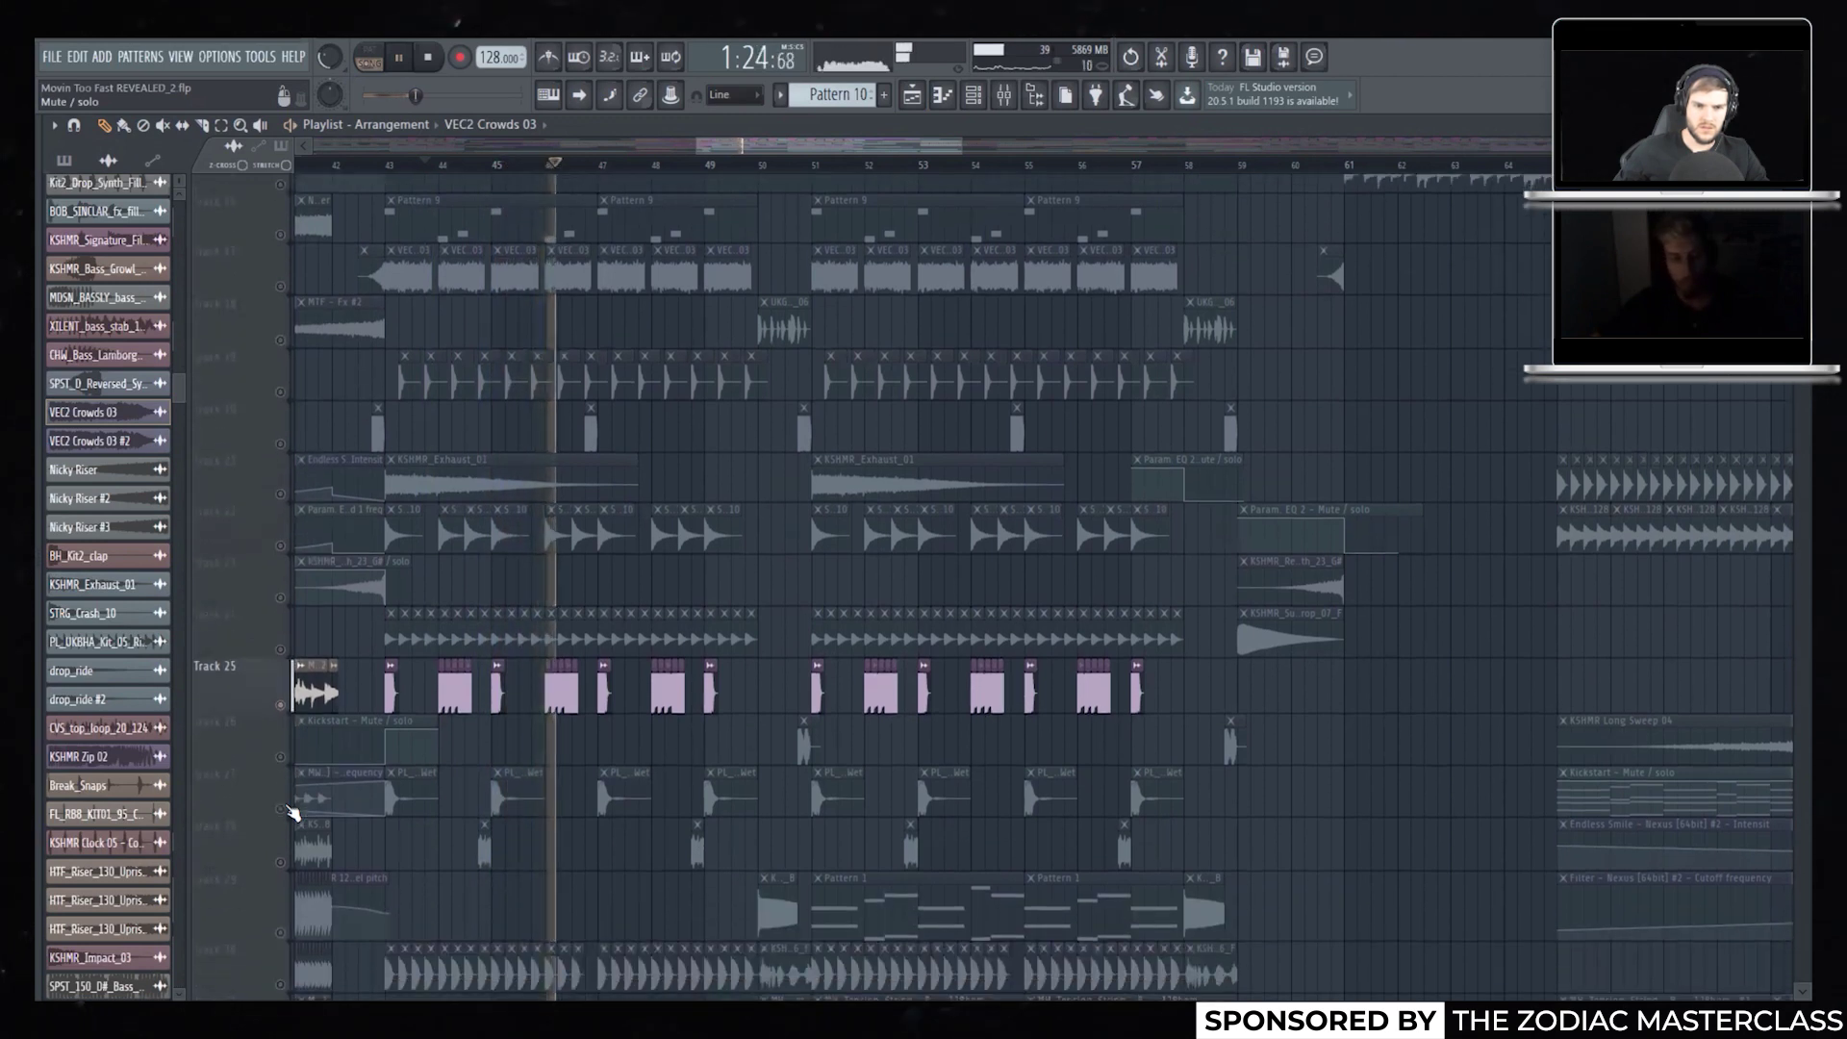
# Stop playback and check the sample settings of the BHREVOLUTION bass hit on Track 25
pyautogui.press('space')
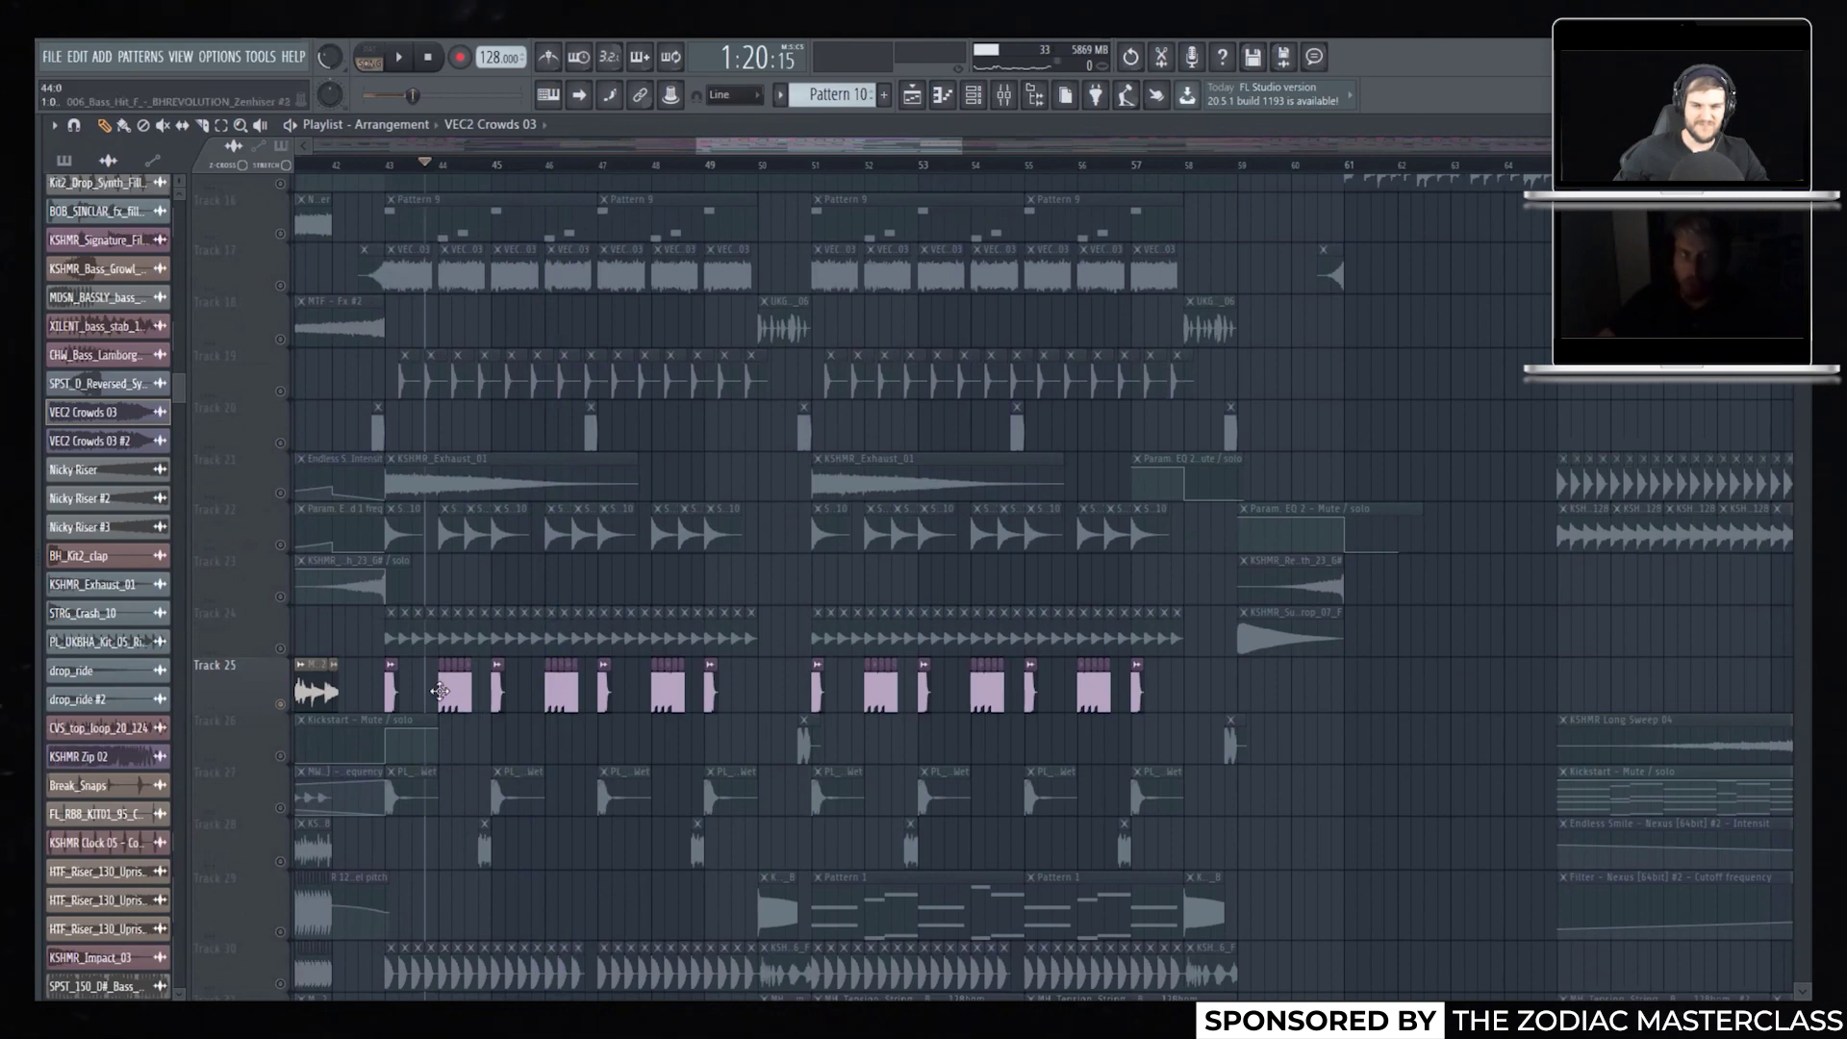
pyautogui.doubleClick(442, 690)
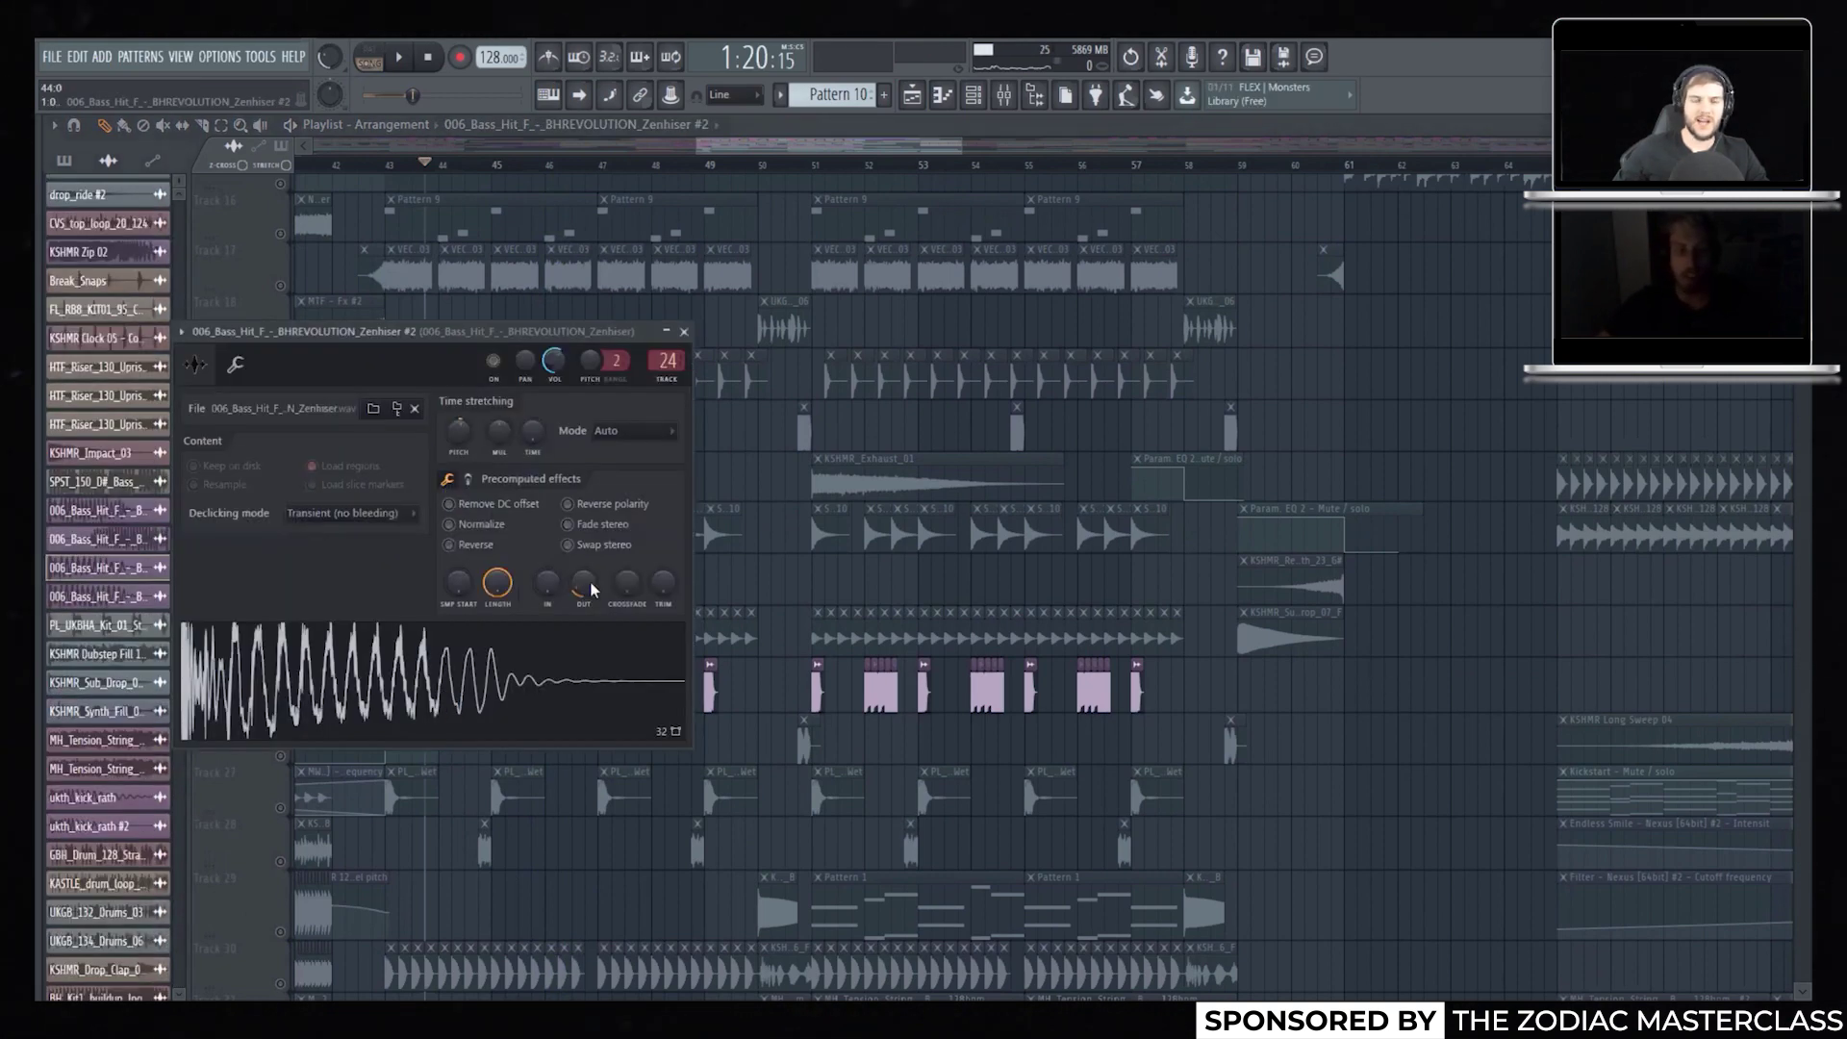
pyautogui.click(261, 278)
# Find the KSHMR_Exhaust crashes on Tracks 39 and 21, solo them in turn and play from bar 42
pyautogui.scroll(-3, 145, 346)
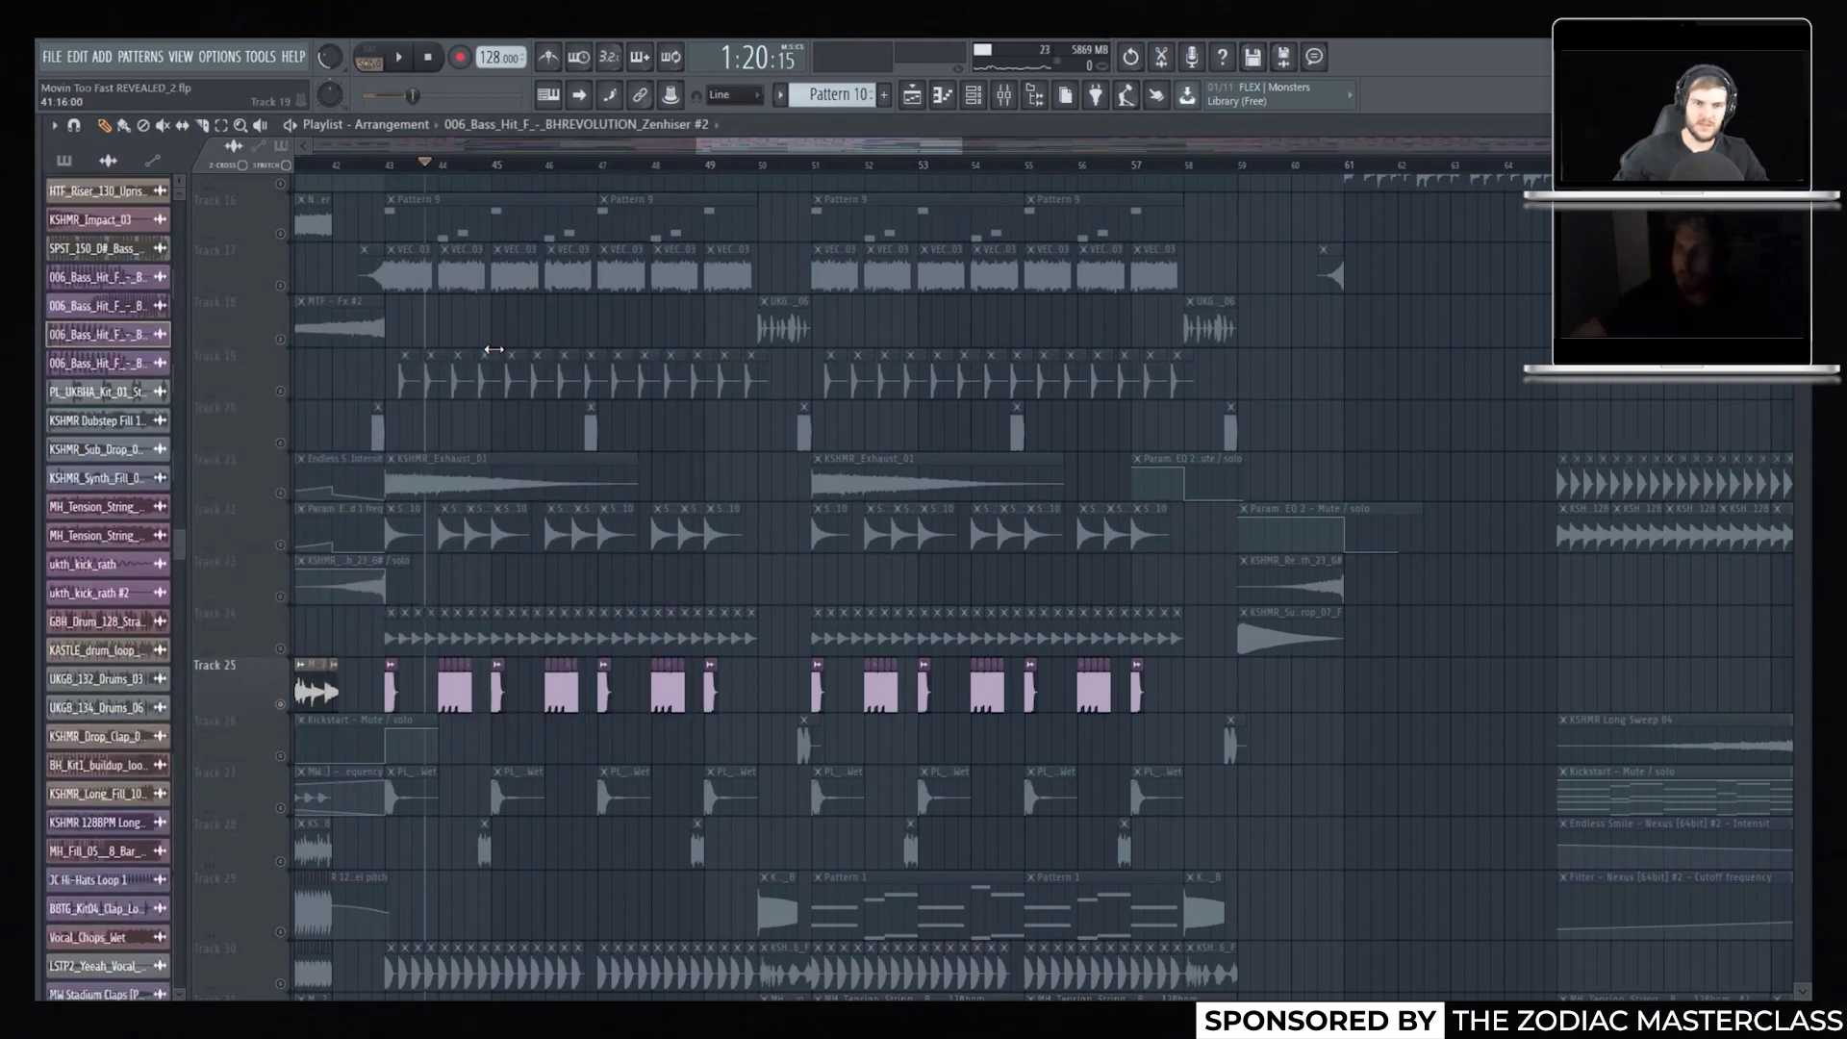
pyautogui.scroll(-6, 1039, 578)
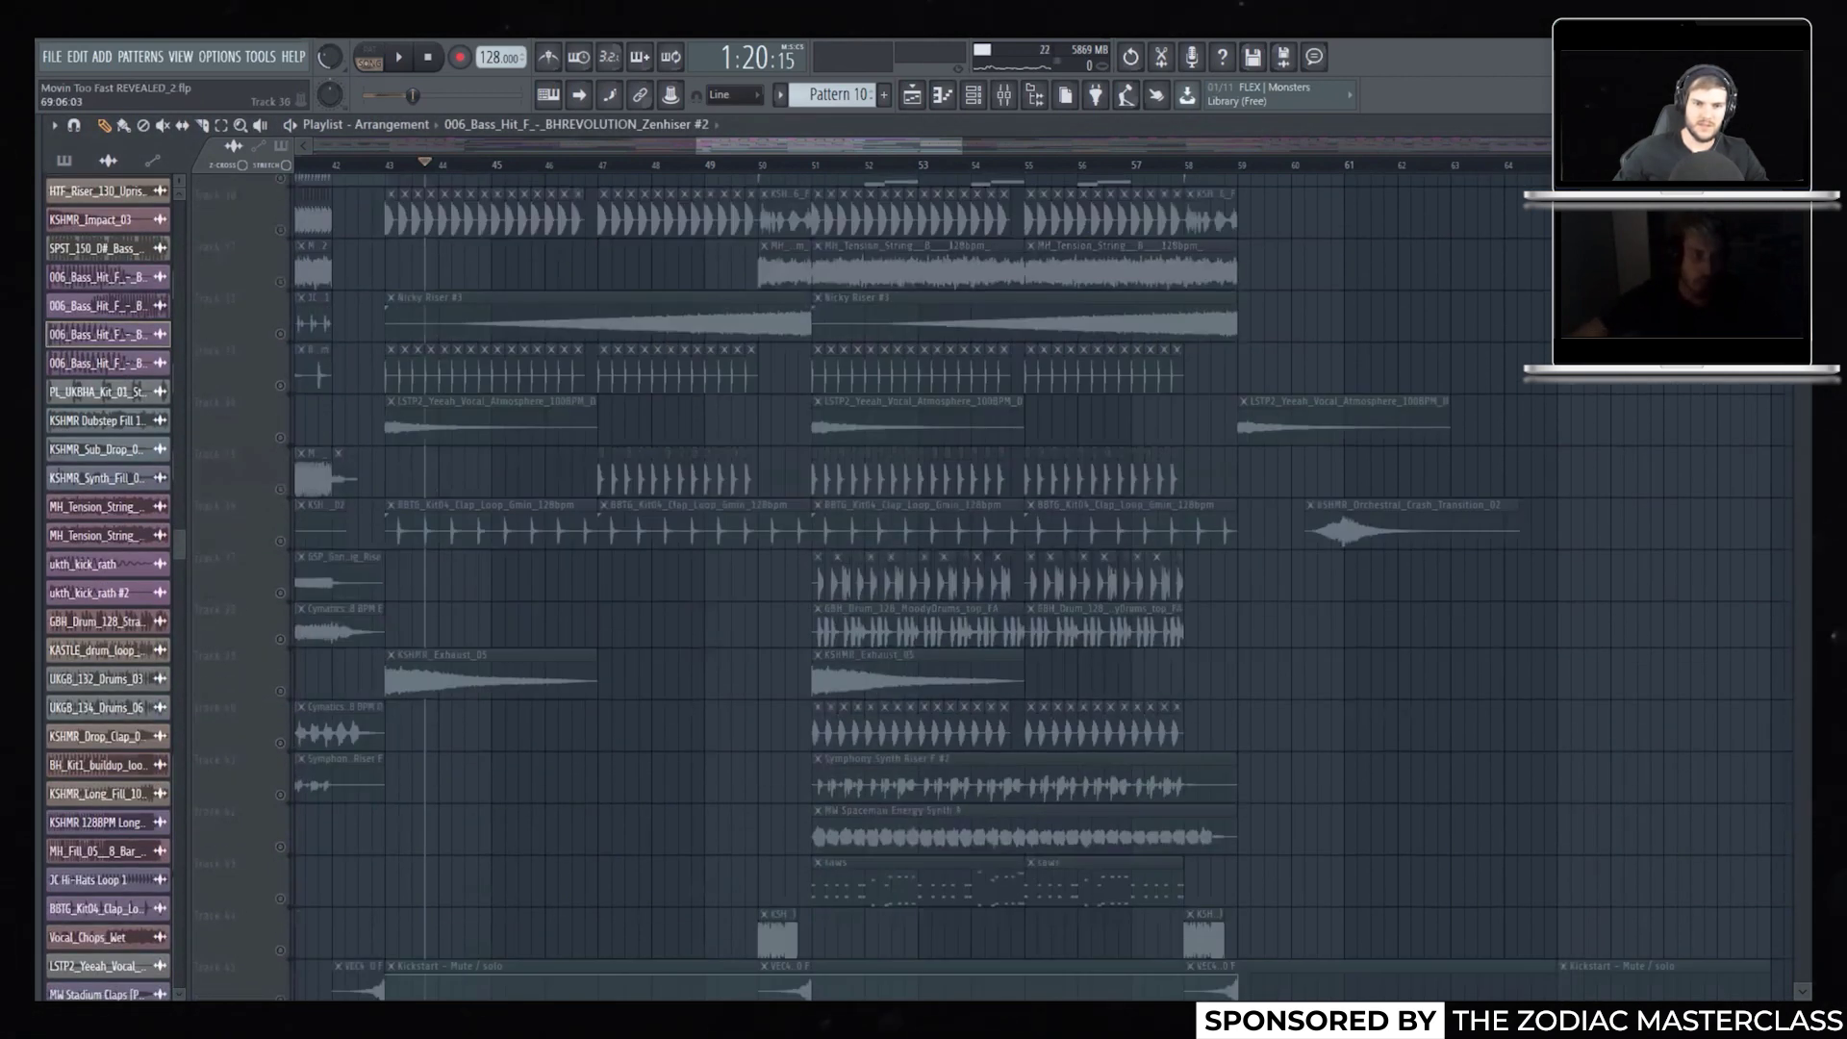
pyautogui.scroll(-3, 398, 635)
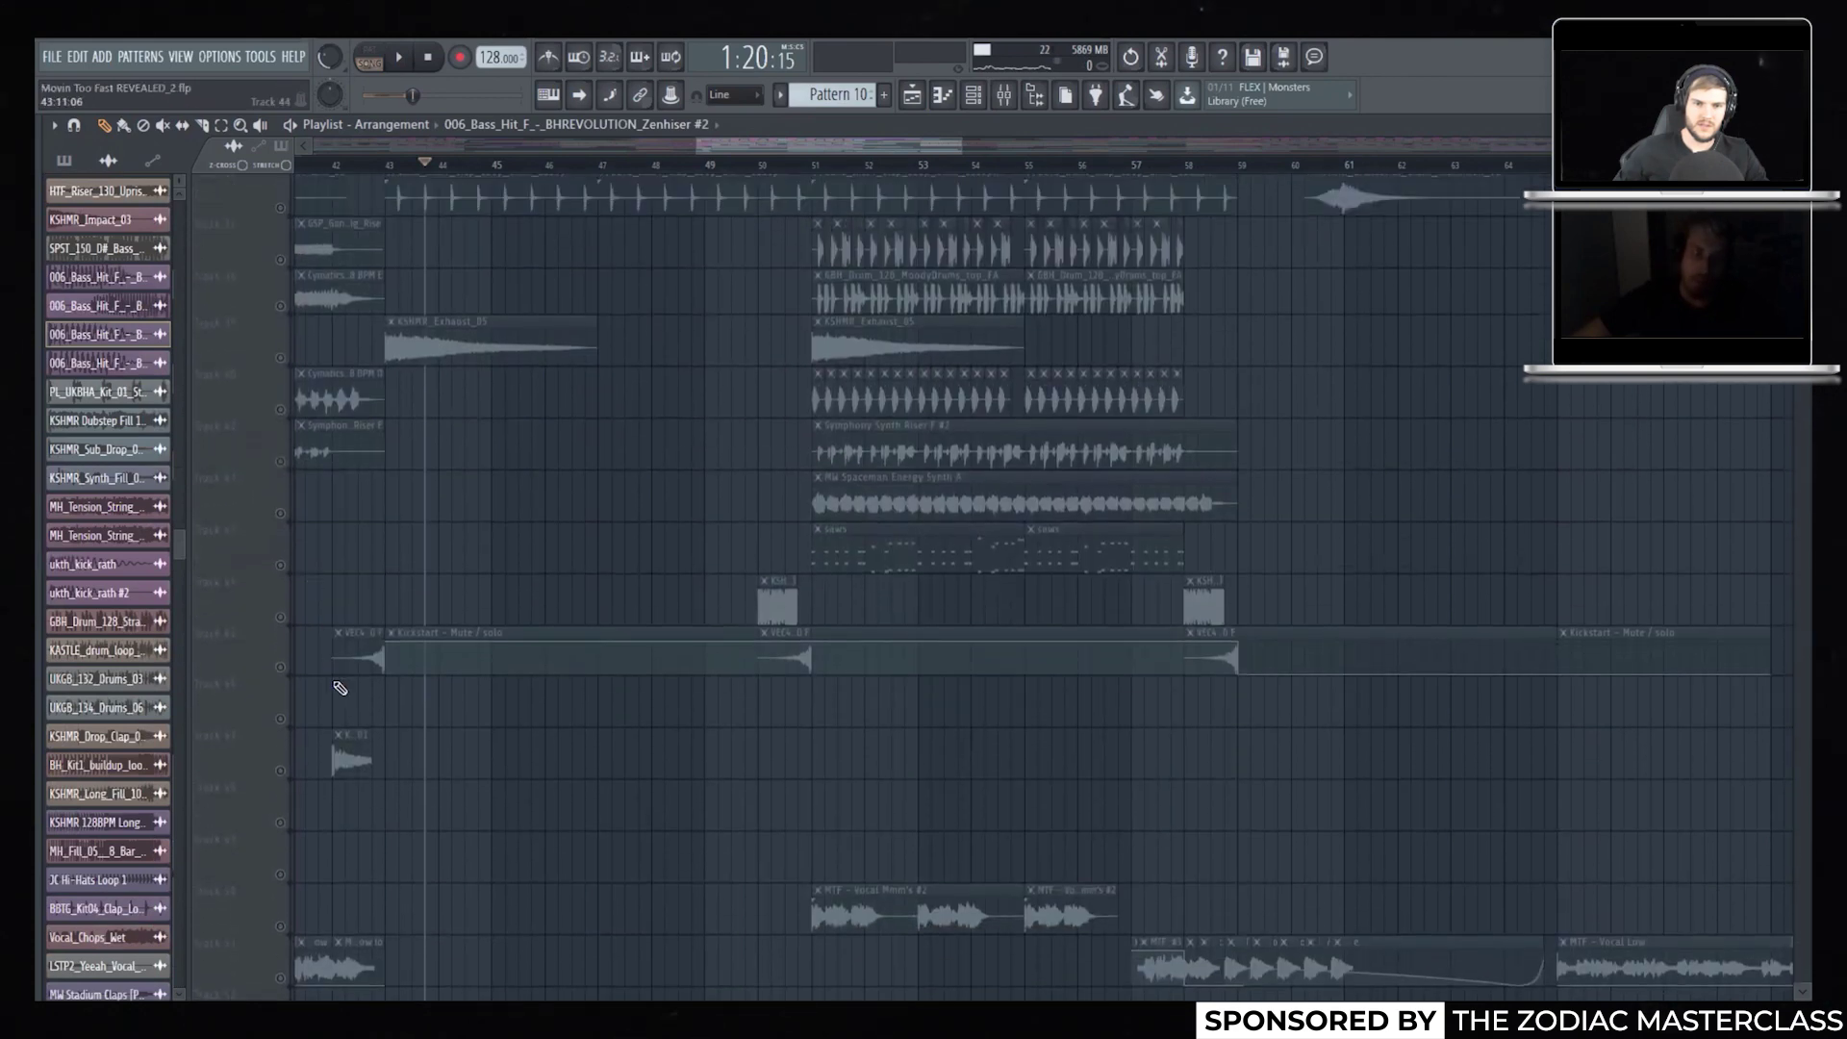
pyautogui.scroll(3, 340, 687)
pyautogui.scroll(5, 289, 654)
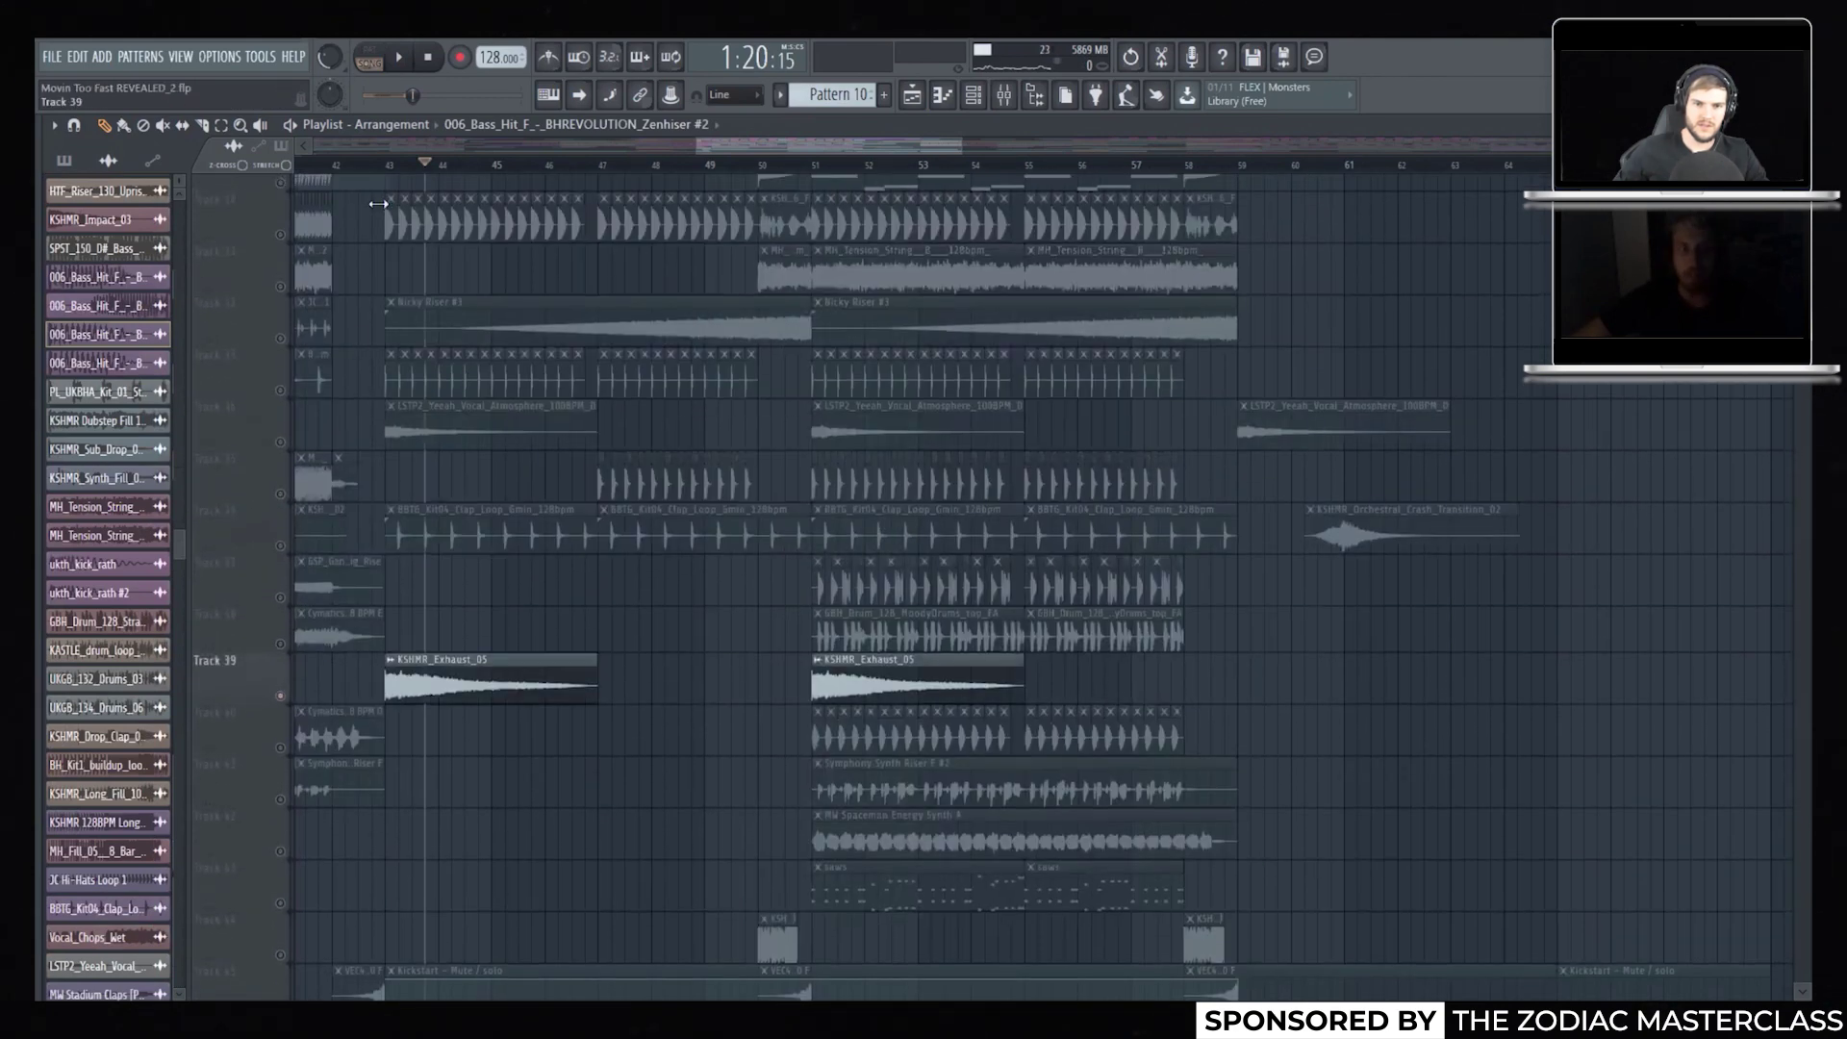
pyautogui.click(343, 165)
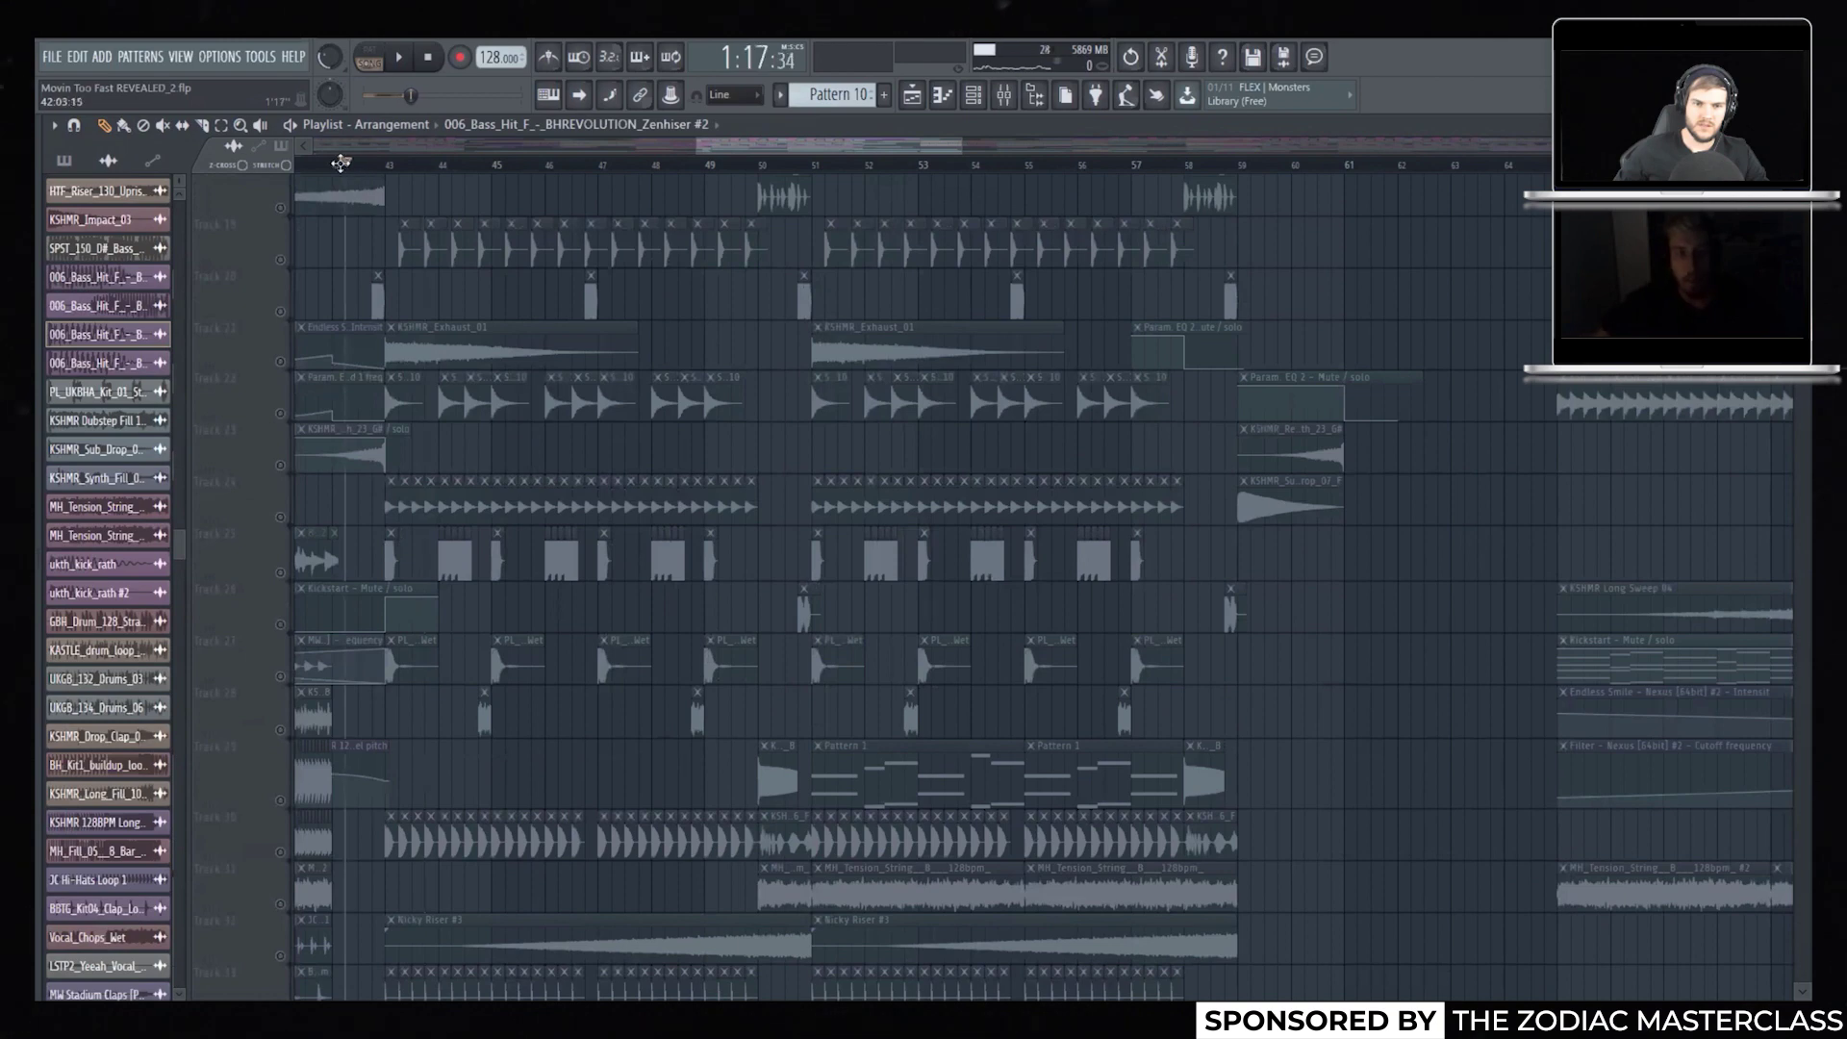
pyautogui.click(289, 364)
pyautogui.press('space')
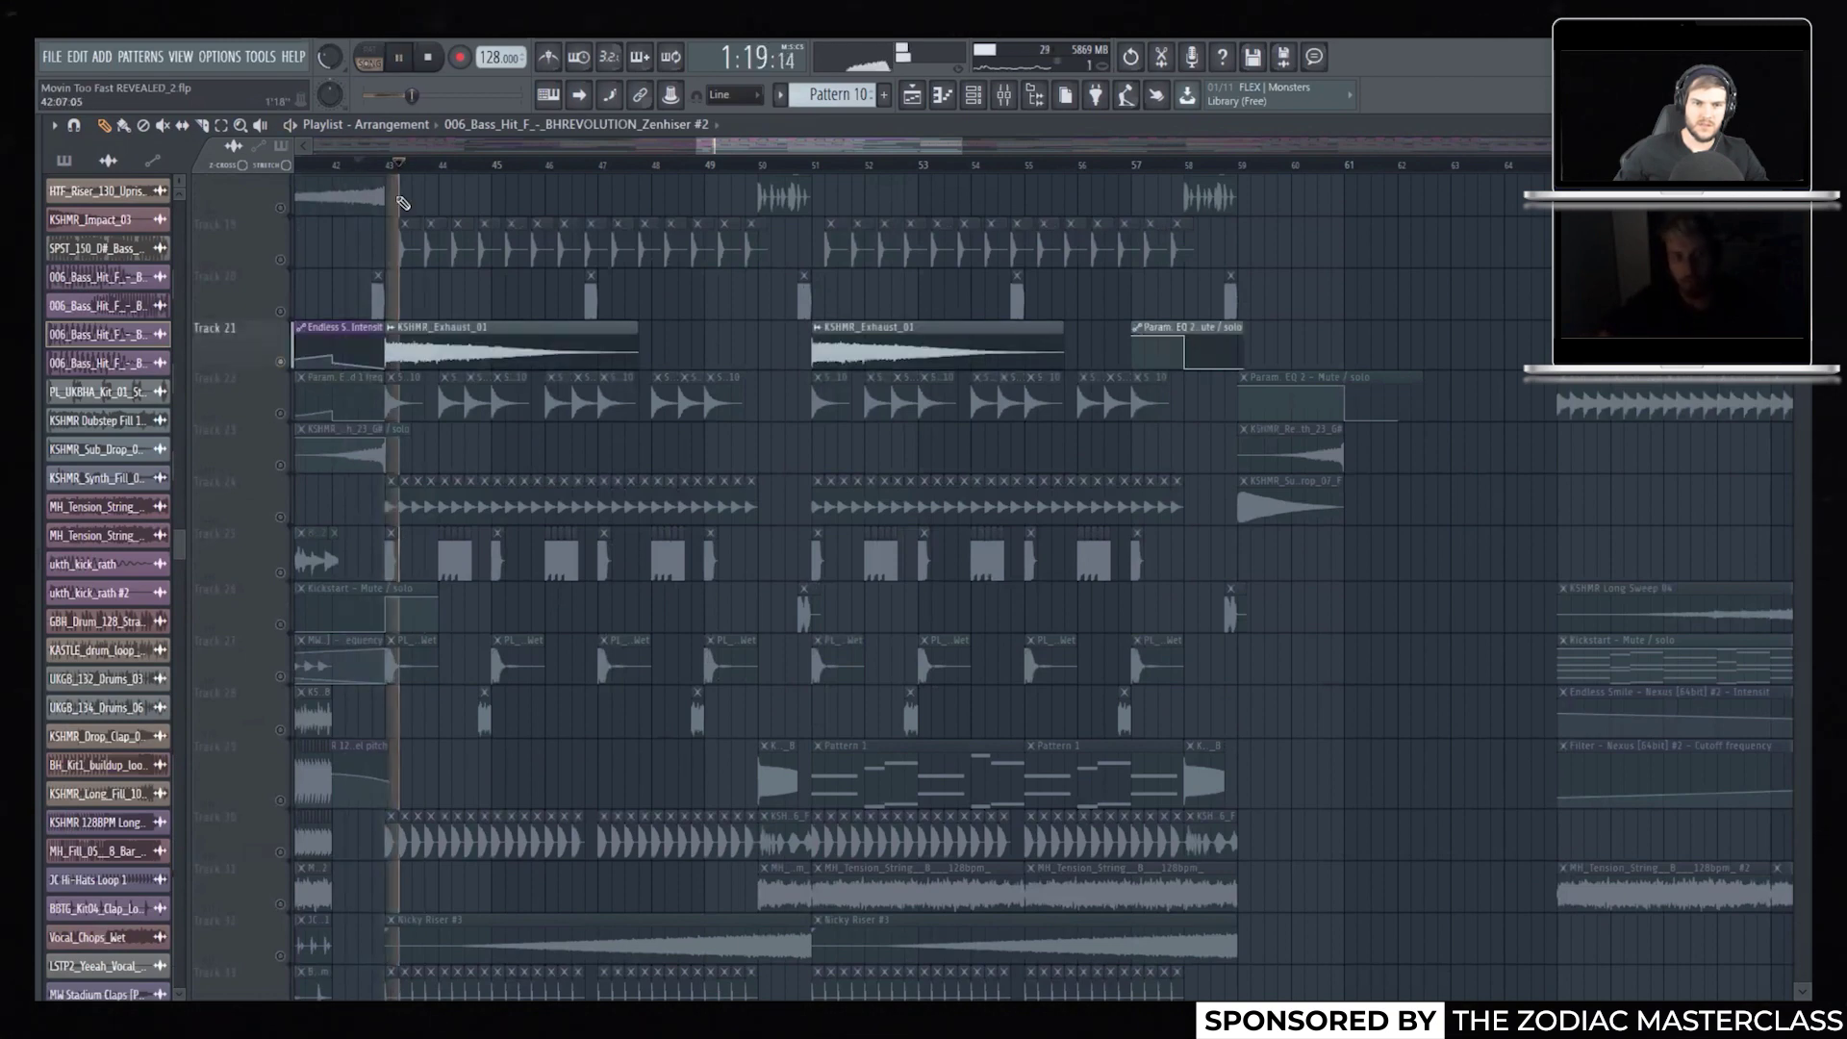
pyautogui.scroll(-3, 974, 281)
pyautogui.press('space')
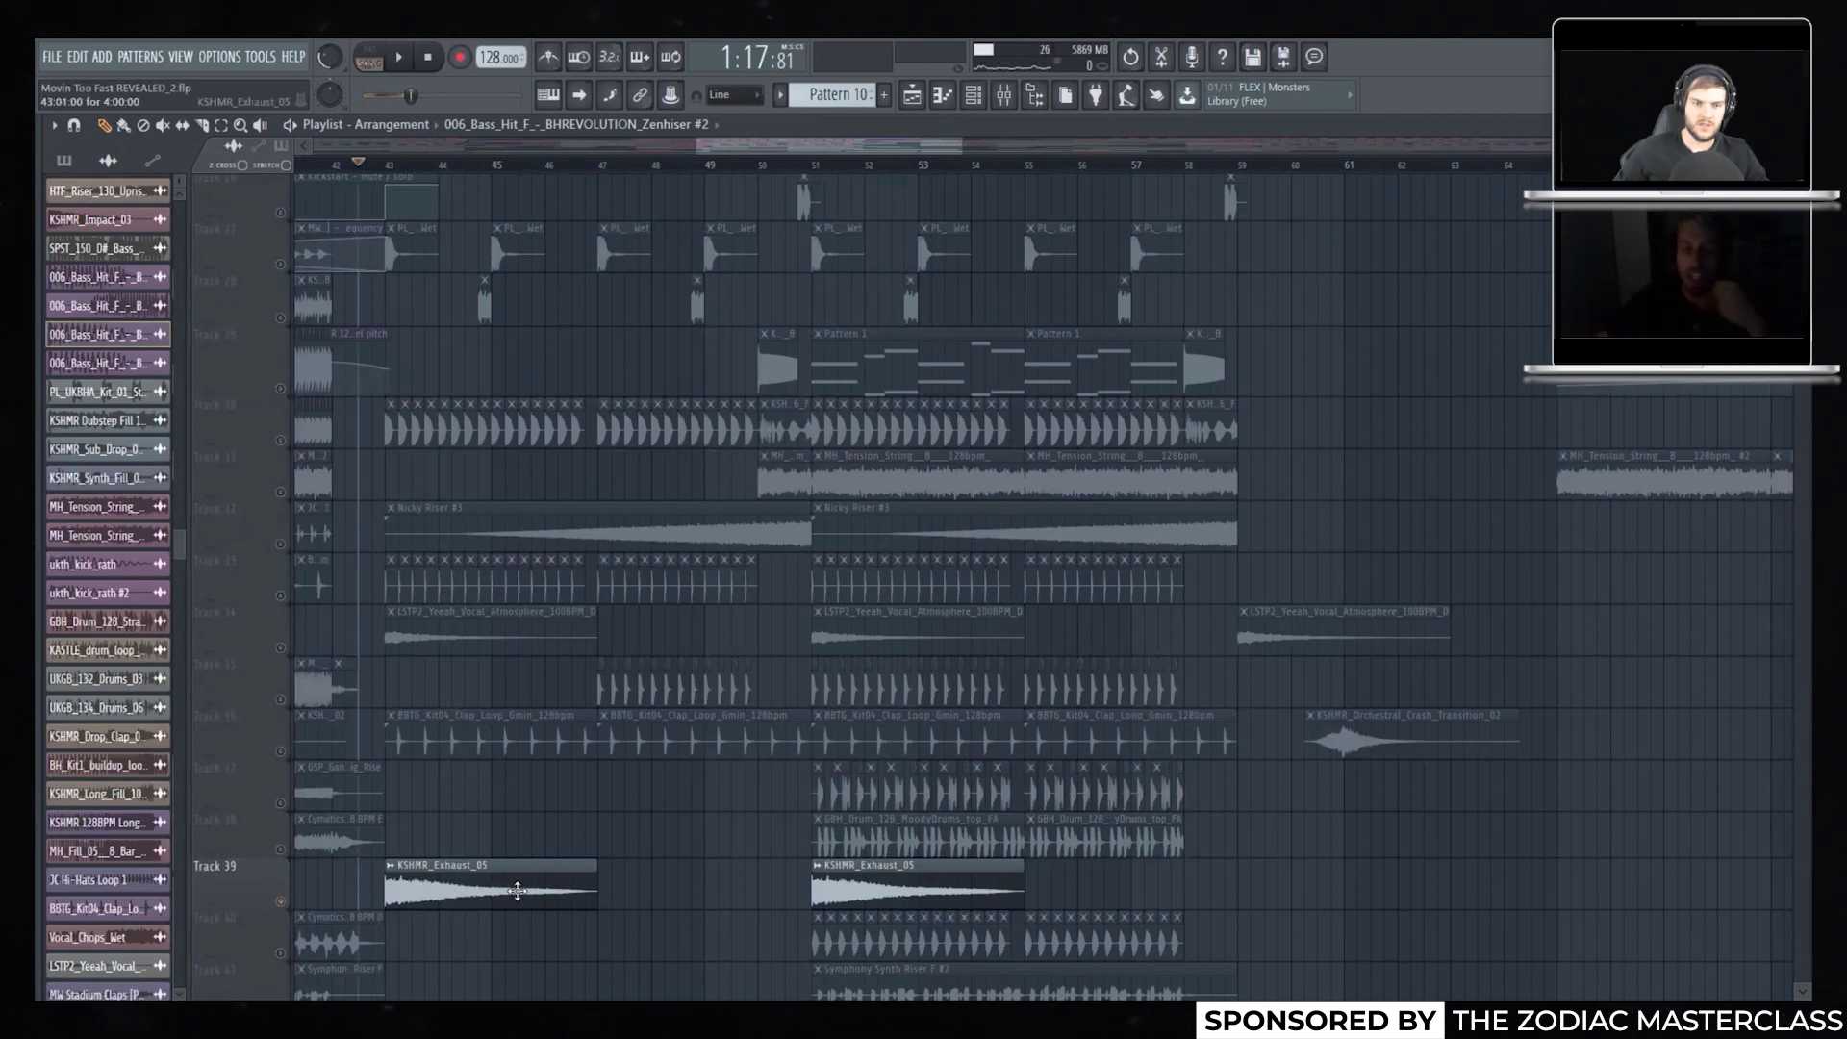
# Check the sample settings of KSHMR_Exhaust_05 on Track 39 and KSHMR_Exhaust_01 on Track 21, keeping all clips in place
pyautogui.doubleClick(520, 894)
pyautogui.press('Escape')
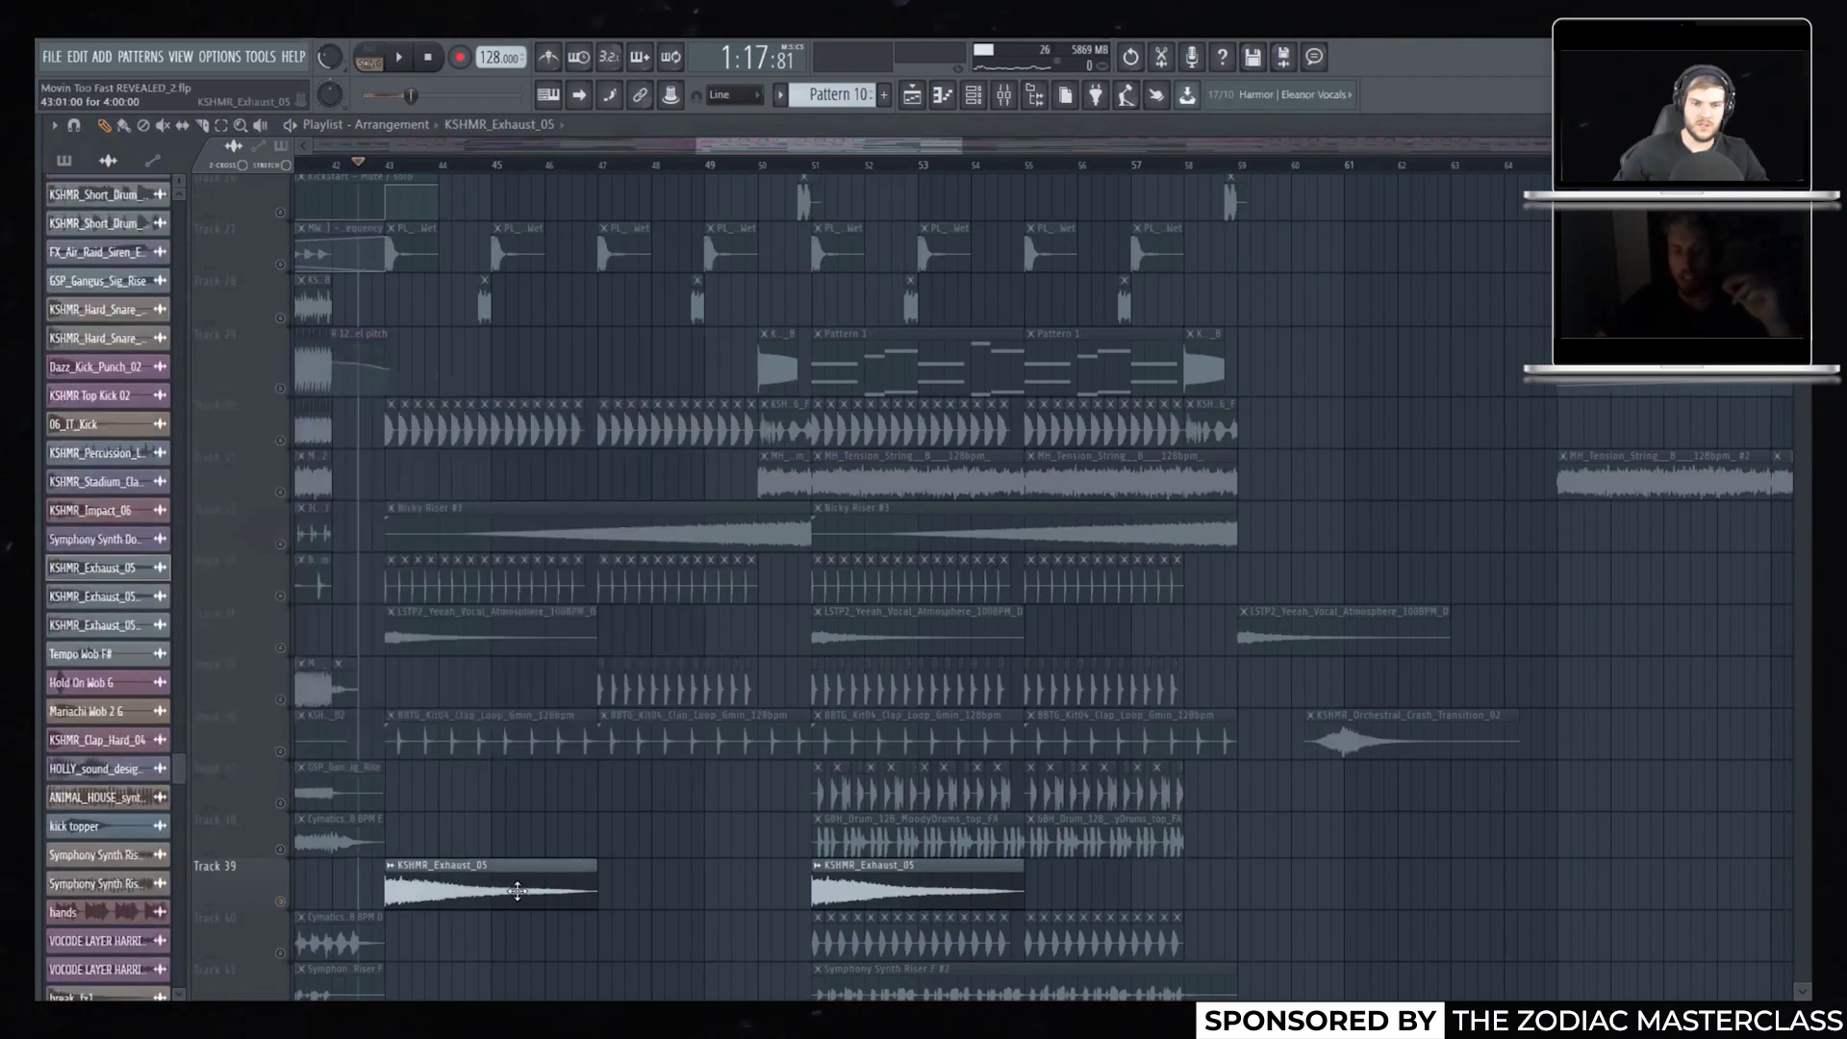
pyautogui.rightClick(524, 898)
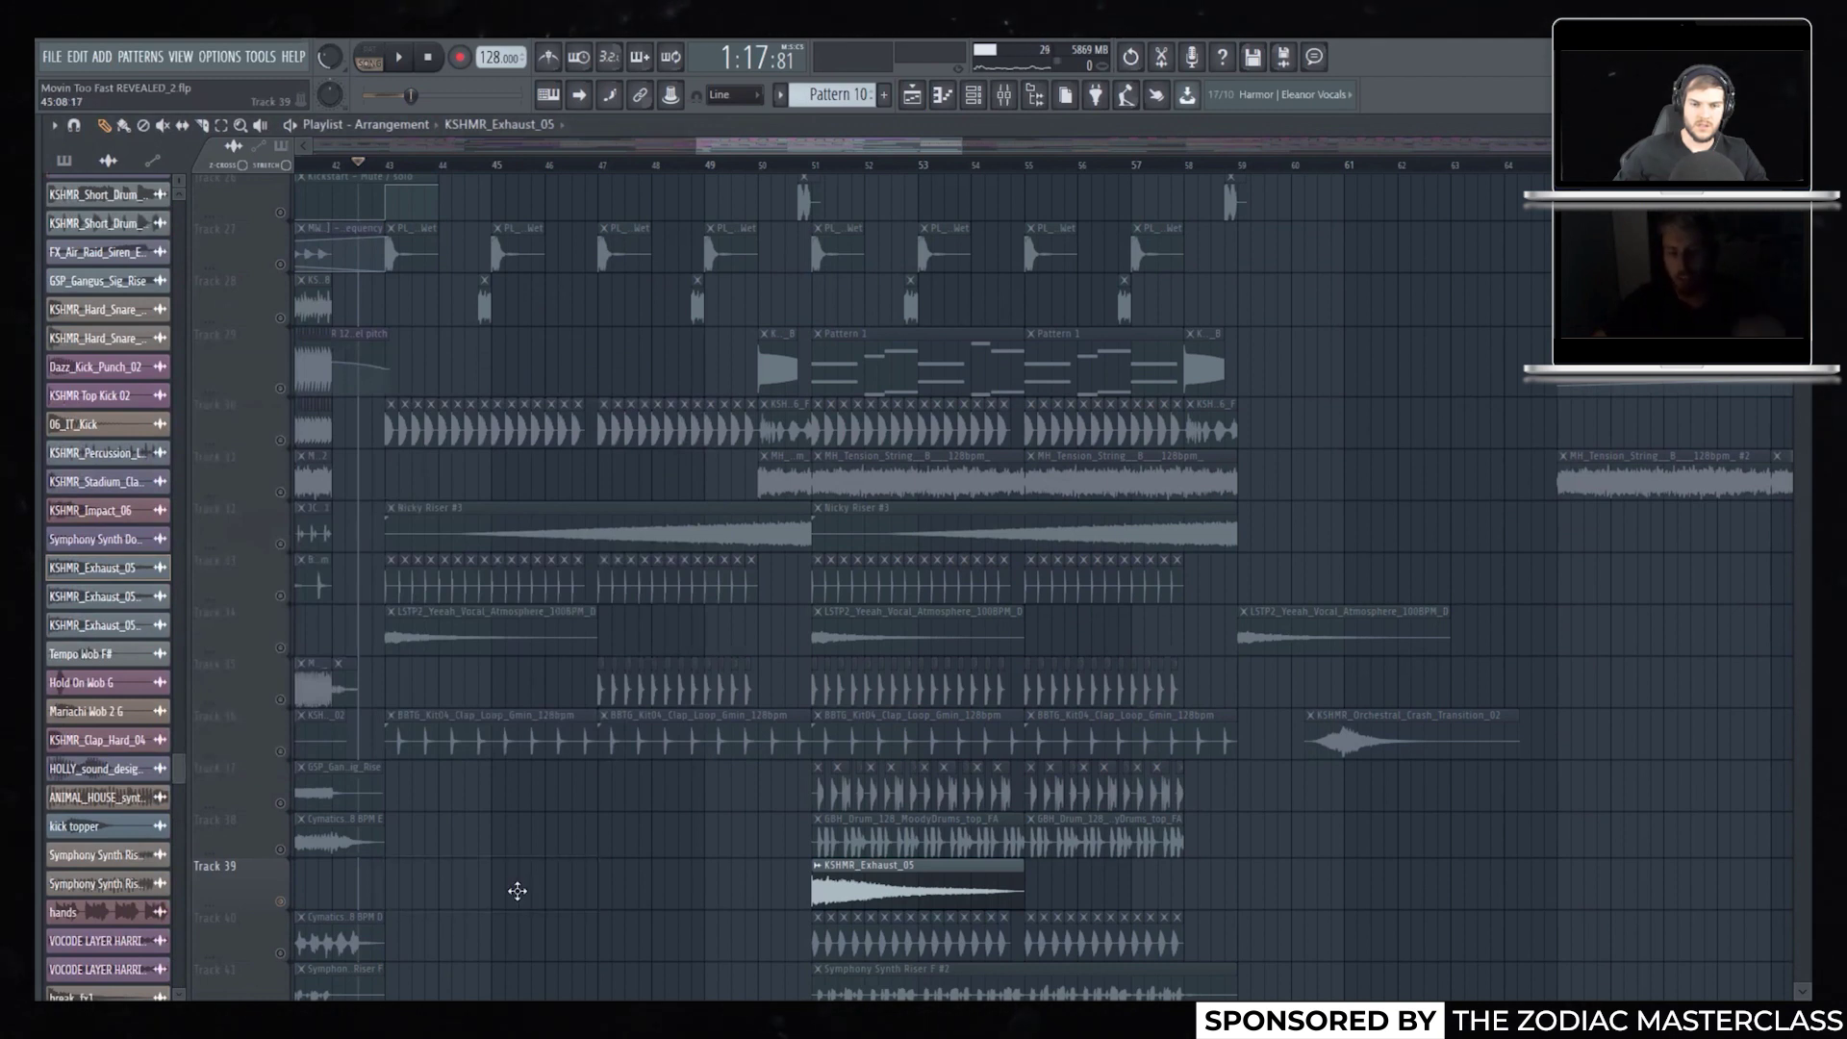
pyautogui.hotkey('ctrl', 'z')
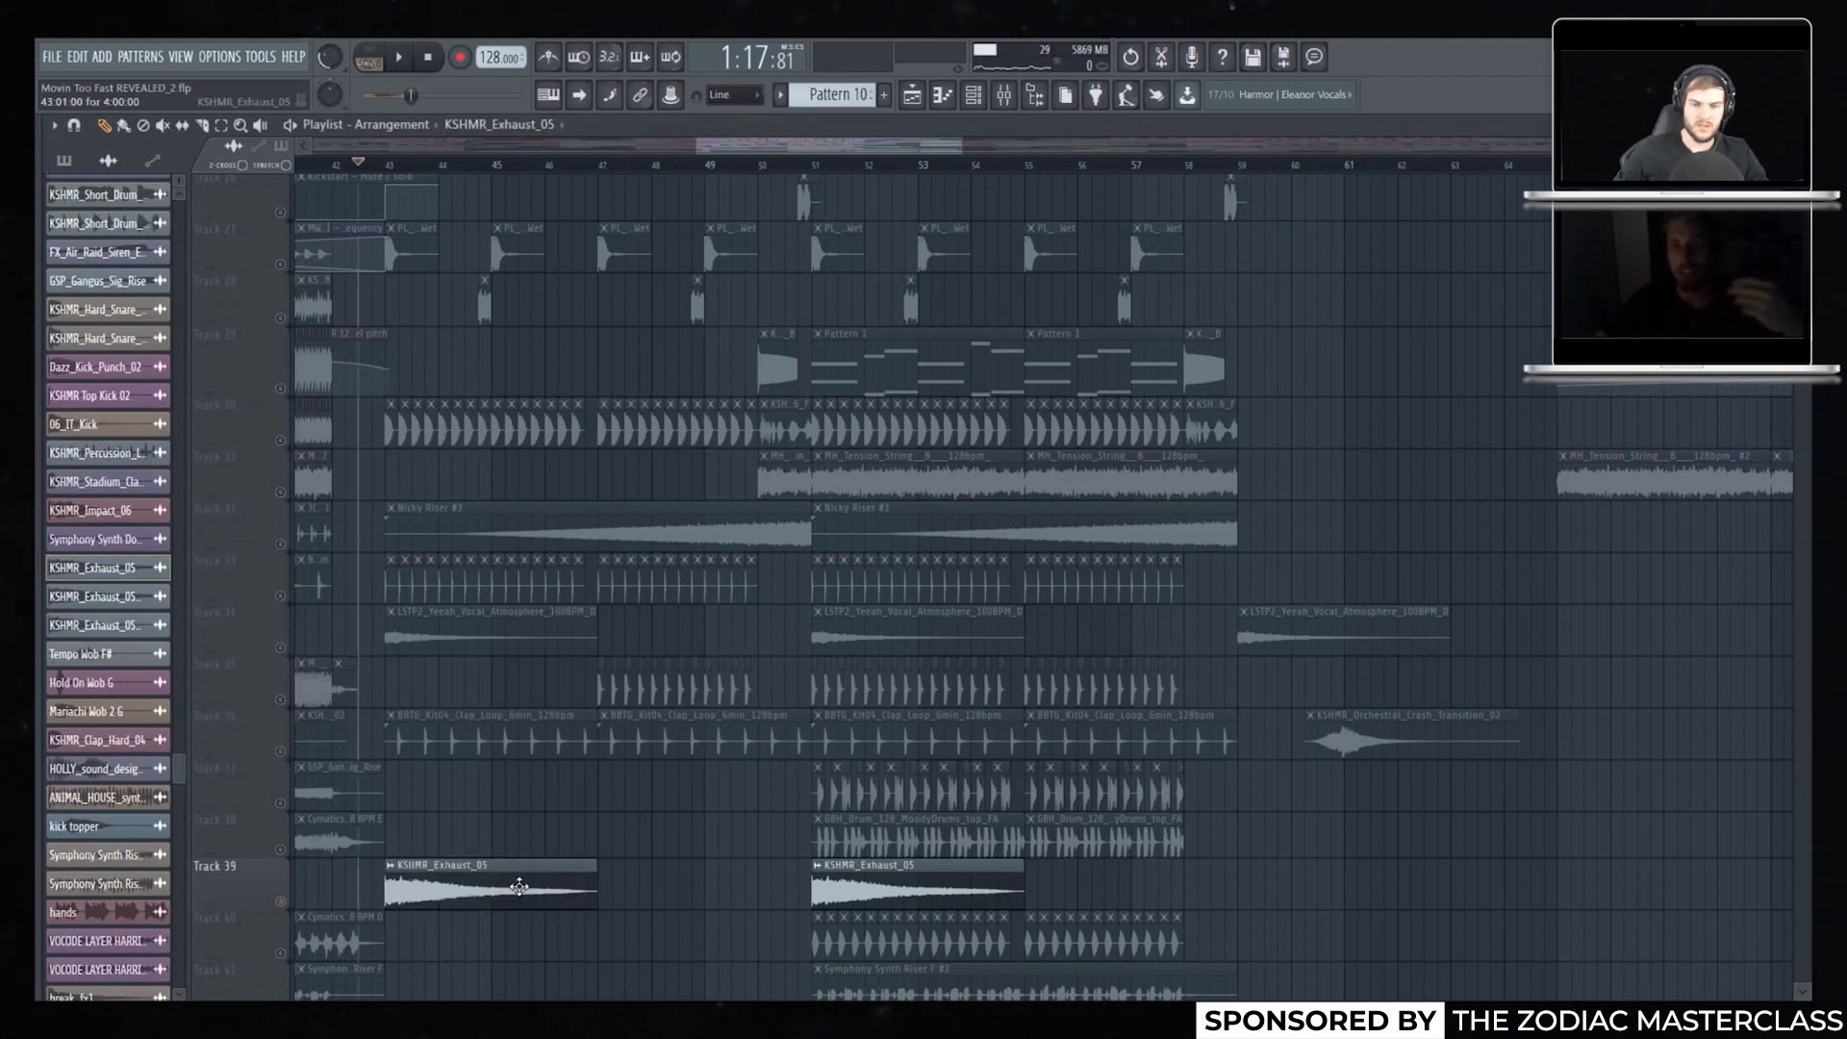
pyautogui.scroll(5, 548, 783)
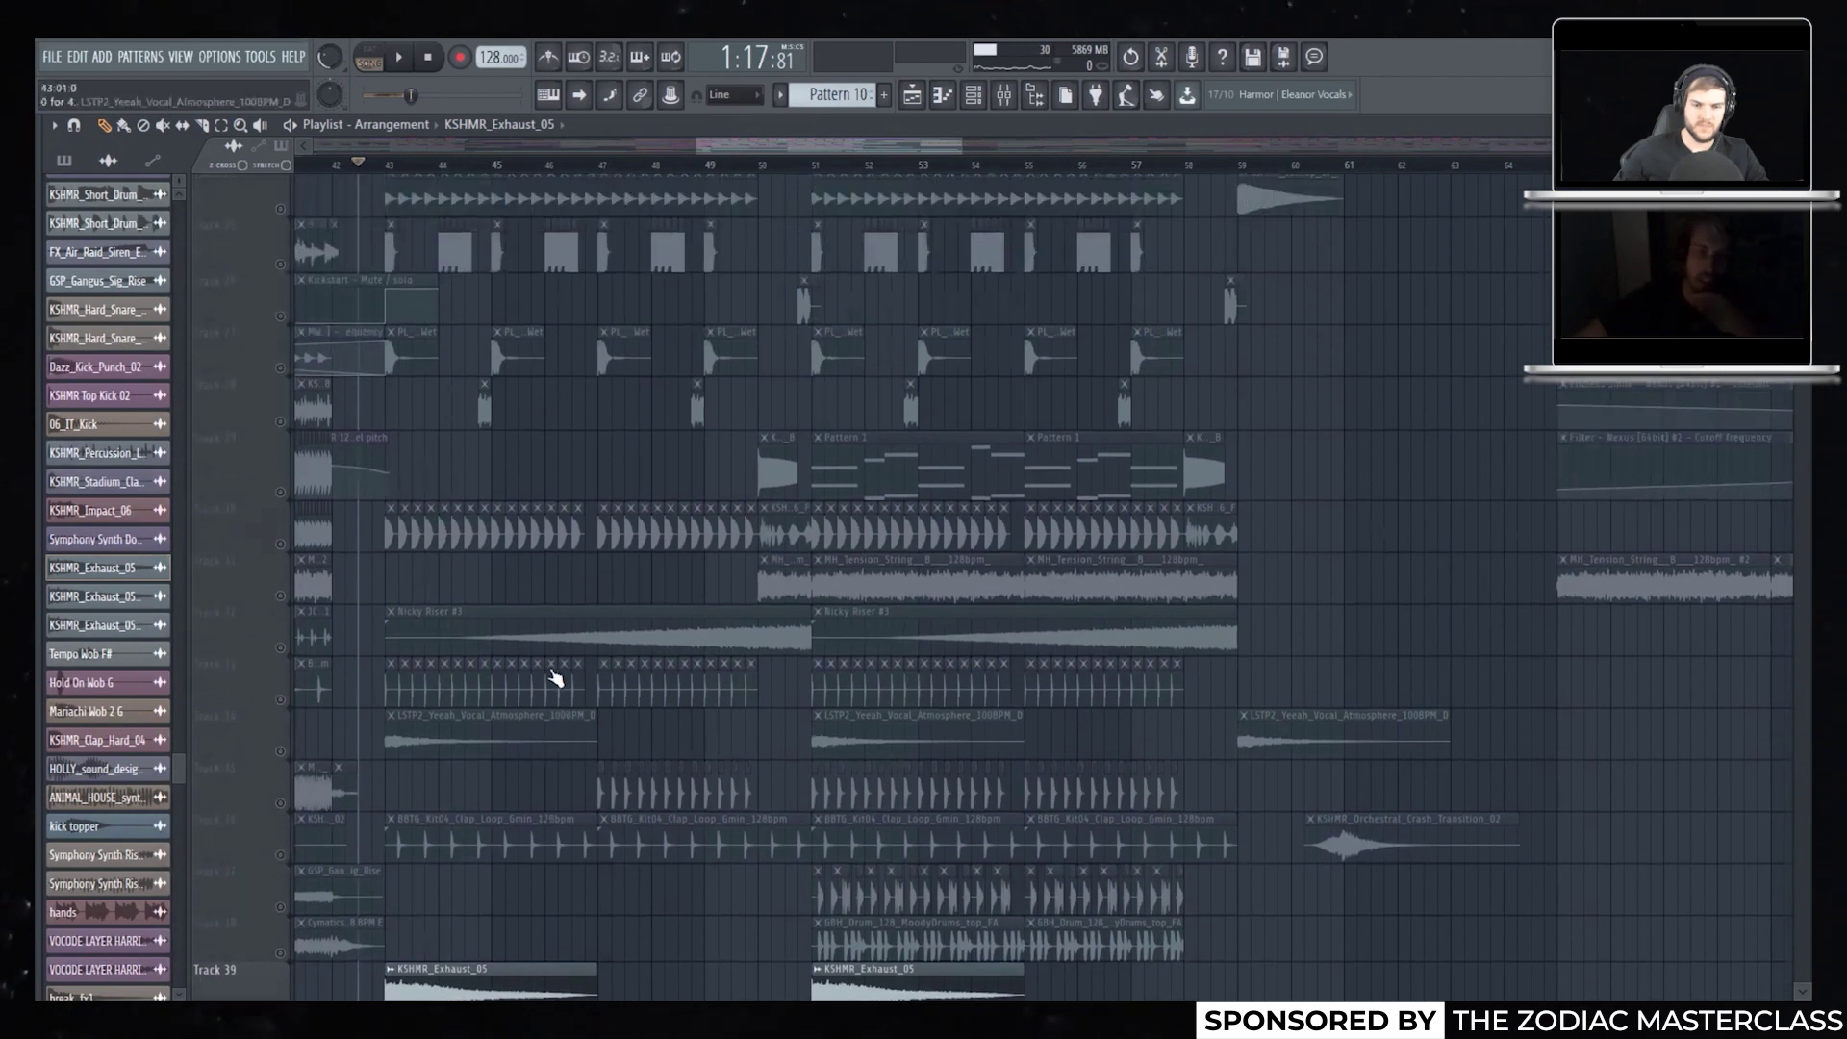
pyautogui.doubleClick(519, 461)
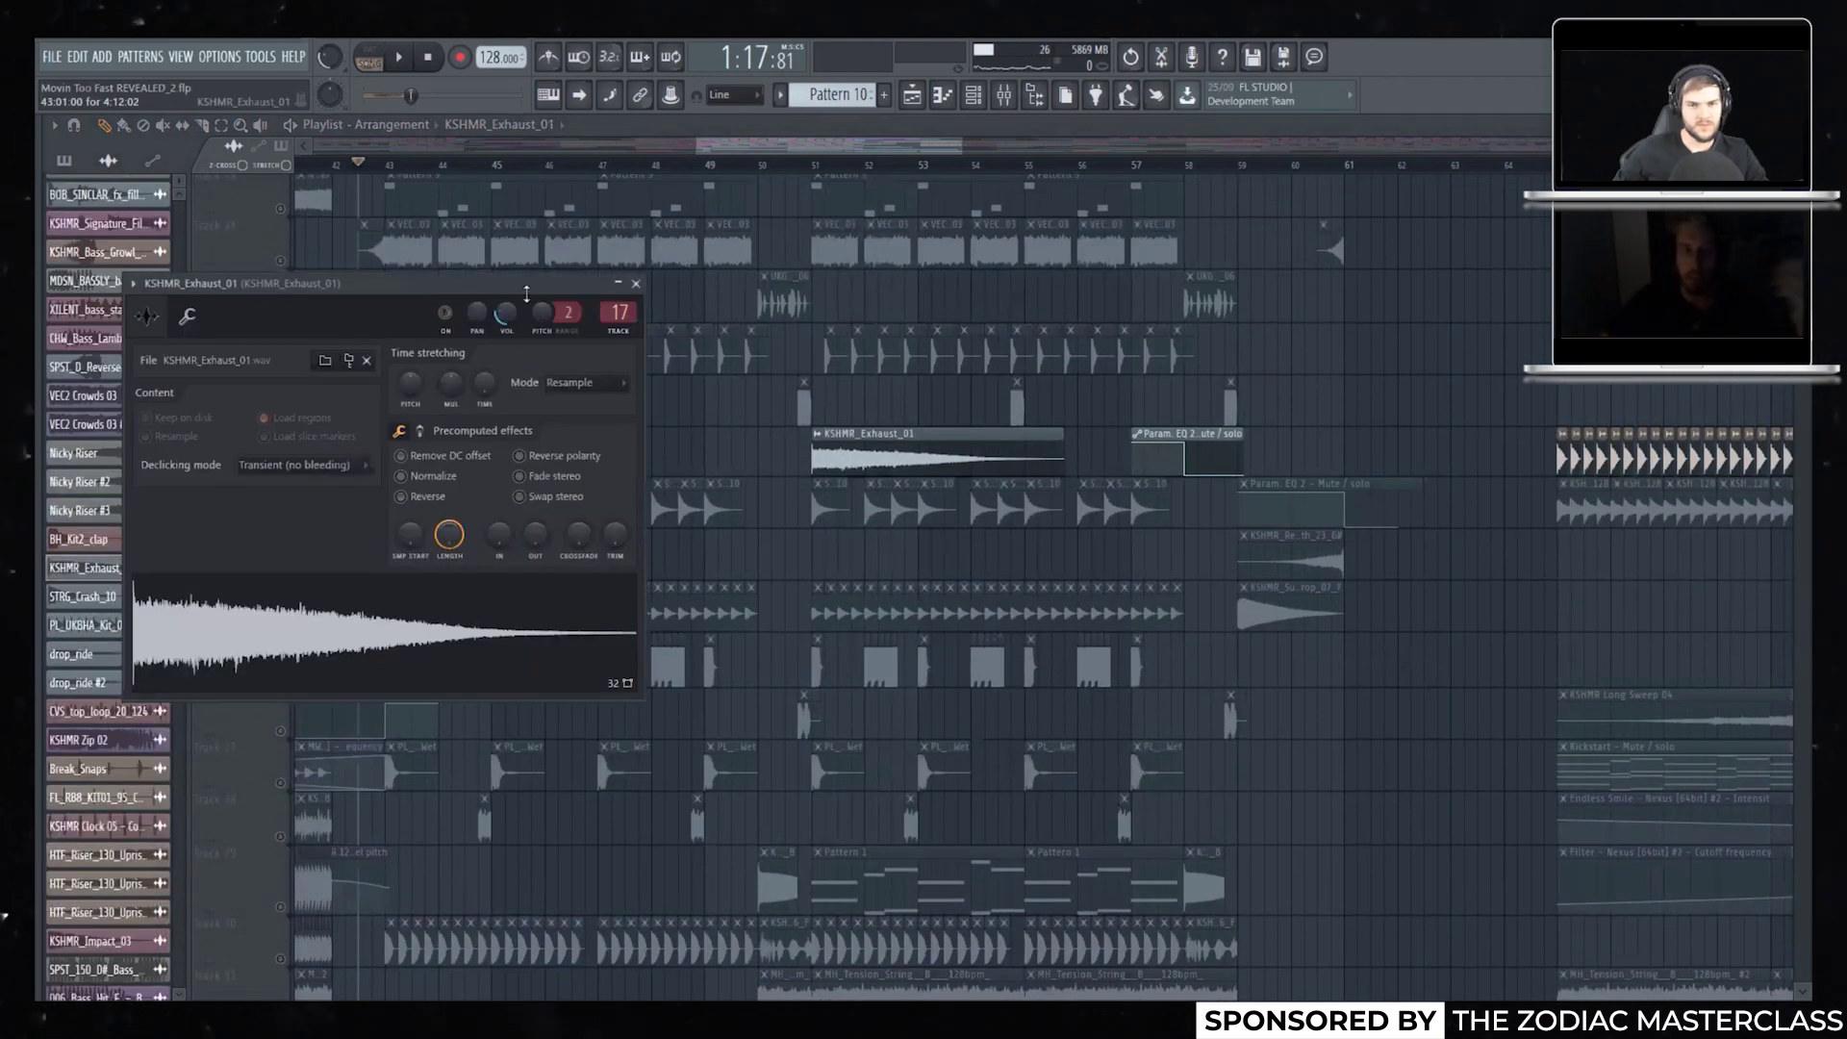
pyautogui.click(267, 256)
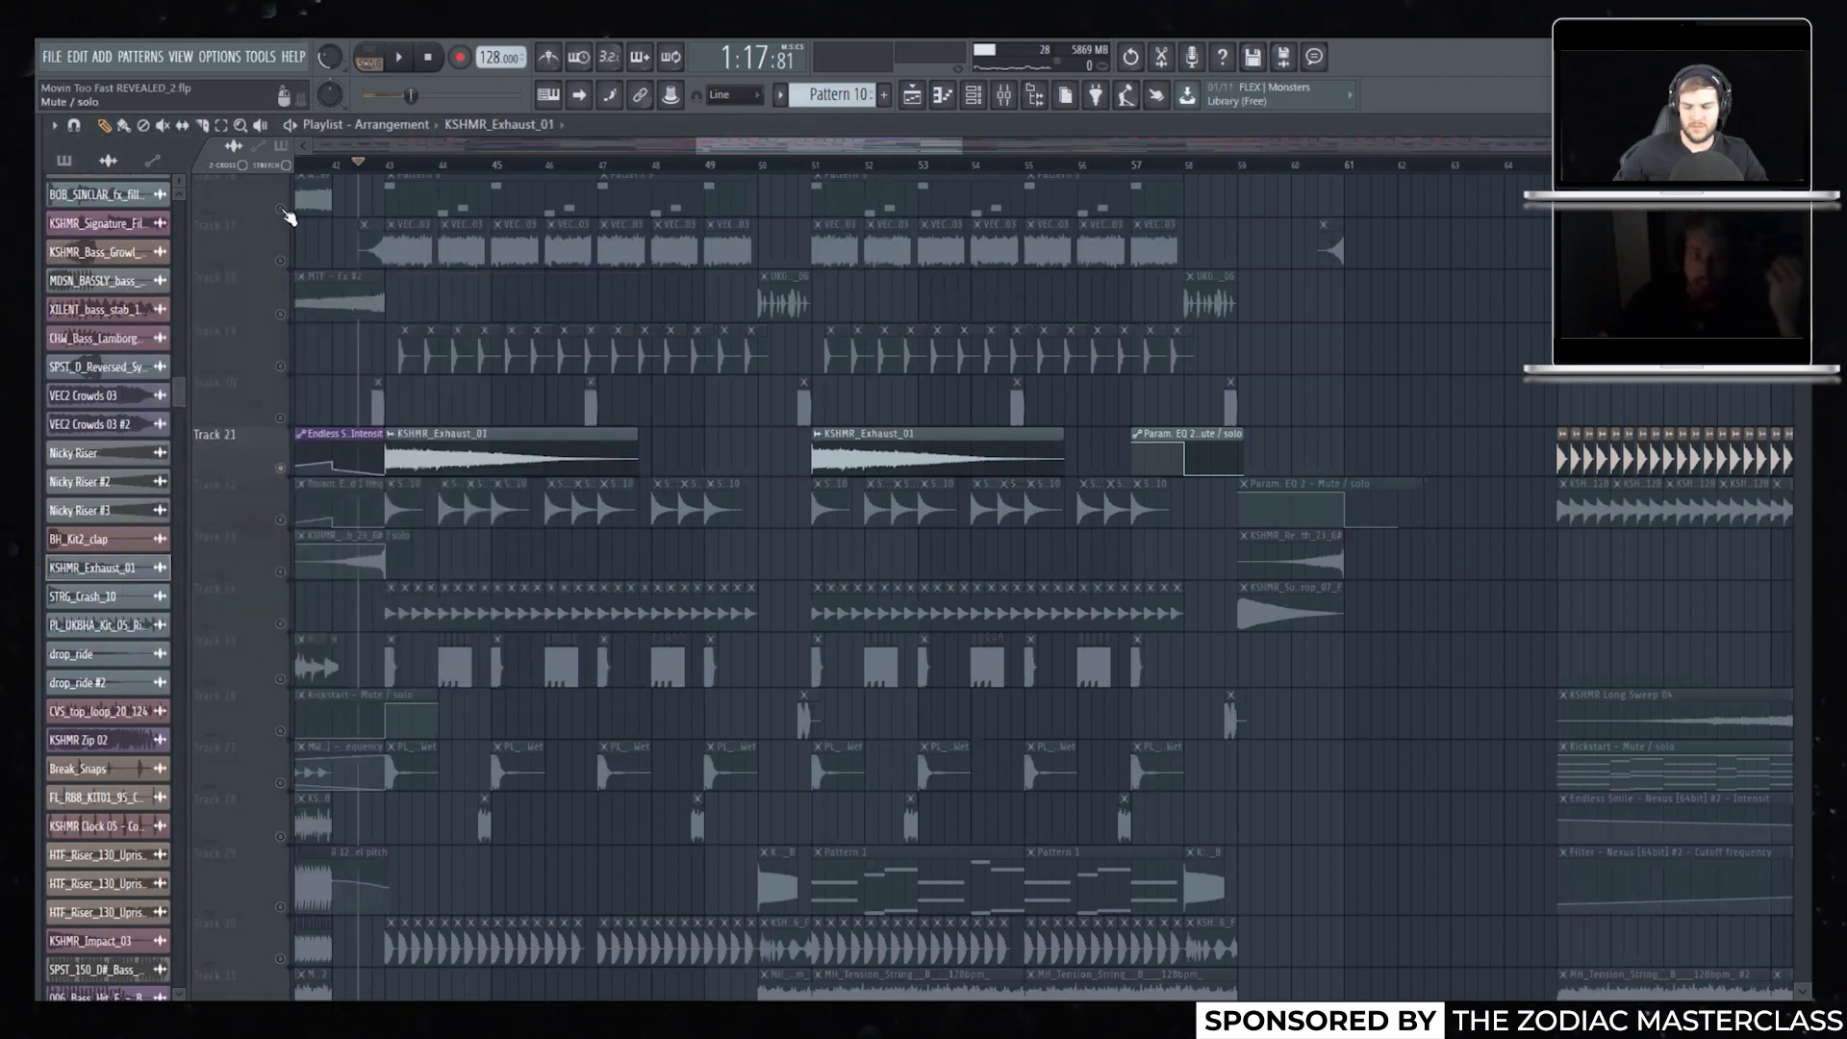
# Solo Track 16 and listen to its Pattern 9 clips at the start of the drop
pyautogui.rightClick(283, 210)
pyautogui.press('space')
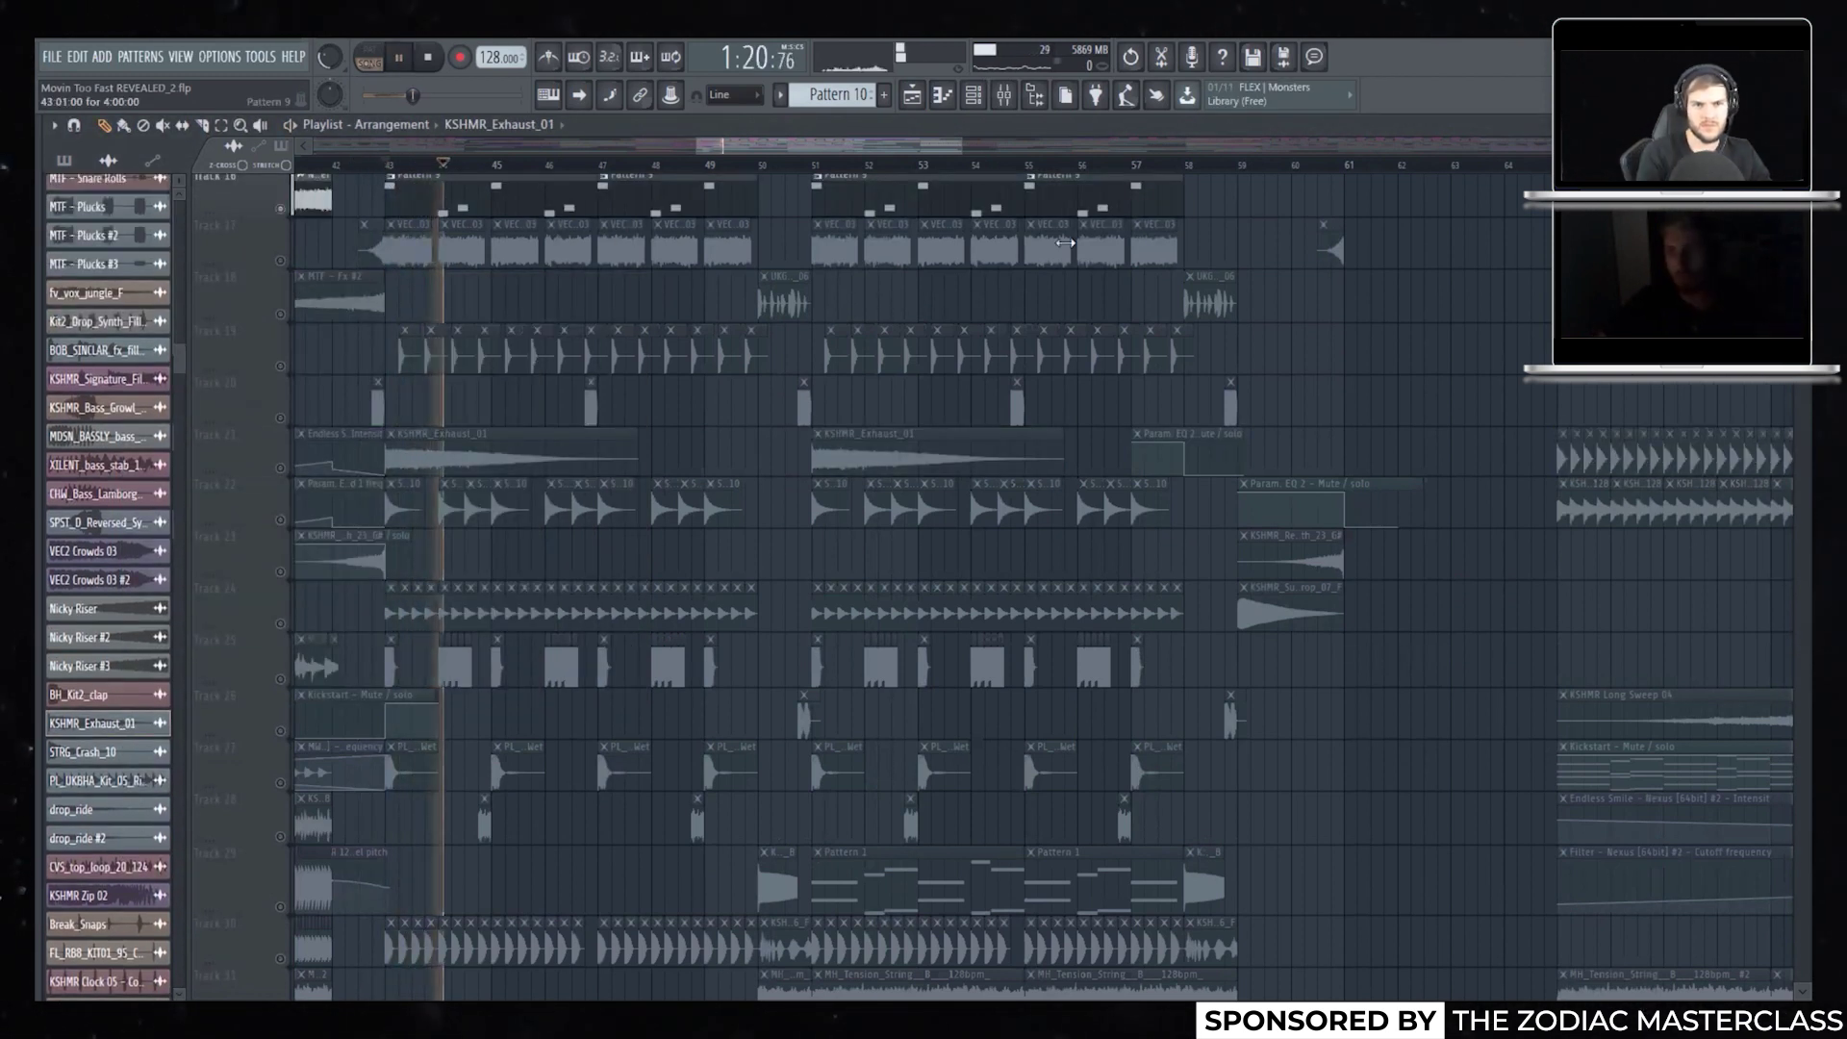
pyautogui.scroll(10, 1065, 242)
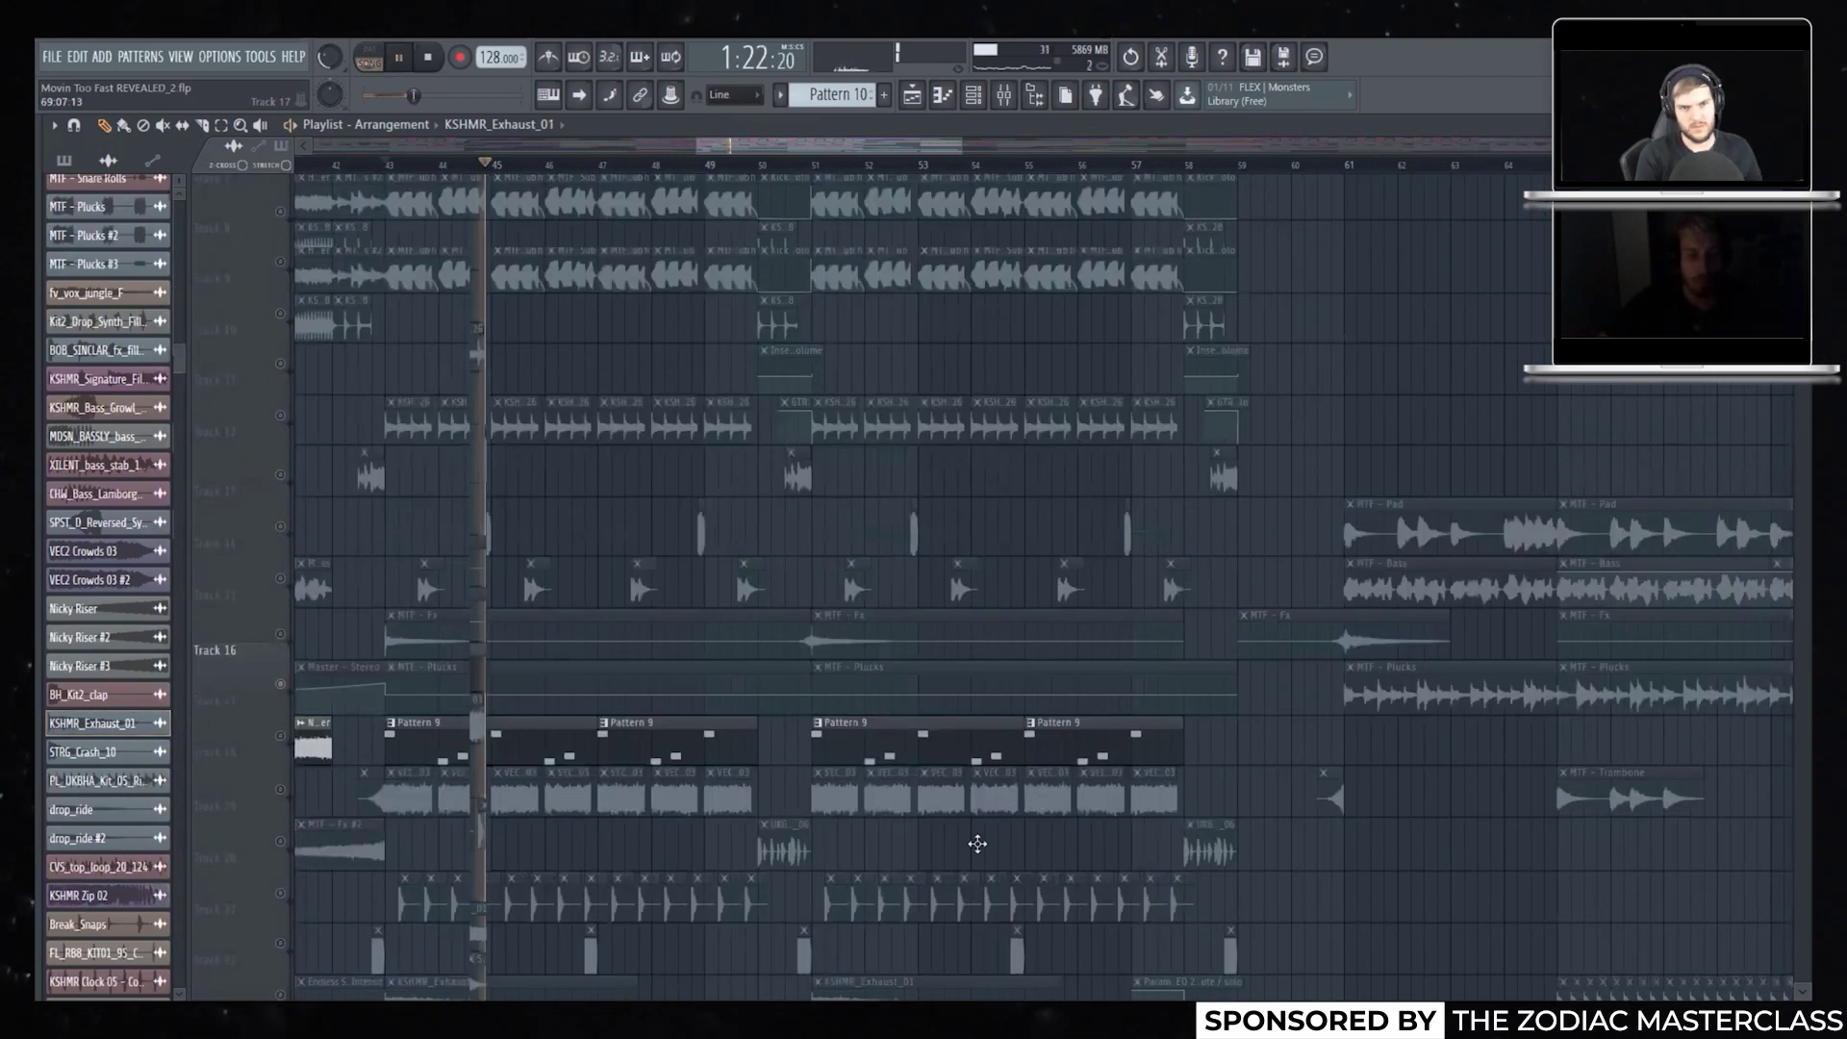
pyautogui.press('space')
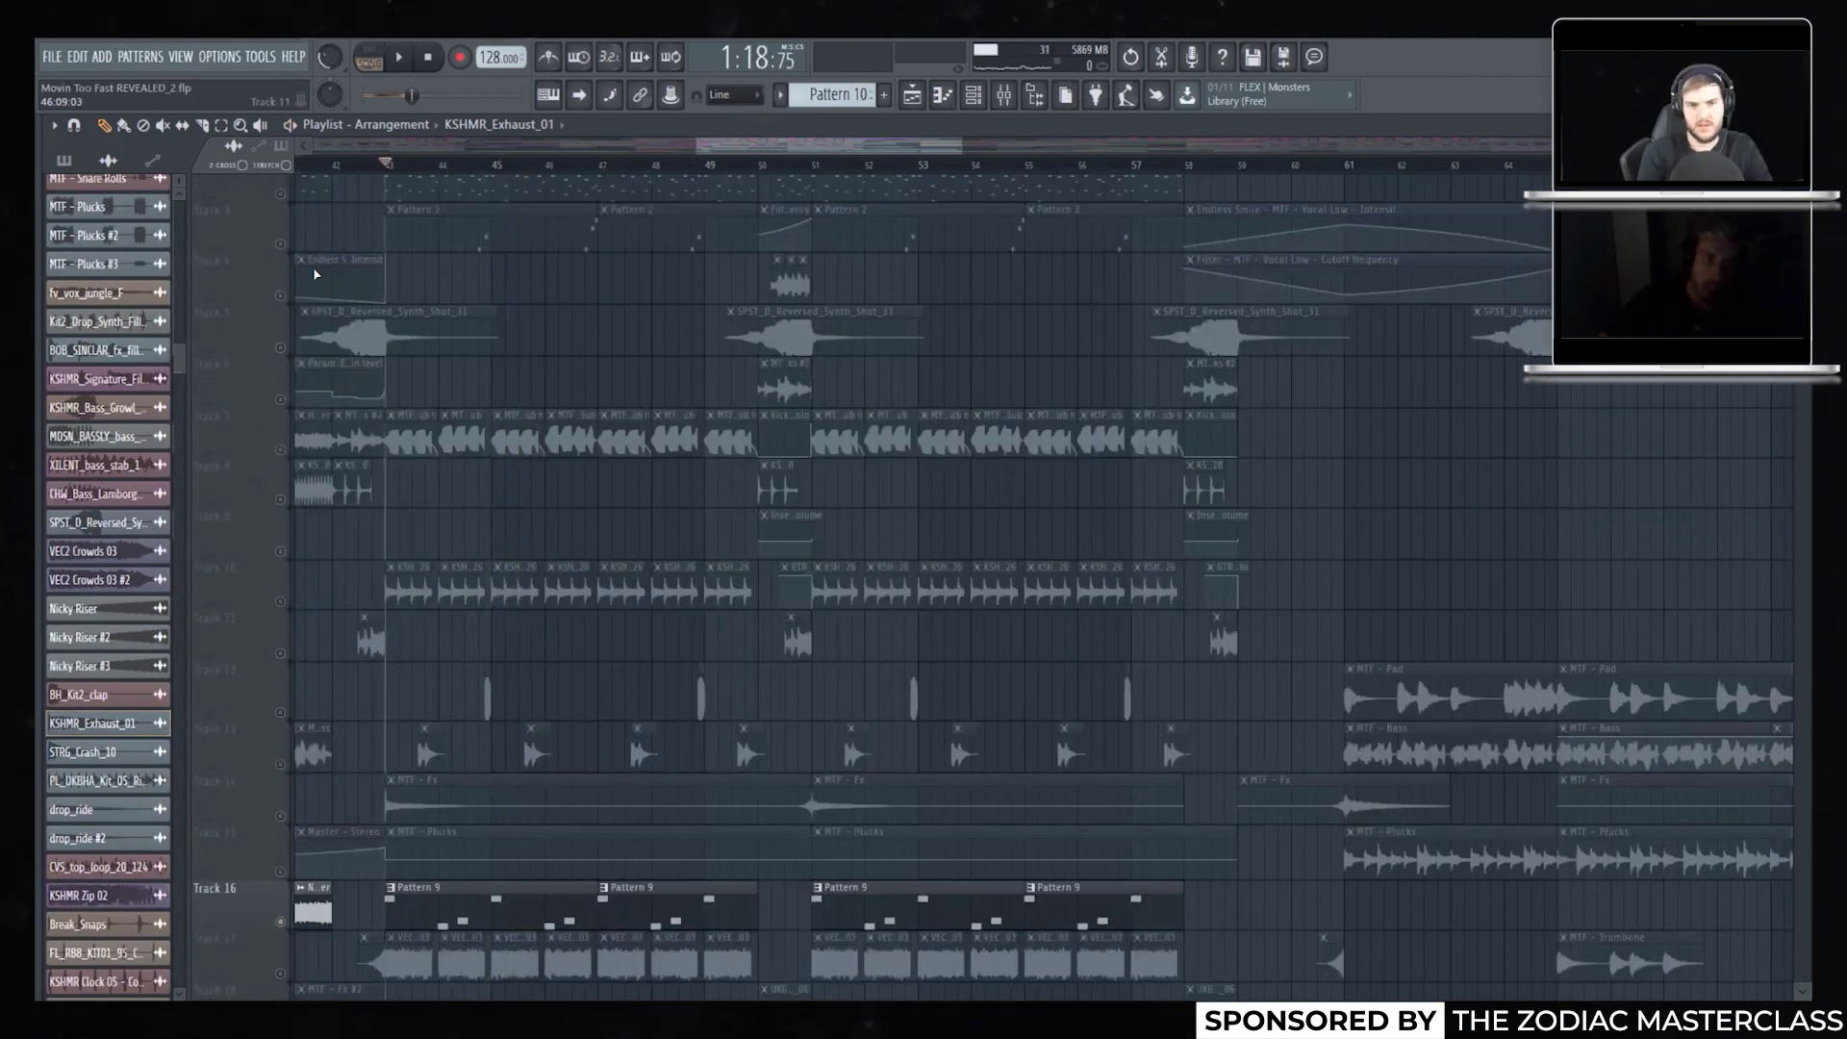
# Solo Track 3 and play its Pattern 2 melody from the middle of bar 44
pyautogui.rightClick(284, 247)
pyautogui.rightClick(284, 246)
pyautogui.rightClick(284, 246)
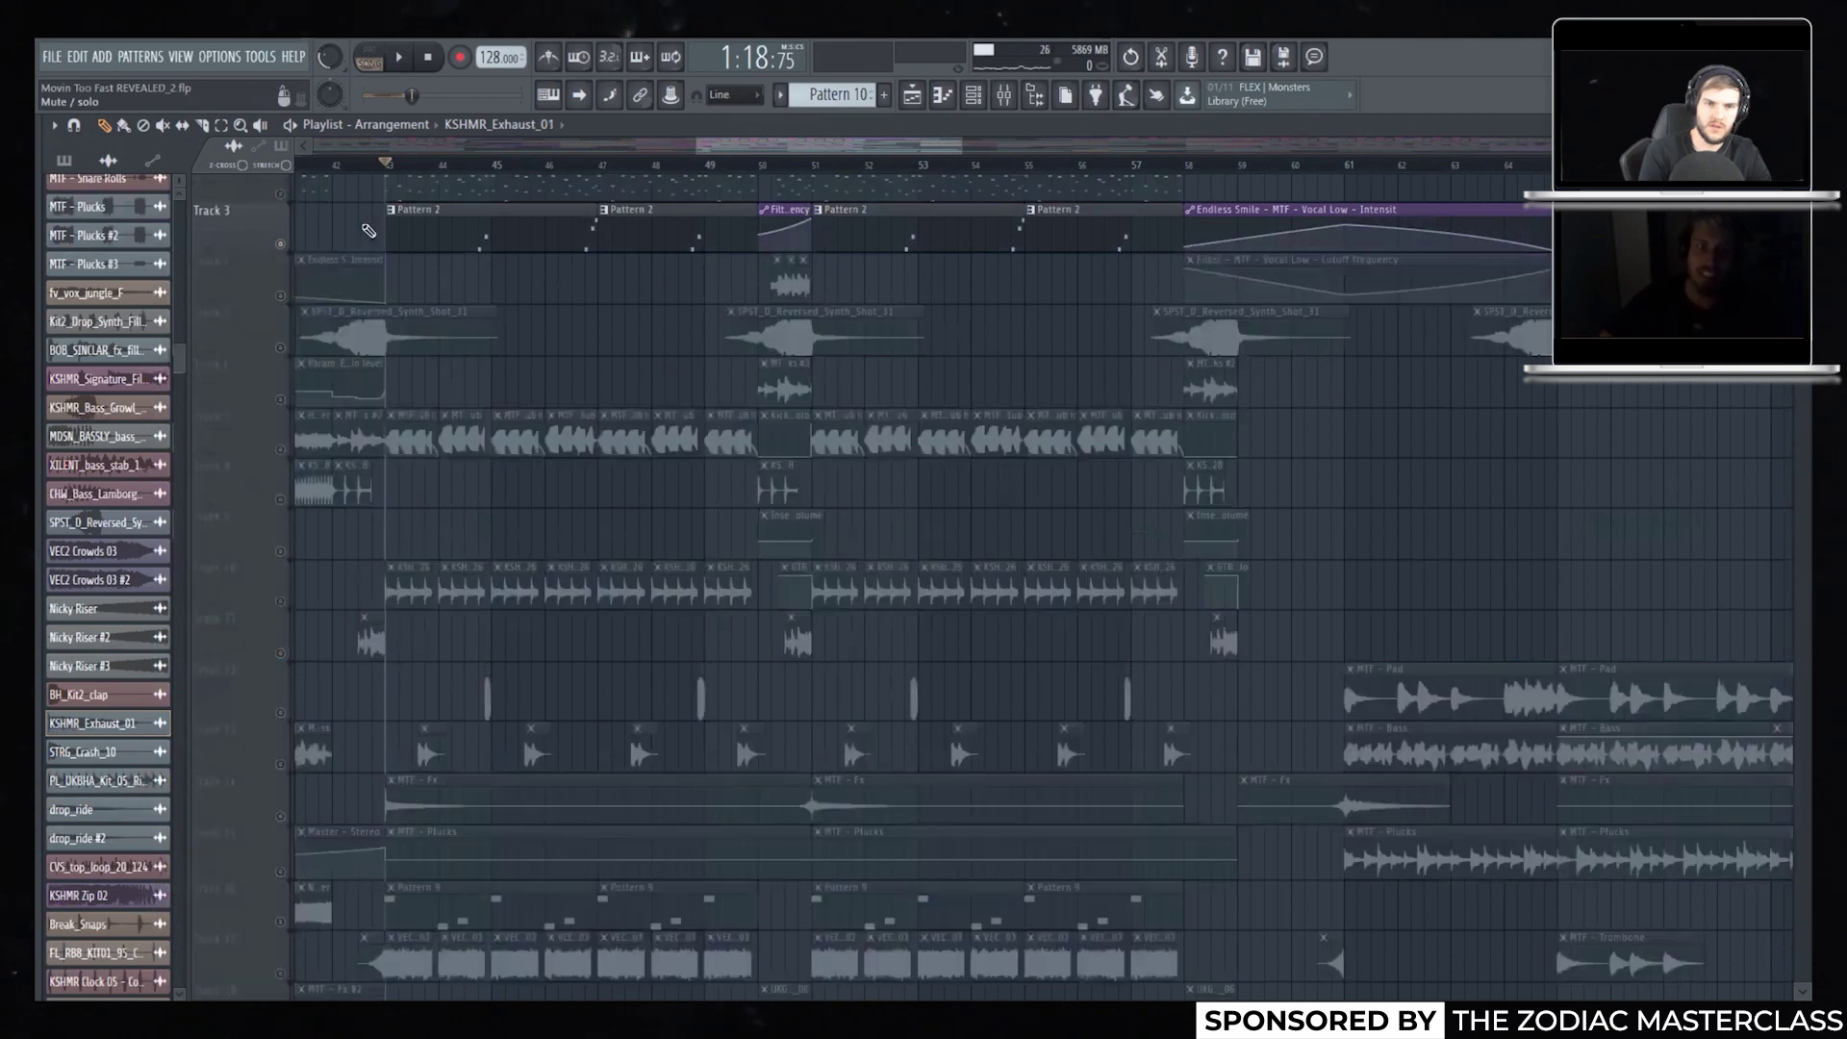
pyautogui.click(466, 170)
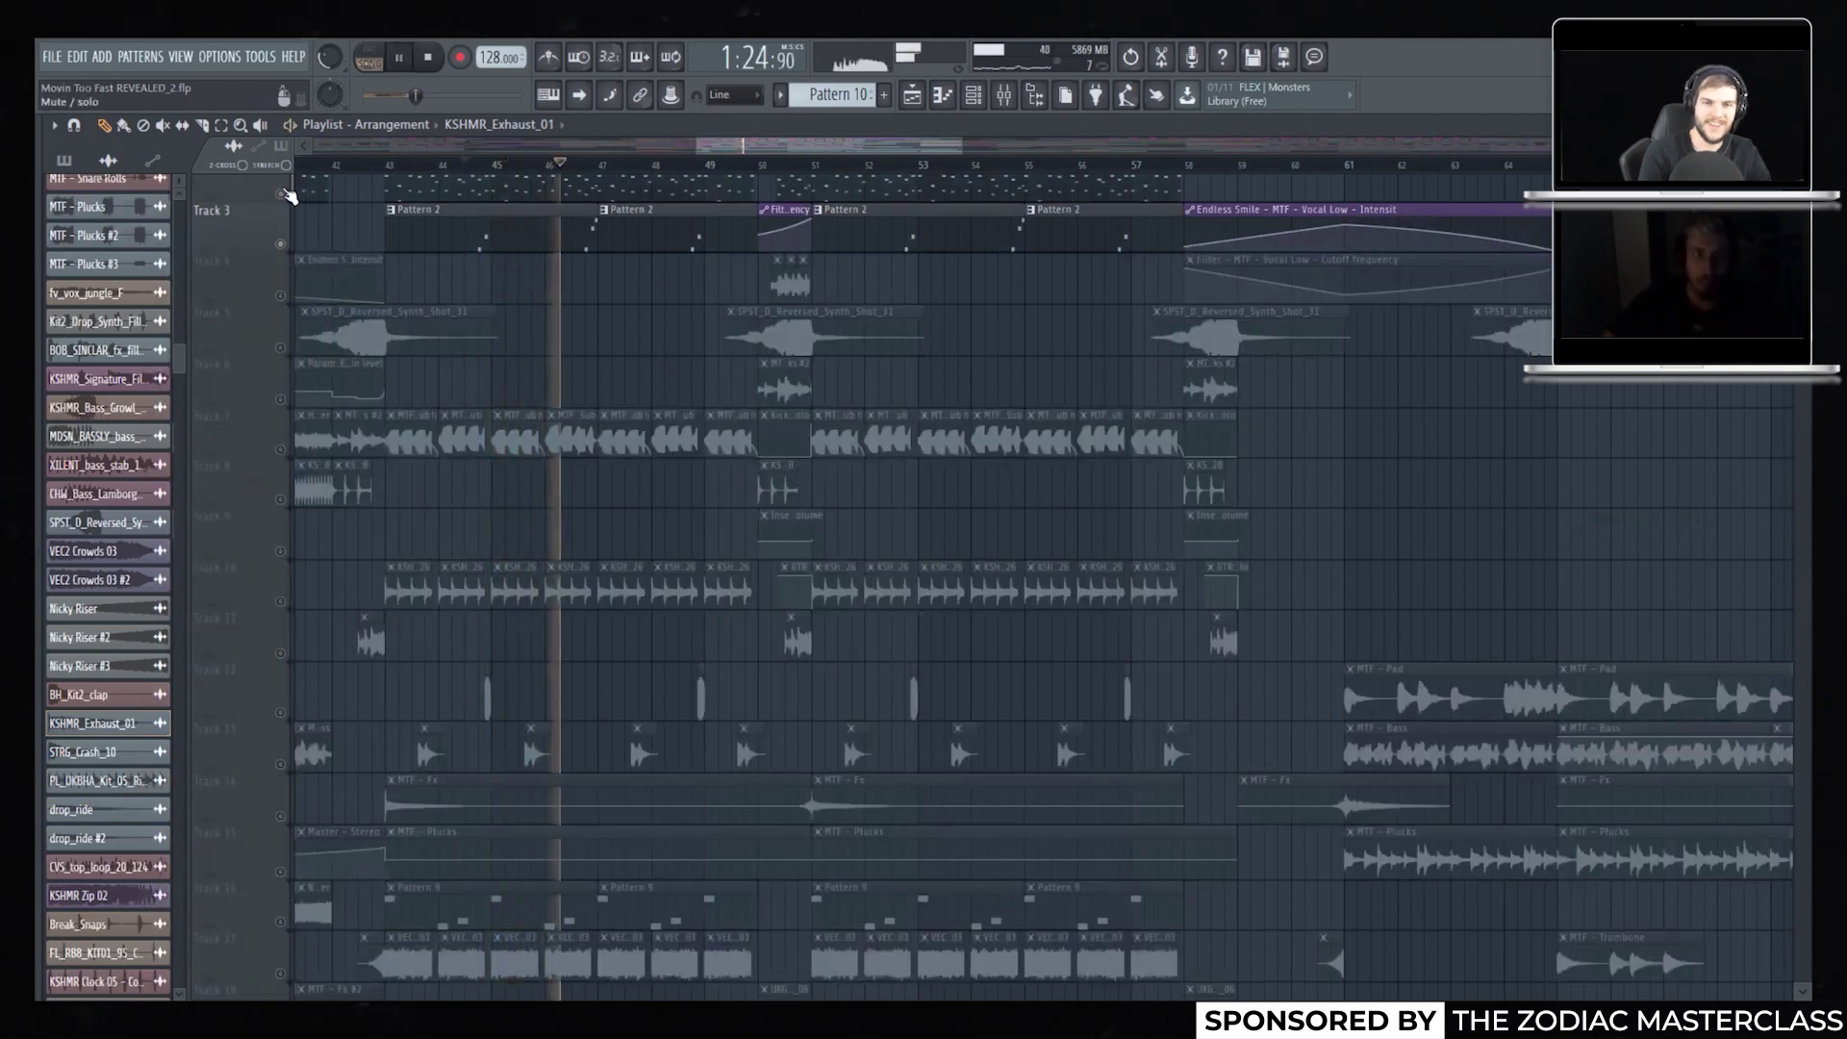
pyautogui.press('space')
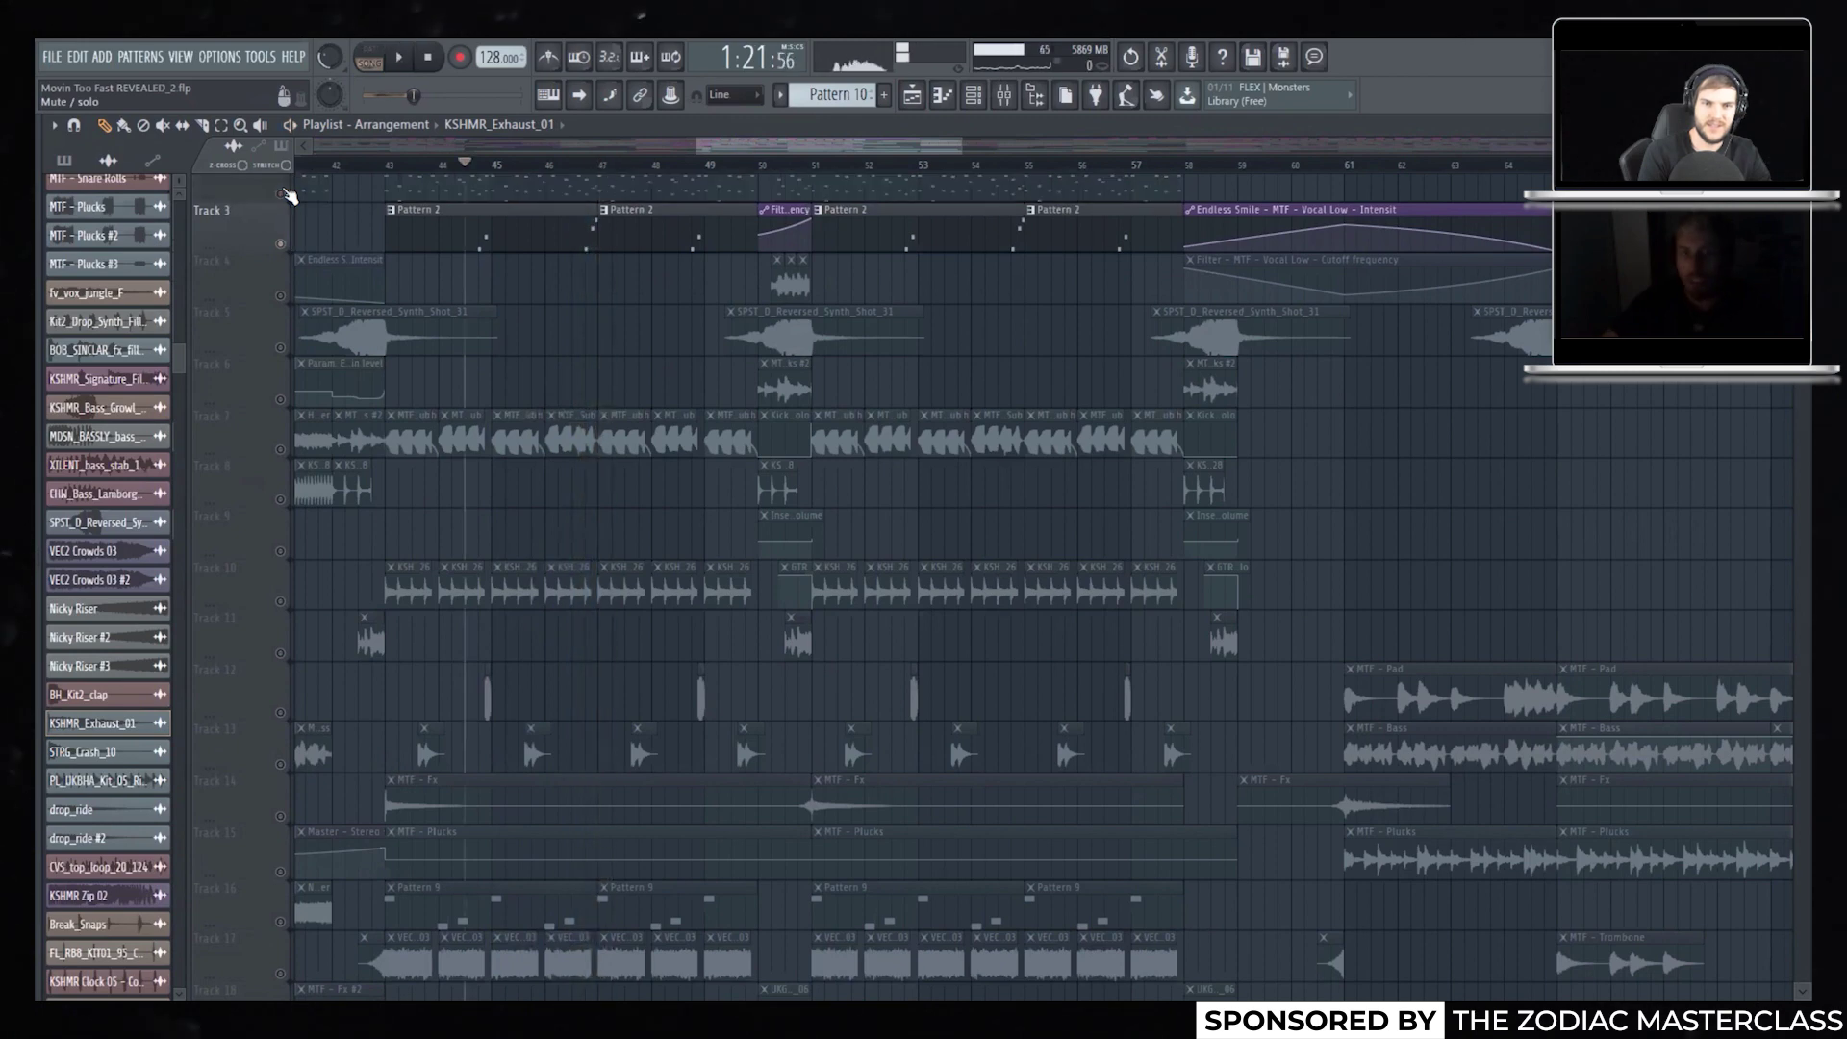
# Inspect the notes of Pattern 2 and open its reFX Nexus instrument to check the loaded preset
pyautogui.click(978, 96)
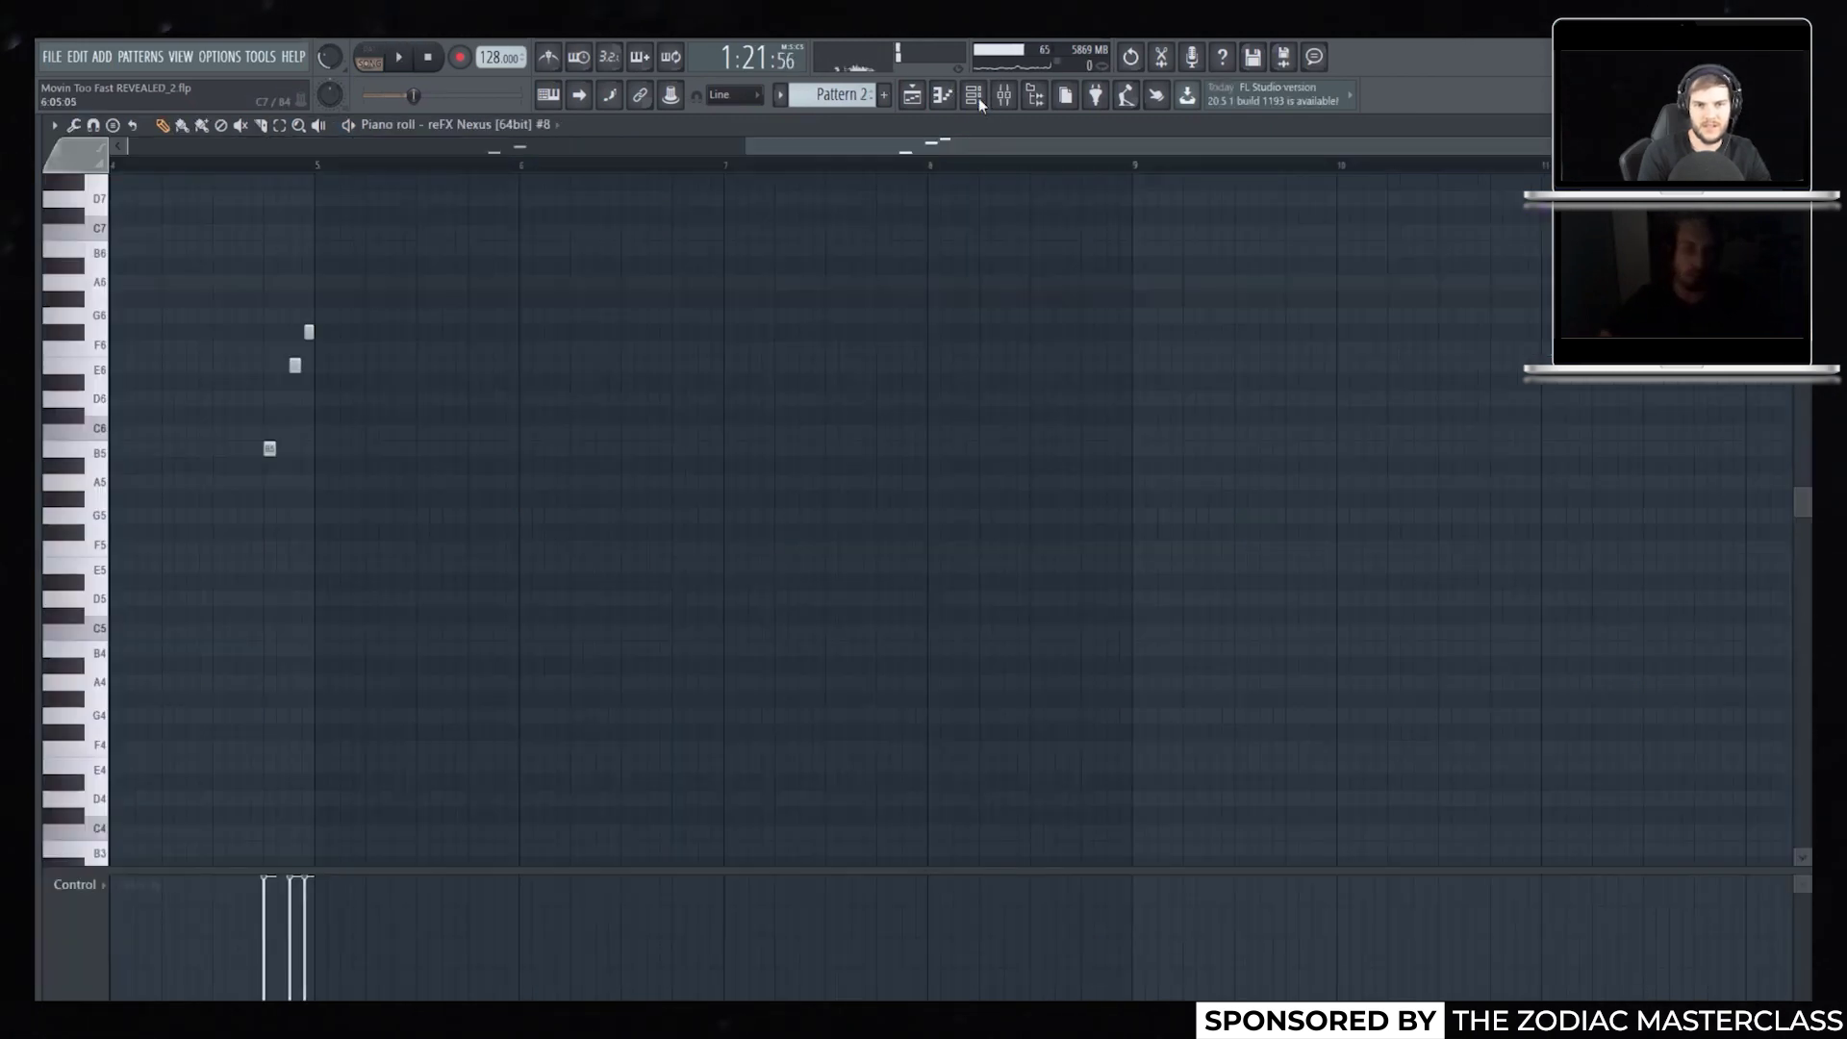
pyautogui.rightClick(228, 353)
pyautogui.click(229, 354)
pyautogui.click(227, 354)
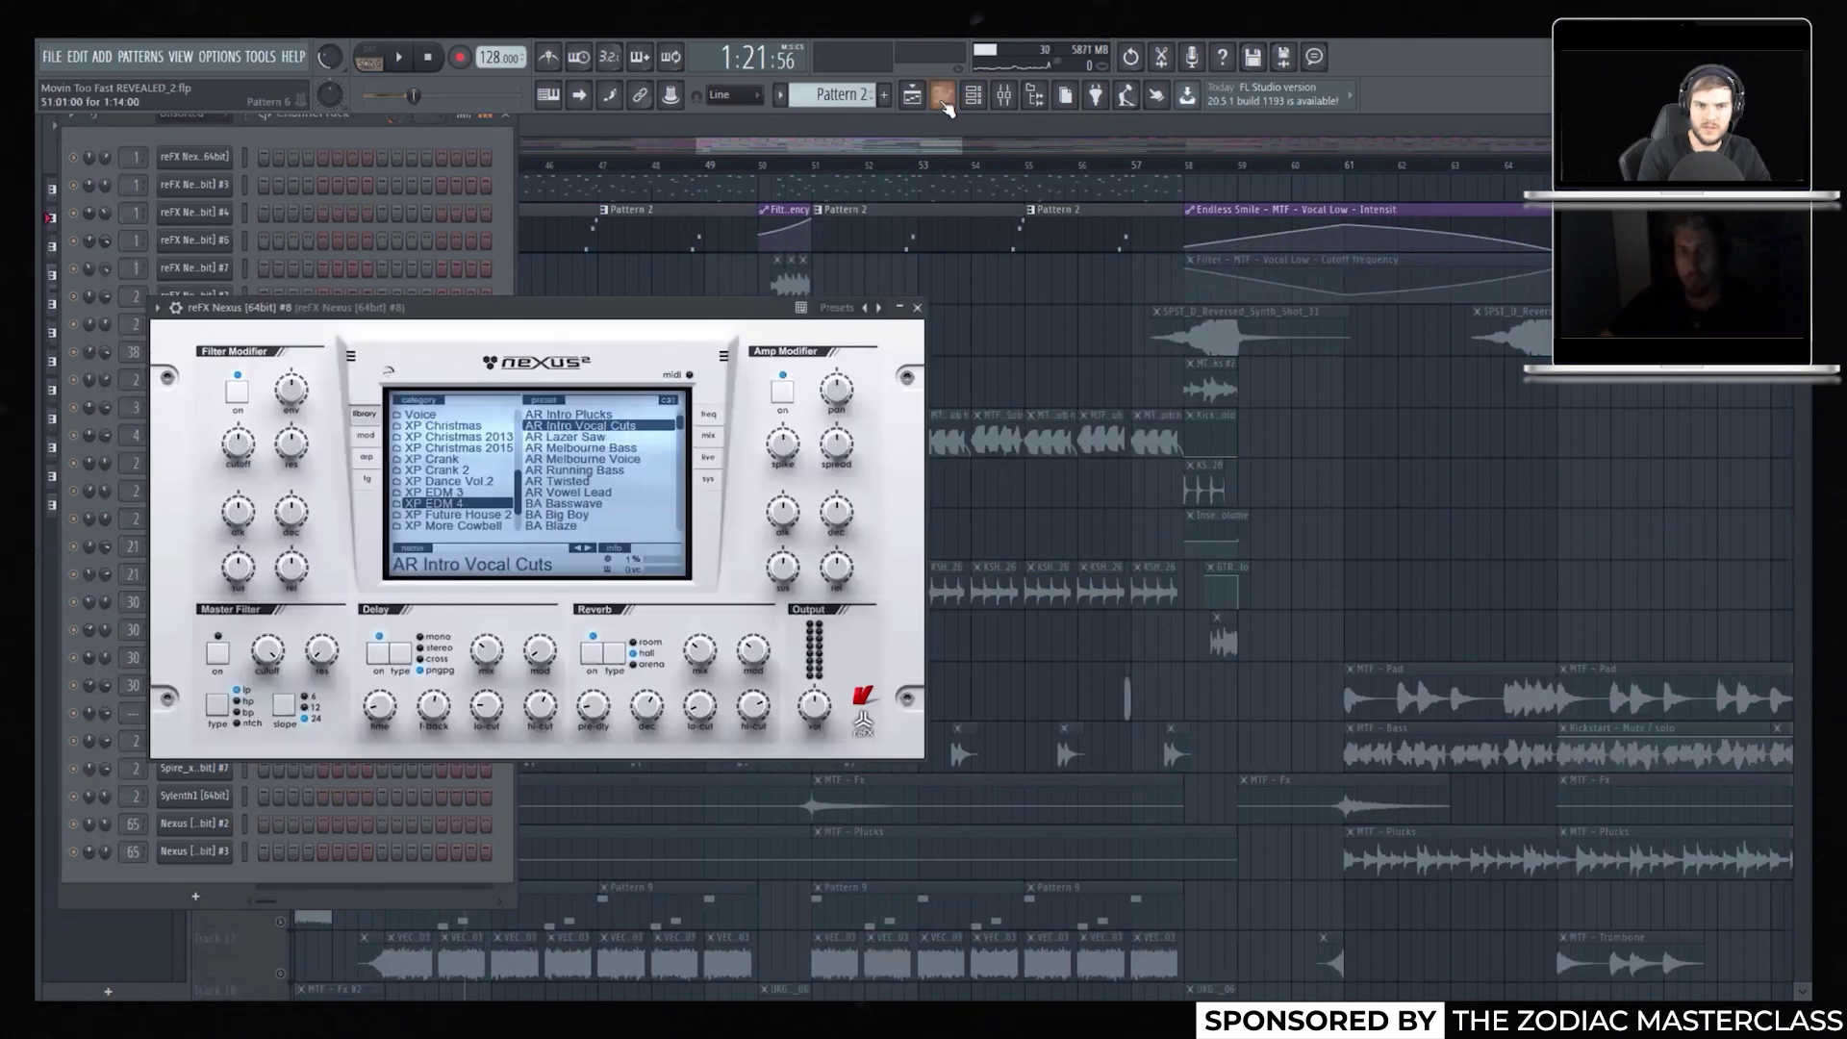
# Add trial notes C#6 and E6 around bar 2 of Pattern 2 and play the pattern on its own
pyautogui.press('F7')
pyautogui.click(272, 414)
pyautogui.click(318, 365)
pyautogui.press('l')
pyautogui.press('space')
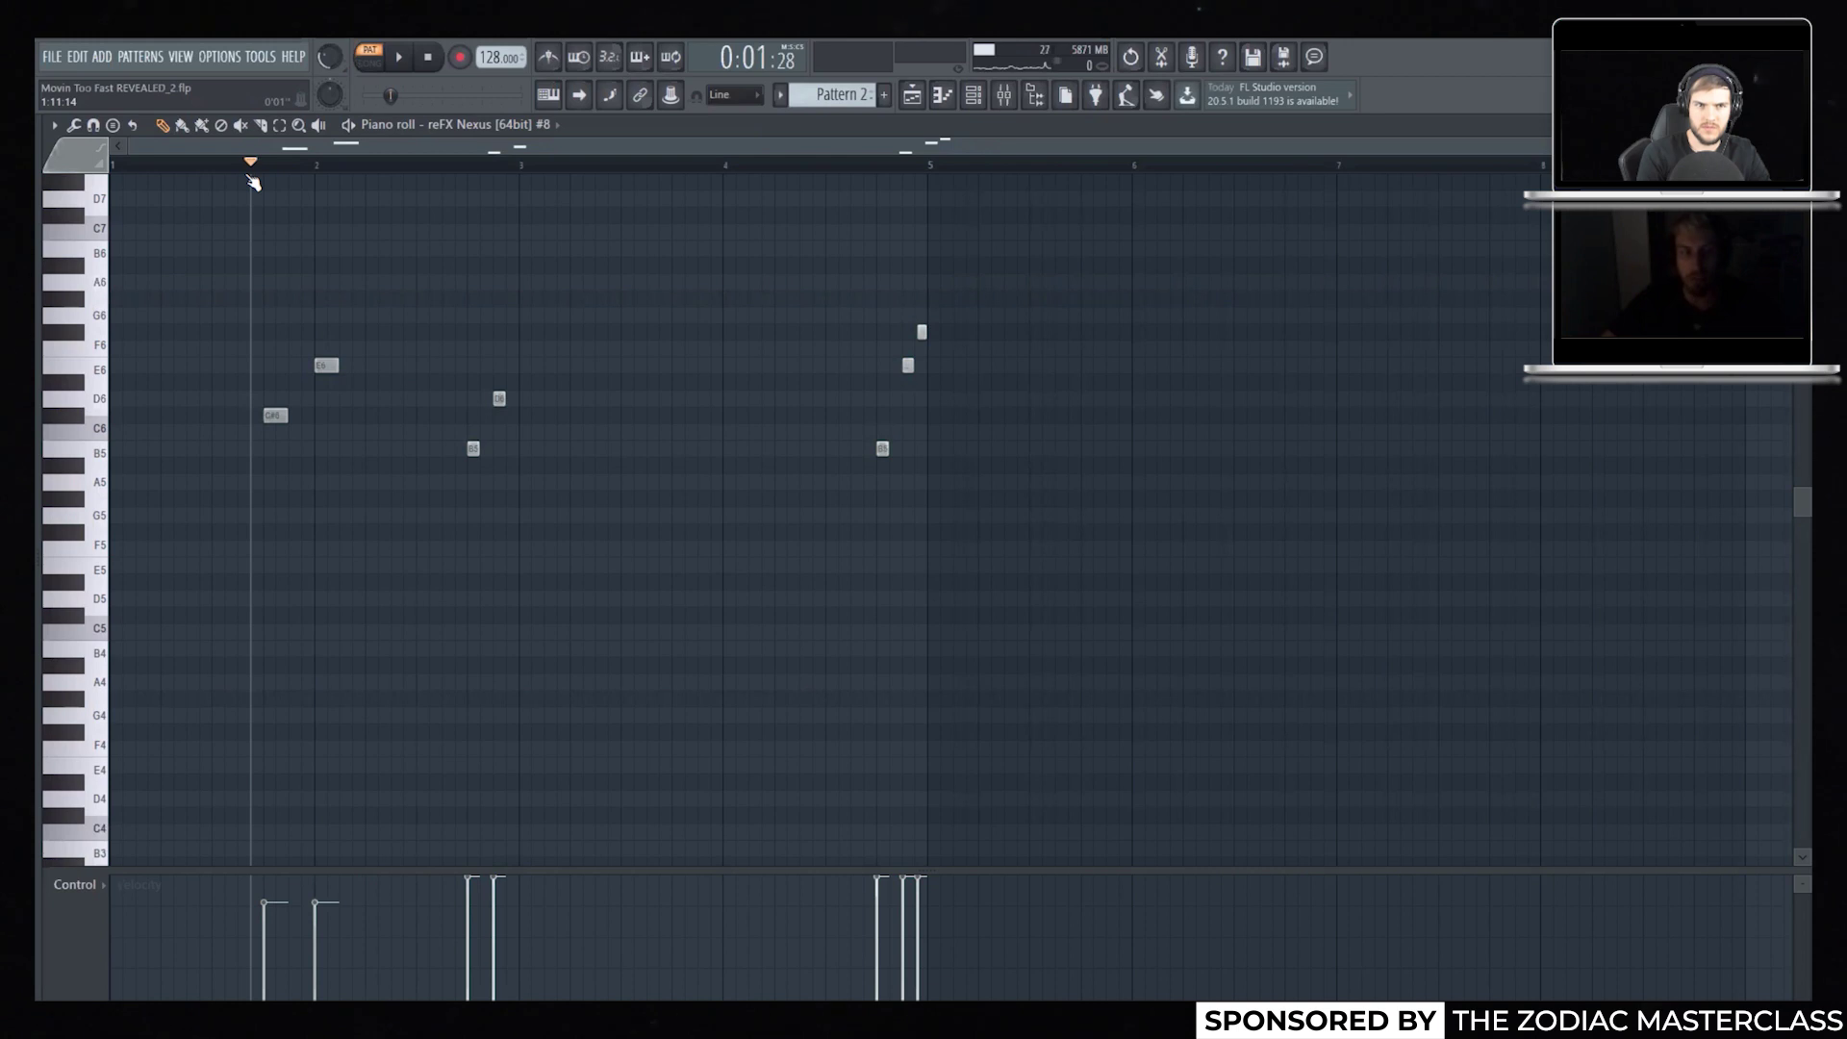
# Delete the two trial notes around bar 2, stop playback and return to the playlist
pyautogui.rightClick(322, 365)
pyautogui.rightClick(284, 416)
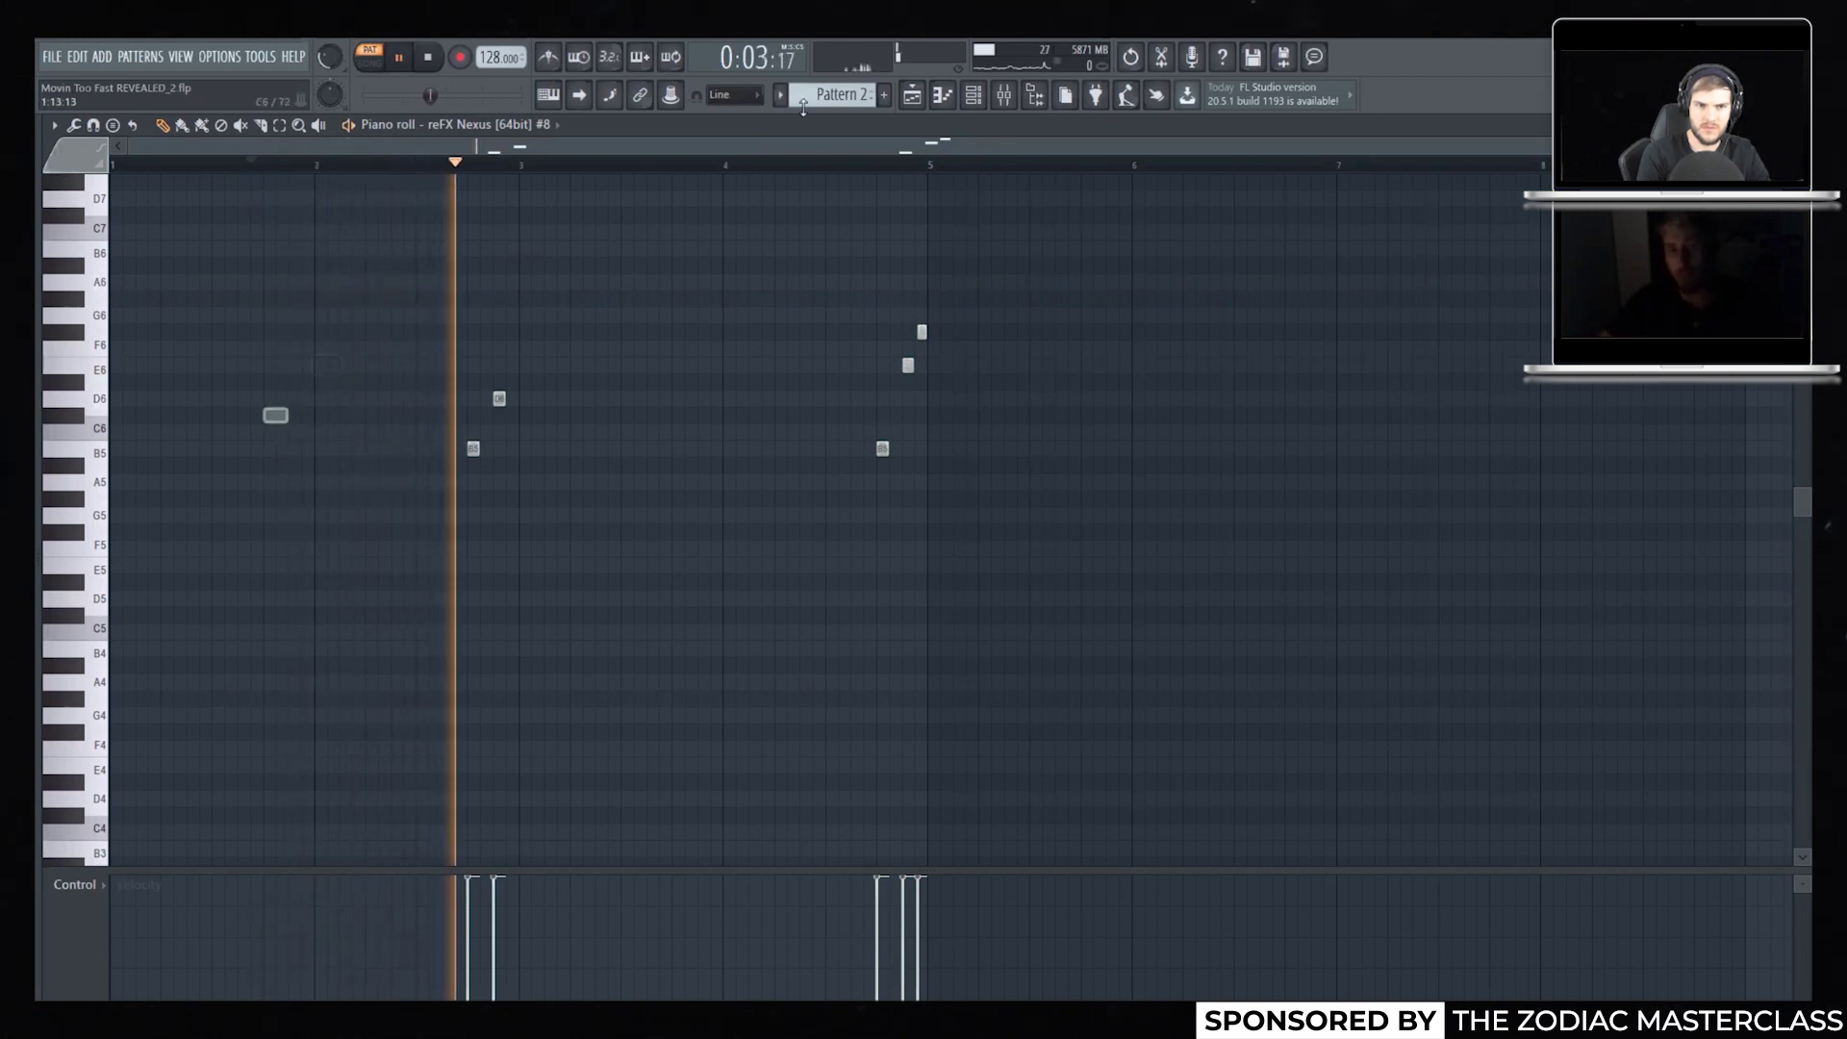
pyautogui.click(933, 95)
pyautogui.press('space')
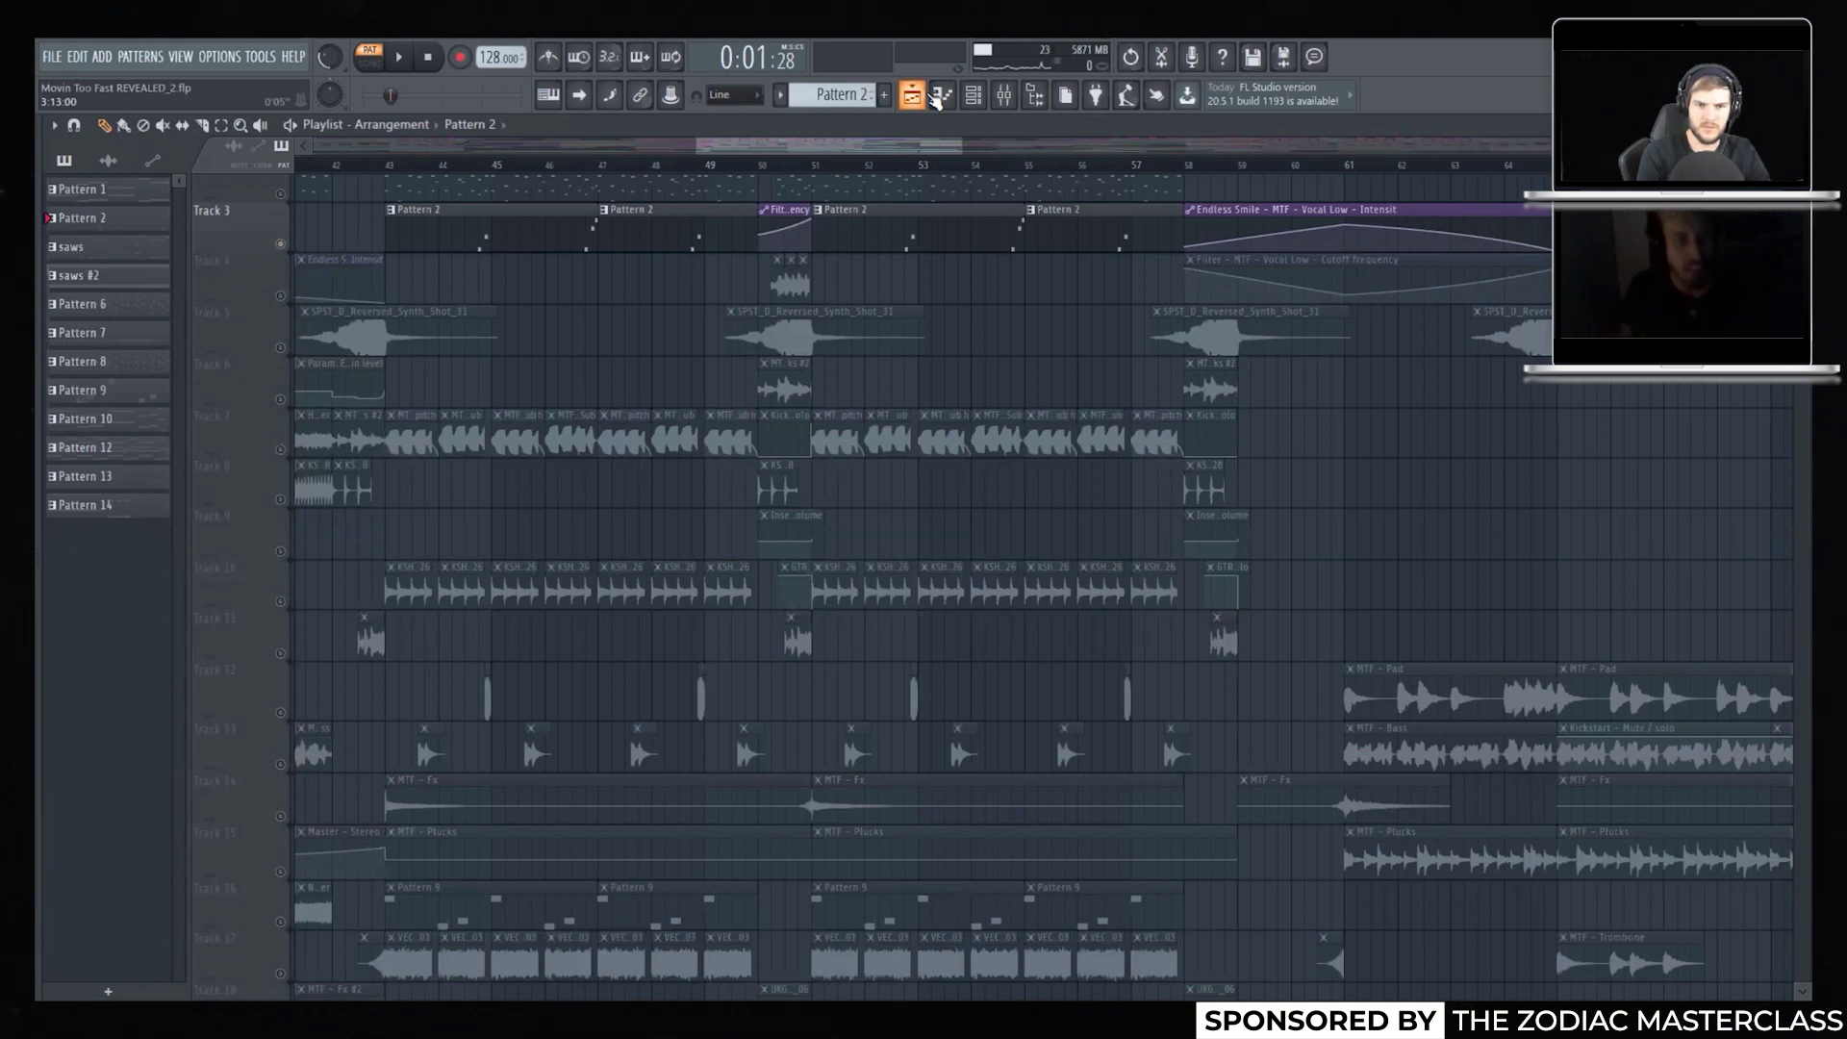
# Restore all tracks from solo and play the full drop from just before bar 43, reviewing its layers
pyautogui.rightClick(280, 193)
pyautogui.rightClick(283, 192)
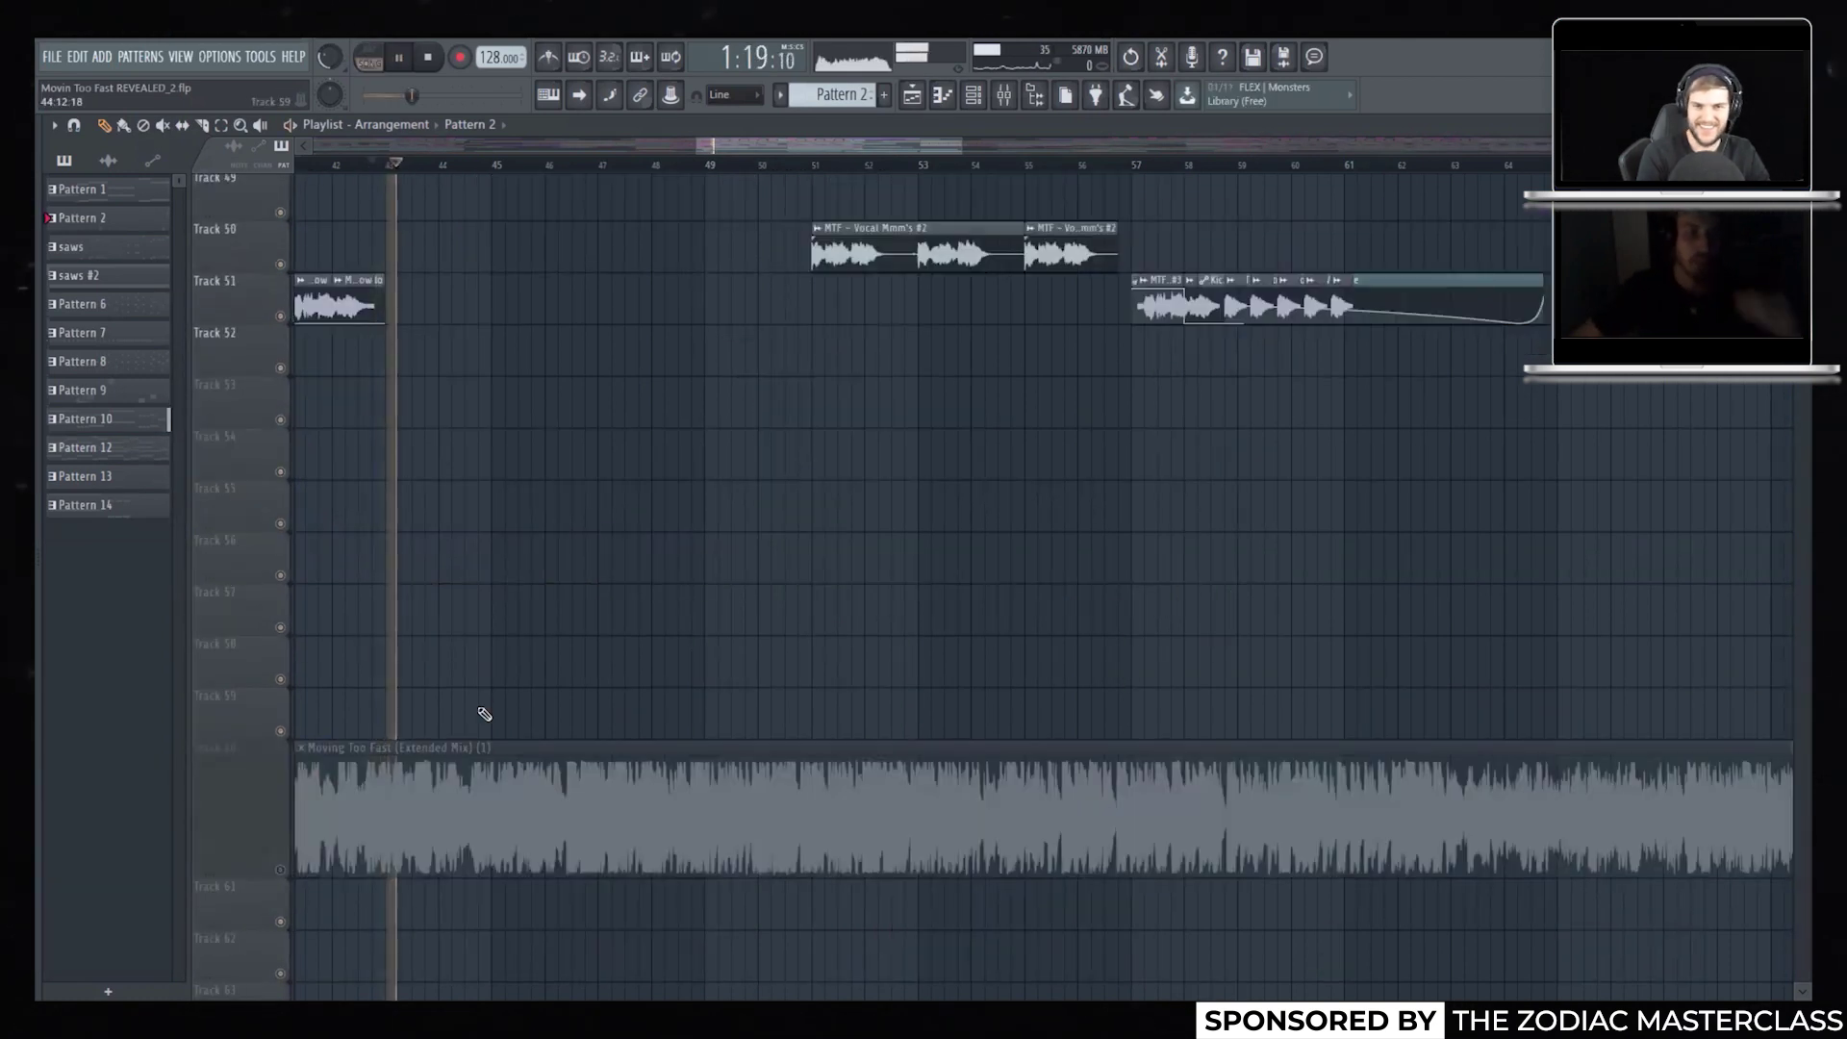
pyautogui.scroll(3, 483, 714)
pyautogui.scroll(5, 484, 714)
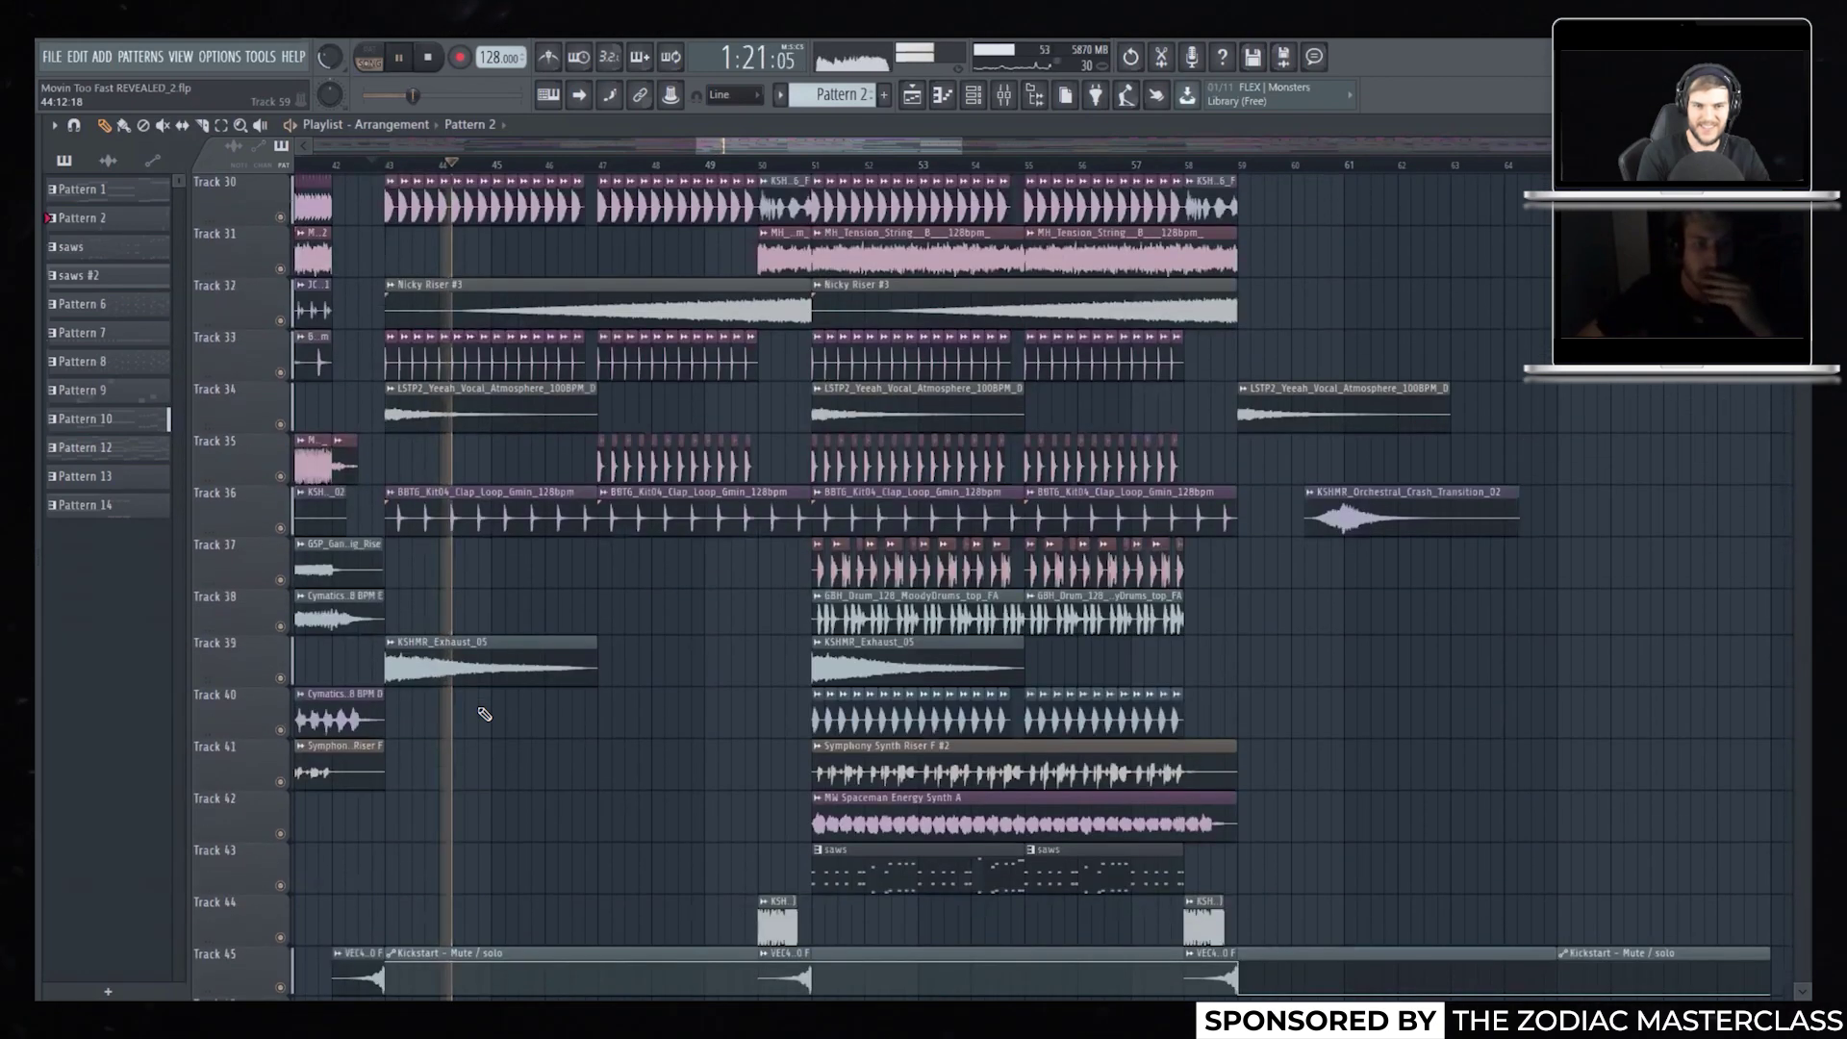
pyautogui.scroll(4, 694, 499)
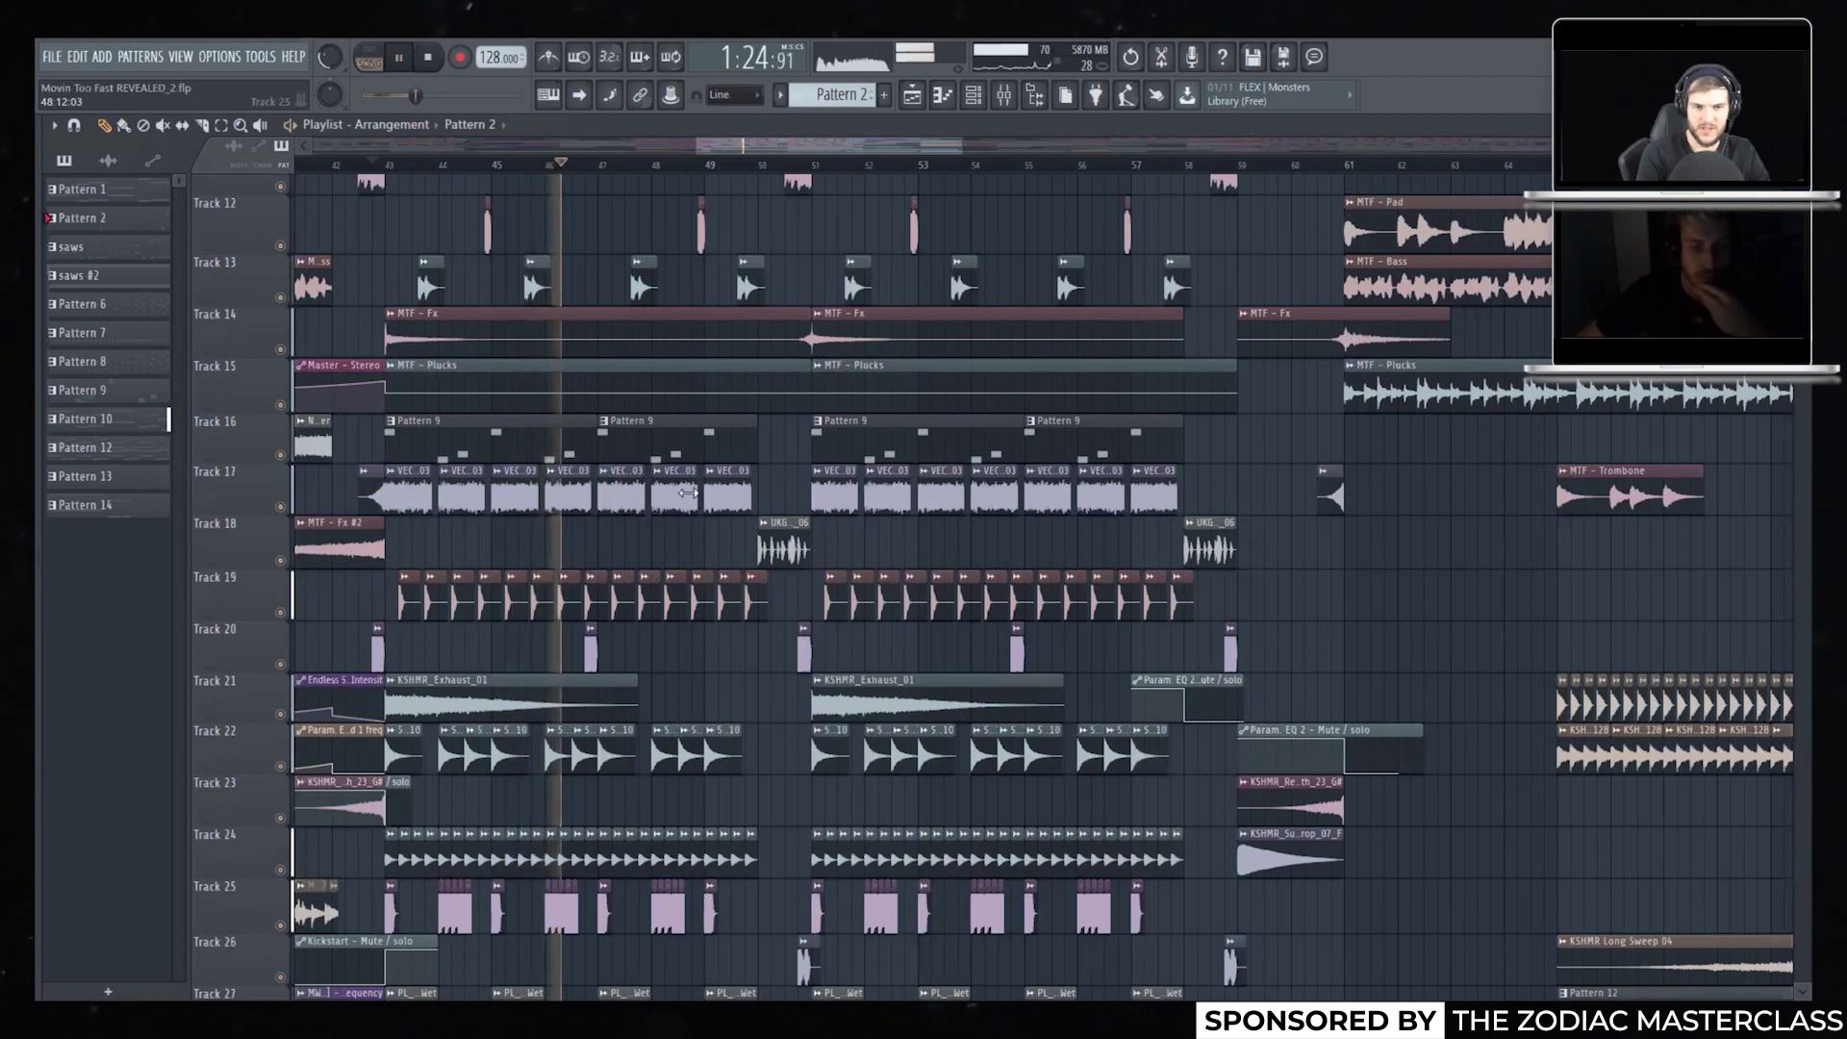
pyautogui.click(686, 443)
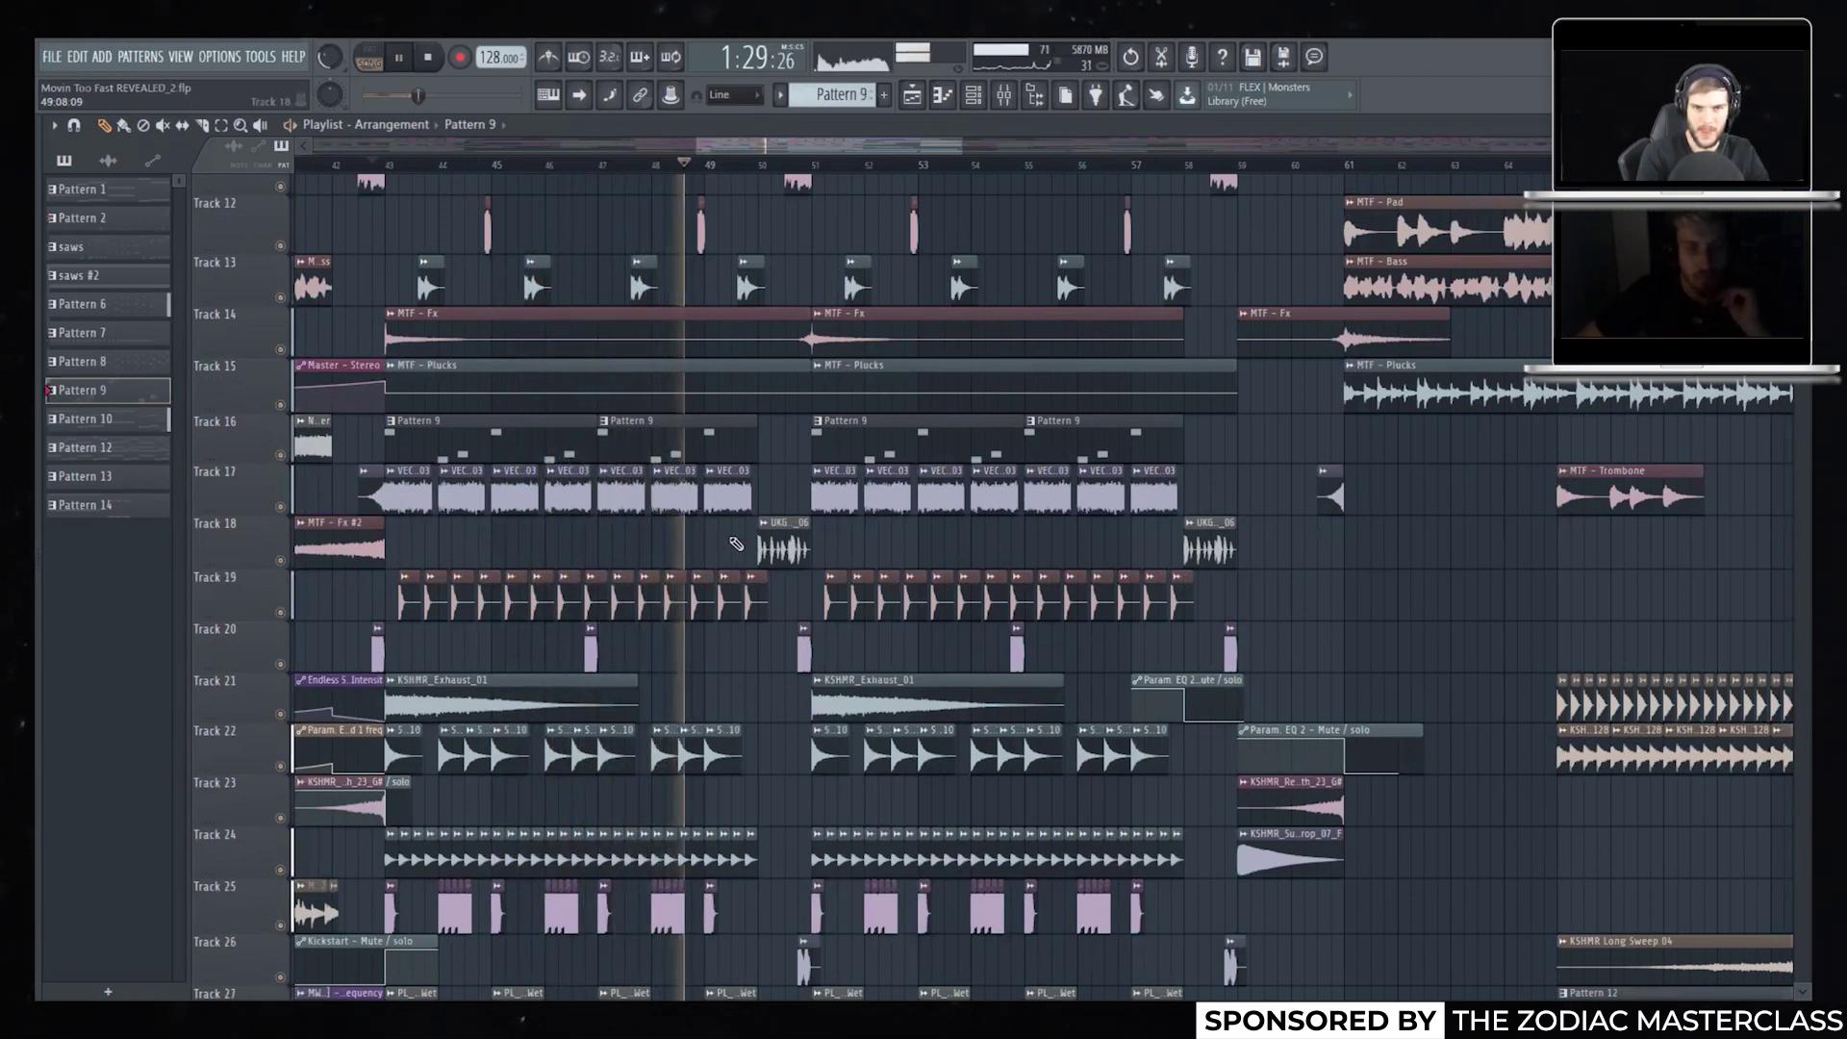
pyautogui.press('space')
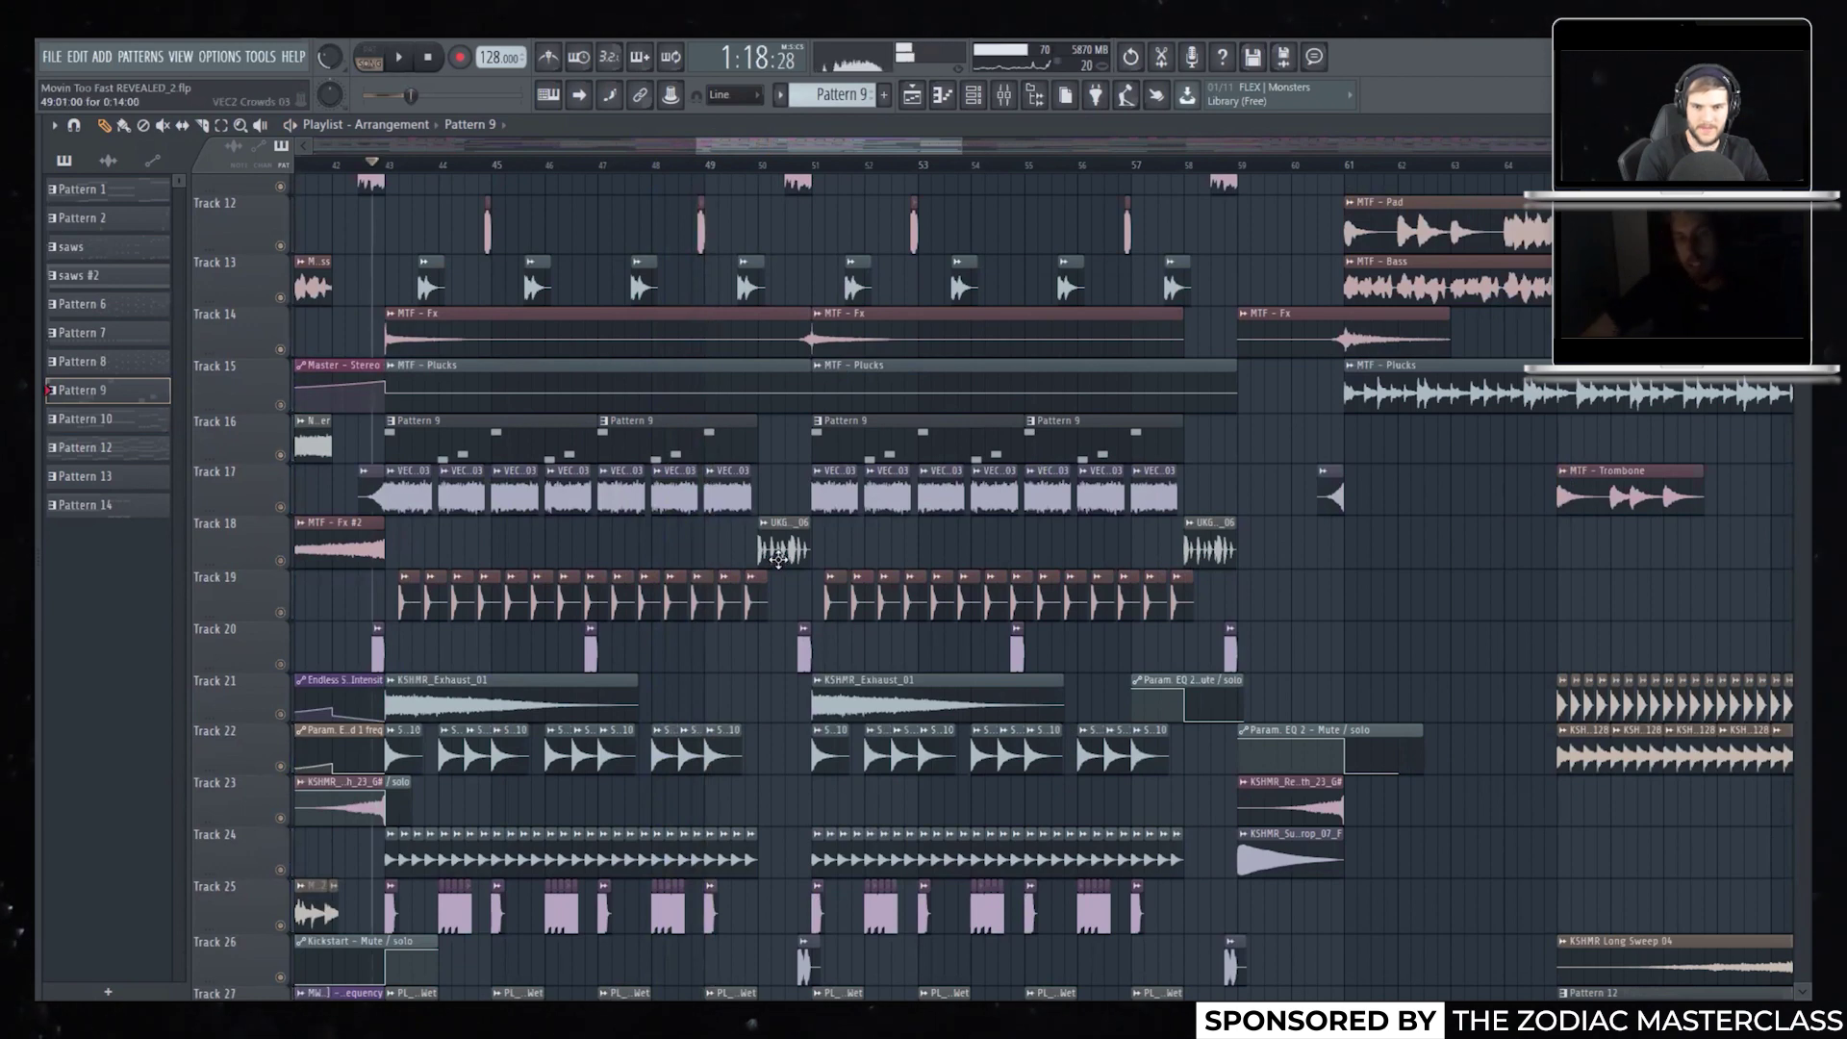
# Check the UKGB_134_Drums_06 sample settings on Track 18 and play the fill from late in bar 49
pyautogui.scroll(10, 776, 546)
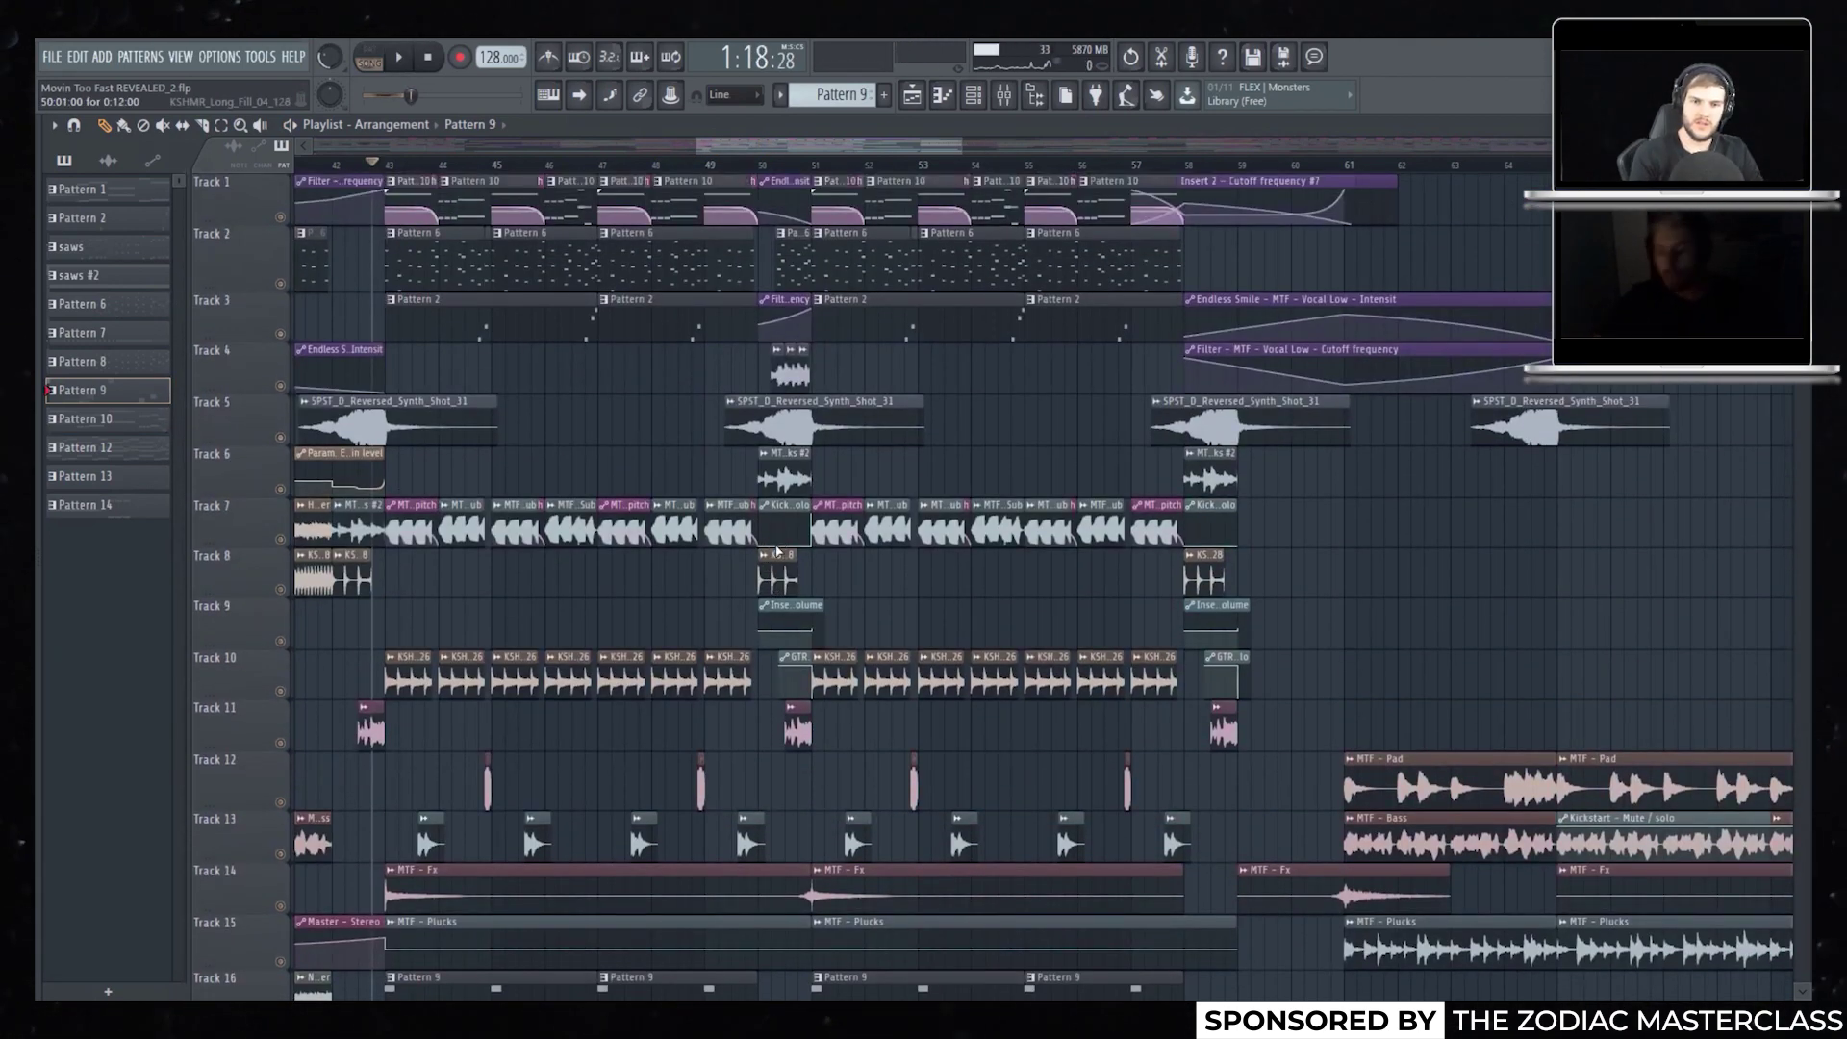
pyautogui.scroll(-6, 775, 546)
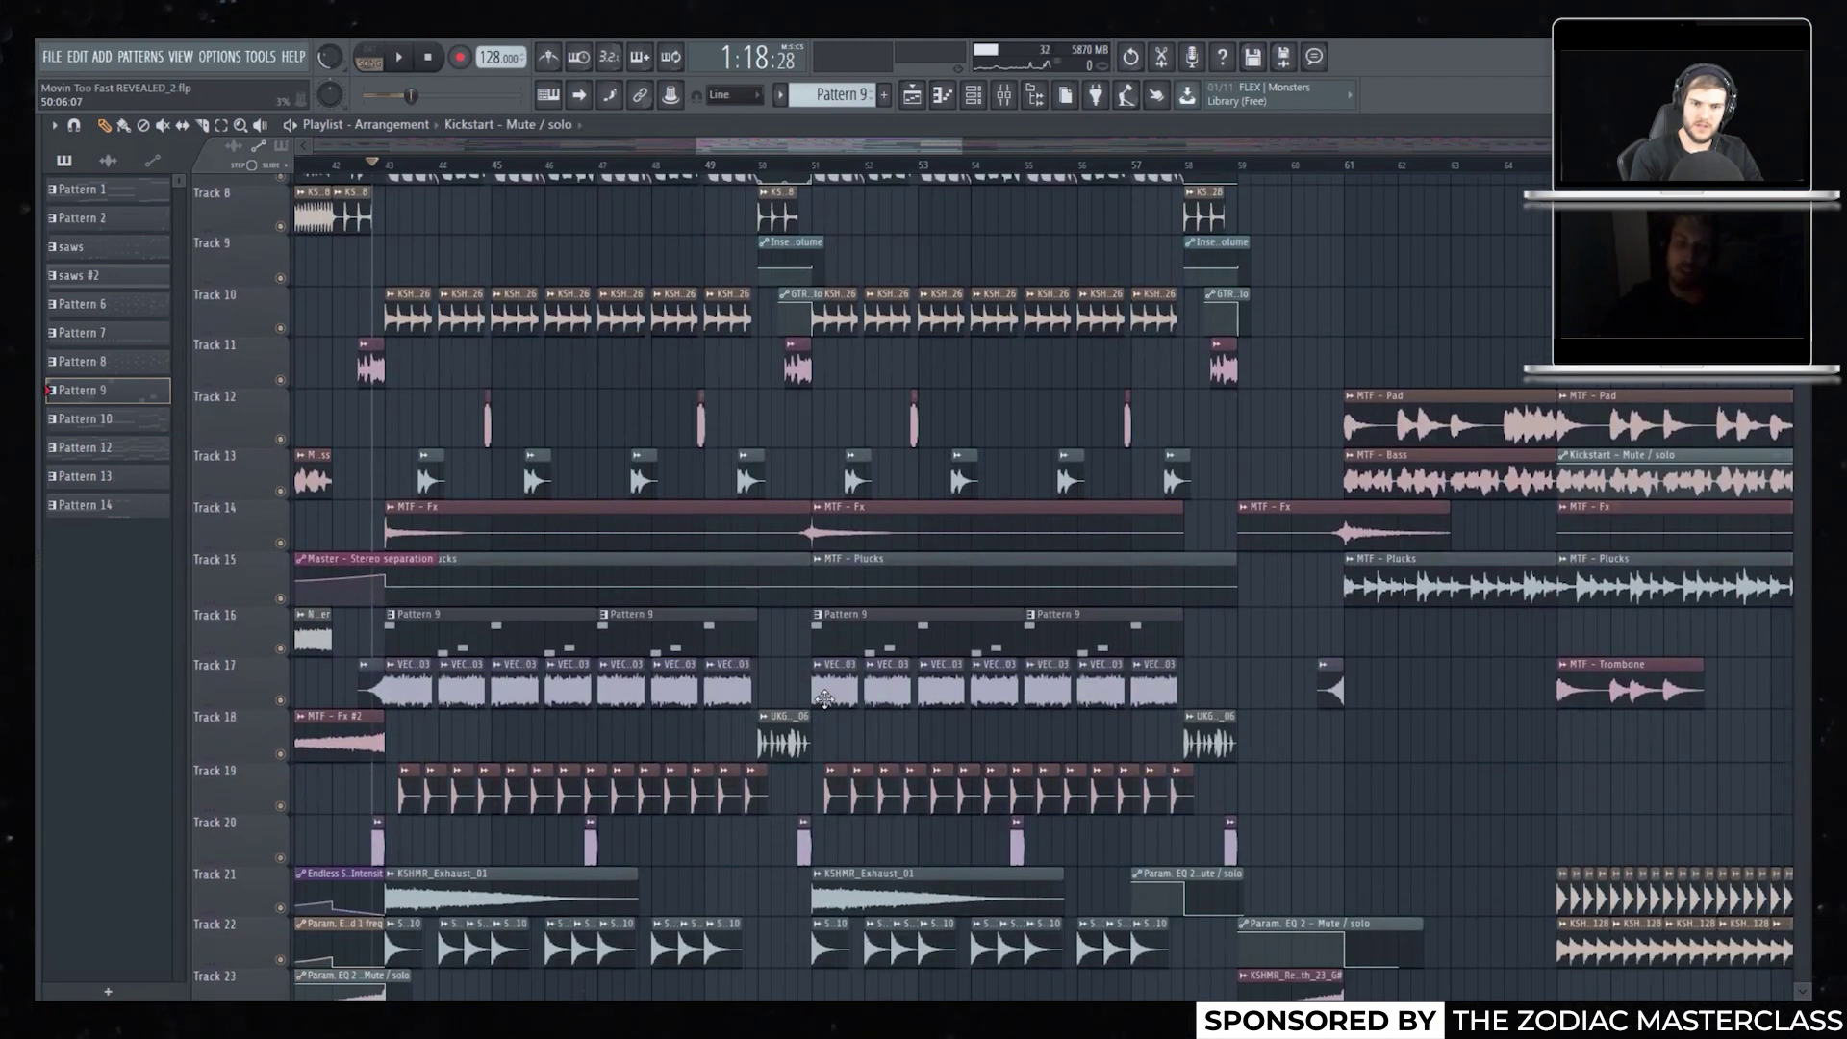
pyautogui.doubleClick(782, 745)
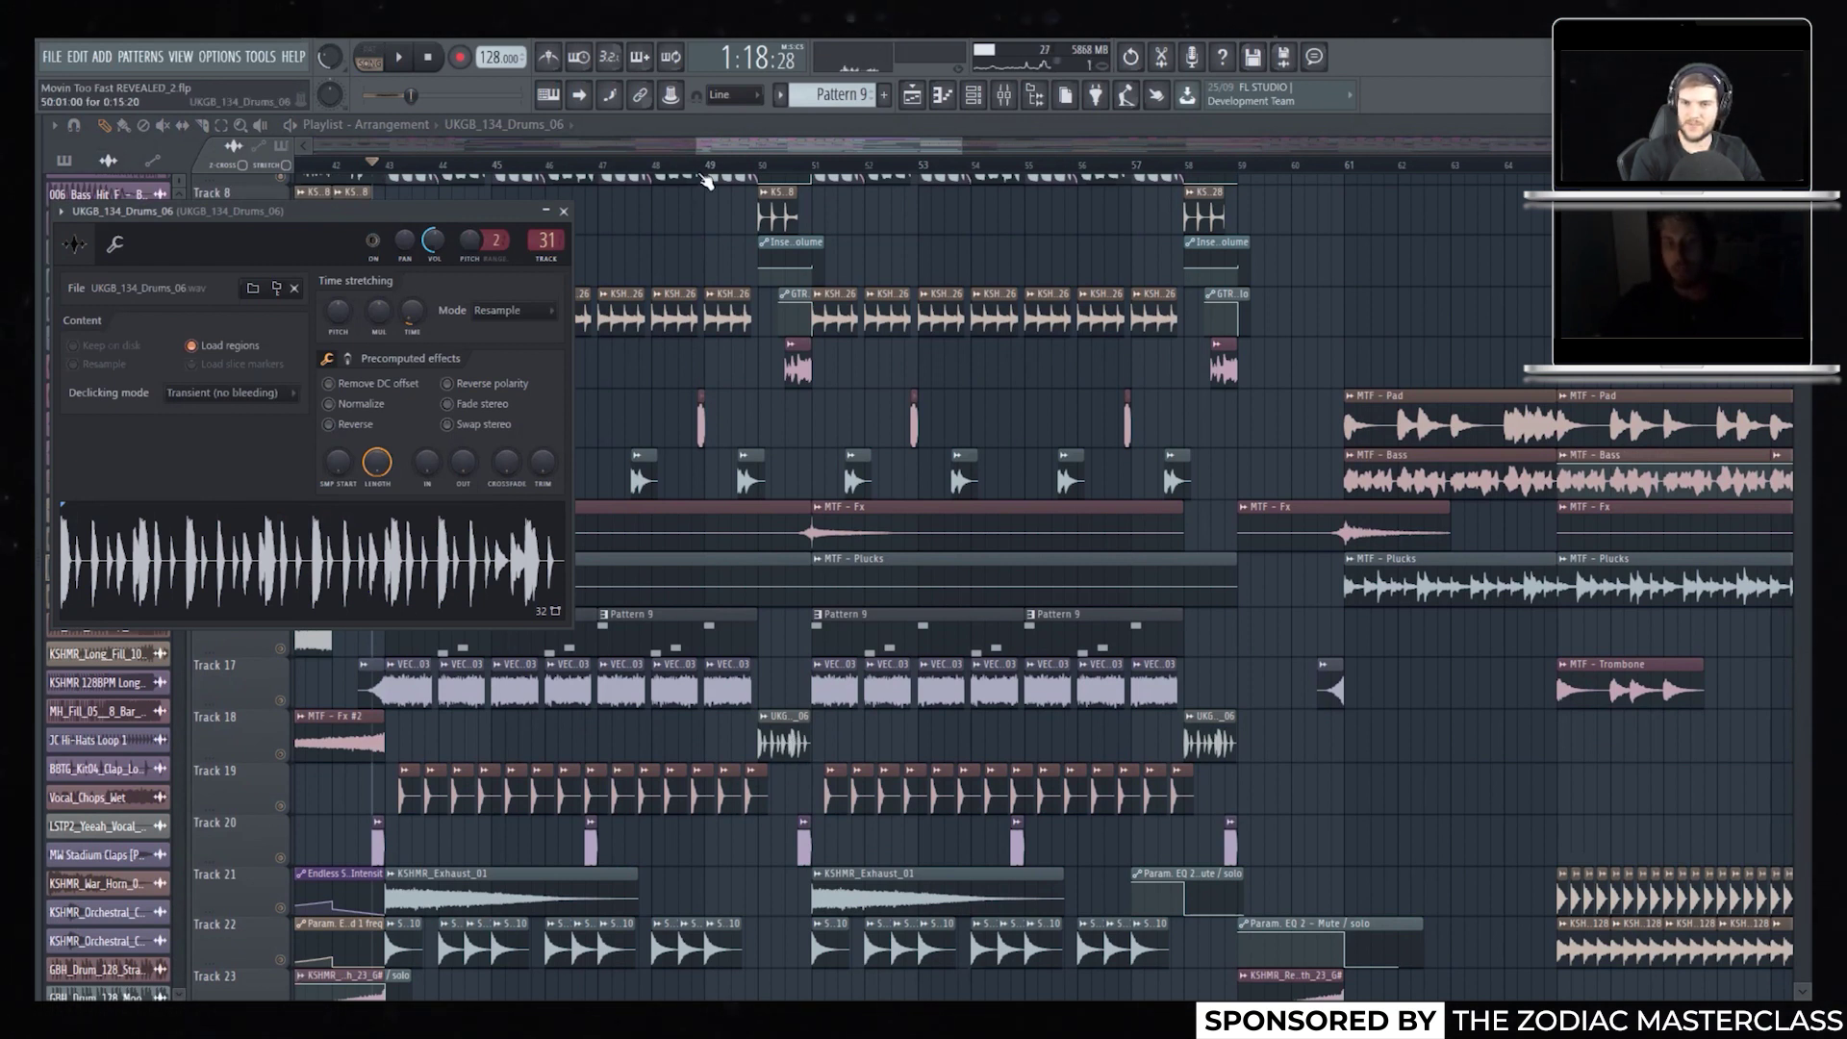
pyautogui.press('Escape')
pyautogui.click(750, 178)
pyautogui.press('space')
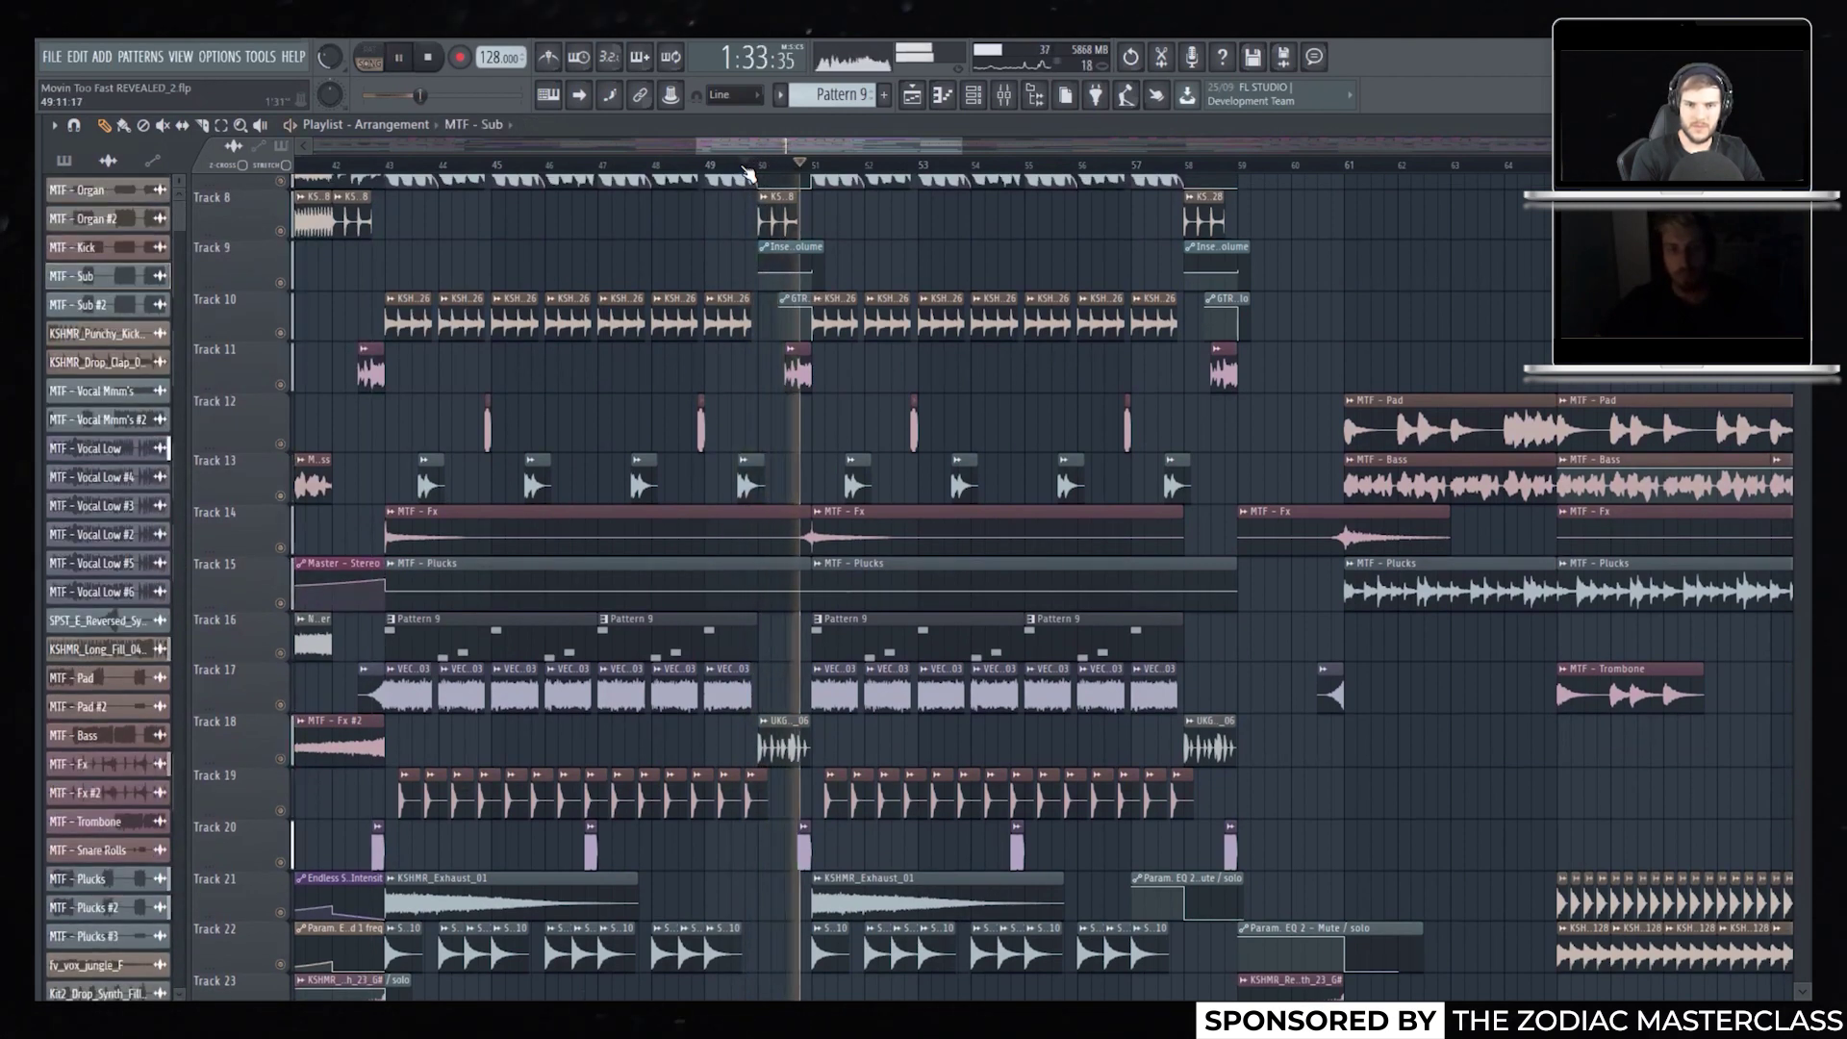
# Stop playback and look over the full arrangement, from the first drop to the layers of the second drop around bars 43 to 59
pyautogui.press('space')
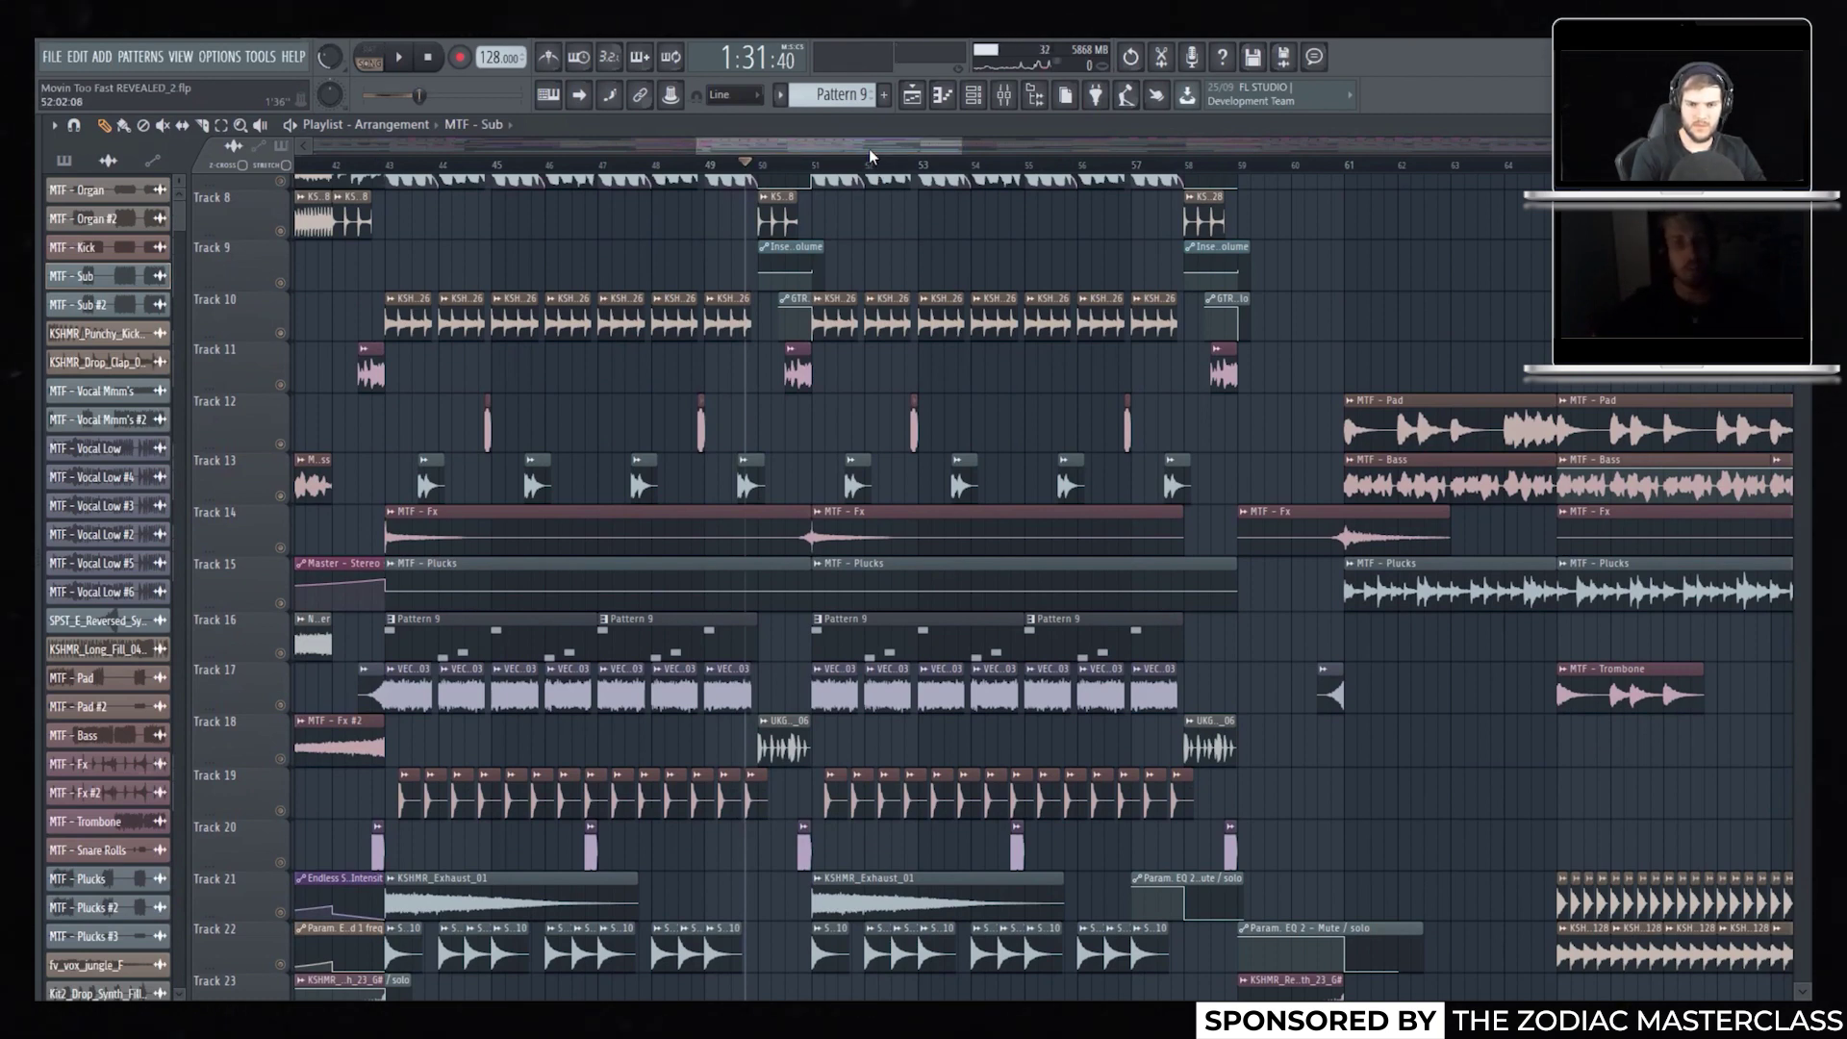
pyautogui.click(931, 569)
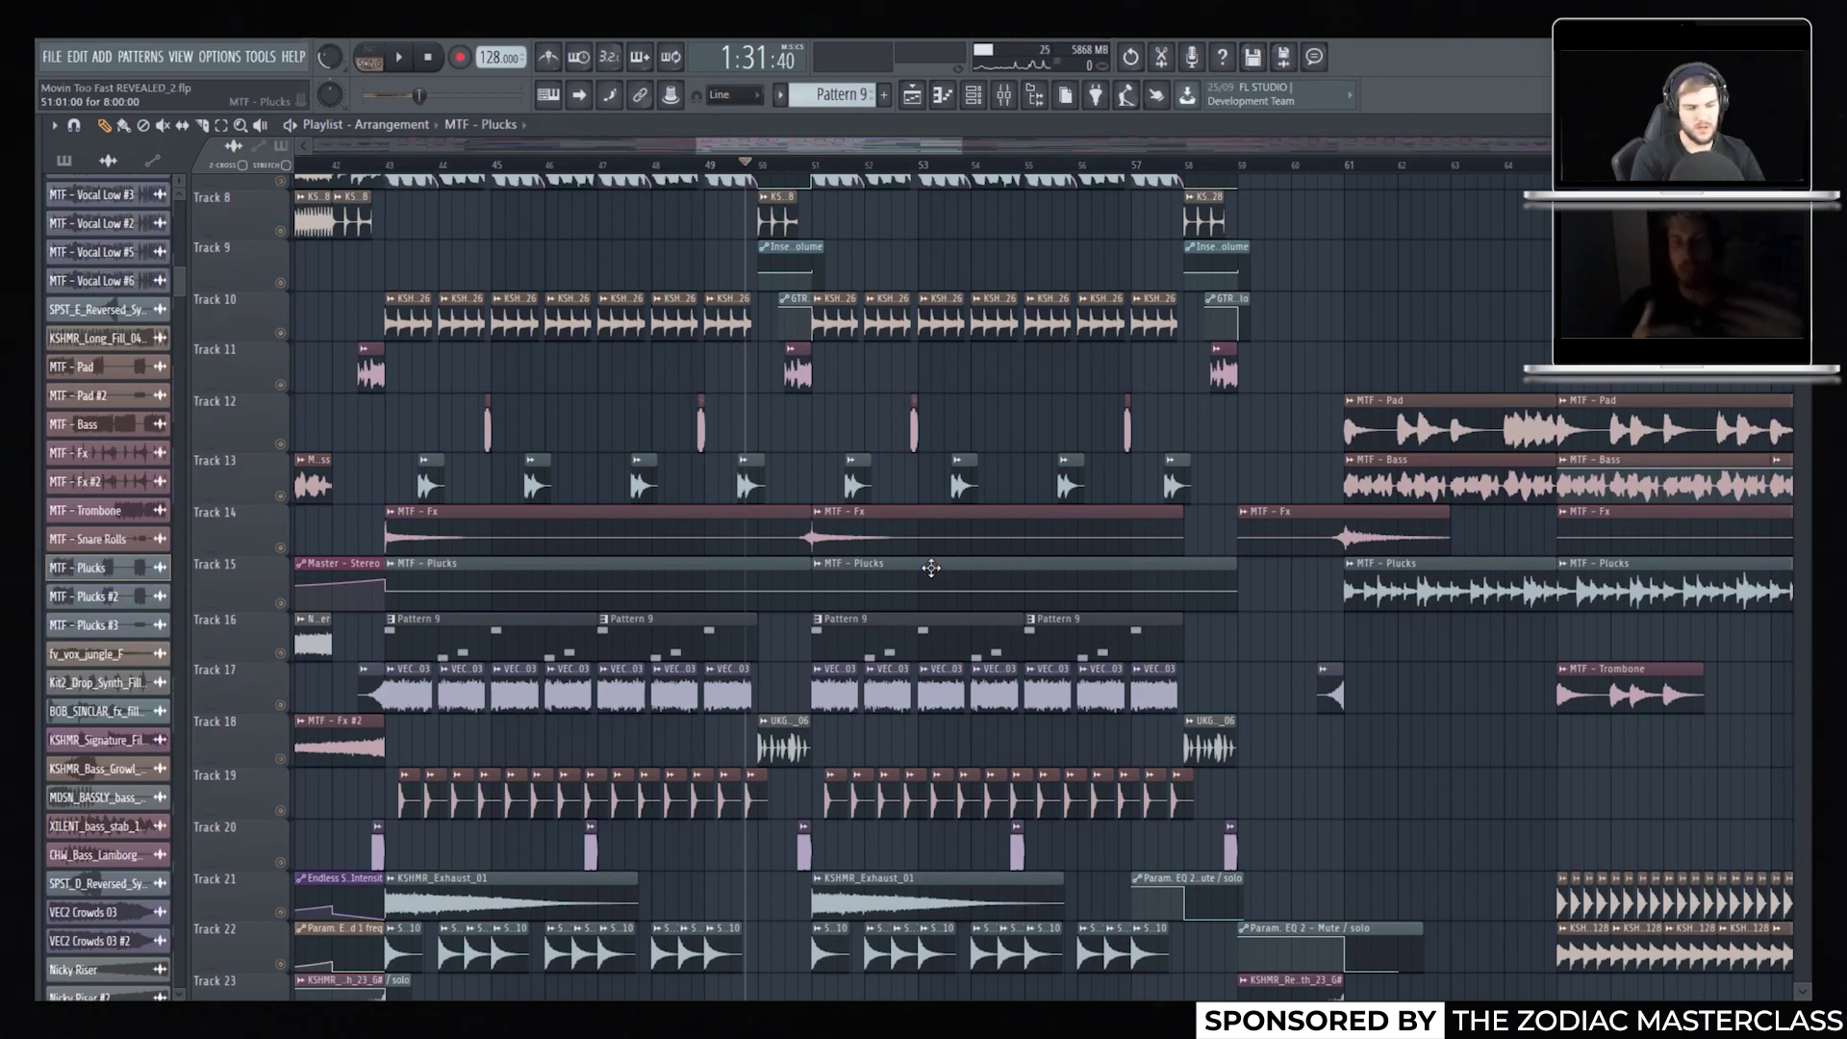
pyautogui.scroll(1, 873, 556)
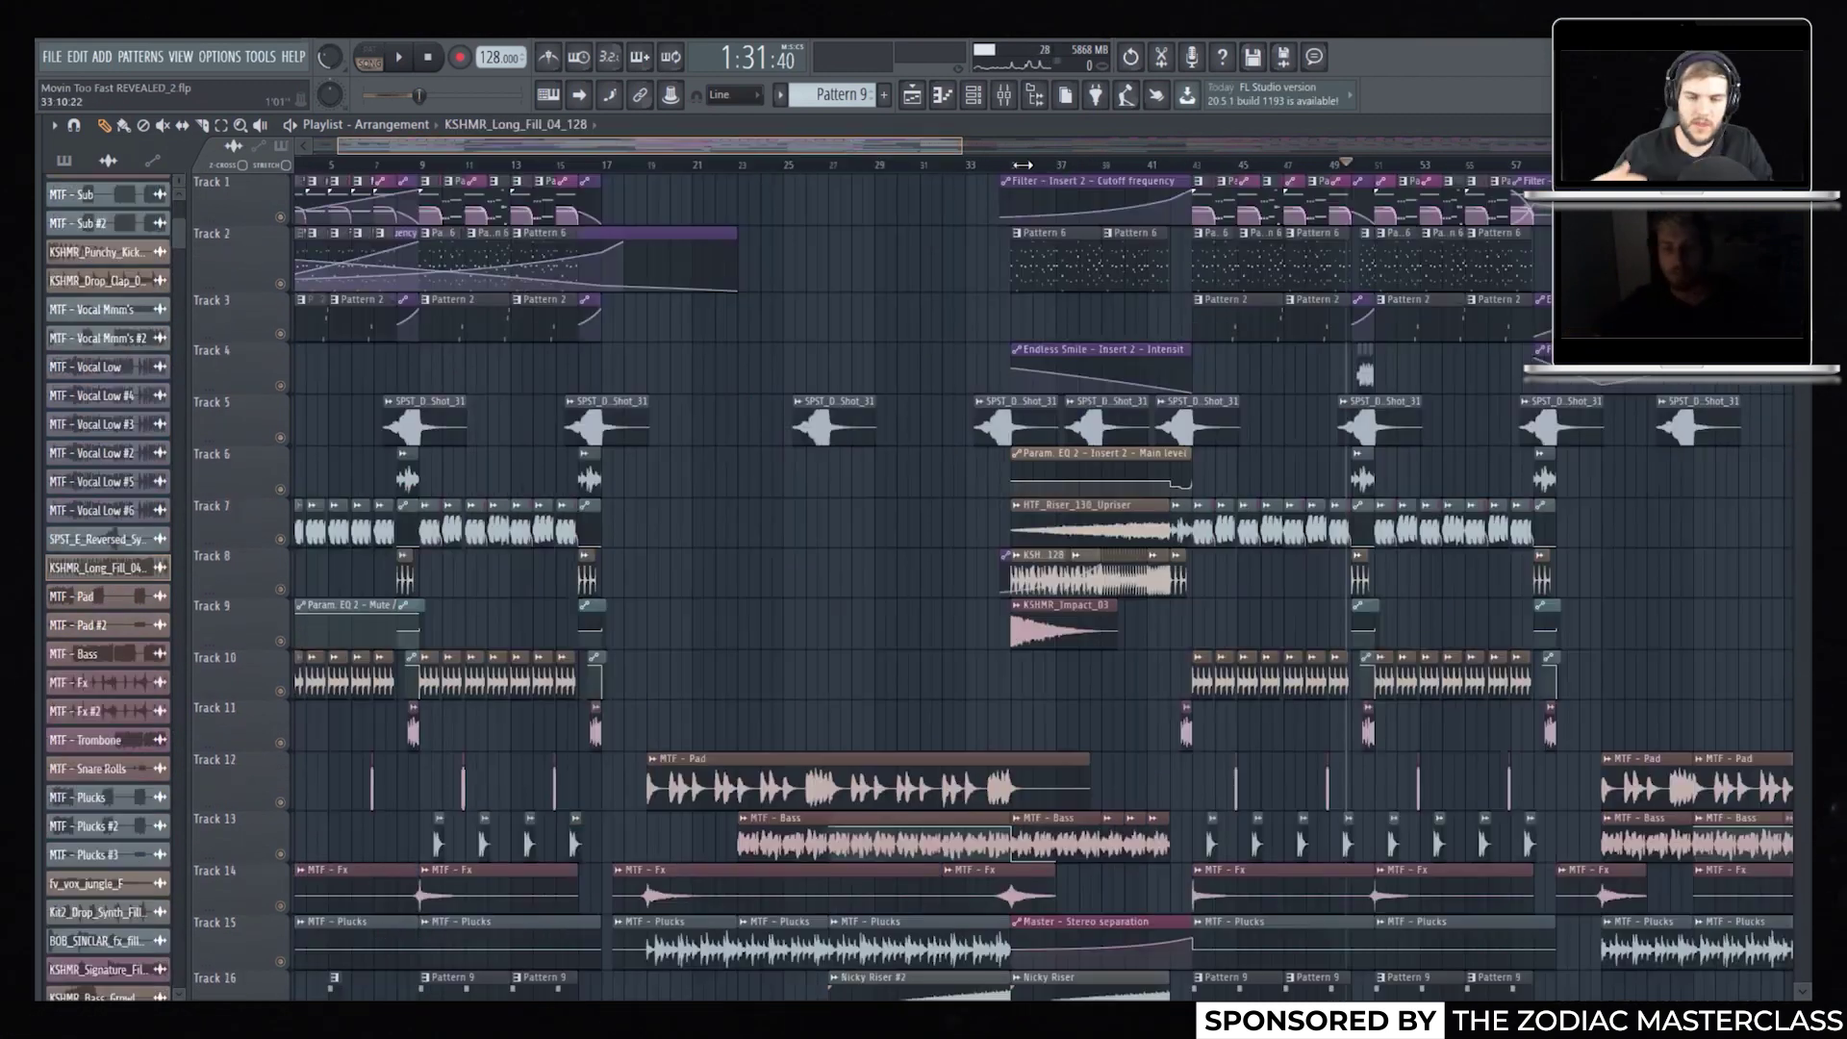
pyautogui.moveTo(964, 147); pyautogui.dragTo(1122, 175)
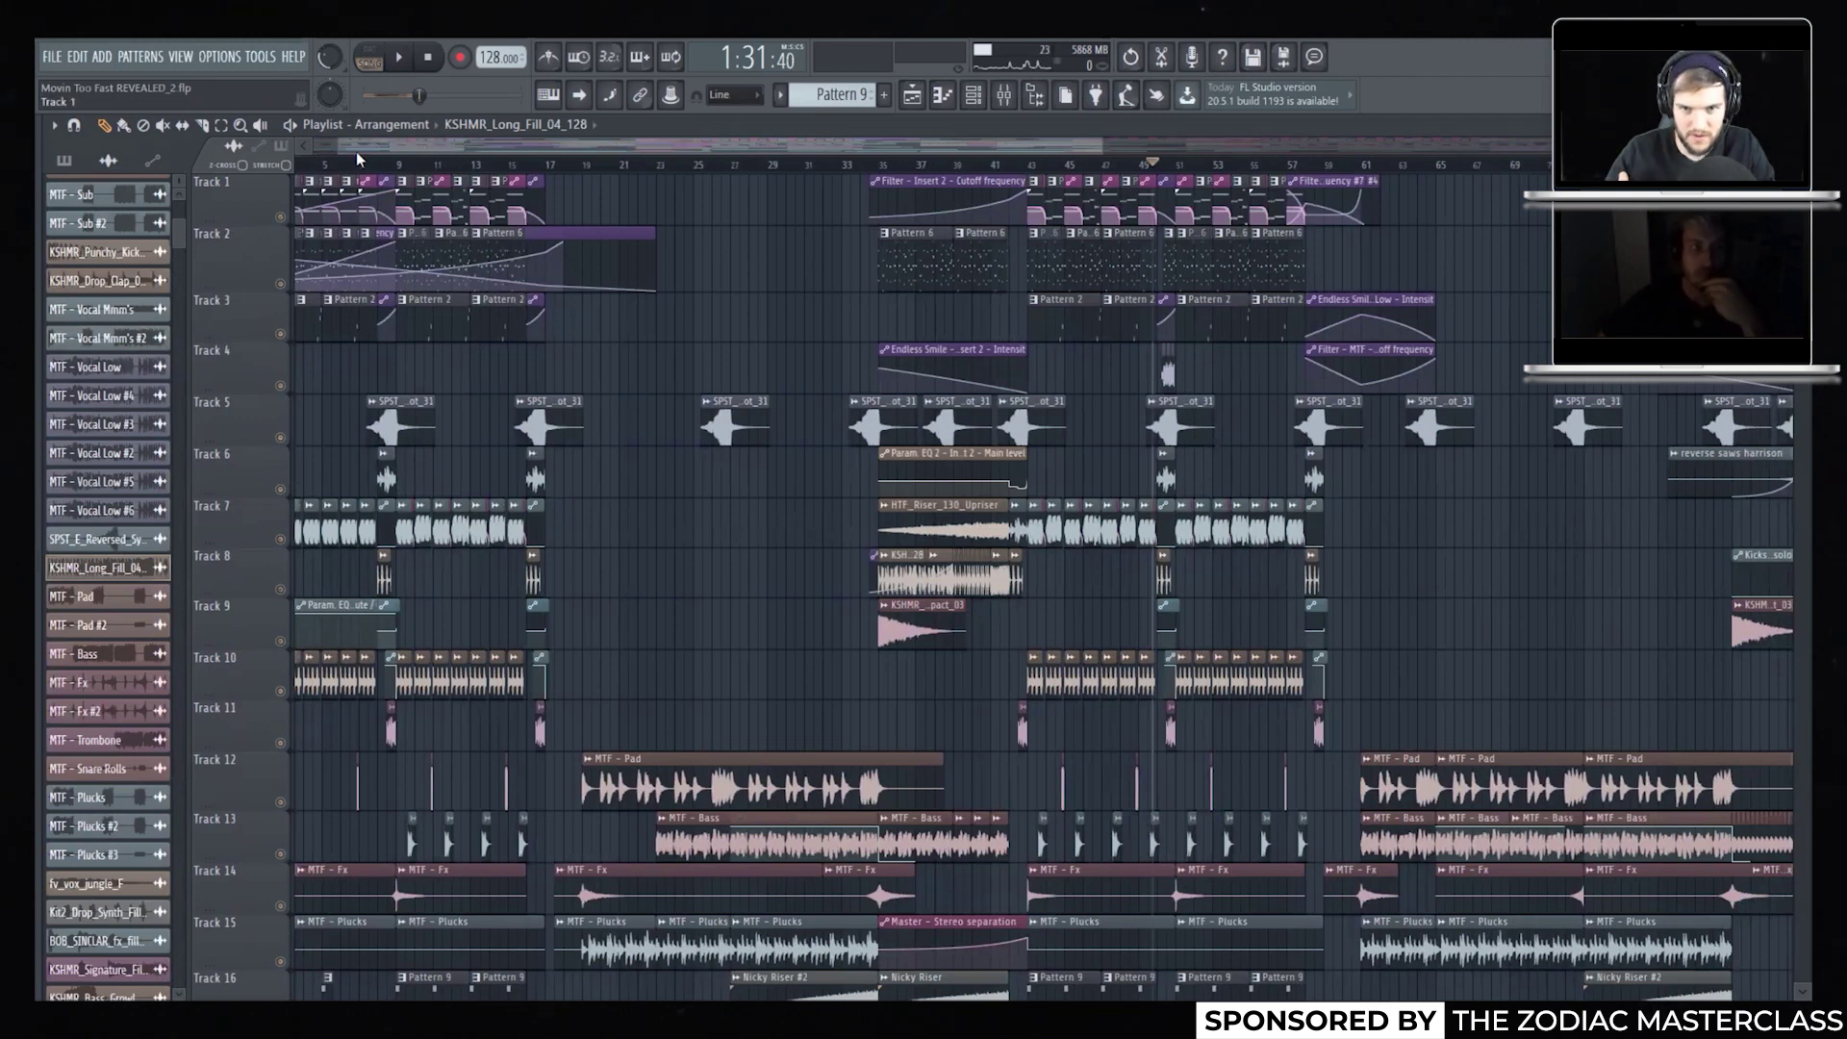
pyautogui.moveTo(666, 181); pyautogui.dragTo(667, 181)
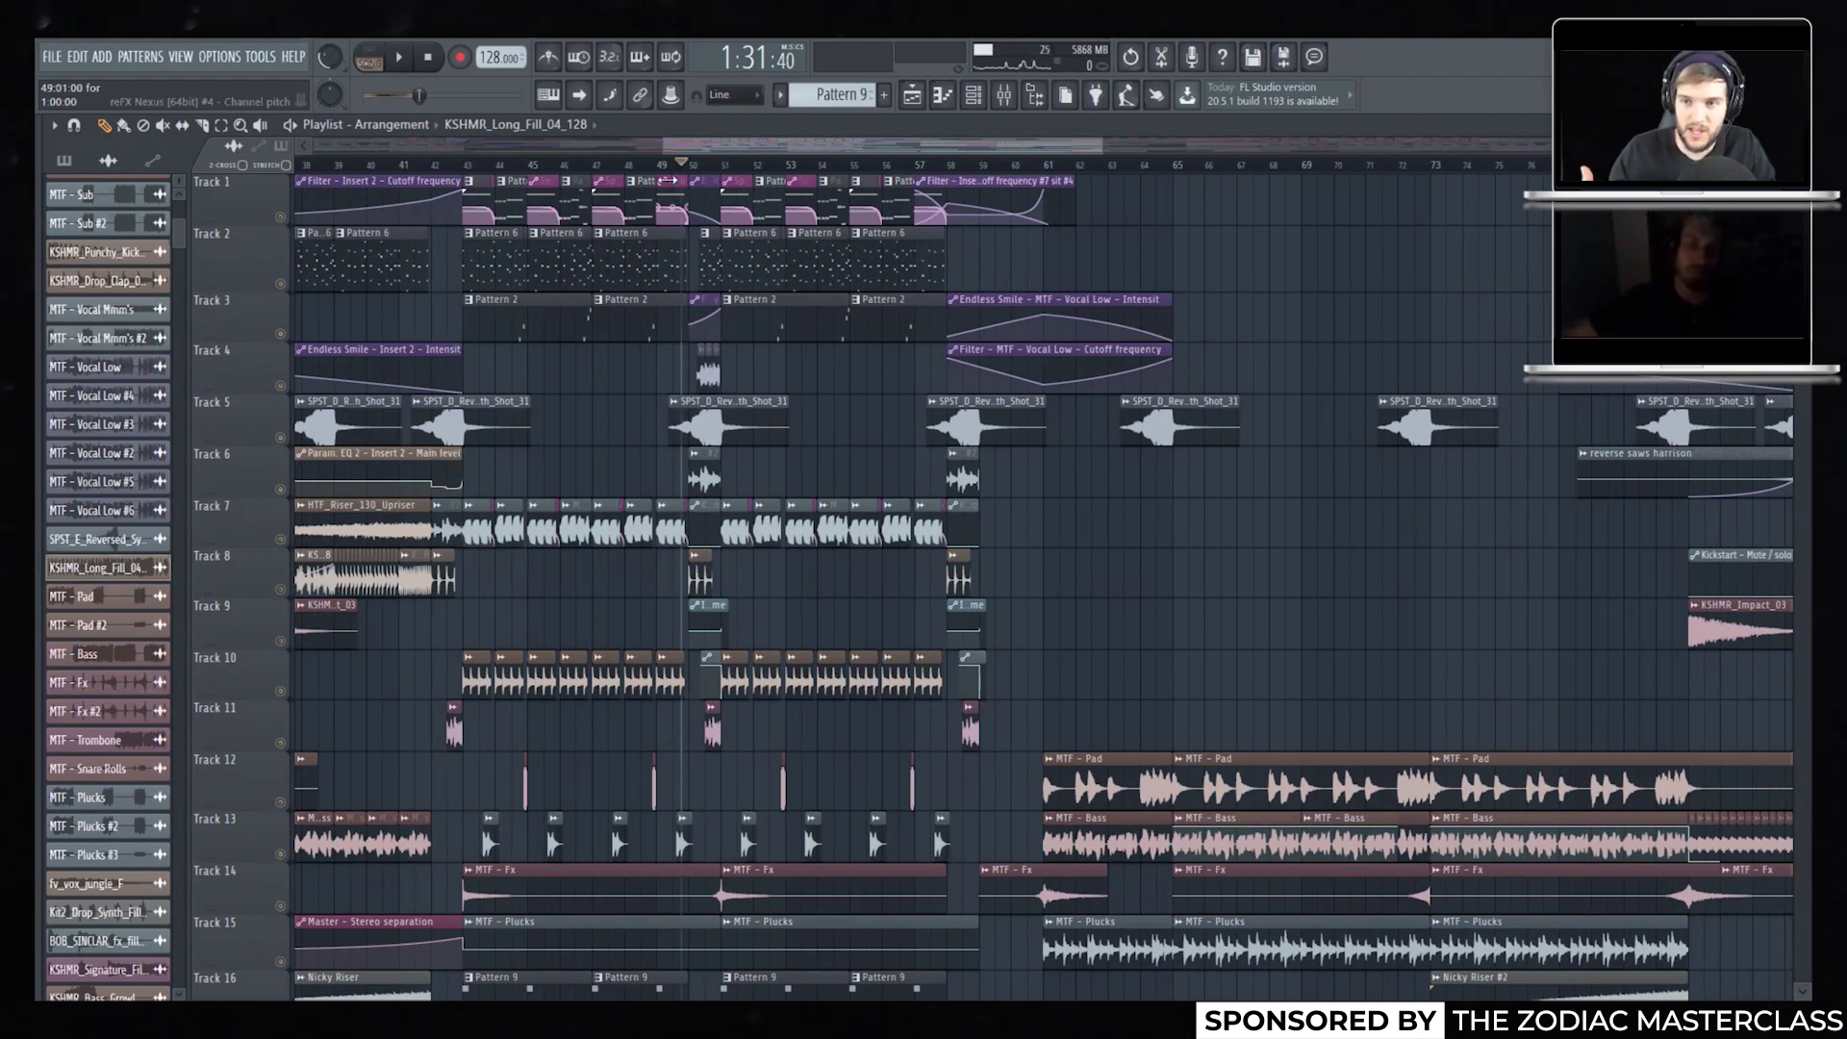
pyautogui.scroll(3, 956, 186)
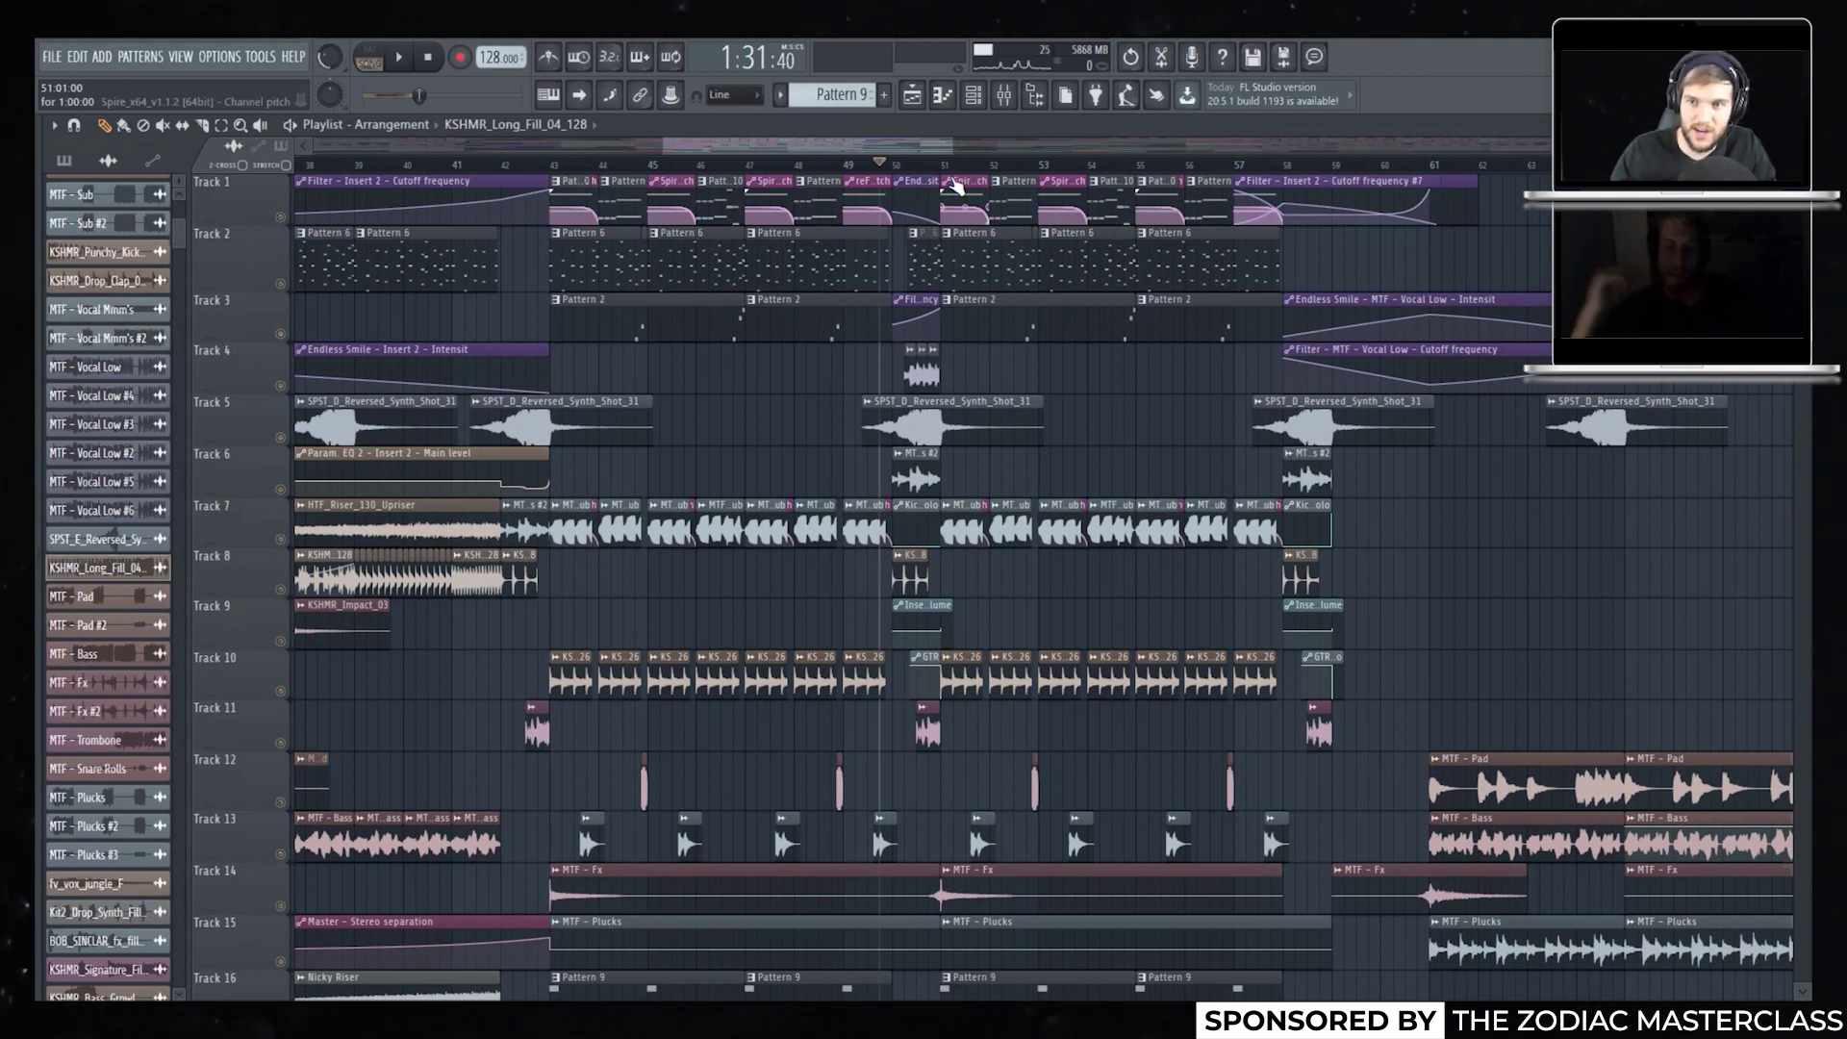
pyautogui.moveTo(952, 147); pyautogui.dragTo(906, 149)
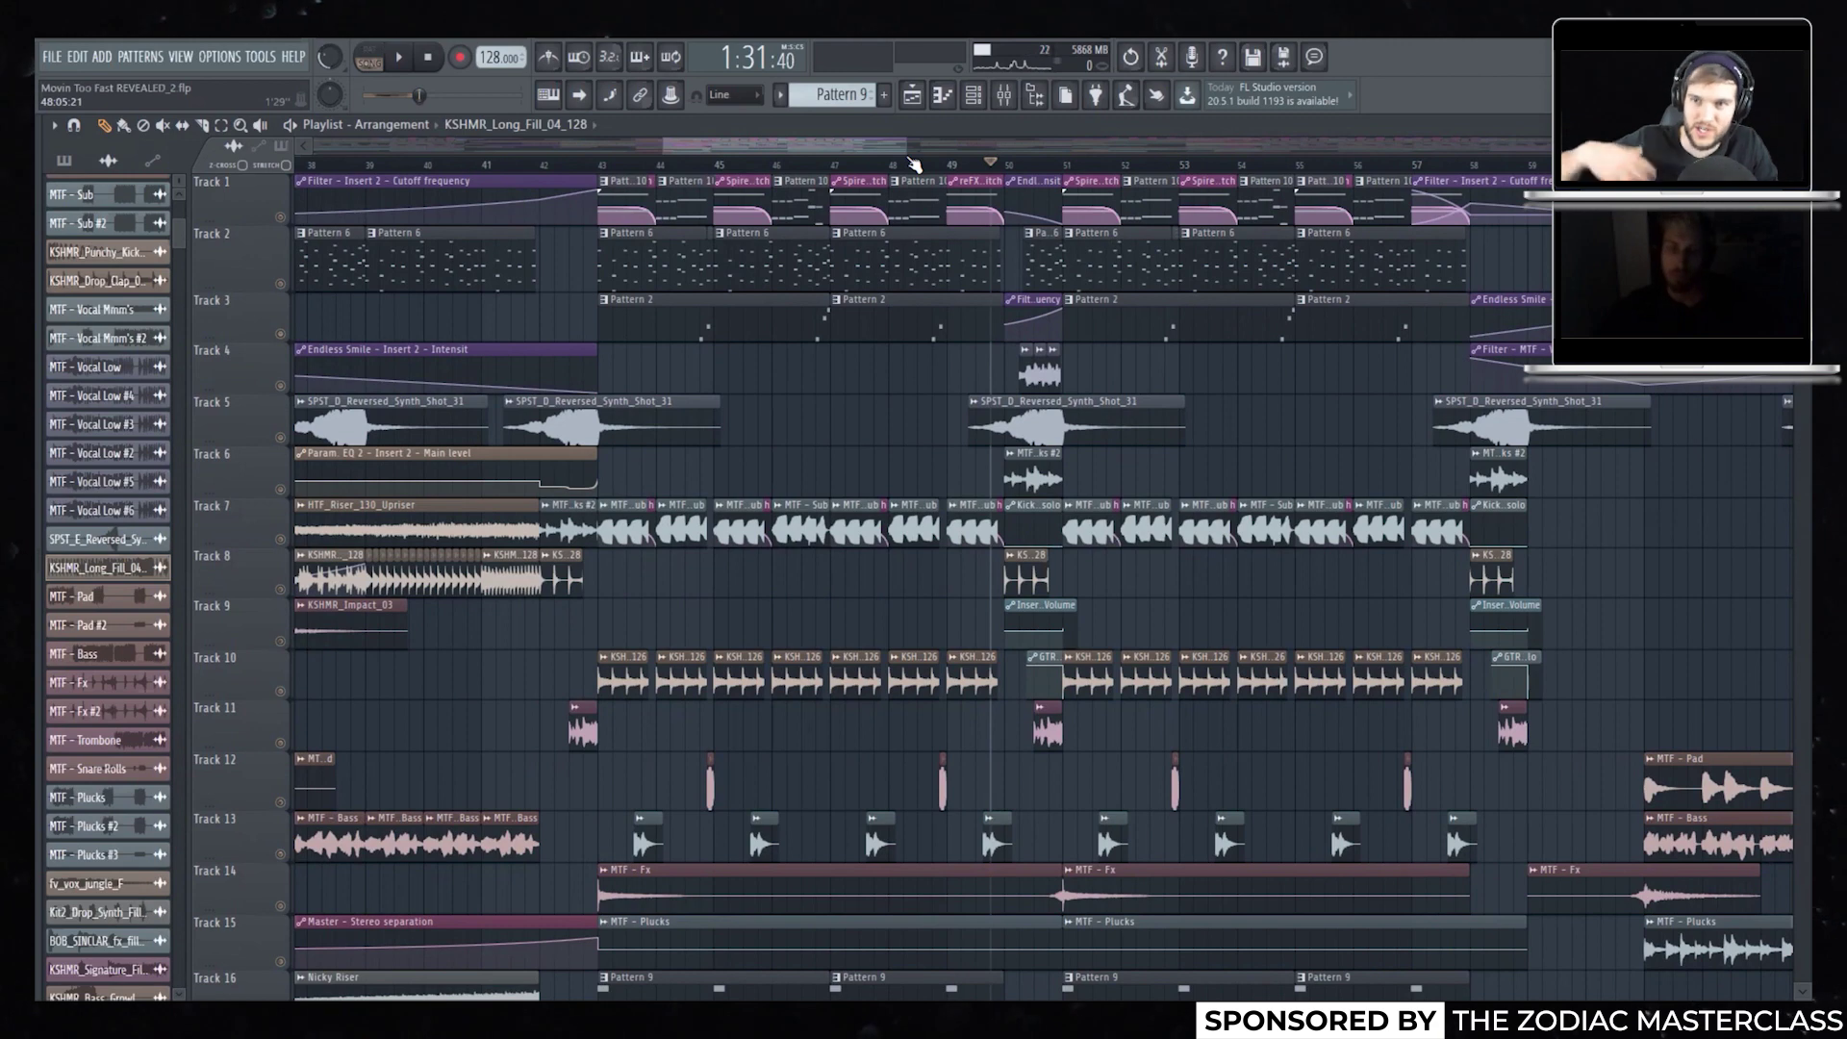
# Select Pattern 6 on Track 2, check the mixer inserts and return to the playlist
pyautogui.click(925, 243)
pyautogui.moveTo(907, 149); pyautogui.dragTo(846, 151)
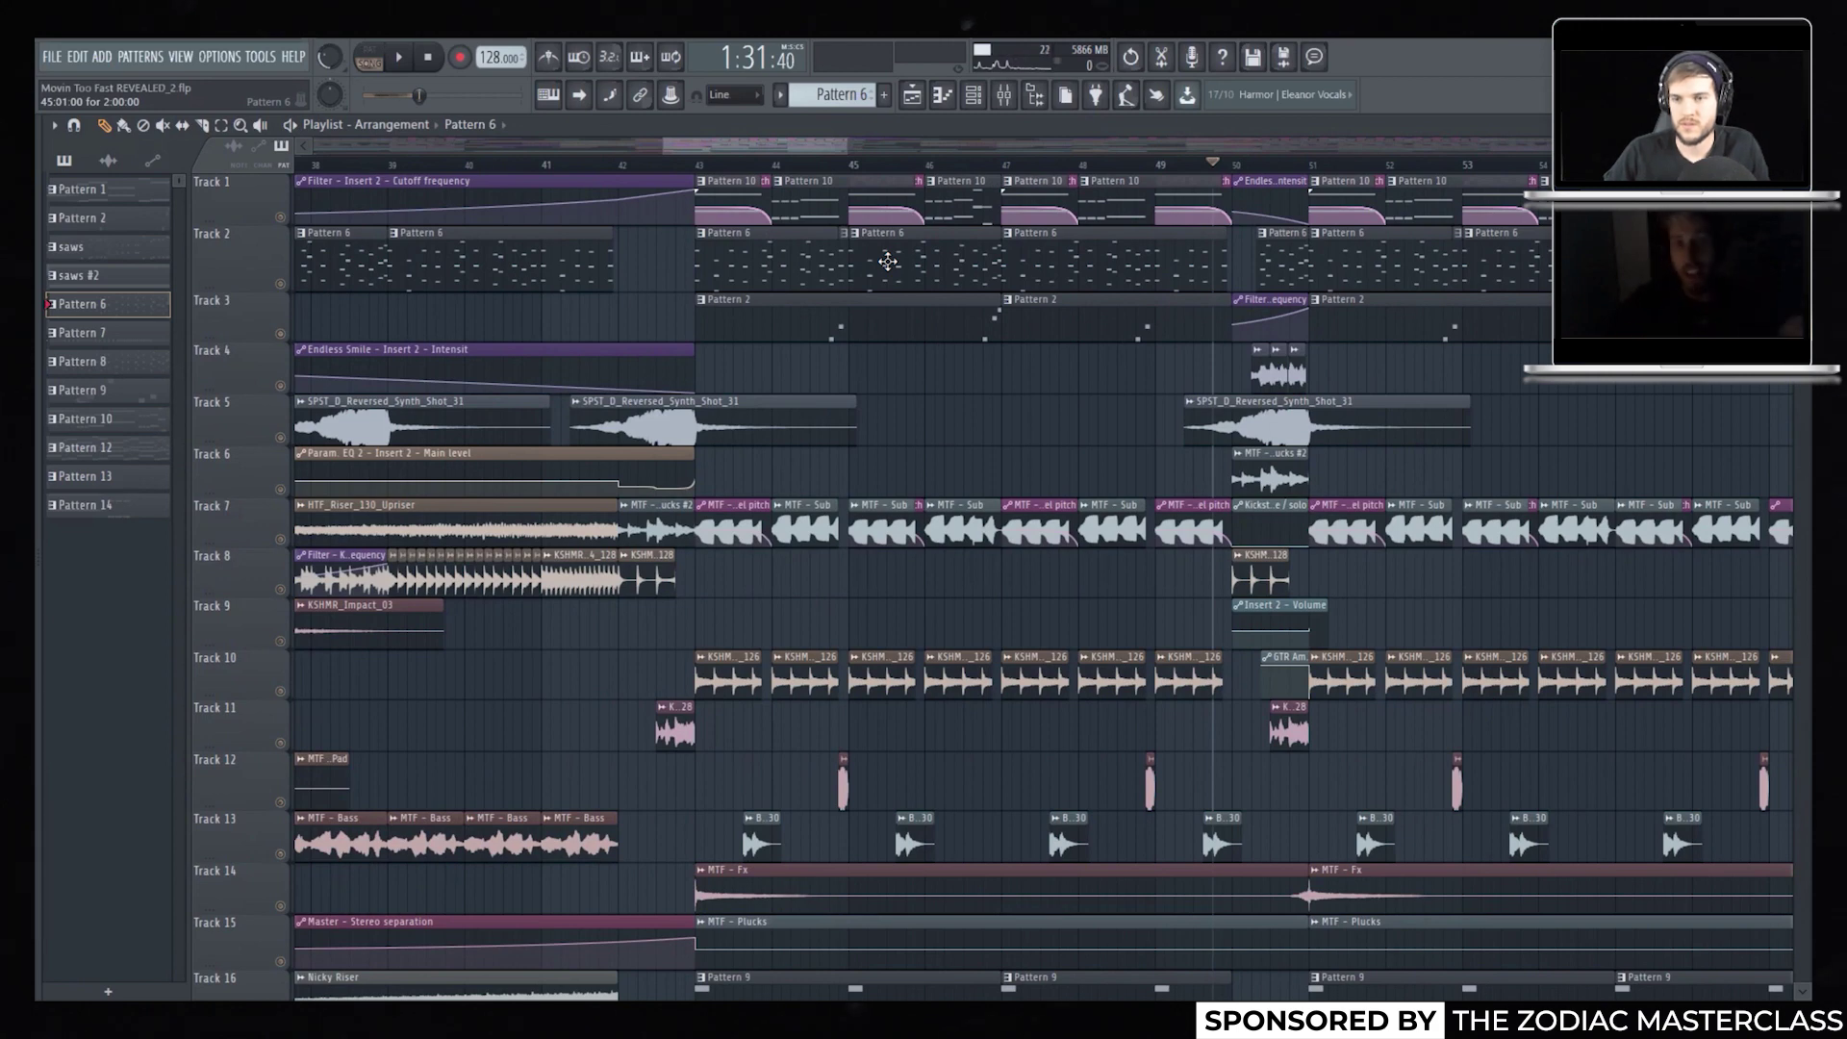
pyautogui.click(1006, 96)
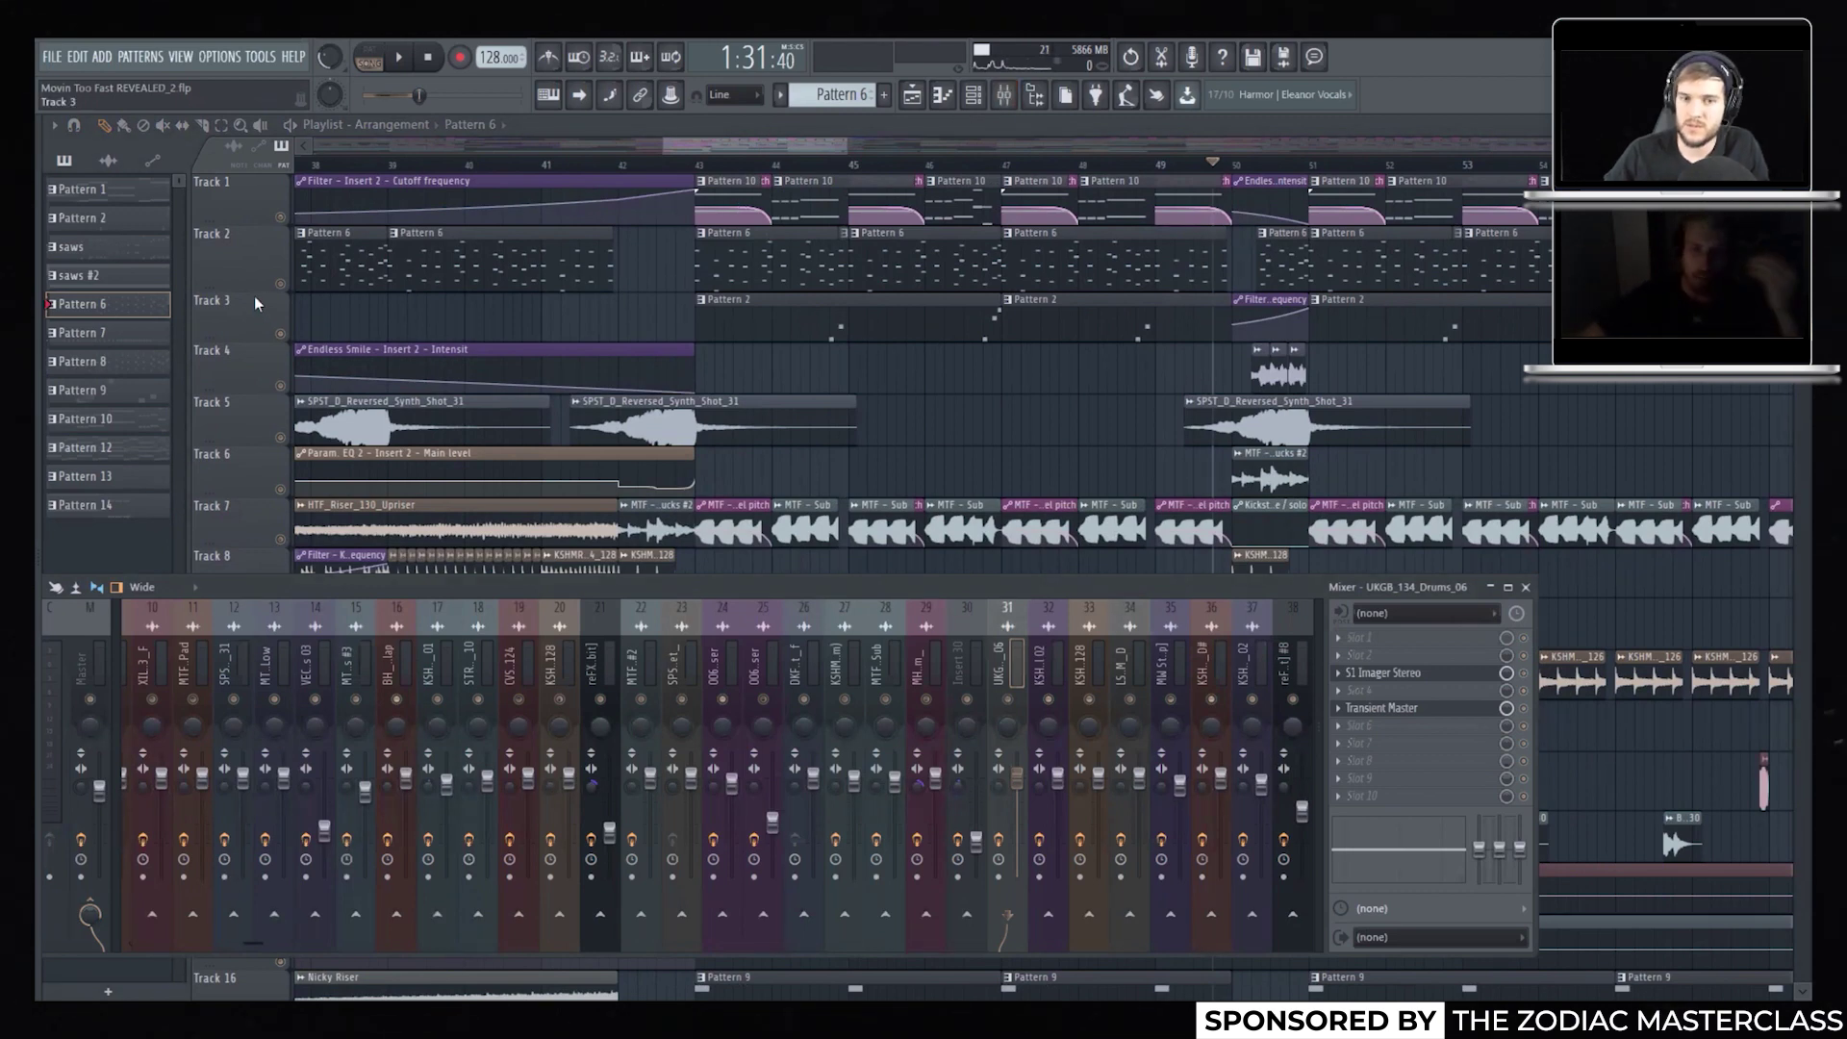
pyautogui.press('F9')
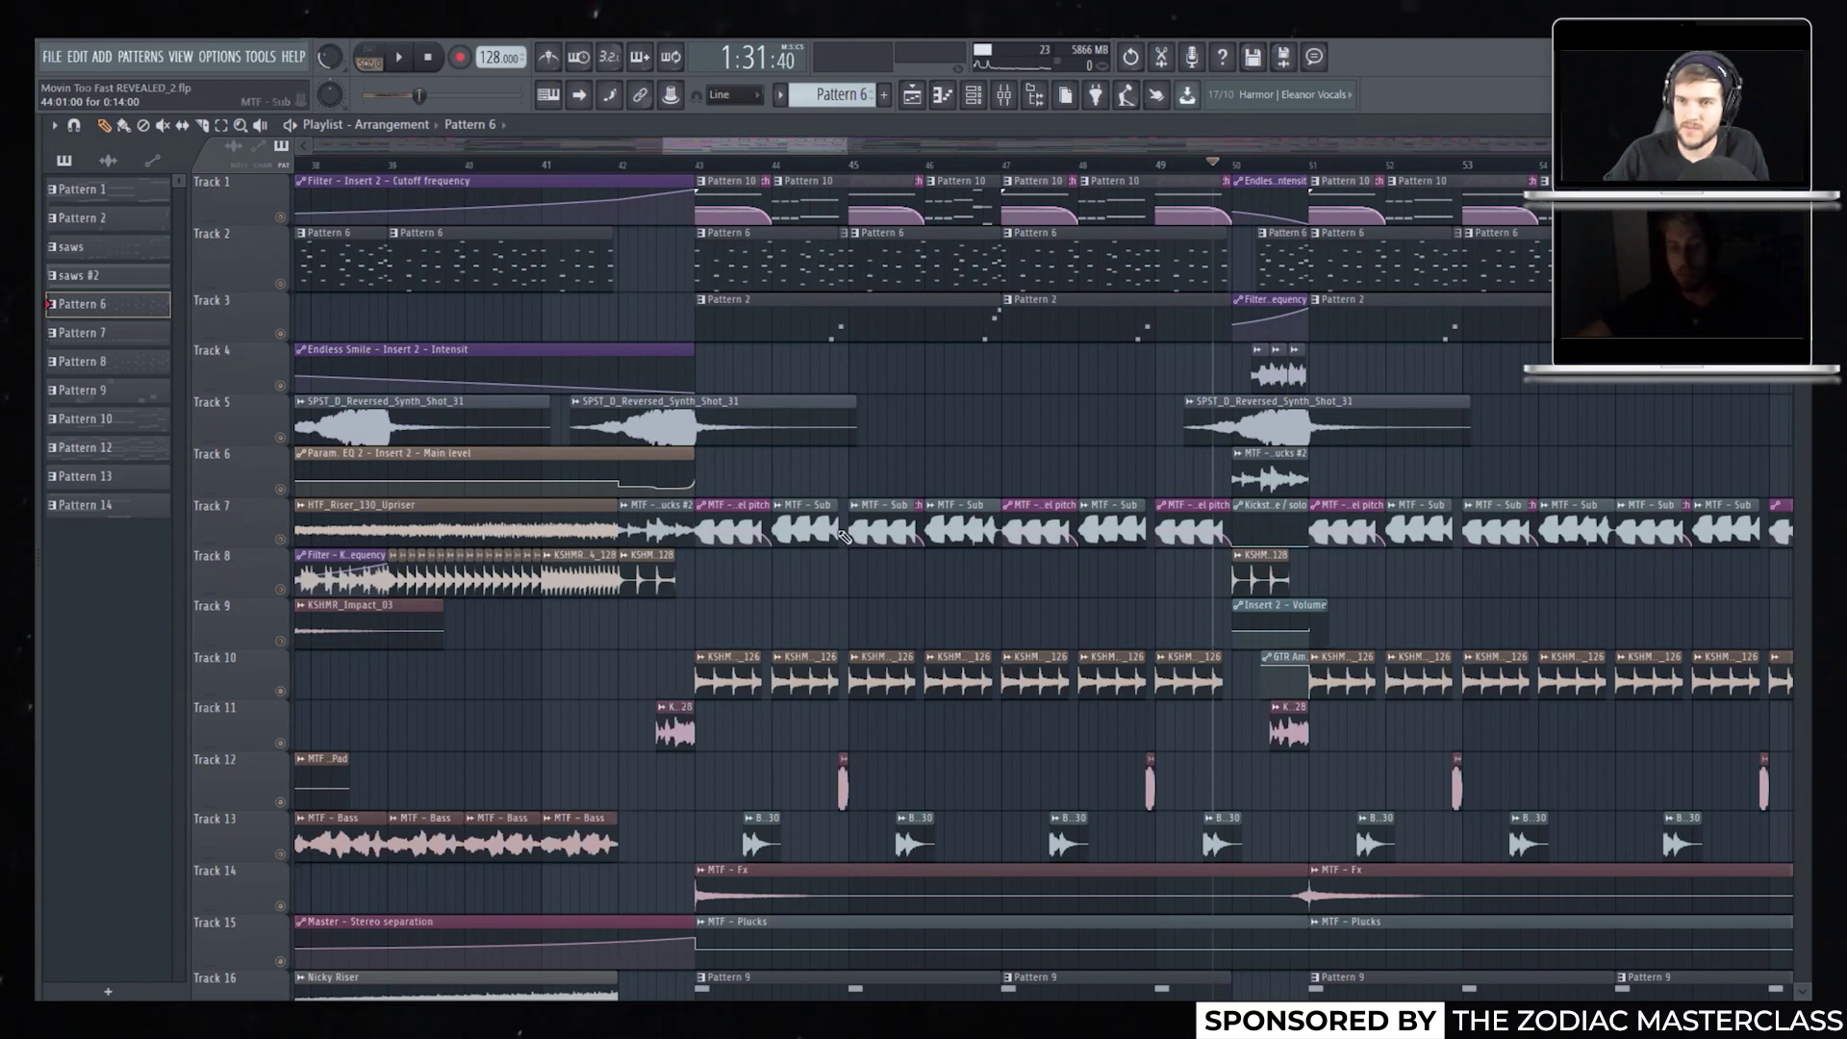
# Shorten the reversed synth shot starting at 41:07 on Track 5 to 3:07:22 and trim the end of the one starting at 37:07
pyautogui.click(788, 502)
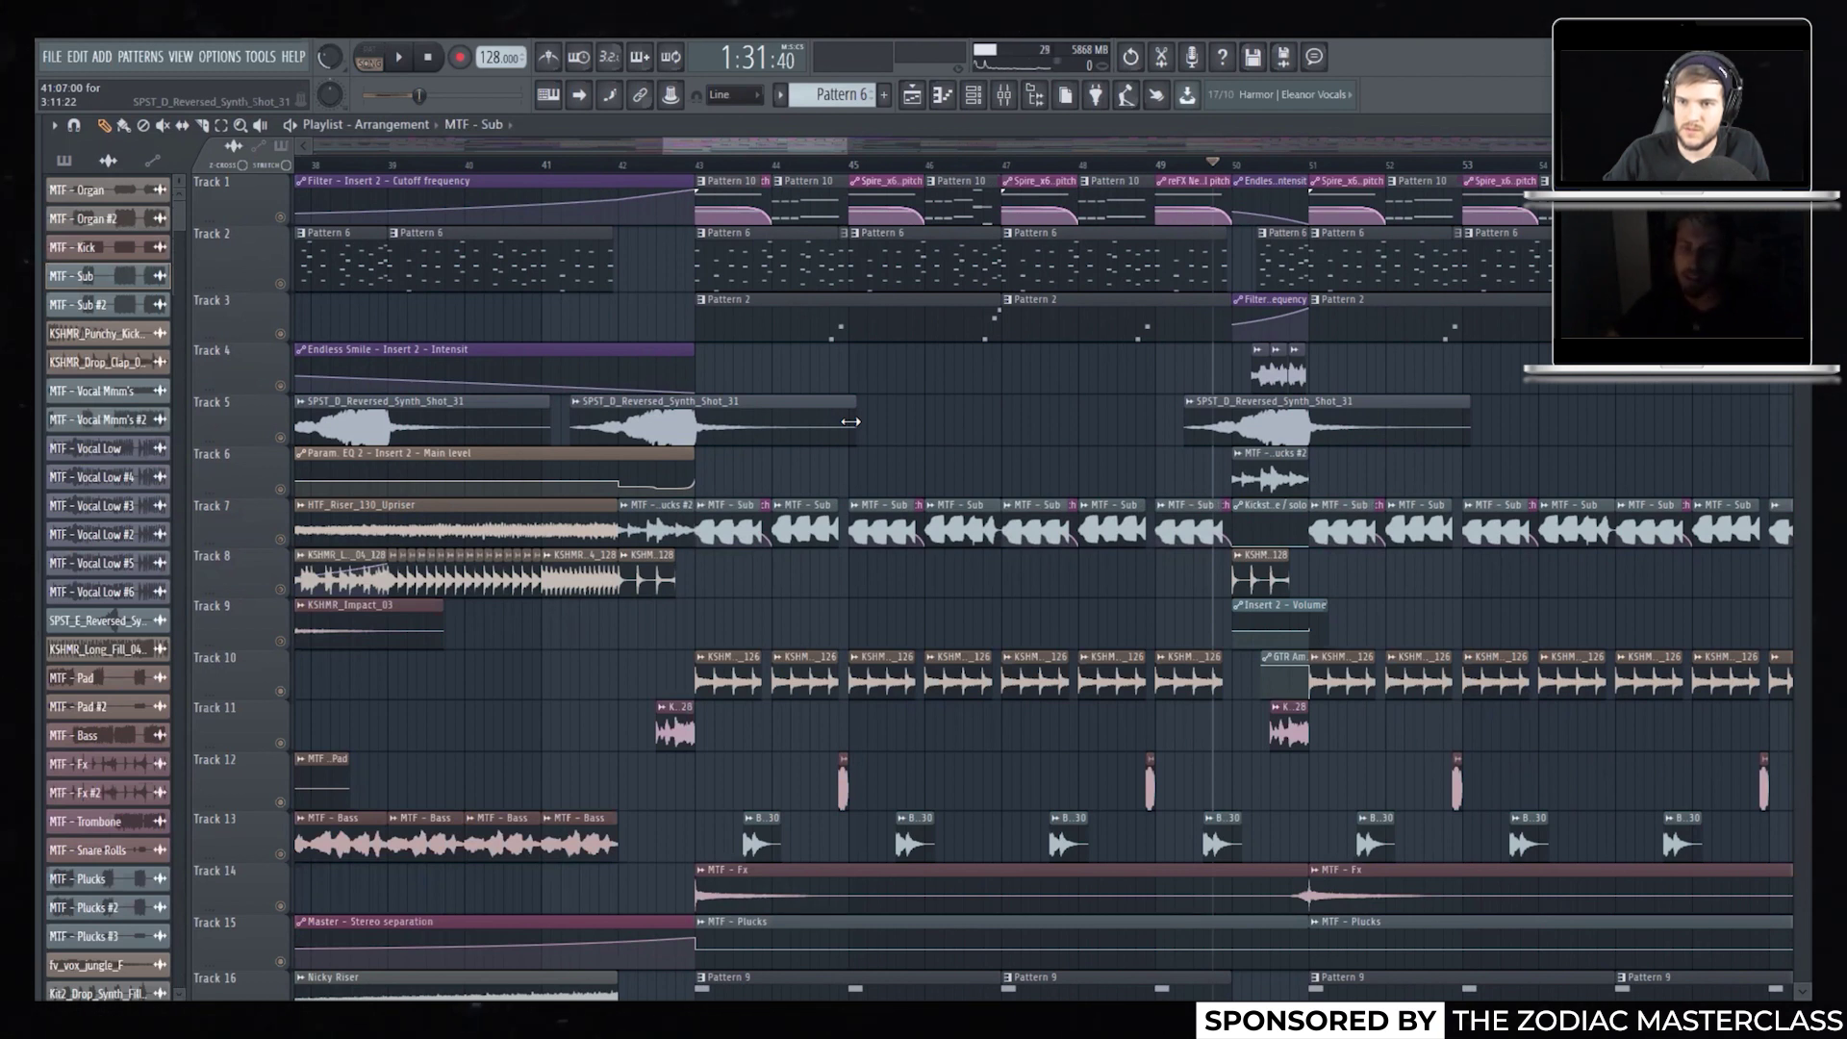
pyautogui.moveTo(850, 421); pyautogui.dragTo(834, 422)
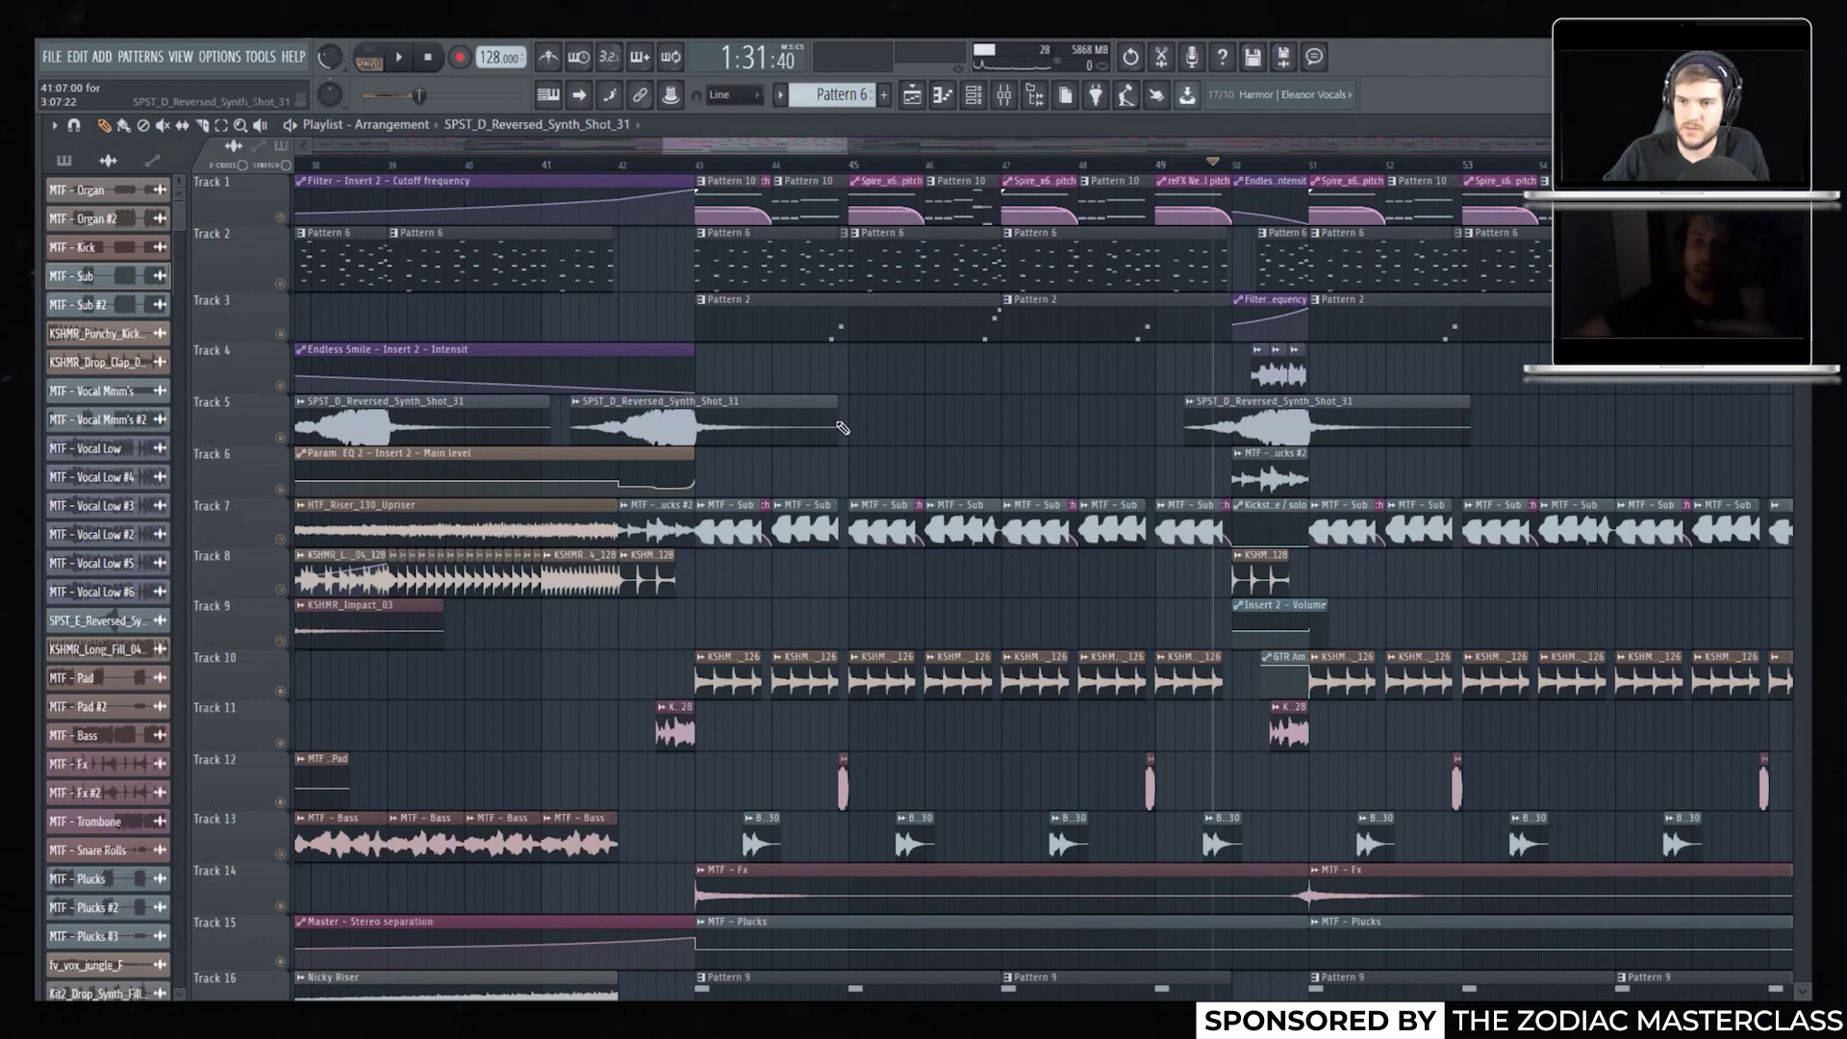
pyautogui.moveTo(841, 147); pyautogui.dragTo(842, 147)
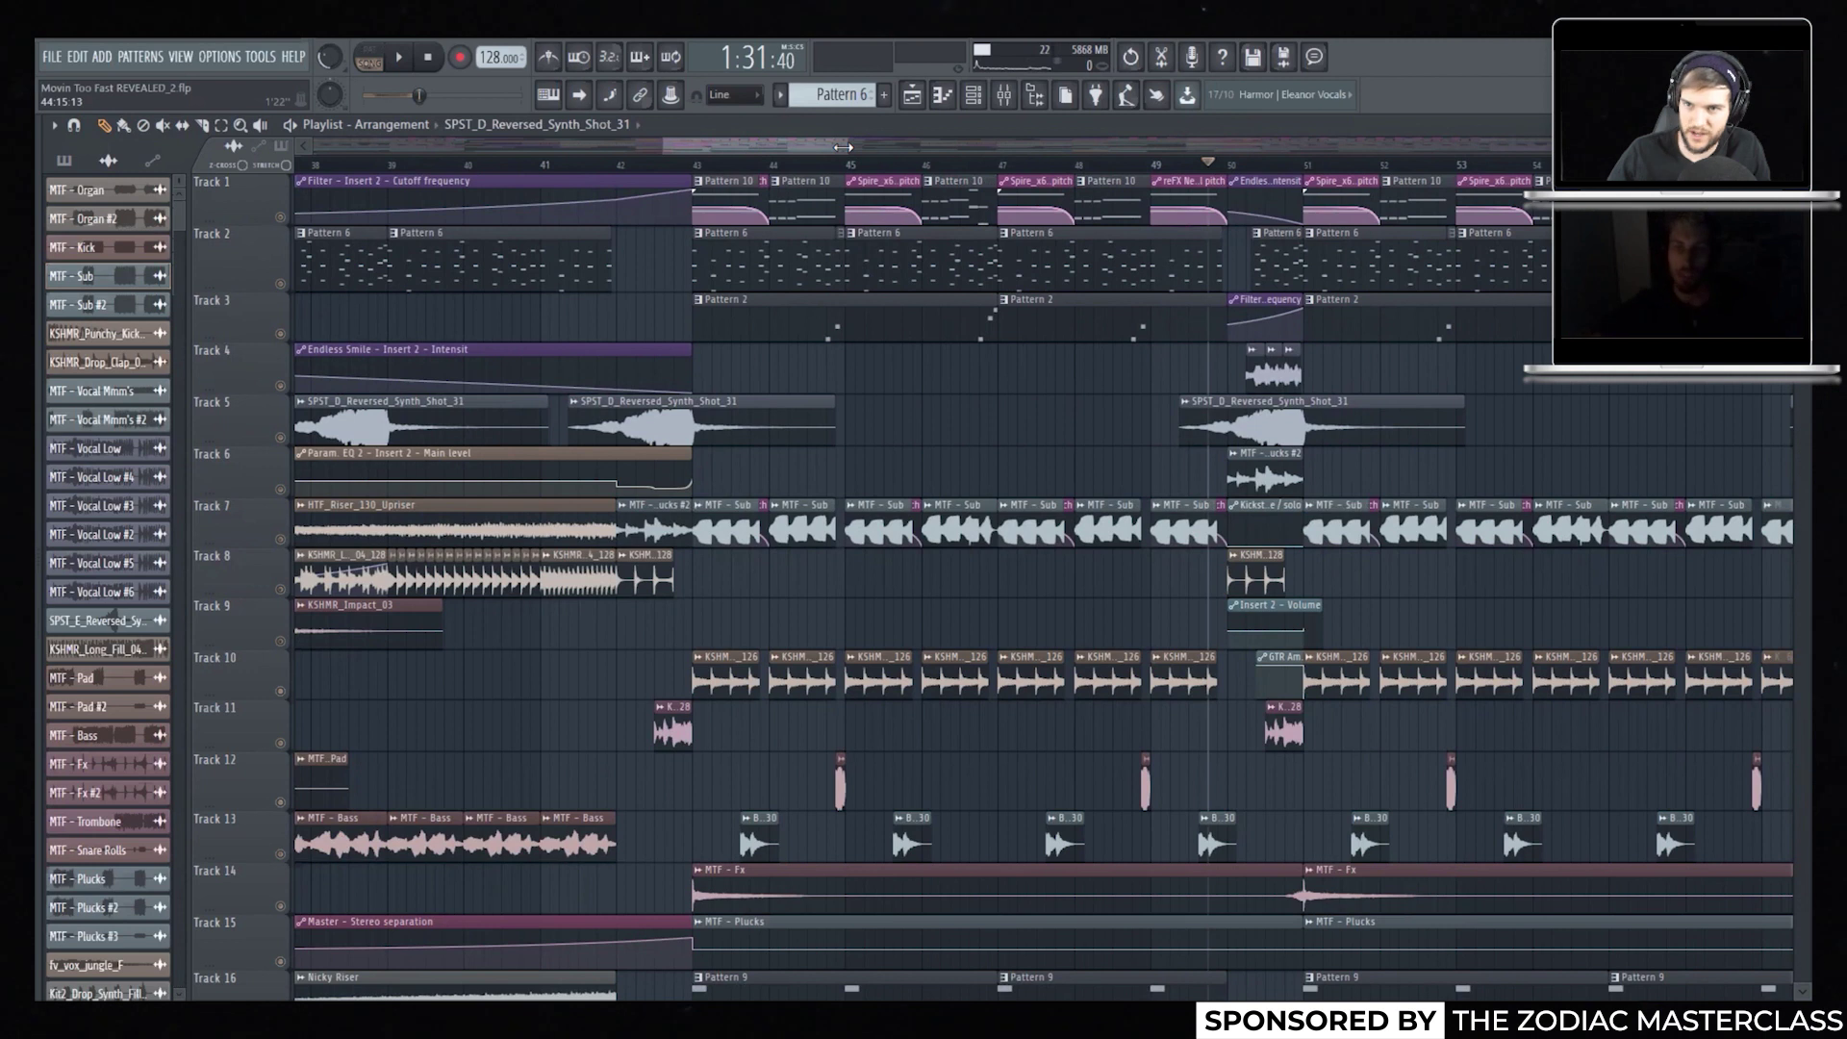
pyautogui.moveTo(843, 146); pyautogui.dragTo(834, 144)
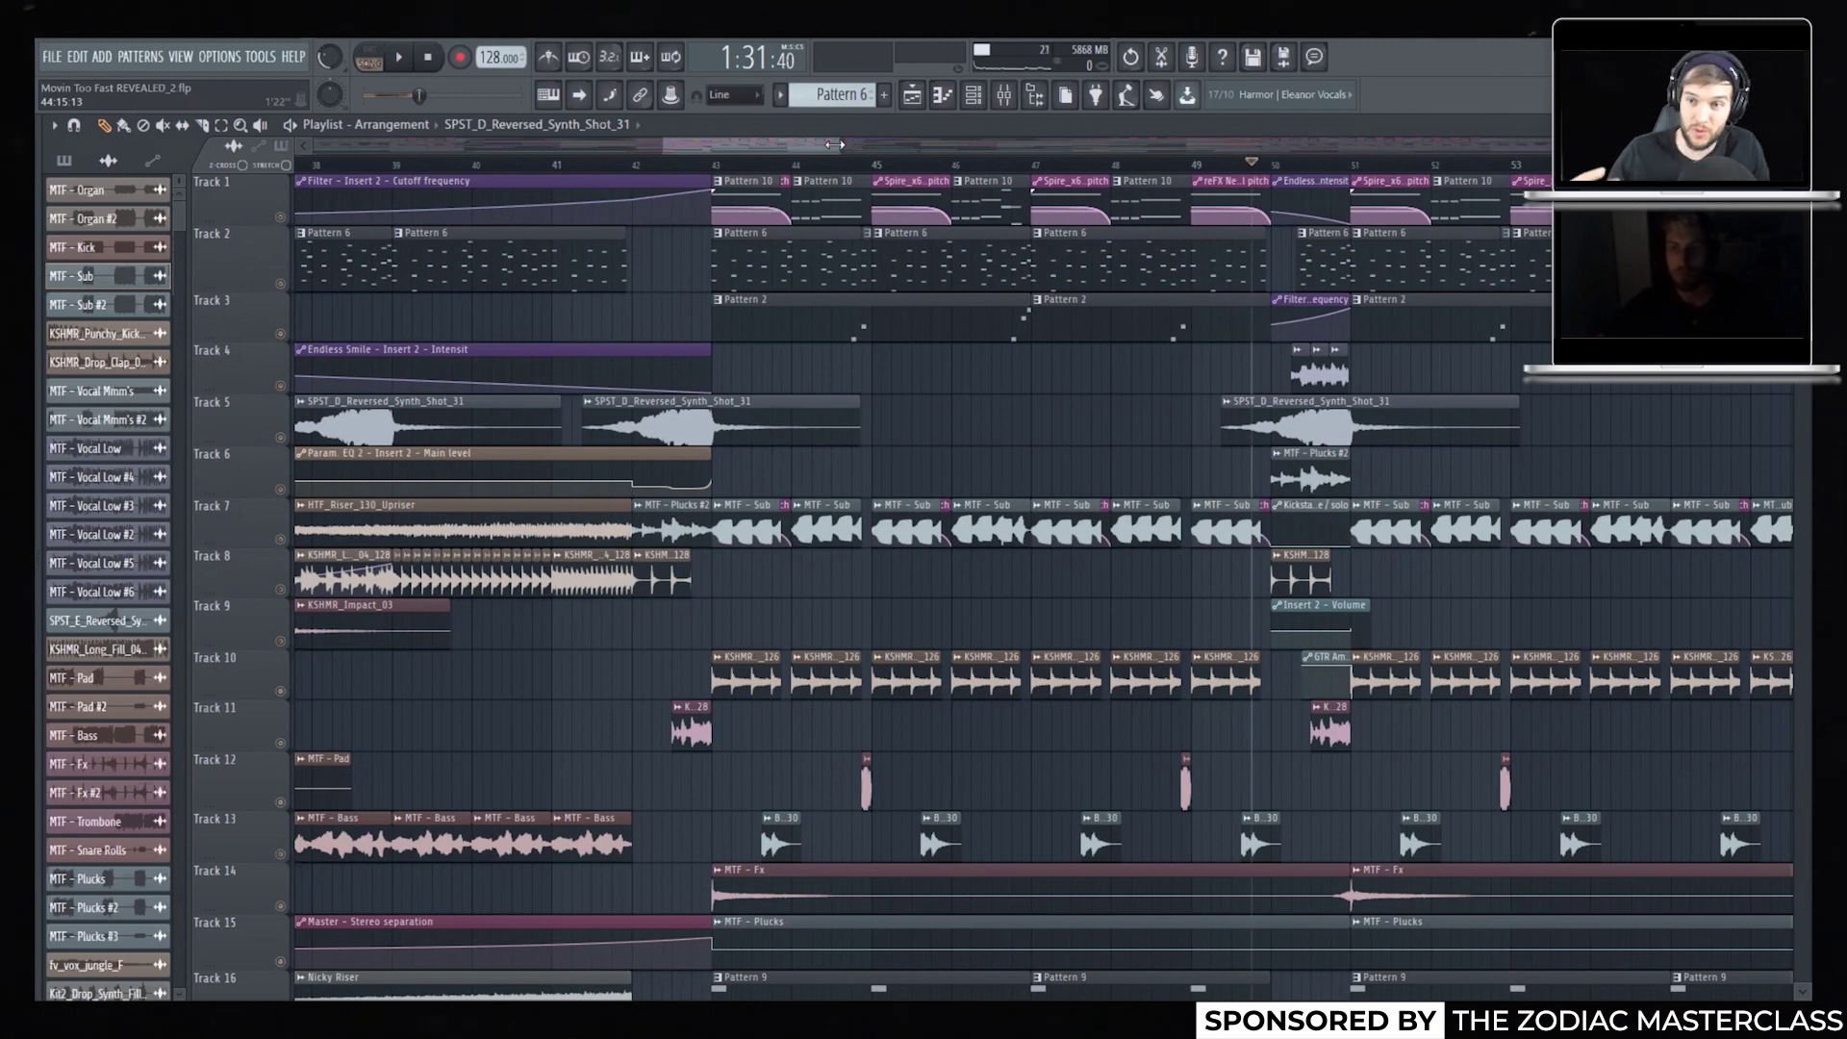
pyautogui.moveTo(834, 145); pyautogui.dragTo(689, 149)
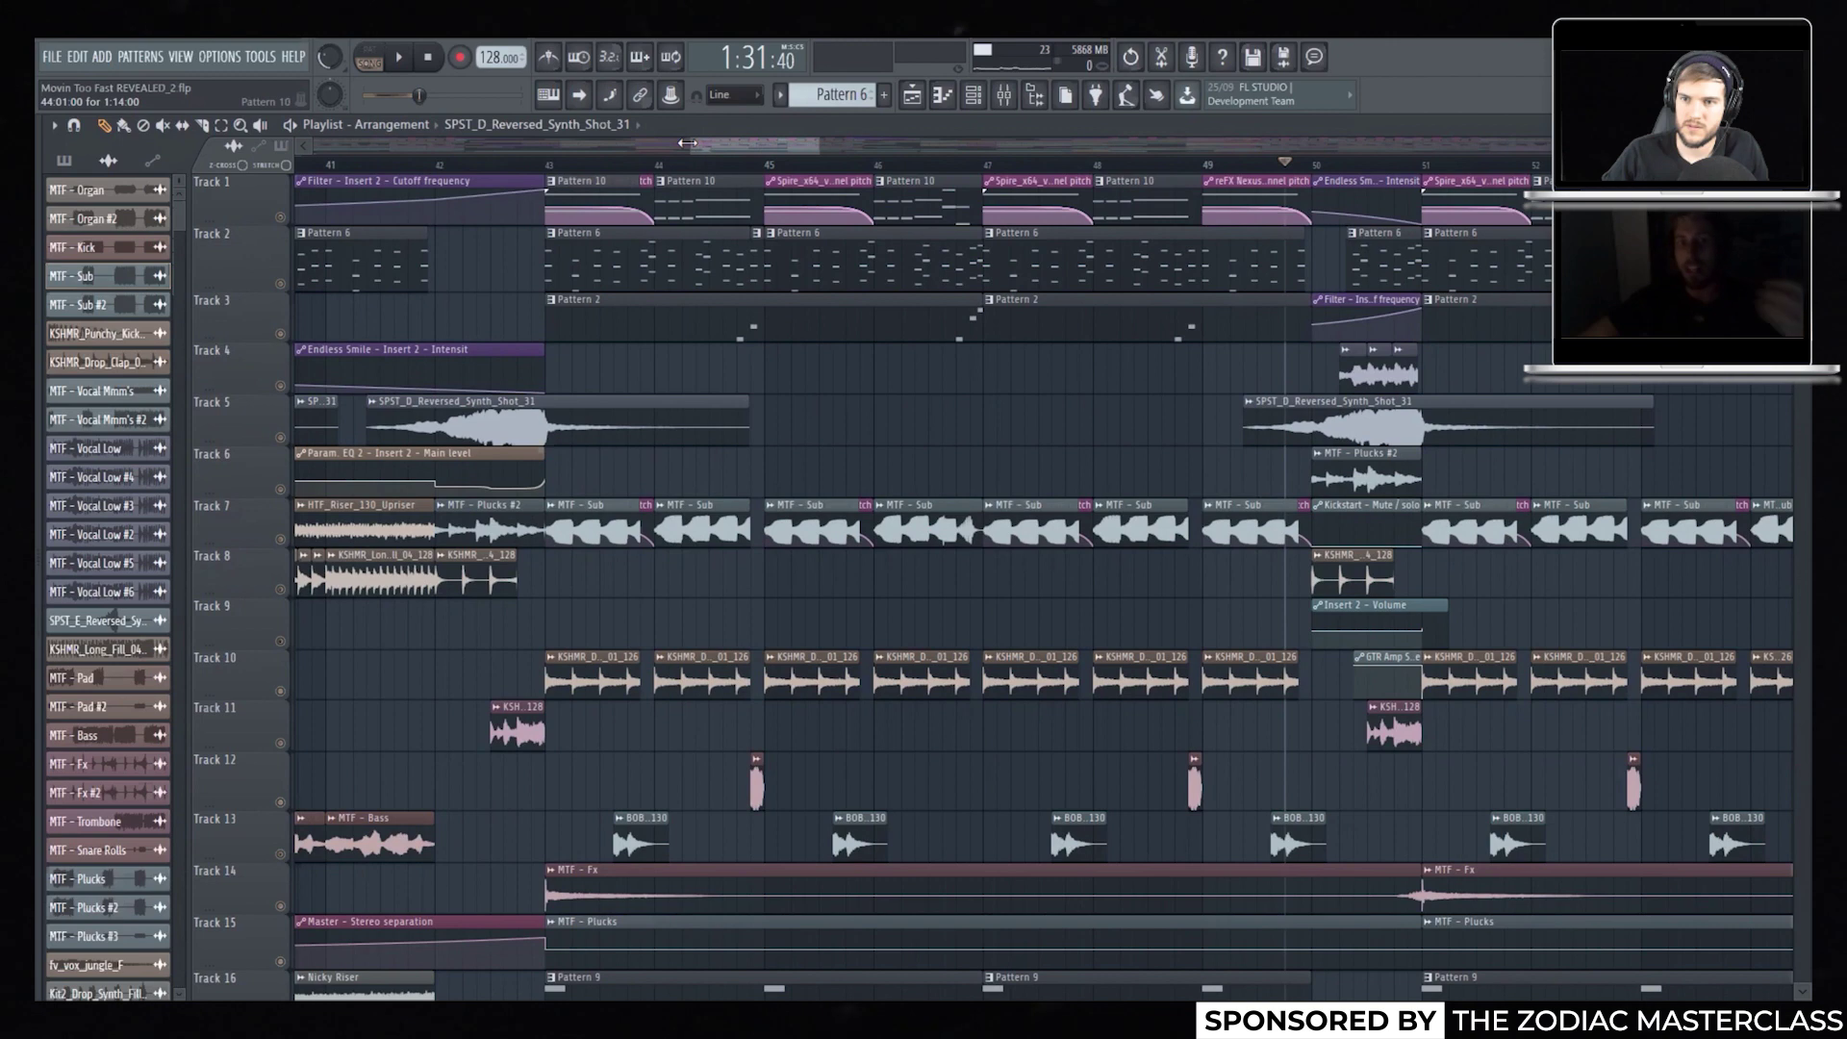
pyautogui.moveTo(688, 142); pyautogui.dragTo(551, 142)
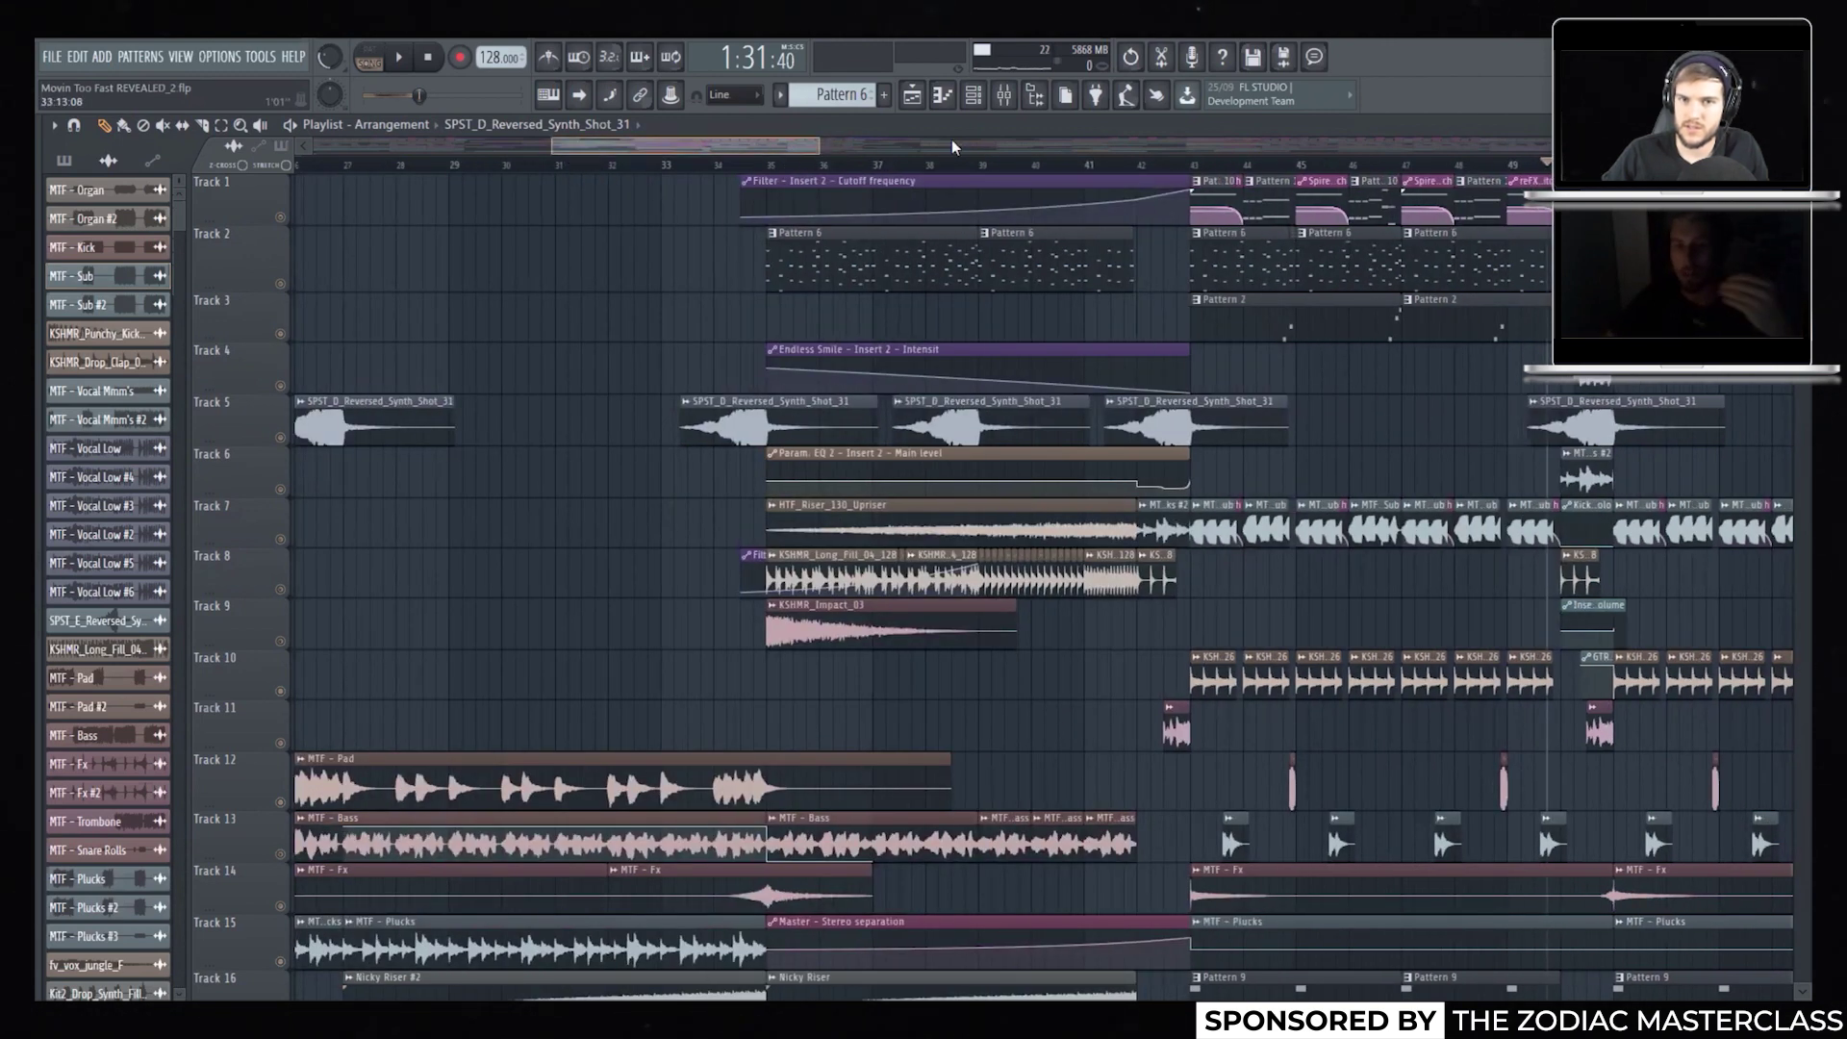
pyautogui.moveTo(819, 146); pyautogui.dragTo(951, 146)
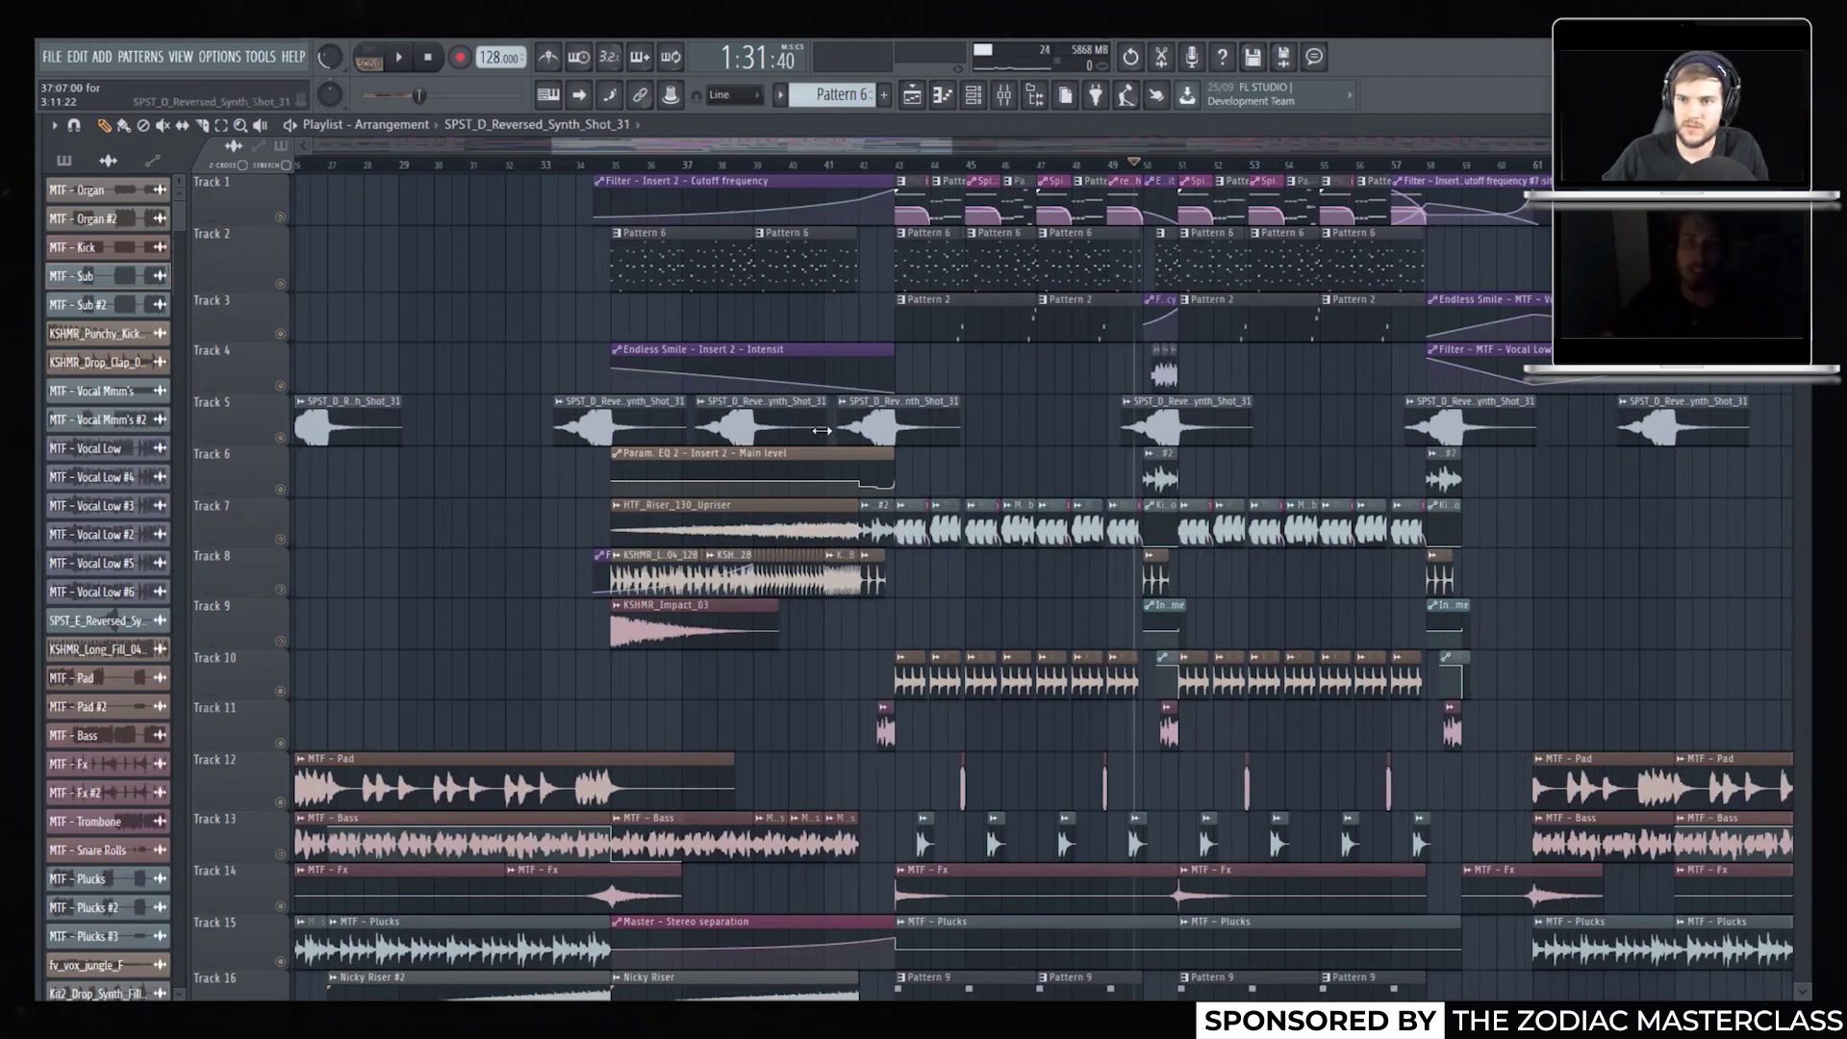
pyautogui.moveTo(813, 426); pyautogui.dragTo(811, 426)
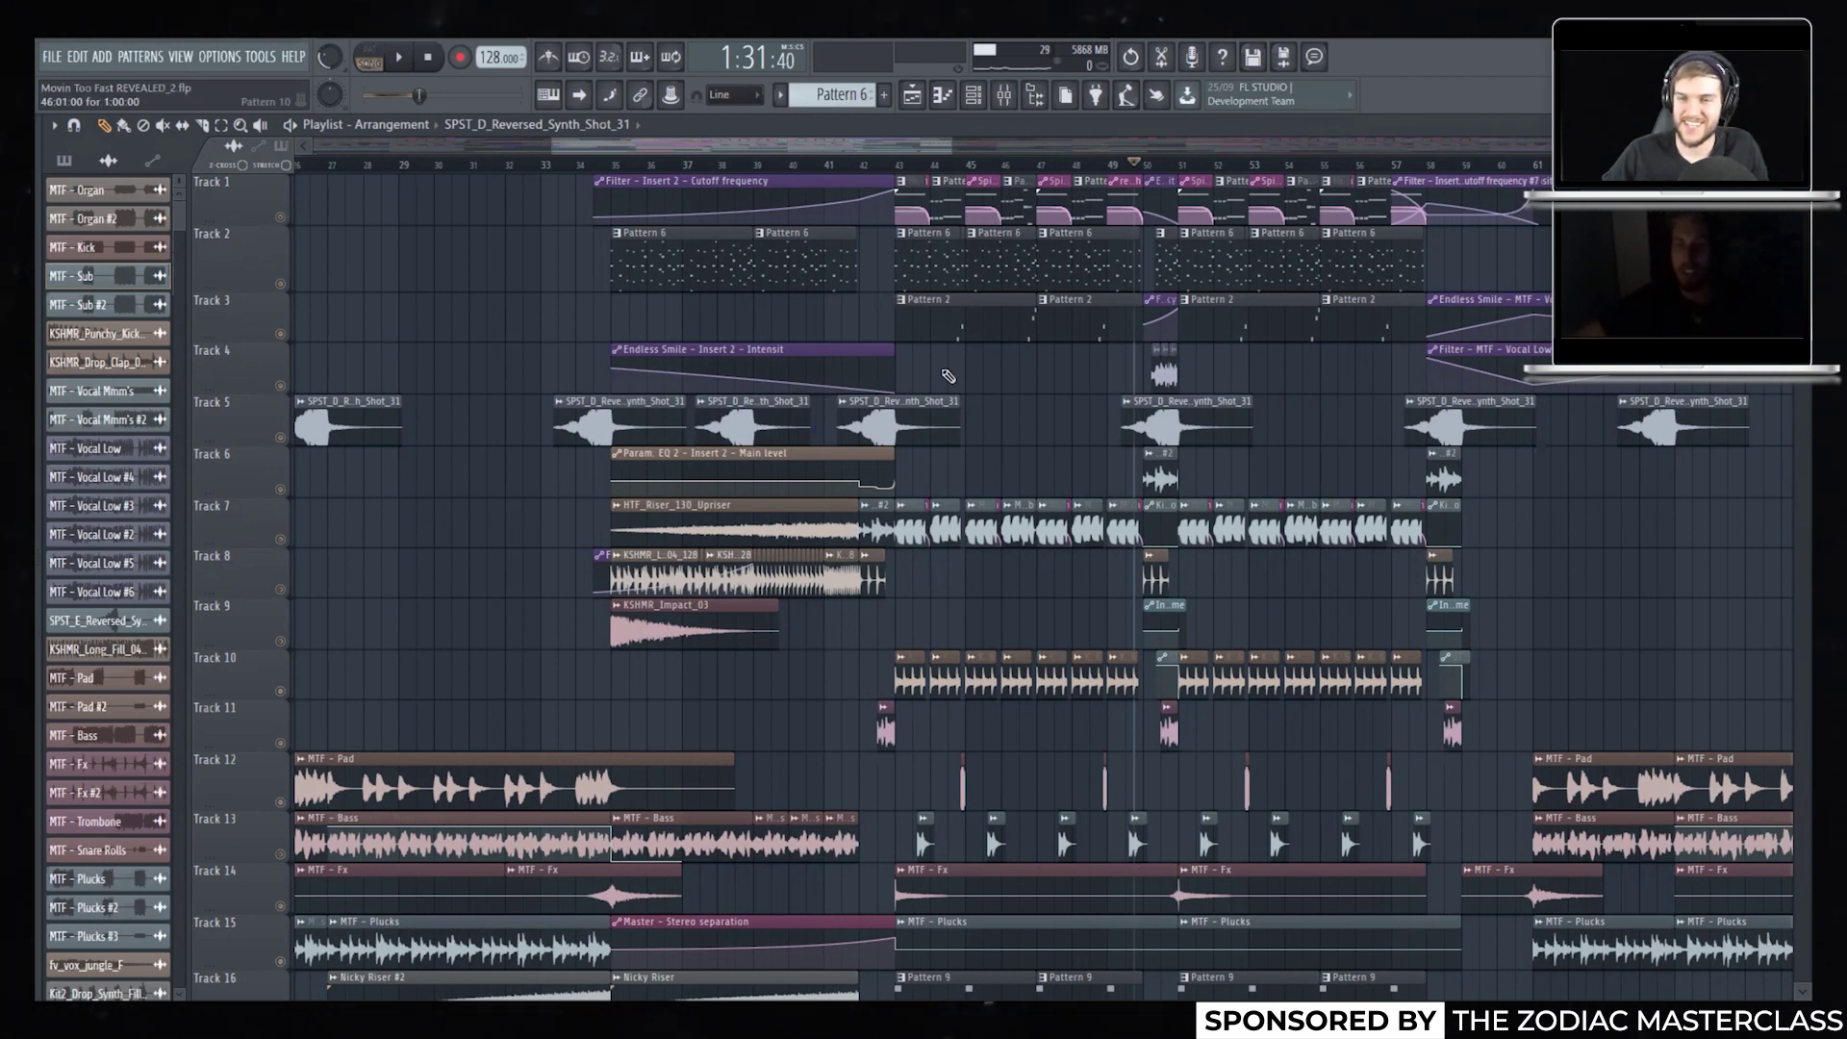
# Open Pattern 6 in the piano roll, review its notes from bar 1 to 5 and return to the playlist
pyautogui.doubleClick(702, 262)
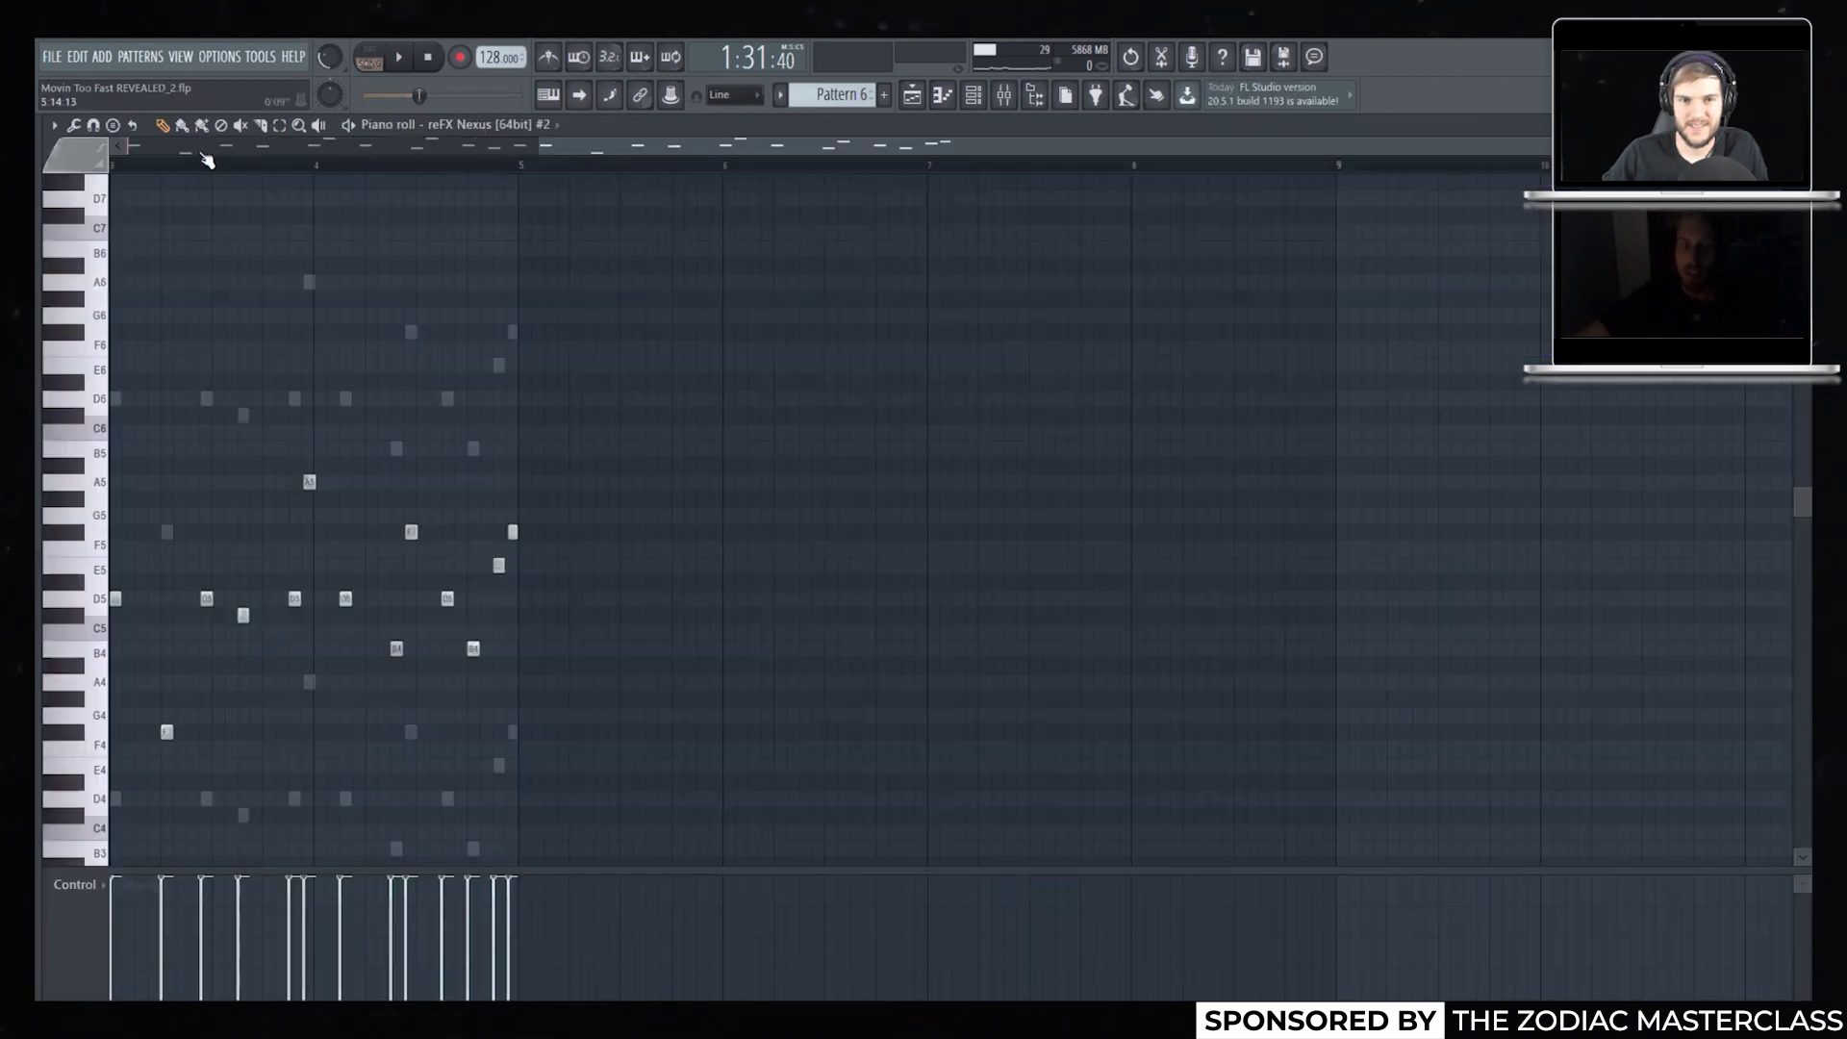
pyautogui.hscroll(-3, 589, 434)
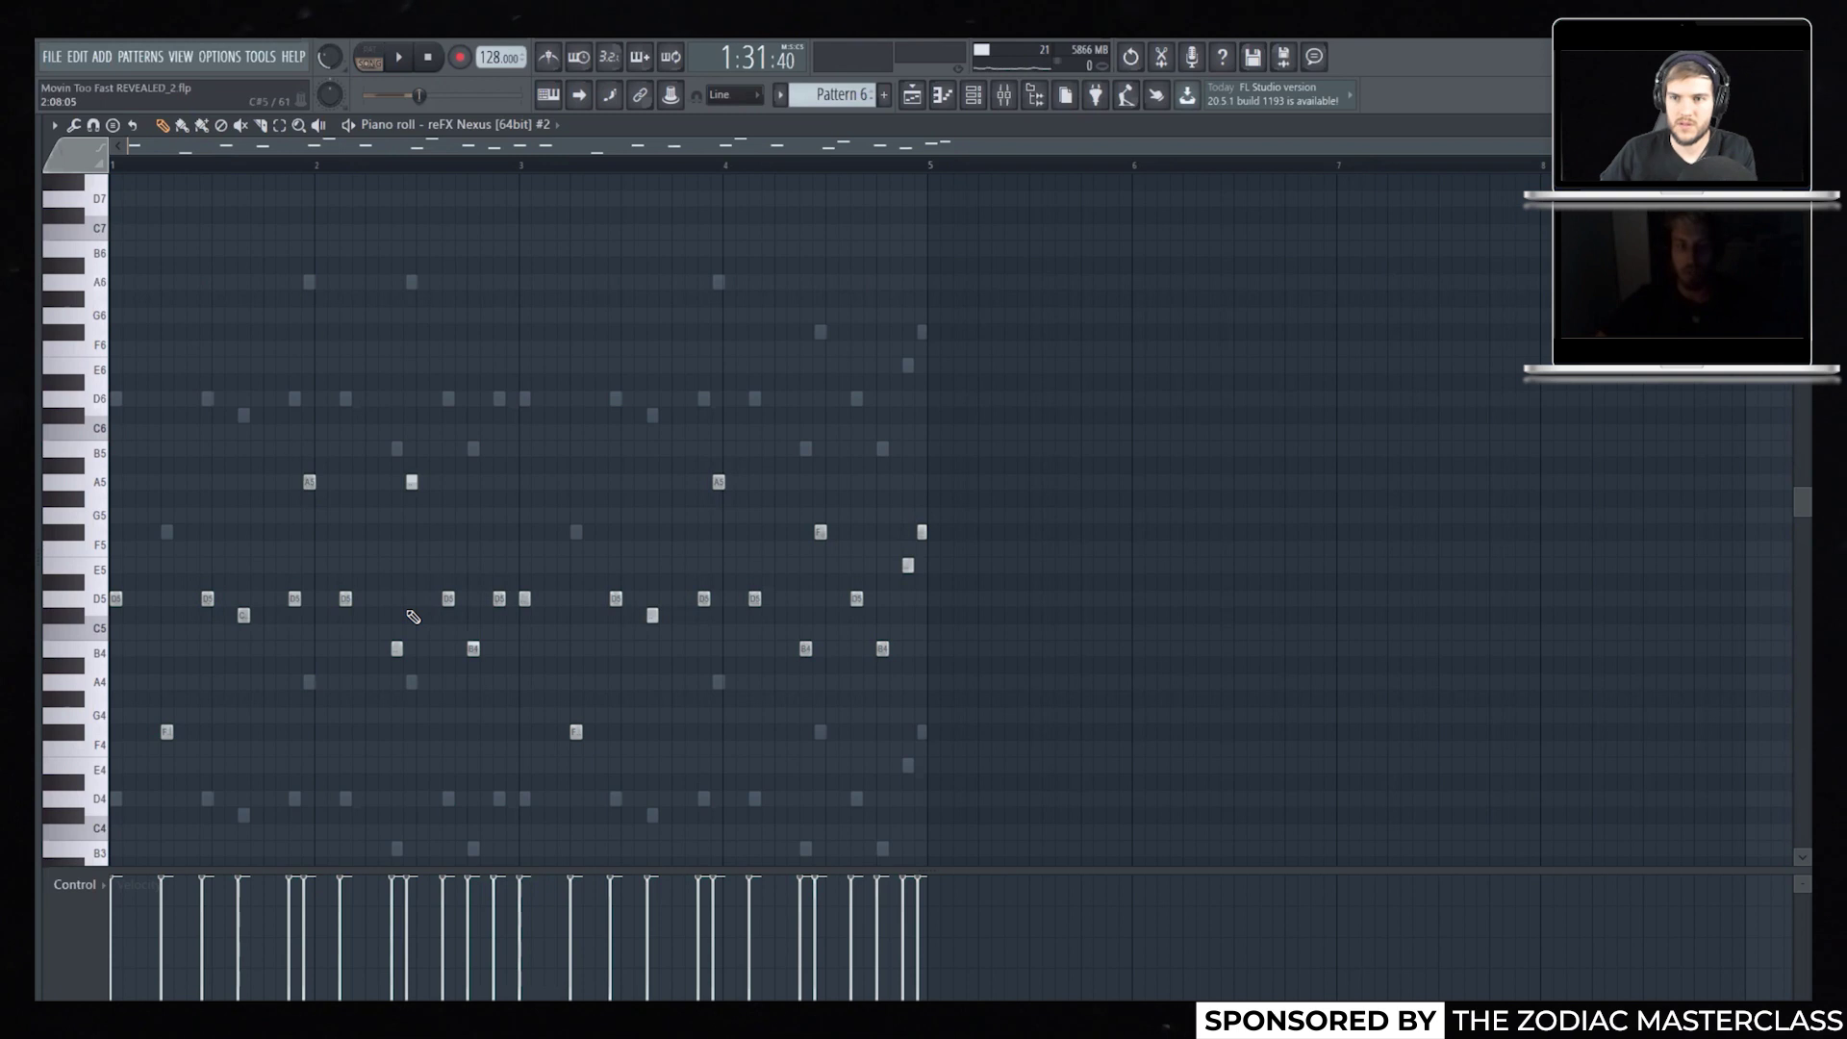
pyautogui.click(911, 95)
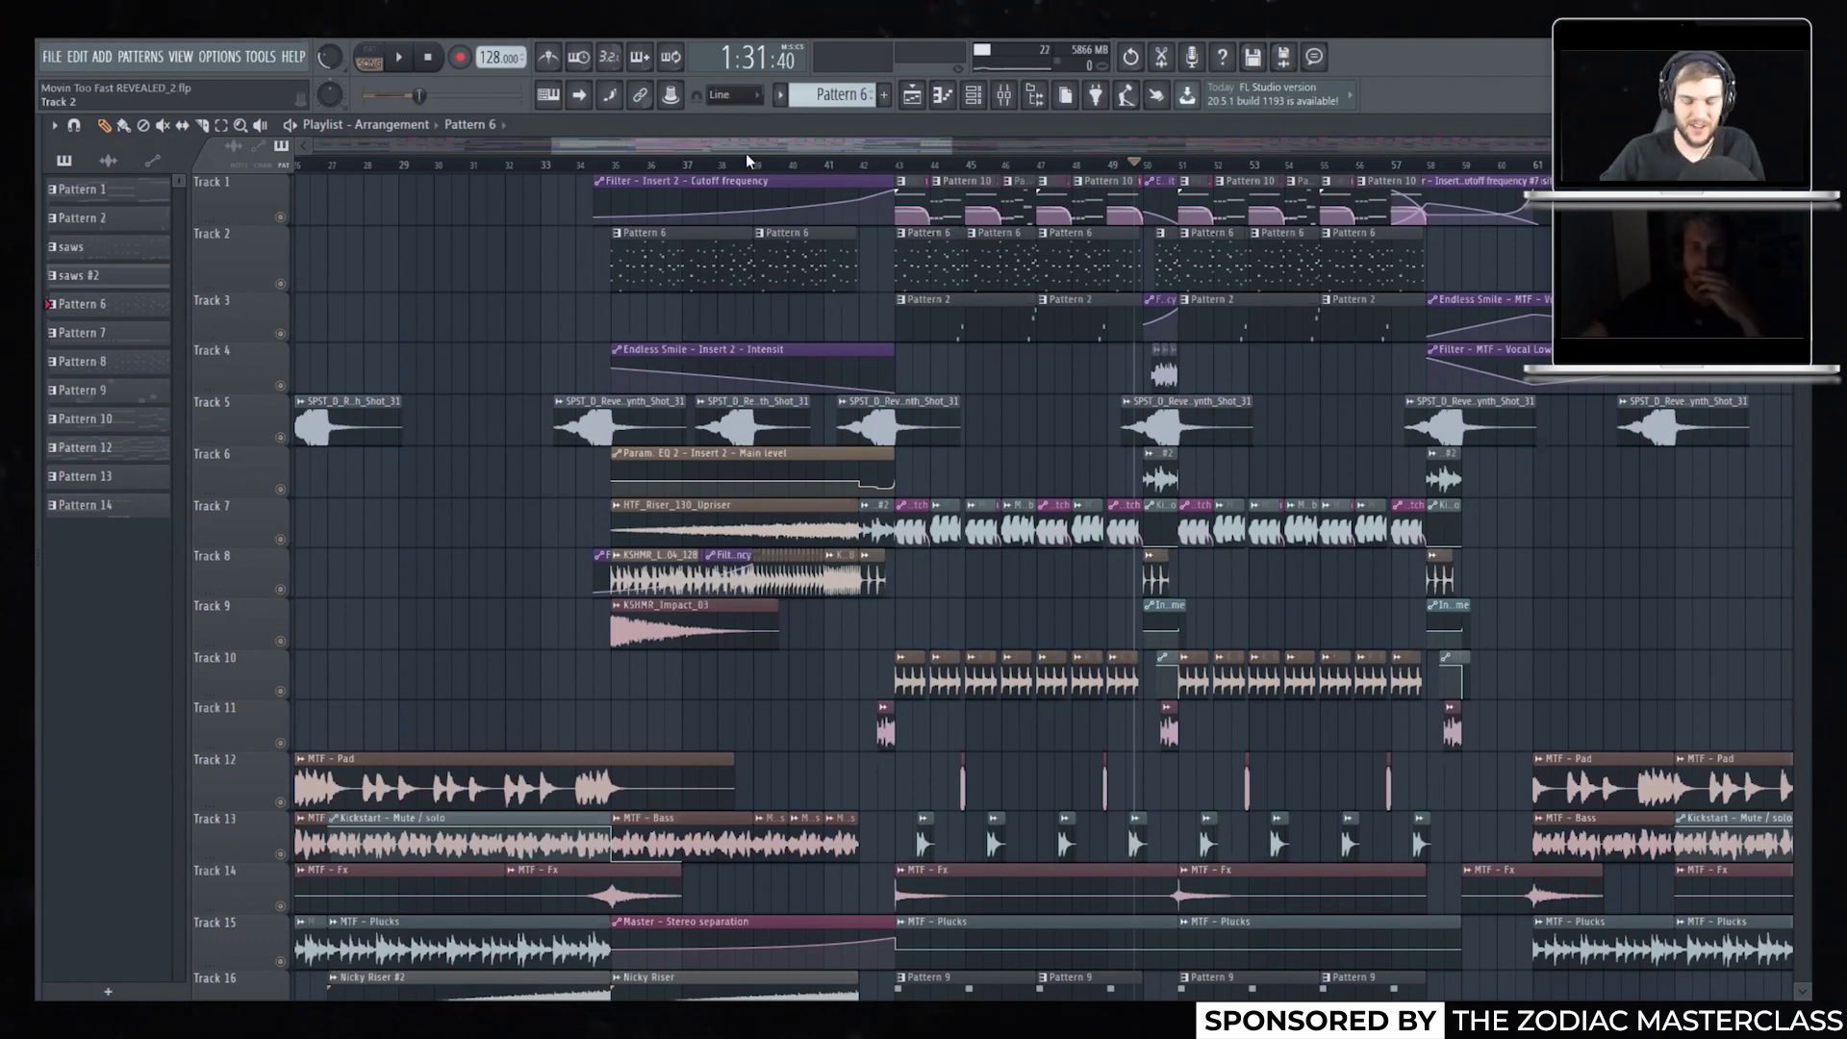
# Examine the build-up and drop layers between bars 33 and 60, and place the playhead just after bar 51
pyautogui.hscroll(5, 897, 169)
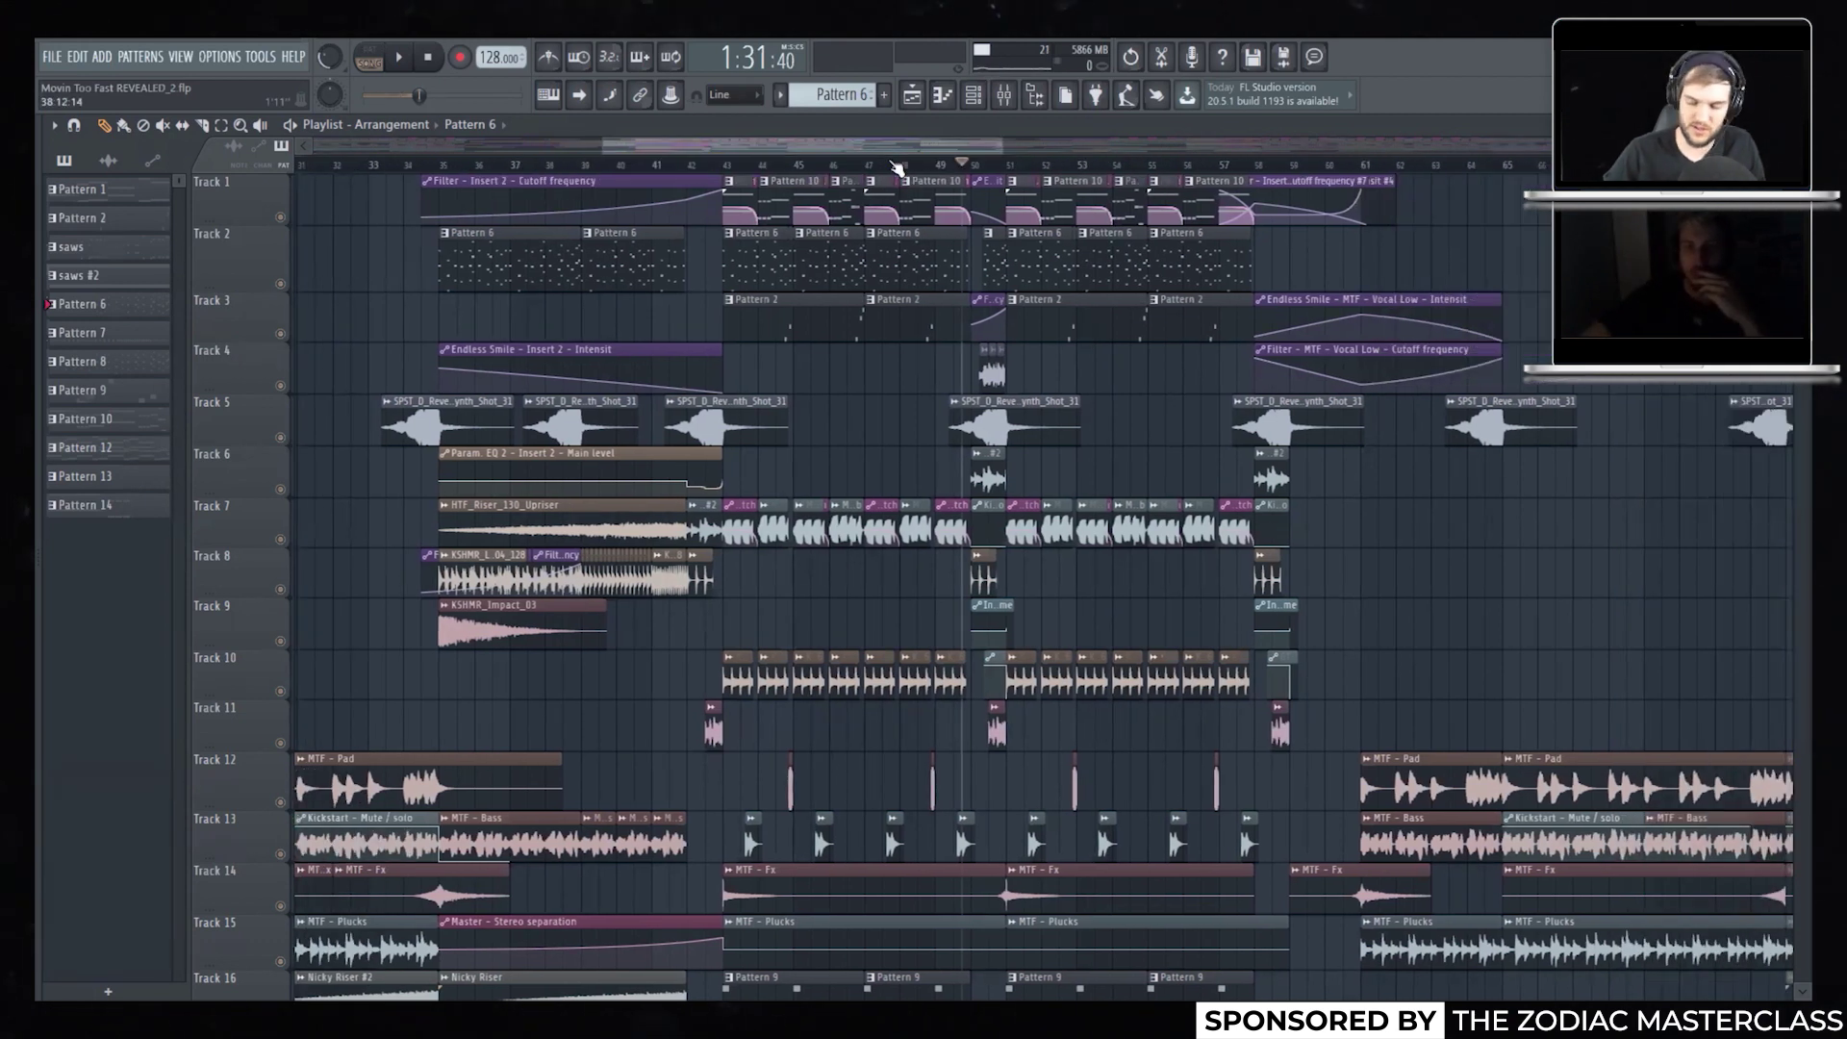
pyautogui.hscroll(1, 942, 168)
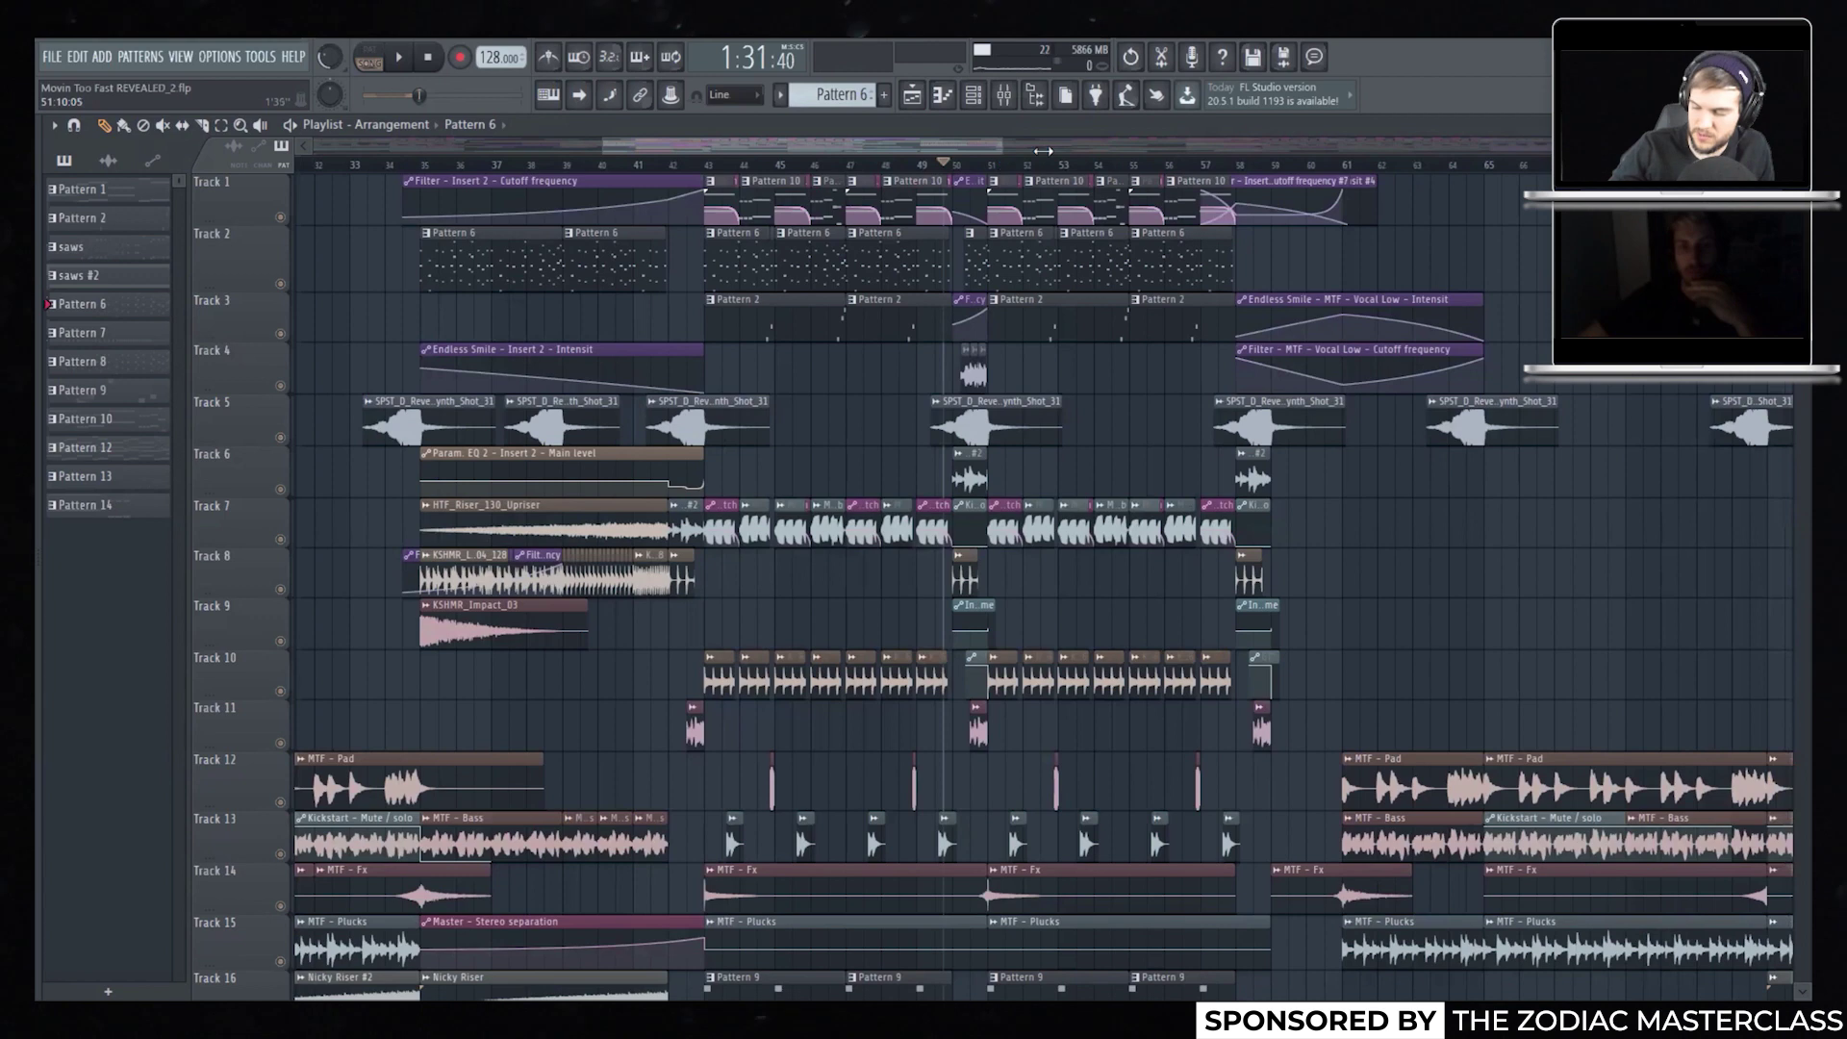
pyautogui.scroll(-2, 998, 159)
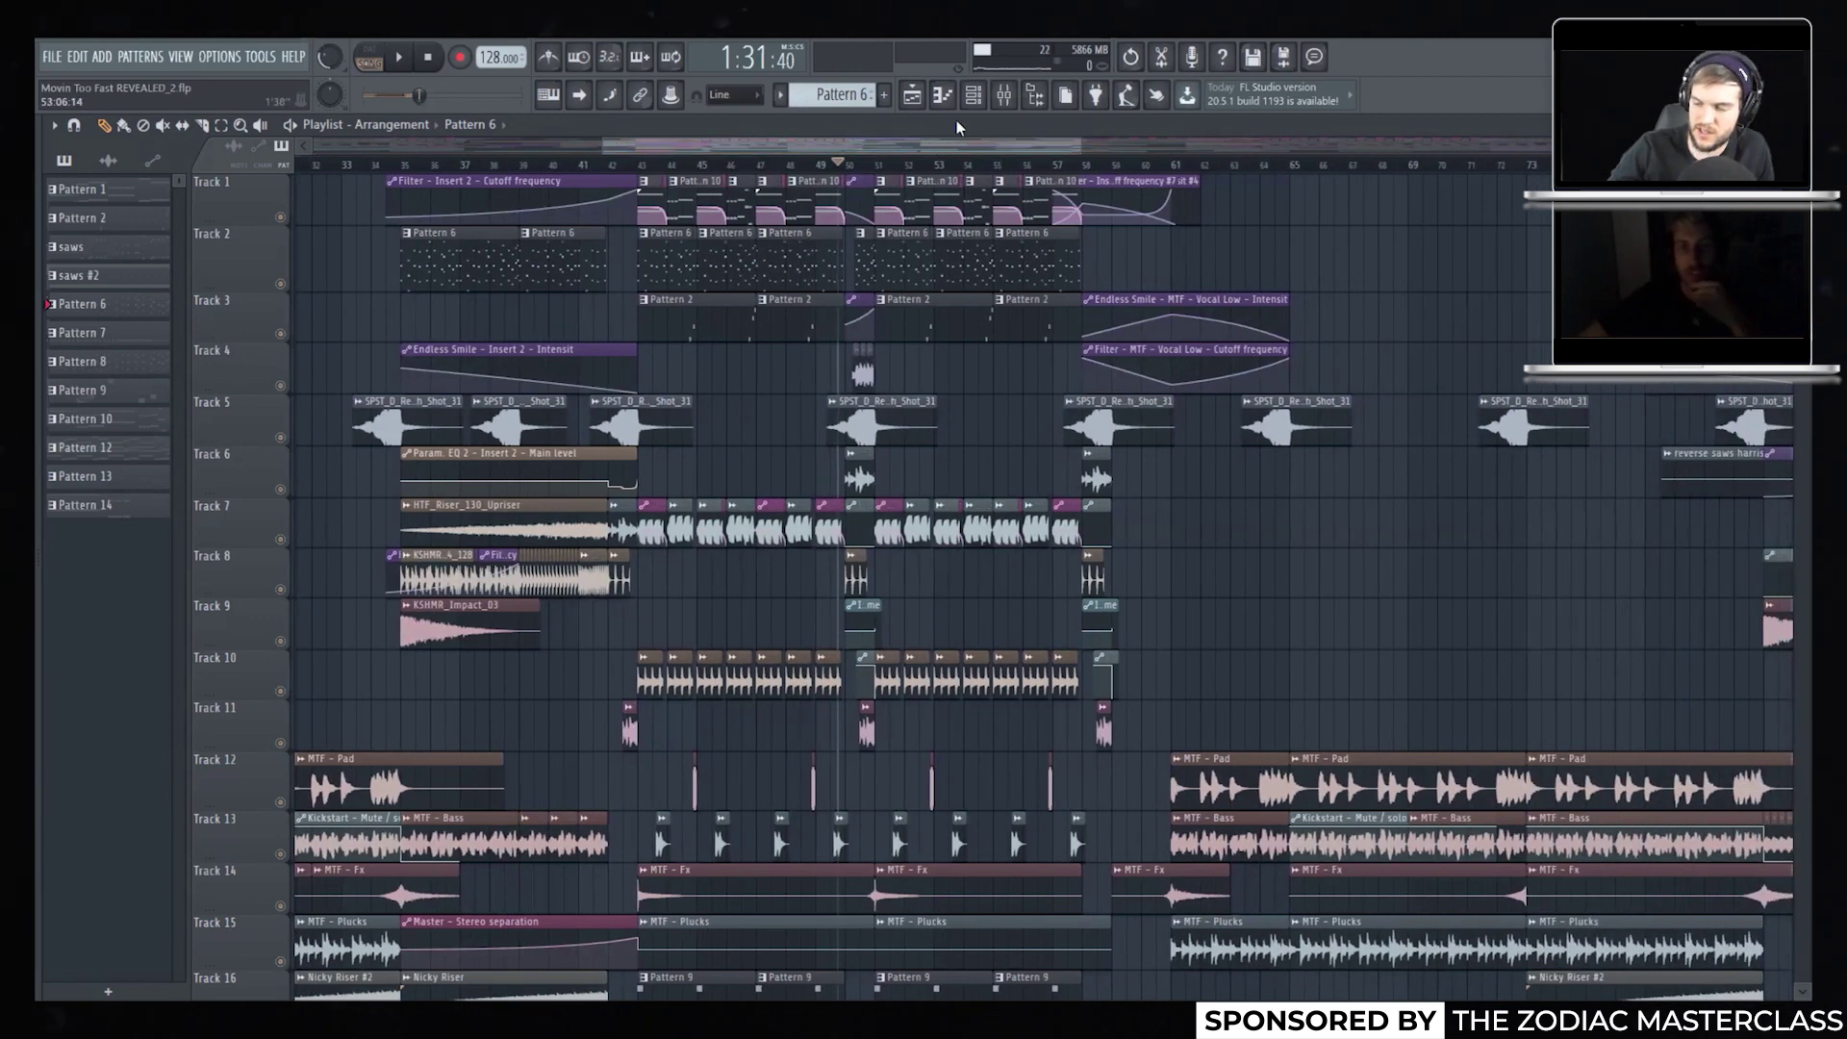
pyautogui.scroll(4, 952, 143)
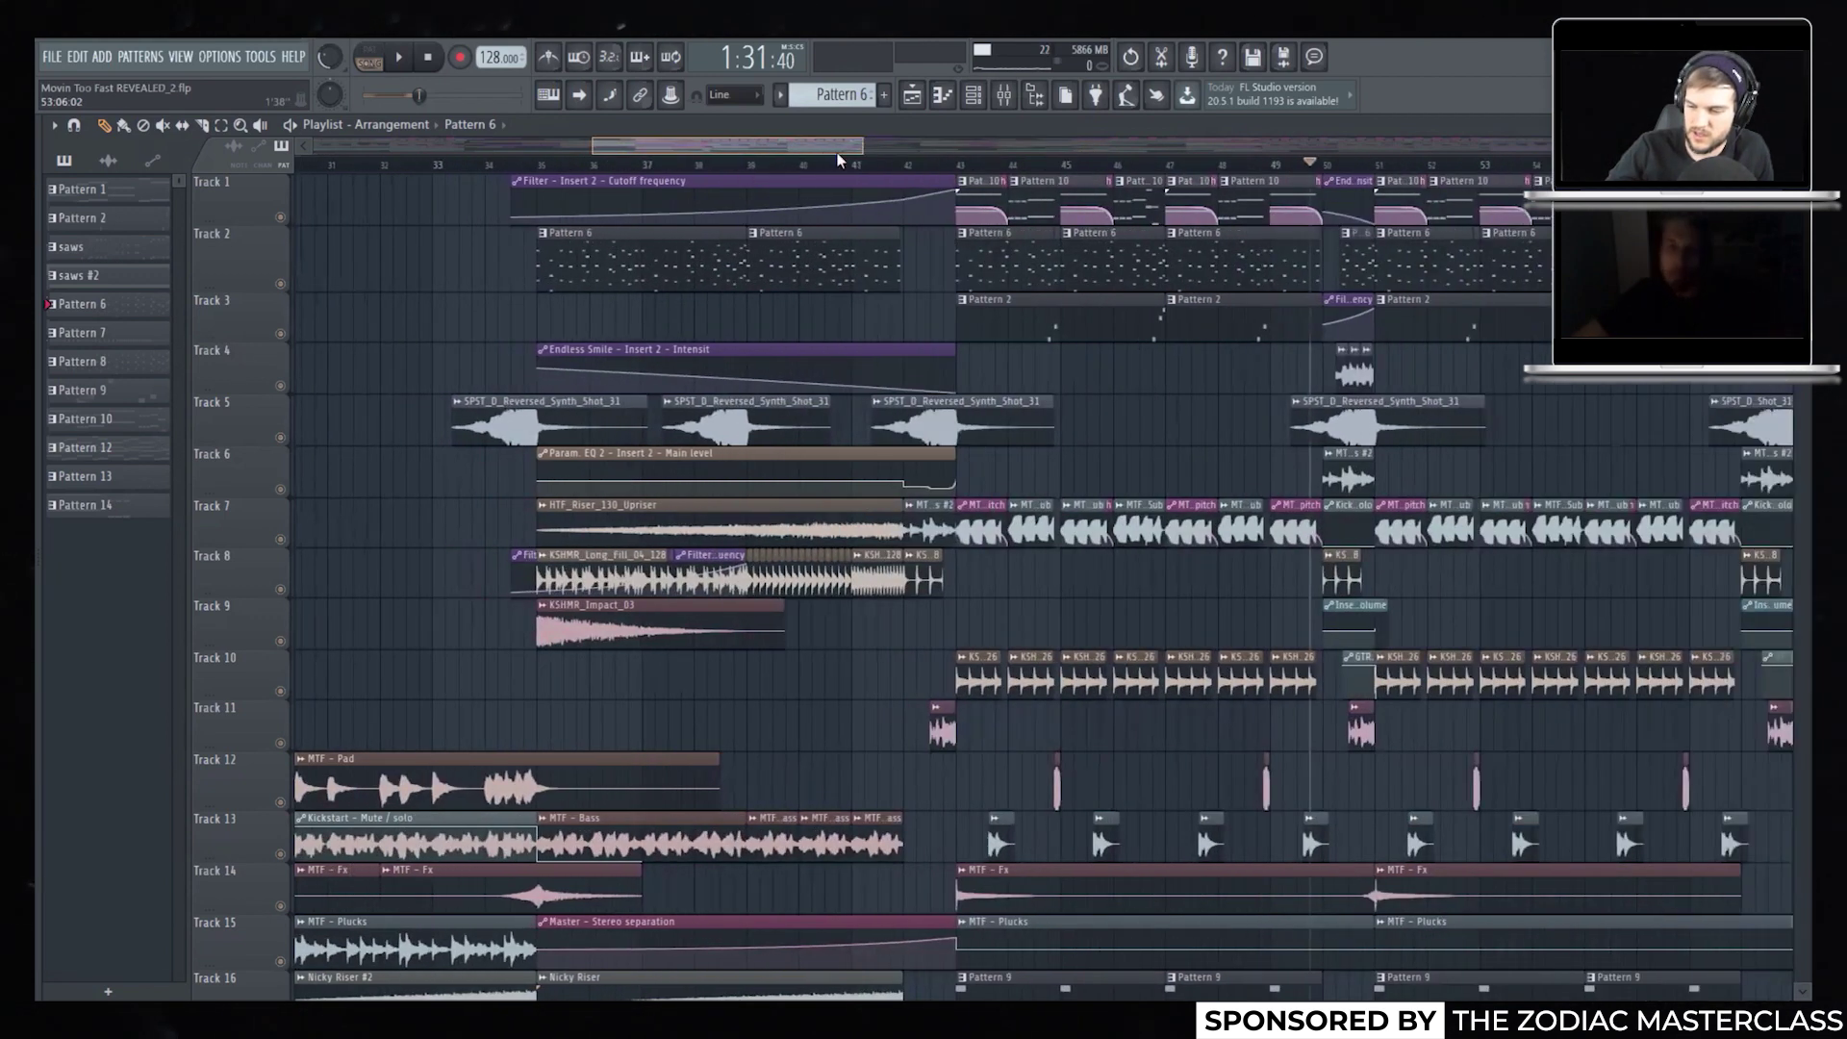
pyautogui.moveTo(837, 153); pyautogui.dragTo(879, 173)
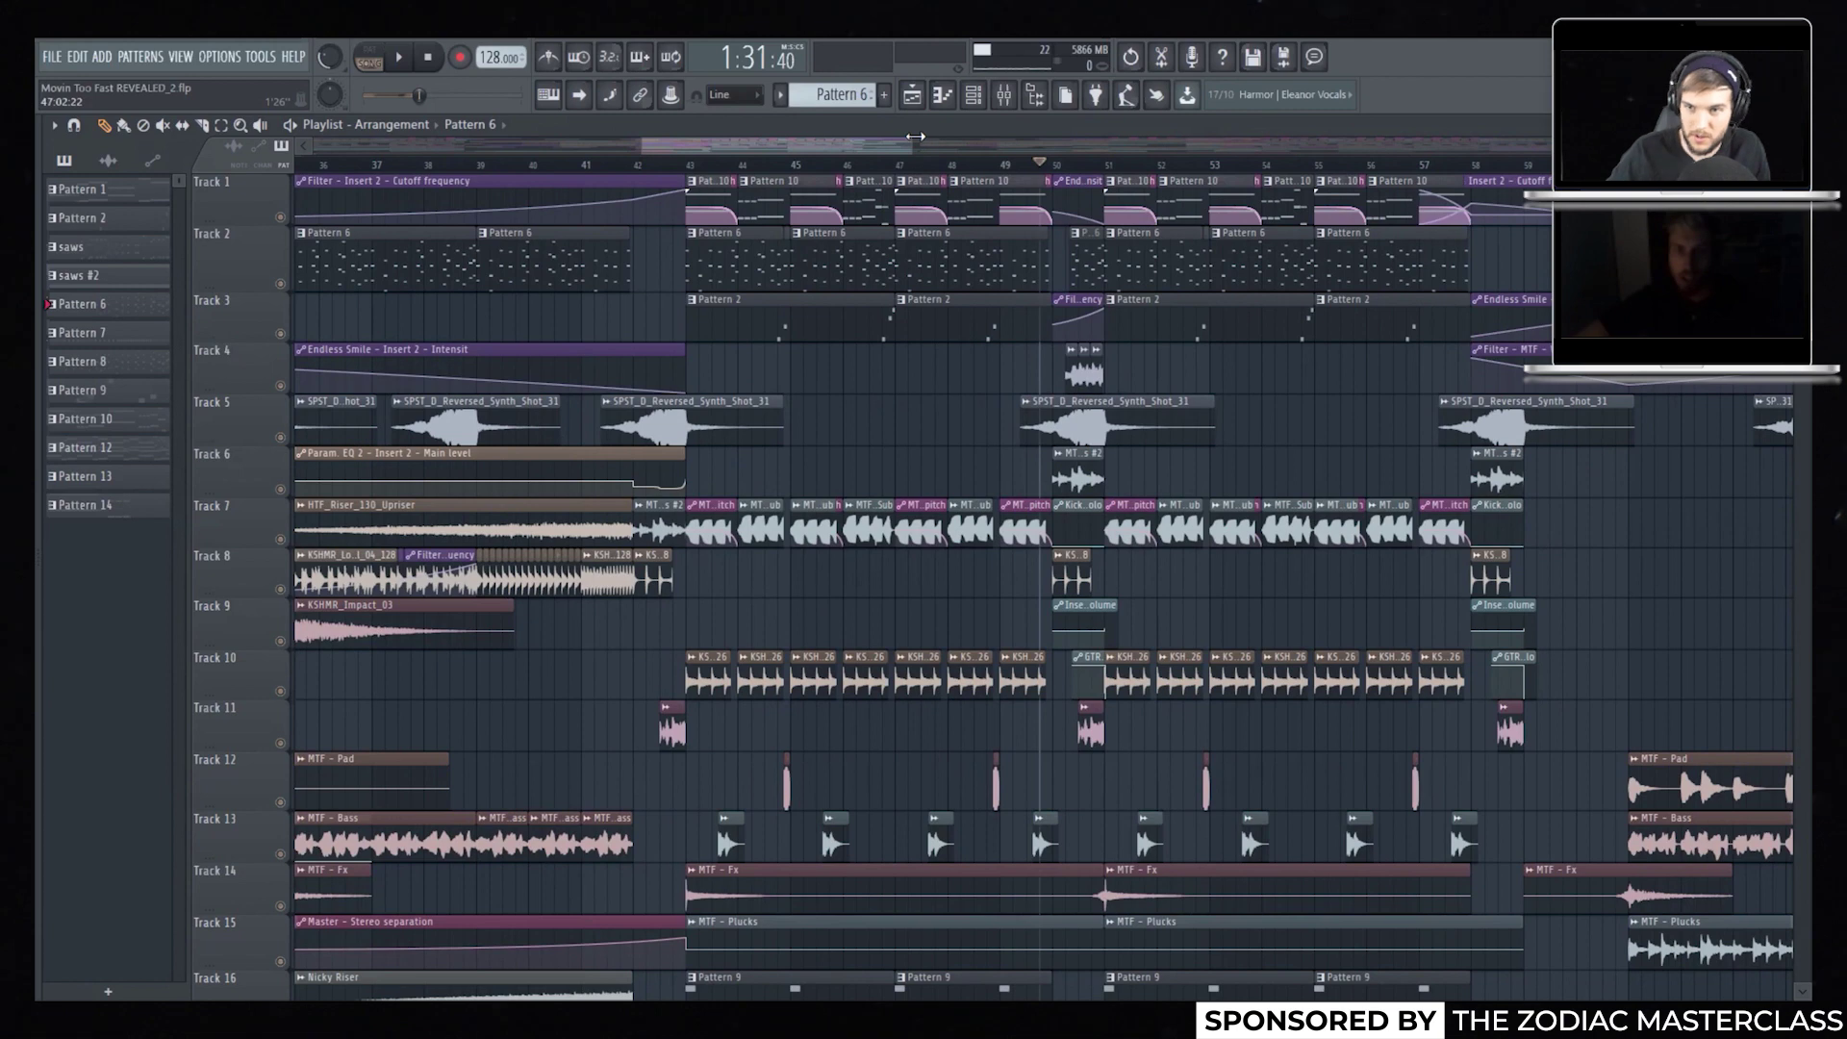
pyautogui.moveTo(911, 145); pyautogui.dragTo(897, 145)
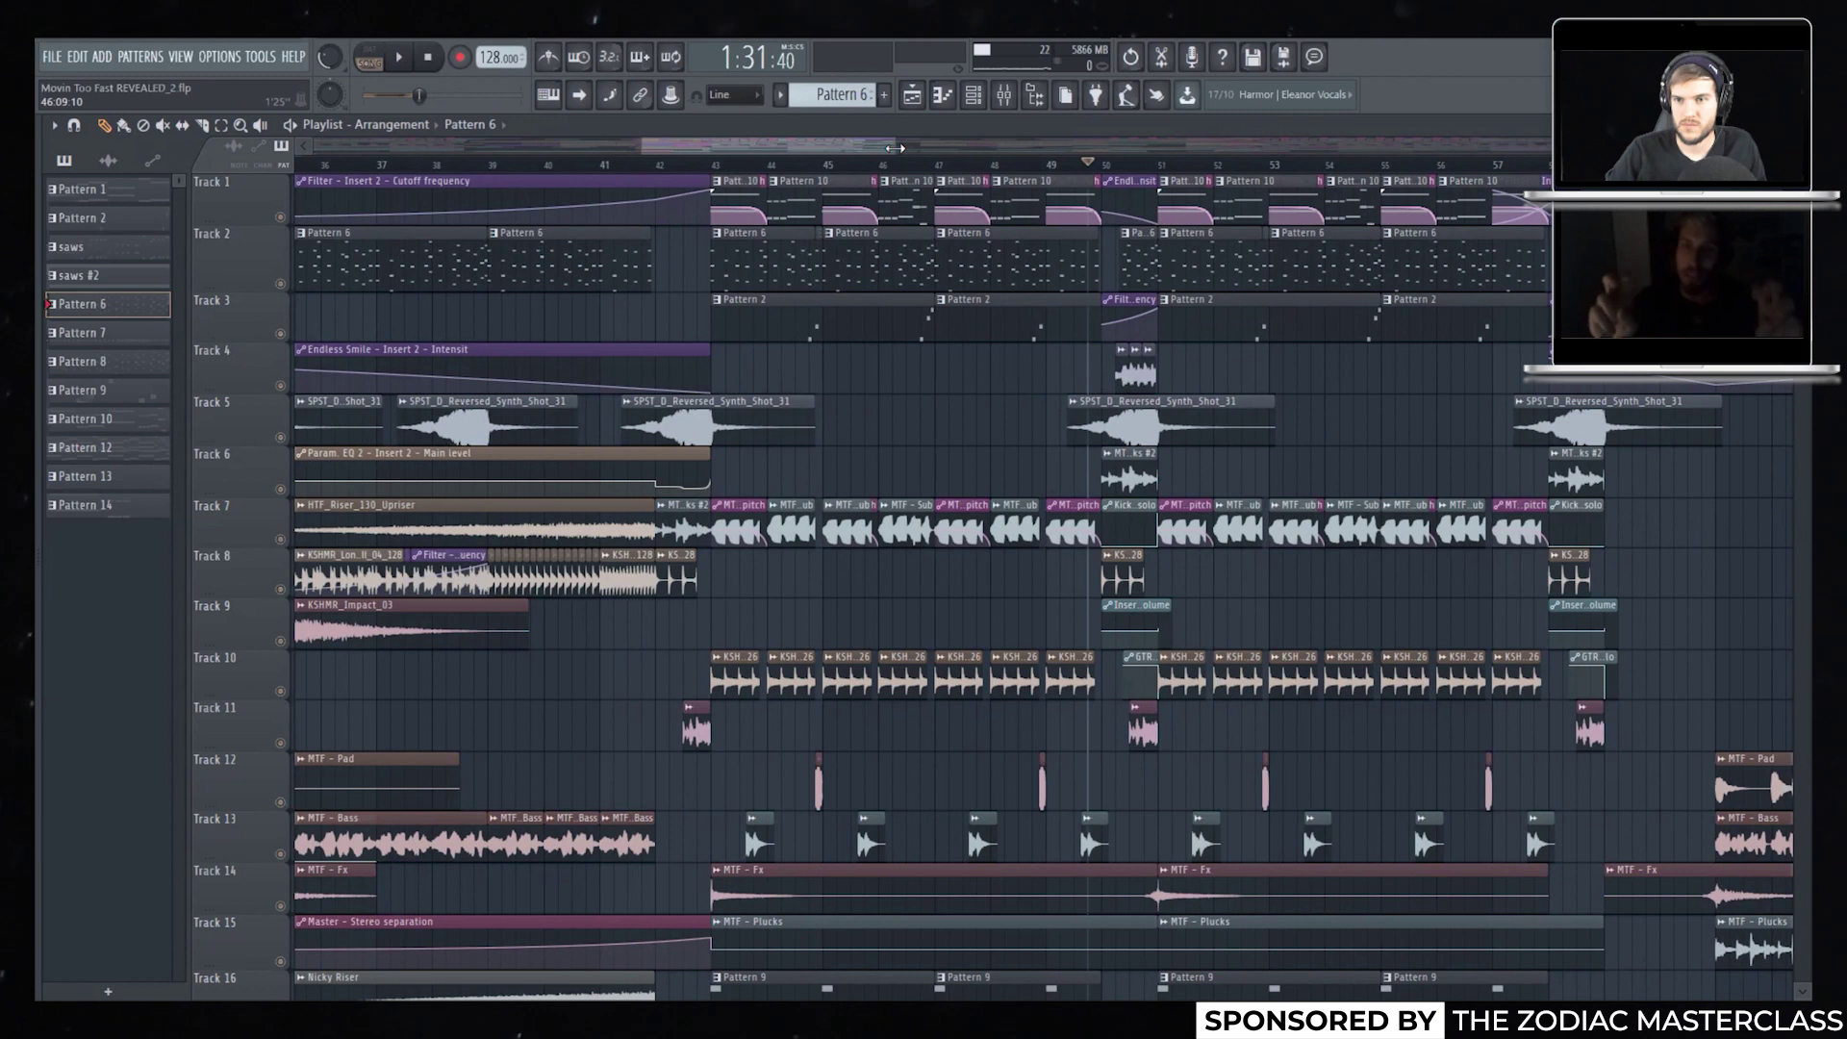
pyautogui.moveTo(895, 149); pyautogui.dragTo(878, 149)
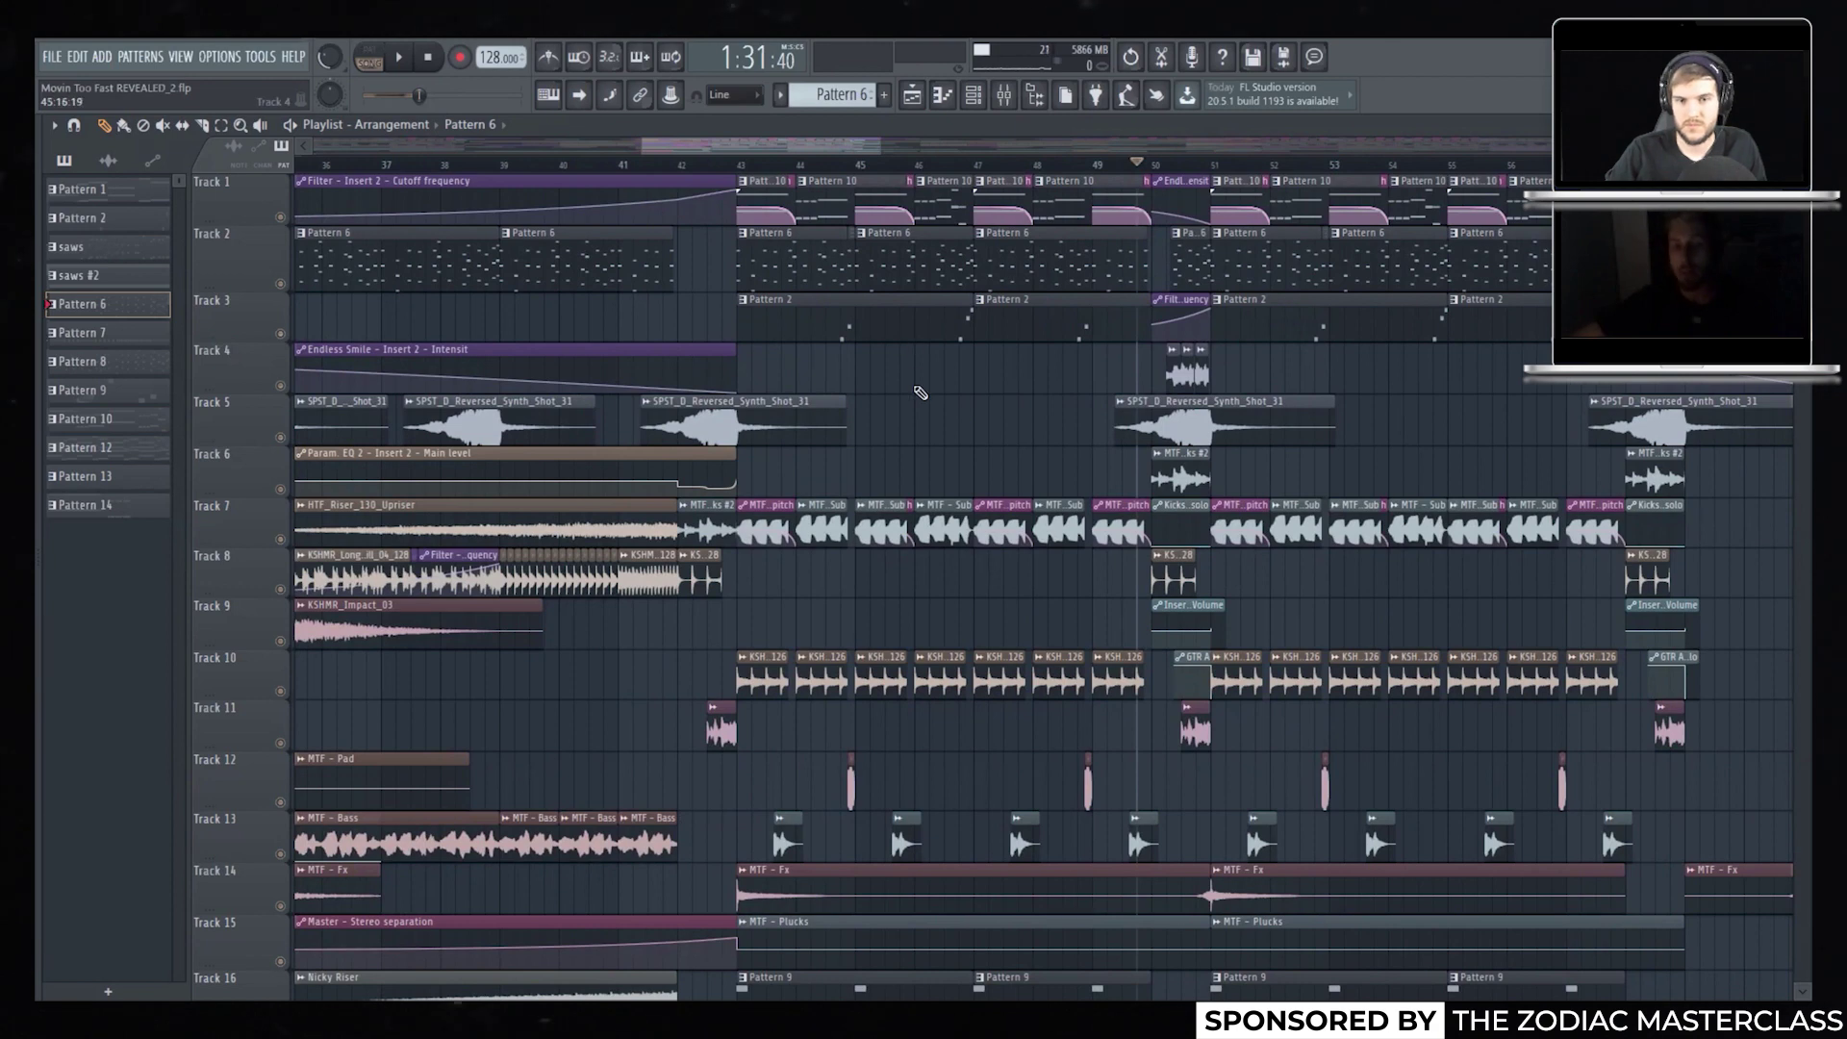
pyautogui.moveTo(880, 148); pyautogui.dragTo(977, 167)
pyautogui.click(977, 166)
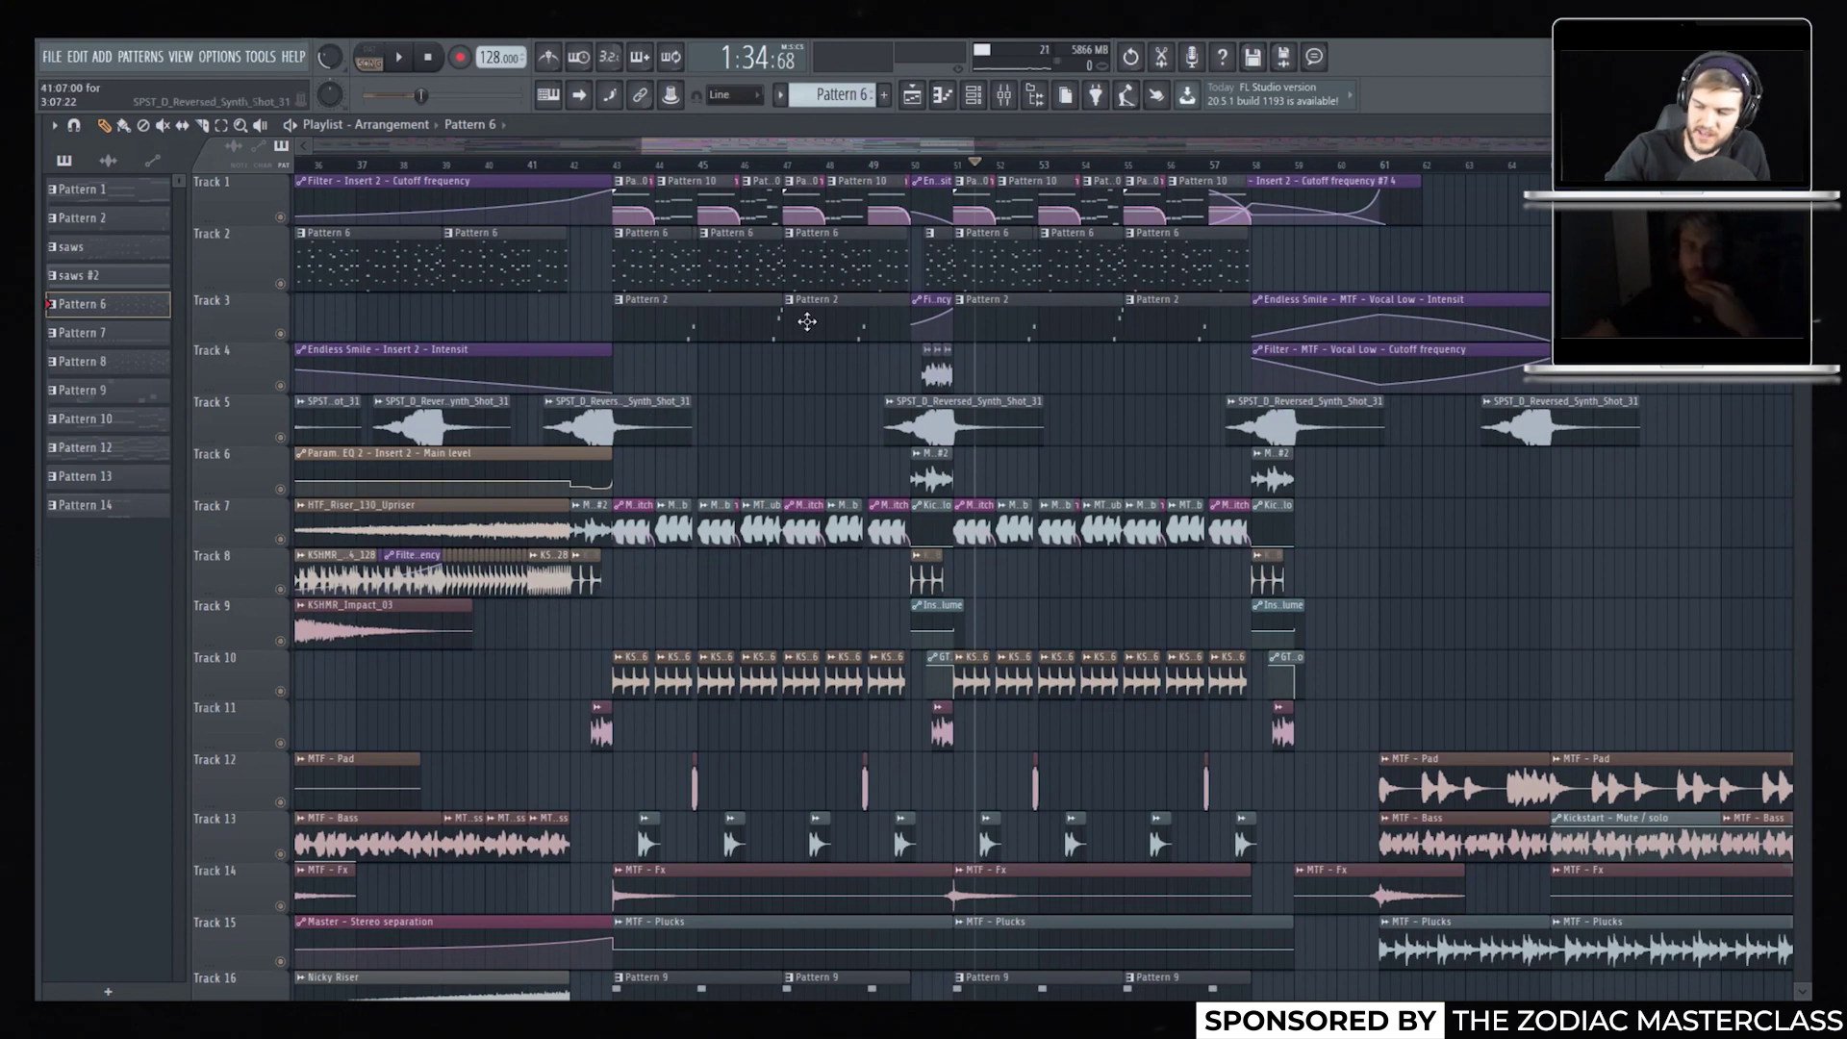
# Select the reversed synth shot before bar 43 on Track 5, then Pattern 6 on Track 2, and review both halves of the drop
pyautogui.click(596, 430)
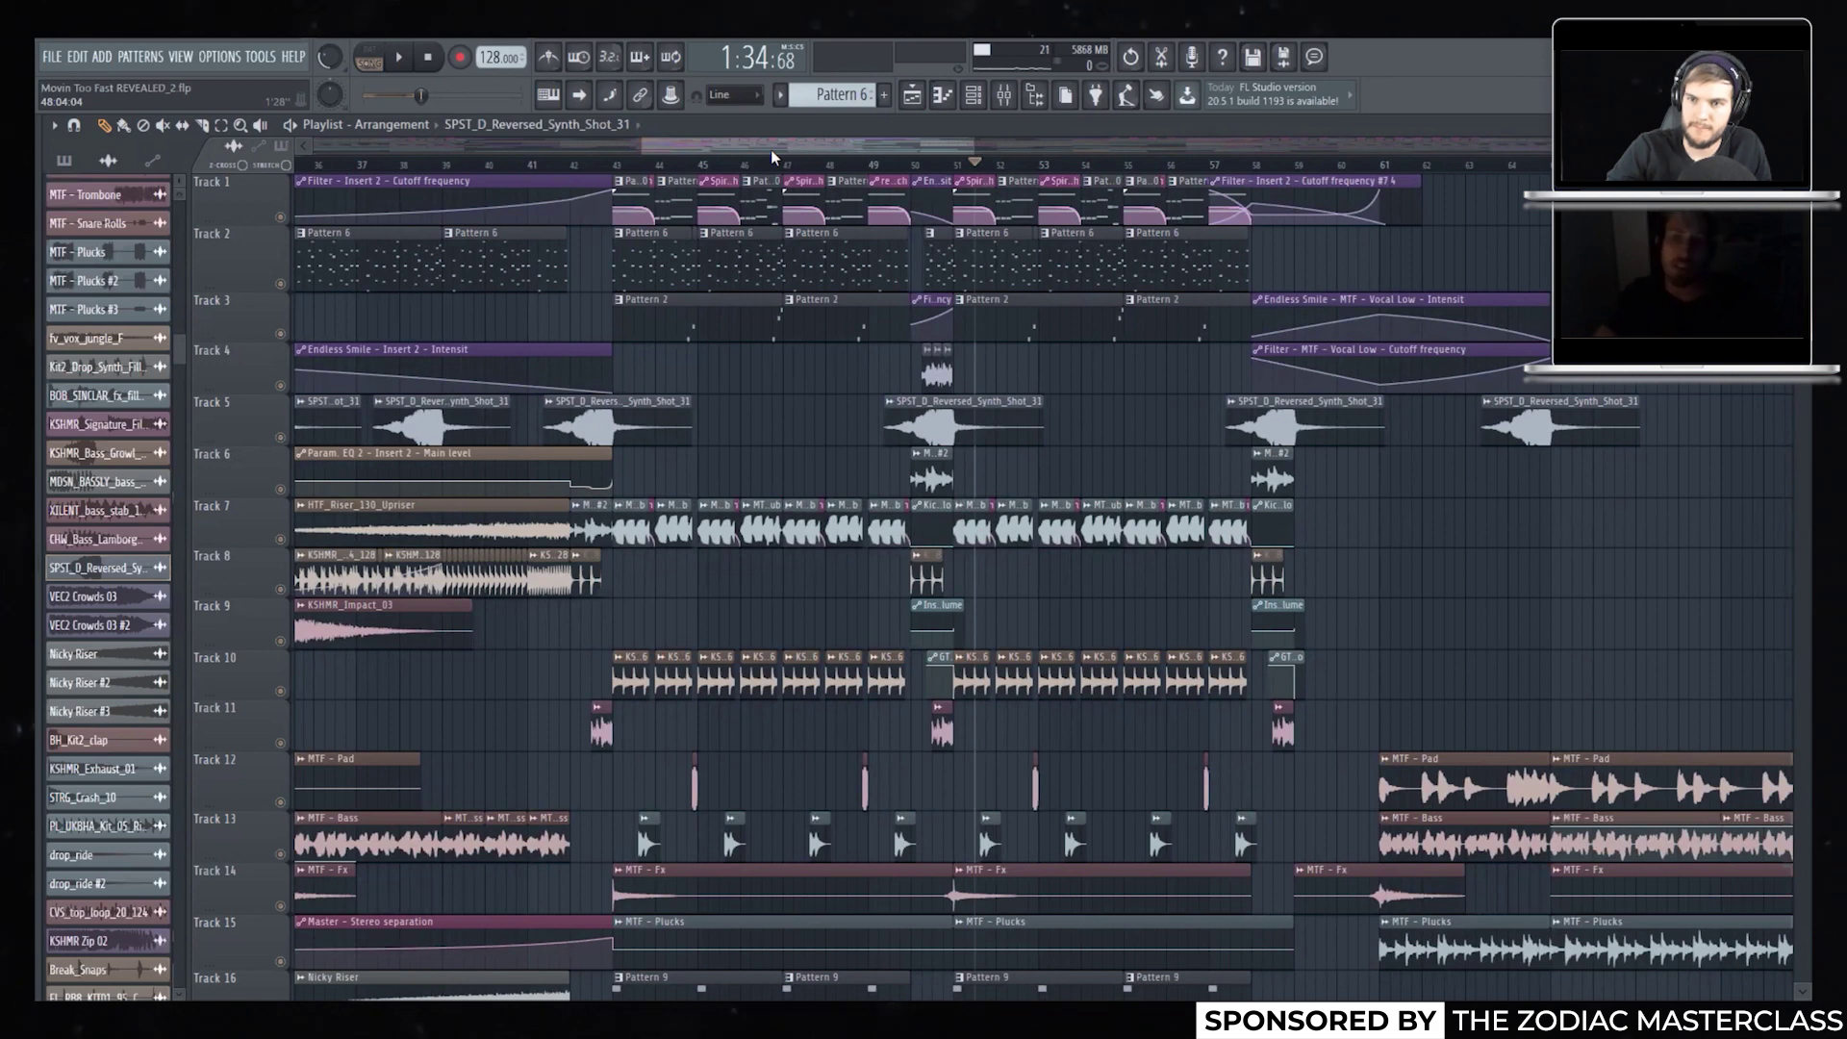
pyautogui.moveTo(972, 147); pyautogui.dragTo(954, 150)
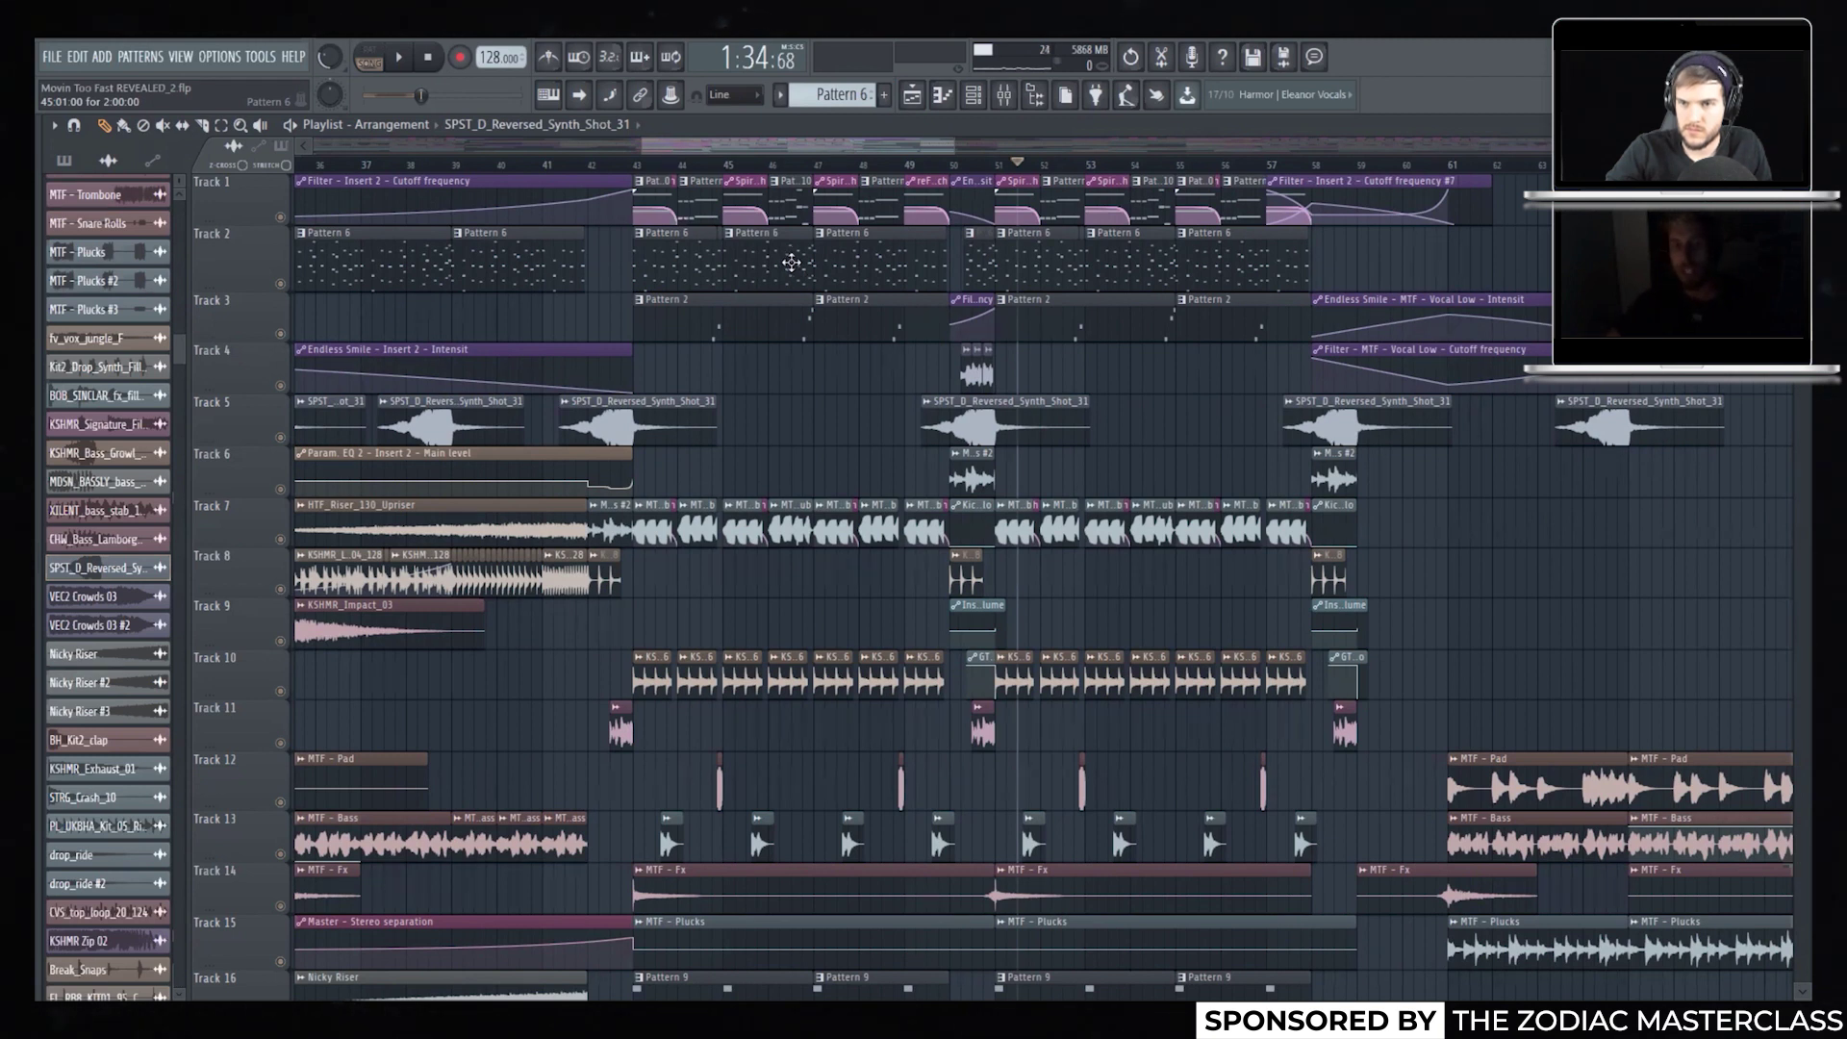
pyautogui.click(791, 264)
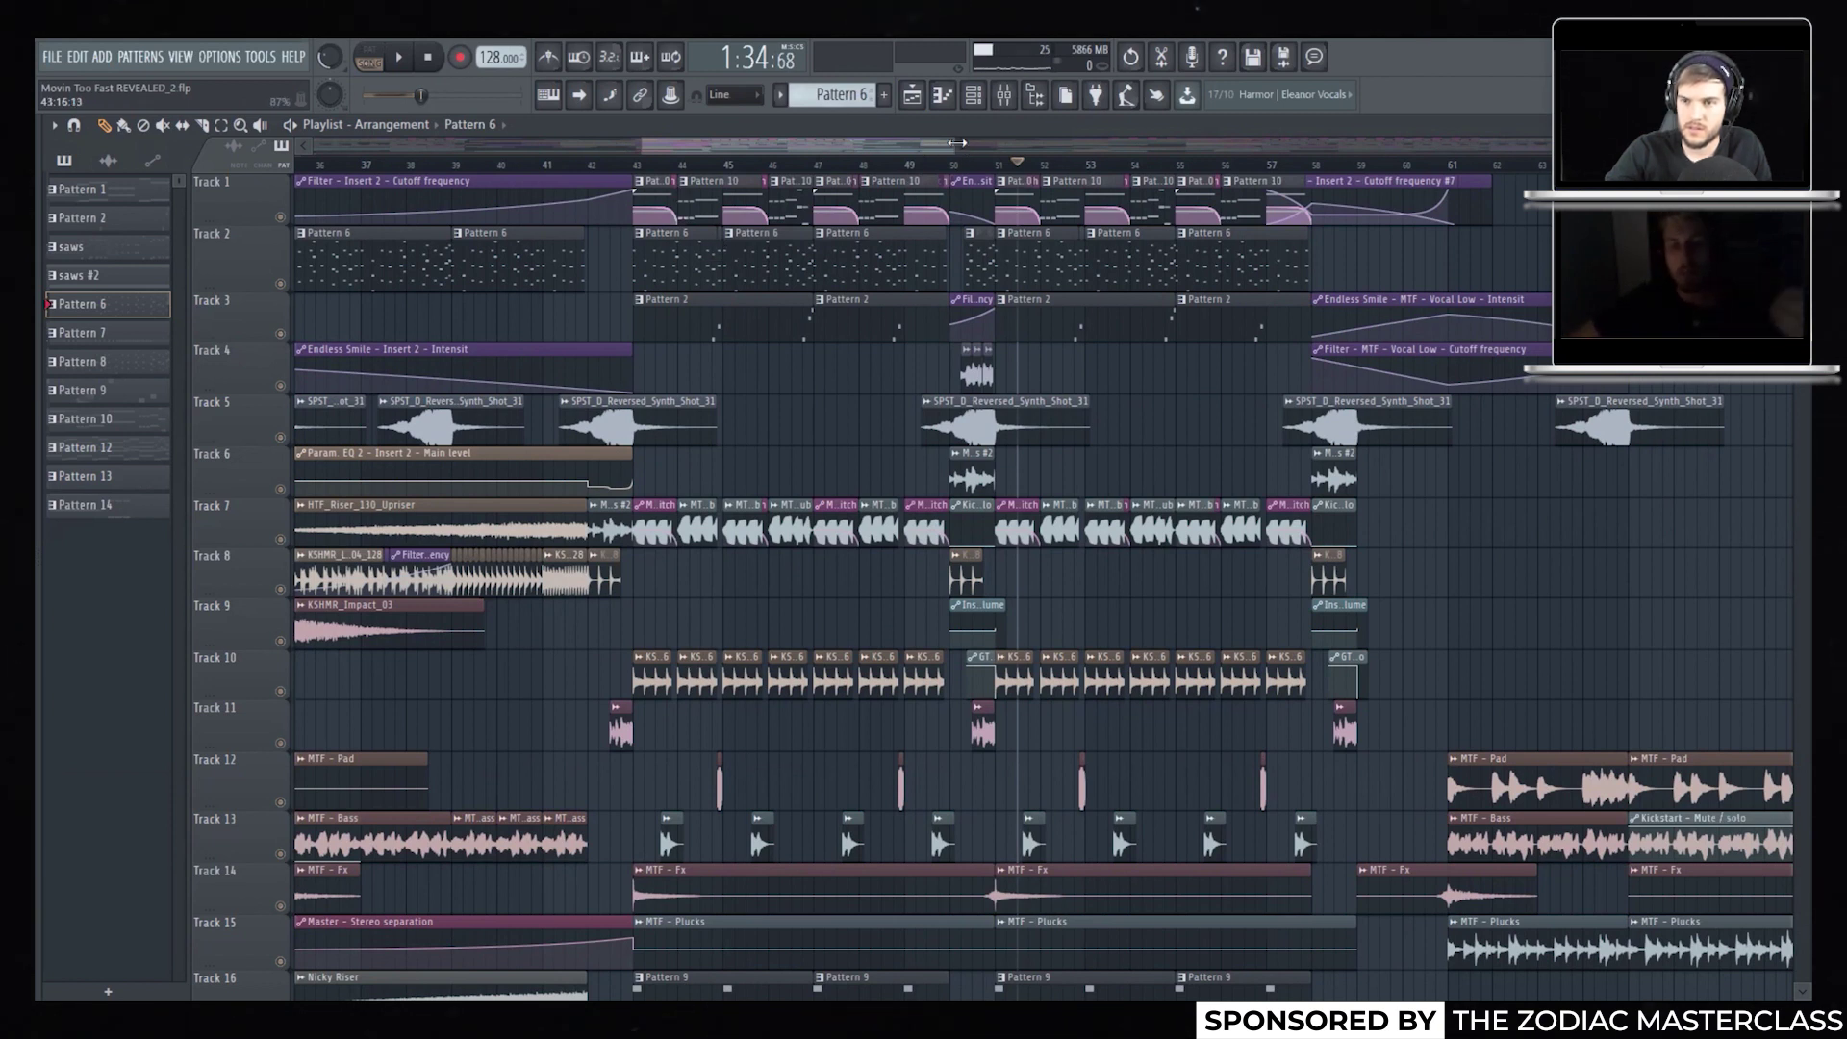
pyautogui.moveTo(950, 140); pyautogui.dragTo(948, 139)
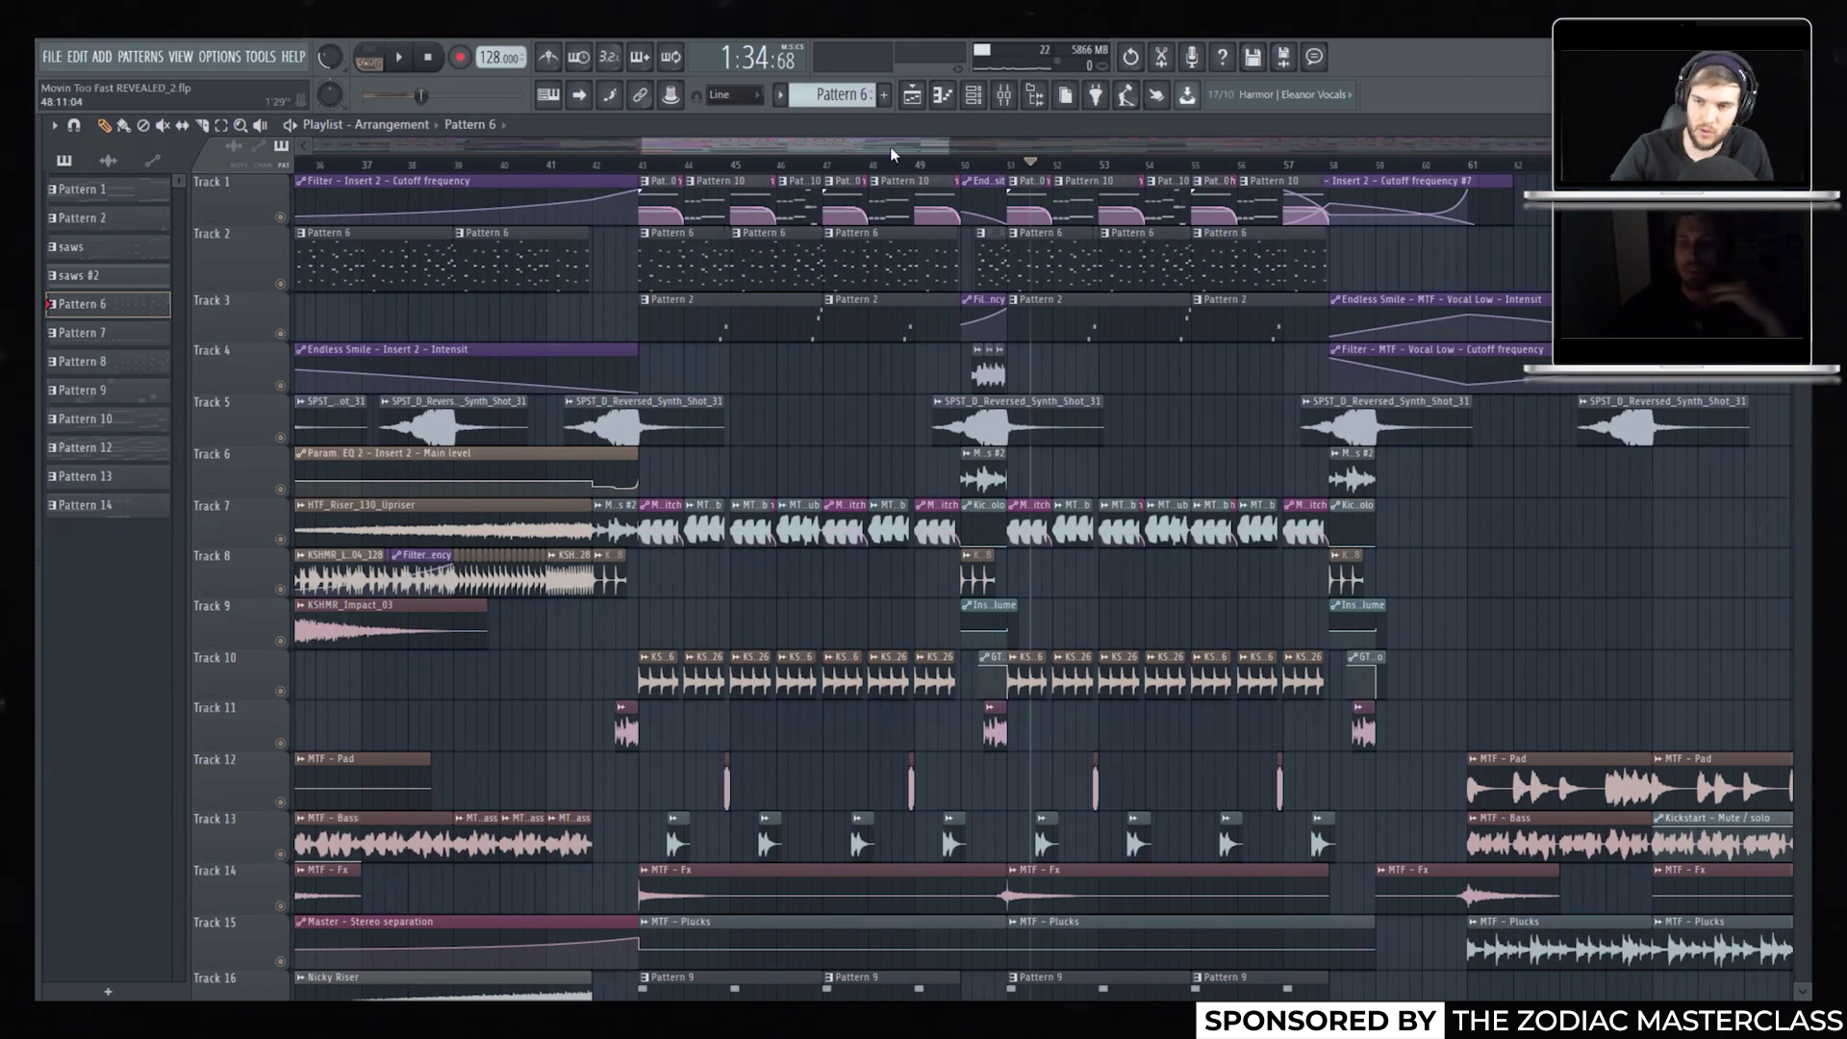
pyautogui.hscroll(2, 891, 146)
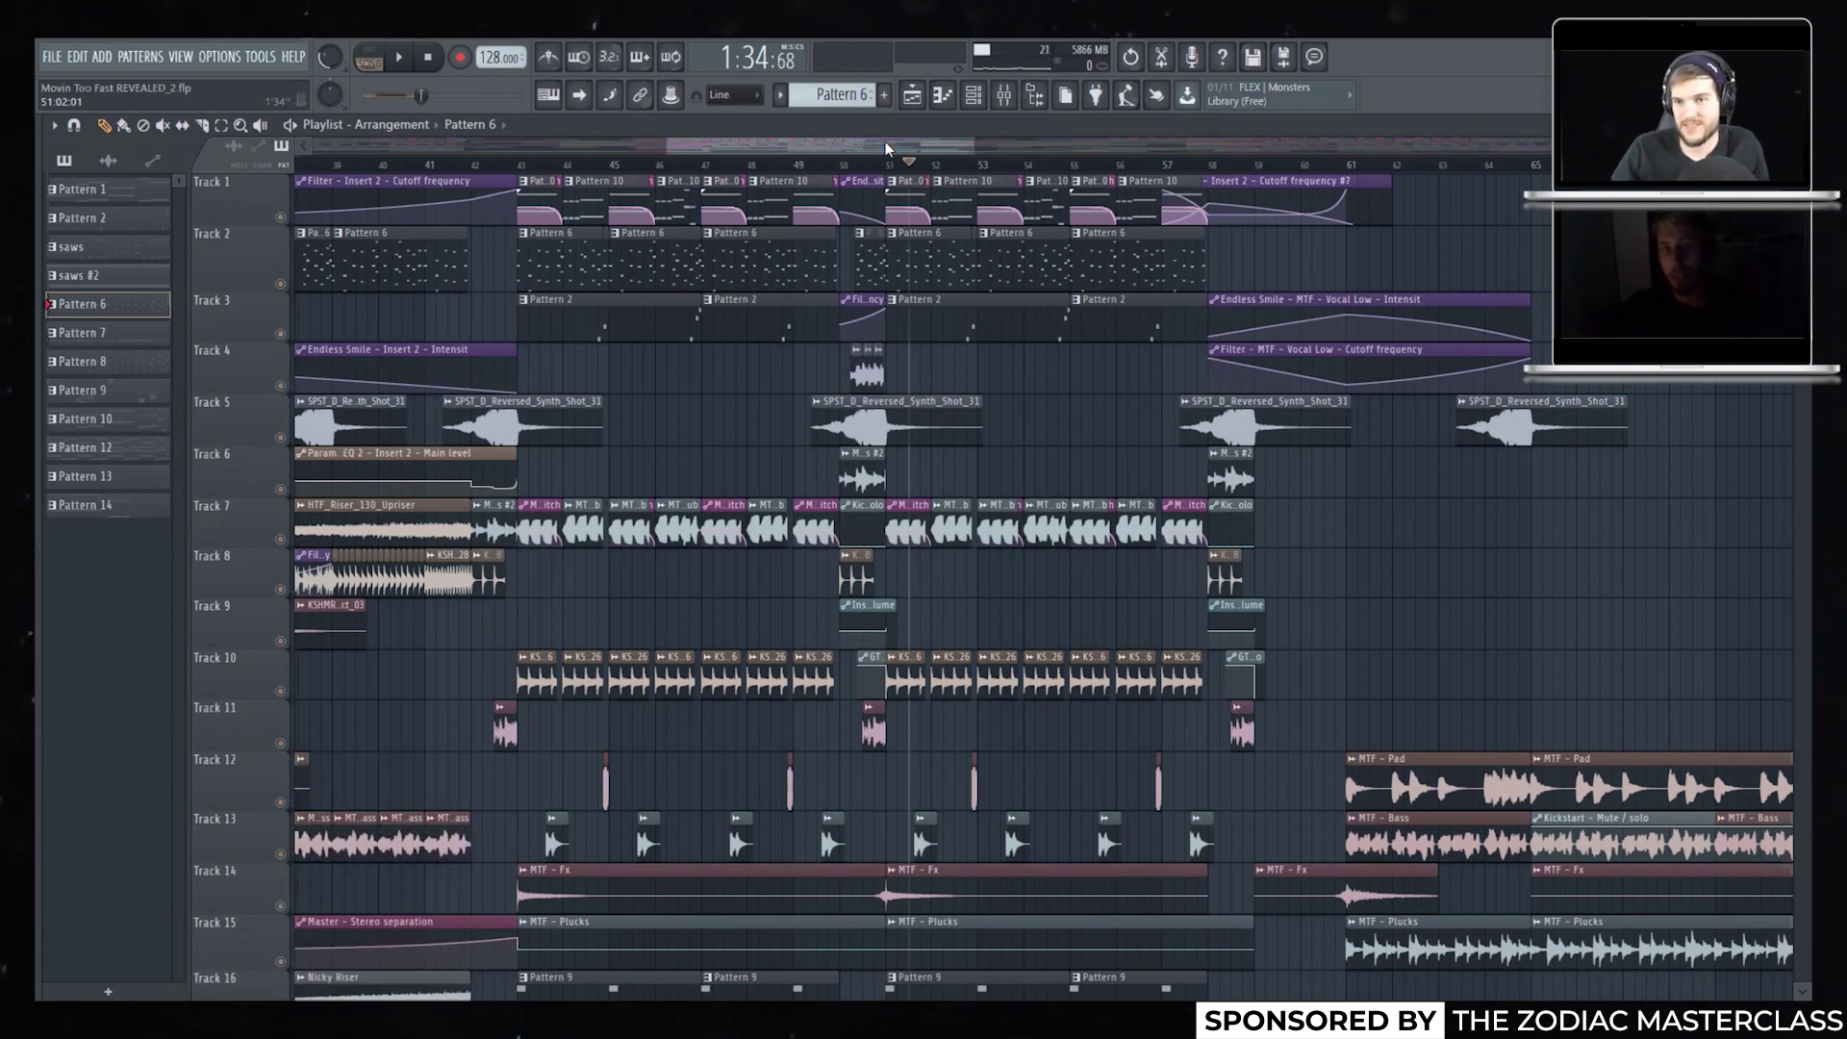
pyautogui.moveTo(973, 154); pyautogui.dragTo(953, 154)
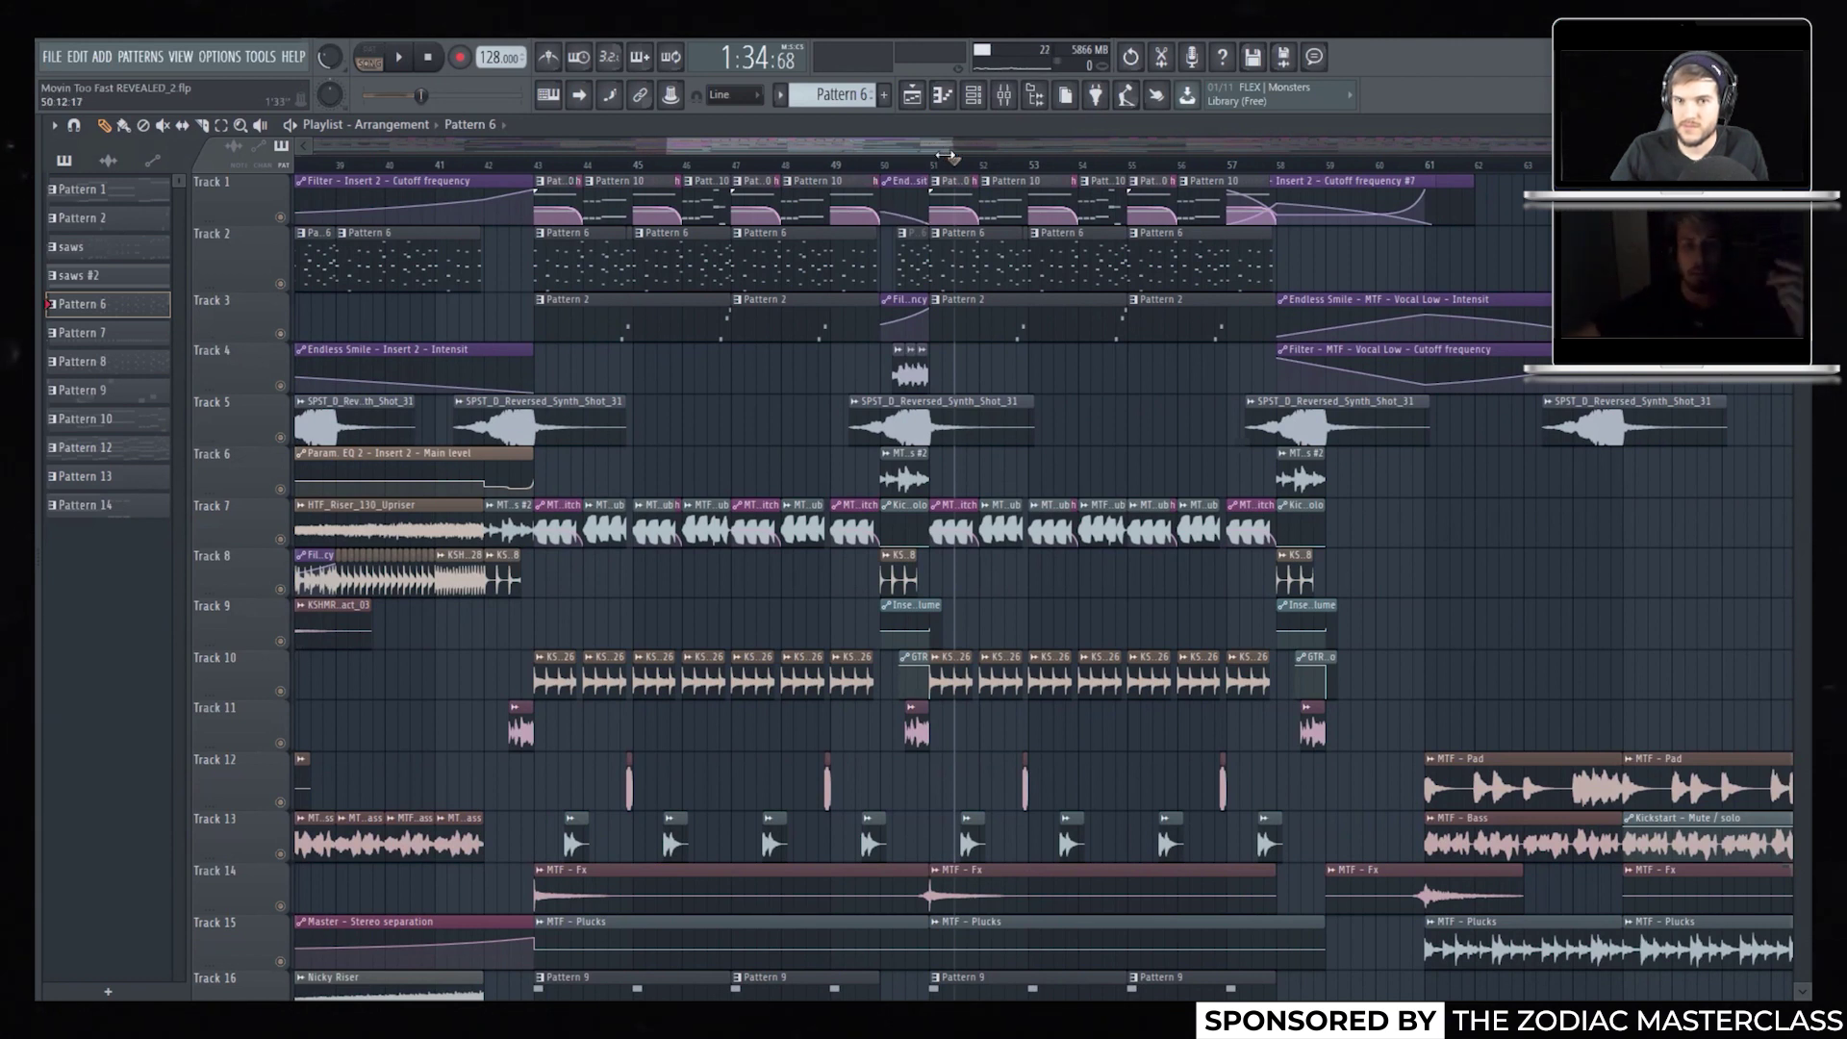
# Open Pattern 6 in the piano roll and the reFX Nexus #2 instrument to review its notes and preset
pyautogui.moveTo(952, 152); pyautogui.dragTo(945, 154)
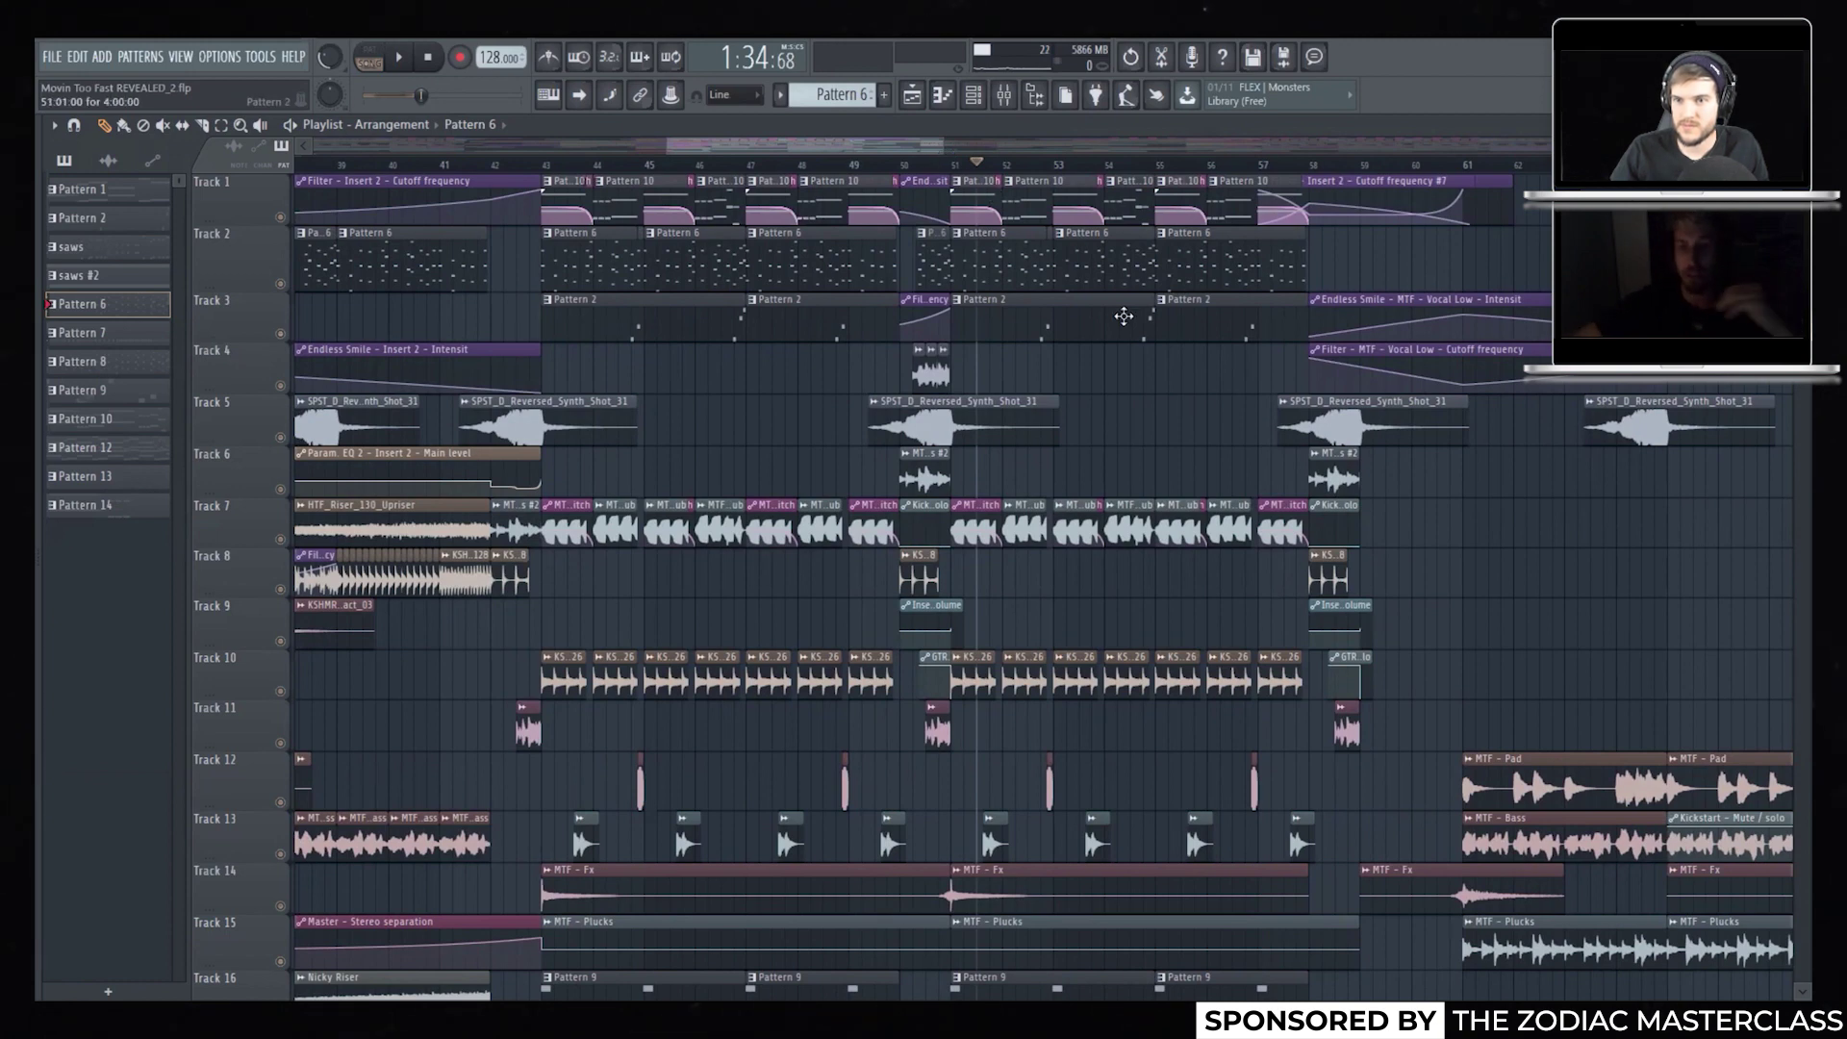
pyautogui.moveTo(943, 146)
pyautogui.mouseDown()
pyautogui.moveTo(911, 146)
pyautogui.moveTo(969, 146)
pyautogui.mouseUp()
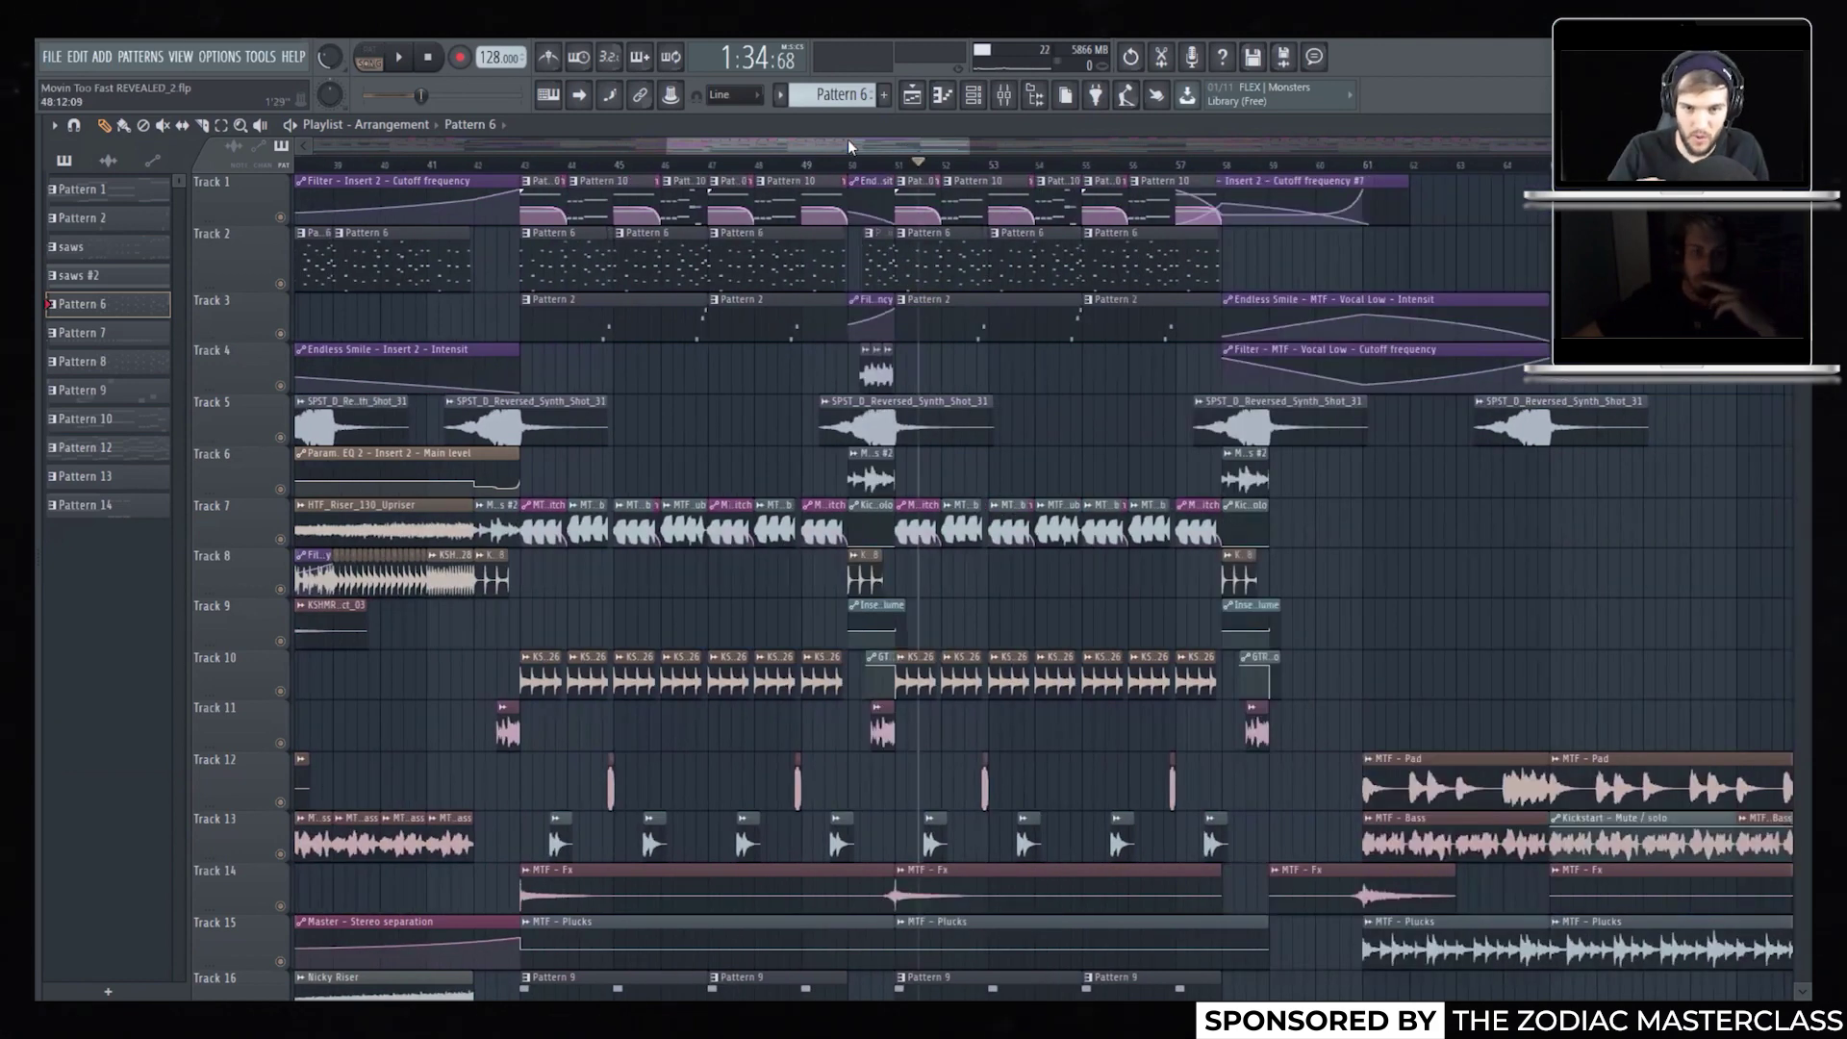
pyautogui.hscroll(2, 843, 145)
pyautogui.hscroll(-1, 830, 141)
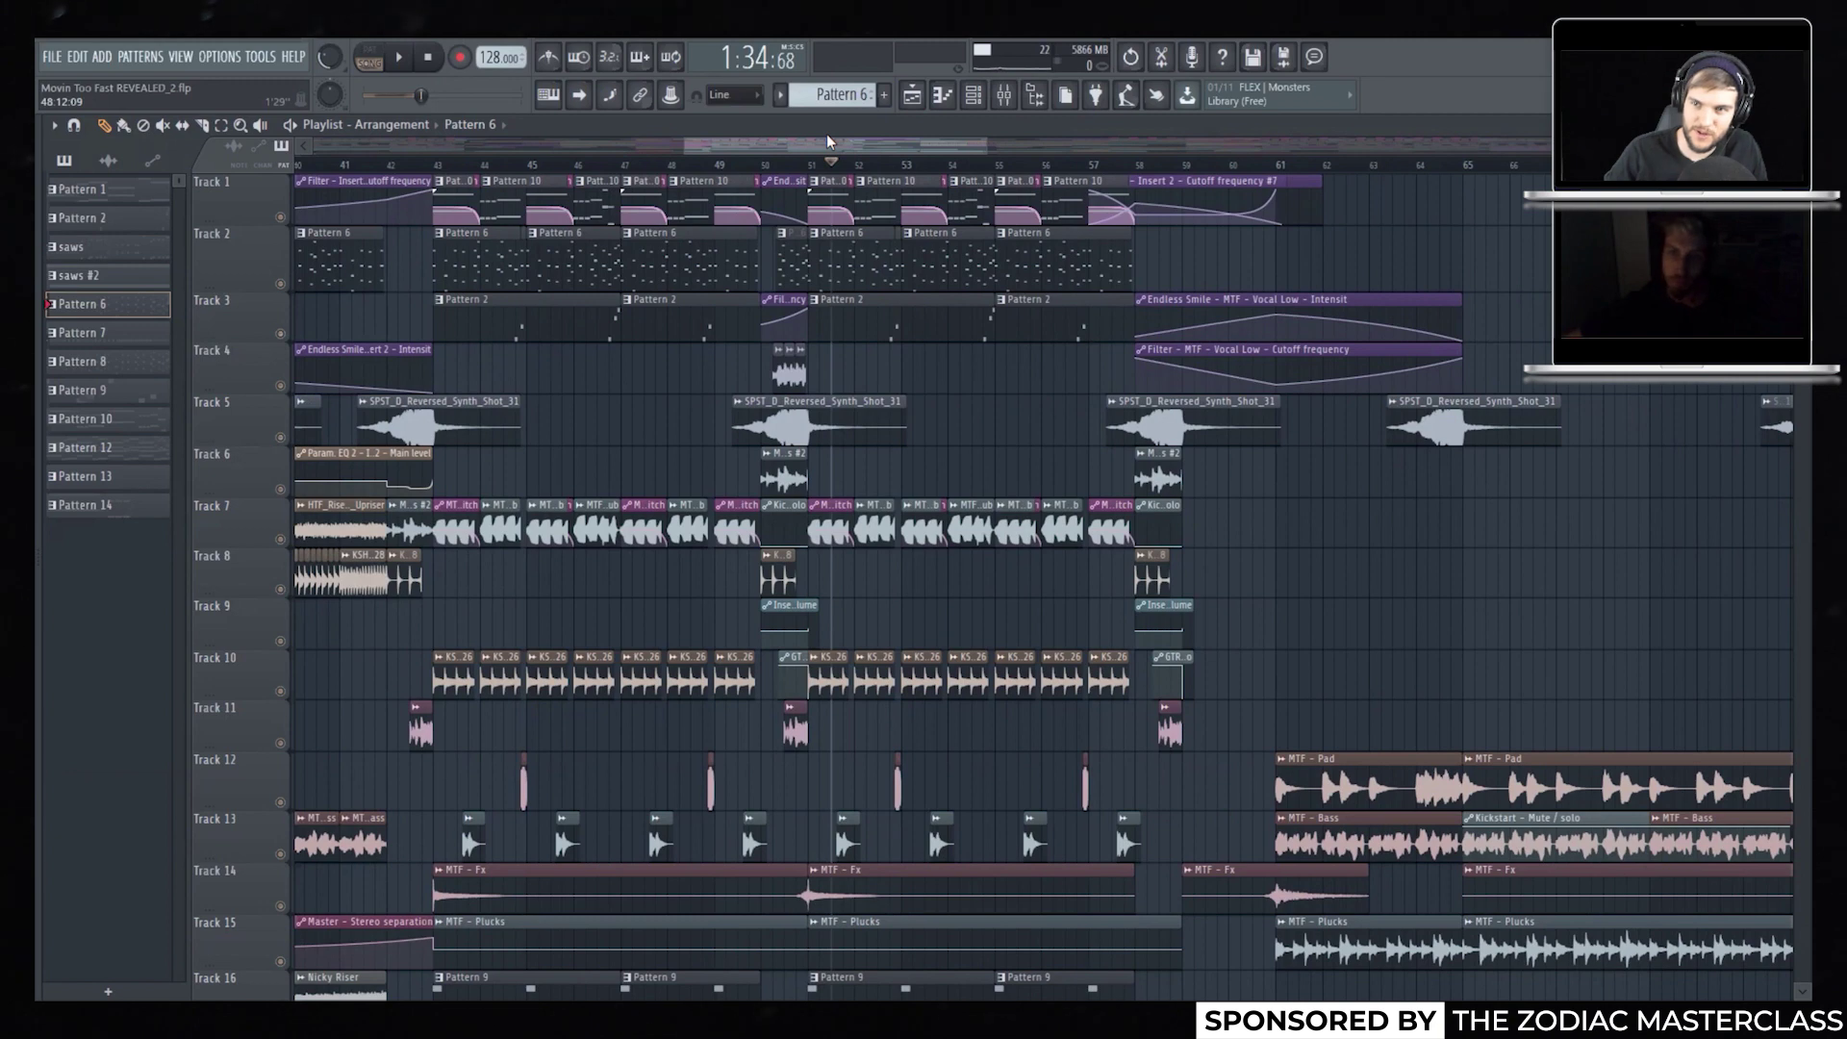
pyautogui.click(975, 99)
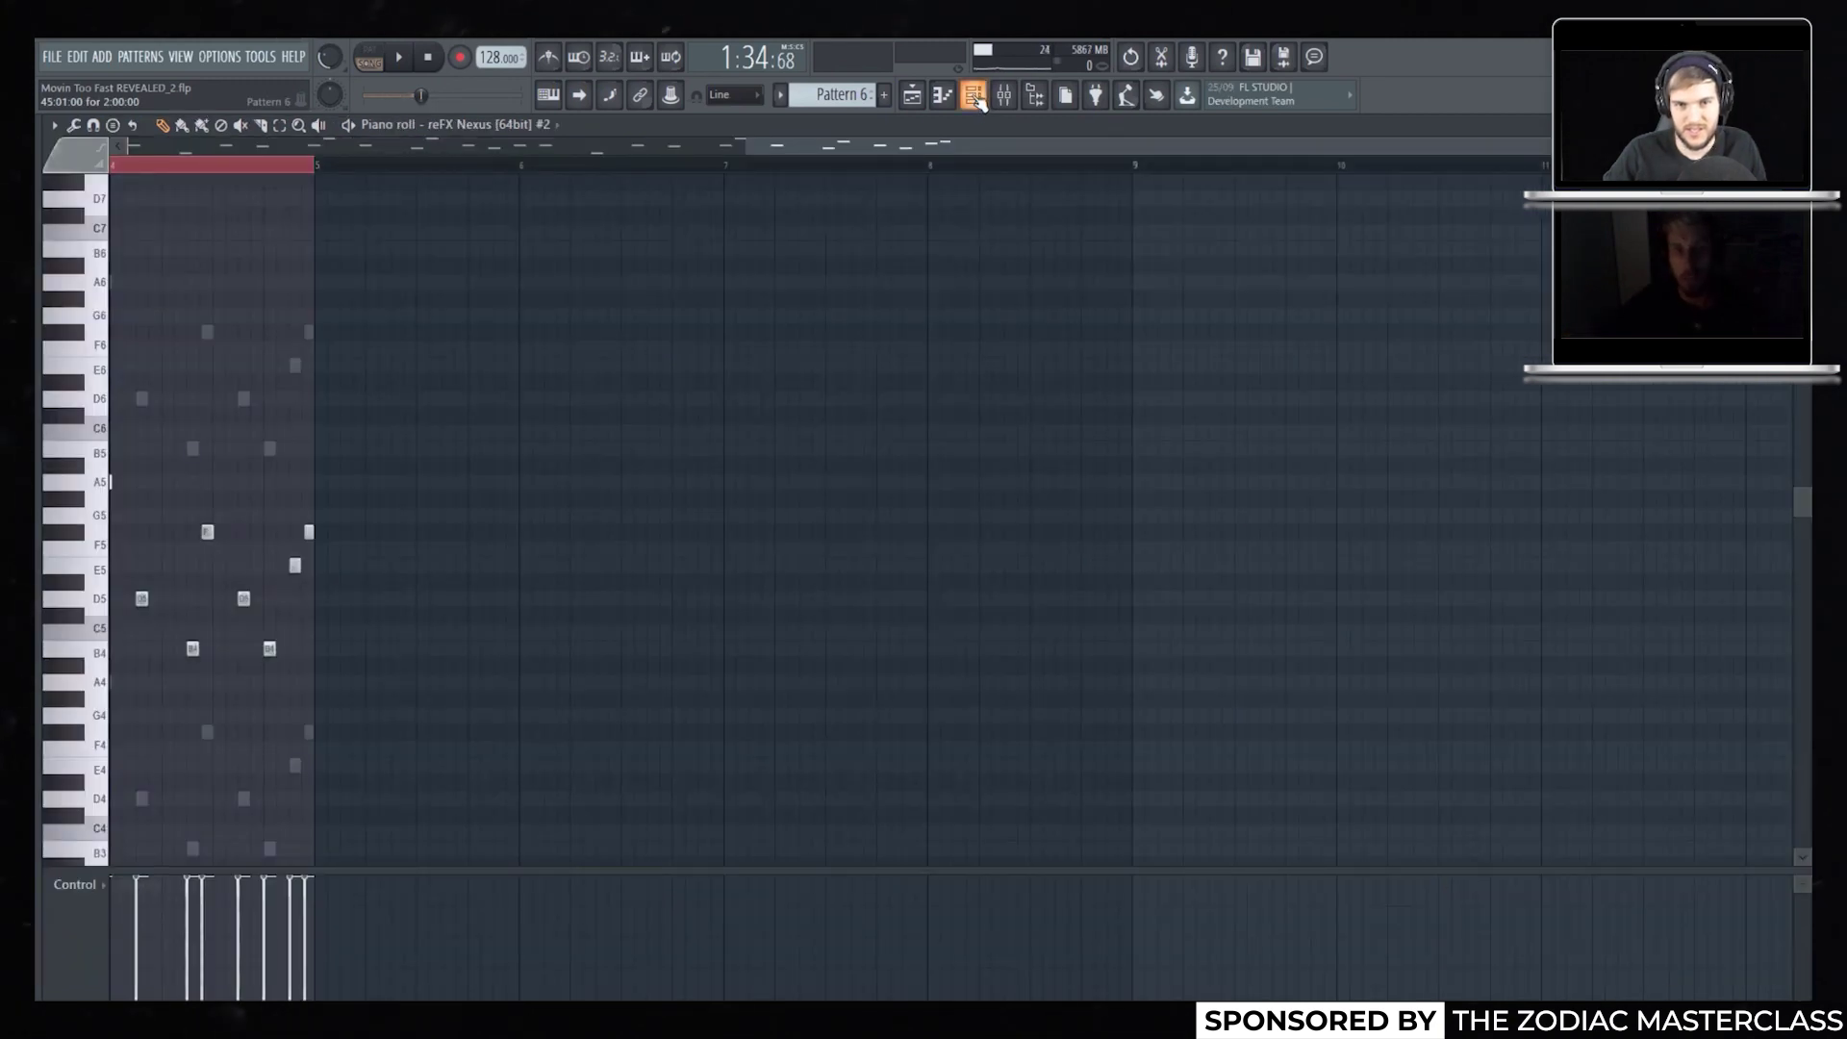
pyautogui.press('F6')
pyautogui.click(219, 302)
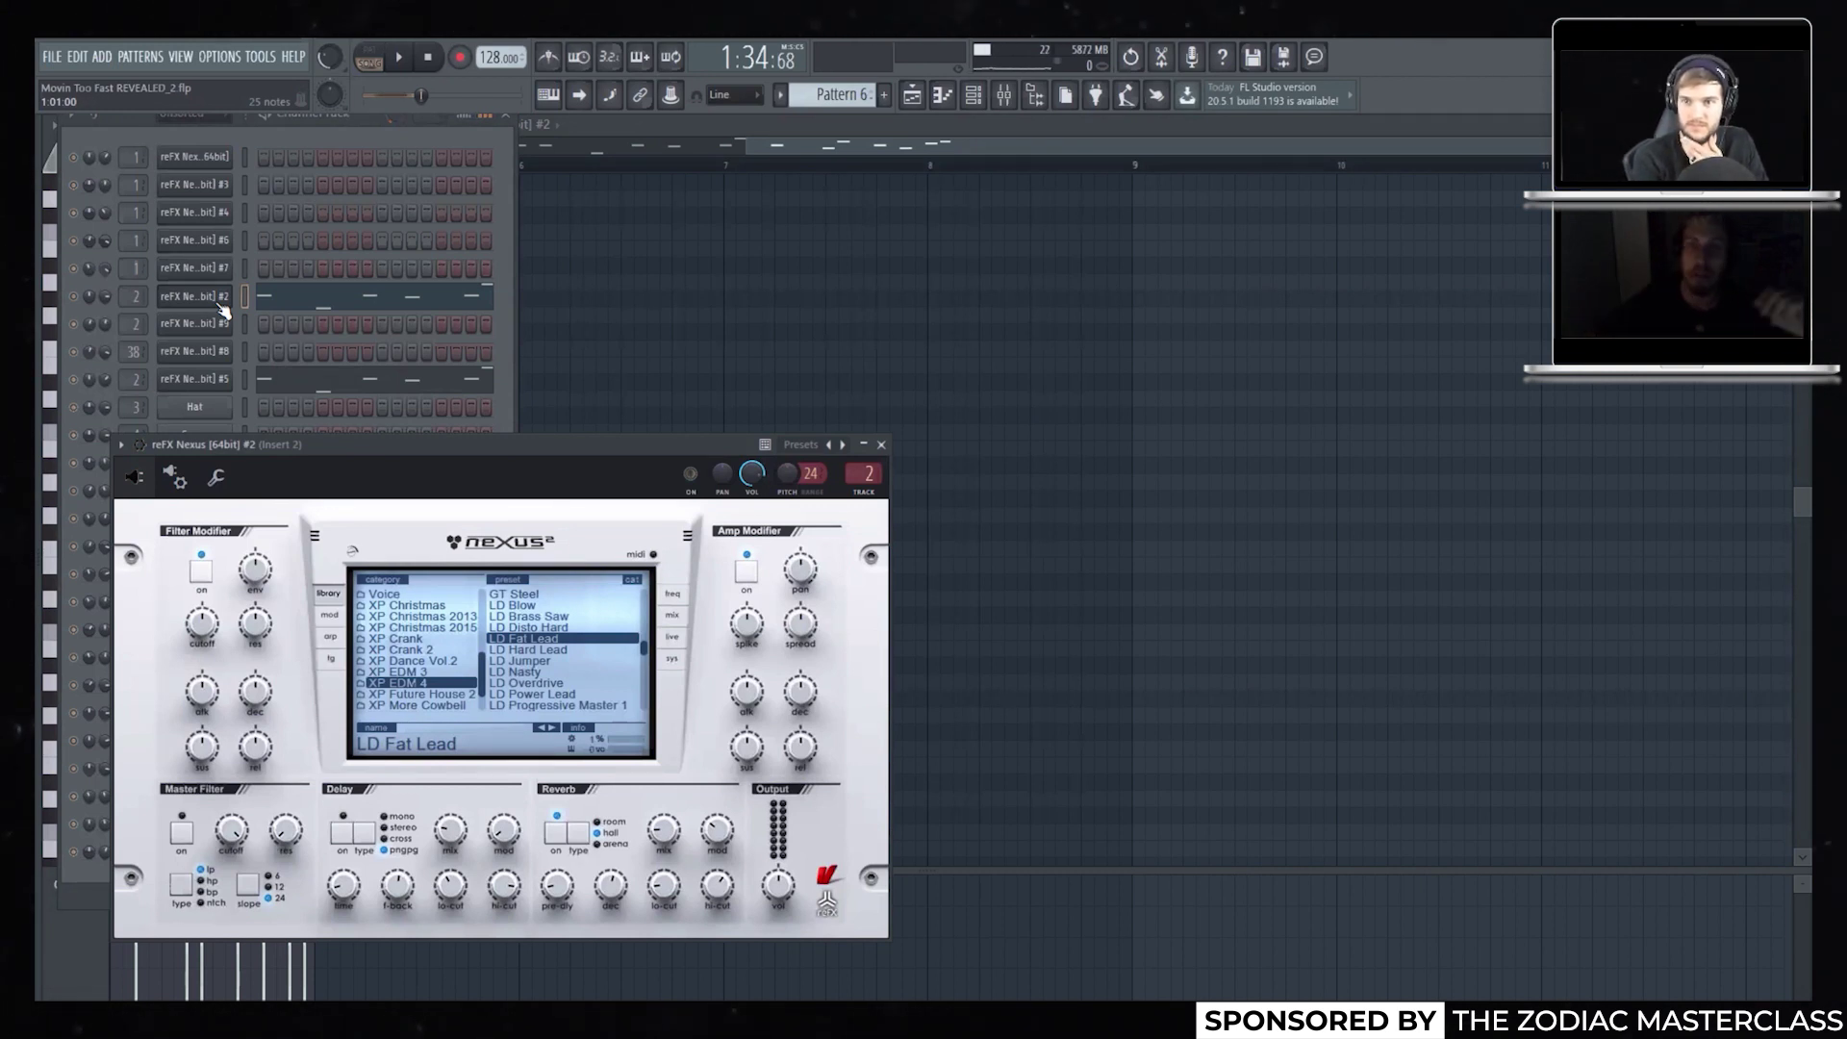
# Inspect the Kickstart sidechain curves on mixer insert 2 and on the reFX Nexus insert 21
pyautogui.click(1006, 95)
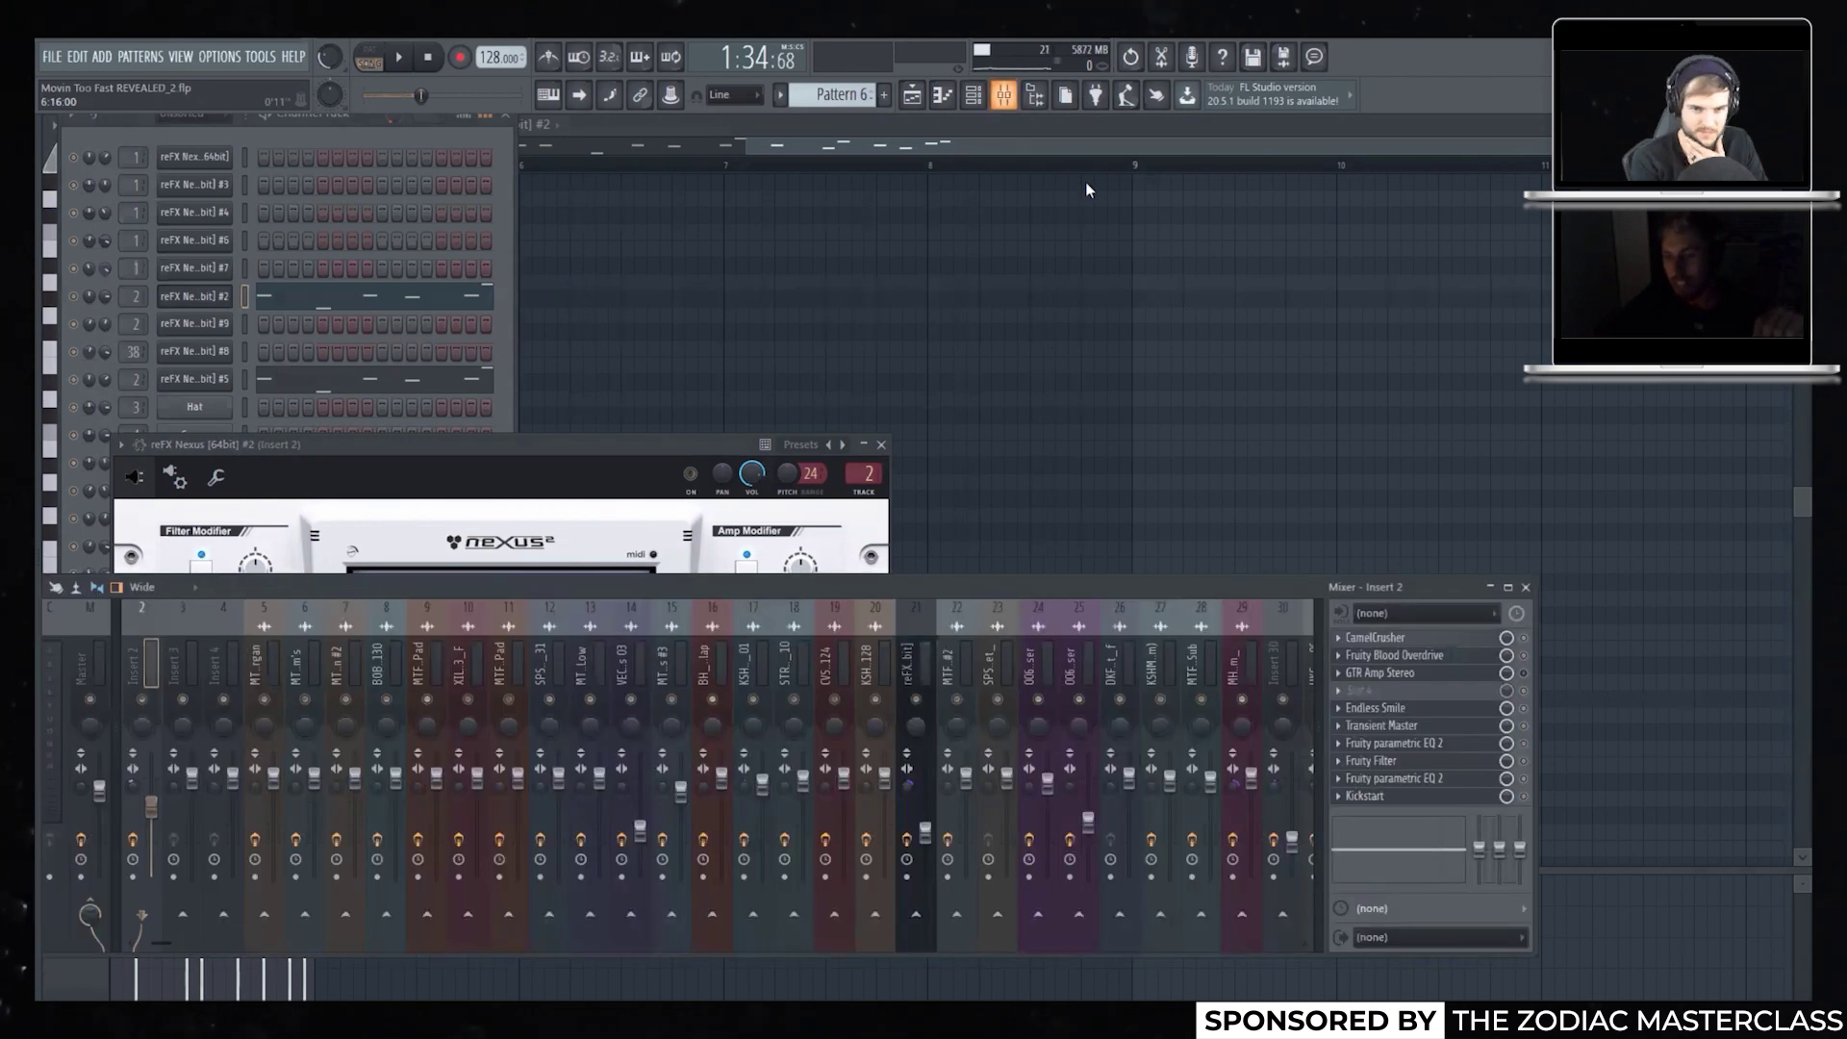
pyautogui.click(1489, 795)
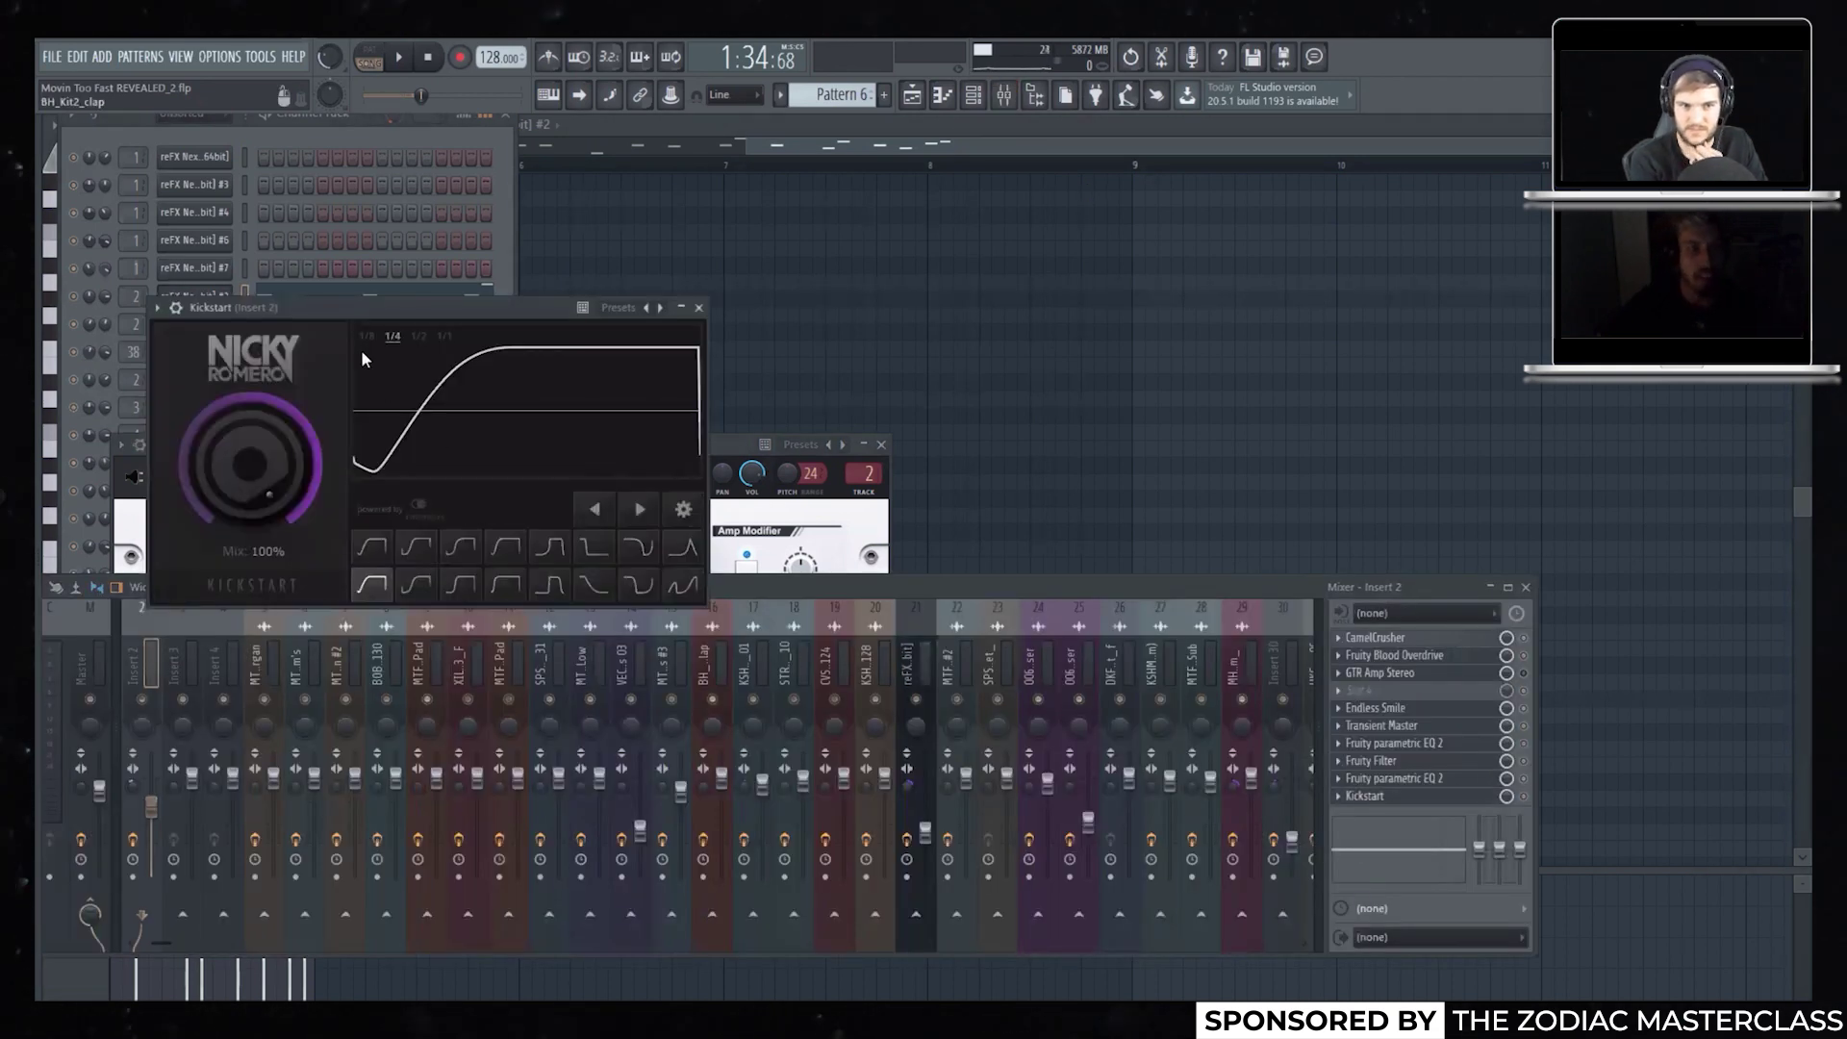
pyautogui.moveTo(558, 286); pyautogui.dragTo(625, 286)
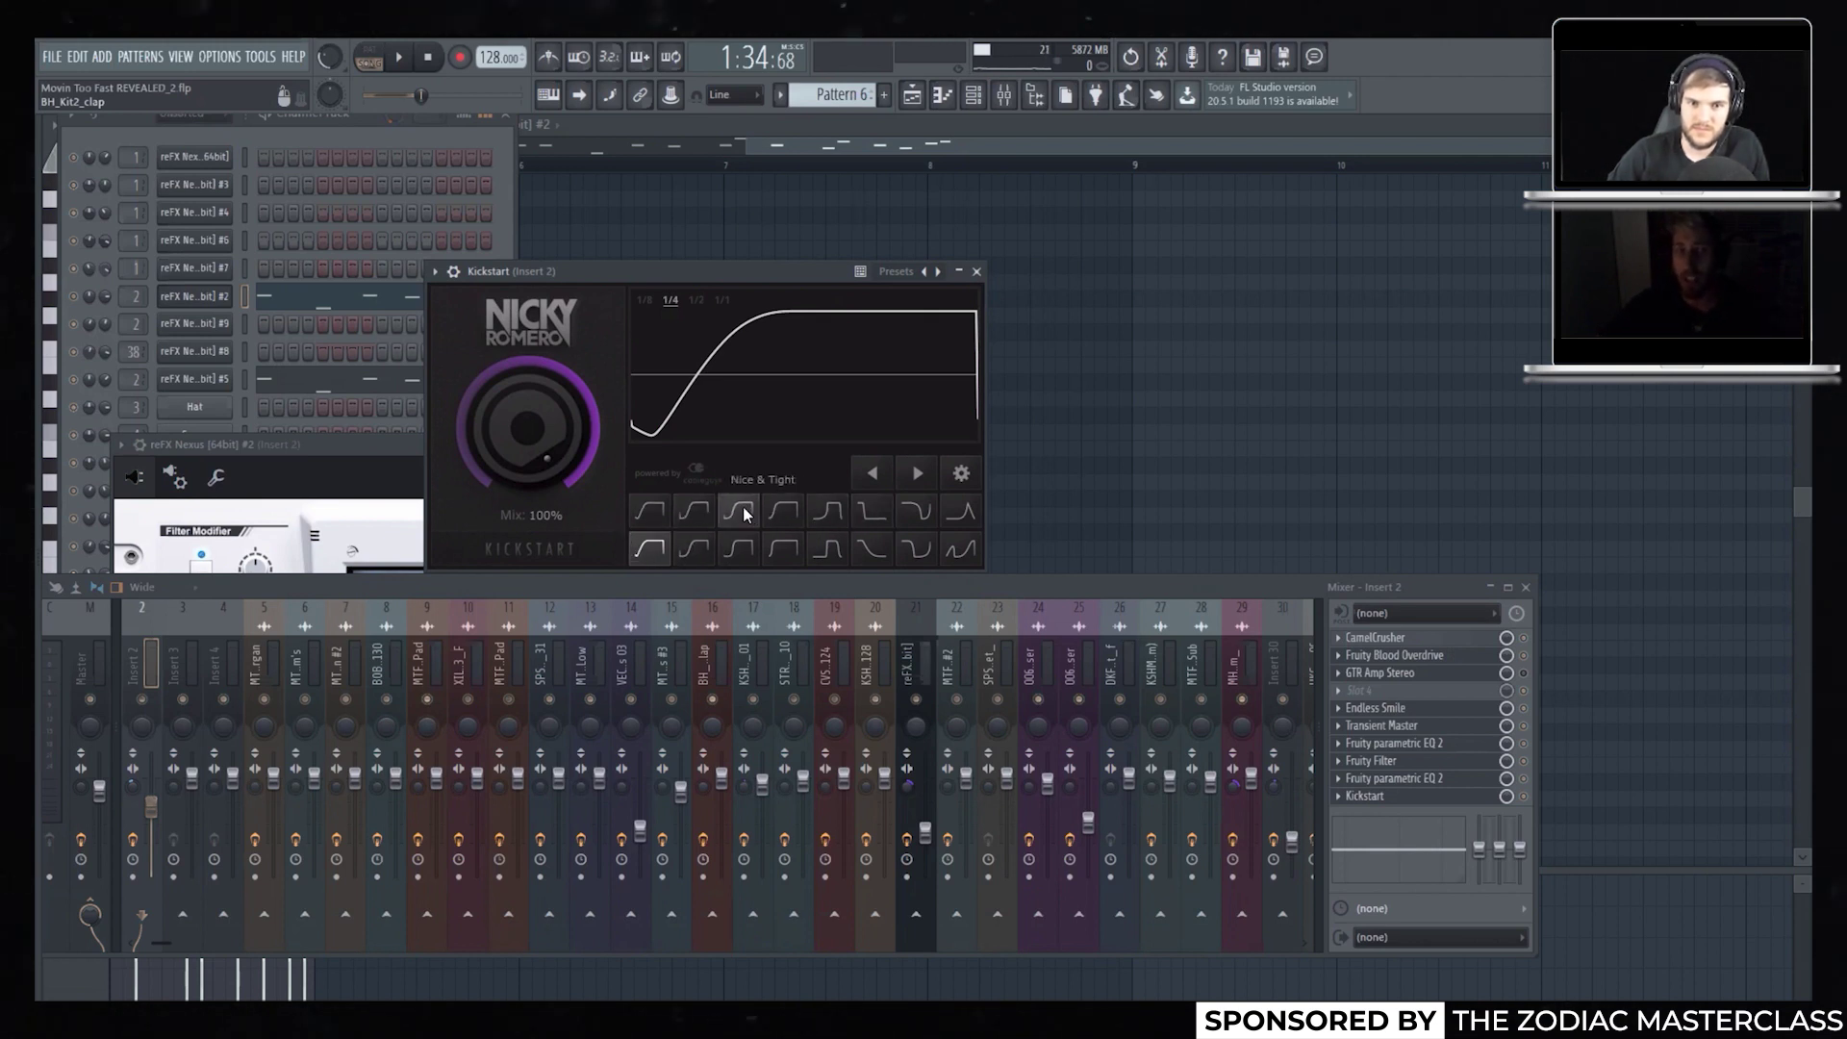
pyautogui.click(654, 556)
pyautogui.click(649, 548)
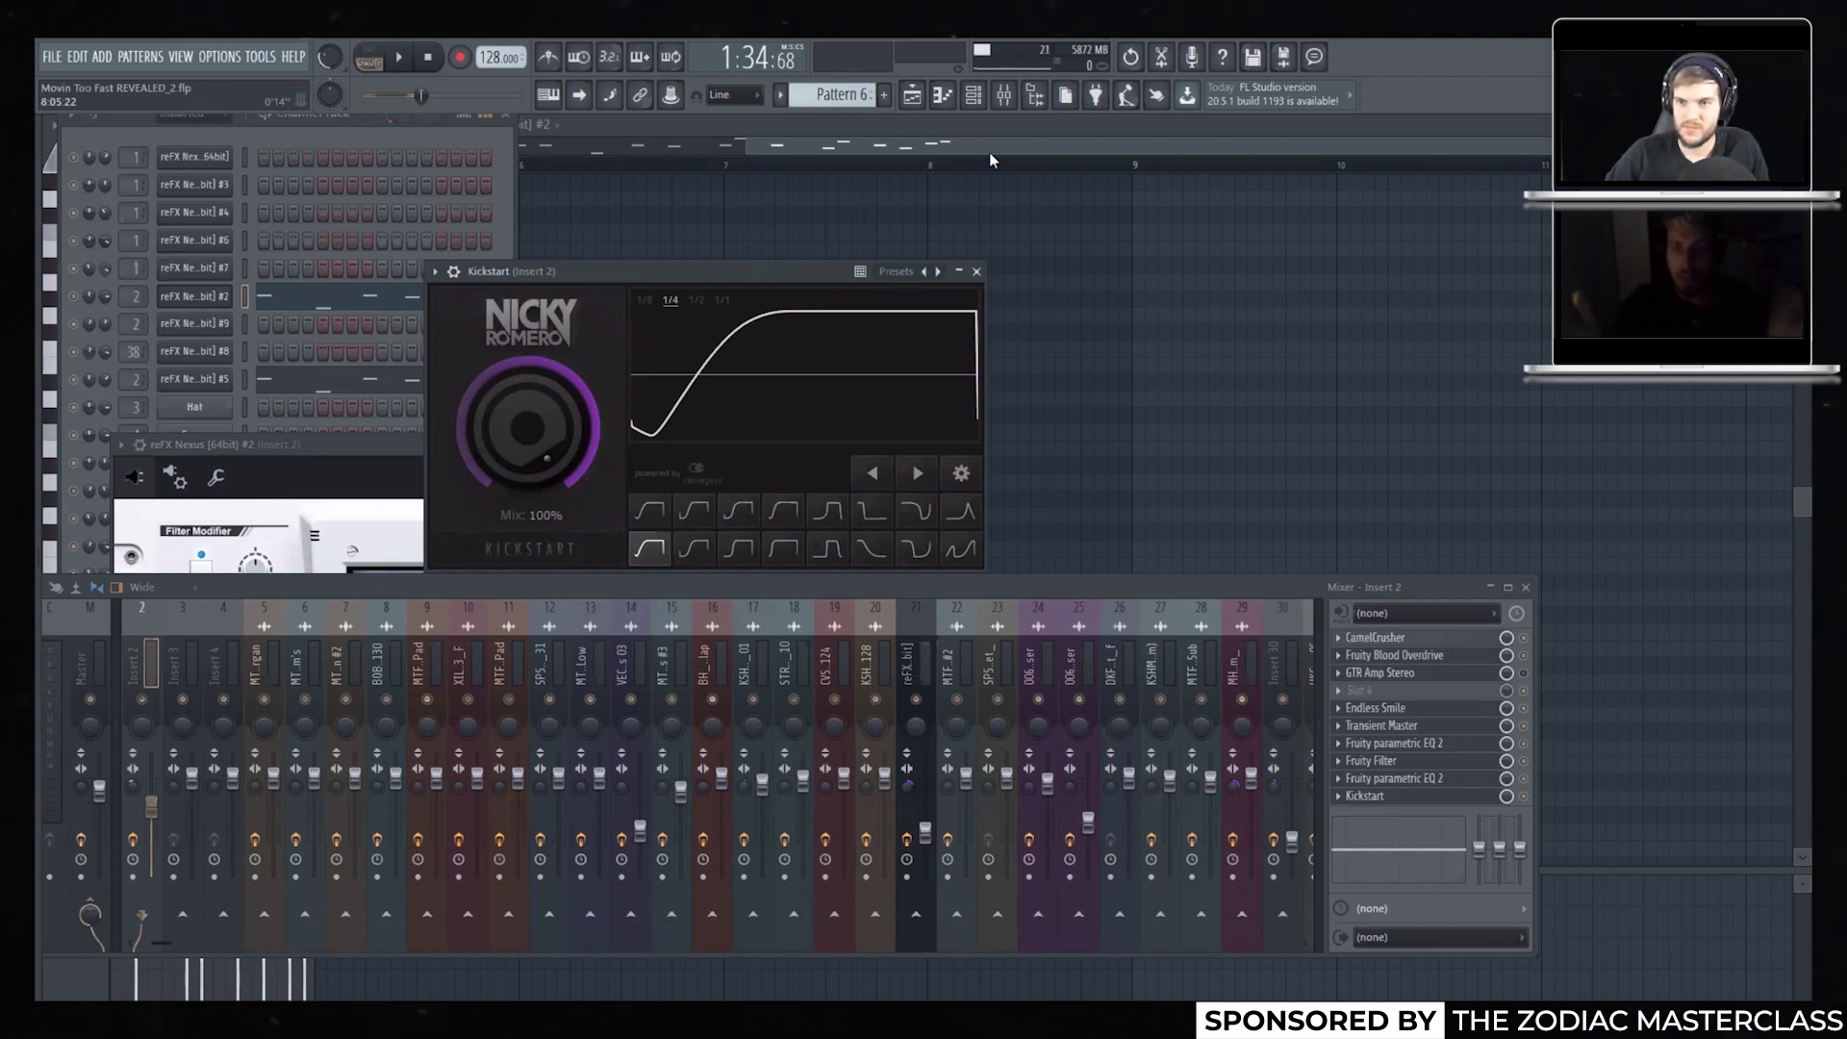
pyautogui.click(922, 660)
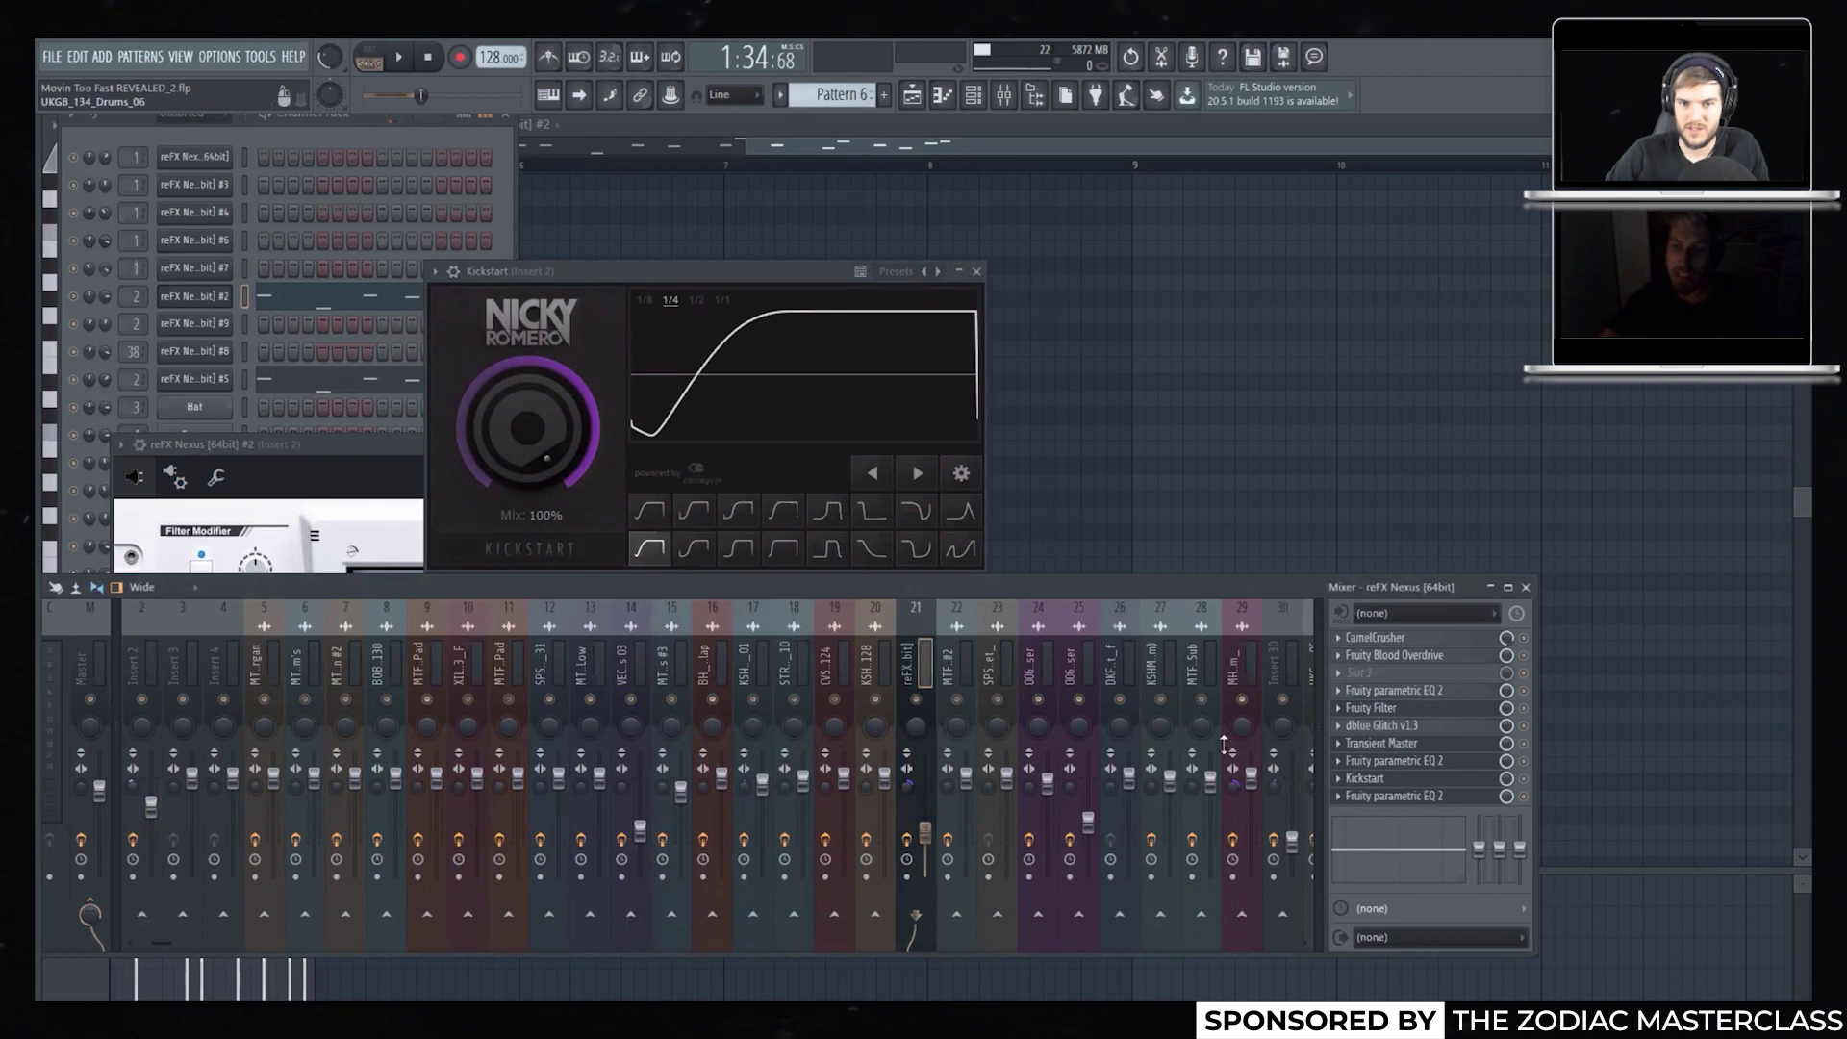
pyautogui.click(1395, 779)
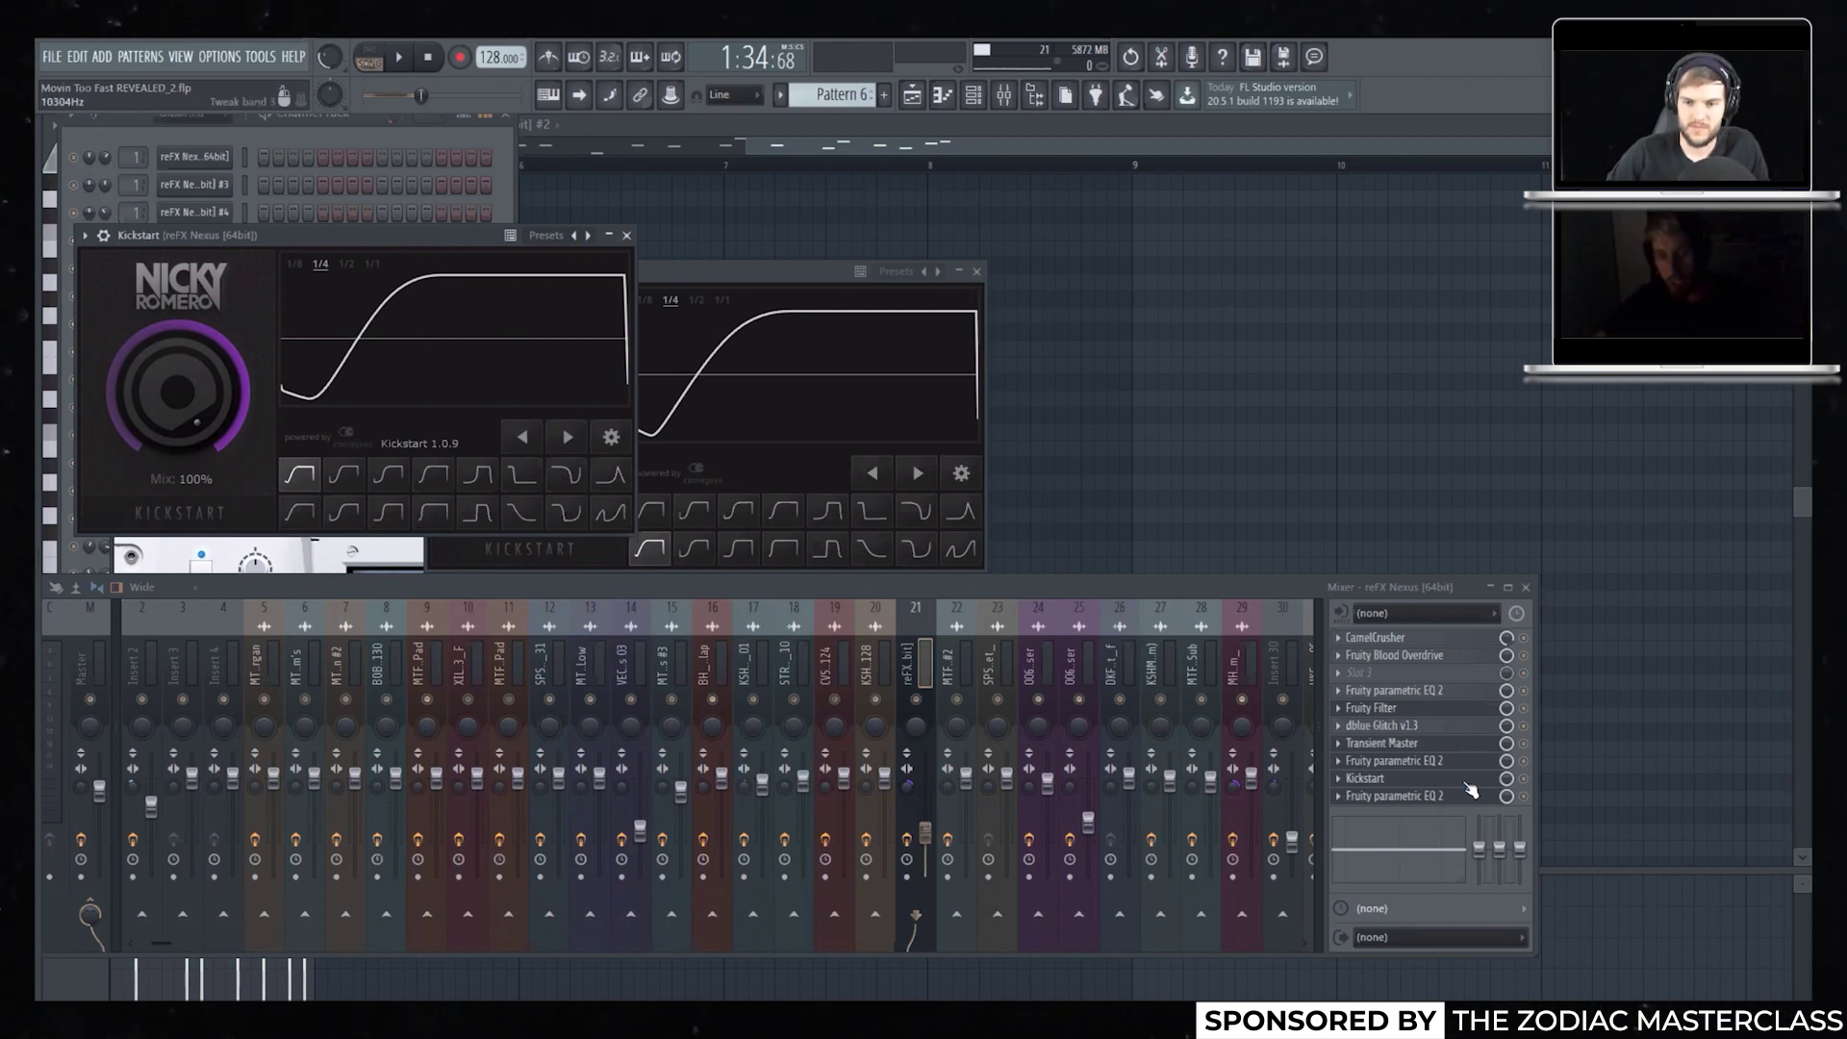
# Return to the playlist and examine the full arrangement from bar 1 to 81, down to Track 45
pyautogui.click(911, 94)
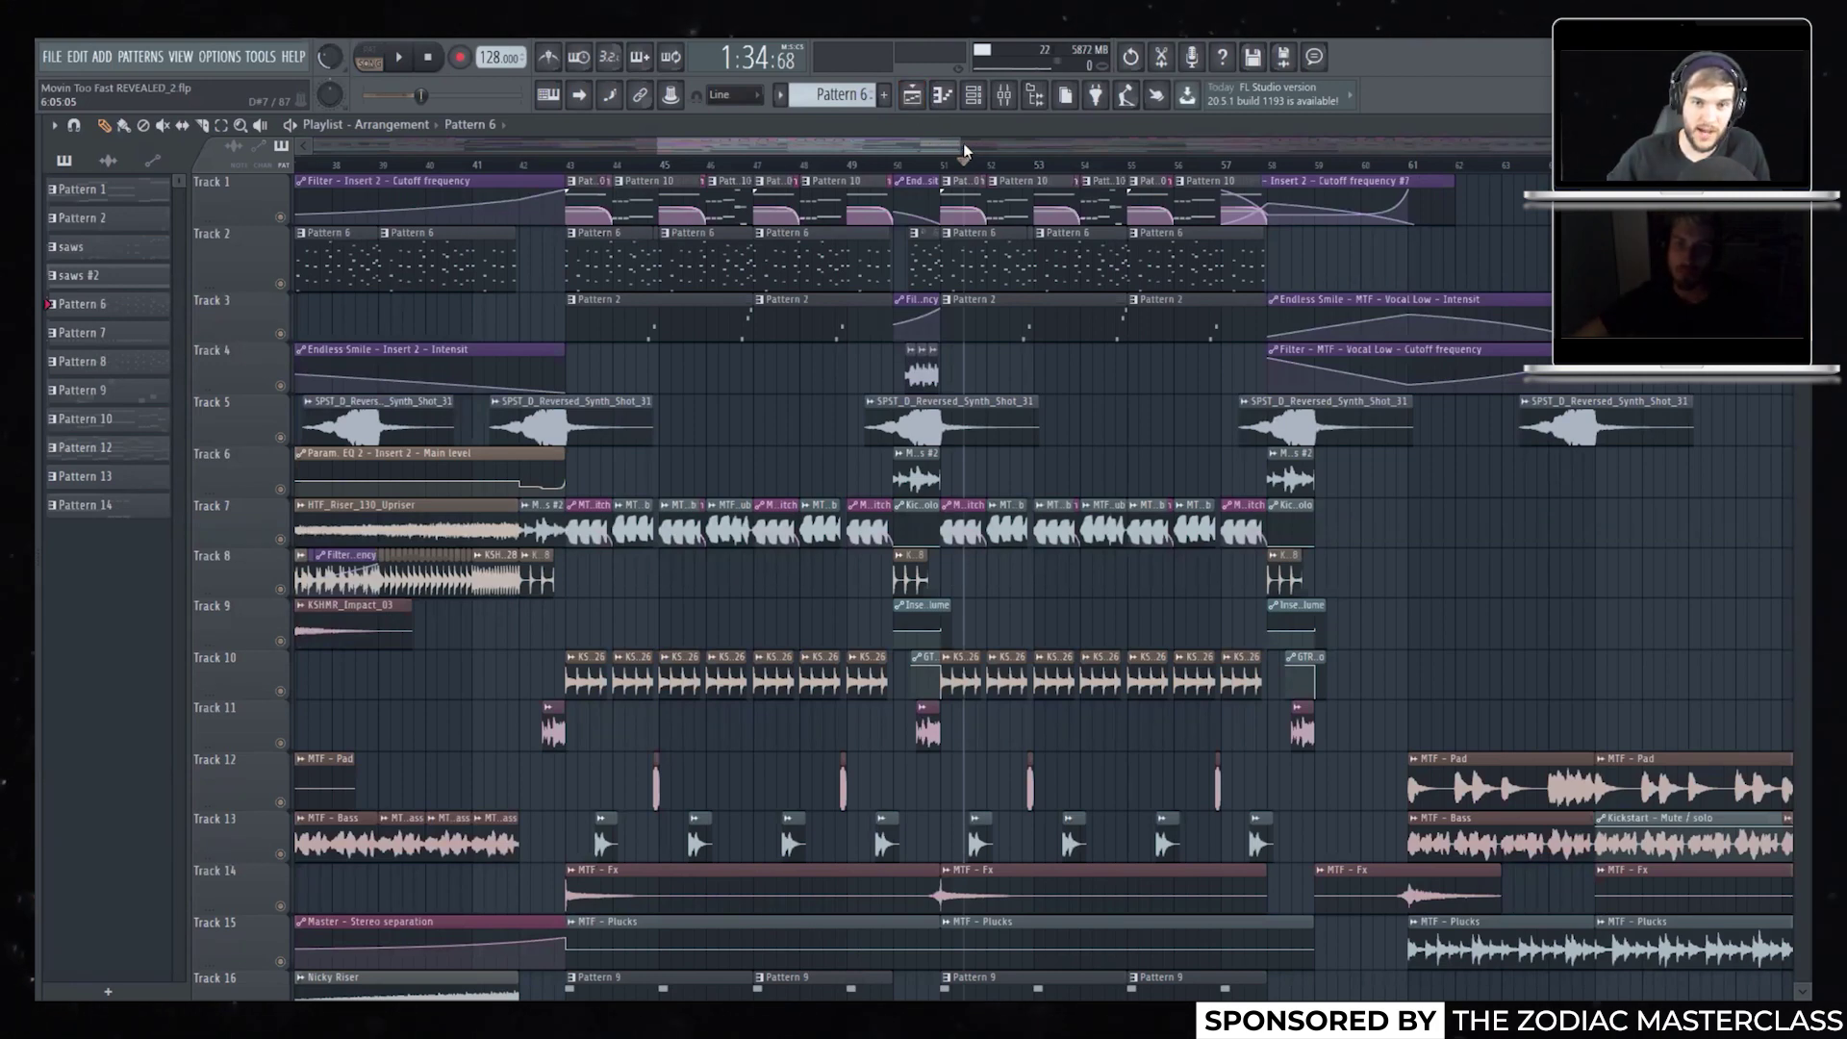
pyautogui.moveTo(960, 146); pyautogui.dragTo(1073, 144)
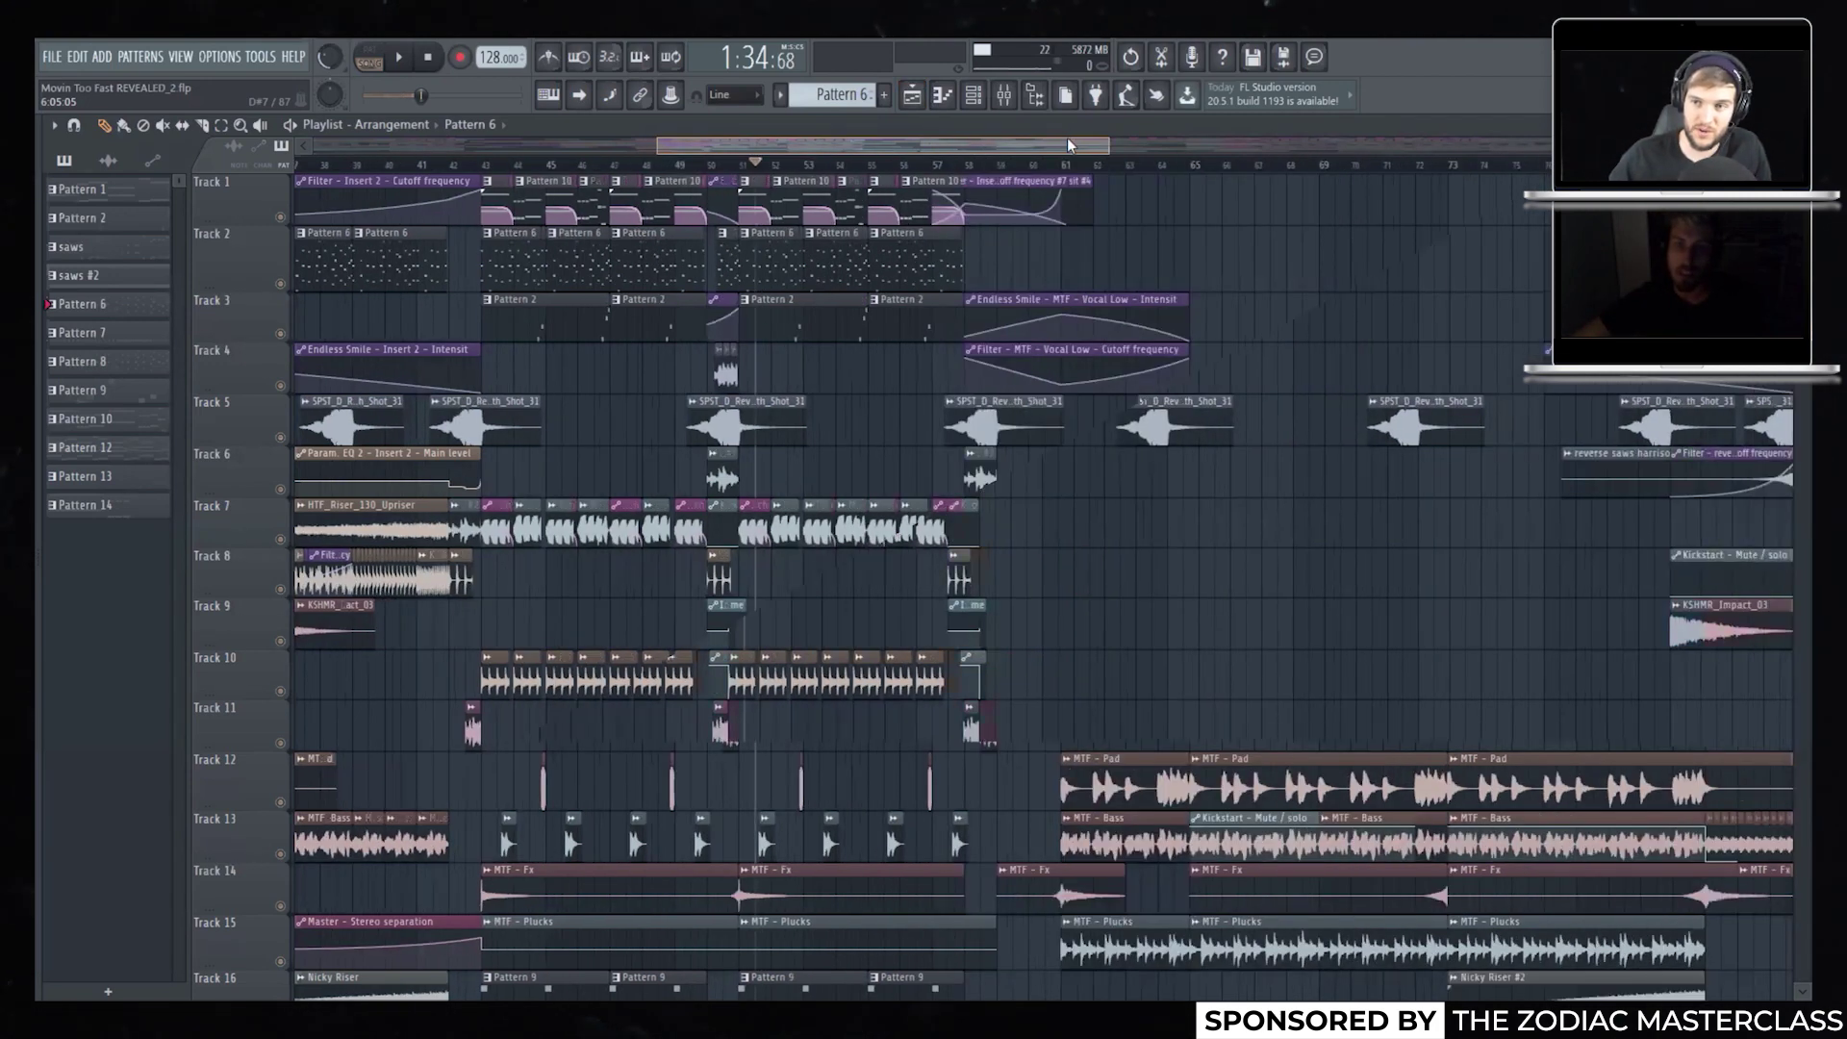
pyautogui.moveTo(813, 149); pyautogui.dragTo(1230, 145)
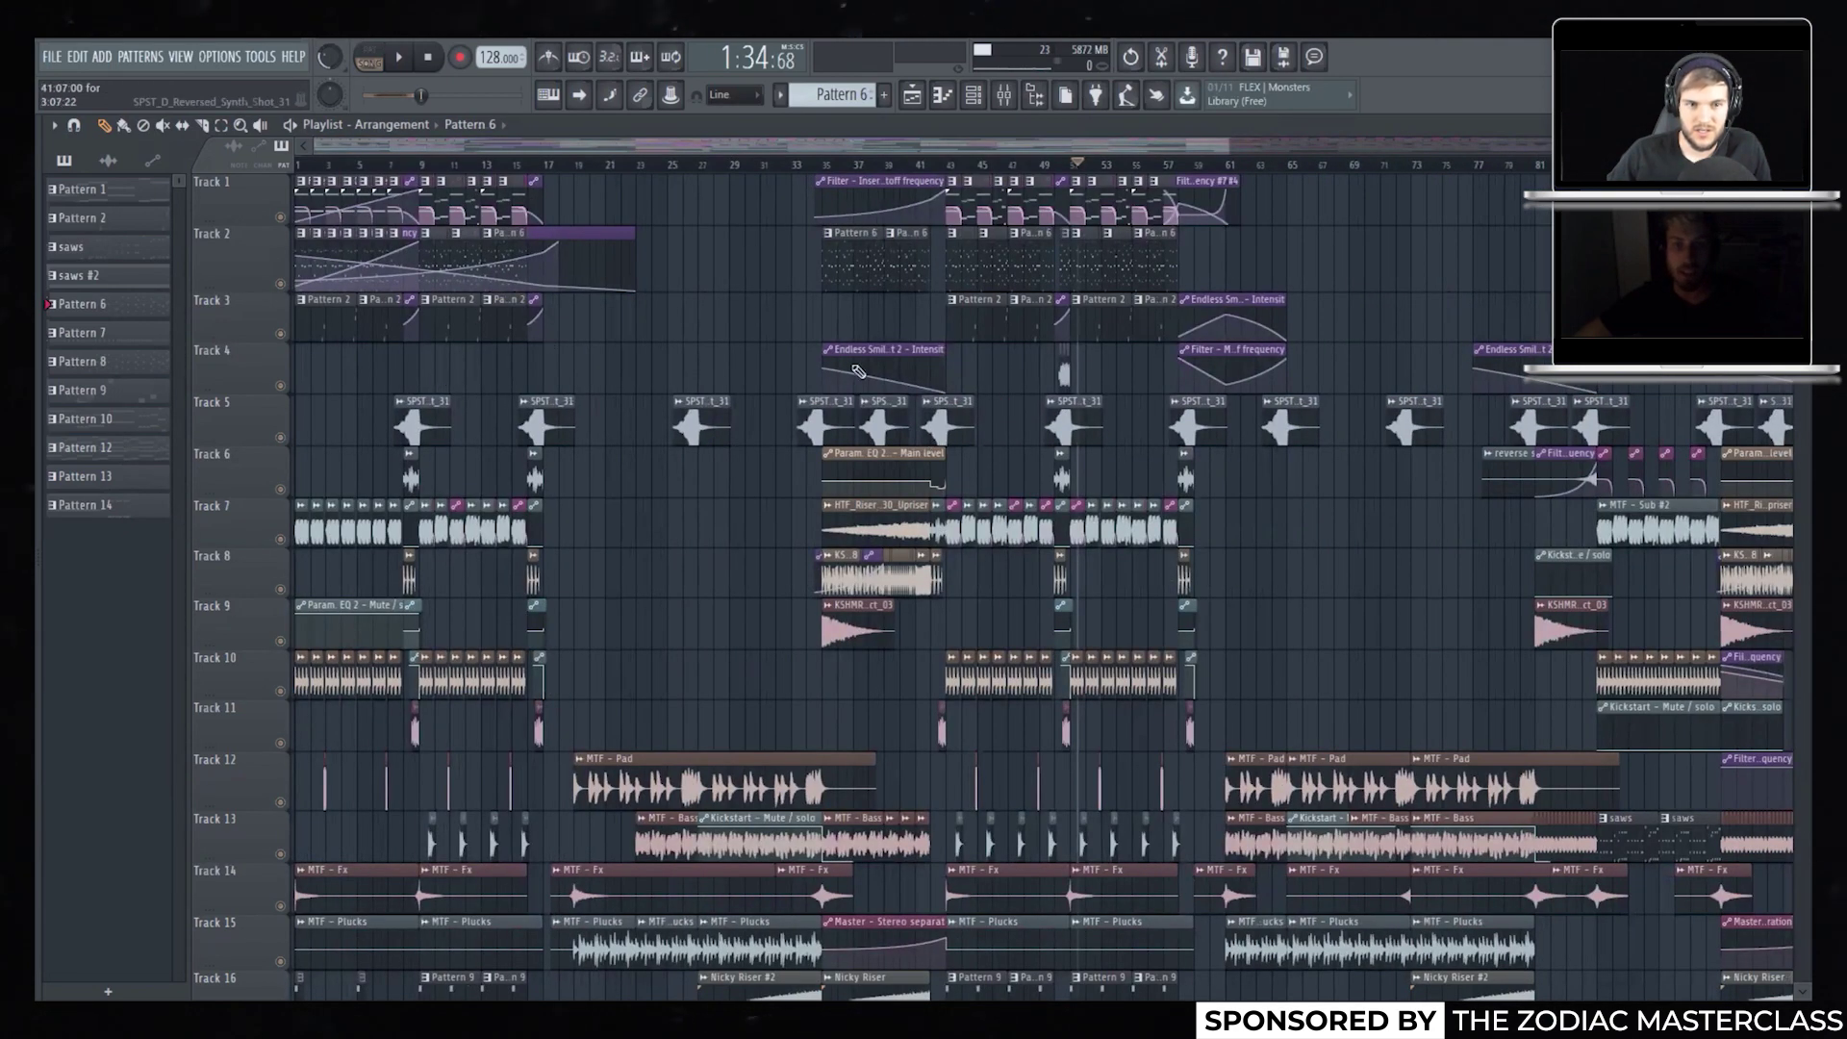
pyautogui.scroll(-10, 964, 709)
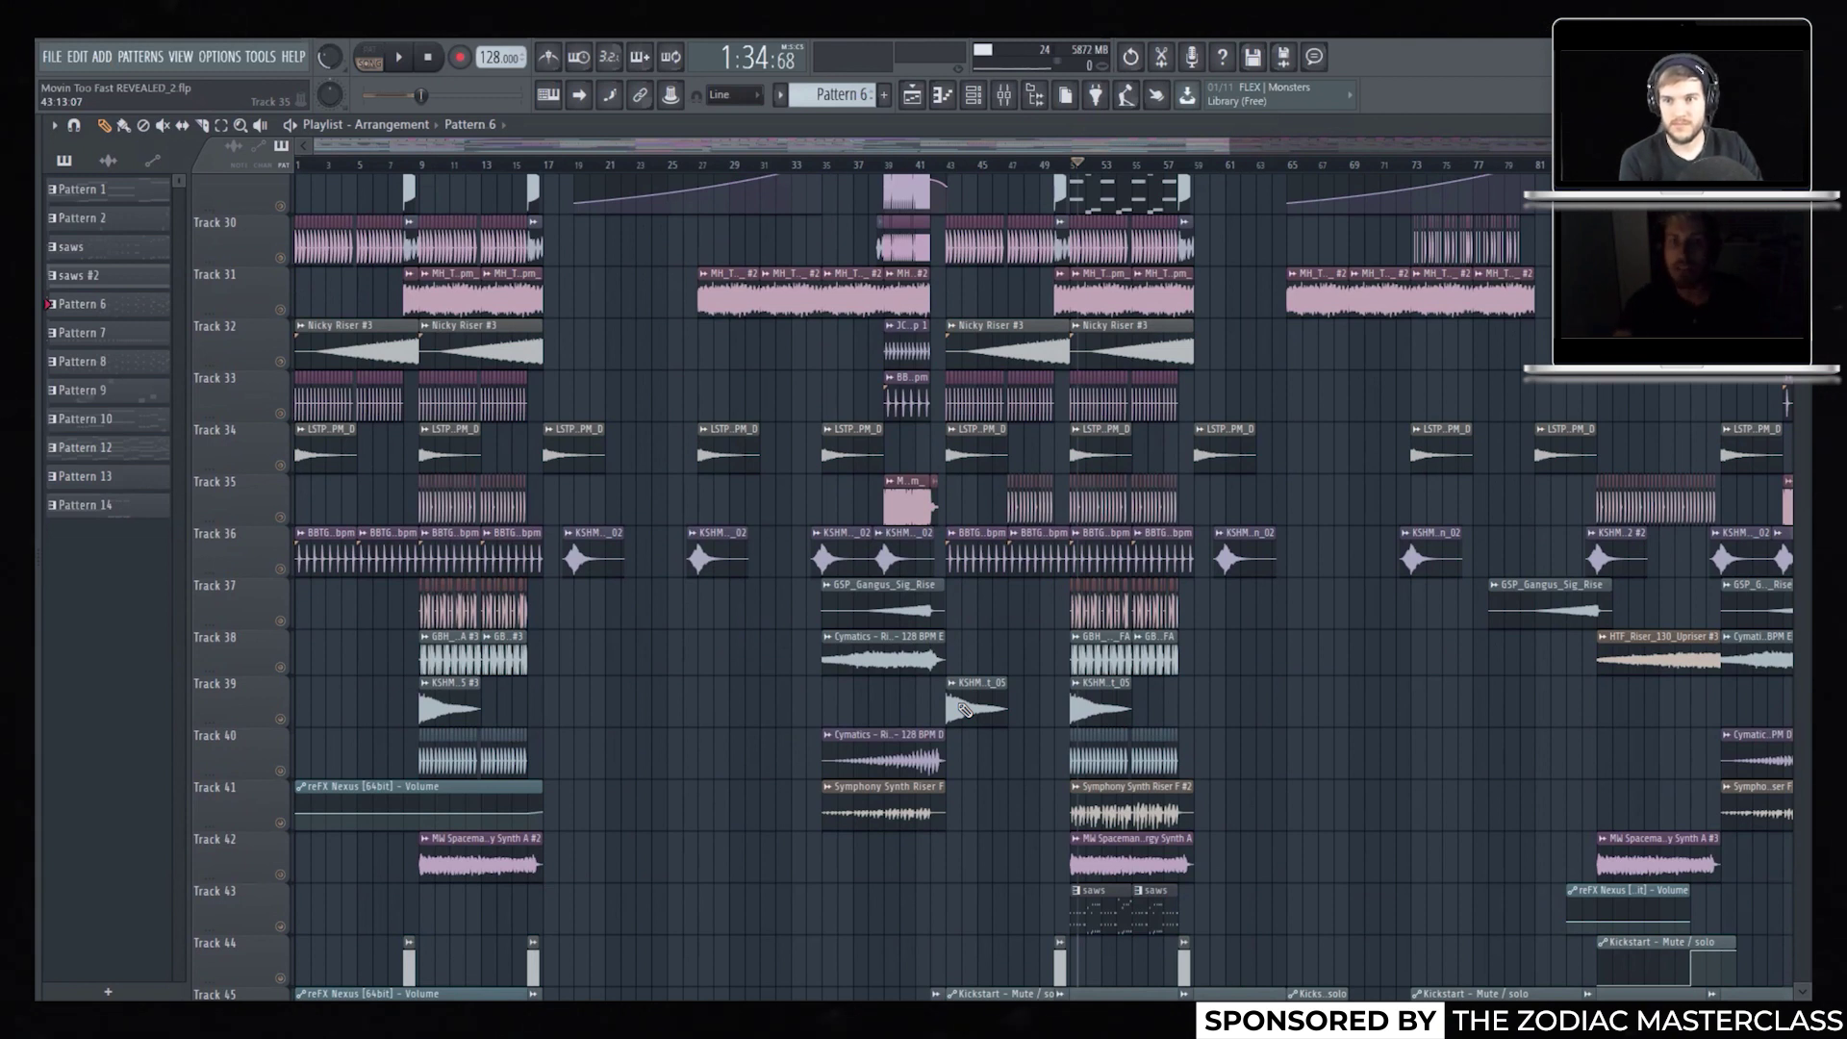
# Return the playhead to the start of the song and play the opening bars
pyautogui.press('space')
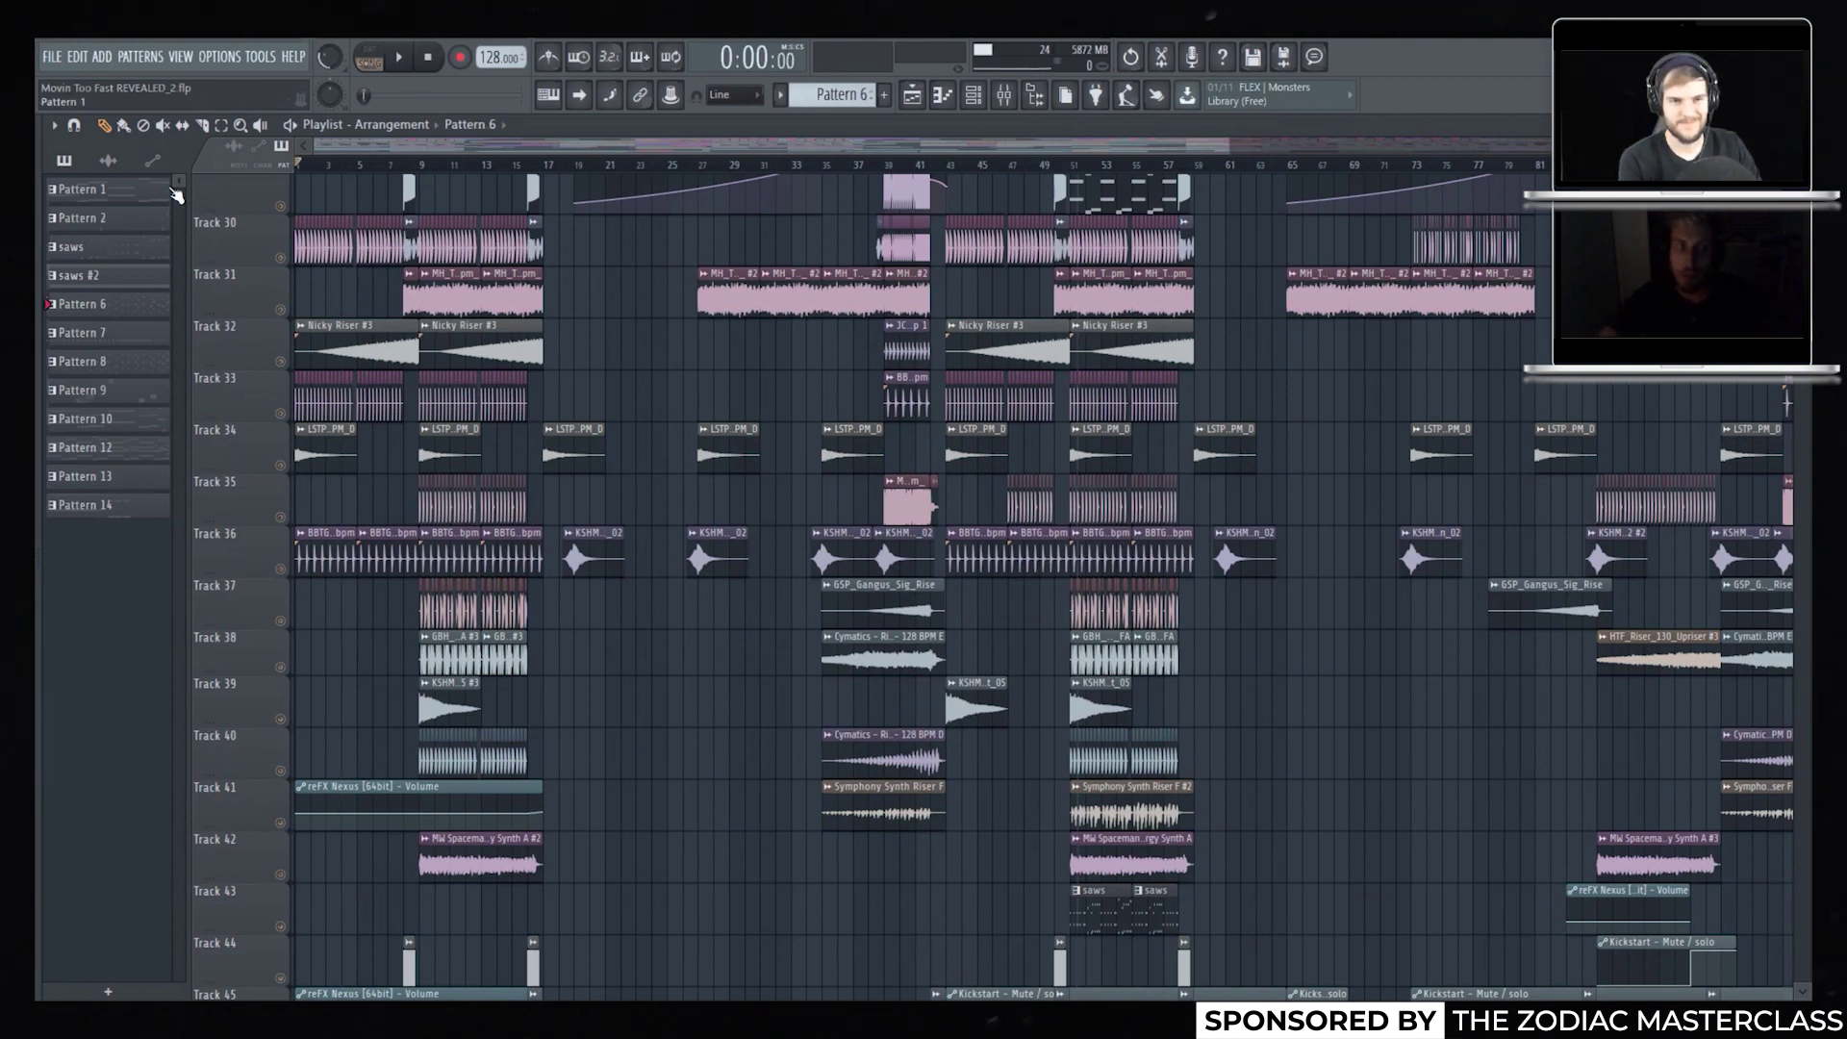
pyautogui.press('space')
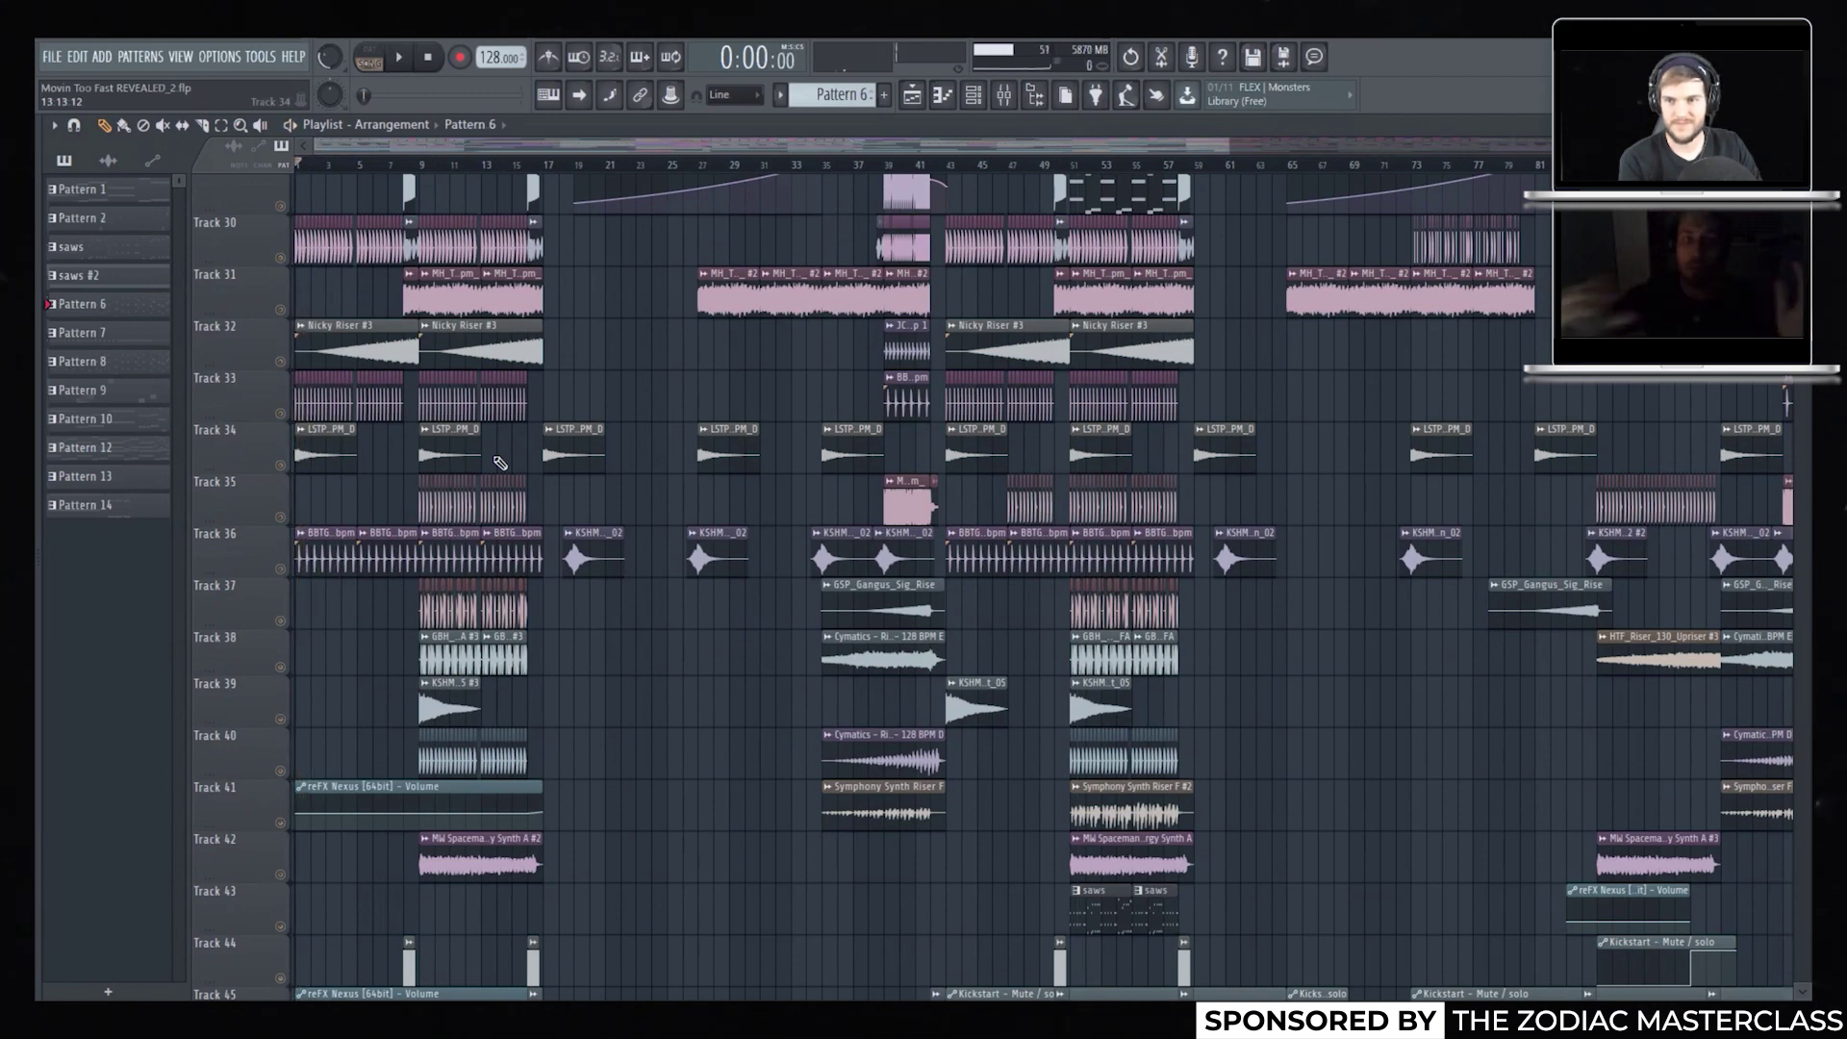
pyautogui.scroll(10, 499, 463)
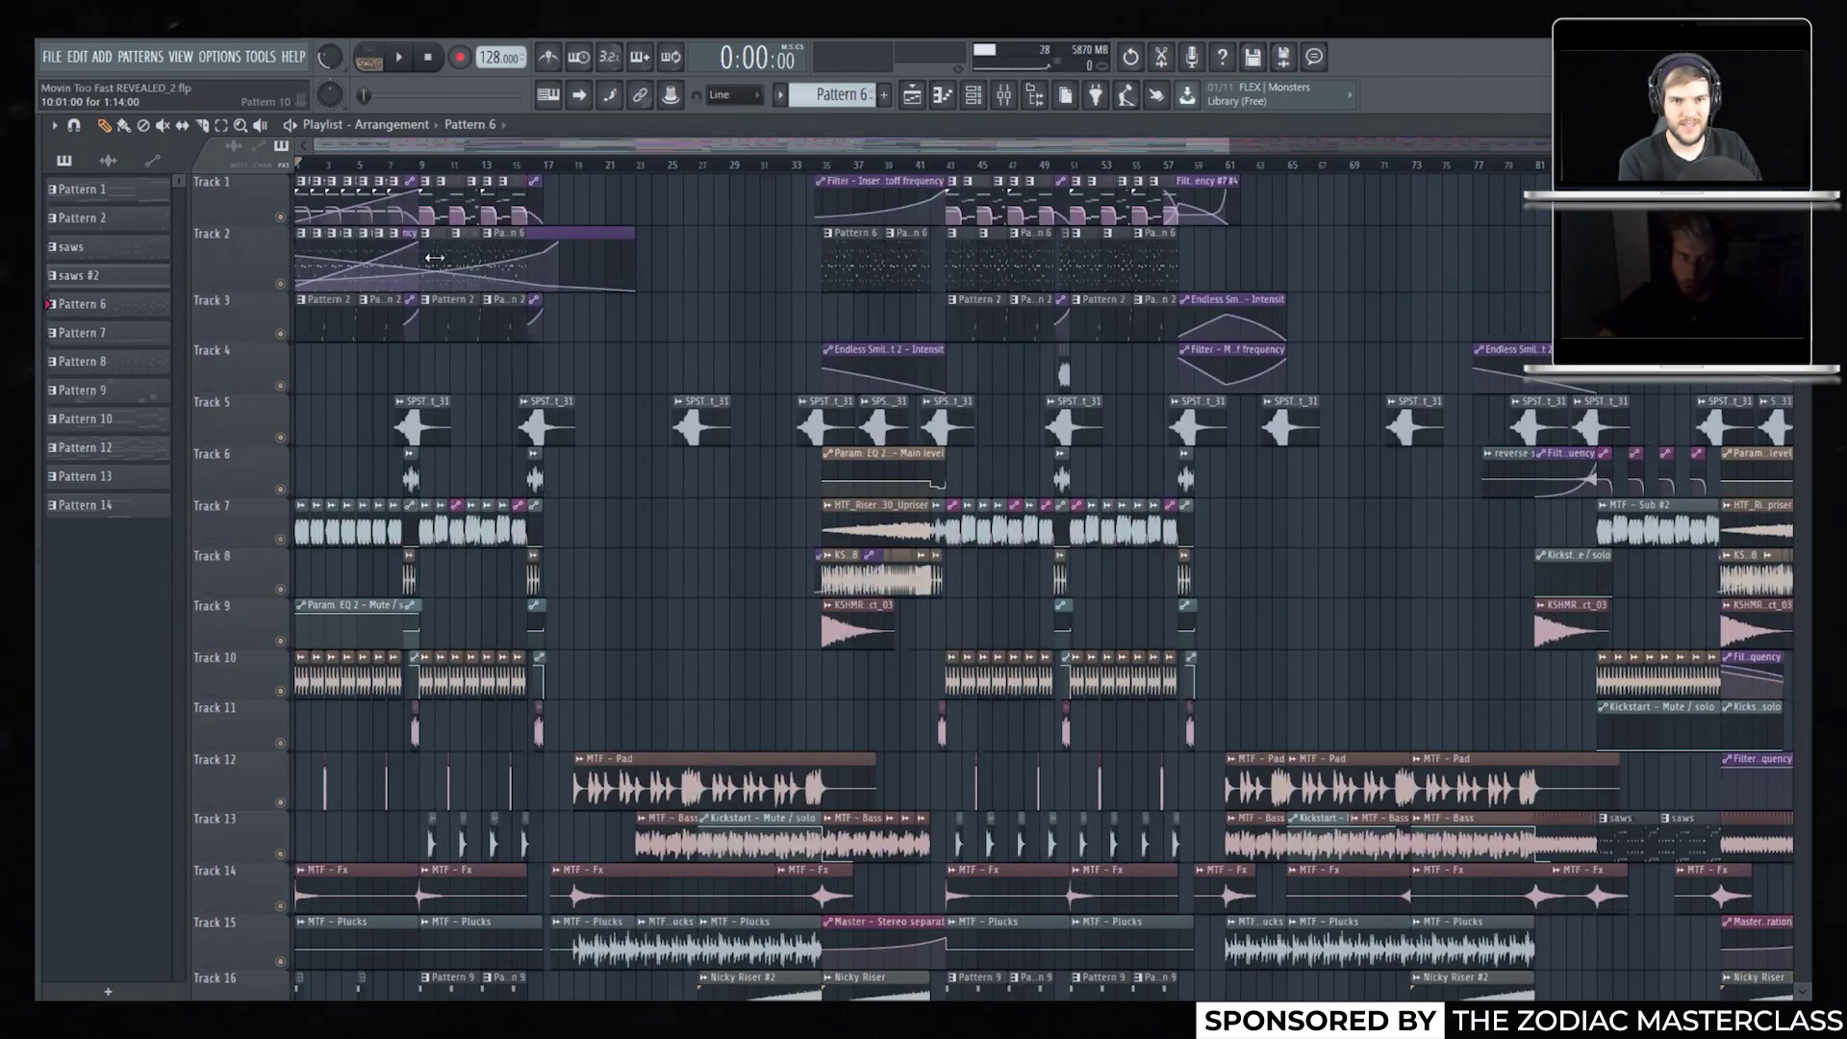
pyautogui.press('space')
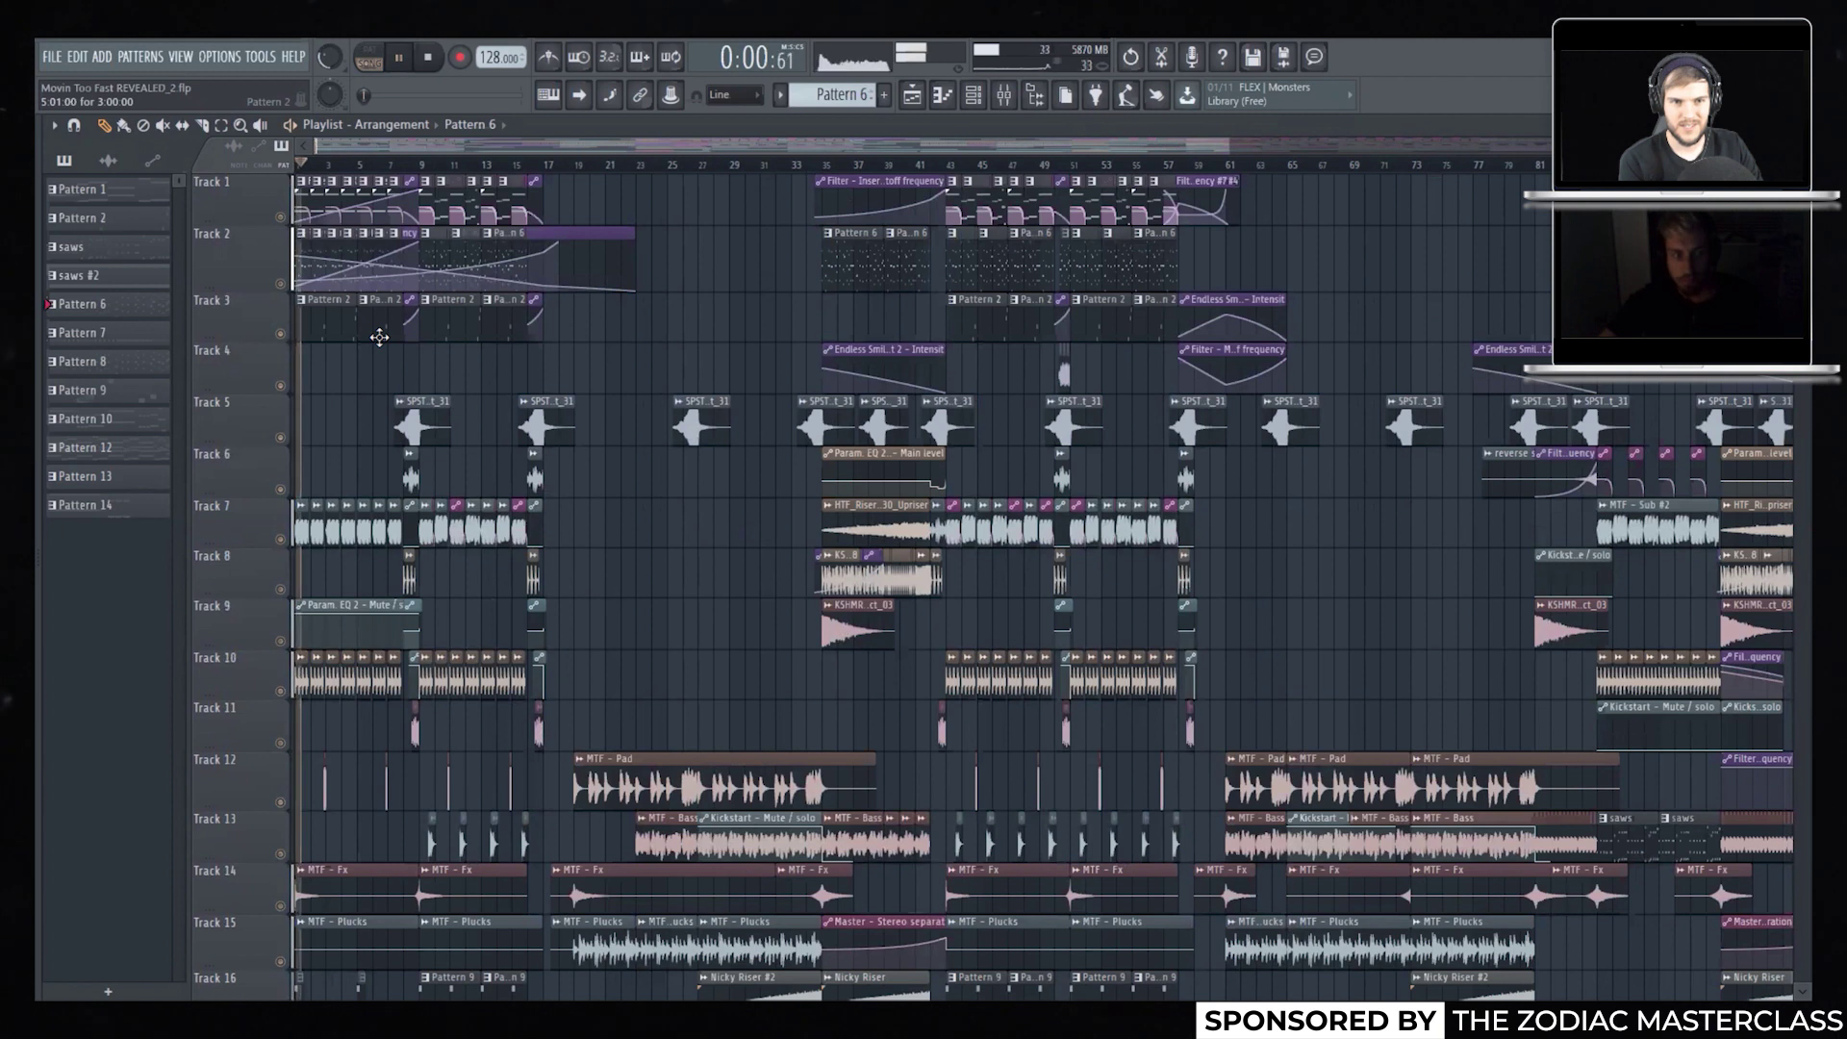
pyautogui.press('space')
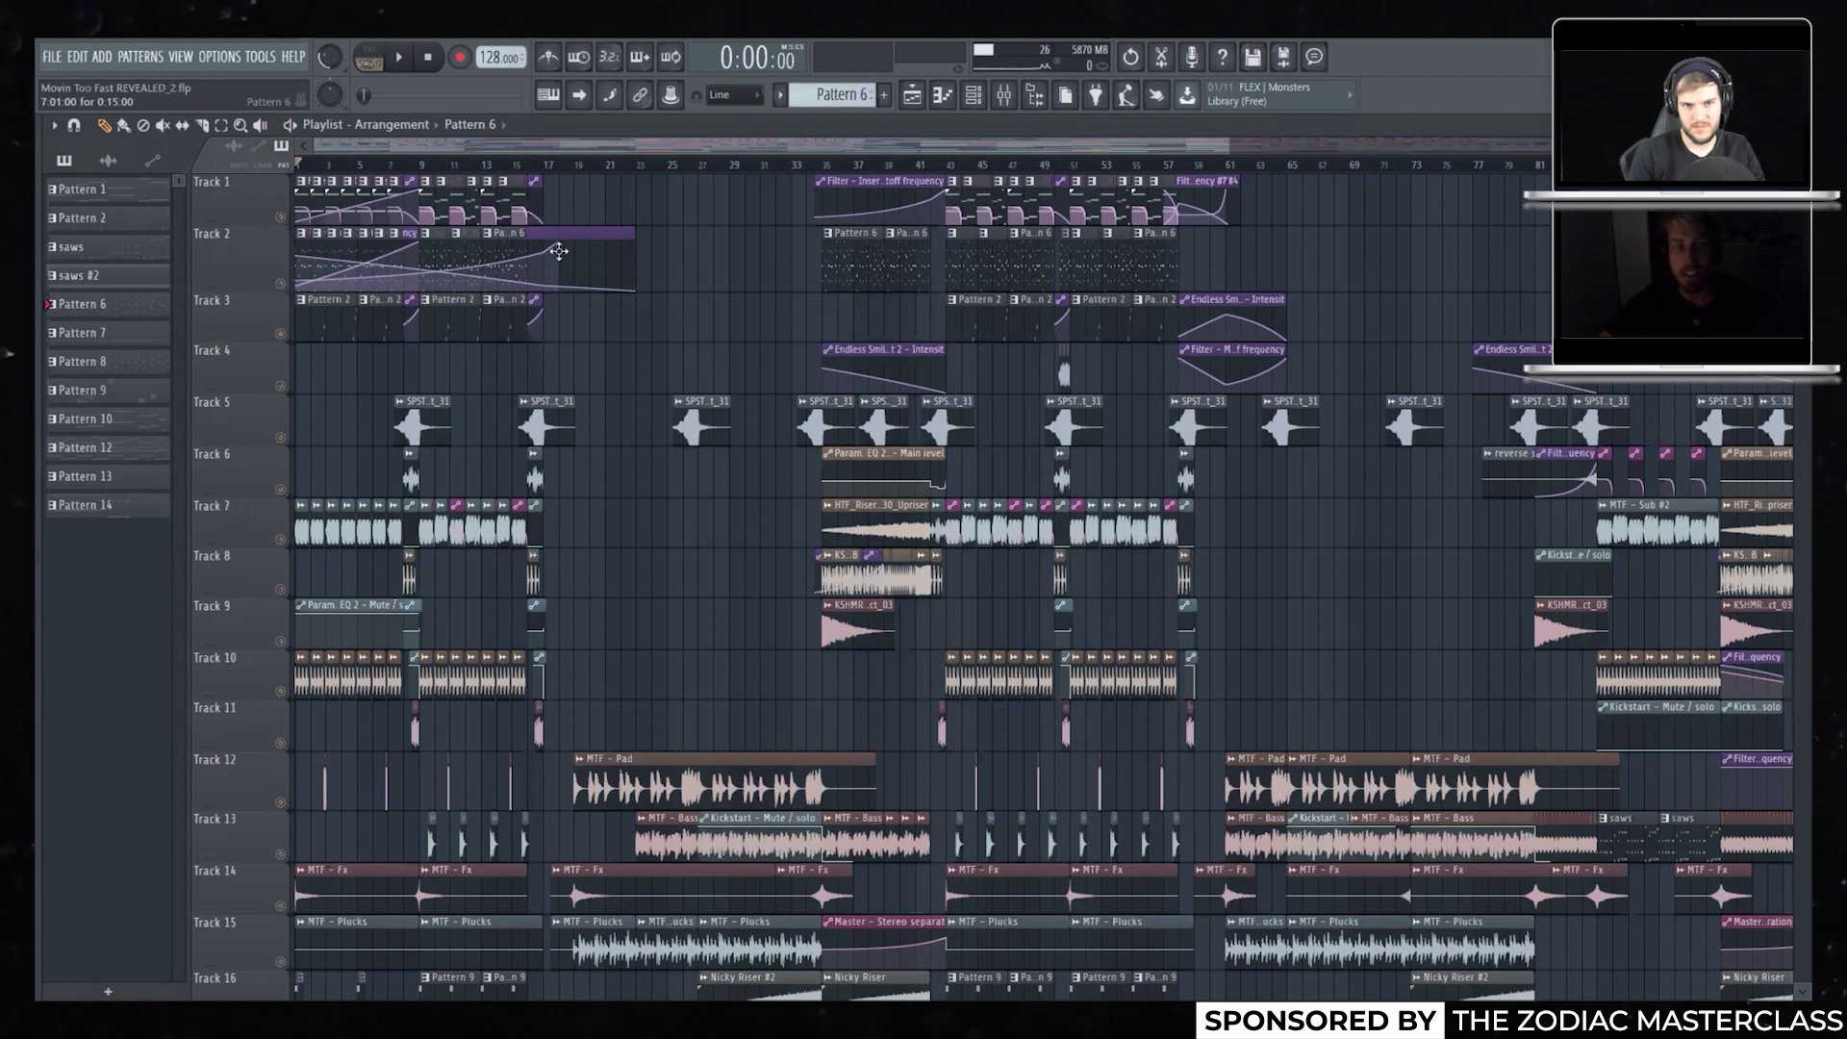
# Move the Endless Smile Insert 2 Intensit #2 and Filter Insert 2 Cutoff frequency #5 automation clips from Track 2 to Track 4
pyautogui.moveTo(551, 332); pyautogui.dragTo(546, 364)
pyautogui.moveTo(543, 232); pyautogui.dragTo(539, 358)
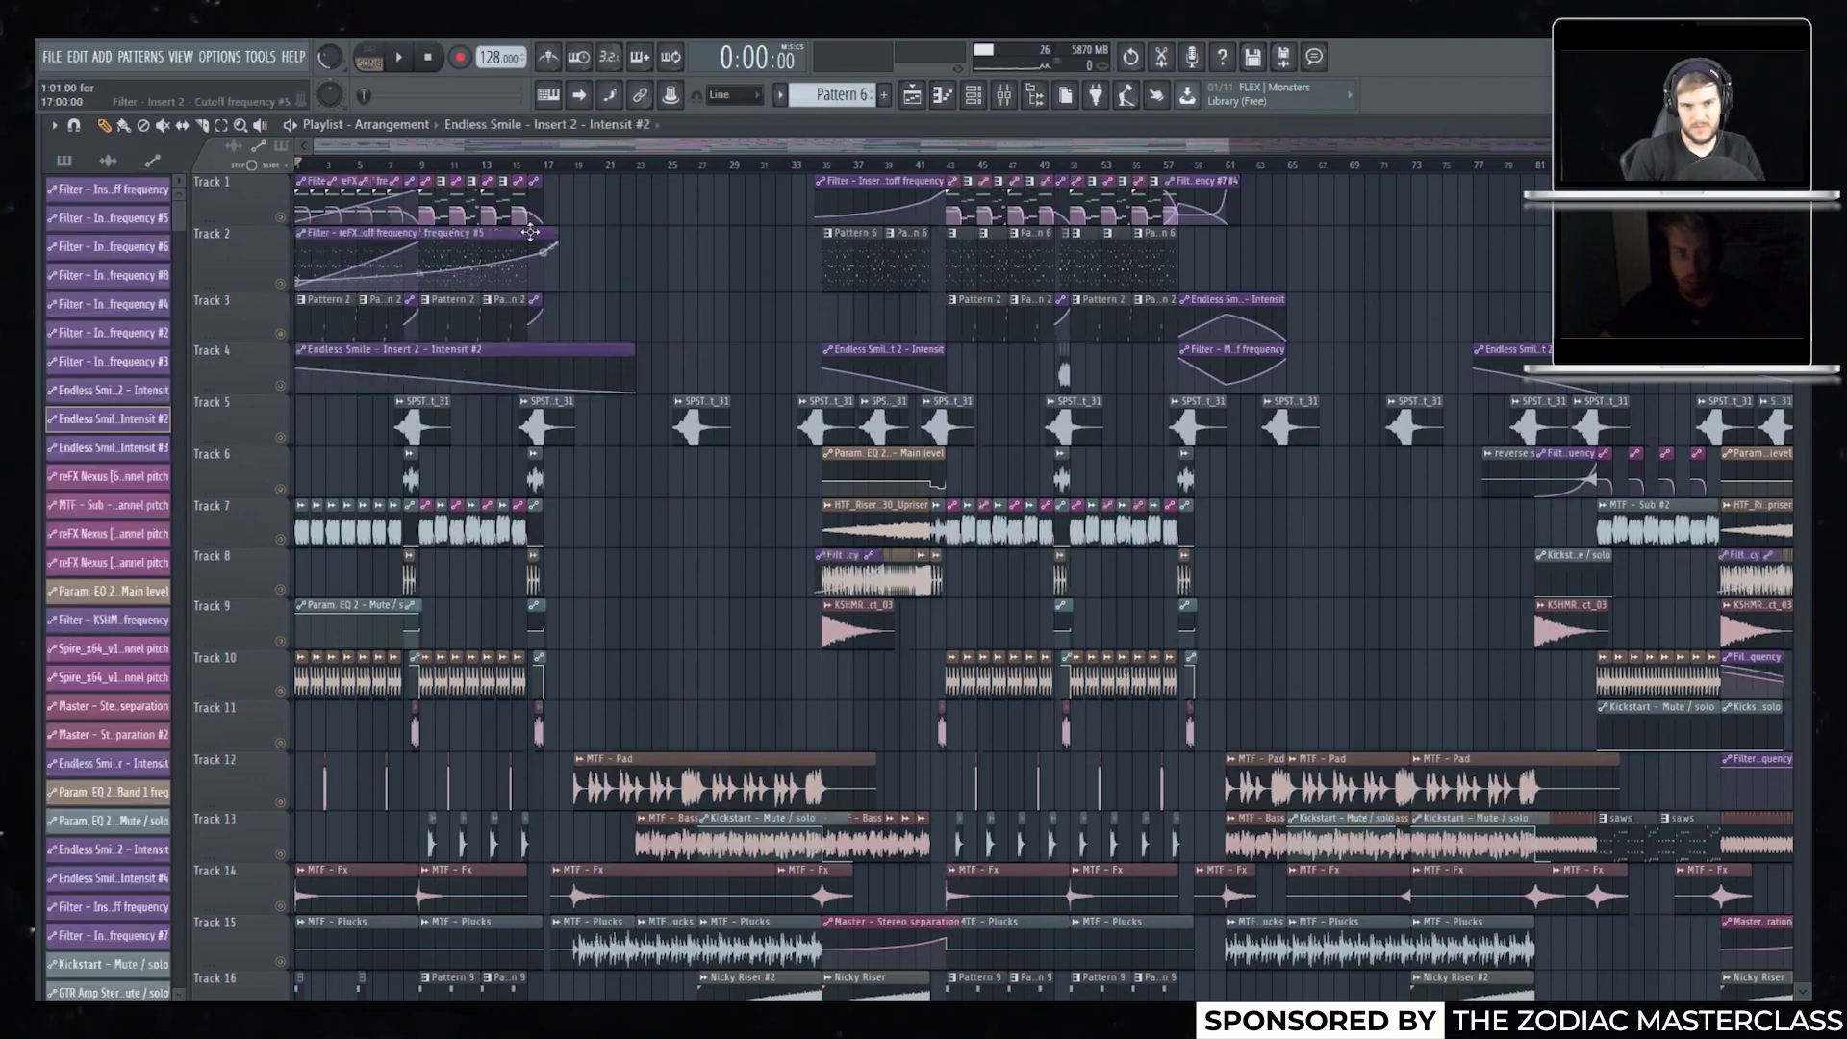
# Audition Tracks 2 and 4 soloed from bar 1, add Track 10 to them, and restore all tracks
pyautogui.keyDown('ctrl'); pyautogui.click(280, 386); pyautogui.keyUp('ctrl')
pyautogui.press('space')
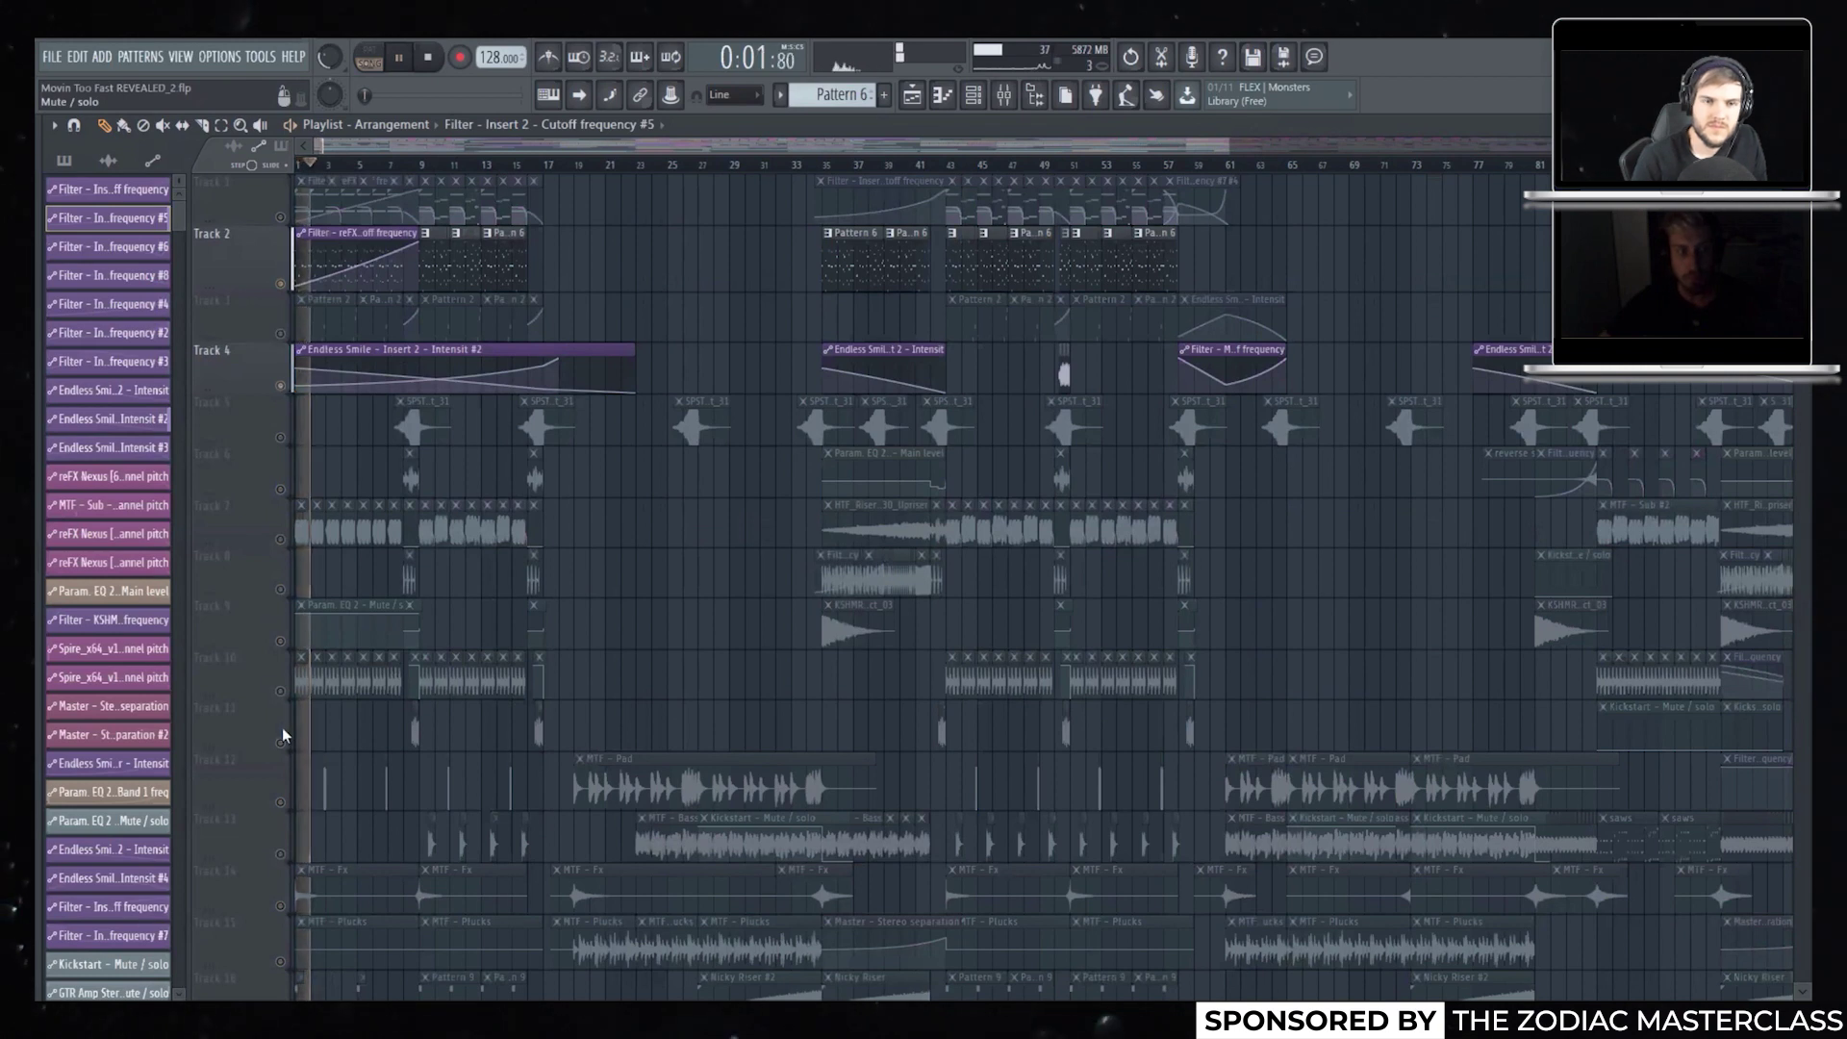
pyautogui.click(279, 690)
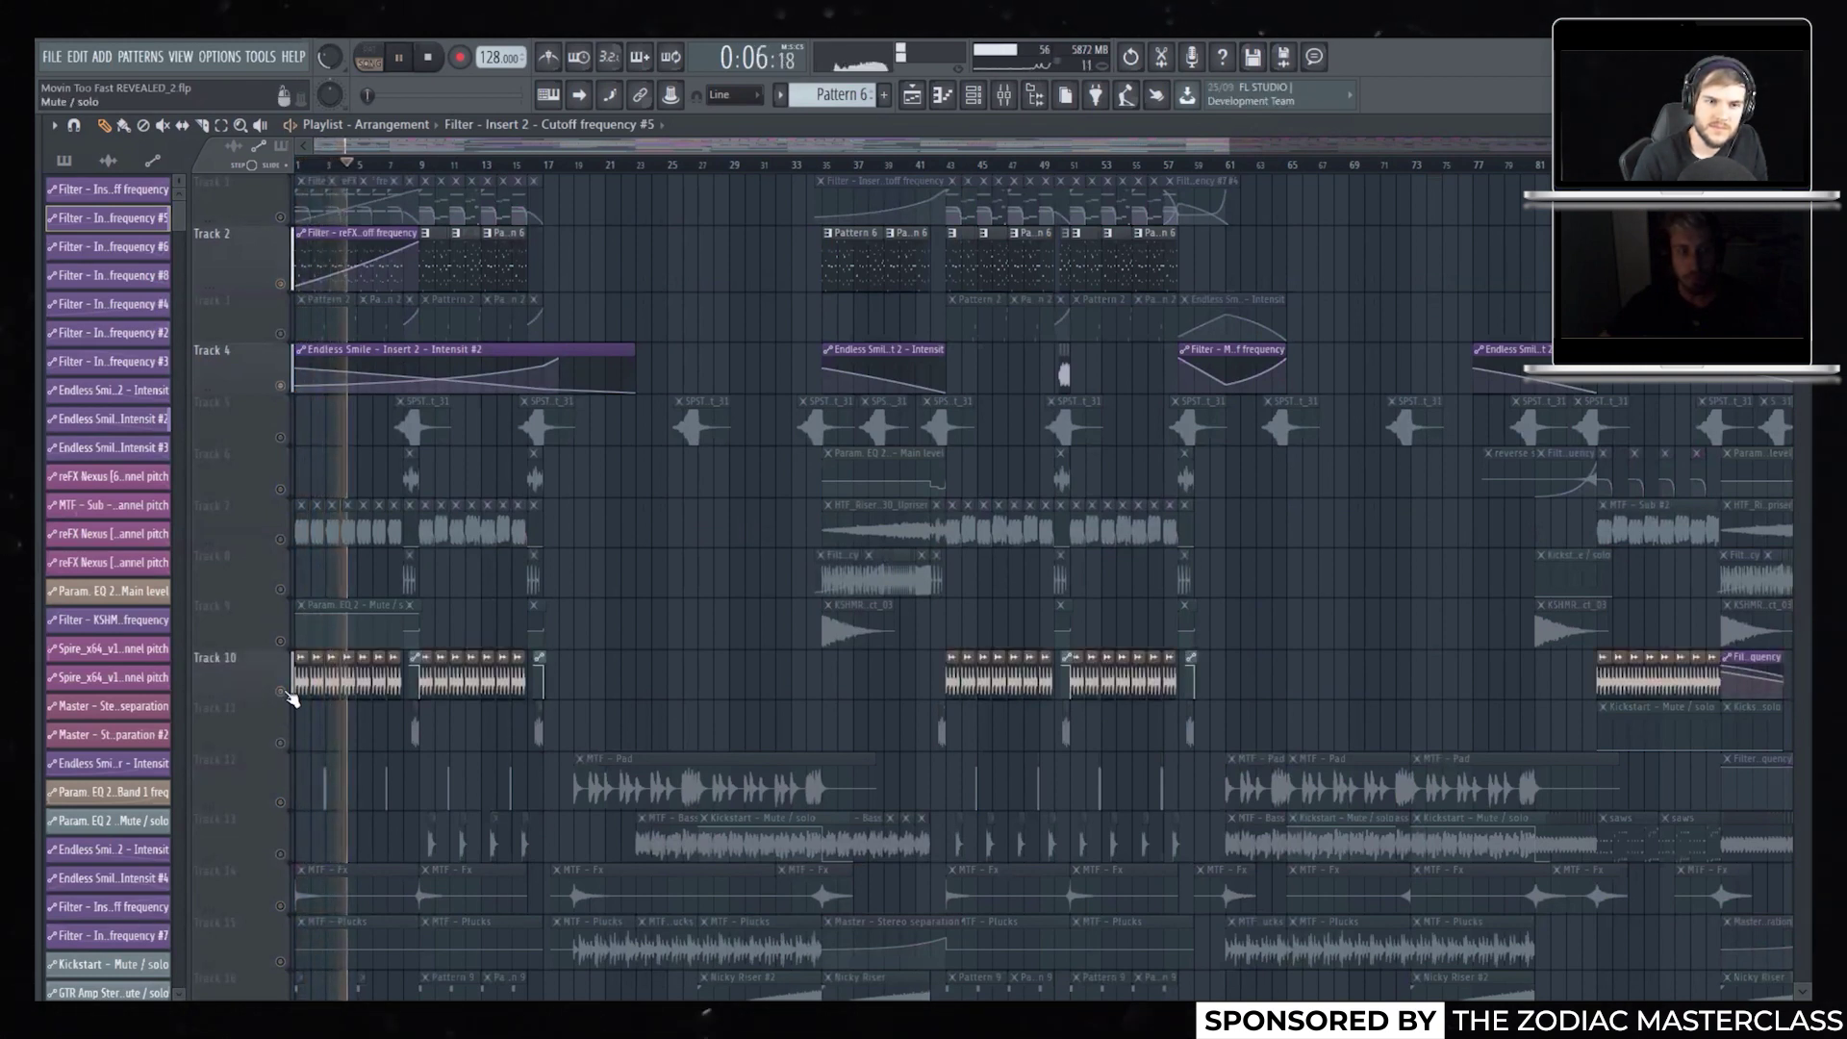
pyautogui.keyDown('ctrl'); pyautogui.click(281, 691); pyautogui.keyUp('ctrl')
pyautogui.keyDown('ctrl'); pyautogui.click(281, 691); pyautogui.keyUp('ctrl')
pyautogui.press('space')
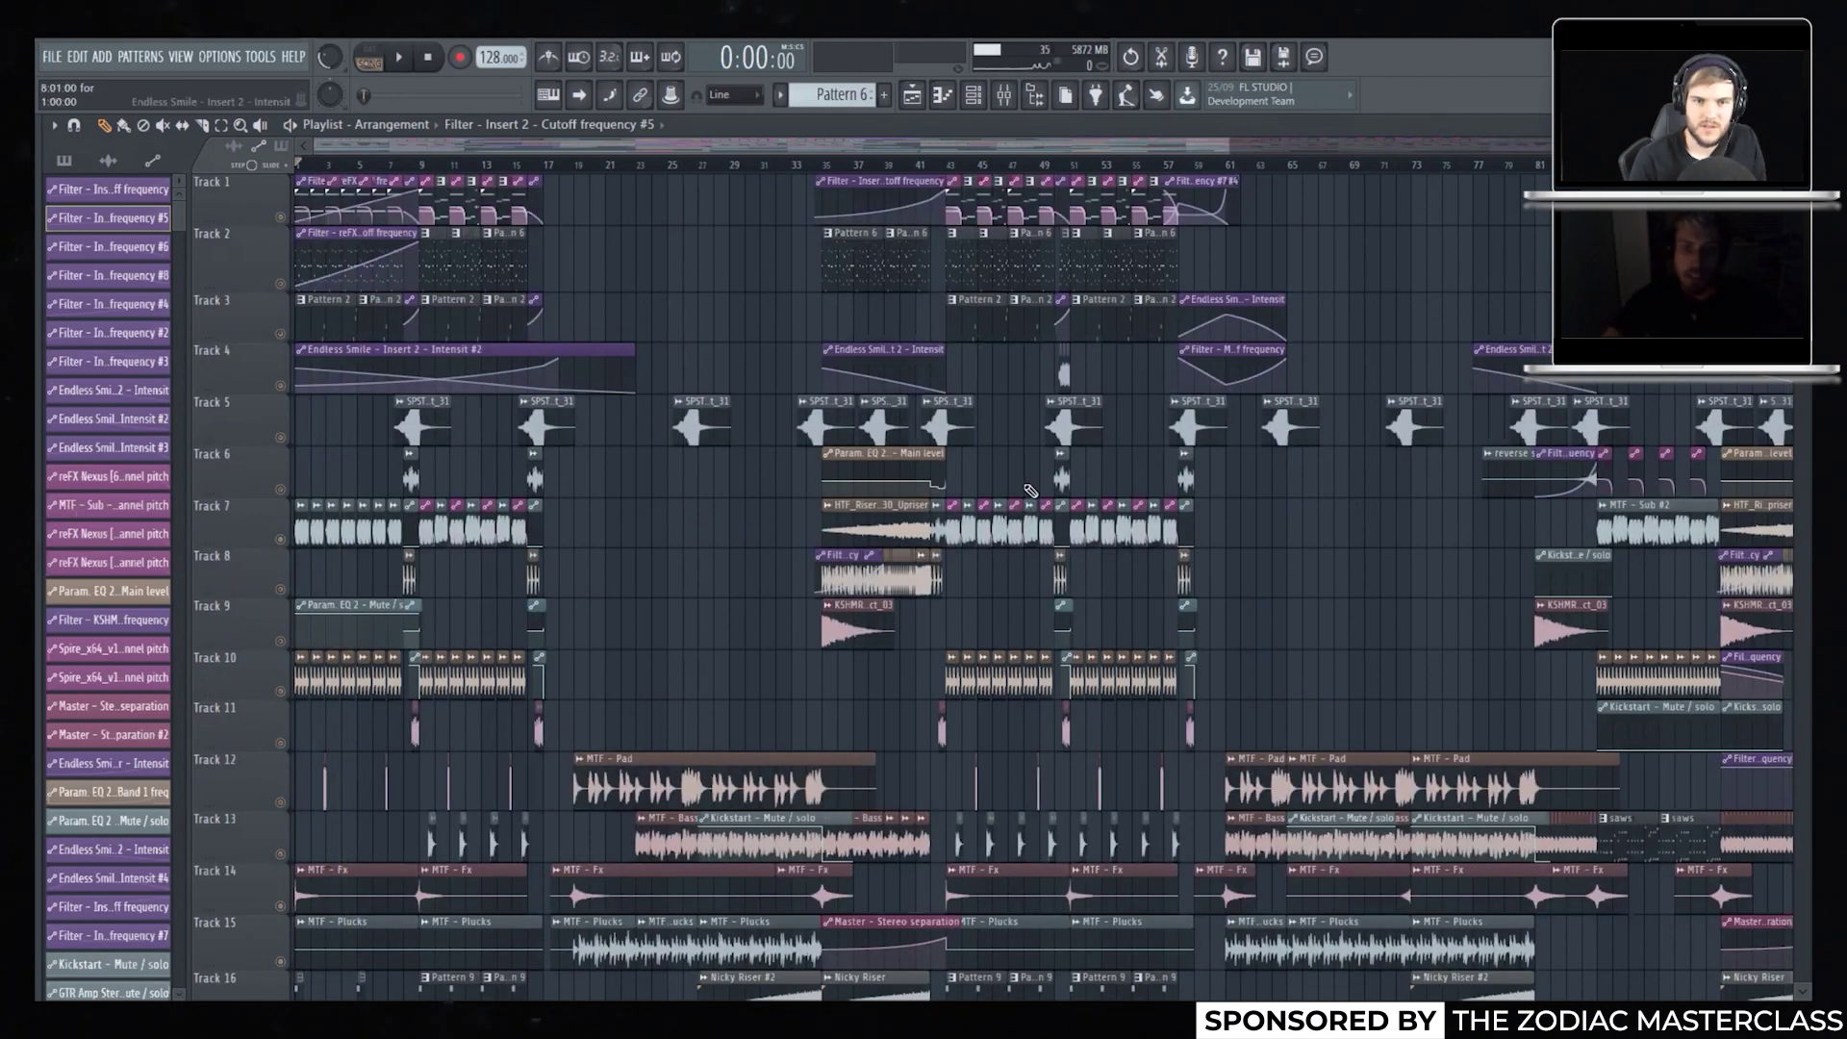
# Examine the clip layers from Track 4 down to Track 48 and play briefly from bar 1
pyautogui.scroll(-5, 1034, 654)
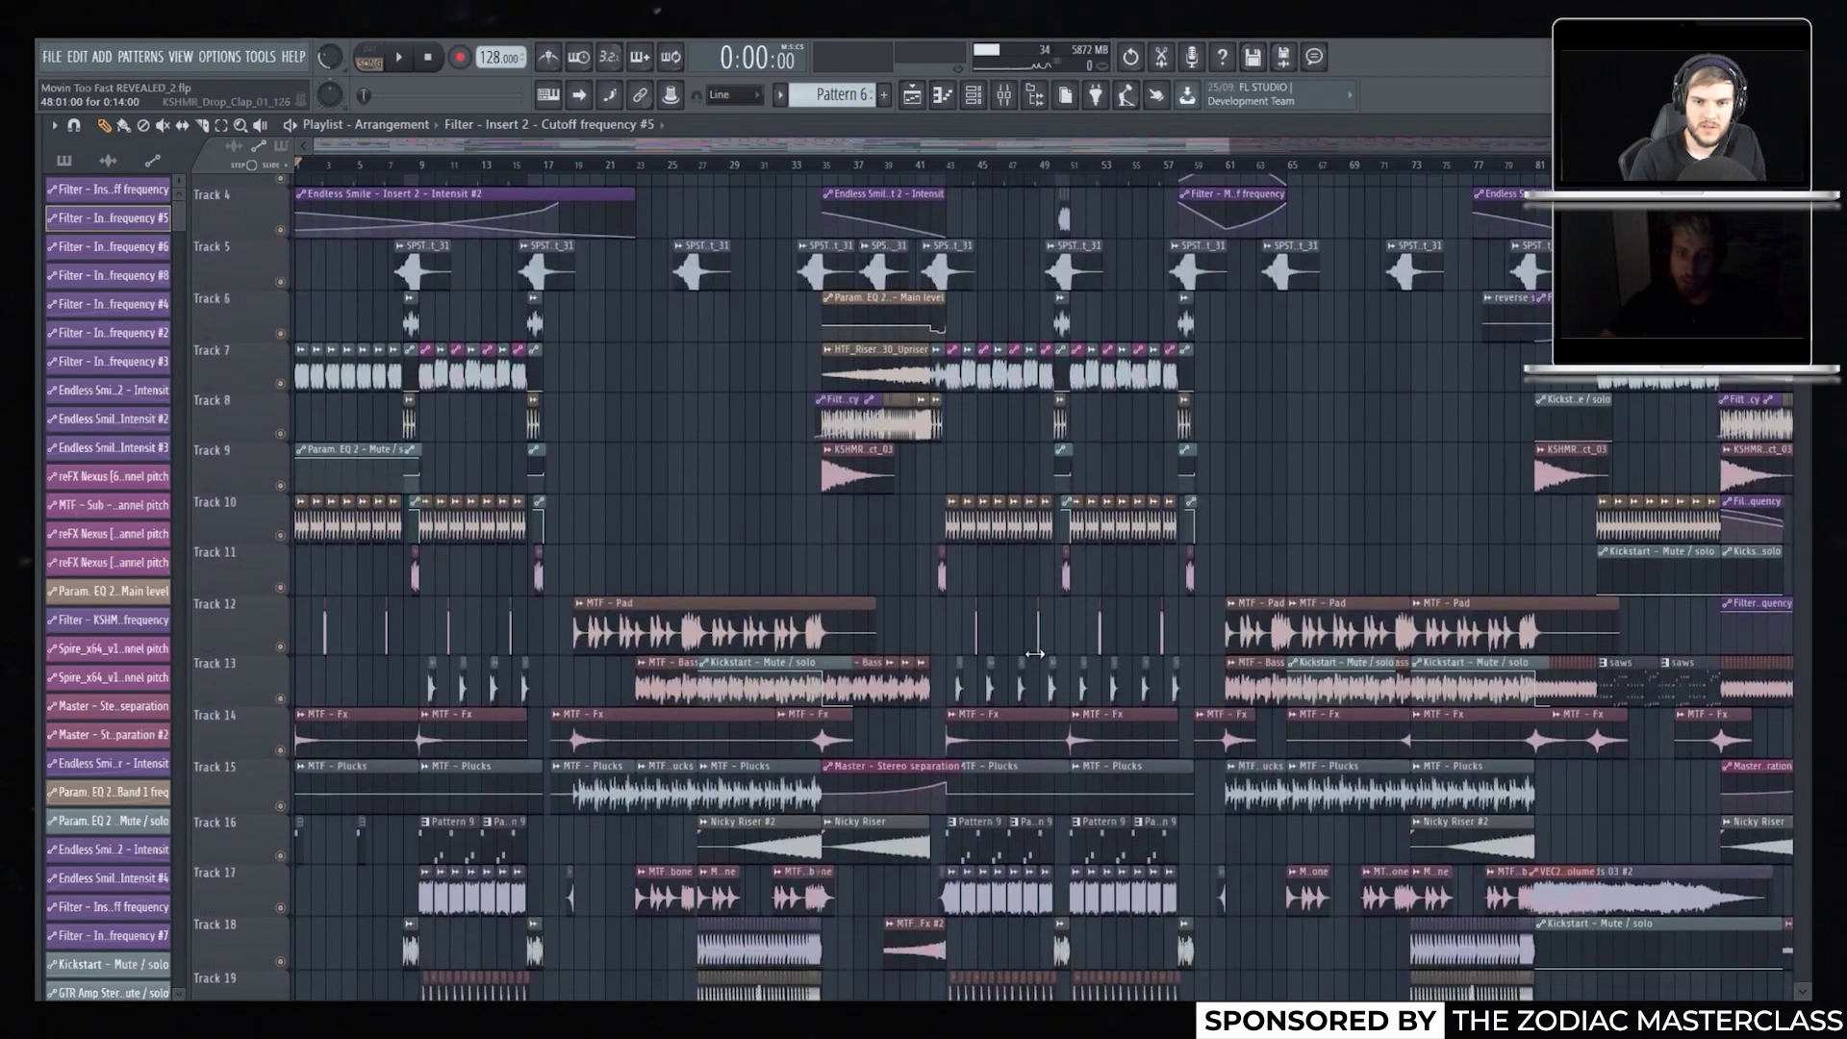
pyautogui.scroll(-3, 1034, 654)
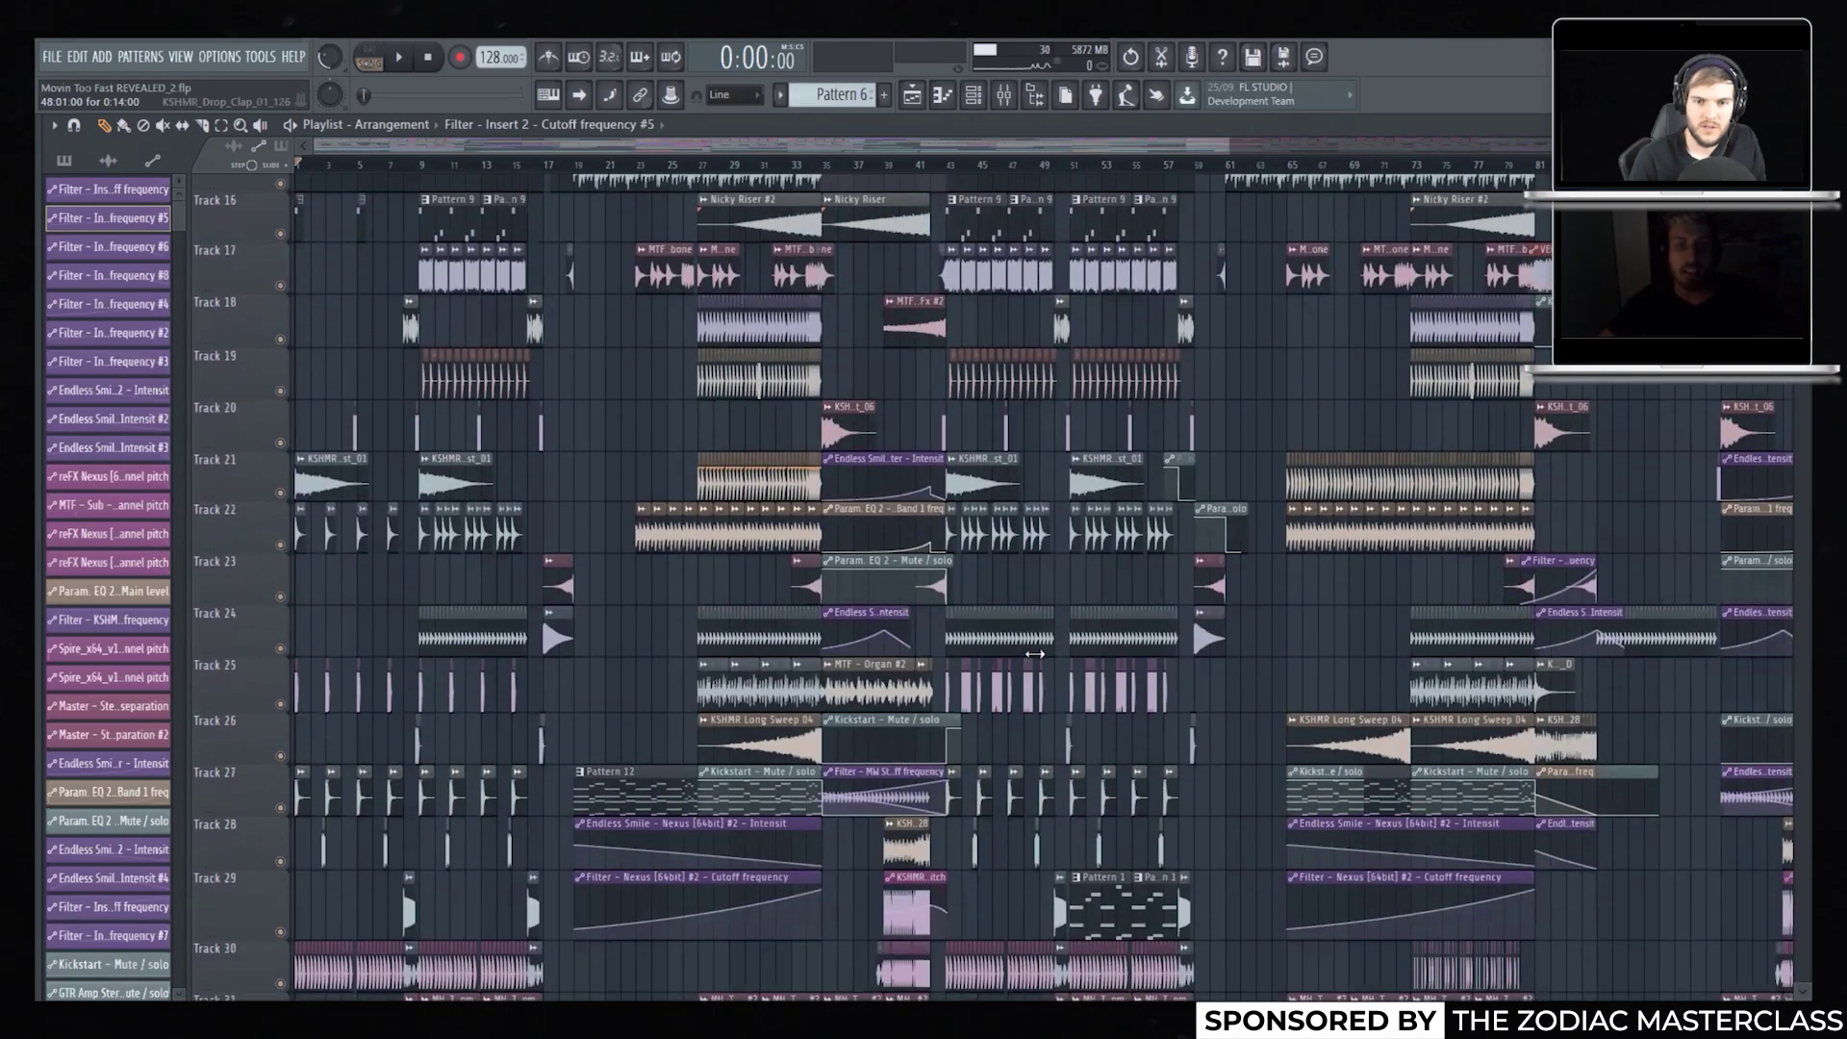
pyautogui.scroll(-15, 687, 774)
pyautogui.press('space')
pyautogui.scroll(10, 687, 774)
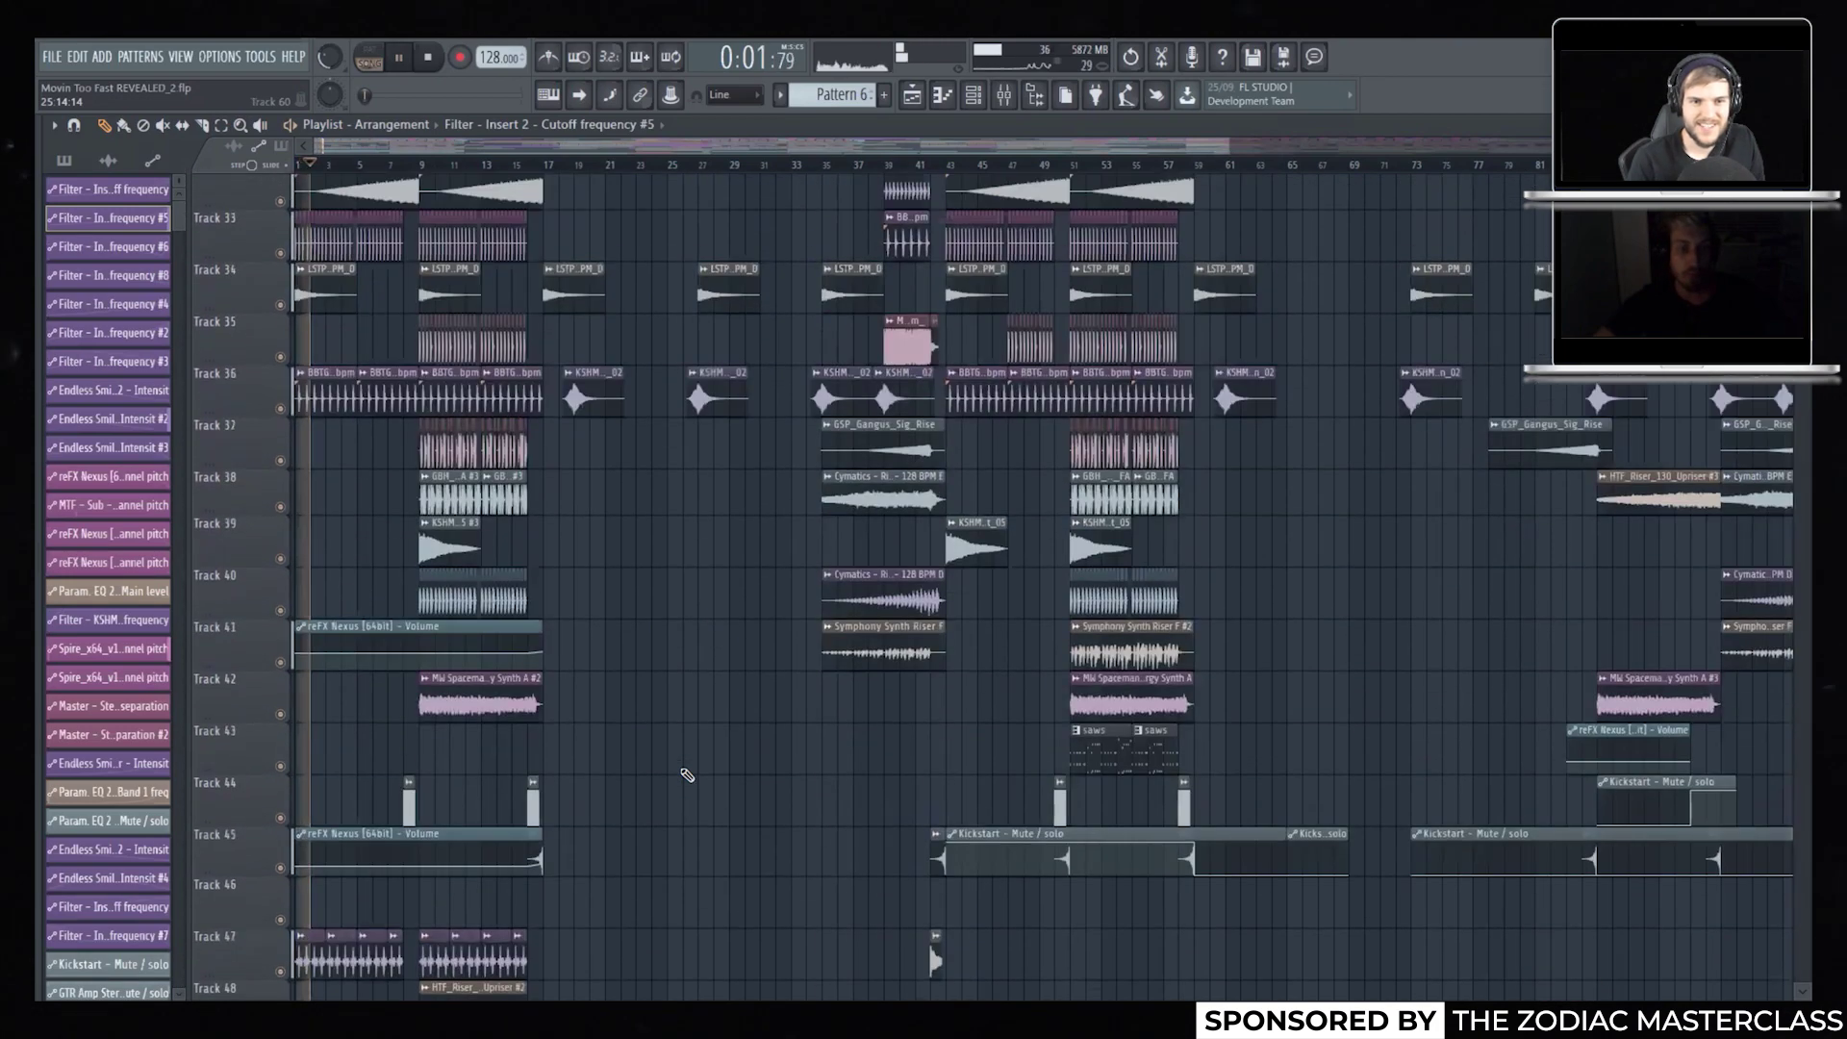
pyautogui.press('space')
# Place the playhead at bar 9 and briefly play the second half of the first drop
pyautogui.click(423, 167)
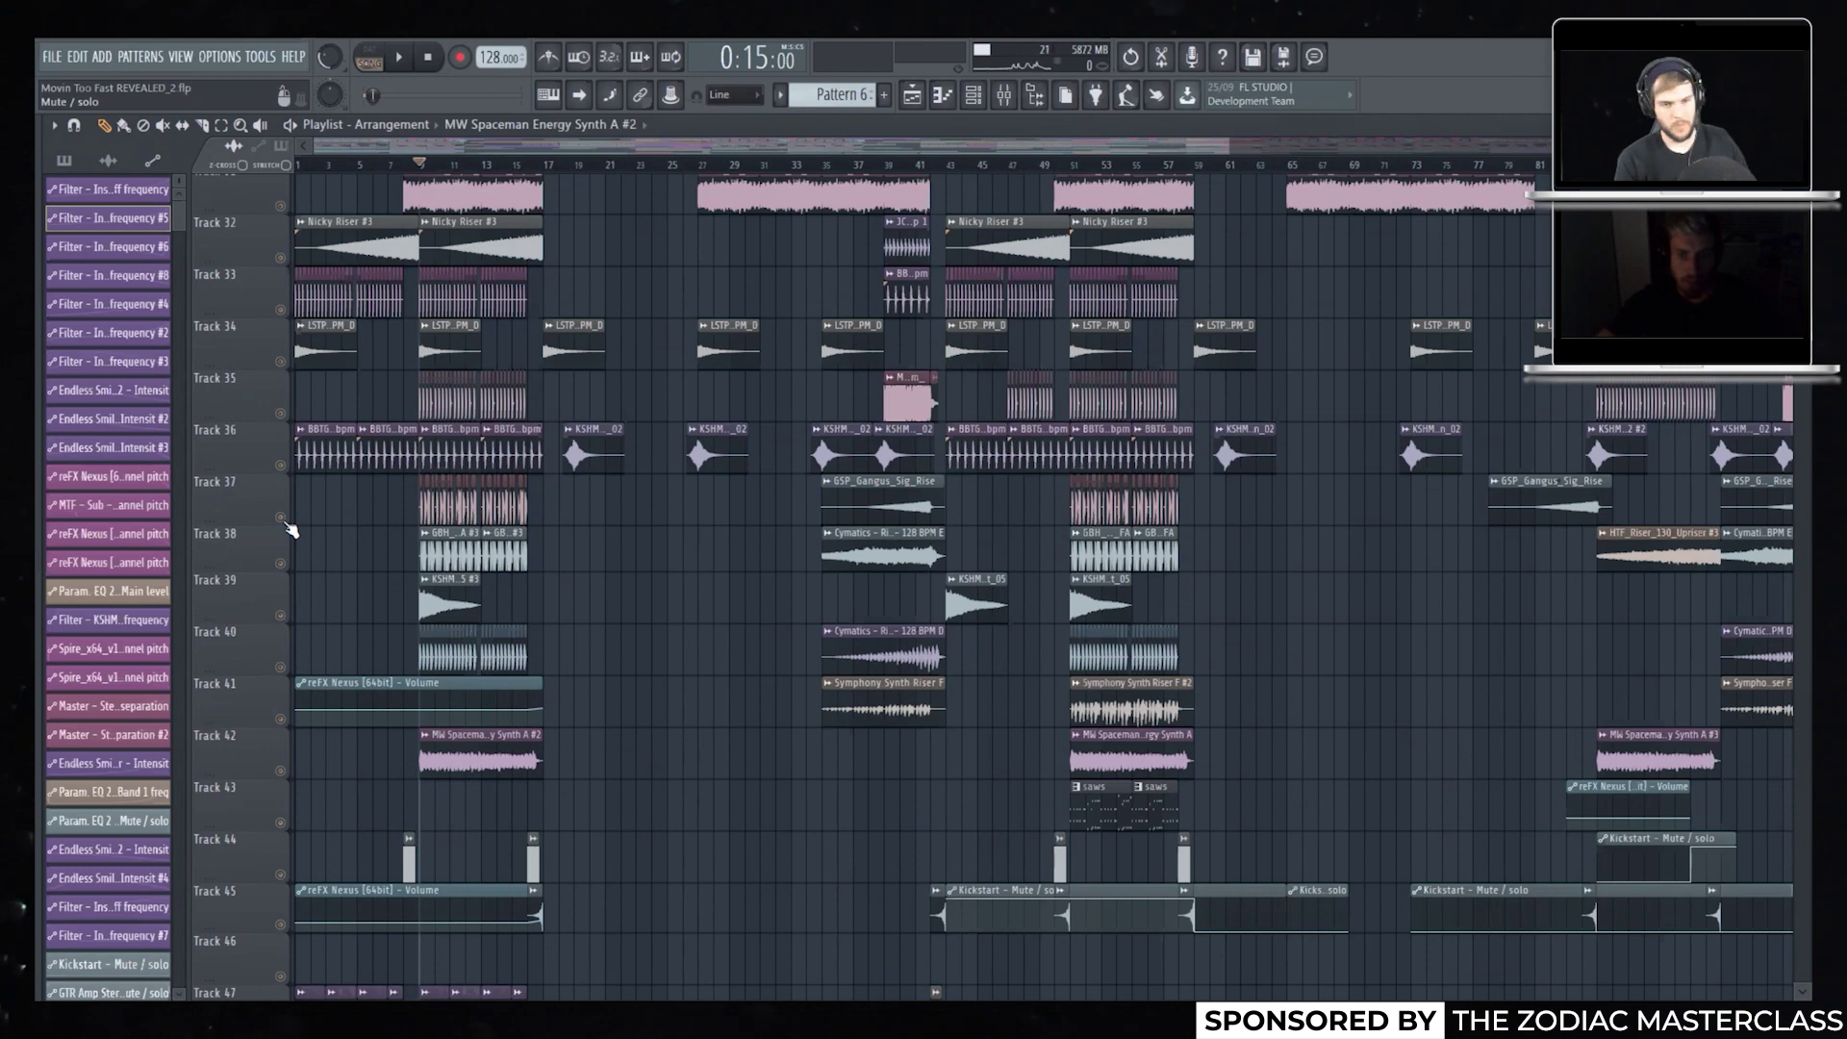
pyautogui.scroll(-5, 293, 539)
pyautogui.press('space')
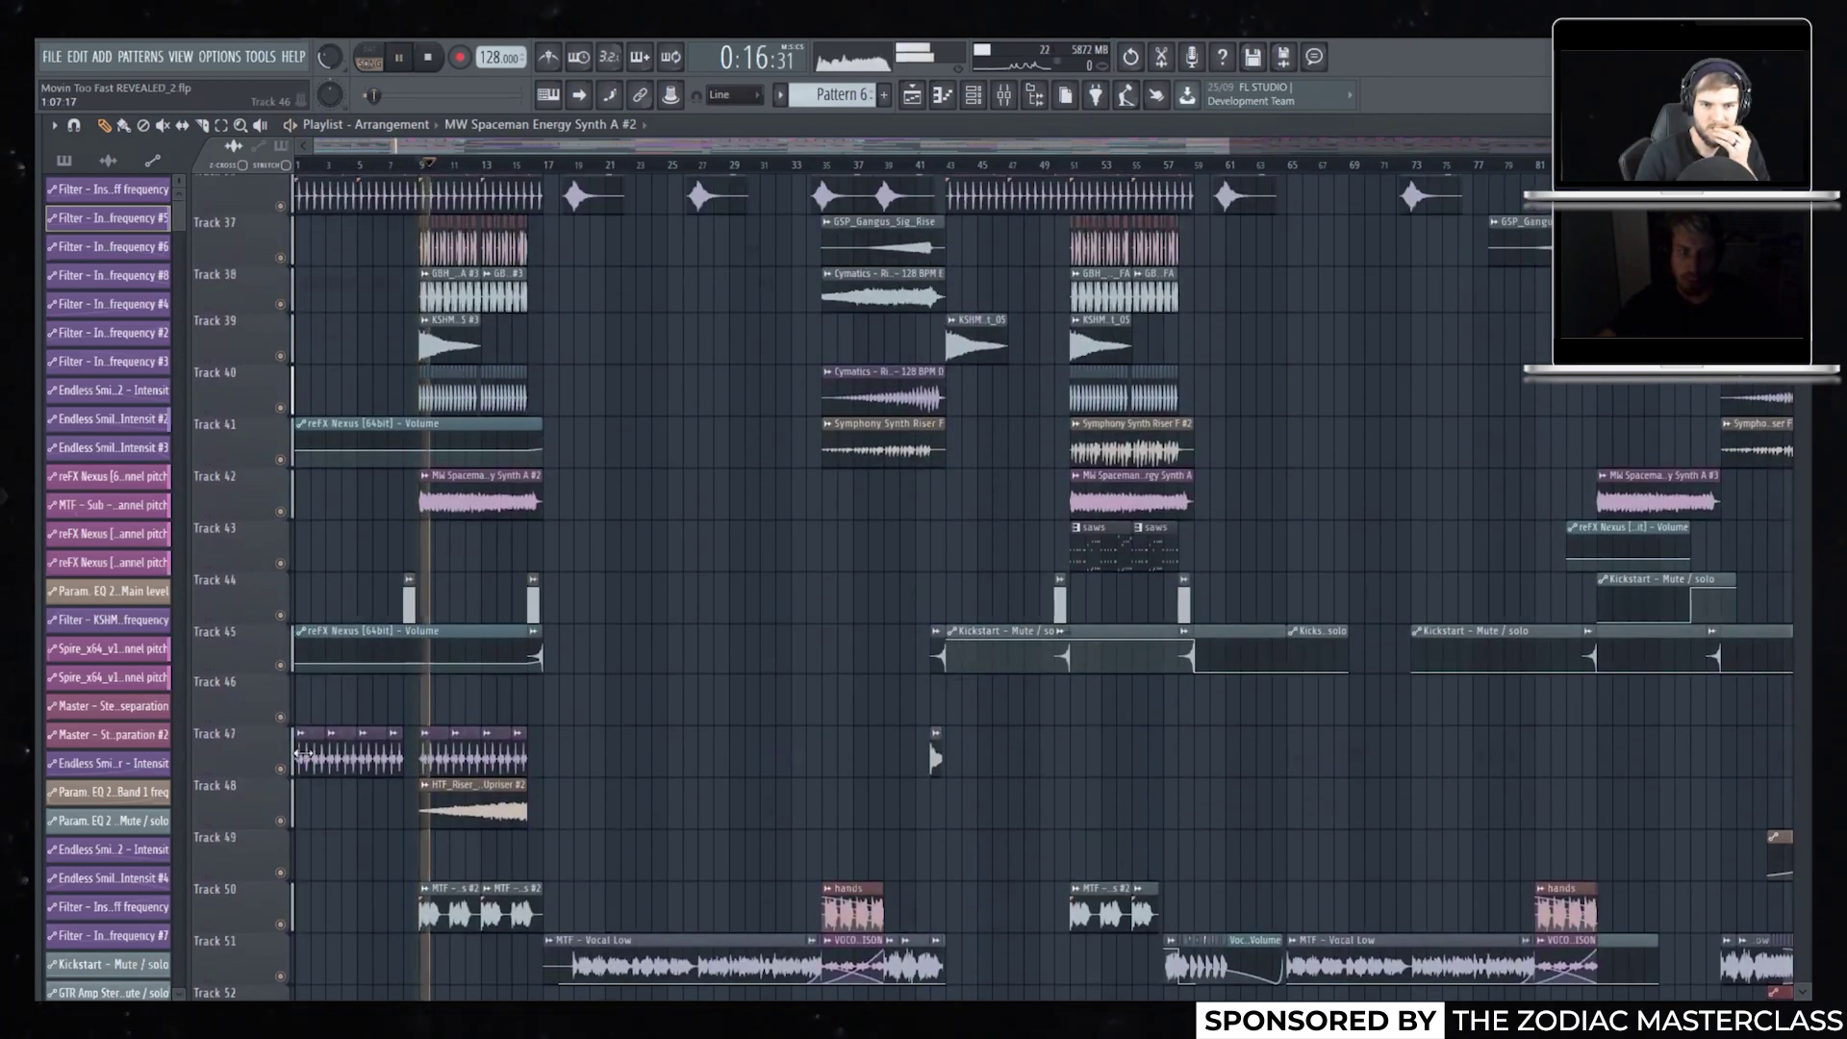
pyautogui.press('space')
# Solo Track 47, audition its KSHMR_Top_Loop_01_129 clips from bar 9, and restore all tracks
pyautogui.rightClick(281, 768)
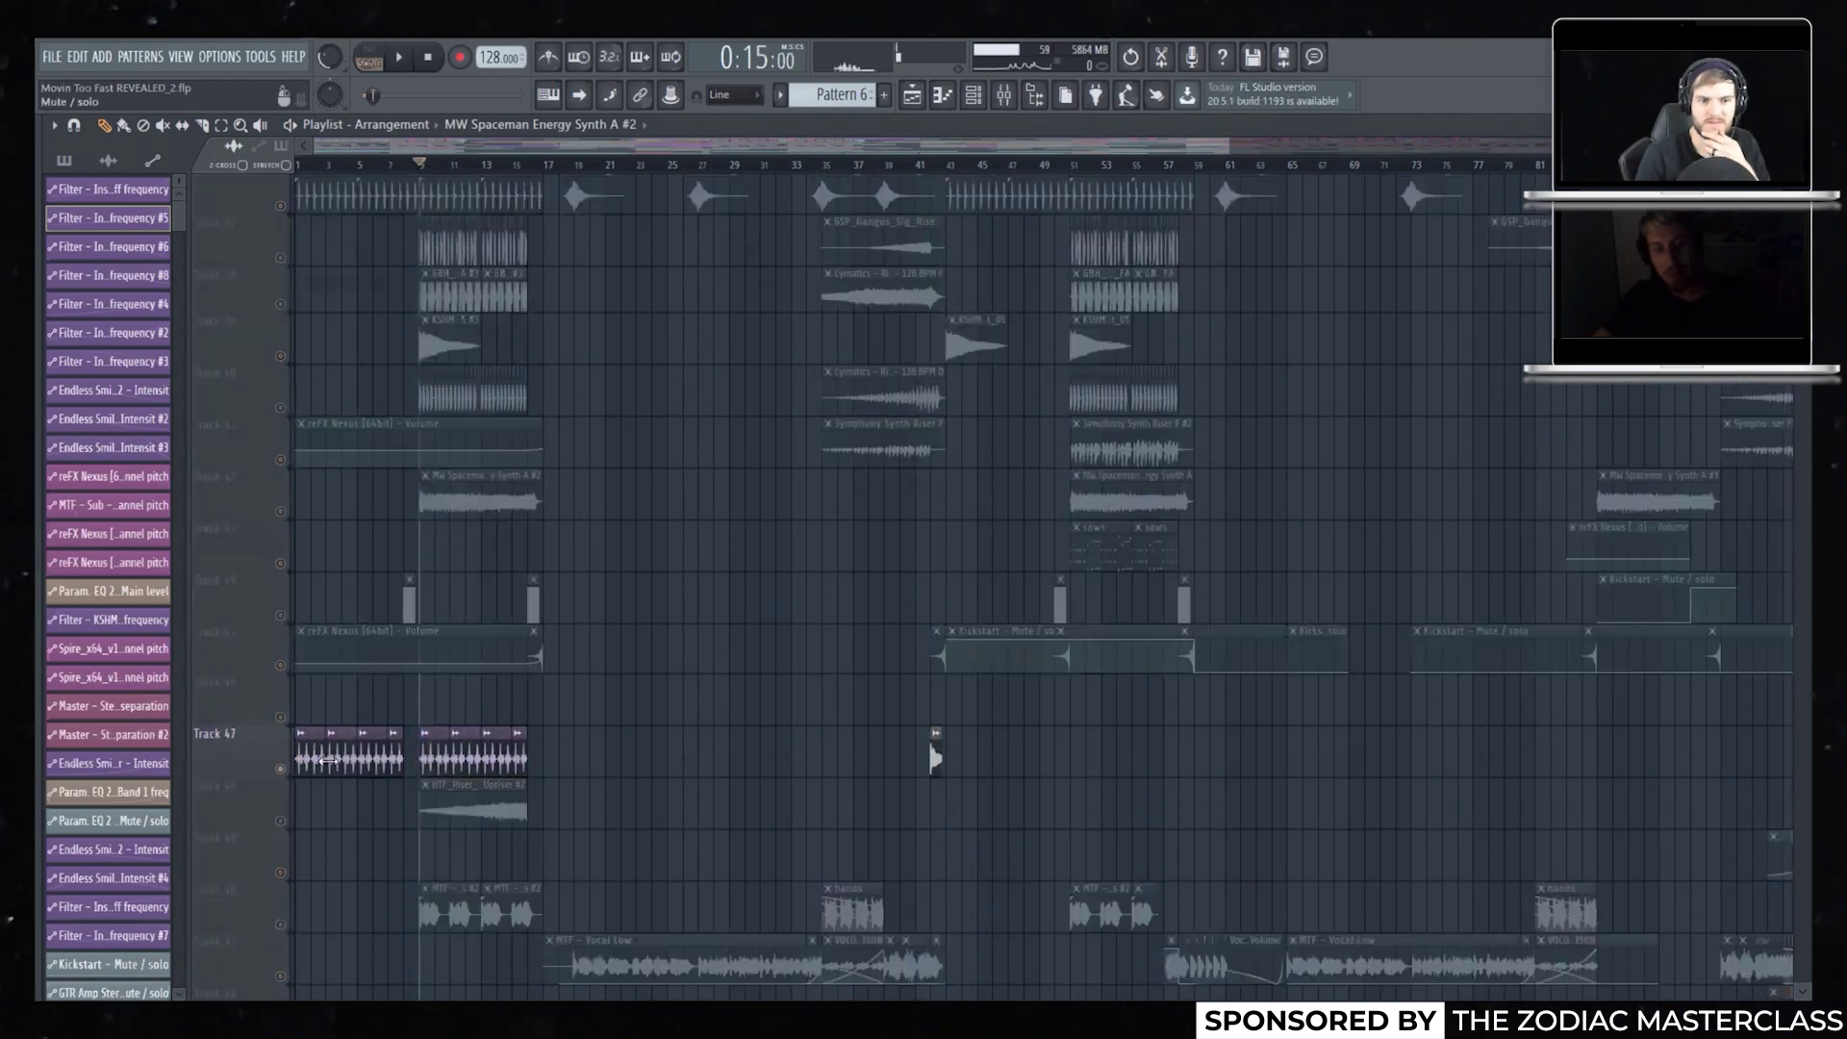
pyautogui.click(443, 765)
pyautogui.press('space')
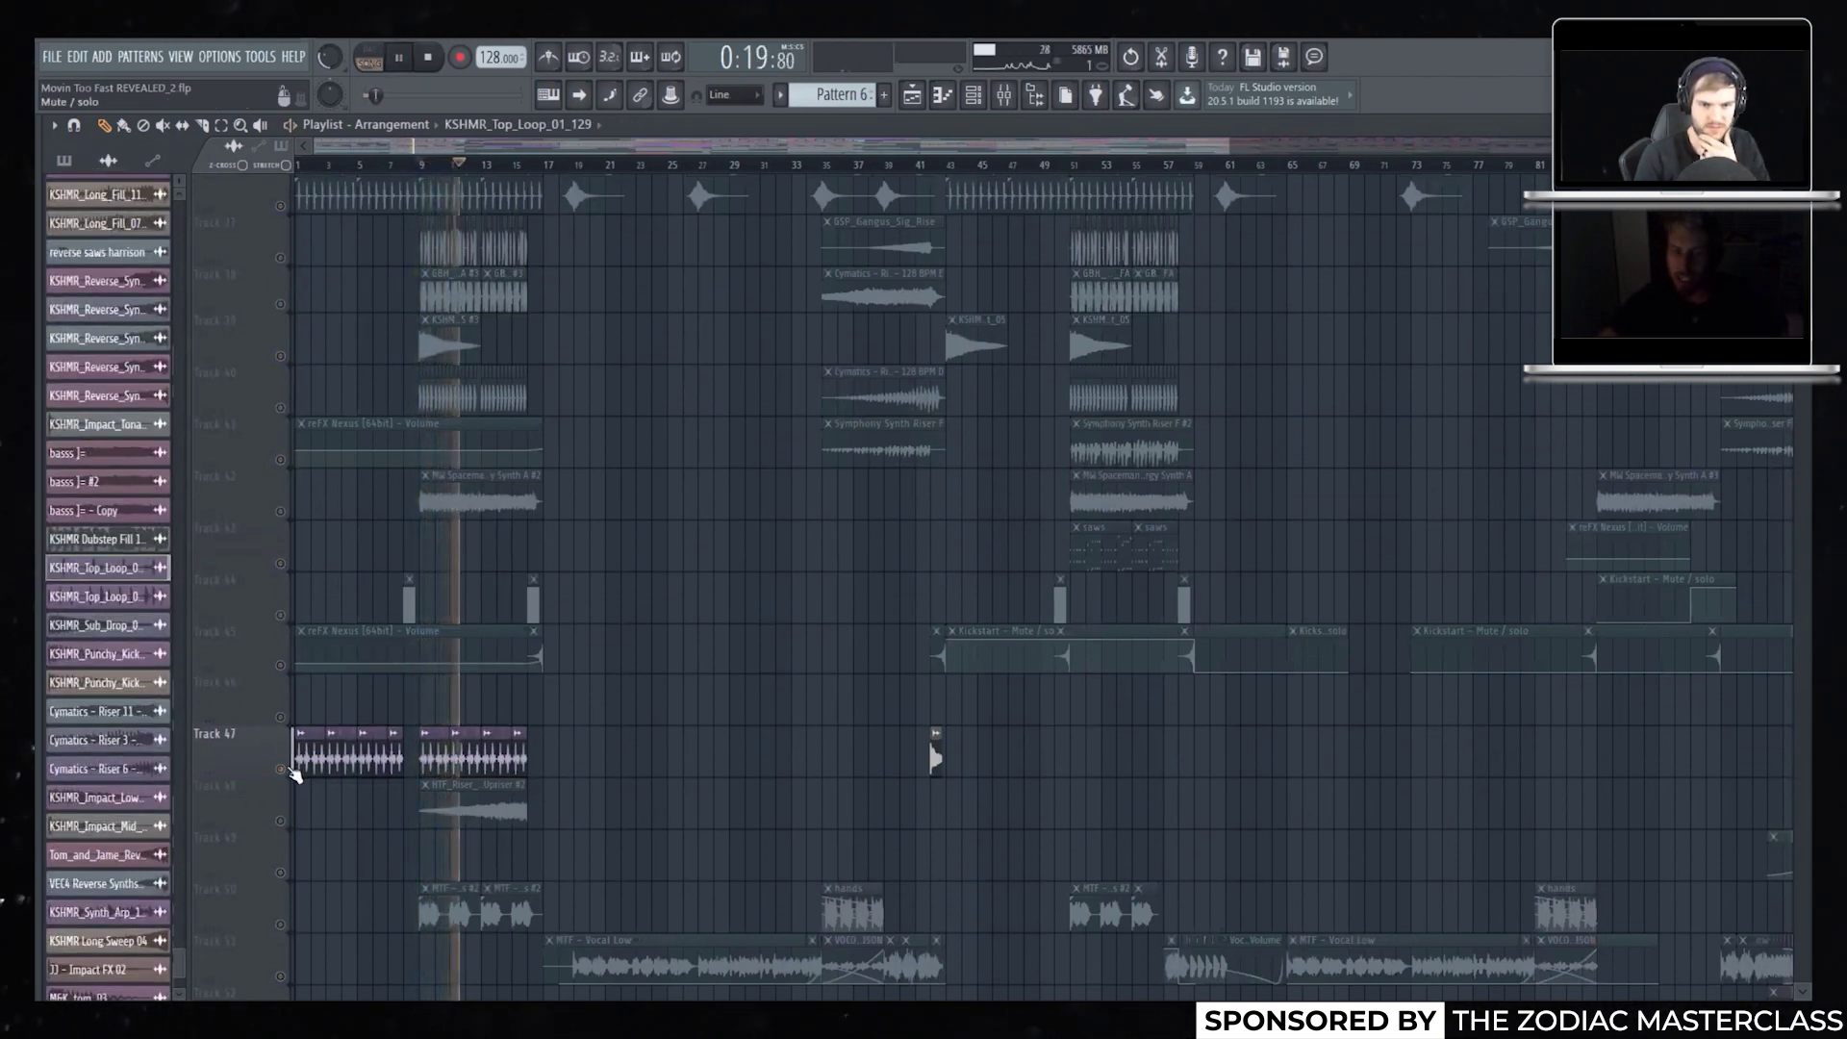
pyautogui.press('space')
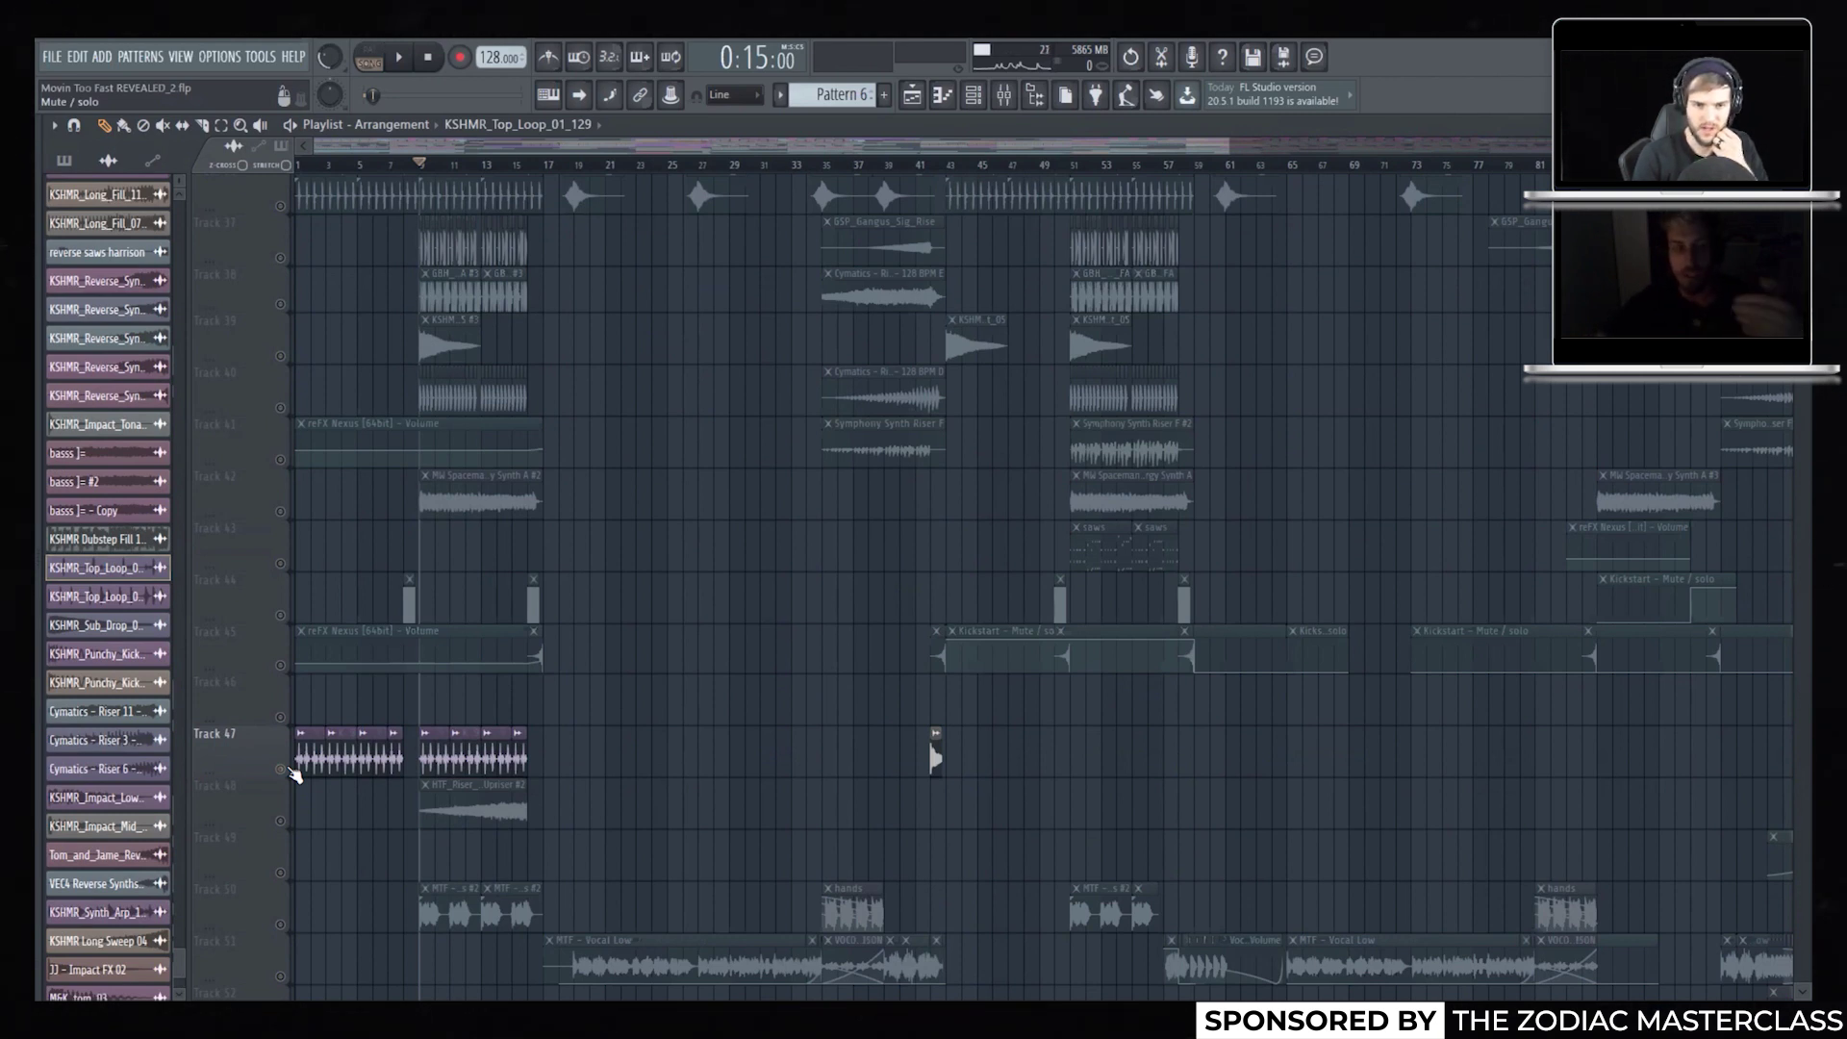
pyautogui.rightClick(287, 770)
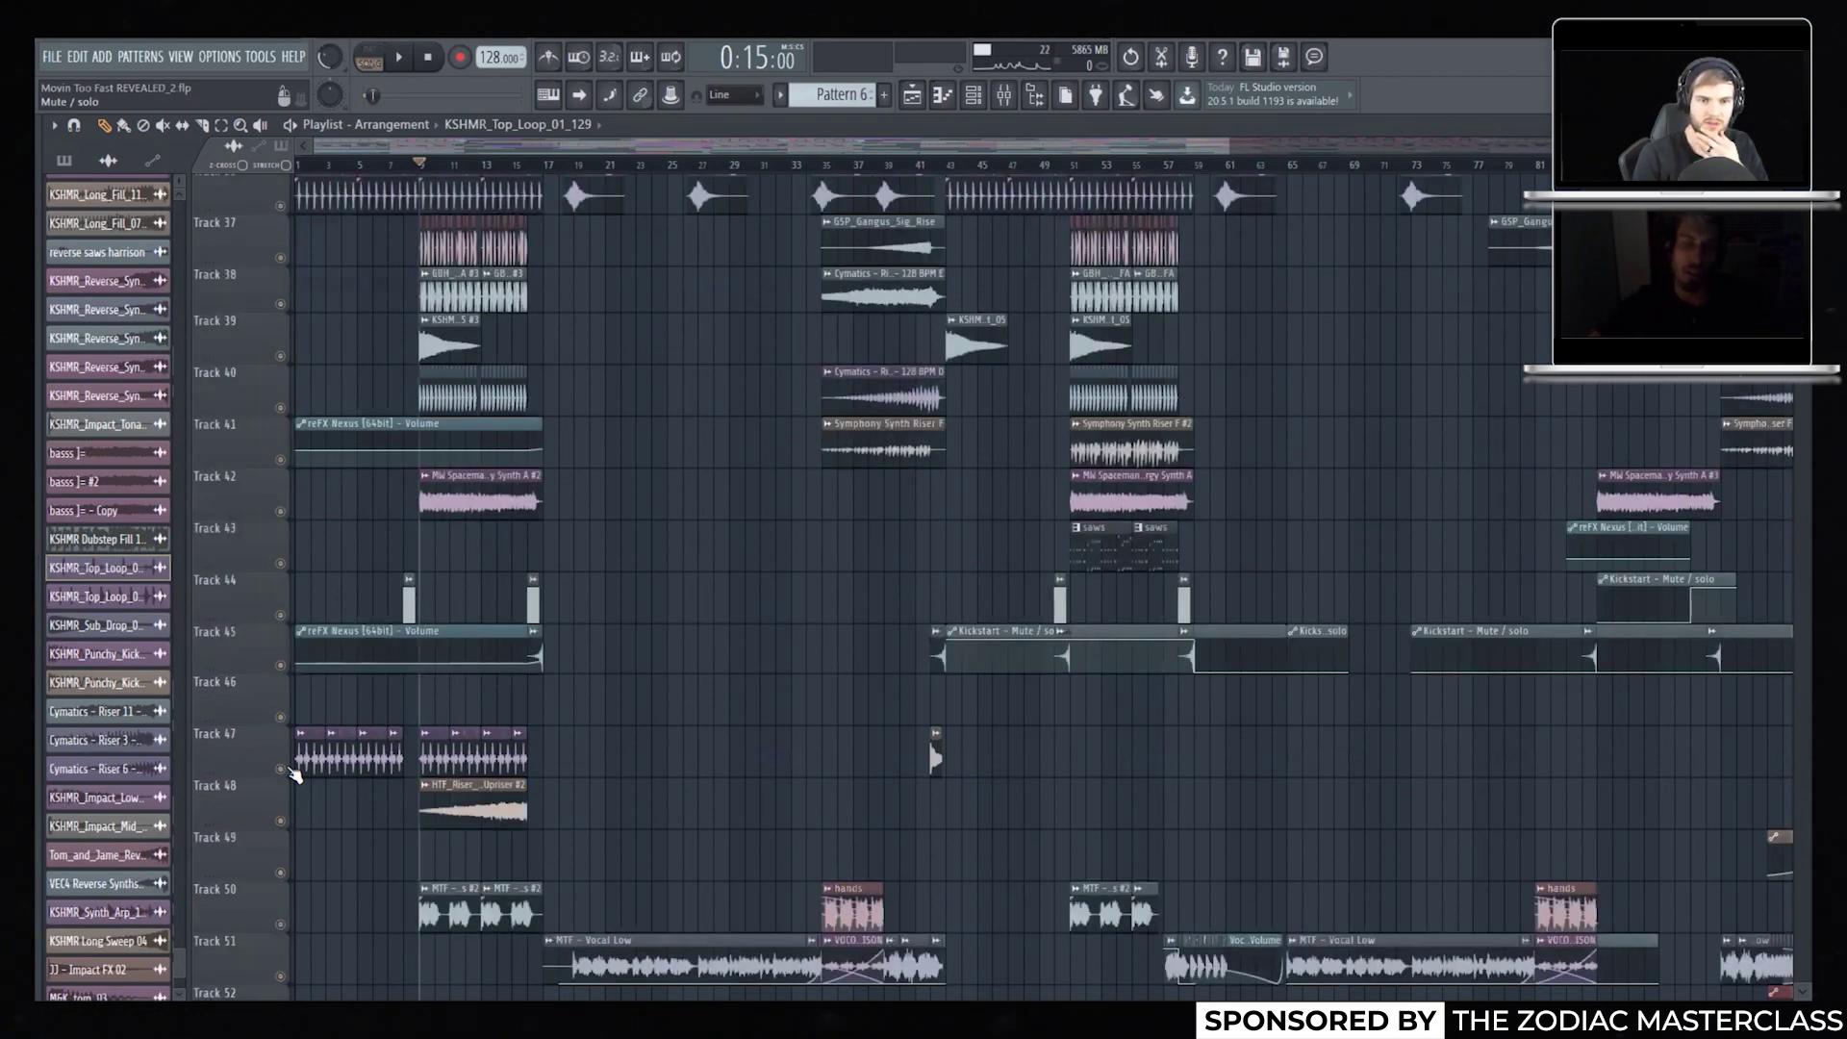
# Play the second half of the first drop from bar 9 with all tracks active, reviewing the layers up to Track 1
pyautogui.press('space')
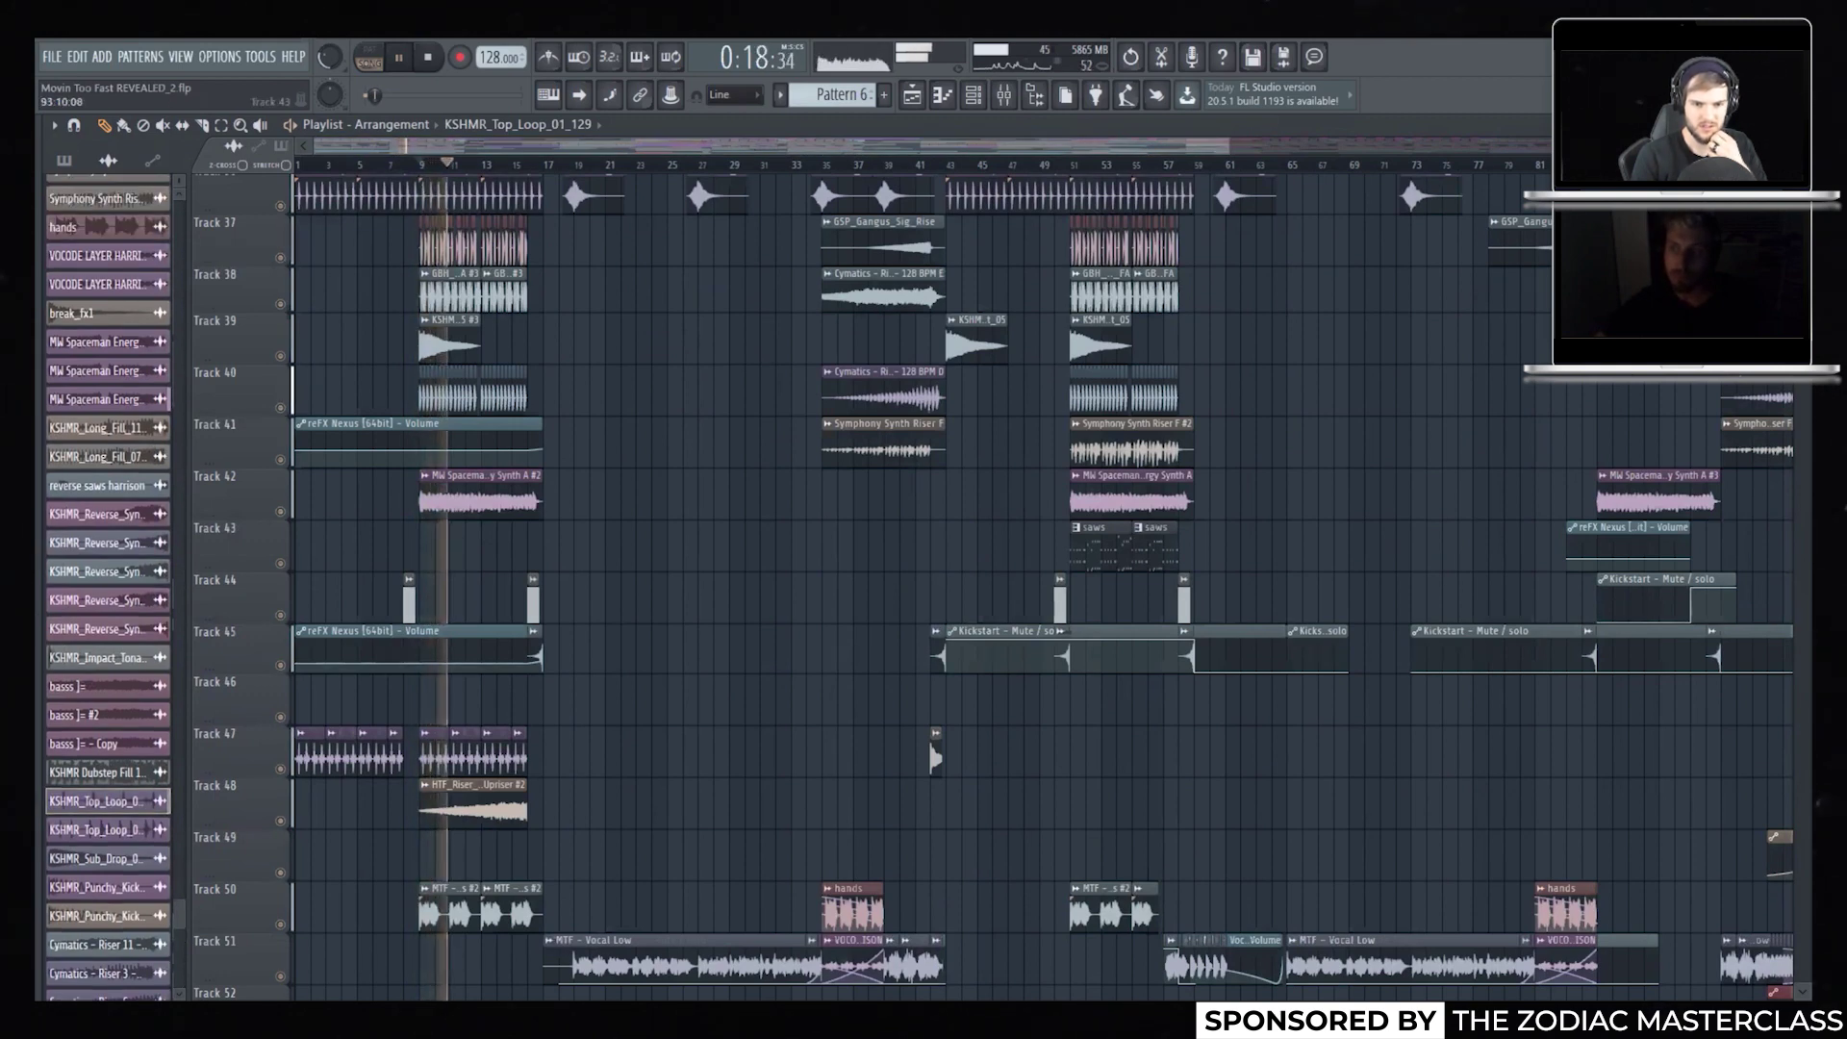
pyautogui.scroll(1, 1721, 241)
pyautogui.scroll(10, 540, 581)
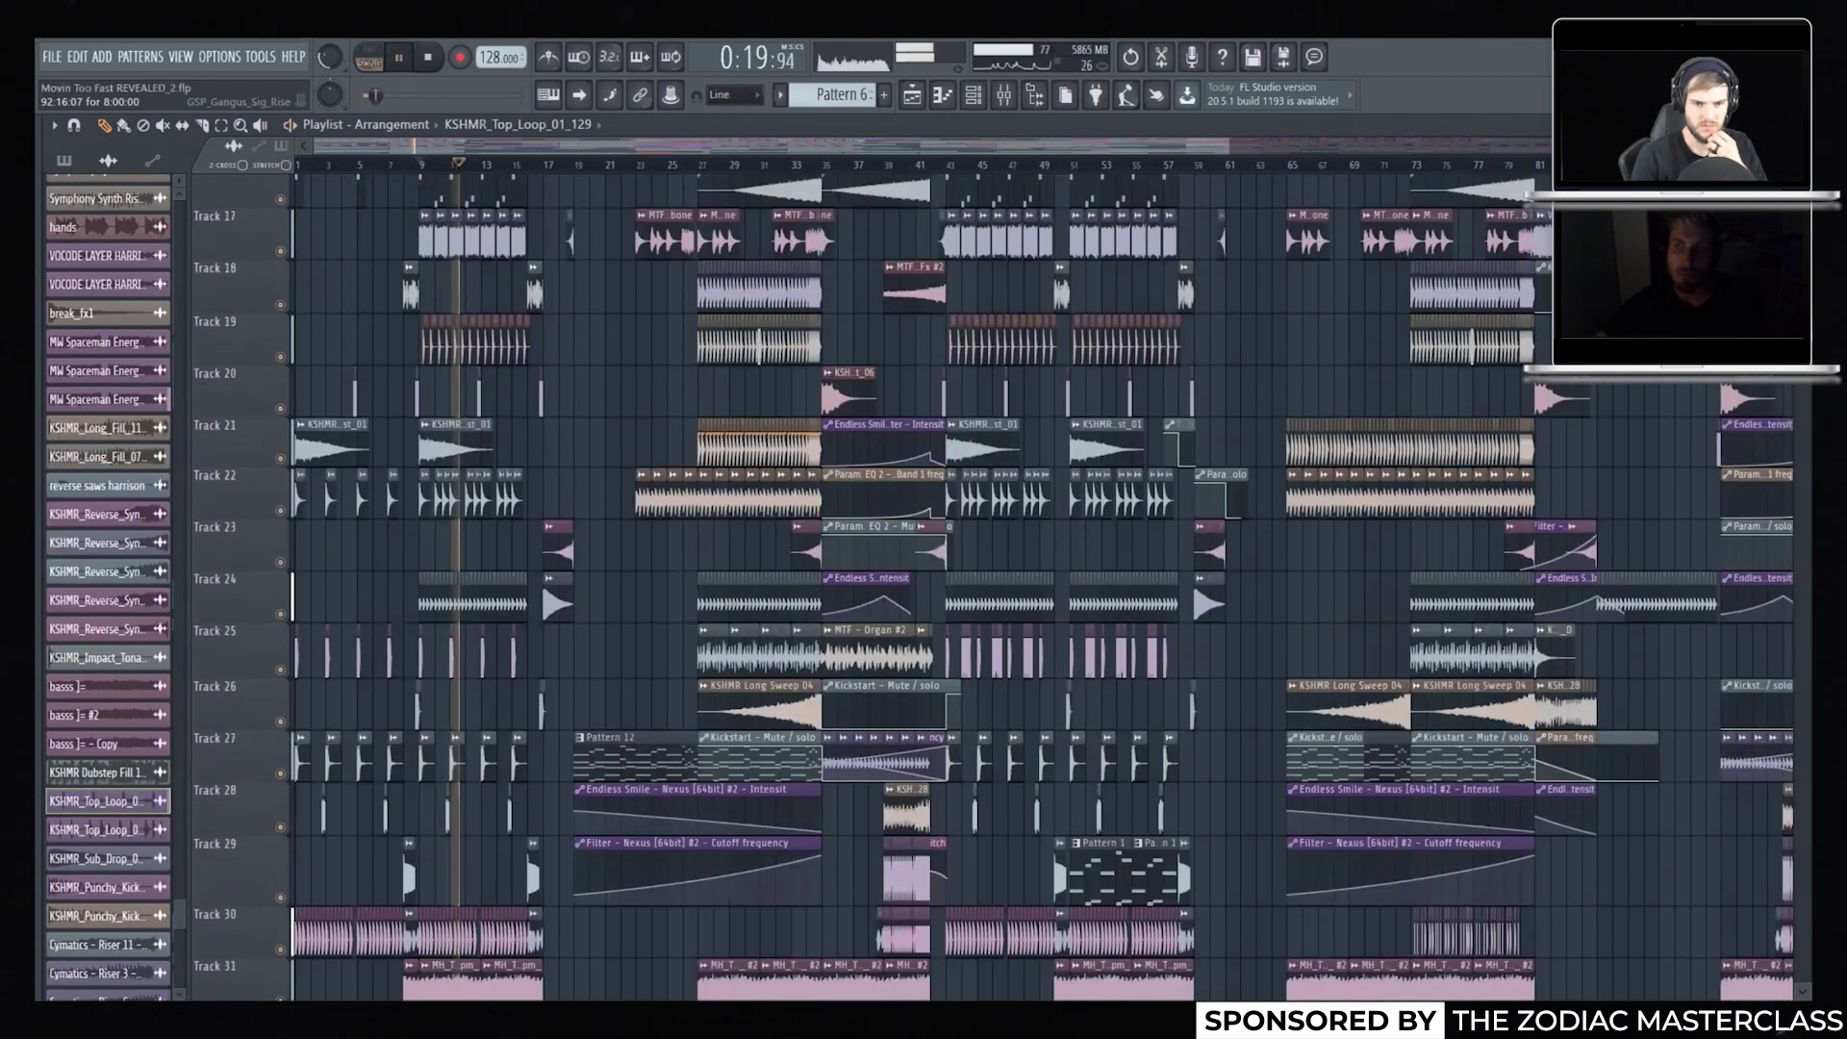
pyautogui.scroll(8, 540, 581)
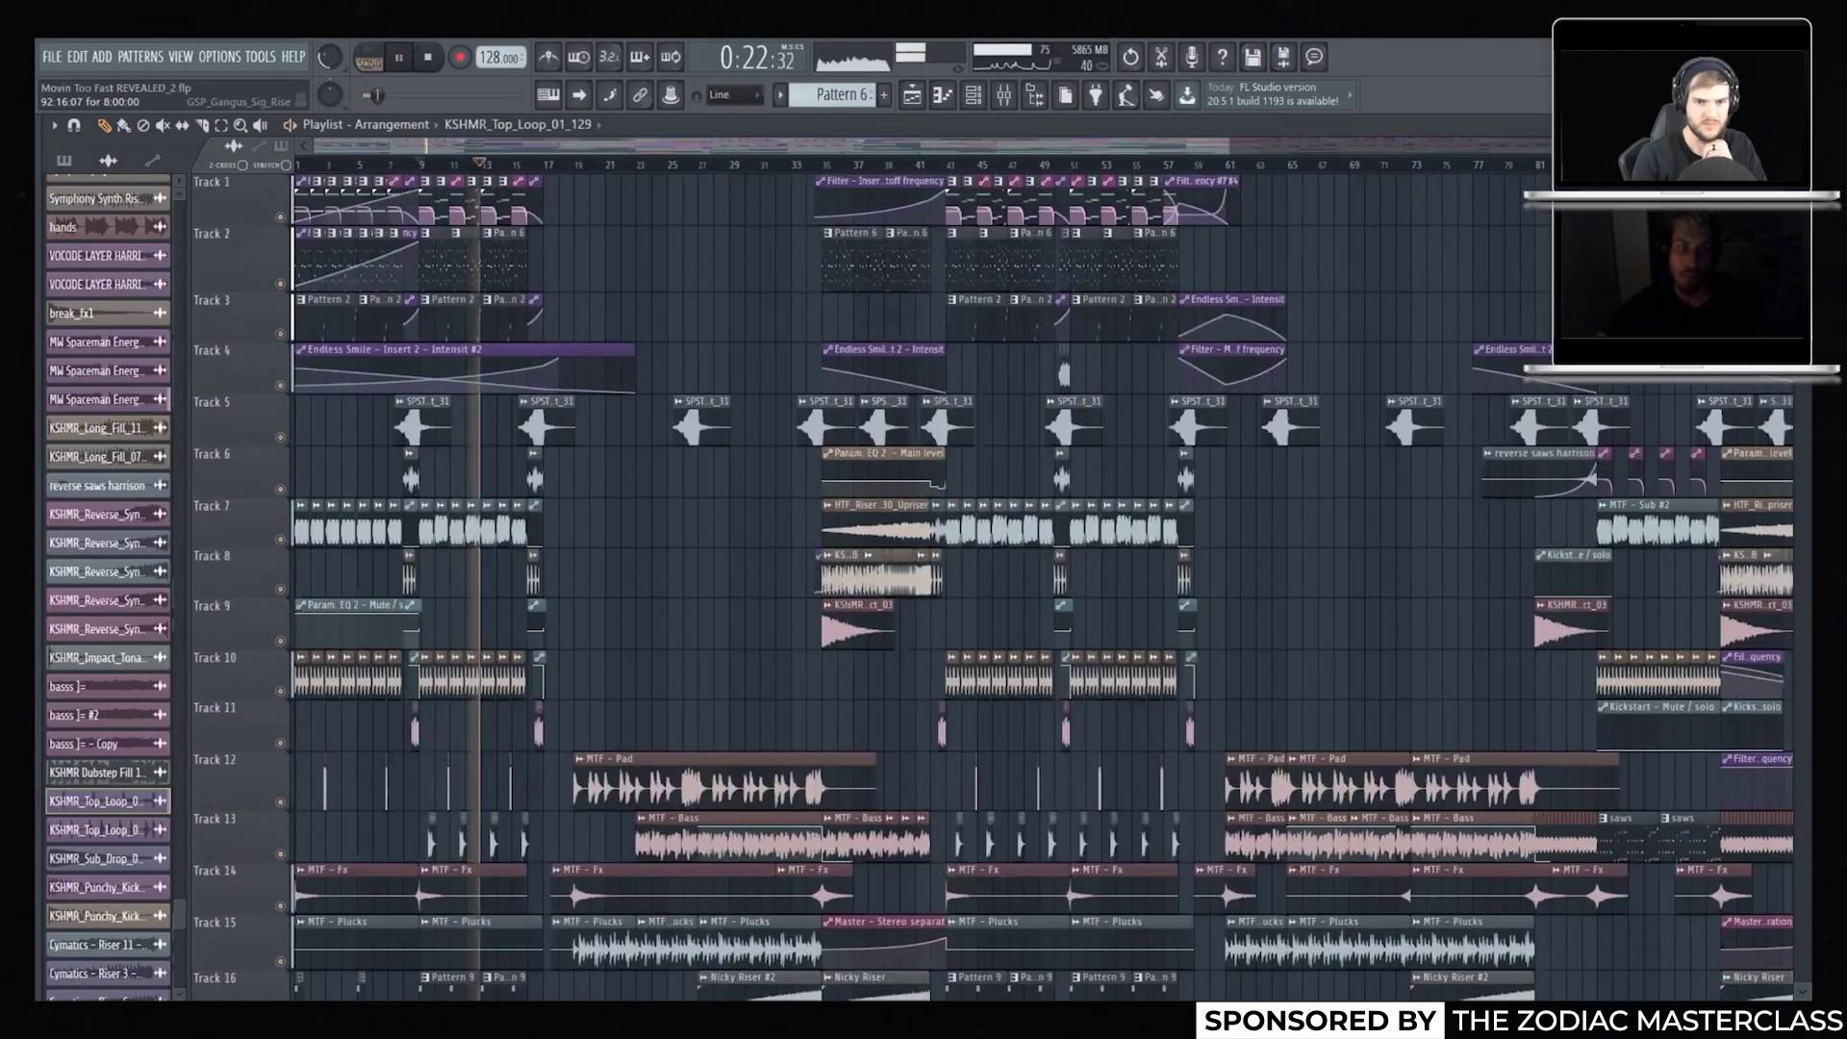
pyautogui.press('space')
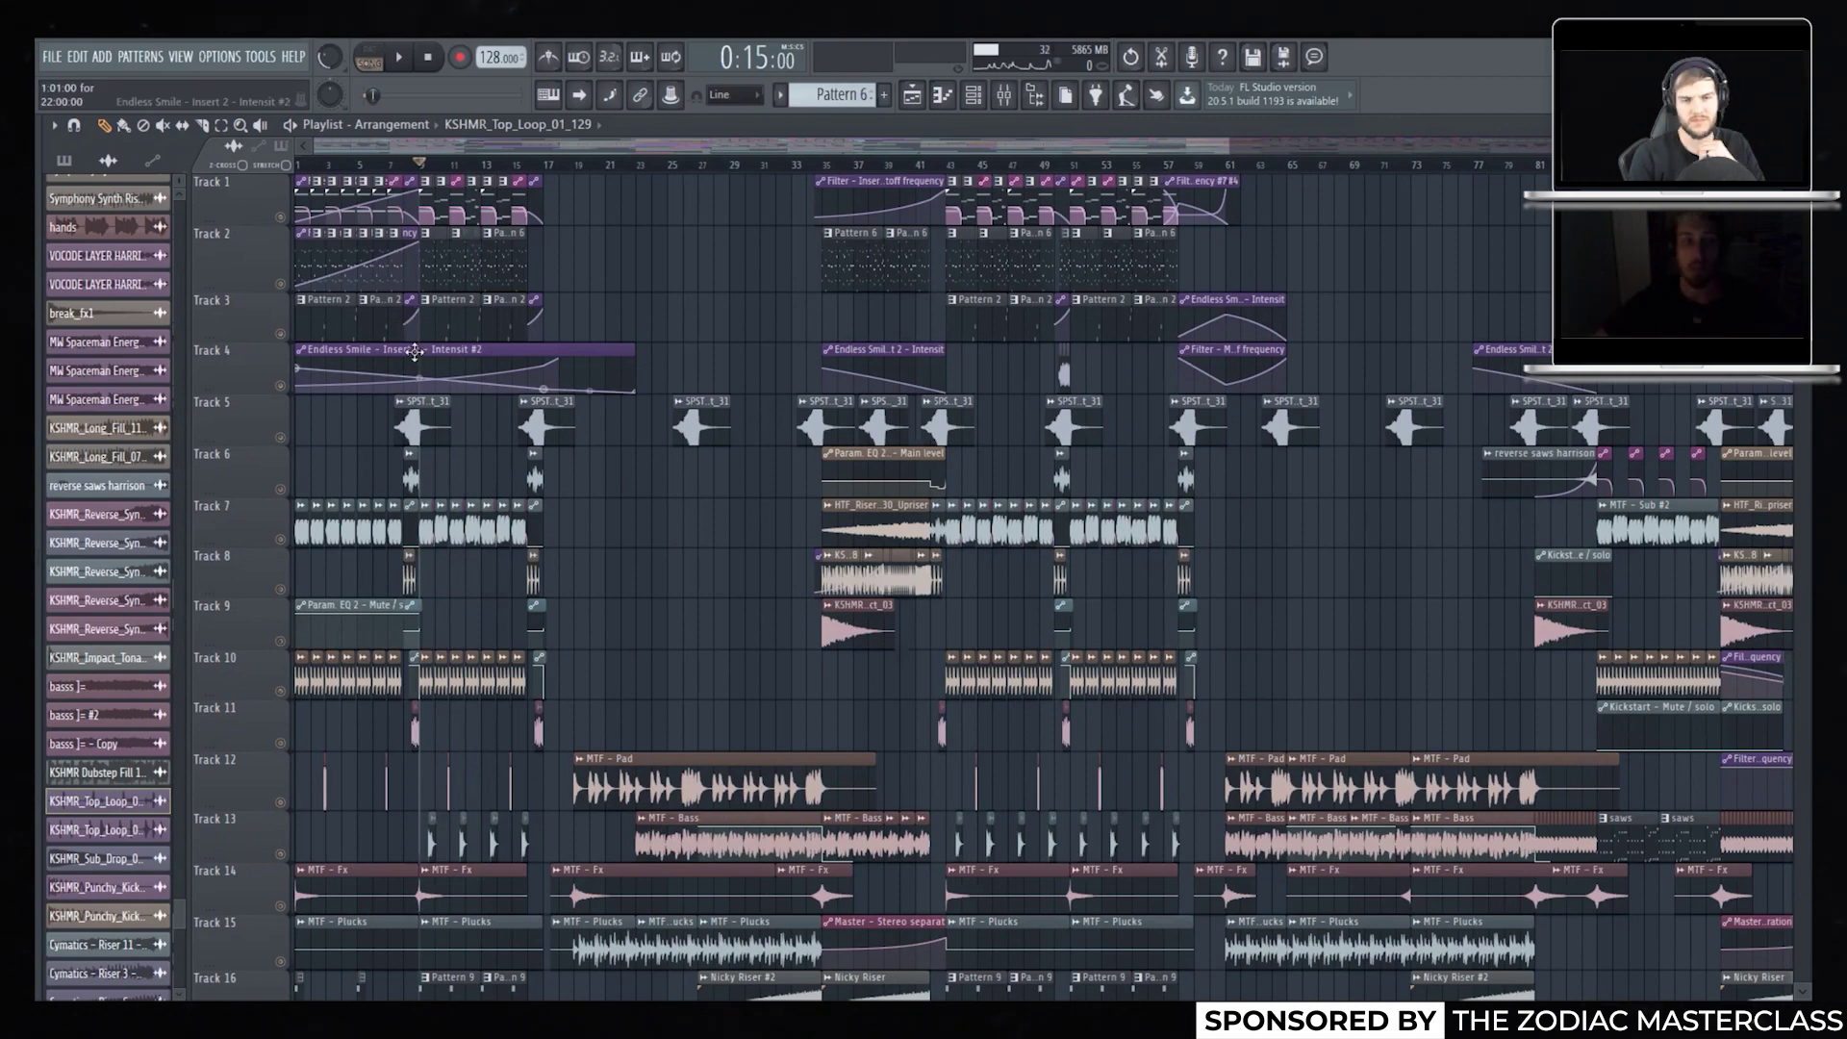
# Select the second Nicky Riser #3 clip in Track 32 and examine the remaining clip layers down to Track 52
pyautogui.scroll(-10, 415, 351)
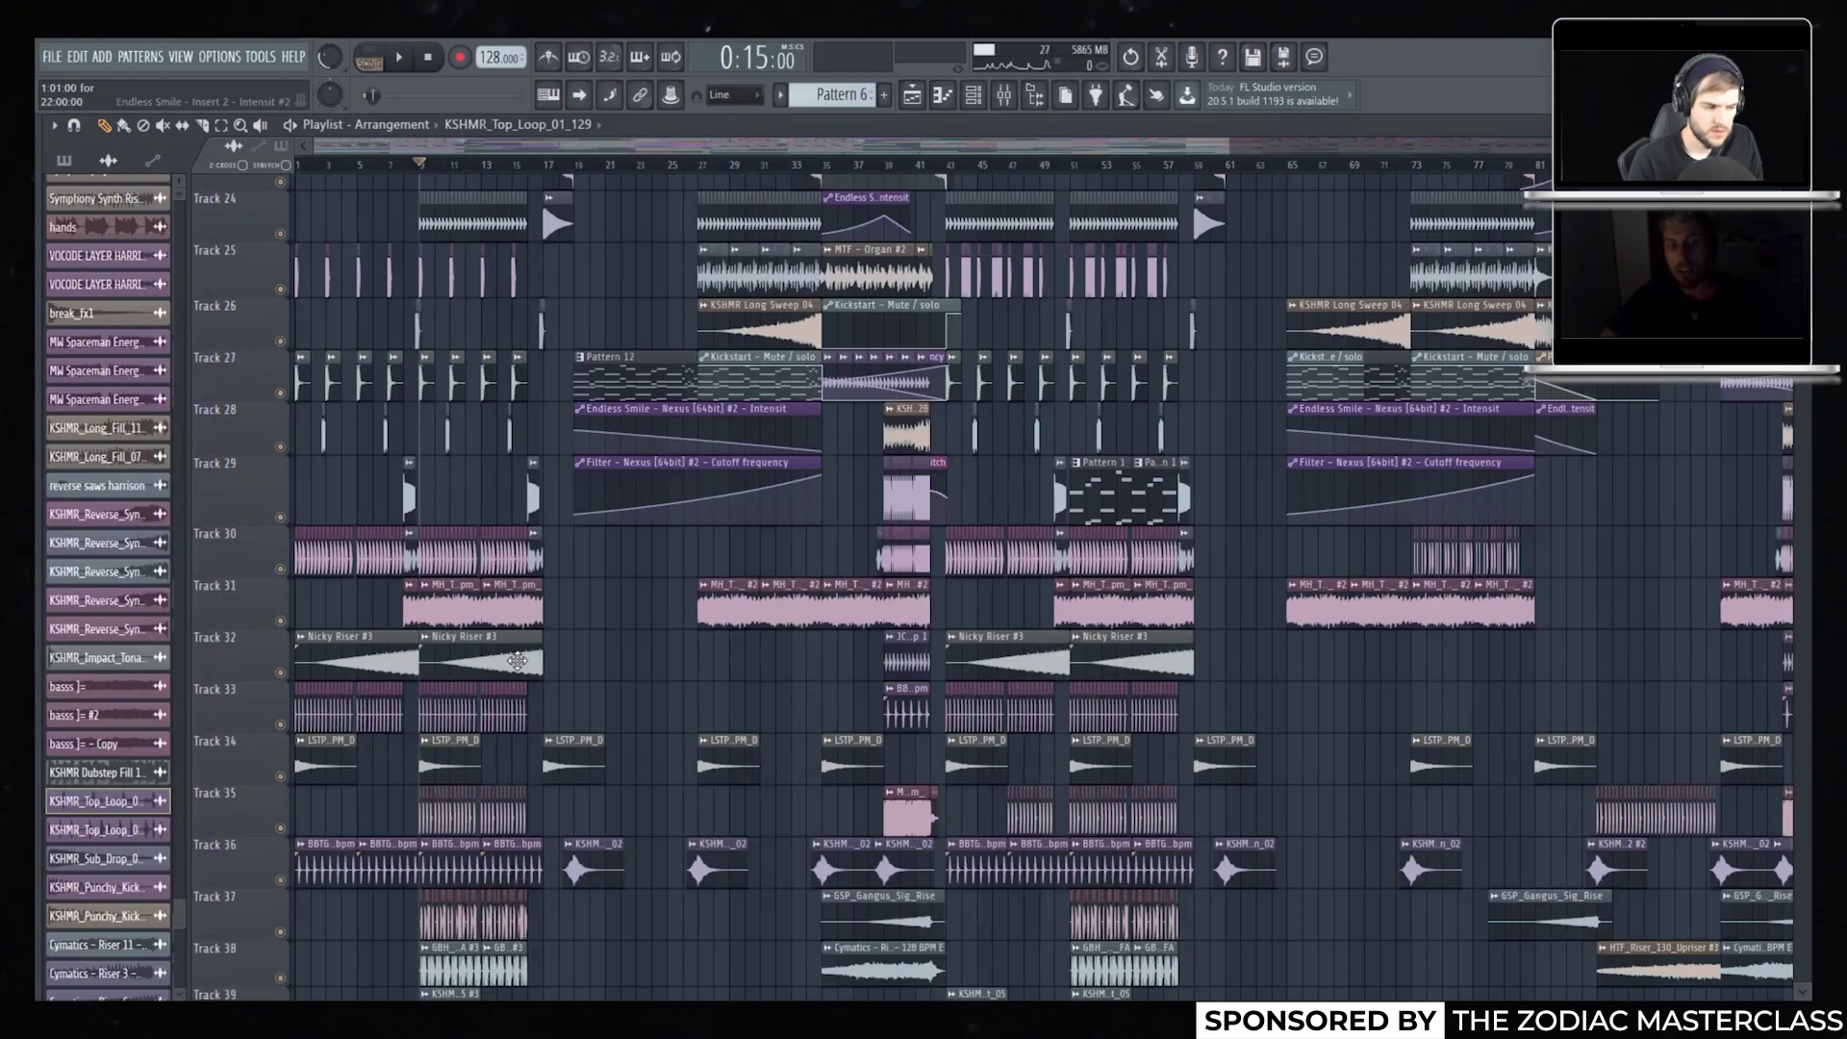
pyautogui.click(518, 663)
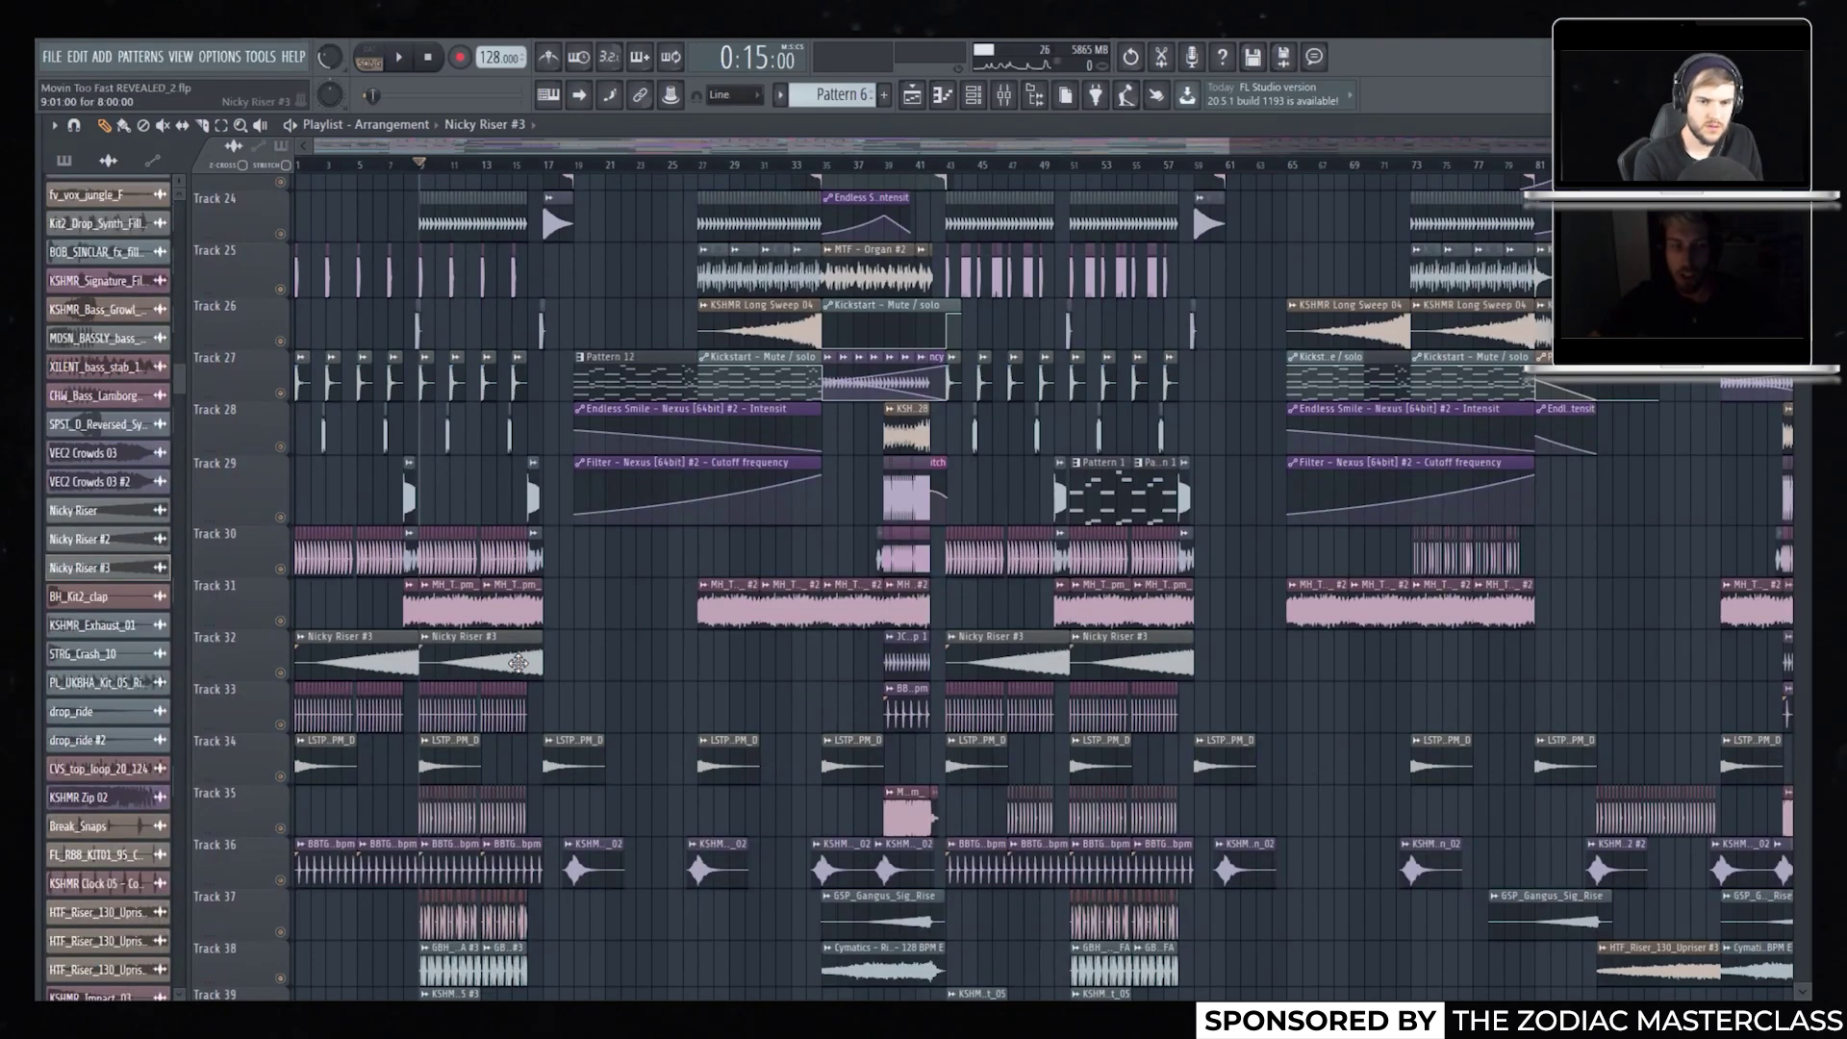
pyautogui.click(521, 662)
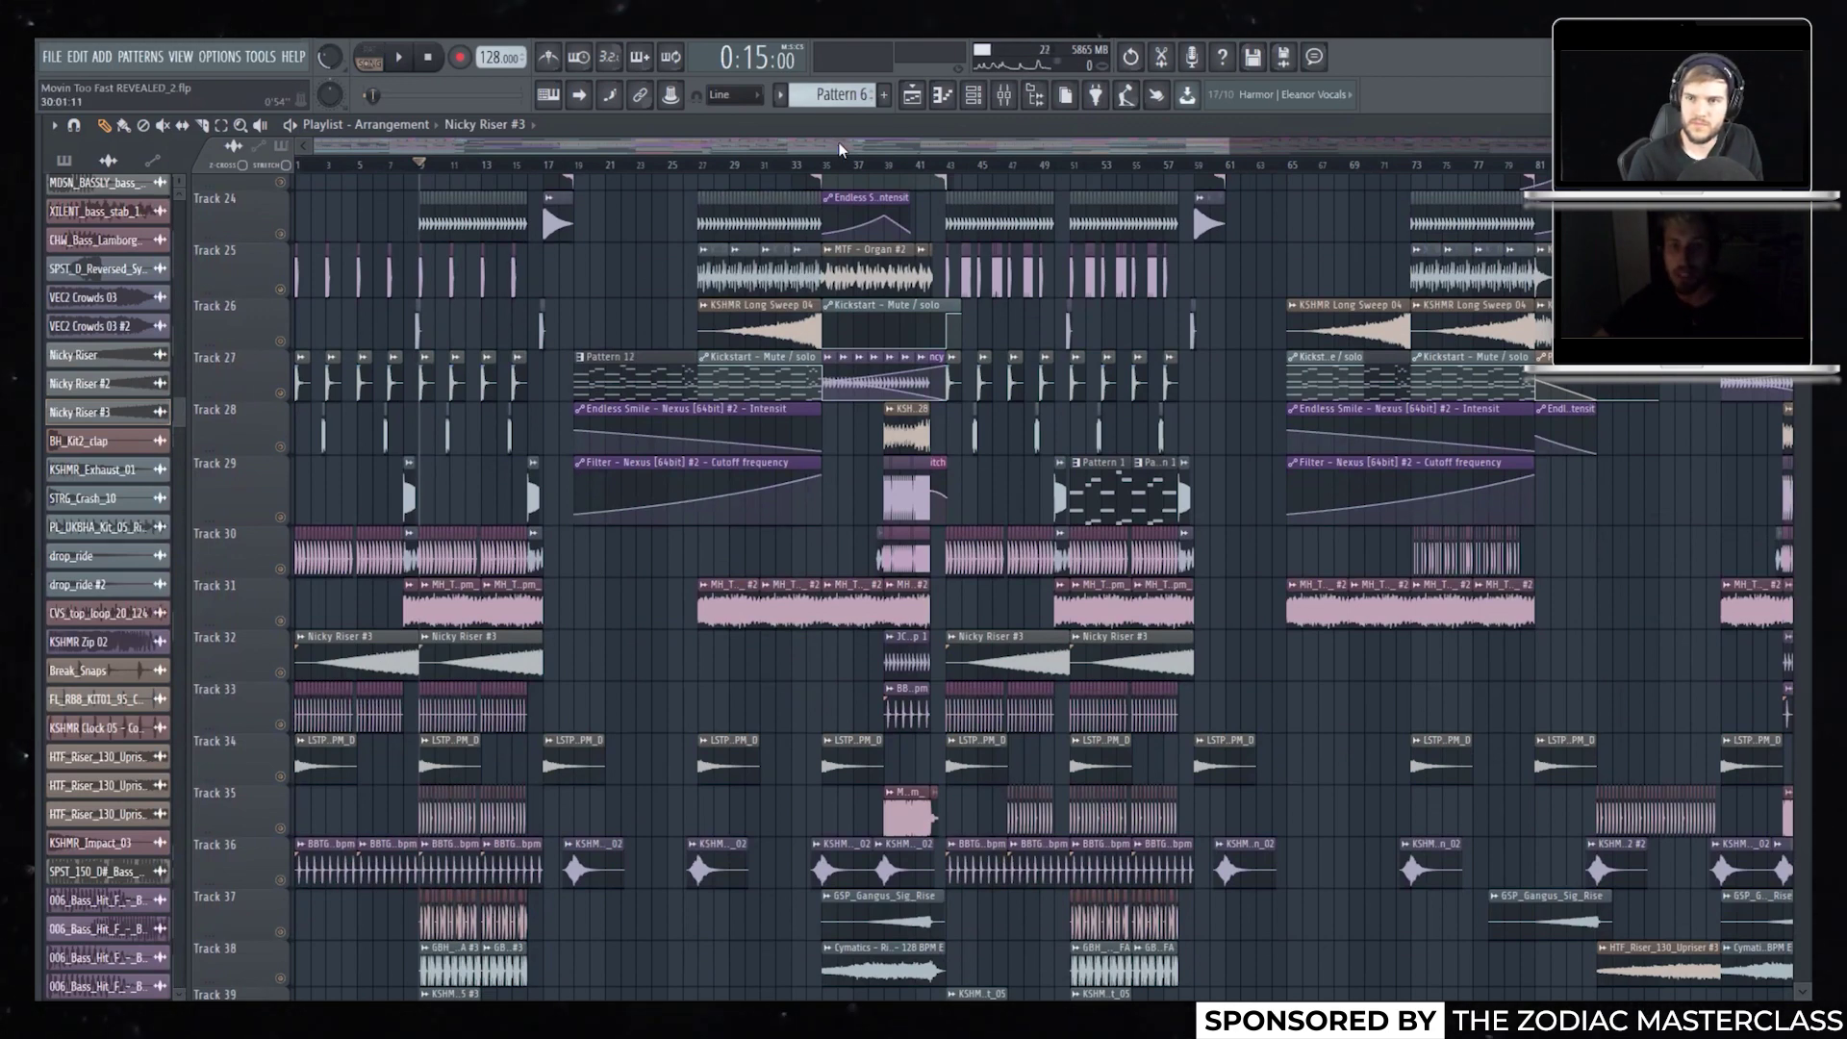
pyautogui.scroll(-1, 839, 149)
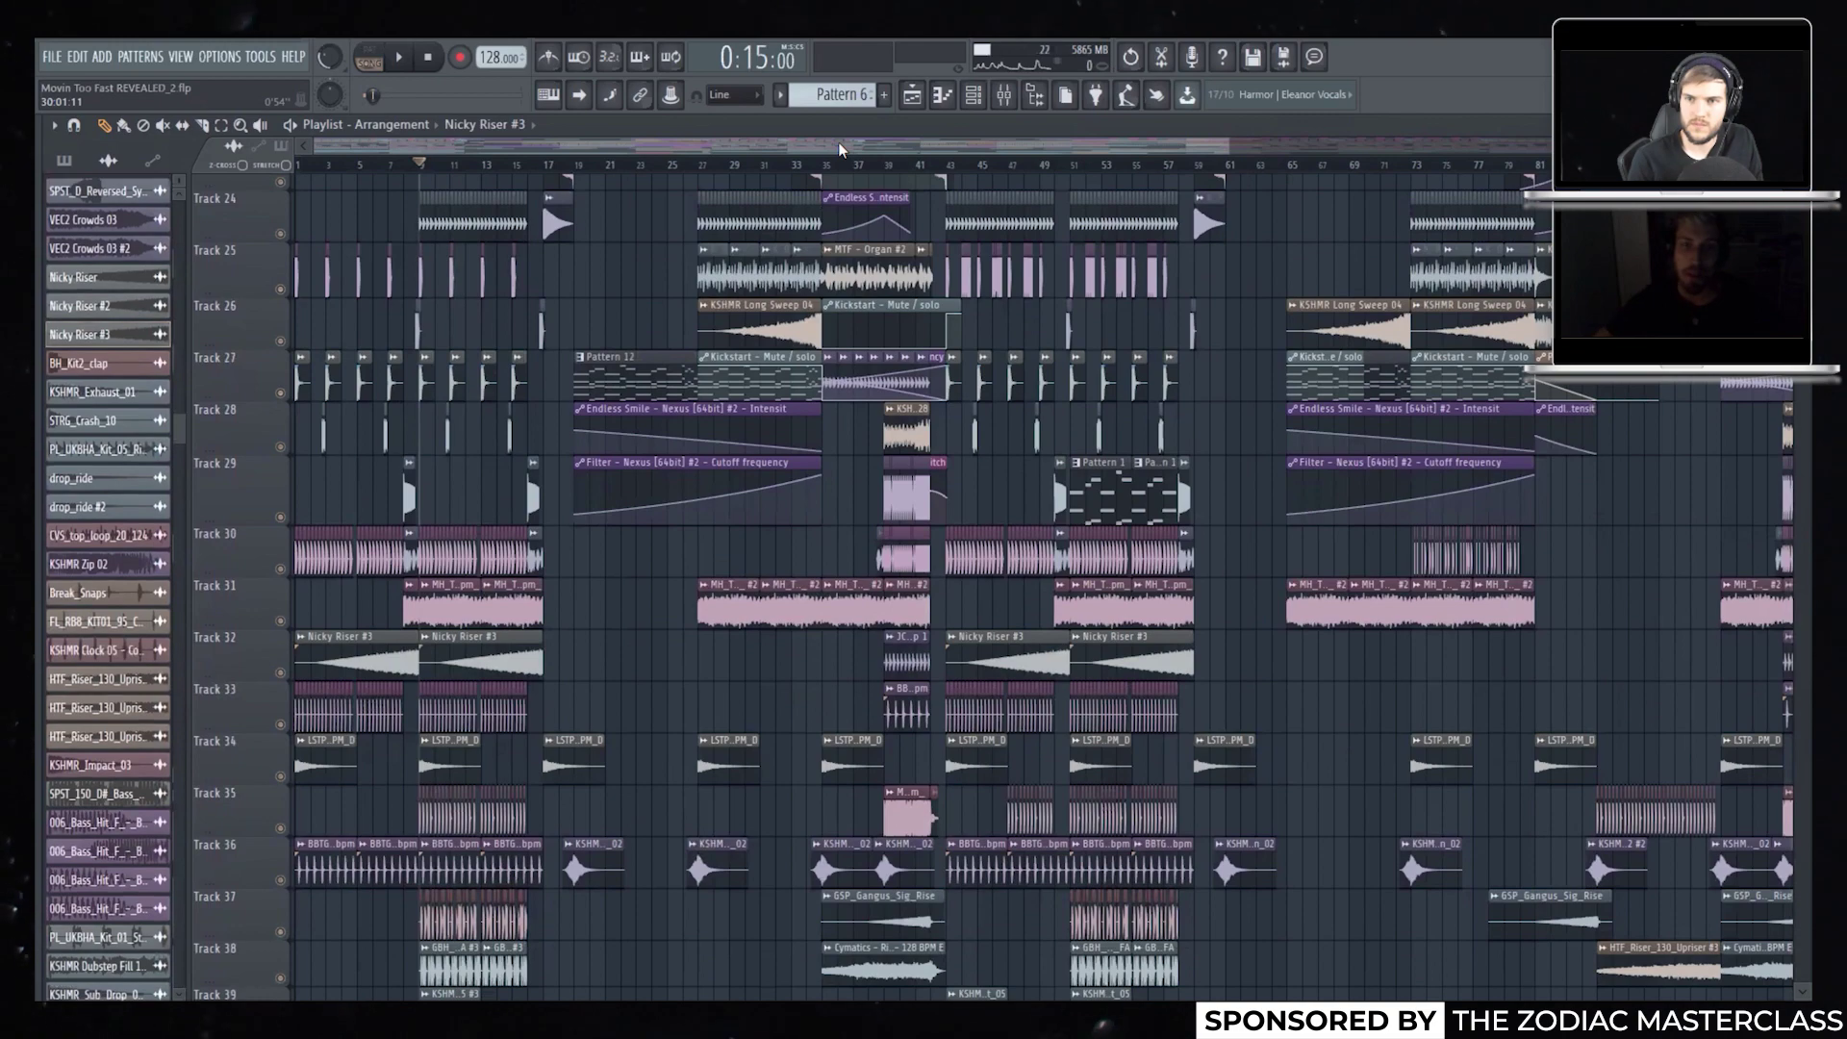
pyautogui.scroll(-7, 948, 181)
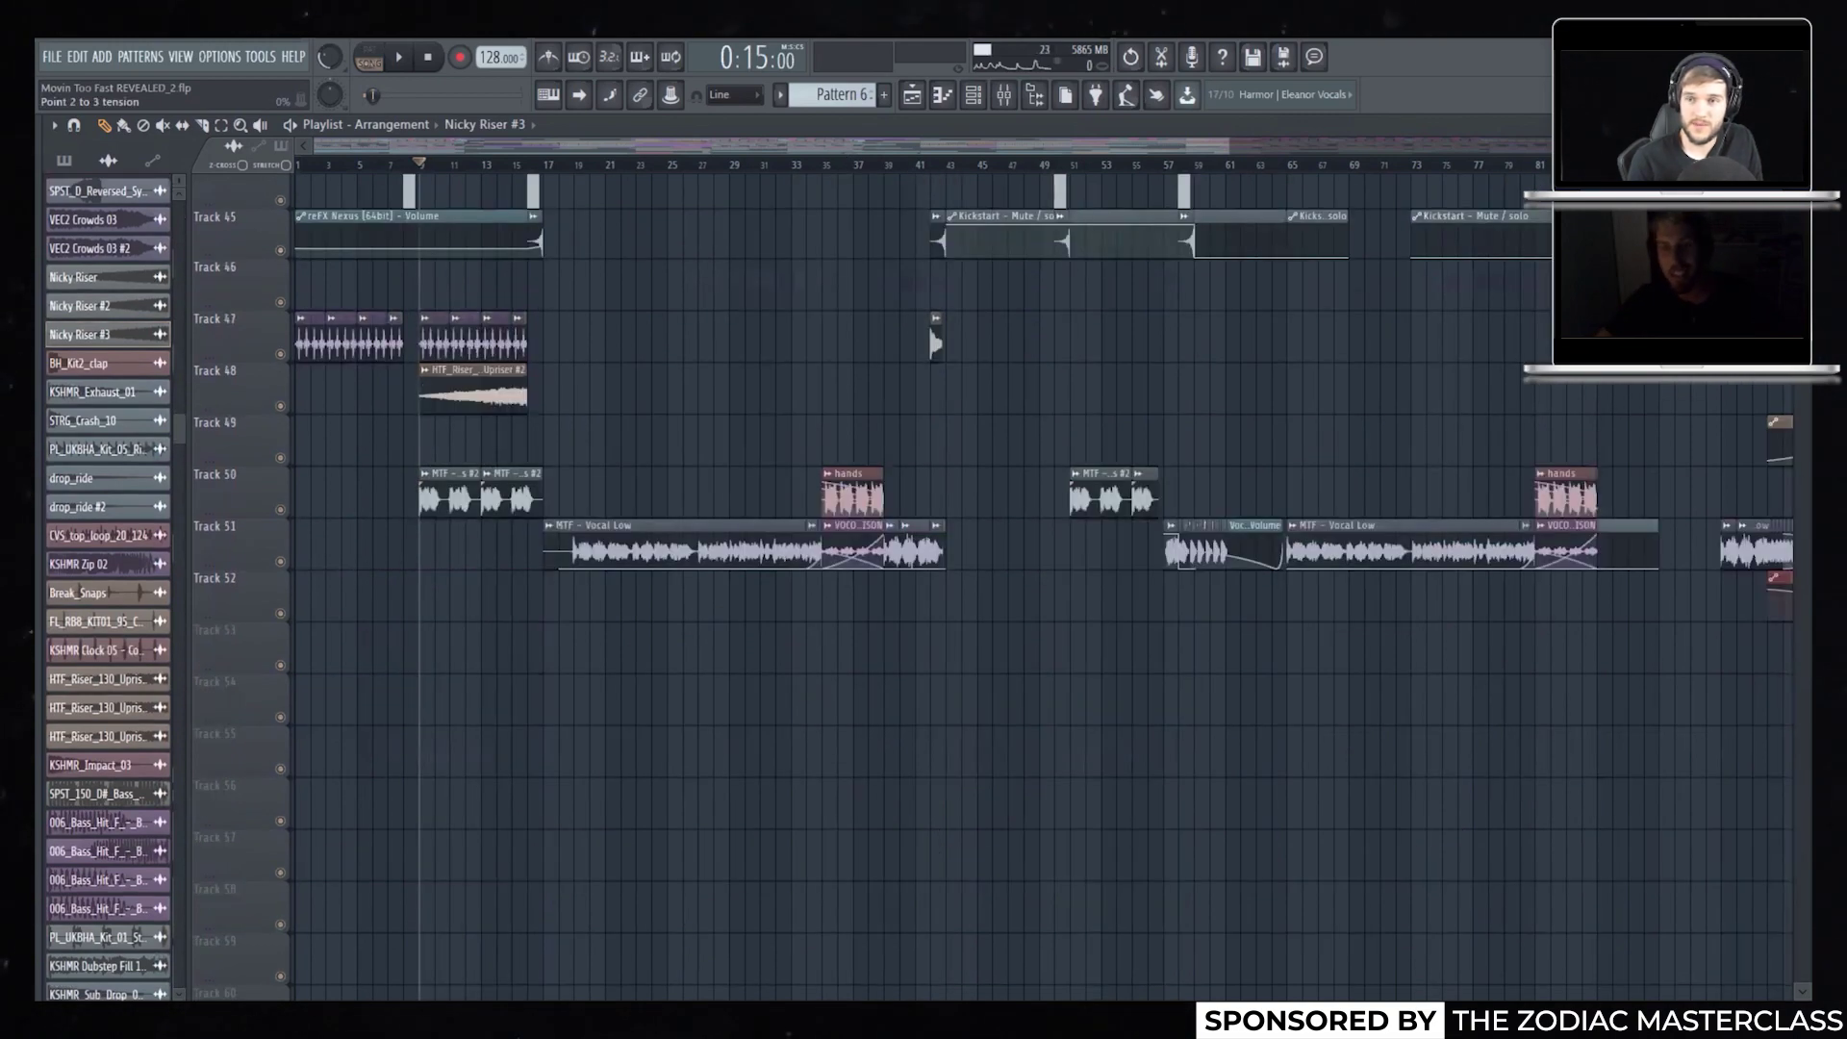
pyautogui.scroll(15, 910, 148)
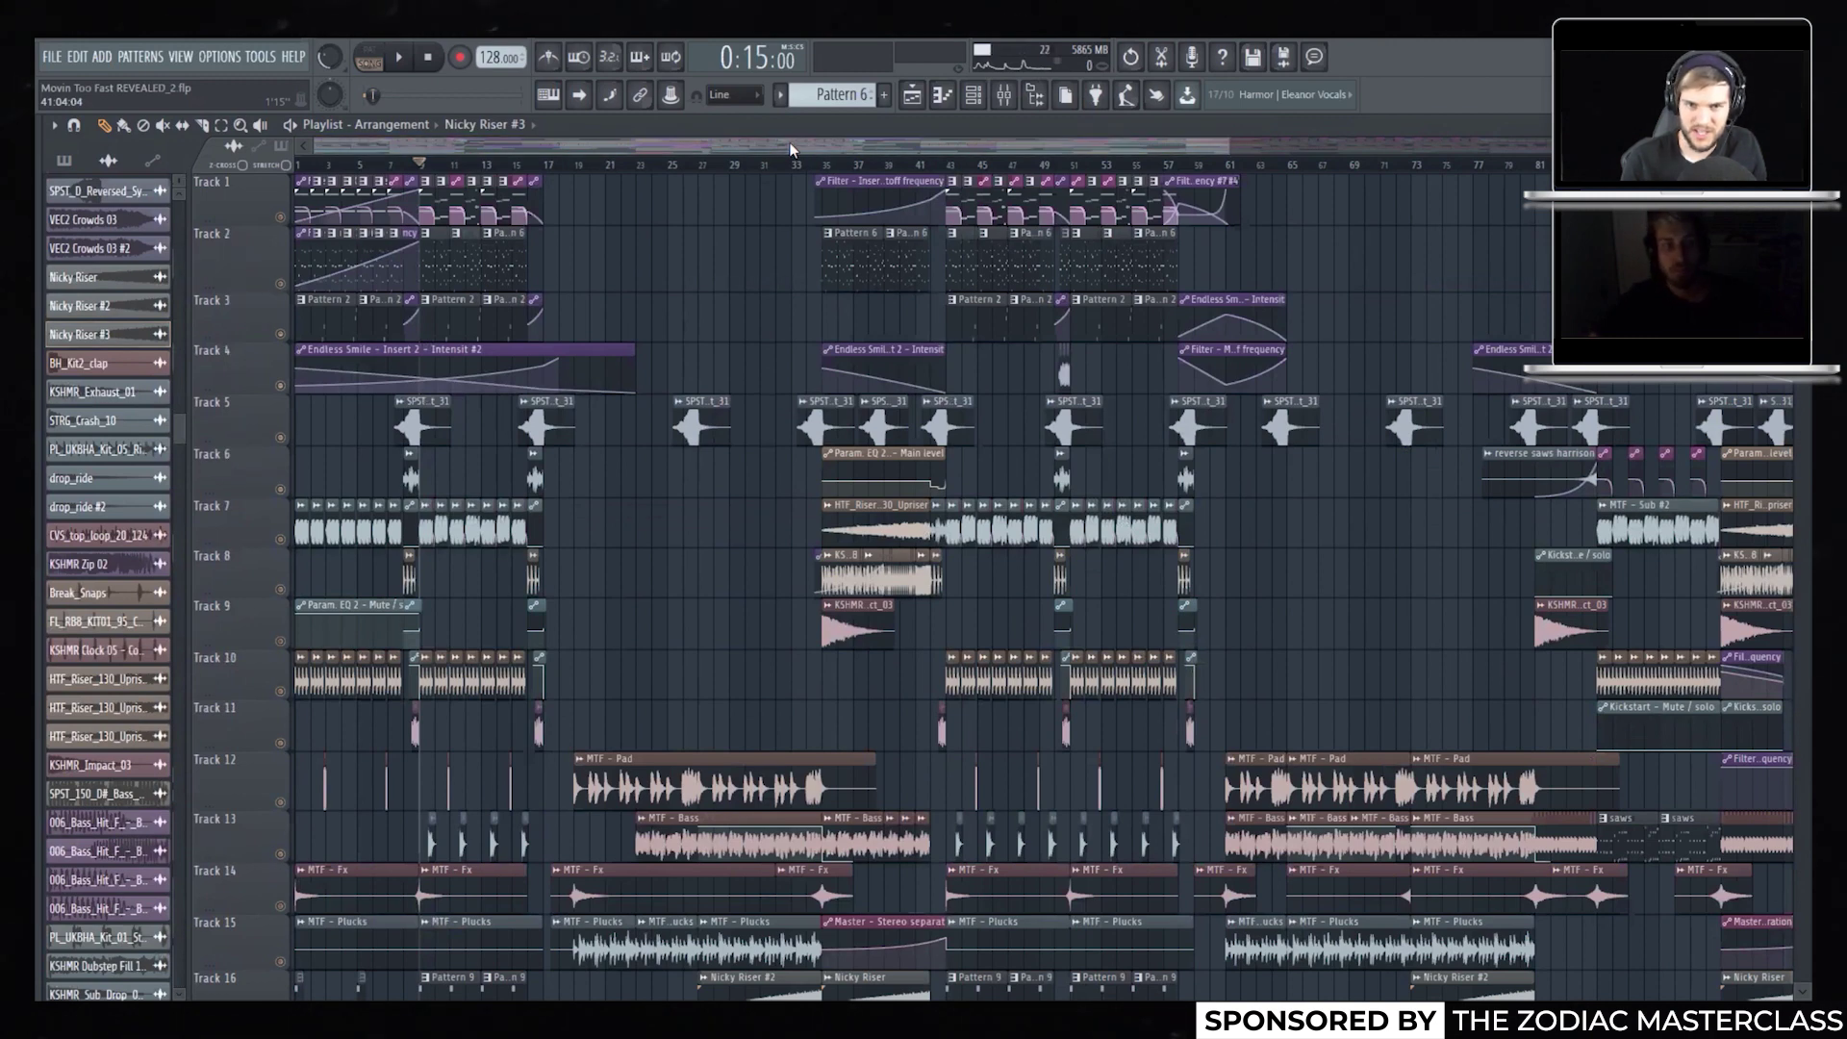
# Play the end of the first drop from bar 16 with bars 1 to 16 selected, and save the project
pyautogui.moveTo(442, 149); pyautogui.dragTo(206, 89)
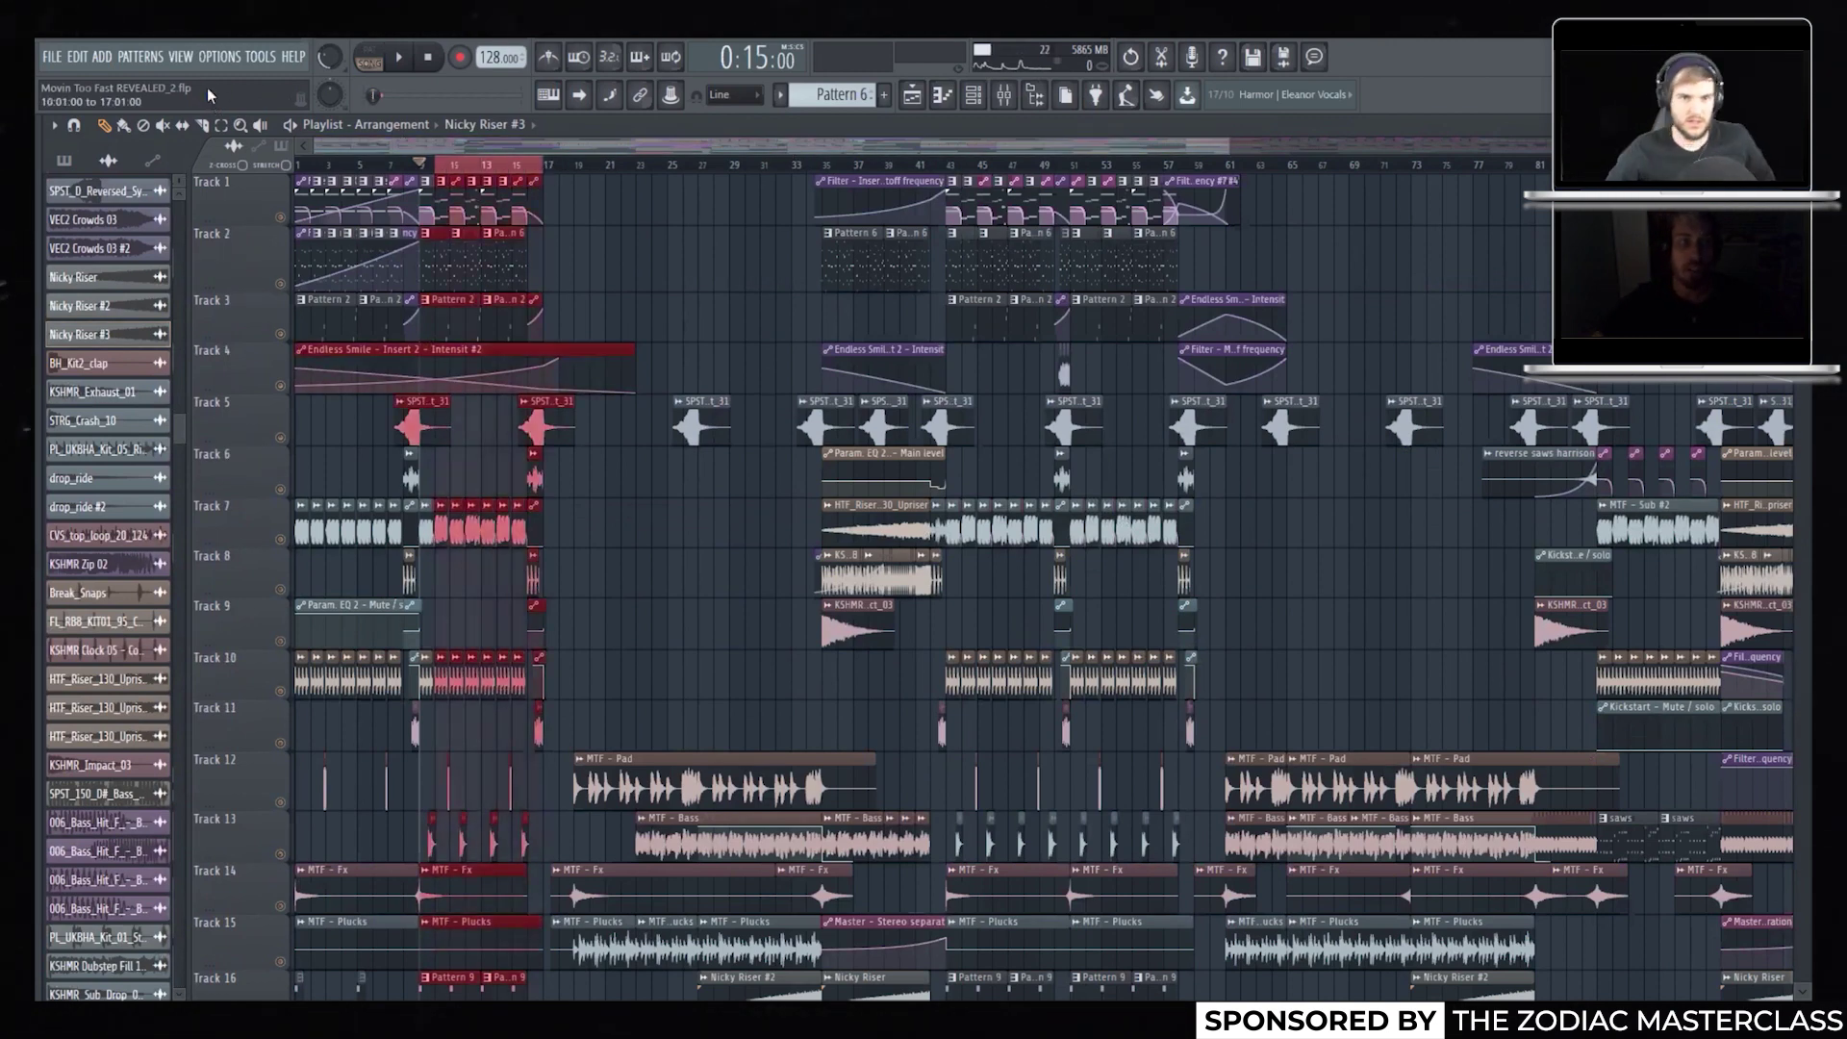
pyautogui.click(529, 162)
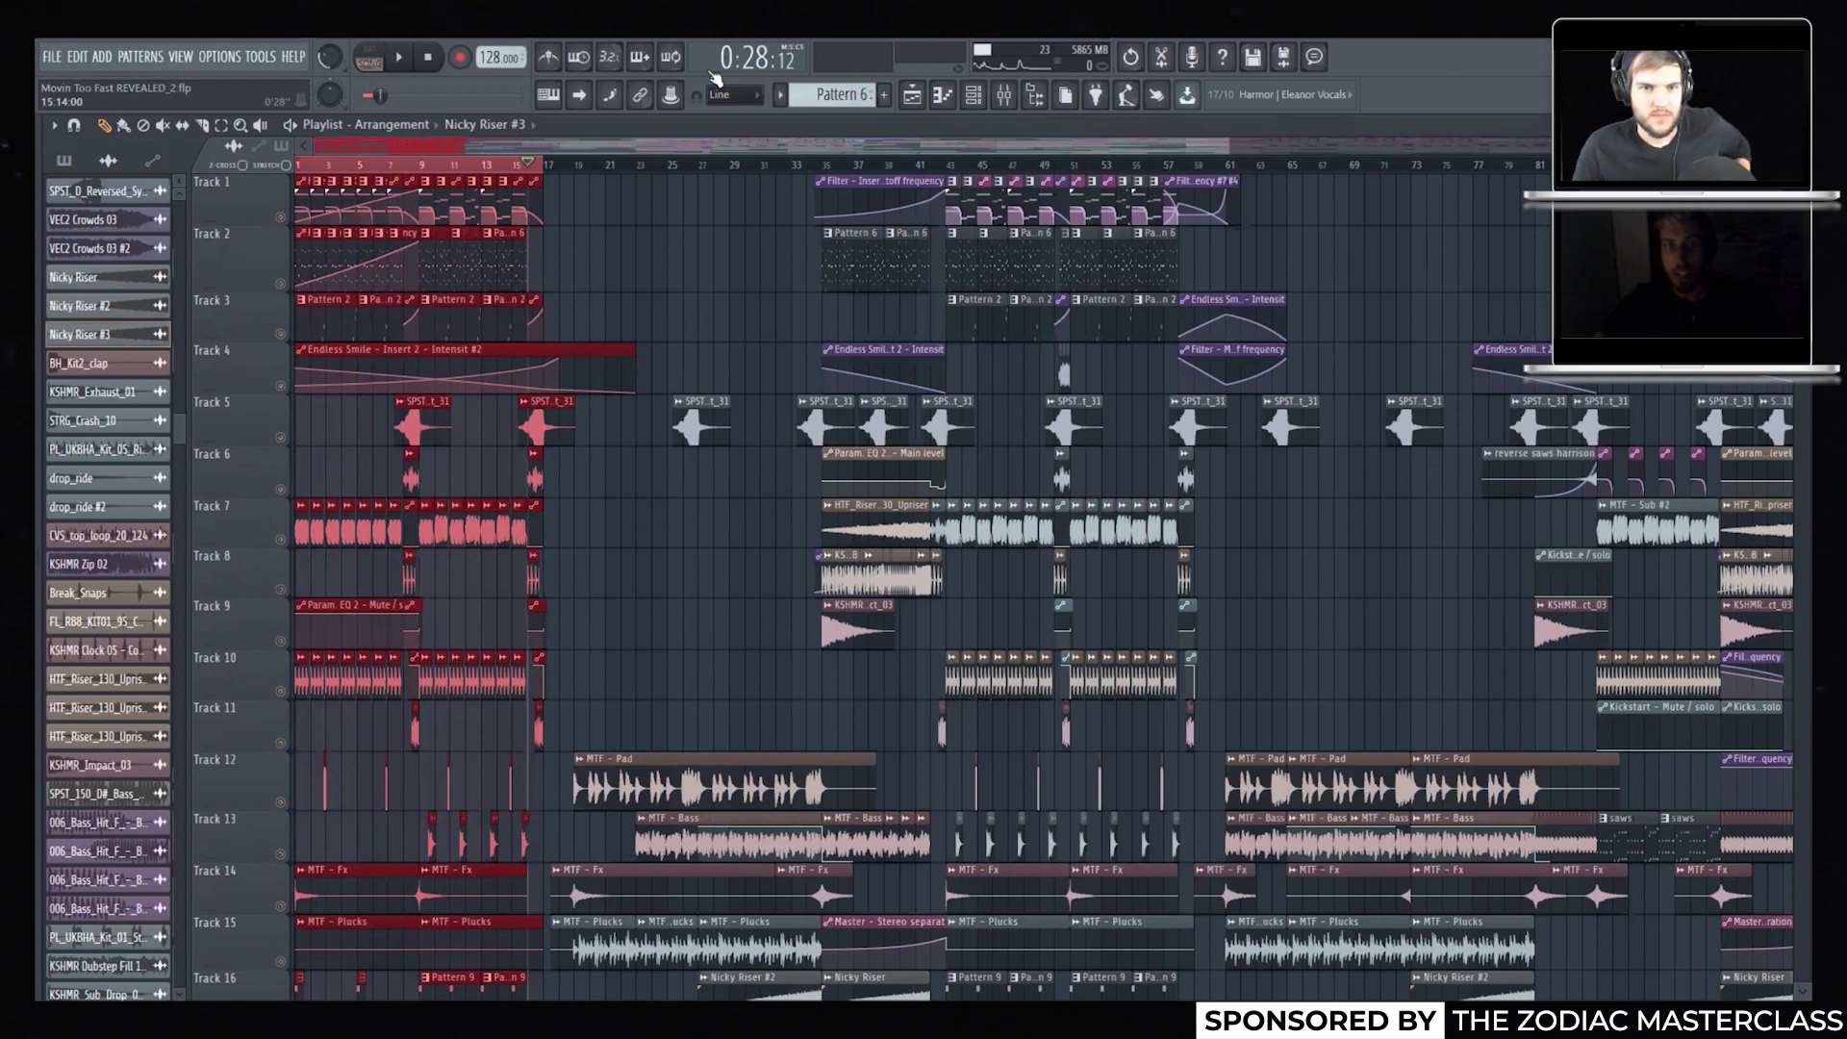
pyautogui.press('space')
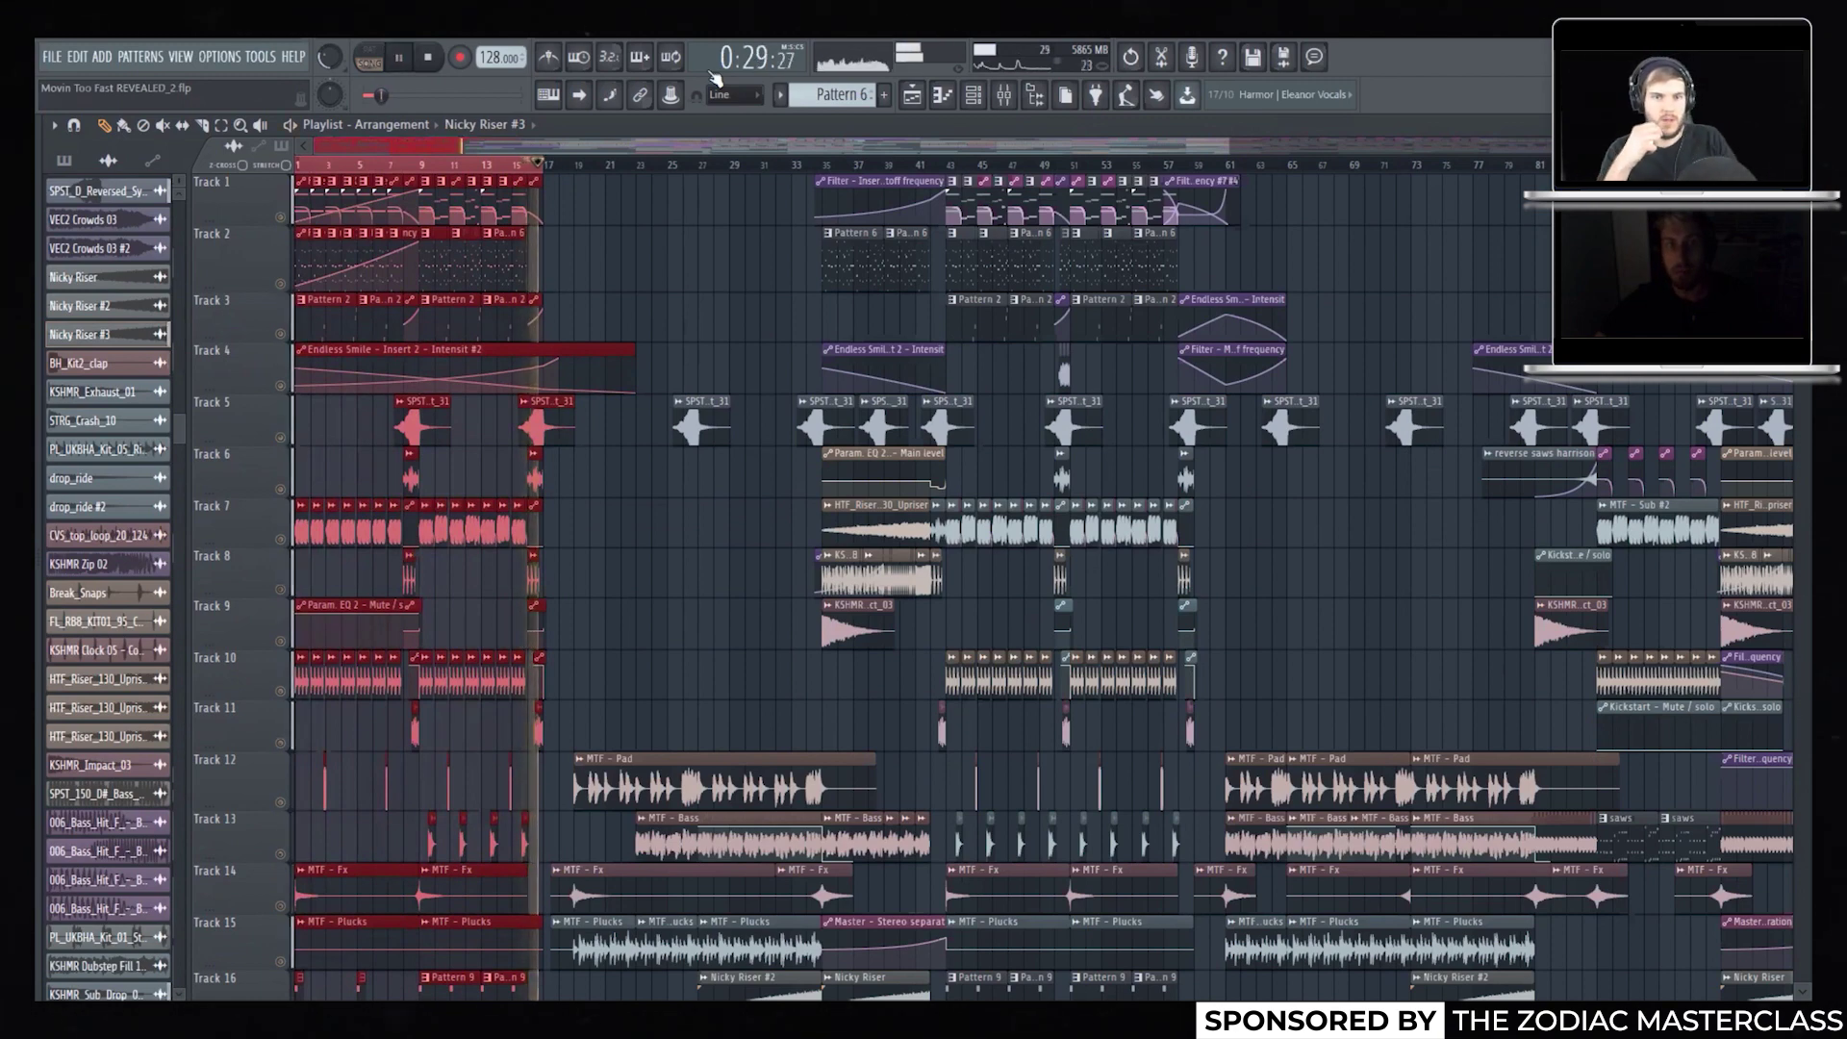
pyautogui.press('space')
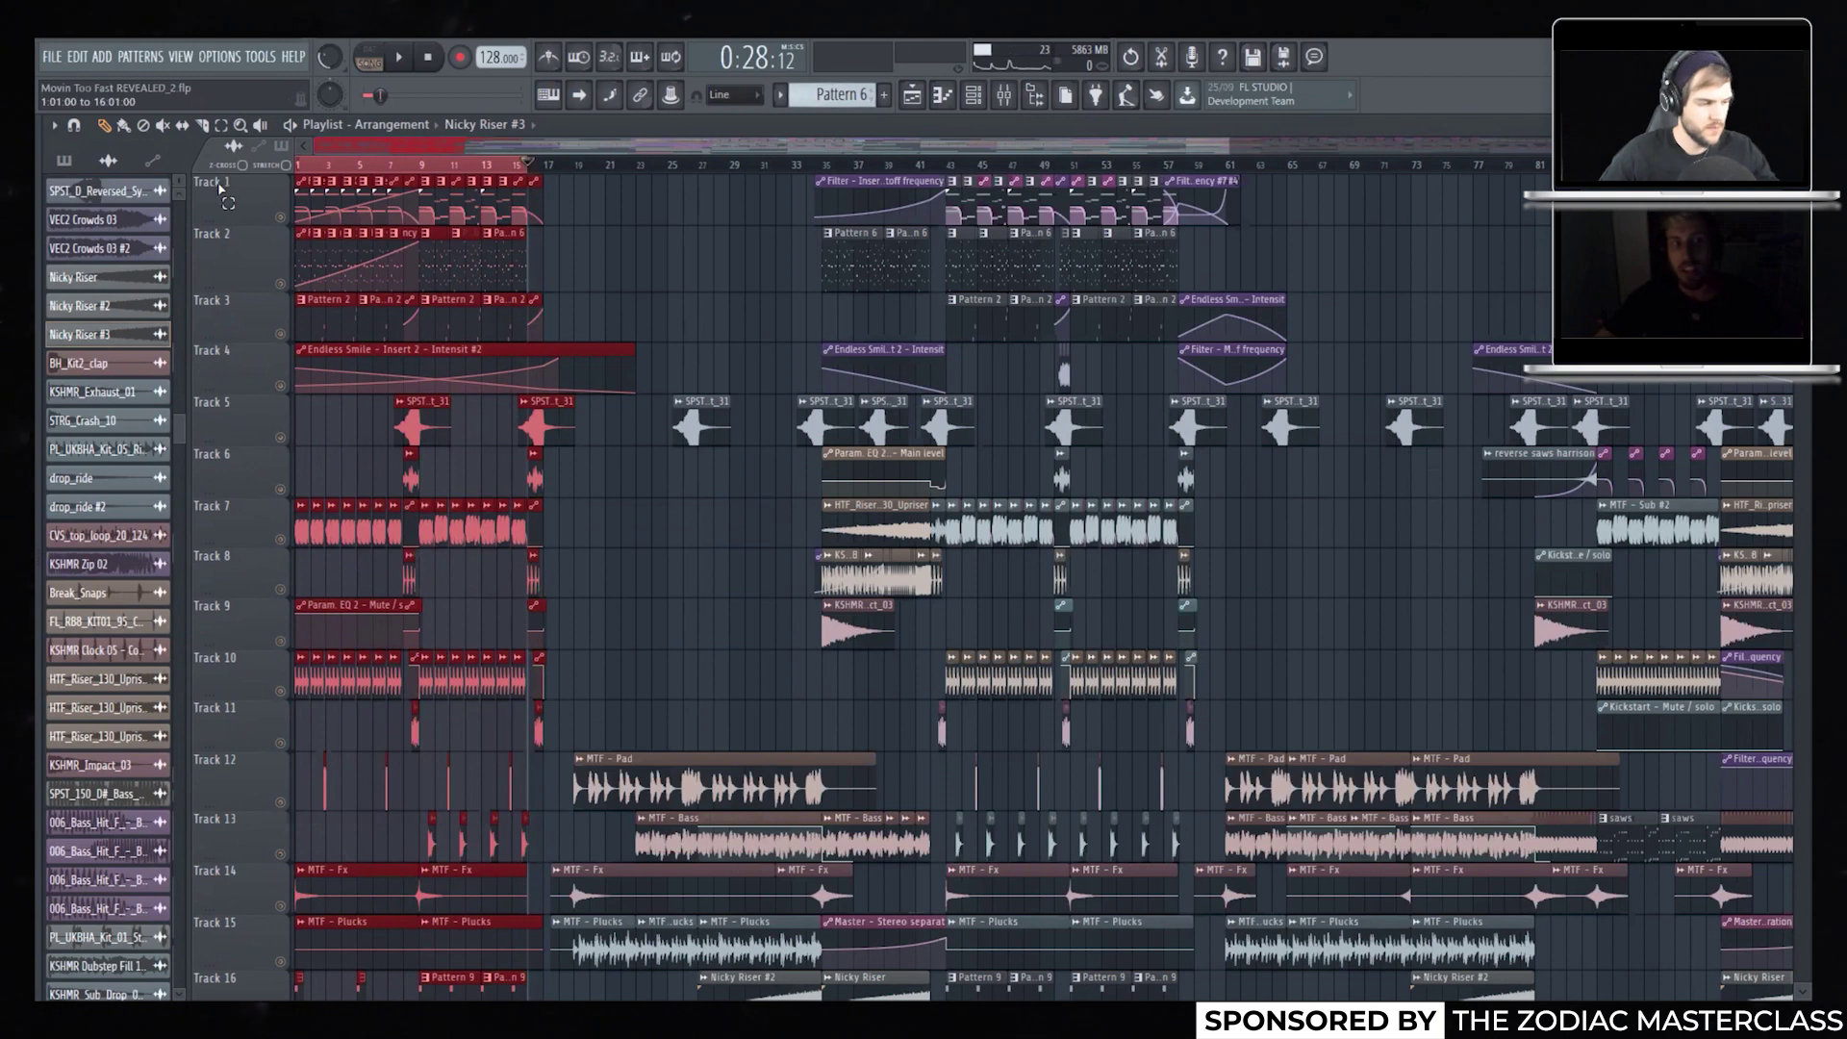
pyautogui.hotkey('ctrl', 's')
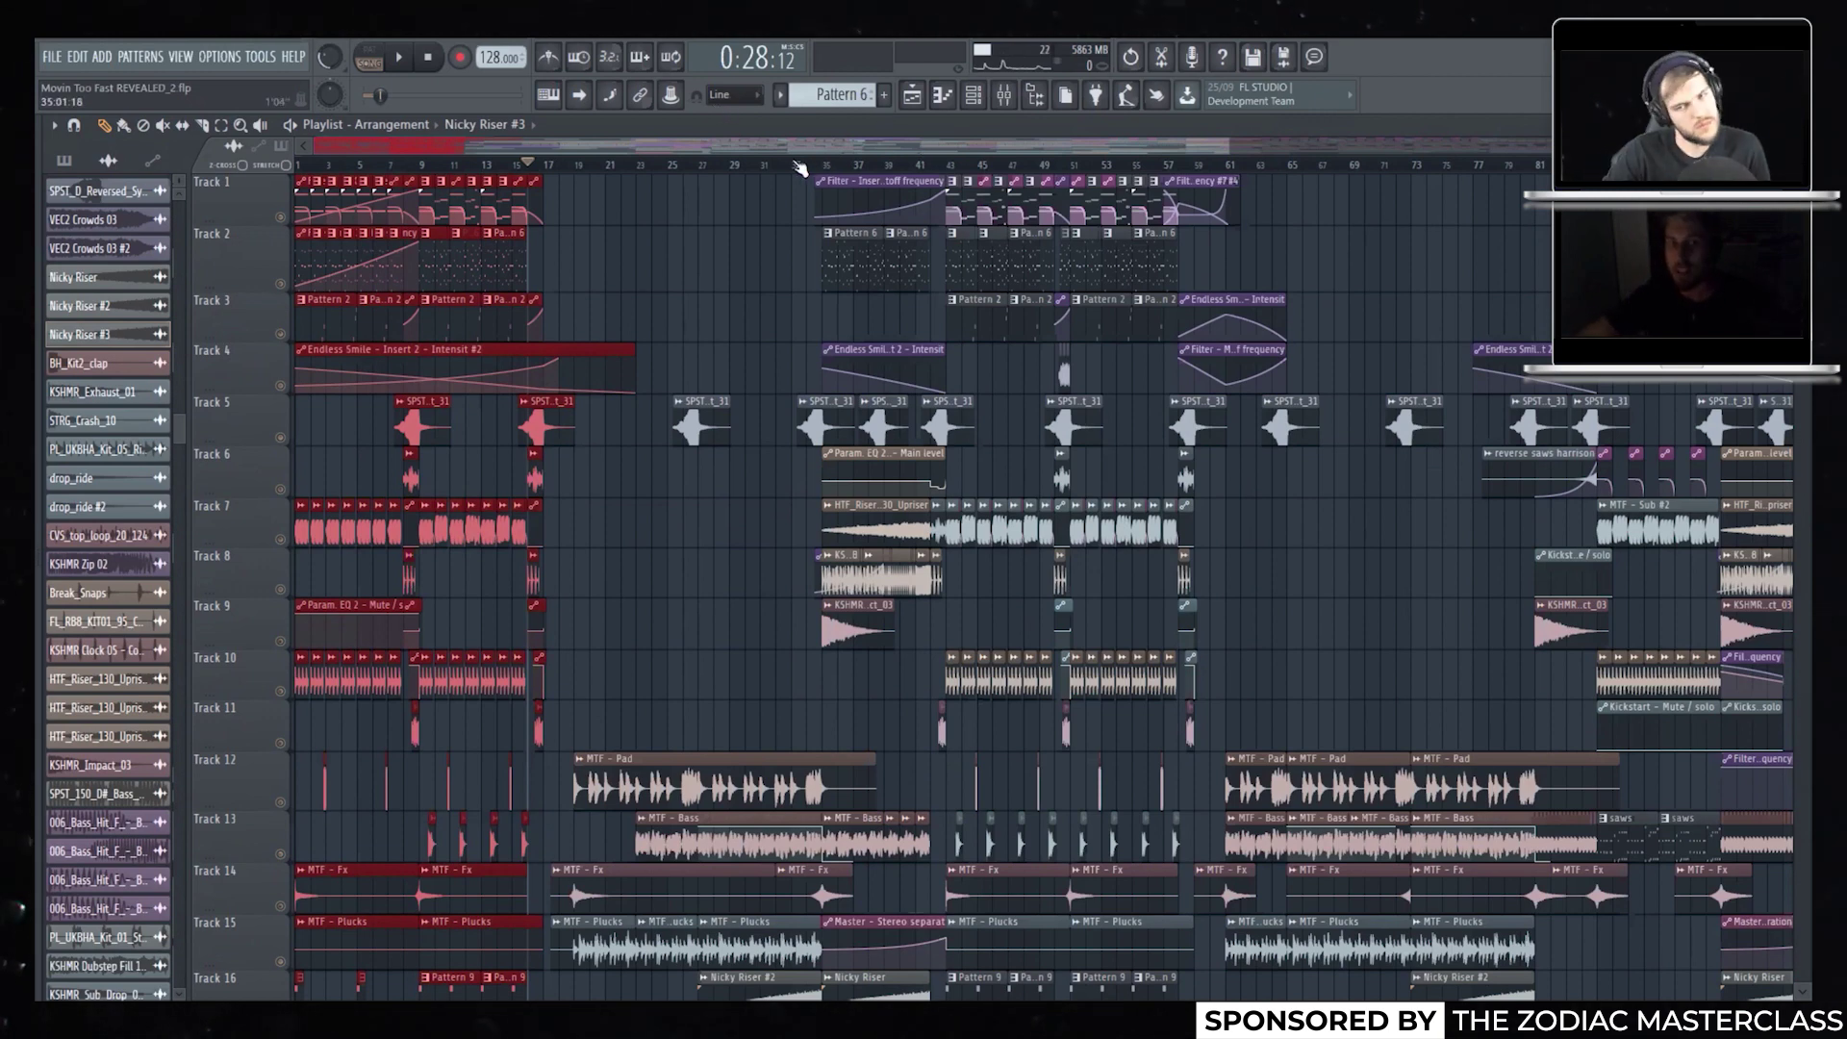
# Extend the time selection to about bar 33, examine the highlighted clips down to Track 51, and clear the selection
pyautogui.moveTo(613, 165); pyautogui.dragTo(787, 166)
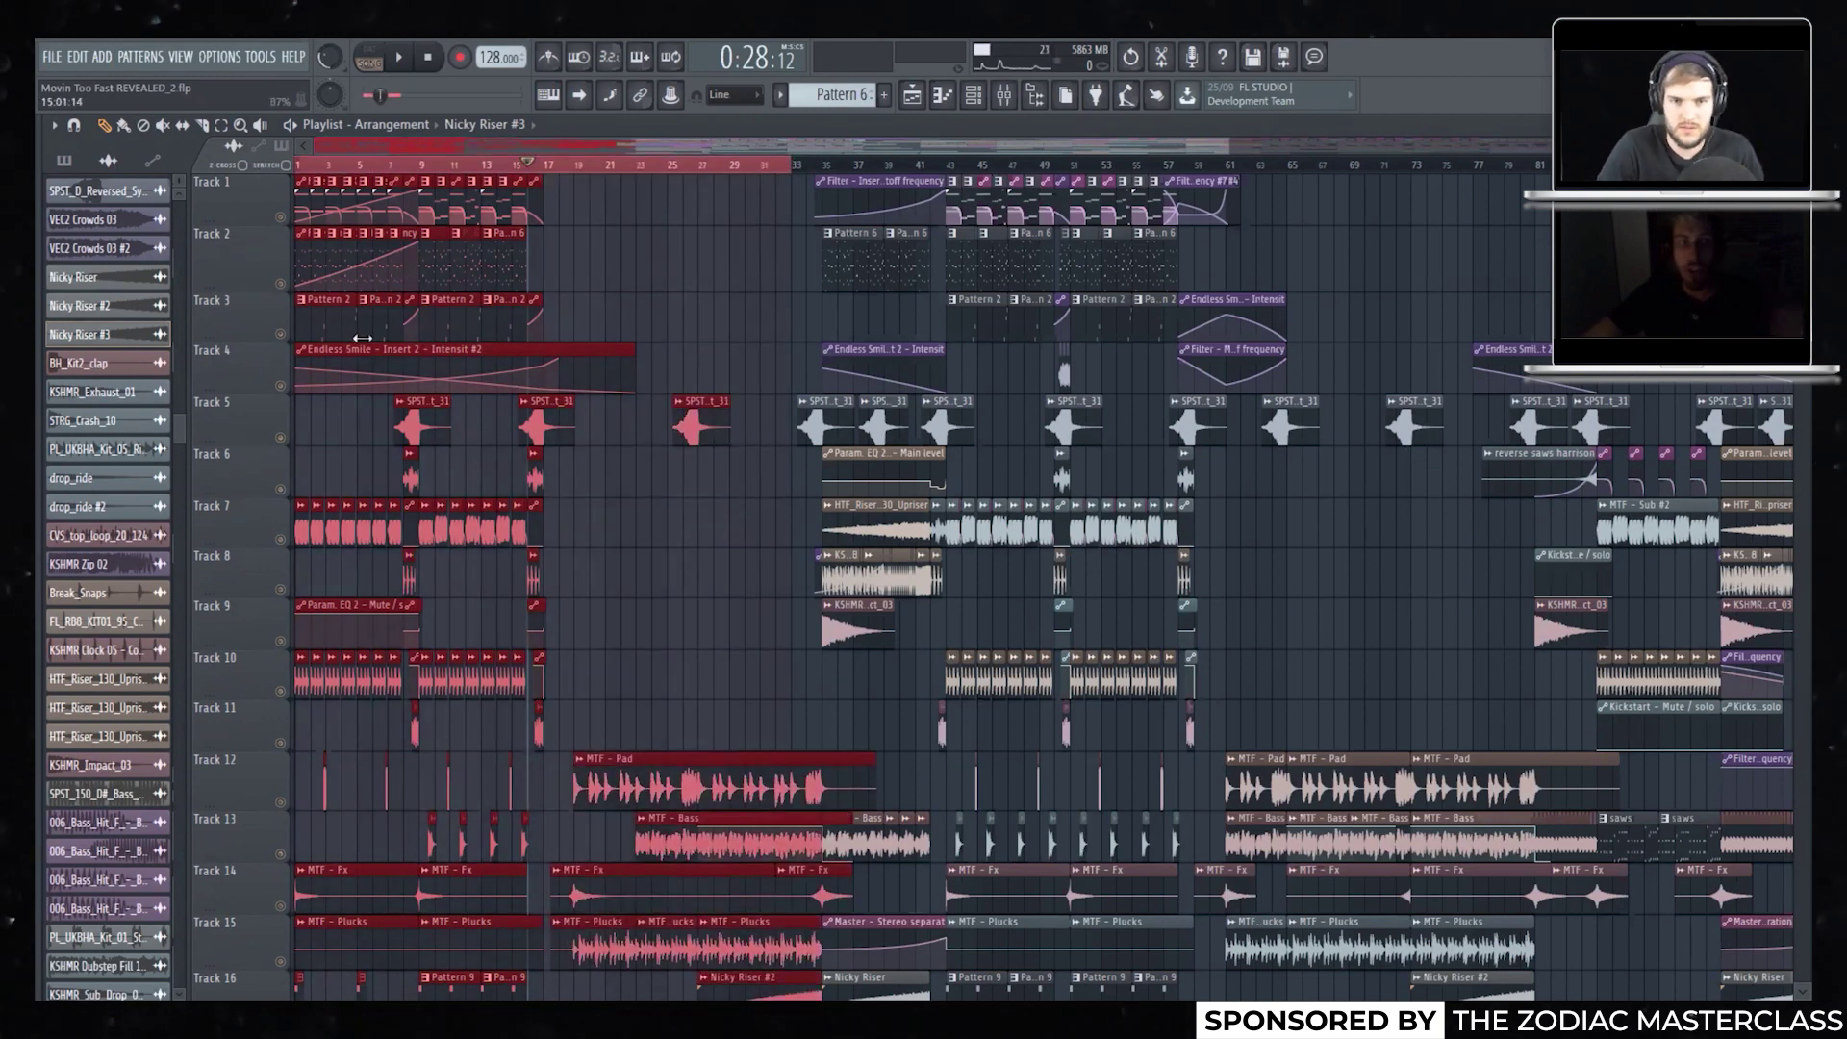
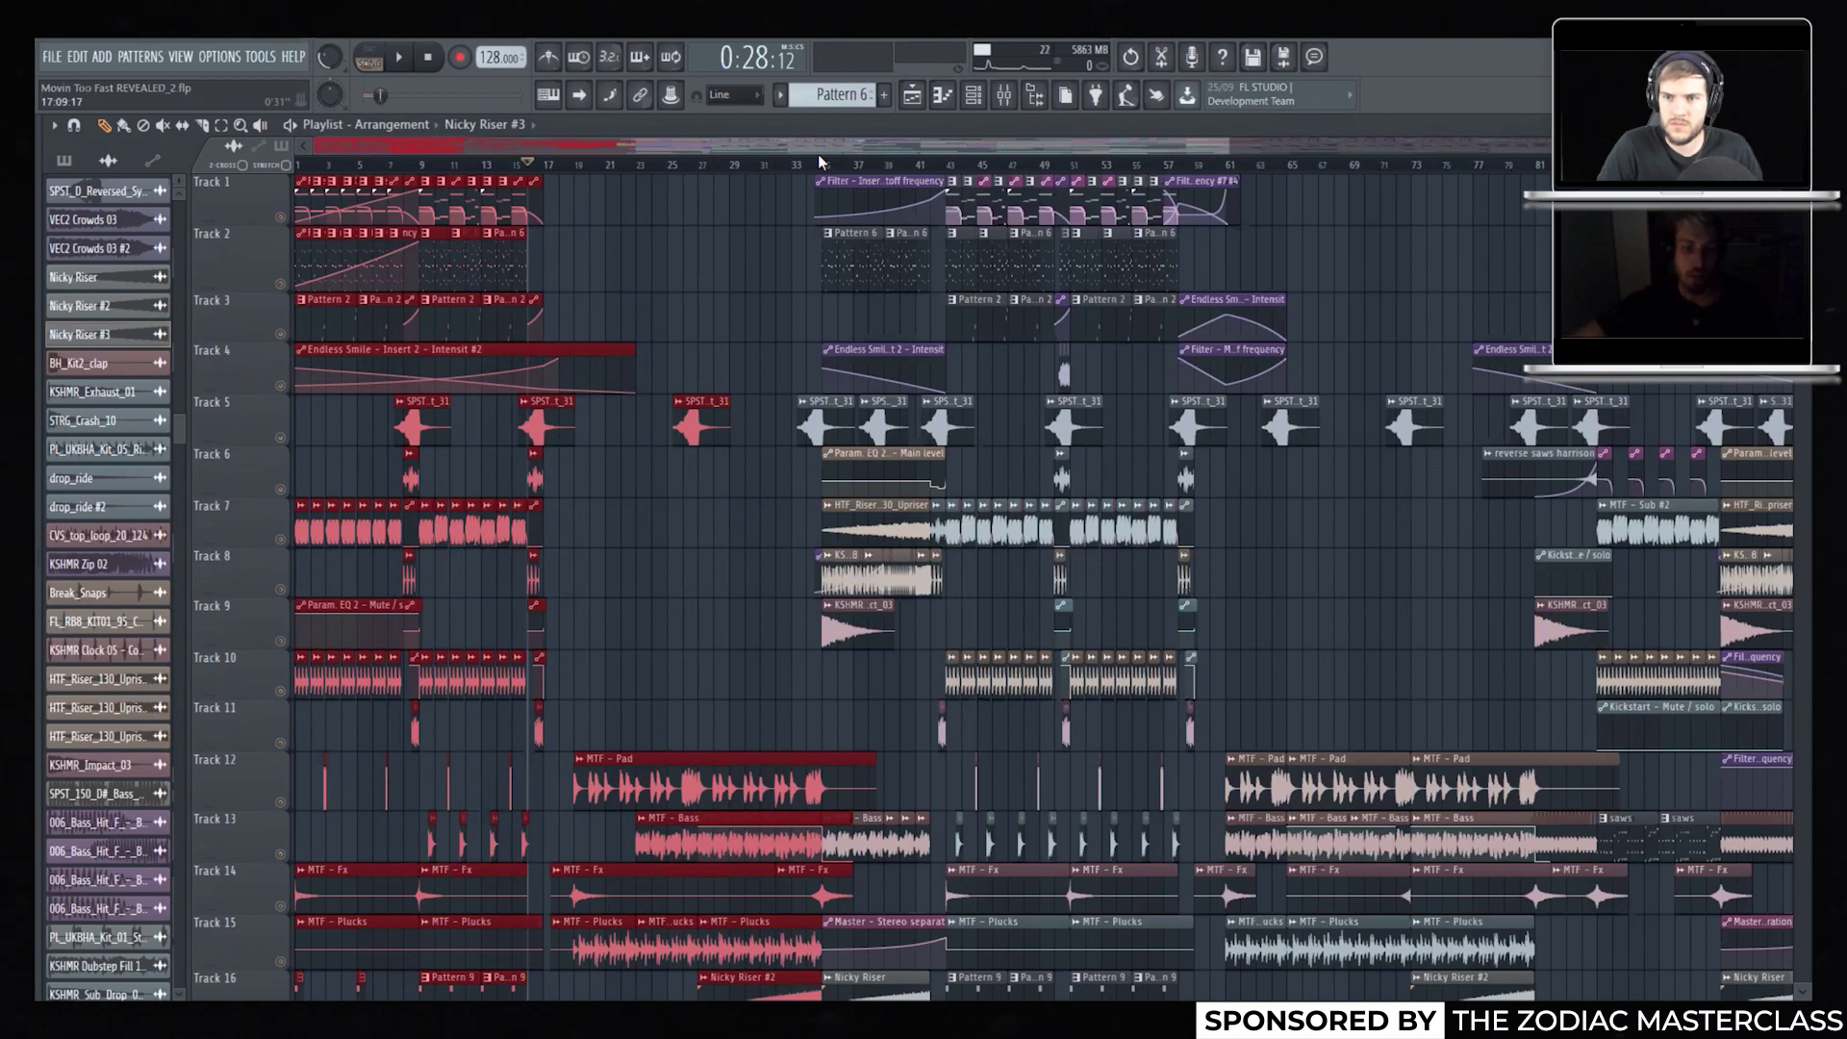
pyautogui.scroll(-7, 638, 802)
pyautogui.scroll(-1, 639, 802)
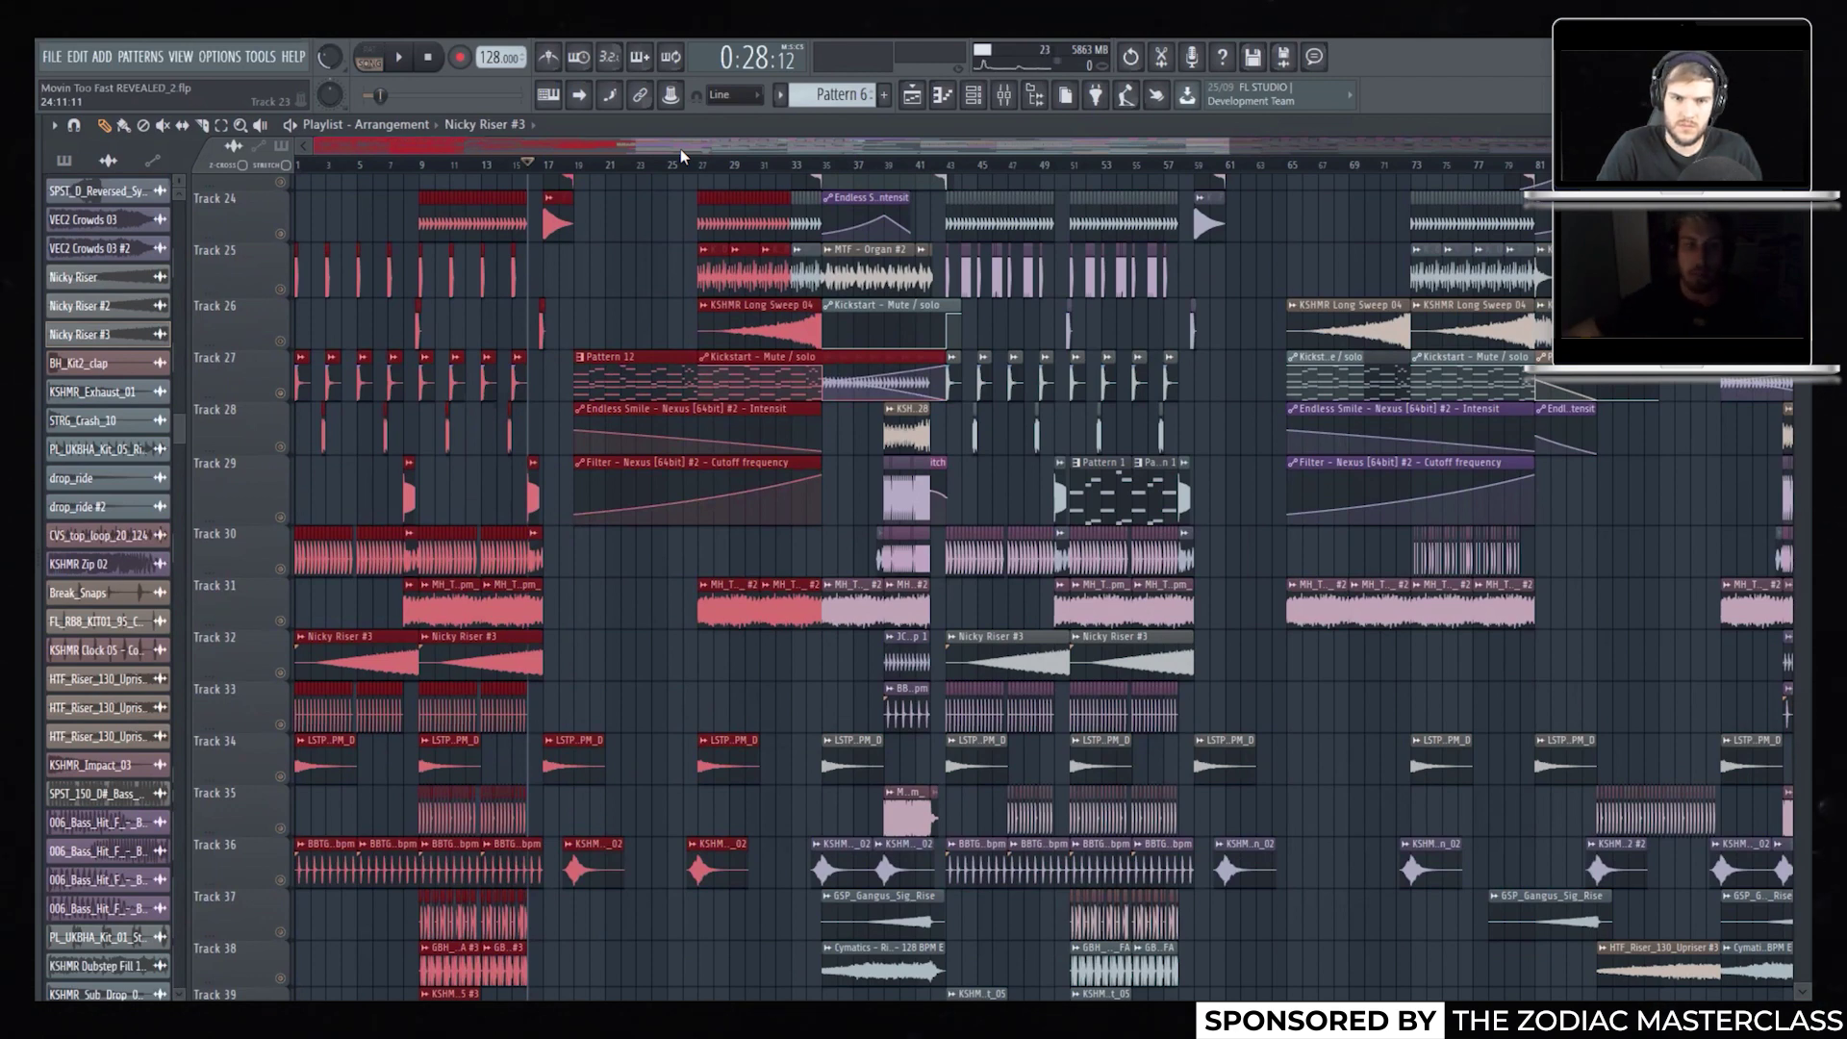
pyautogui.scroll(-5, 655, 589)
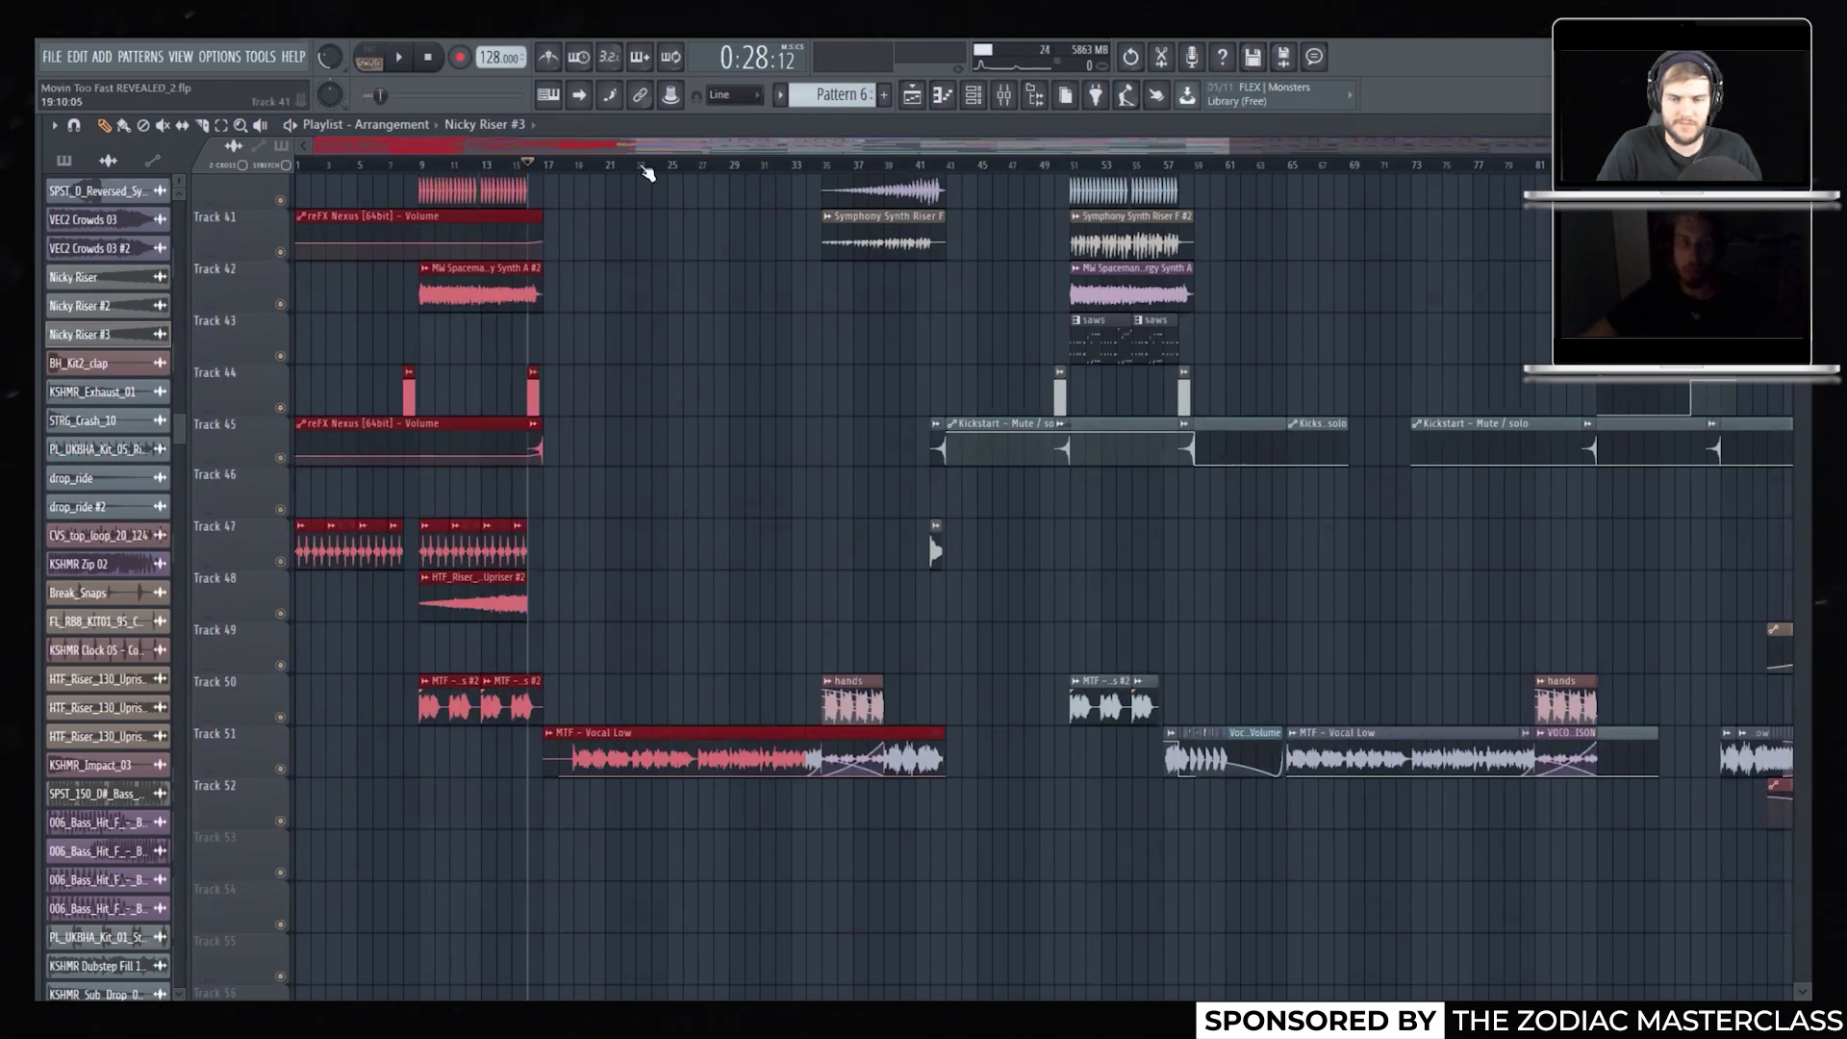
pyautogui.scroll(4, 542, 662)
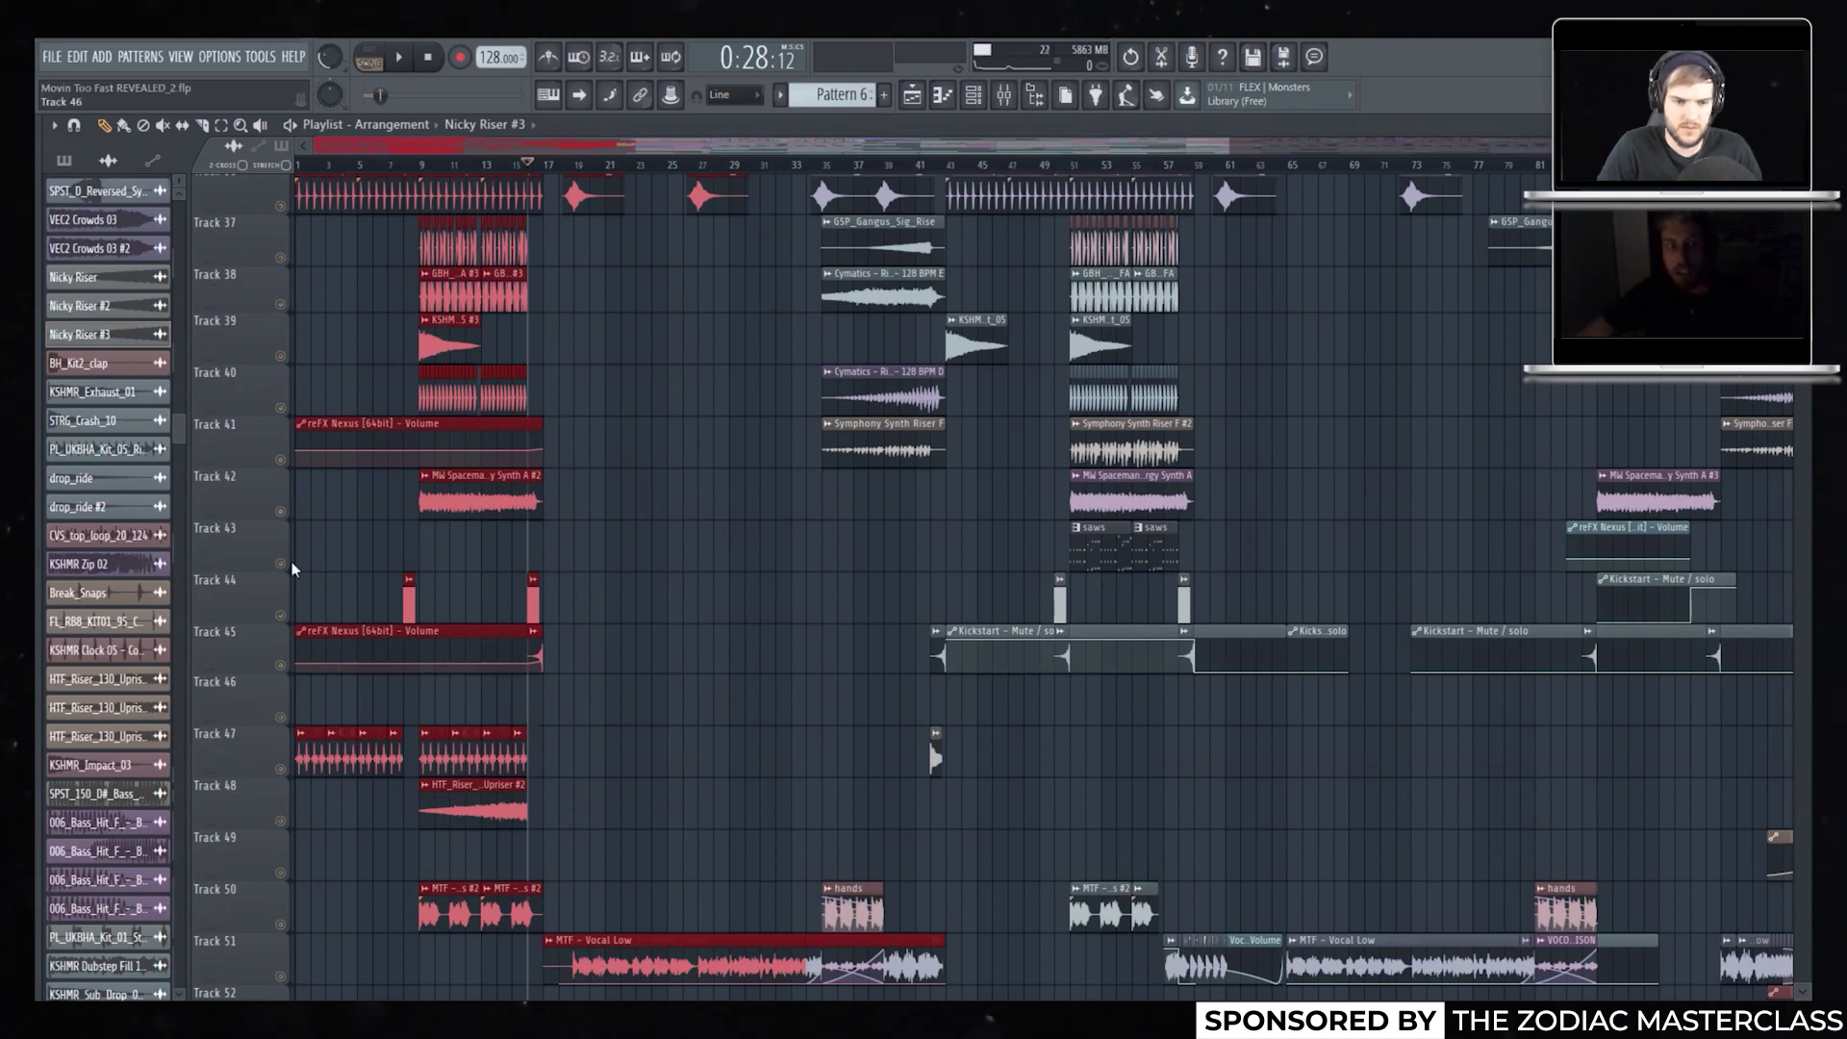
pyautogui.scroll(7, 291, 558)
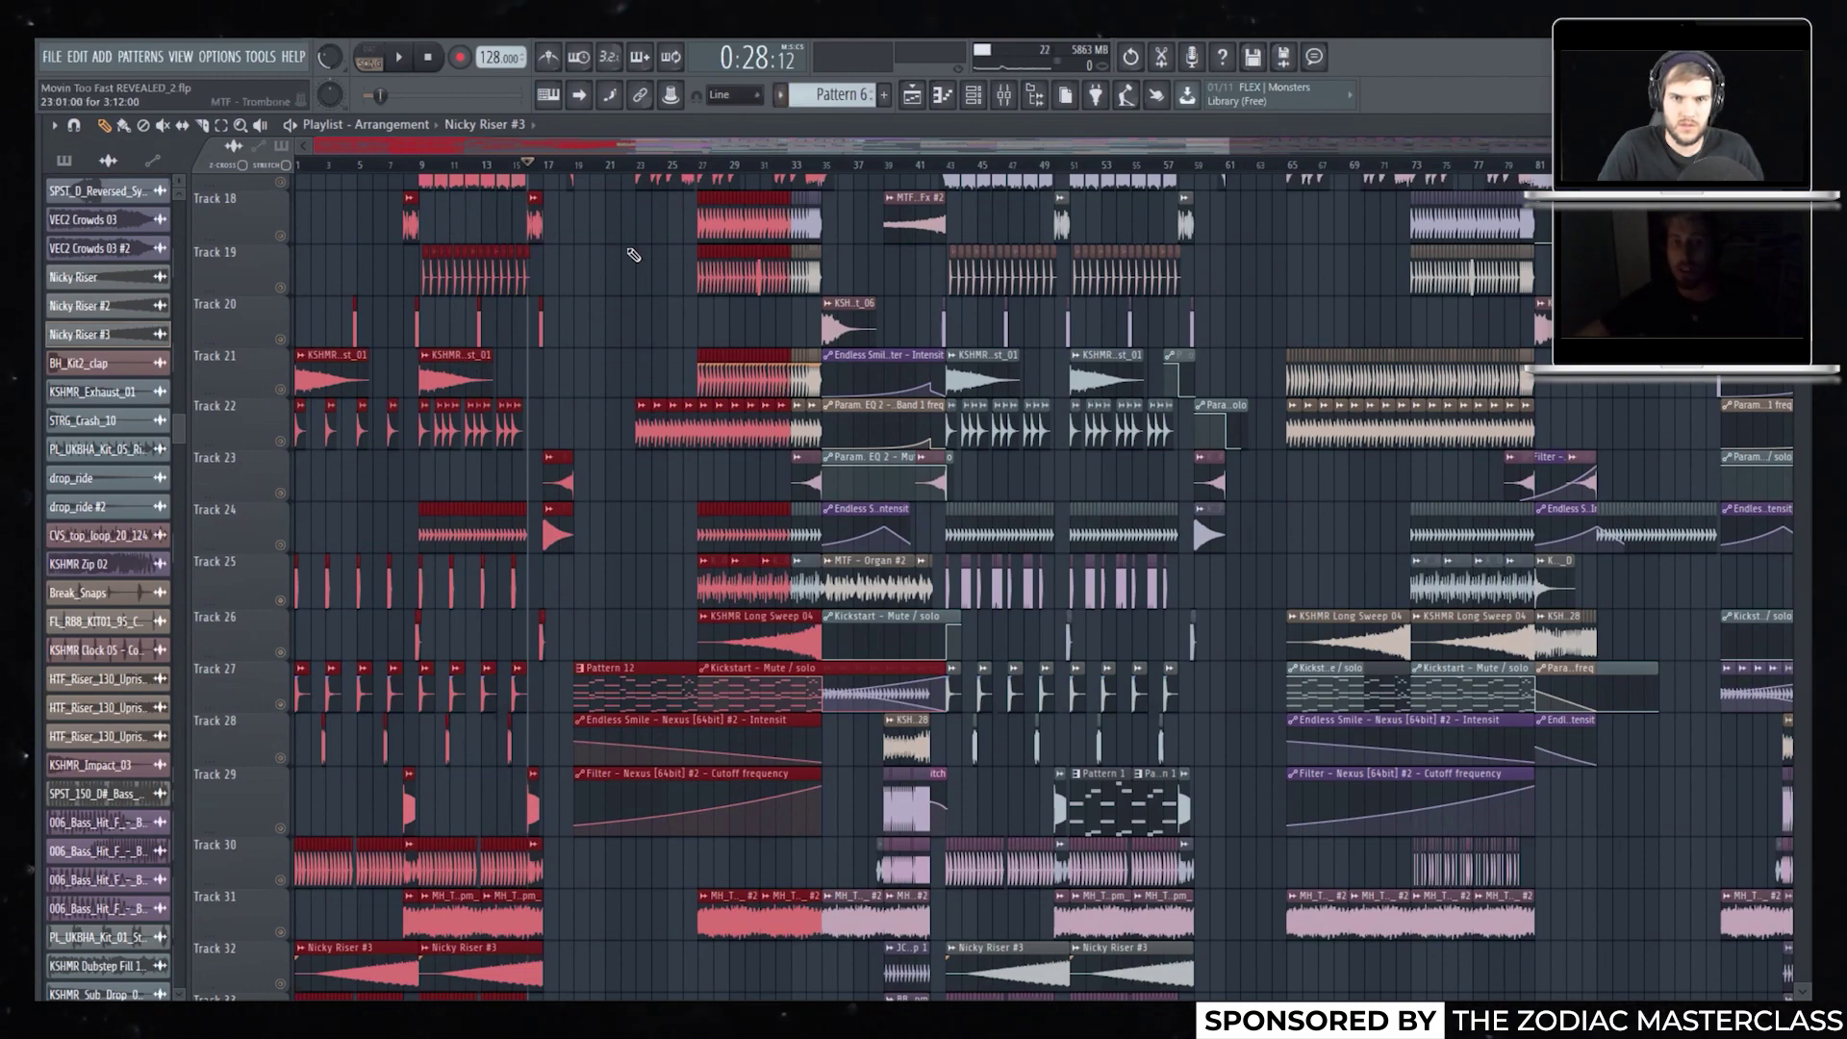
pyautogui.scroll(10, 633, 255)
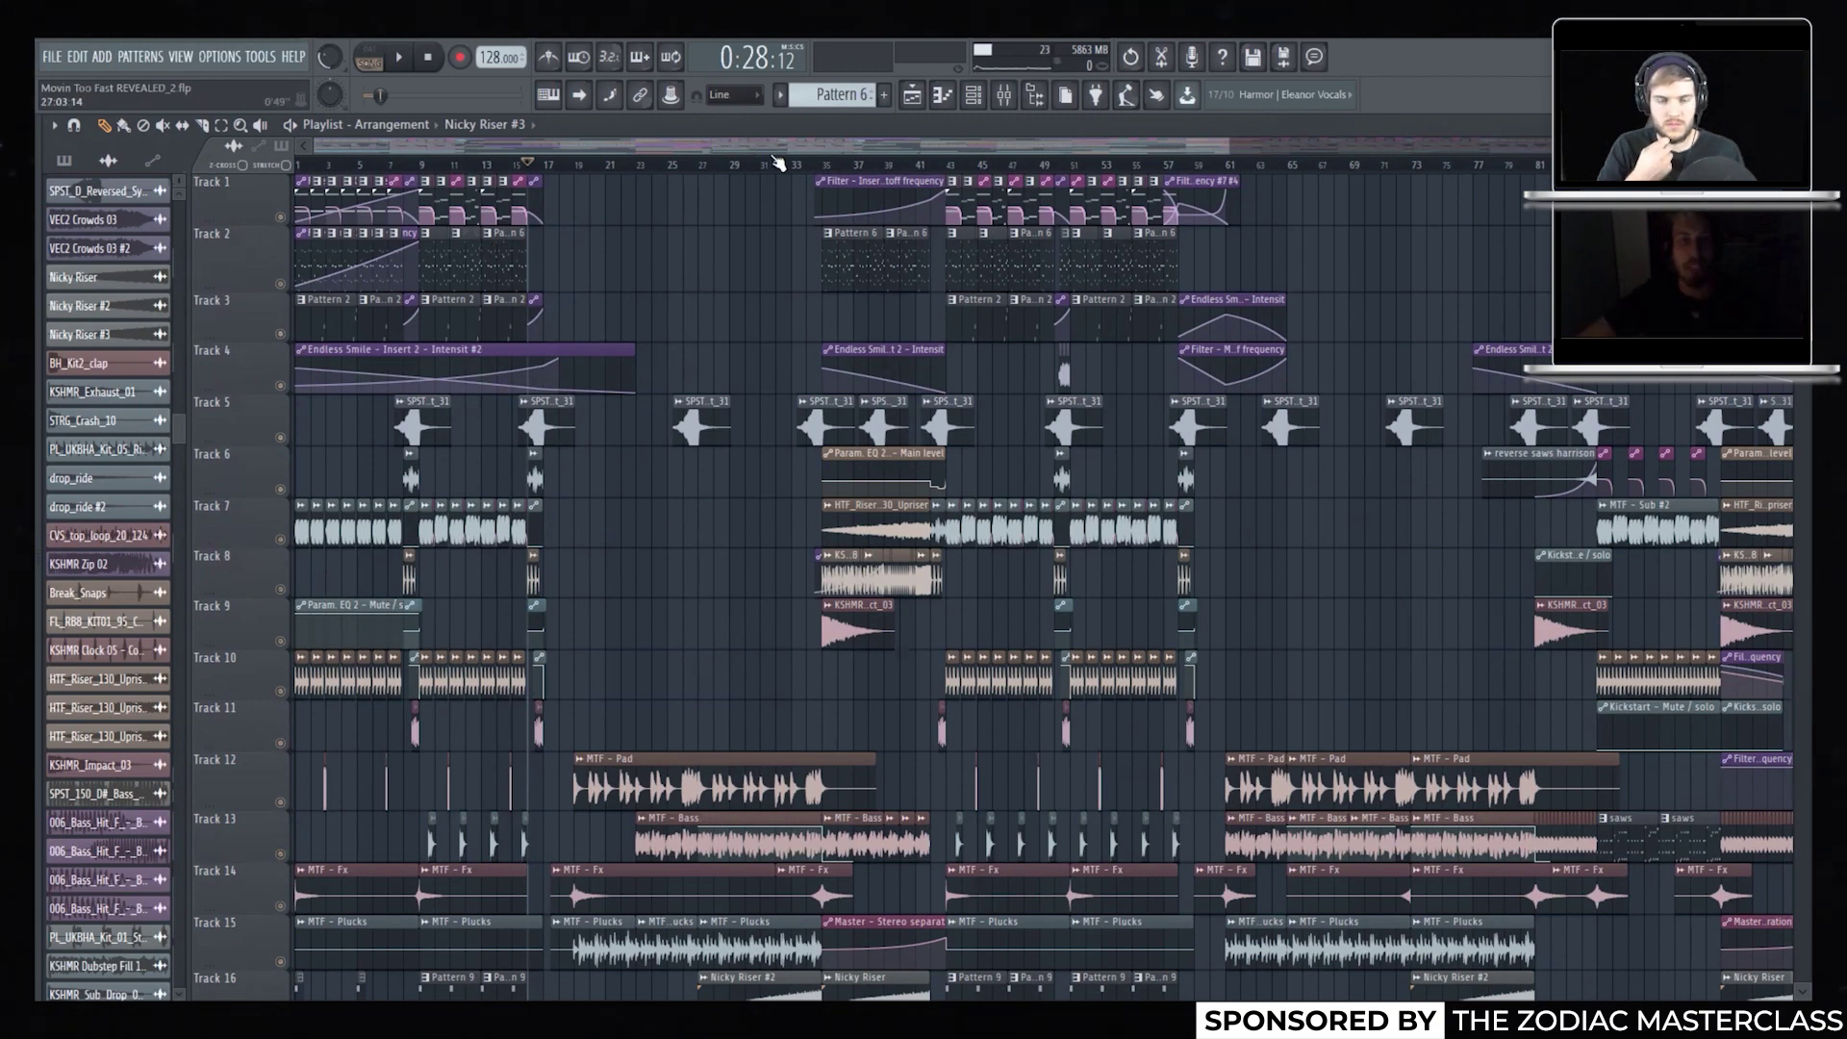
# Place the playhead at bar 19, solo Track 12, and audition its MTF - Pad clip
pyautogui.click(654, 166)
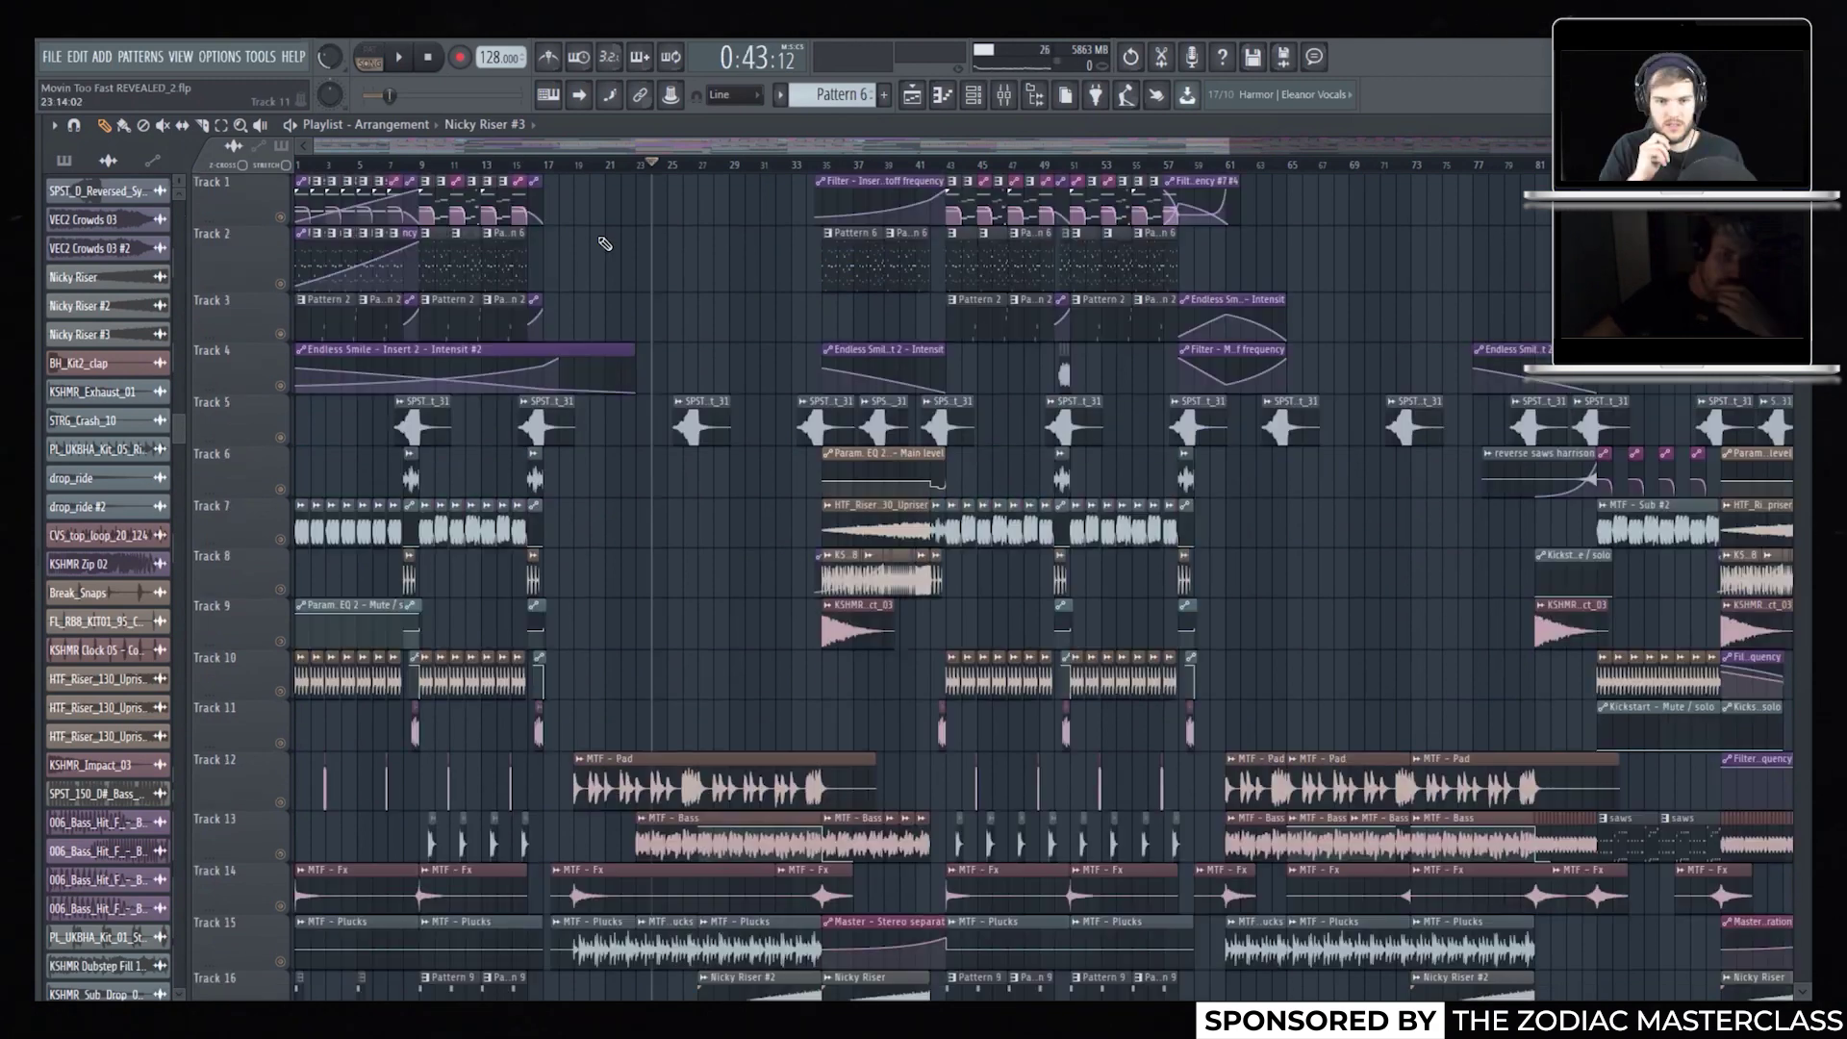
pyautogui.keyDown('ctrl'); pyautogui.doubleClick(588, 198); pyautogui.keyUp('ctrl')
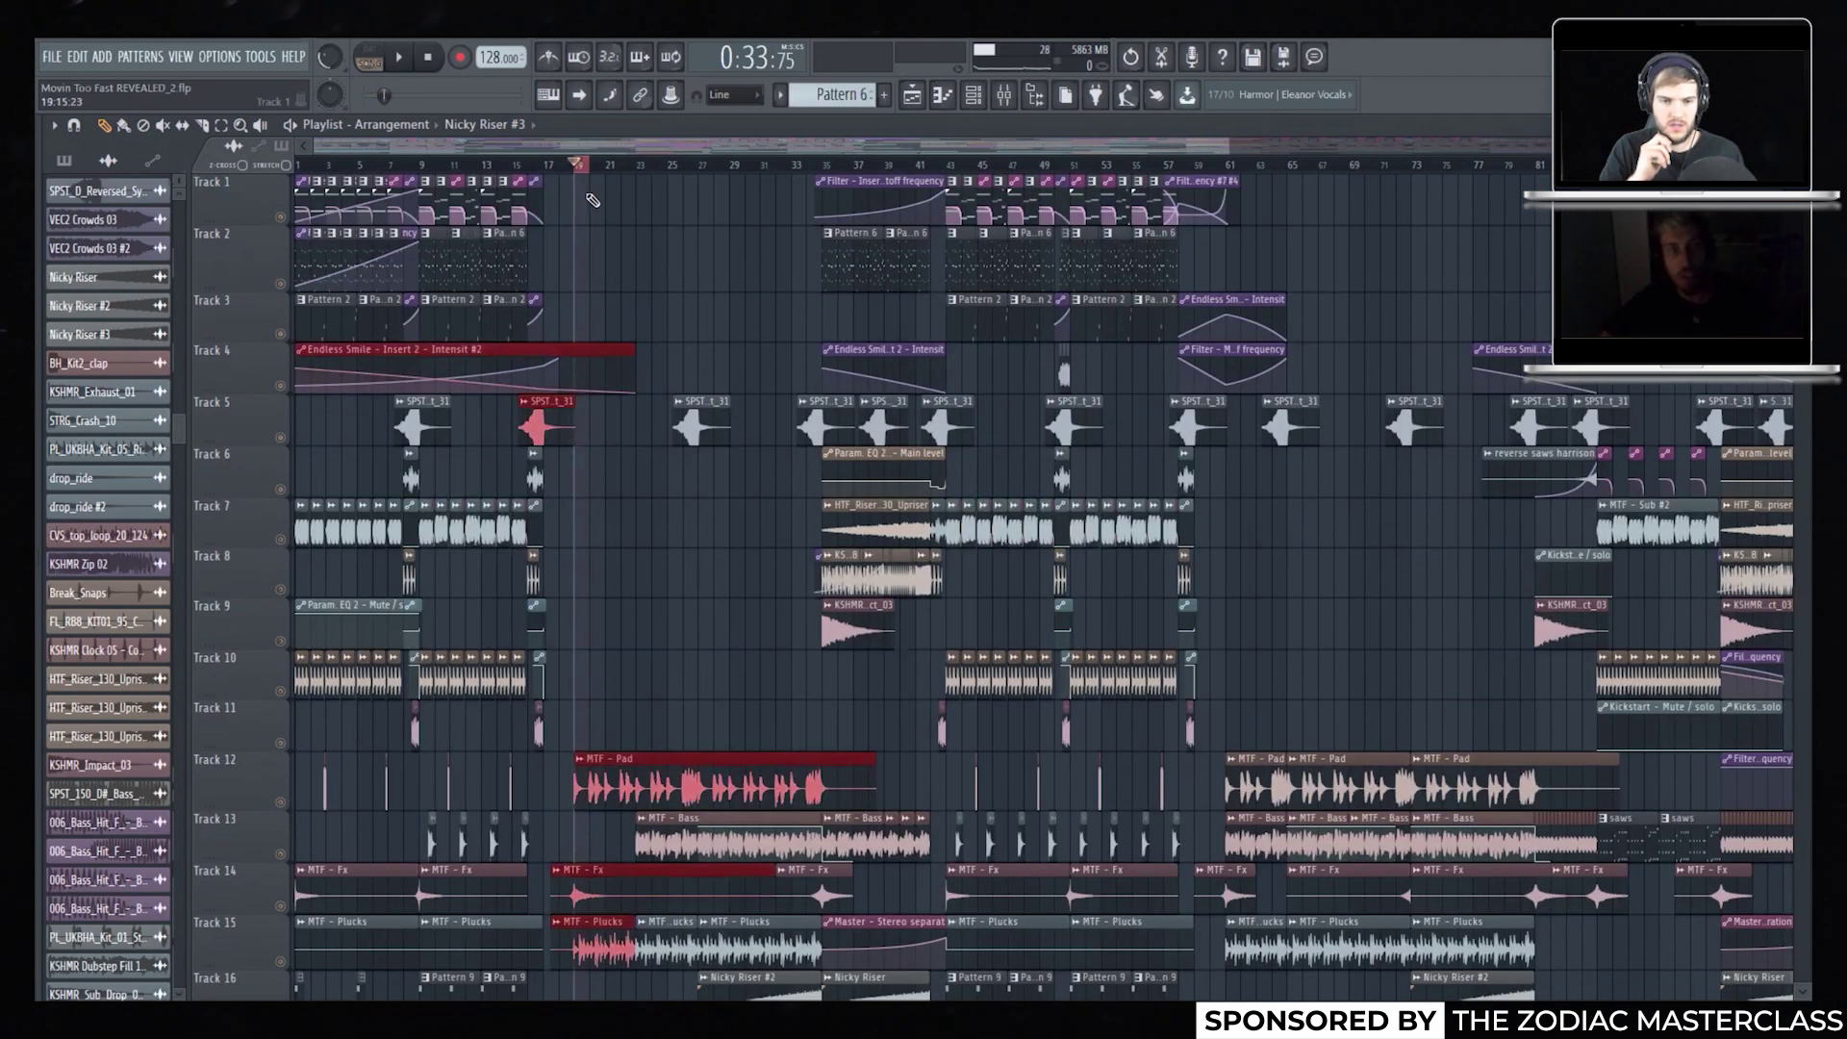
pyautogui.scroll(-5, 643, 297)
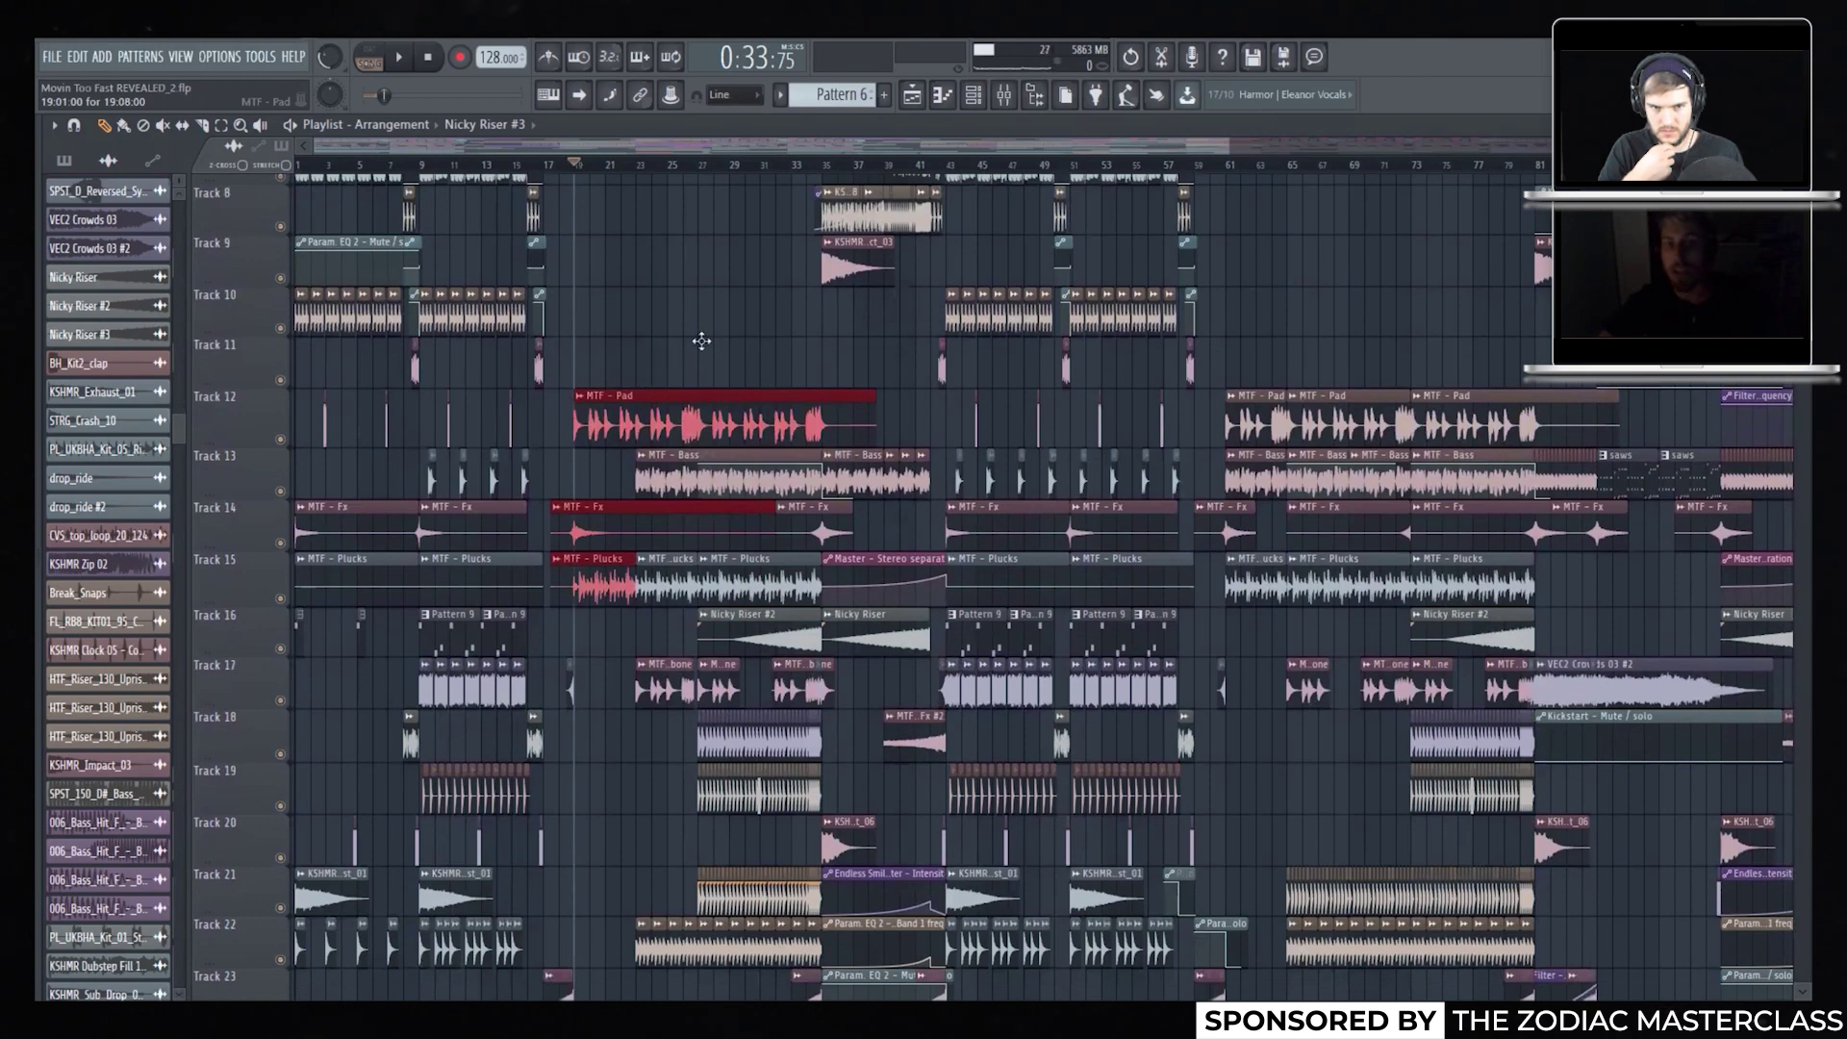
pyautogui.click(702, 341)
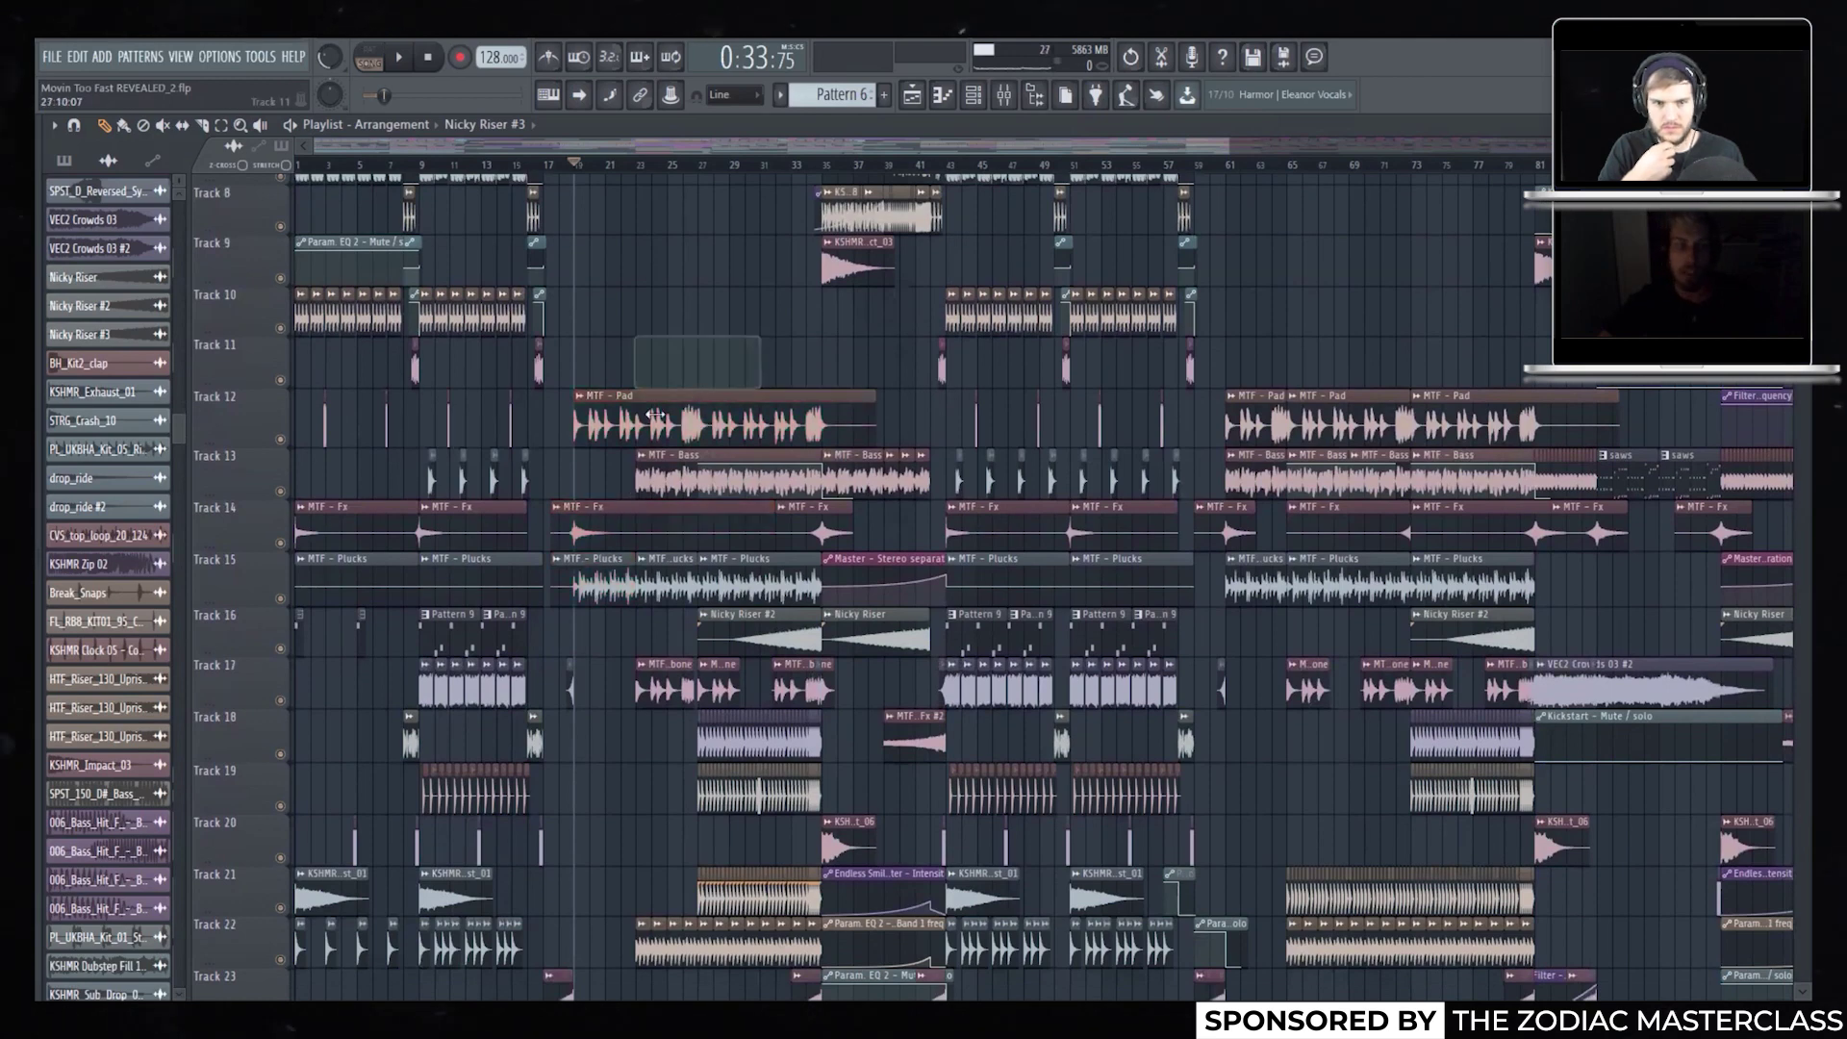
pyautogui.rightClick(281, 440)
pyautogui.press('space')
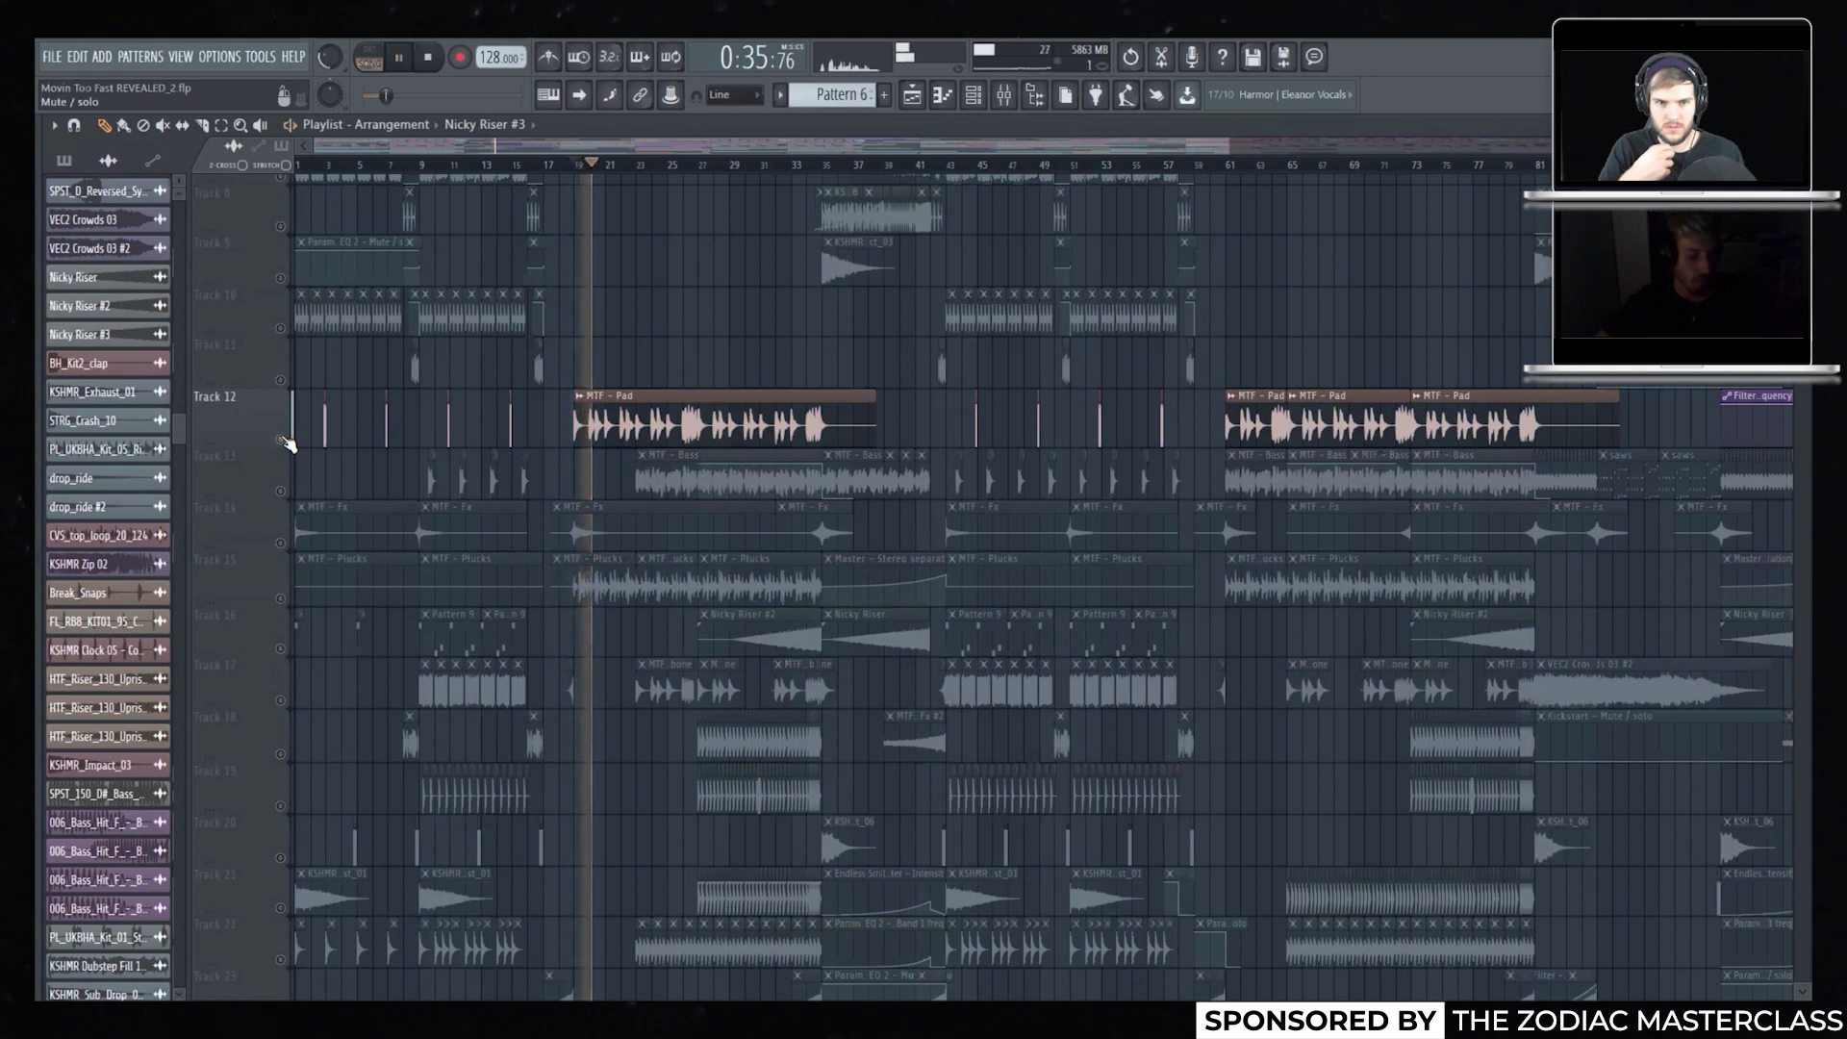
pyautogui.scroll(-1, 287, 443)
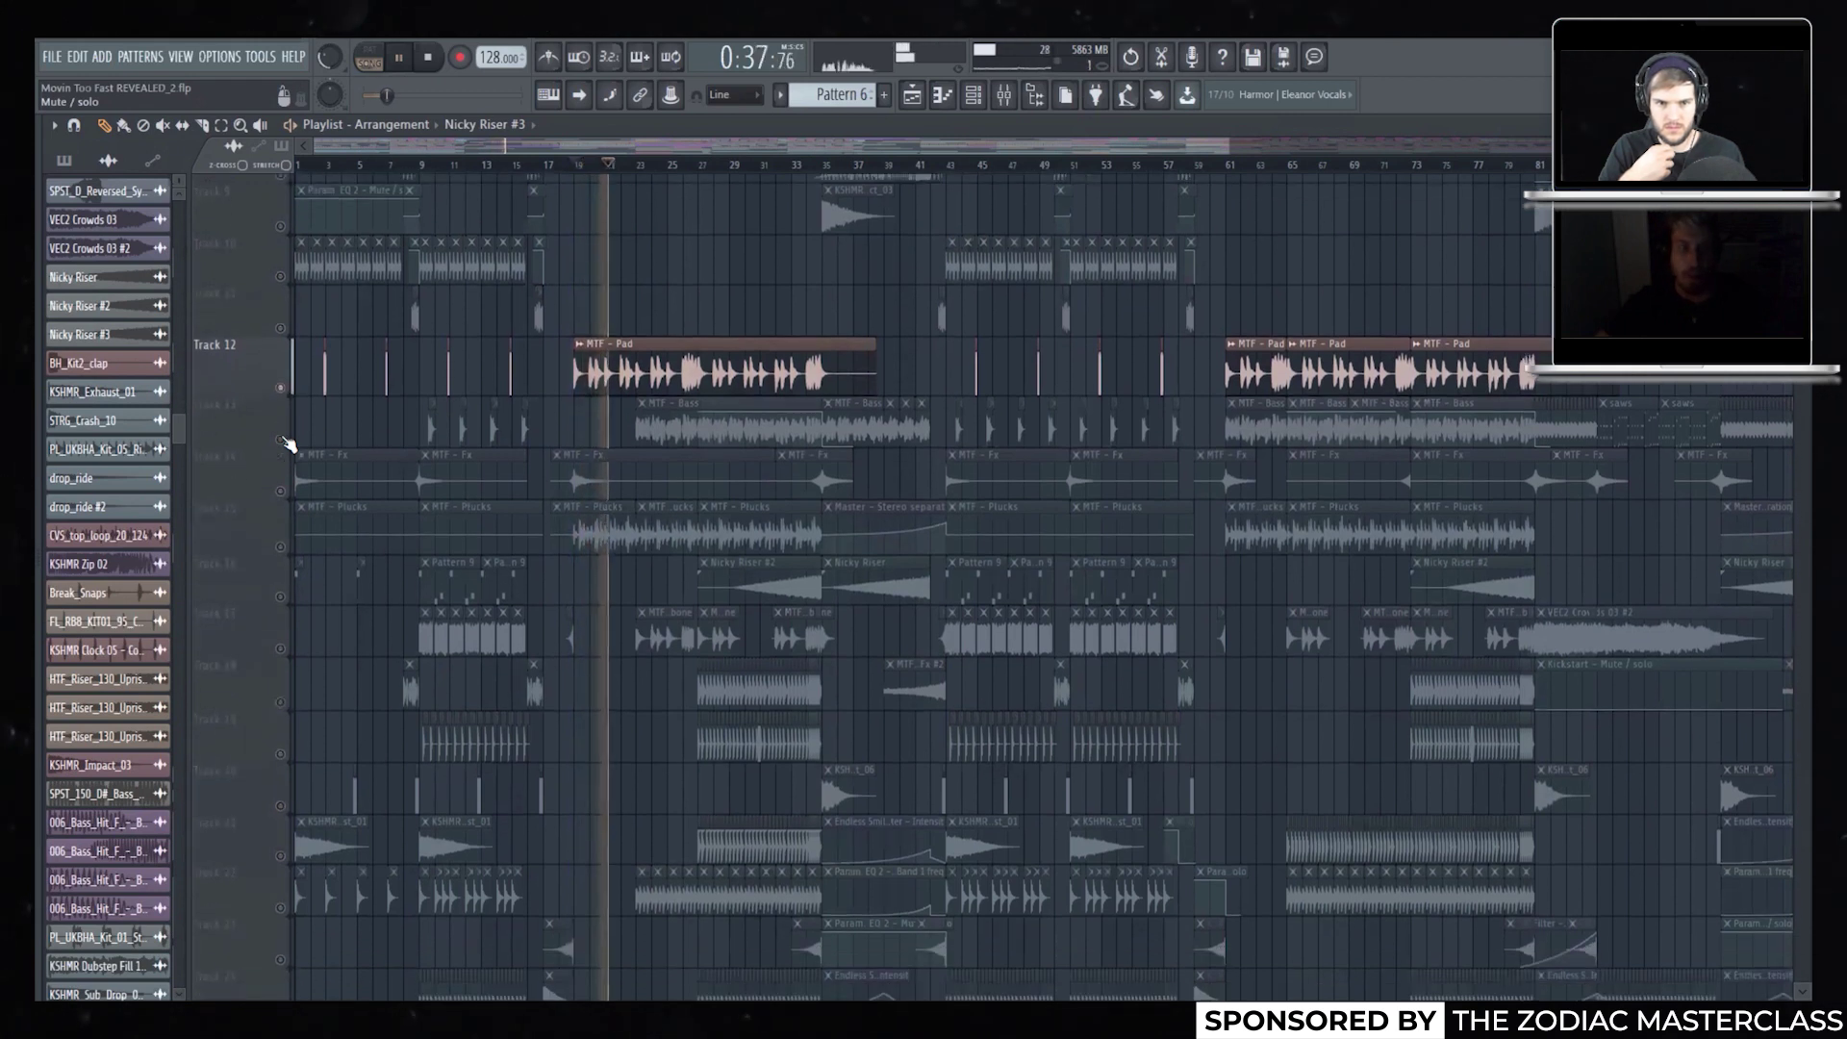
pyautogui.scroll(-2, 287, 443)
pyautogui.press('space')
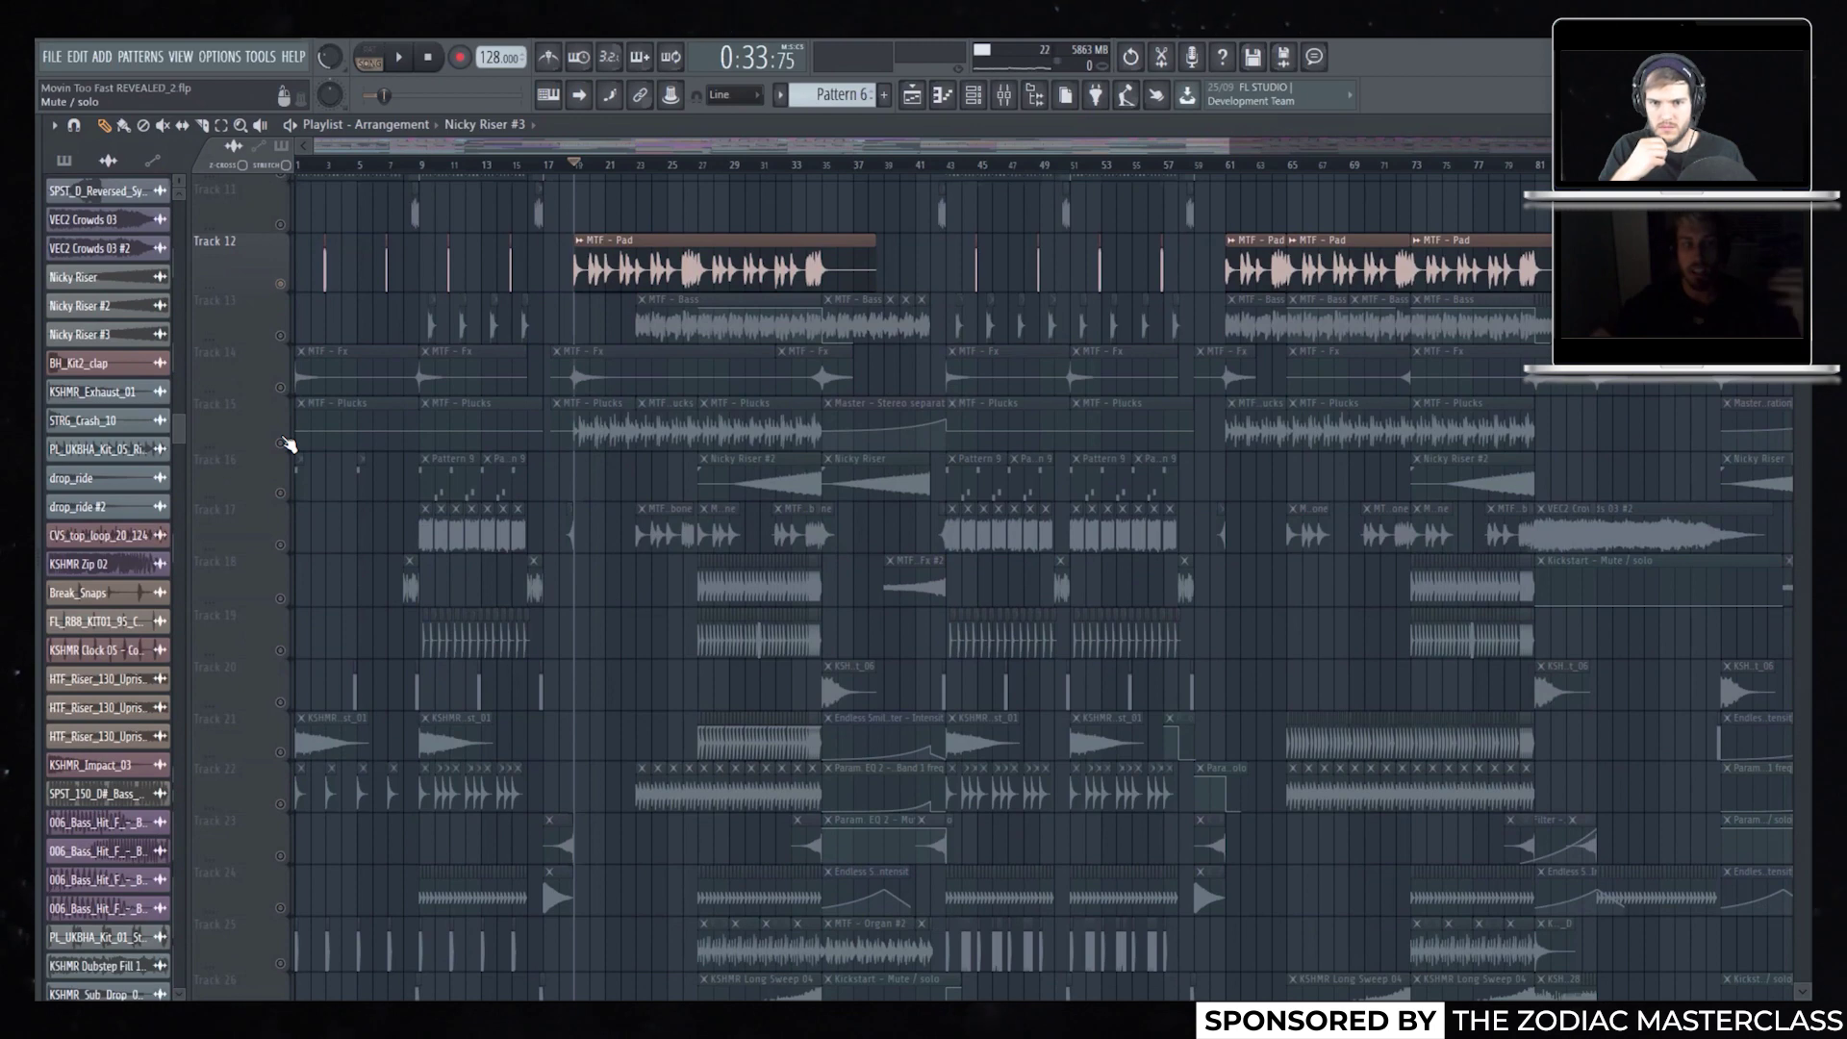
# Add Track 15's MTF - Plucks clips to the soloed Track 12 and audition both from bar 19
pyautogui.rightClick(282, 443)
pyautogui.click(280, 283)
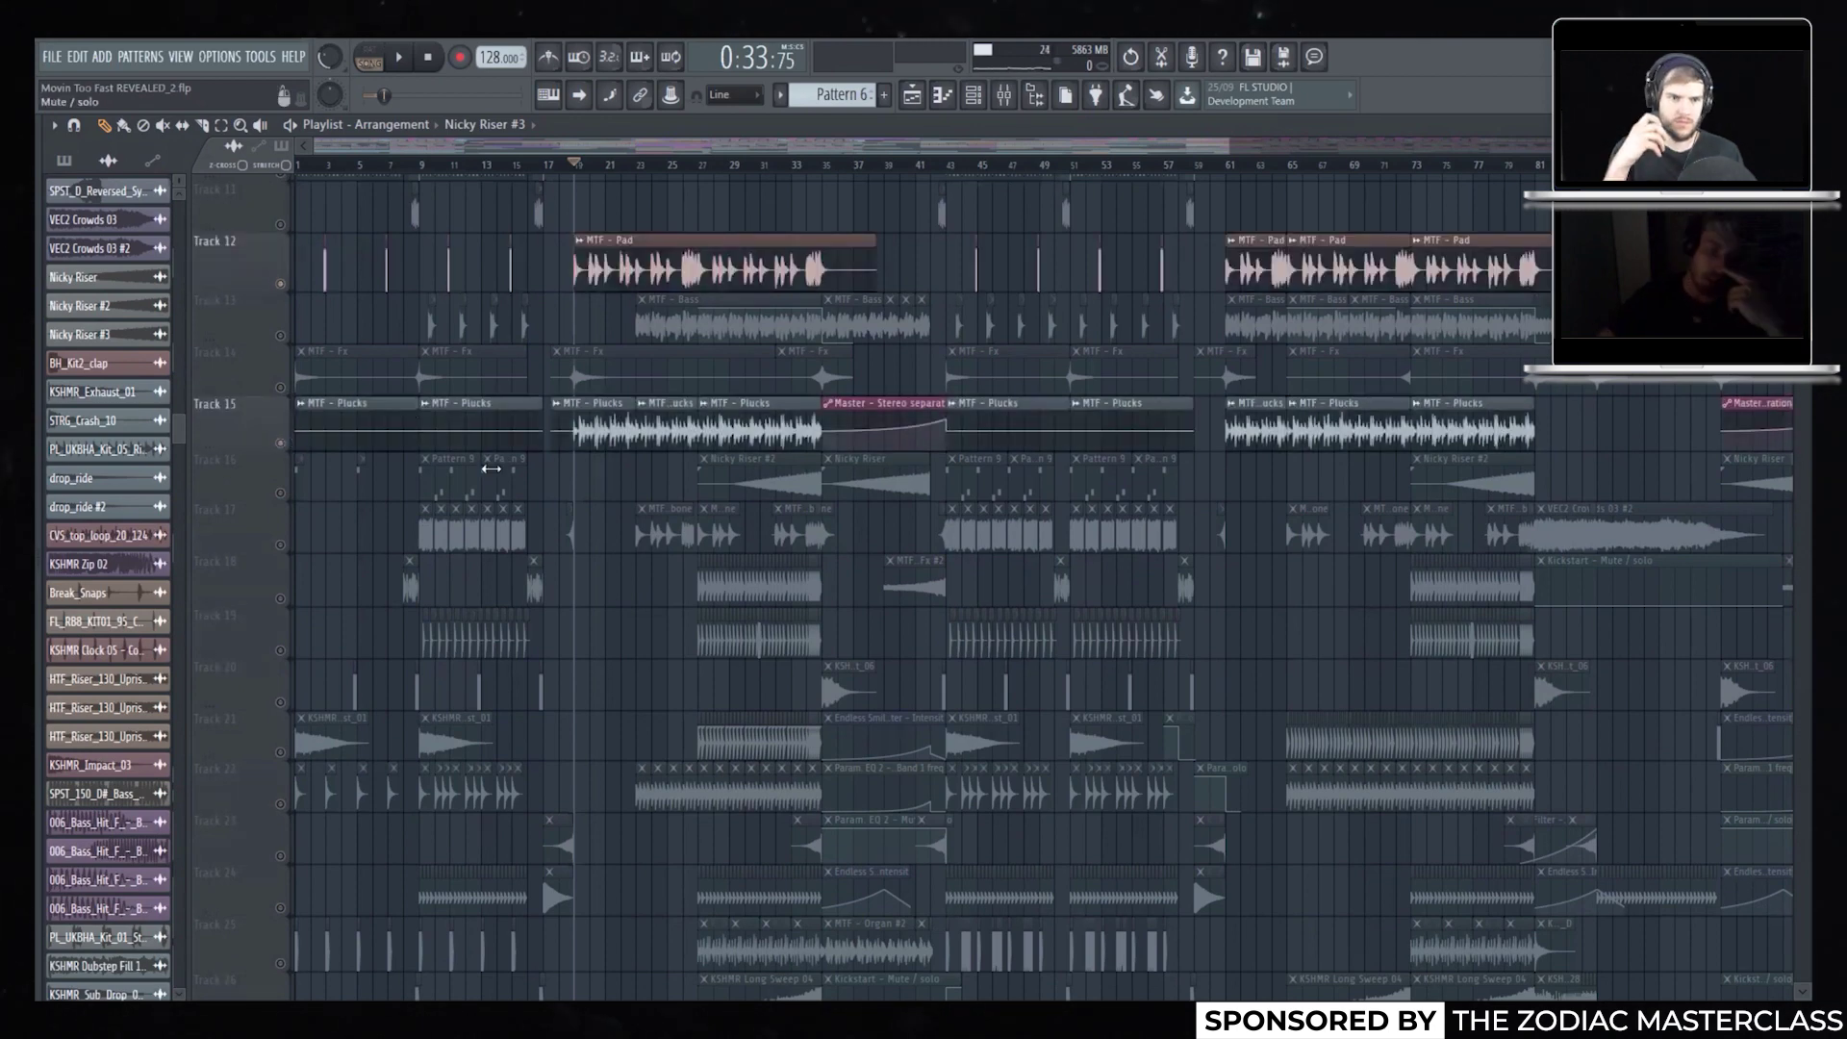
pyautogui.press('space')
pyautogui.scroll(-1, 500, 465)
pyautogui.scroll(-12, 500, 465)
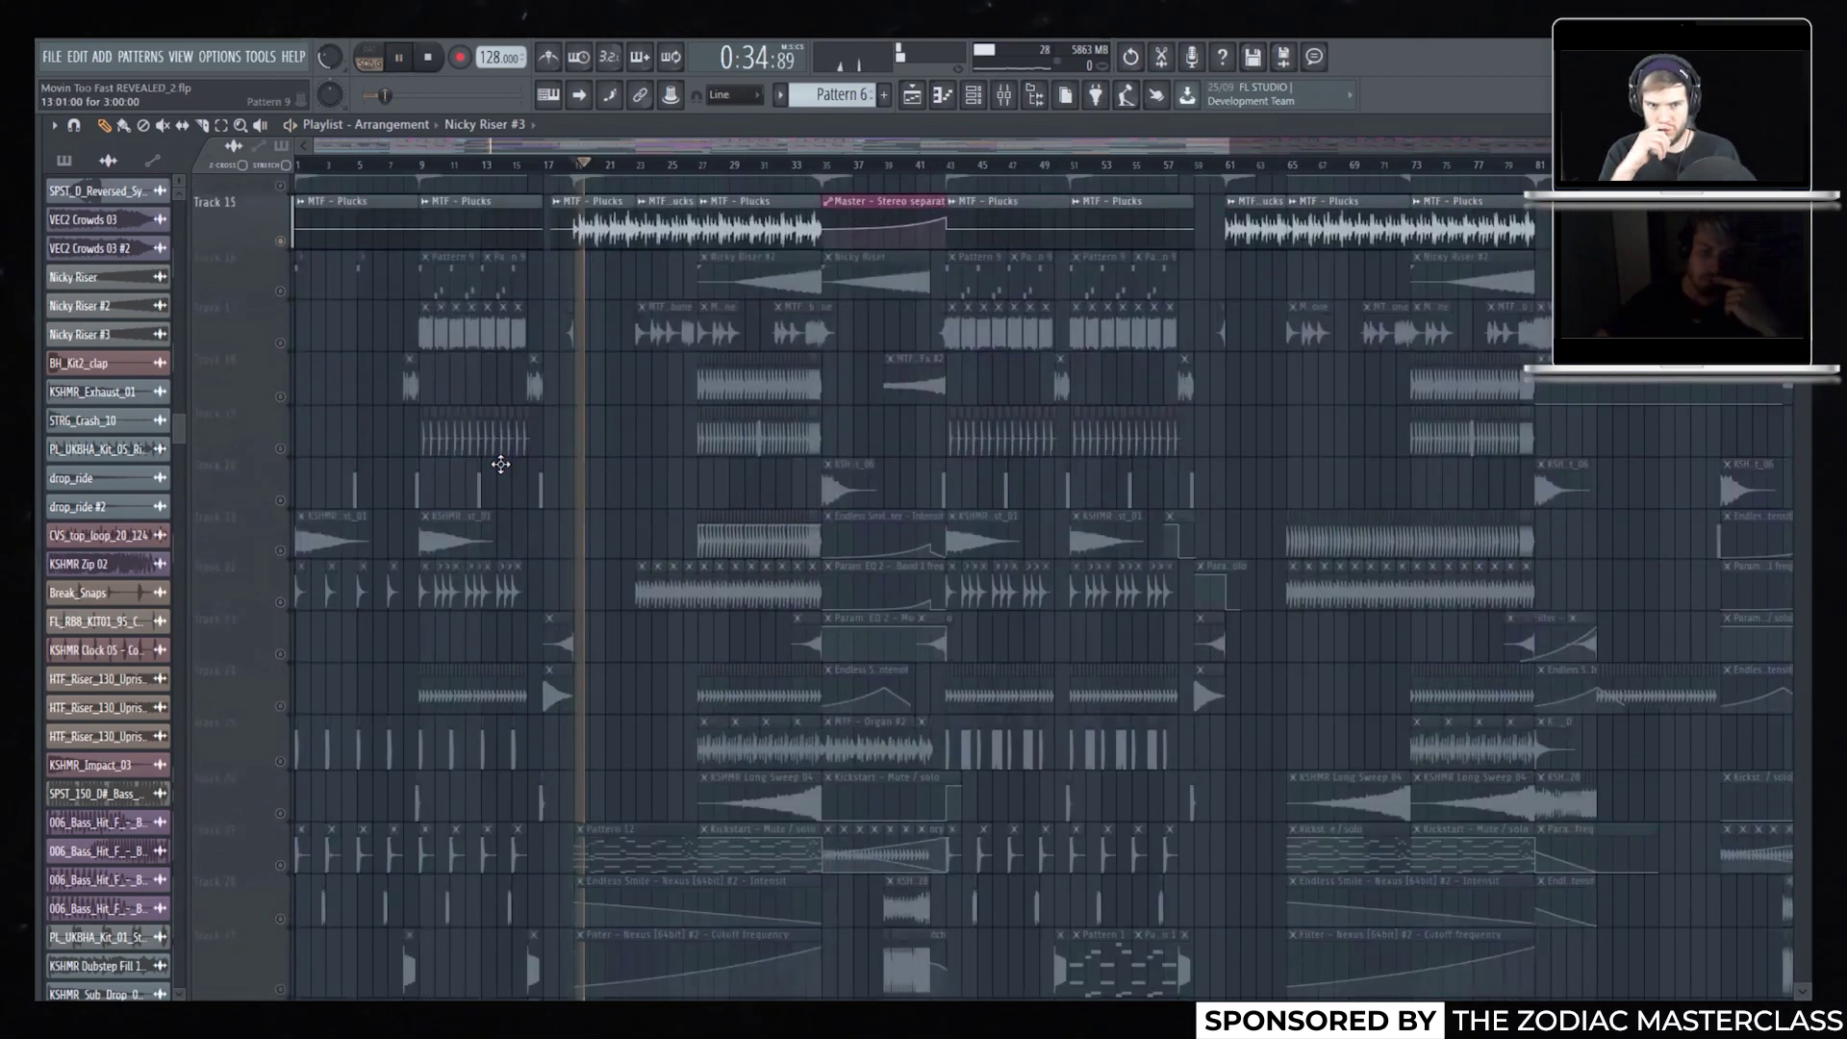
pyautogui.scroll(-5, 501, 464)
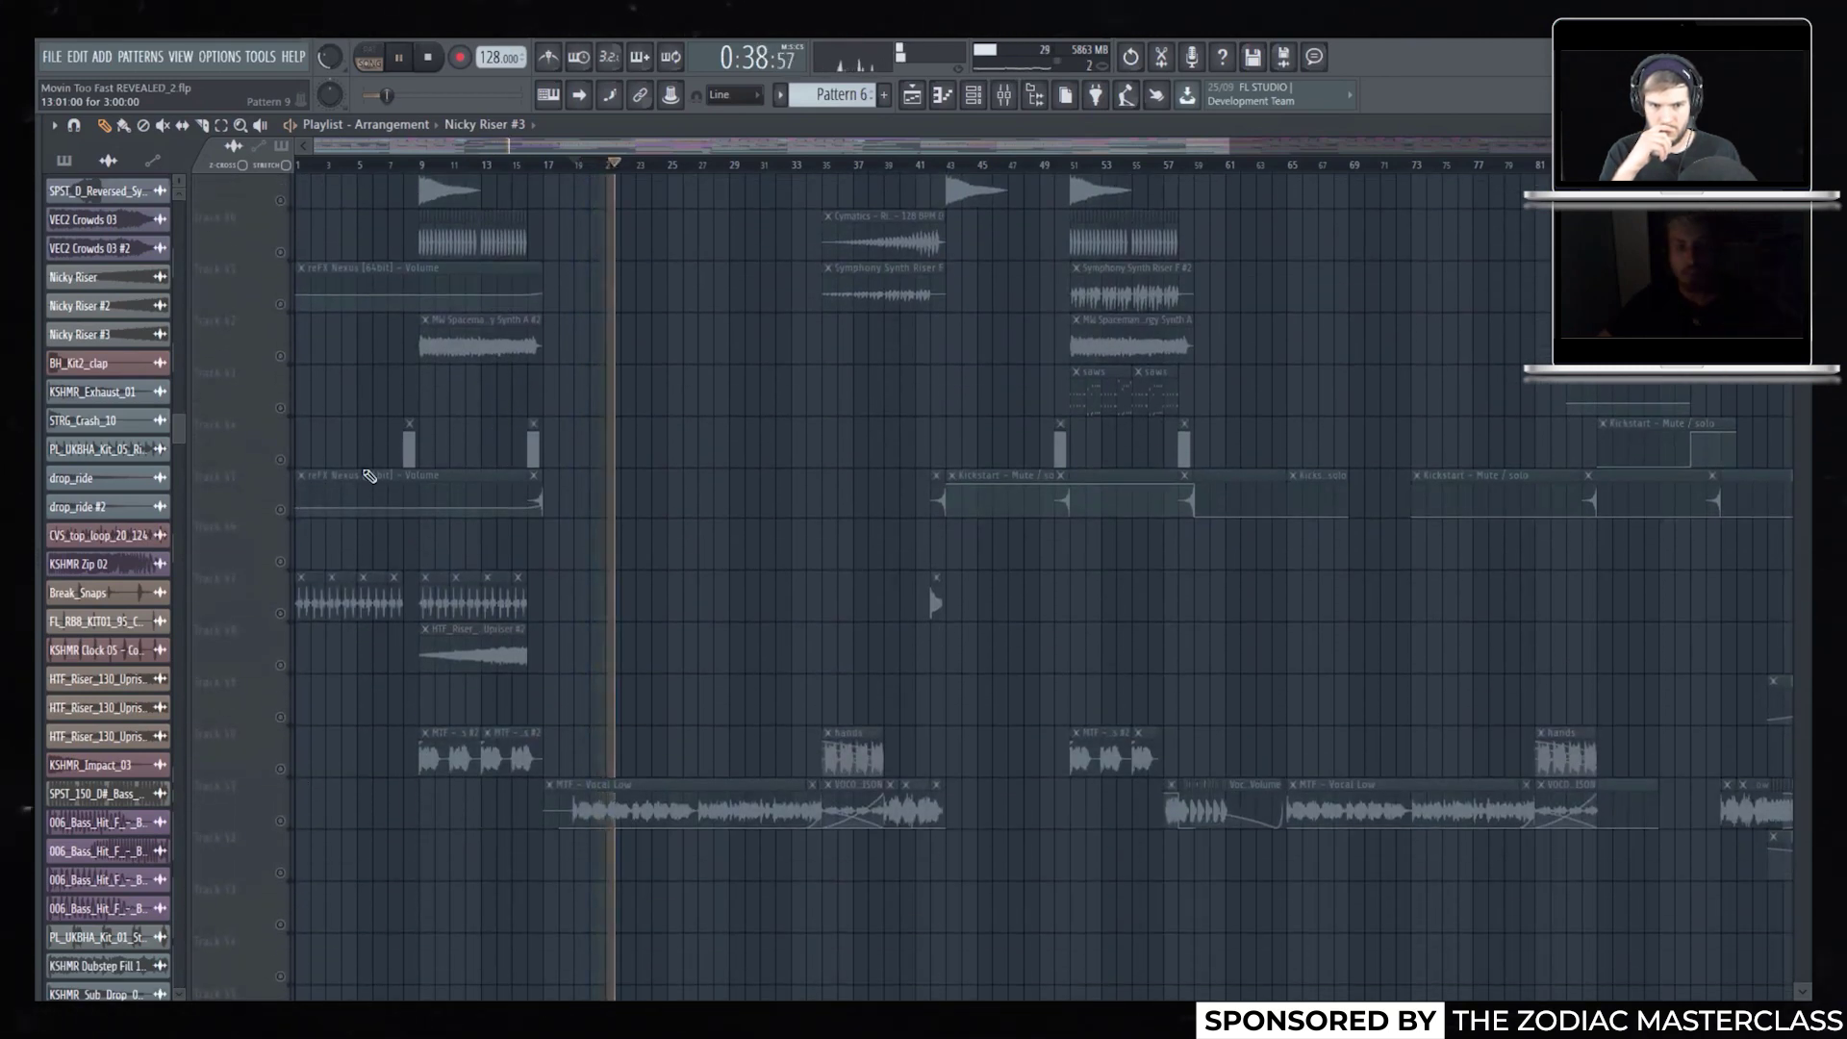
pyautogui.scroll(12, 393, 435)
pyautogui.scroll(11, 393, 433)
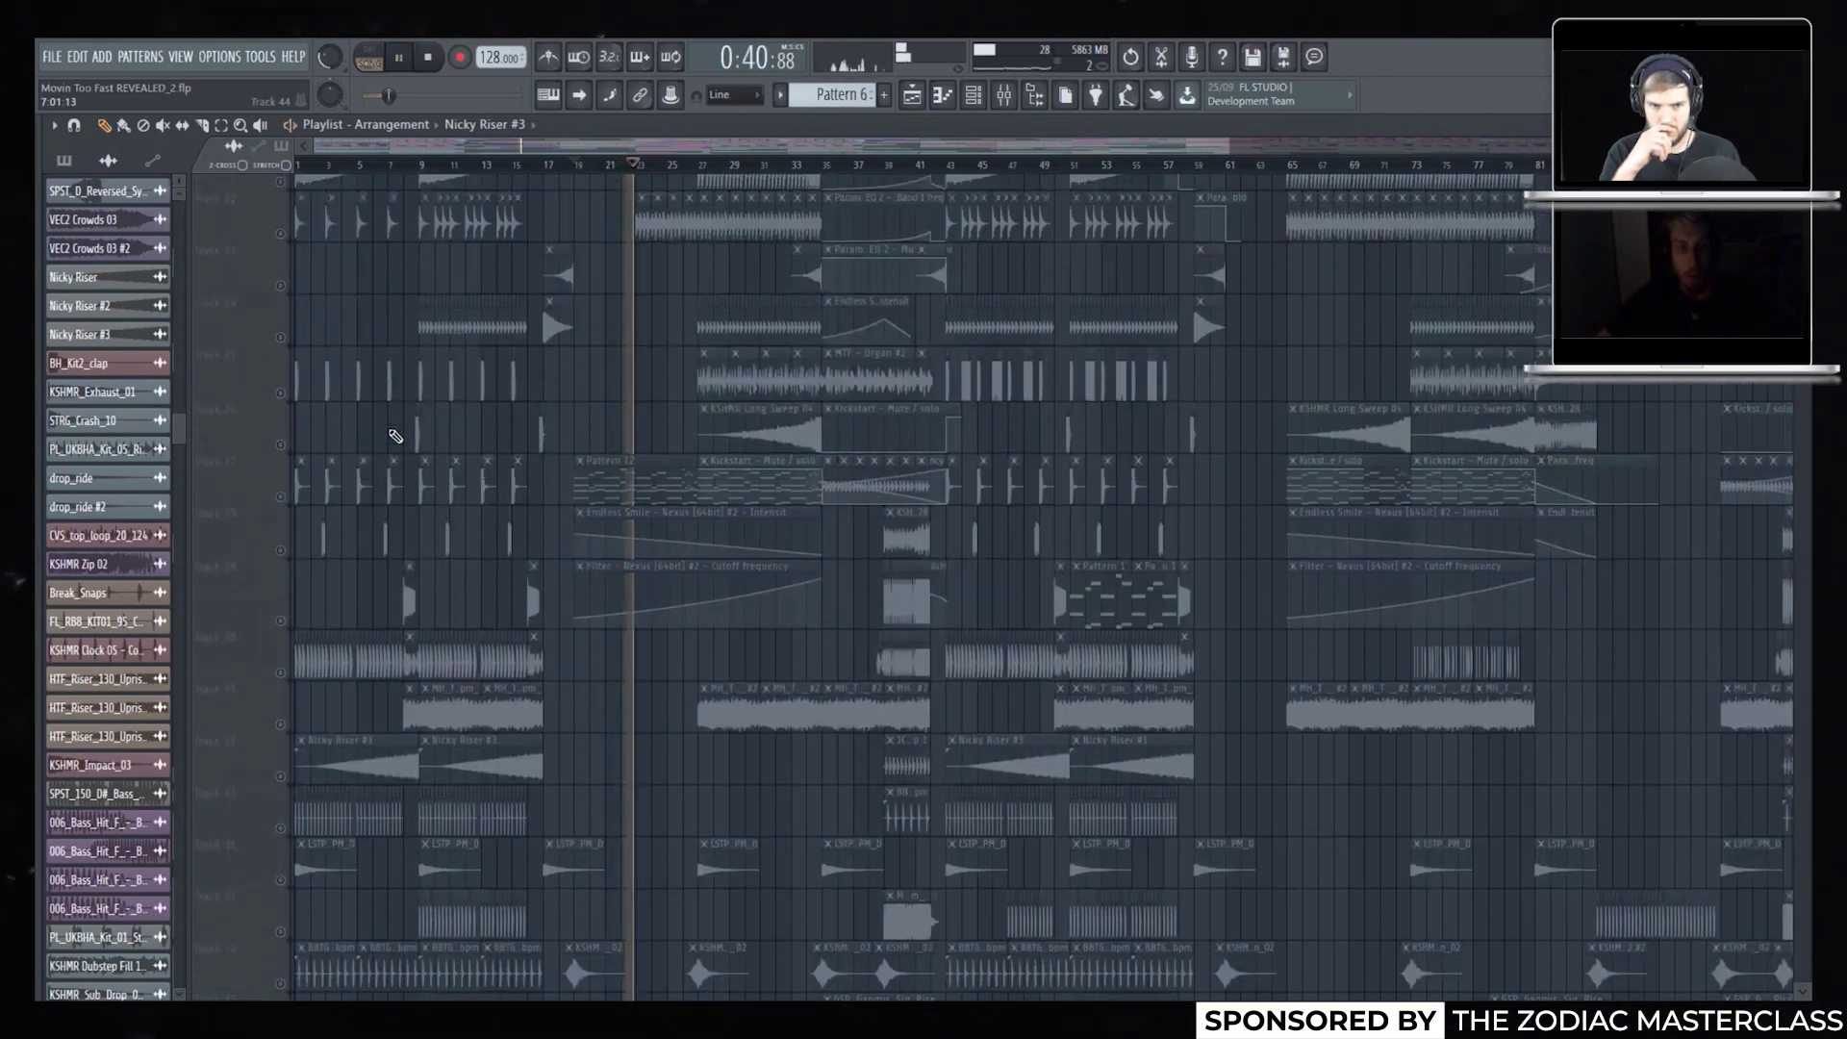
pyautogui.press('space')
pyautogui.scroll(12, 389, 429)
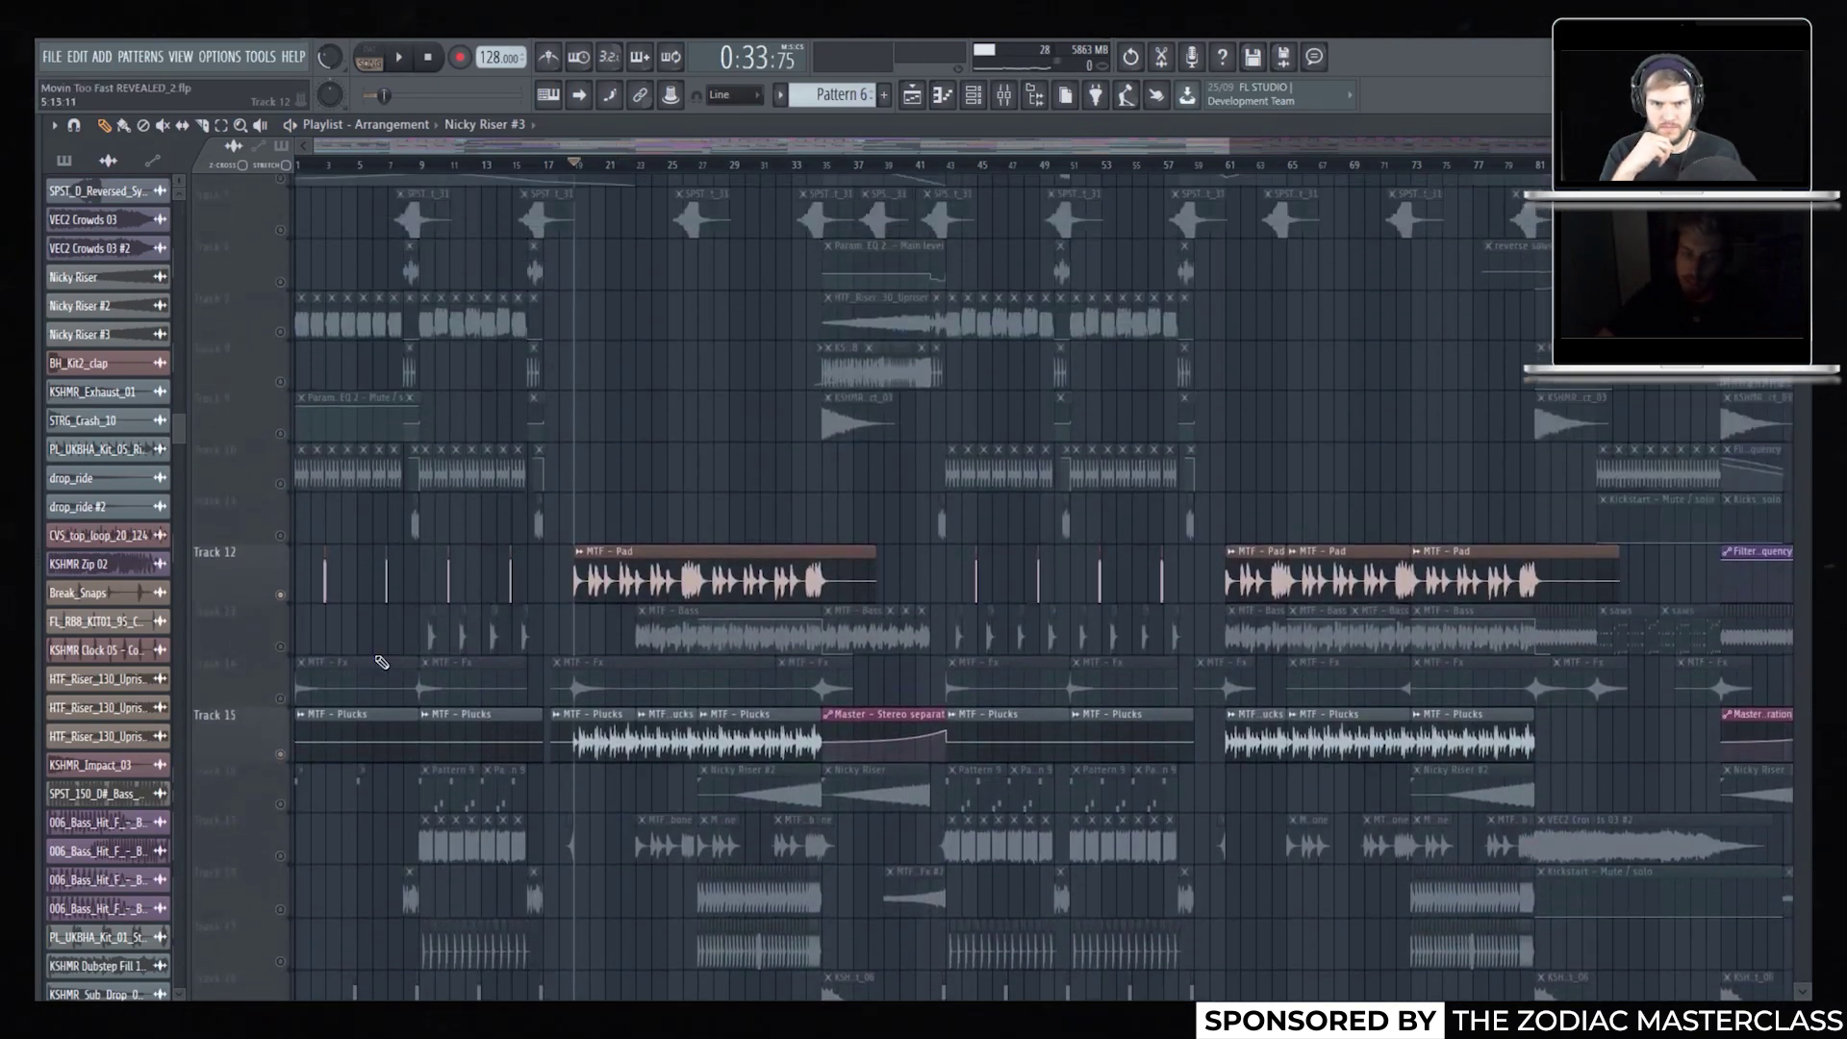
pyautogui.scroll(-1, 382, 663)
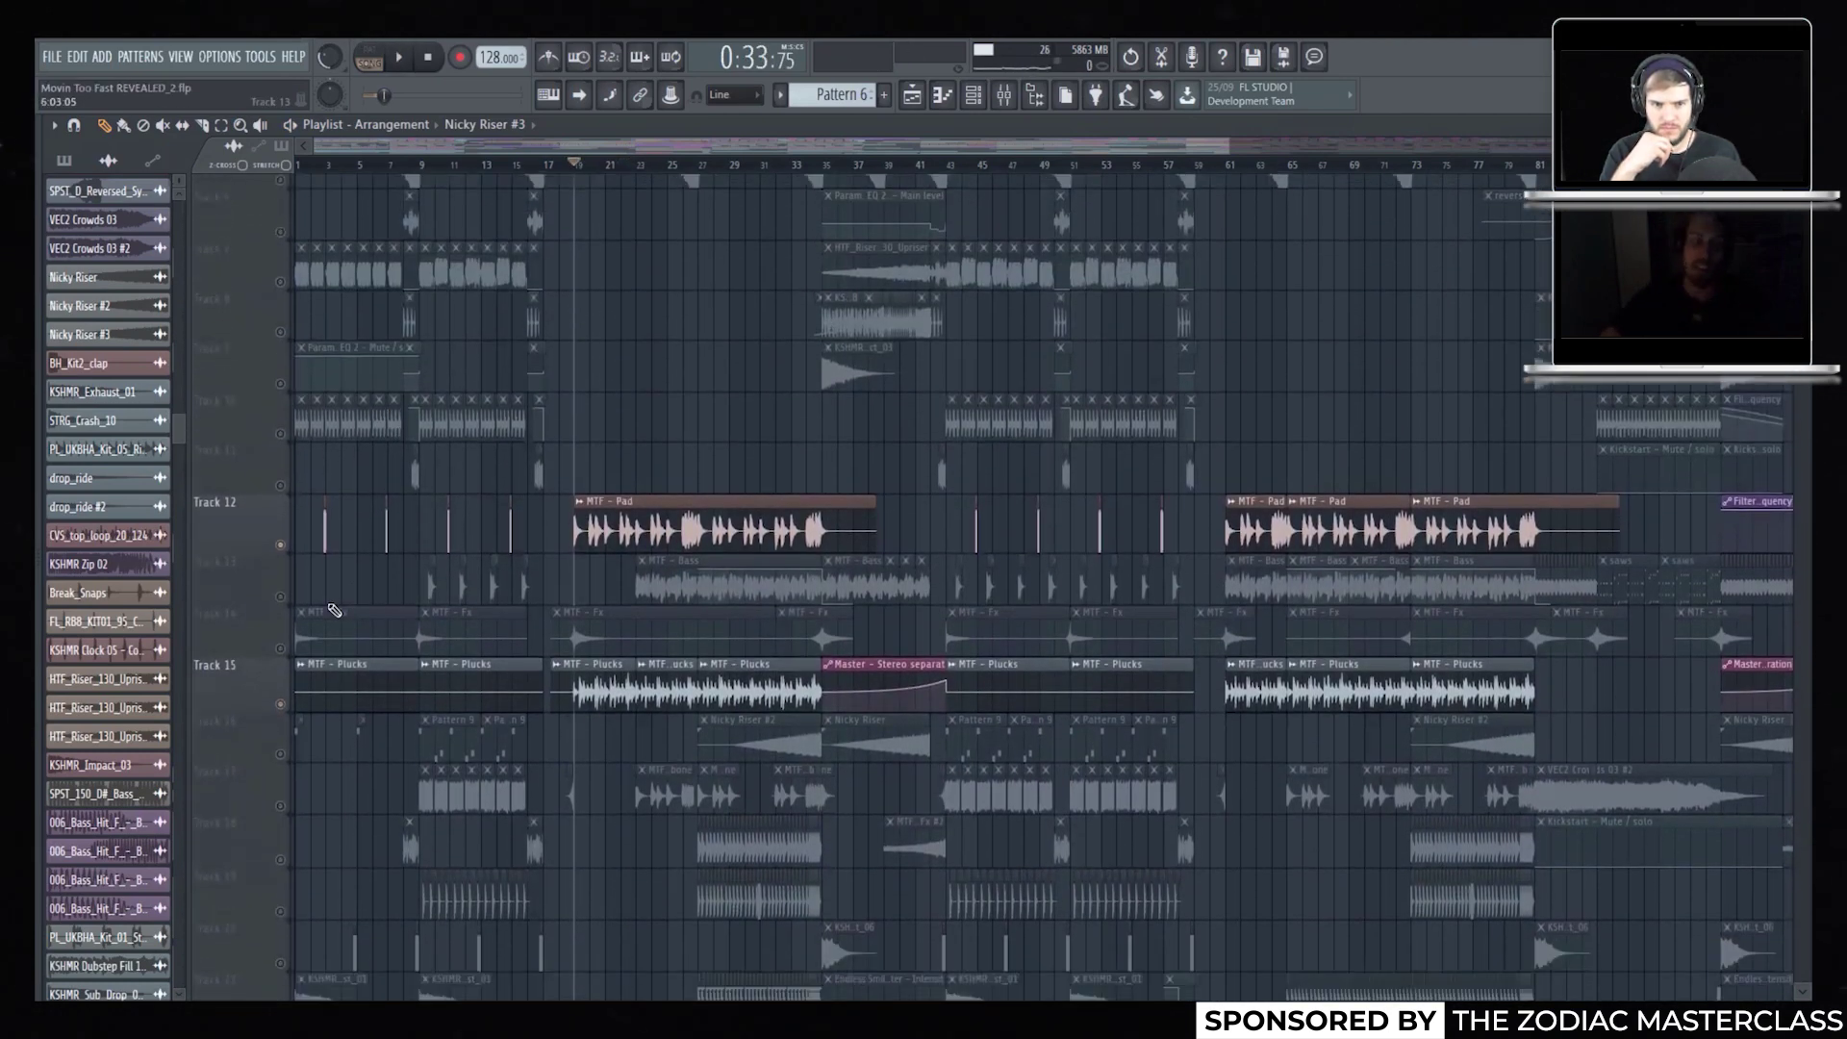
# Add Track 13's MTF - Bass clips to the soloed pad and plucks and audition them from bar 22
pyautogui.click(623, 171)
pyautogui.press('space')
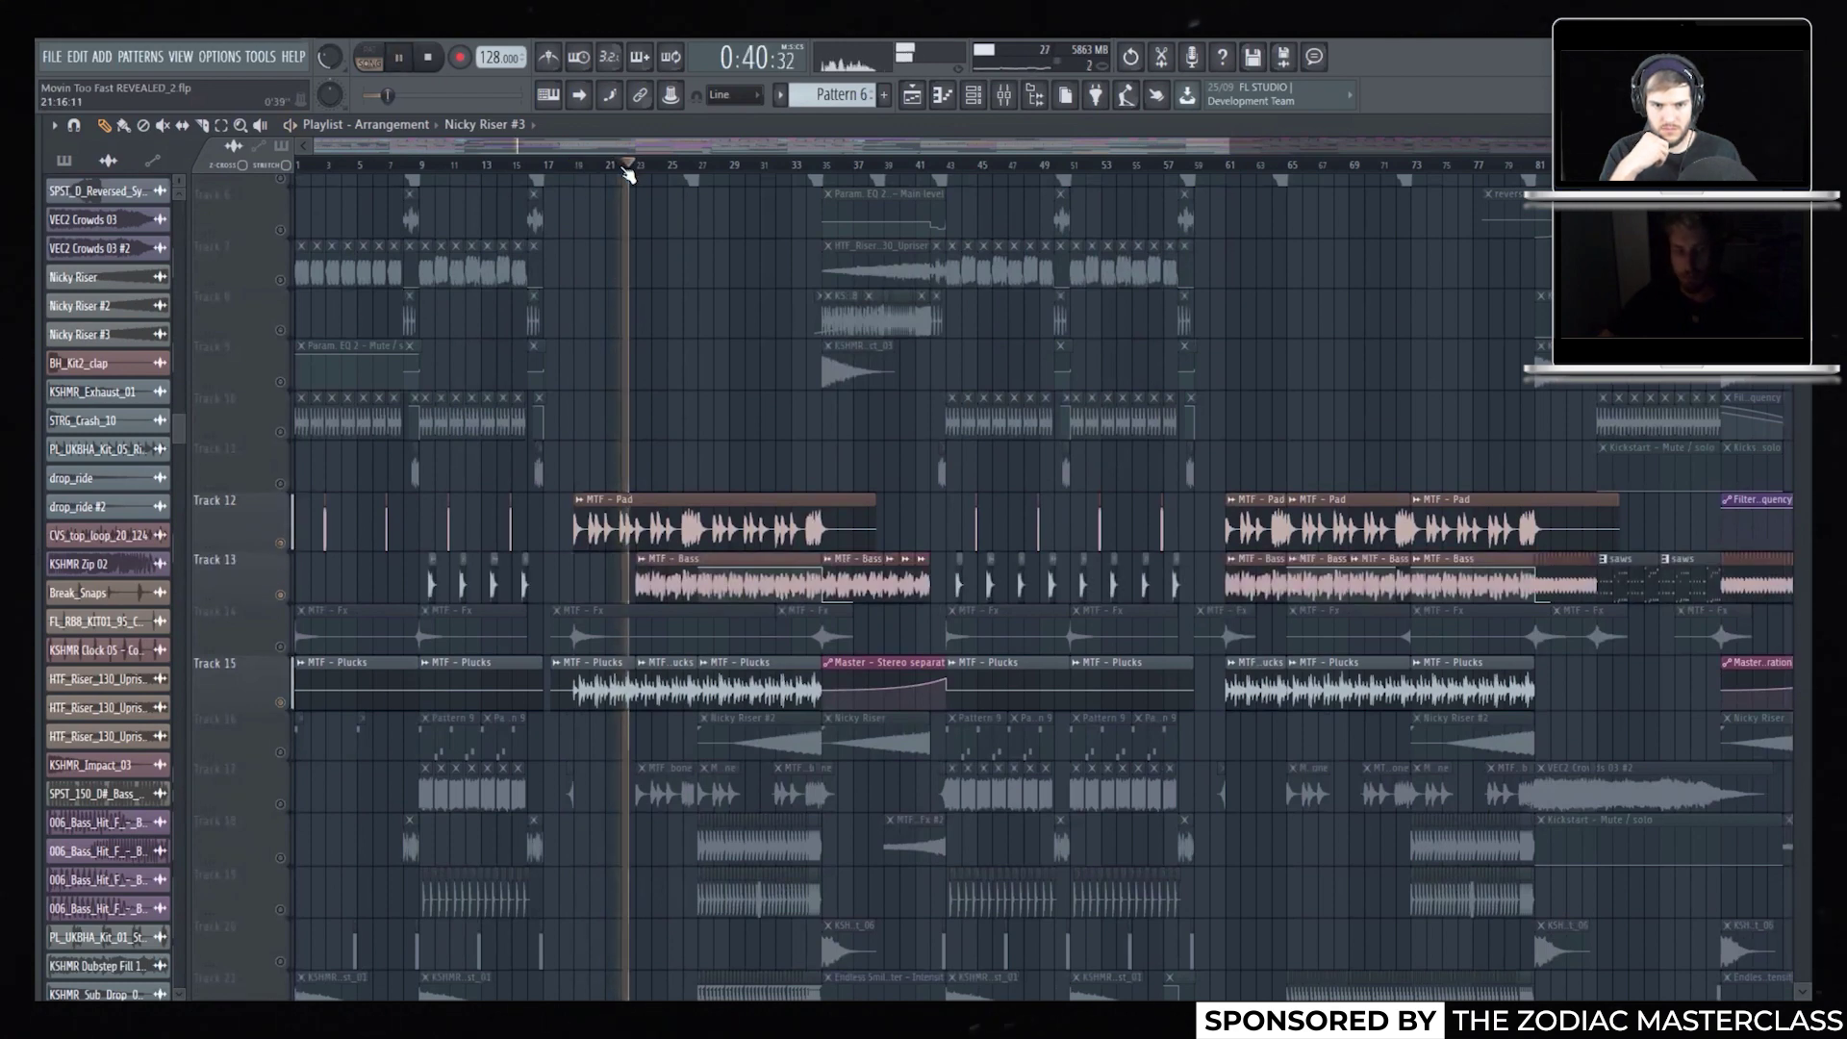
pyautogui.scroll(-8, 627, 175)
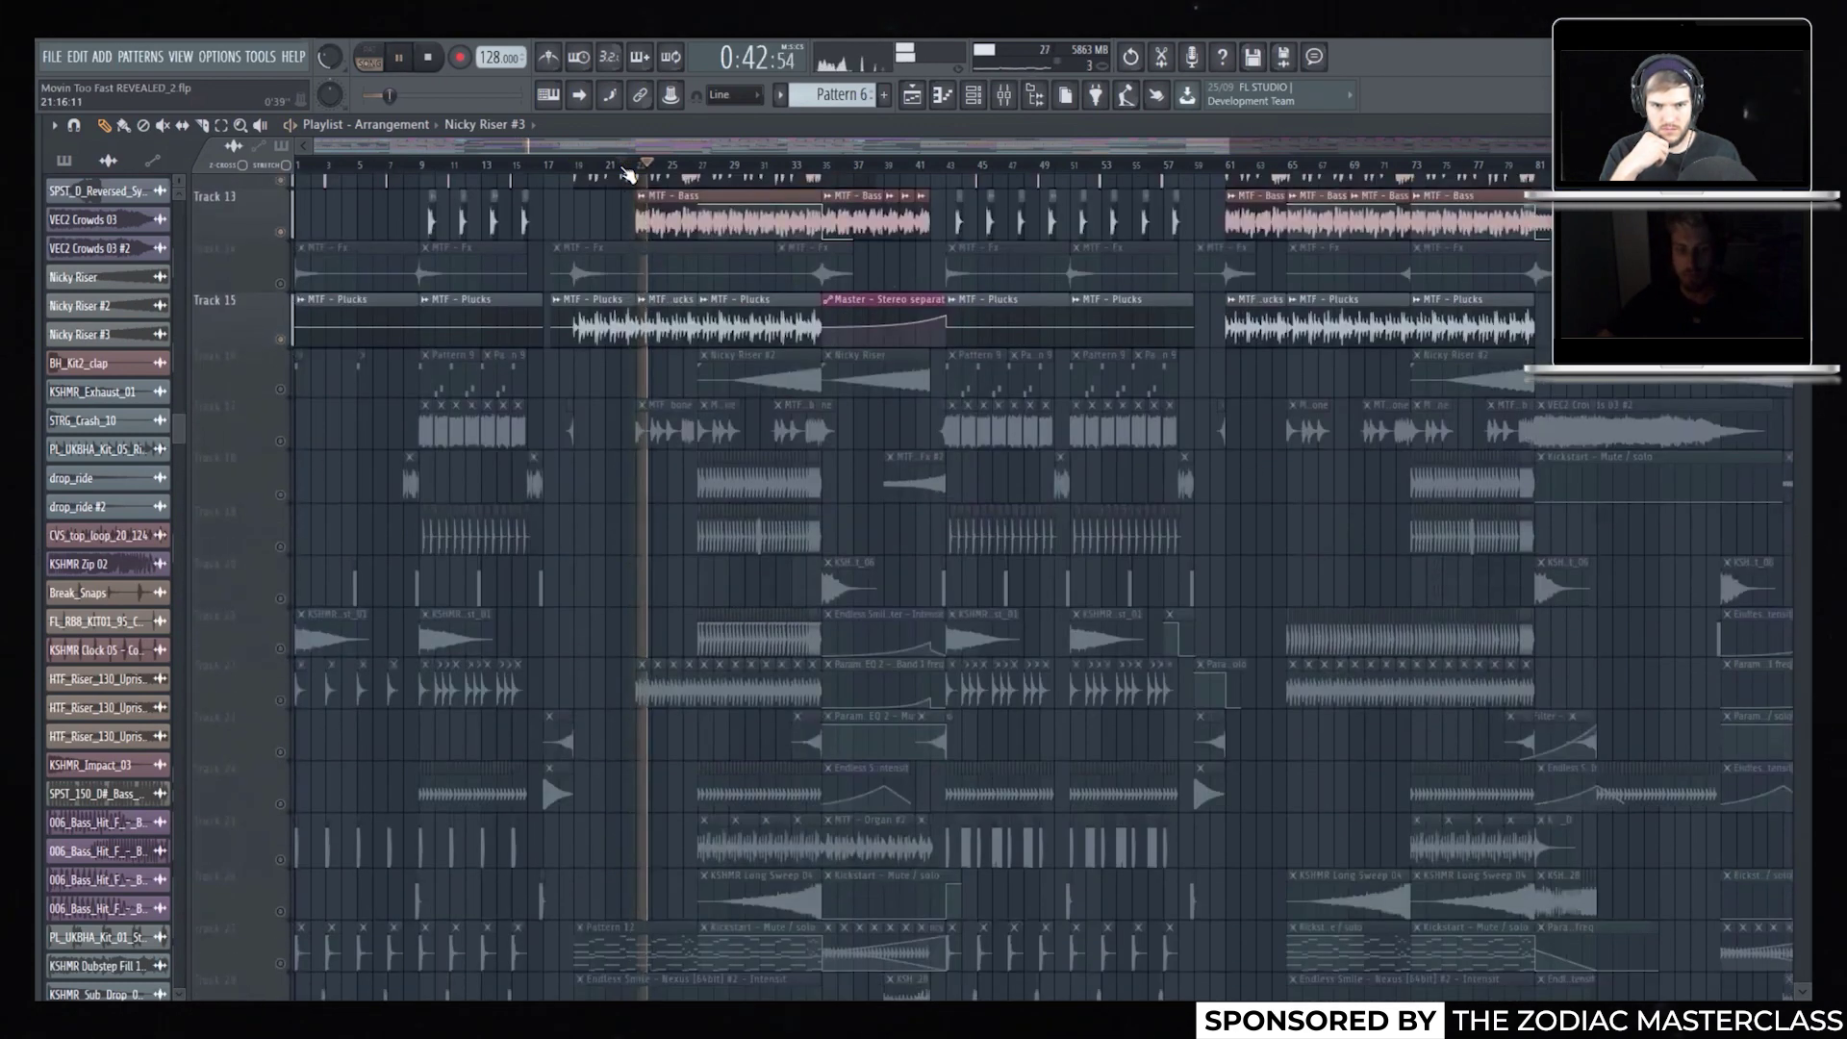
pyautogui.scroll(-10, 627, 175)
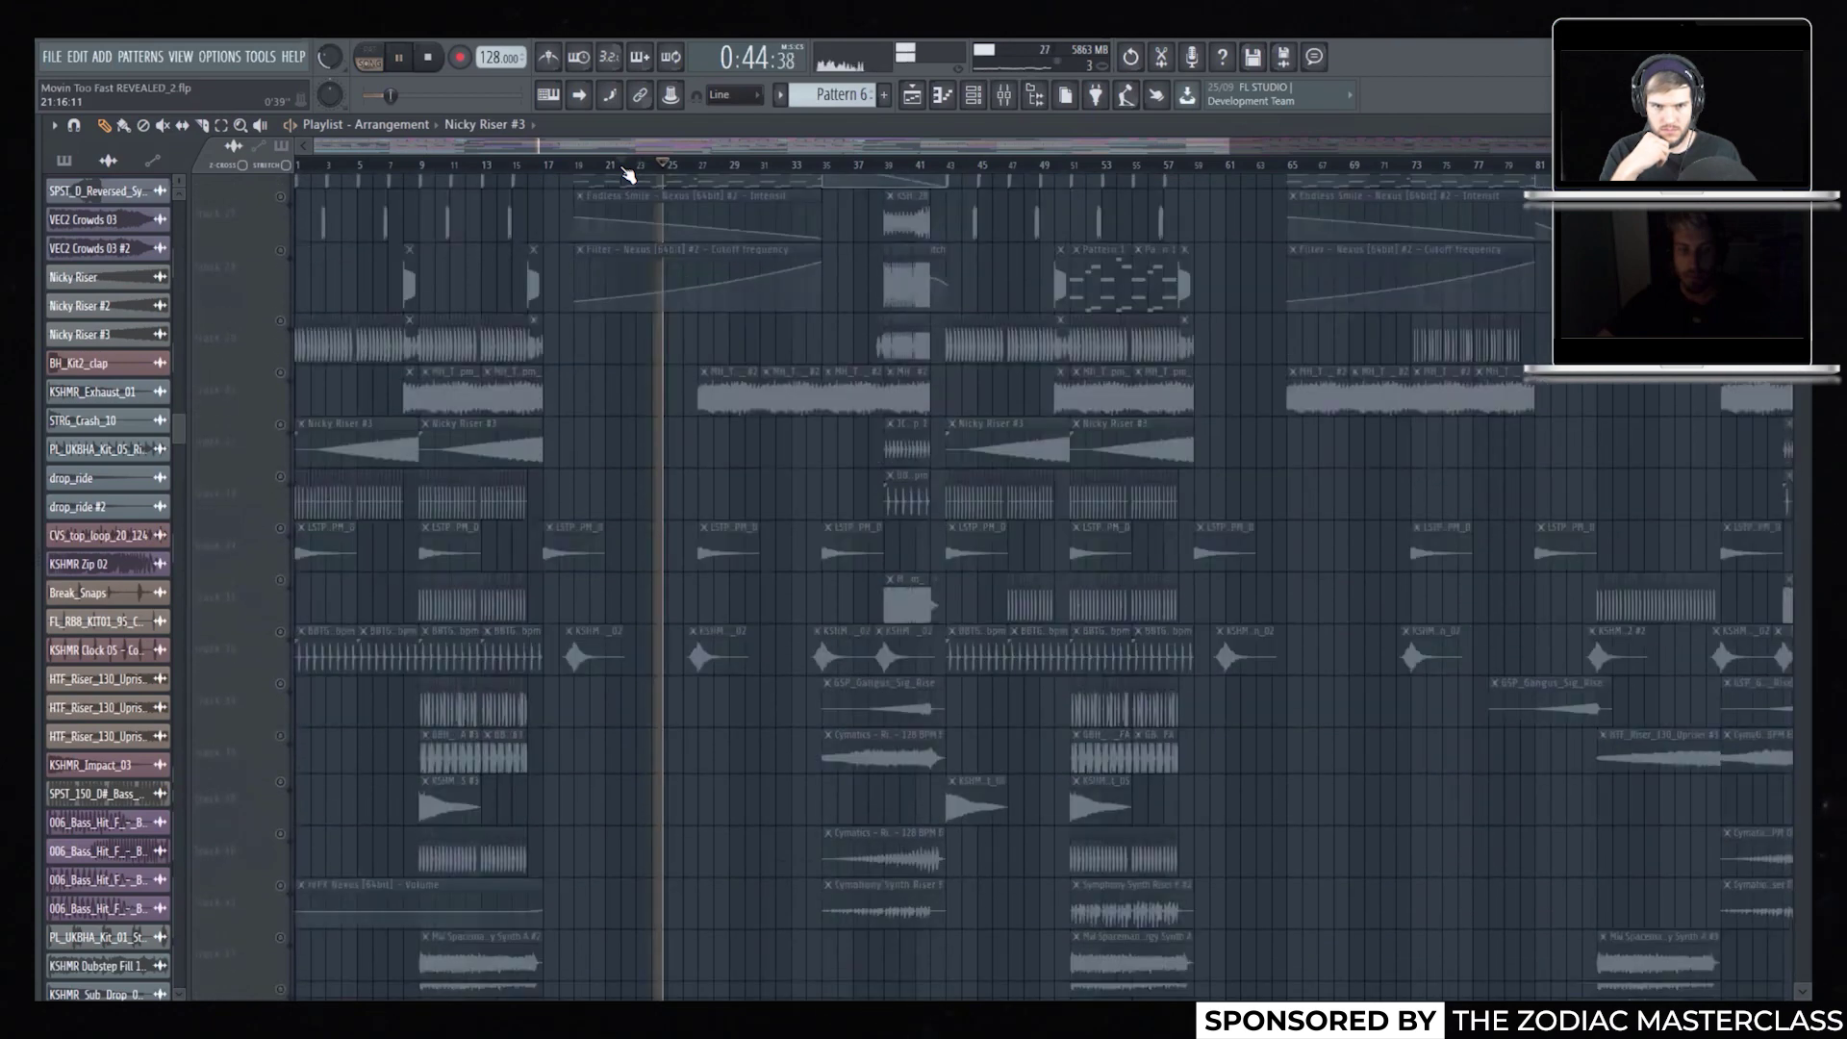
pyautogui.scroll(-5, 627, 175)
pyautogui.press('space')
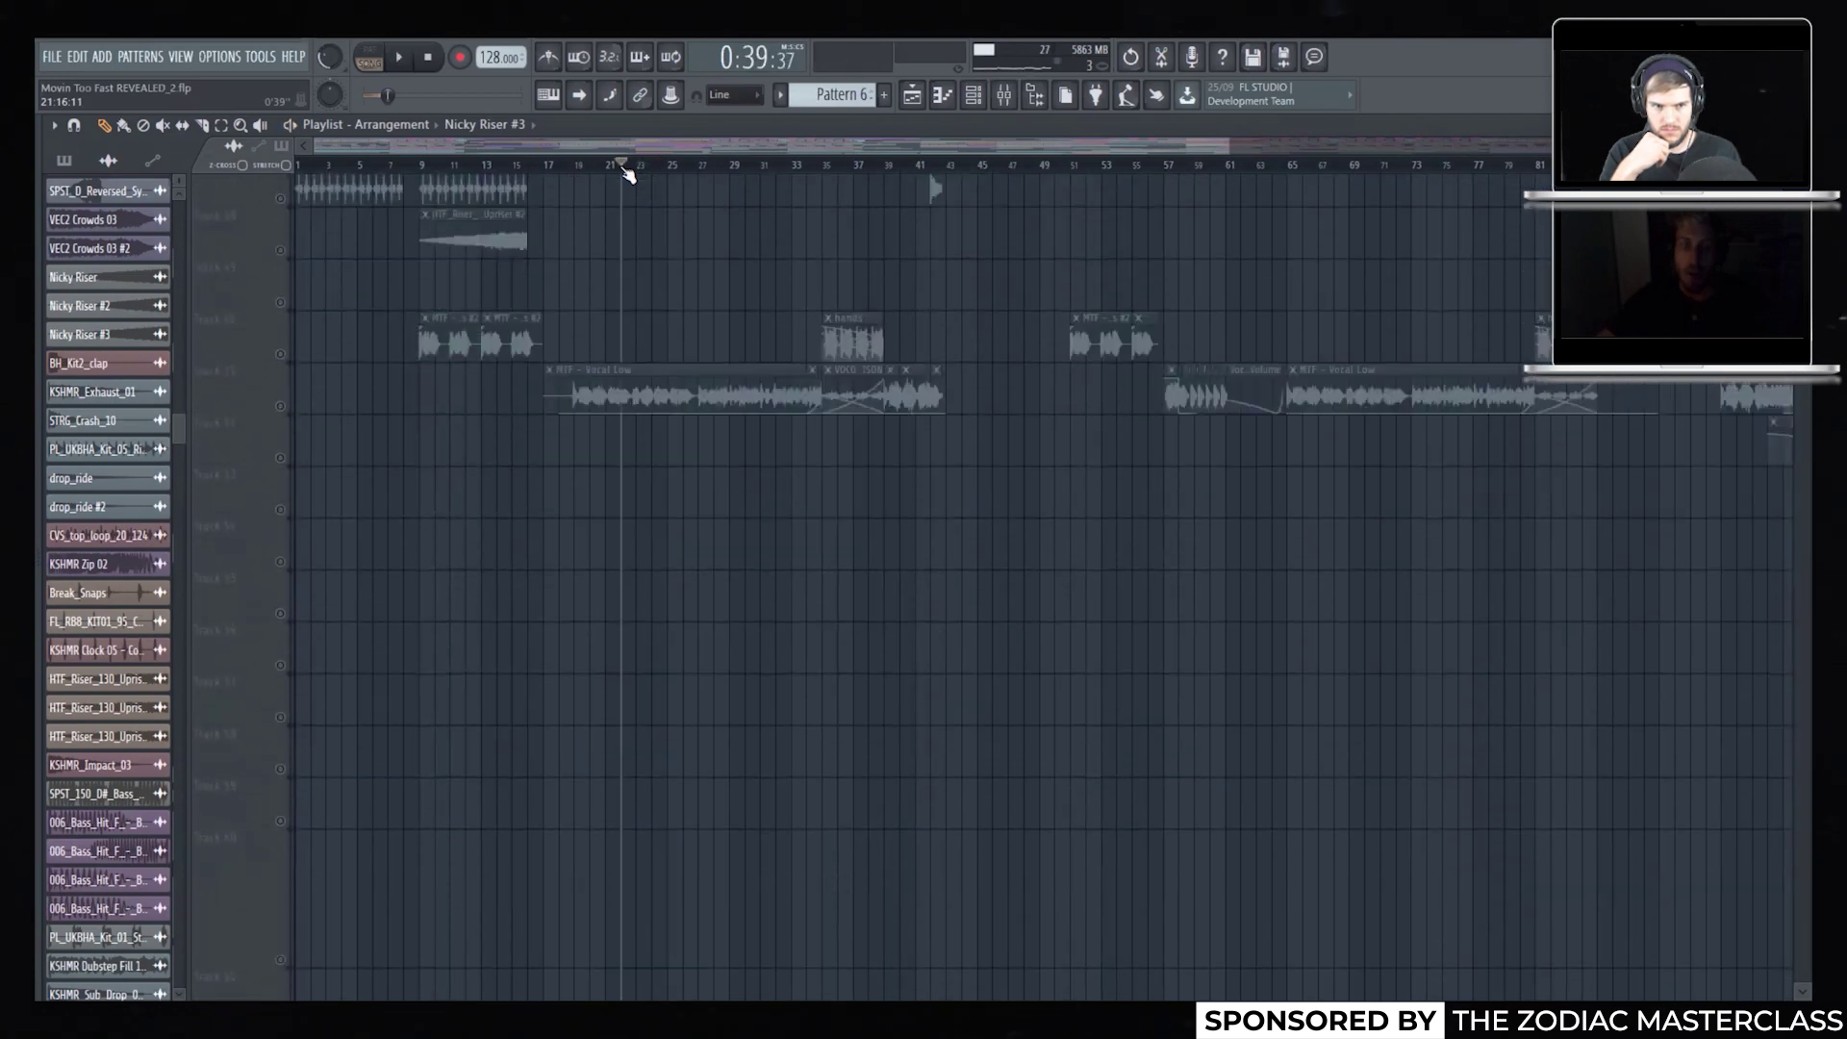
# Add Track 51's MTF - Vocal Low clips to the soloed layers and audition them from bar 22
pyautogui.click(281, 408)
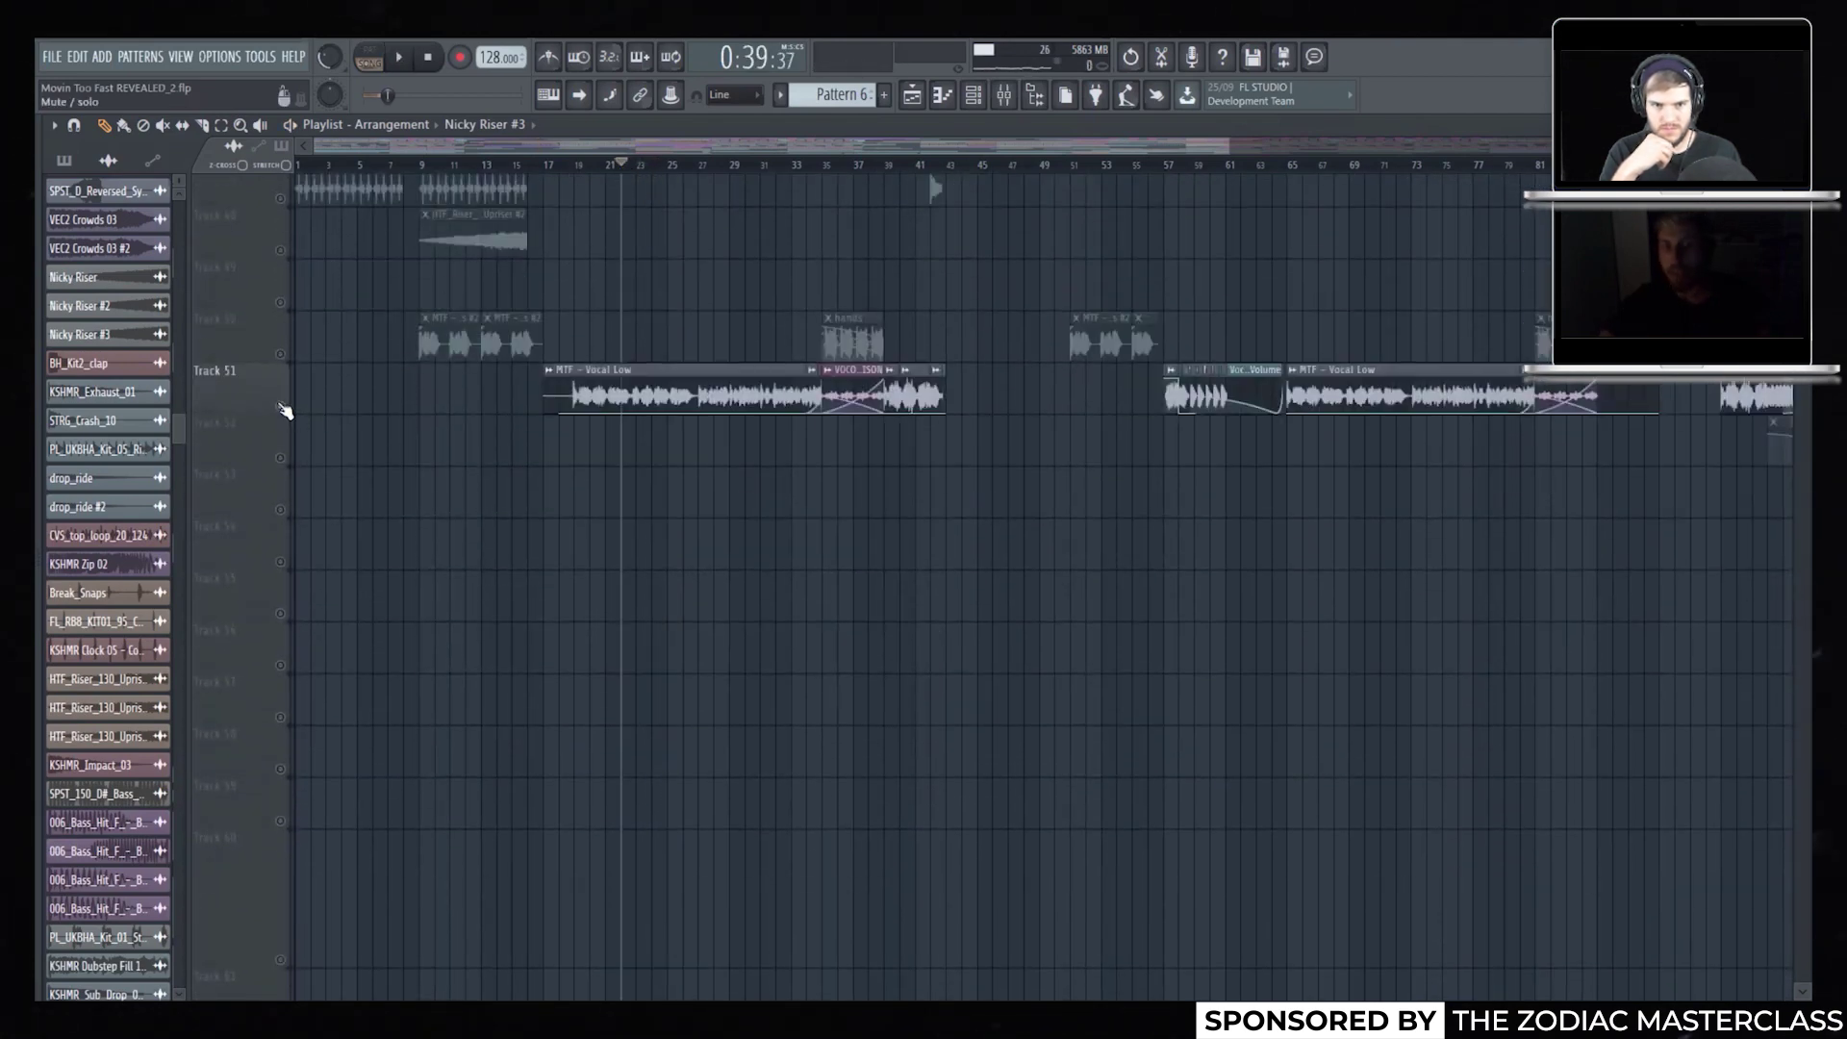
pyautogui.press('space')
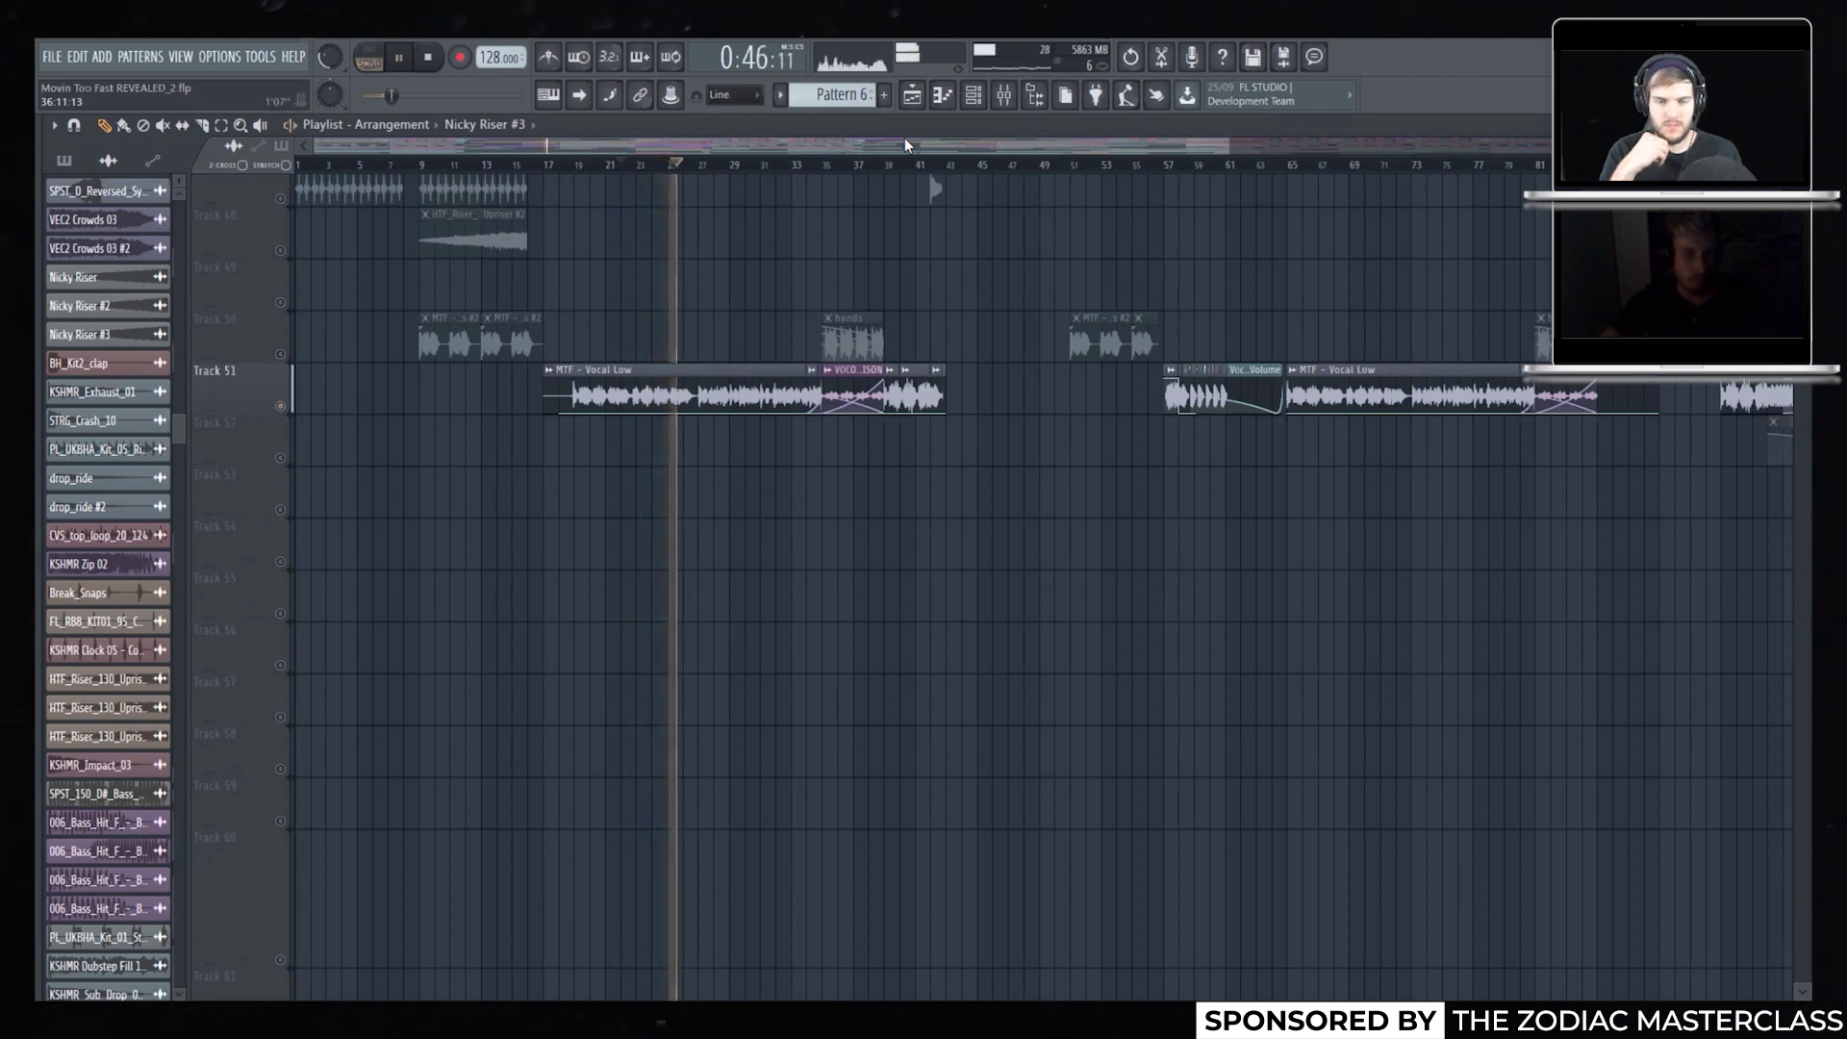
pyautogui.press('space')
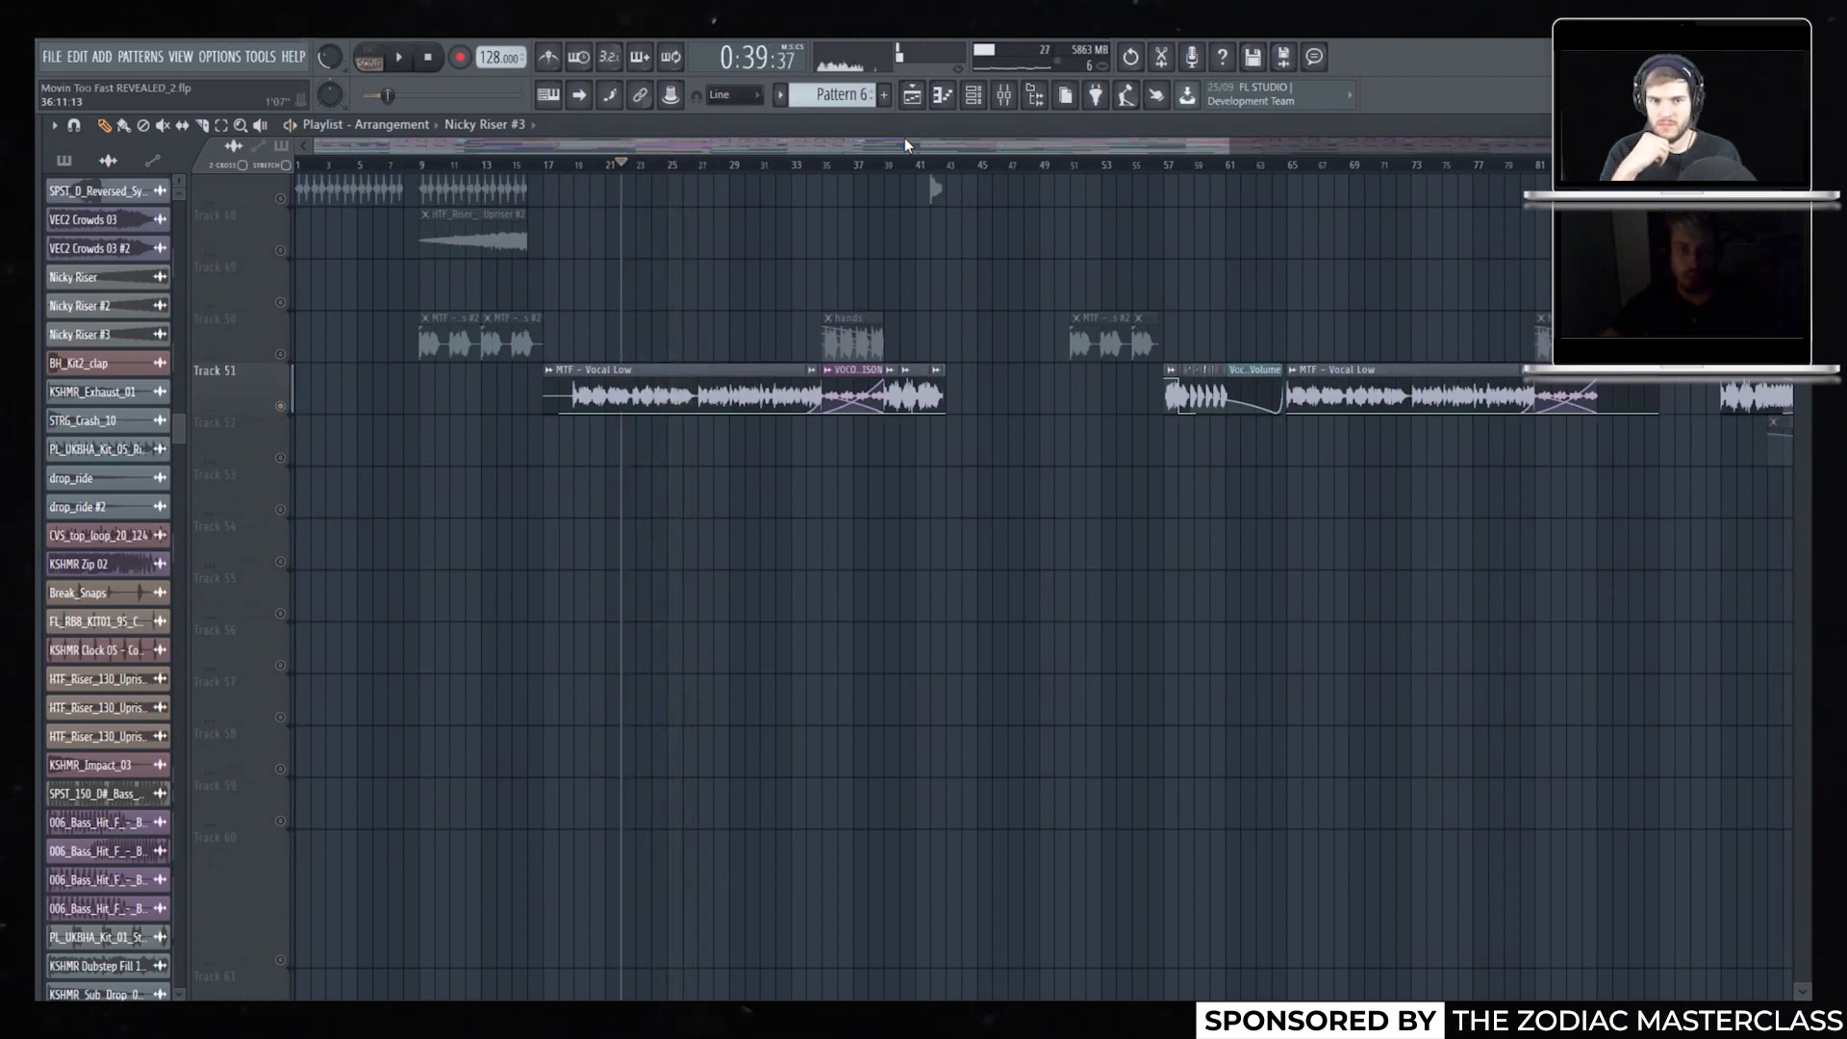
# Enable Track 22's KSHMR_Drop_Clap_02_128 clips and audition them with the soloed layers from bar 23
pyautogui.scroll(5, 904, 141)
pyautogui.scroll(10, 904, 136)
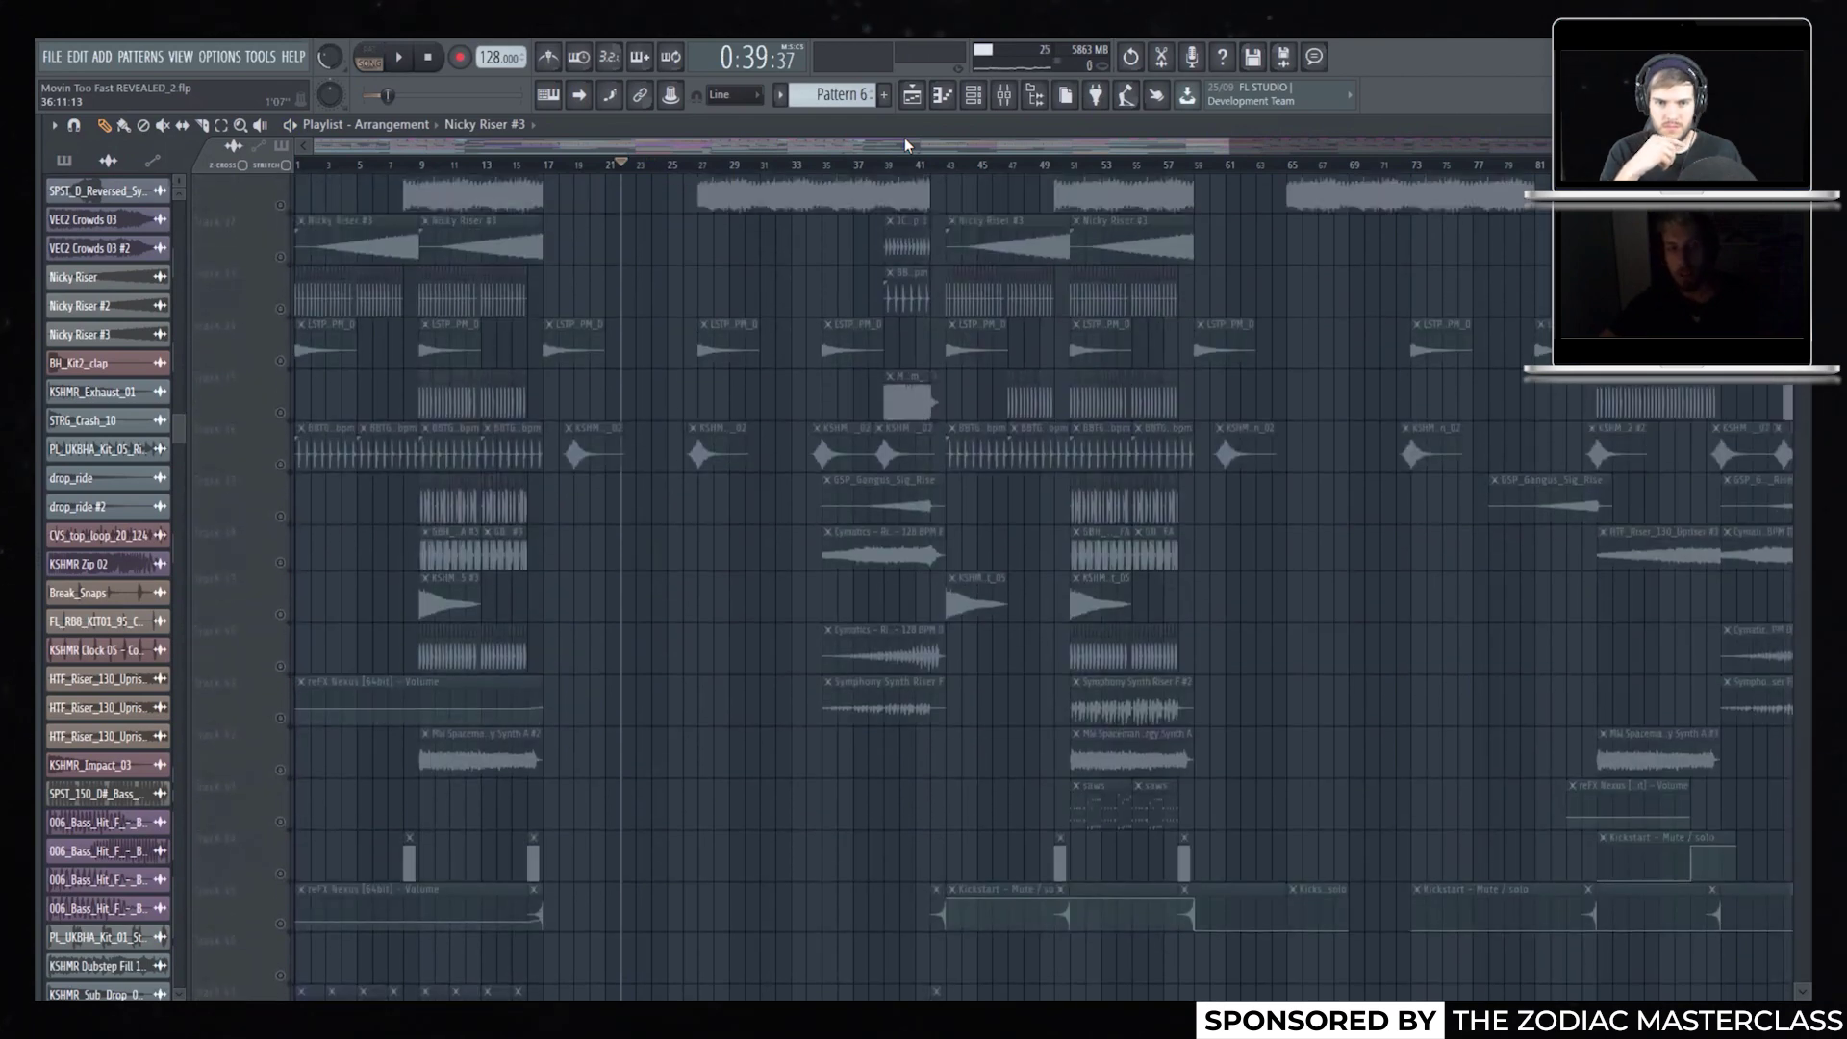
pyautogui.scroll(2, 904, 137)
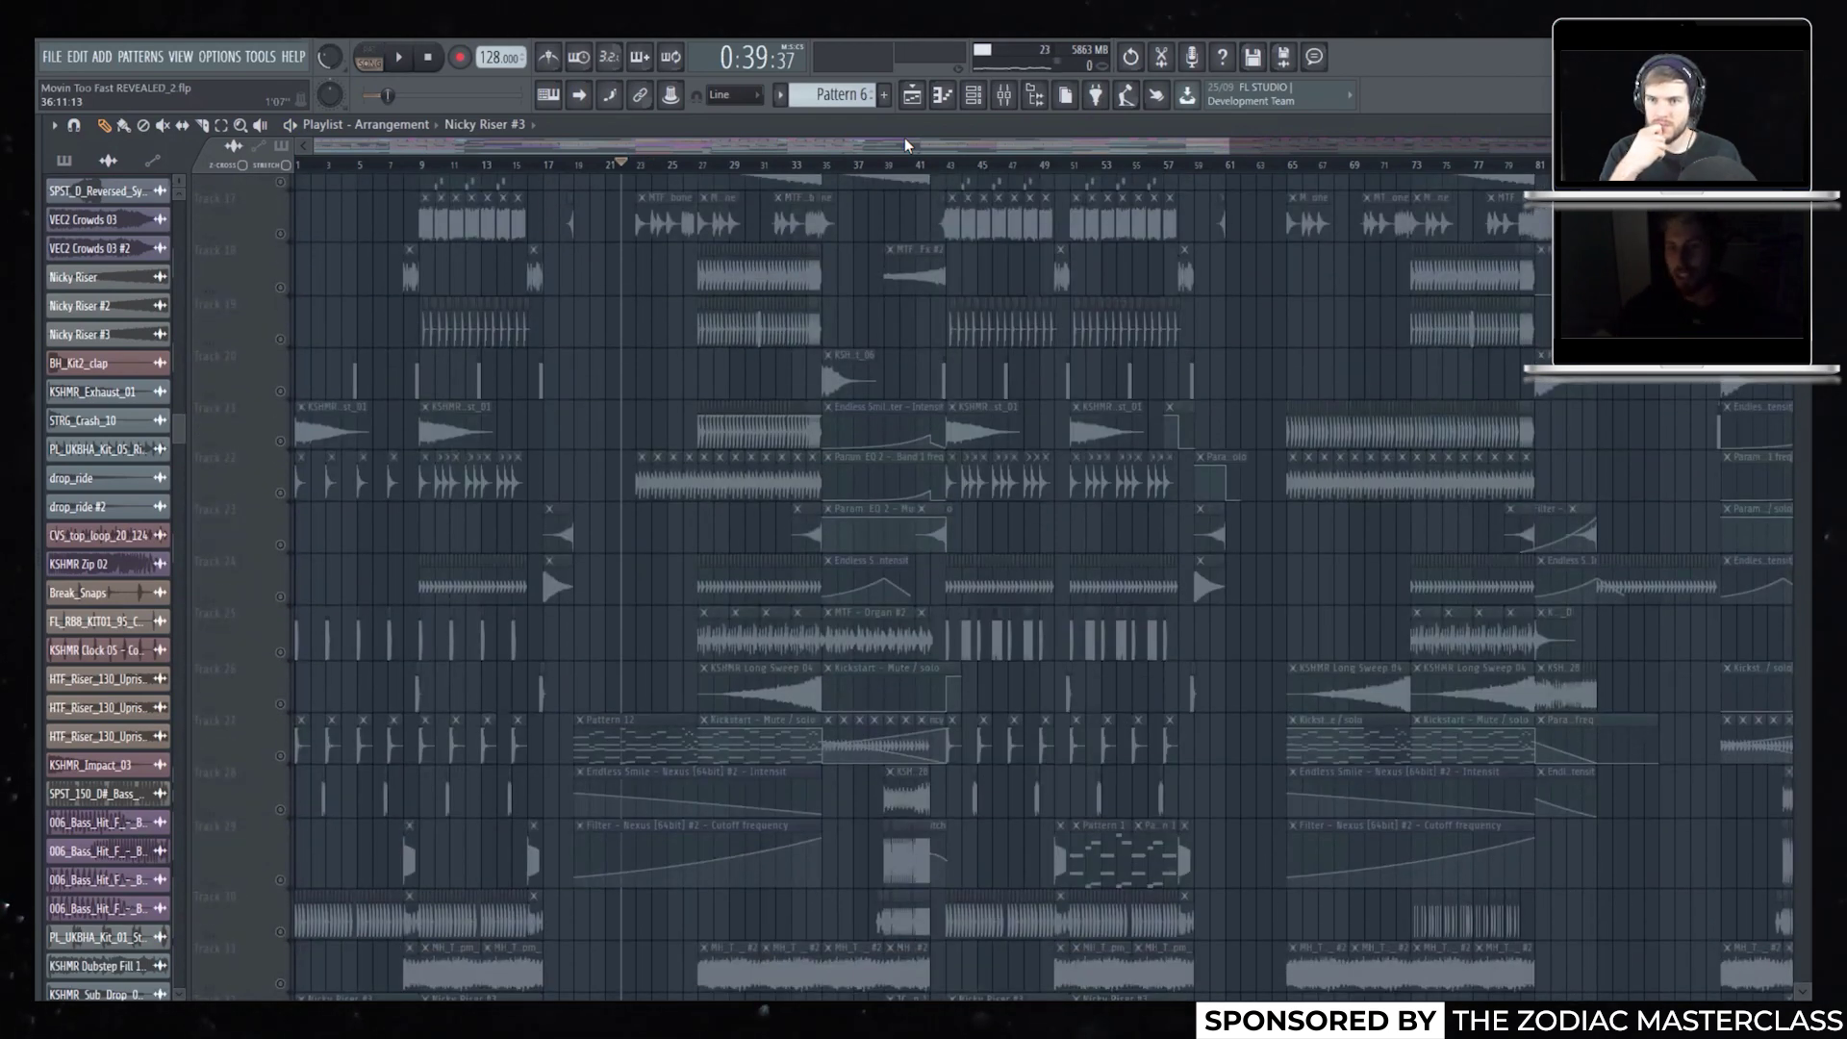
pyautogui.click(282, 493)
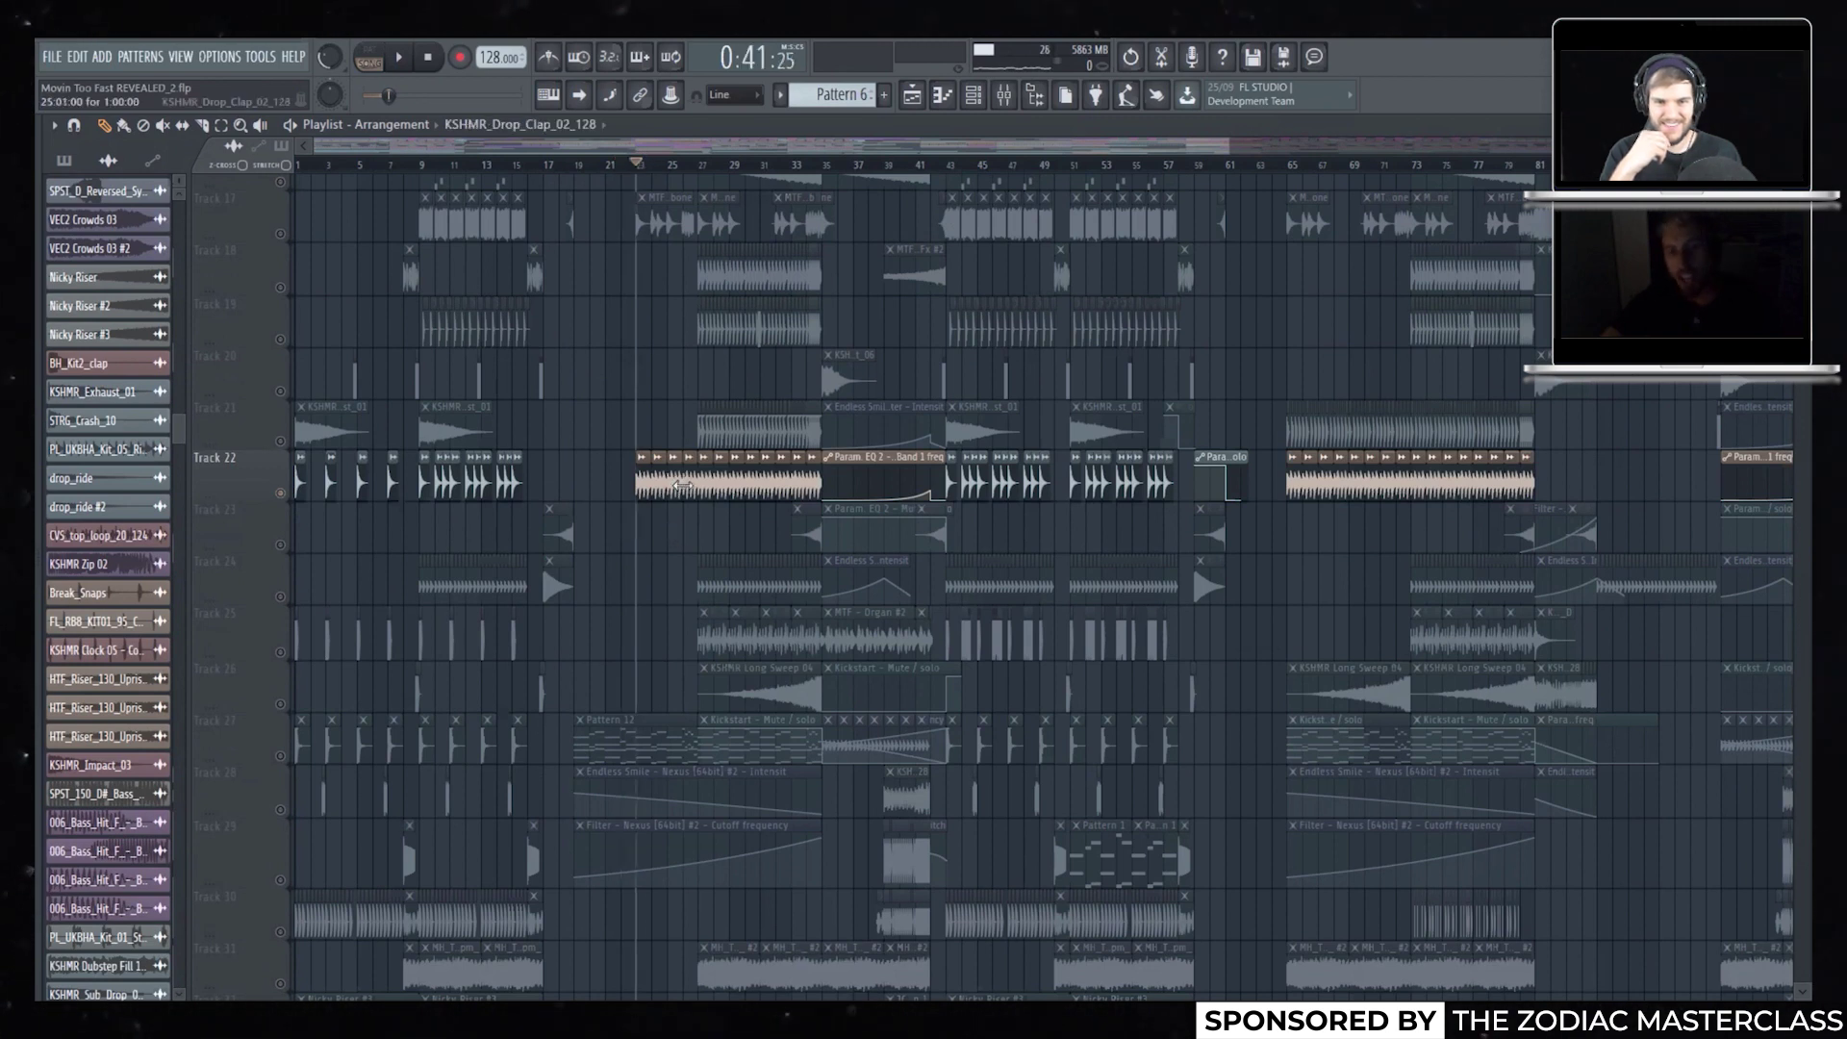
pyautogui.press('space')
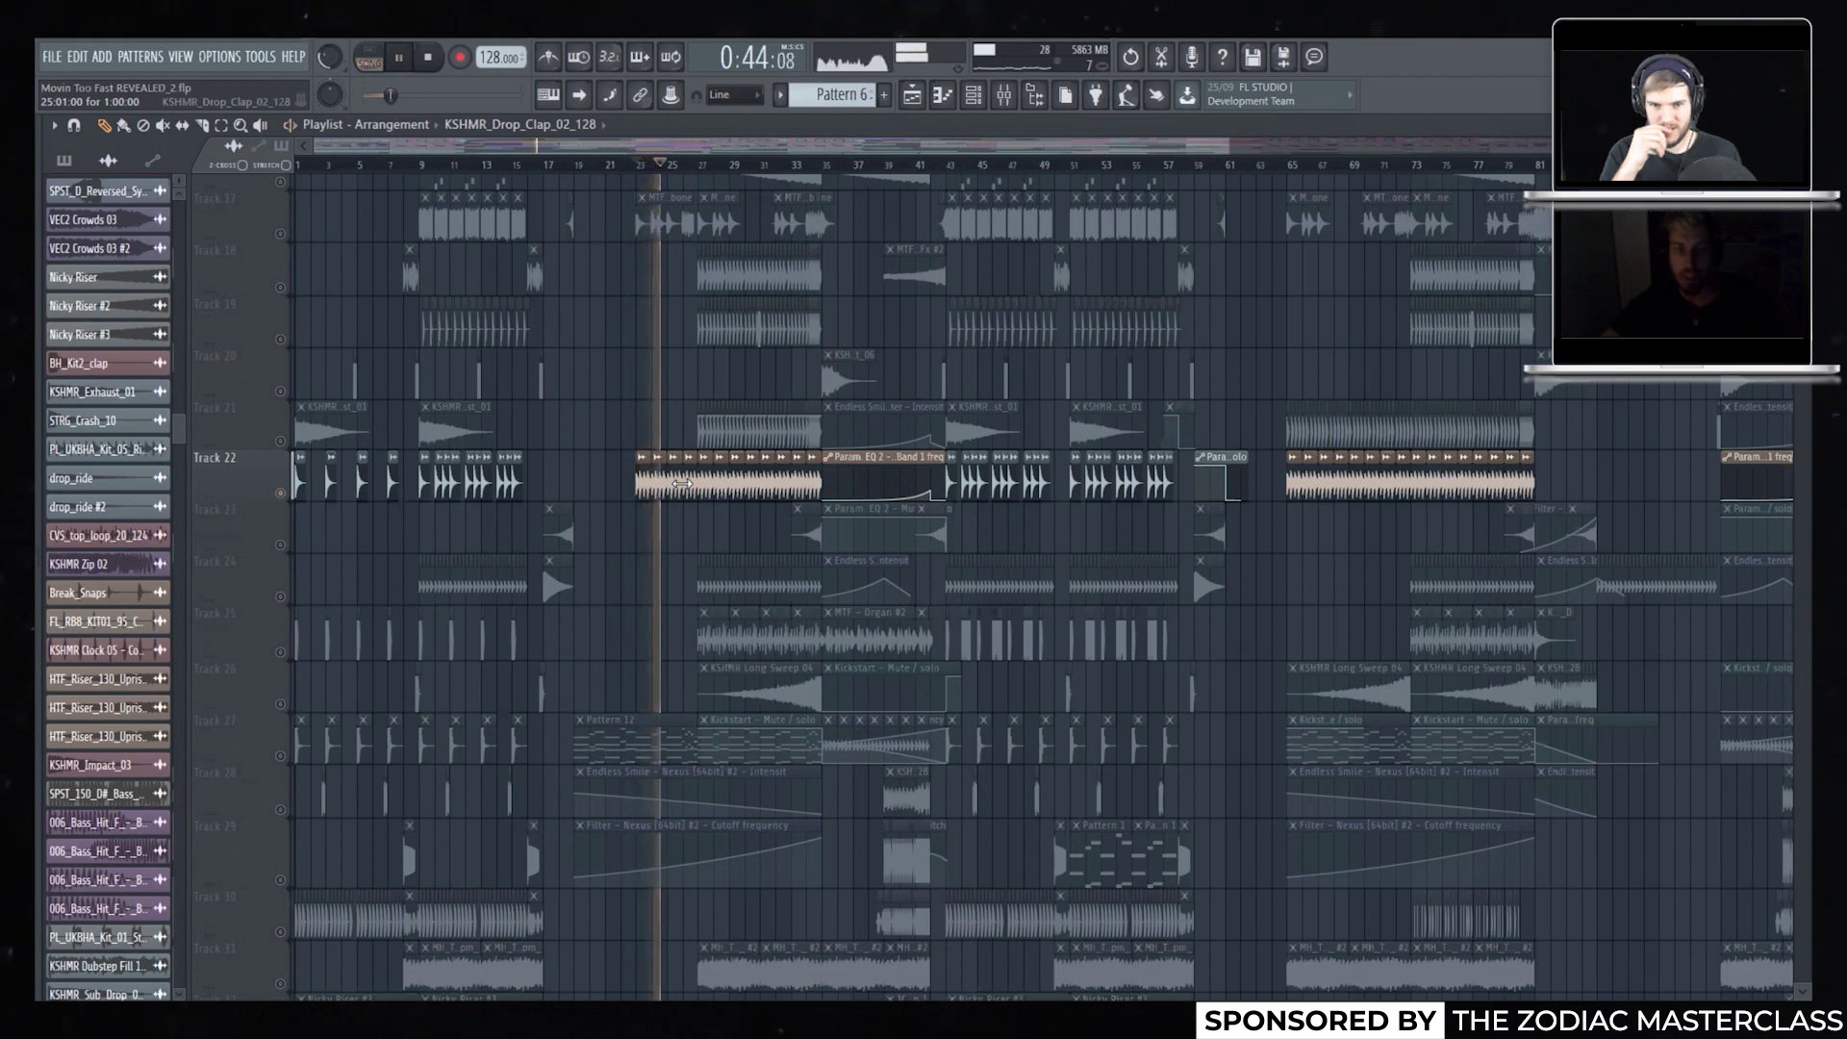
pyautogui.press('space')
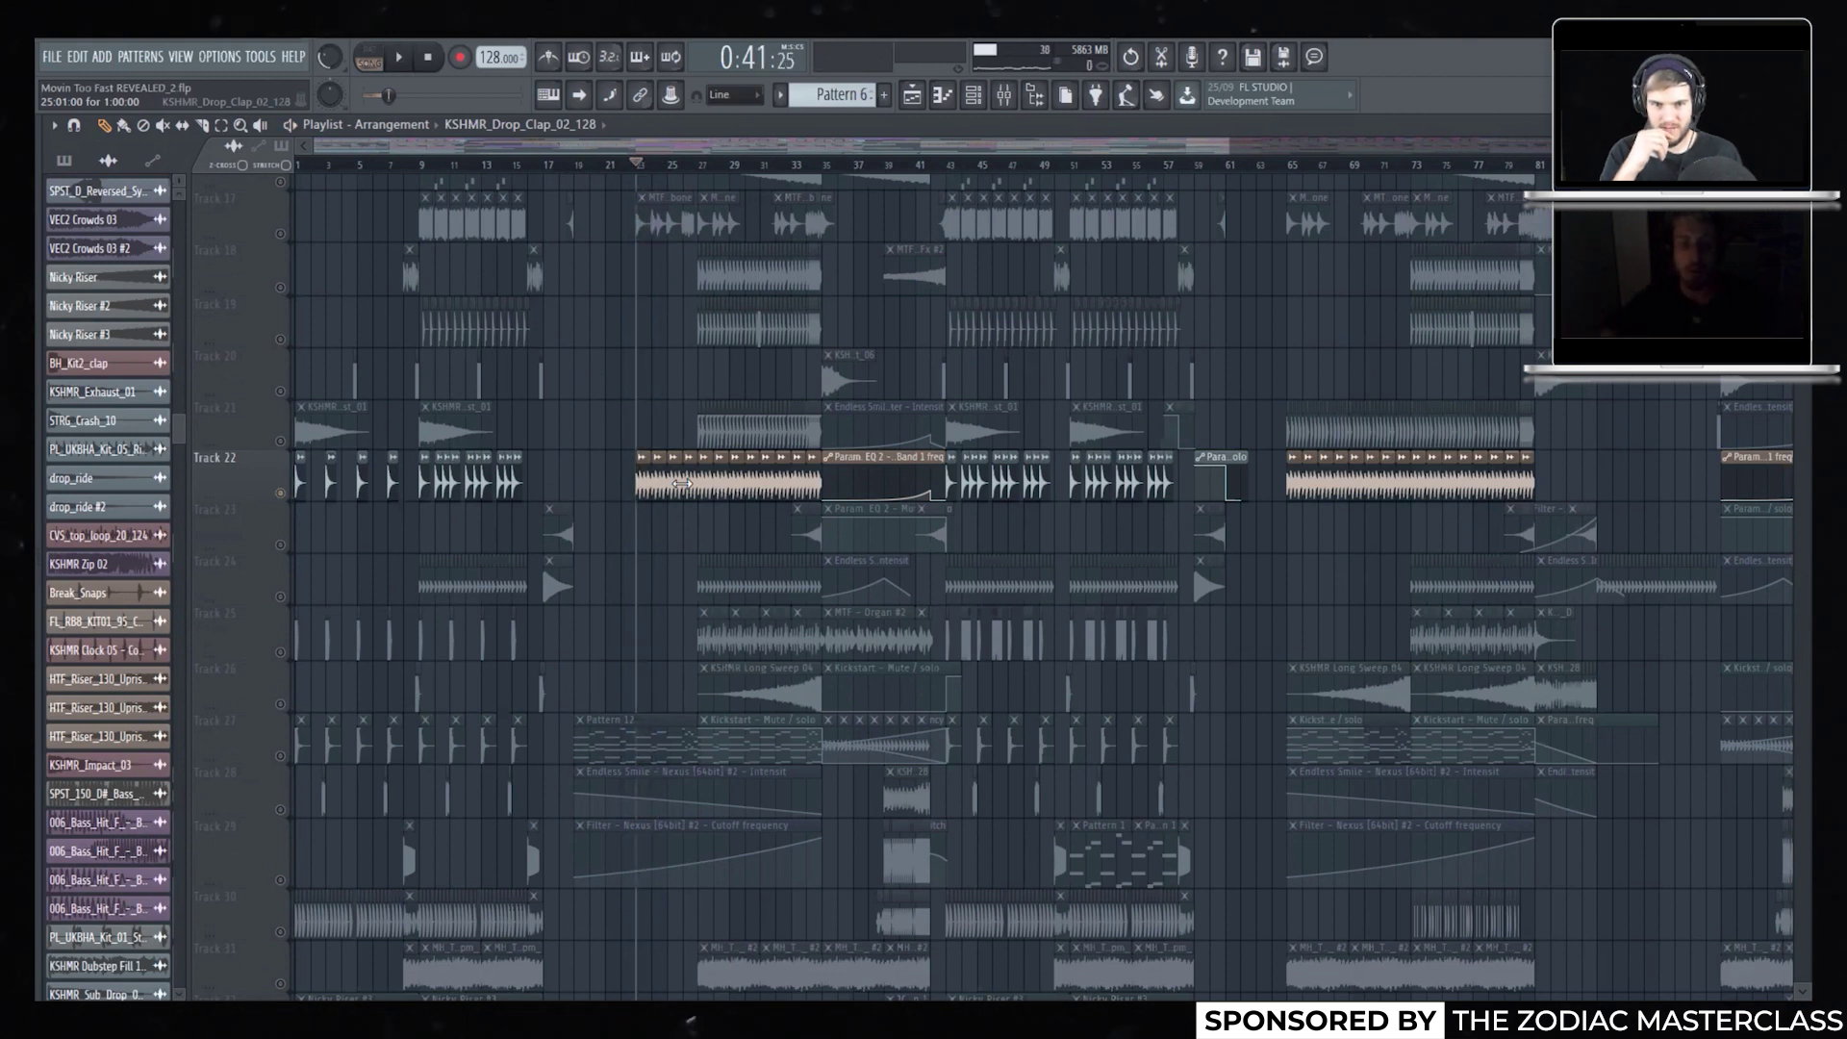
# Enable Tracks 27, 28 and 29 with Pattern 12 and its Nexus automation, and audition them with the other layers from bar 23
pyautogui.click(280, 755)
pyautogui.click(280, 809)
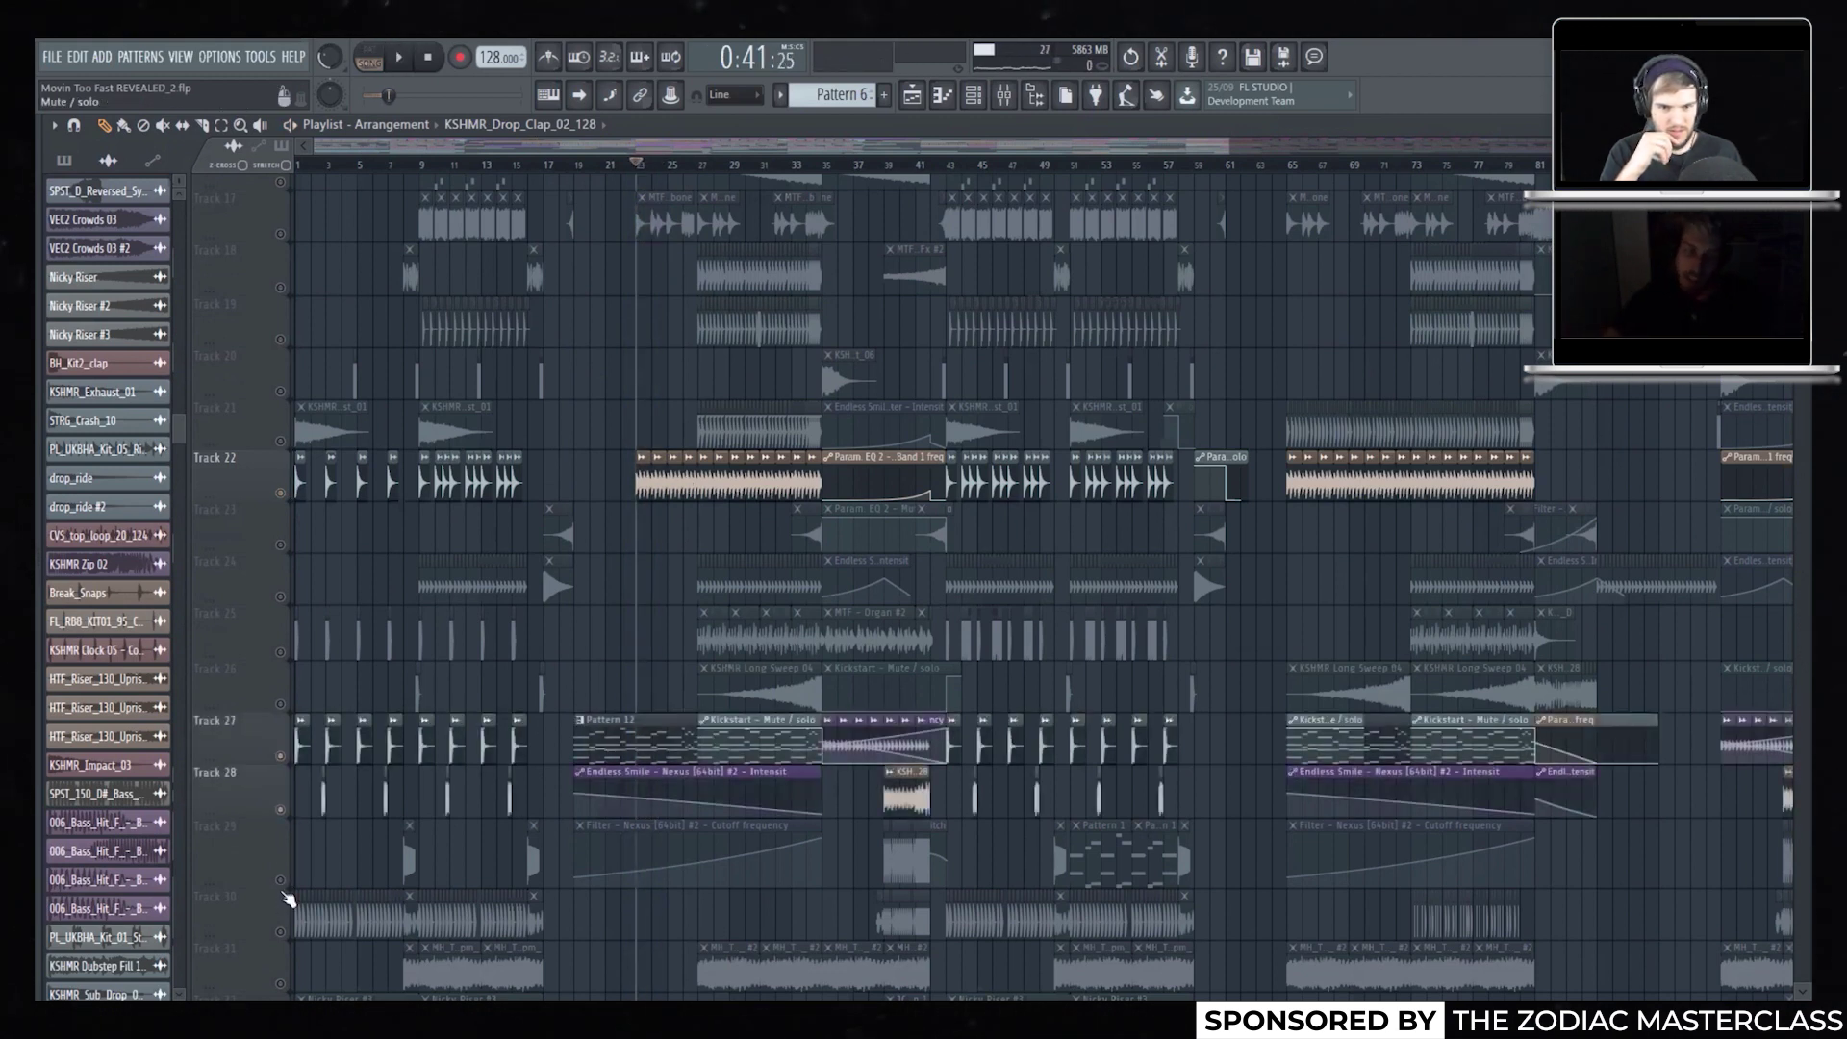
pyautogui.click(280, 879)
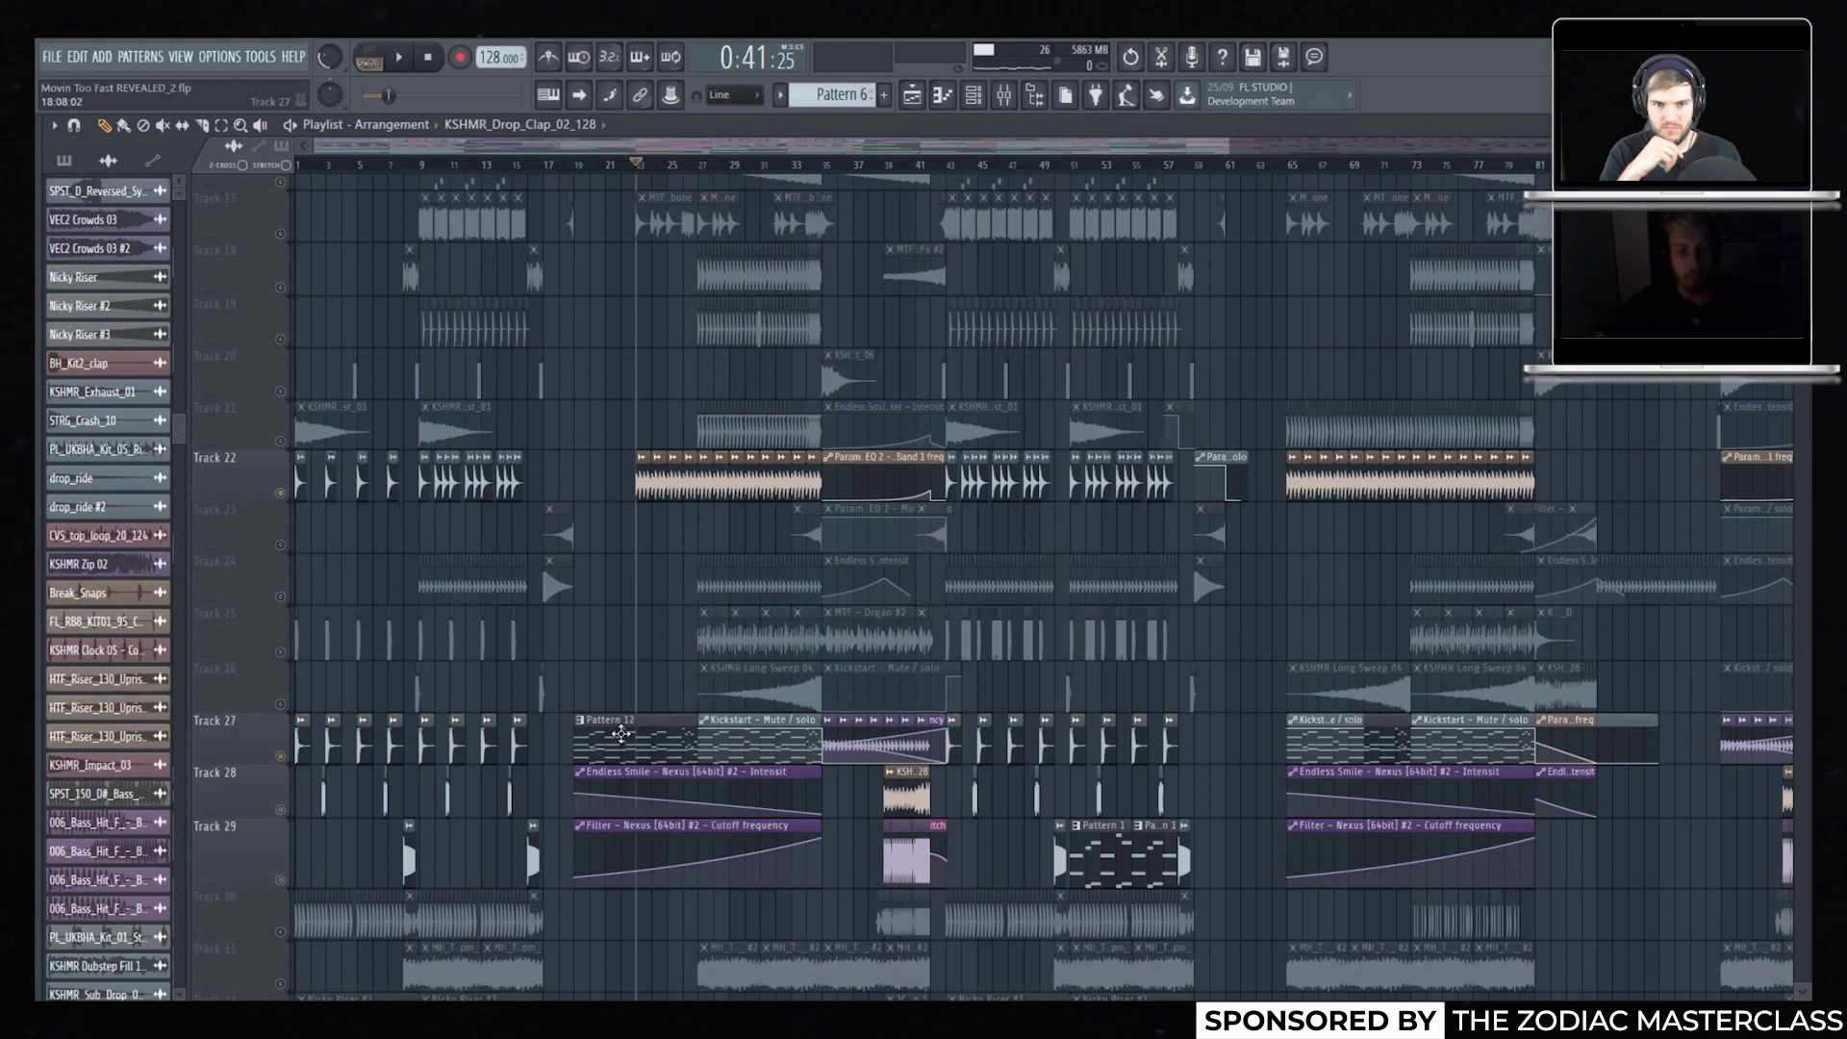
pyautogui.press('space')
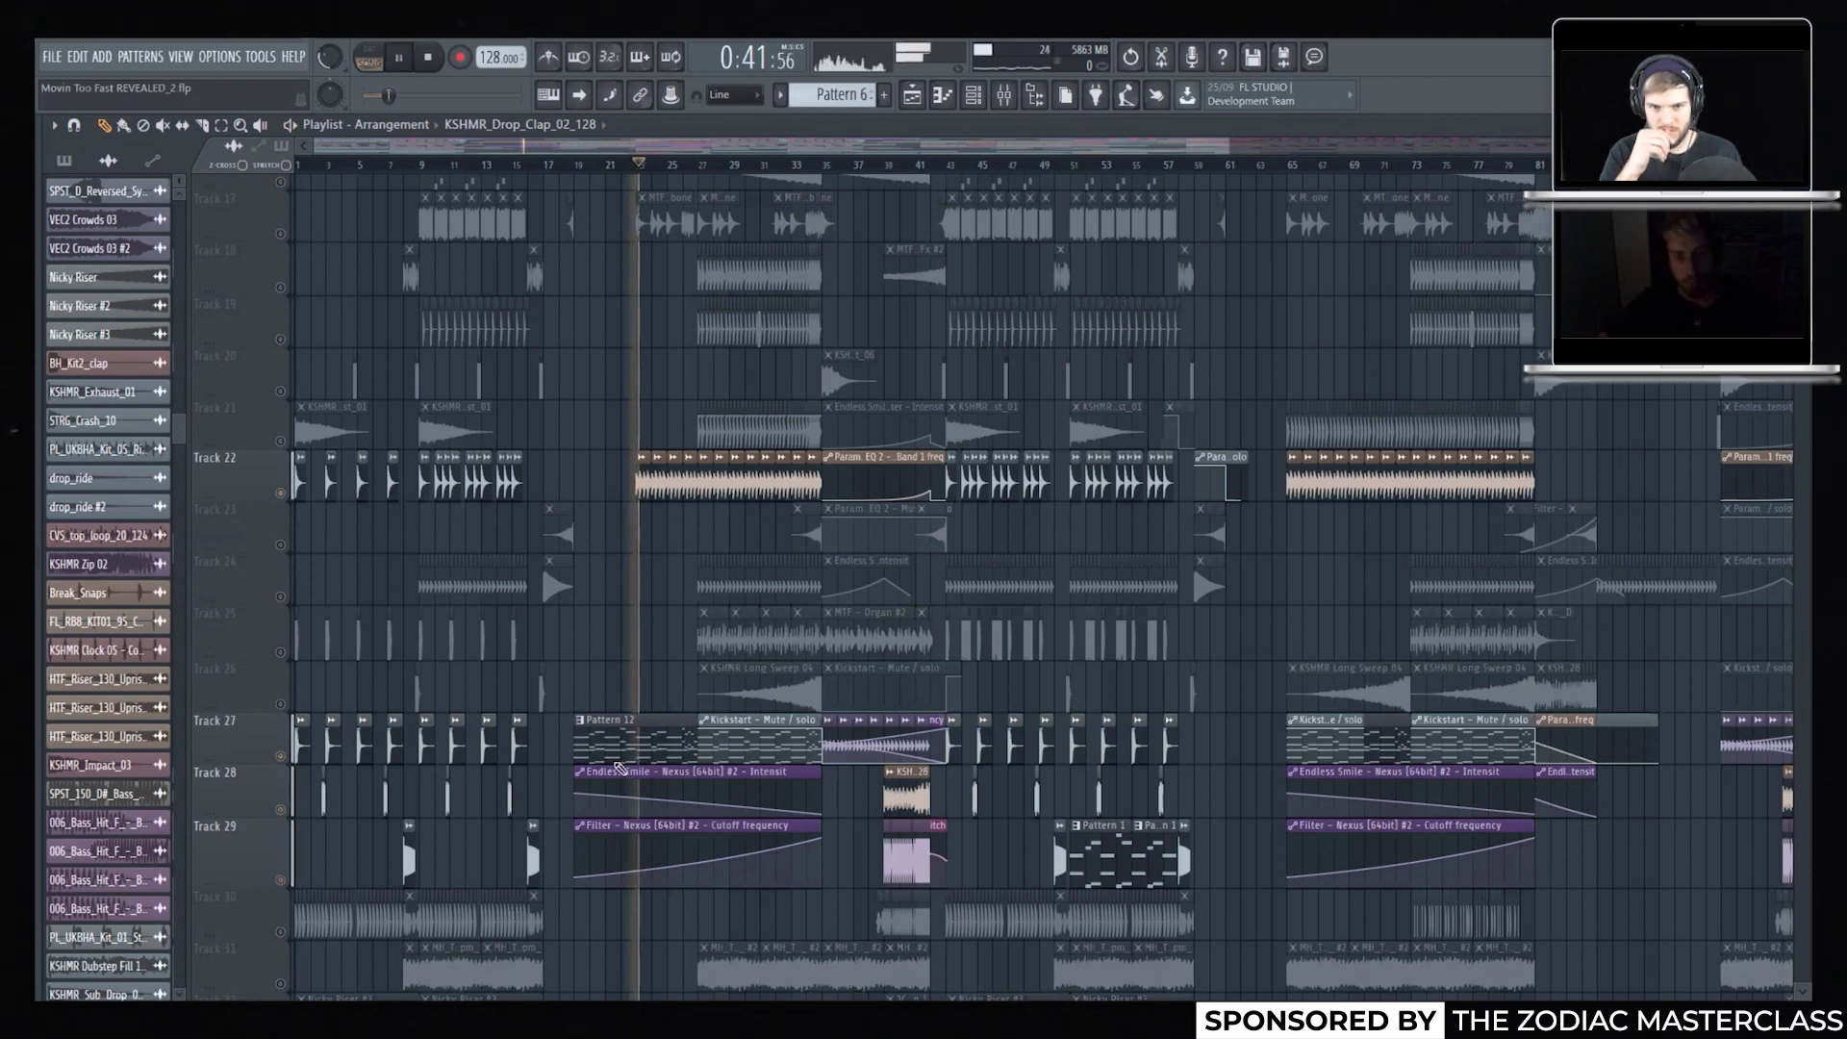
pyautogui.scroll(-10, 592, 871)
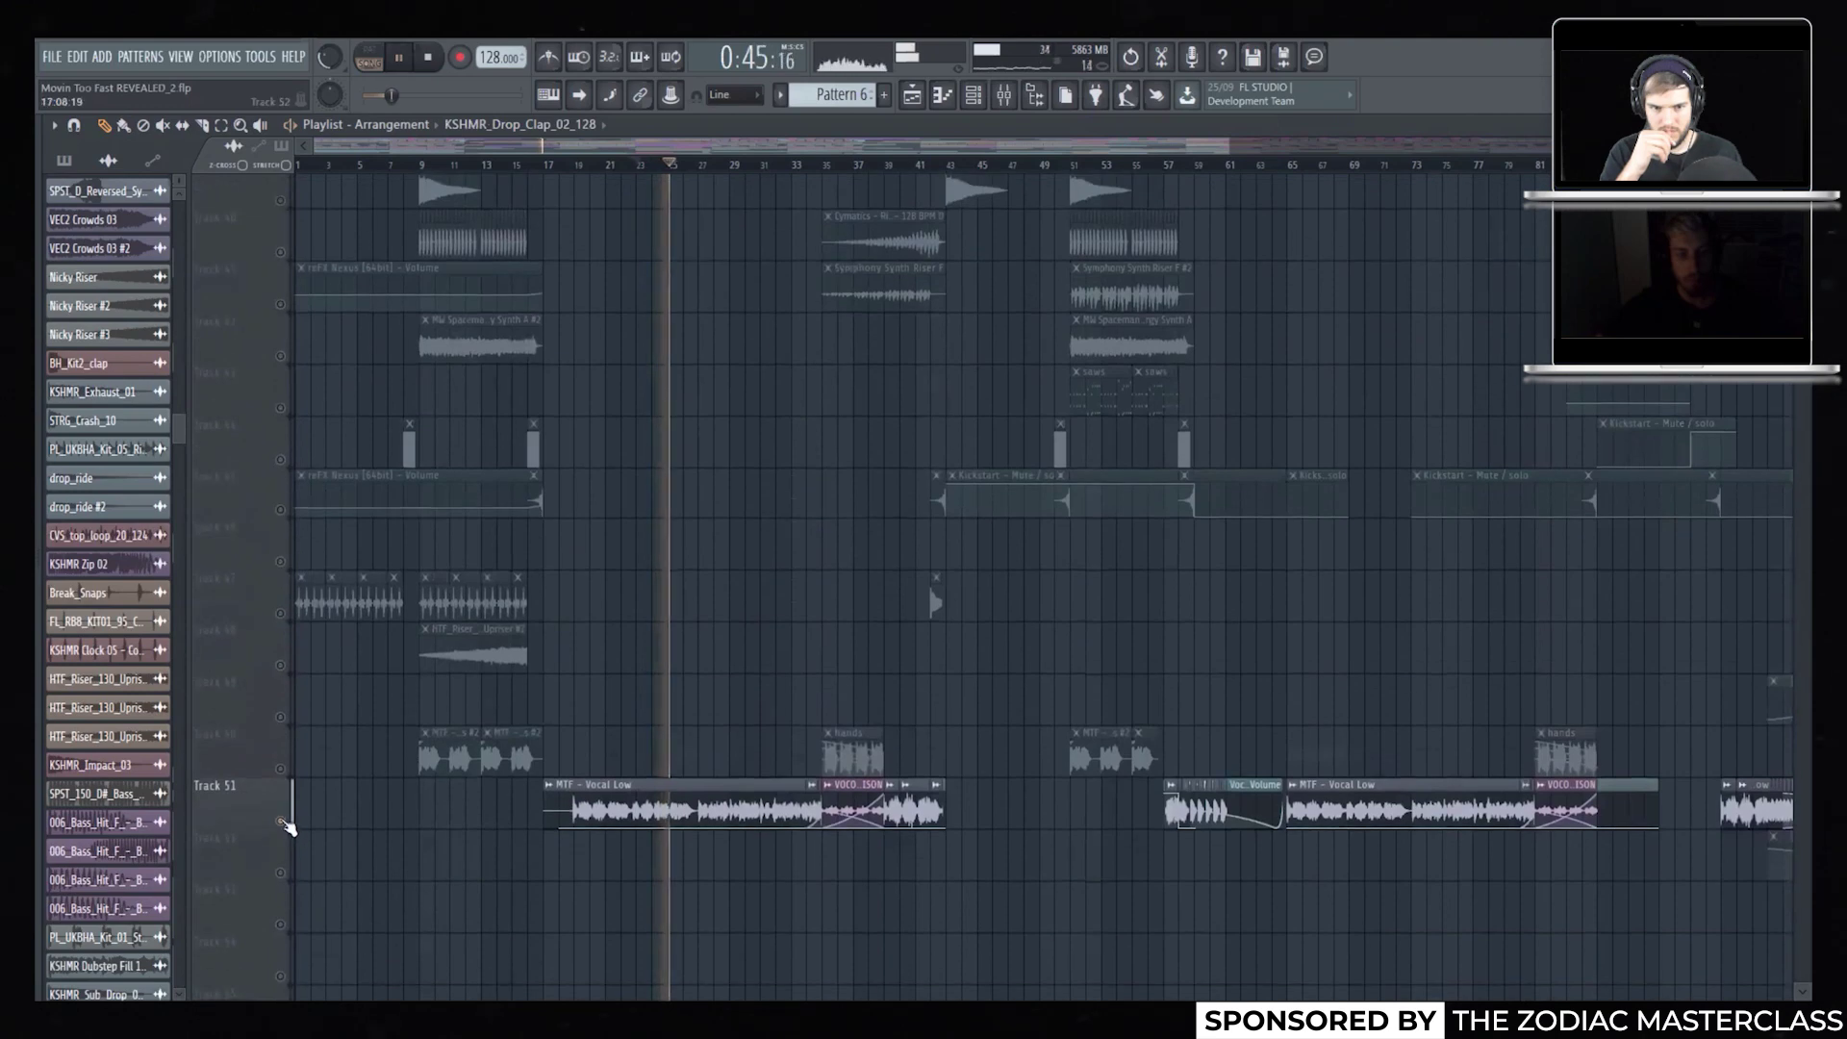
pyautogui.scroll(1, 298, 666)
pyautogui.scroll(10, 298, 666)
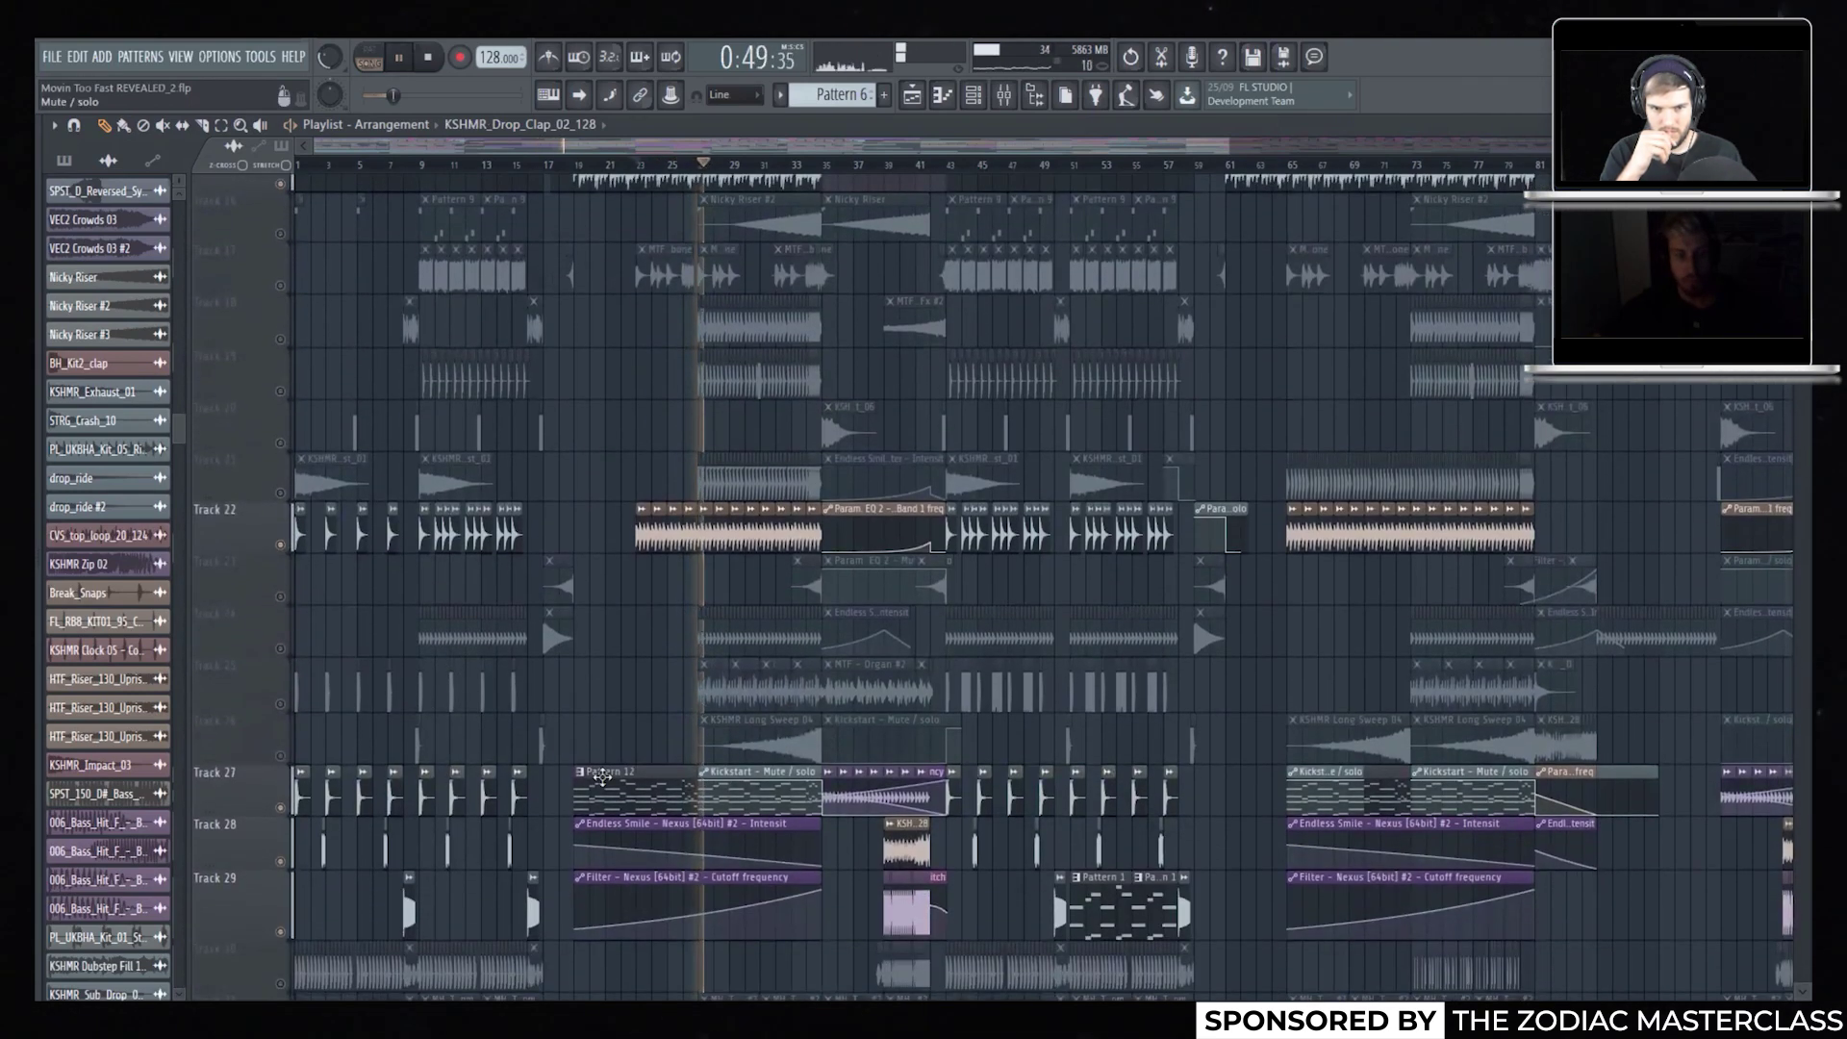
# Open Pattern 12's notes and its Nexus #2 instrument, examine the loaded preset, and audition the pattern
pyautogui.doubleClick(622, 795)
pyautogui.press('space')
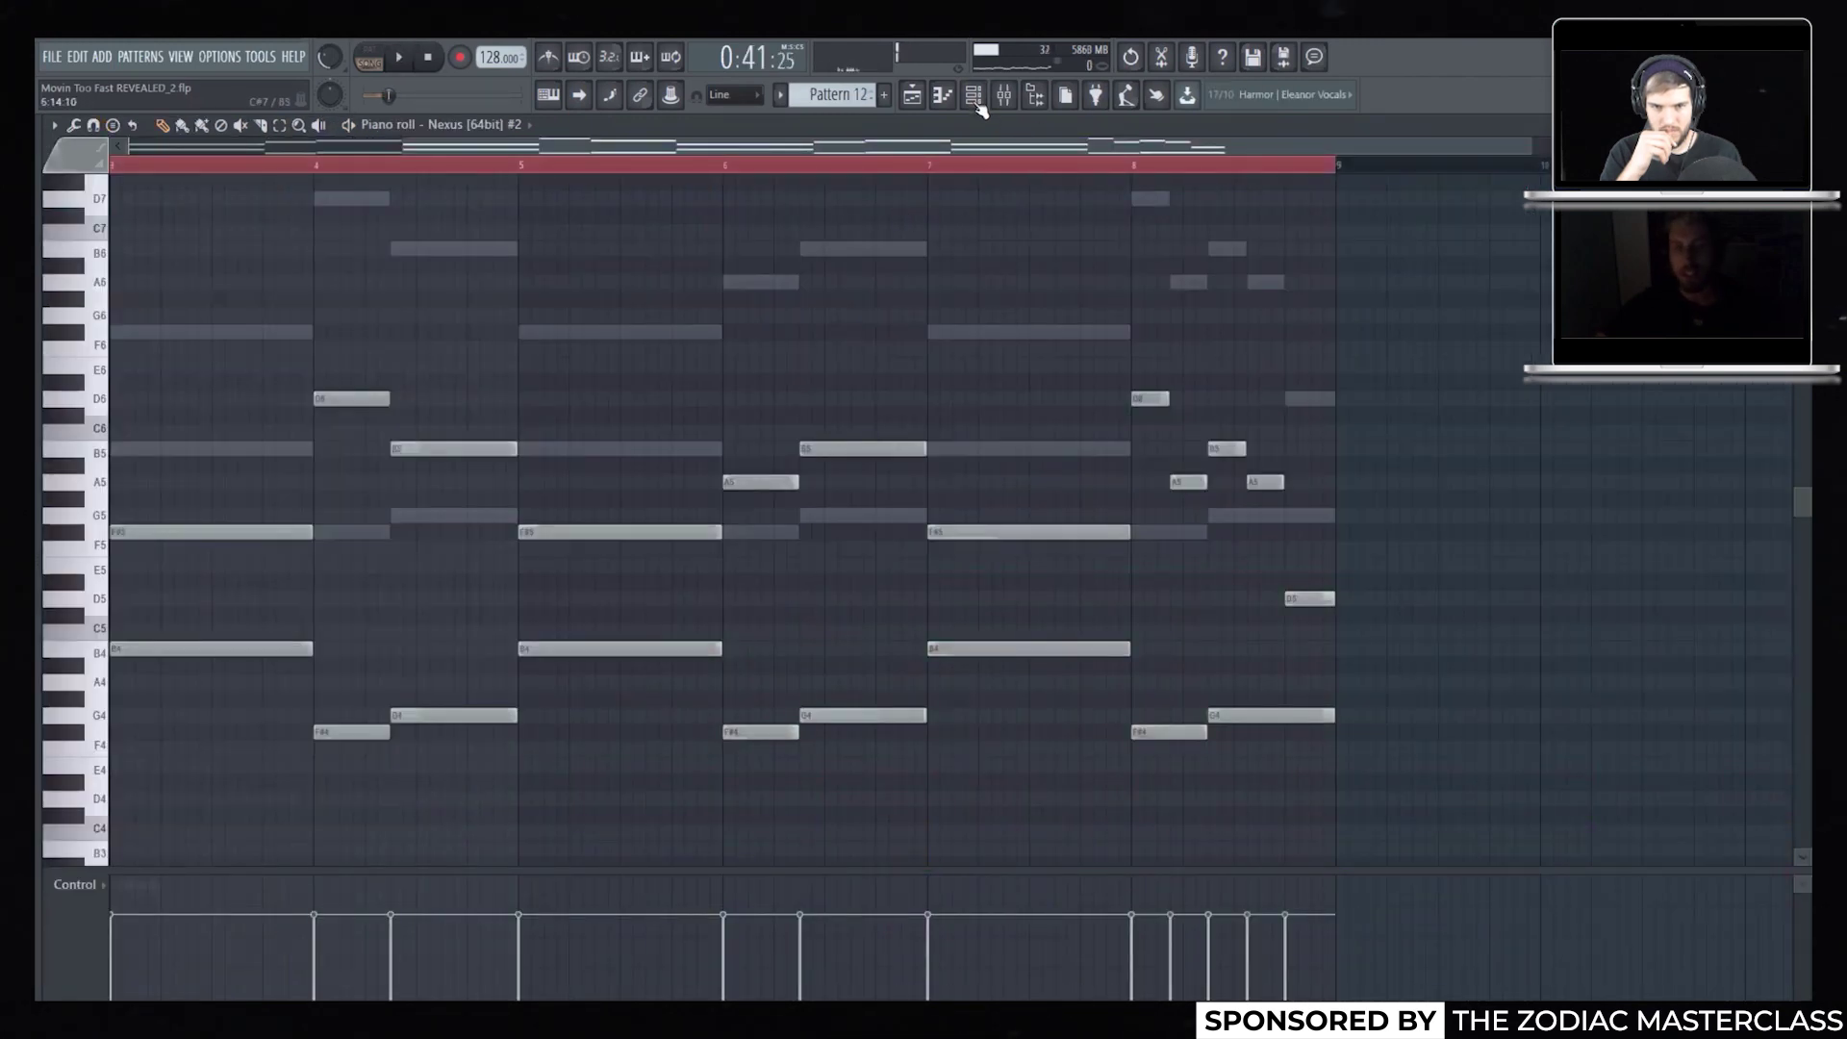
pyautogui.press('F6')
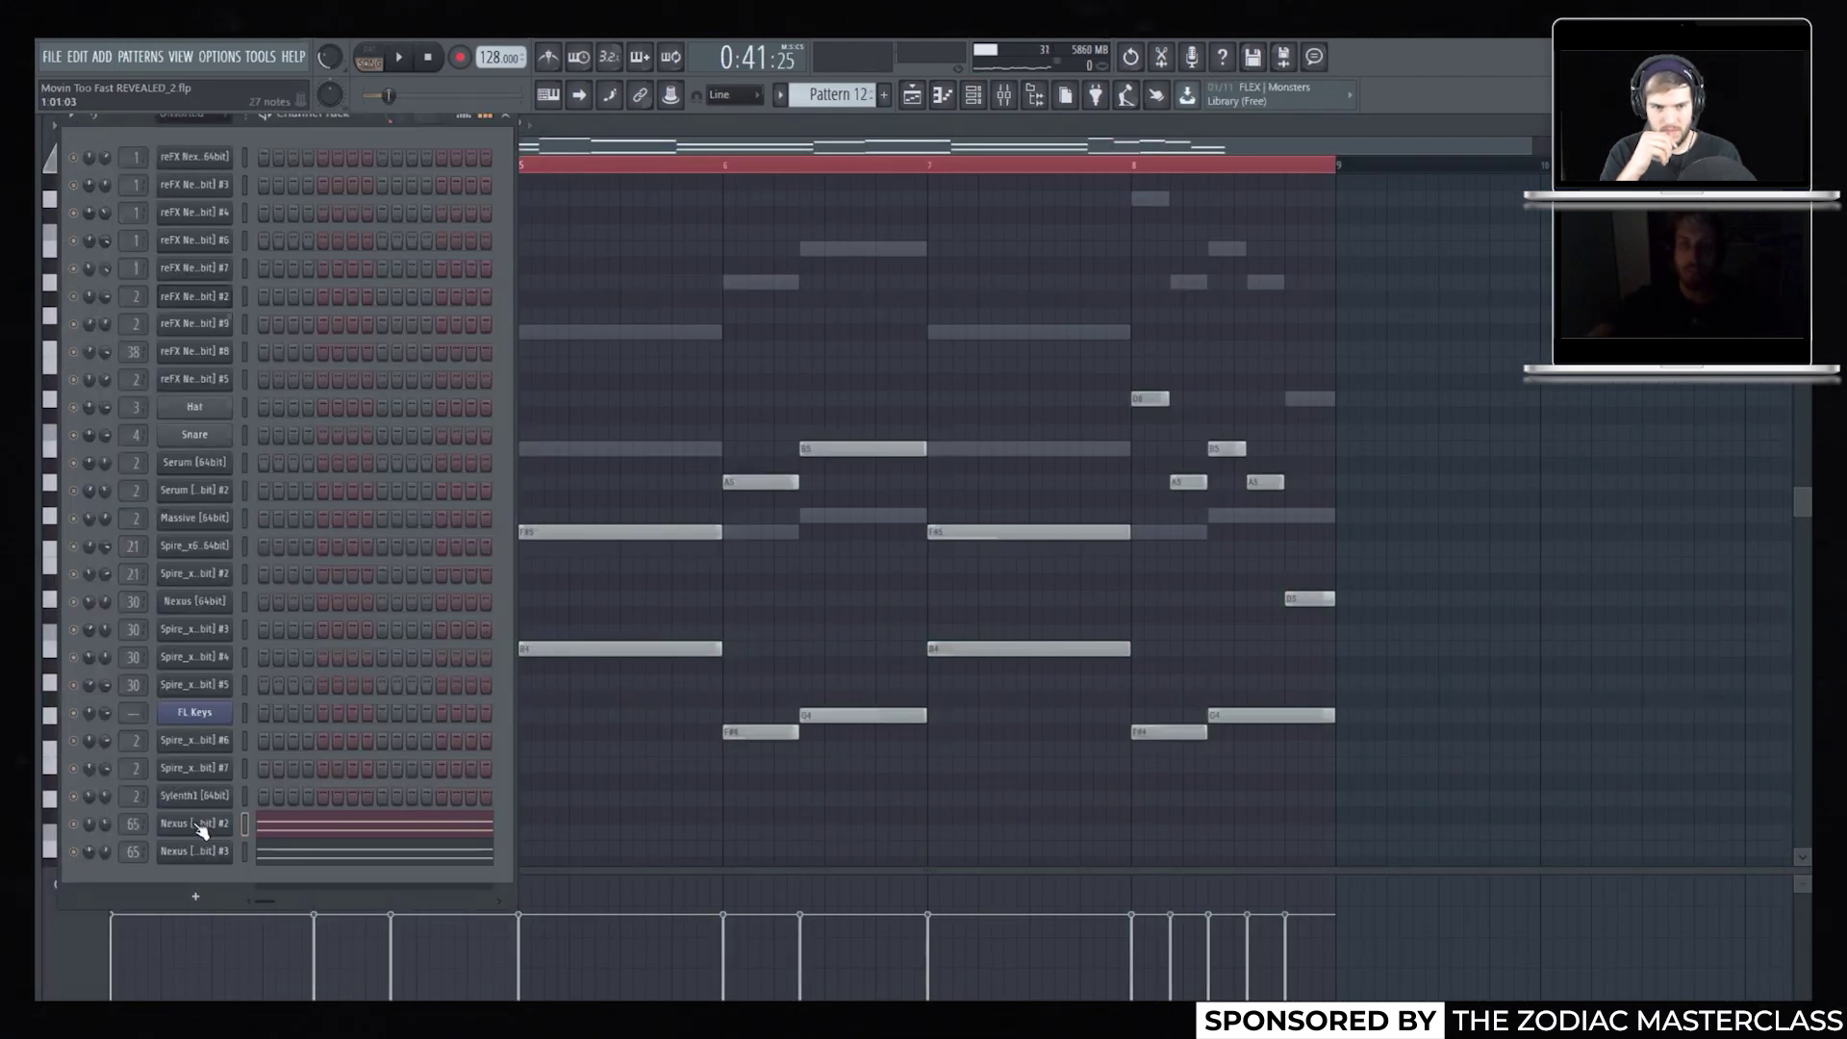
pyautogui.click(201, 830)
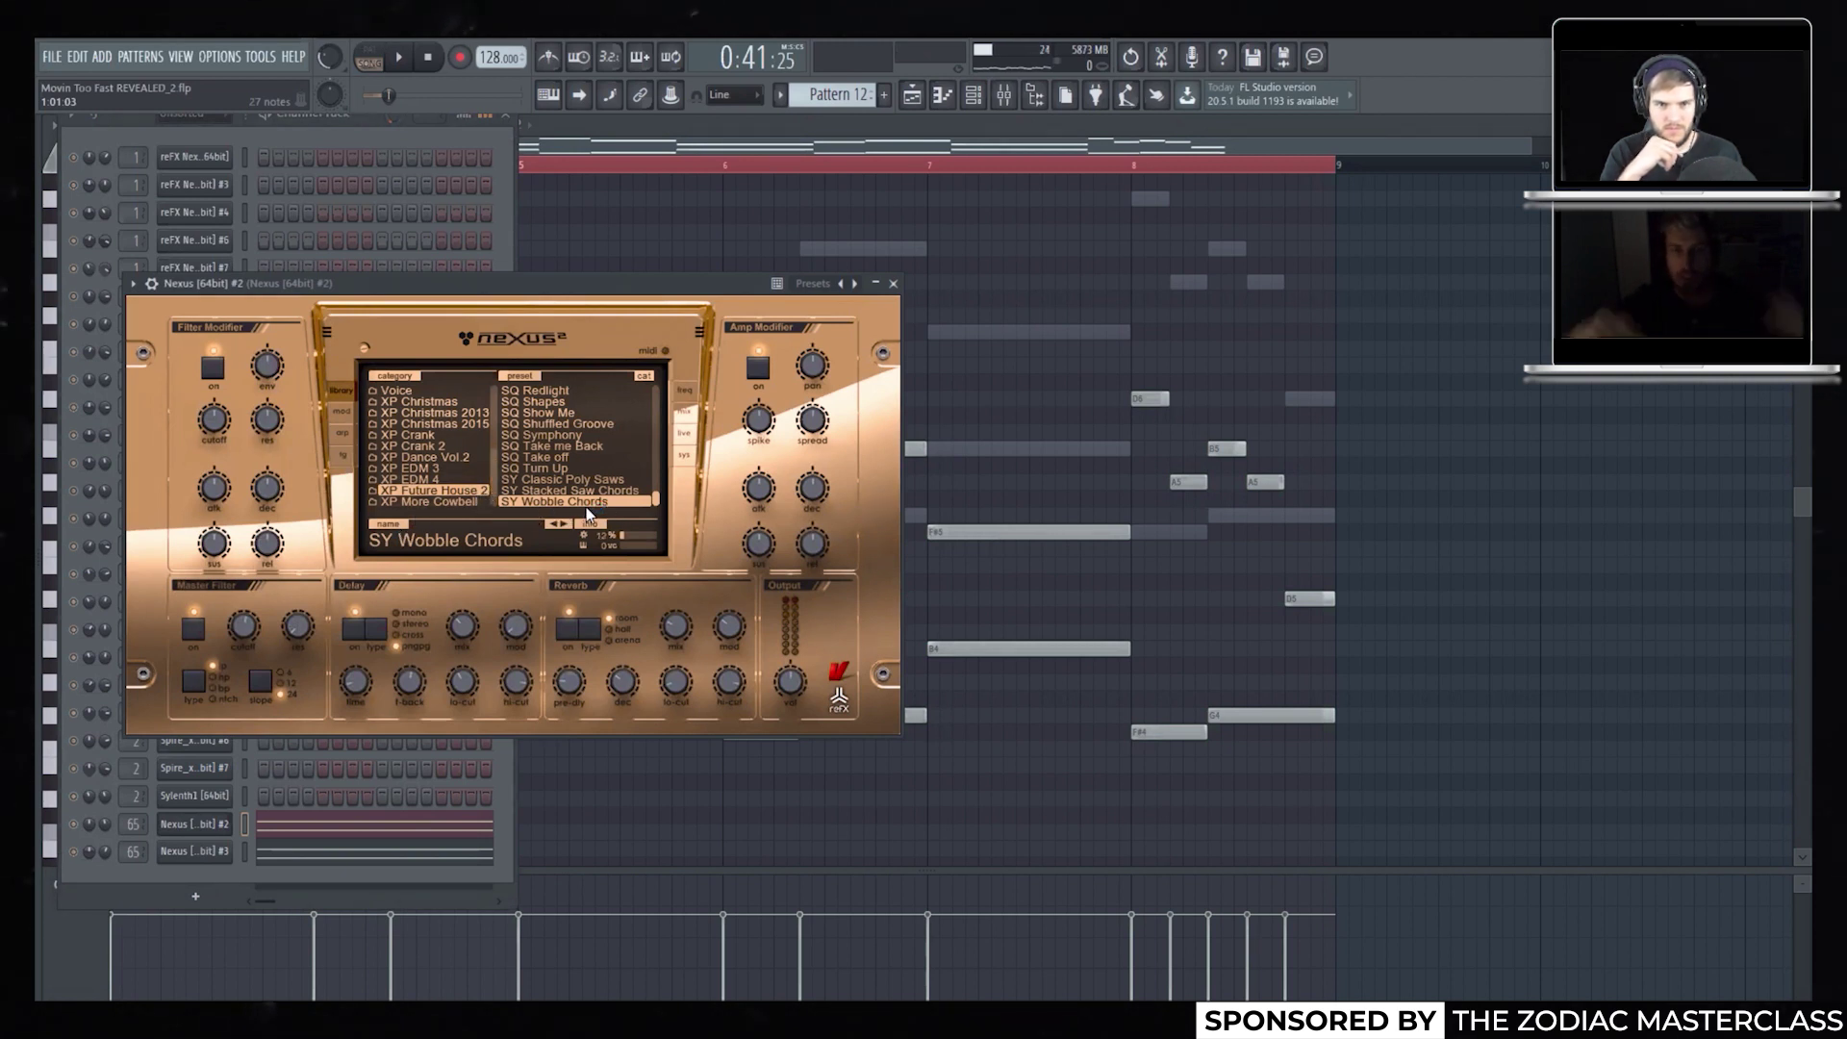
pyautogui.press('l')
pyautogui.press('space')
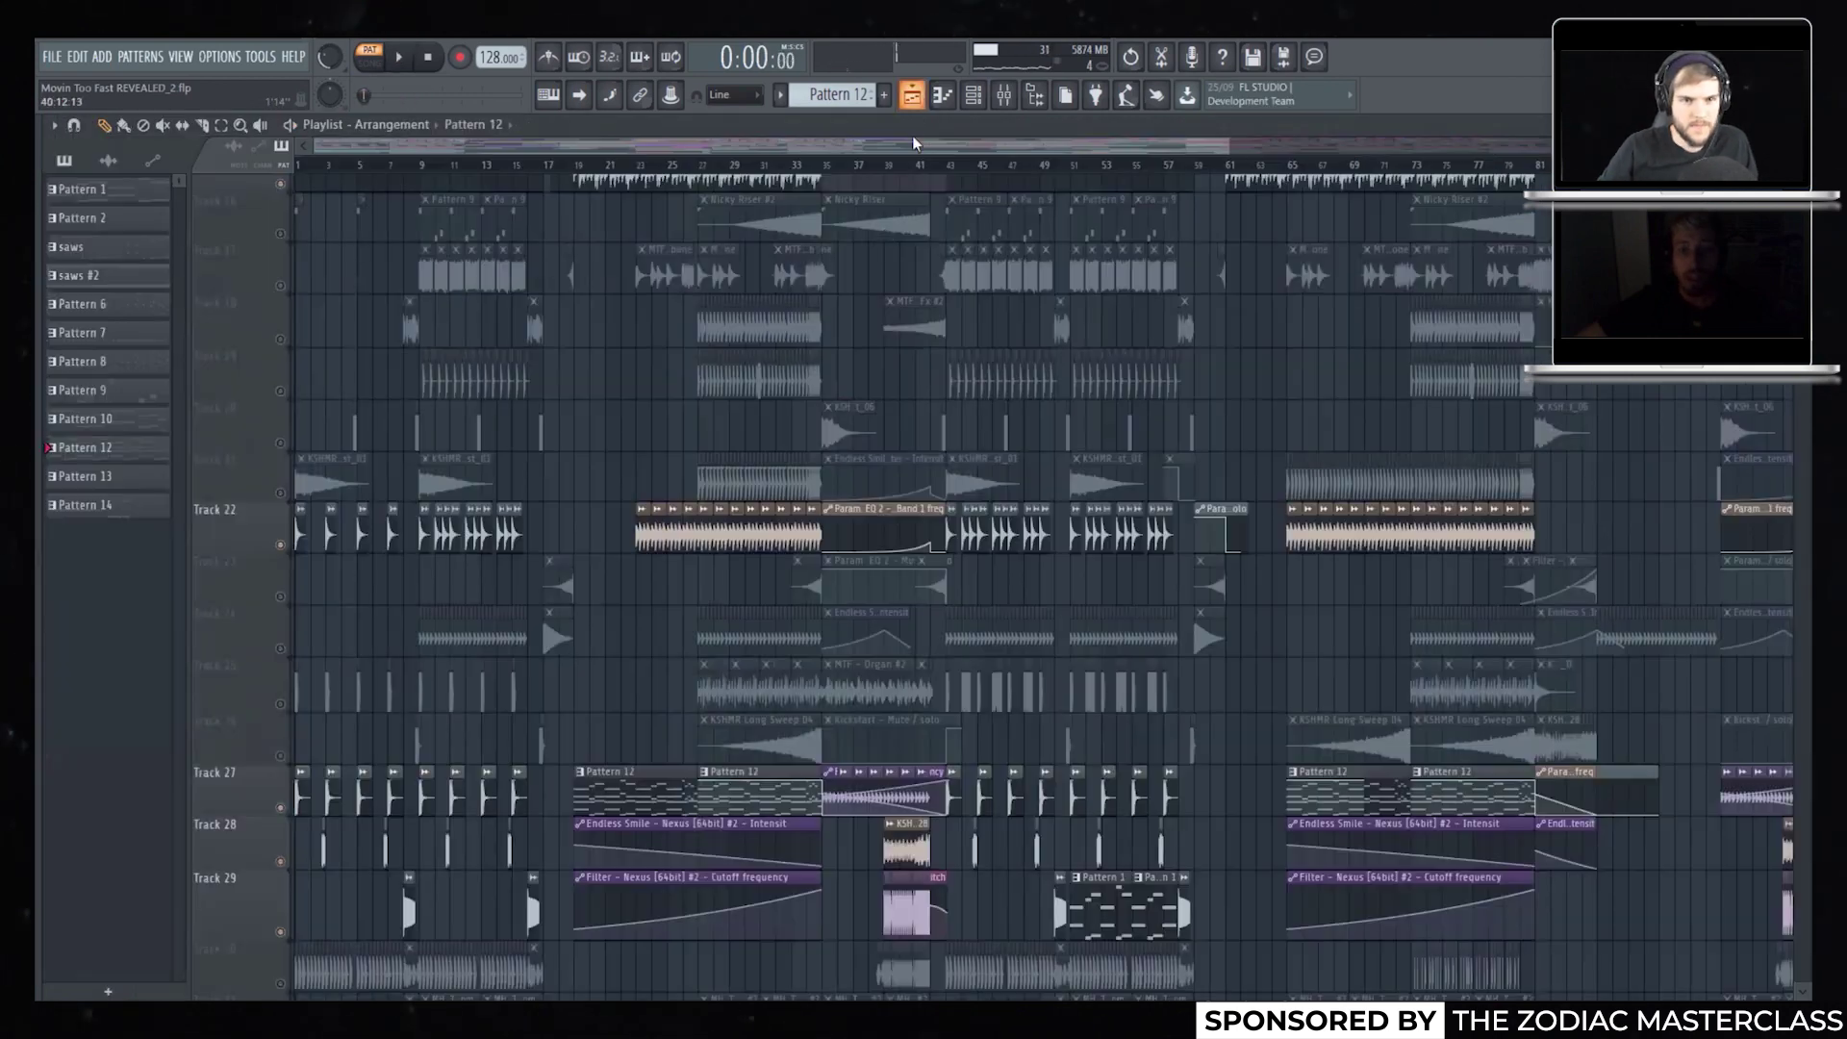
# Add Track 17's MTF - Trombone clips and audition all enabled break layers from bar 23
pyautogui.scroll(1, 625, 695)
pyautogui.scroll(4, 625, 696)
pyautogui.click(639, 168)
pyautogui.press('space')
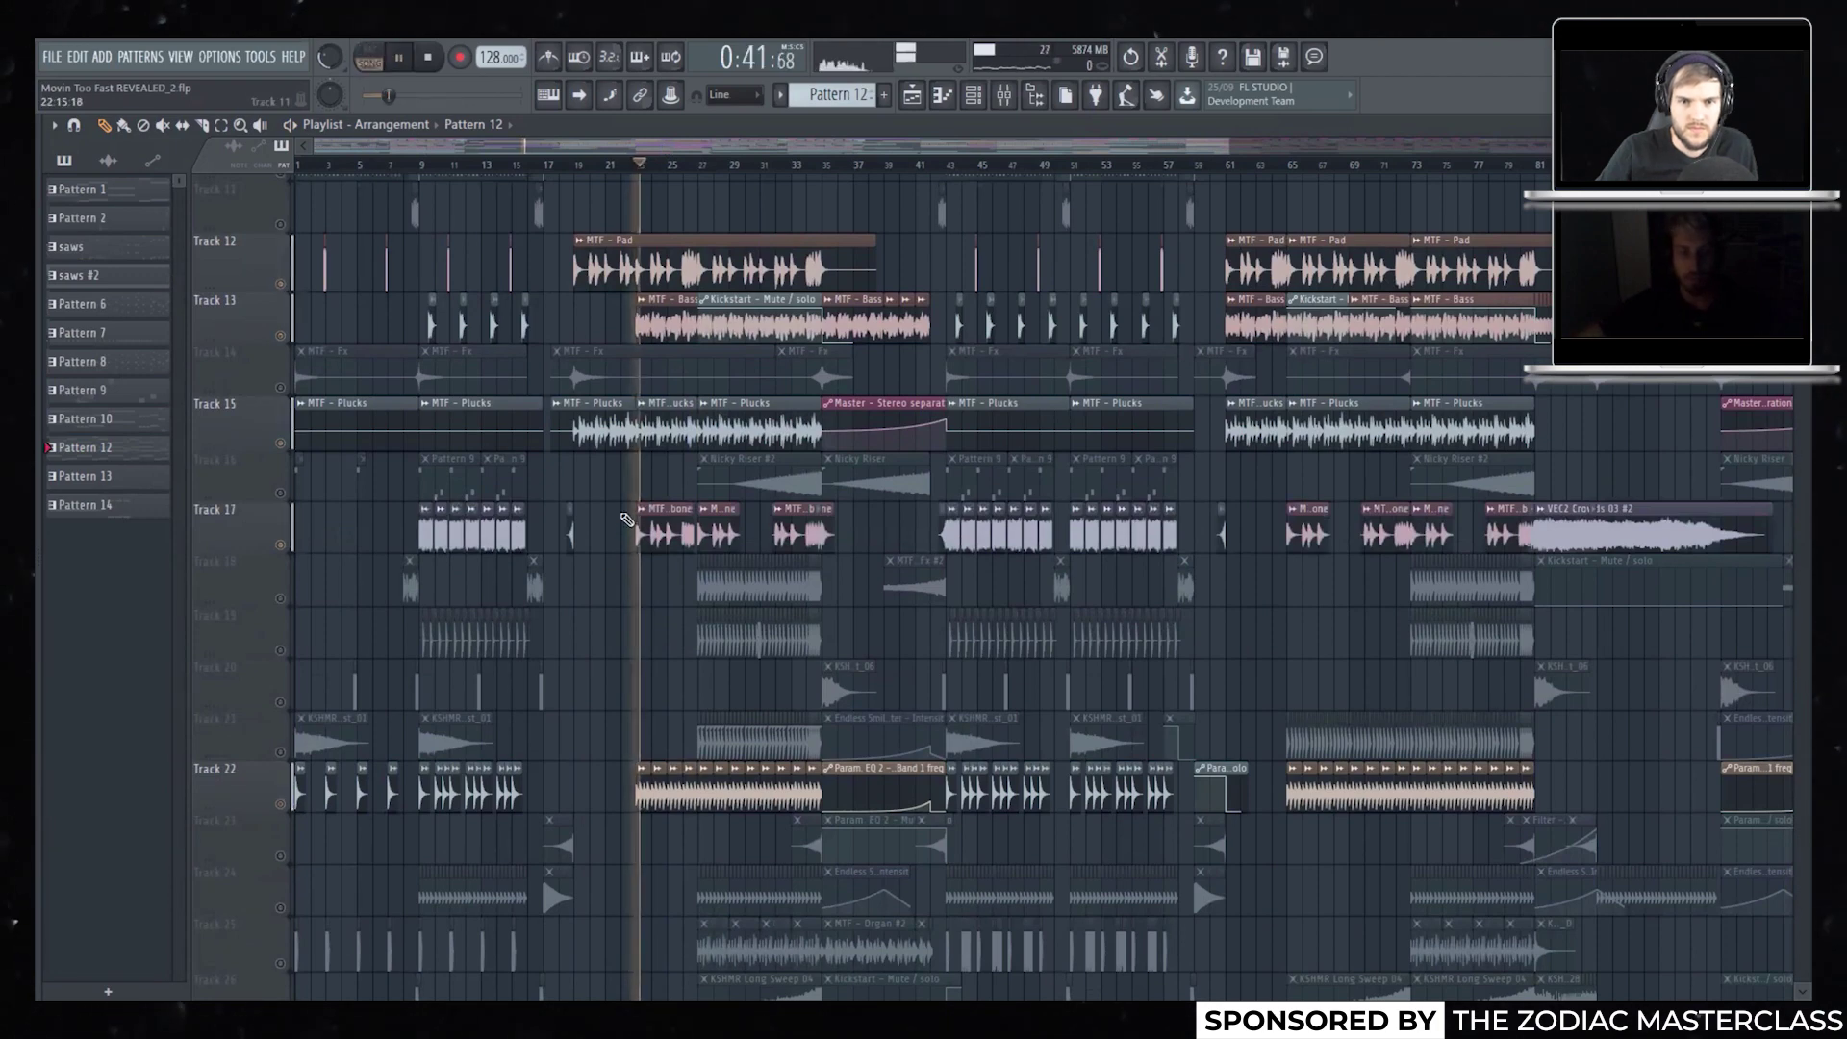
pyautogui.scroll(-15, 627, 519)
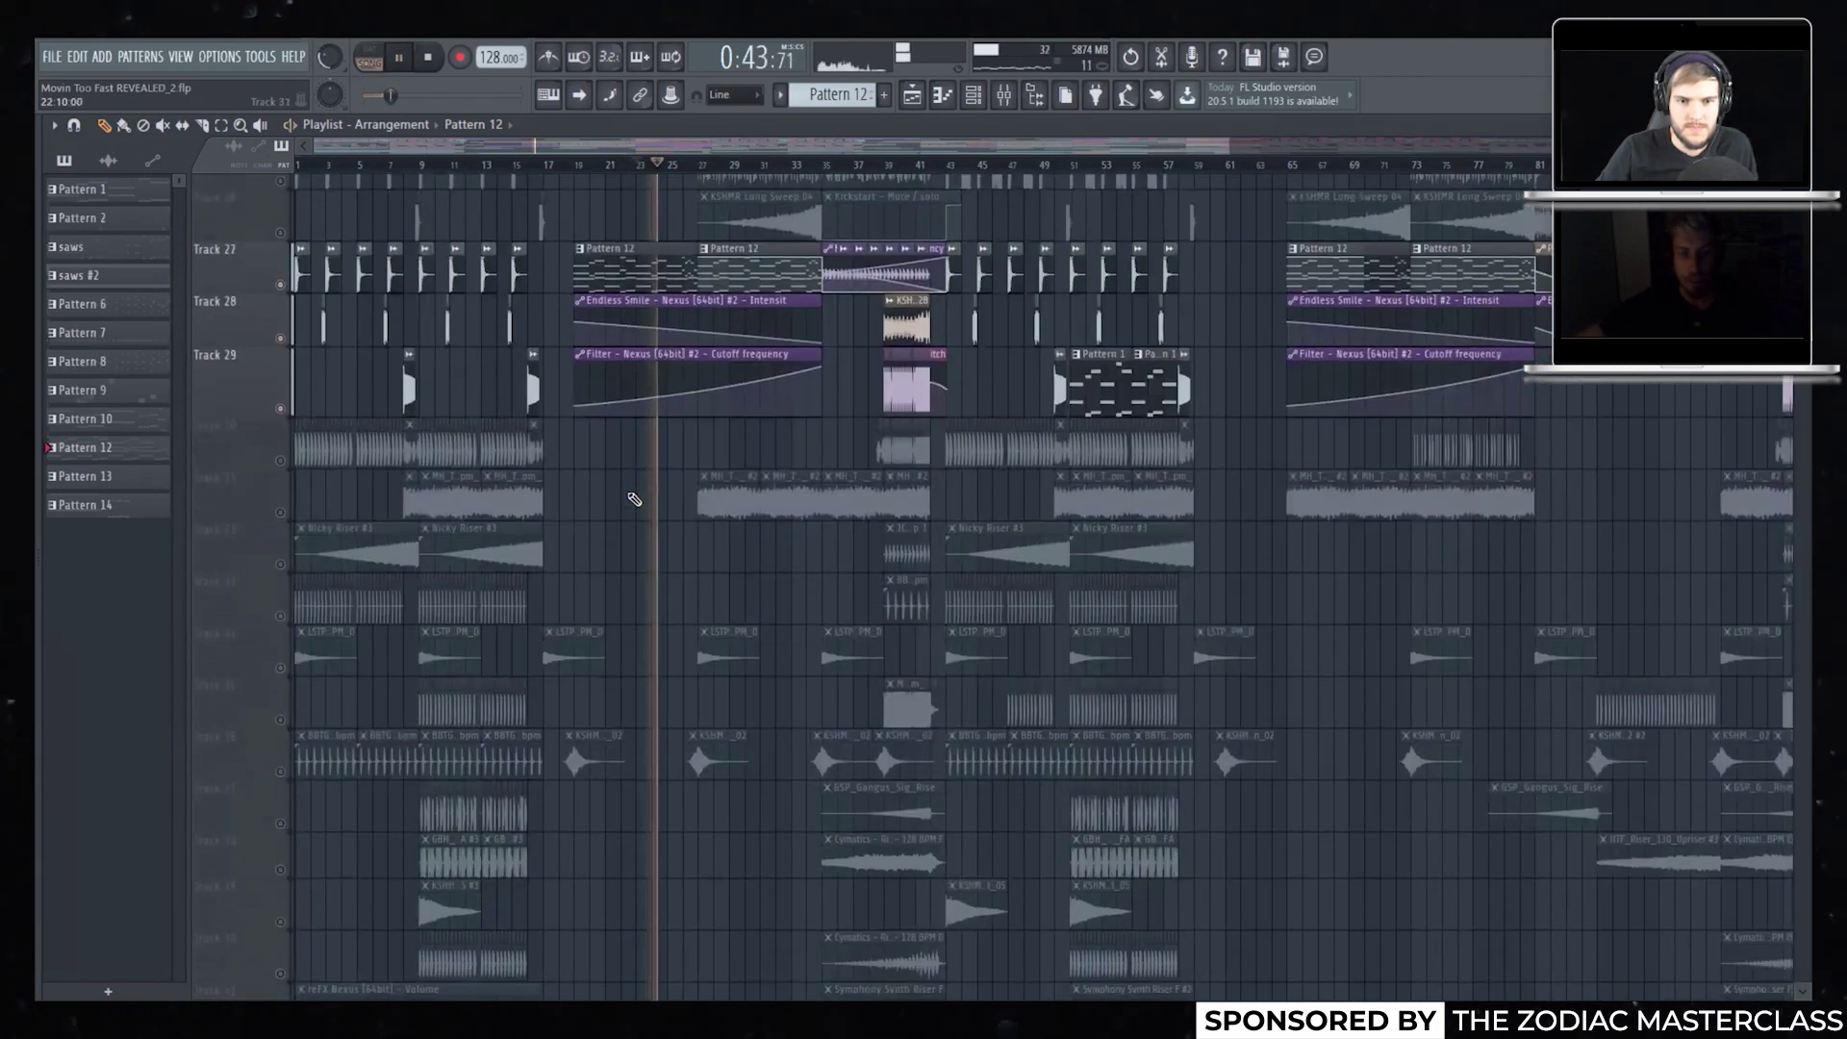
pyautogui.scroll(-20, 635, 499)
pyautogui.scroll(20, 490, 495)
pyautogui.press('space')
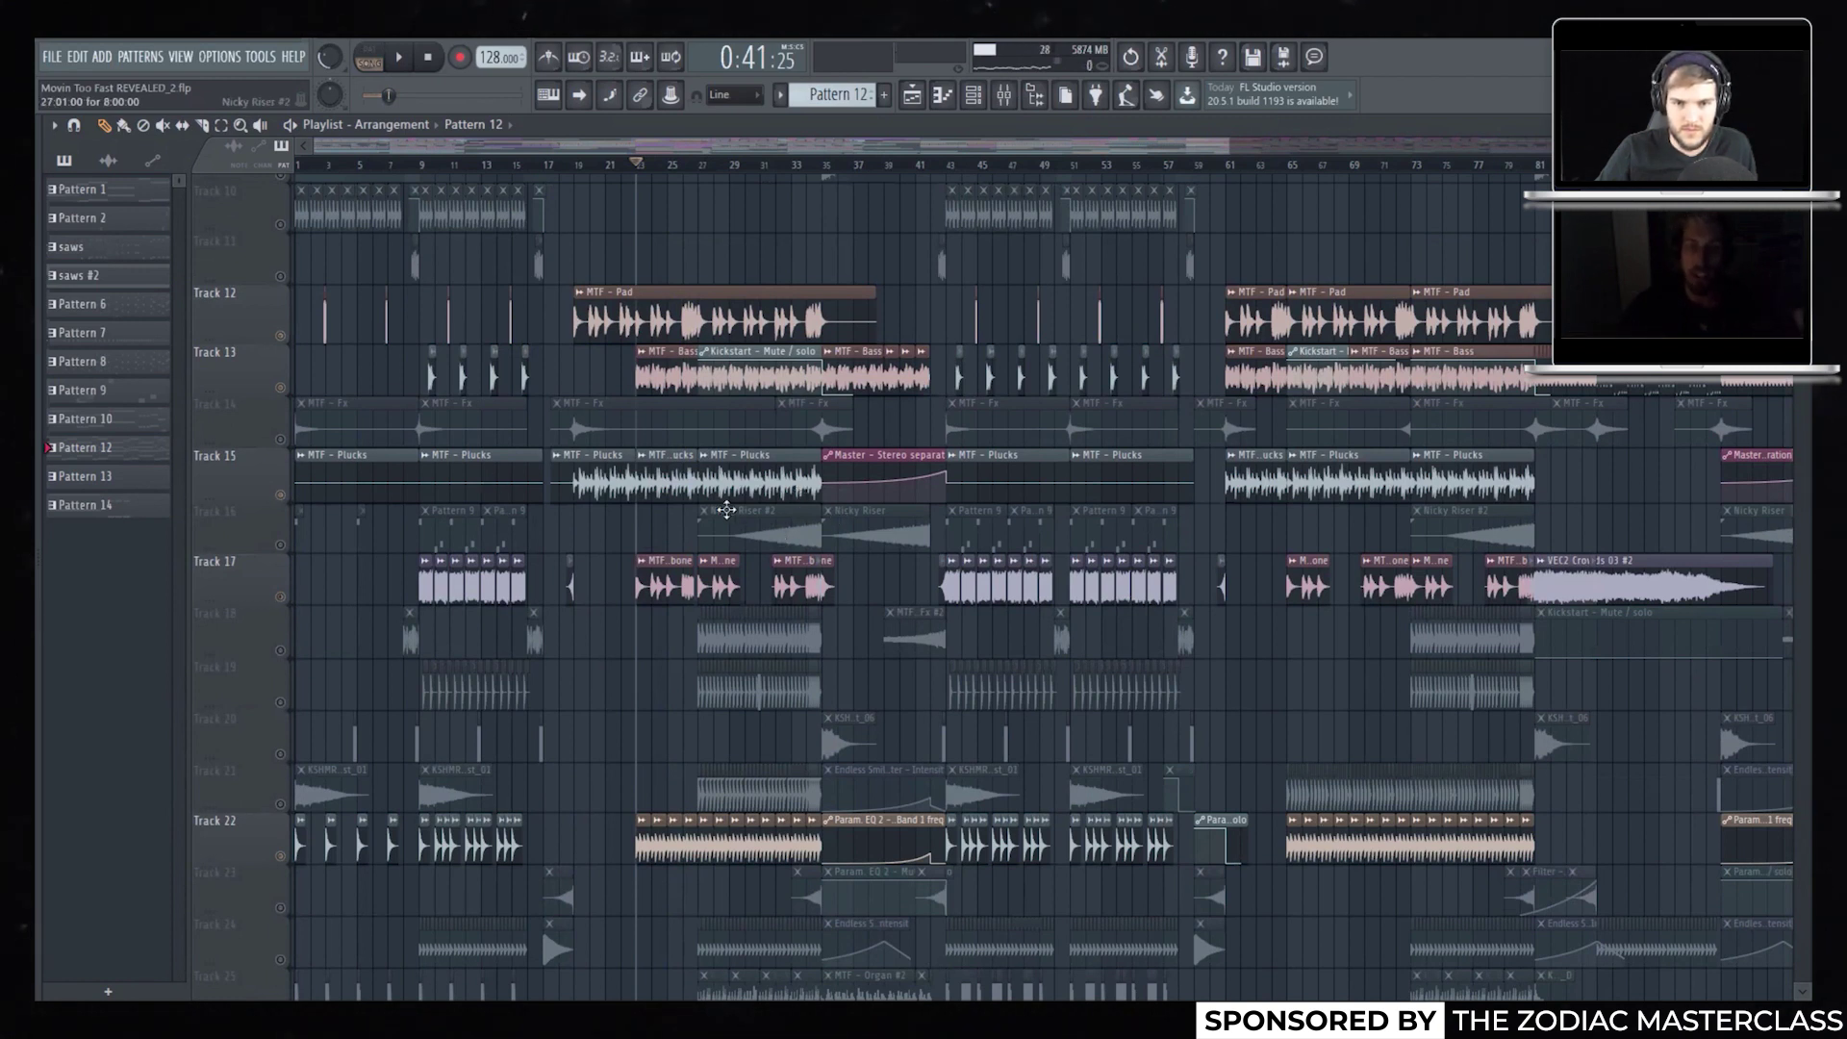
# Enable the build-up drums on Tracks 18, 19 and 21 and audition them with the other layers from bar 27
pyautogui.click(280, 703)
pyautogui.click(280, 651)
pyautogui.click(280, 804)
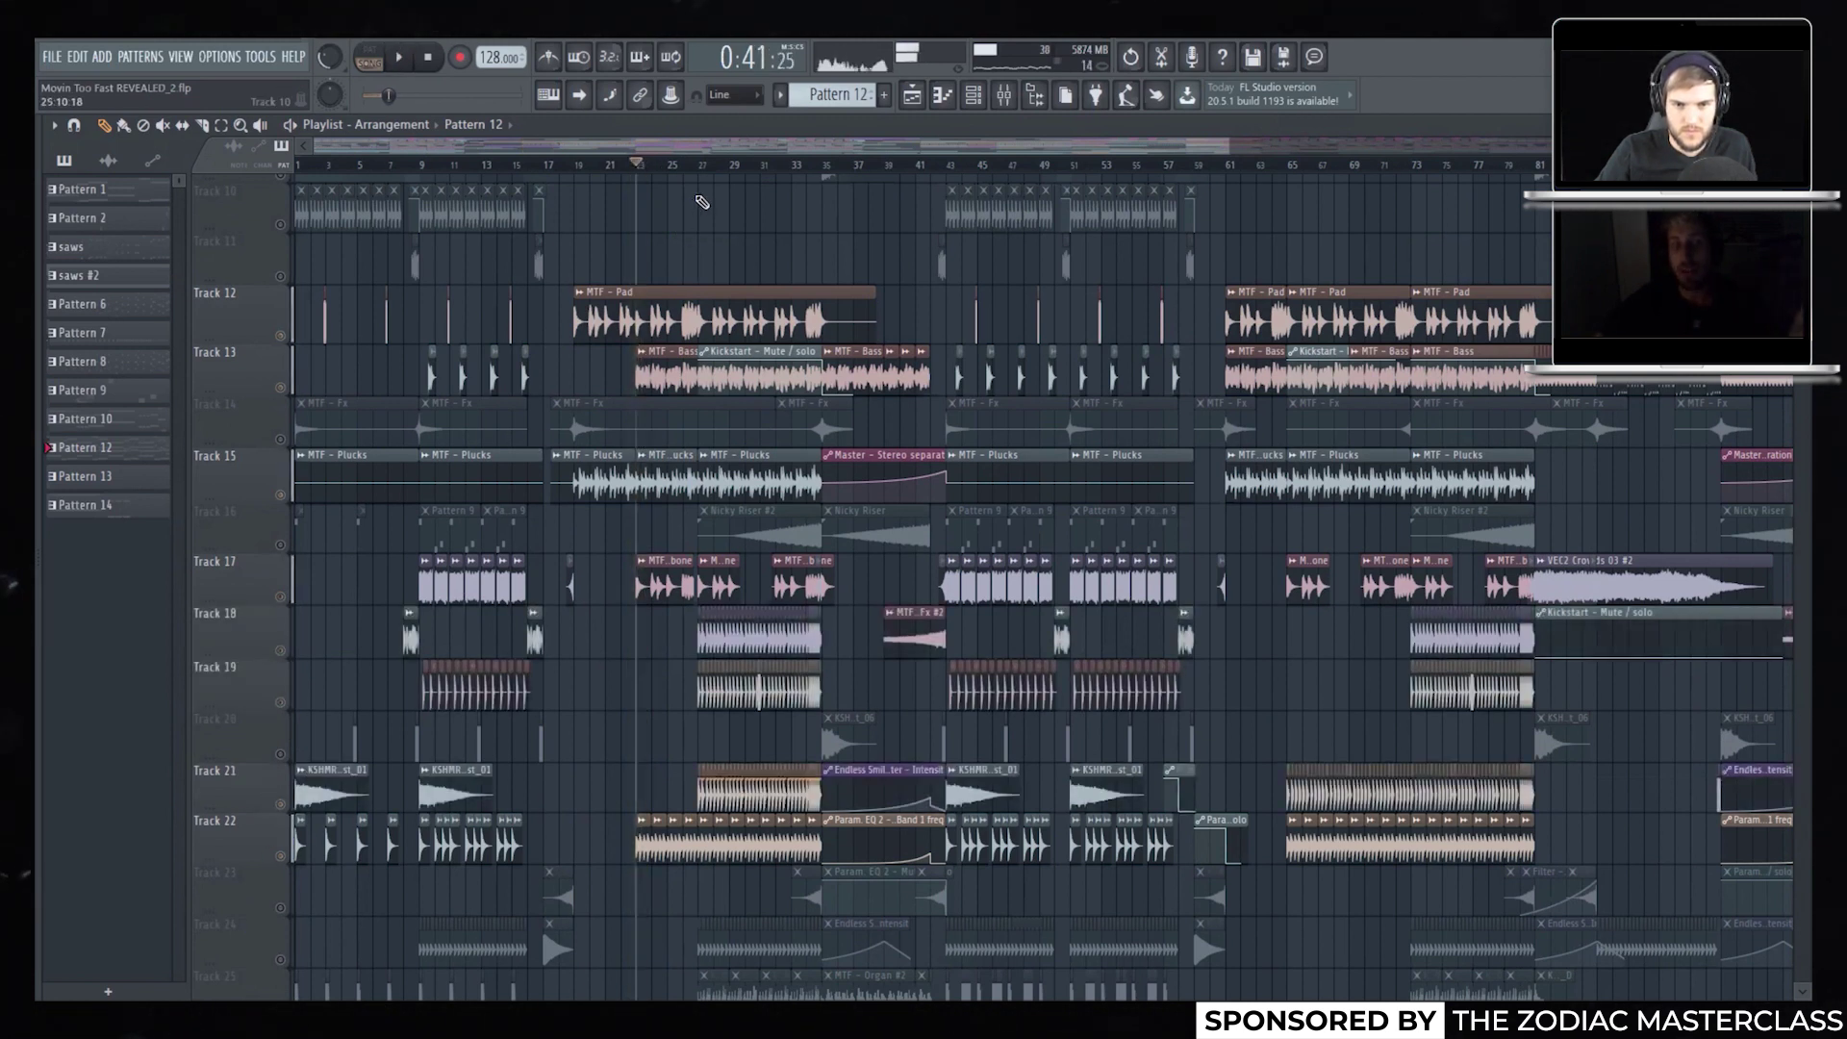
pyautogui.click(700, 174)
pyautogui.press('space')
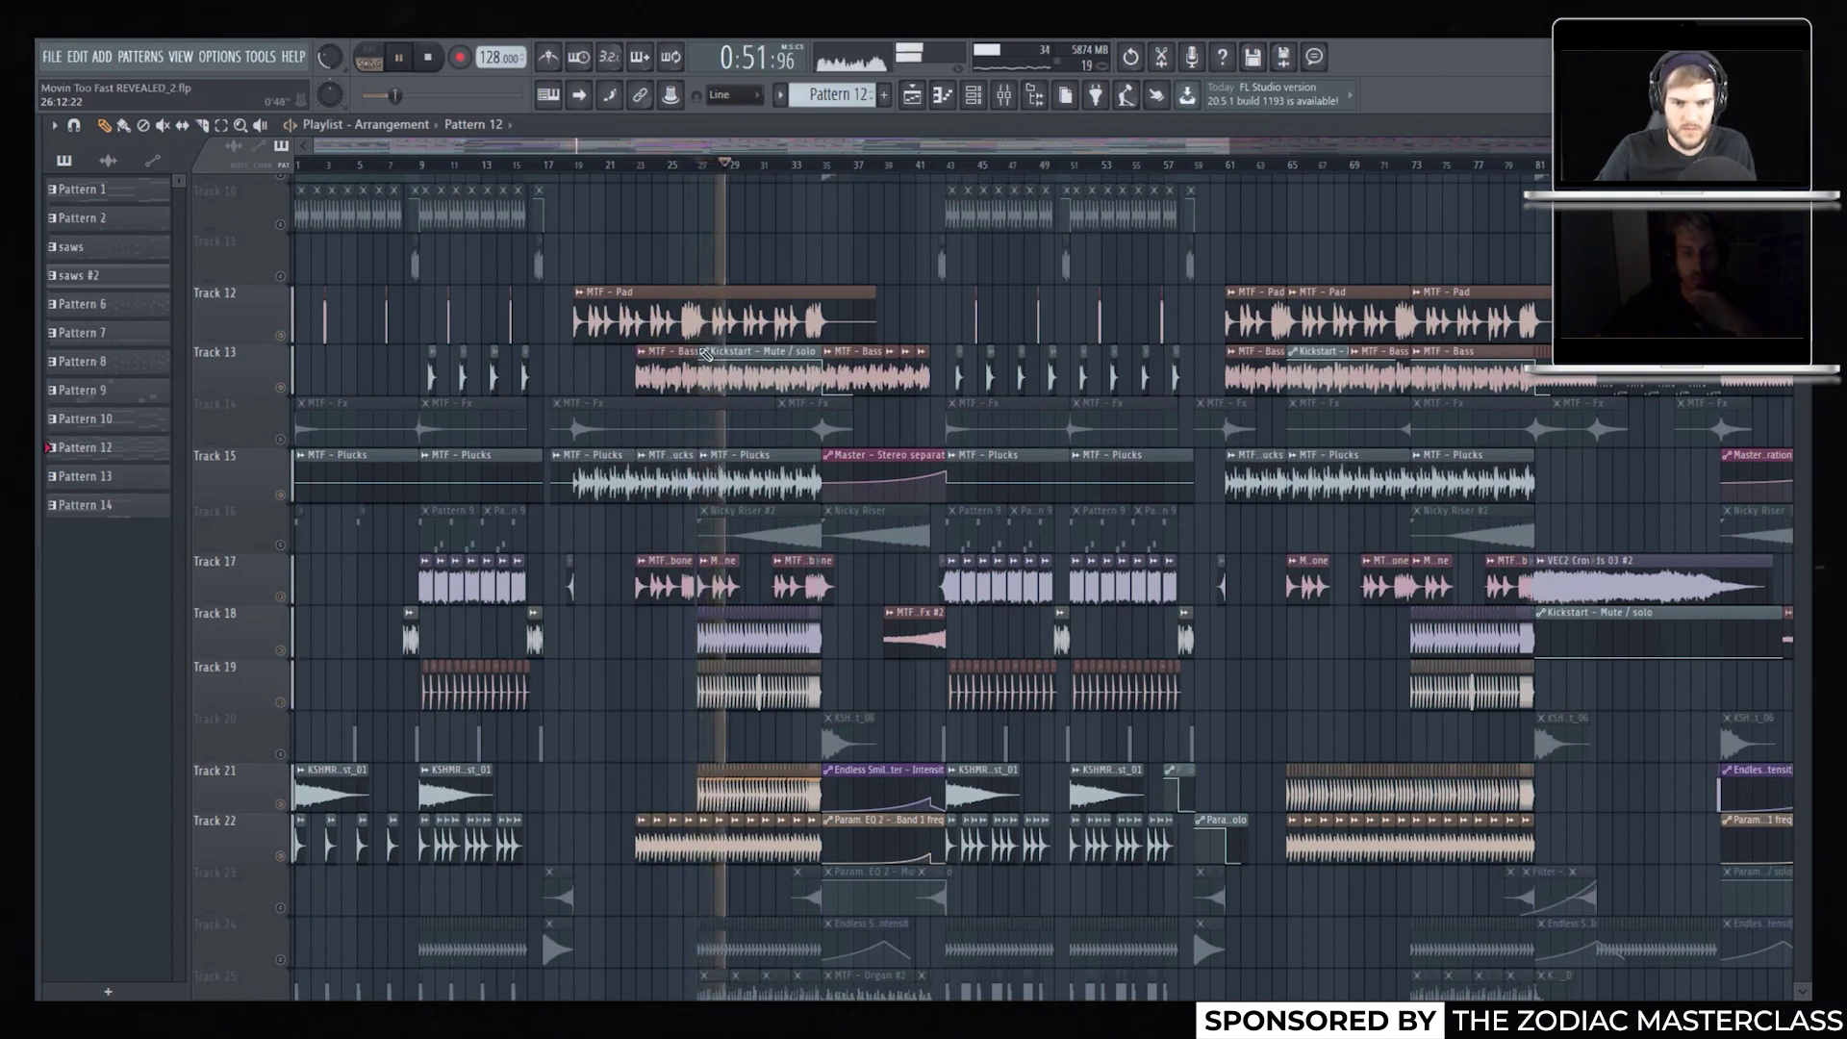
pyautogui.press('space')
# Examine the clap and snare clips on Tracks 18 to 21 and unmute all playlist tracks
pyautogui.scroll(-1, 760, 636)
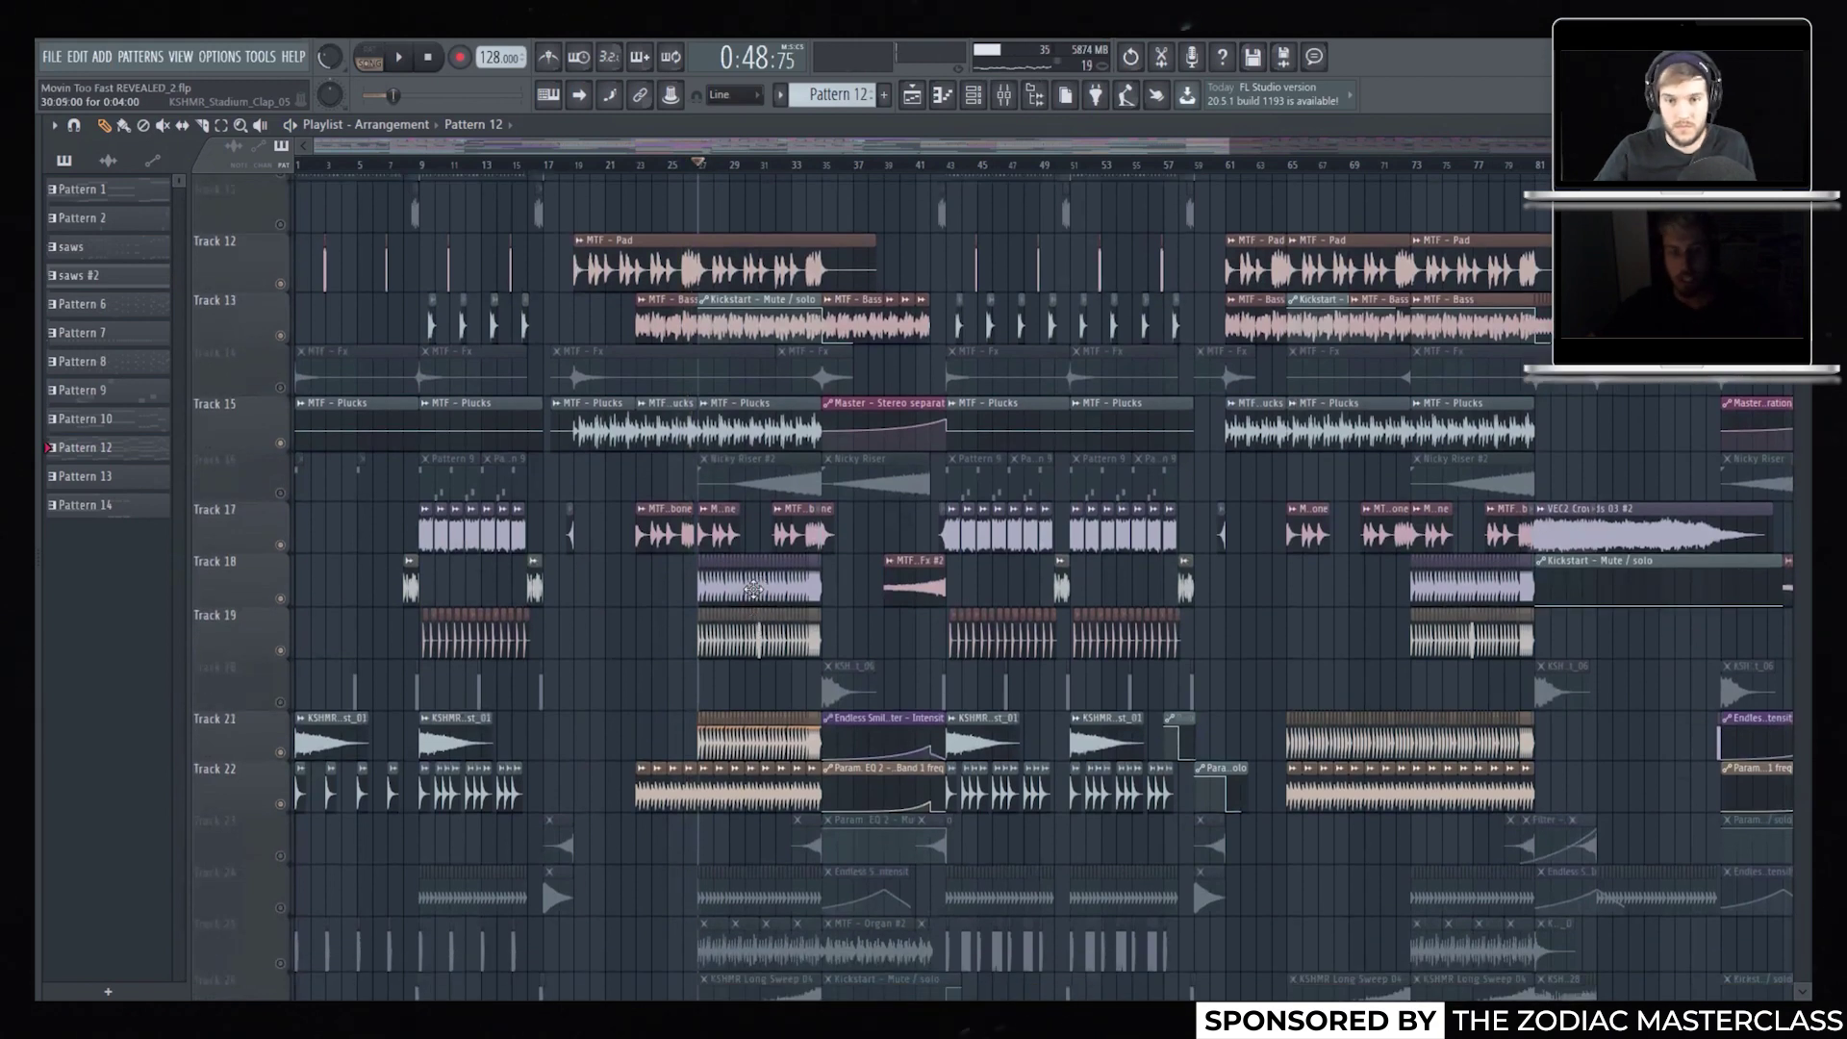
pyautogui.scroll(-3, 753, 590)
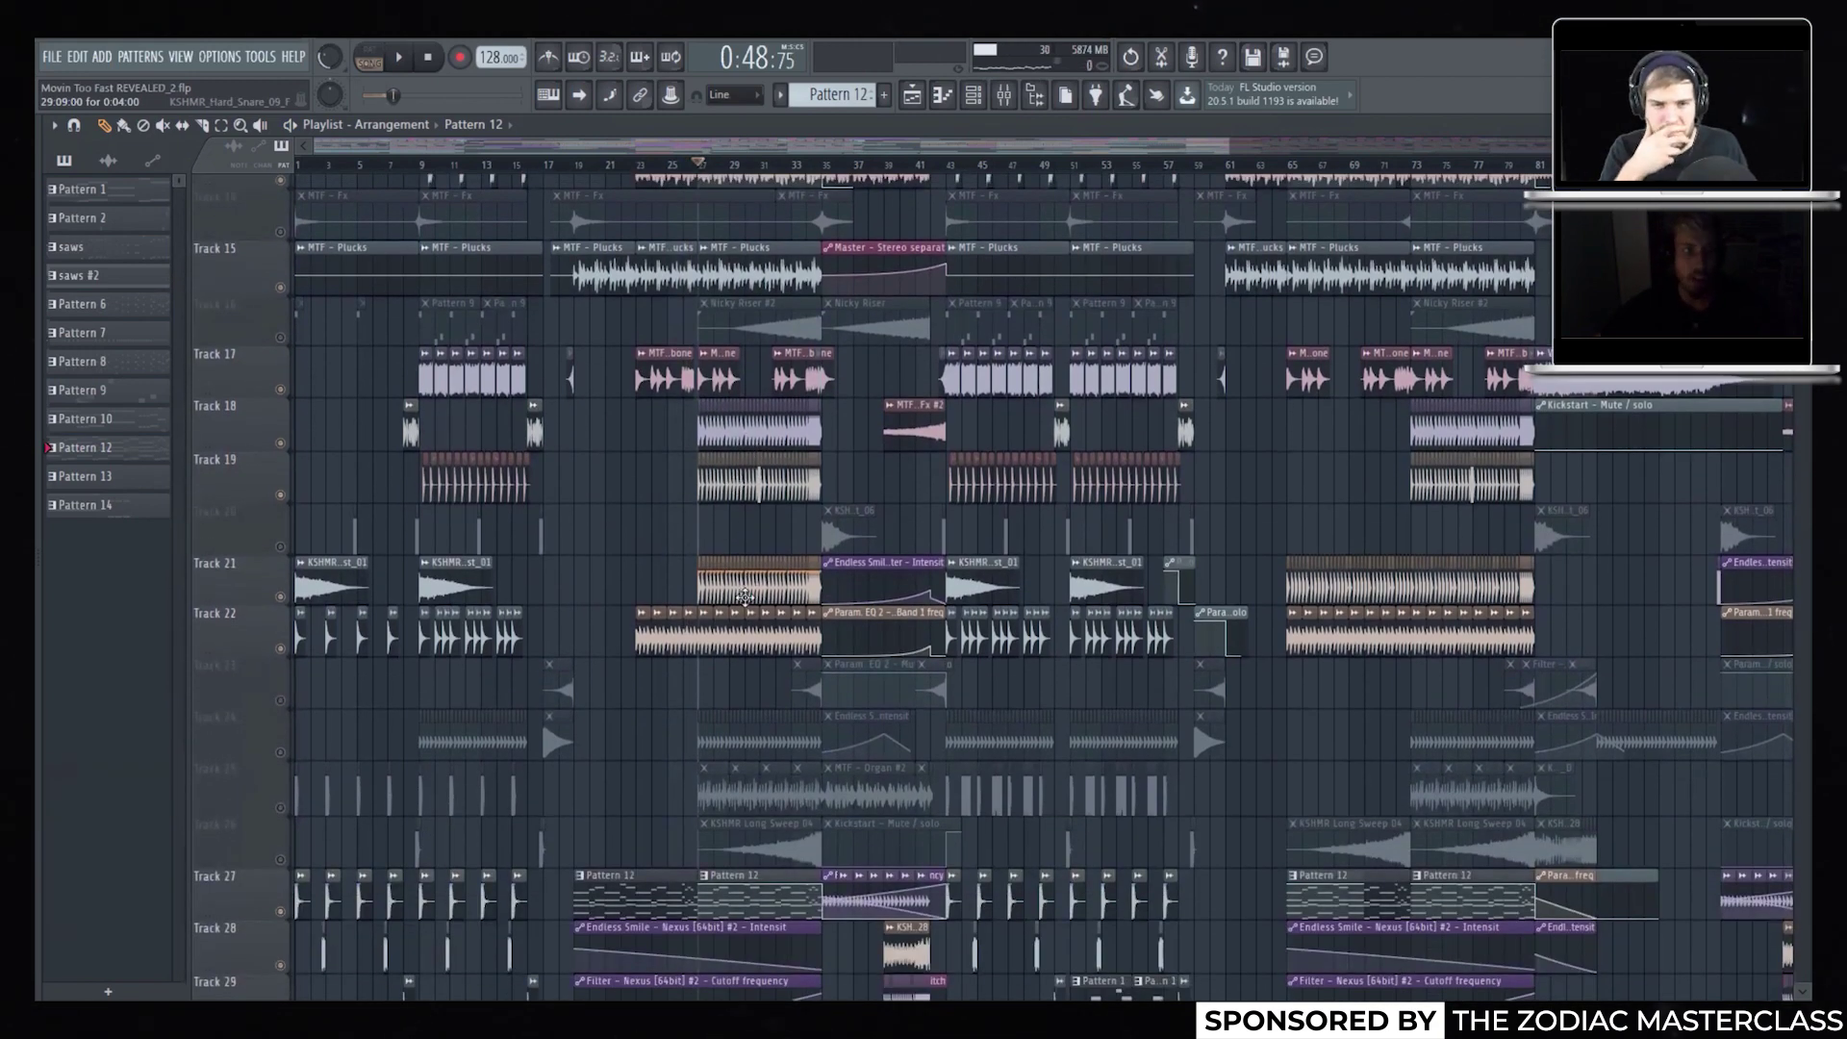
pyautogui.doubleClick(564, 685)
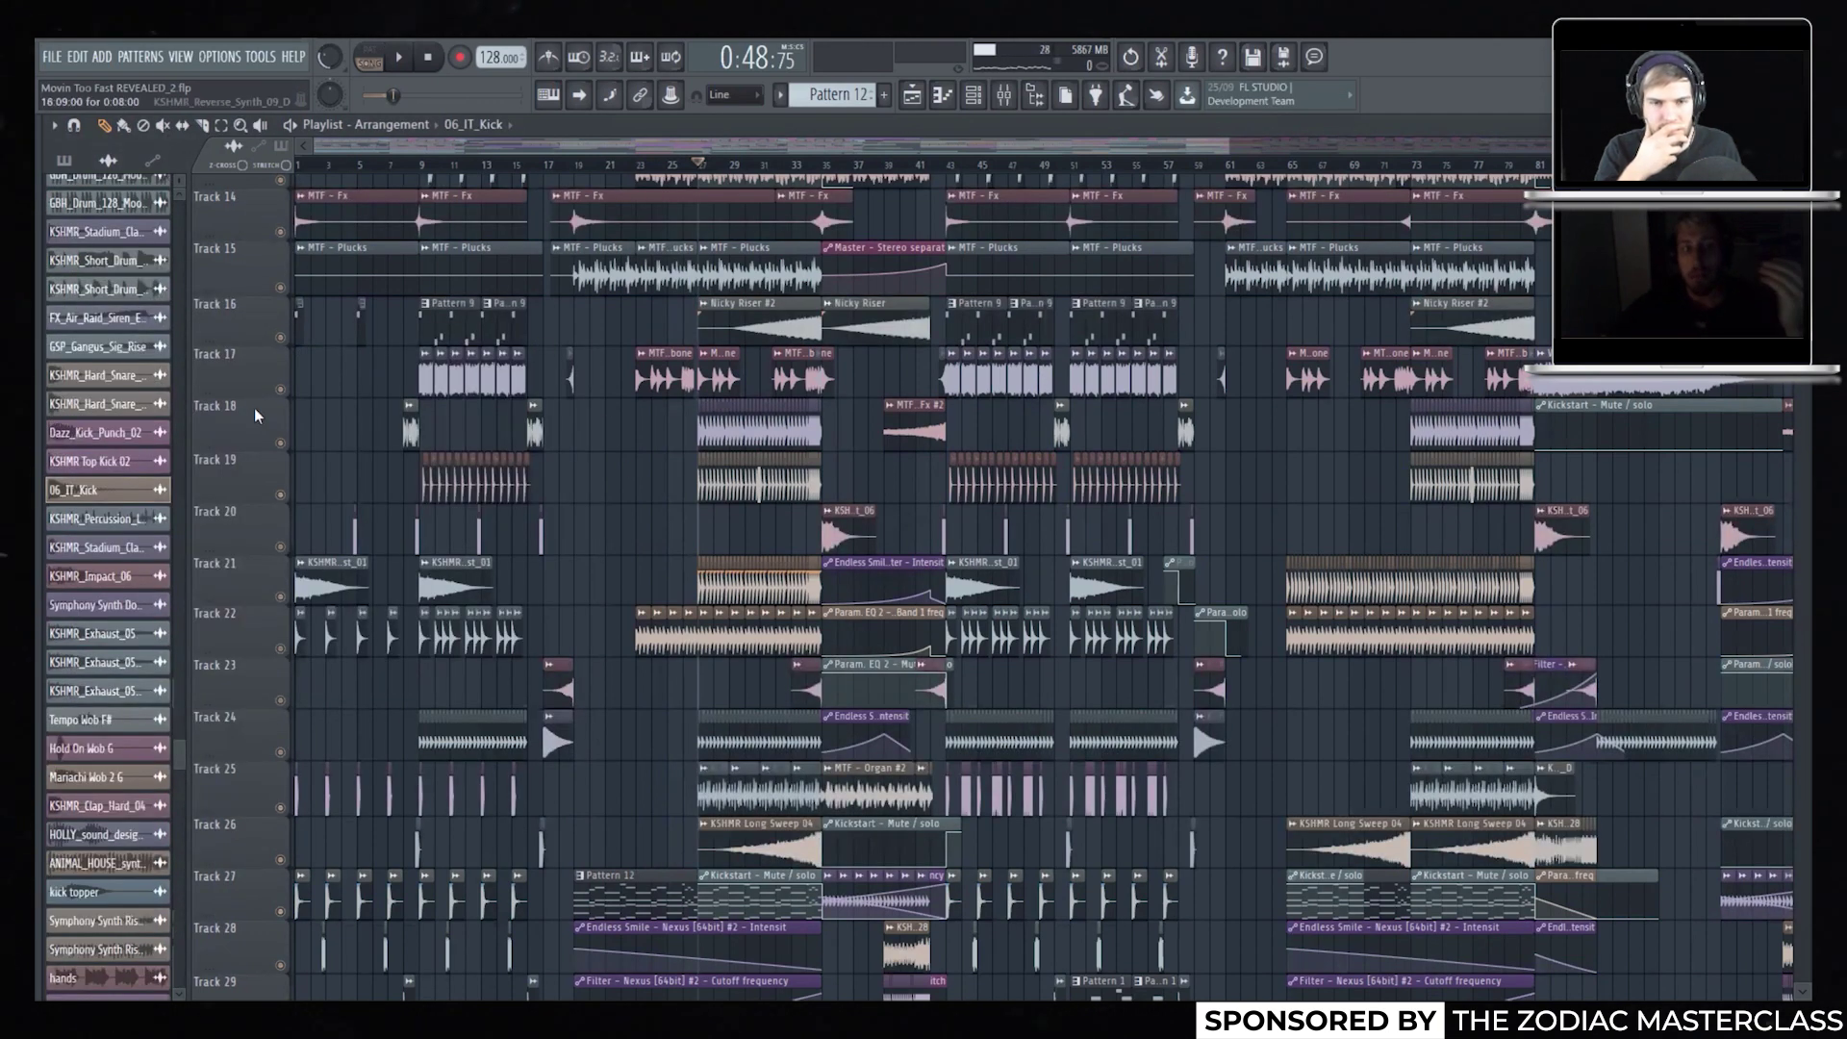
pyautogui.scroll(-2, 254, 403)
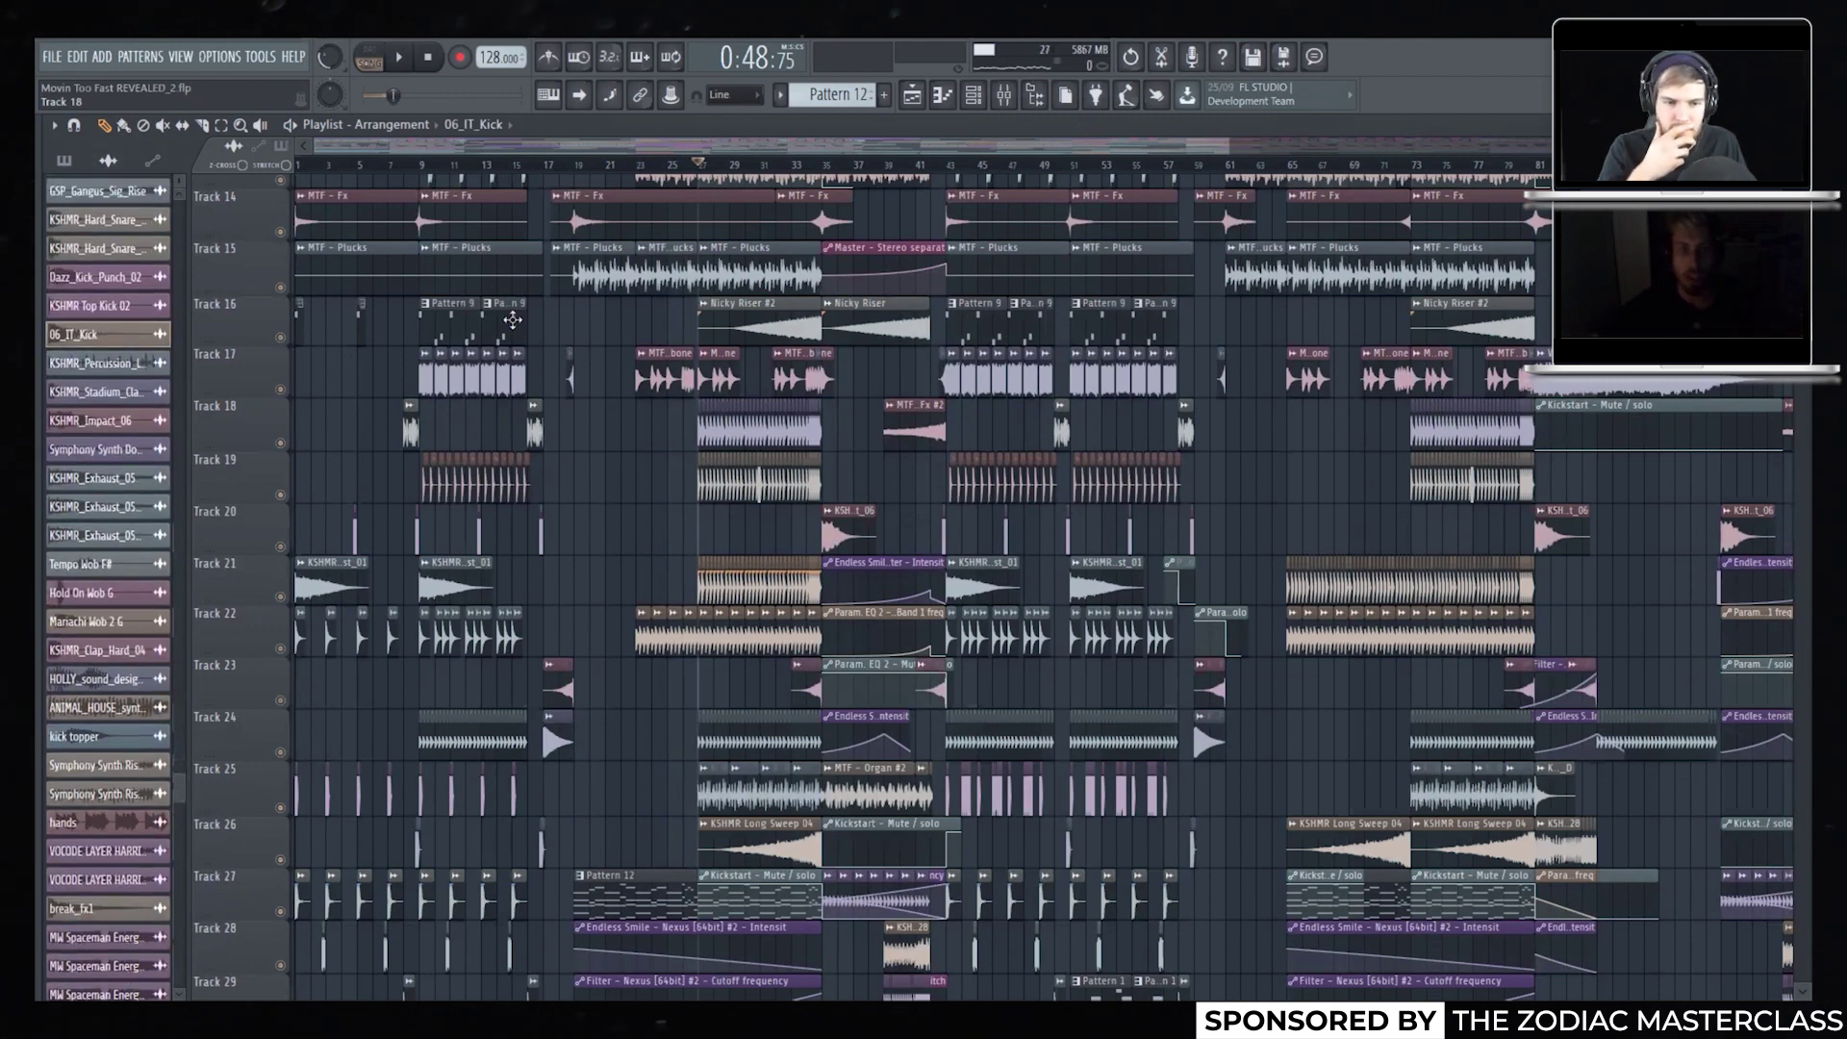
# Play the full arrangement from bar 27 to about bar 35 and examine the build-up clips up close
pyautogui.press('space')
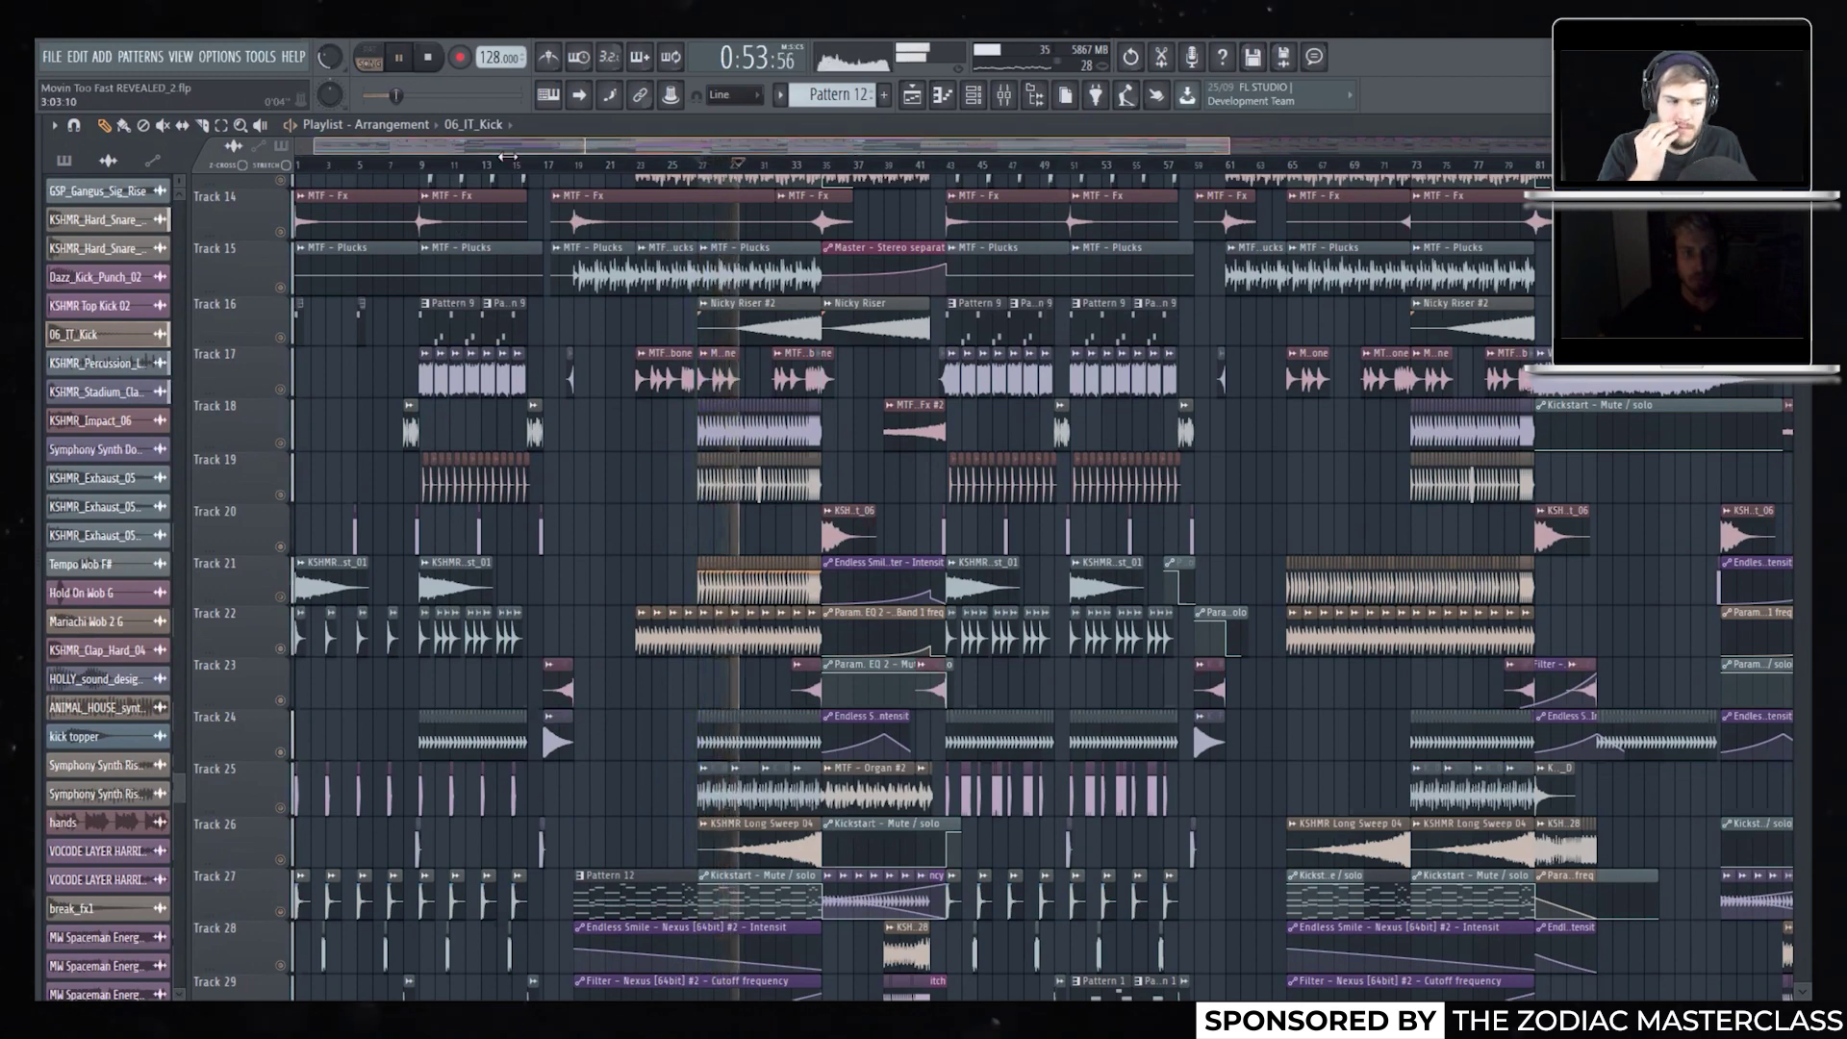
pyautogui.moveTo(314, 146); pyautogui.dragTo(516, 146)
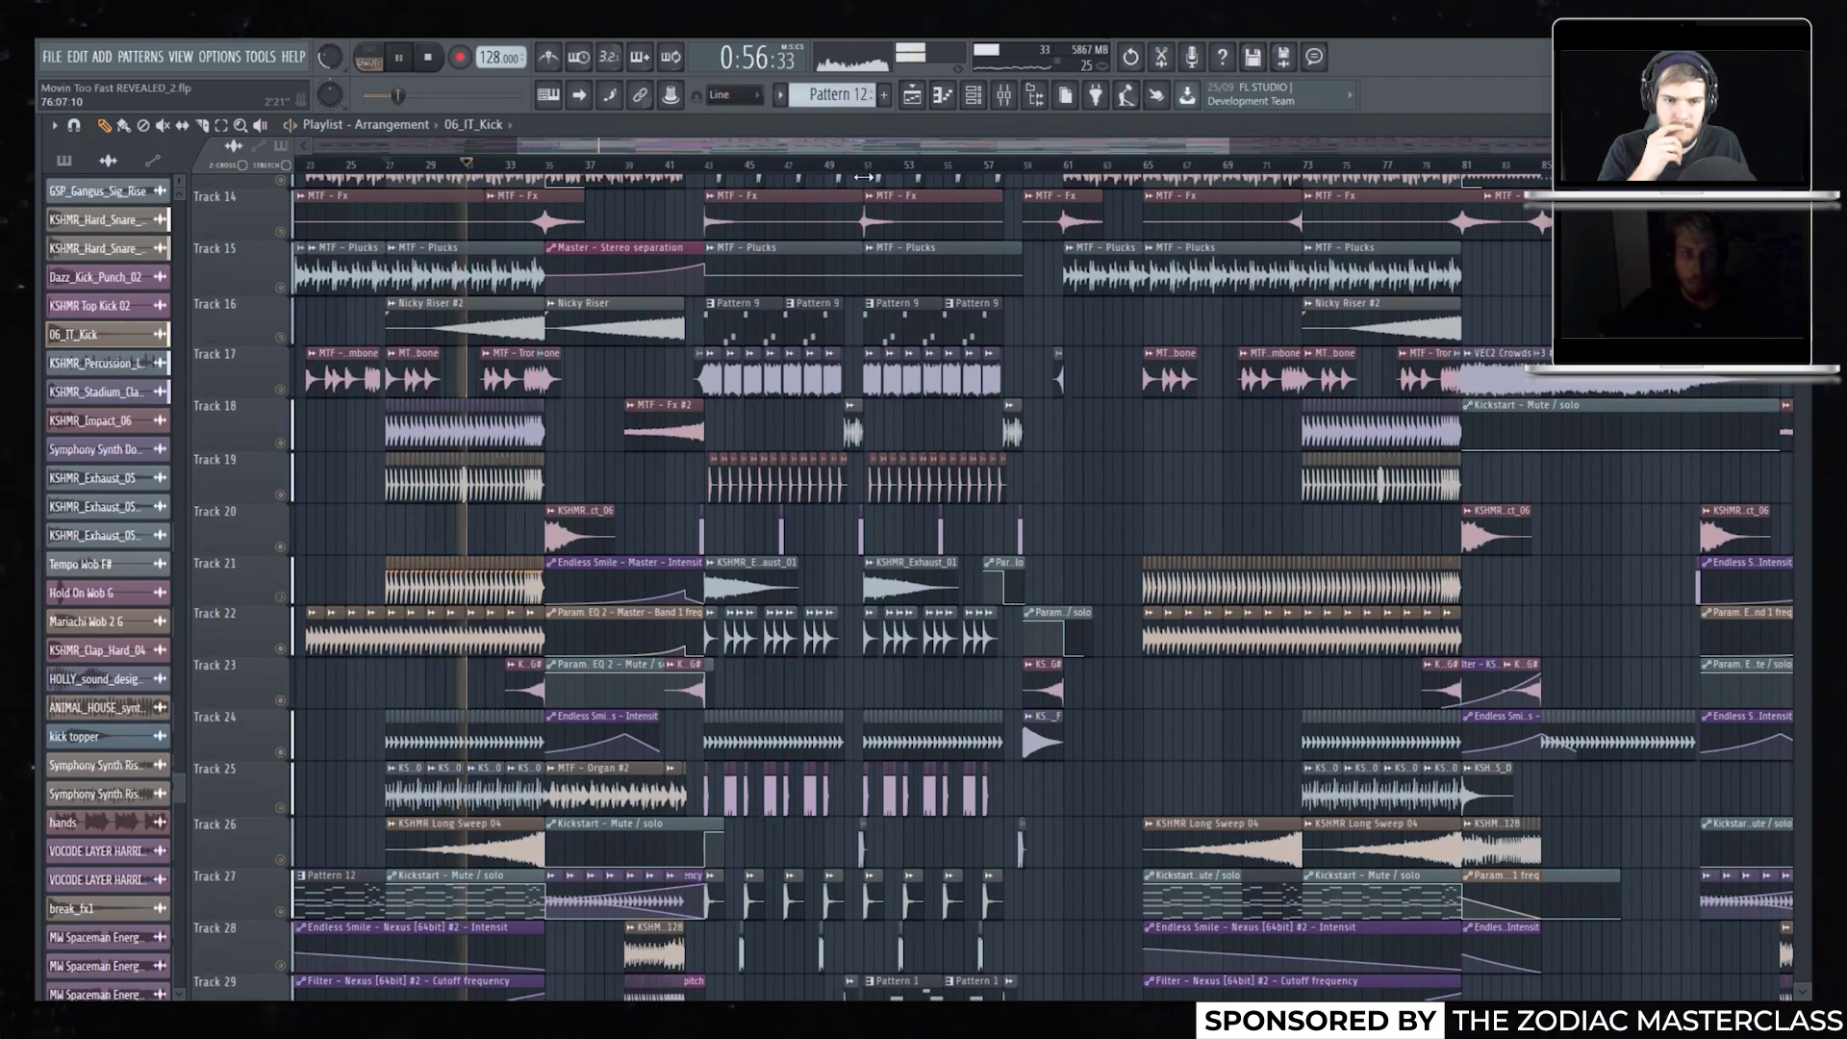
pyautogui.scroll(2, 863, 177)
pyautogui.scroll(2, 816, 180)
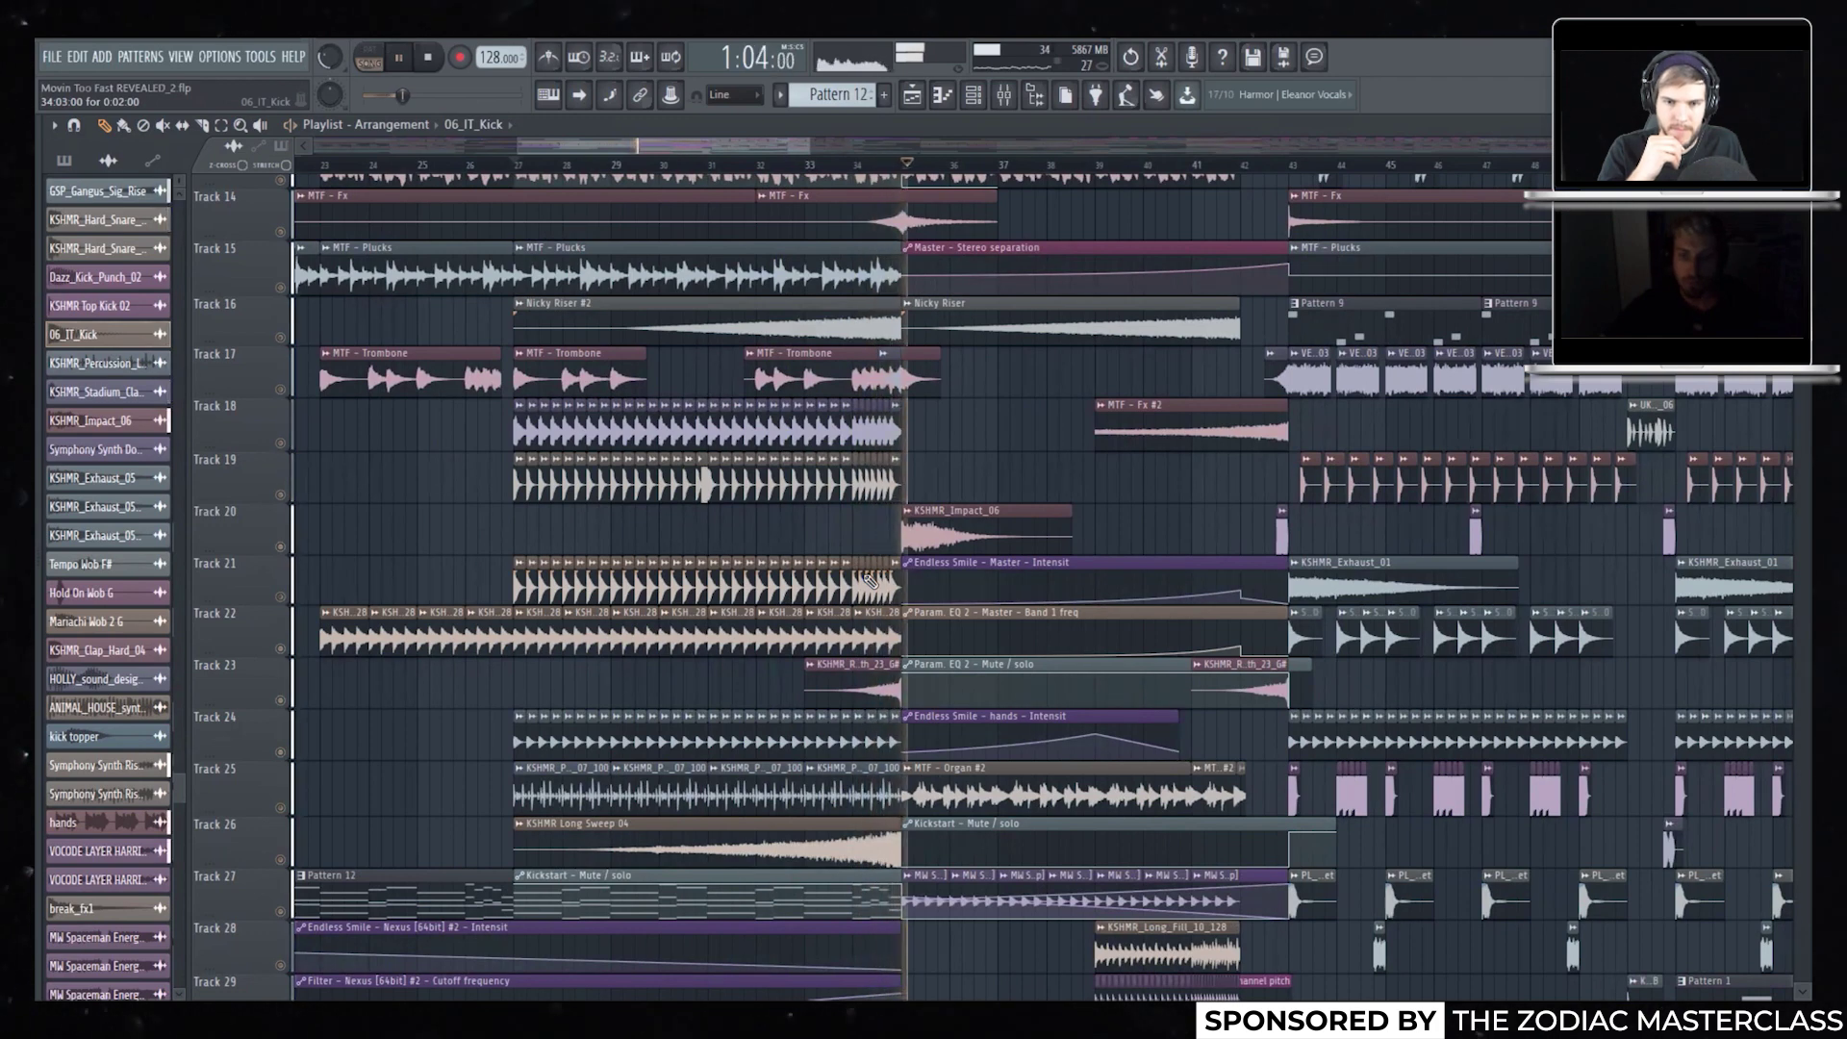
pyautogui.press('space')
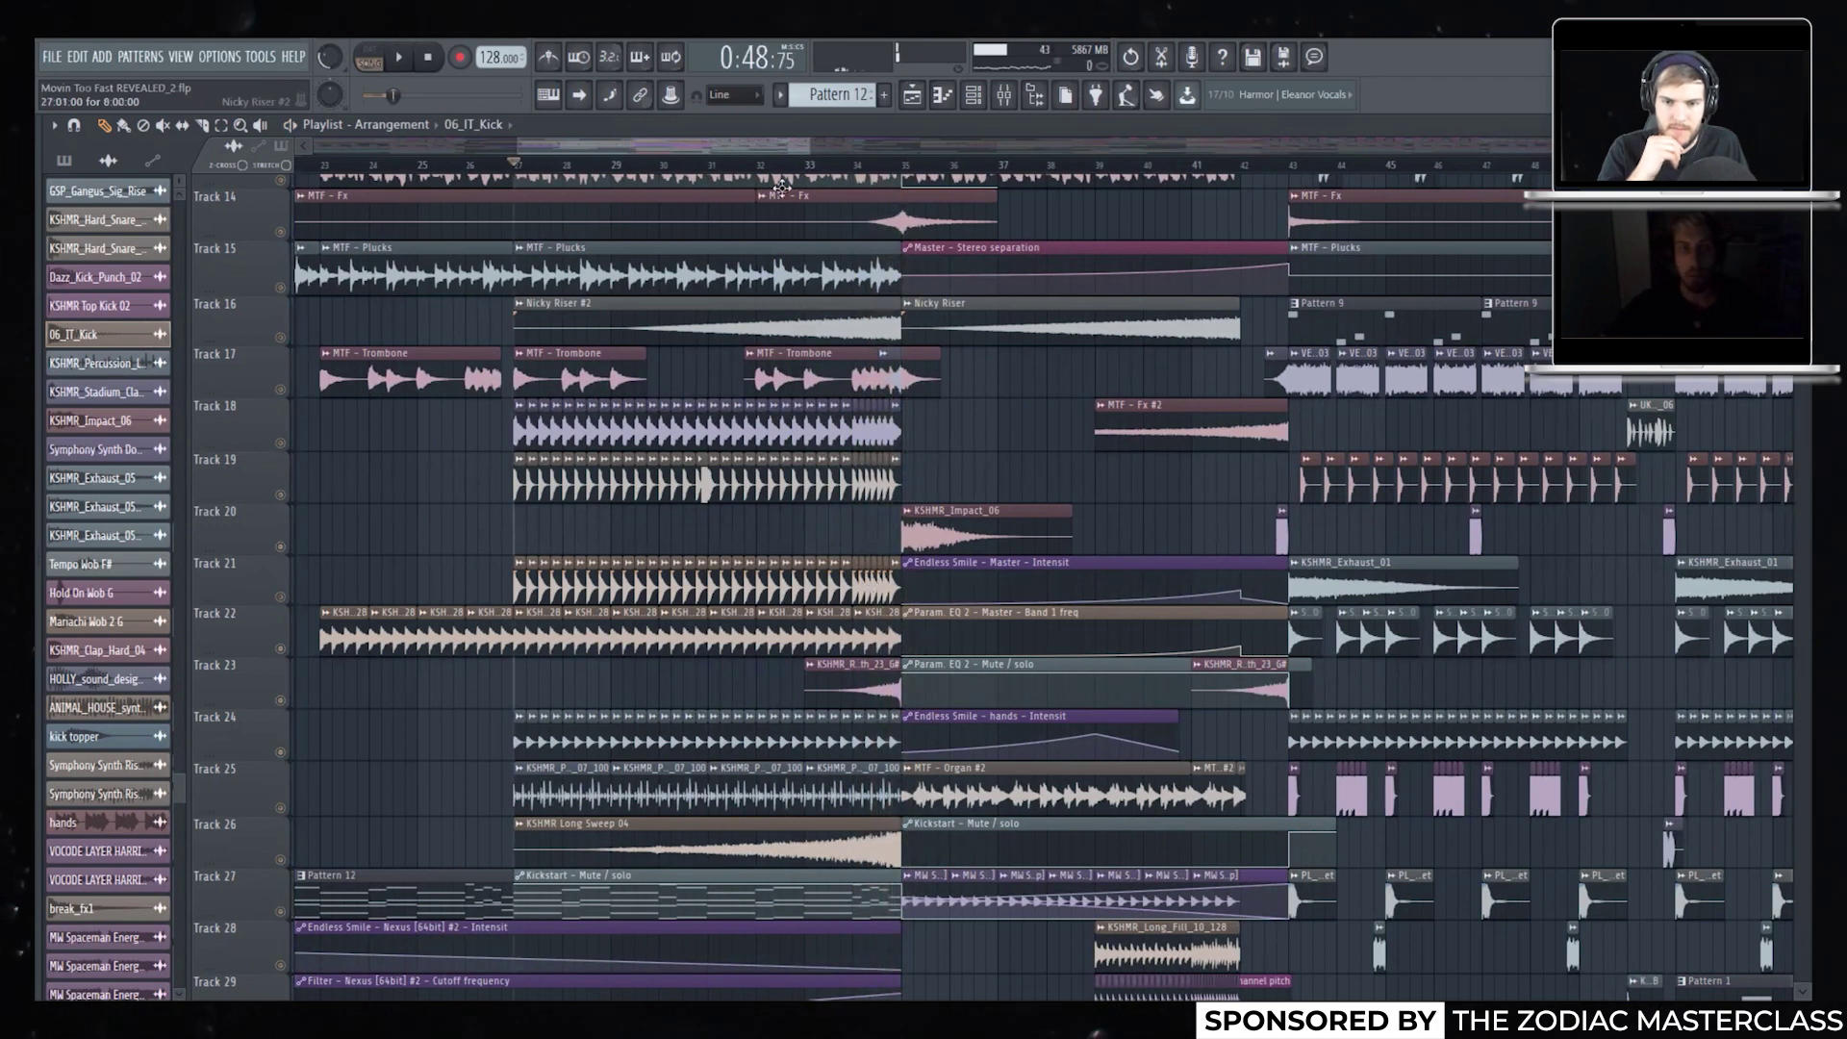
pyautogui.scroll(-3, 1376, 241)
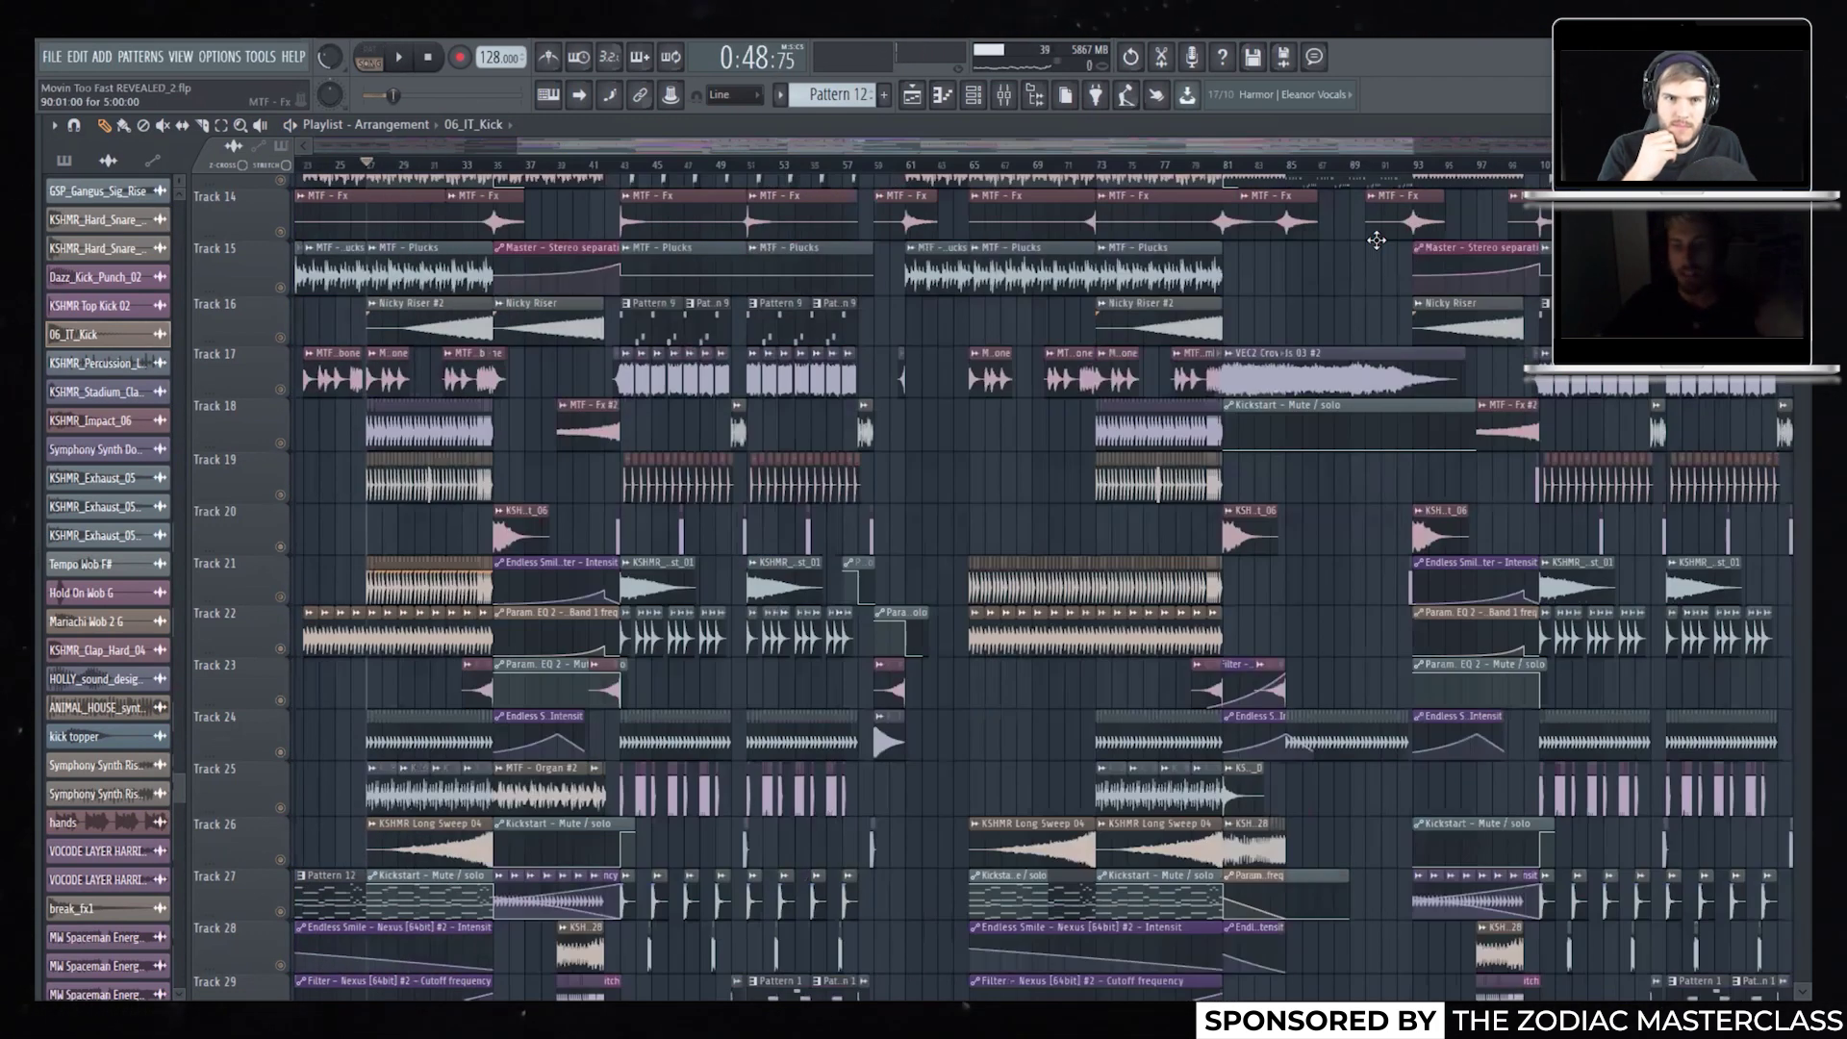
# Play the full arrangement from about bar 64 to bar 67 and look over the second break's tracks
pyautogui.click(972, 167)
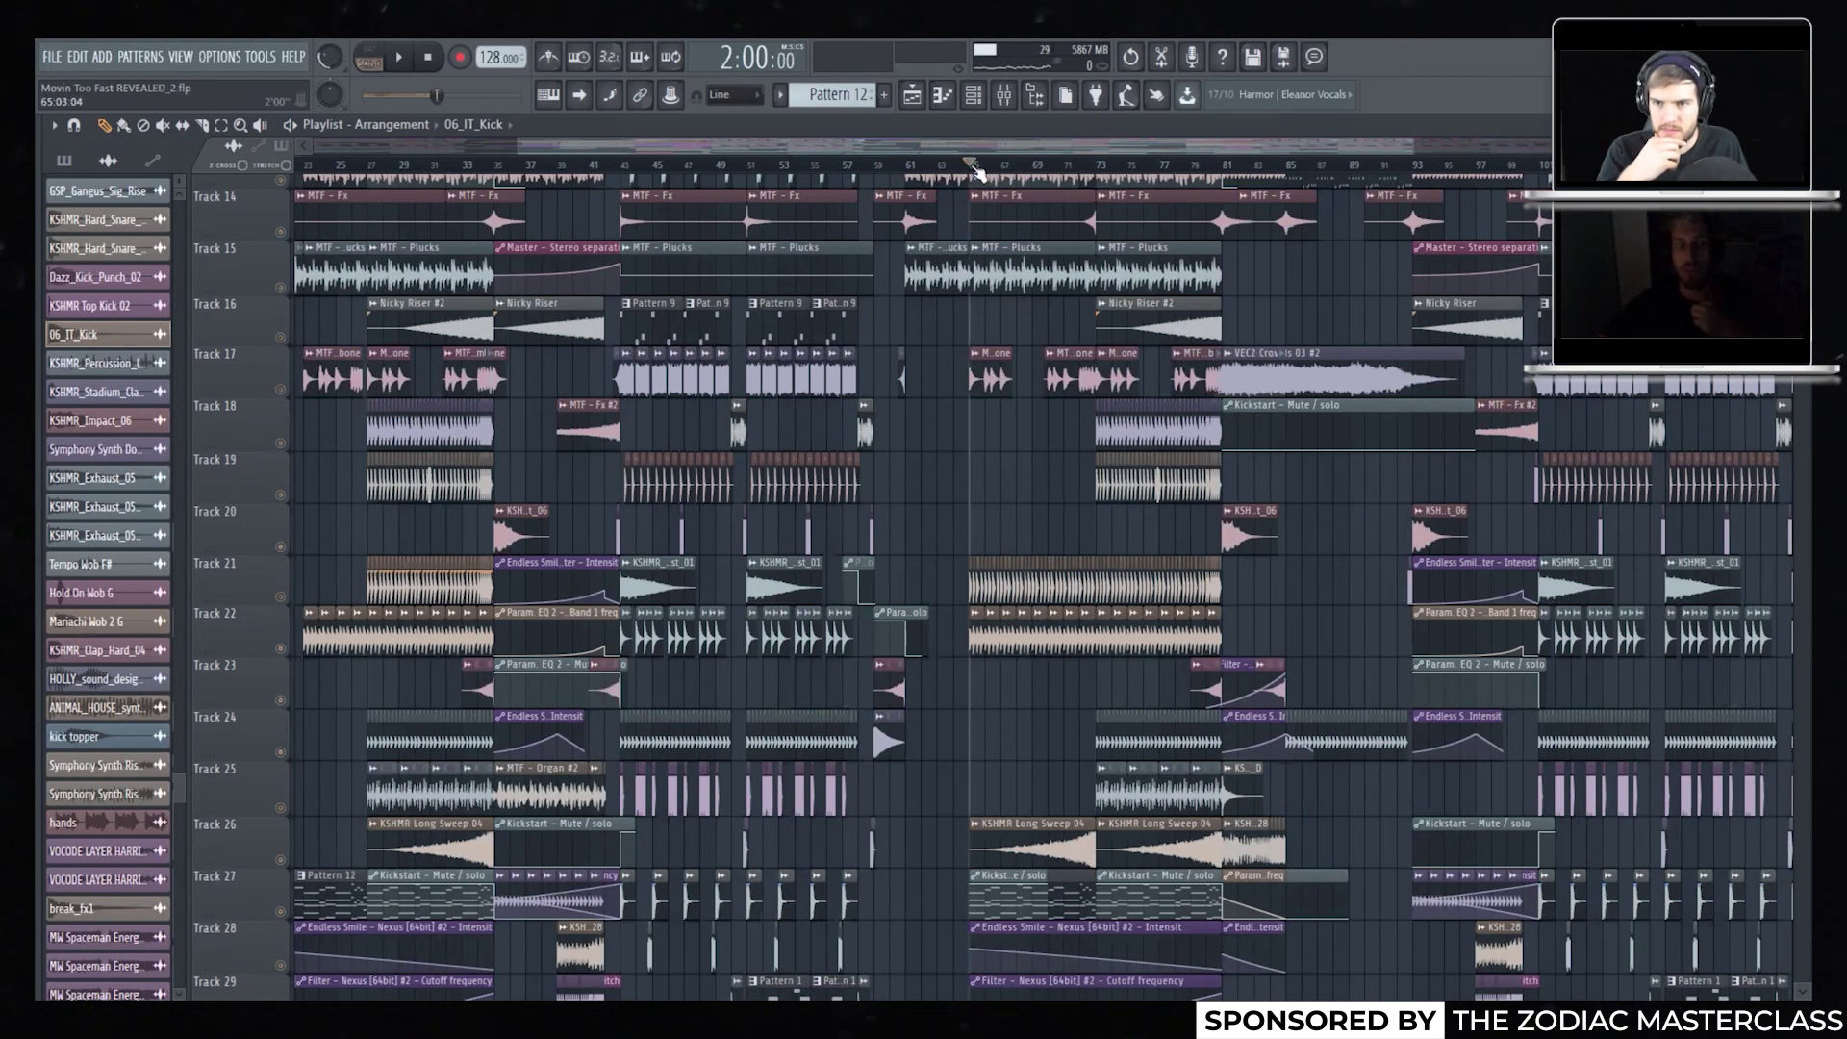
pyautogui.click(914, 169)
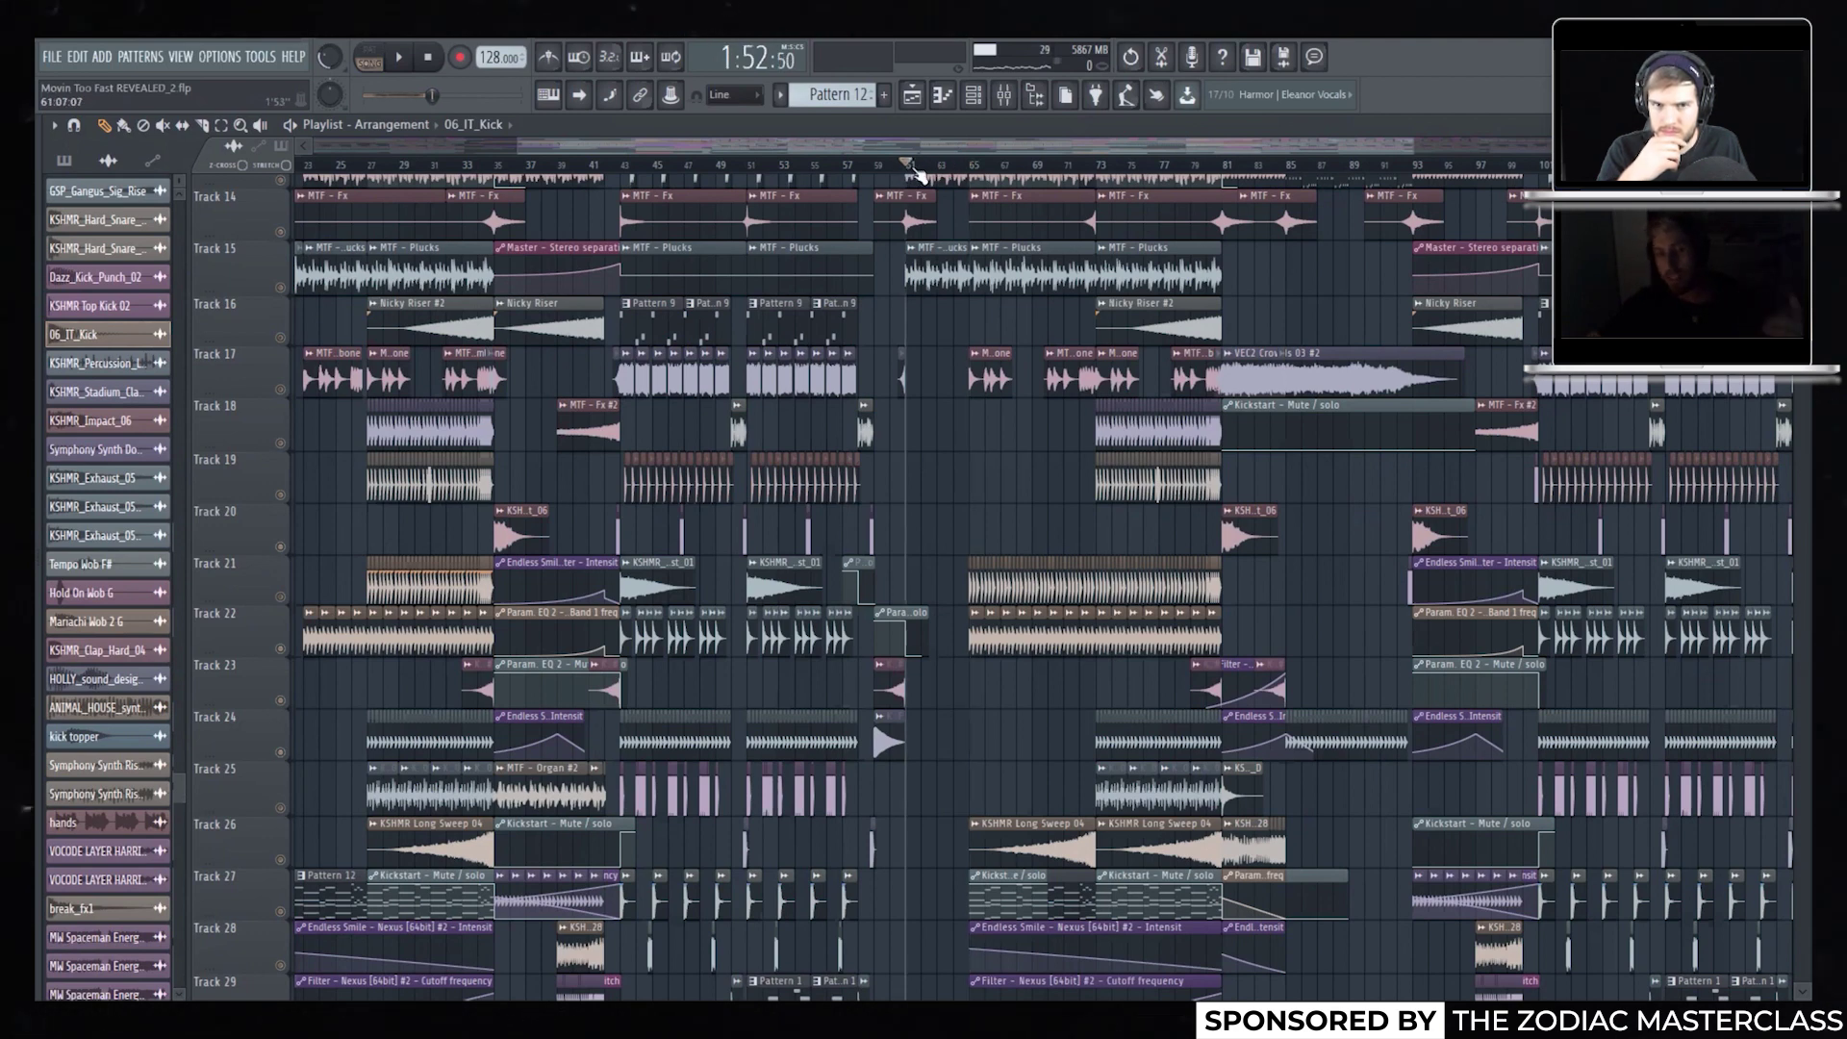
pyautogui.click(962, 170)
pyautogui.press('space')
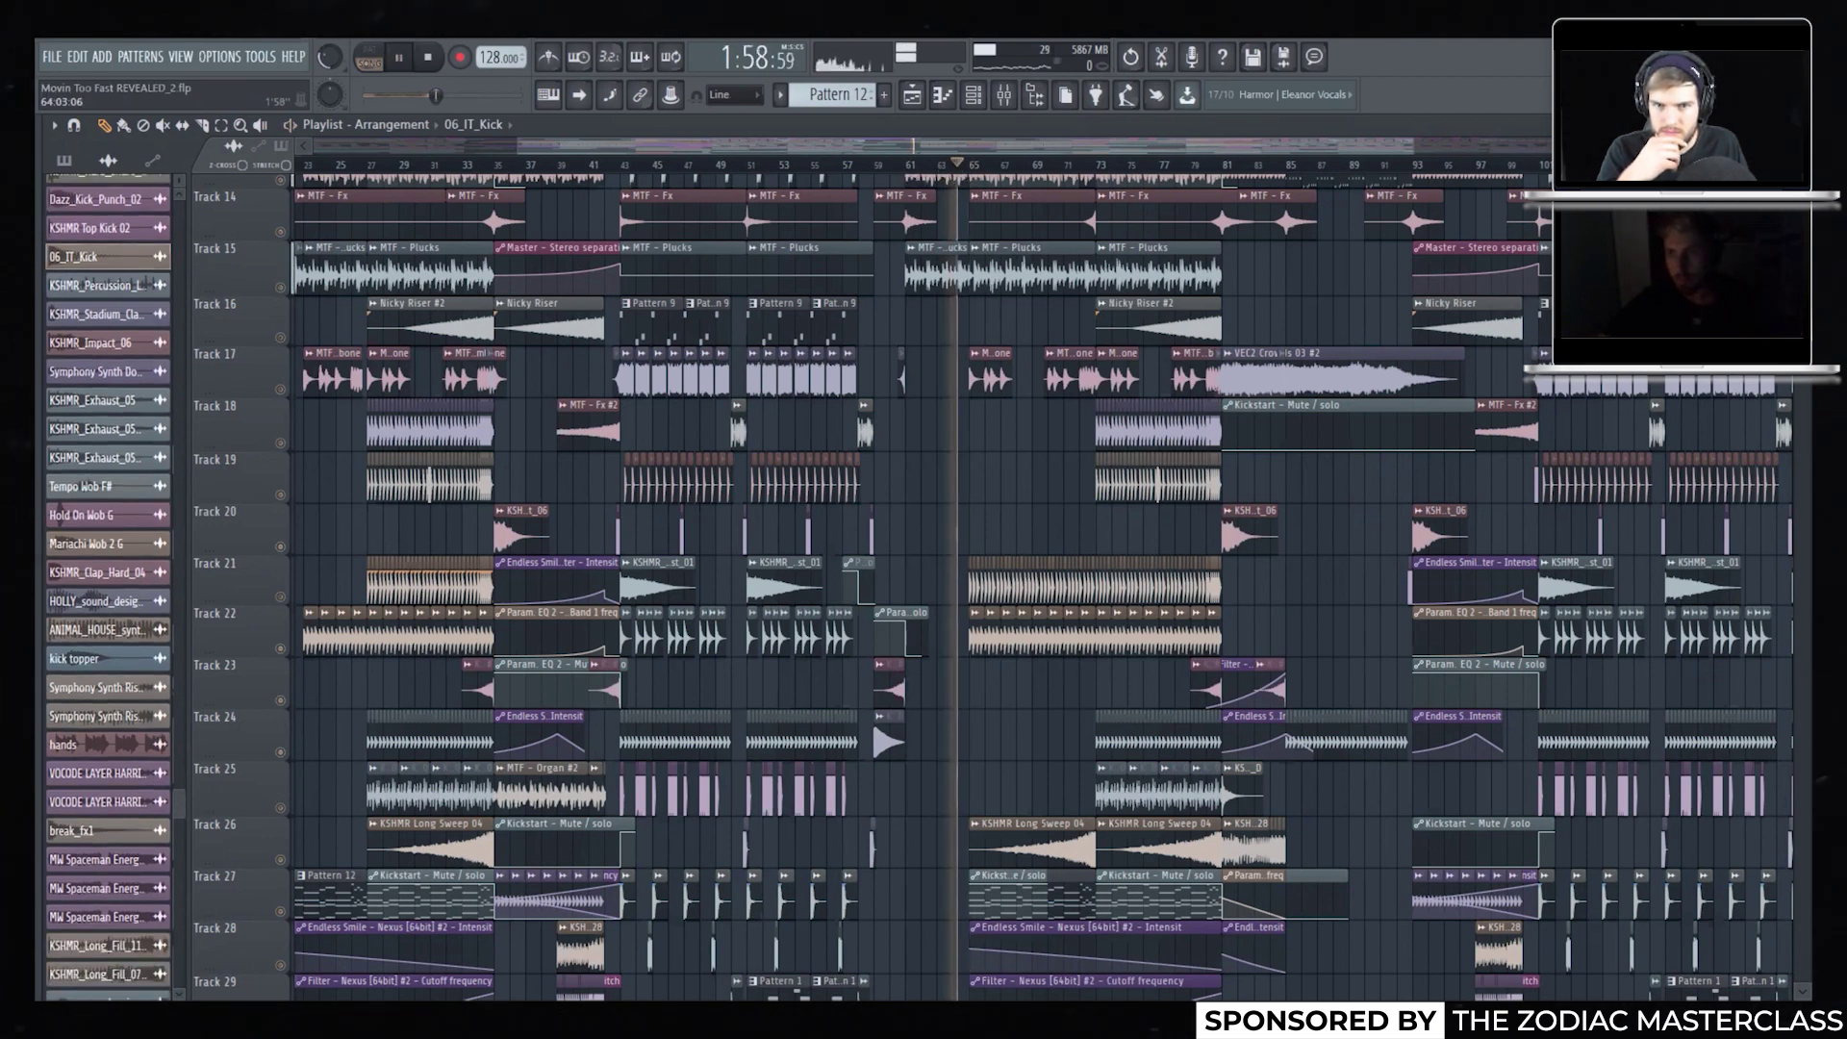
pyautogui.scroll(-3, 869, 551)
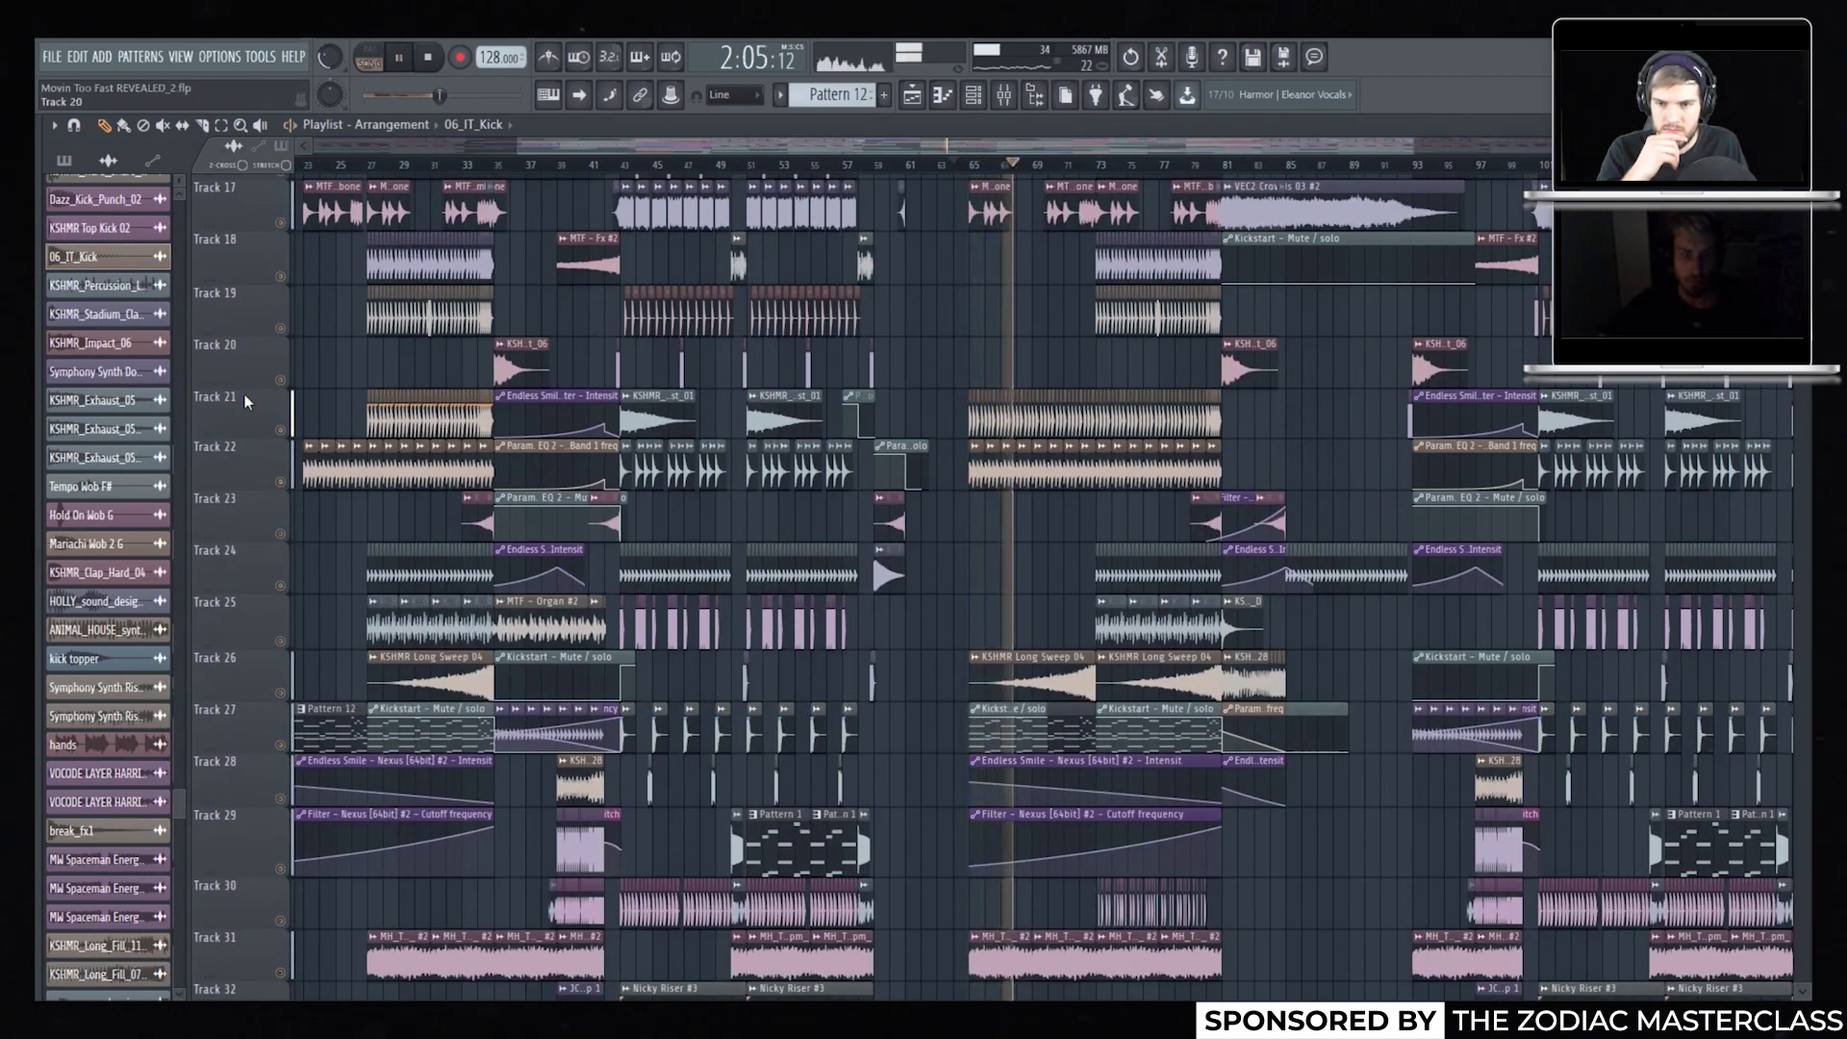
pyautogui.press('space')
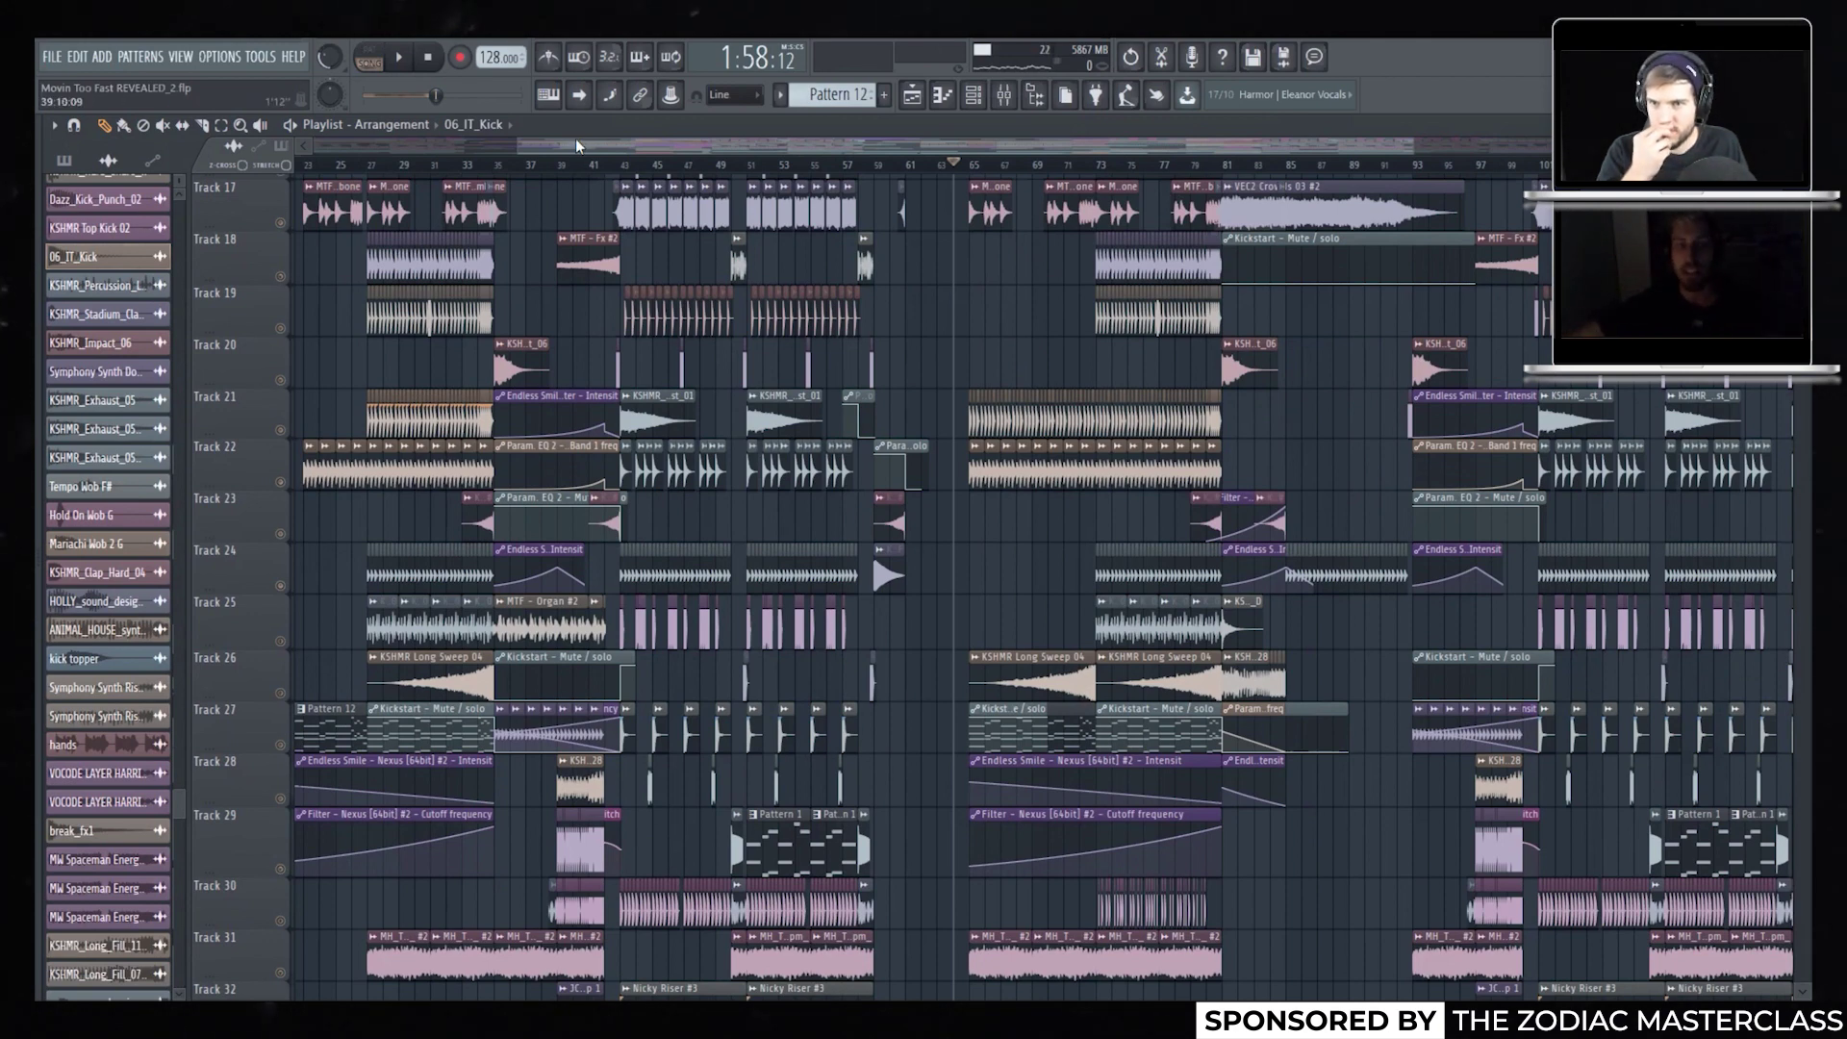
# Return to the first break around bar 27 and compare its layers with the second break's
pyautogui.moveTo(555, 148); pyautogui.dragTo(523, 148)
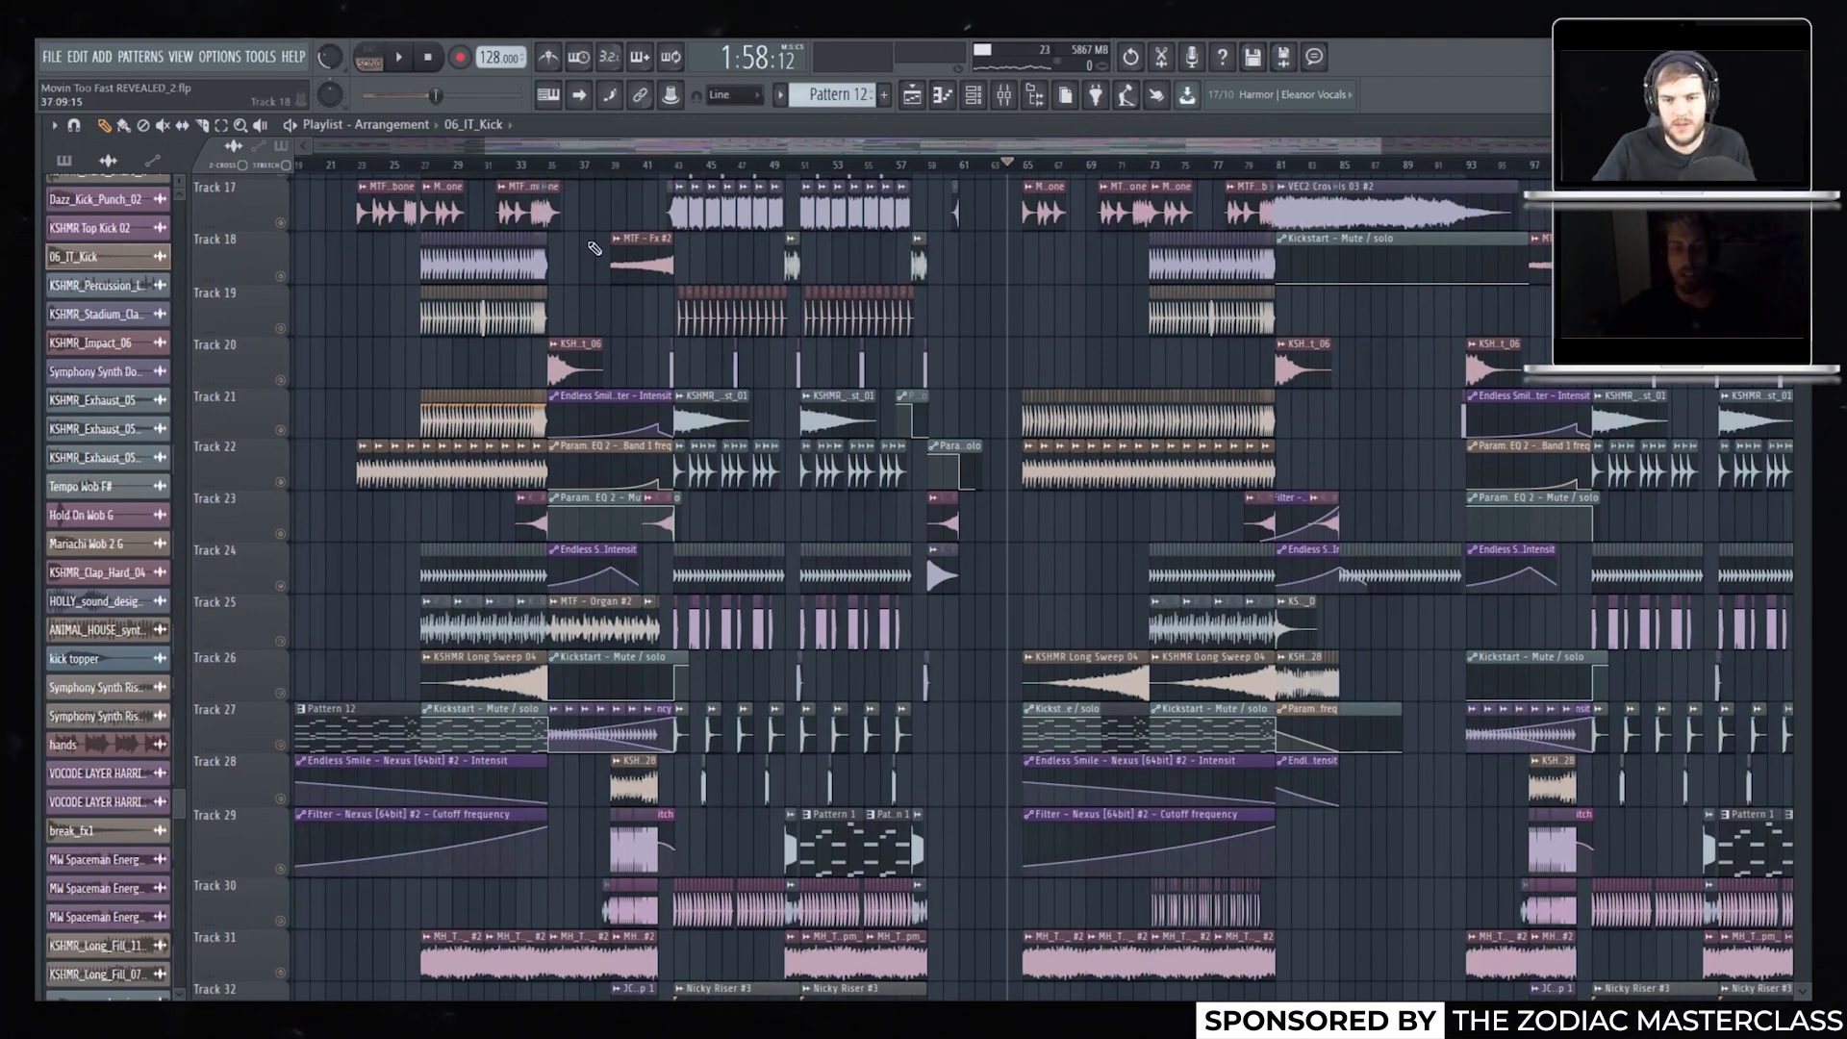
pyautogui.moveTo(841, 149); pyautogui.dragTo(793, 147)
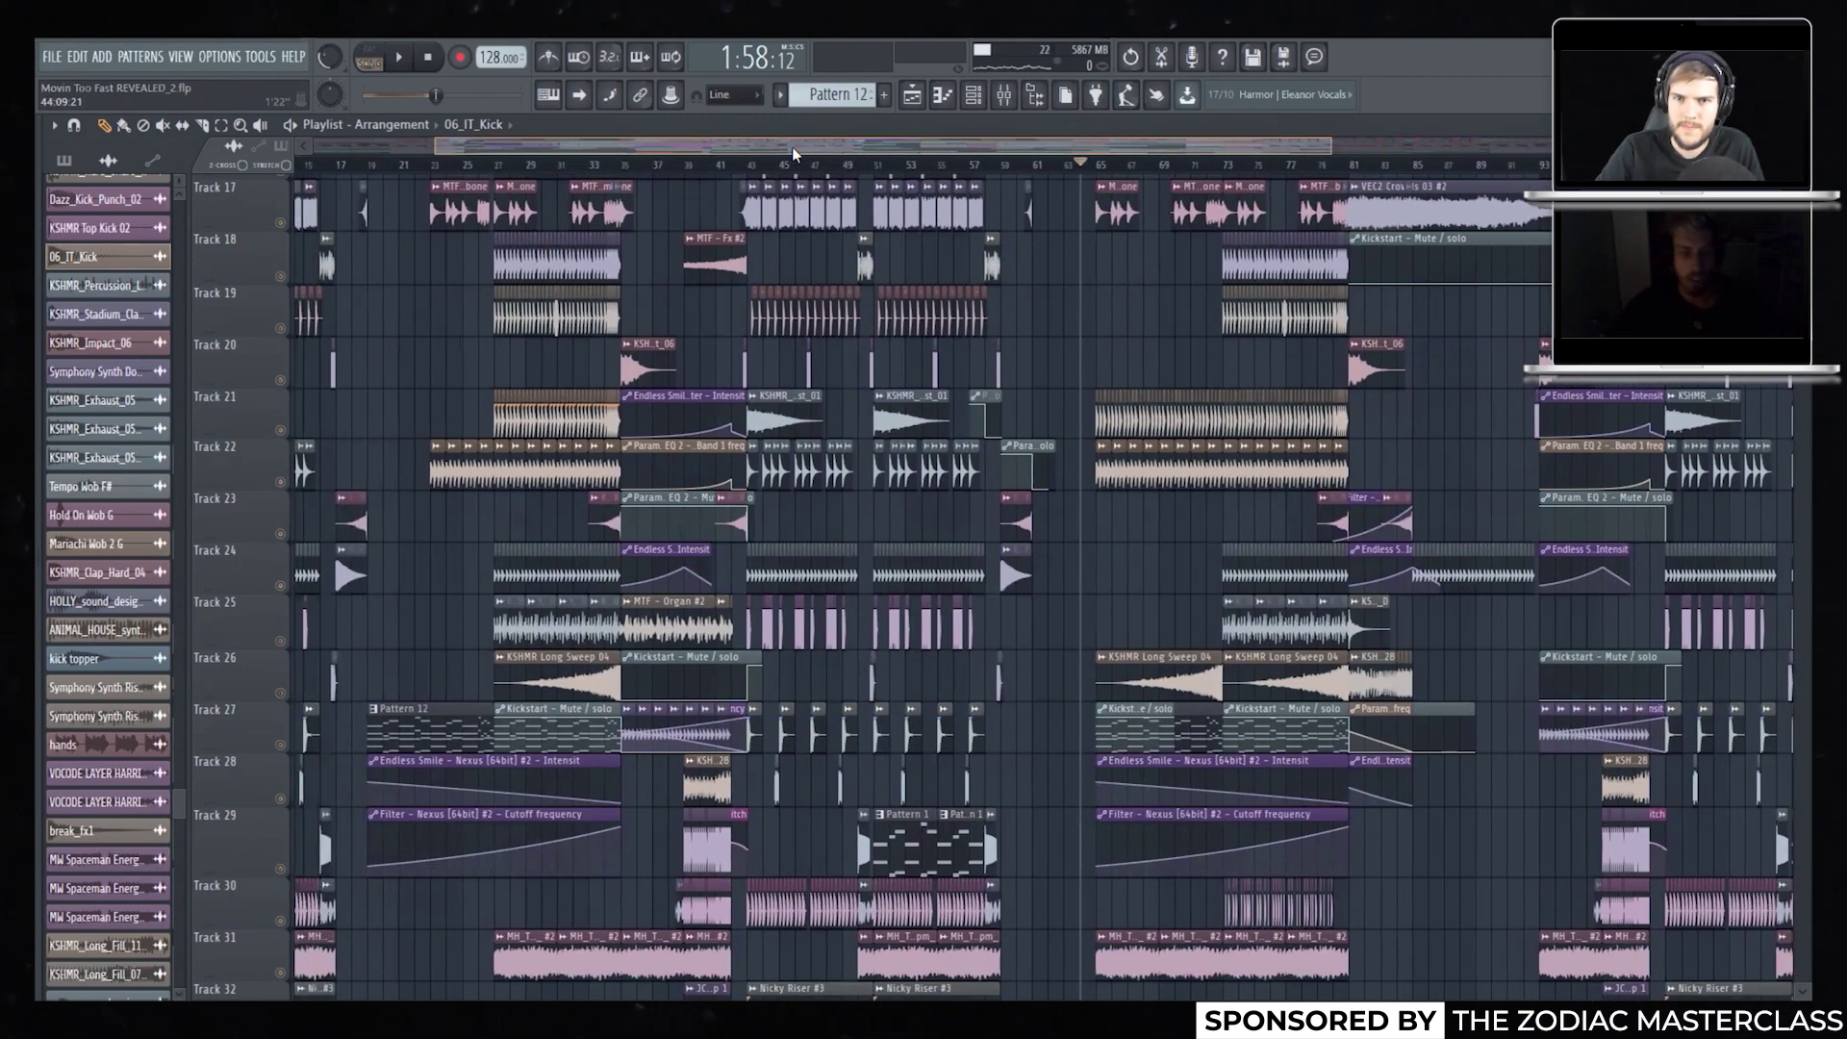
pyautogui.click(524, 167)
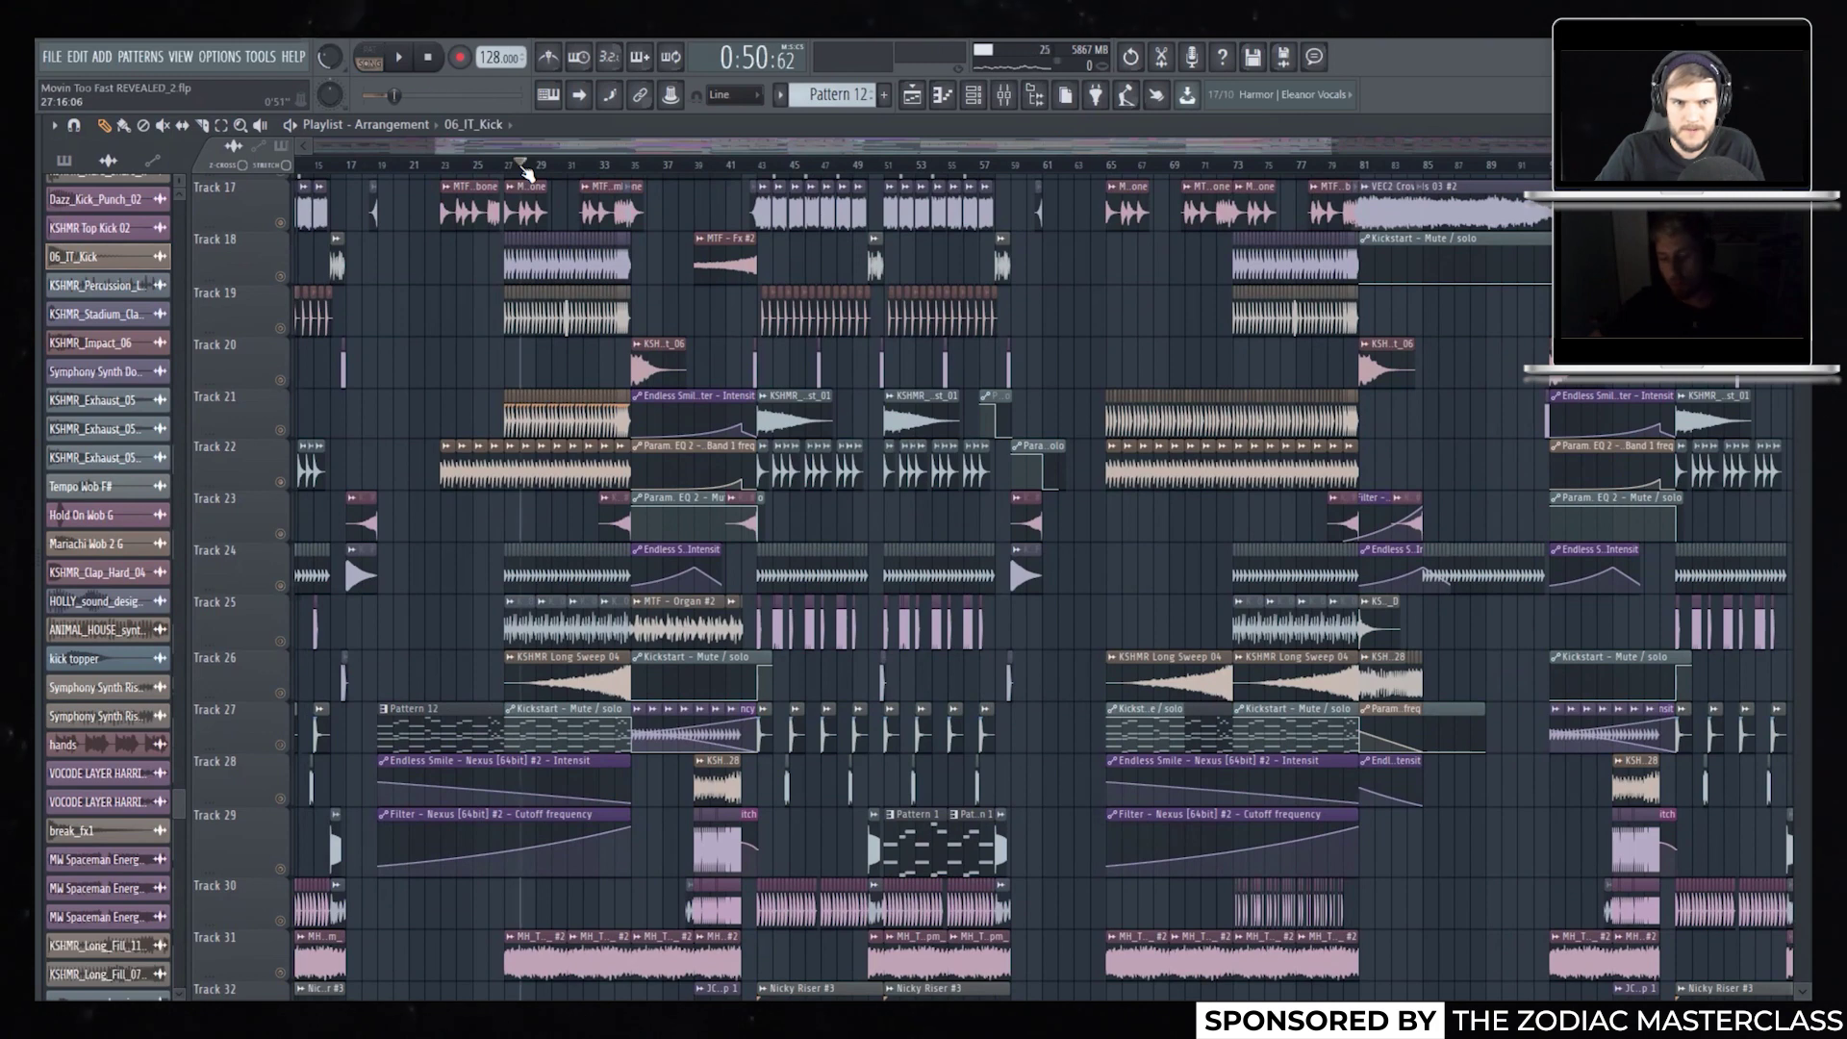
pyautogui.scroll(1, 526, 171)
pyautogui.moveTo(1269, 149); pyautogui.dragTo(1508, 149)
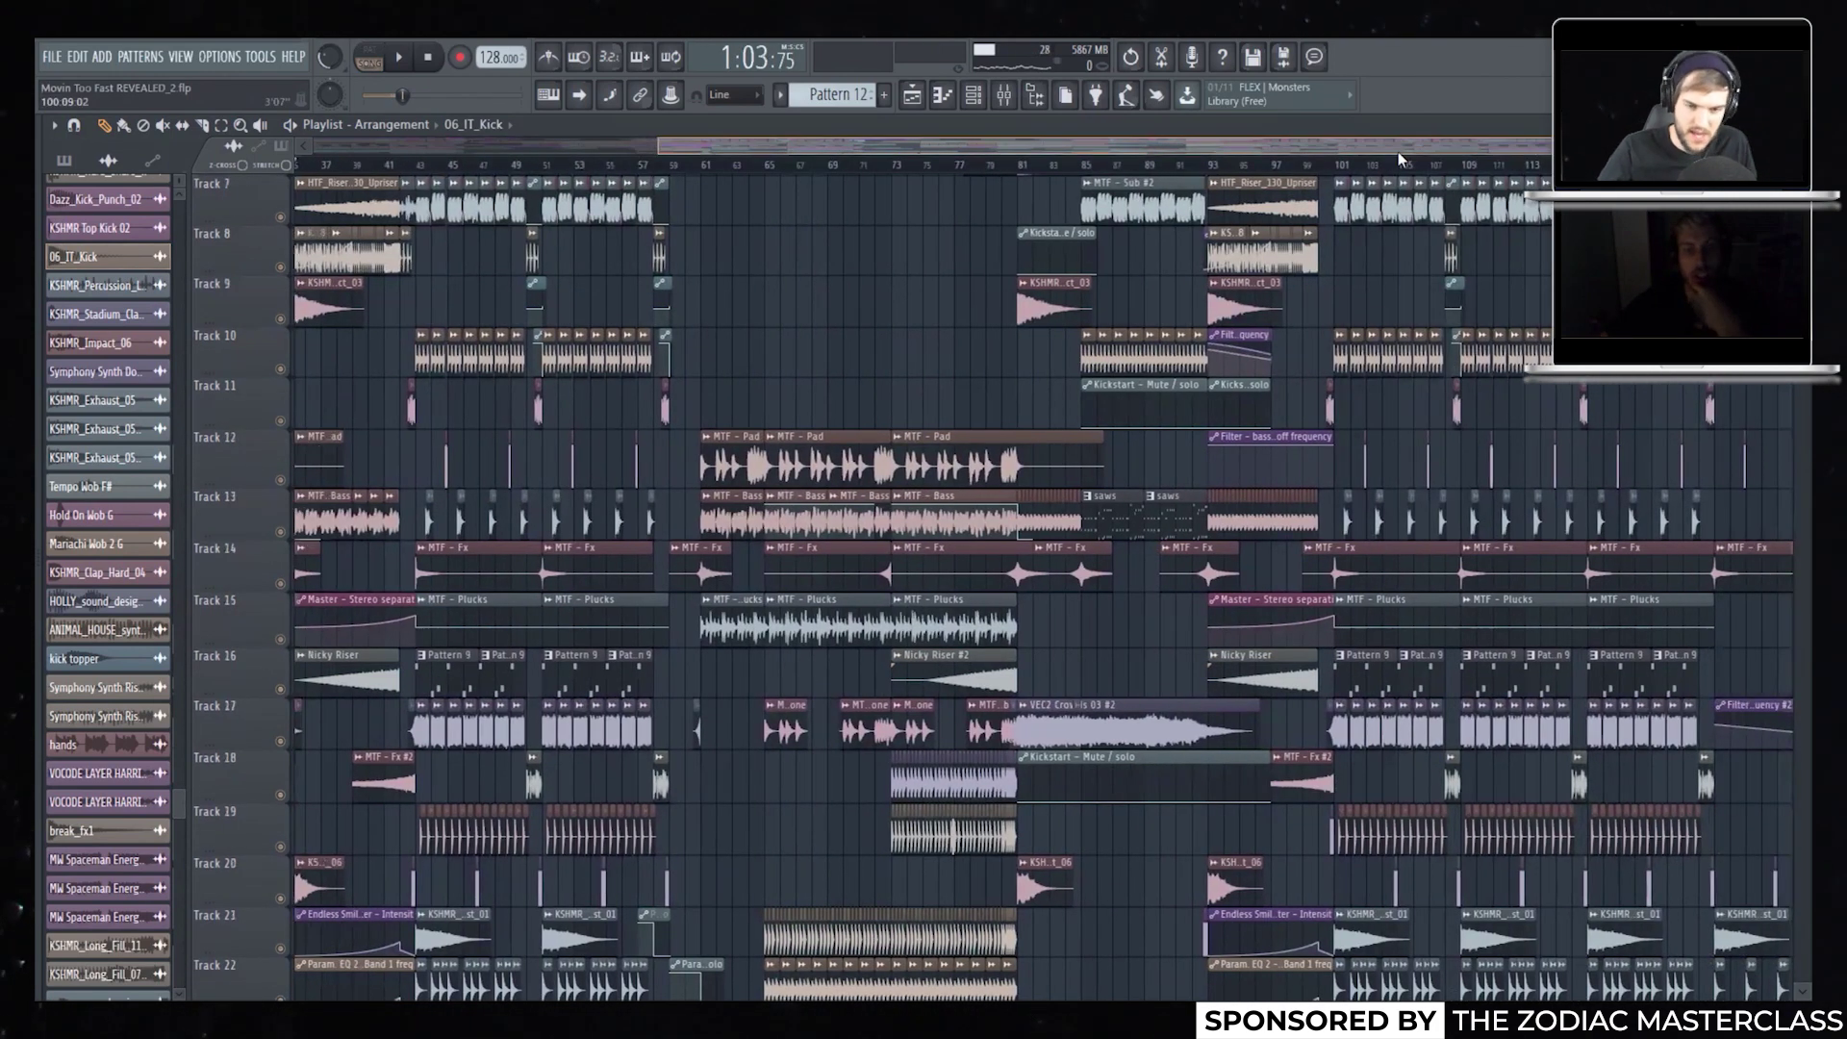
# Play the arrangement from bar 79 to about bar 88 and examine the section's clips down to Track 52
pyautogui.click(803, 168)
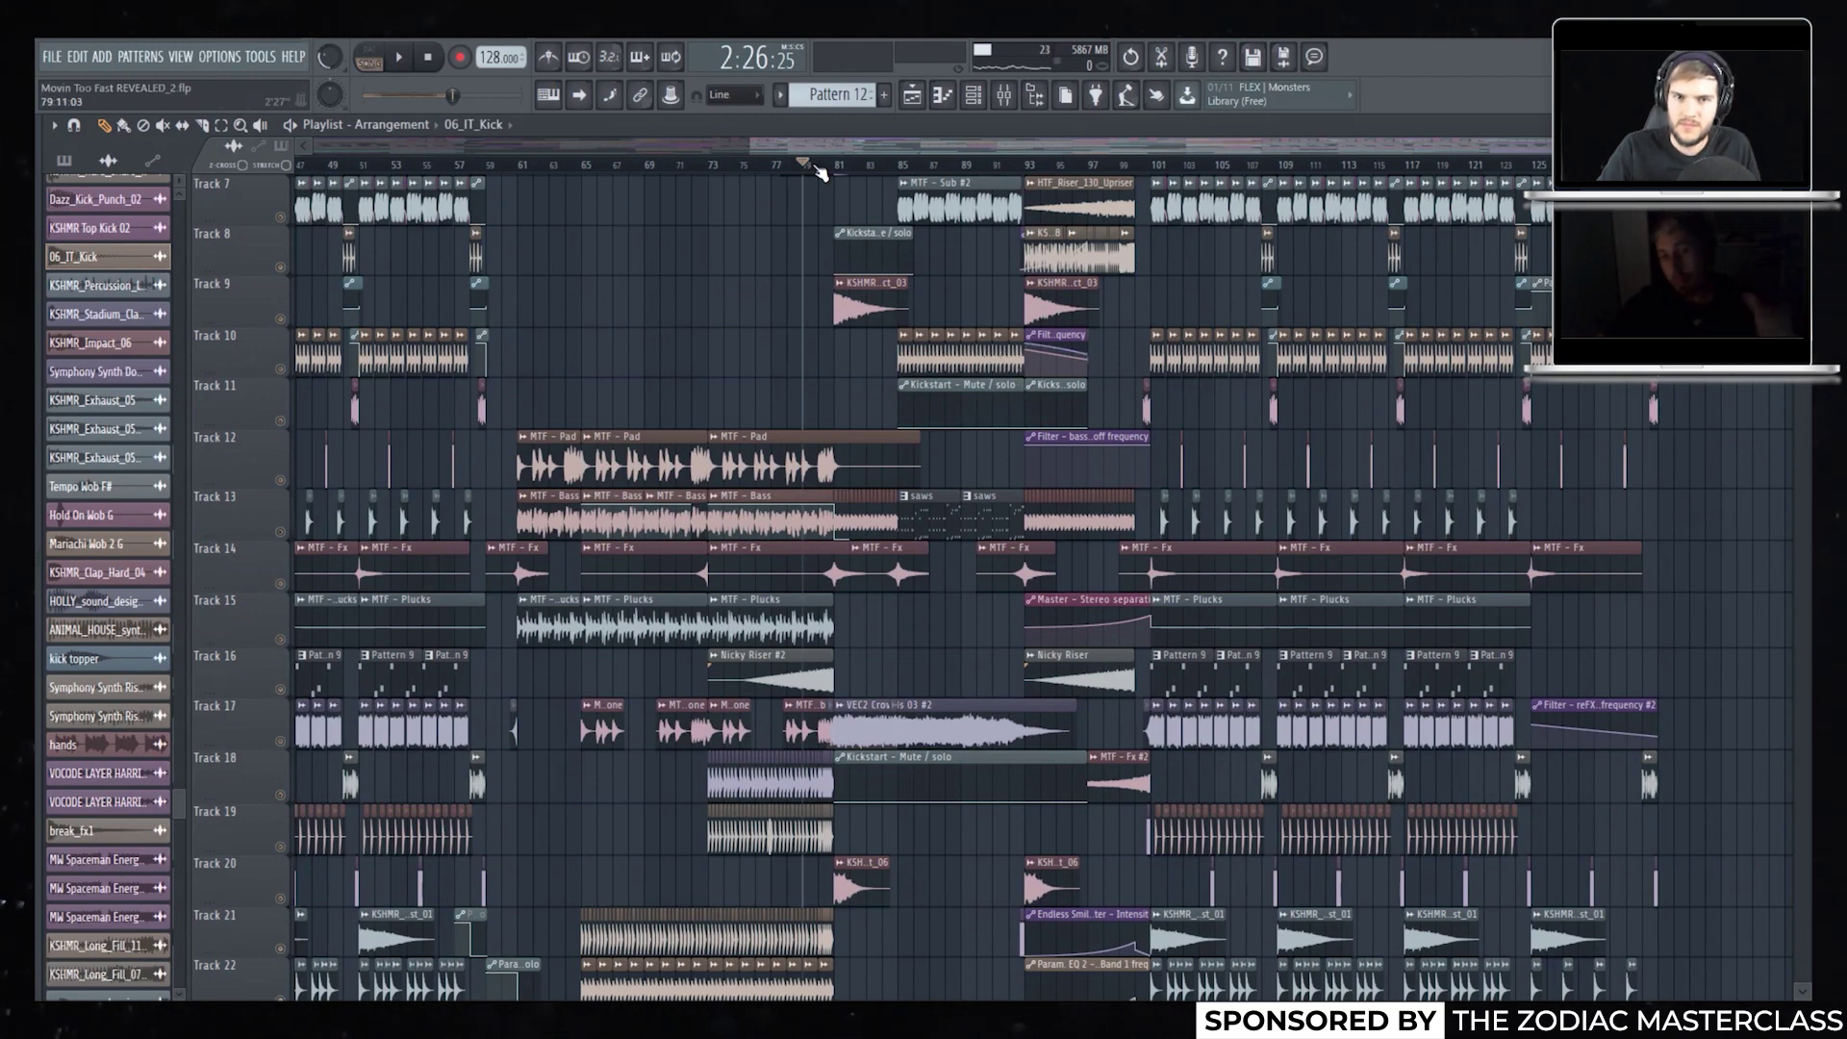
pyautogui.press('space')
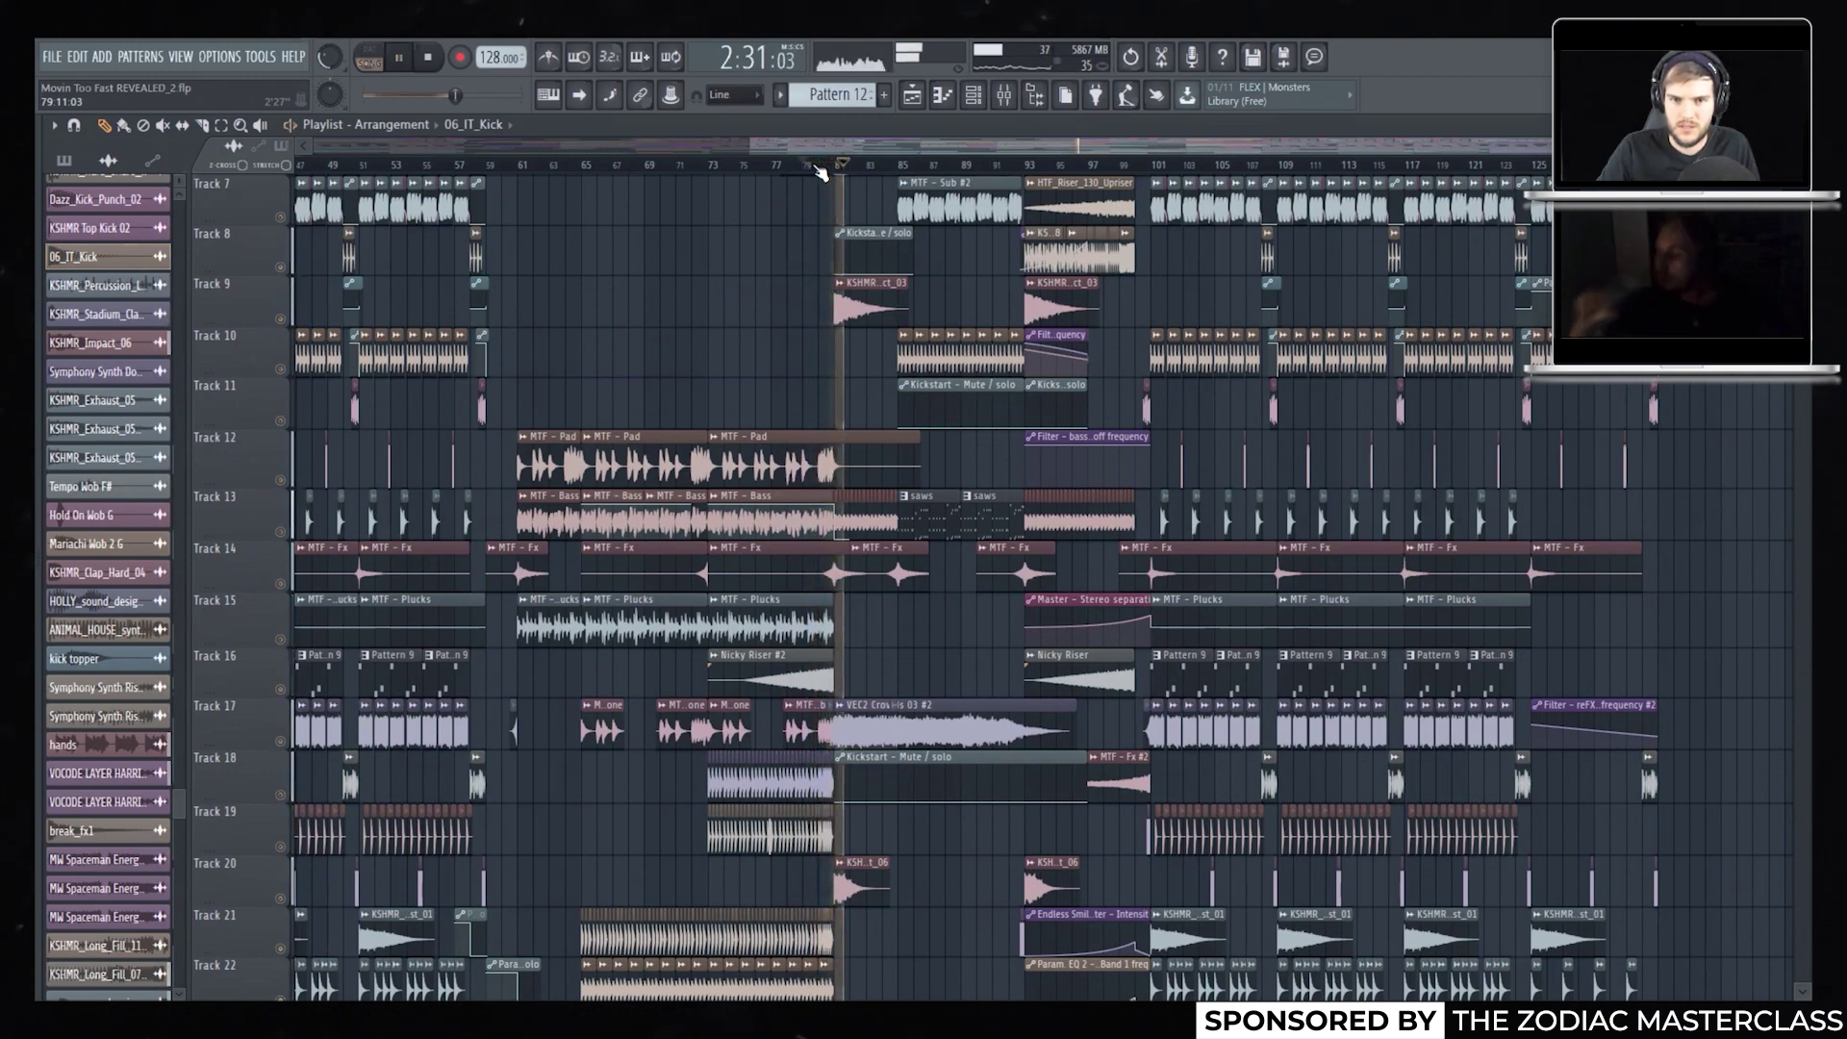
pyautogui.scroll(-4, 819, 171)
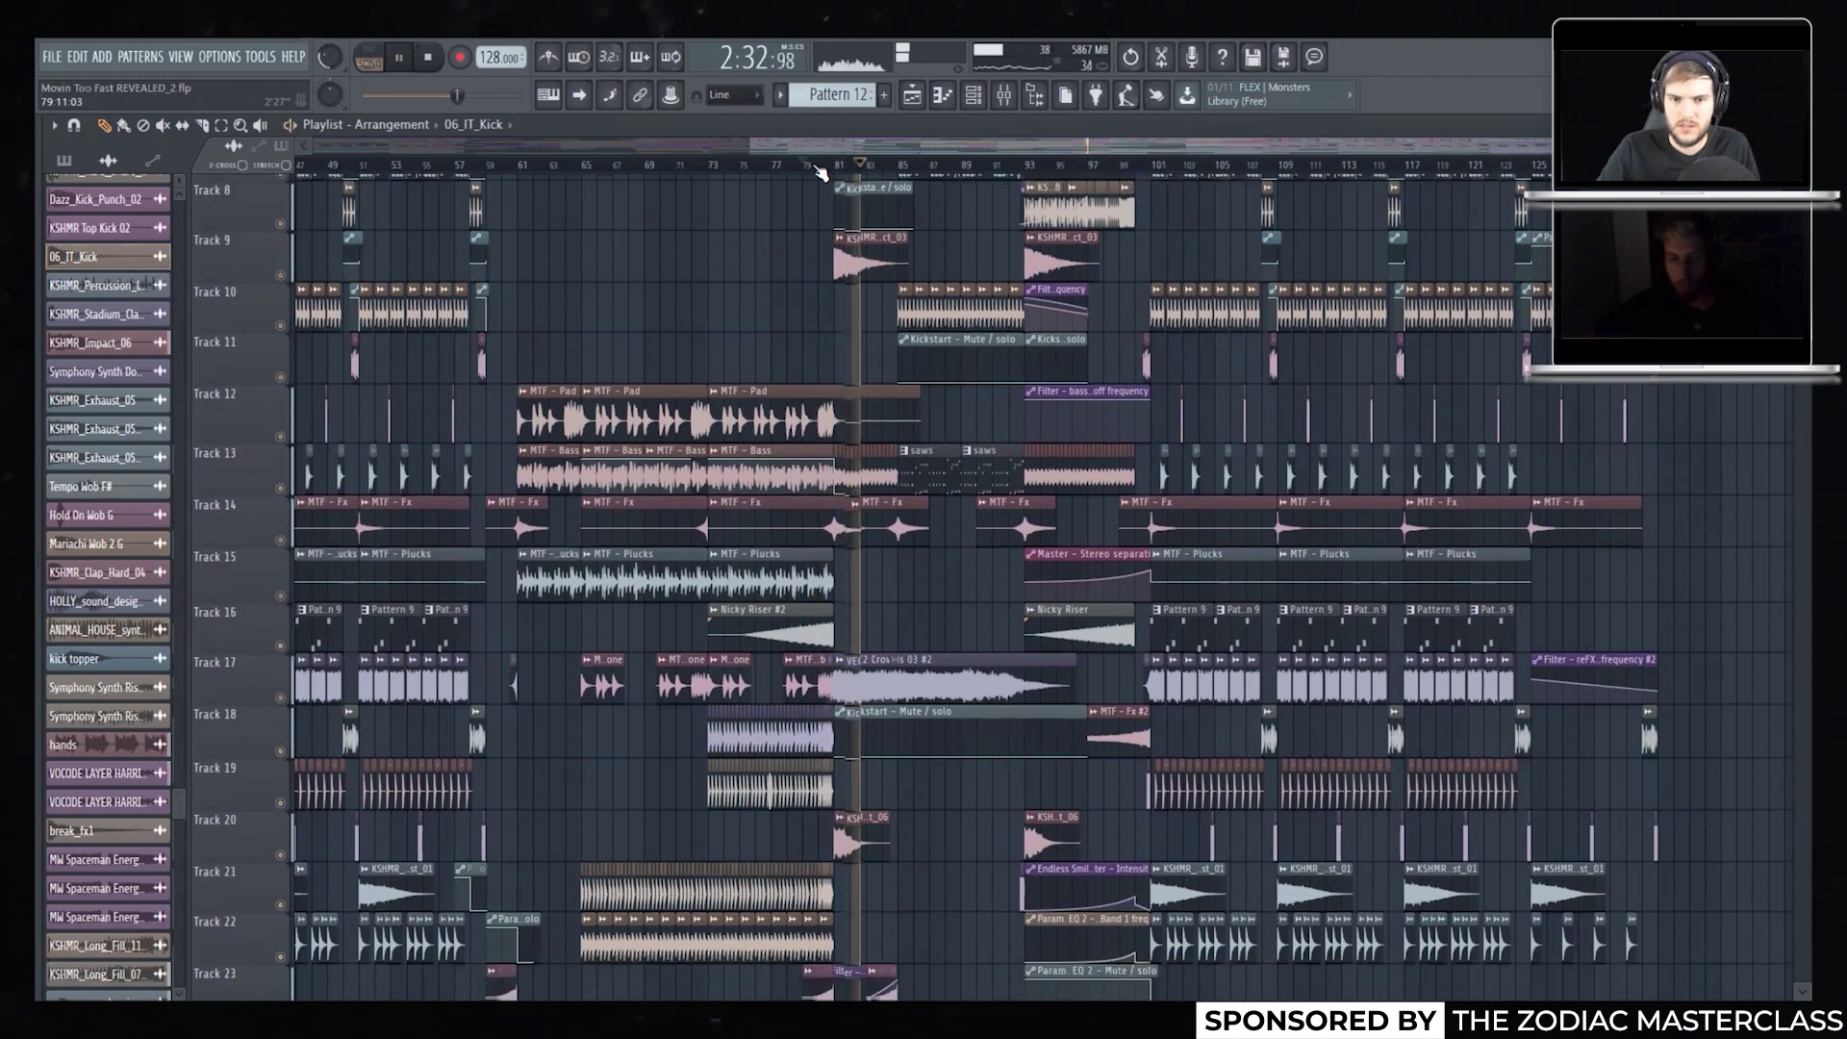
pyautogui.scroll(-11, 819, 171)
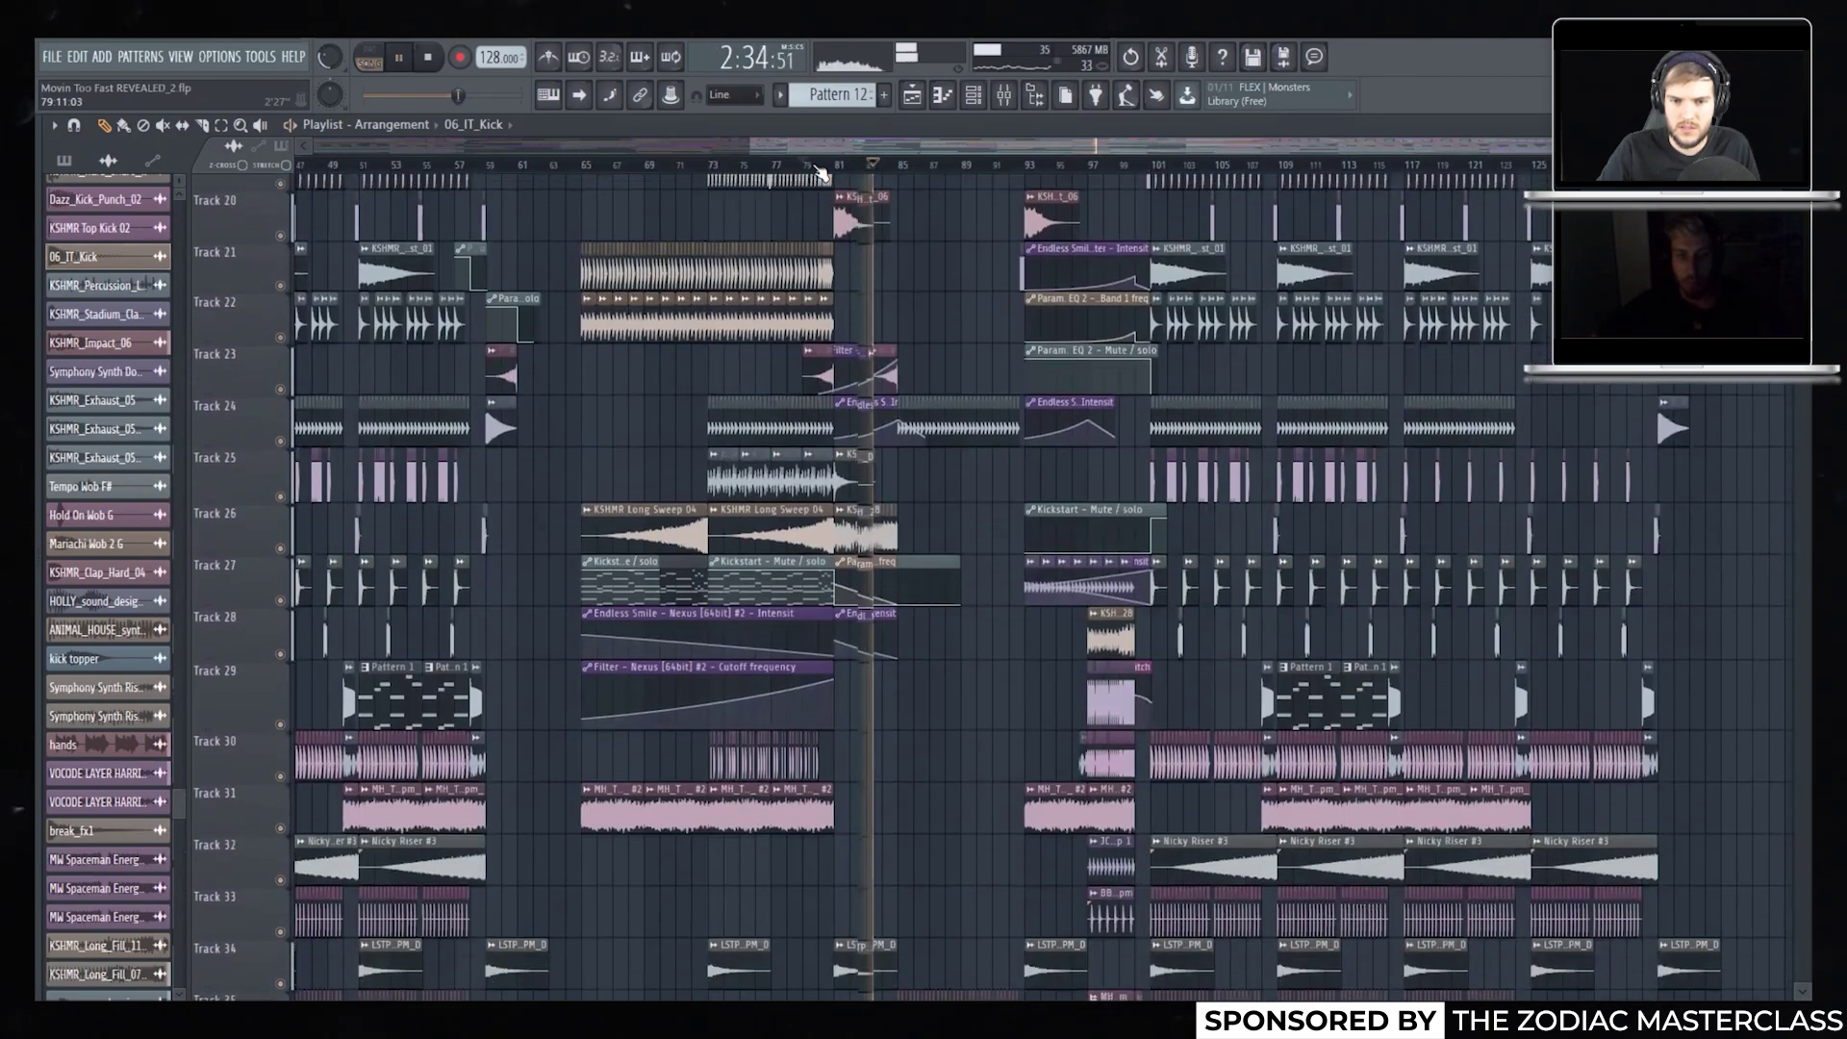
pyautogui.scroll(-2, 819, 172)
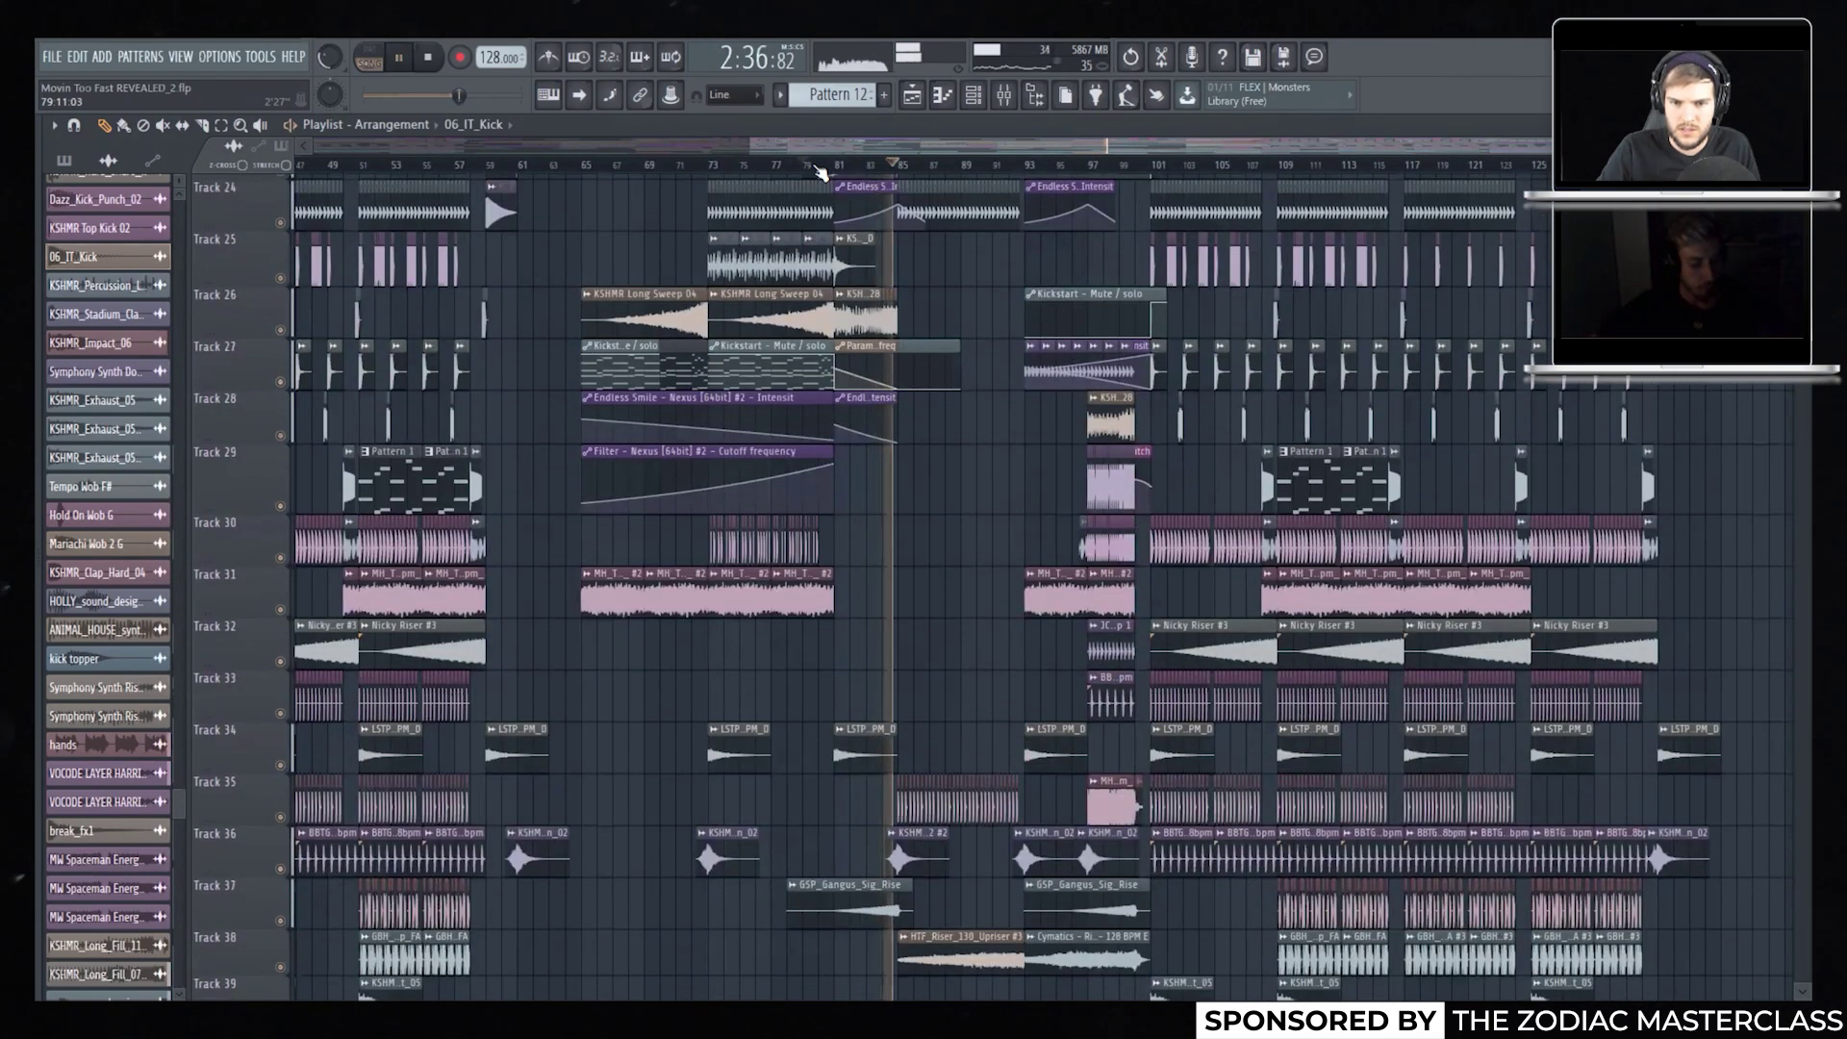
pyautogui.scroll(-1, 819, 171)
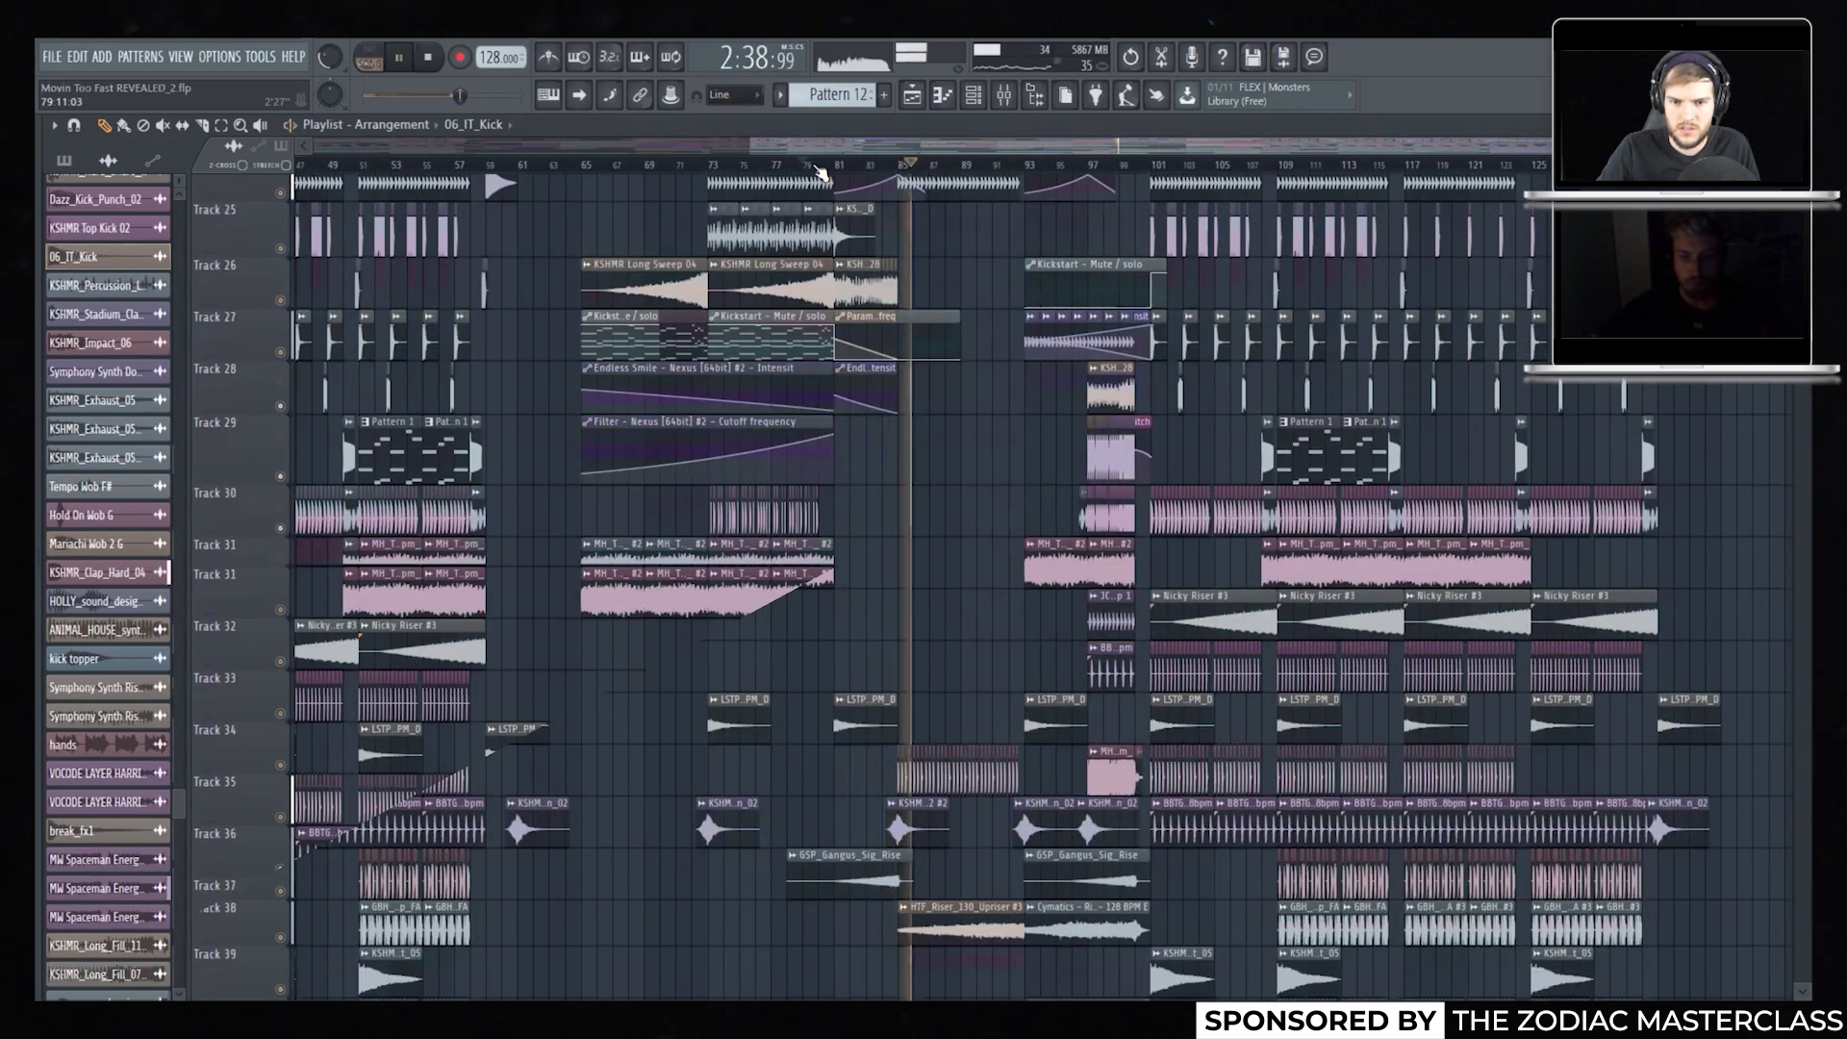
pyautogui.scroll(-9, 819, 171)
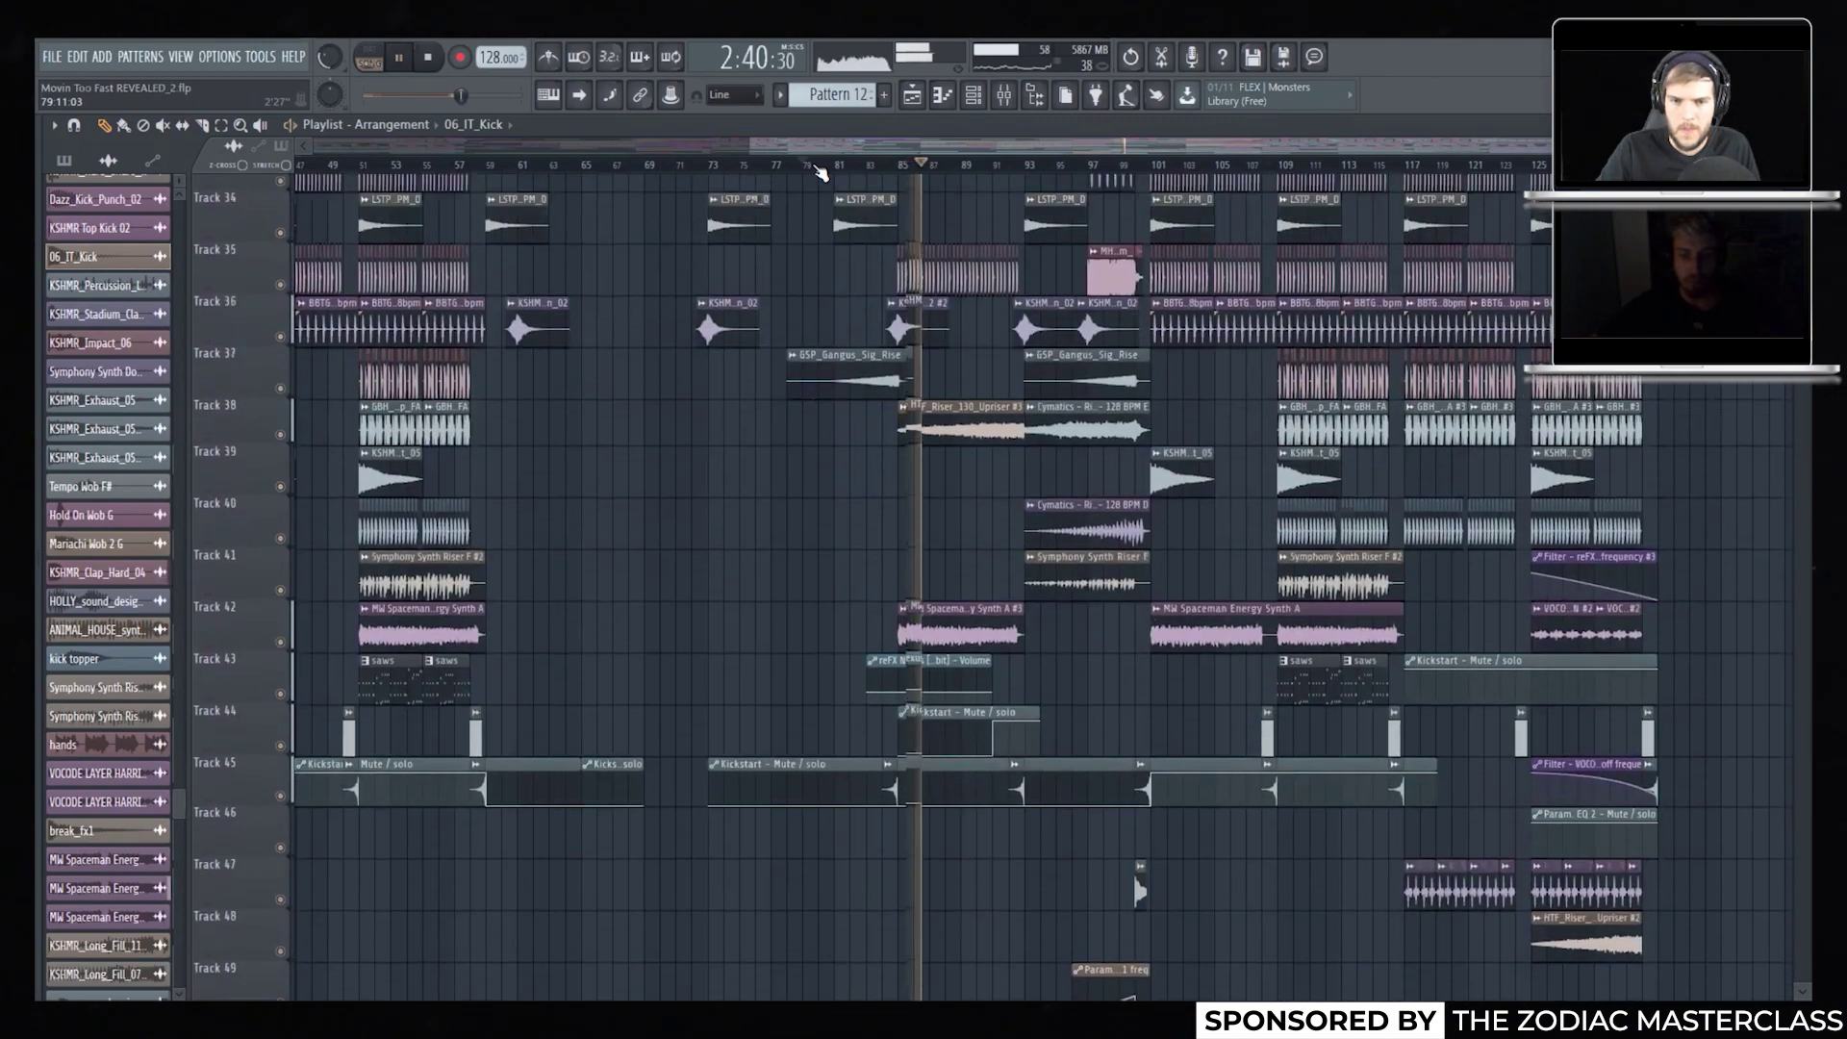
pyautogui.scroll(-14, 819, 172)
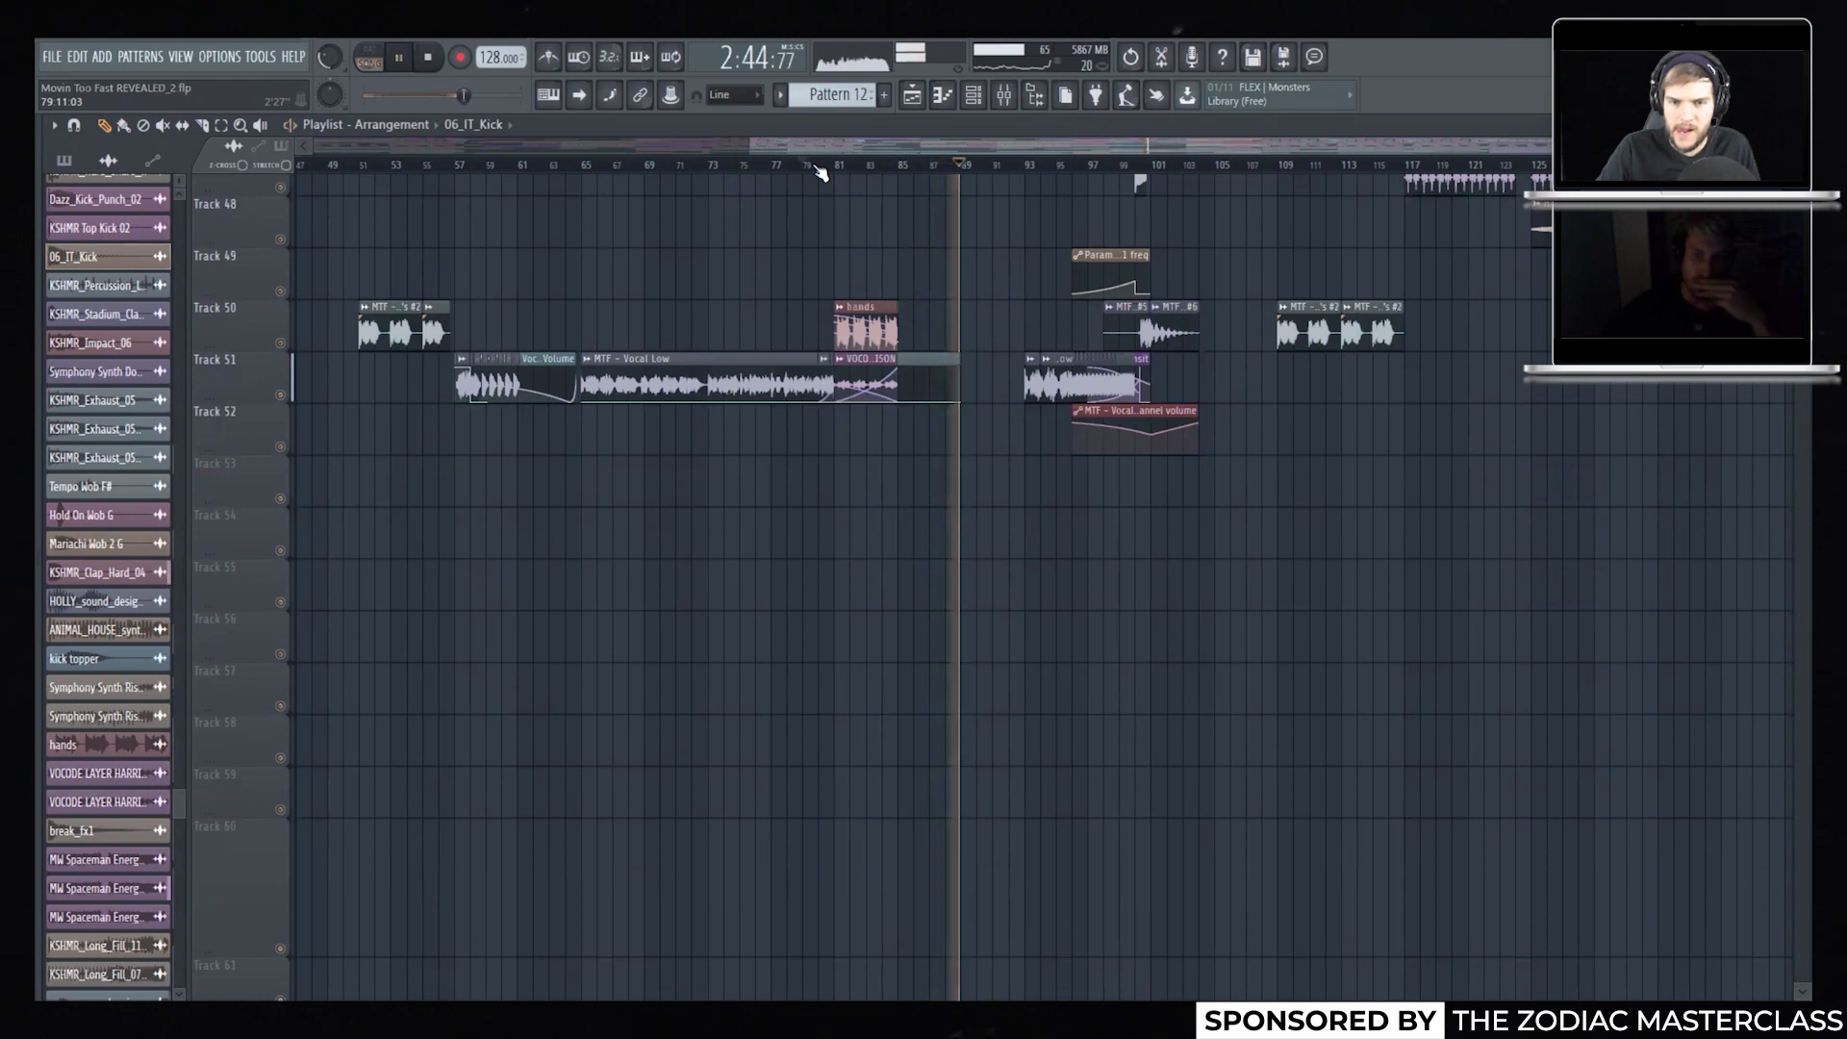
pyautogui.press('space')
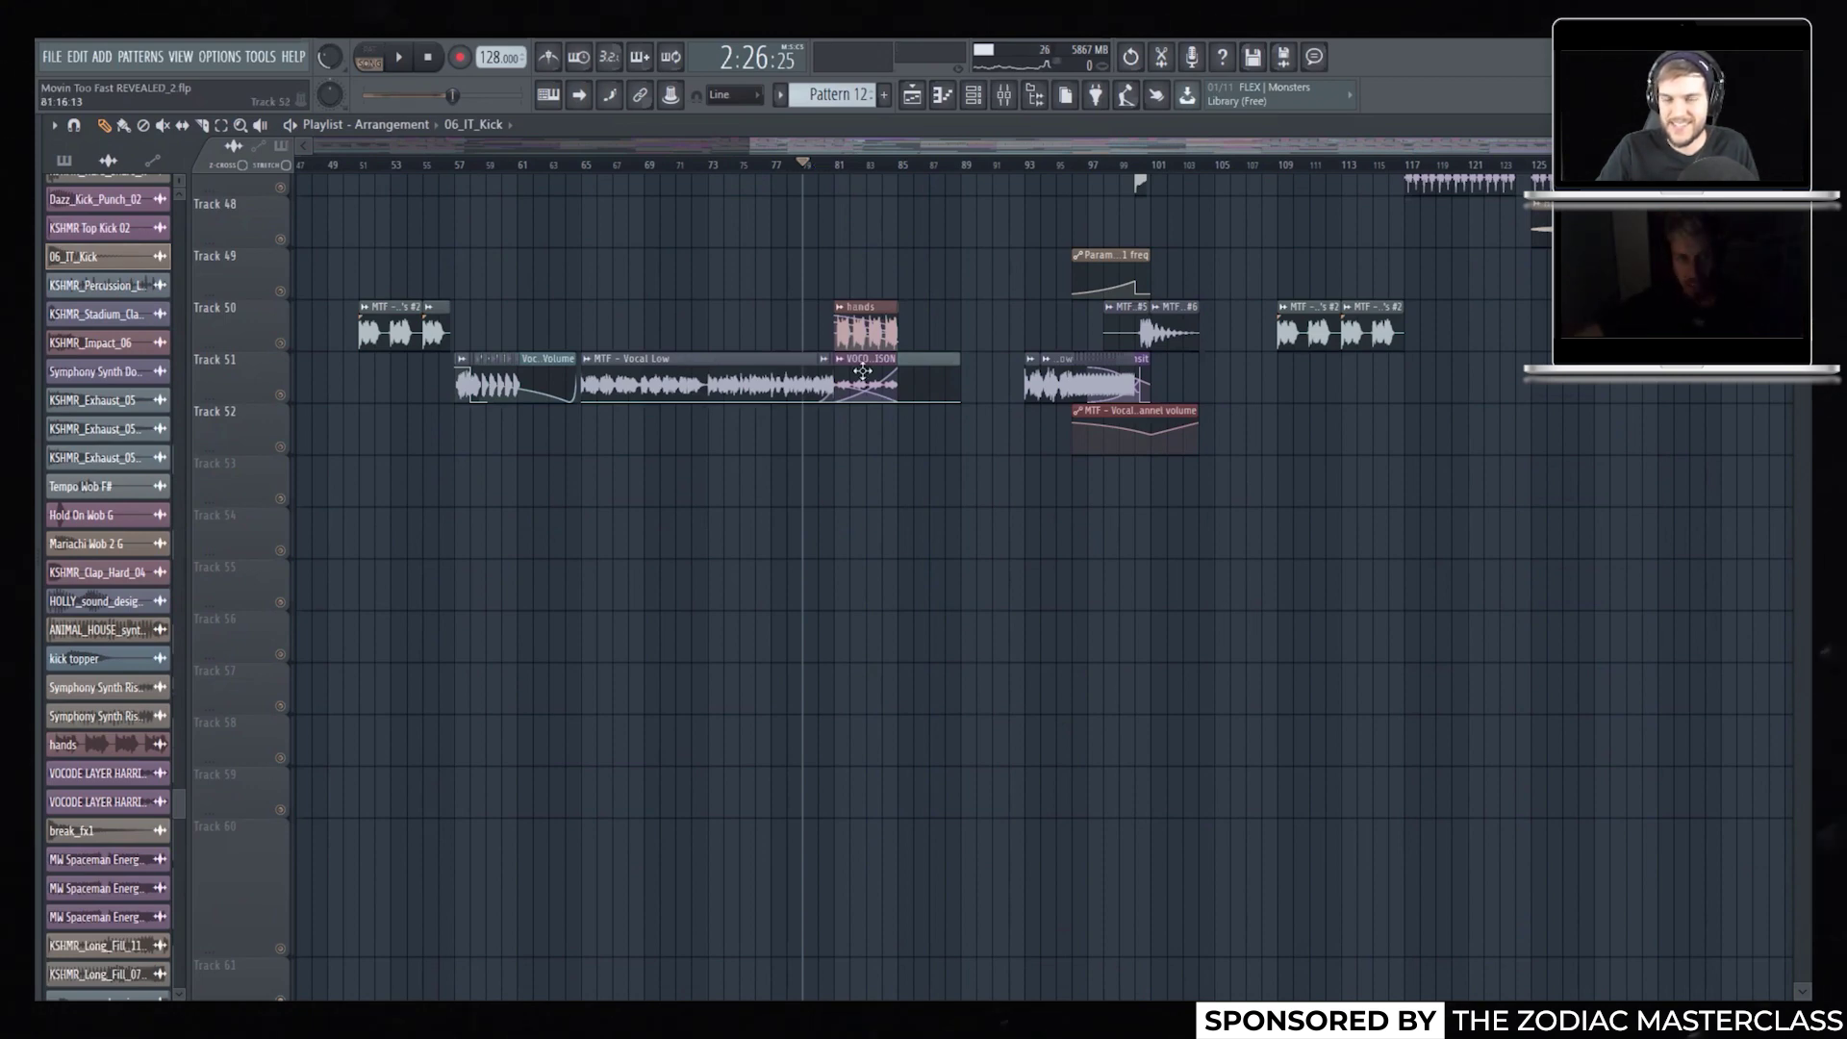
# Solo Track 26 and play its fill clip from bar 81
pyautogui.scroll(8, 859, 361)
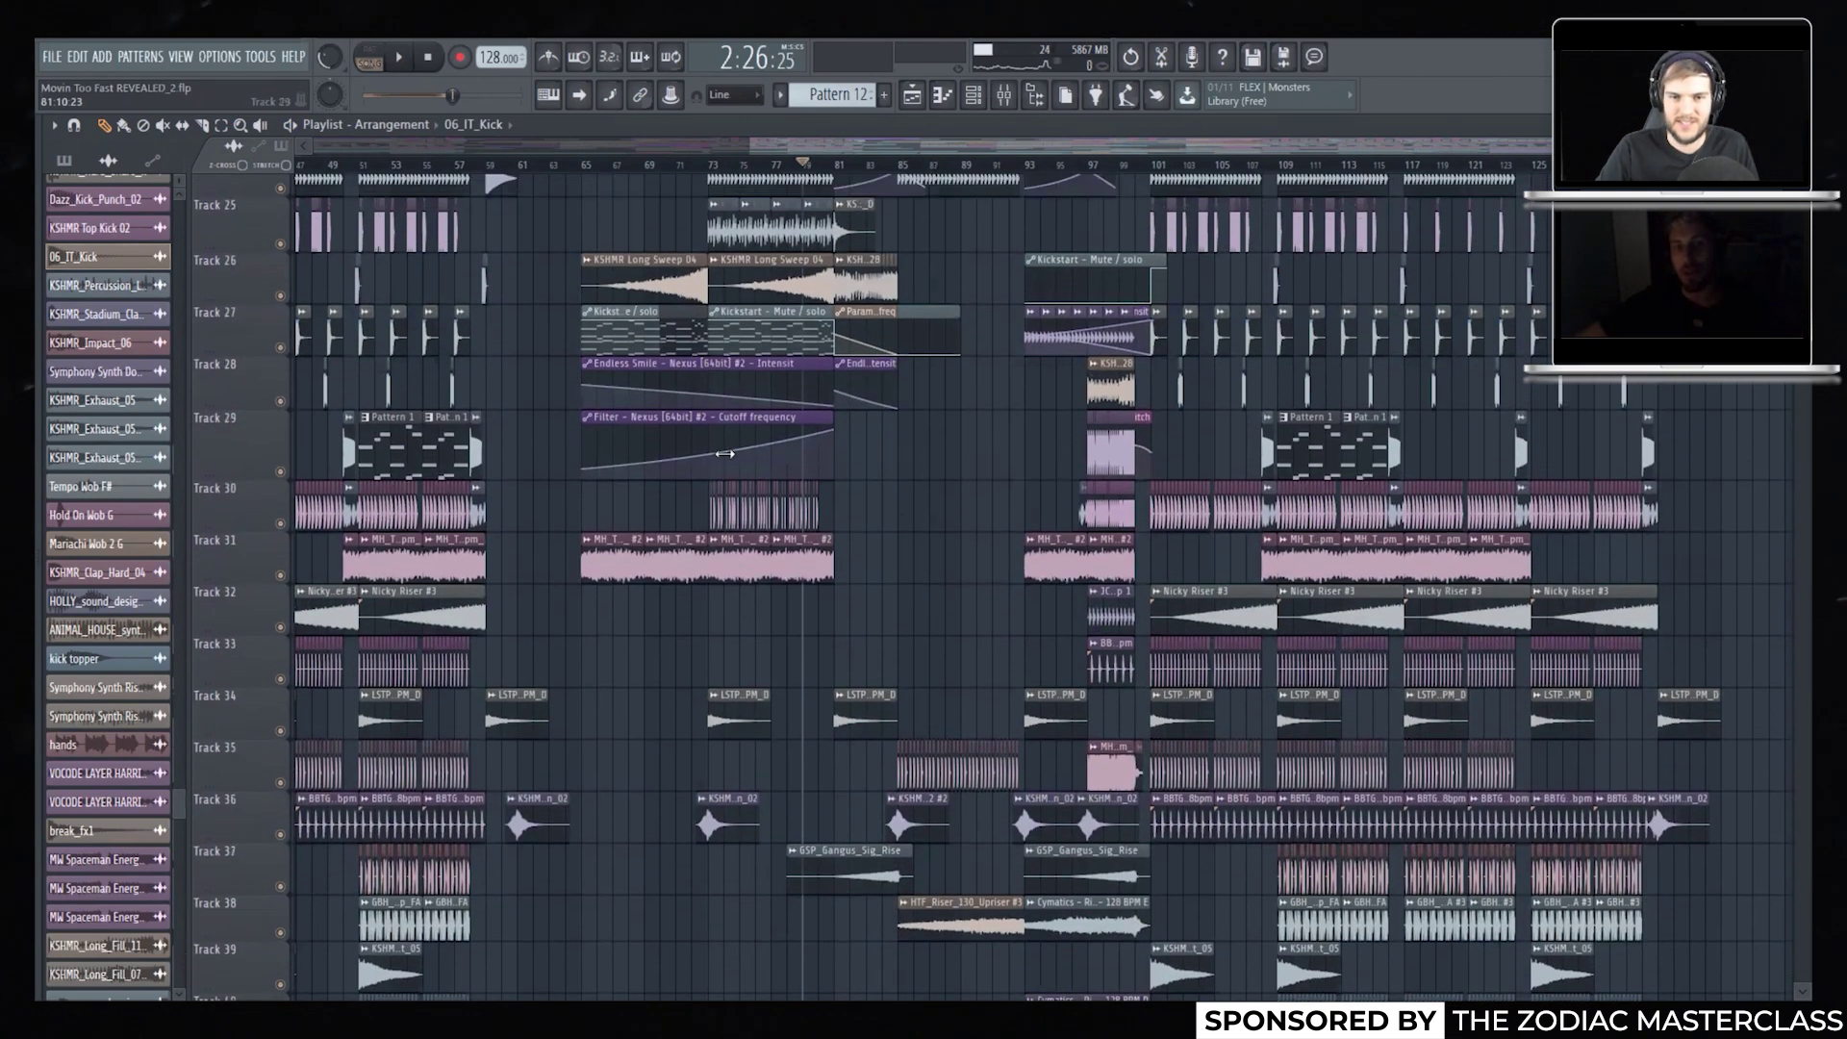
pyautogui.scroll(3, 721, 445)
pyautogui.click(837, 164)
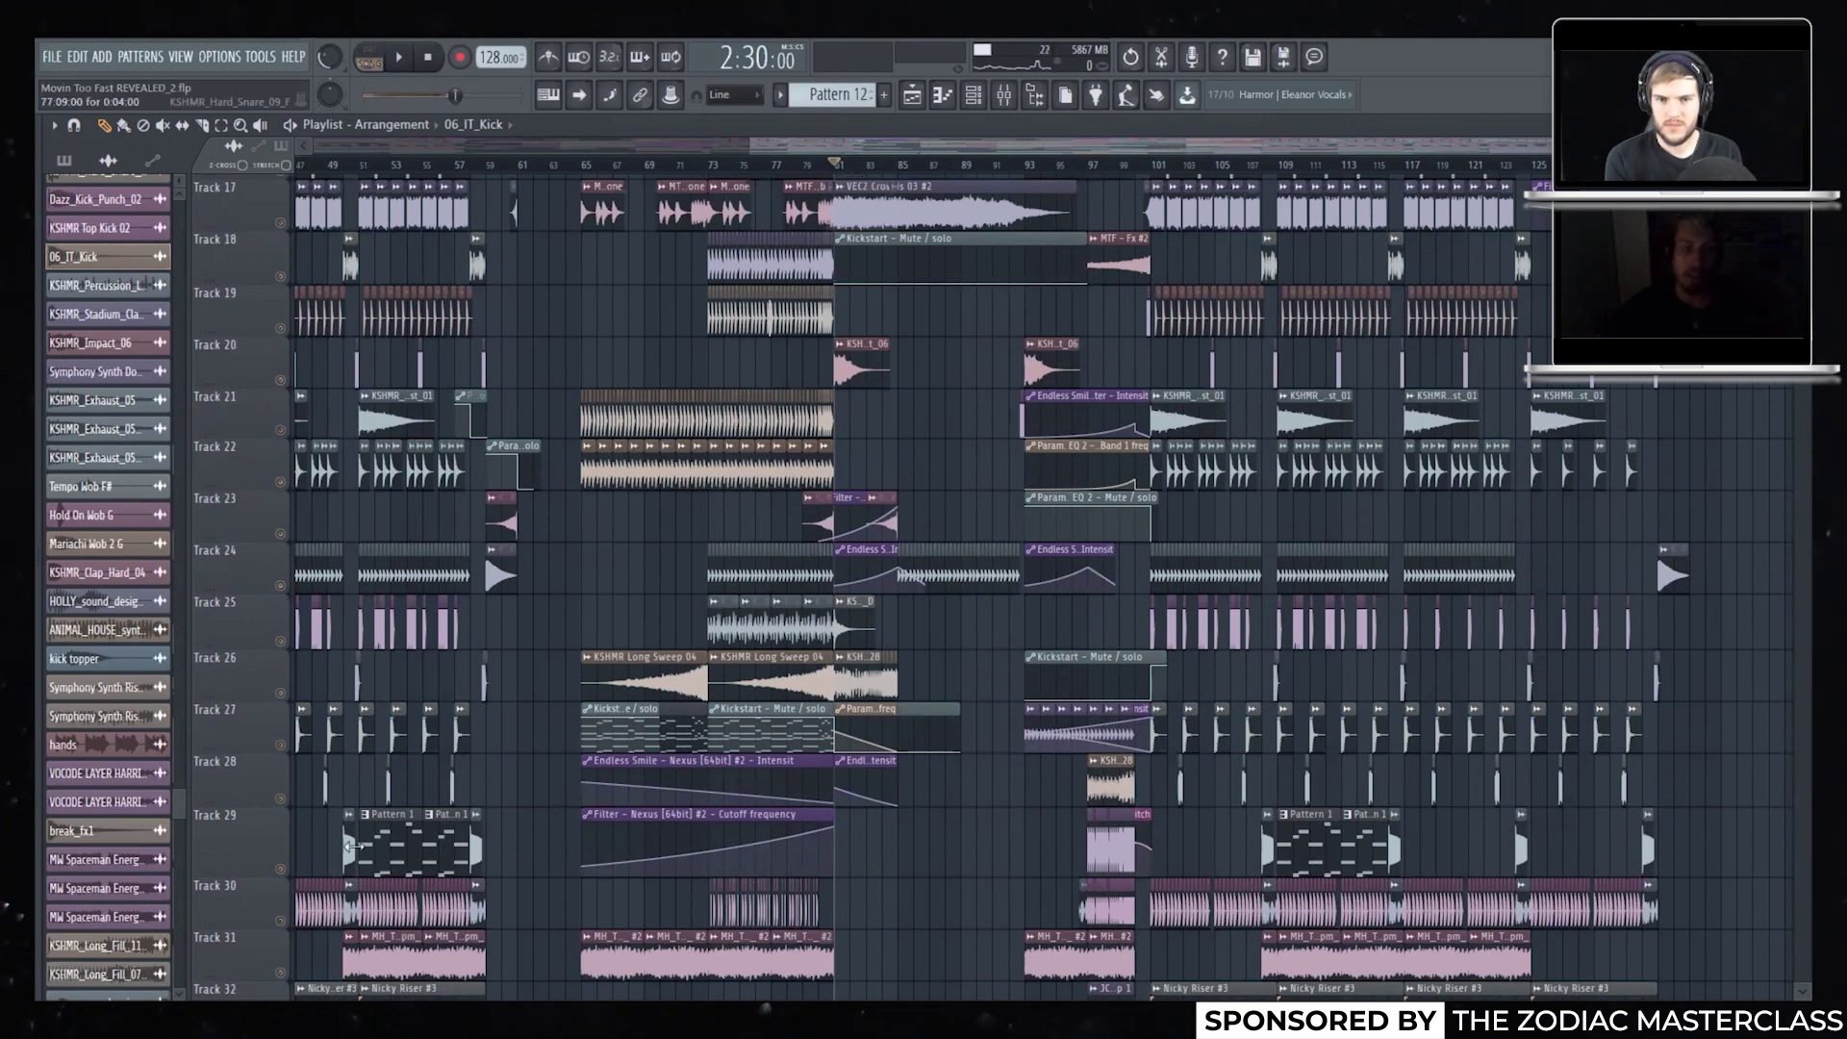
pyautogui.keyDown('ctrl'); pyautogui.click(280, 693); pyautogui.keyUp('ctrl')
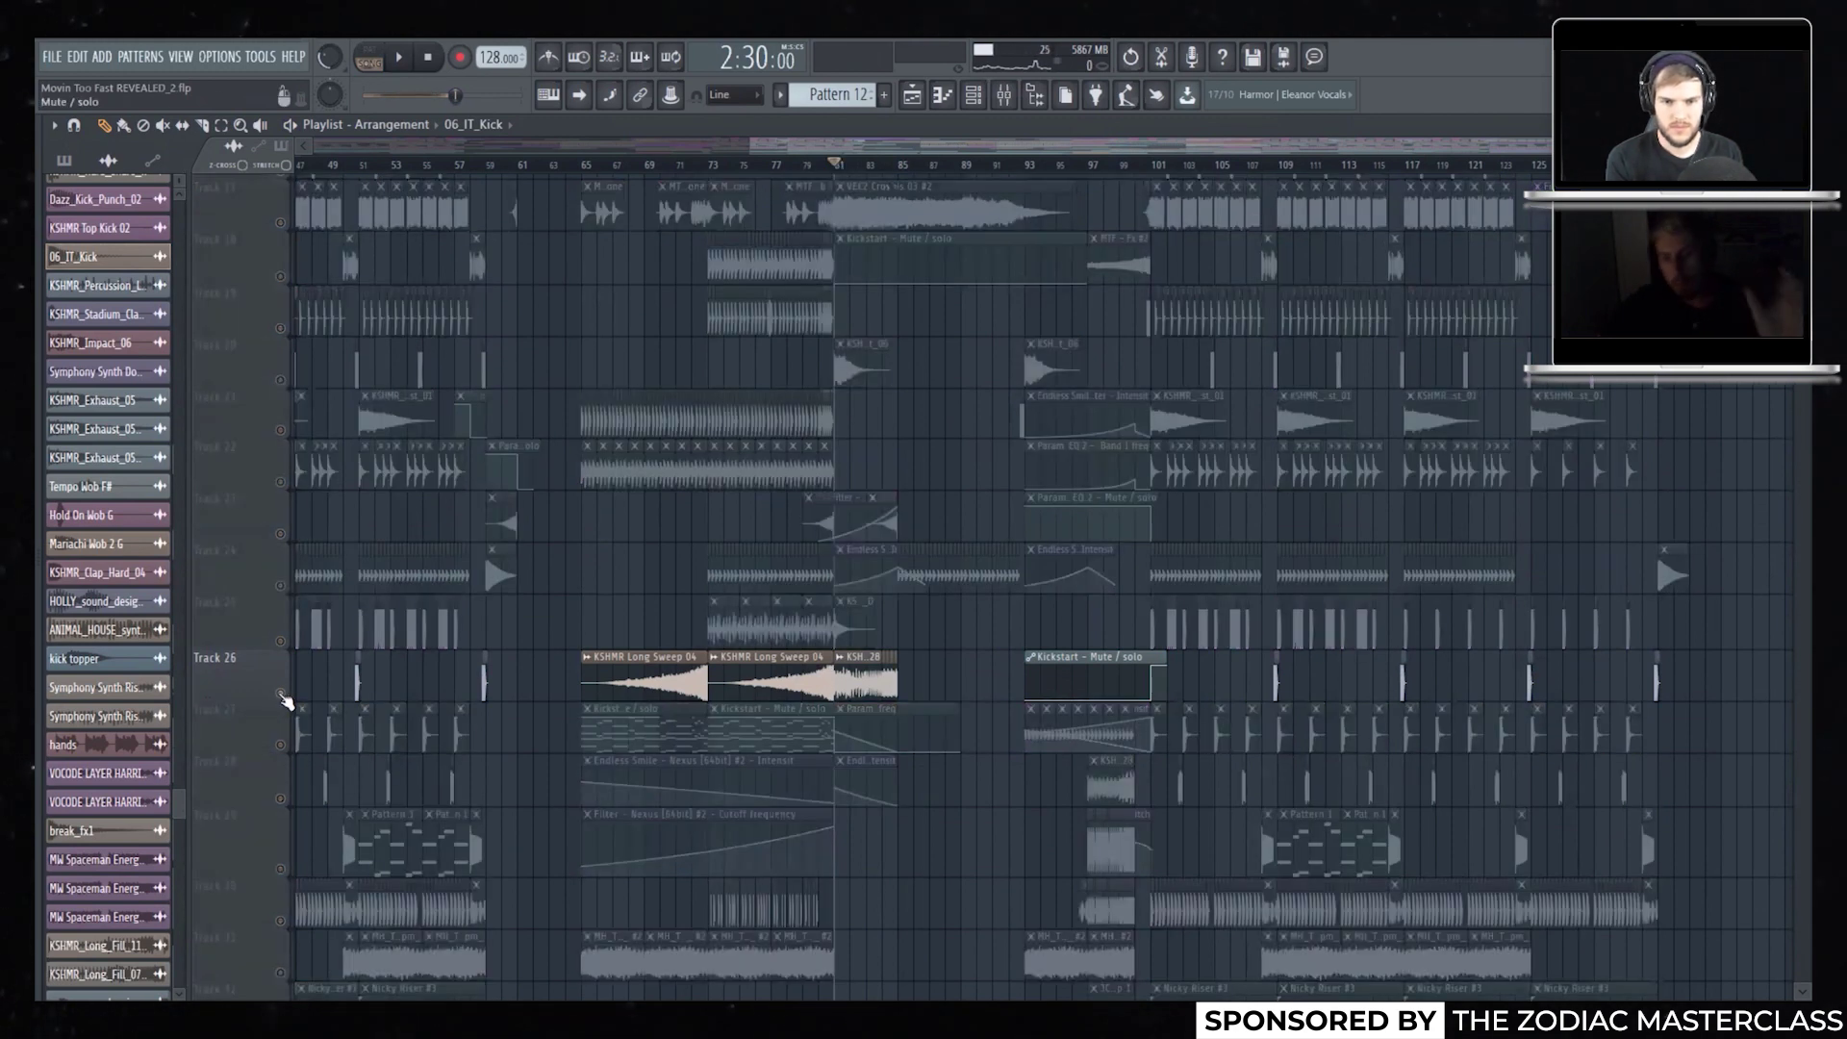
pyautogui.press('space')
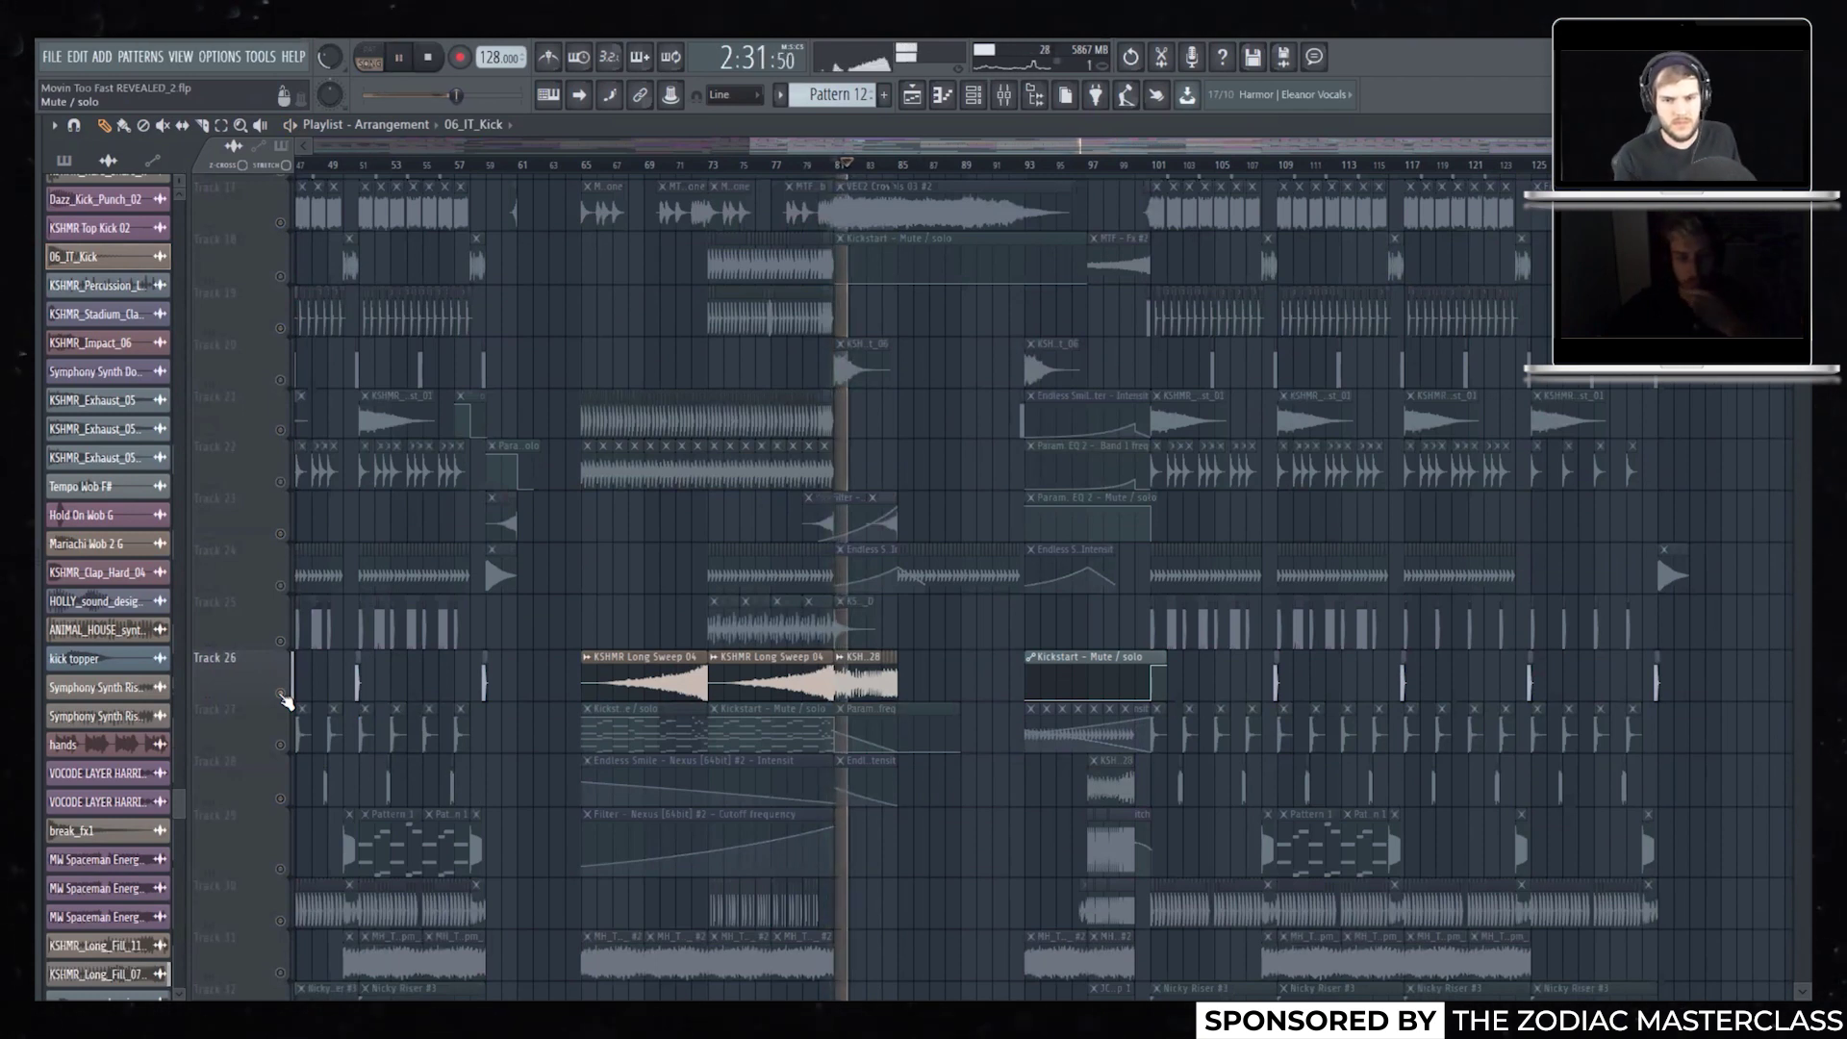
# Enable Tracks 27, 28, 24 and 23 during playback and open the KSHMR_Long_Fill_07_128 clip on Track 26
pyautogui.click(280, 744)
pyautogui.click(280, 798)
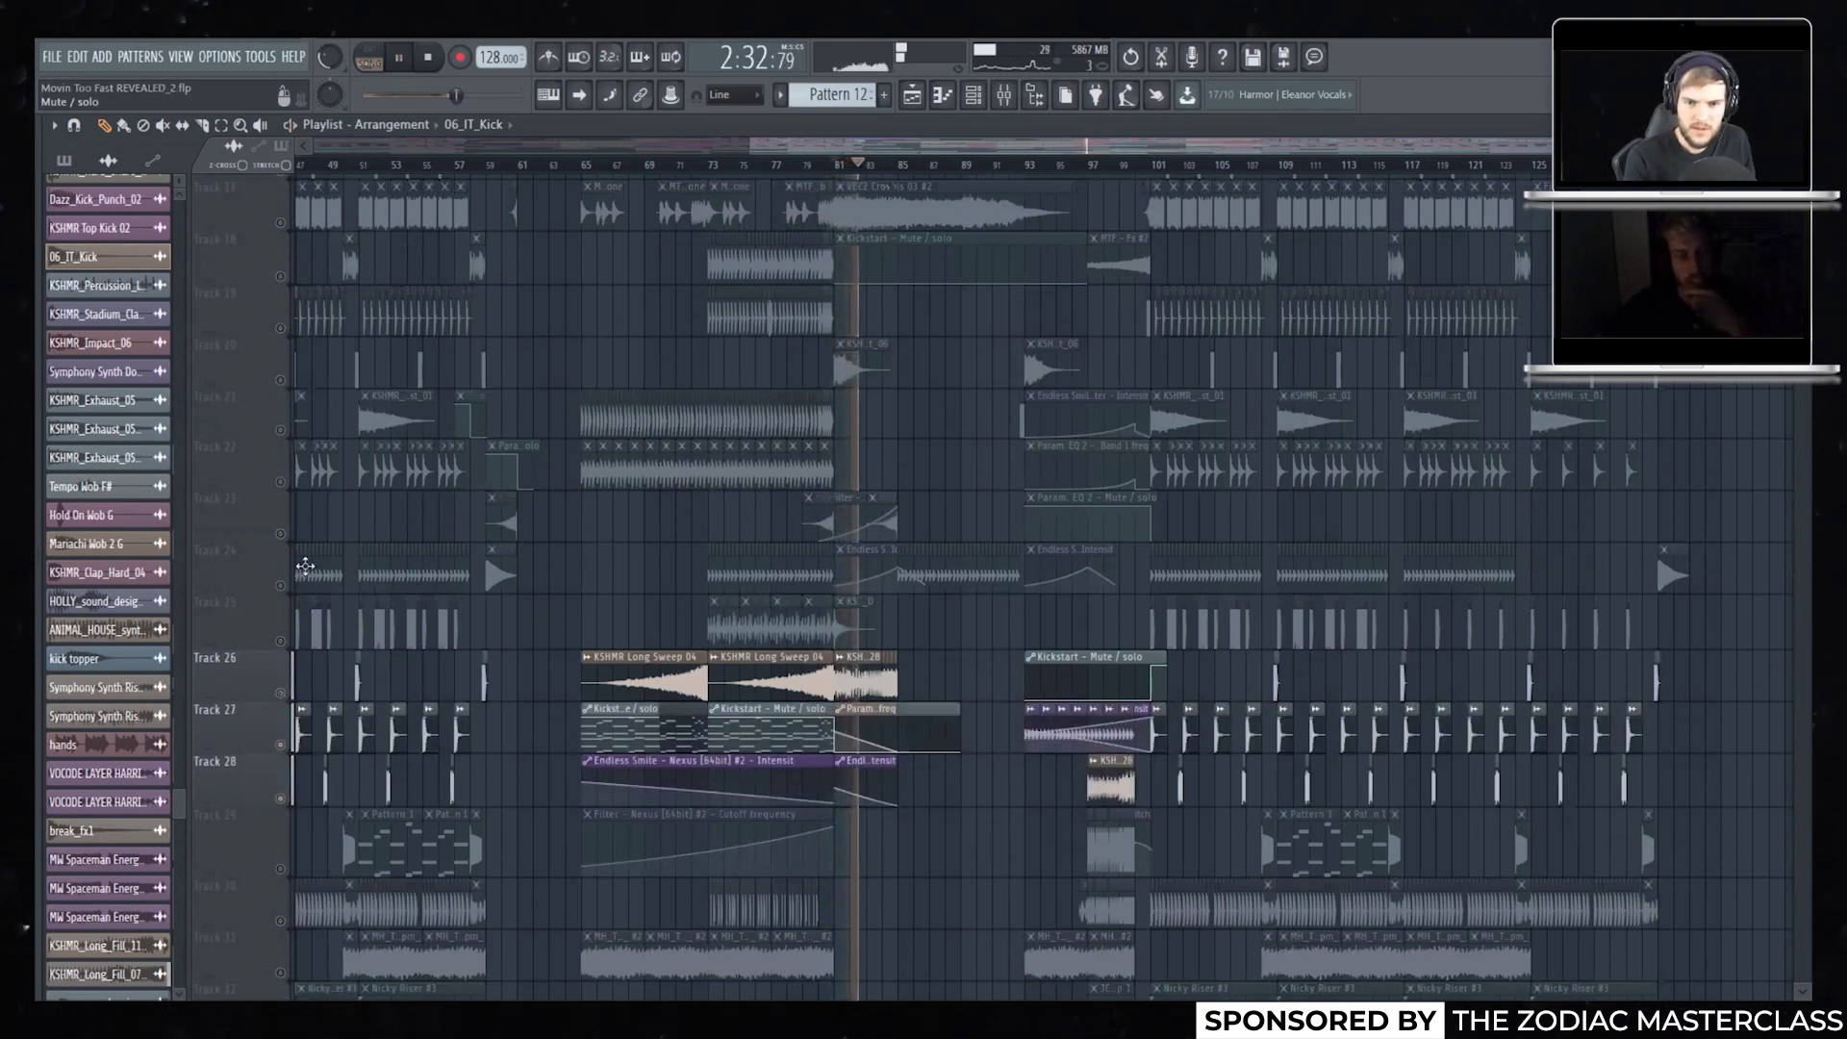
pyautogui.click(280, 584)
pyautogui.click(280, 533)
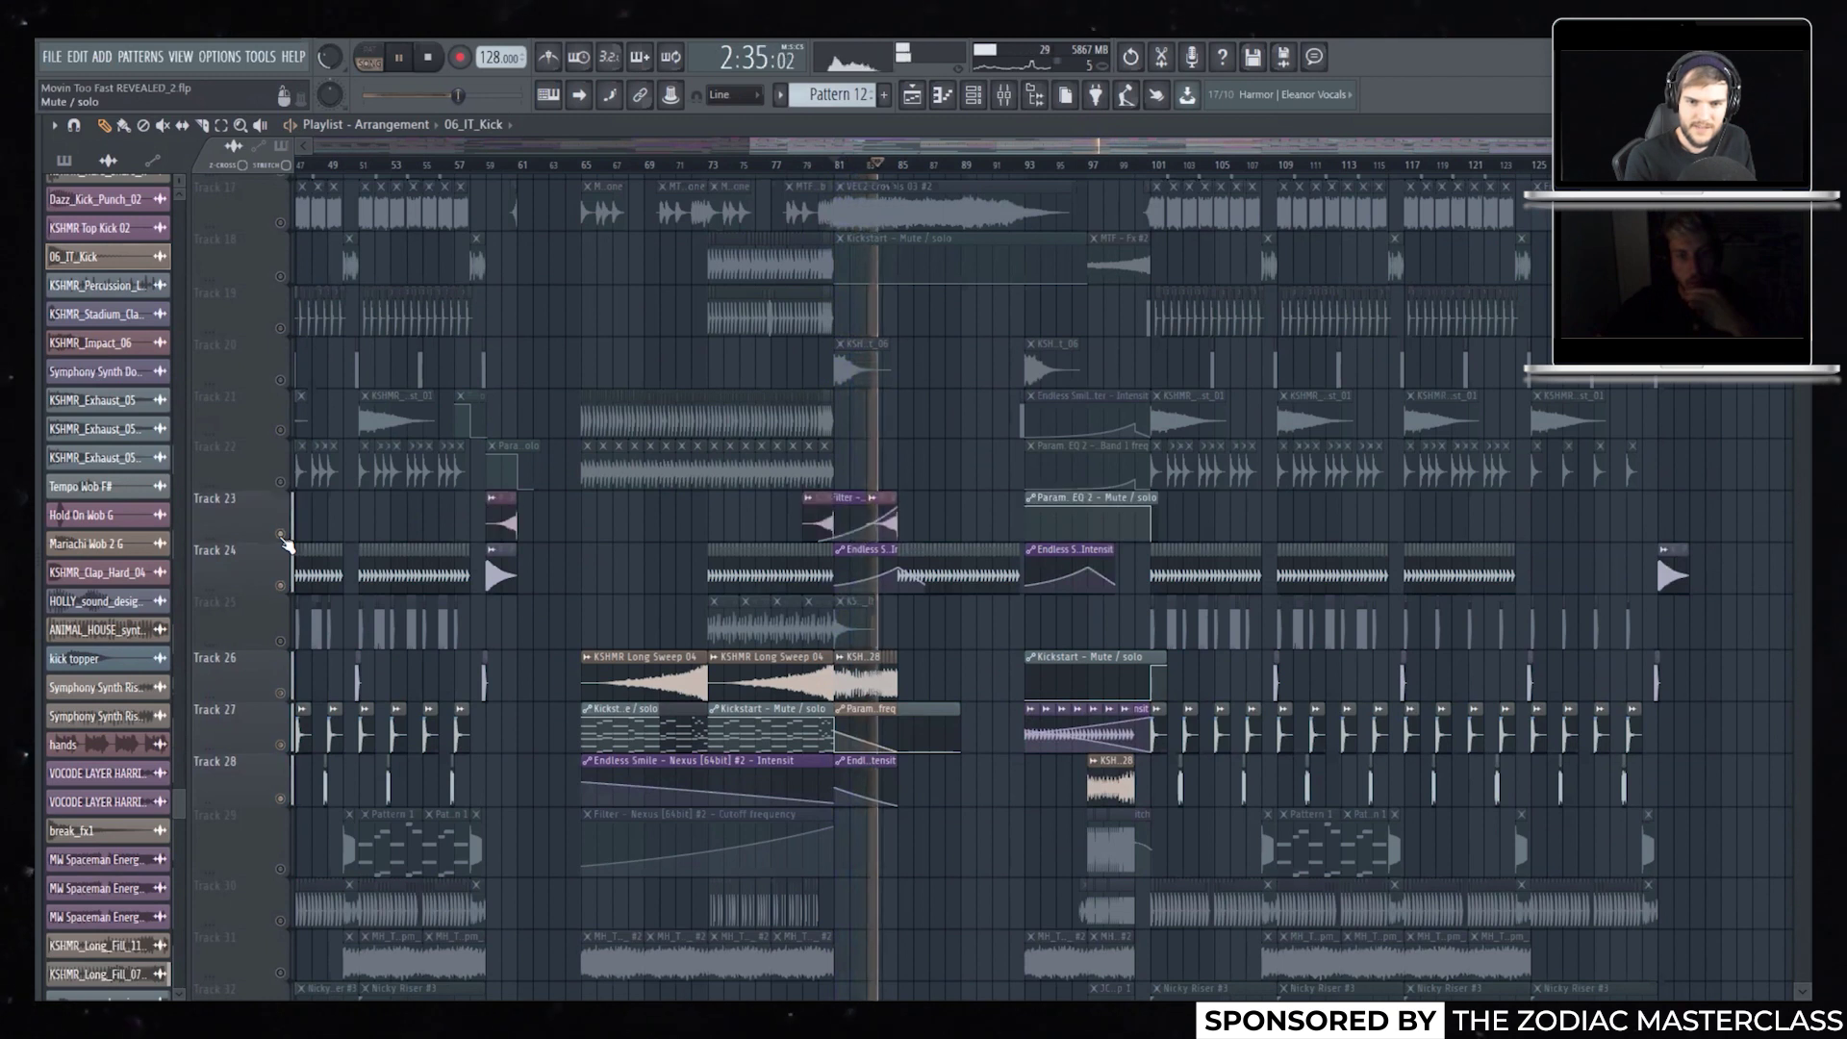
pyautogui.press('space')
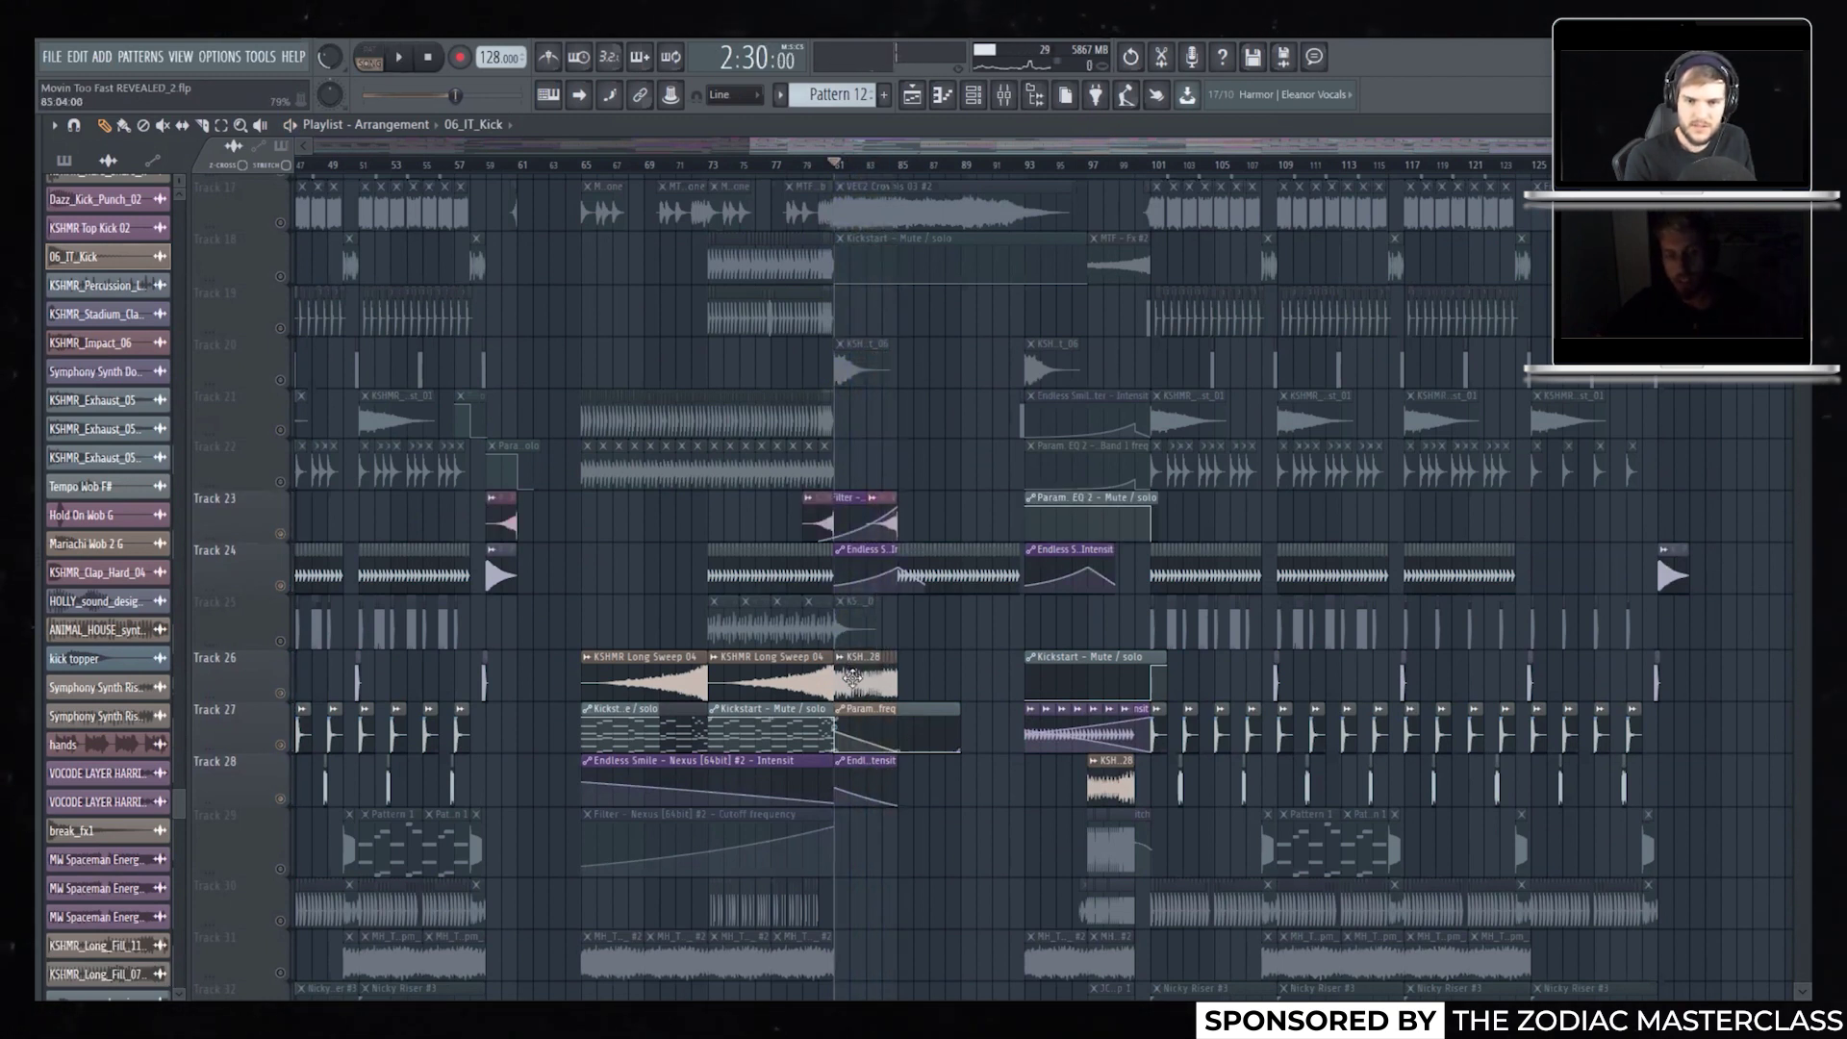
pyautogui.doubleClick(853, 677)
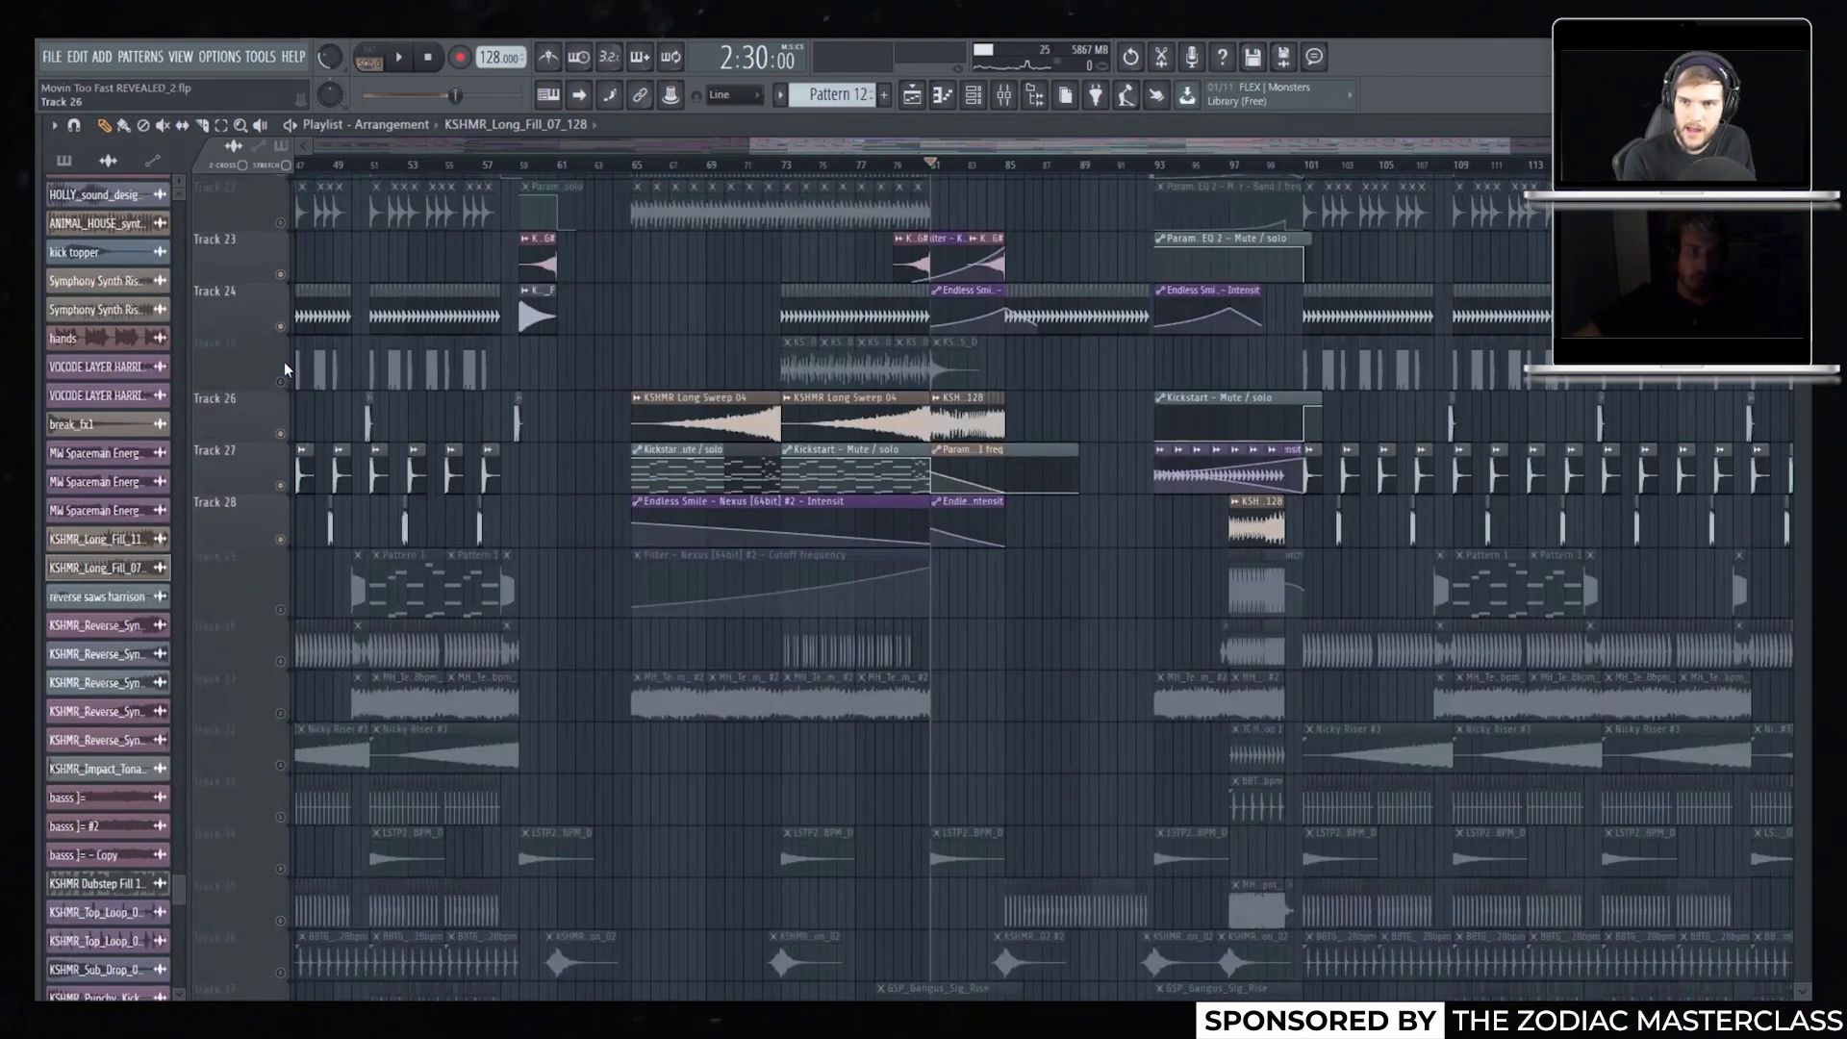
# Enable Tracks 25 and 51 and audition them with the other enabled layers from just before bar 81
pyautogui.click(281, 382)
pyautogui.click(920, 165)
pyautogui.scroll(-1, 481, 657)
pyautogui.scroll(-2, 346, 668)
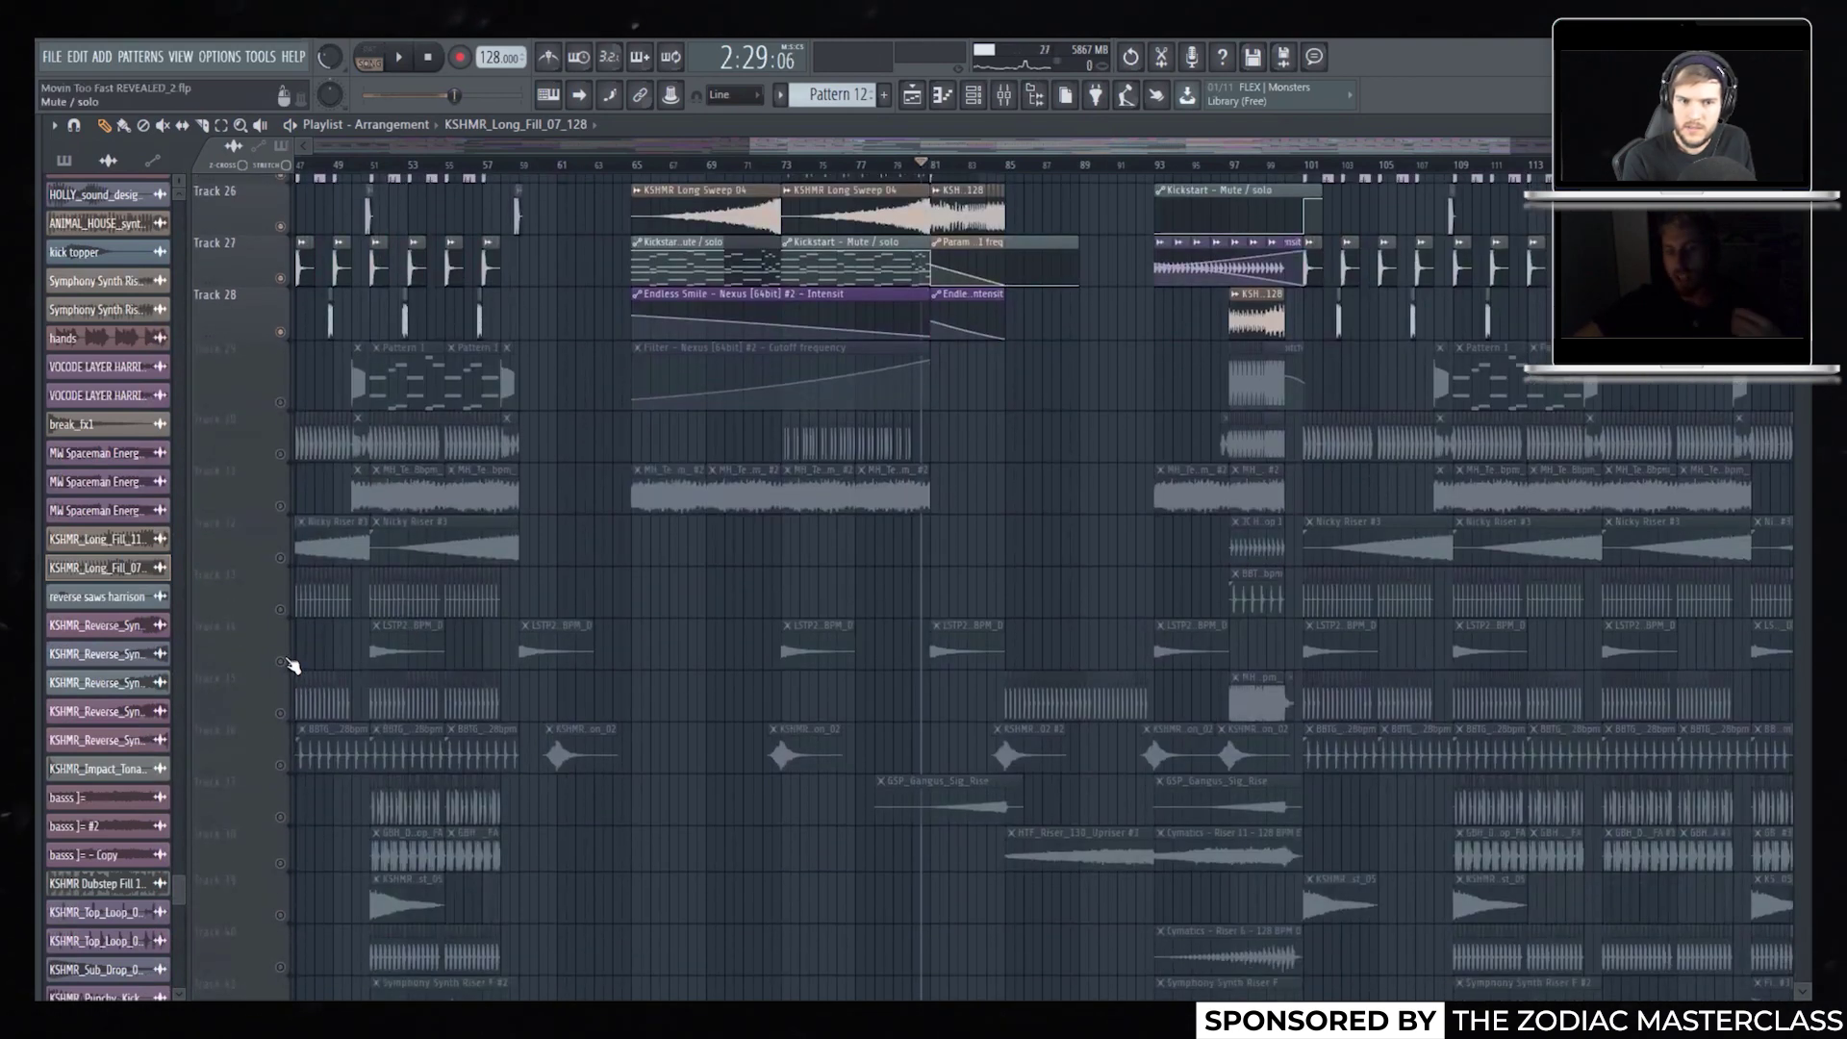
pyautogui.scroll(-12, 763, 642)
pyautogui.press('space')
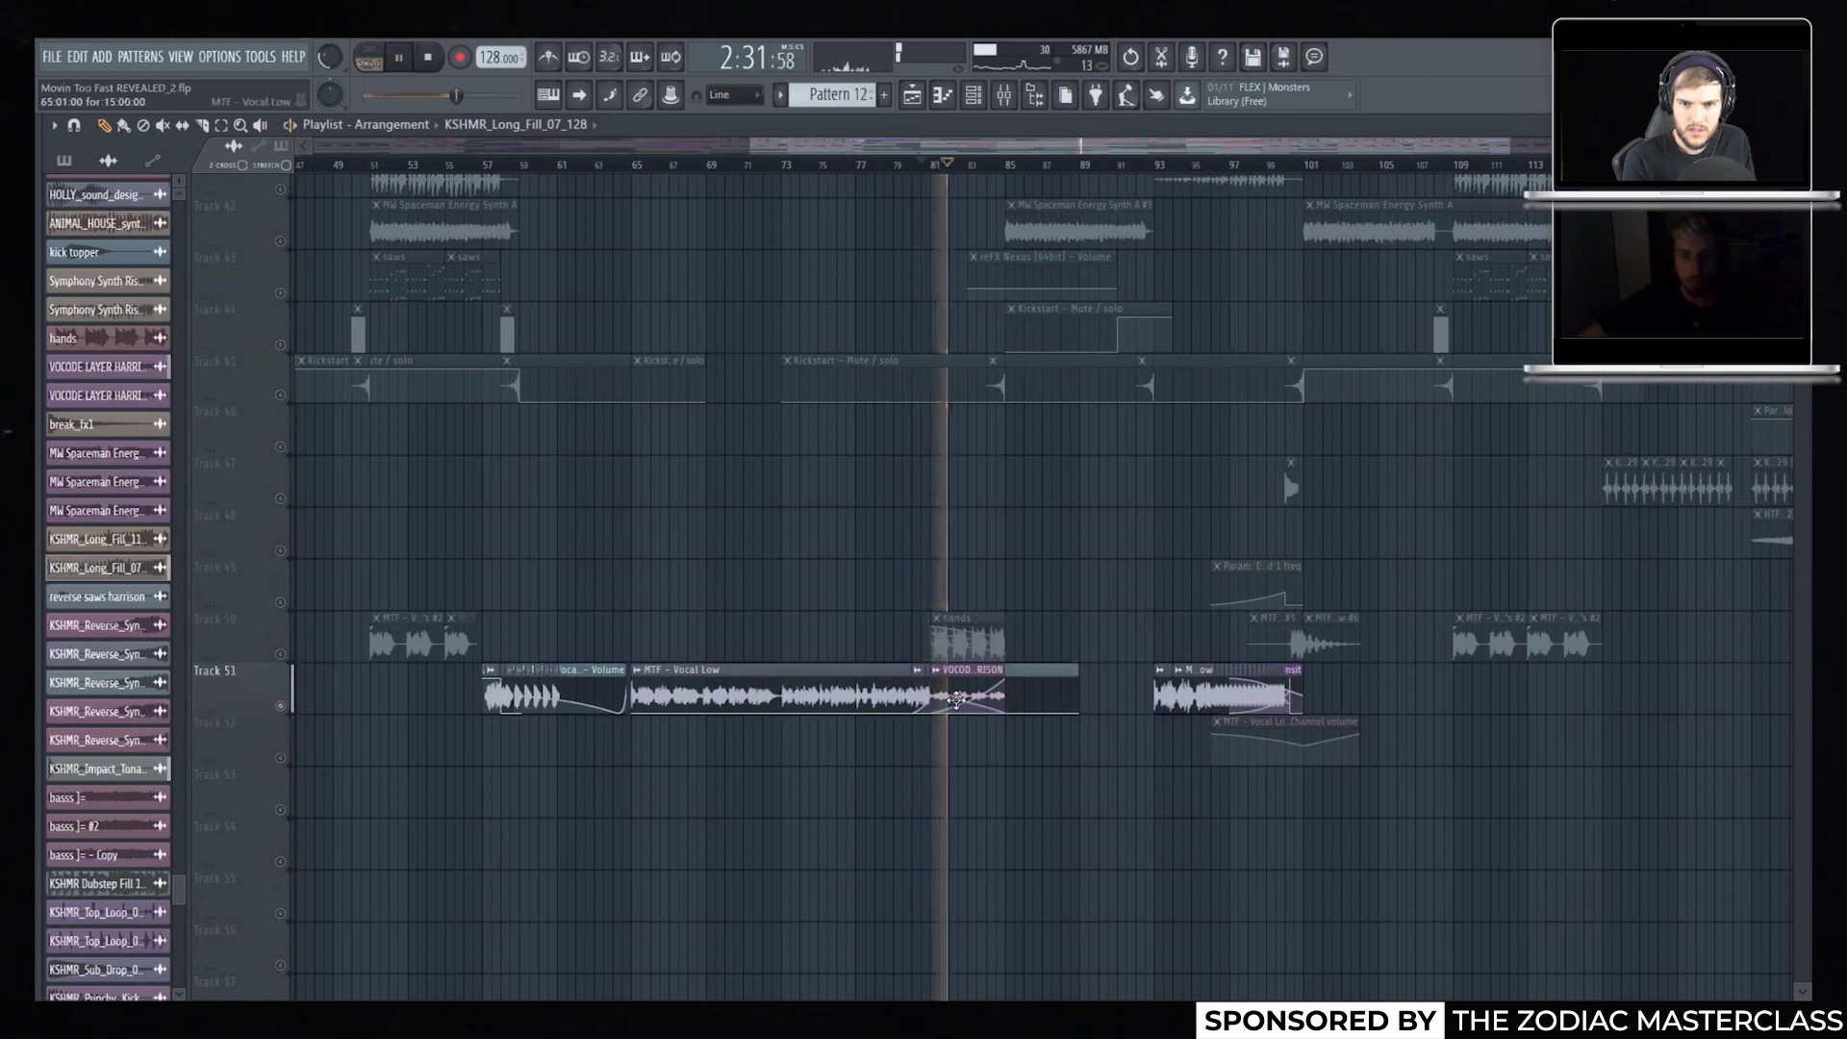
pyautogui.press('space')
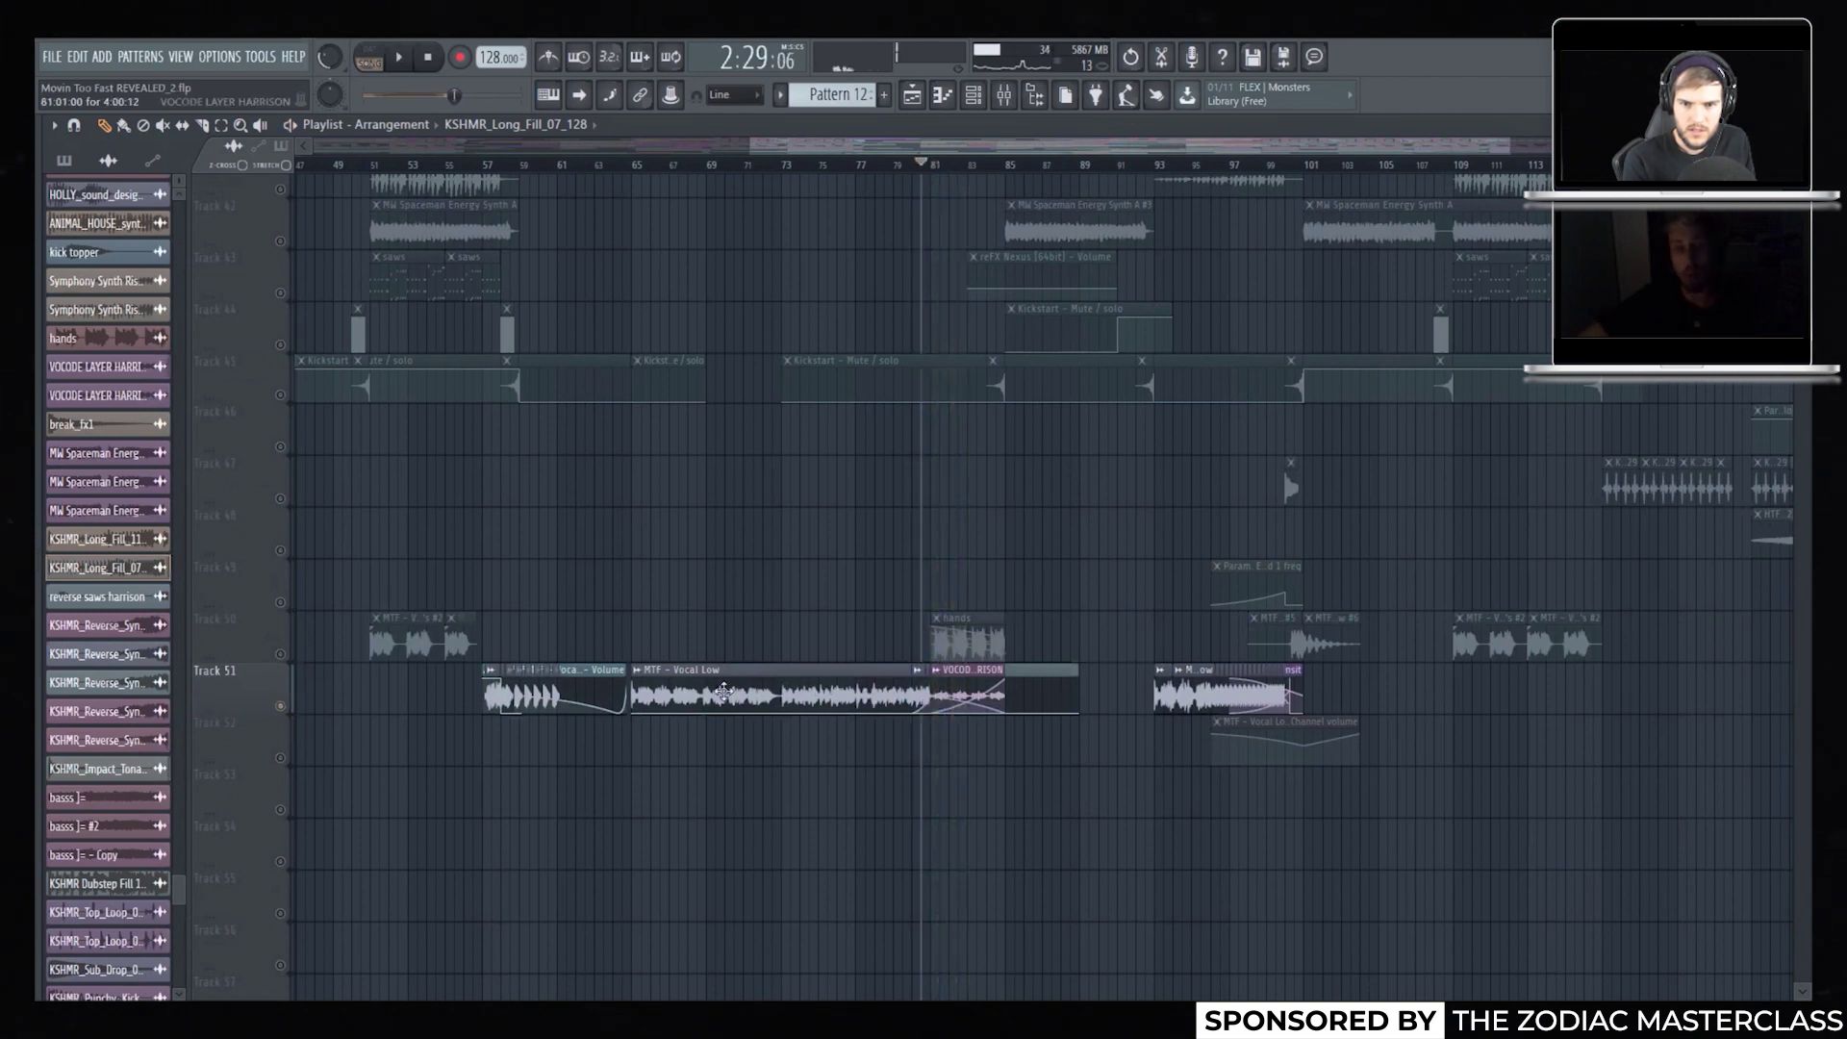
# Inspect the sample settings of the vocoder layer clip at bar 81 on Track 51
pyautogui.doubleClick(502, 685)
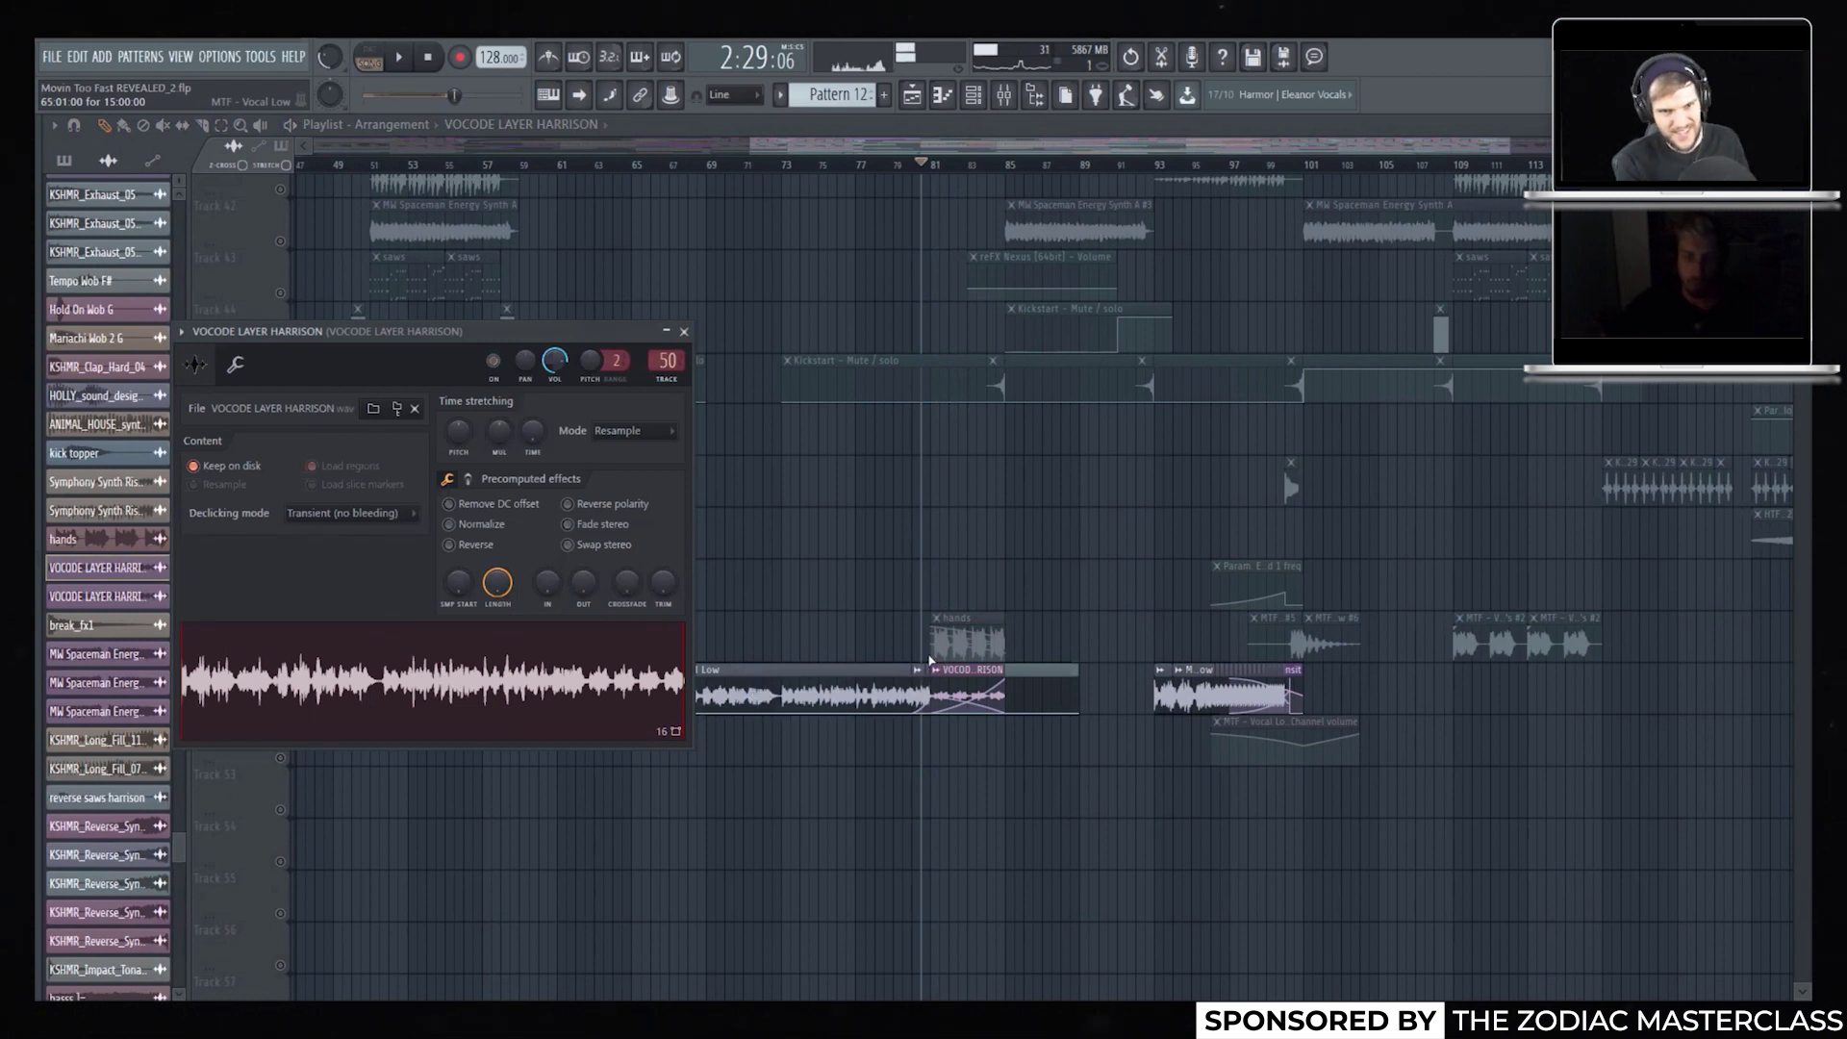
pyautogui.click(971, 644)
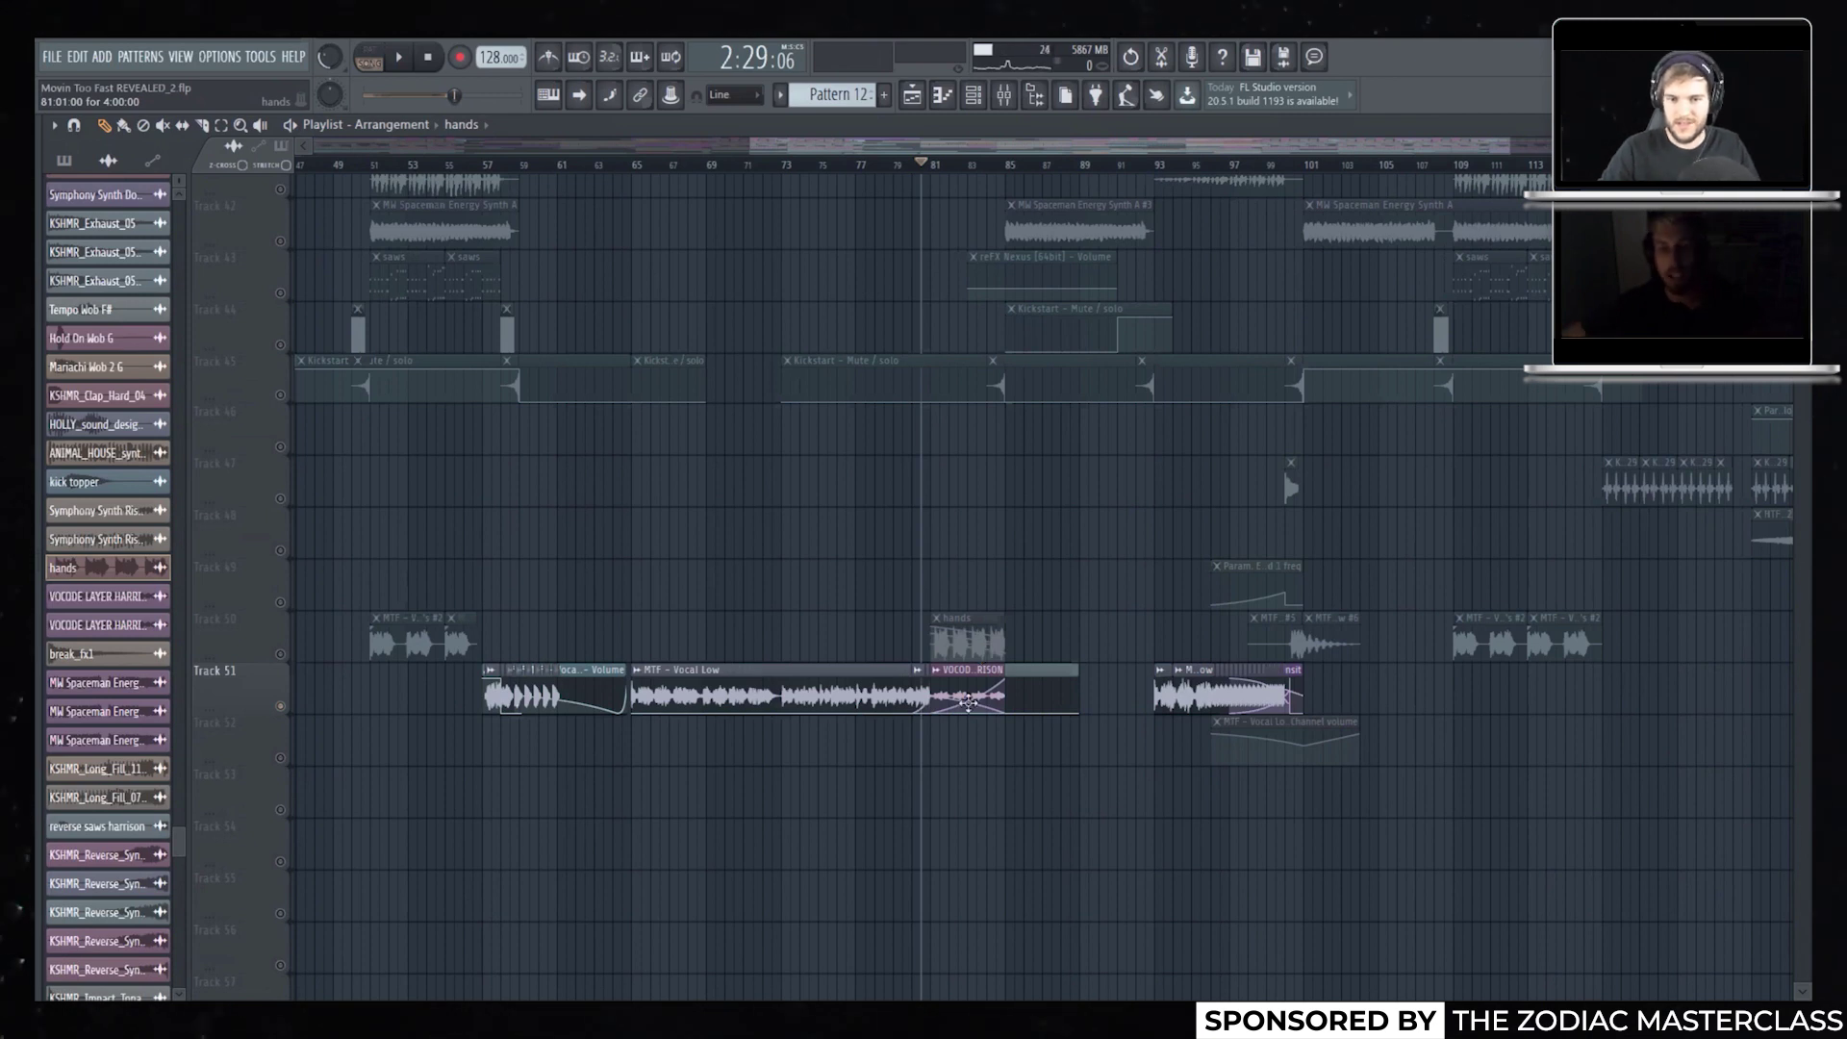
pyautogui.doubleClick(975, 687)
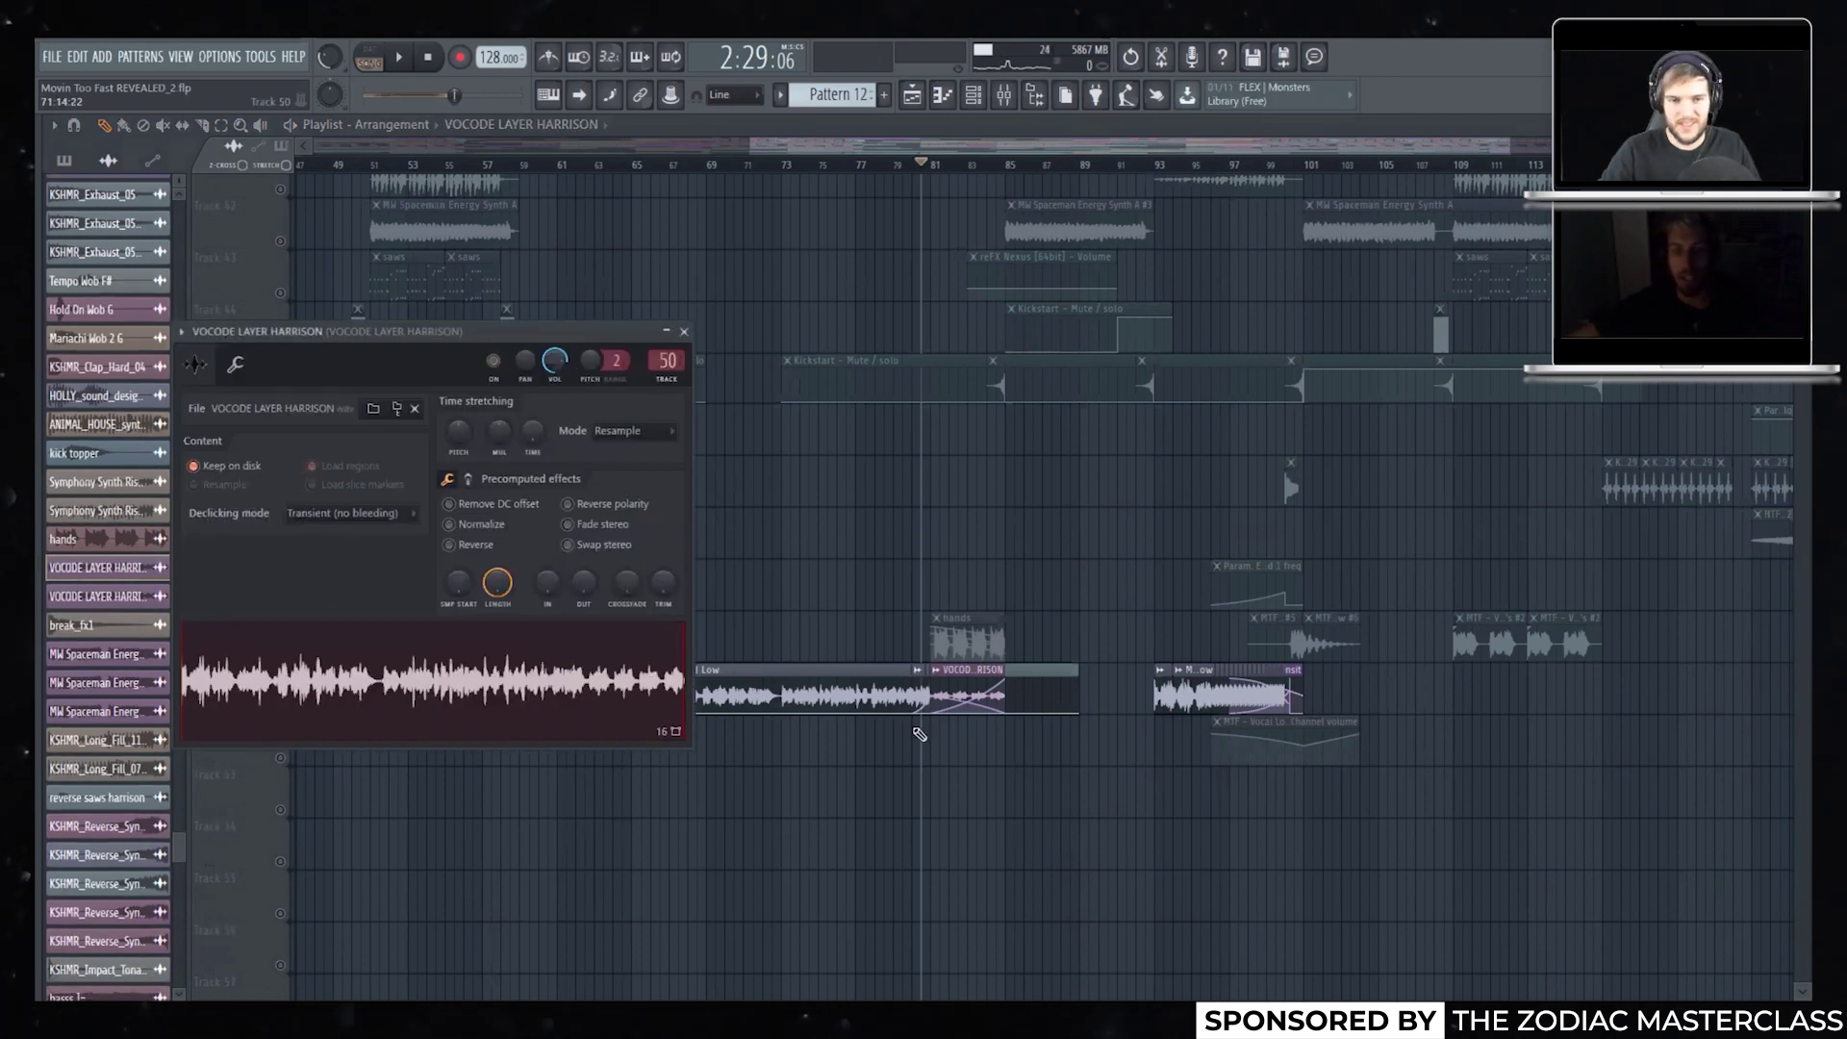
# Enable Track 50, inspect the hands clip's sample settings and audition it with the vocoder layer from just before bar 81
pyautogui.click(964, 633)
pyautogui.click(280, 654)
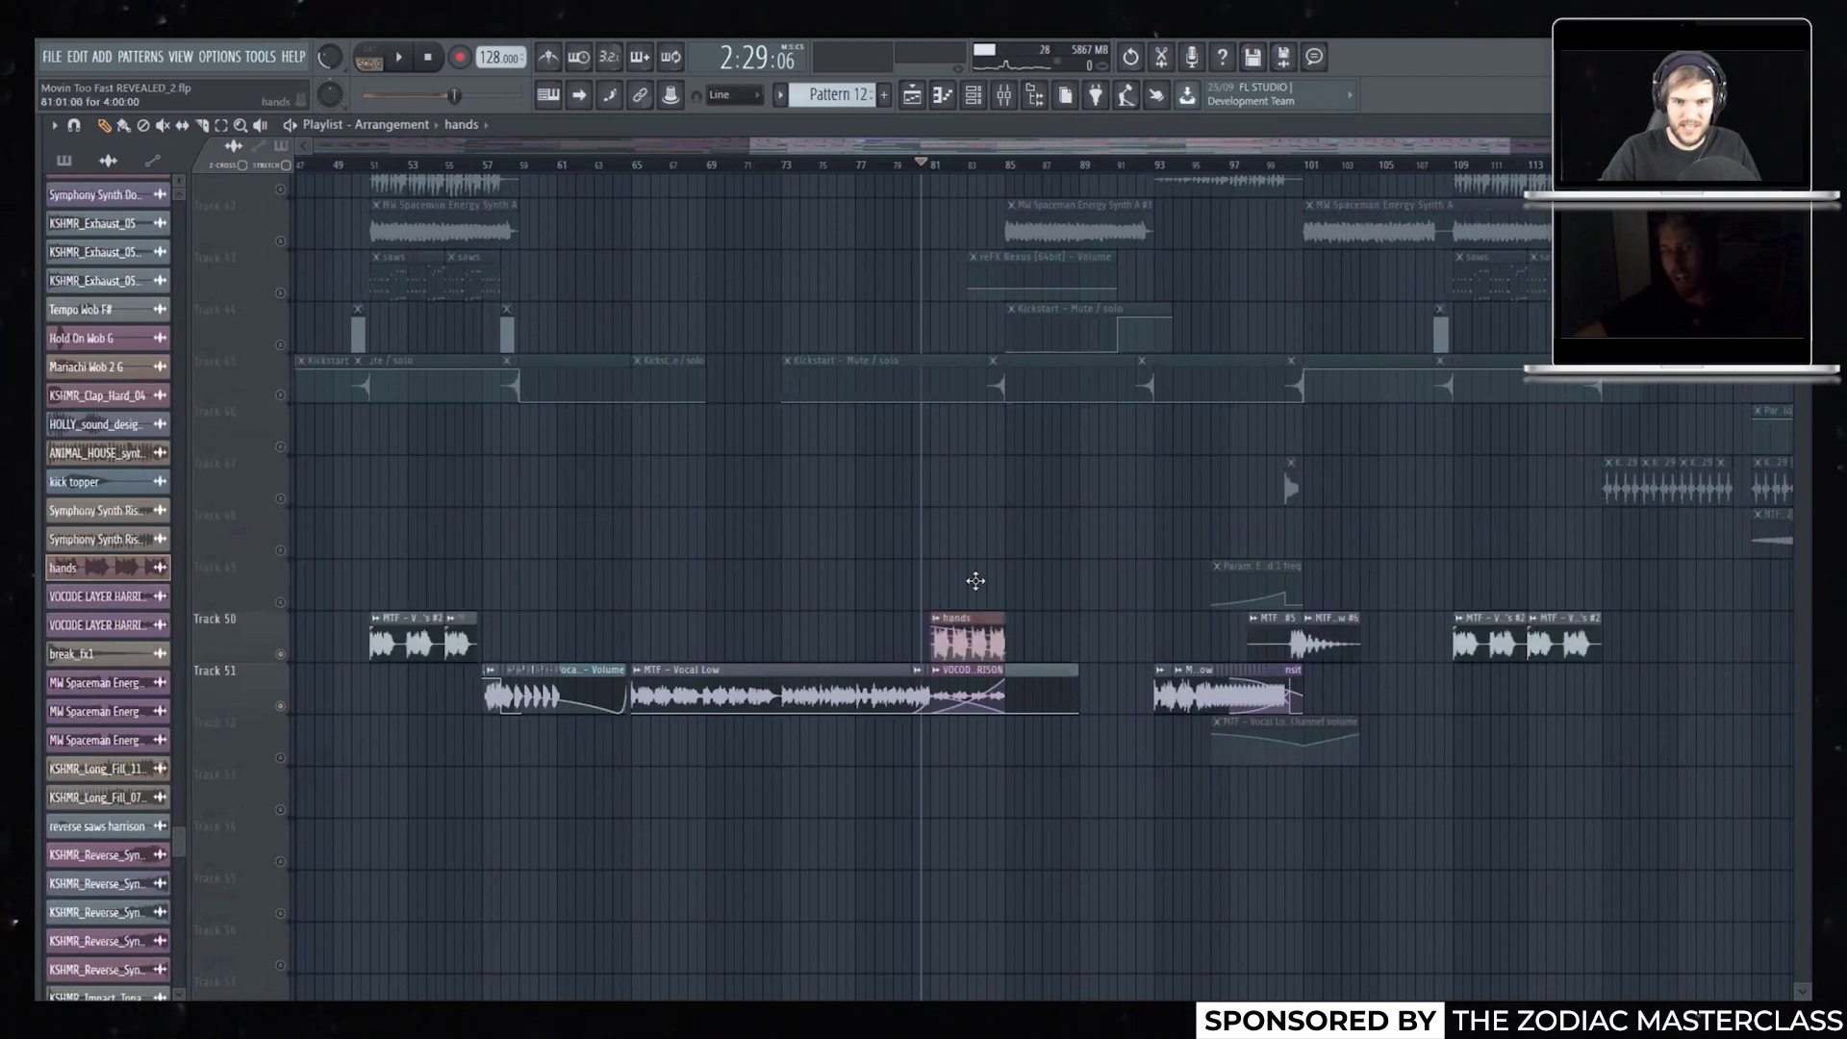
pyautogui.doubleClick(966, 631)
pyautogui.press('space')
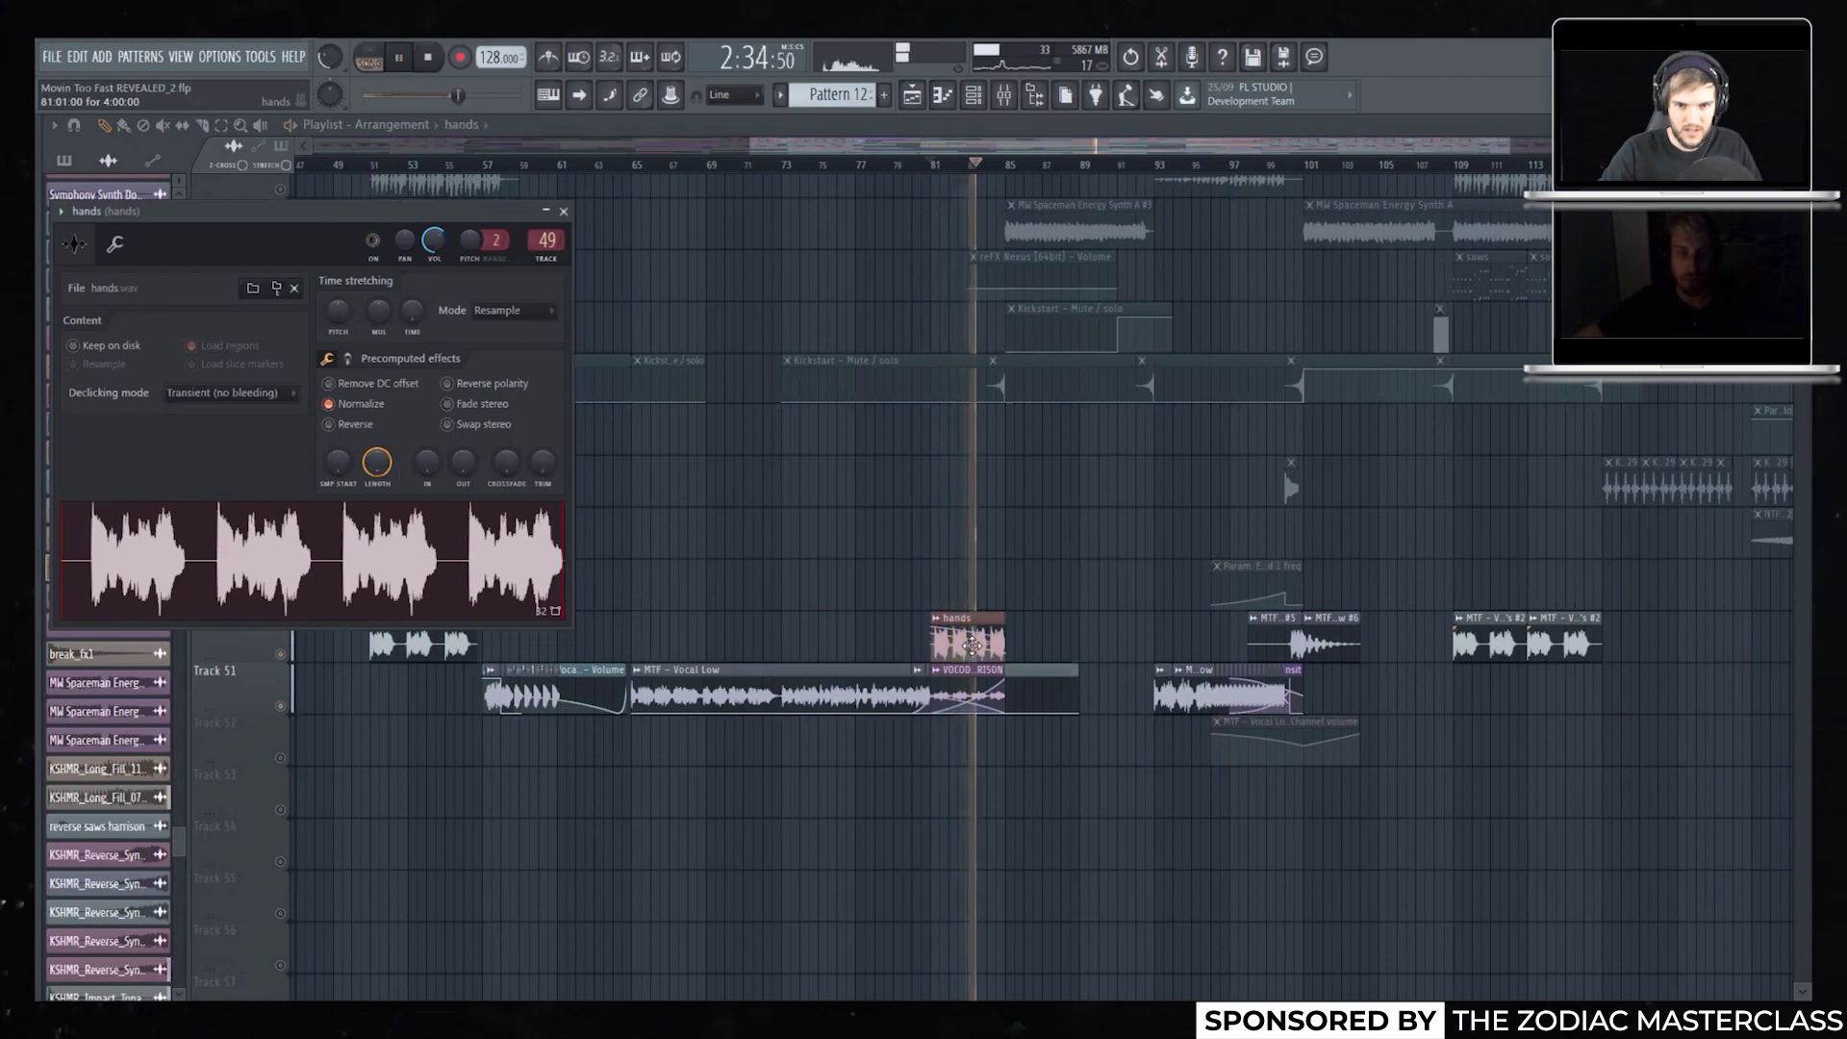
pyautogui.press('Escape')
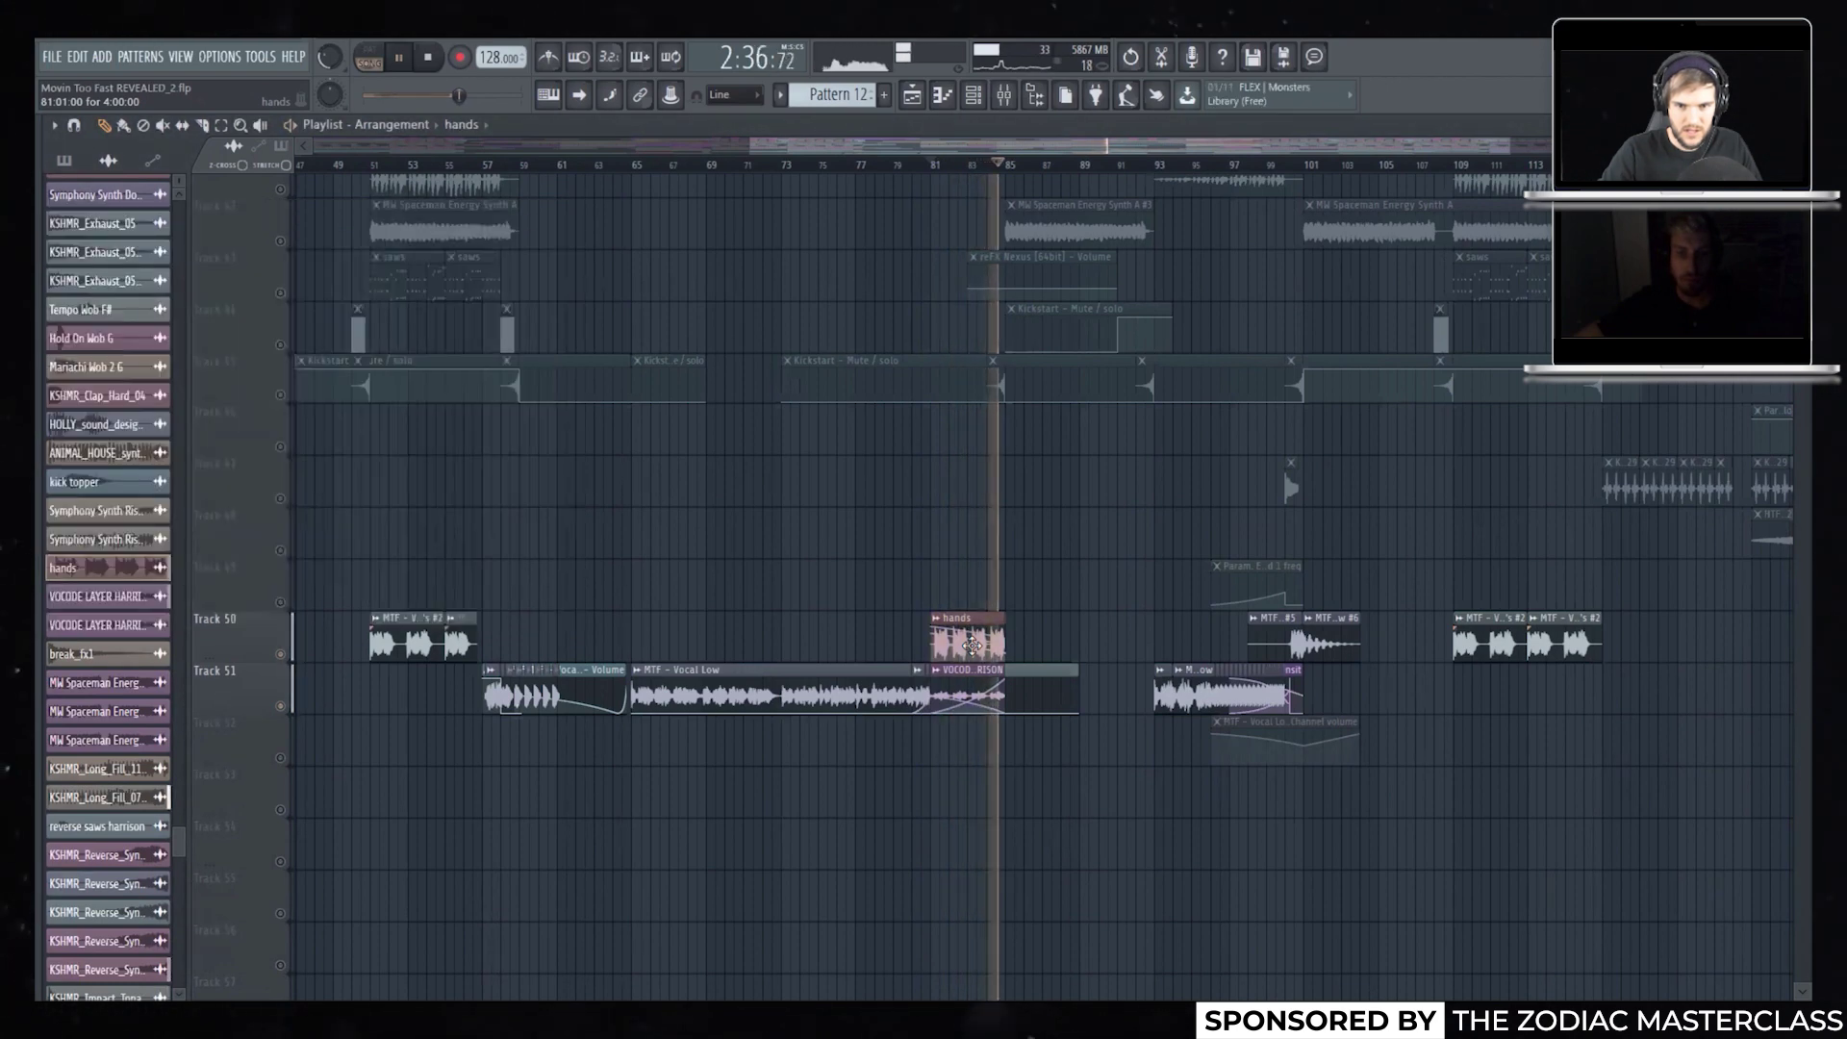
# Stop playback and enable Tracks 13, 9 and 5 in the playlist
pyautogui.press('space')
pyautogui.scroll(5, 972, 646)
pyautogui.scroll(16, 972, 645)
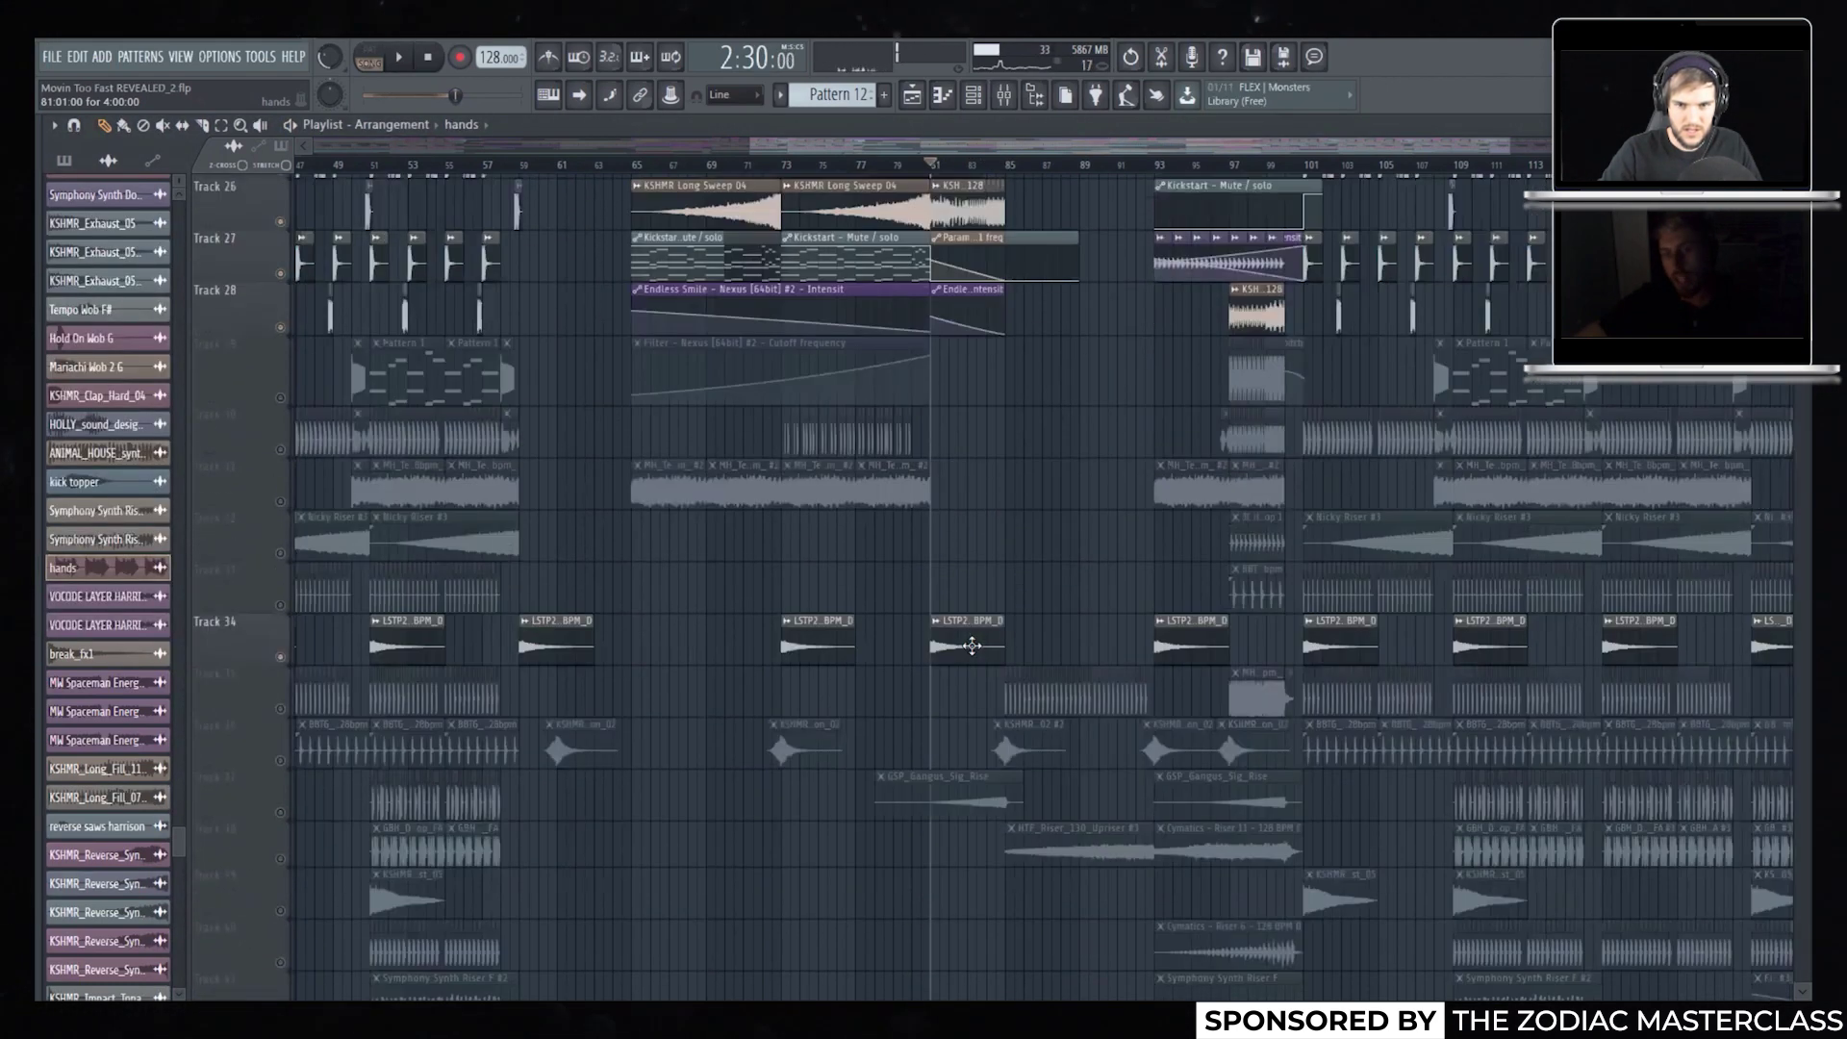
pyautogui.scroll(20, 947, 695)
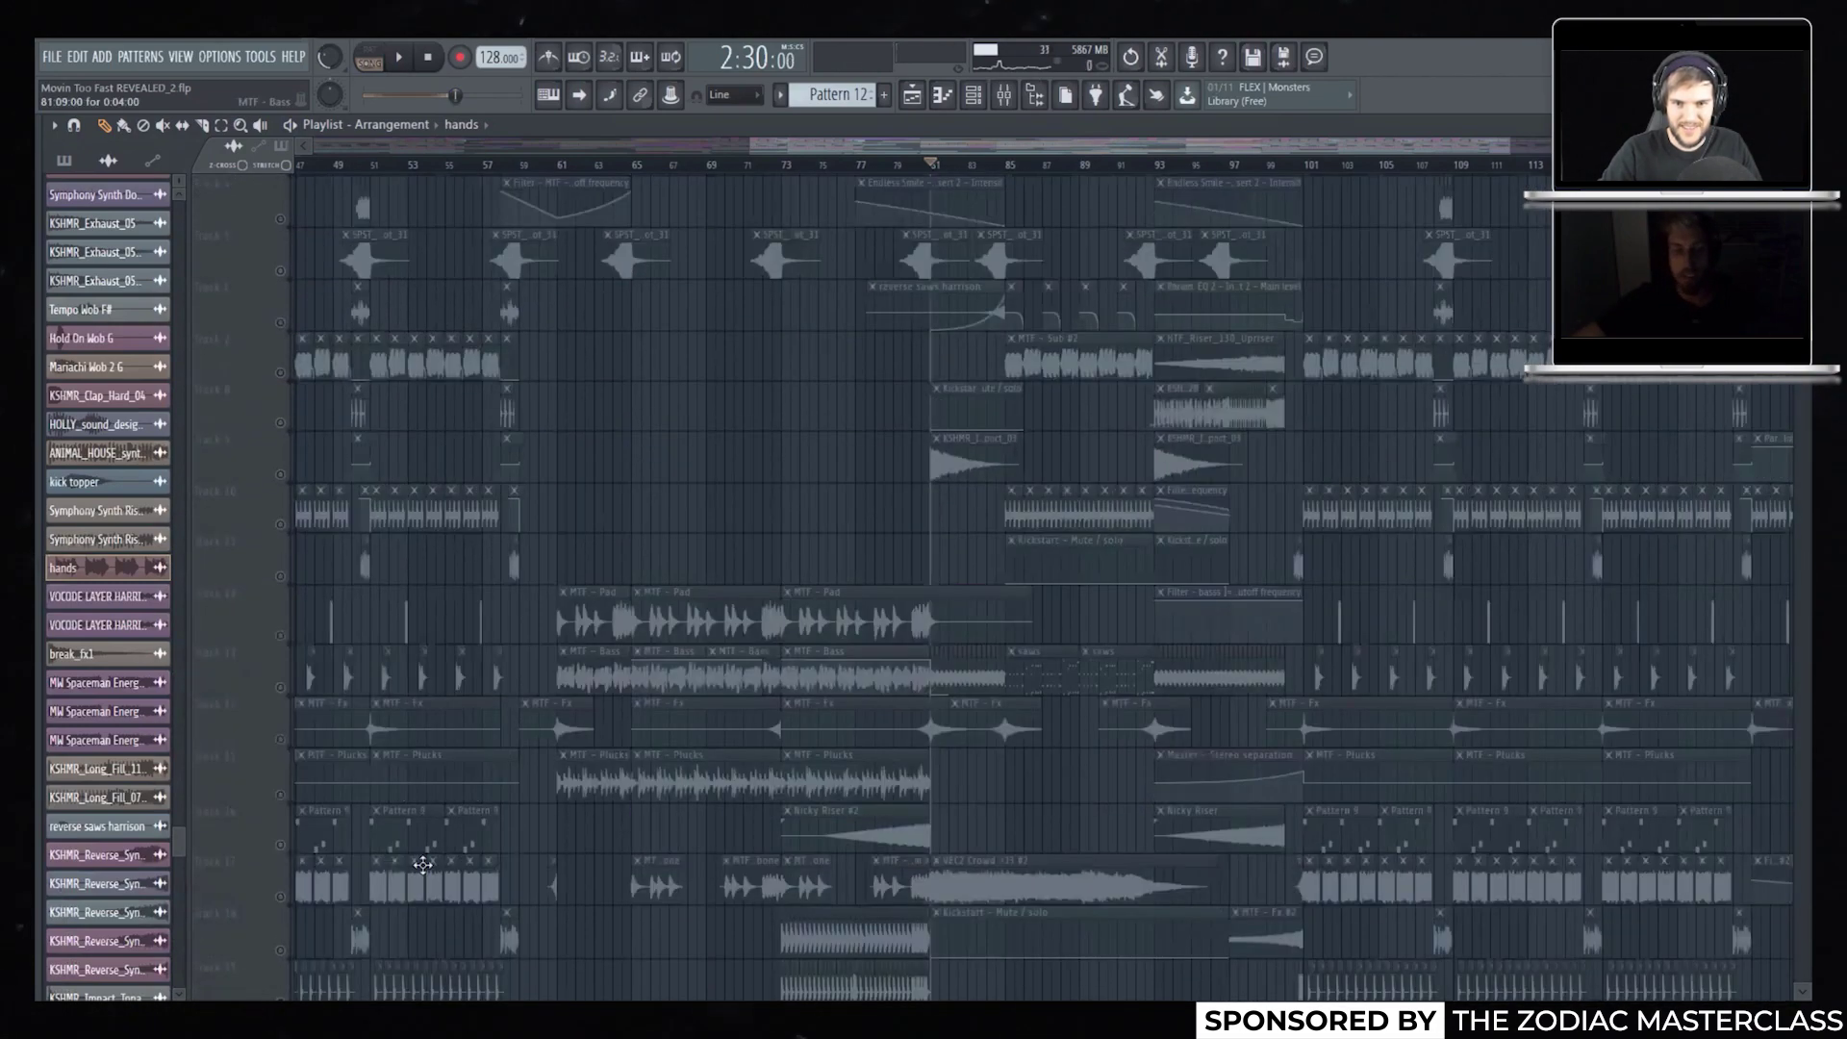
pyautogui.scroll(-3, 387, 487)
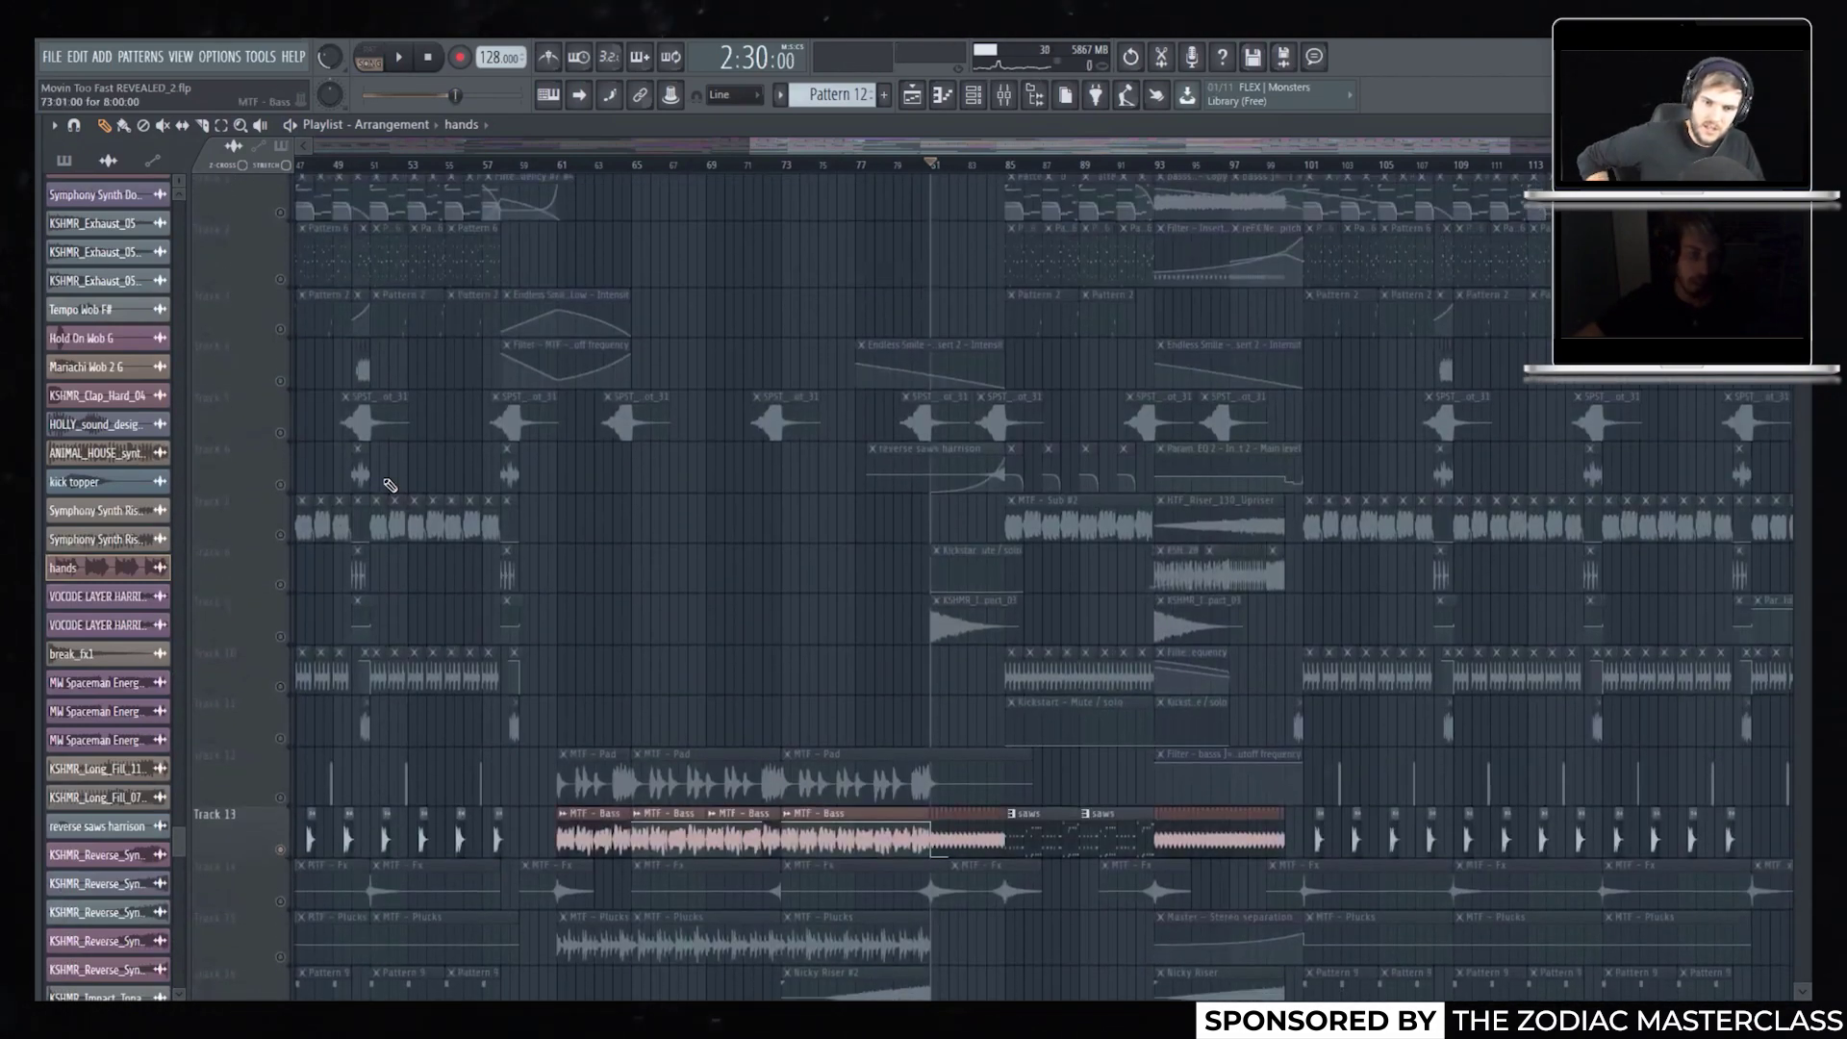
pyautogui.scroll(1, 286, 545)
pyautogui.click(281, 539)
pyautogui.click(281, 335)
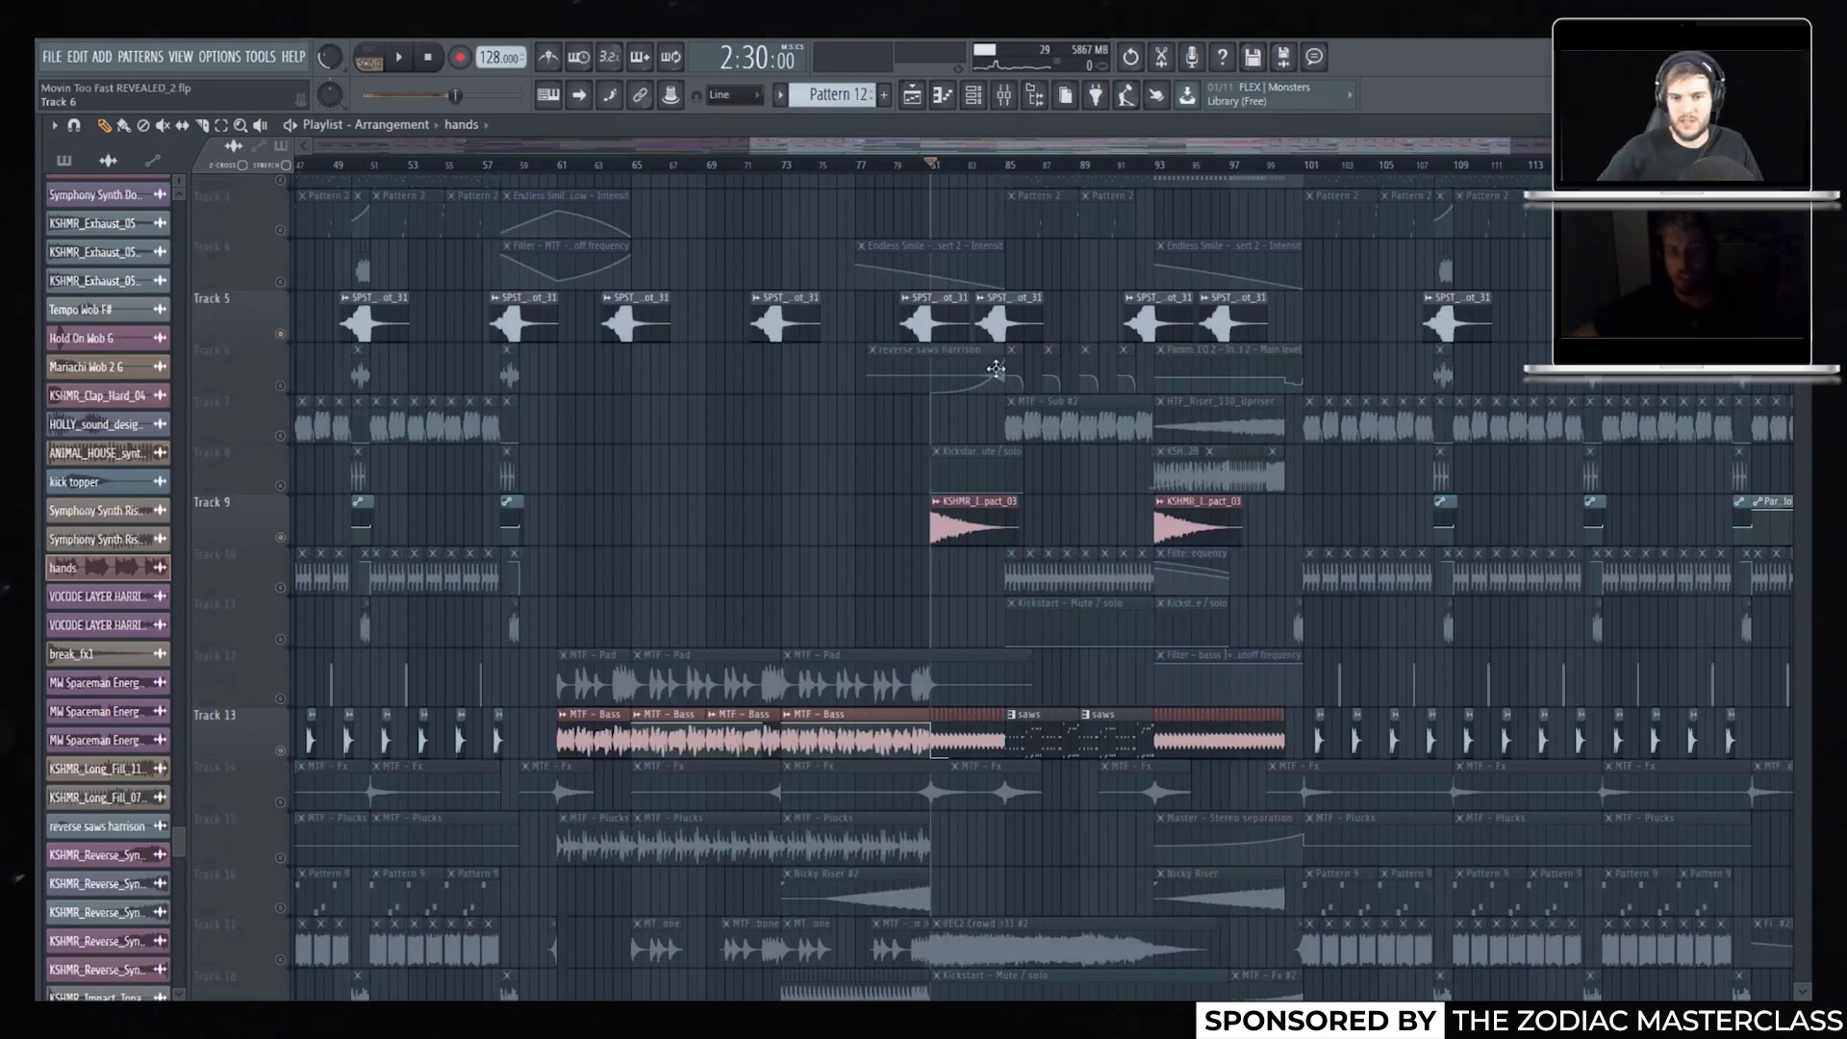
# Play the saws pattern in the piano roll, then audition it in the playlist from bar 85
pyautogui.doubleClick(947, 371)
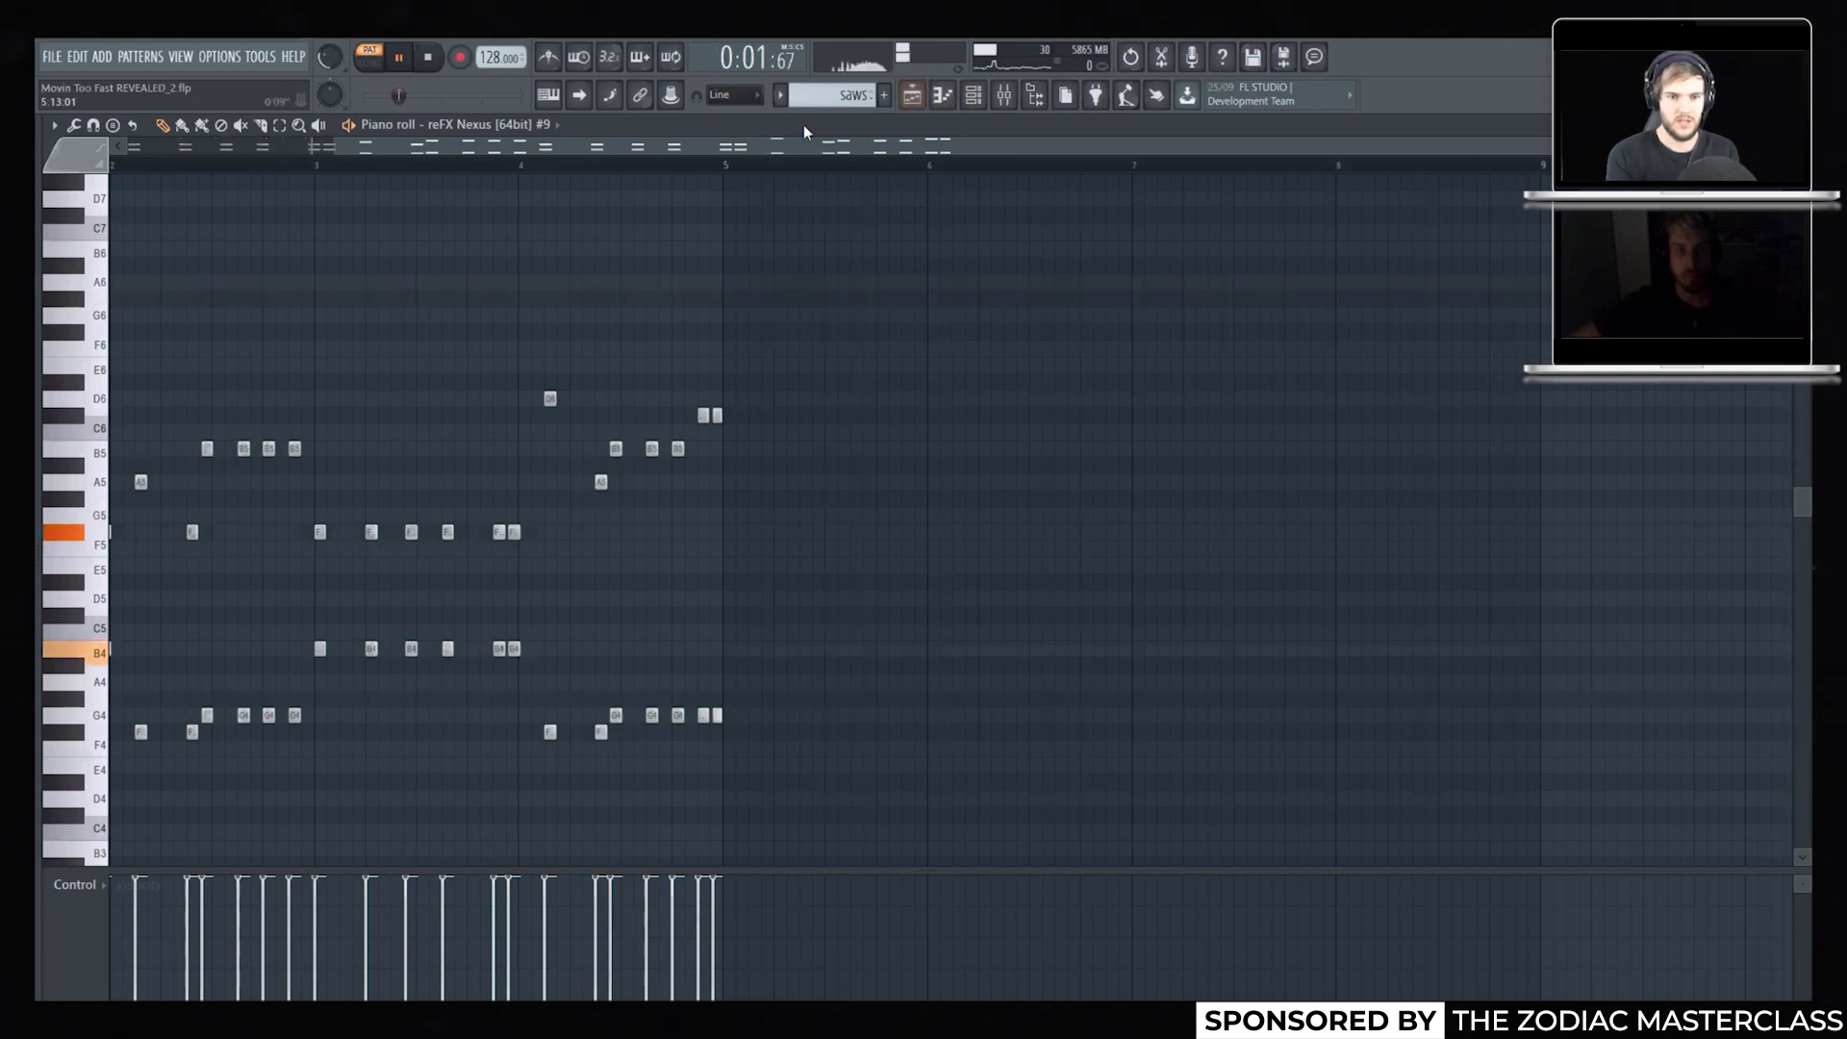
pyautogui.press('space')
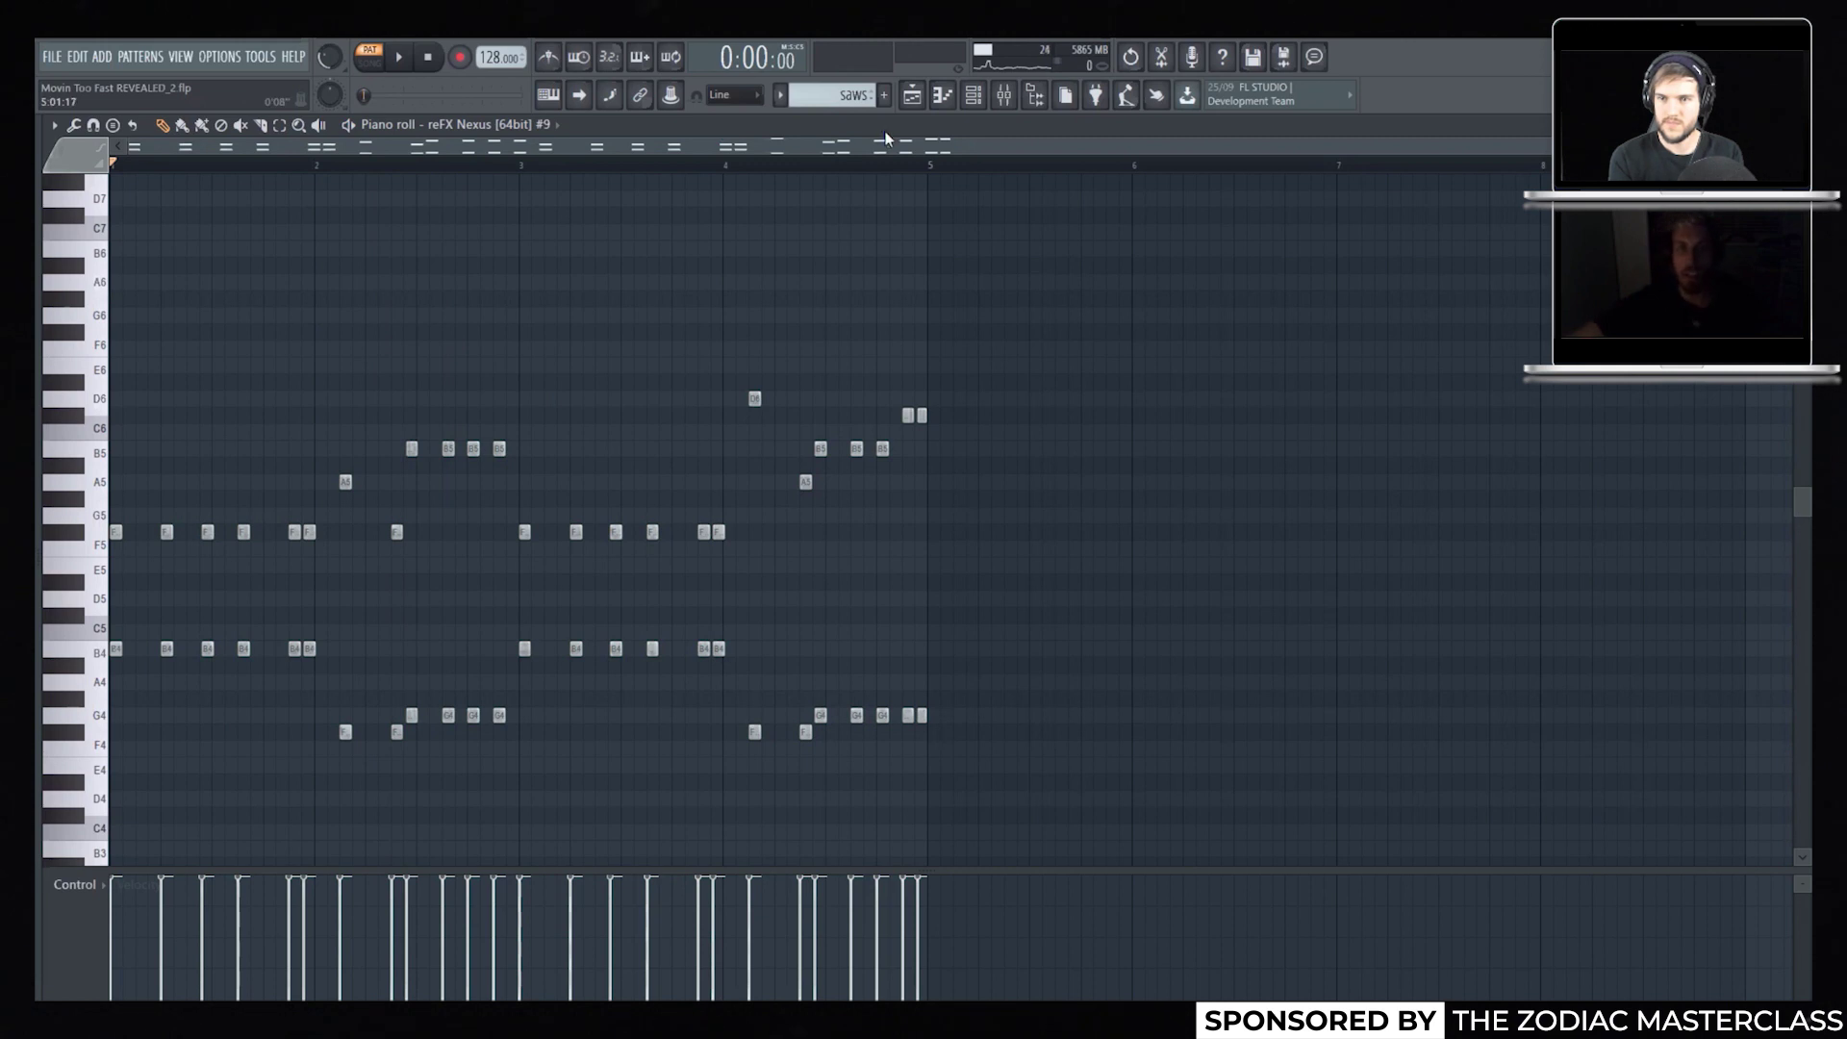
pyautogui.click(910, 98)
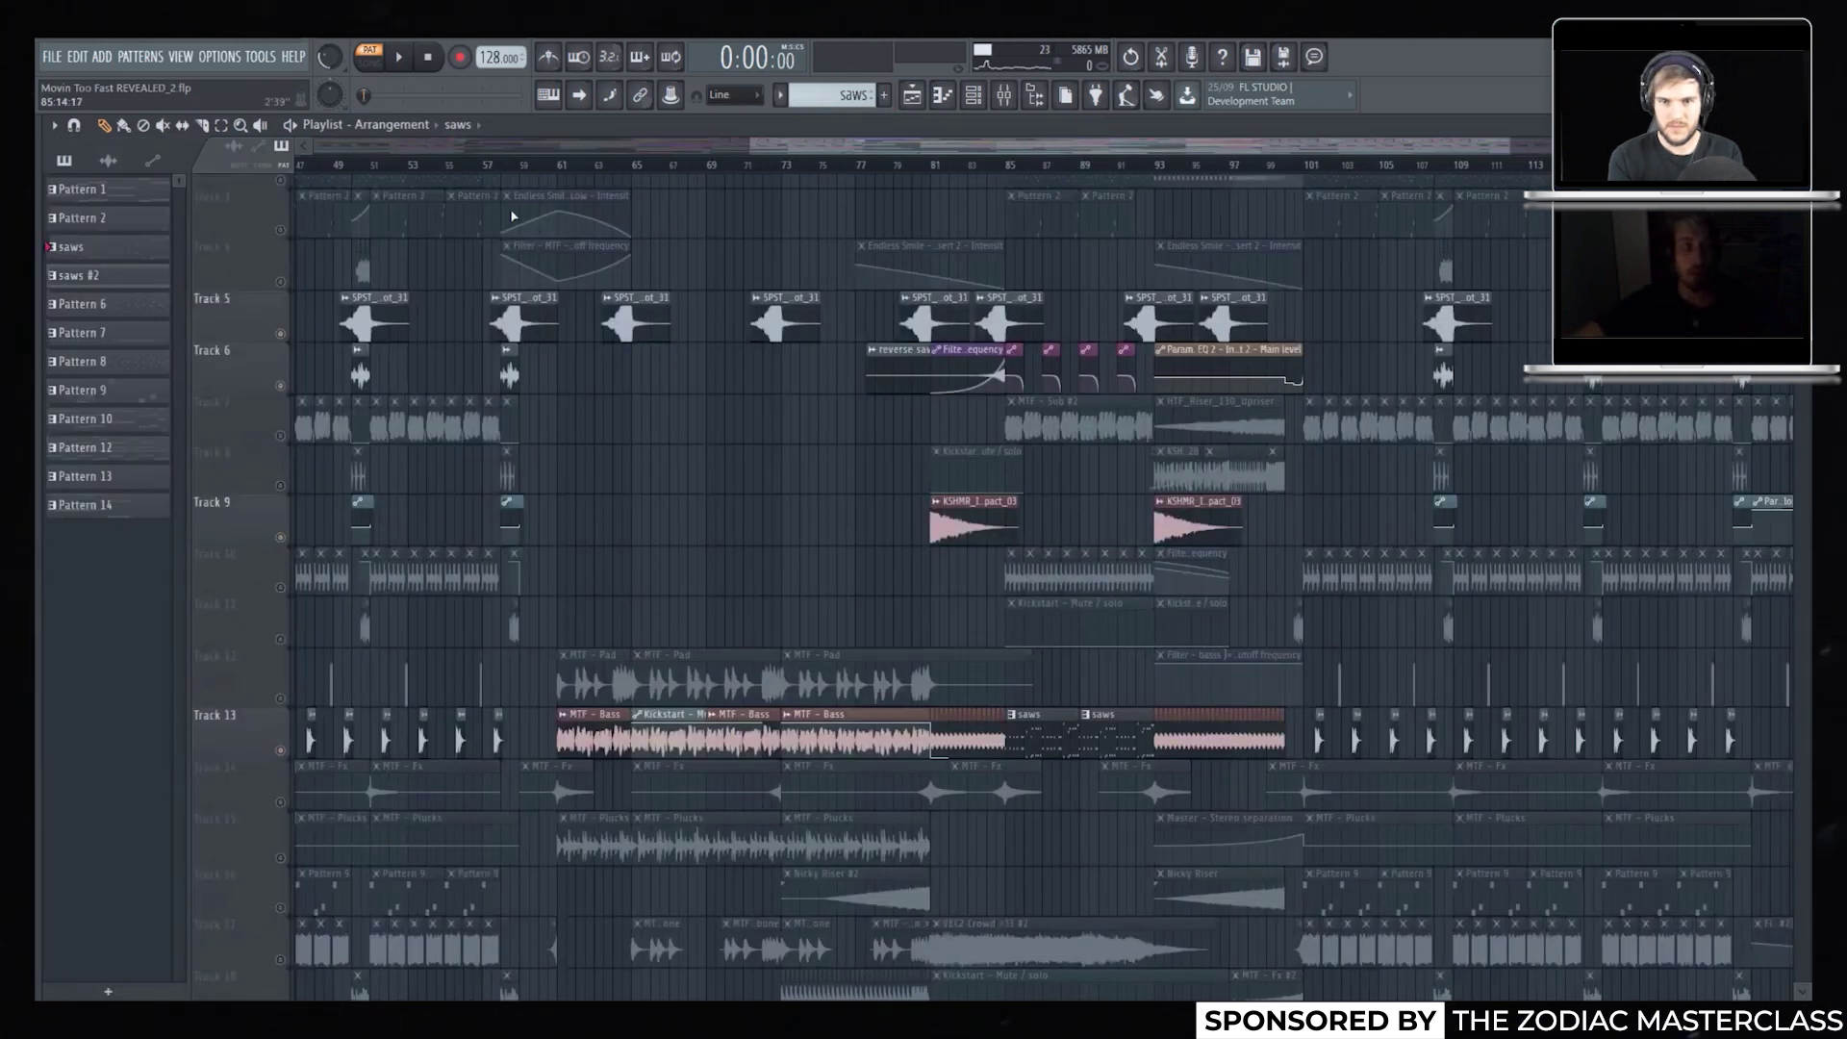
pyautogui.press('space')
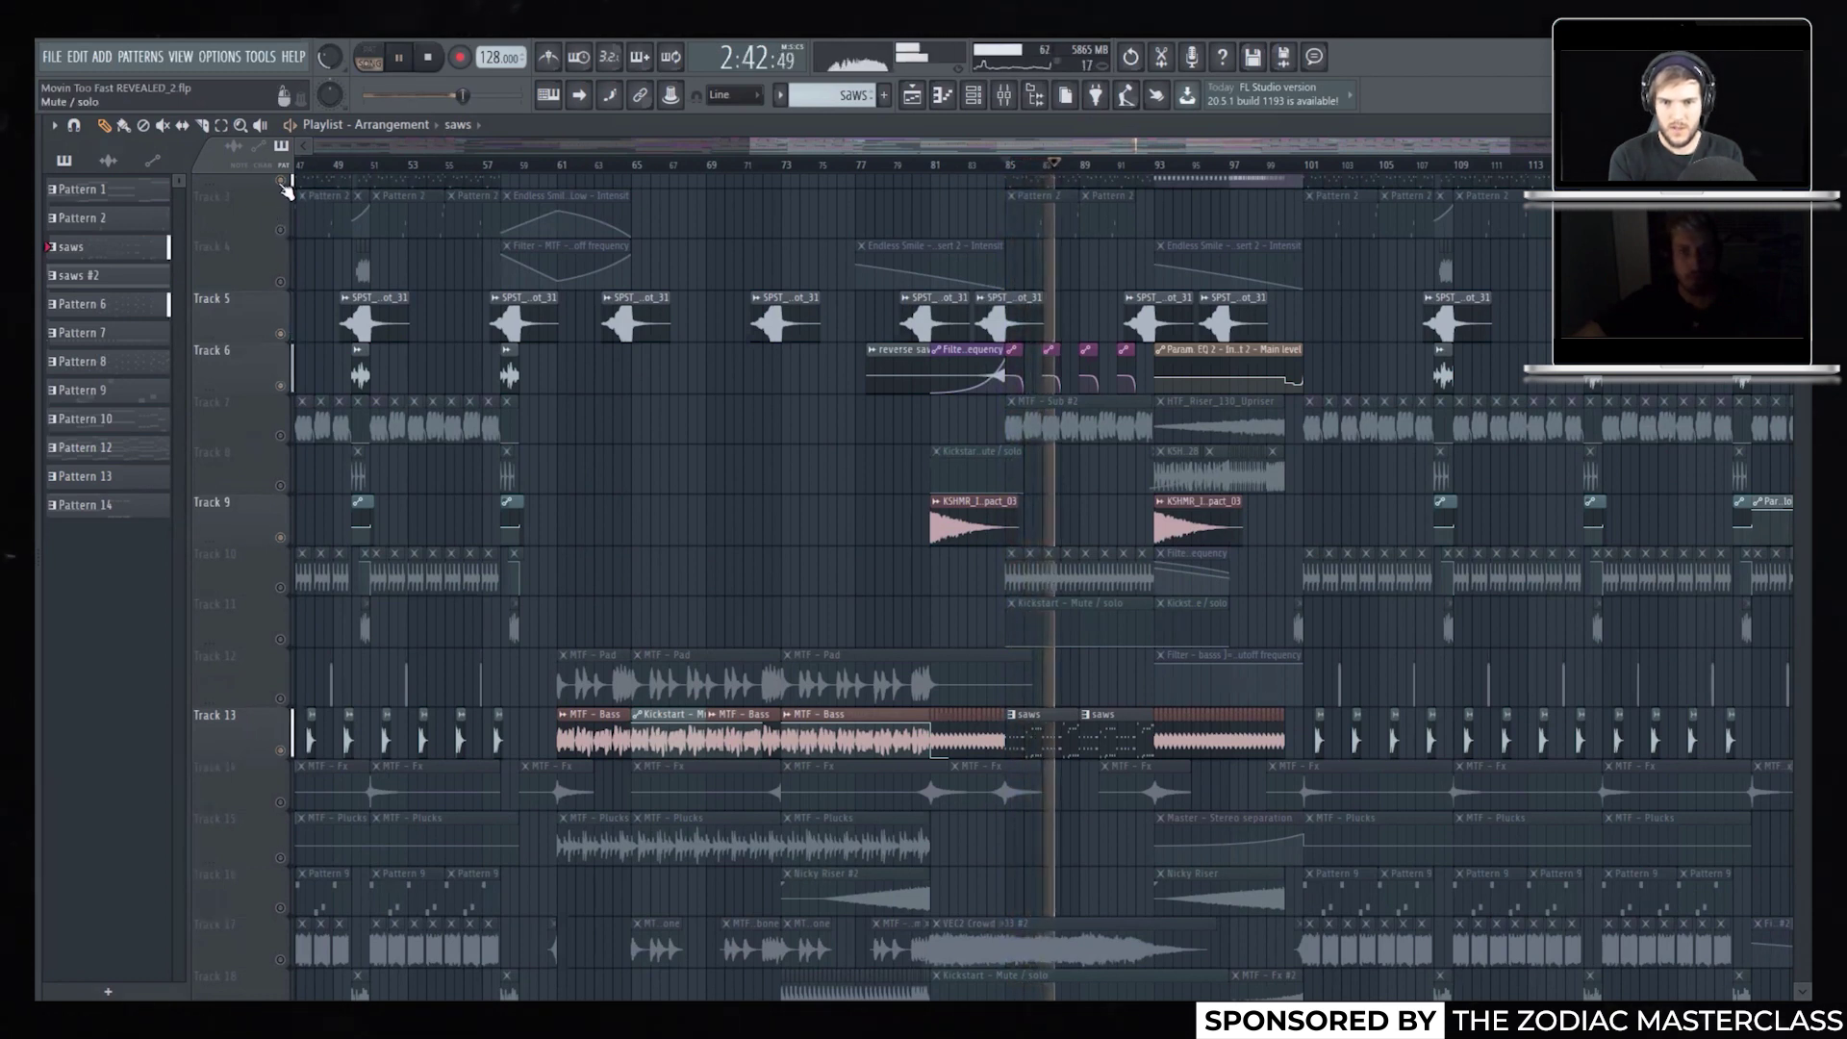
pyautogui.press('space')
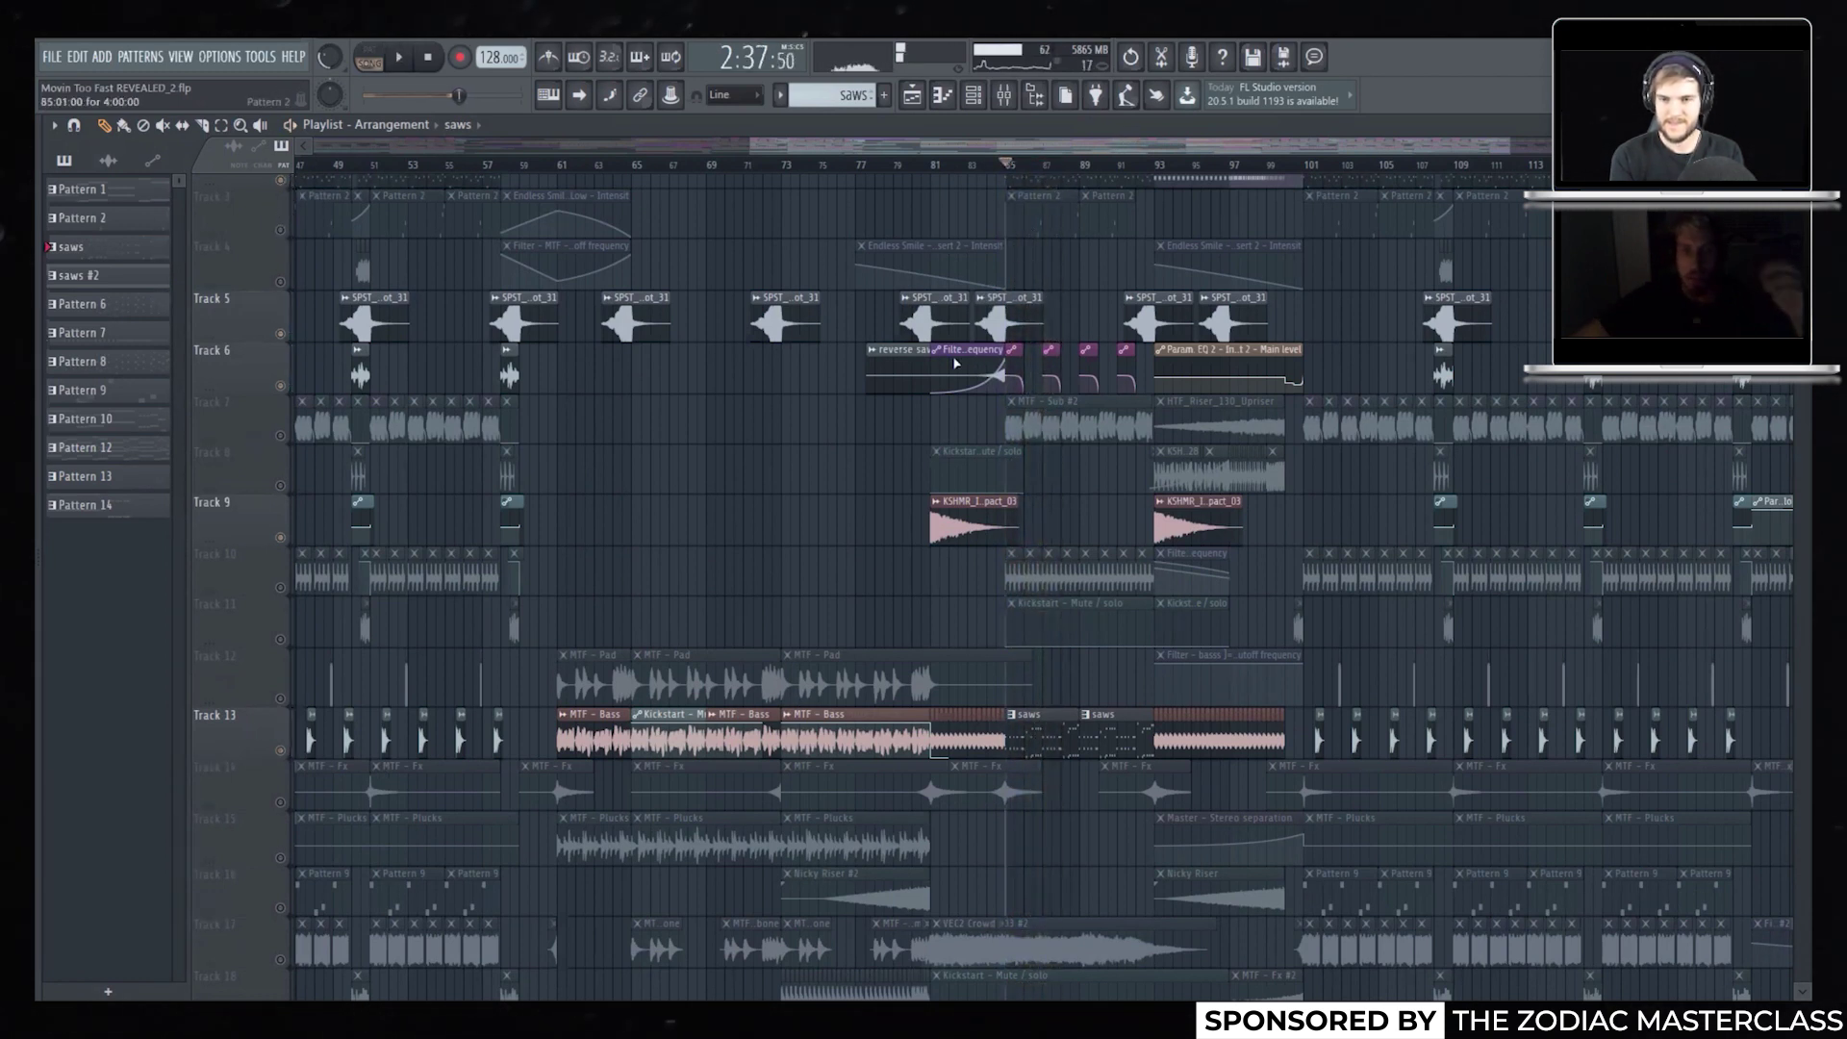
# Inspect the reverse saws harrison sample on Track 6 and preview it with Reverse temporarily turned off
pyautogui.doubleClick(912, 364)
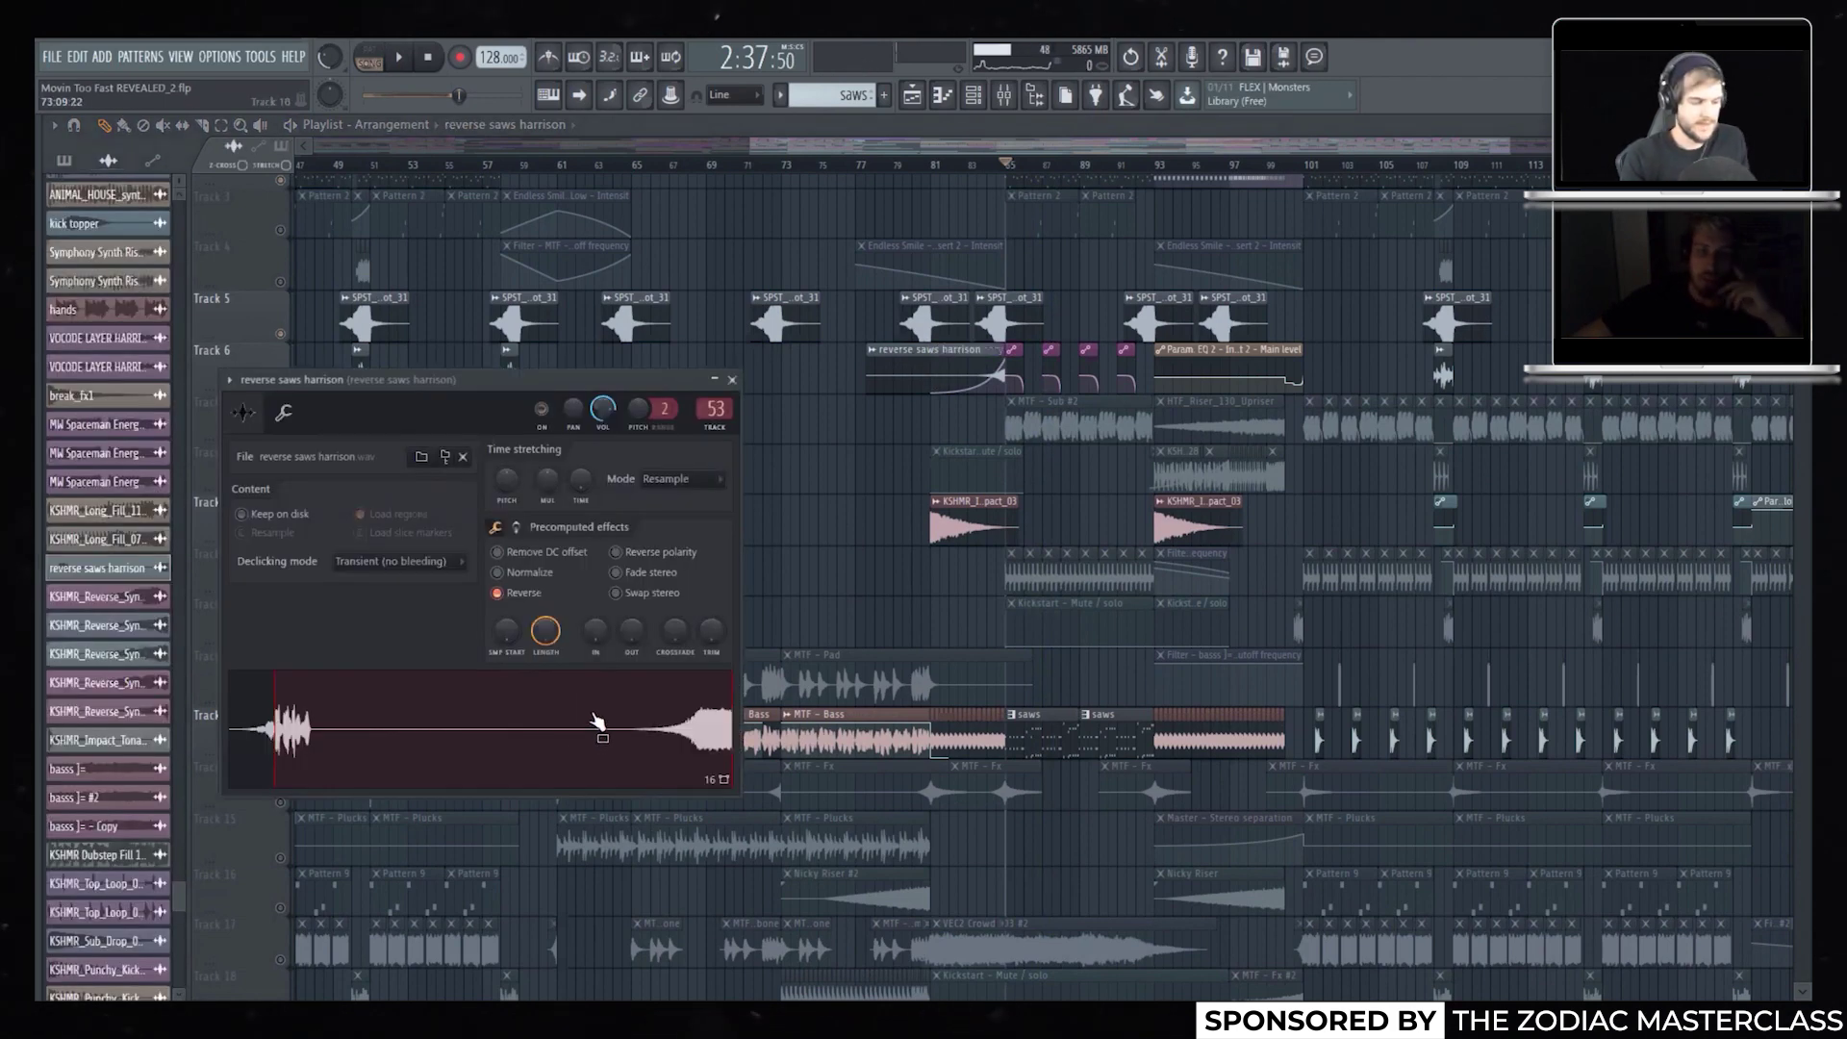
pyautogui.click(520, 593)
pyautogui.click(426, 718)
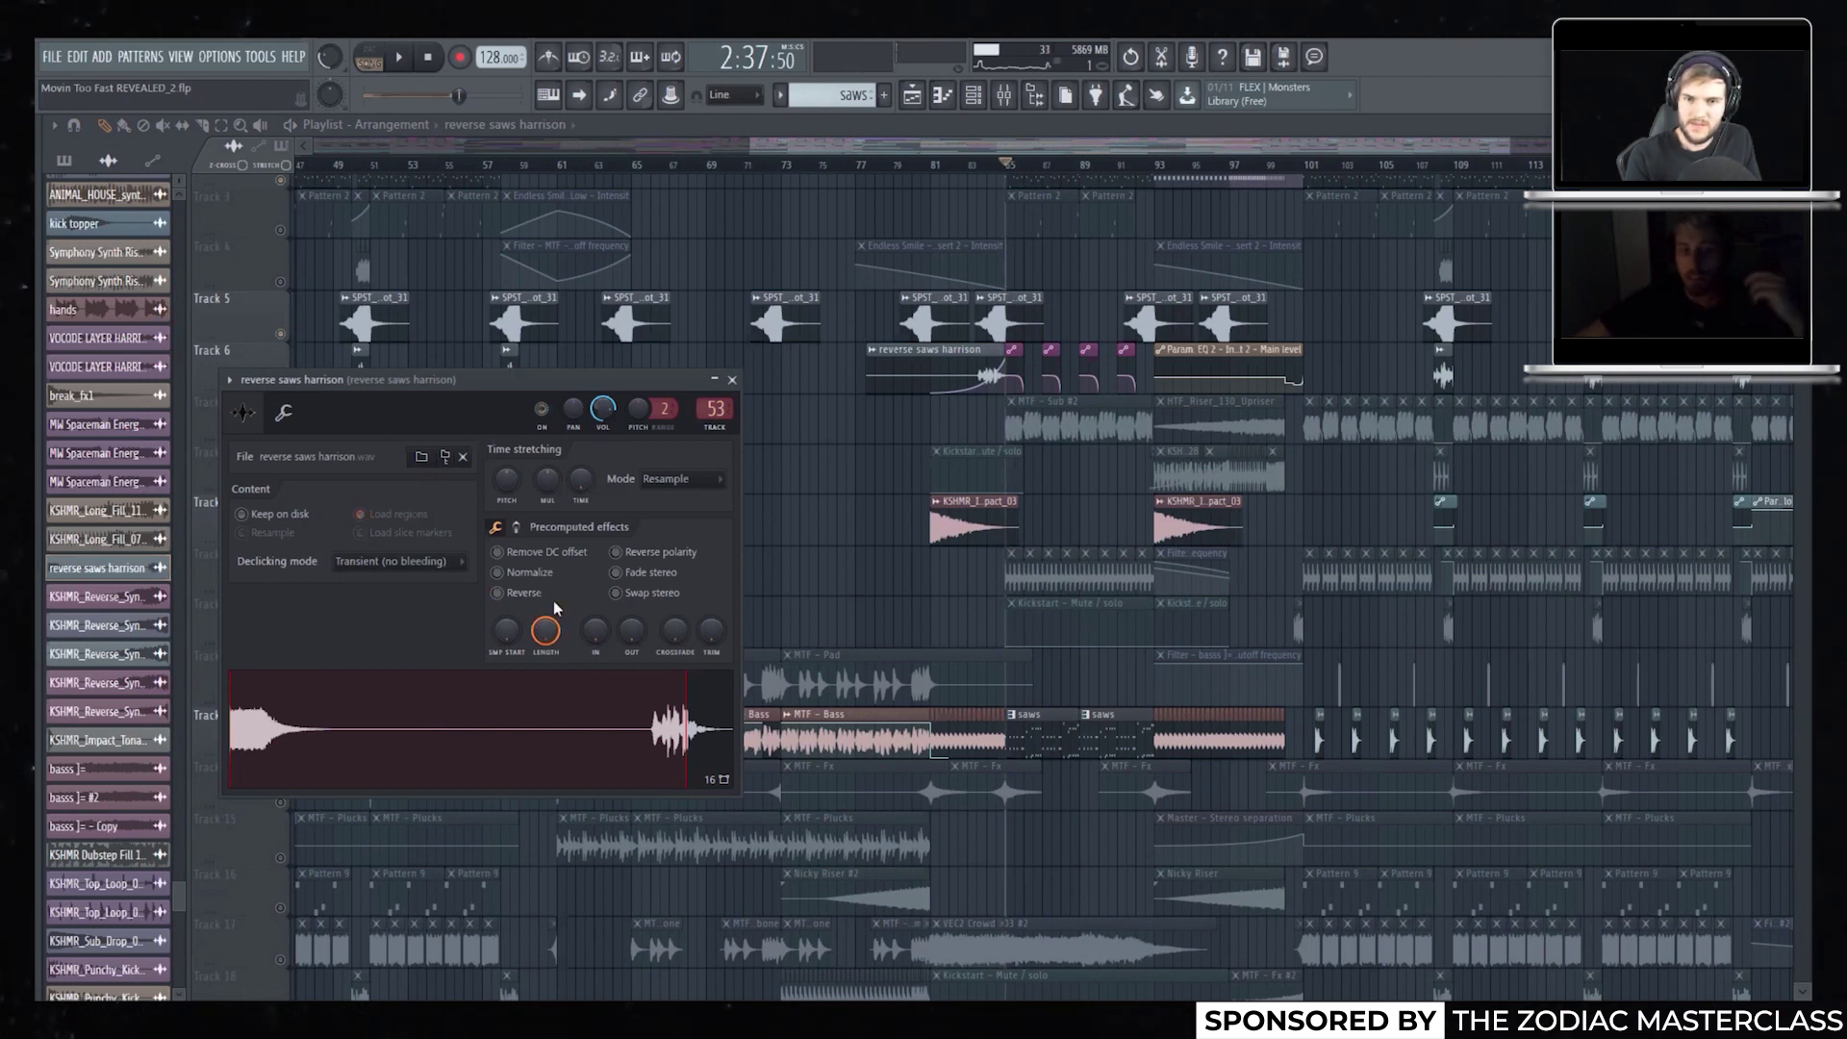
pyautogui.click(498, 592)
pyautogui.moveTo(940, 385); pyautogui.dragTo(1013, 173)
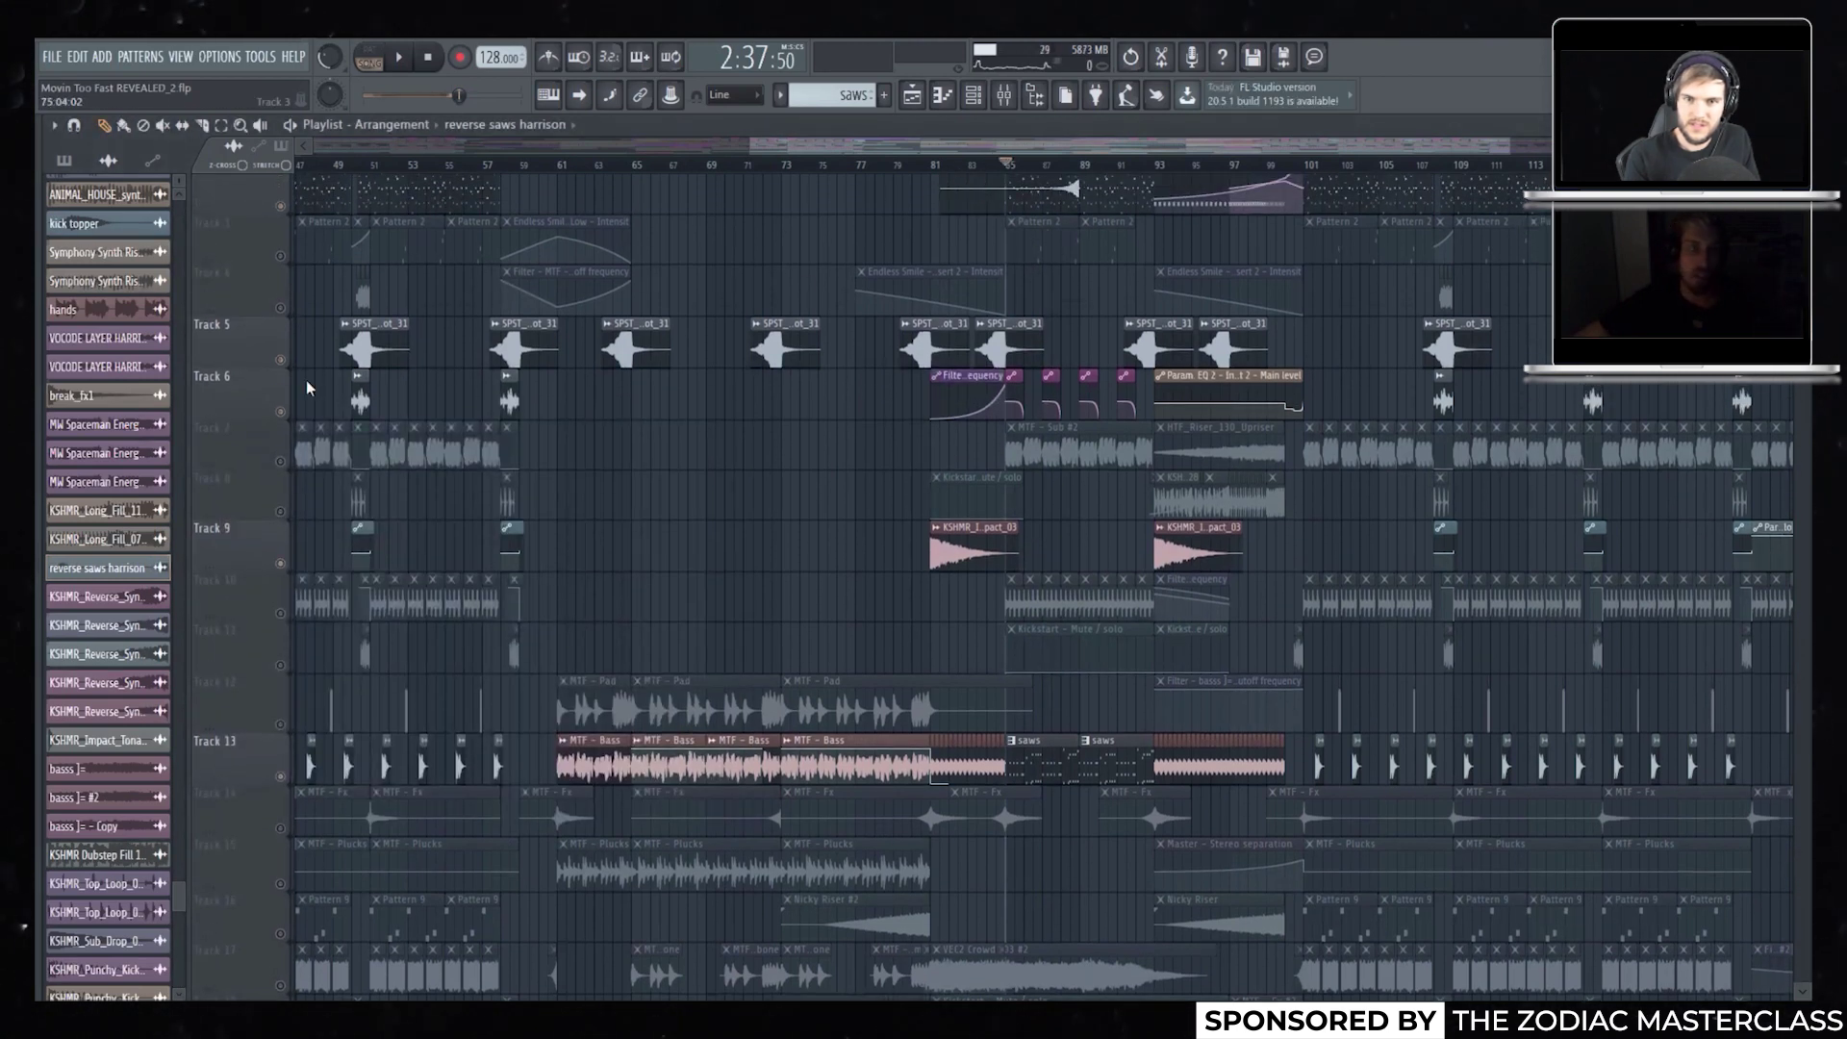
pyautogui.scroll(1, 308, 385)
pyautogui.hotkey('ctrl', 'z')
# Enable Track 2 alongside Track 6 and audition the reversed saws into the lead from just before bar 83
pyautogui.click(280, 286)
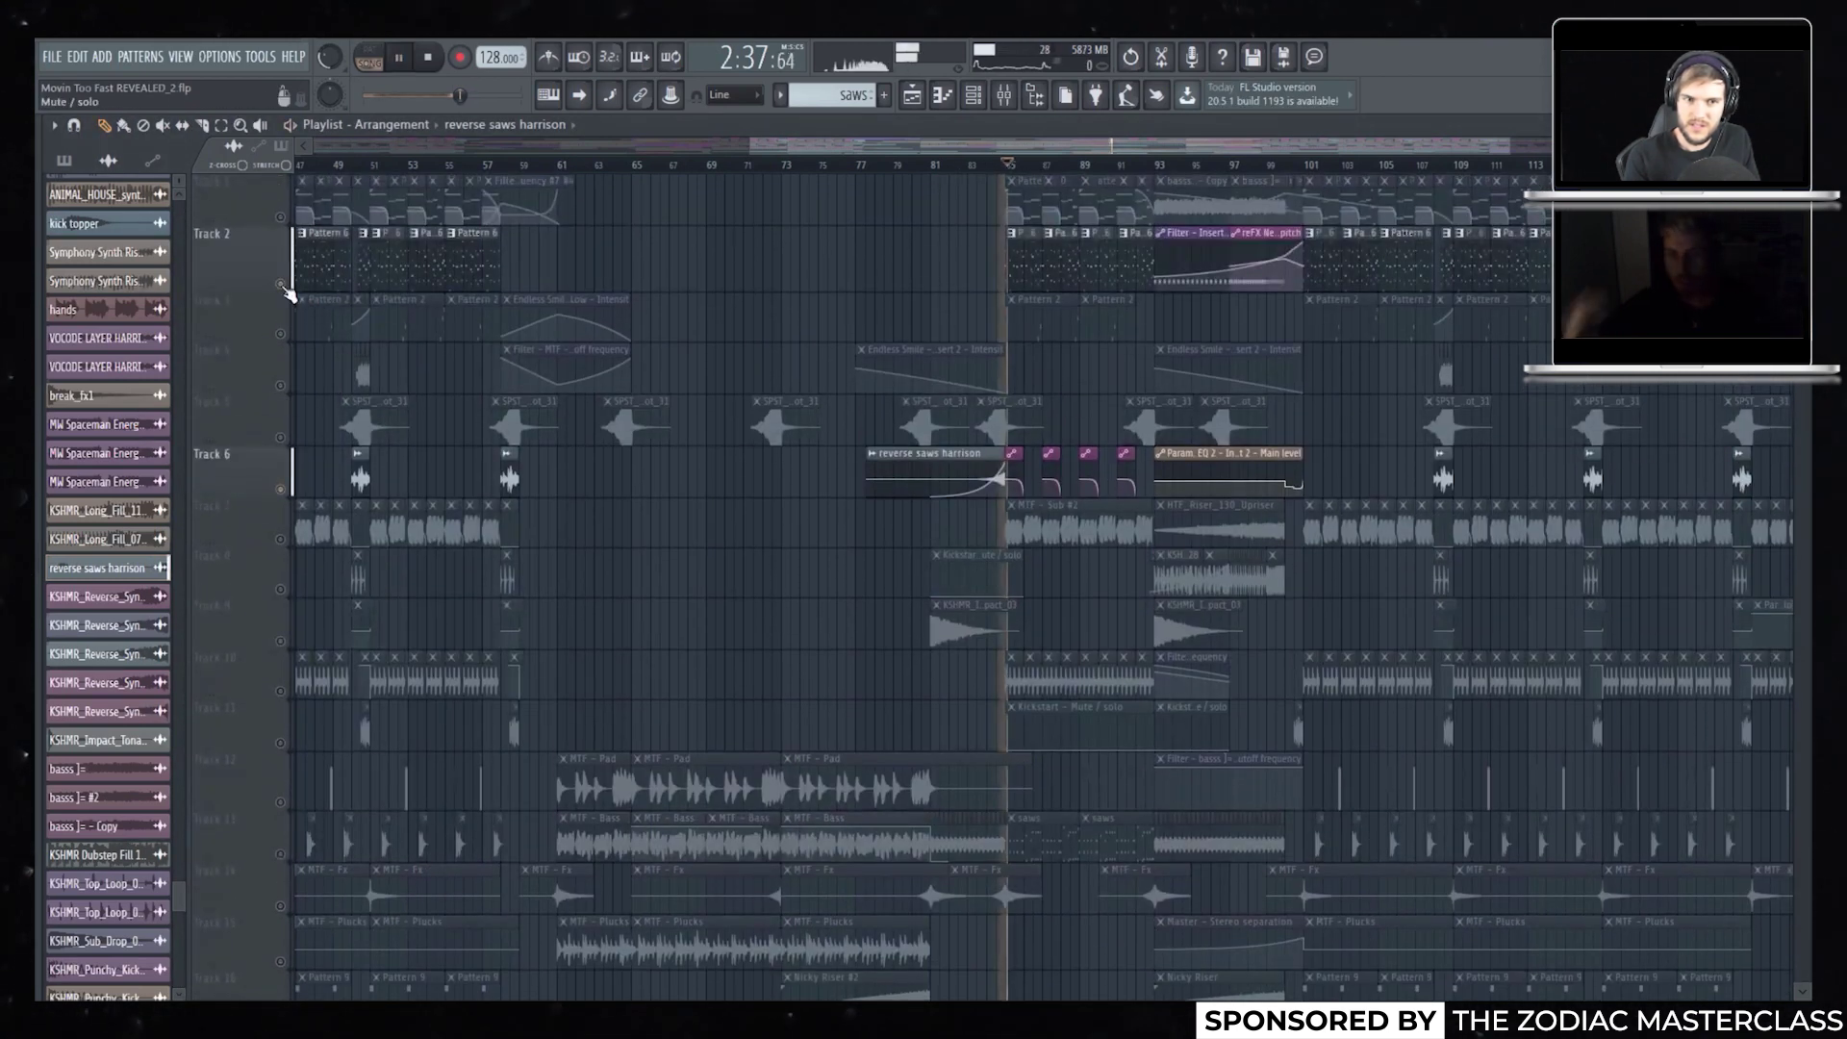
pyautogui.click(977, 165)
pyautogui.press('space')
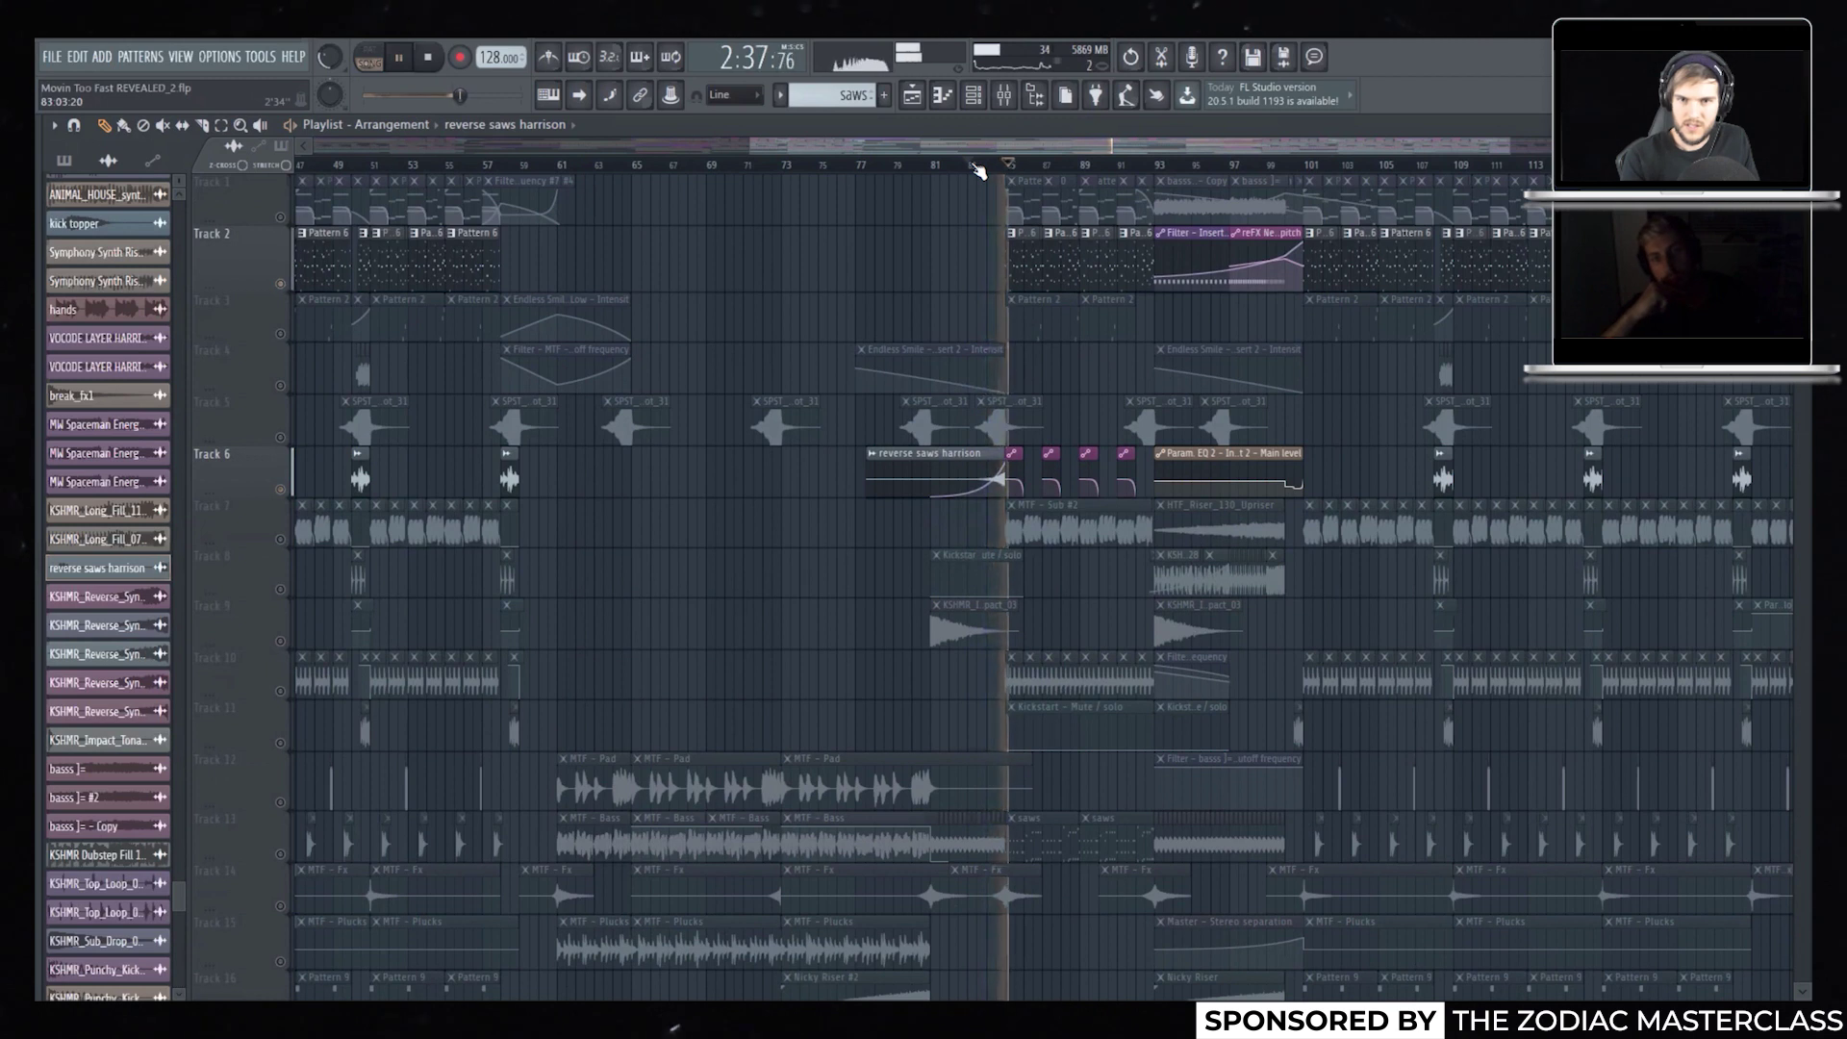
pyautogui.press('space')
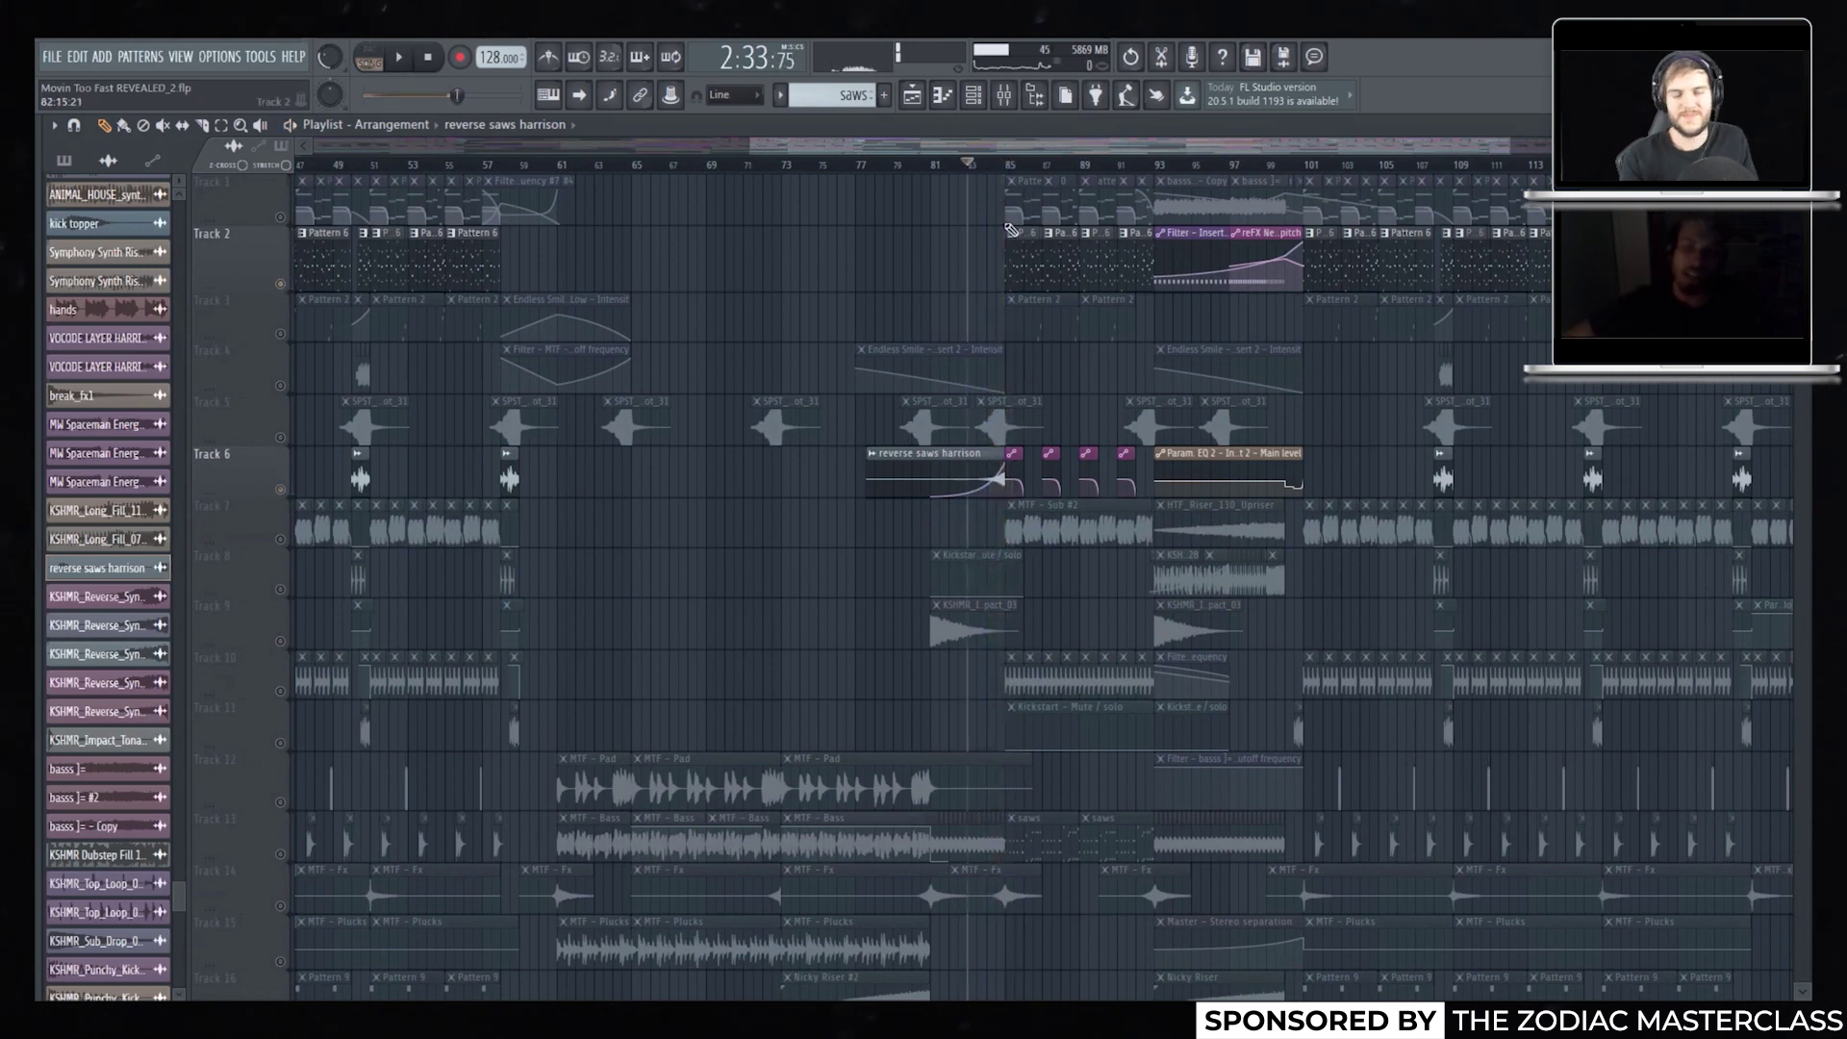
# Inspect the sample settings of the reversed synth shot clip on Track 5 near bar 83, then select the reverse saws harrison clip
pyautogui.doubleClick(996, 410)
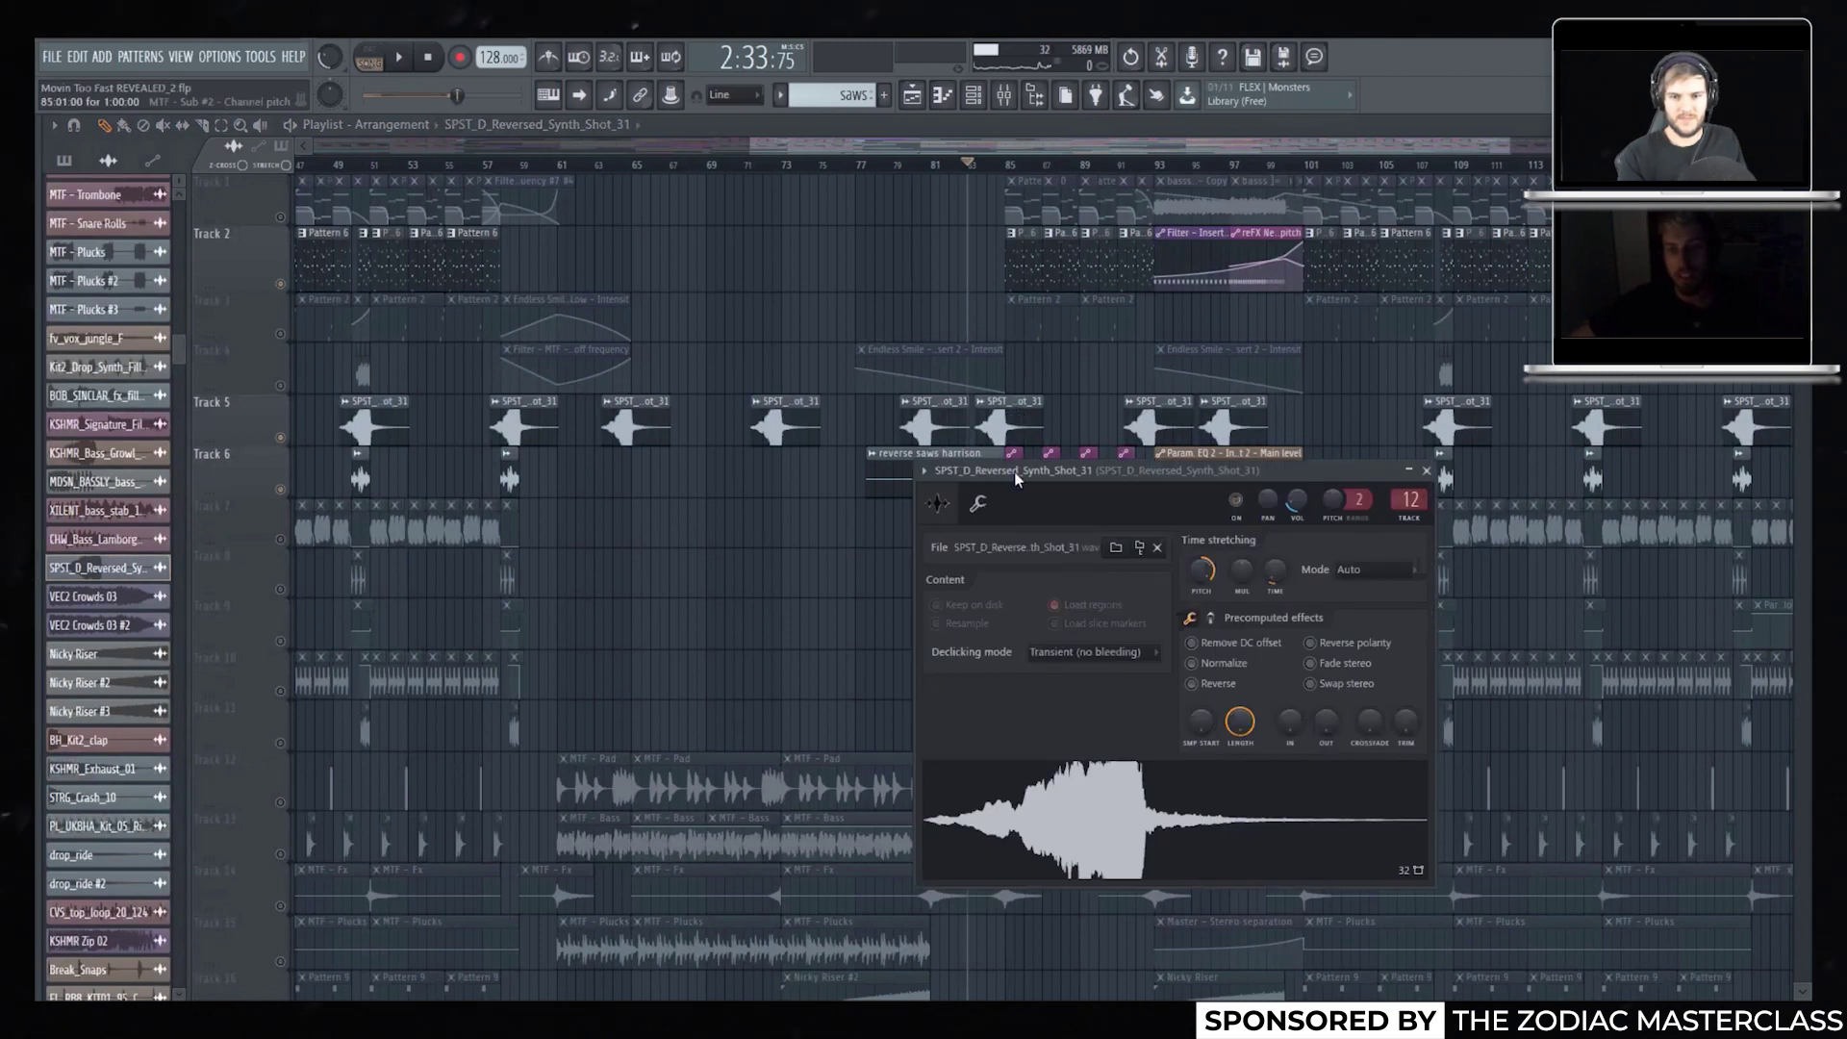
pyautogui.moveTo(1018, 476); pyautogui.dragTo(1001, 551)
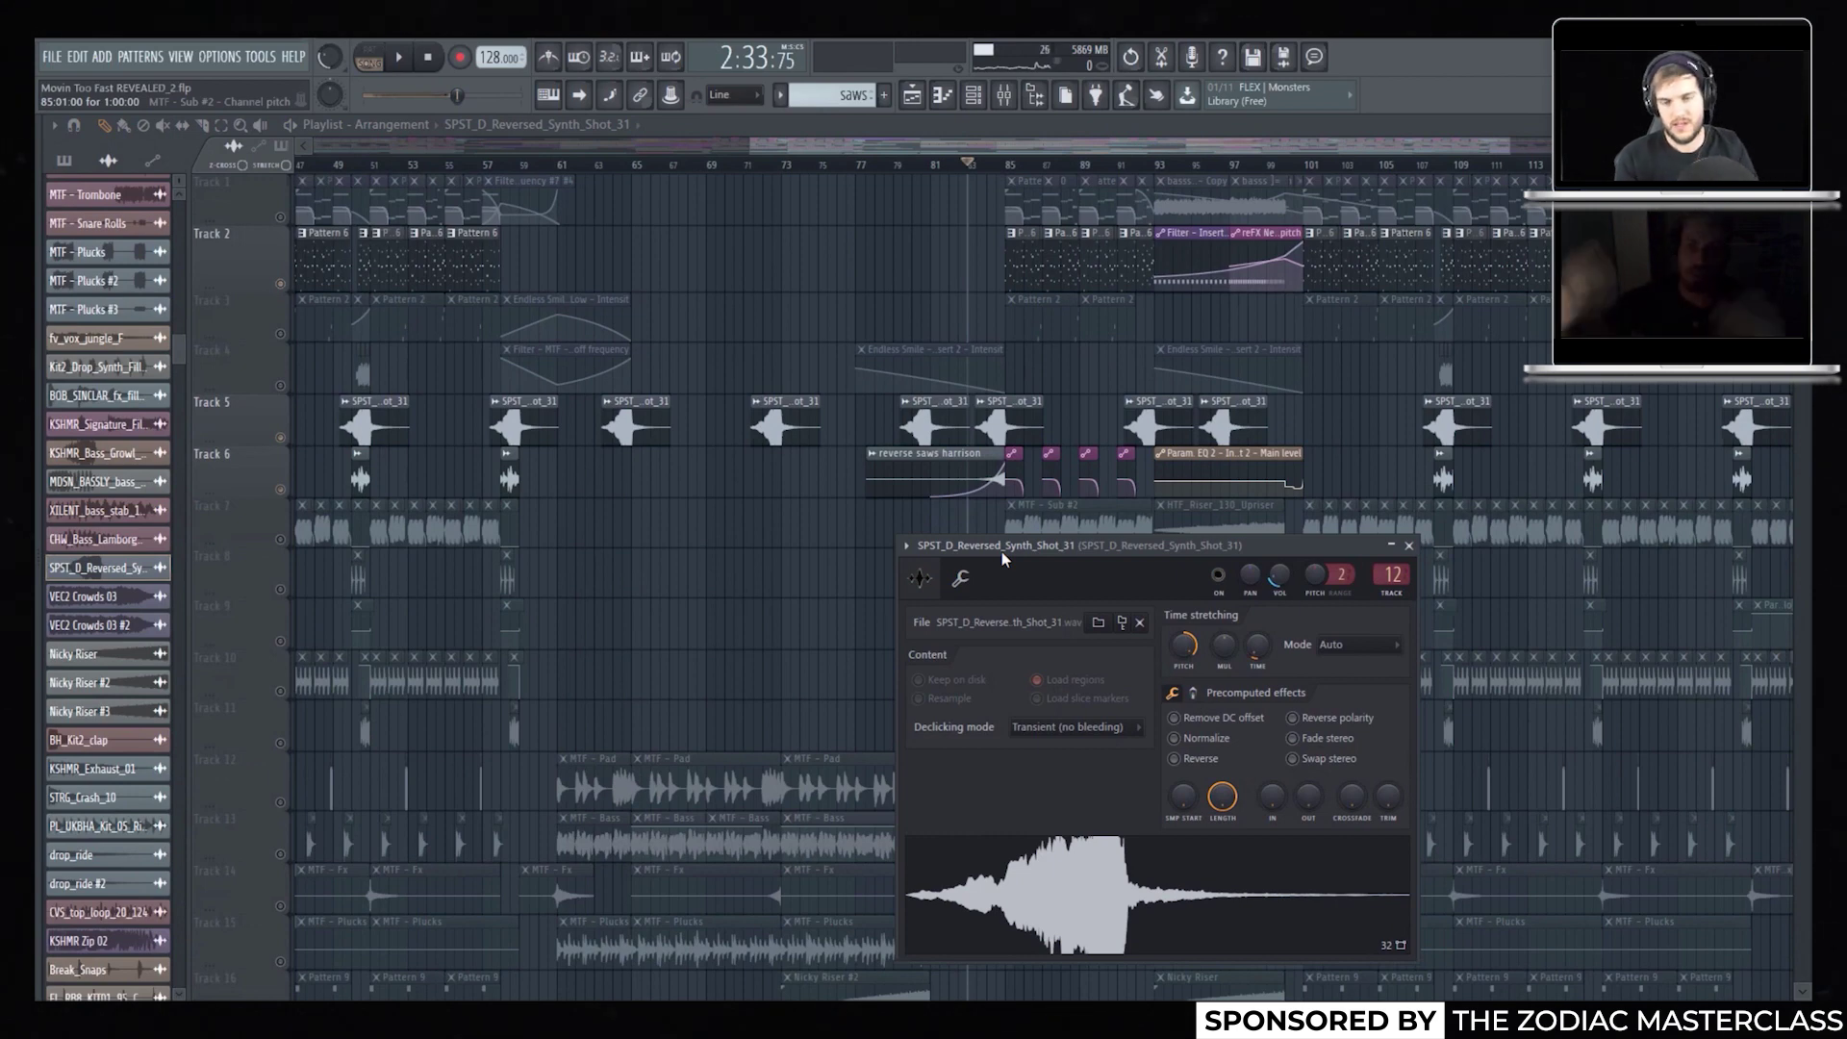
pyautogui.click(950, 473)
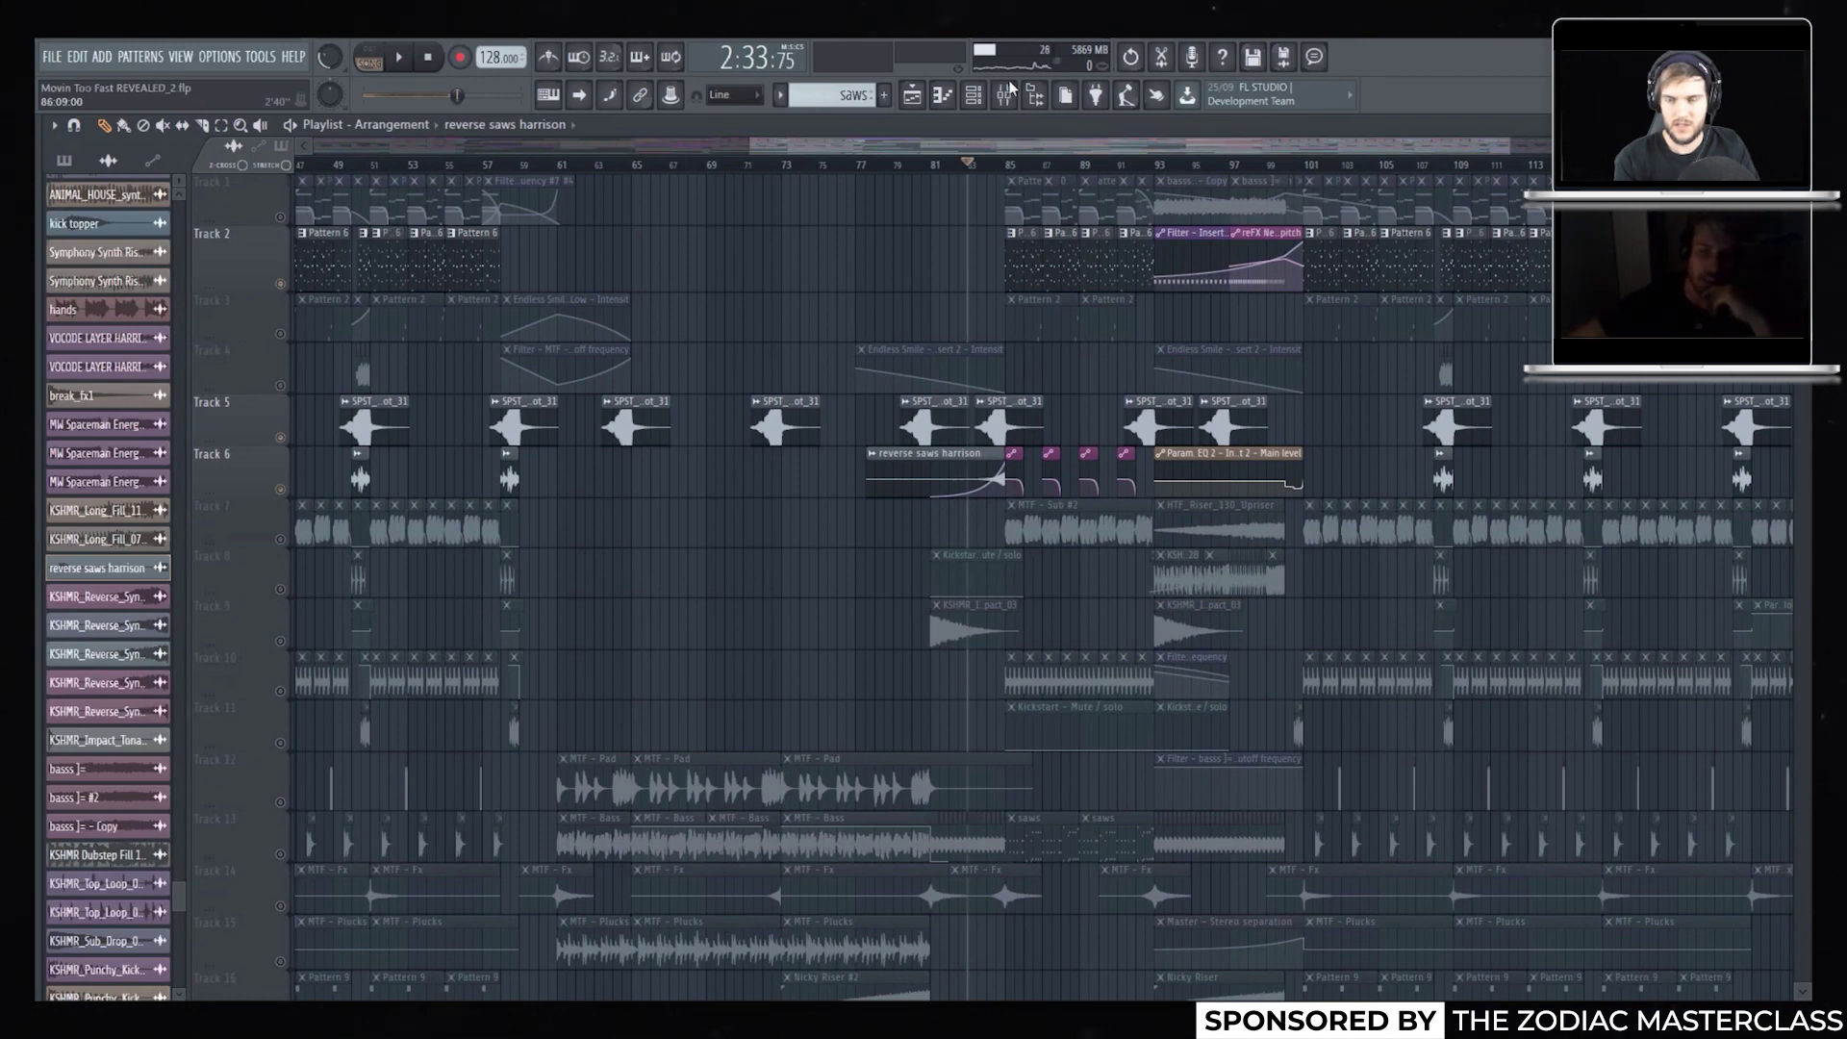
# Unmute all playlist tracks and audition the full arrangement from just before bar 83
pyautogui.scroll(-10, 780, 608)
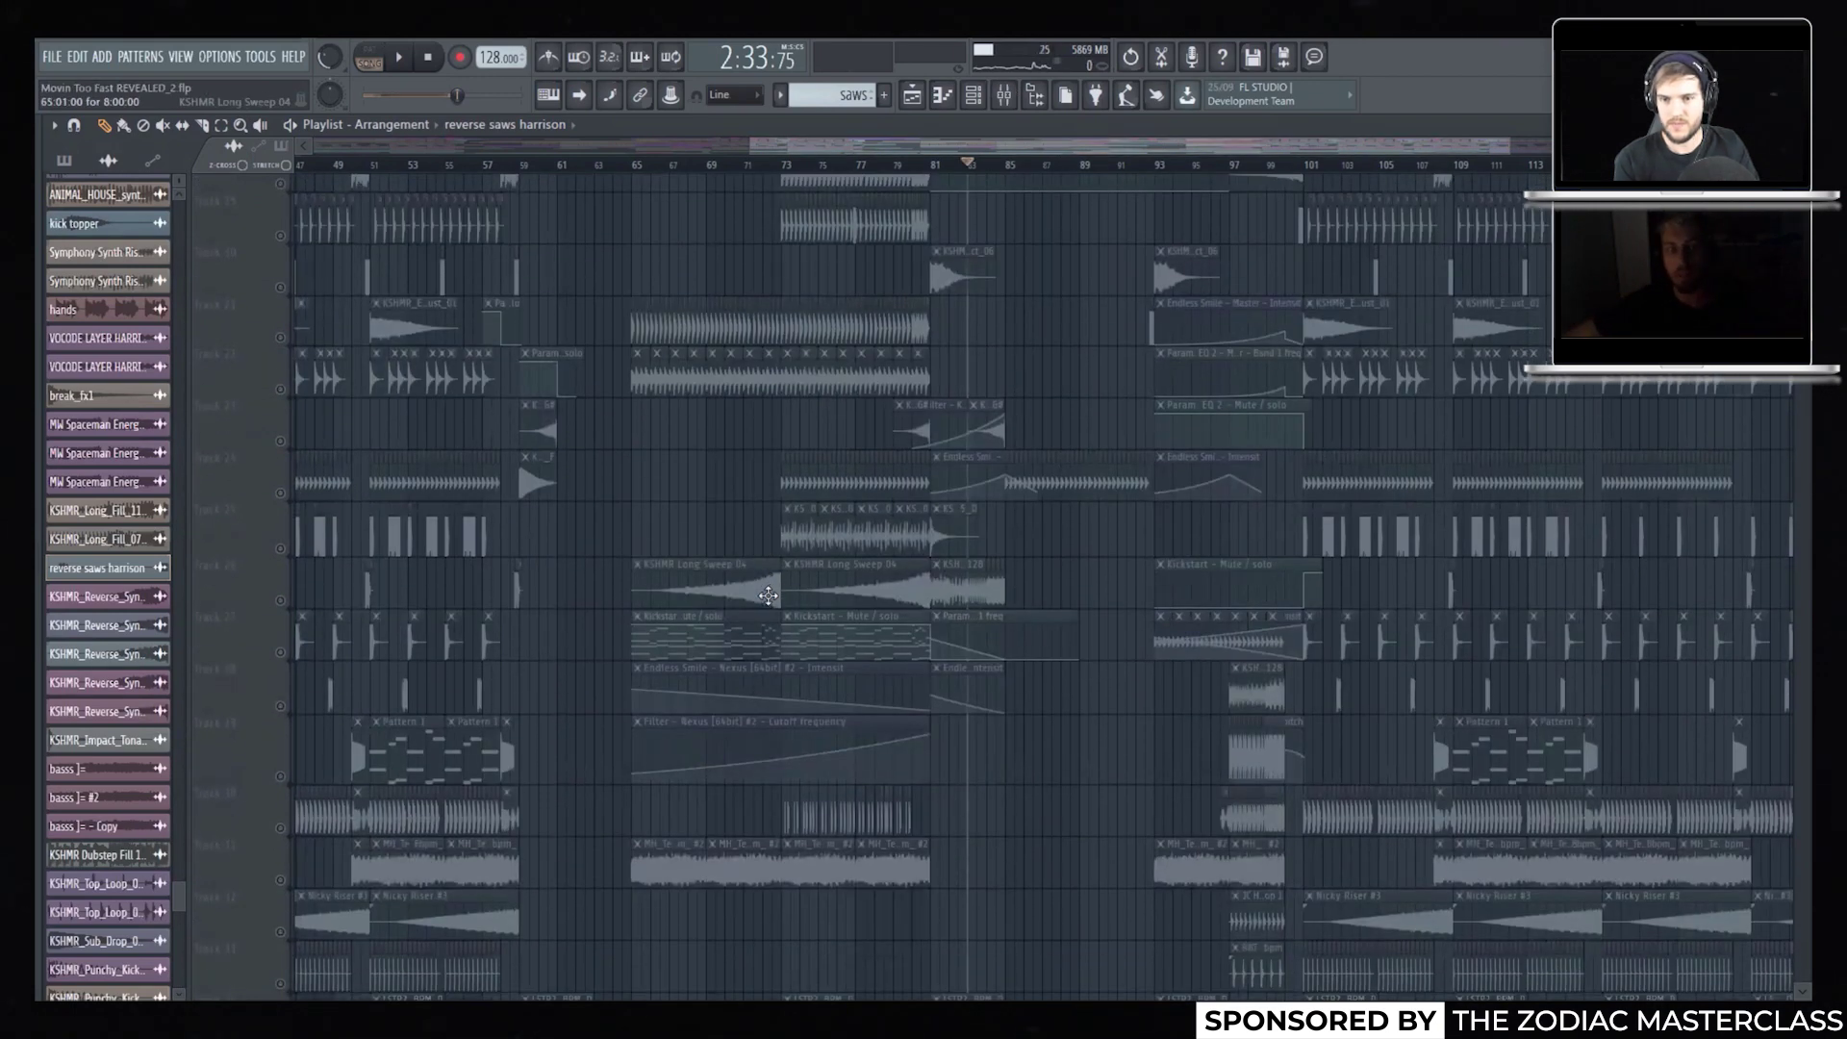
pyautogui.rightClick(285, 442)
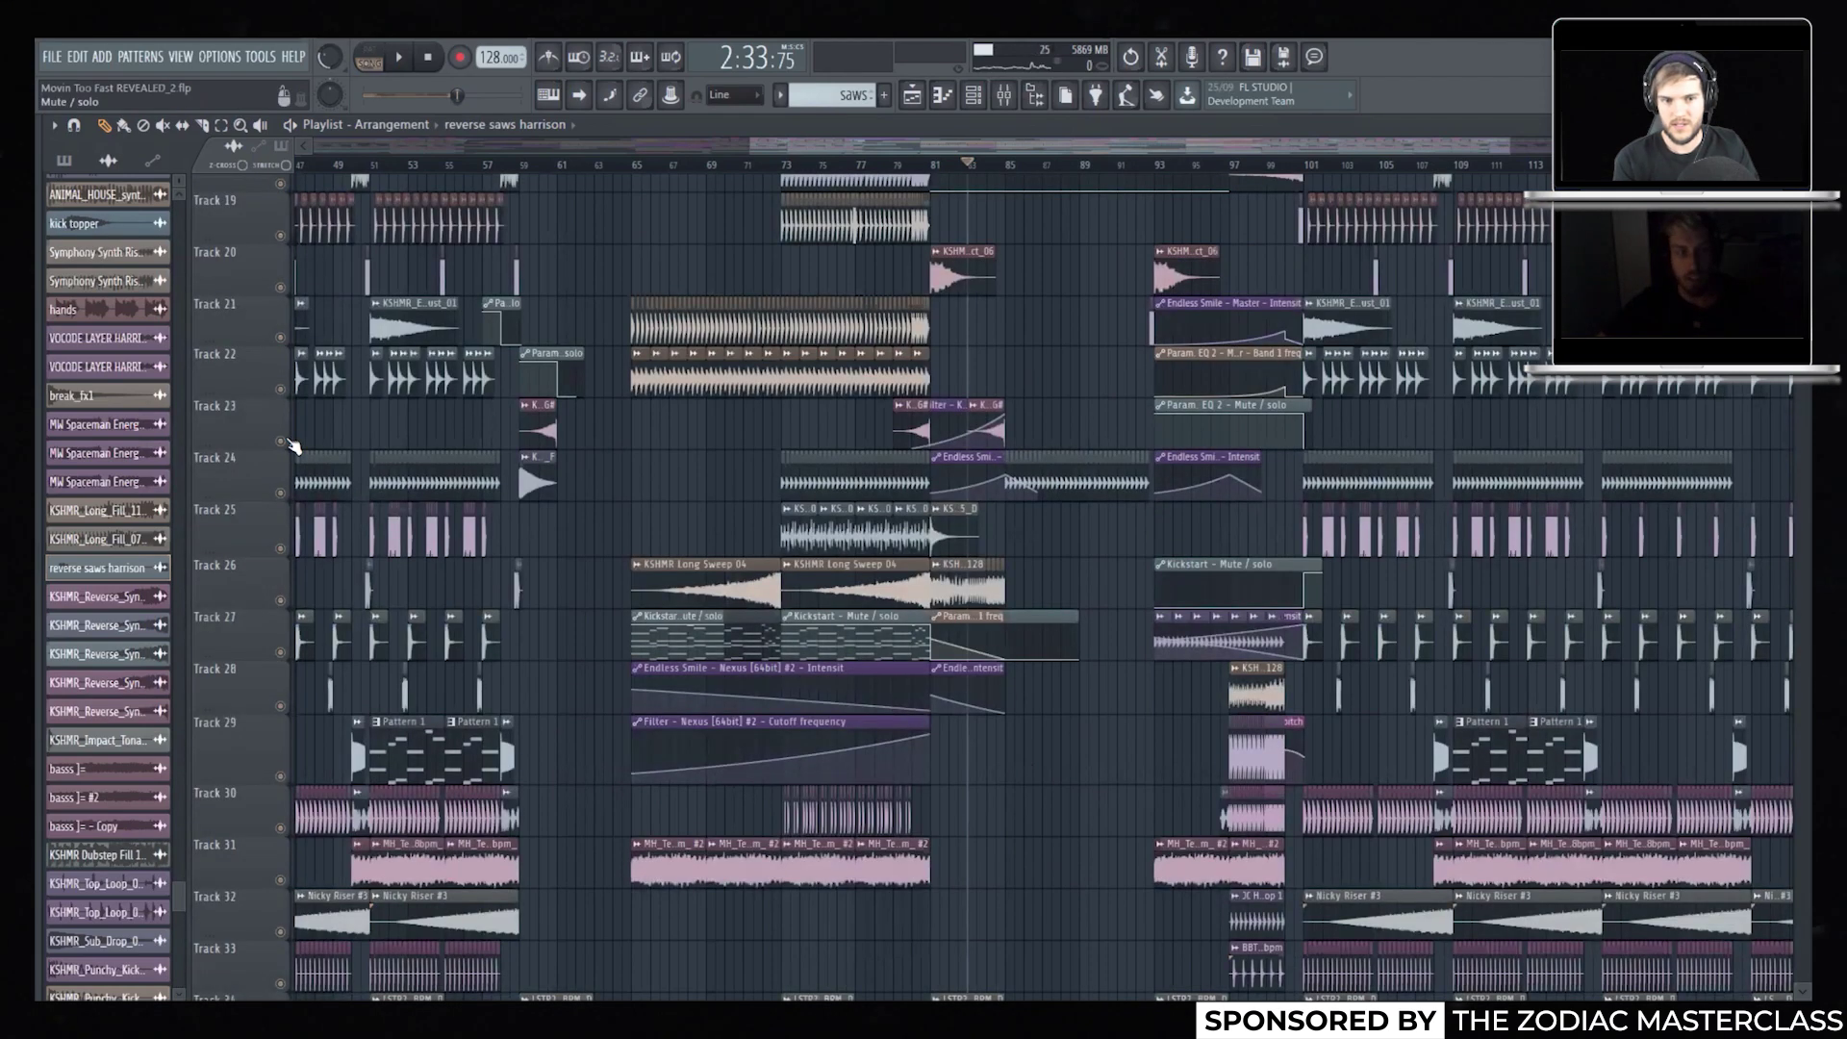
pyautogui.press('space')
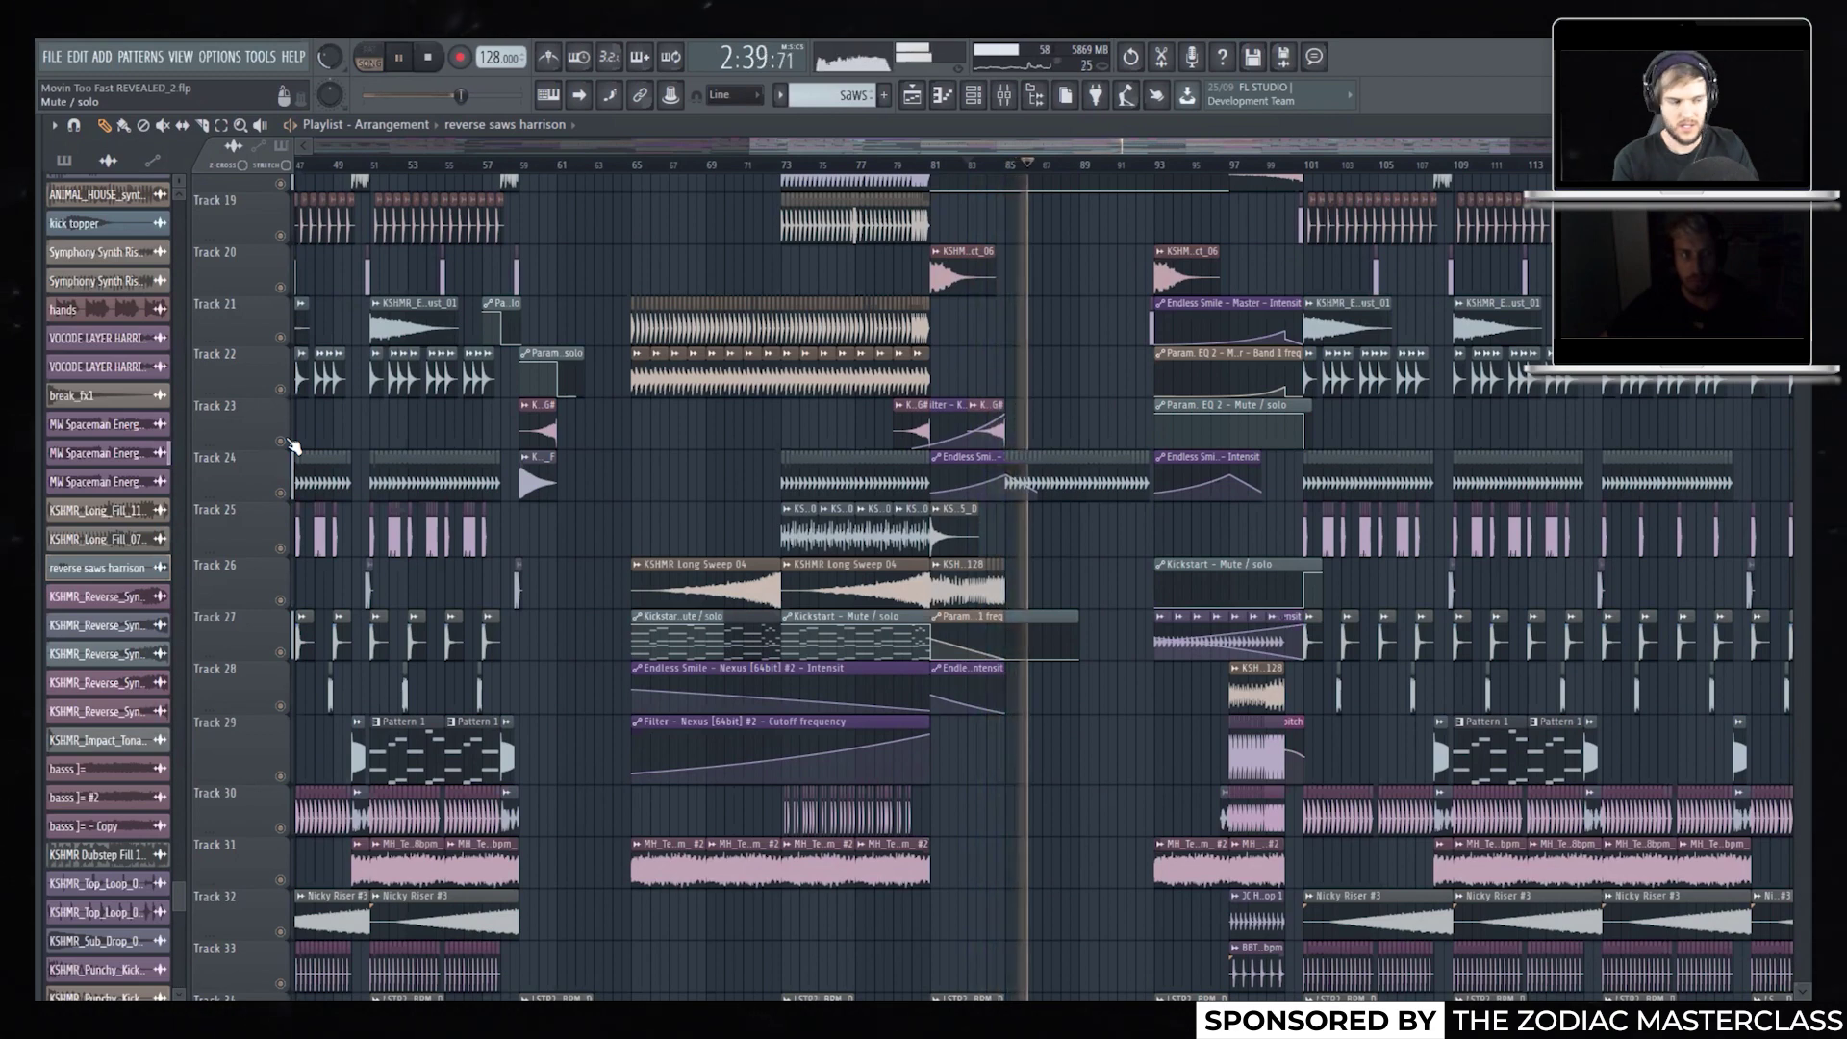
pyautogui.press('space')
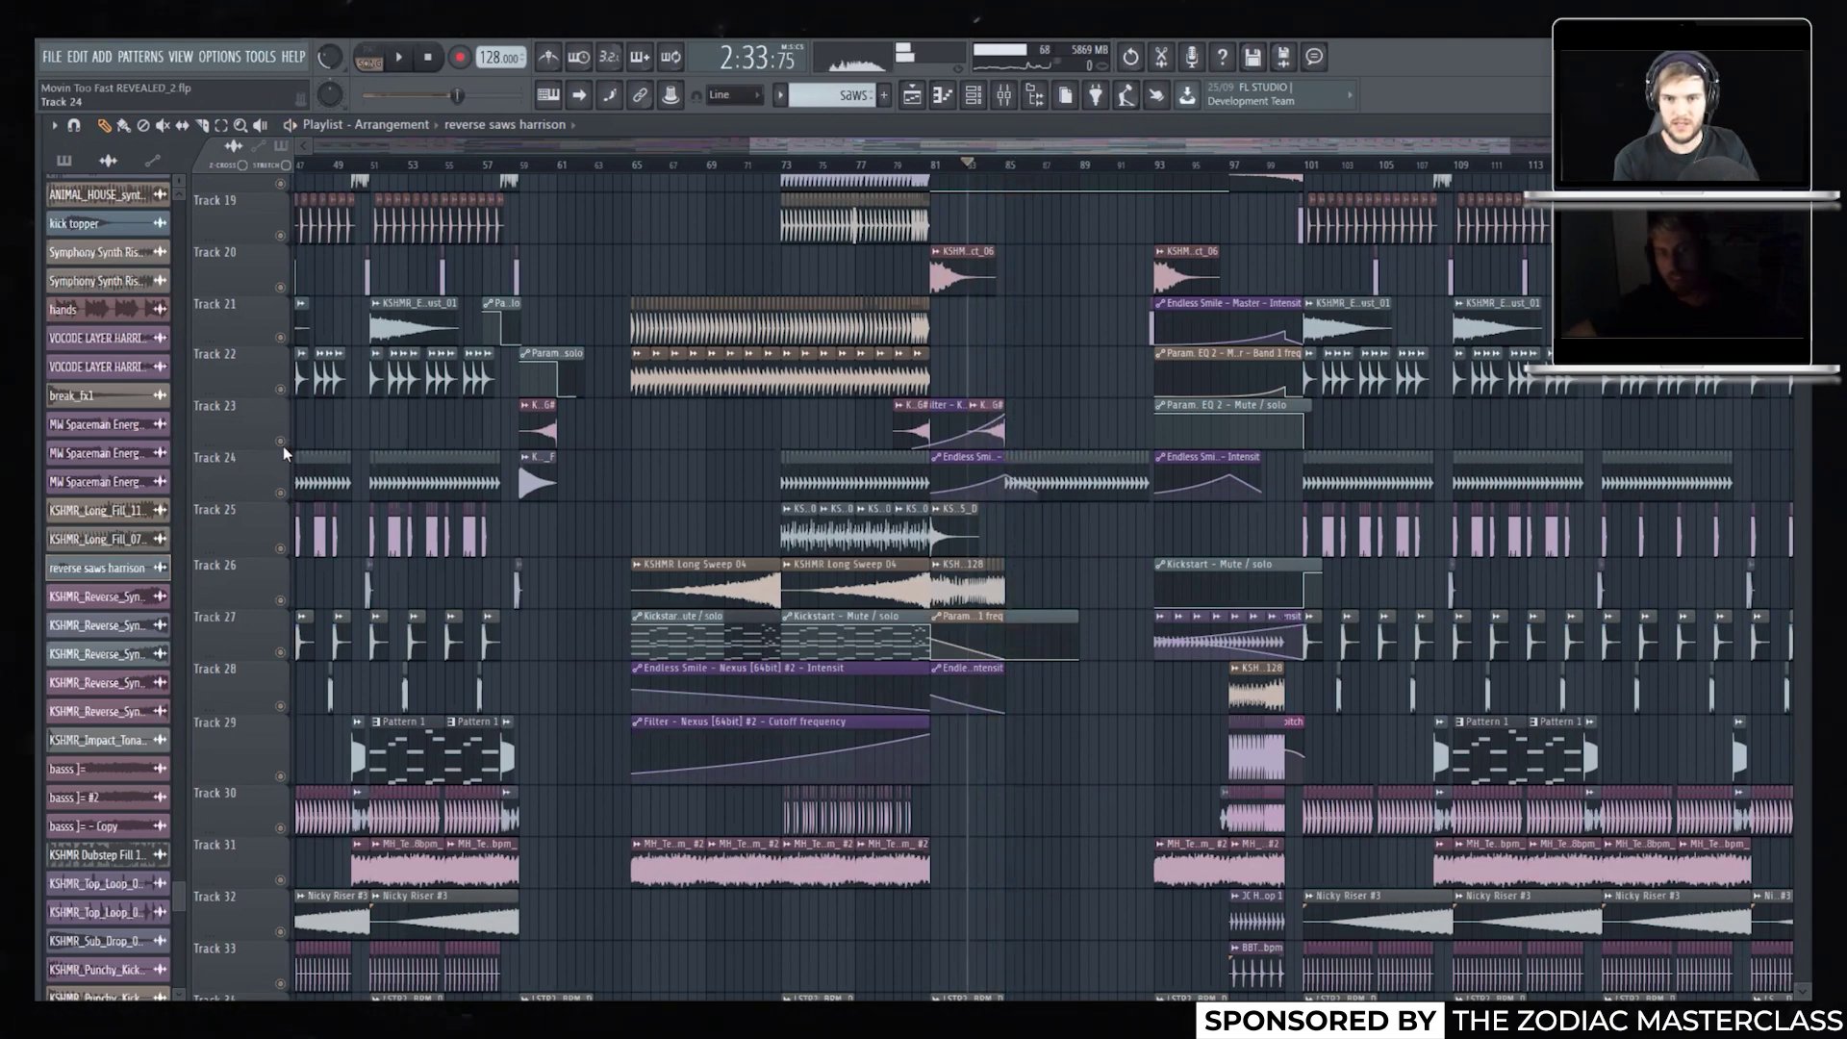
# Audition the second build-up with all tracks enabled, starting from bar 93
pyautogui.moveTo(751, 147); pyautogui.dragTo(424, 147)
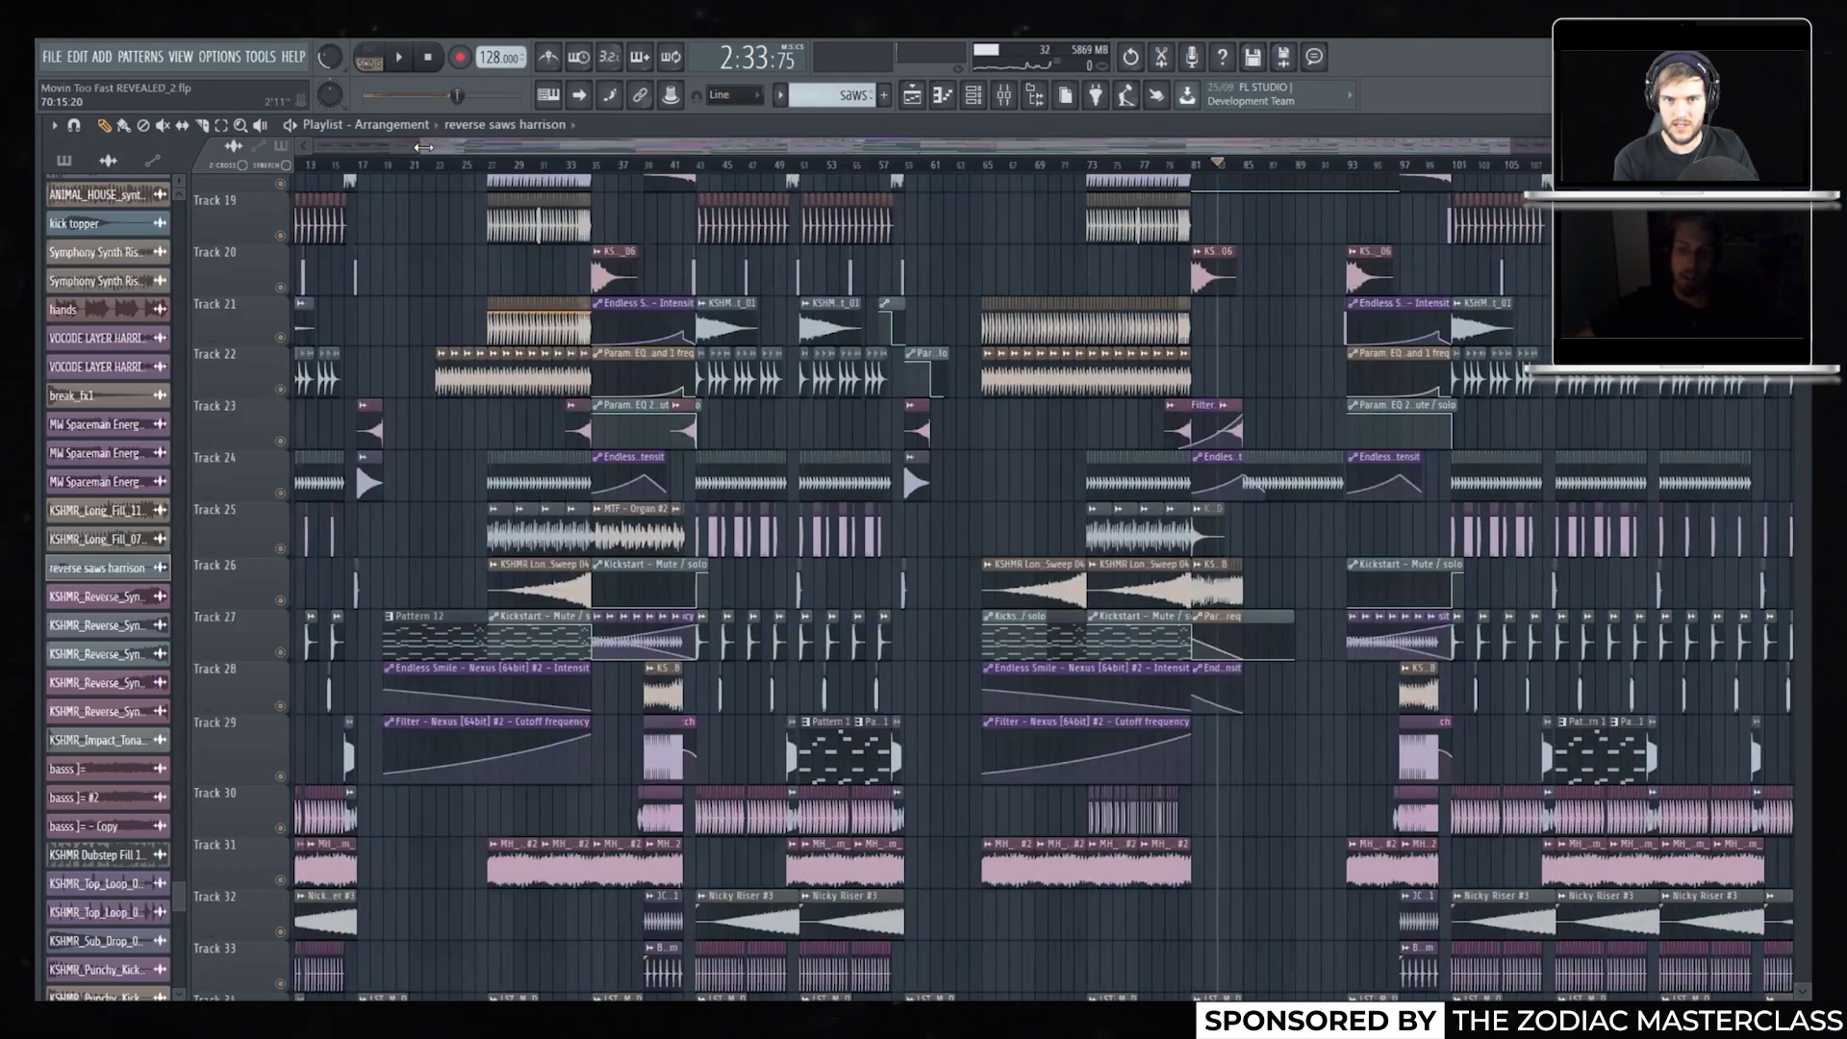
pyautogui.moveTo(526, 75); pyautogui.dragTo(417, 77)
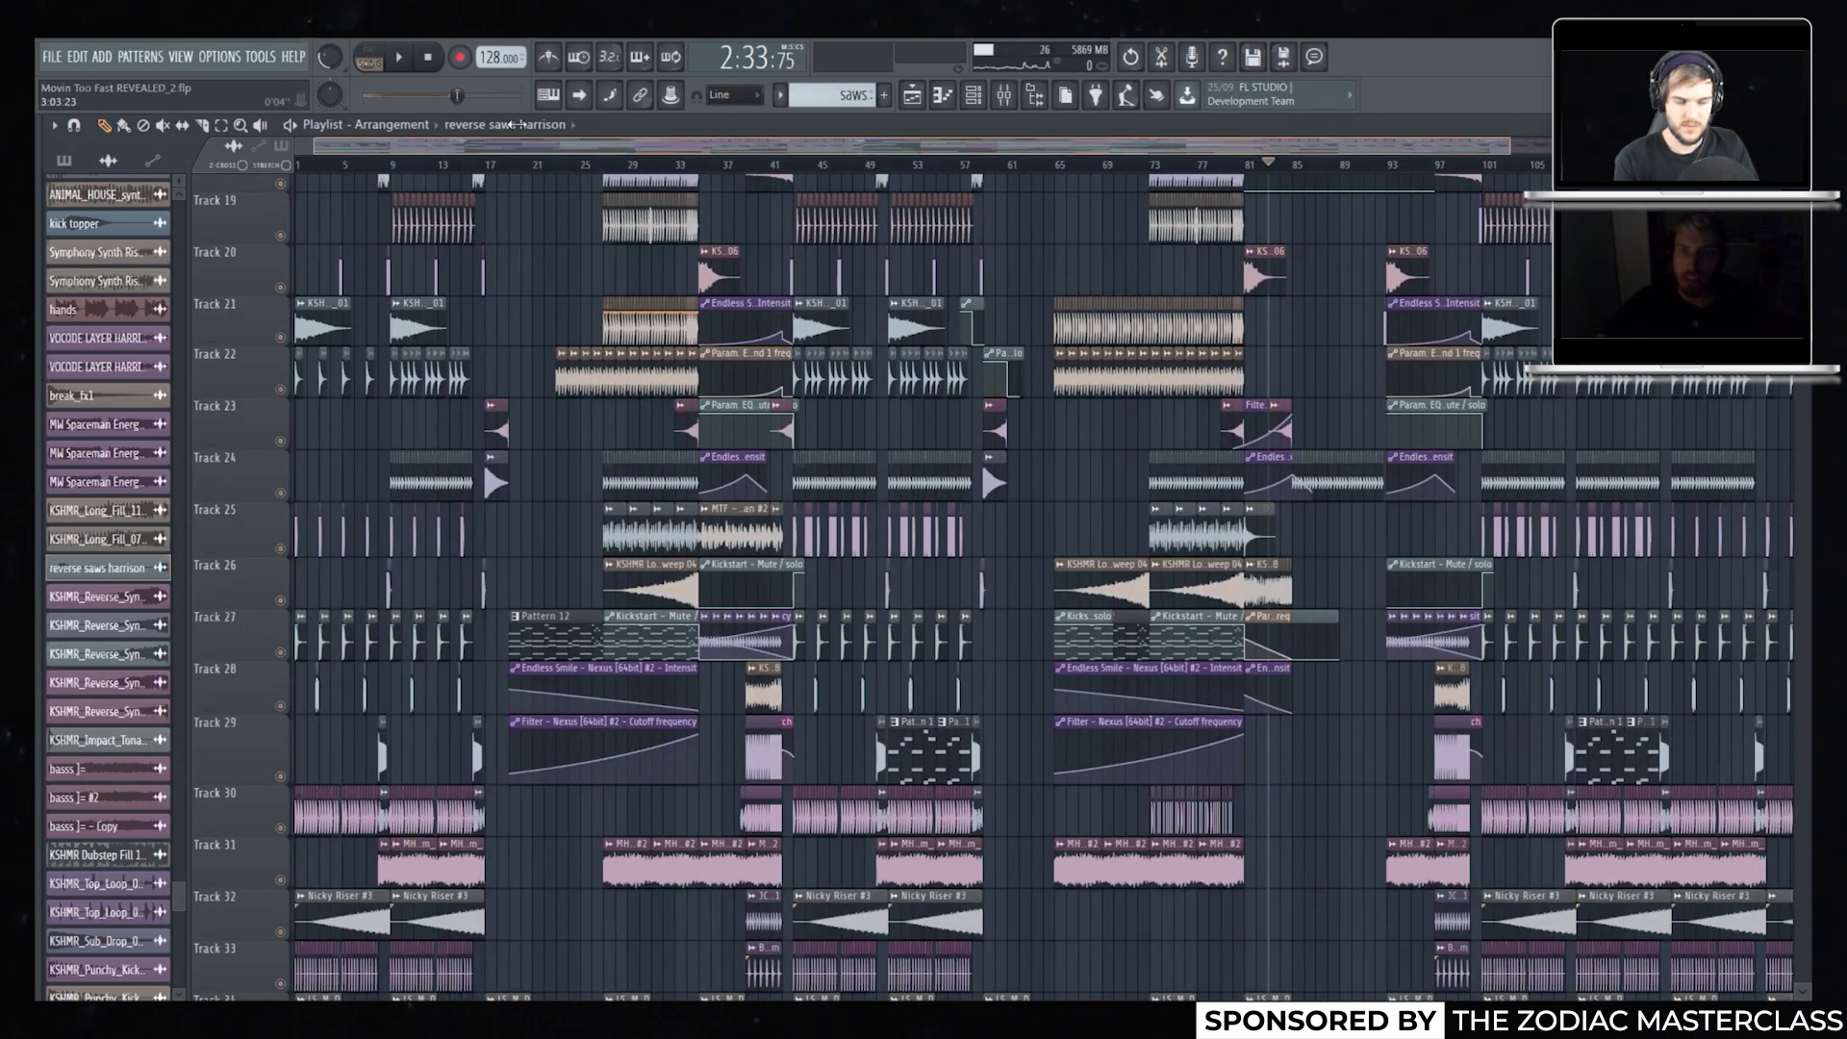
pyautogui.moveTo(314, 146); pyautogui.dragTo(1028, 146)
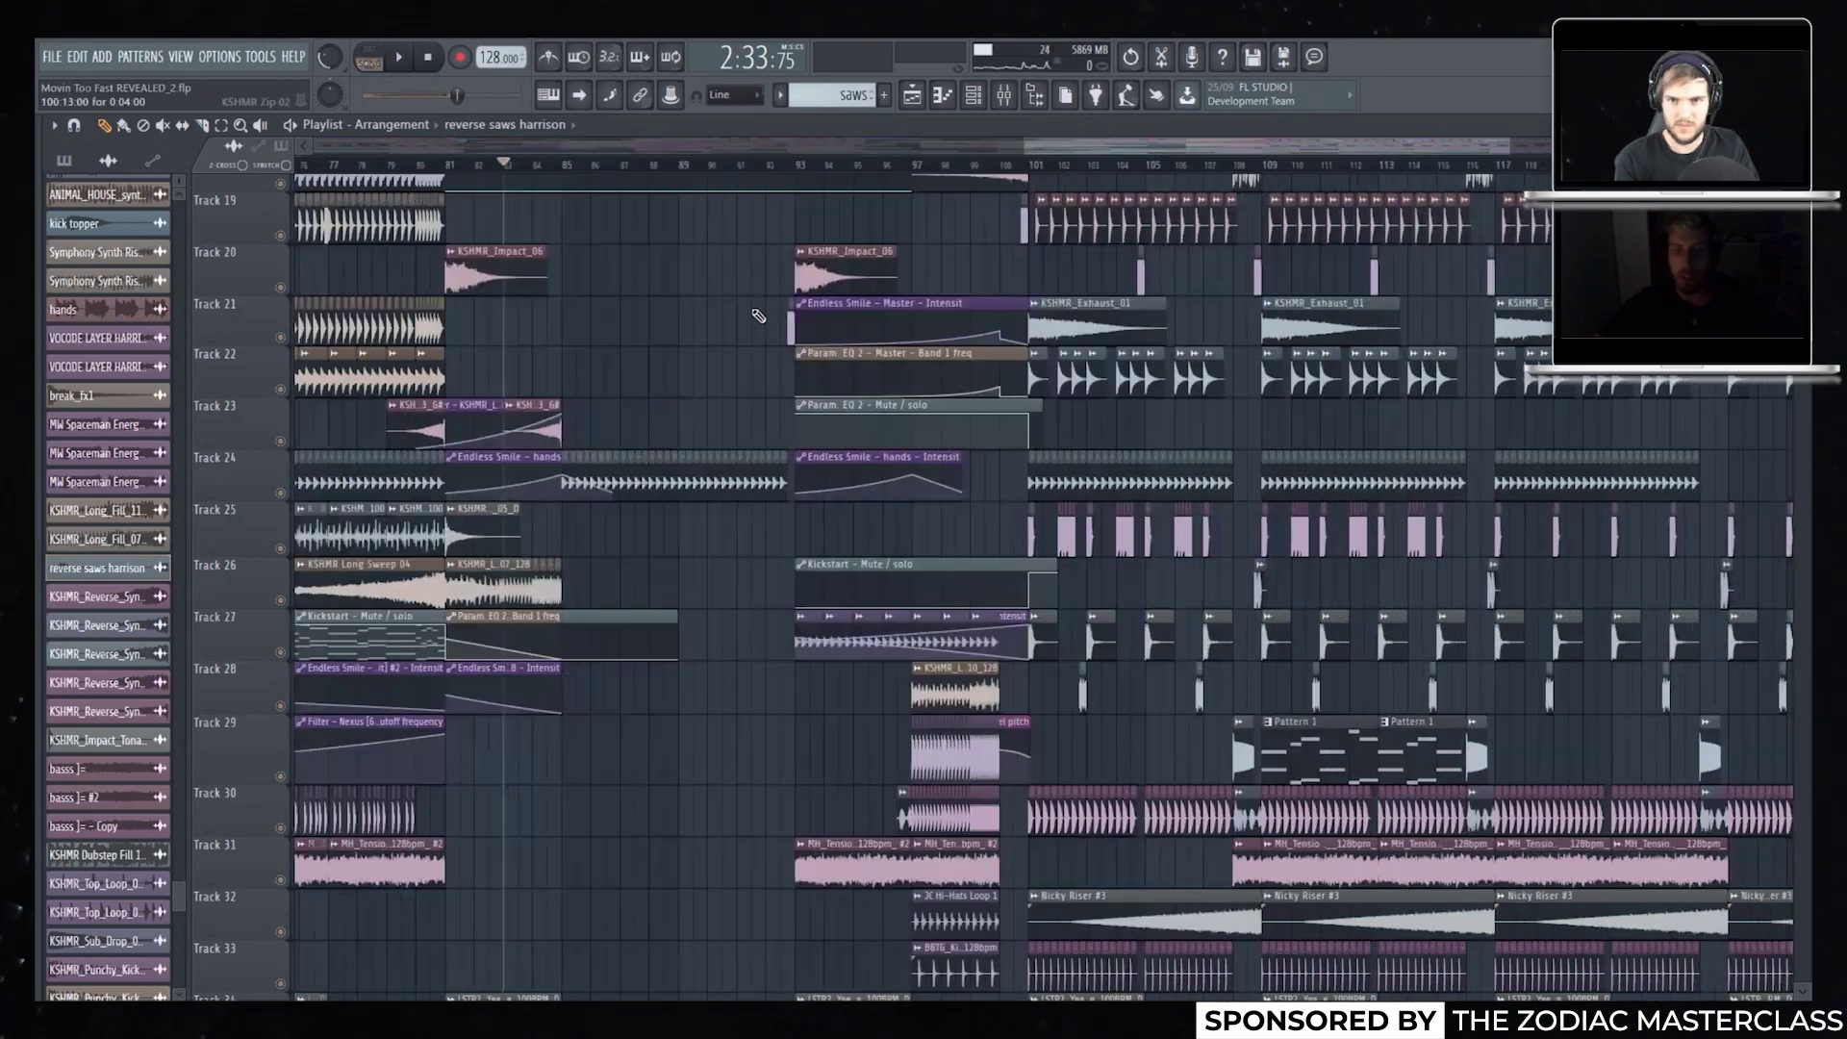
pyautogui.scroll(1, 759, 315)
pyautogui.scroll(5, 759, 315)
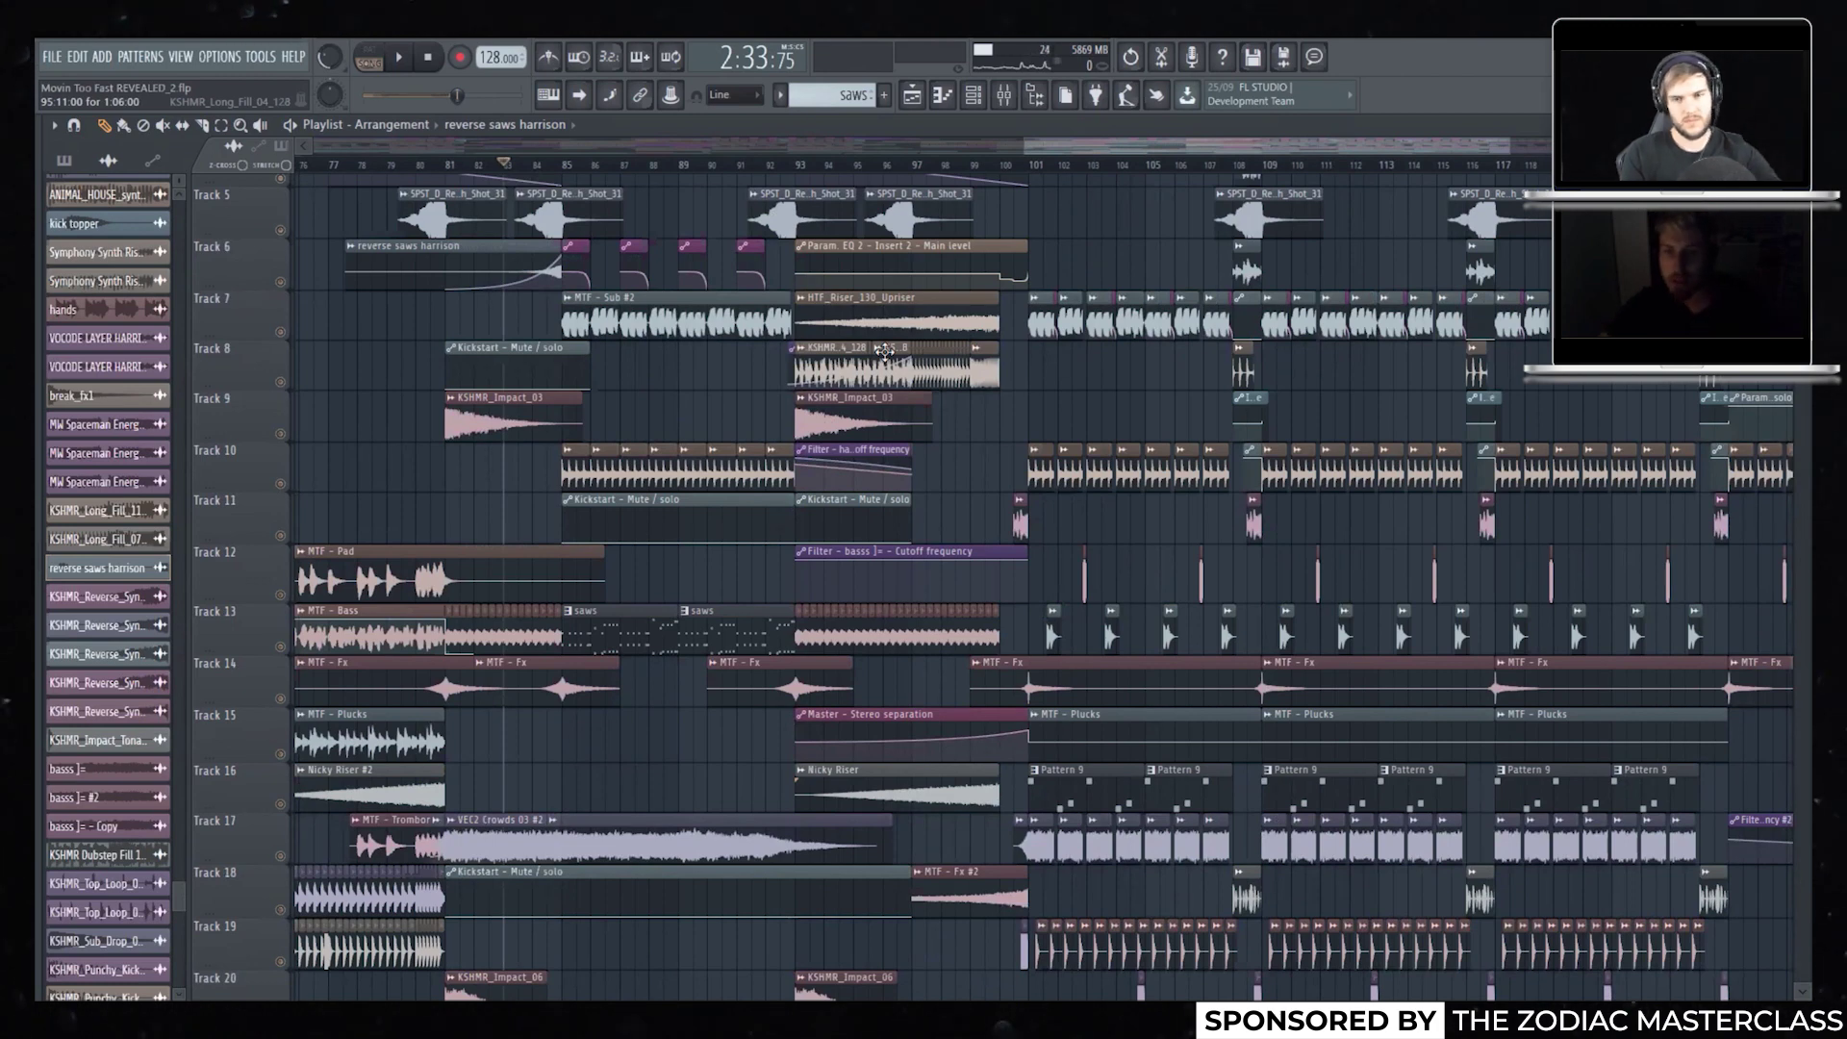
pyautogui.click(798, 165)
pyautogui.press('space')
pyautogui.scroll(1, 806, 177)
pyautogui.scroll(-5, 806, 177)
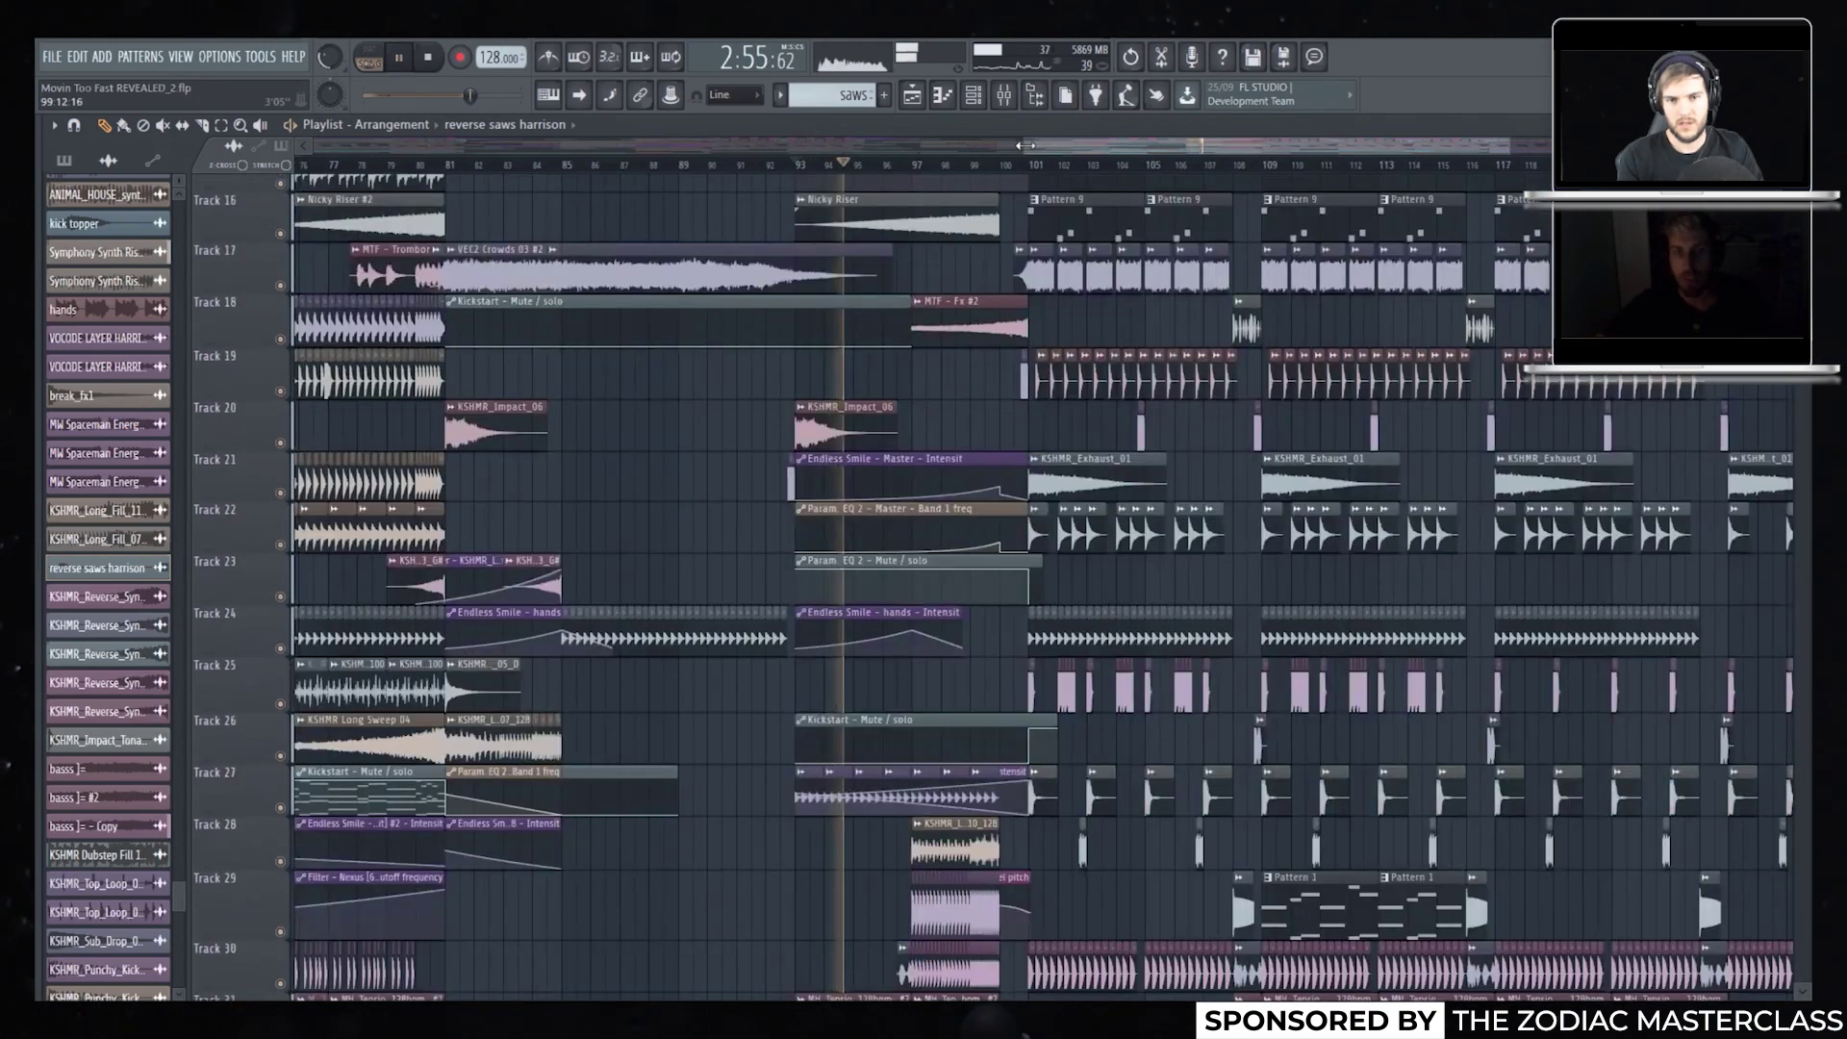
pyautogui.moveTo(1026, 145); pyautogui.dragTo(407, 189)
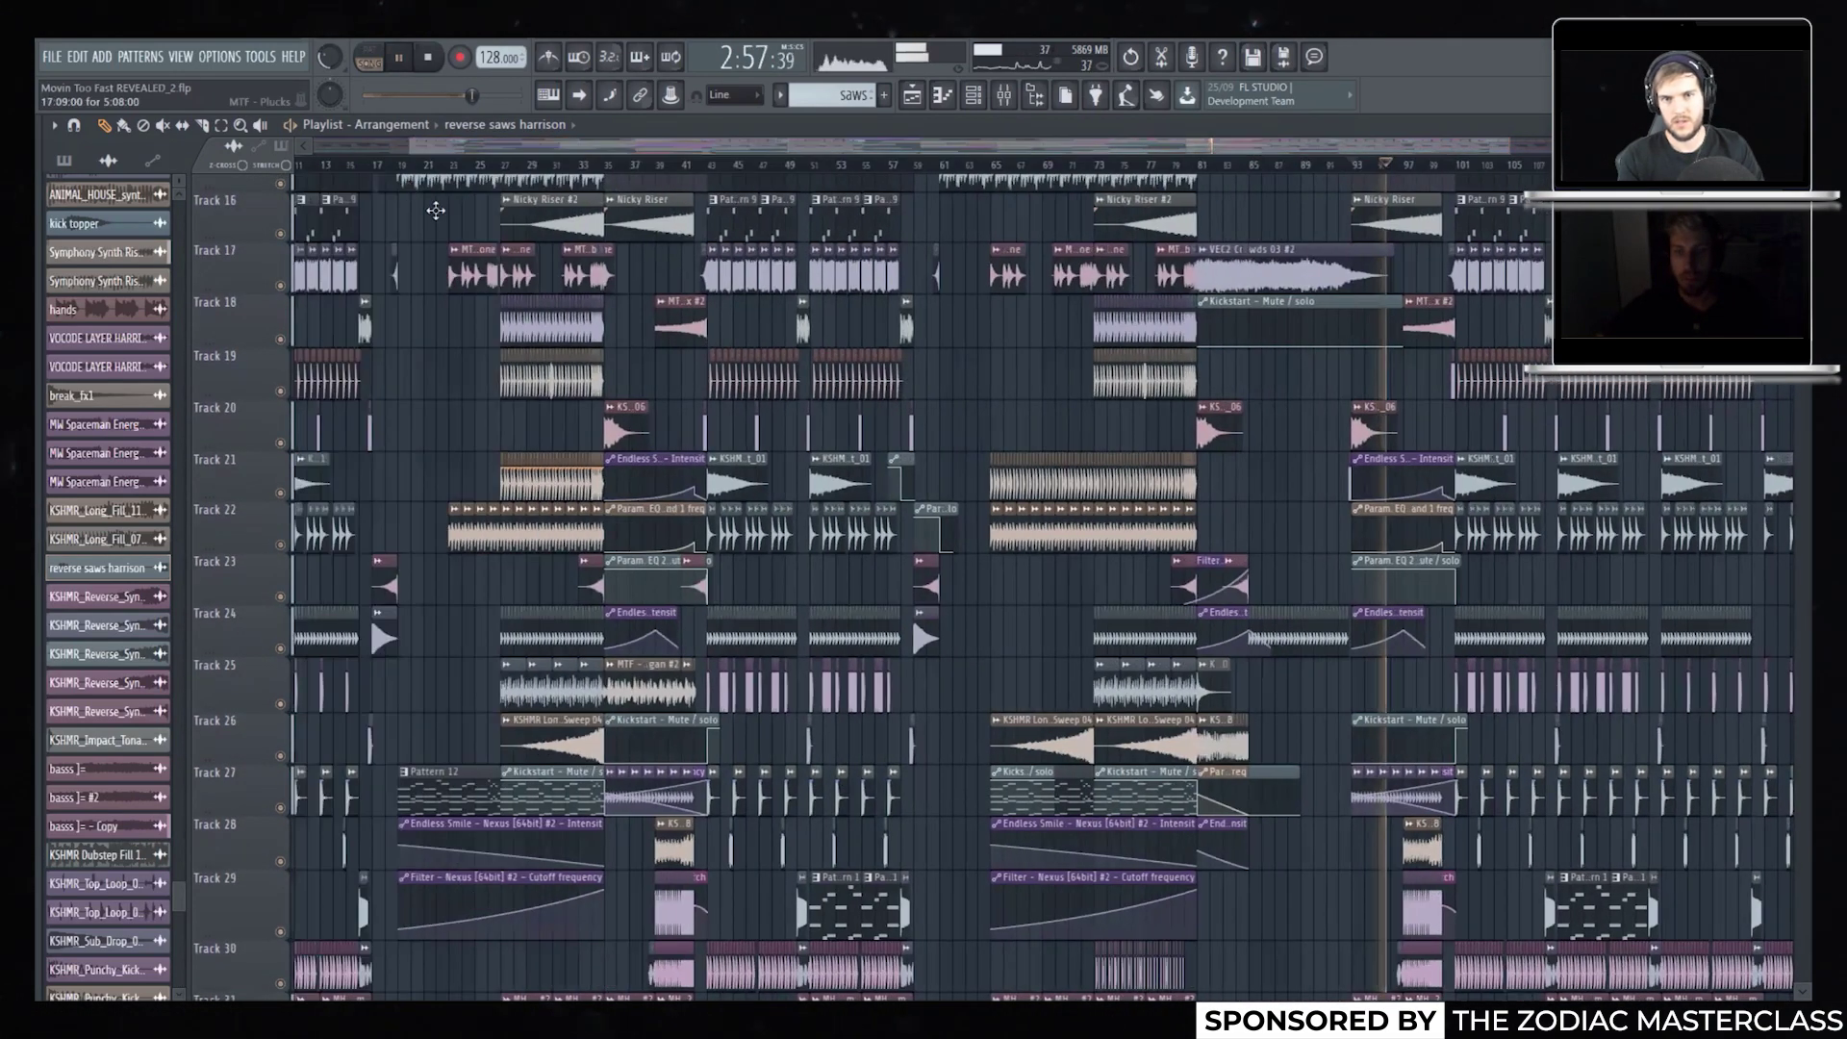
pyautogui.scroll(-3, 601, 318)
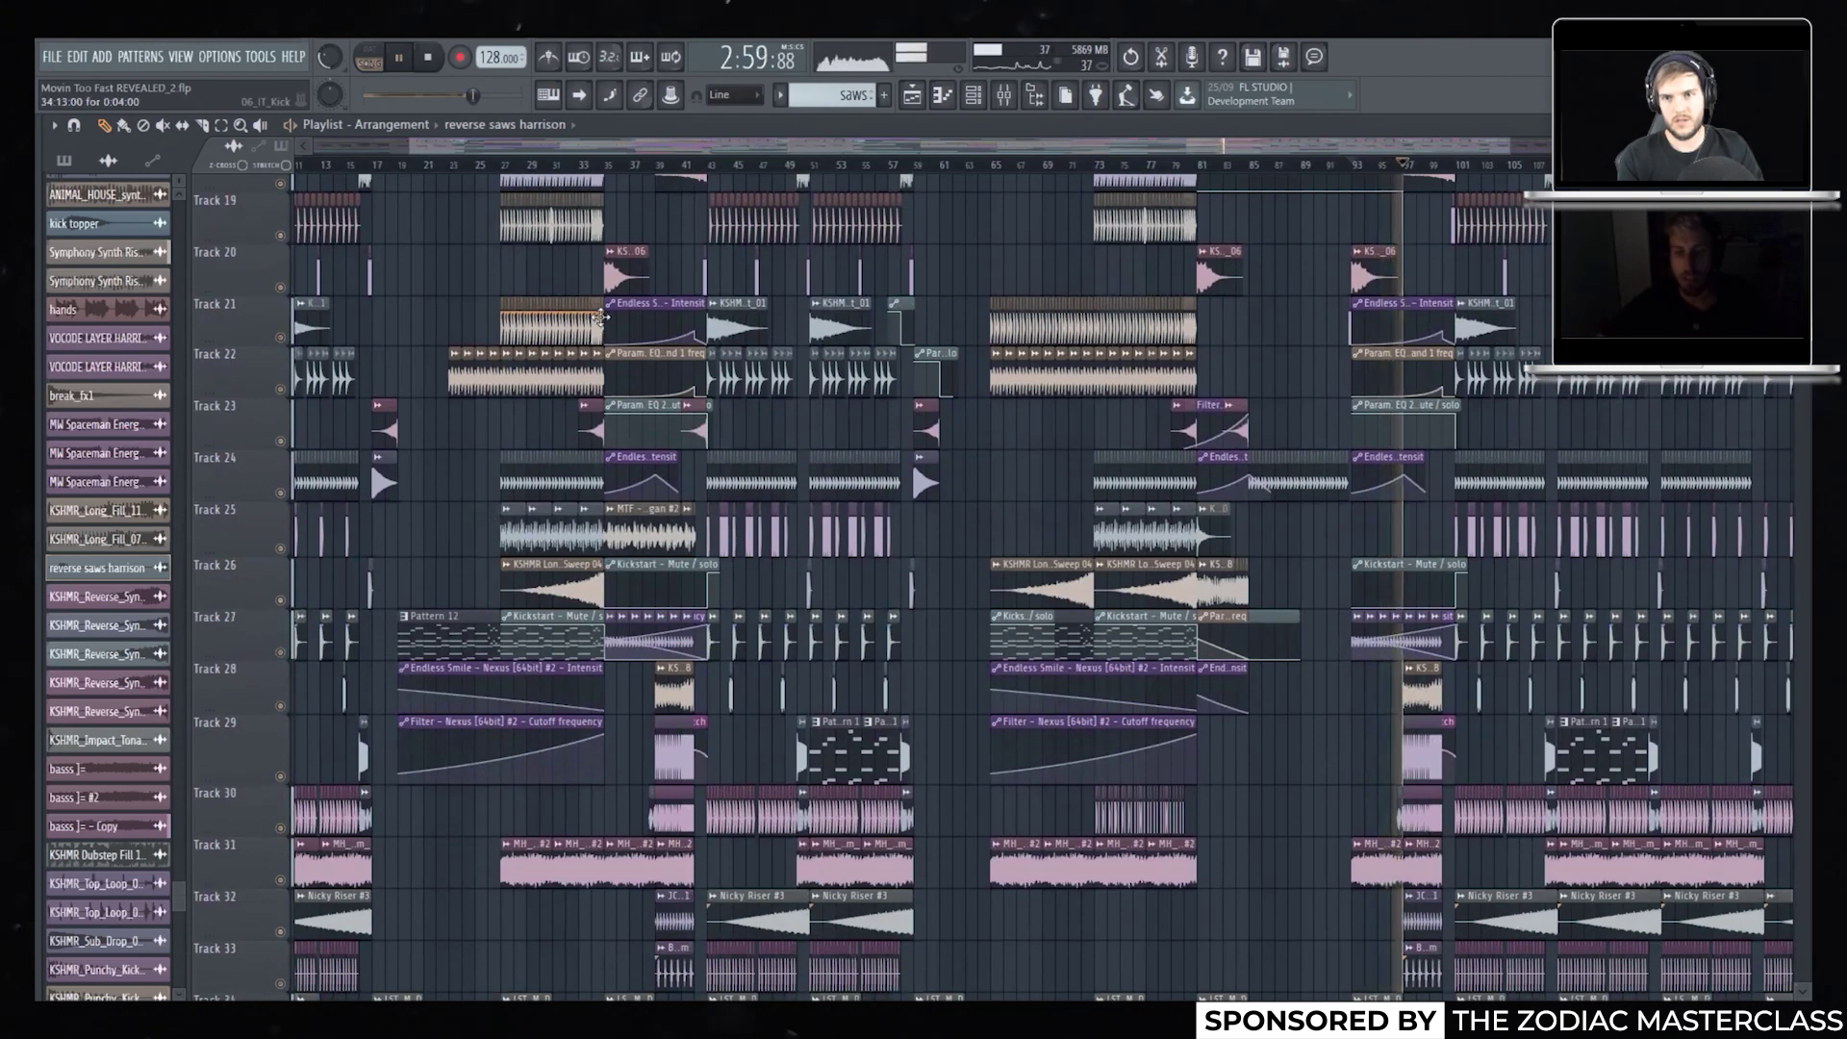
pyautogui.press('space')
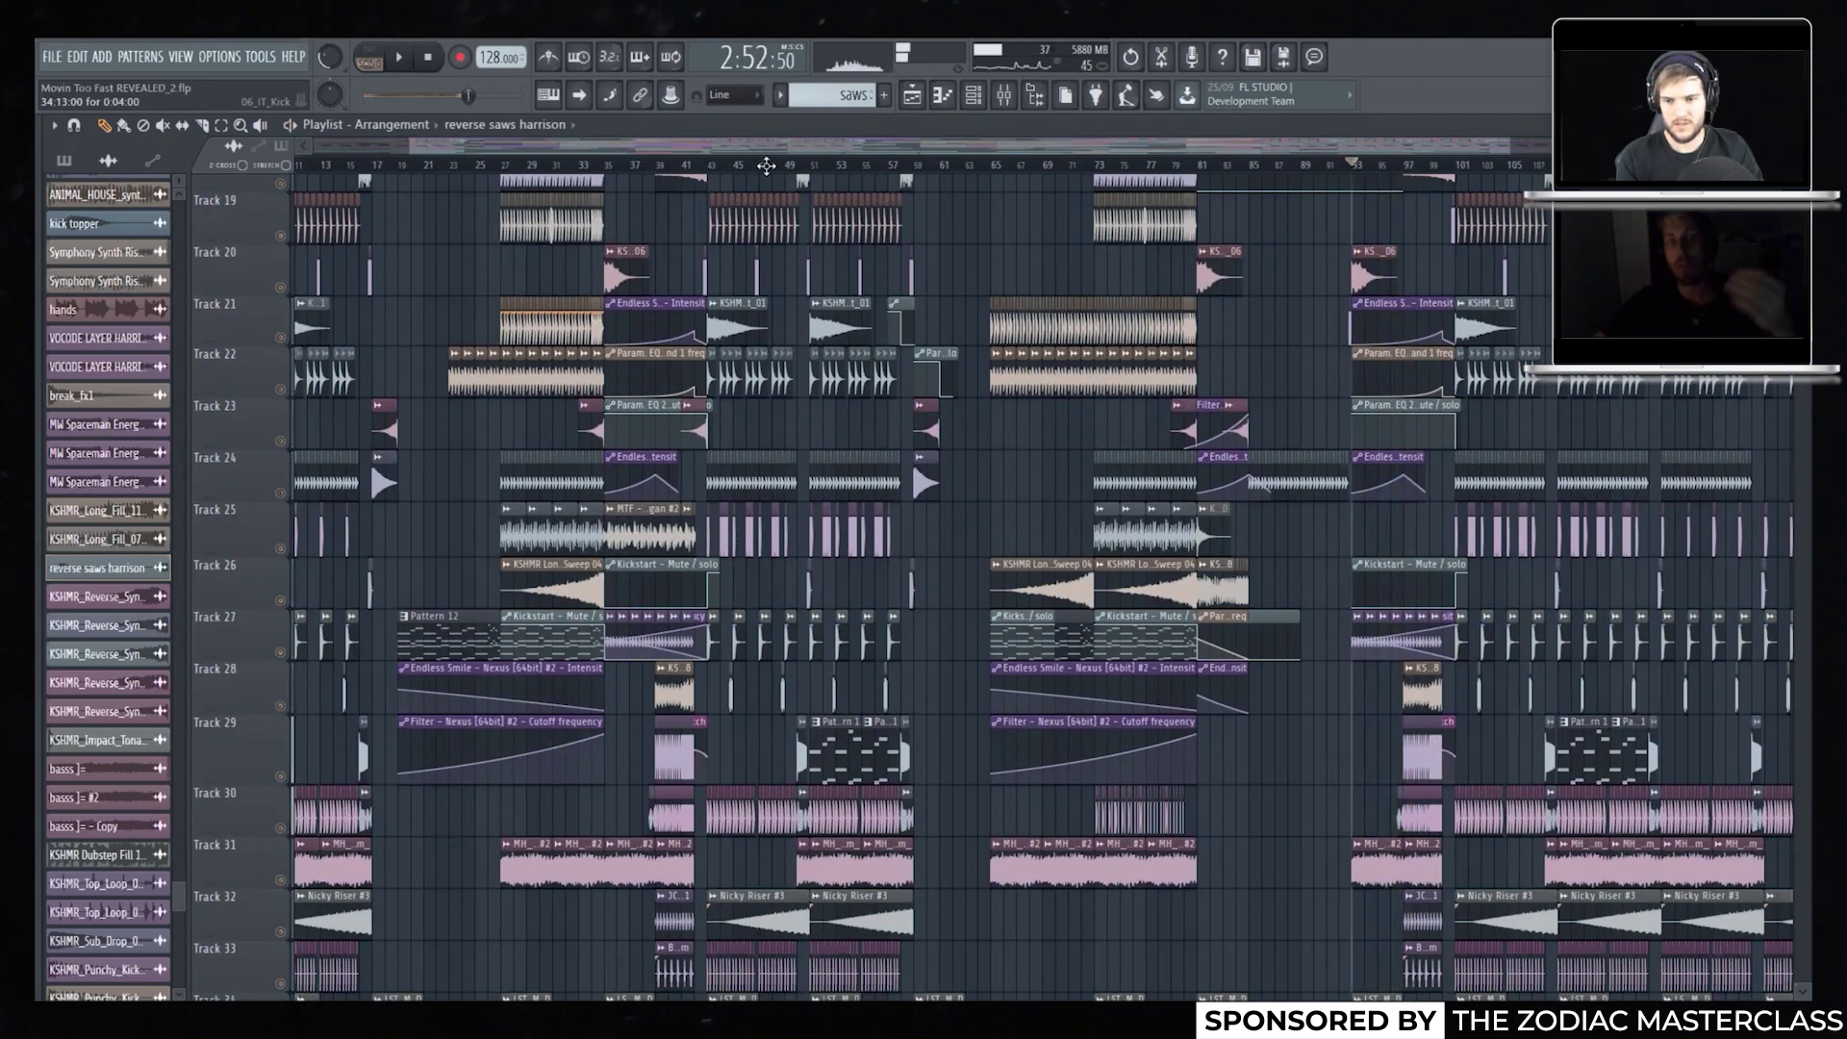
# Audition the first build-up for comparison, starting from bar 35
pyautogui.click(608, 174)
pyautogui.press('space')
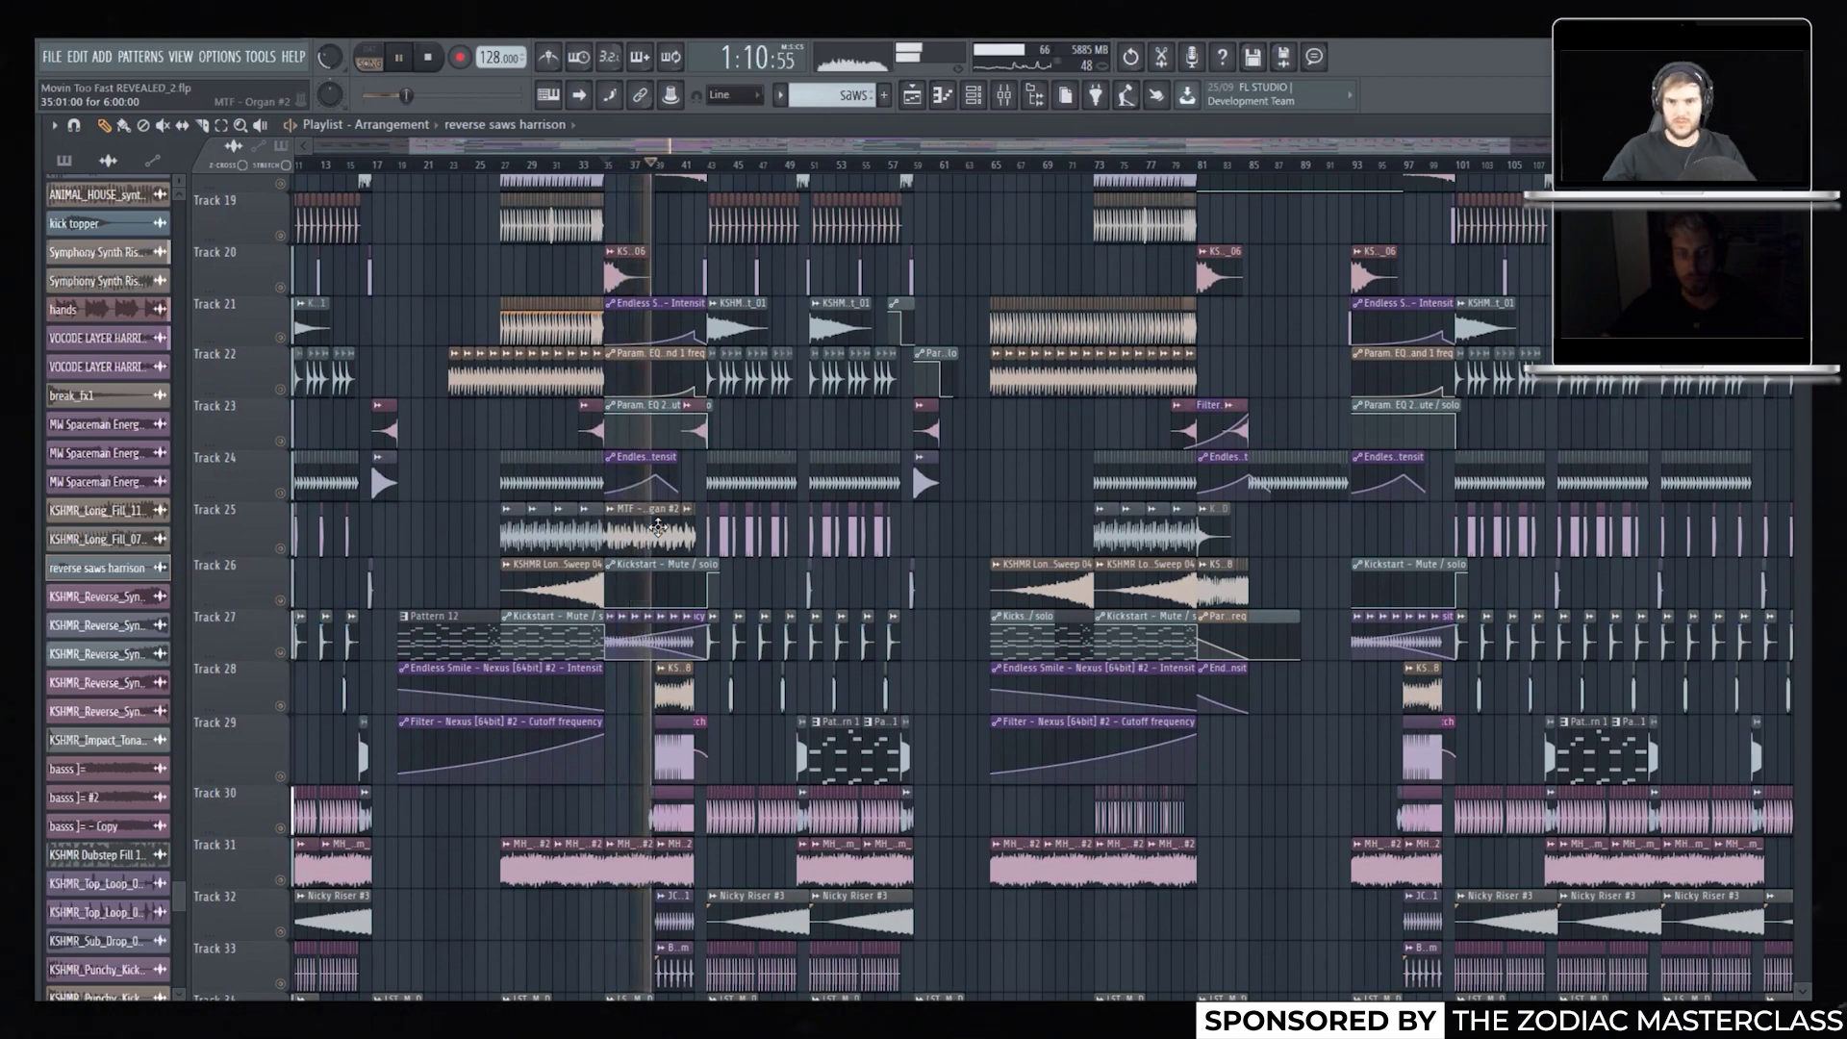
pyautogui.press('space')
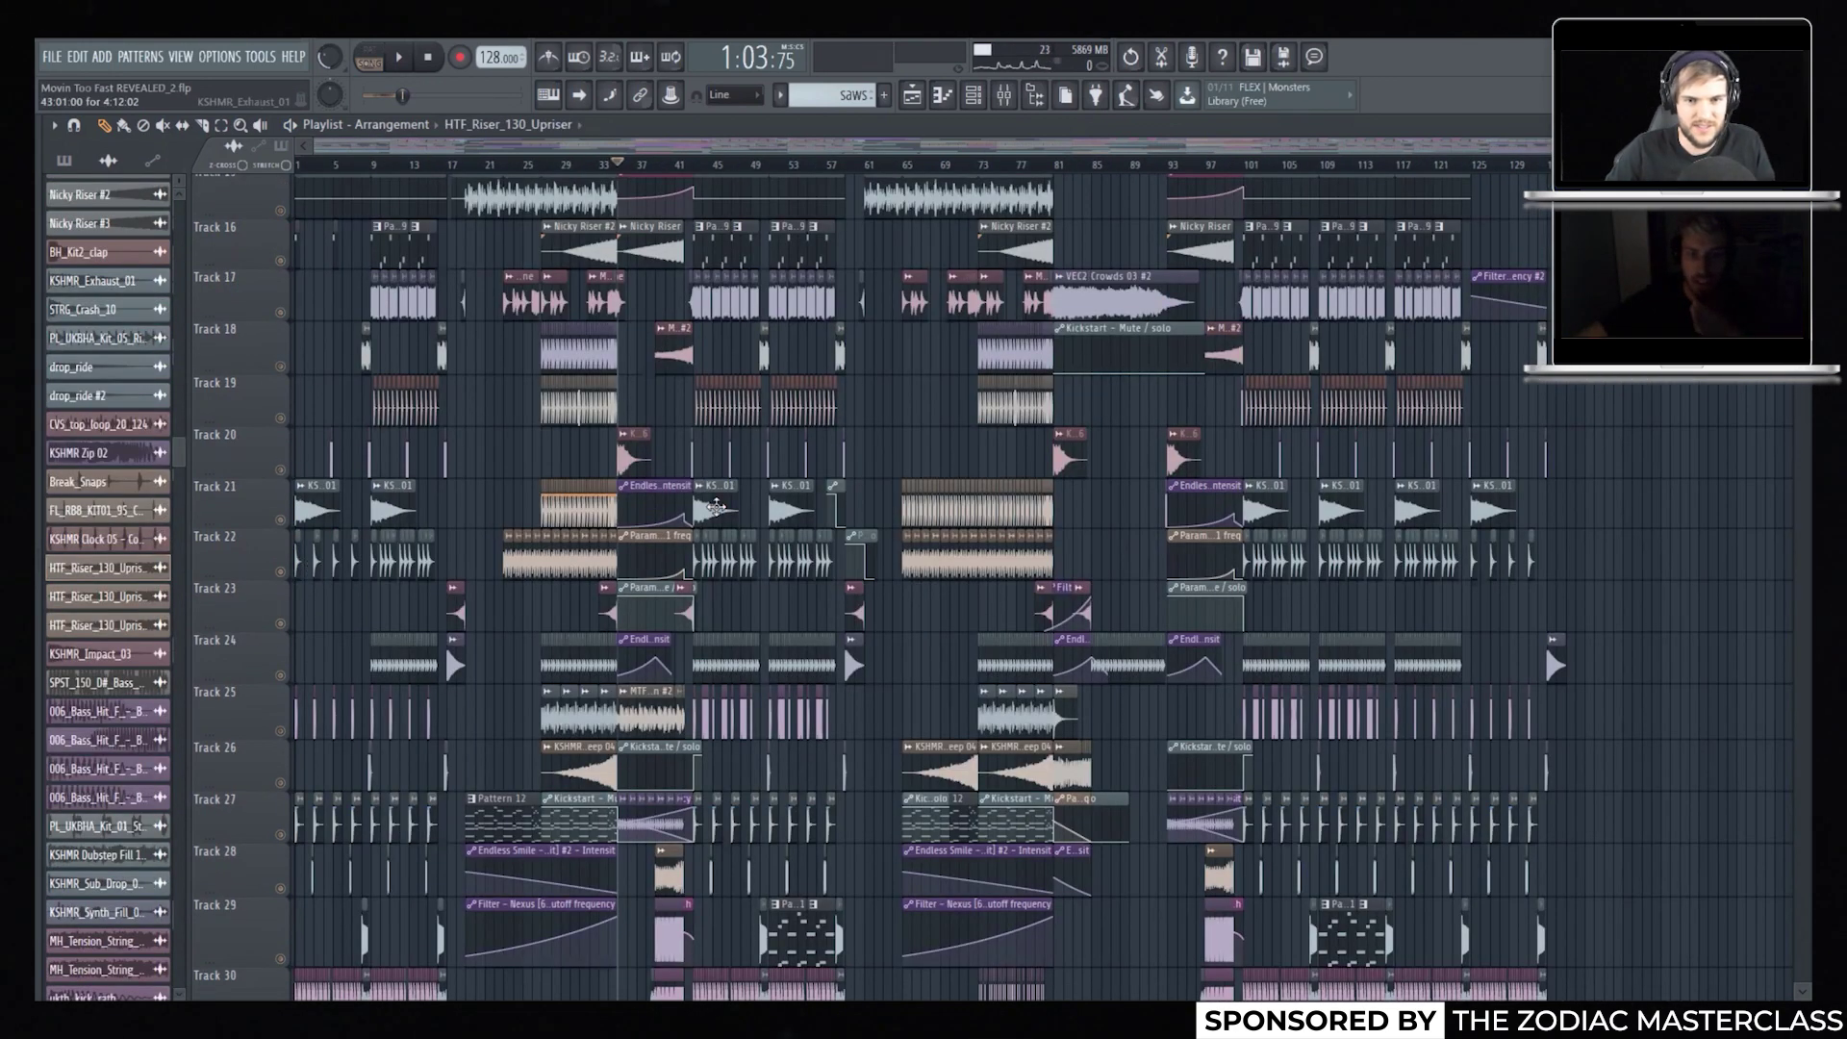
# Select the KSHMR_Exhaust_01 clip at bar 43 on Track 21 and view its channel in the mixer
pyautogui.click(716, 507)
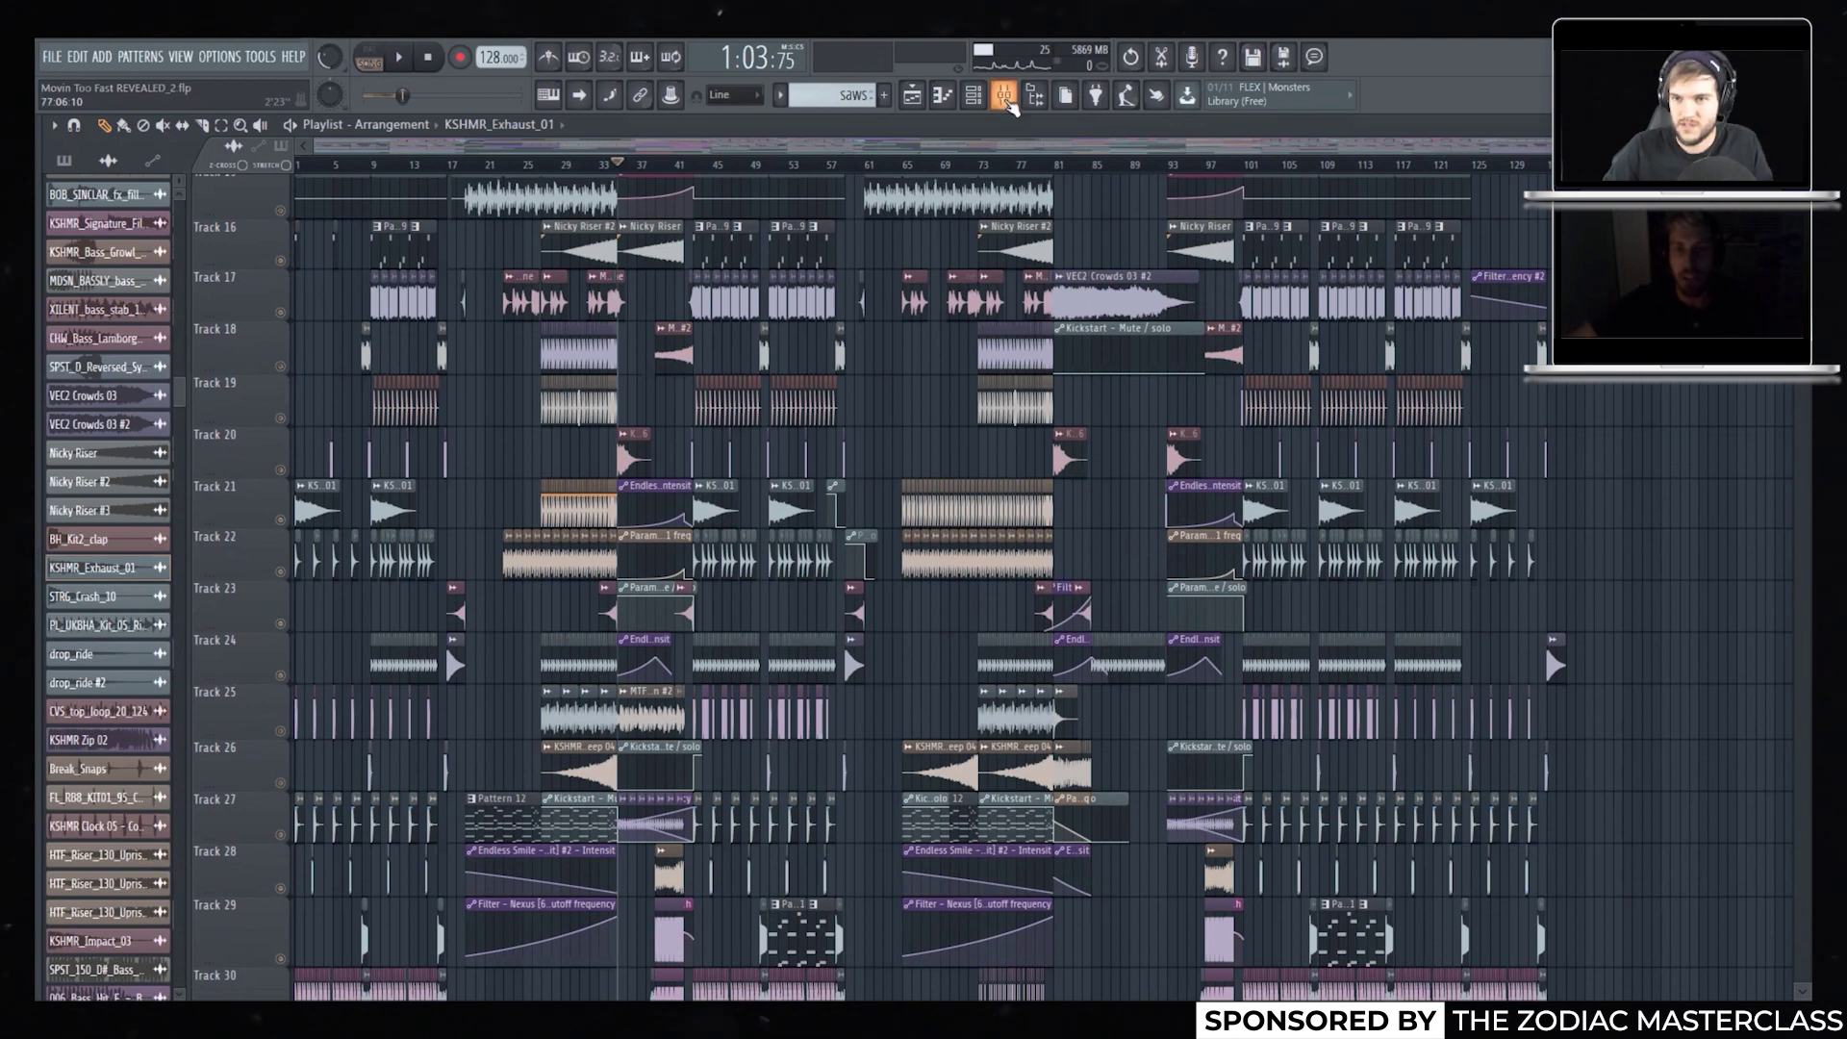
pyautogui.click(1005, 96)
pyautogui.click(1005, 96)
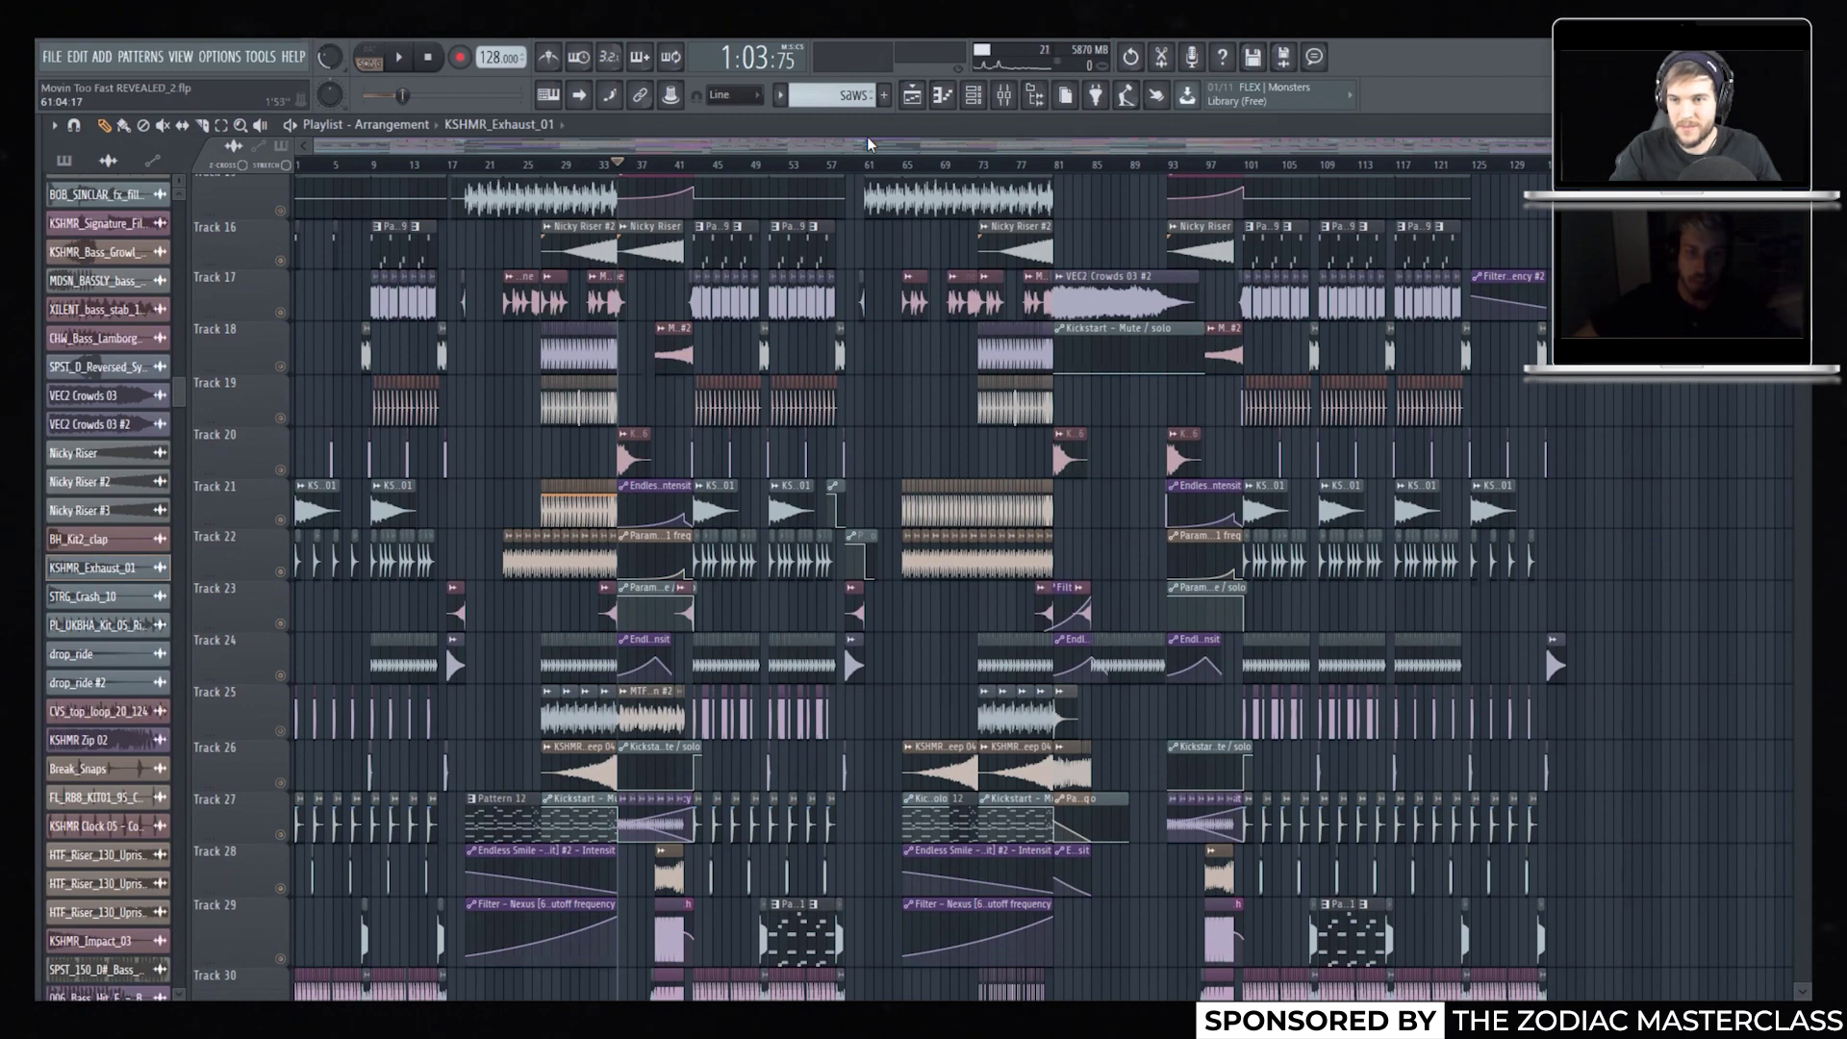
# Select the KSHMR_Punchy_Kick_29_F# clip in Track 21's second break and open the mixer
pyautogui.click(1016, 510)
pyautogui.click(1012, 96)
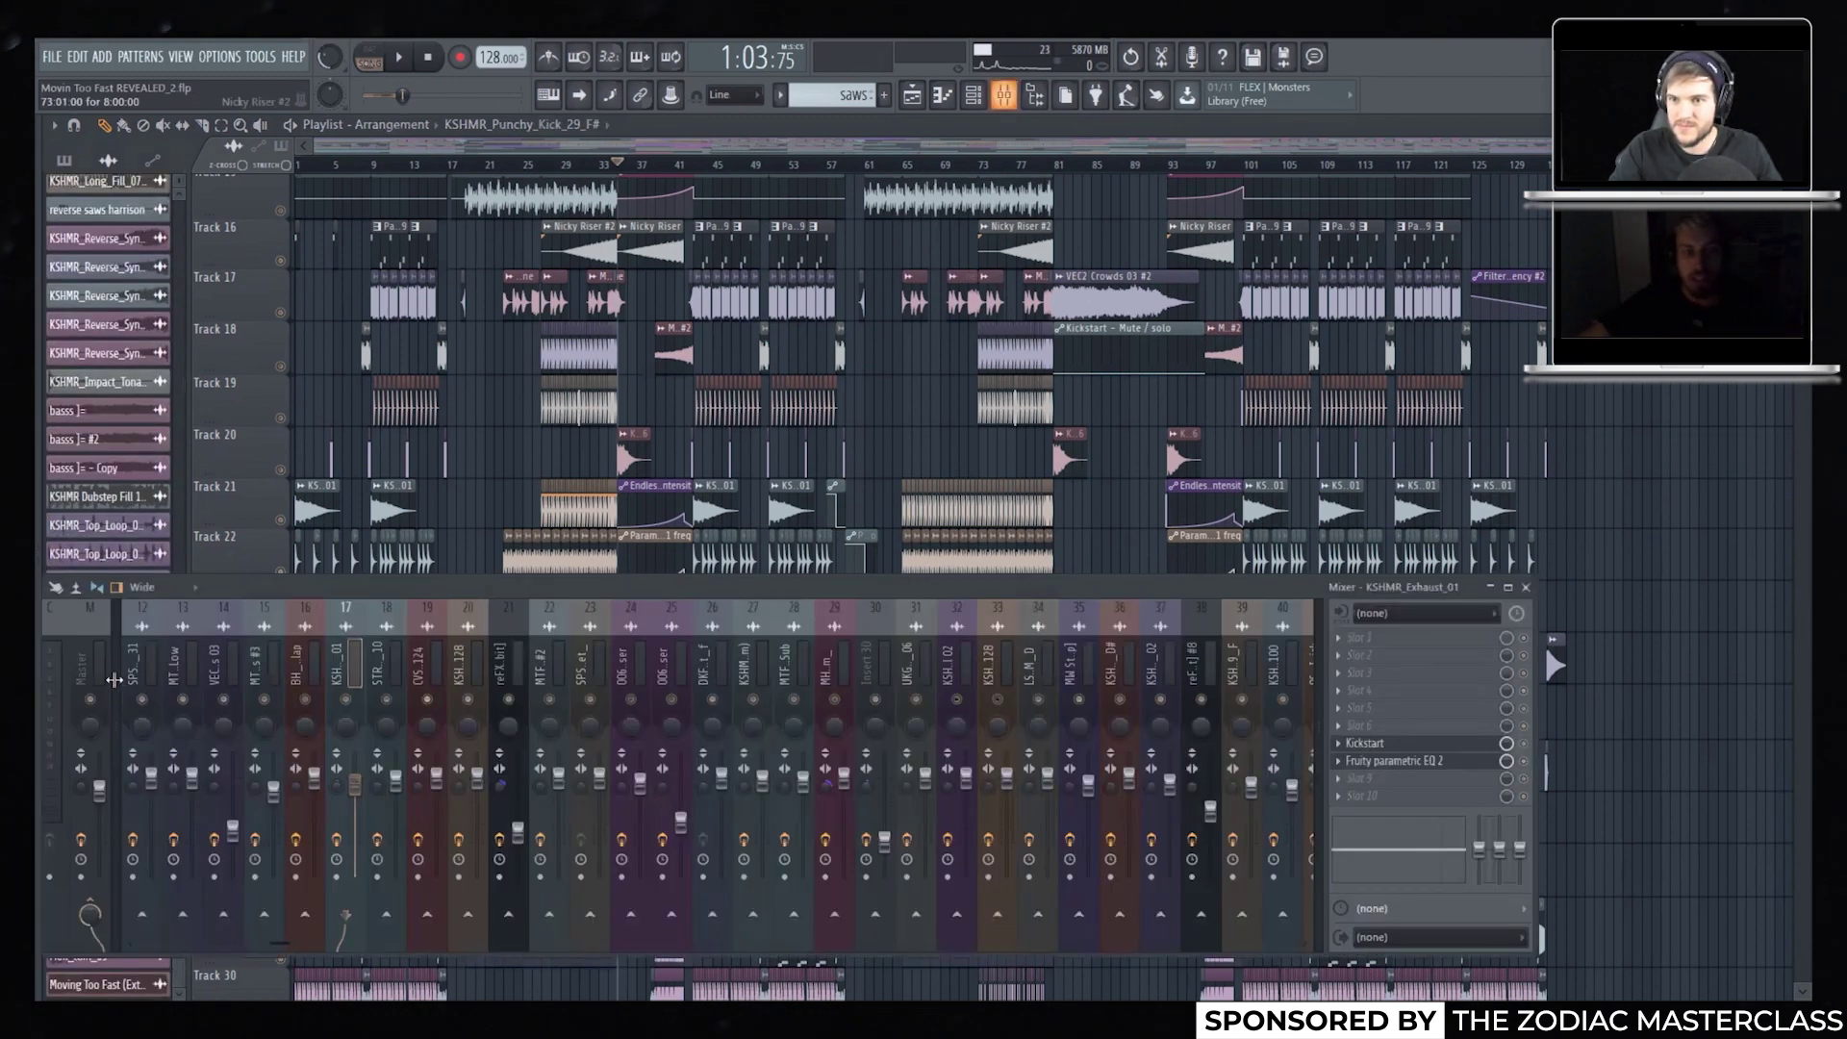
# Select the Master channel in the mixer and inspect the Intensity control of its Endless Smile effect
pyautogui.click(70, 649)
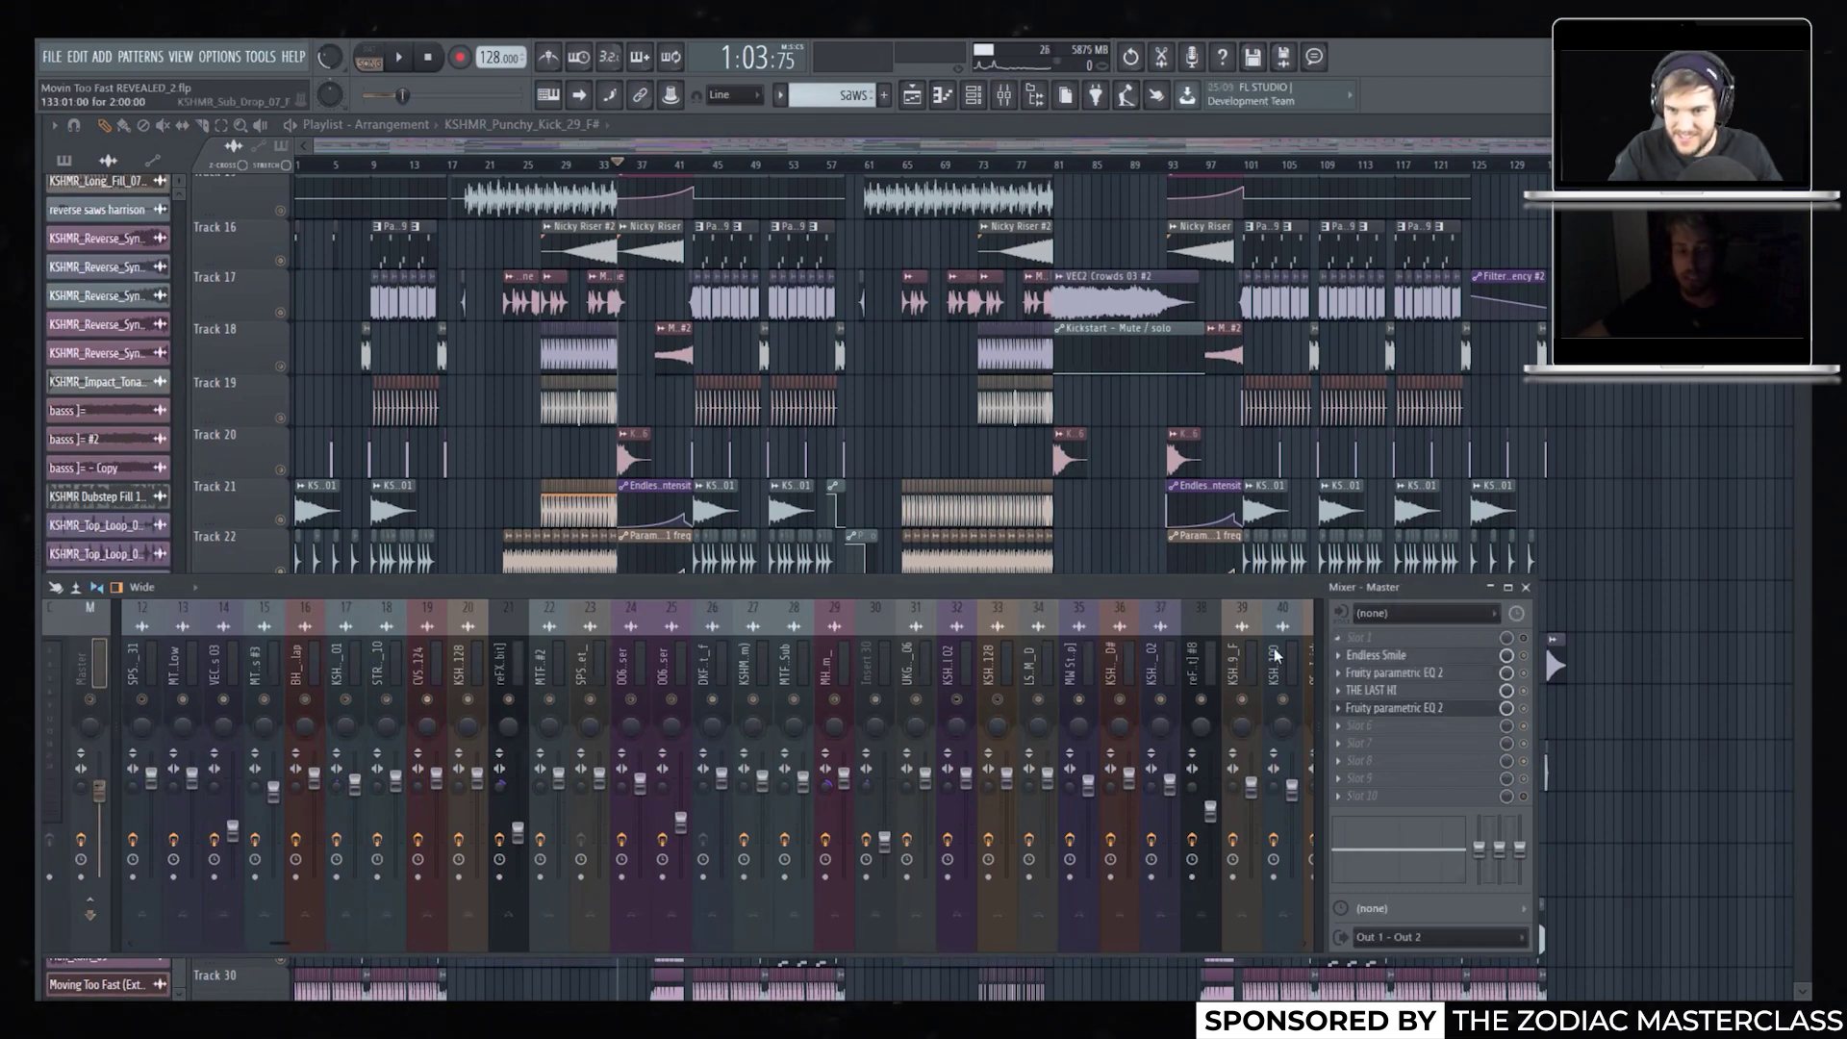
pyautogui.click(1375, 654)
pyautogui.moveTo(466, 438); pyautogui.dragTo(515, 585)
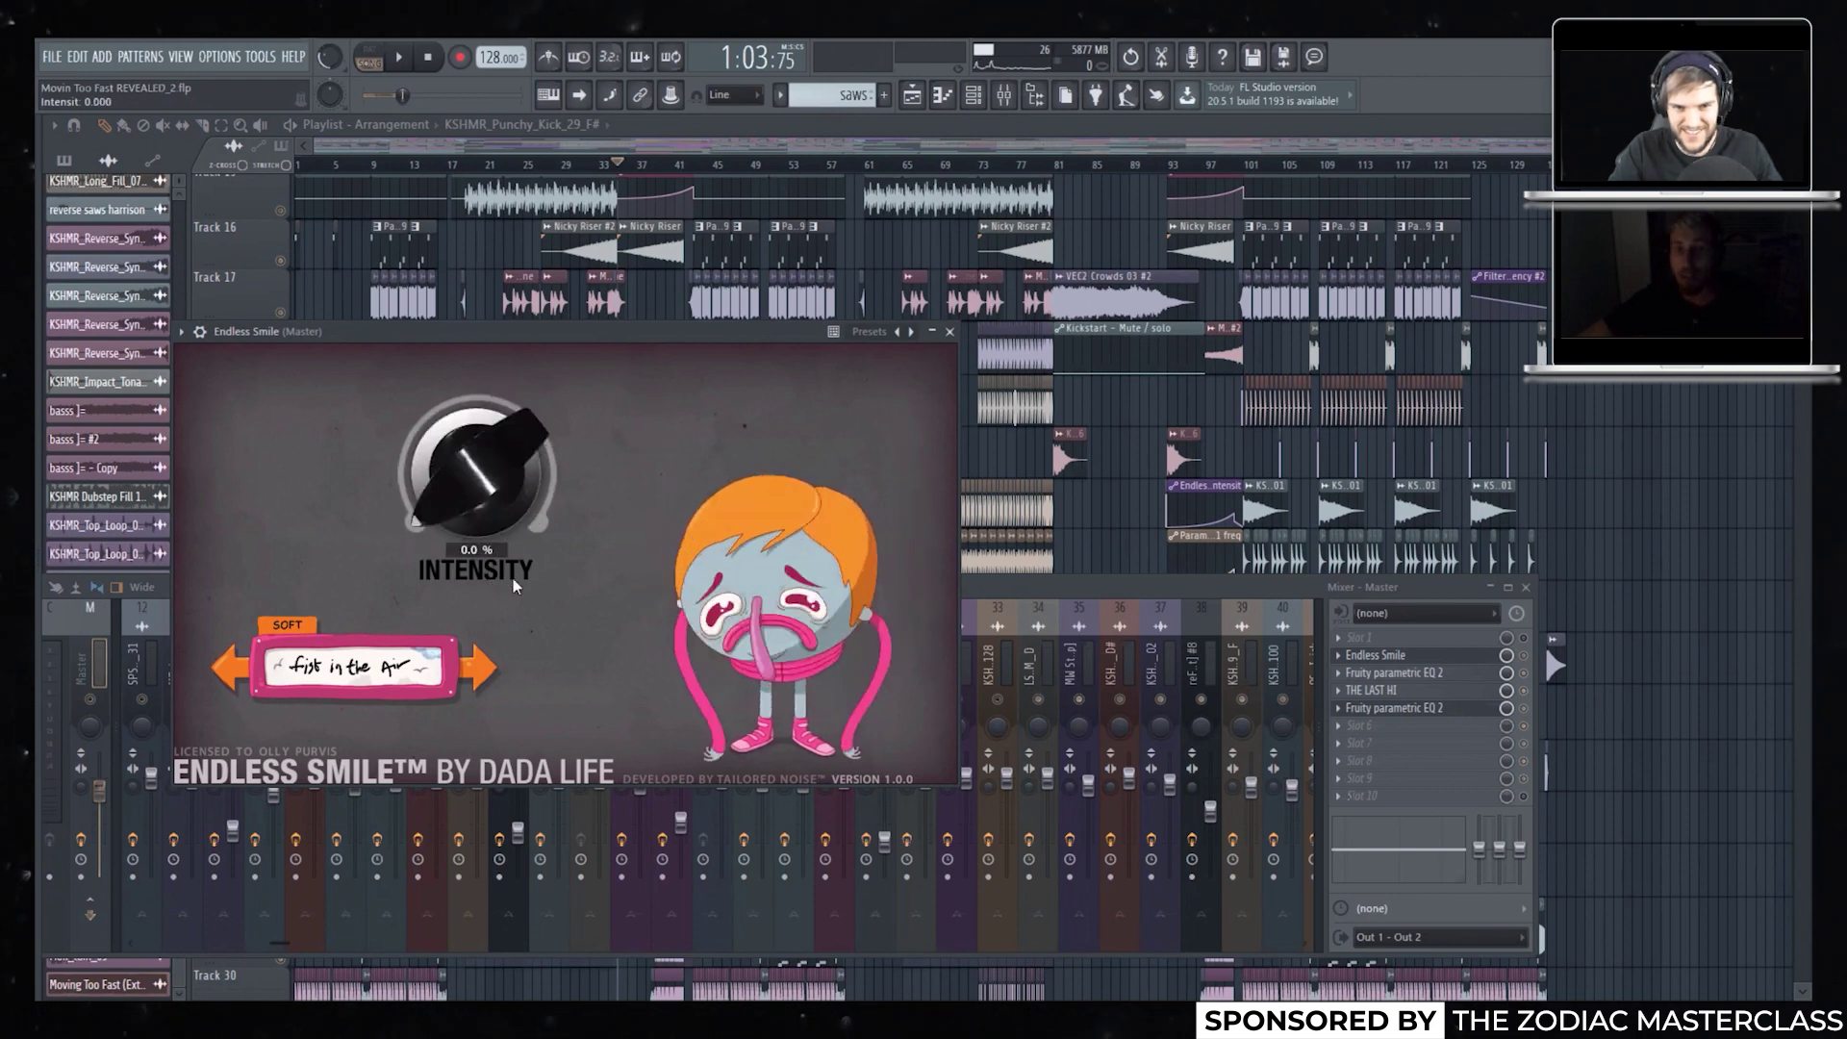
pyautogui.press('F12')
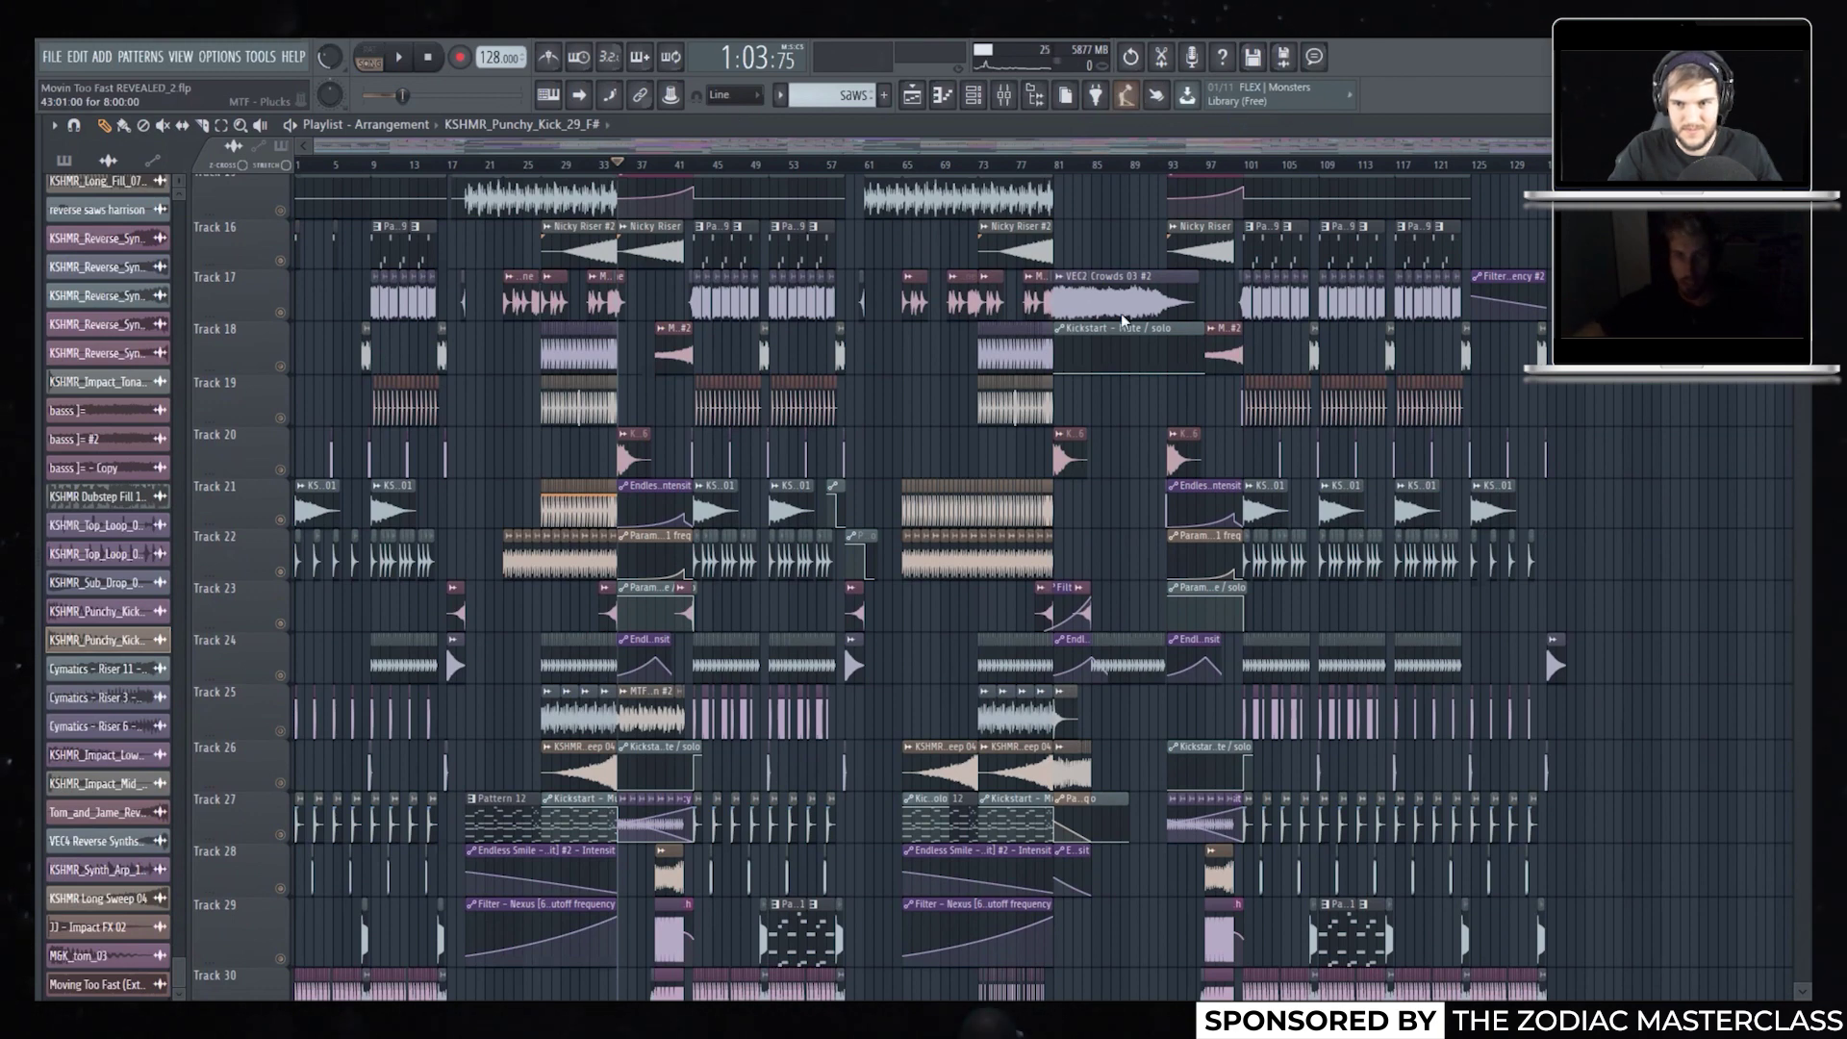
# Examine both Fruity parametric EQ 2 effects on the Master channel, including the second one's low and high cuts, and return to the playlist's first tracks
pyautogui.press('F9')
pyautogui.click(1440, 673)
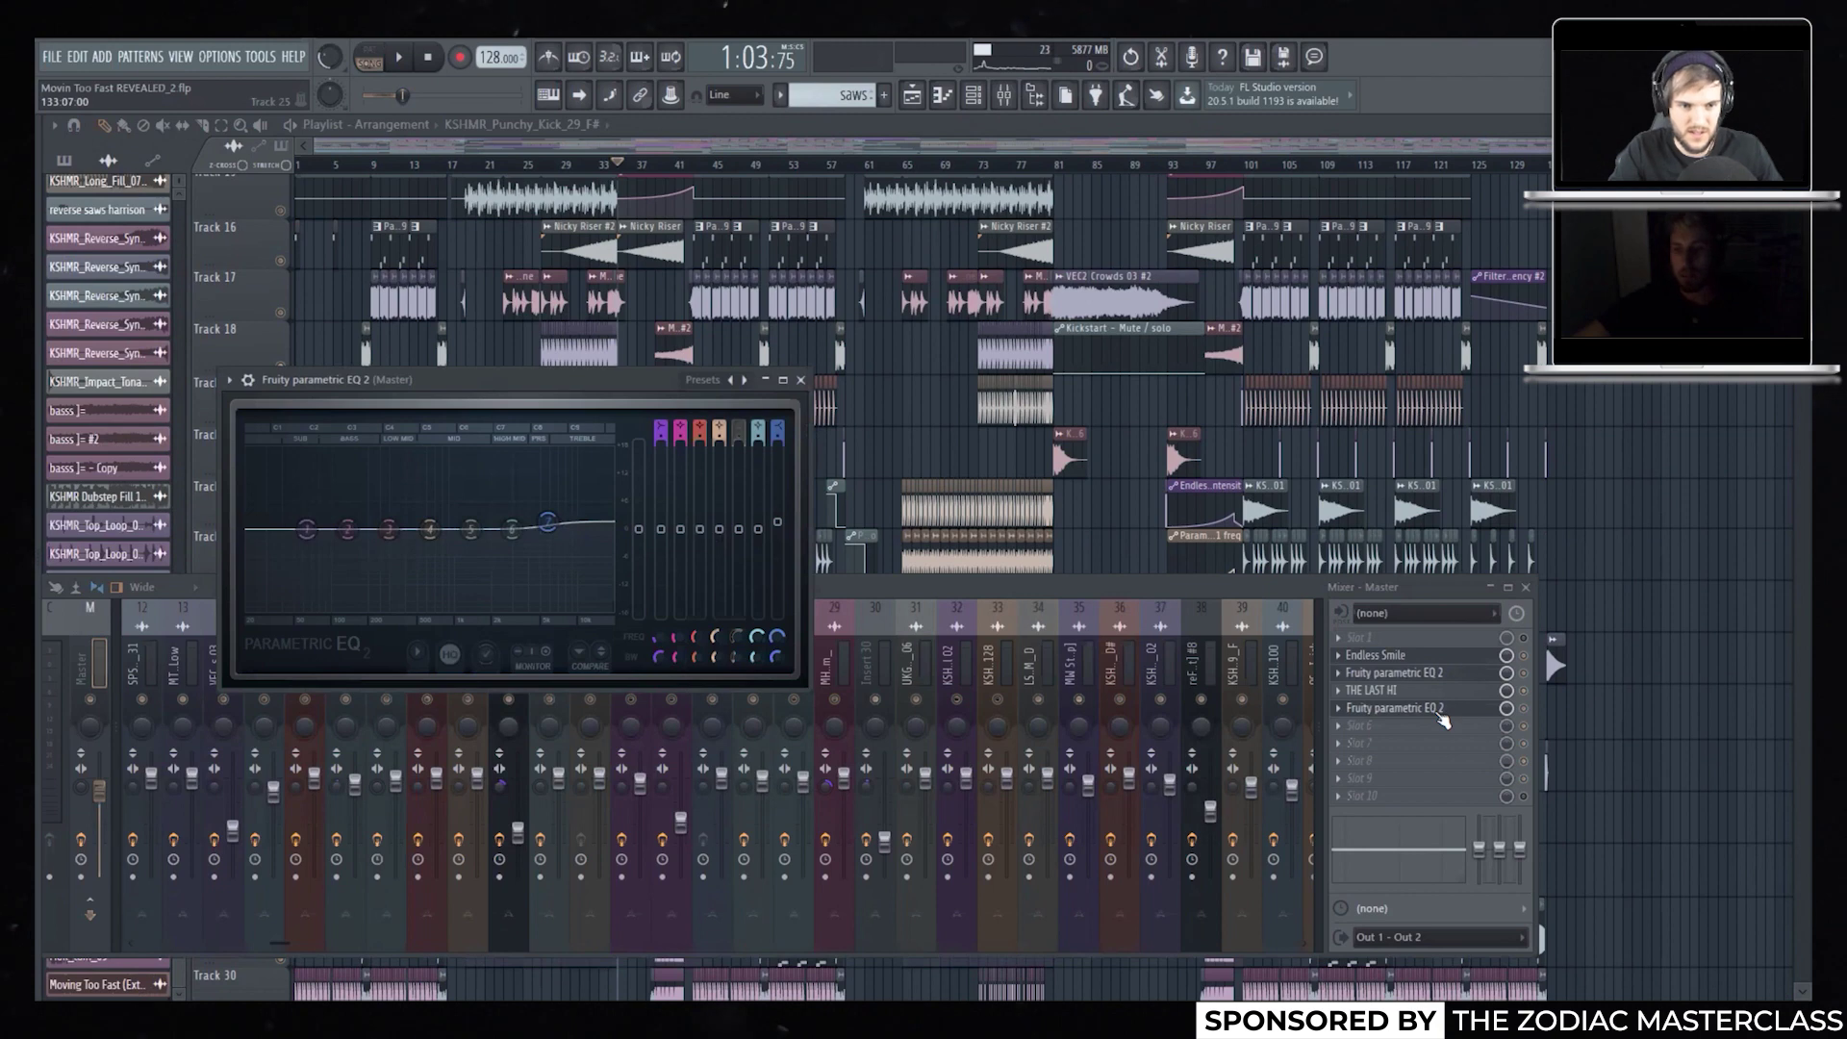
pyautogui.click(1424, 709)
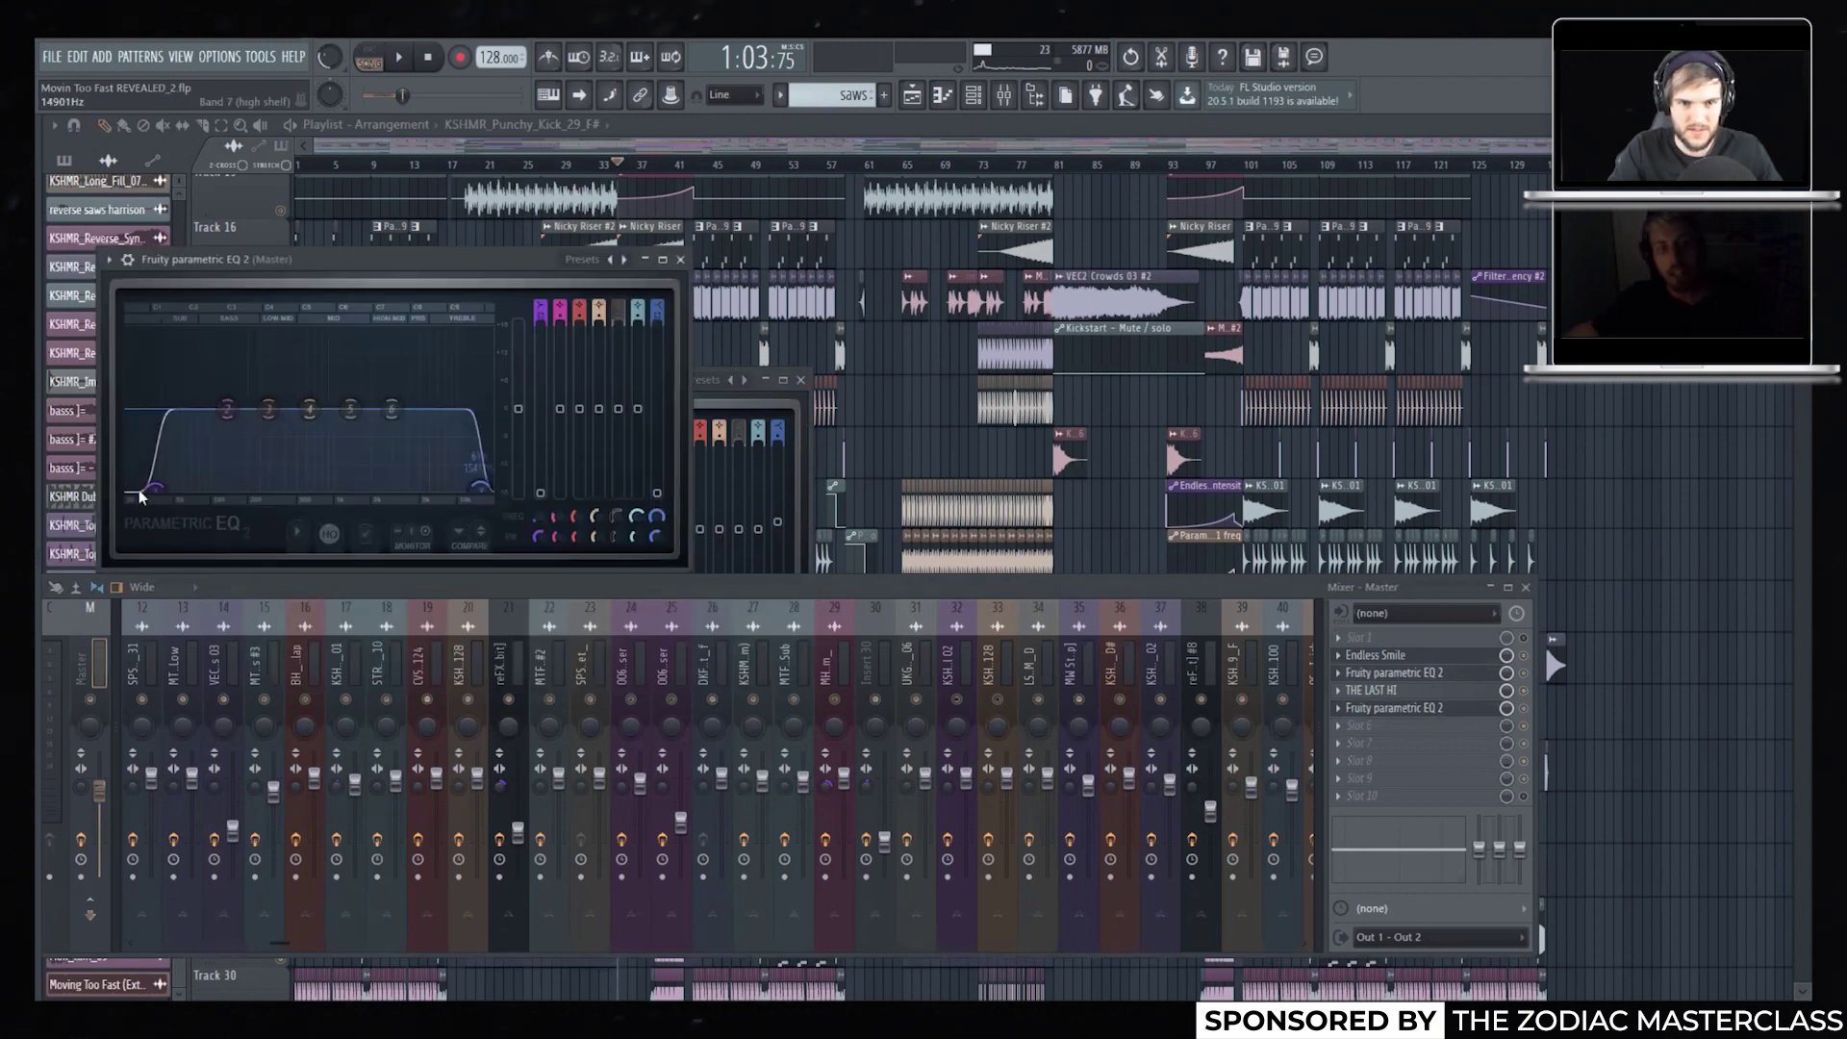
pyautogui.moveTo(174, 496); pyautogui.dragTo(135, 487)
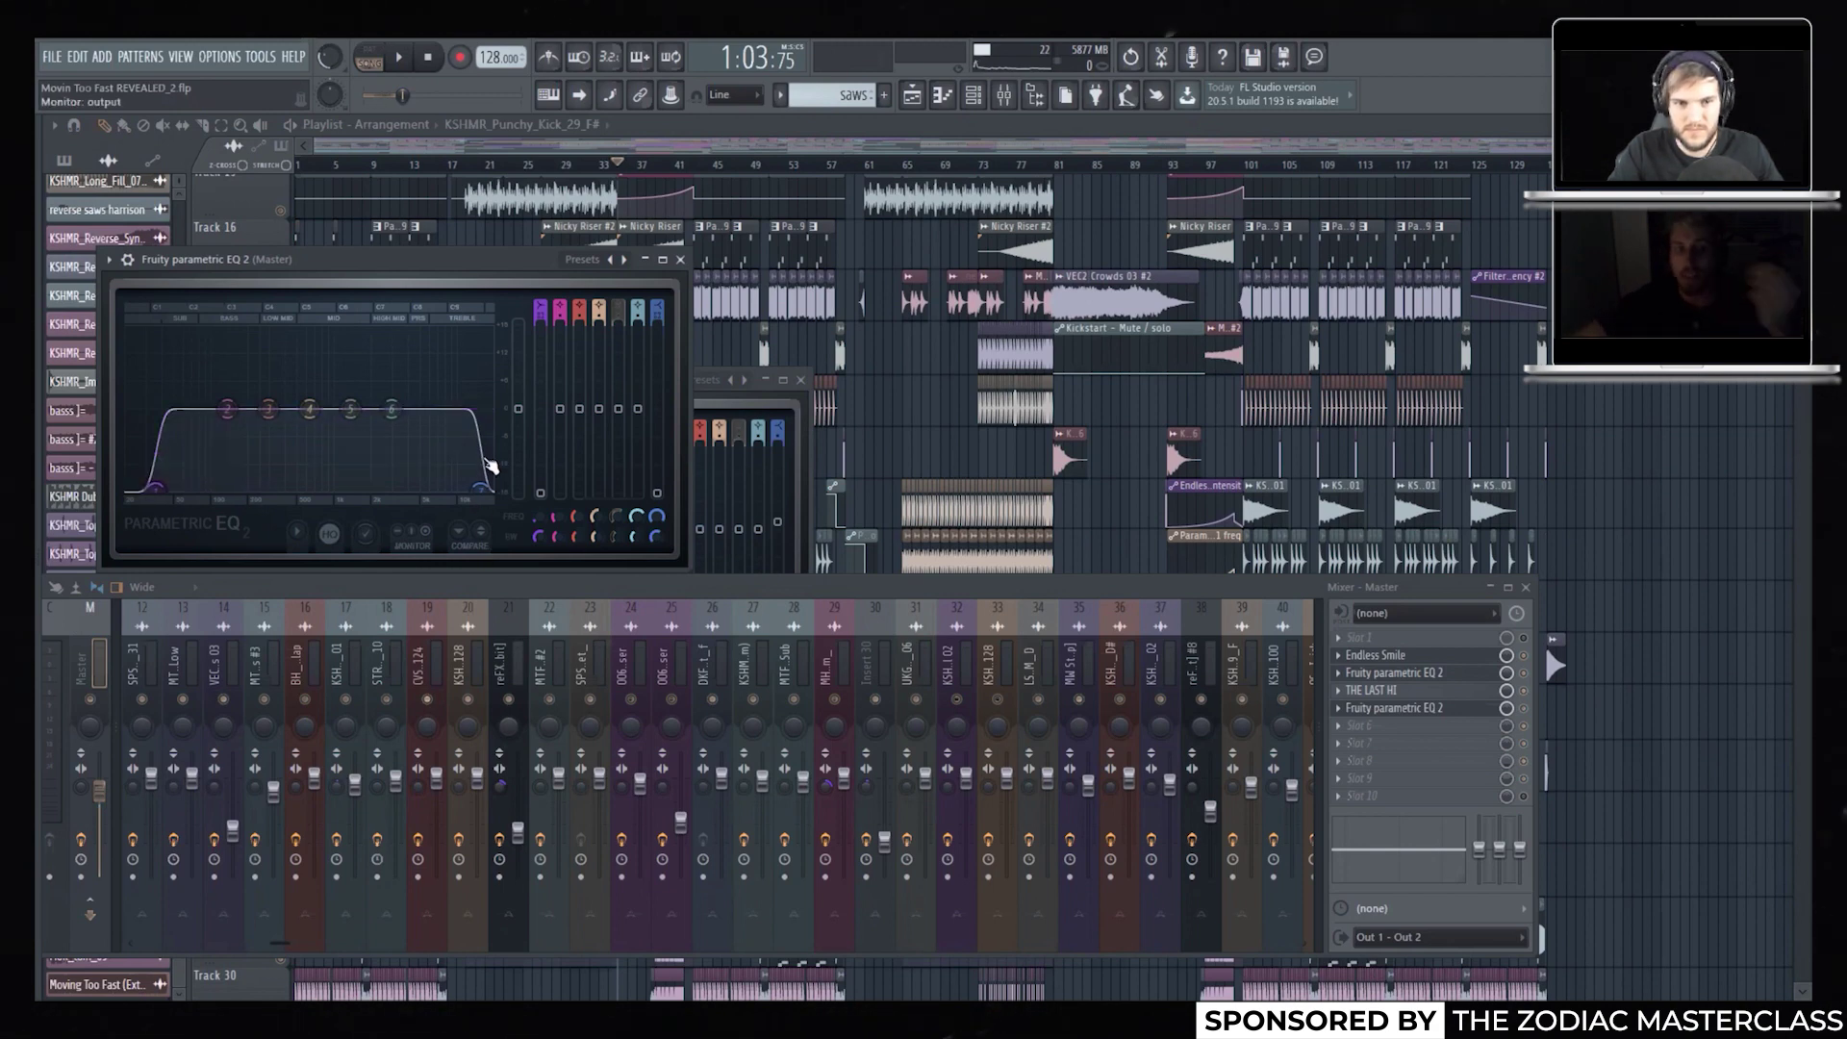
pyautogui.moveTo(504, 528); pyautogui.dragTo(504, 518)
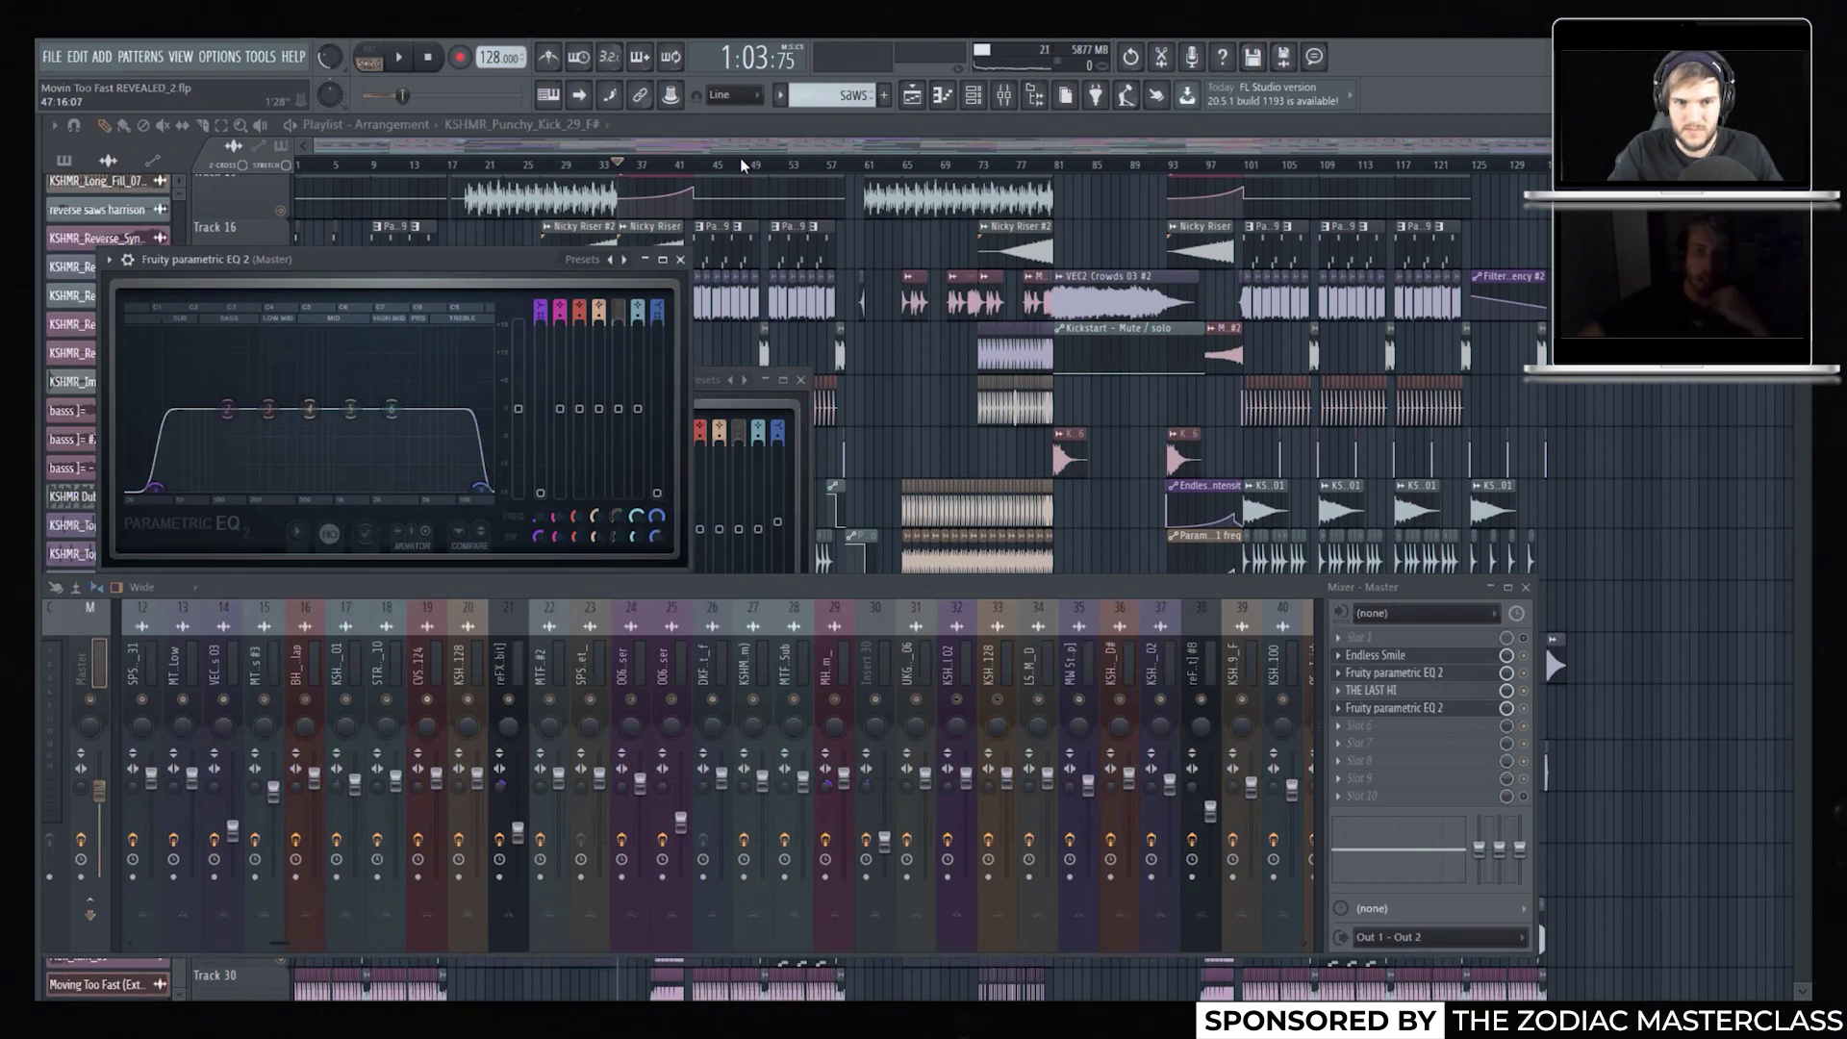
pyautogui.press('F12')
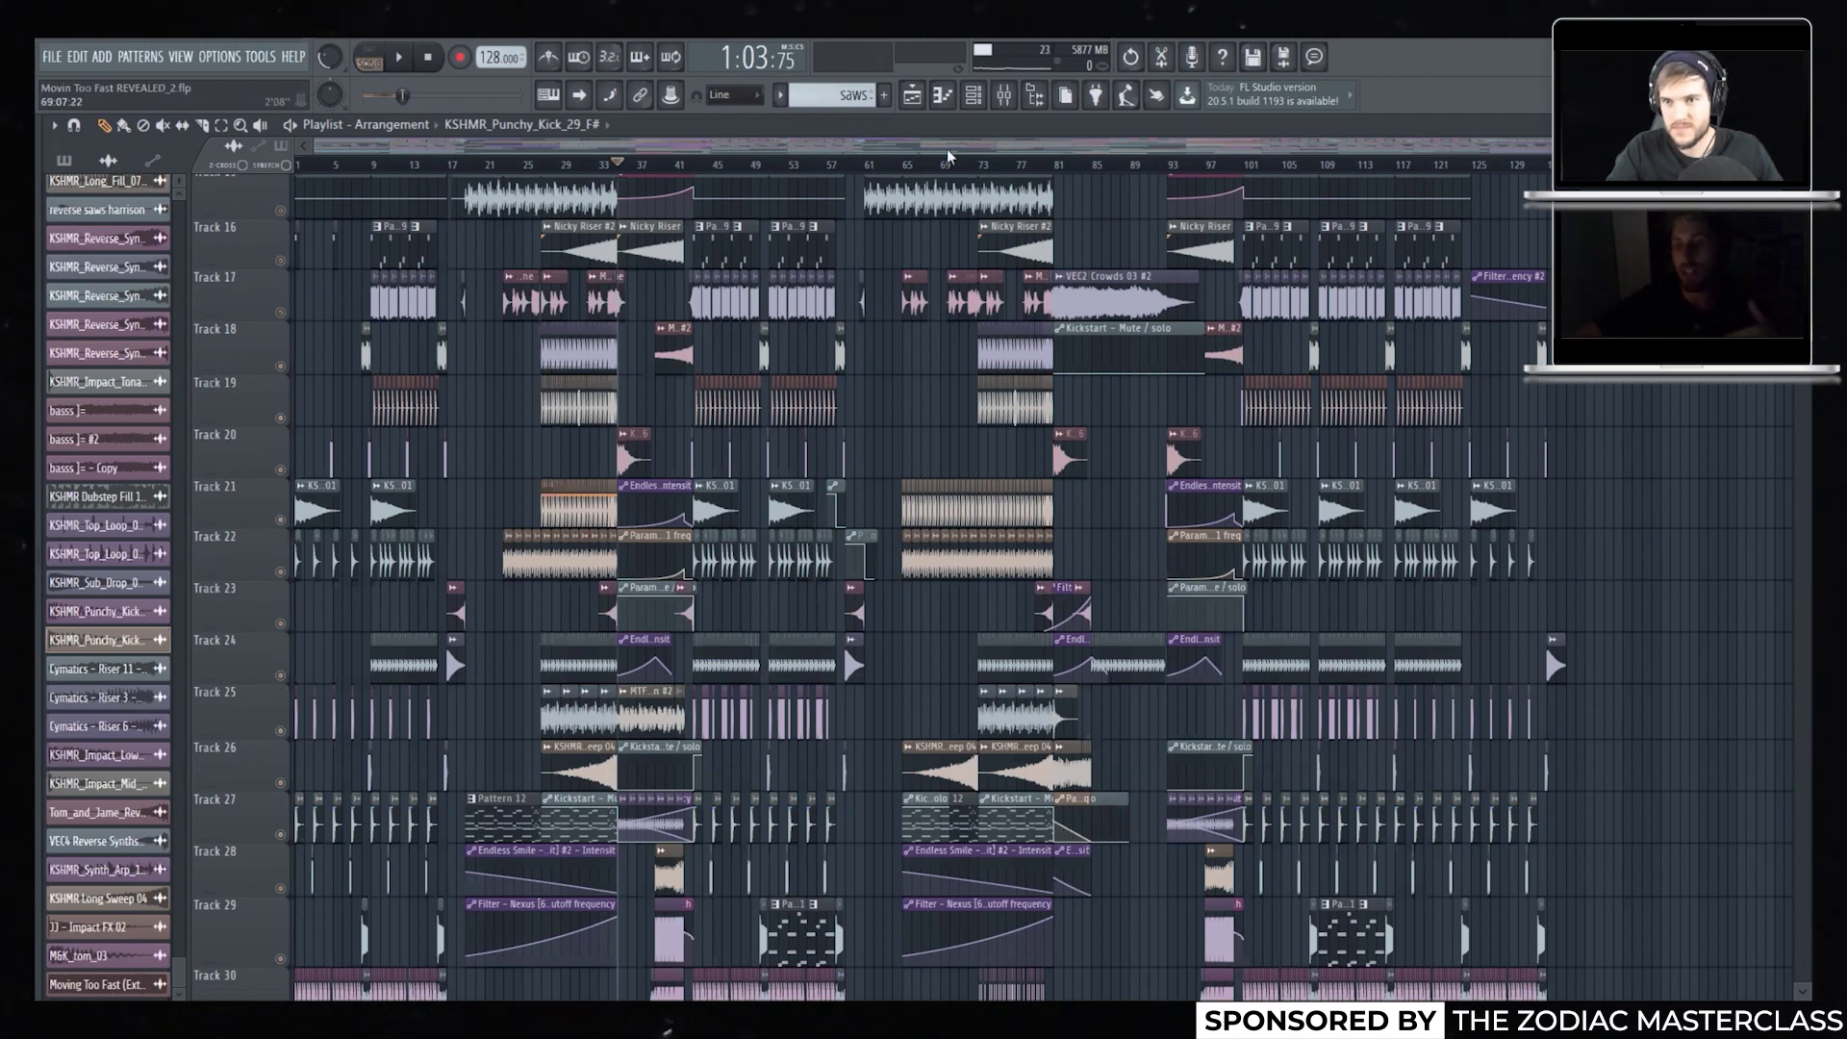
pyautogui.scroll(5, 428, 323)
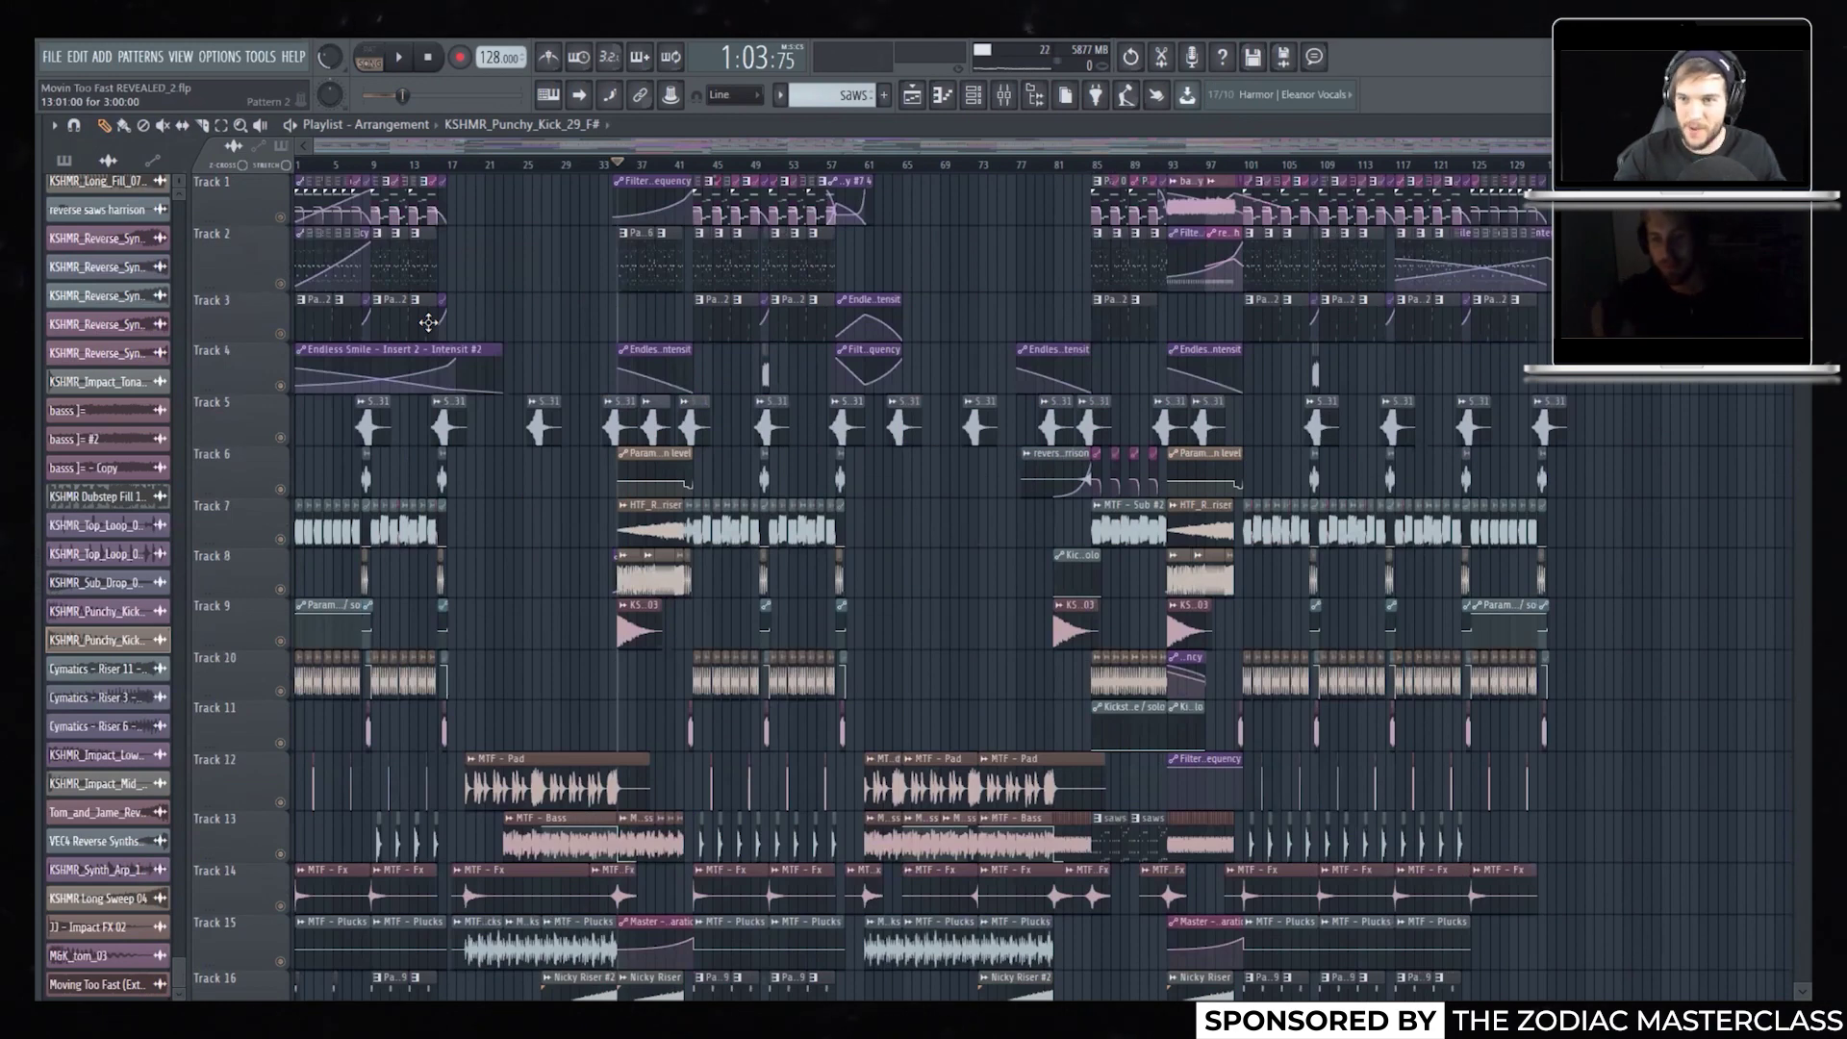